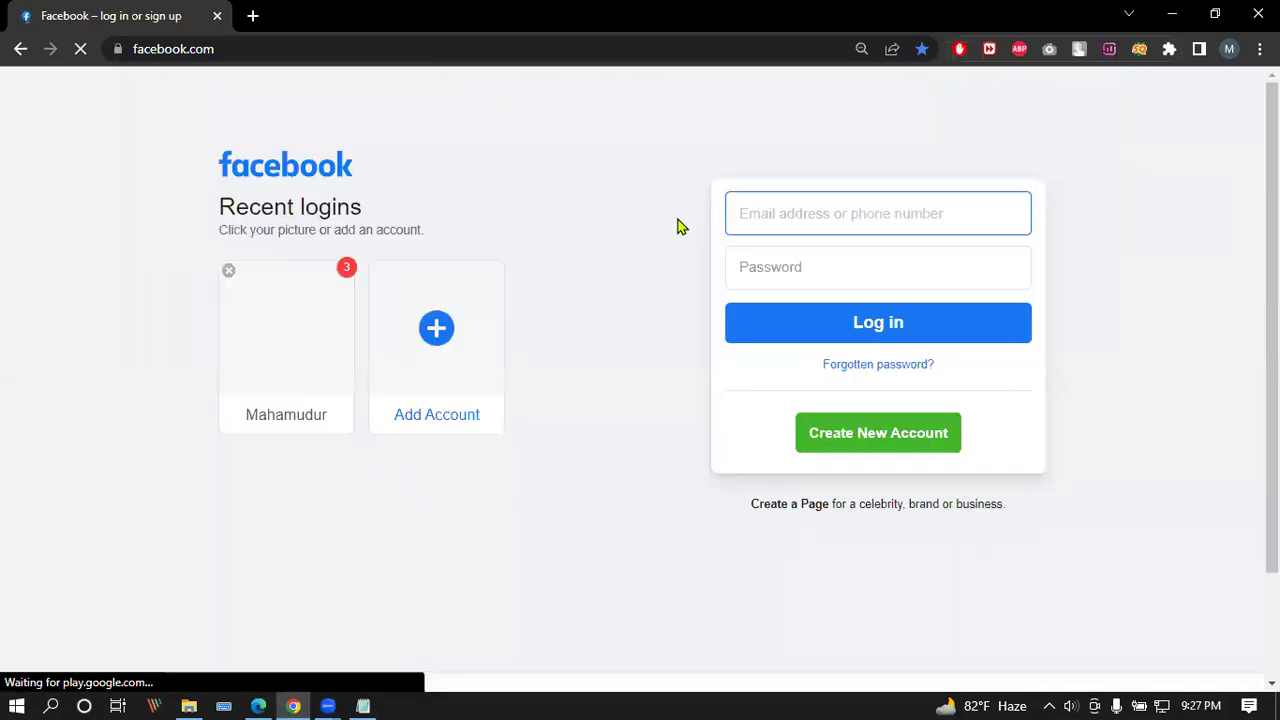
Step: Choose the saved Facebook account card and enter its password in the login prompt
left_click(281, 342)
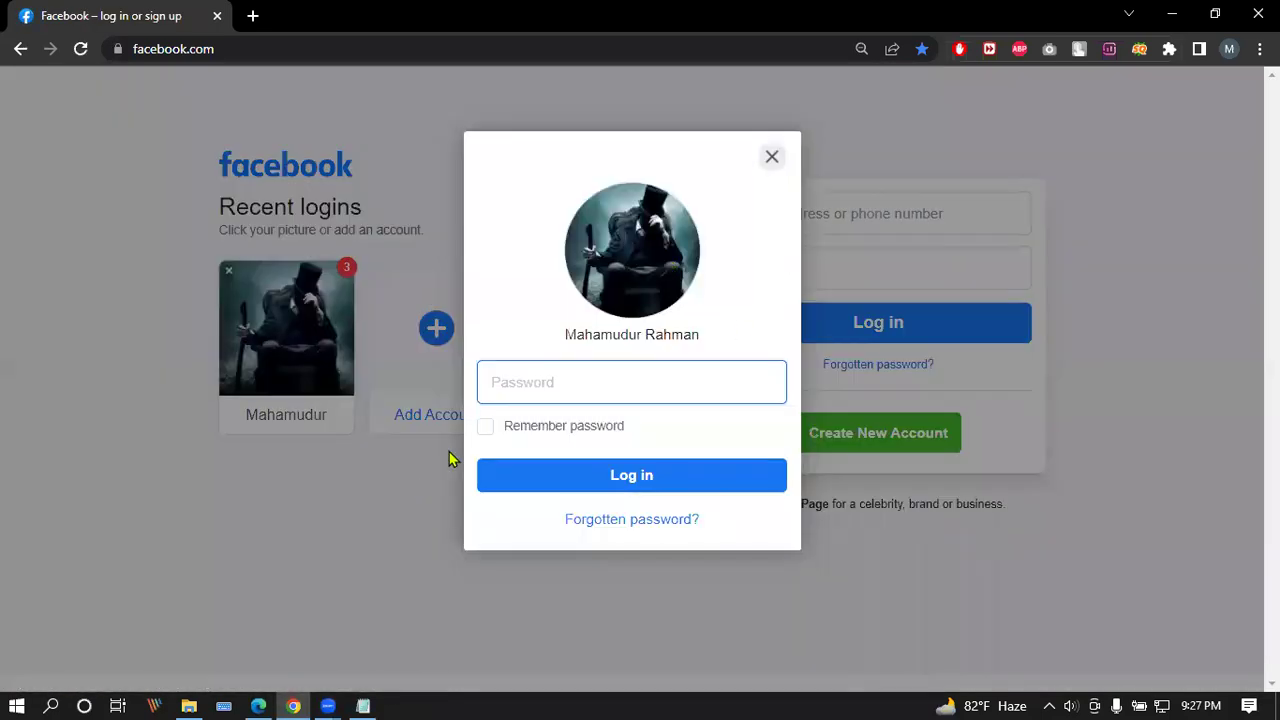
type("•")
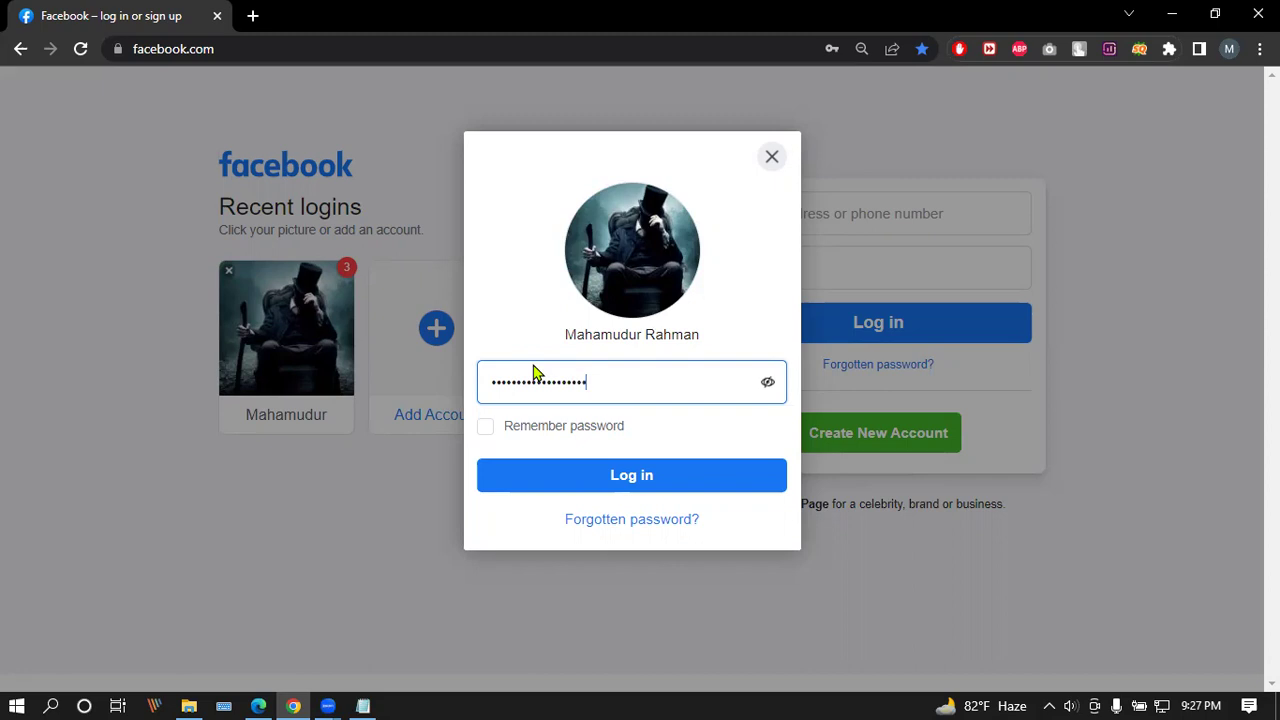
left_click(686, 475)
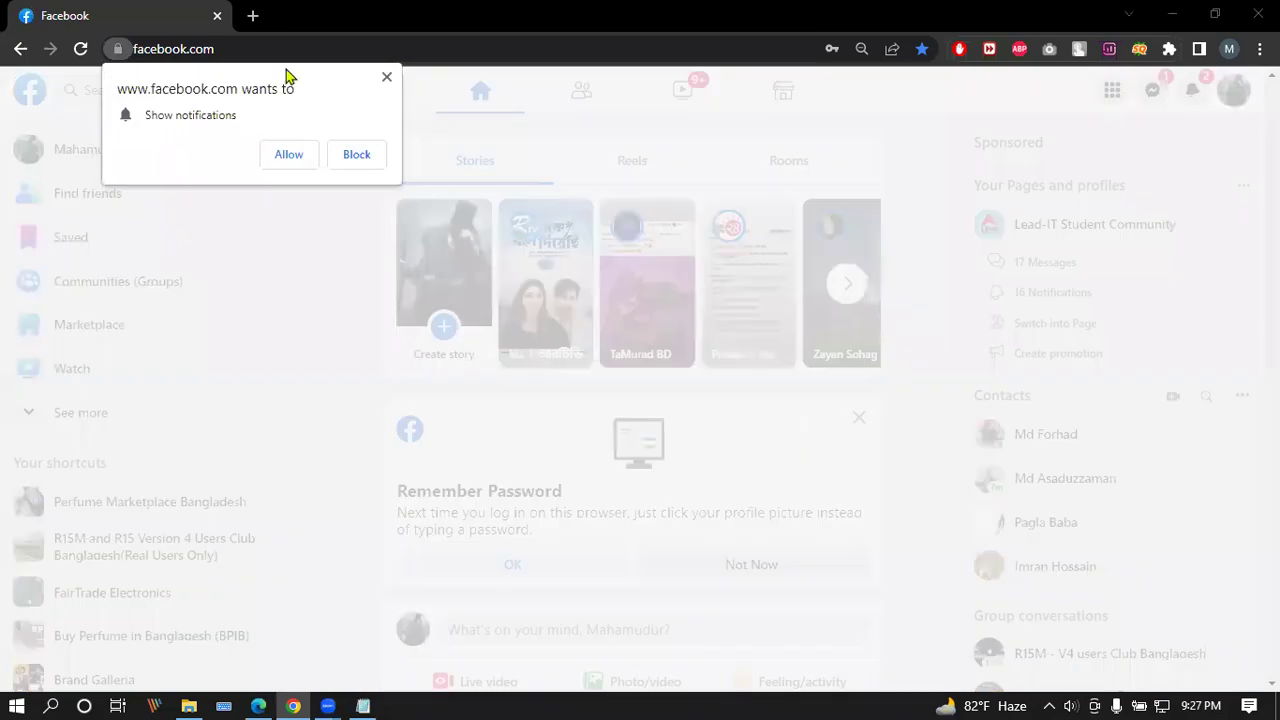
Step: Dismiss the notification prompt, go to Pages from the Menu, and open the DAA Page
left_click(387, 77)
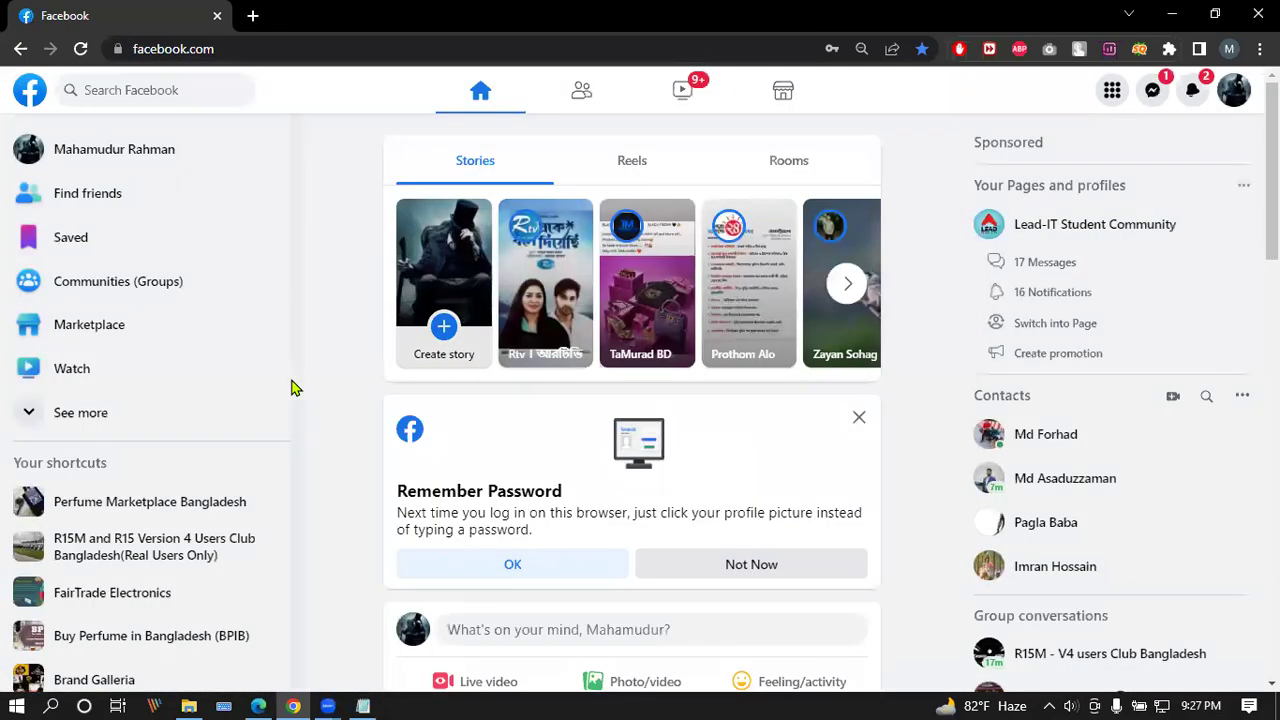
left_click(1111, 89)
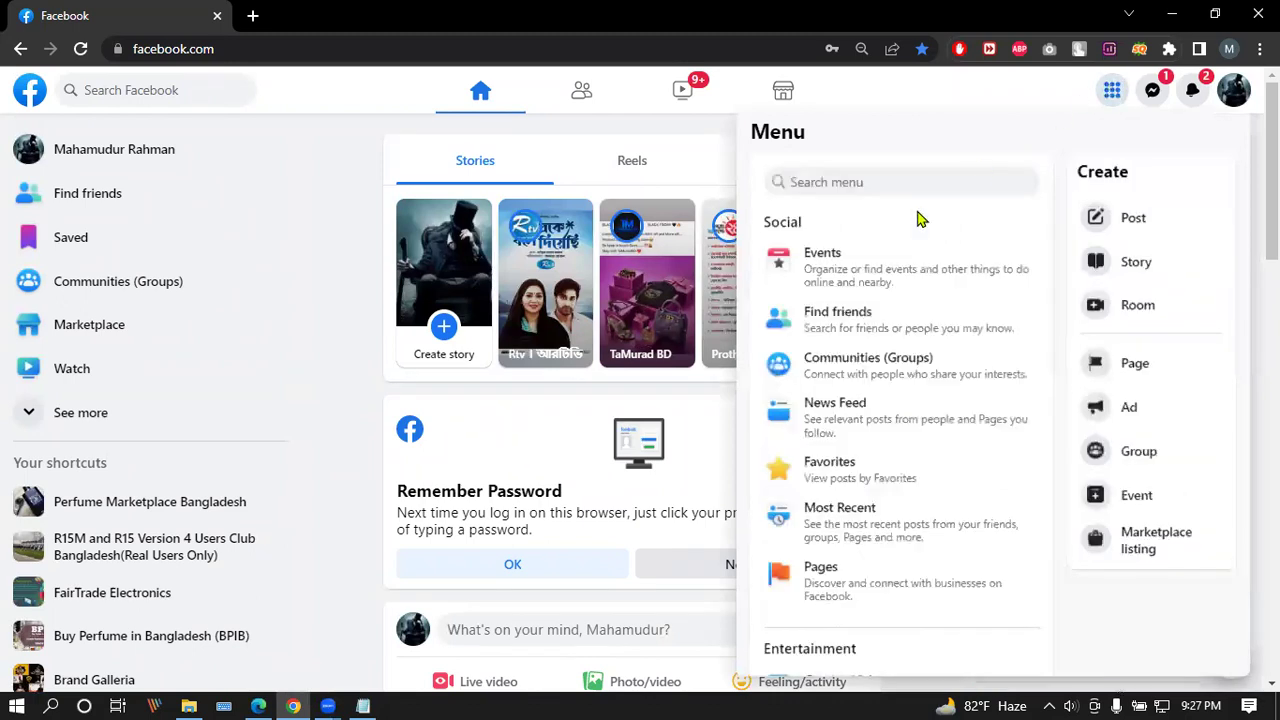
left_click(850, 587)
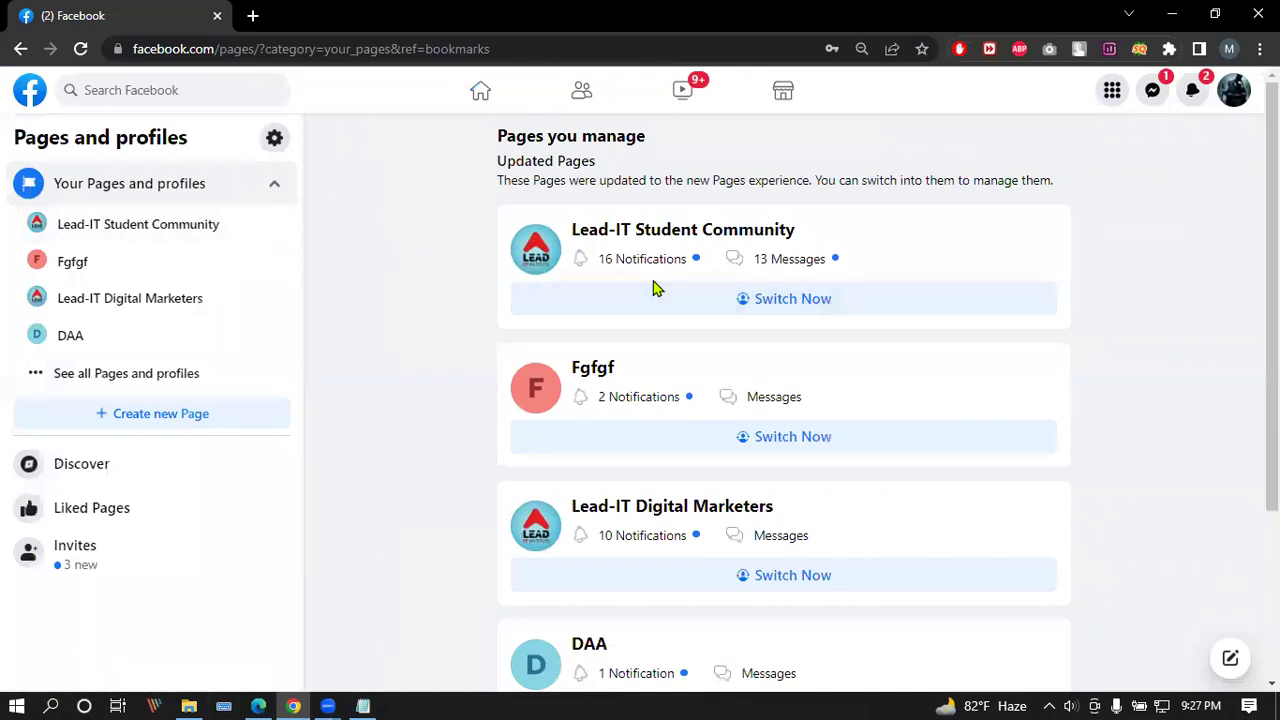
scroll(652, 287, "down", 3)
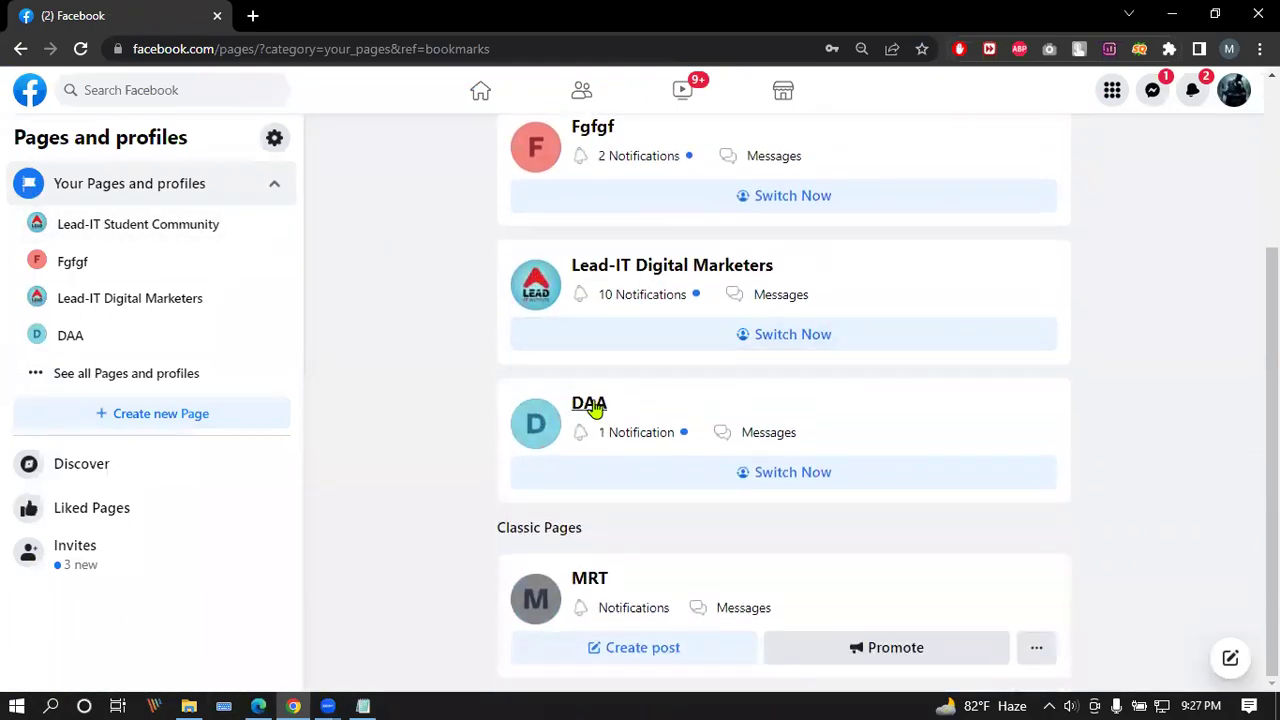
left_click(593, 405)
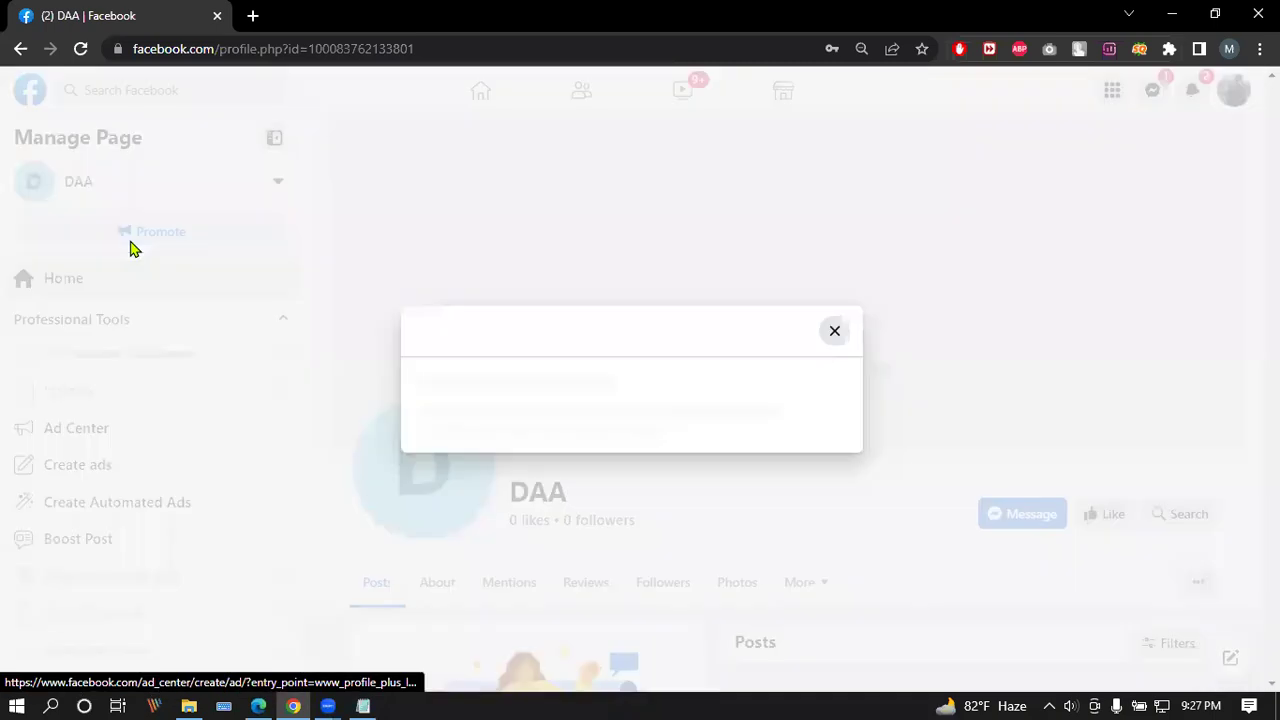
Step: Close the page-updates dialog, switch profiles to the DAA Page, and open its Manage dashboard
left_click(833, 133)
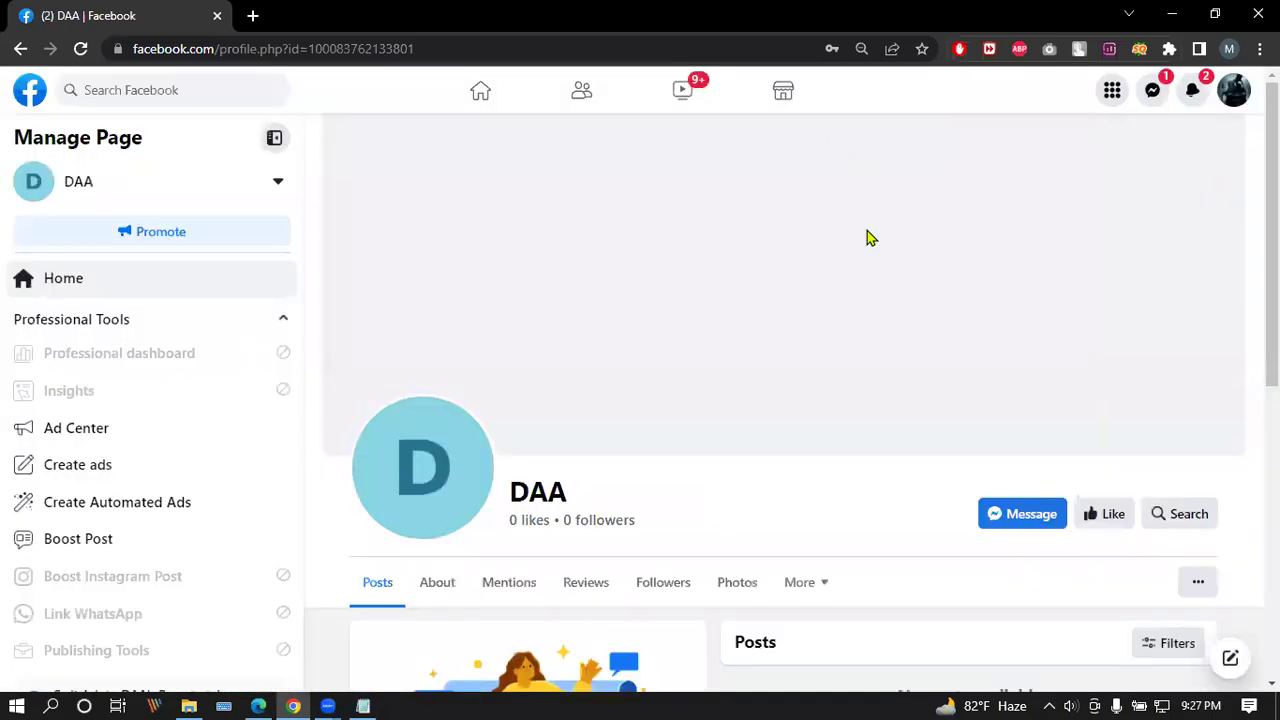
scroll(449, 346, "down", 6)
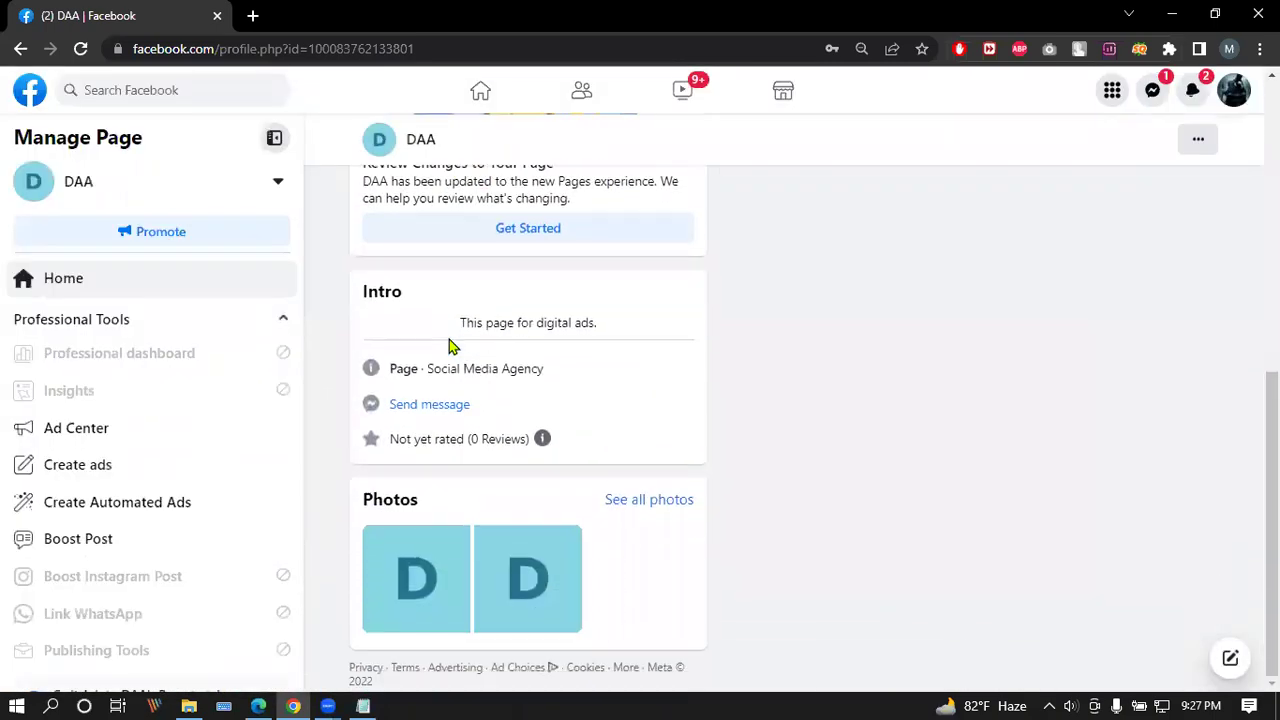
scroll(452, 344, "up", 6)
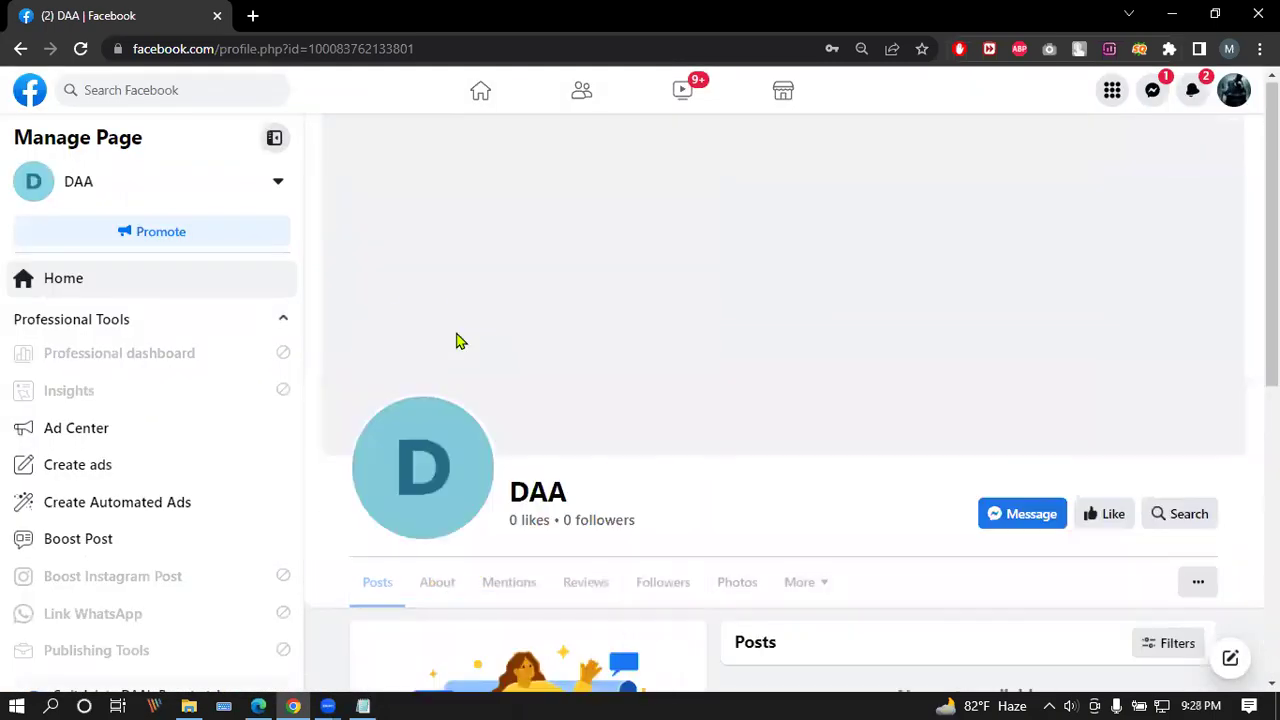
left_click(1238, 90)
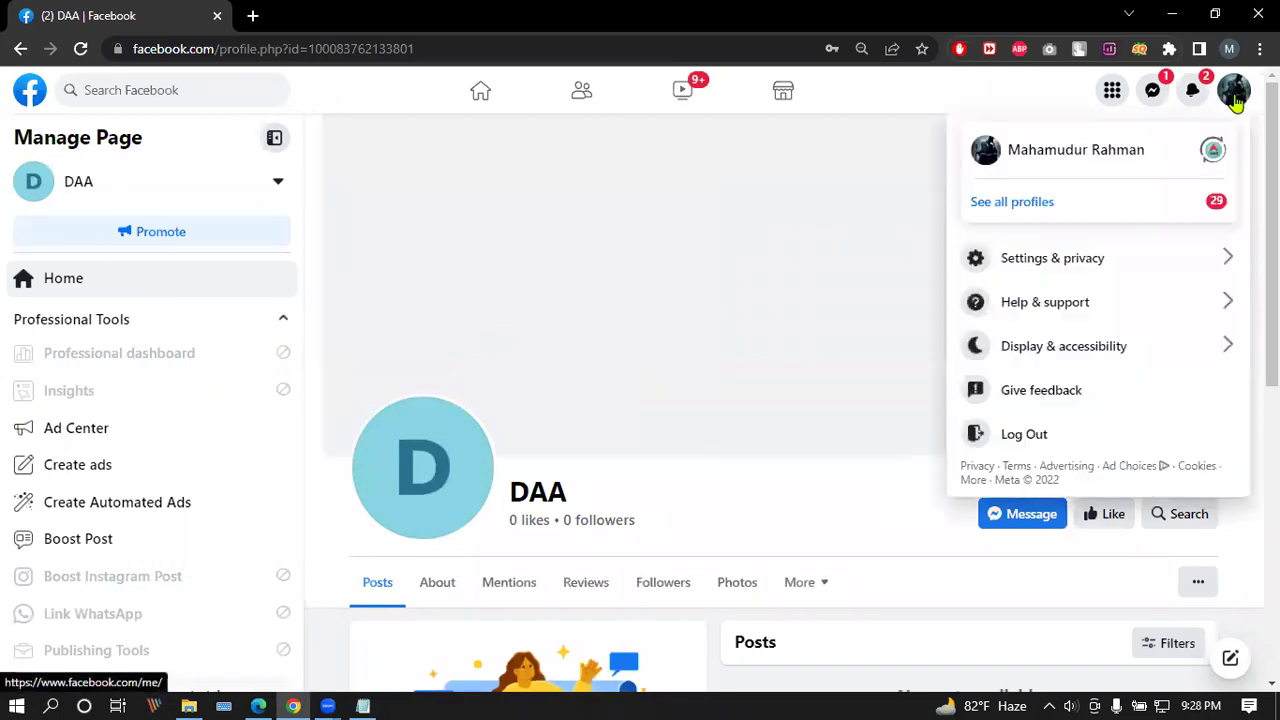
left_click(1060, 212)
scroll(1103, 380, "down", 3)
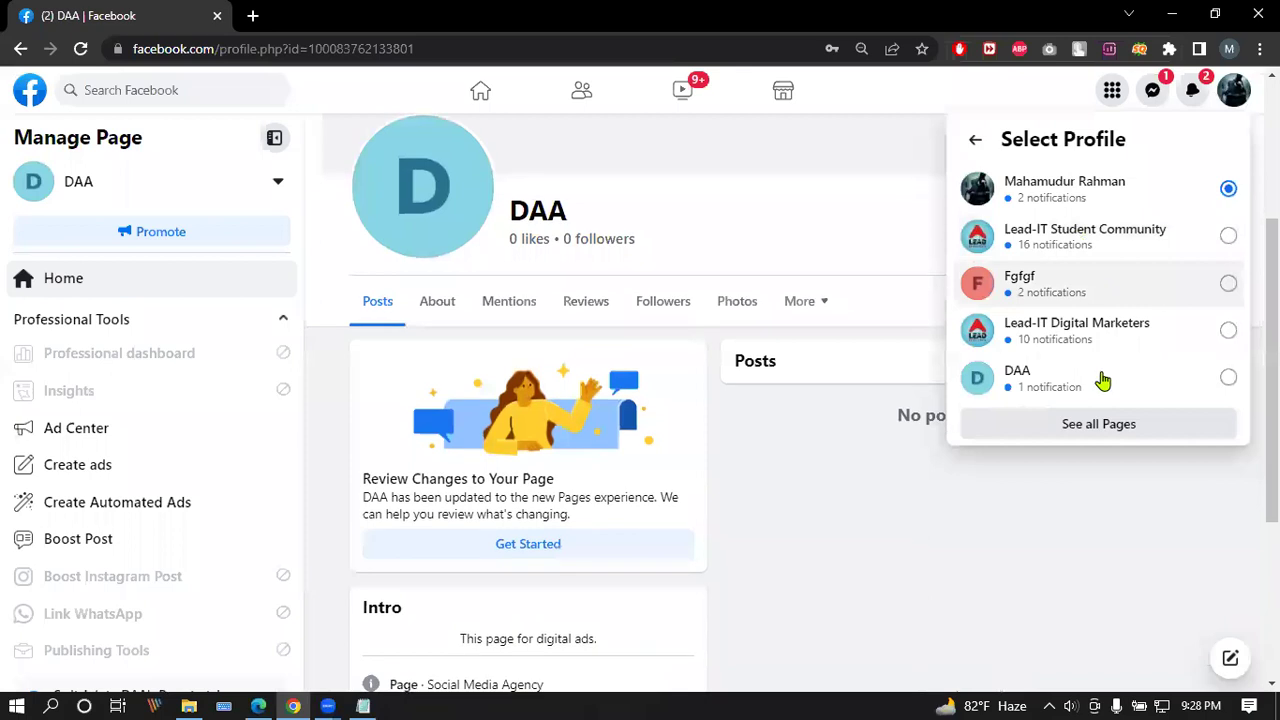
left_click(1110, 386)
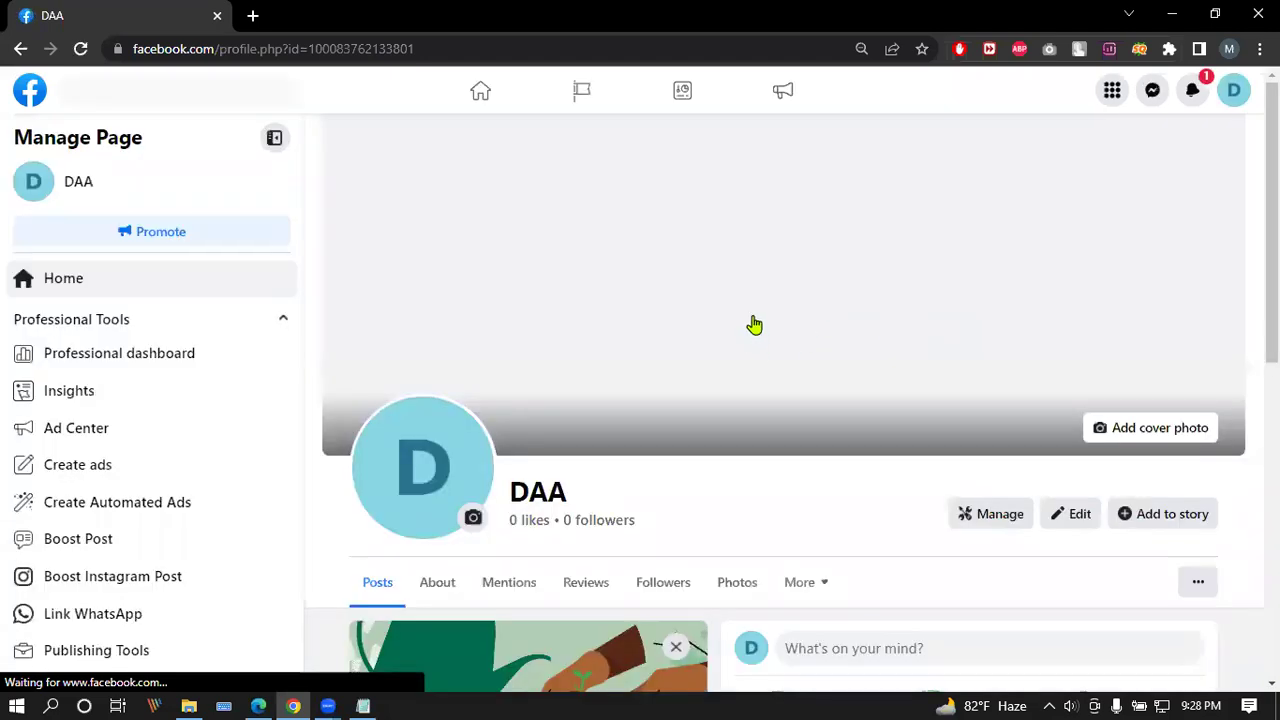
scroll(694, 362, "down", 2)
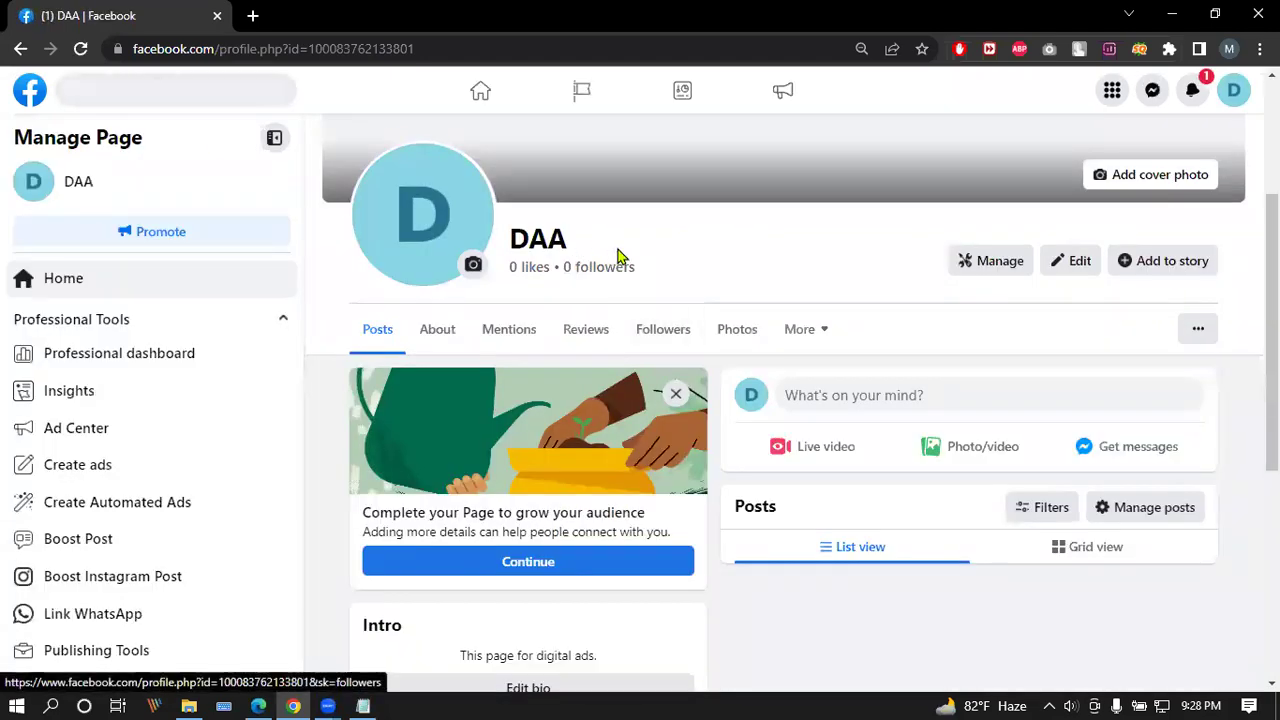
left_click(990, 260)
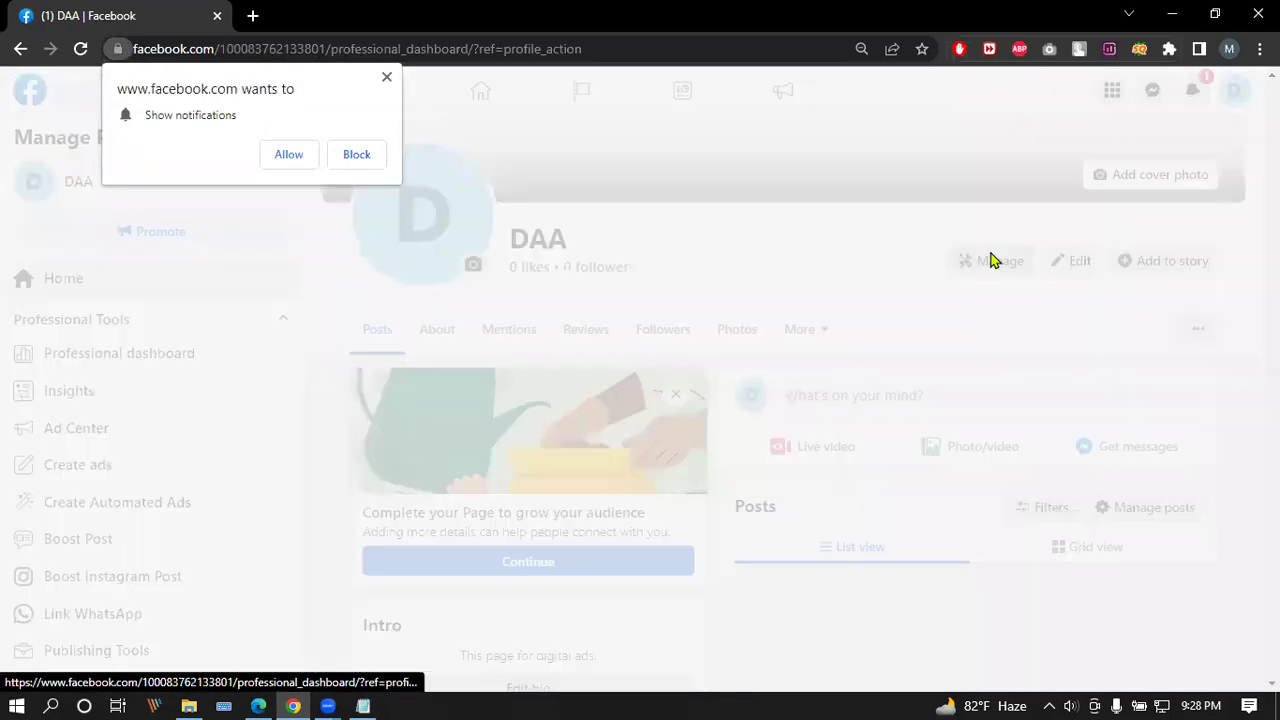
Step: Dismiss the notification prompt, review the DAA Page's Page access settings, then go back to the dashboard
left_click(386, 77)
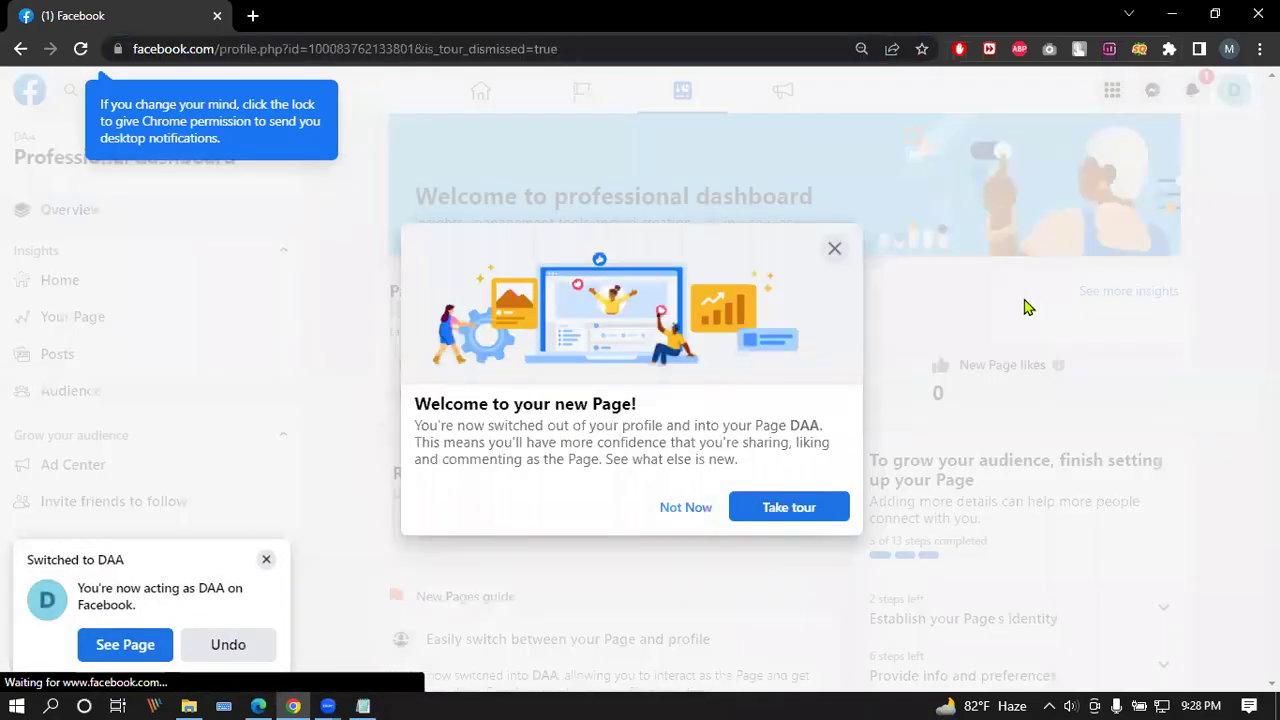
scroll(127, 297, "down", 2)
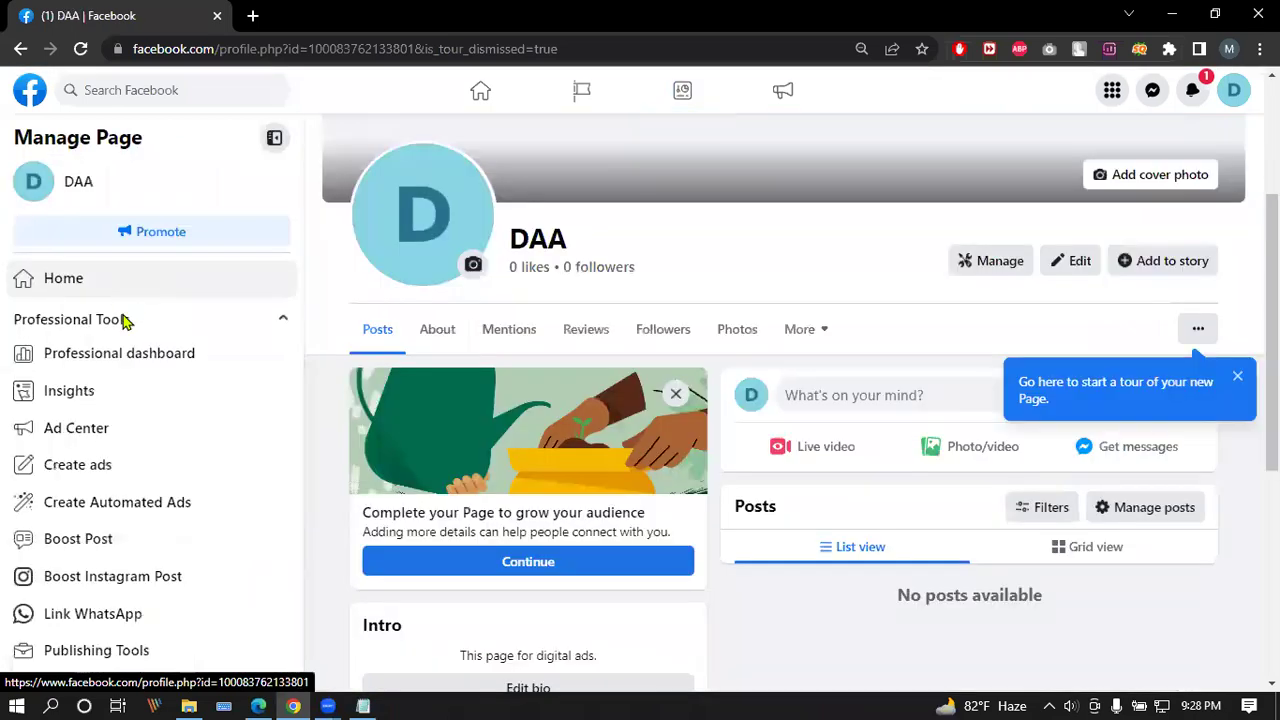
scroll(103, 537, "down", 4)
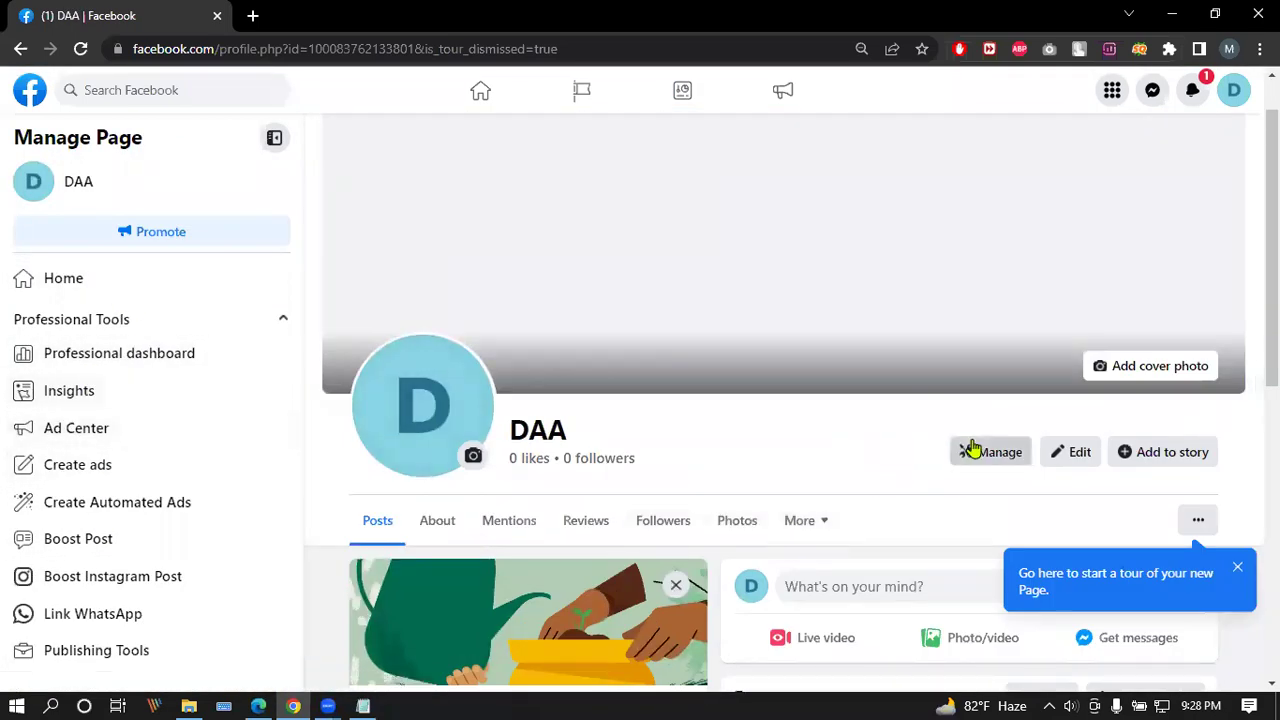
left_click(971, 451)
scroll(80, 340, "down", 2)
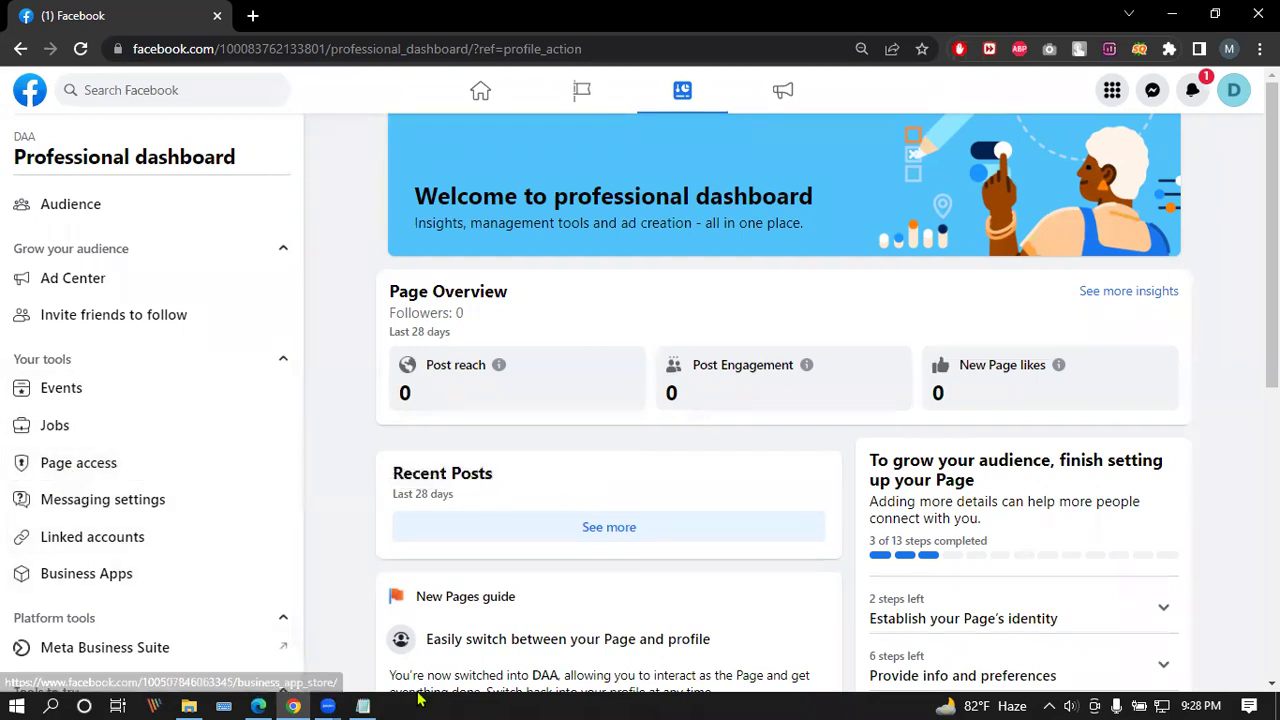
scroll(166, 394, "up", 2)
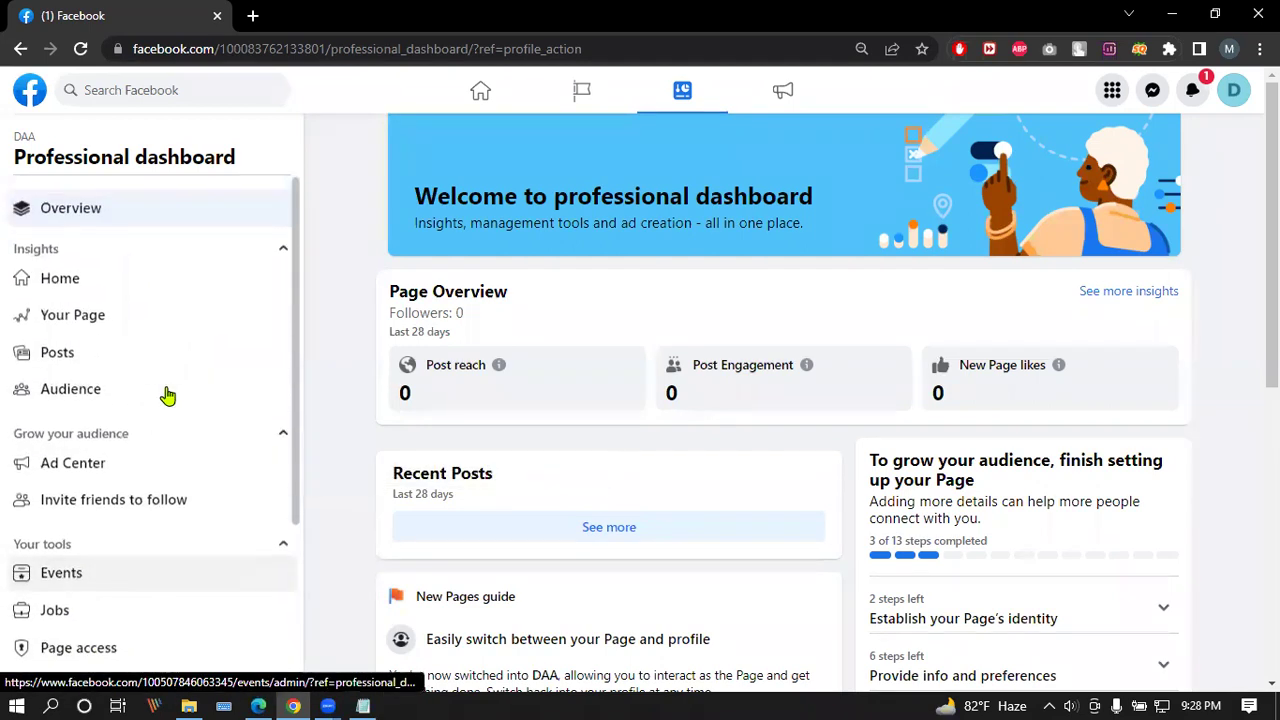
scroll(168, 397, "down", 4)
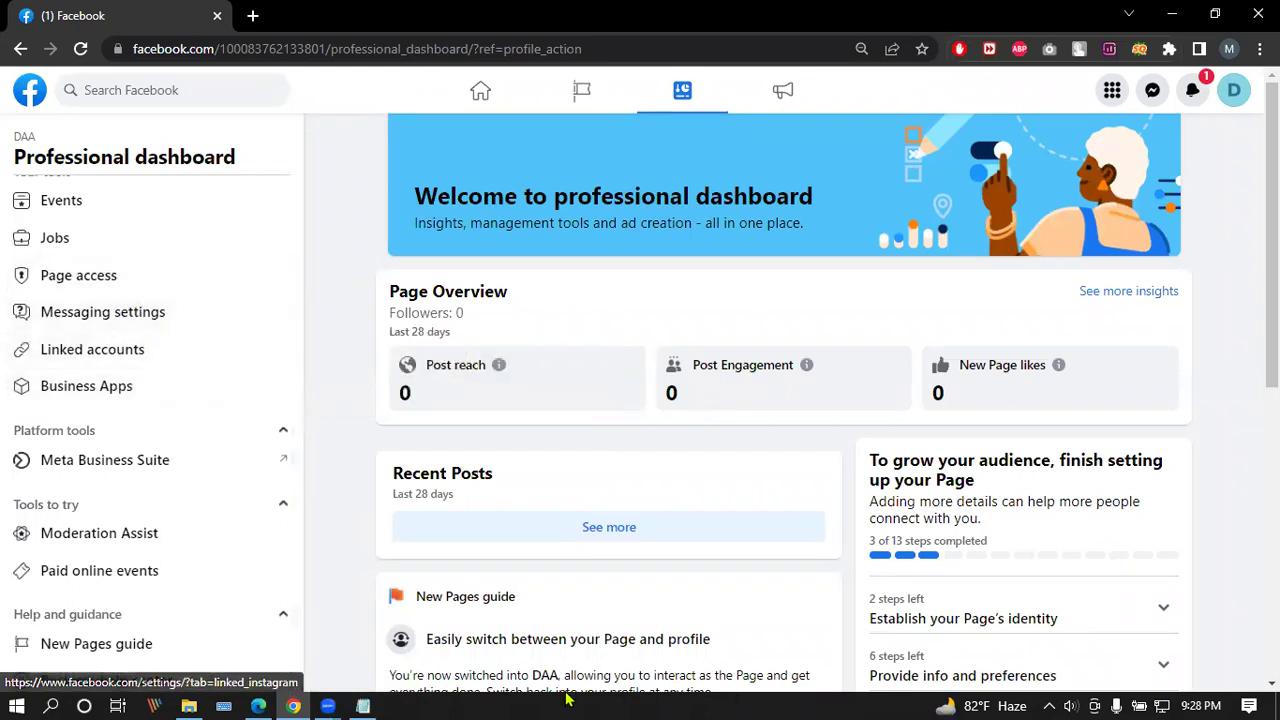
left_click(79, 281)
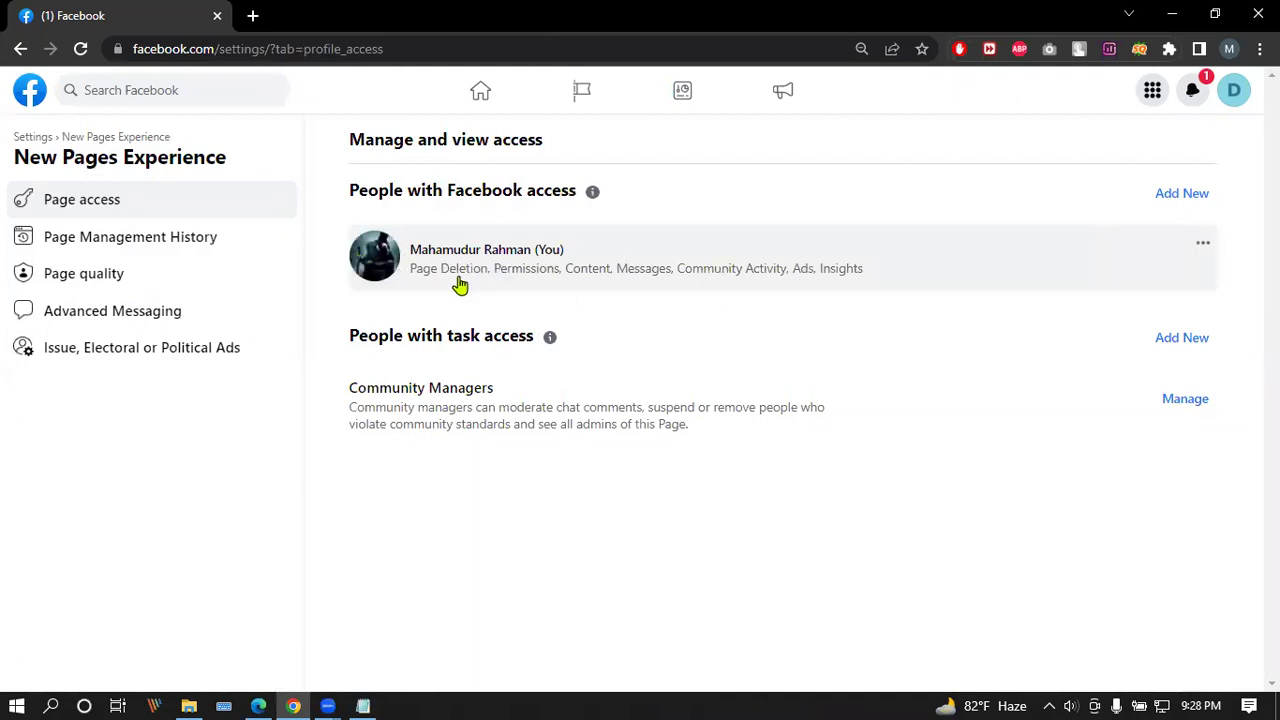
left_click(21, 50)
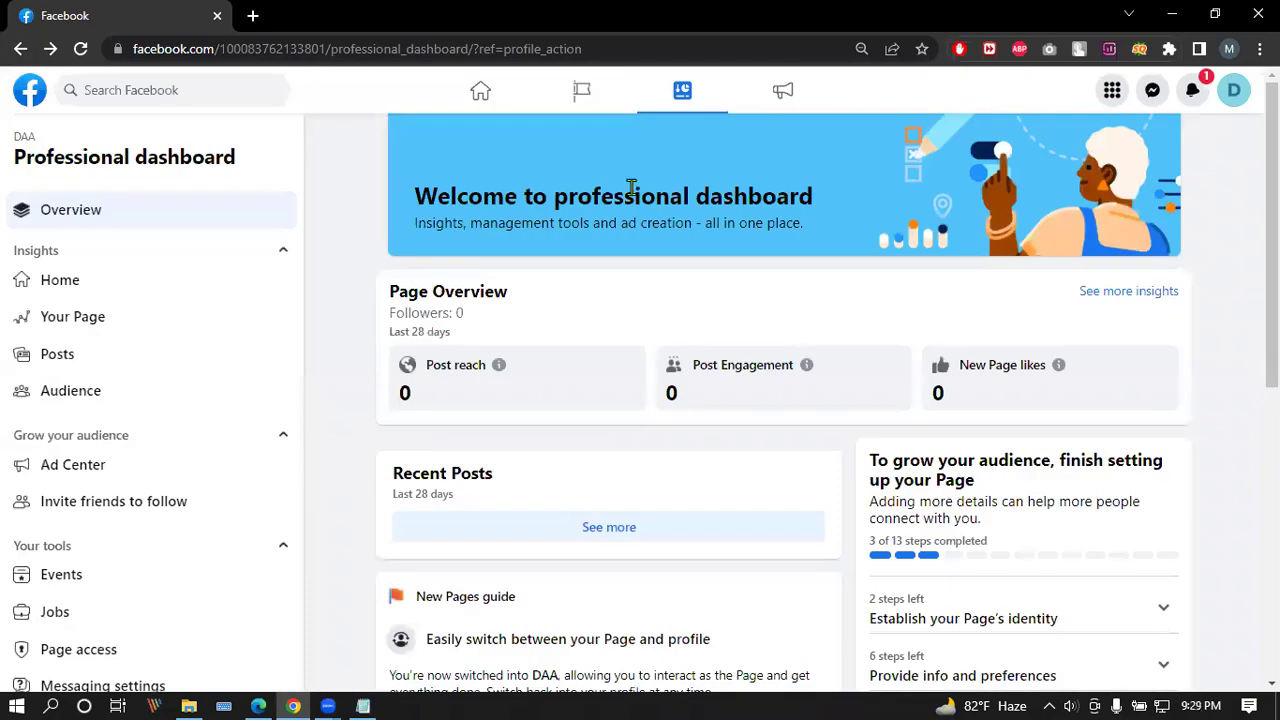
Step: Go to the DAA Page profile through the account menu and select its web address to copy
left_click(80, 285)
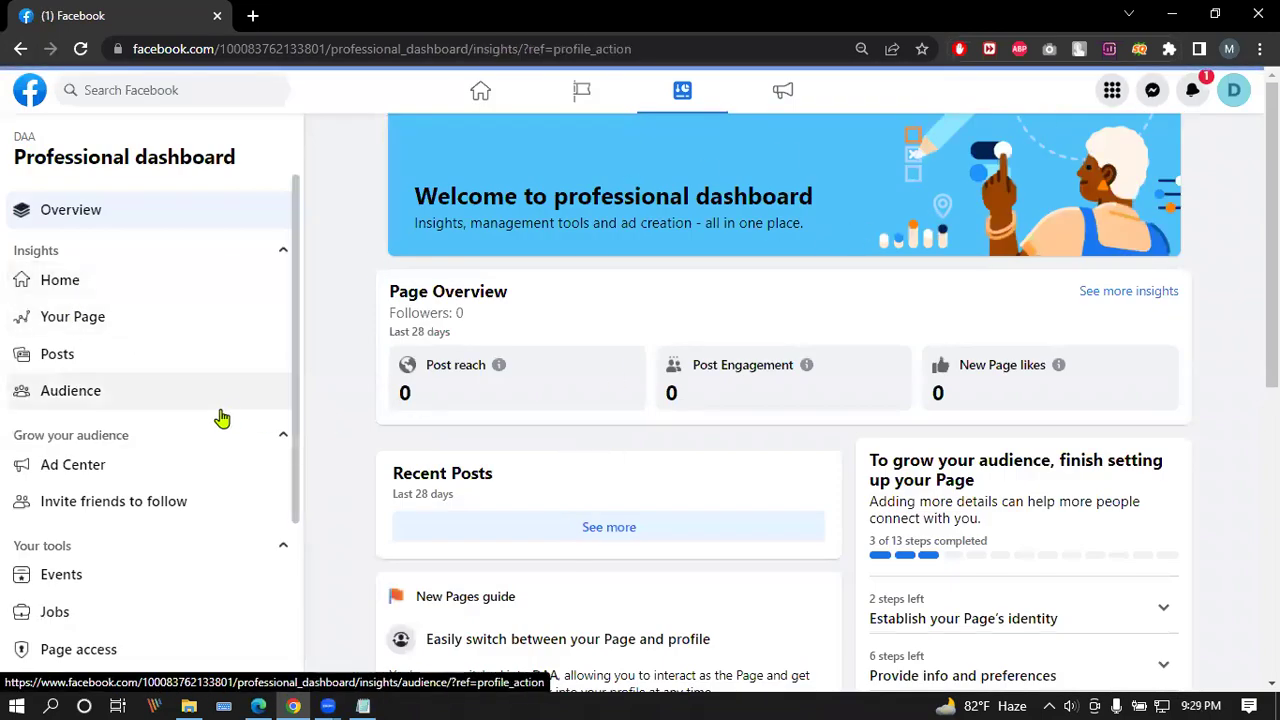
scroll(217, 417, "down", 4)
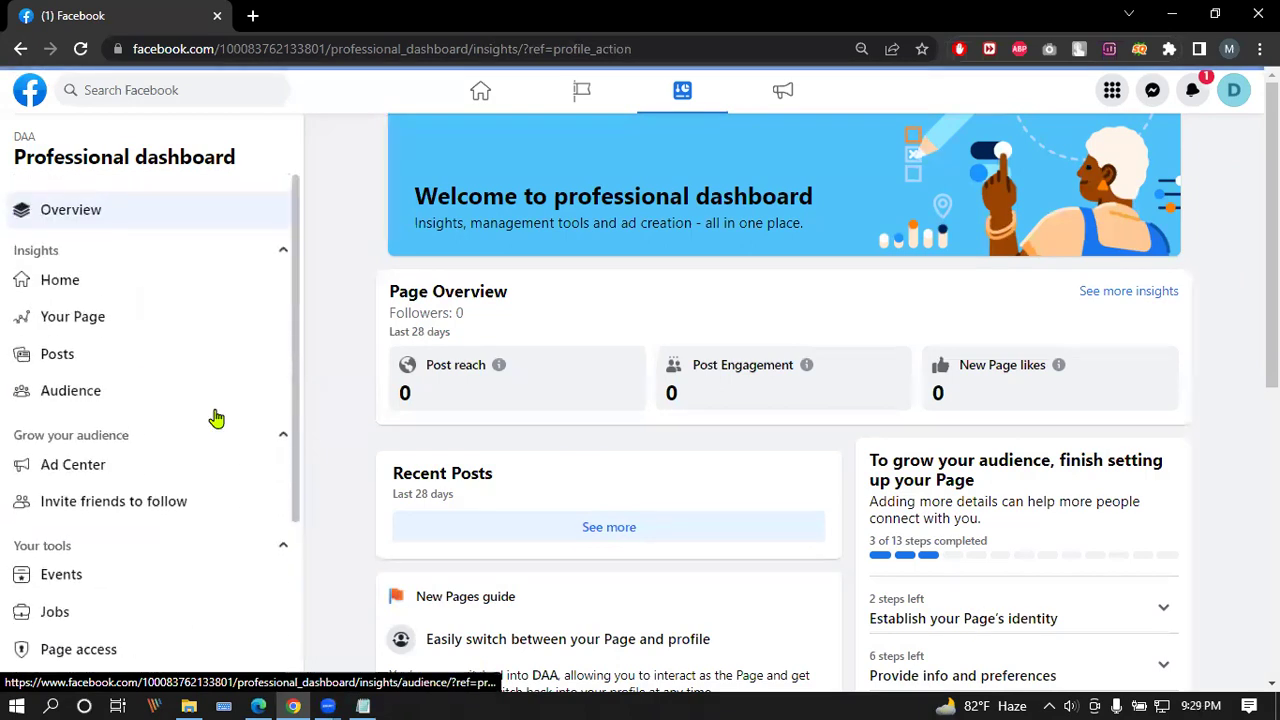
left_click(1236, 91)
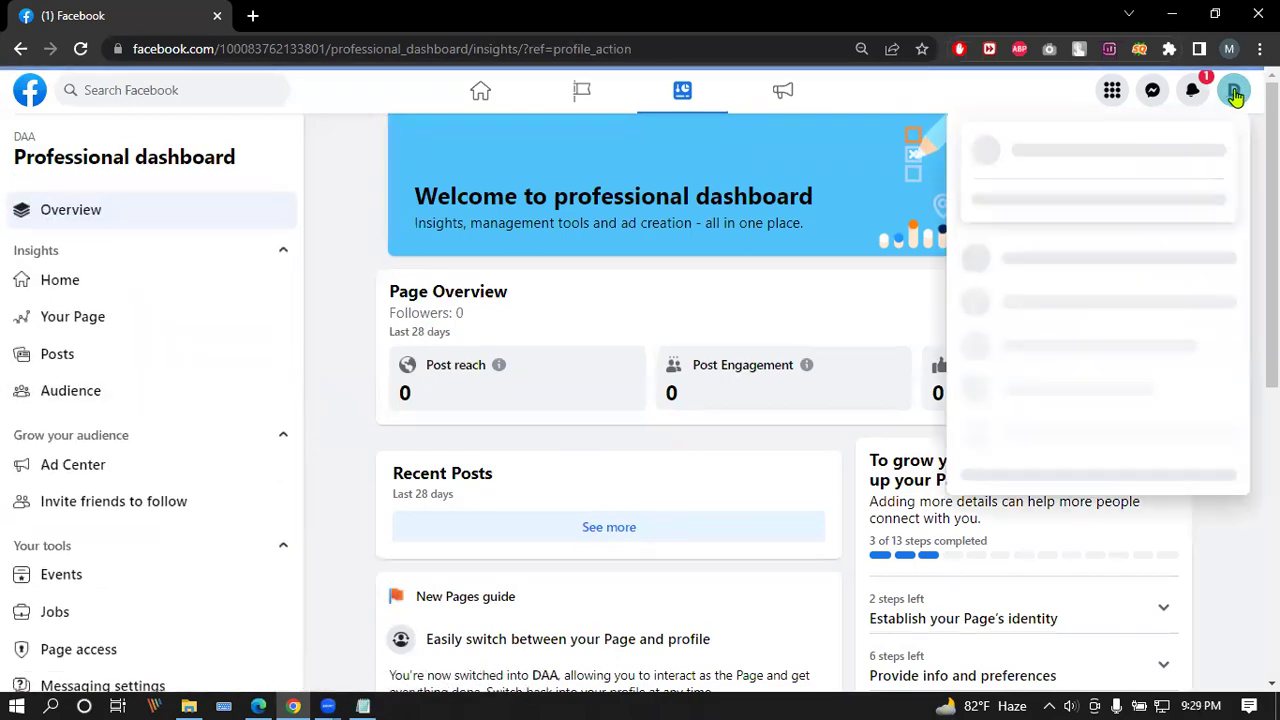
left_click(1020, 149)
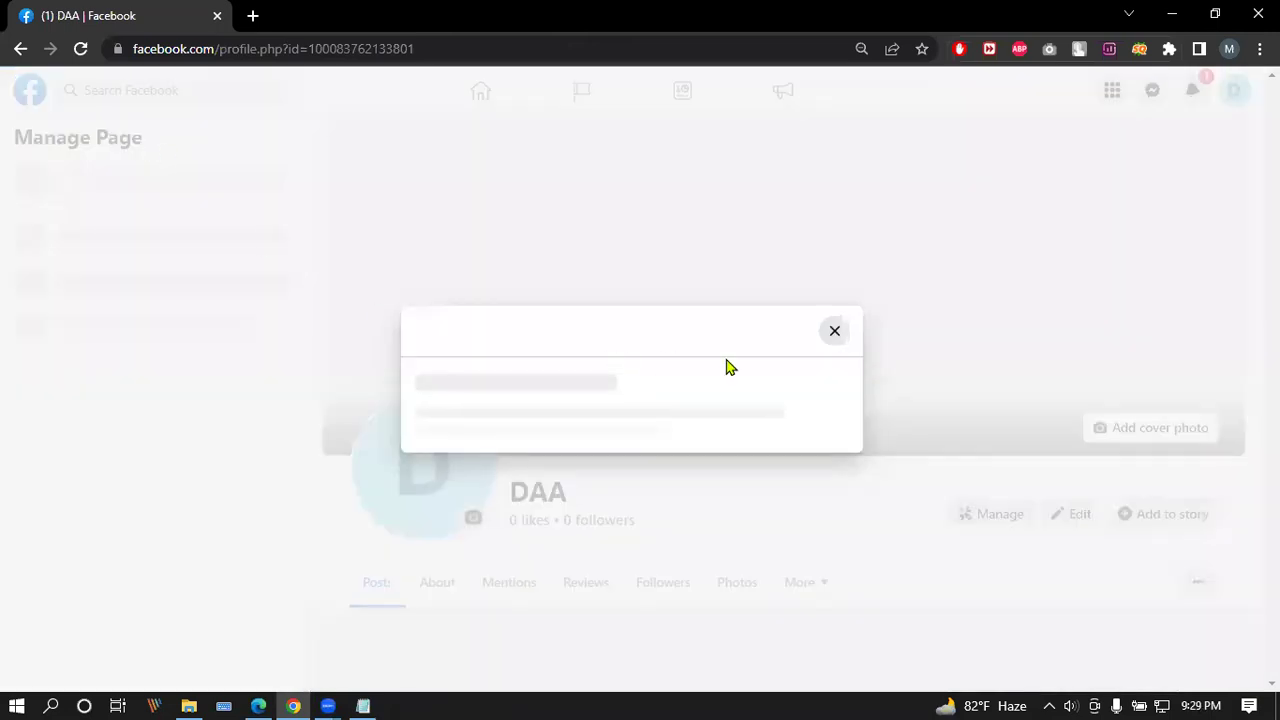
left_click(688, 505)
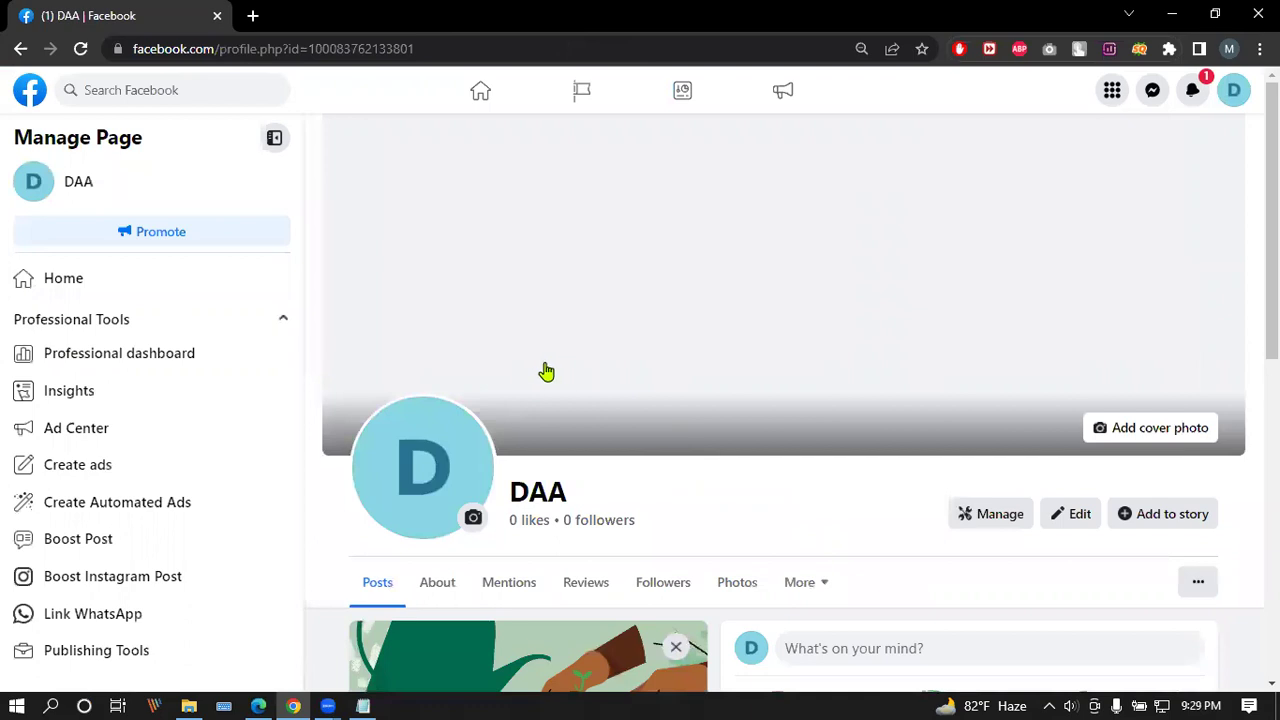
left_click(414, 50)
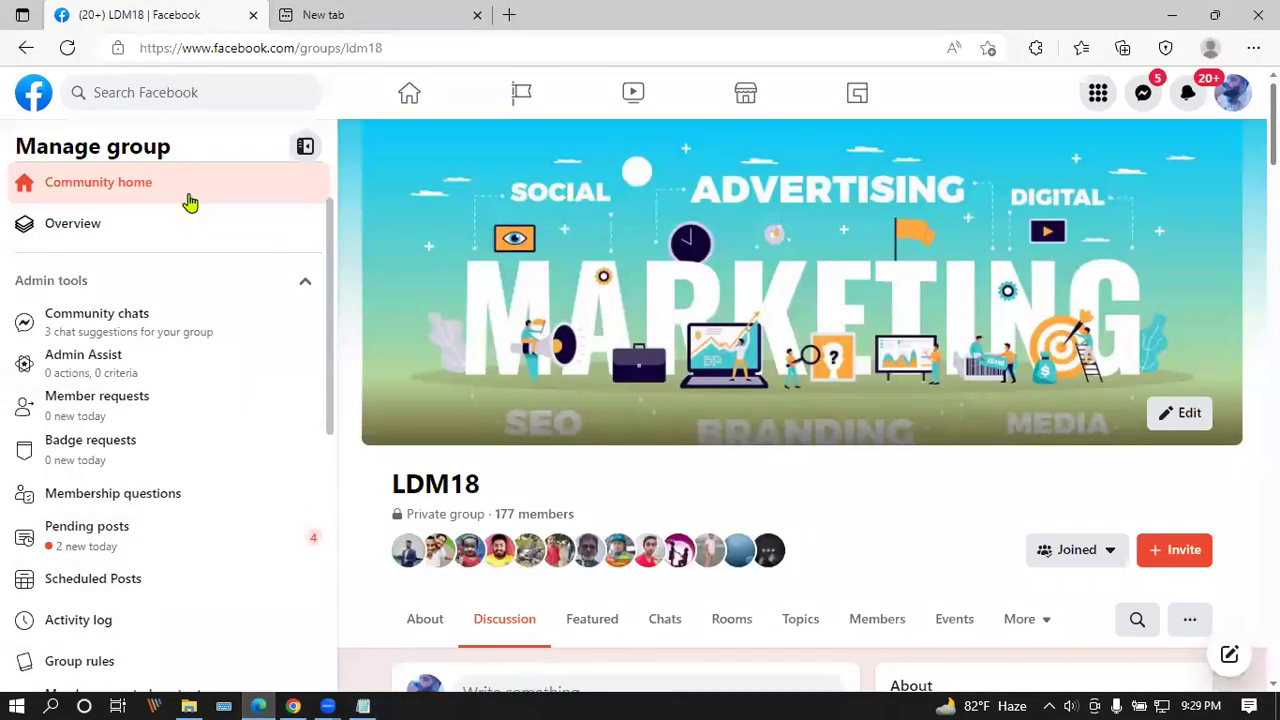
Step: In the new tab, load Meta Business Suite by entering 'bu' in the address bar
left_click(380, 10)
type("v")
key("BackSpace")
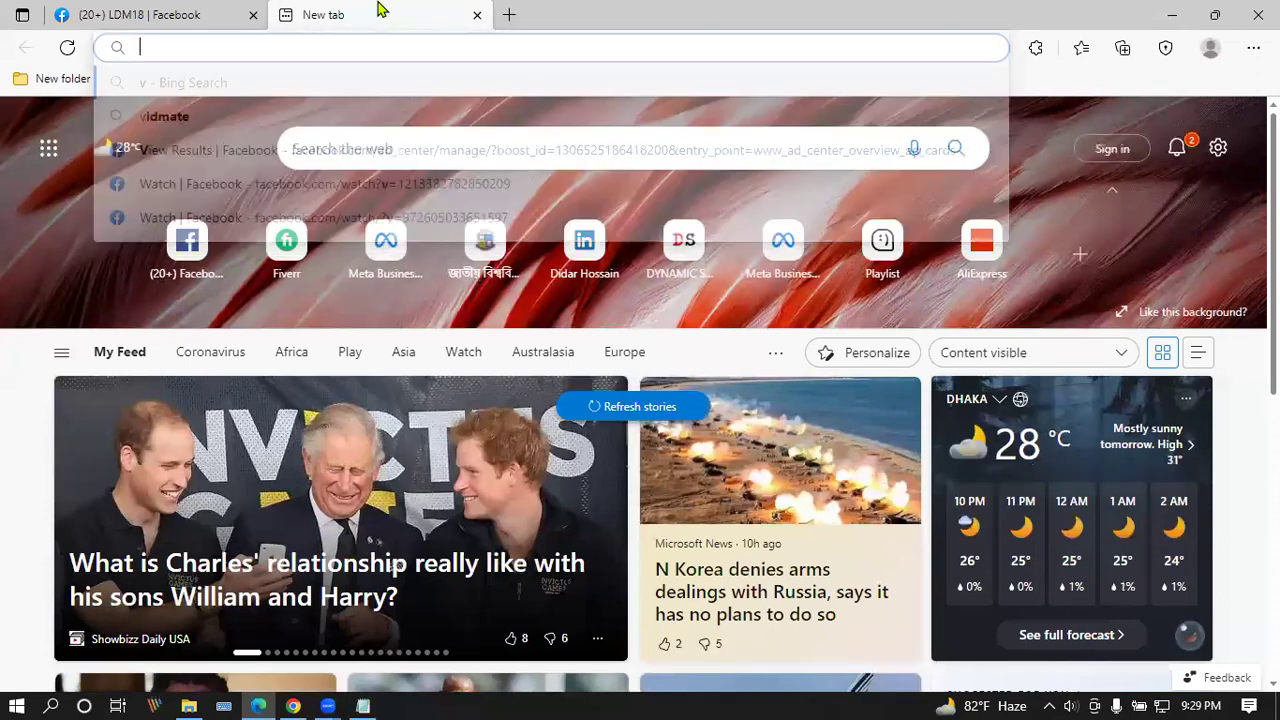
type("bu")
key("Return")
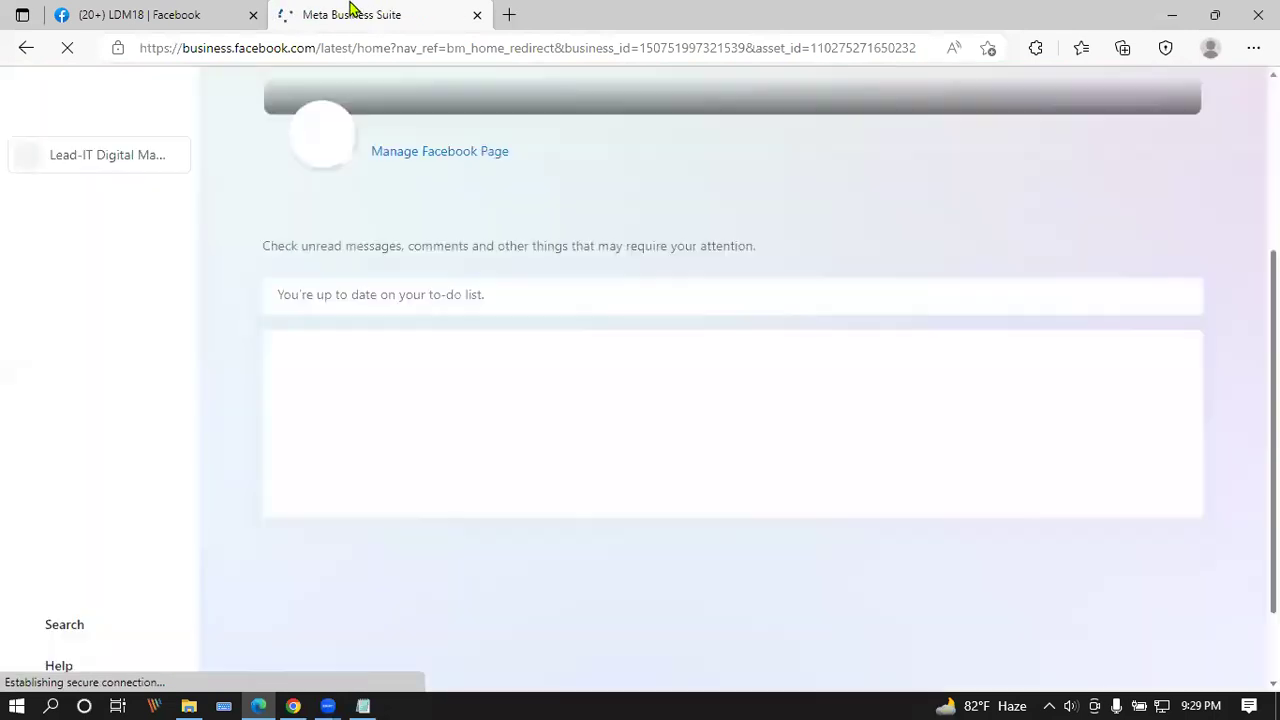
Step: Open the Business settings for the Afsana market hub account from the account switcher
left_click(150, 163)
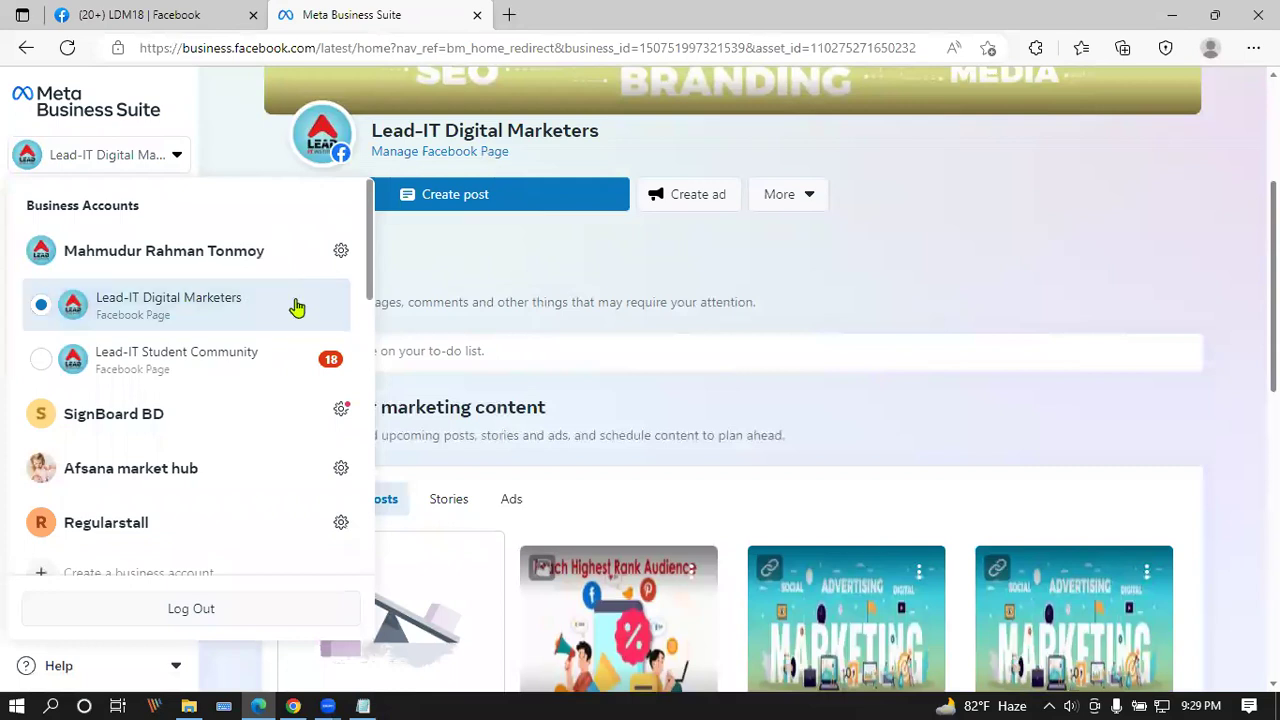
scroll(283, 316, "down", 1)
left_click(340, 349)
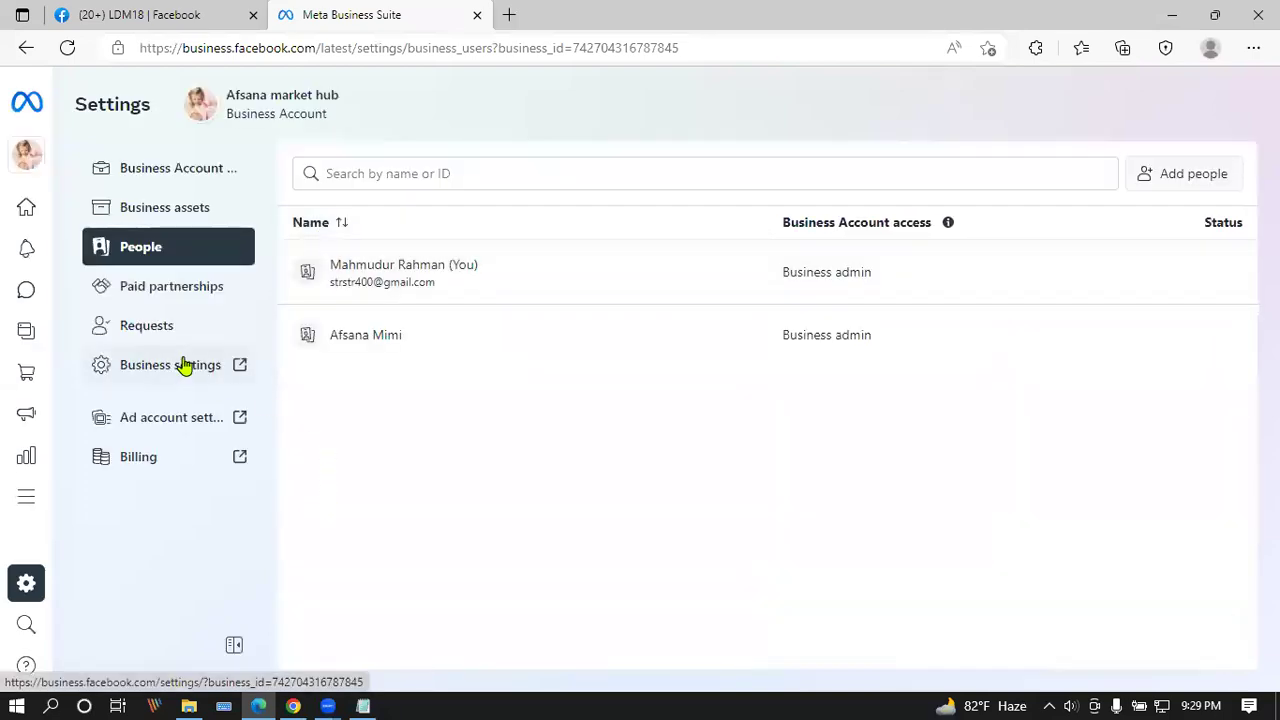
left_click(184, 364)
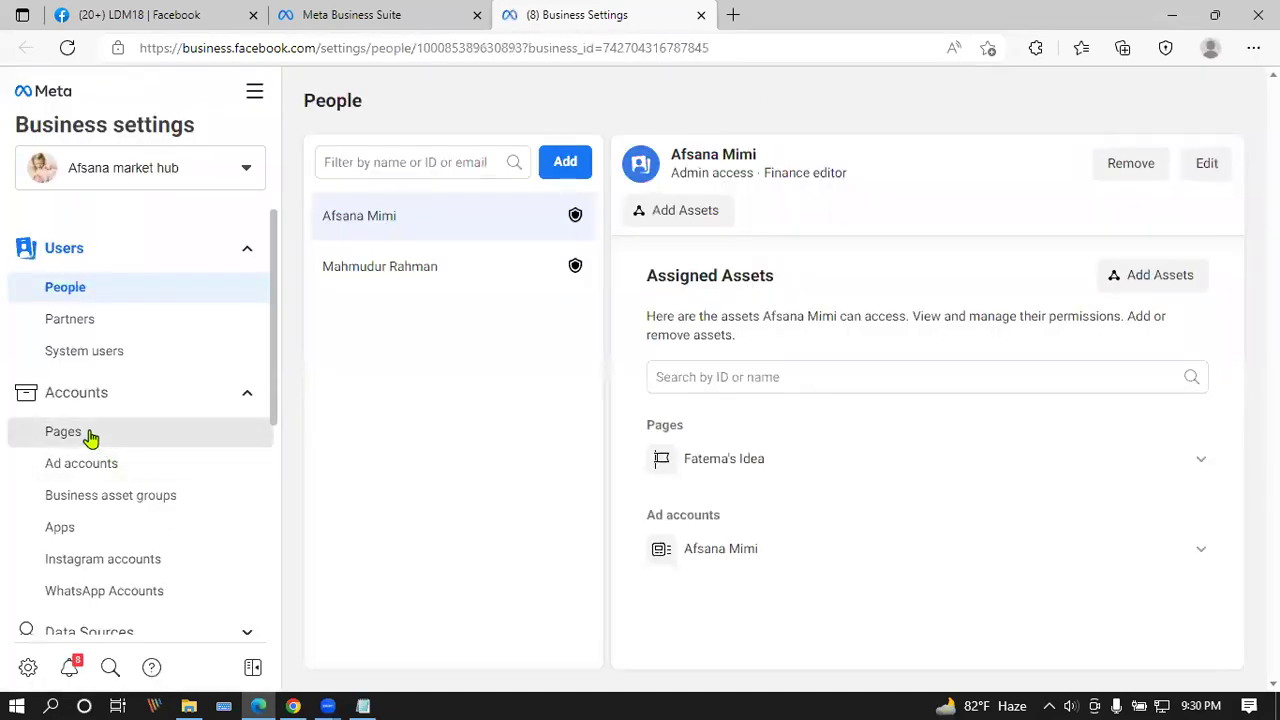
Step: Look over the business's Pages and People lists, then return to Pages
left_click(63, 432)
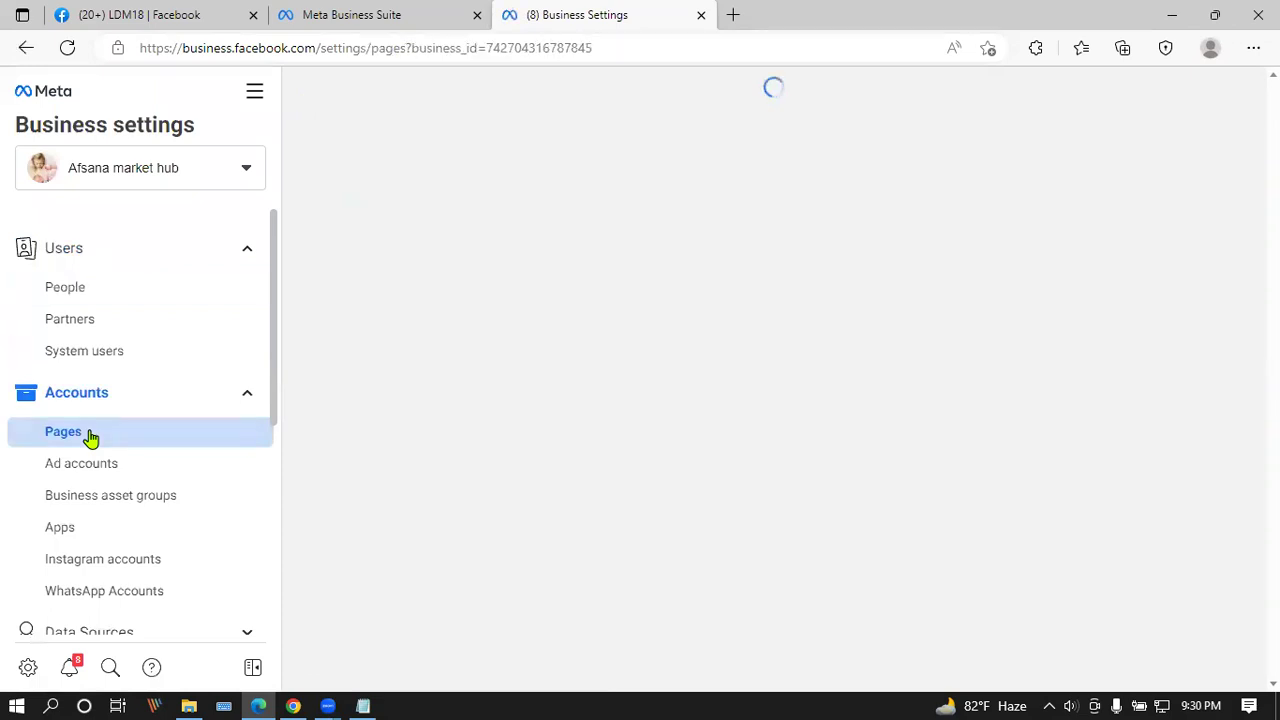
left_click(84, 290)
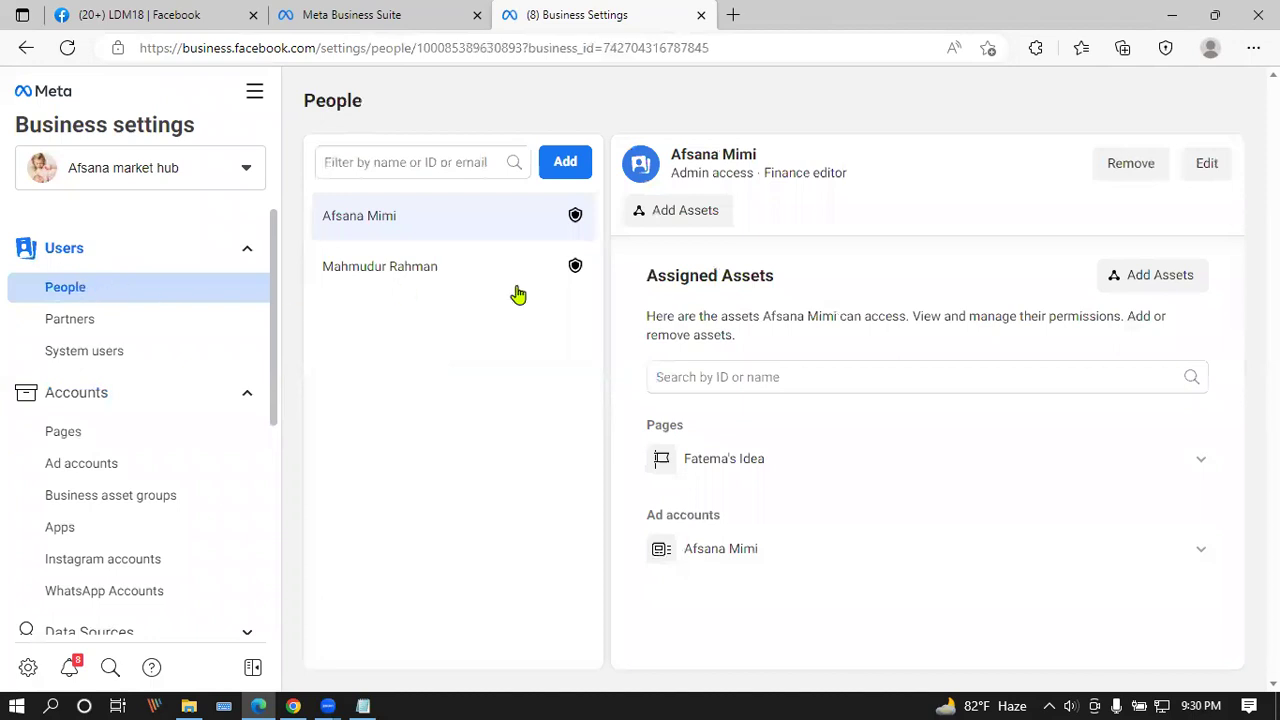
mouse_move(573, 268)
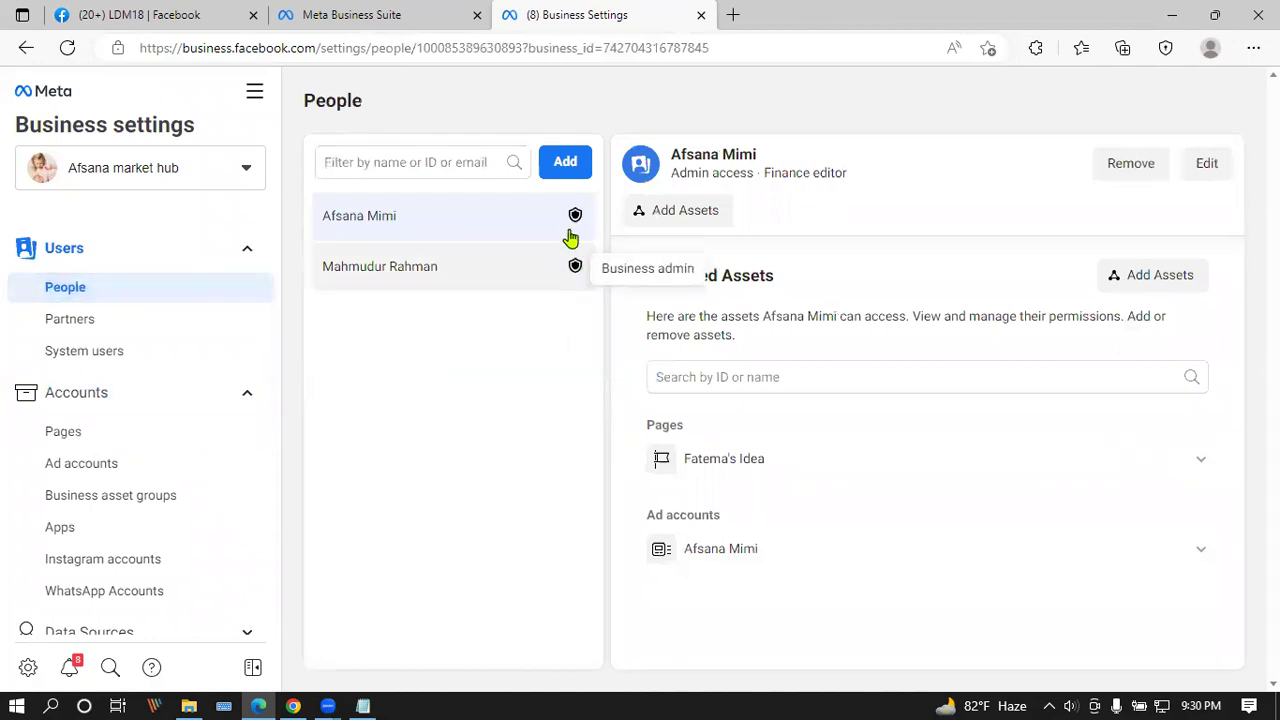
left_click(70, 431)
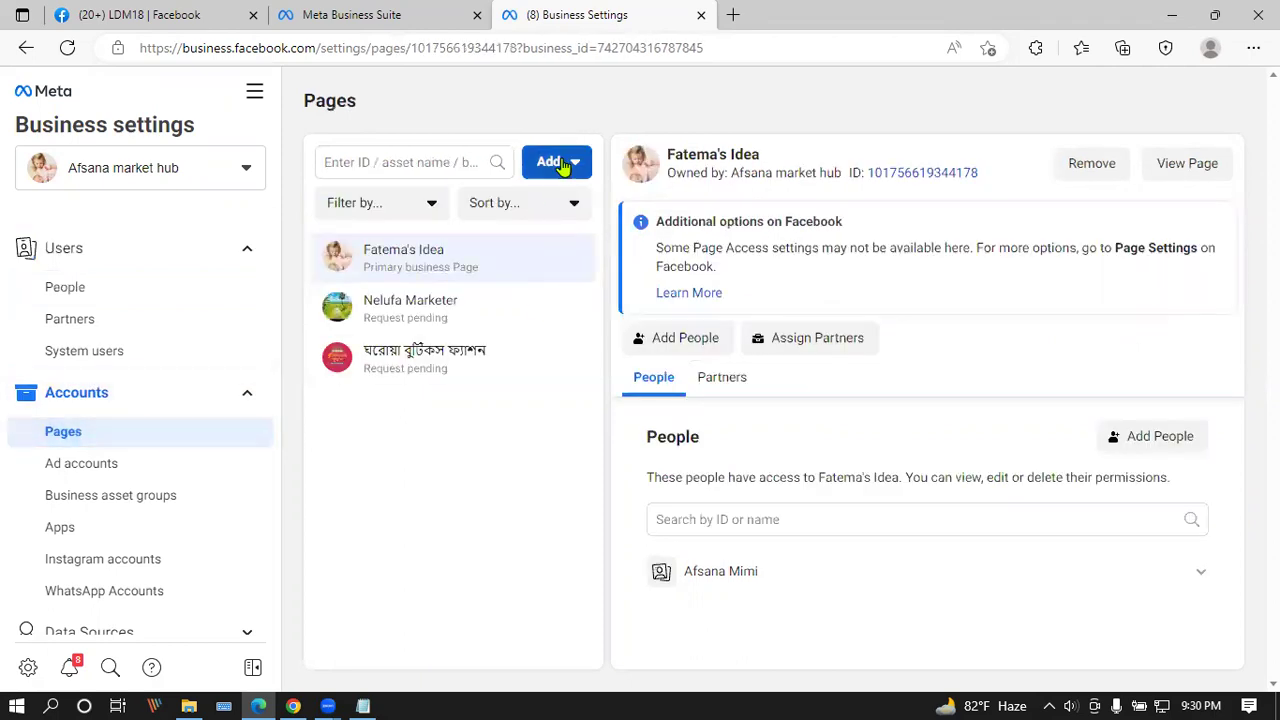
Step: Start a Page access request and paste the DAA Page address, choosing DAA
left_click(563, 162)
left_click(636, 310)
left_click(600, 329)
key("ctrl+v")
left_click(441, 360)
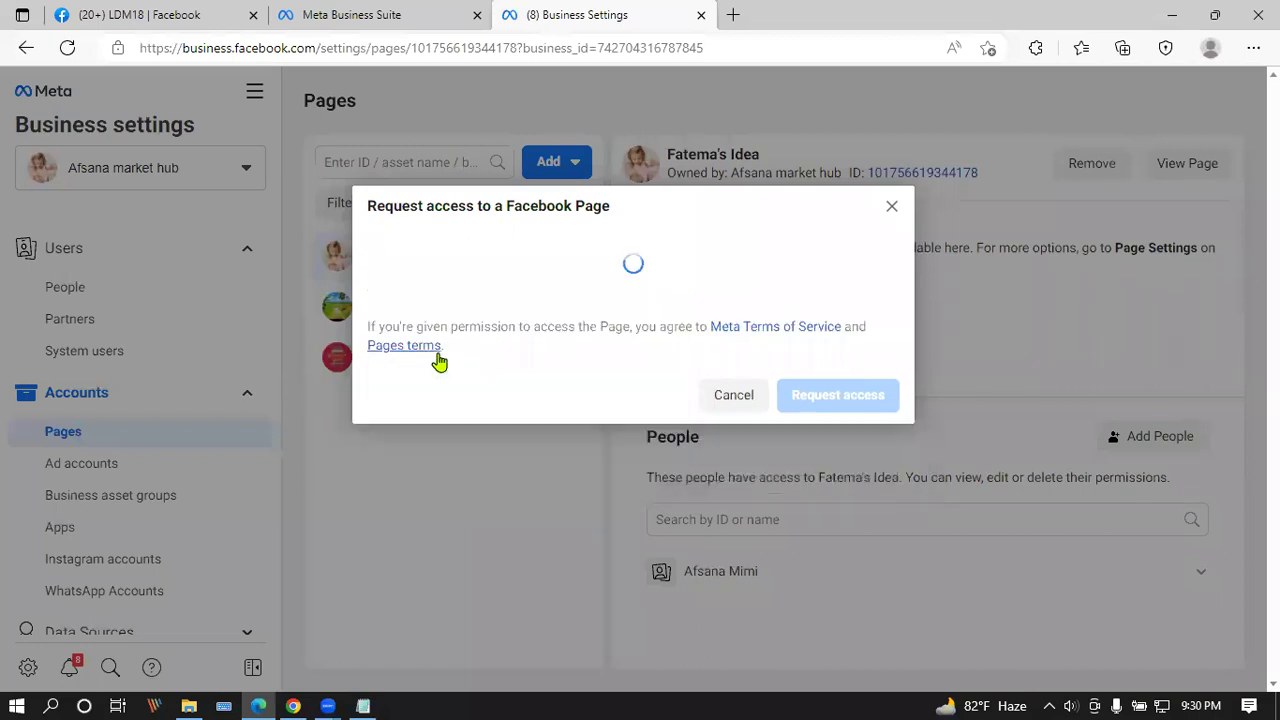
scroll(797, 391, "down", 4)
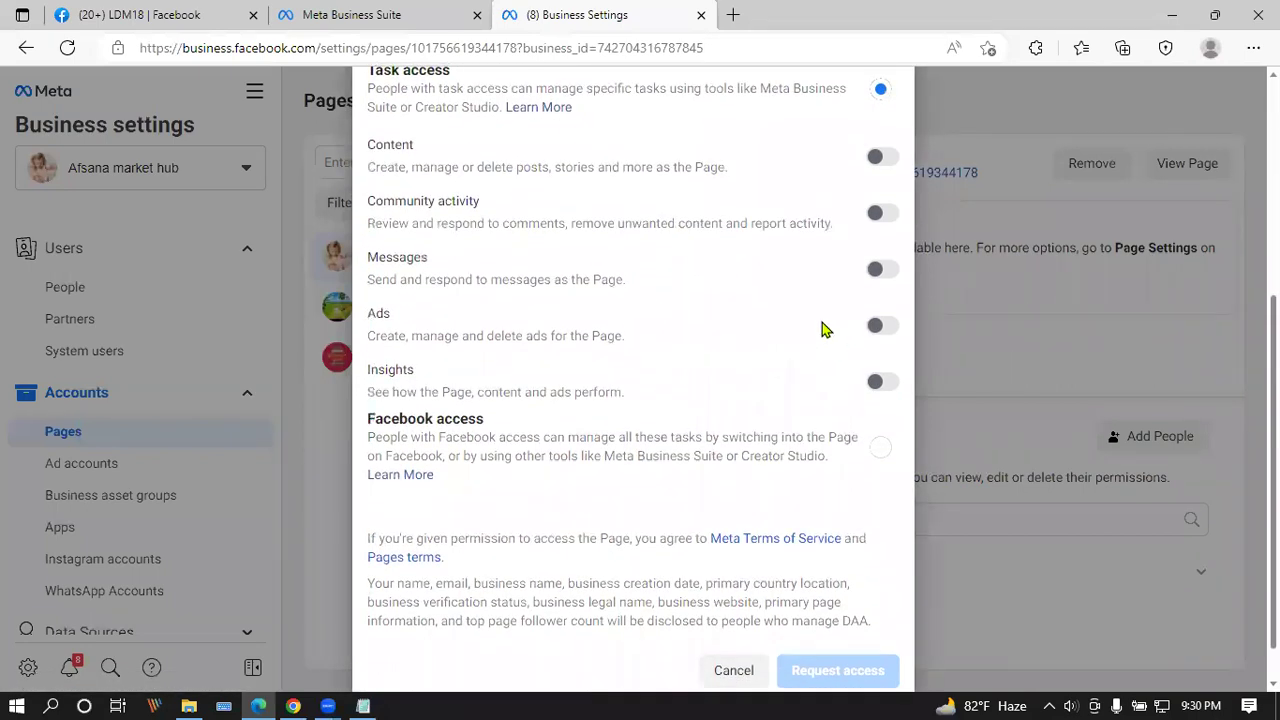
left_click(884, 160)
left_click(884, 330)
left_click(884, 385)
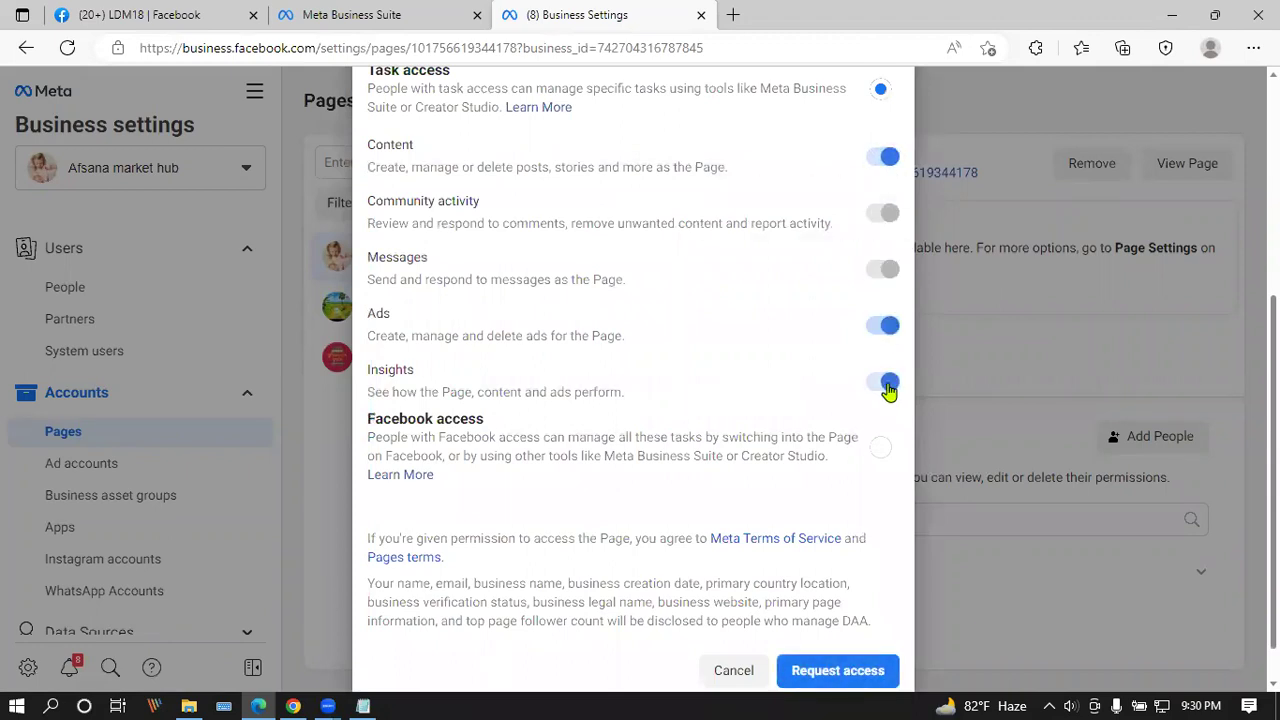
scroll(846, 317, "down", 1)
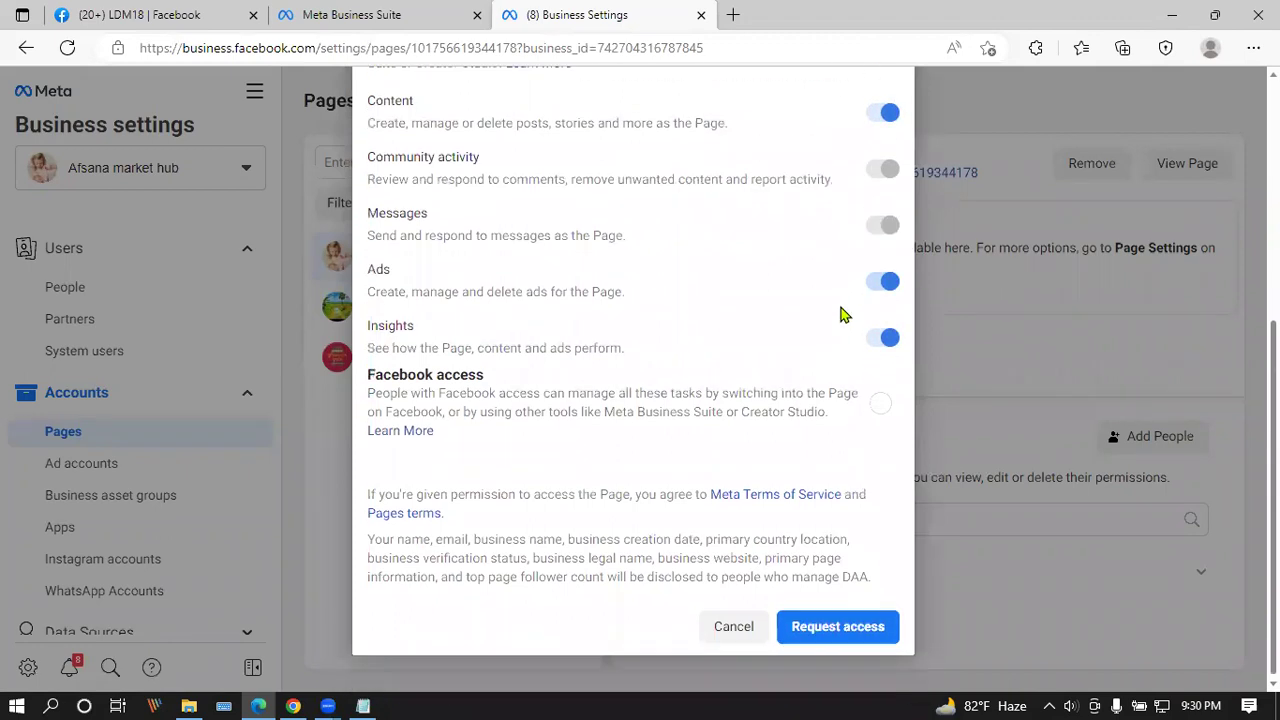
left_click(811, 624)
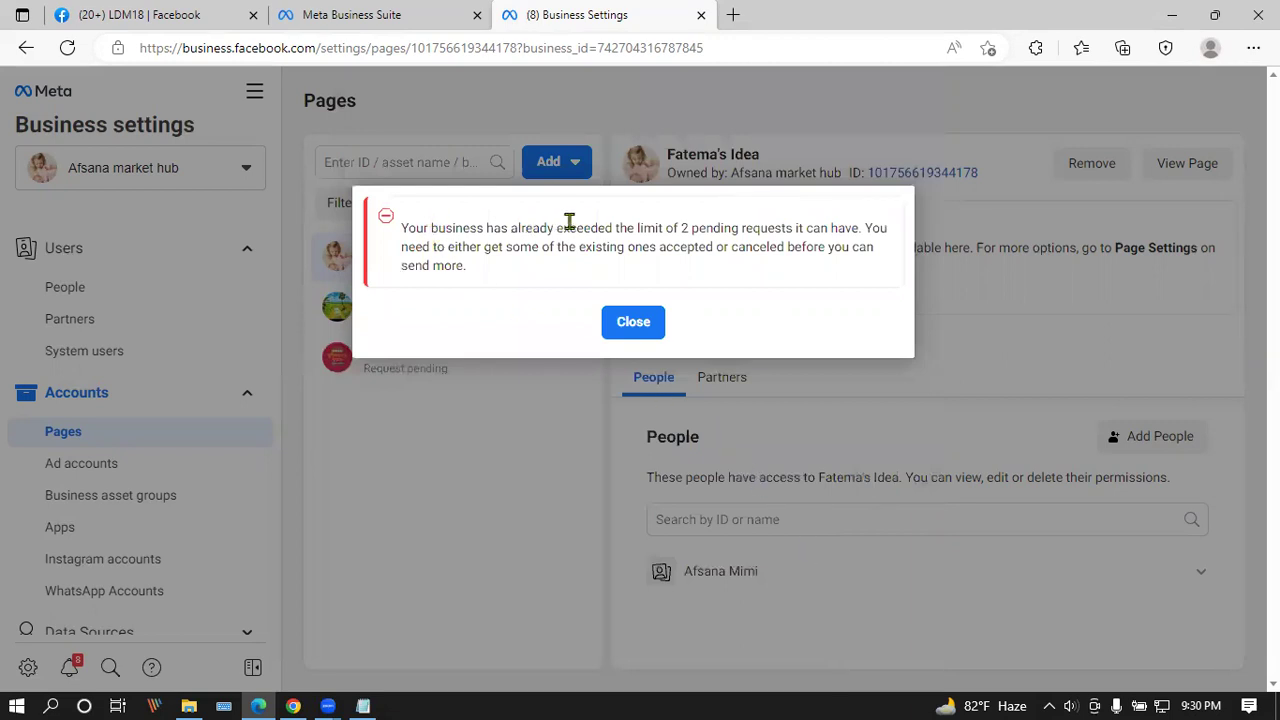
left_click(636, 327)
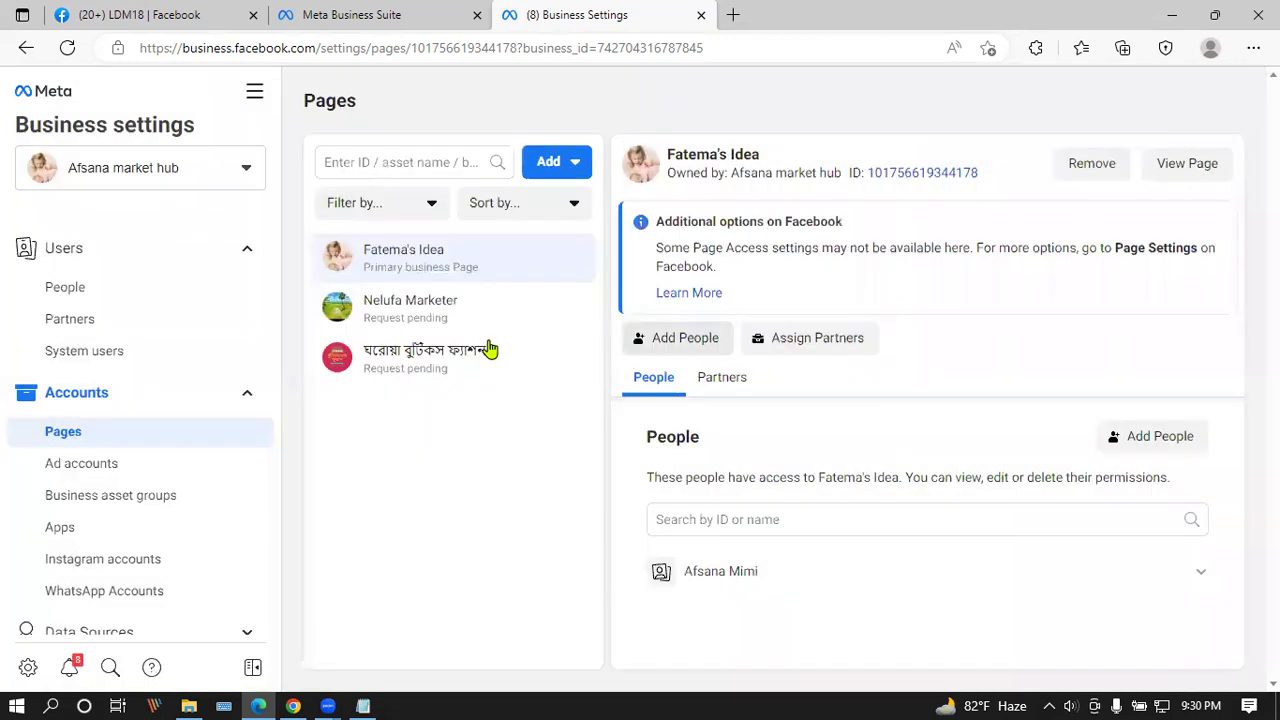
left_click(543, 315)
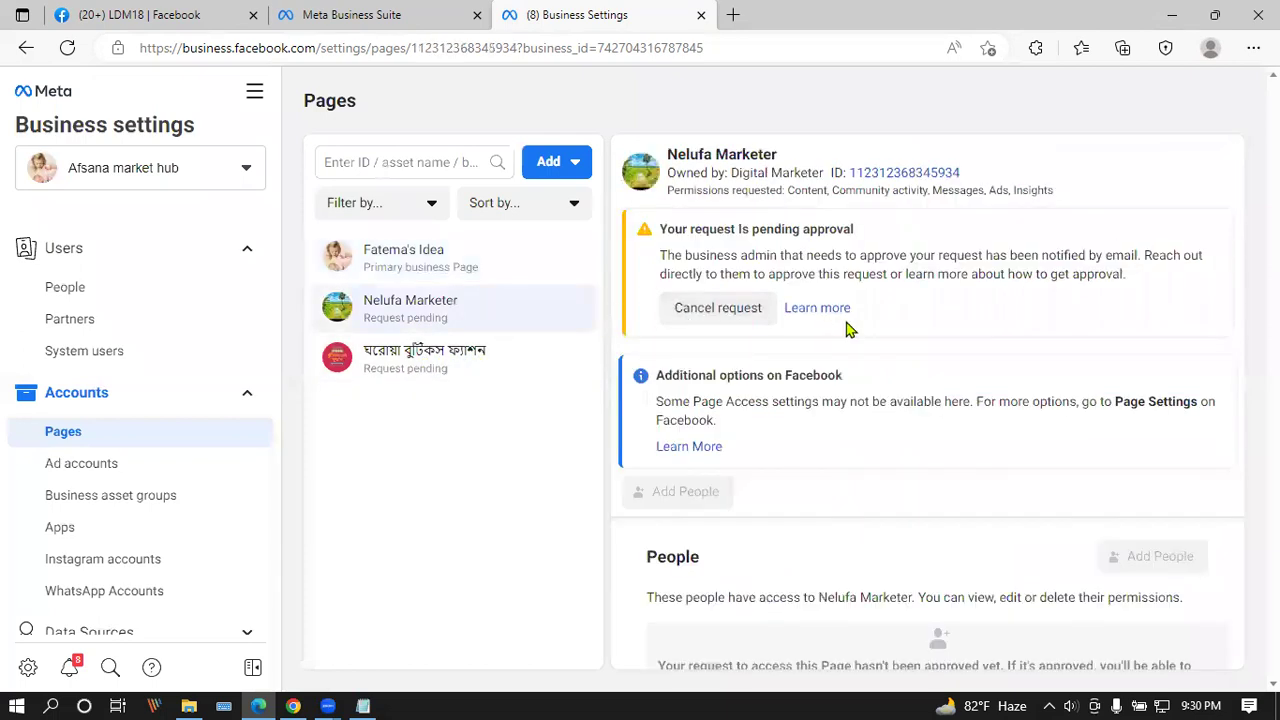
Step: Cancel the pending requests for Nelufa Marketer and the Bengali-named page
left_click(686, 302)
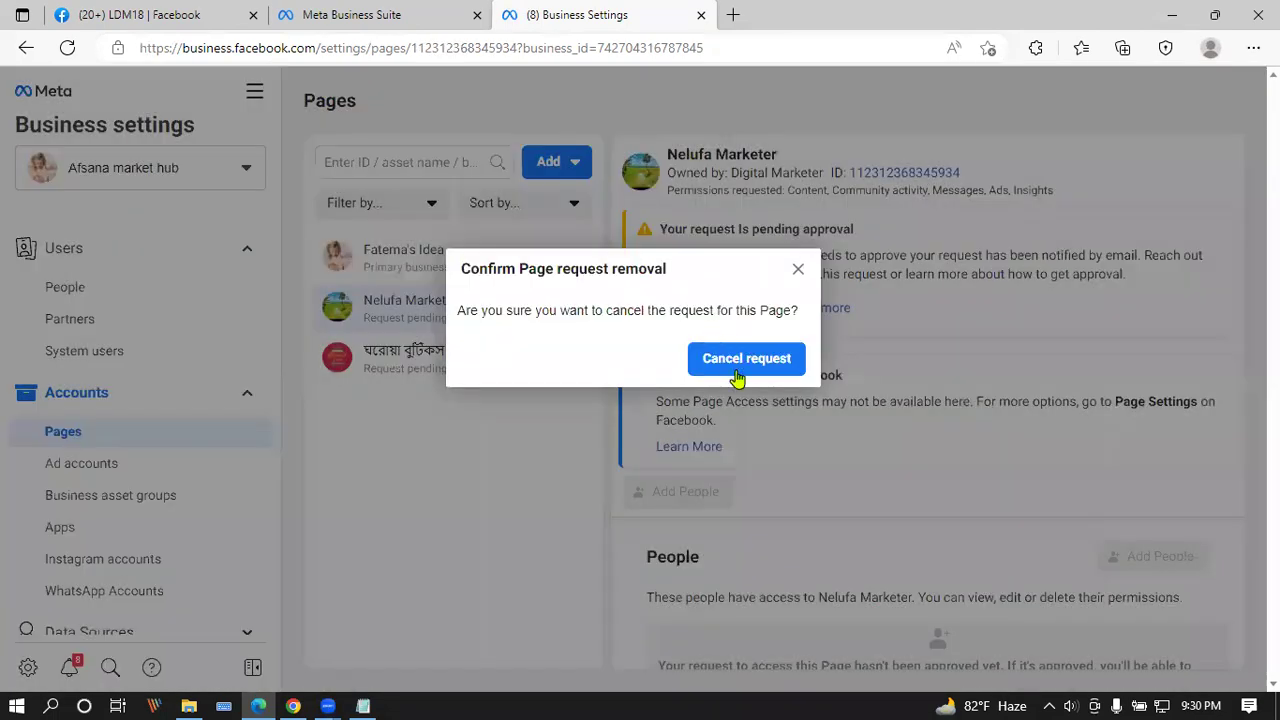
left_click(733, 371)
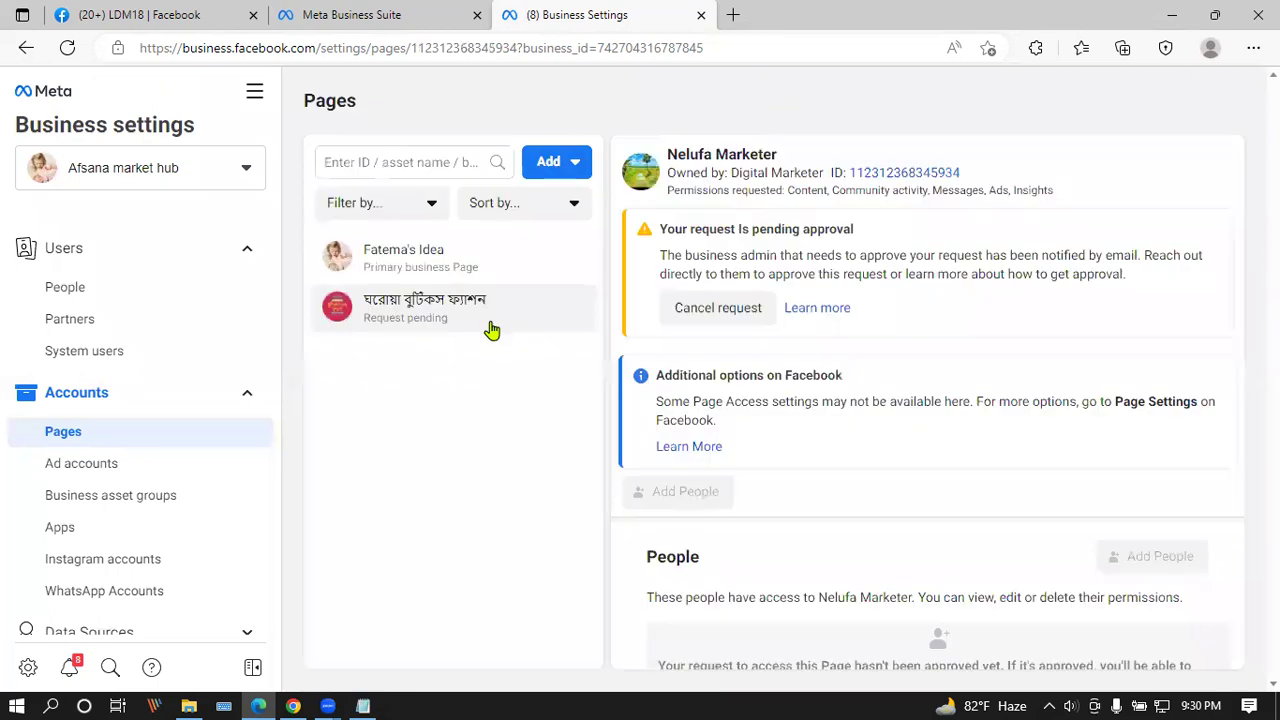
left_click(487, 317)
left_click(720, 324)
left_click(737, 330)
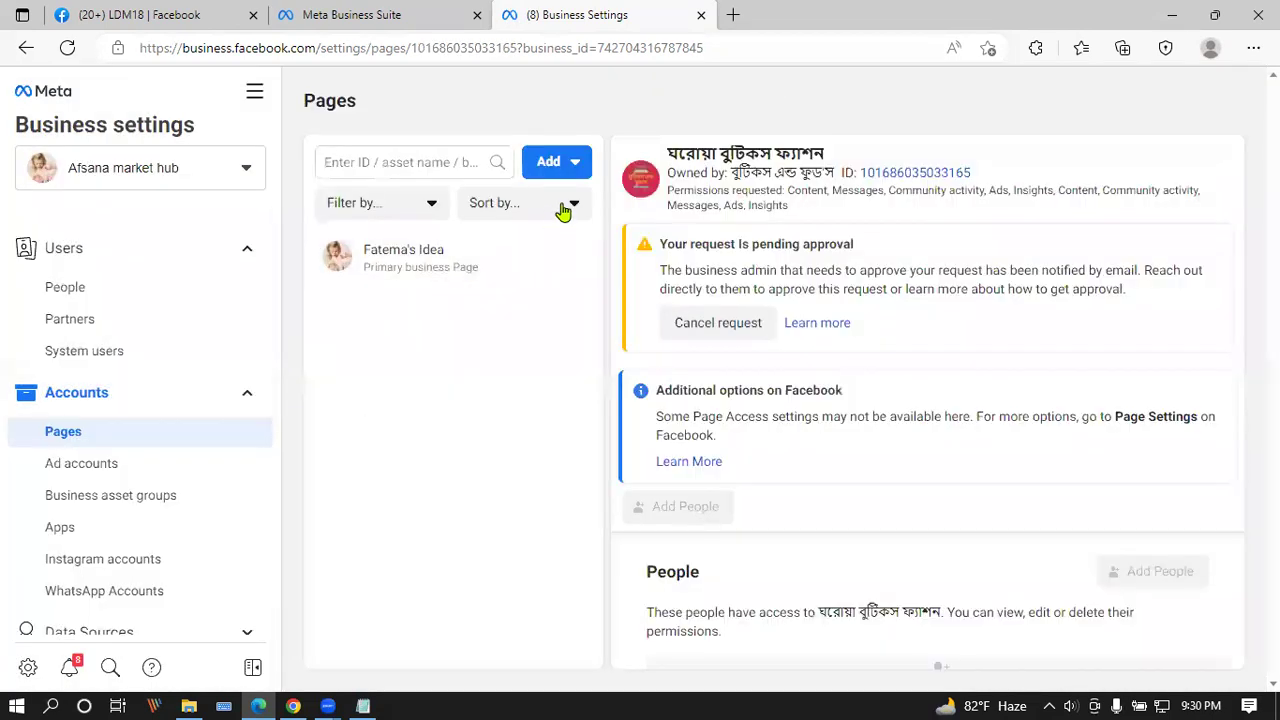
Step: Start a new Page access request and paste the DAA address, choosing DAA
left_click(558, 162)
left_click(629, 312)
left_click(549, 325)
key("ctrl+v")
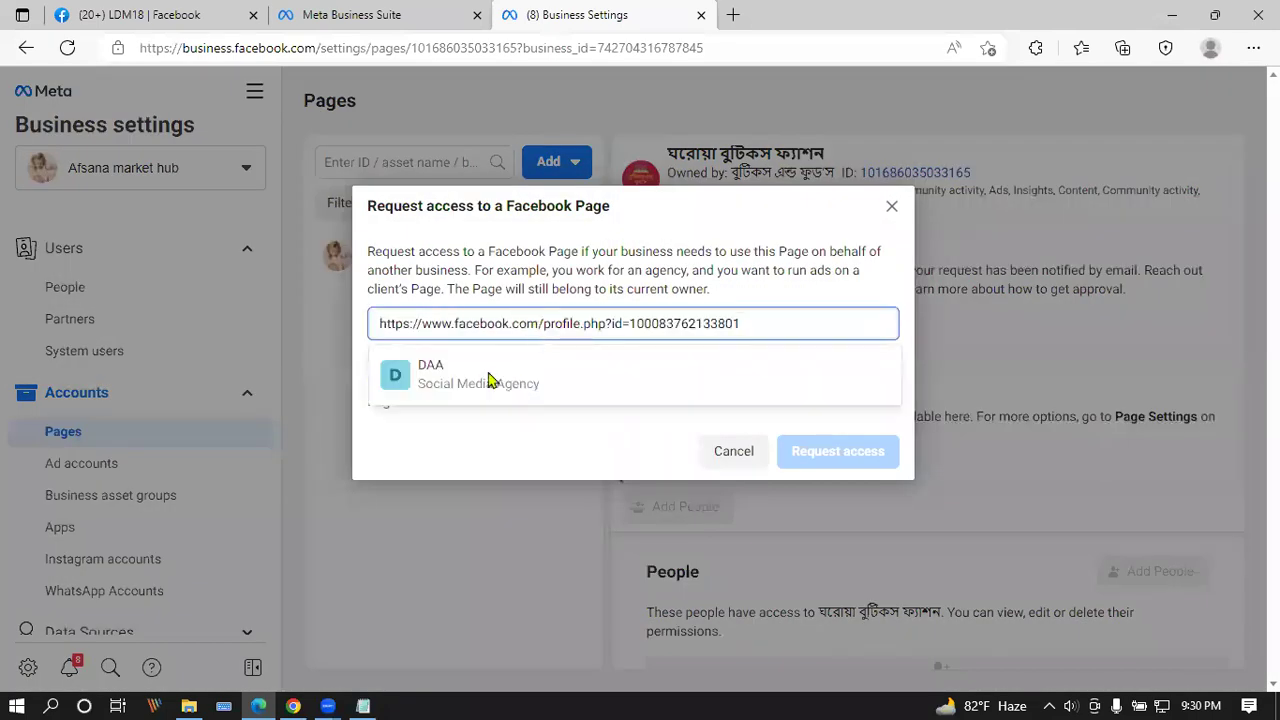
left_click(490, 378)
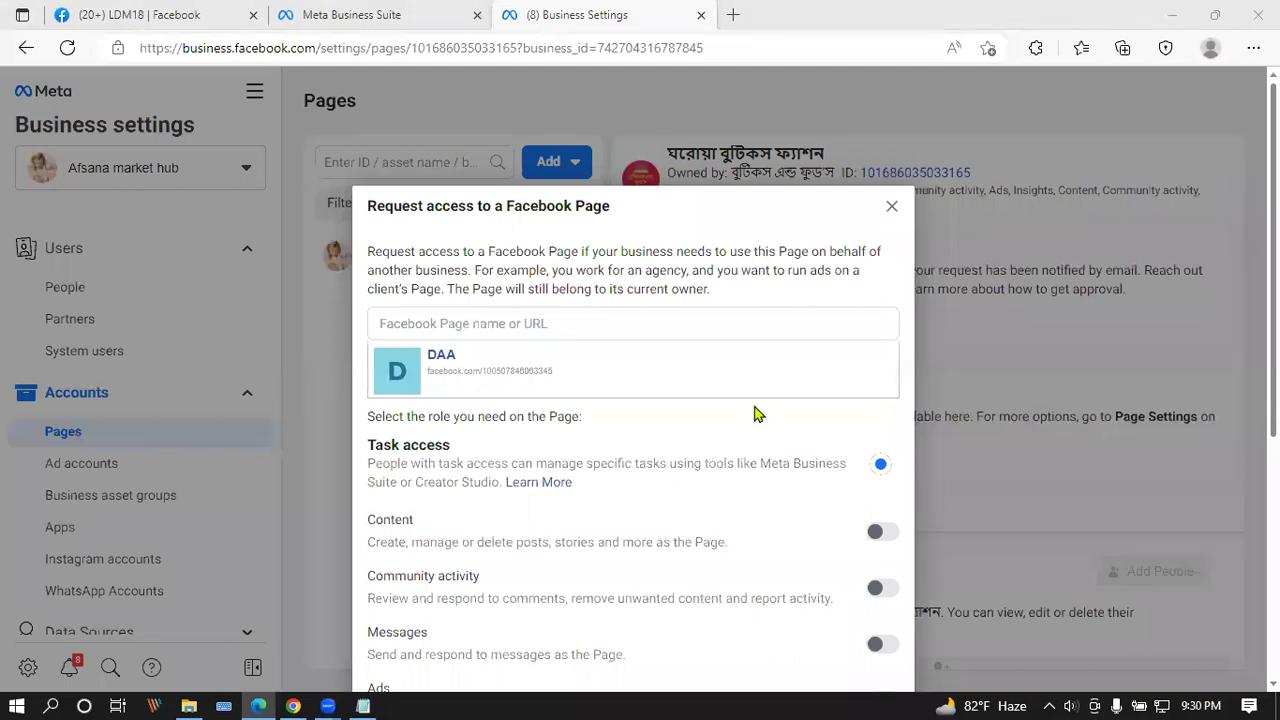
scroll(807, 371, "down", 4)
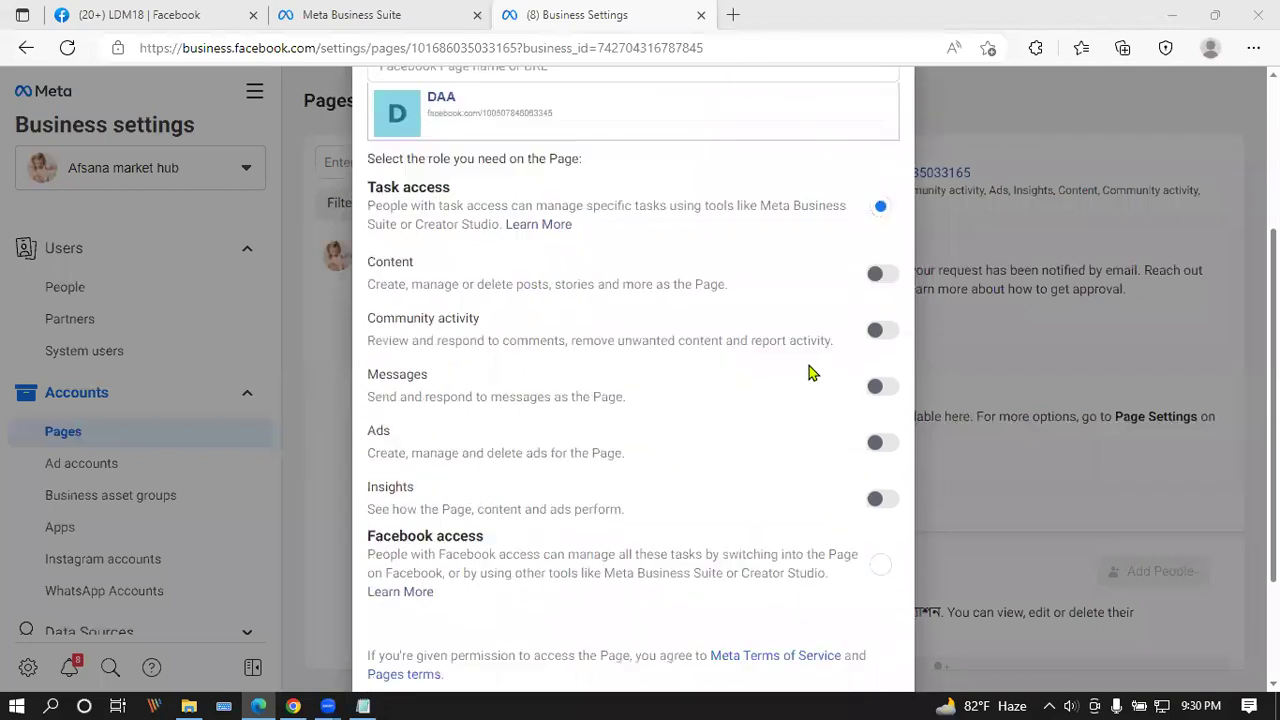
Step: Grant Content, Ads and Insights permissions, send the DAA request, and close the confirmation
left_click(885, 160)
left_click(880, 328)
left_click(884, 381)
scroll(884, 381, "down", 1)
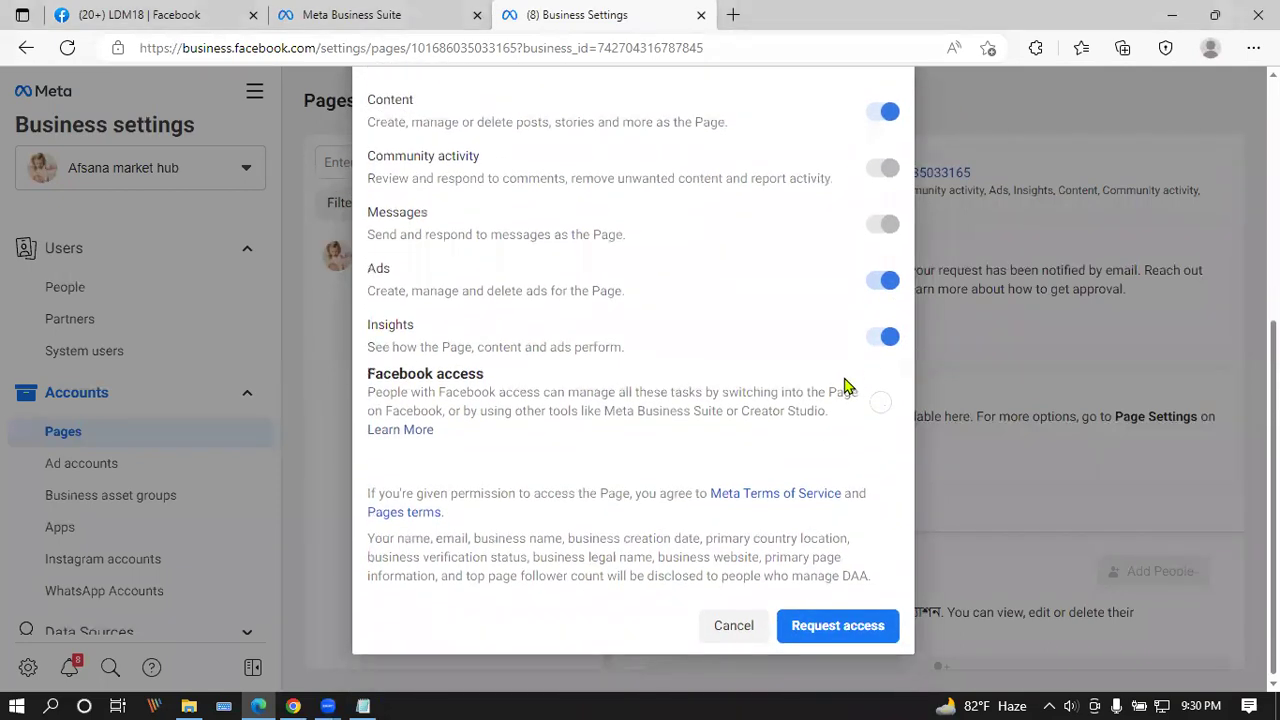
left_click(830, 627)
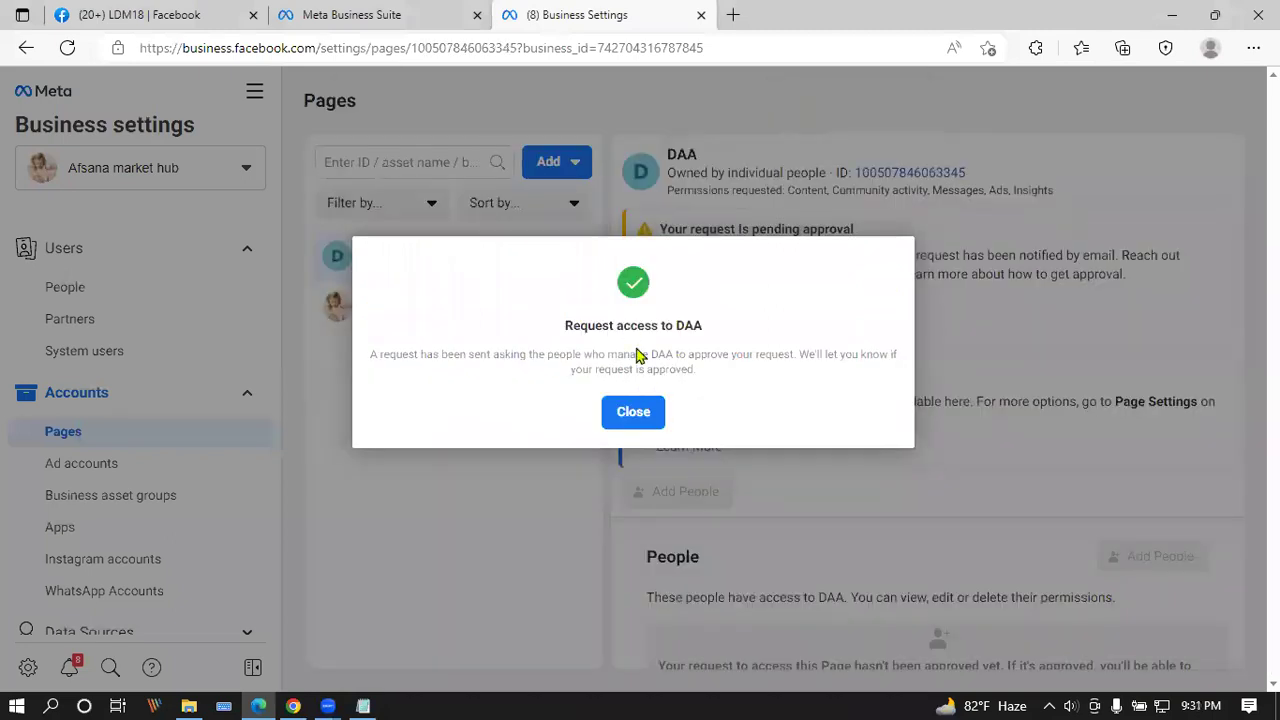
left_click(633, 412)
left_click(293, 705)
Step: Check the DAA Page's notifications for the access request, reload the Page, and open a new tab
left_click(1232, 90)
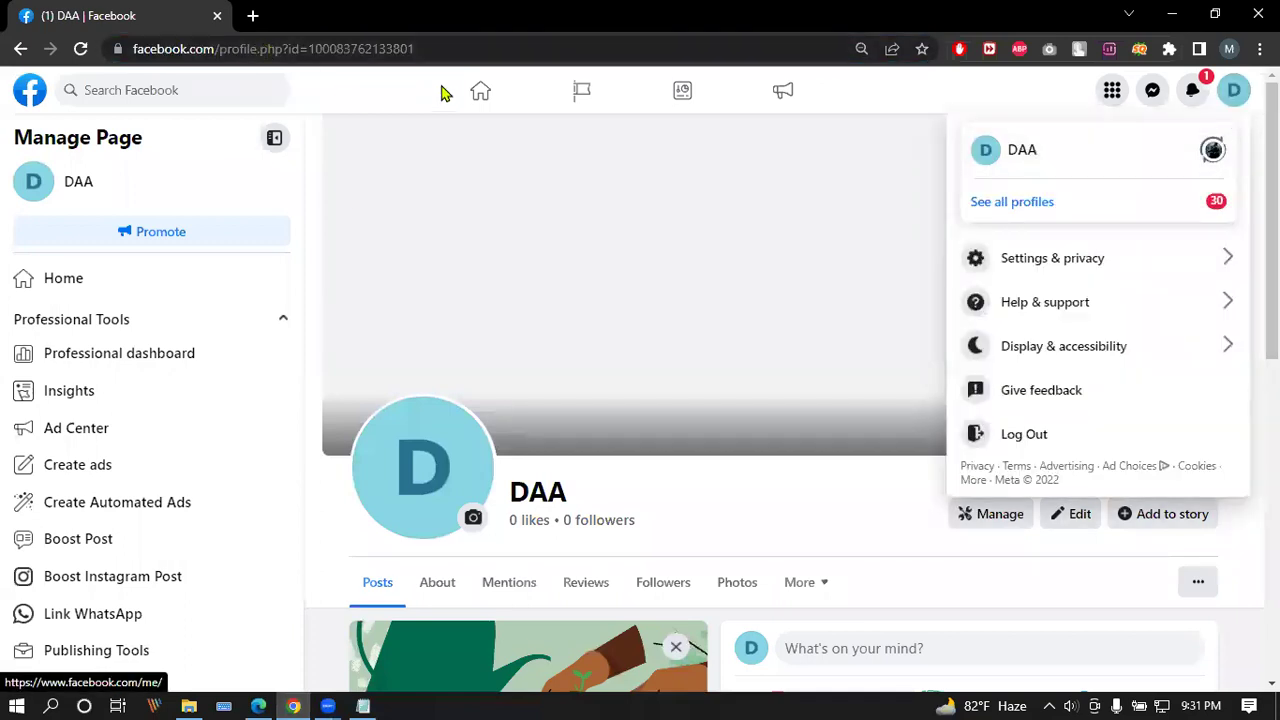
left_click(1195, 91)
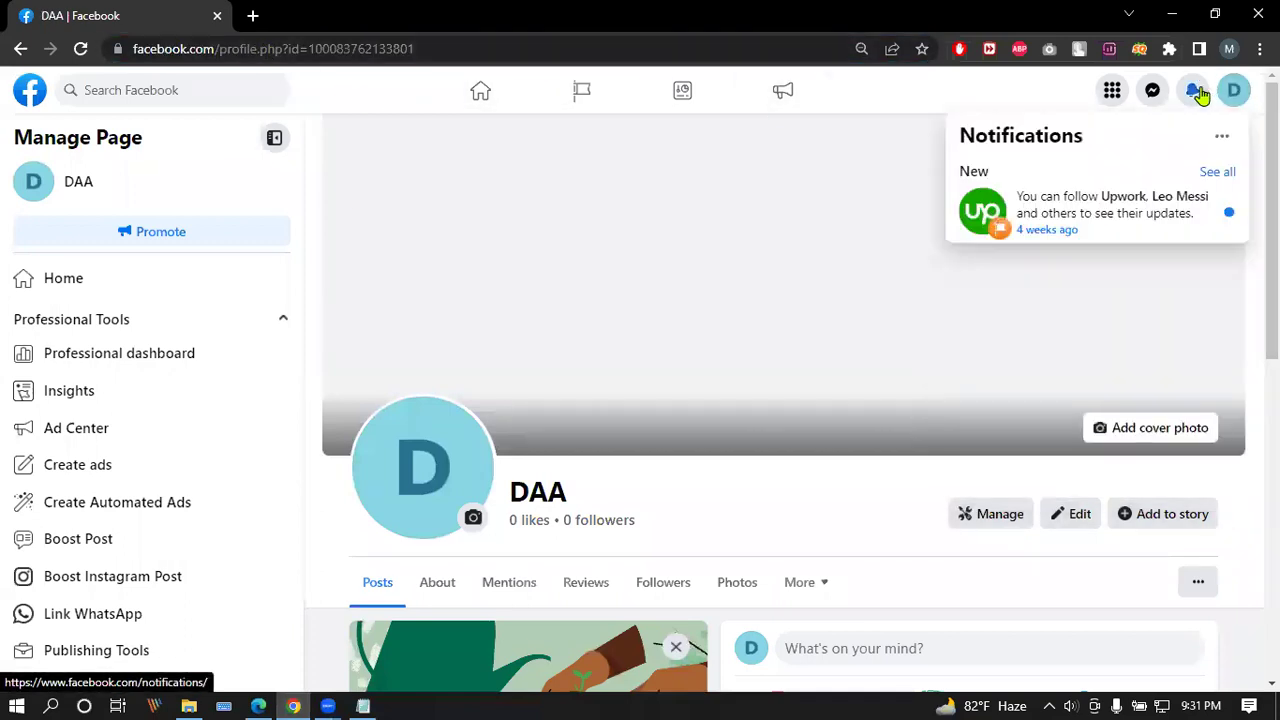
left_click(1197, 93)
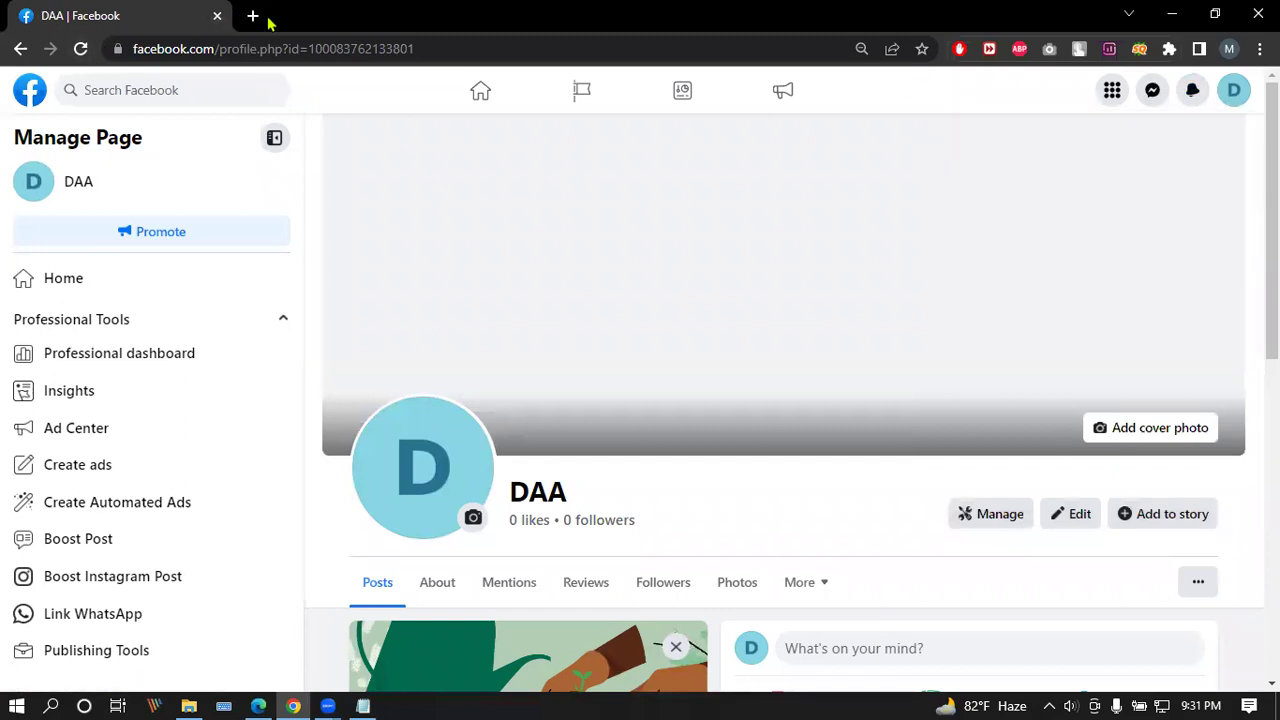
left_click(82, 49)
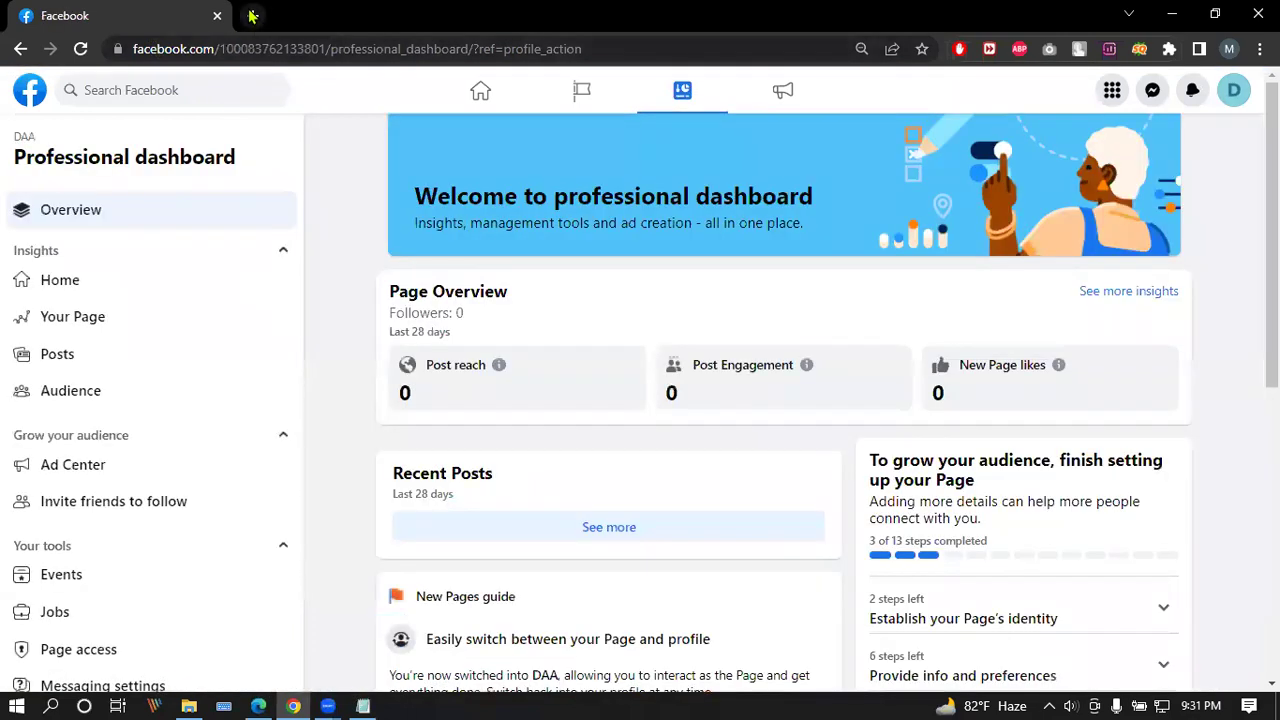
left_click(252, 15)
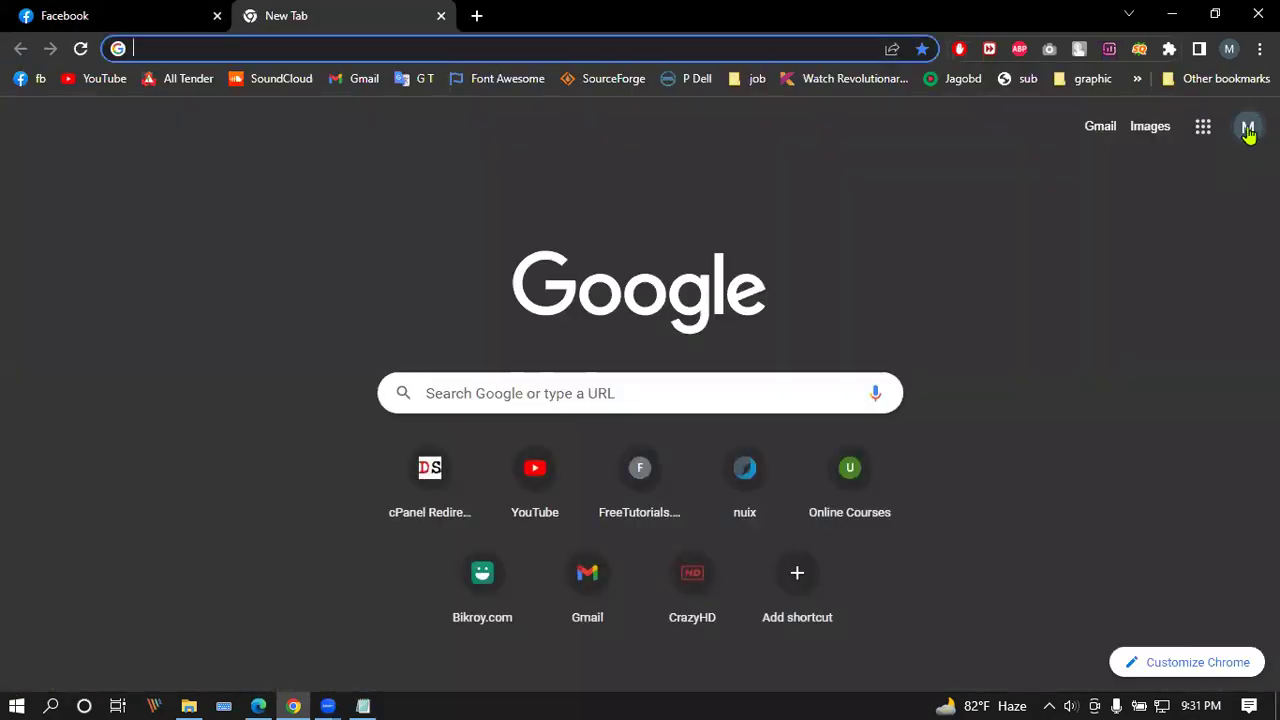
Step: Add another Google account from the account switcher and enter its email address
left_click(1246, 128)
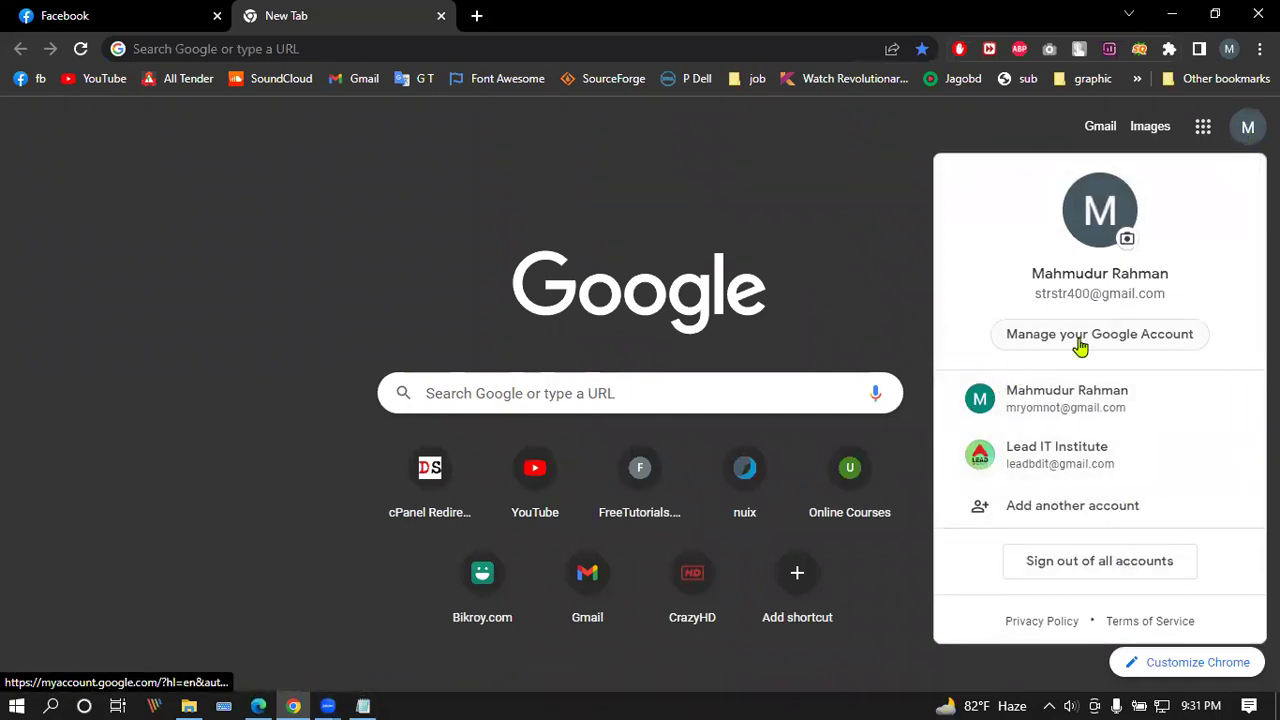
left_click(1077, 560)
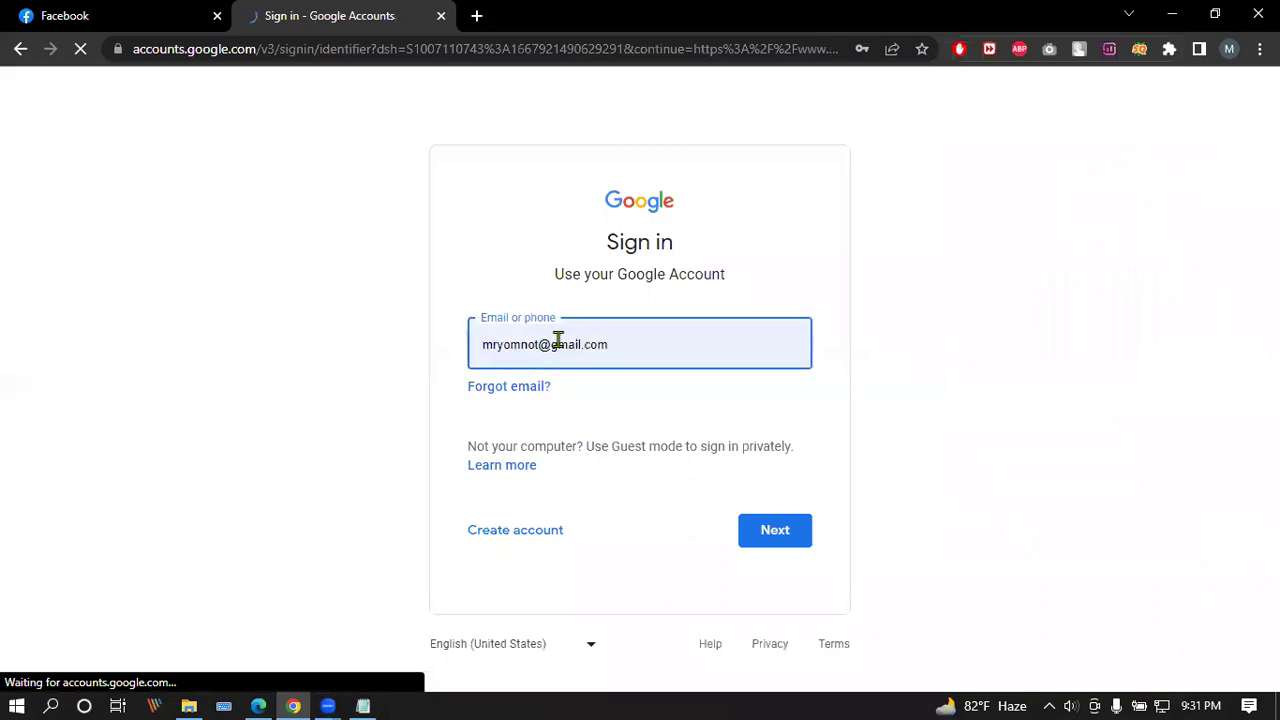
left_click_drag(552, 350, 420, 345)
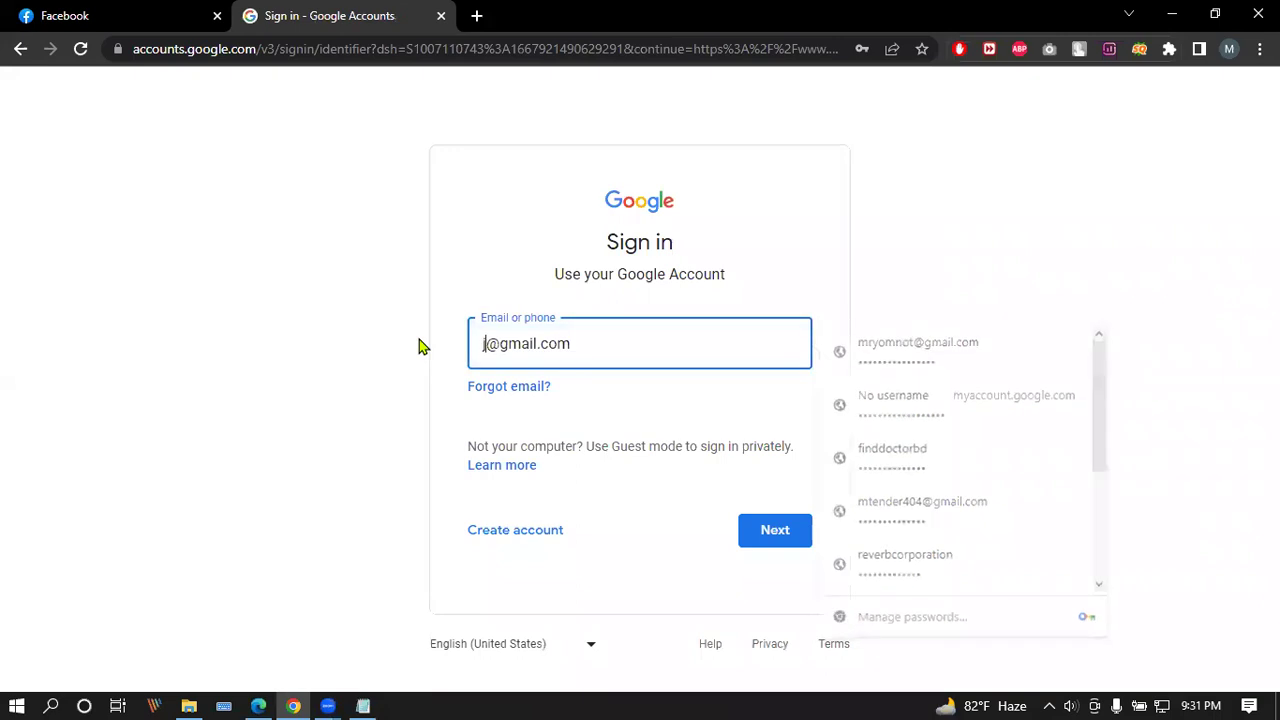
left_click(749, 532)
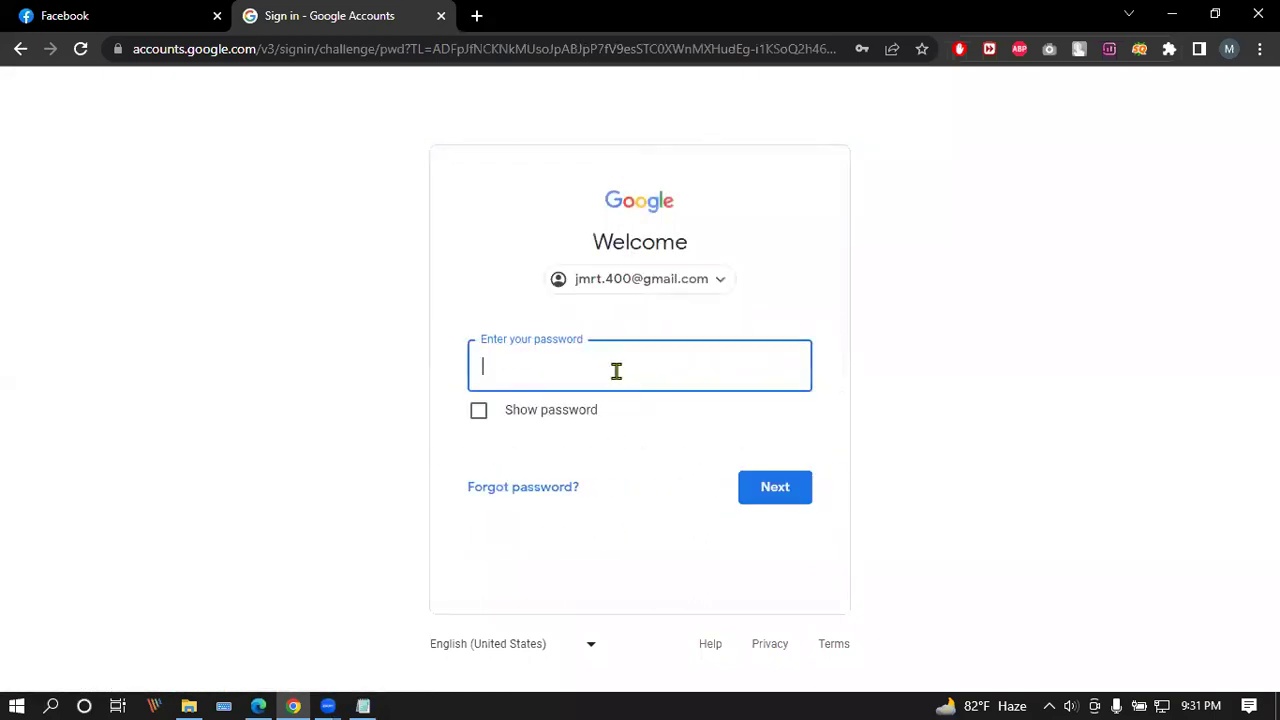
Step: Enter the account password, then decline the separate Chrome profile and setup suggestions
type("•")
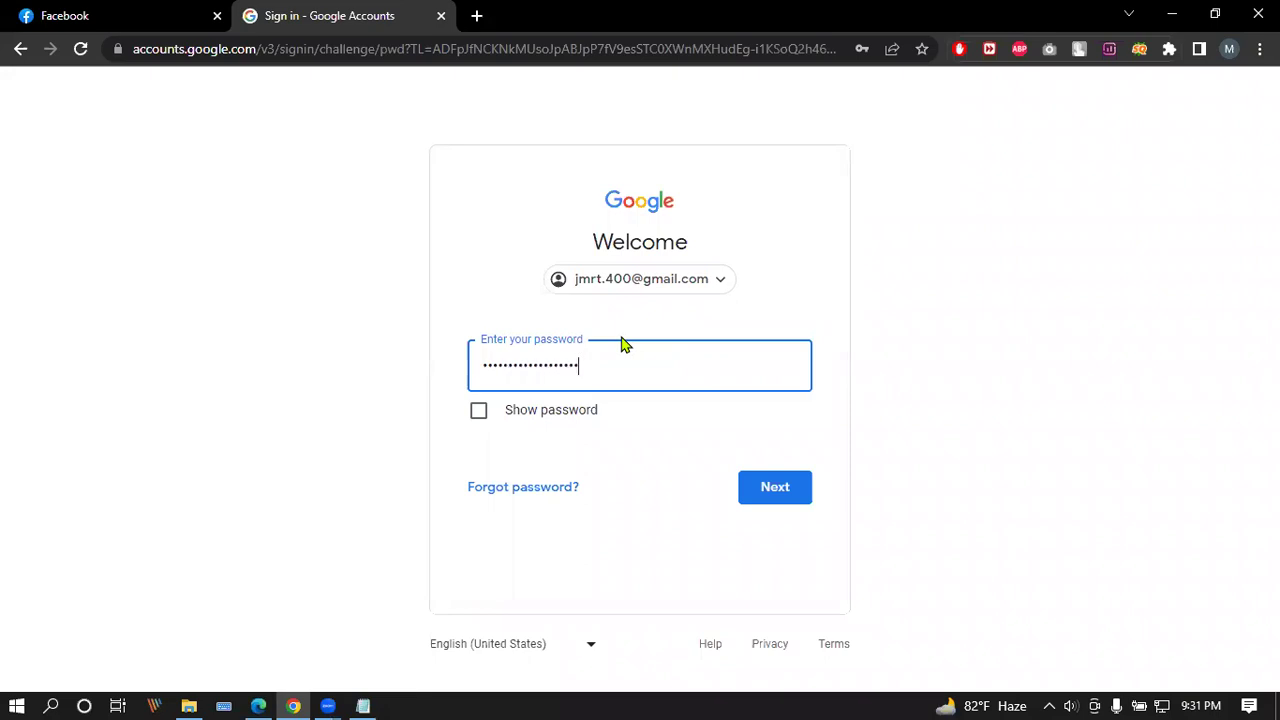
left_click(760, 491)
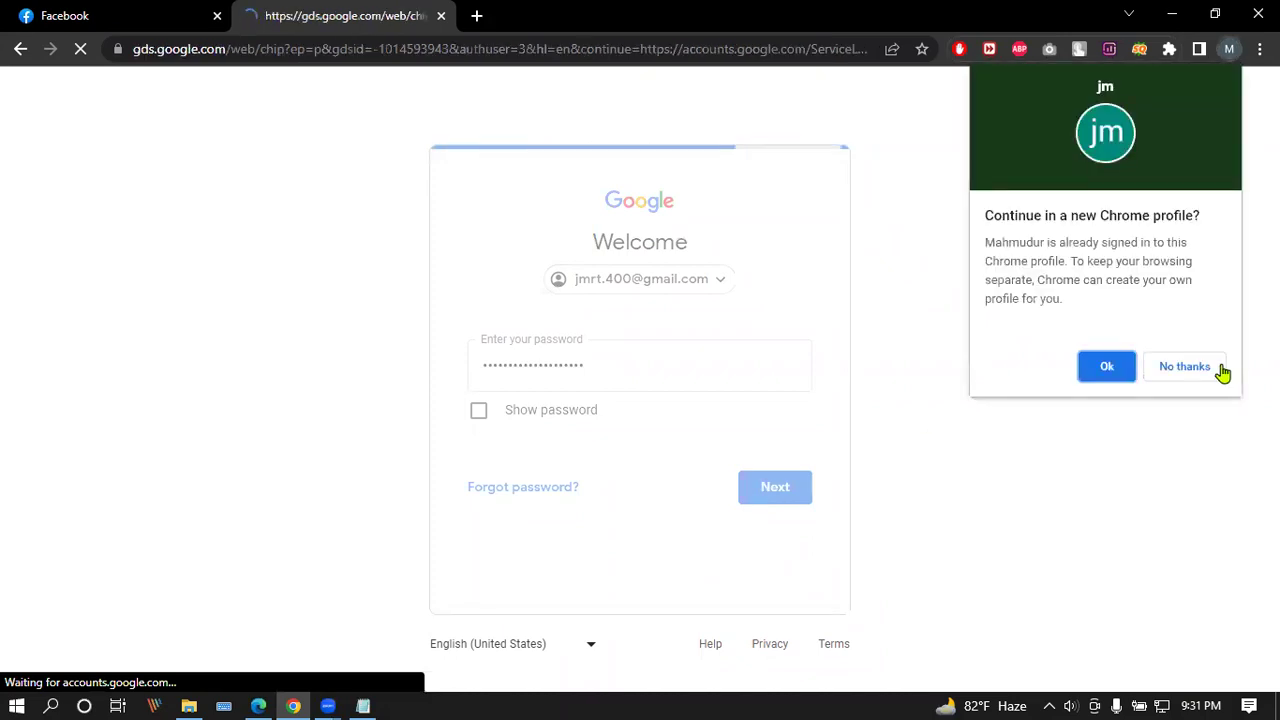
left_click(1211, 371)
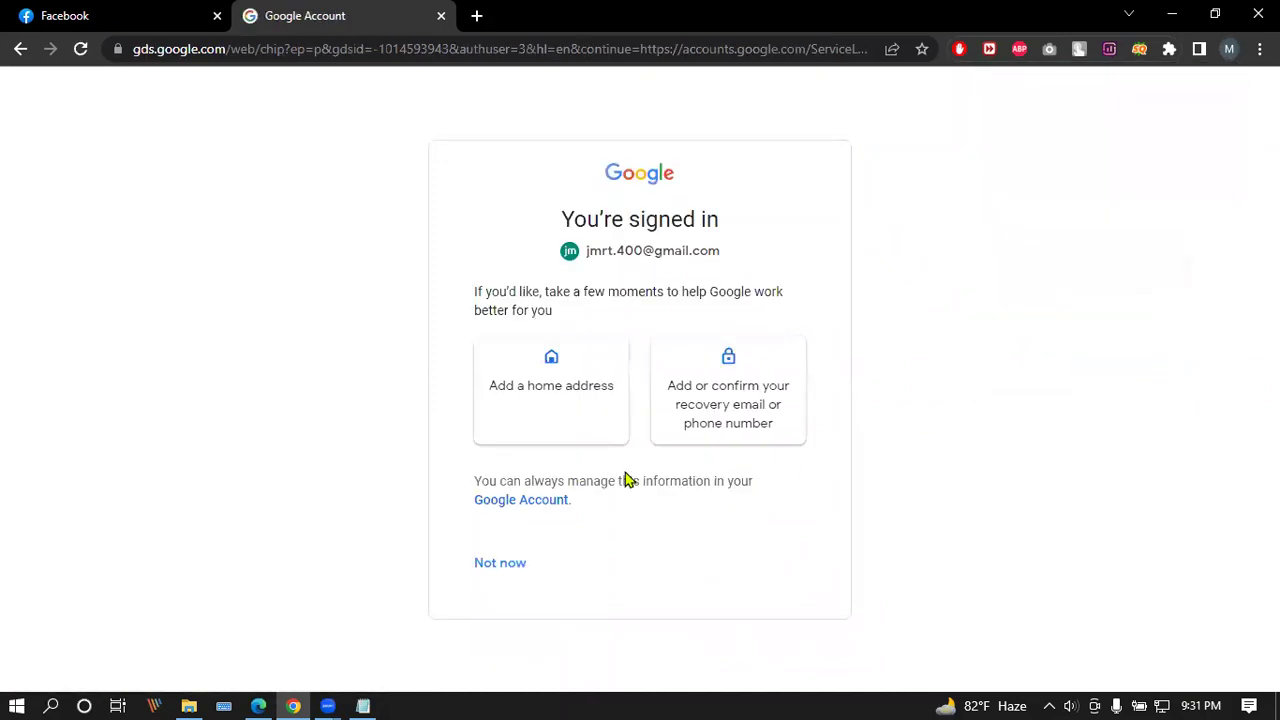
left_click(490, 575)
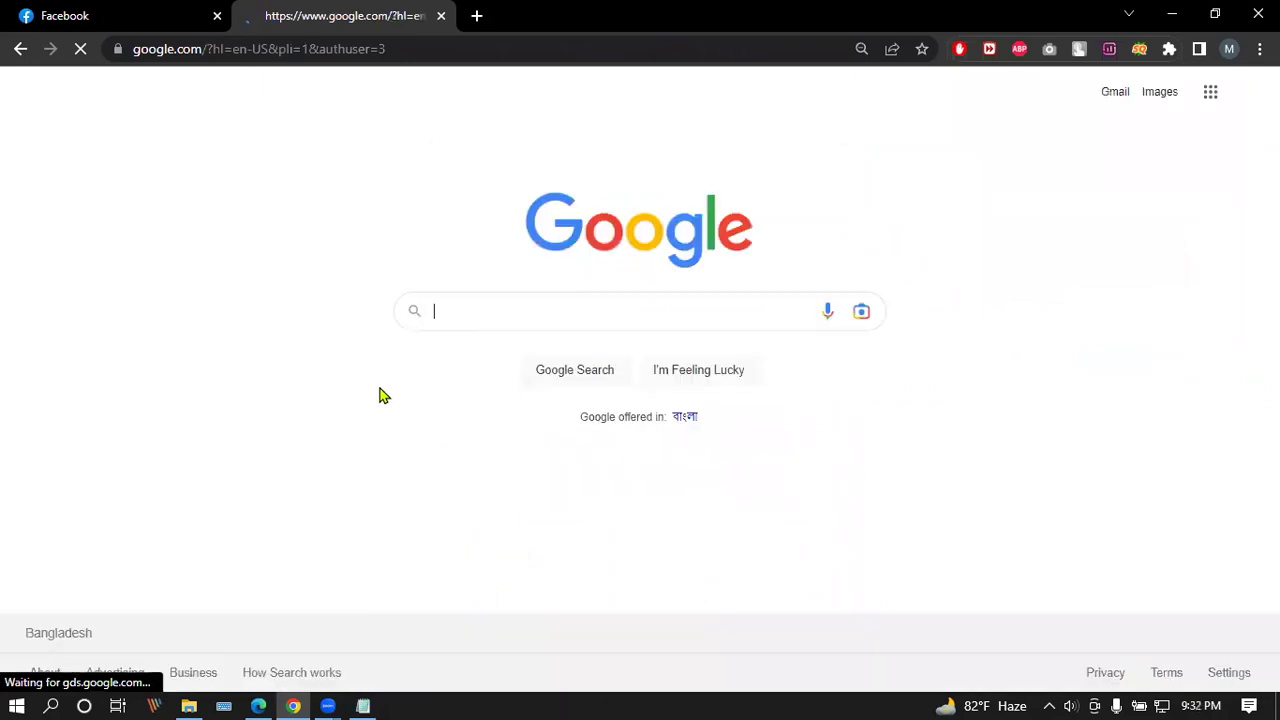
Step: Open Gmail and read the 'Your access is restricted' and Facebook one-click login emails
left_click(1114, 92)
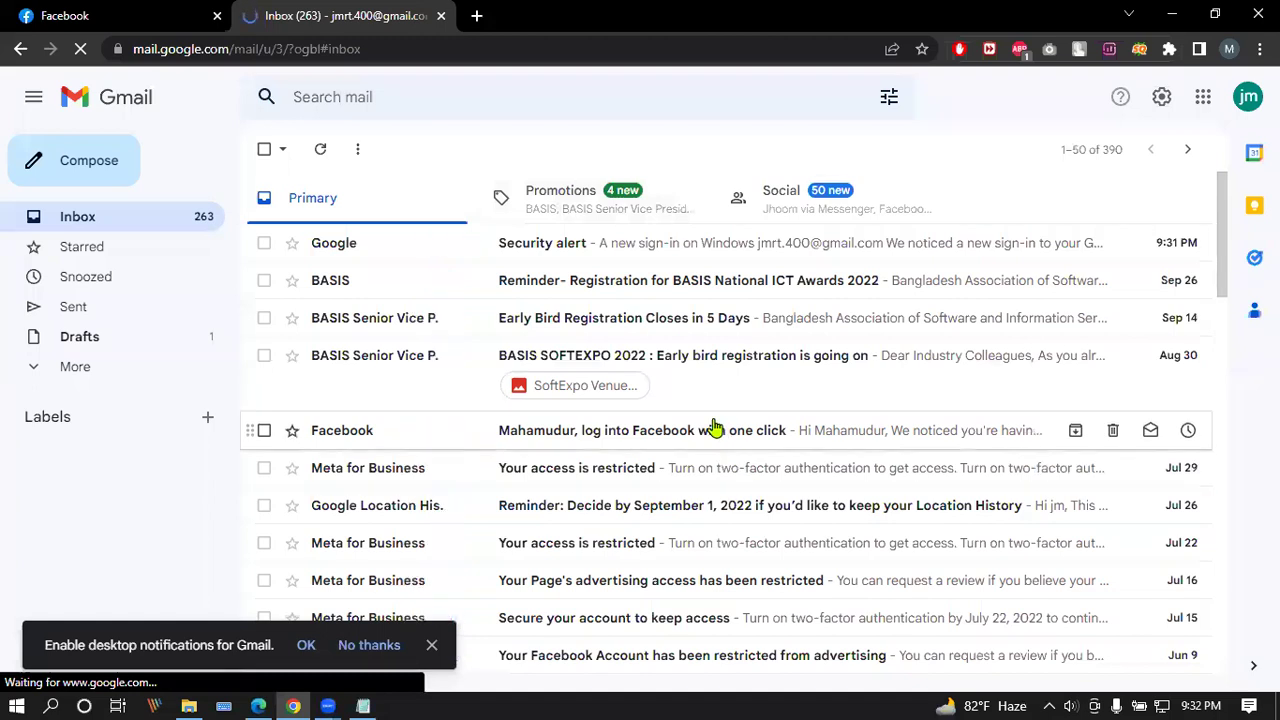
left_click(643, 470)
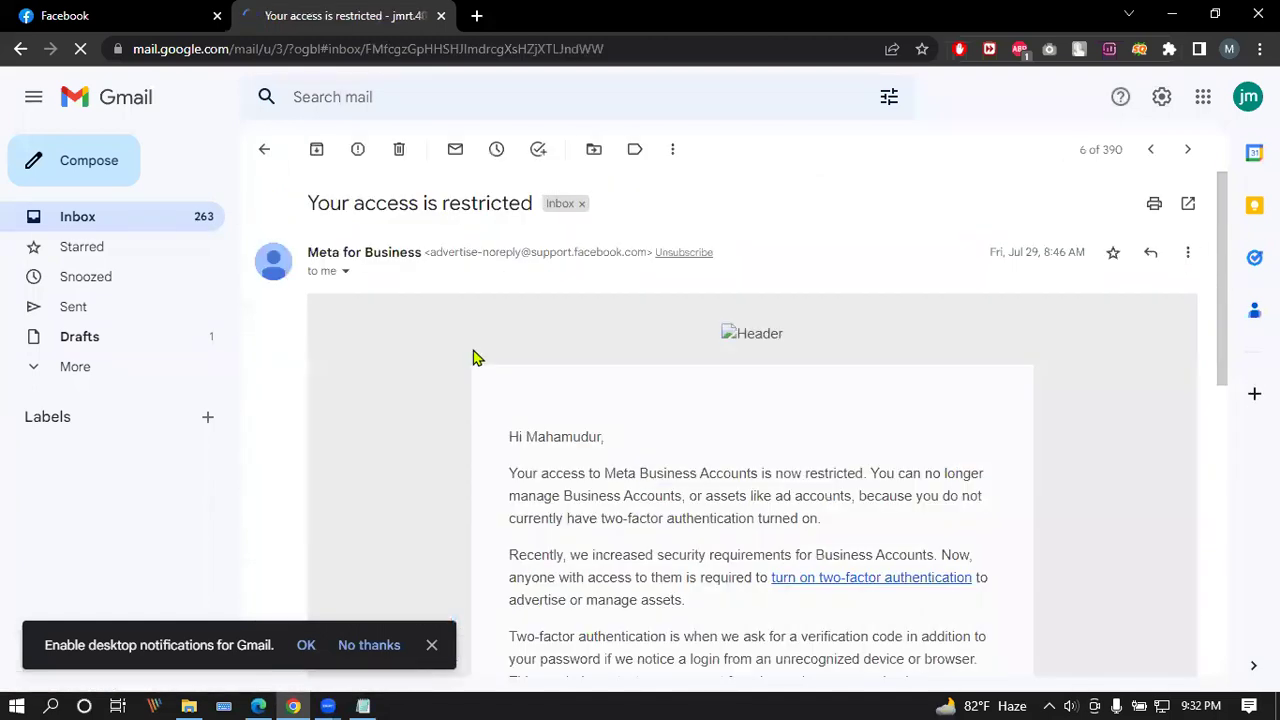
scroll(474, 354, "down", 5)
scroll(474, 354, "up", 5)
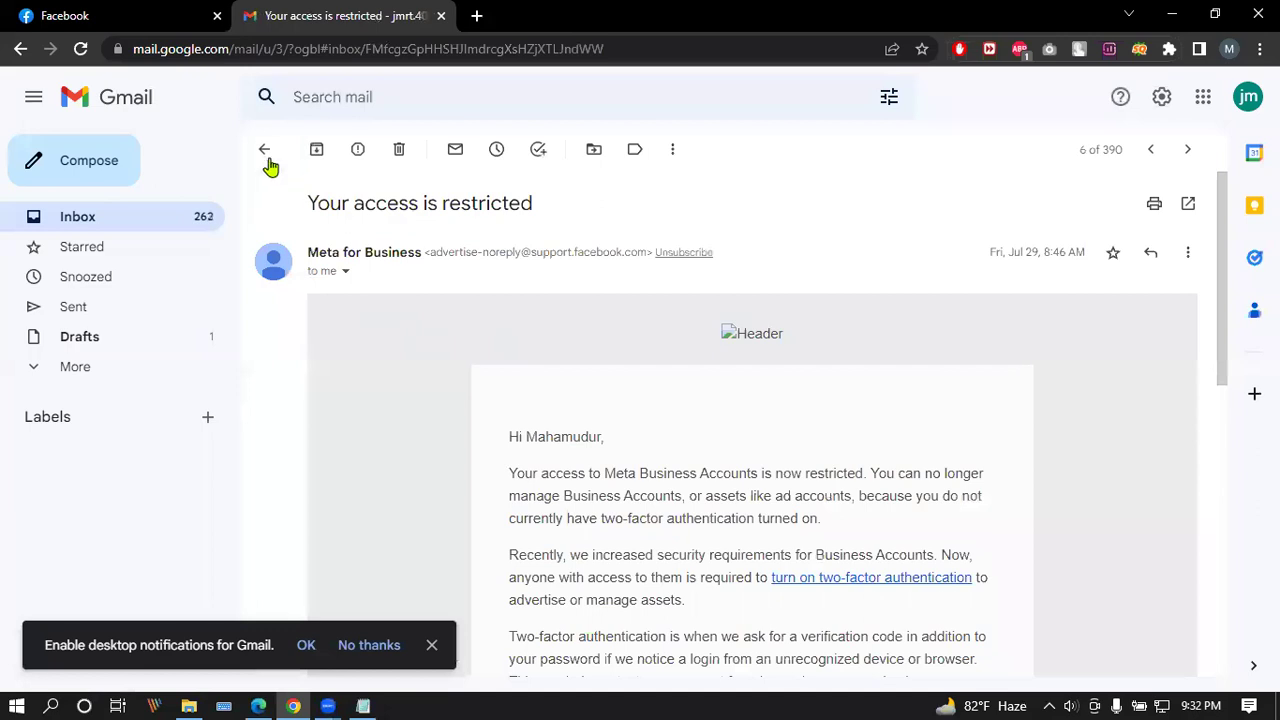
left_click(266, 160)
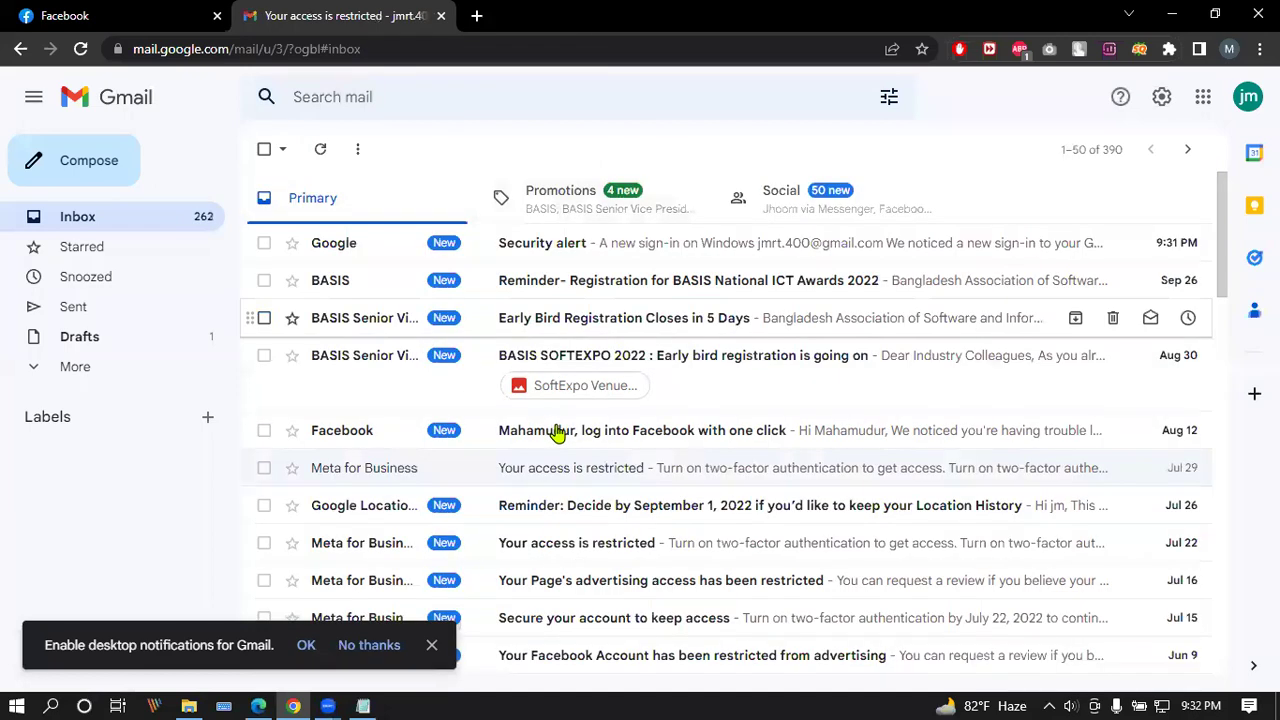
left_click(477, 436)
scroll(488, 415, "down", 3)
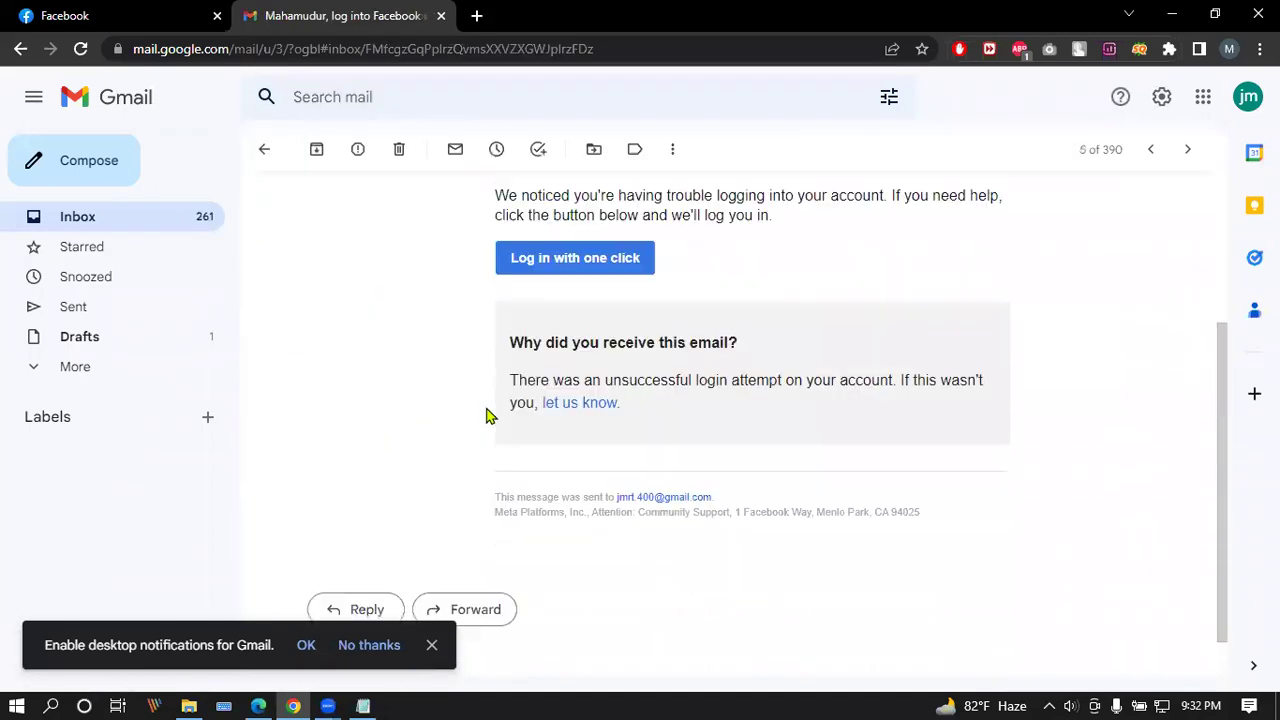
scroll(488, 415, "up", 2)
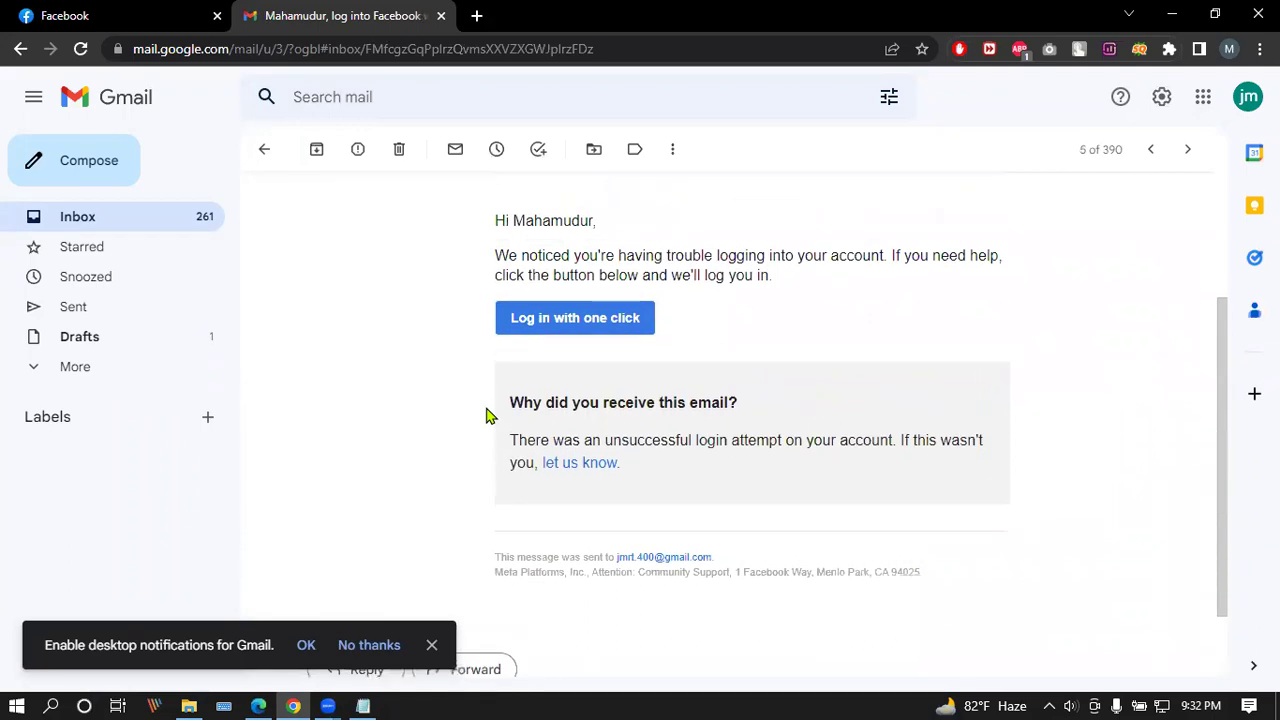
left_click(266, 150)
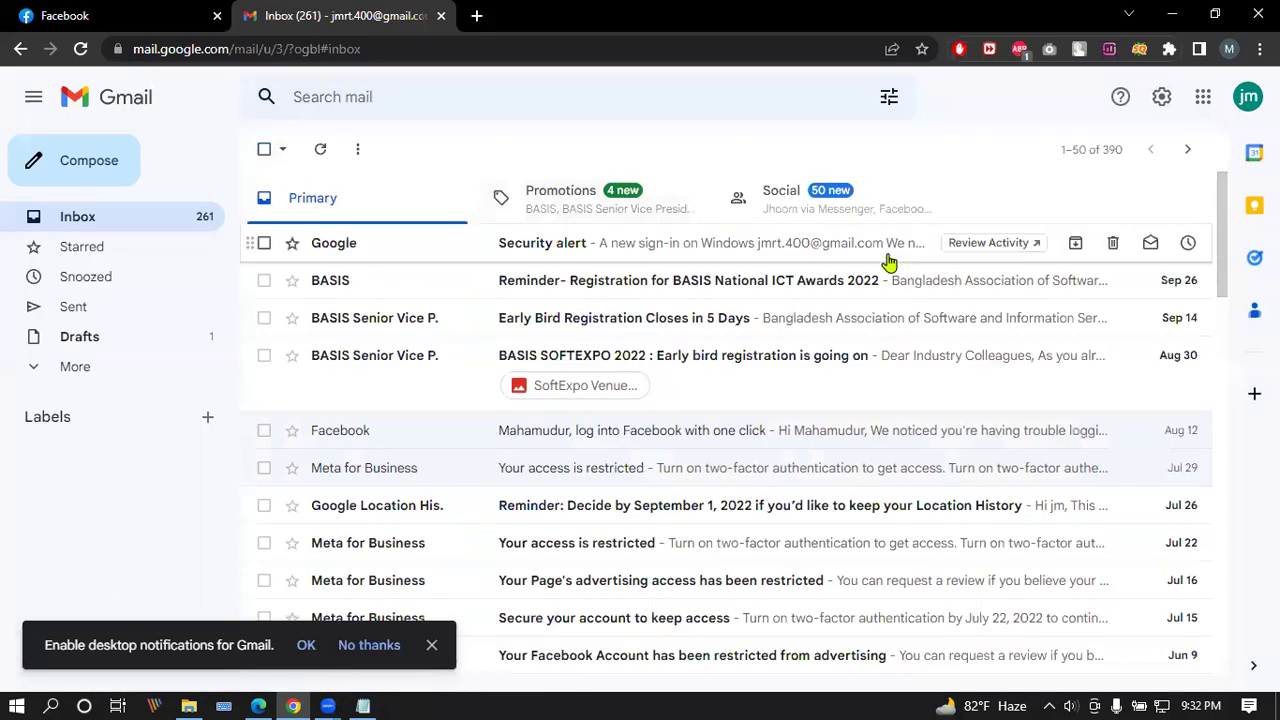
Step: Browse Promotions, then read the Messenger group and BPIB group emails under Social
left_click(637, 201)
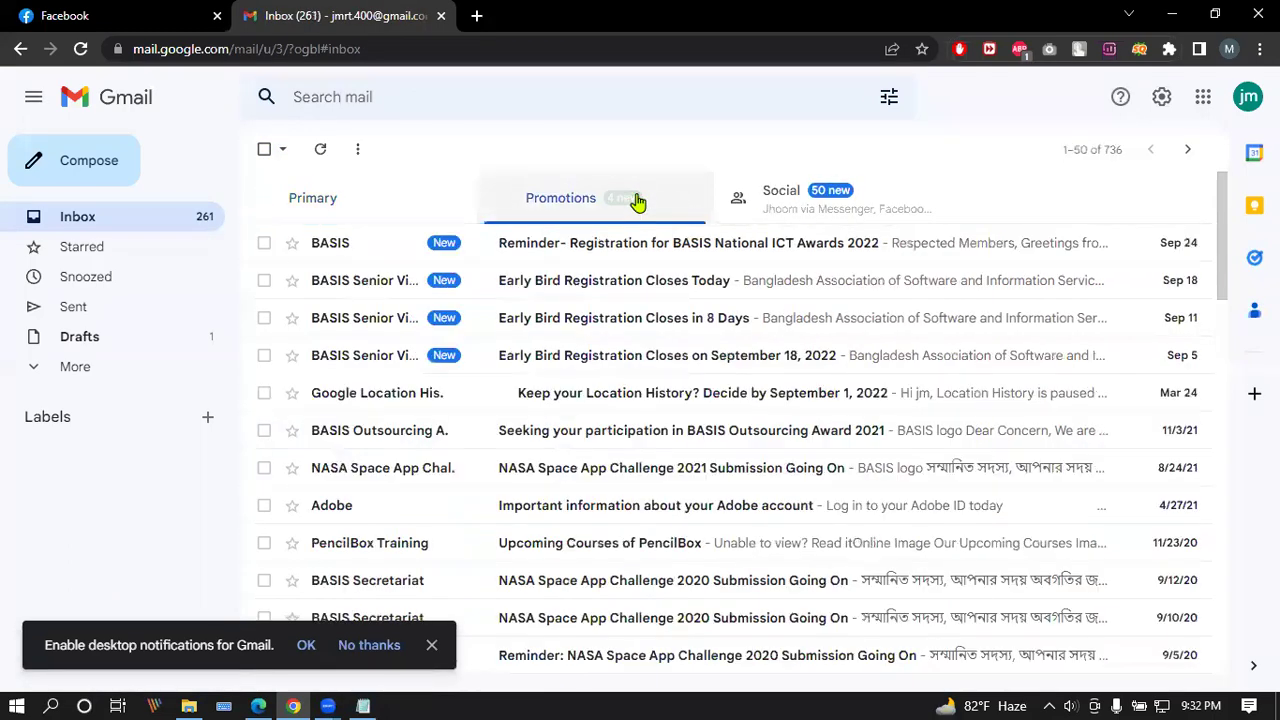
left_click(843, 202)
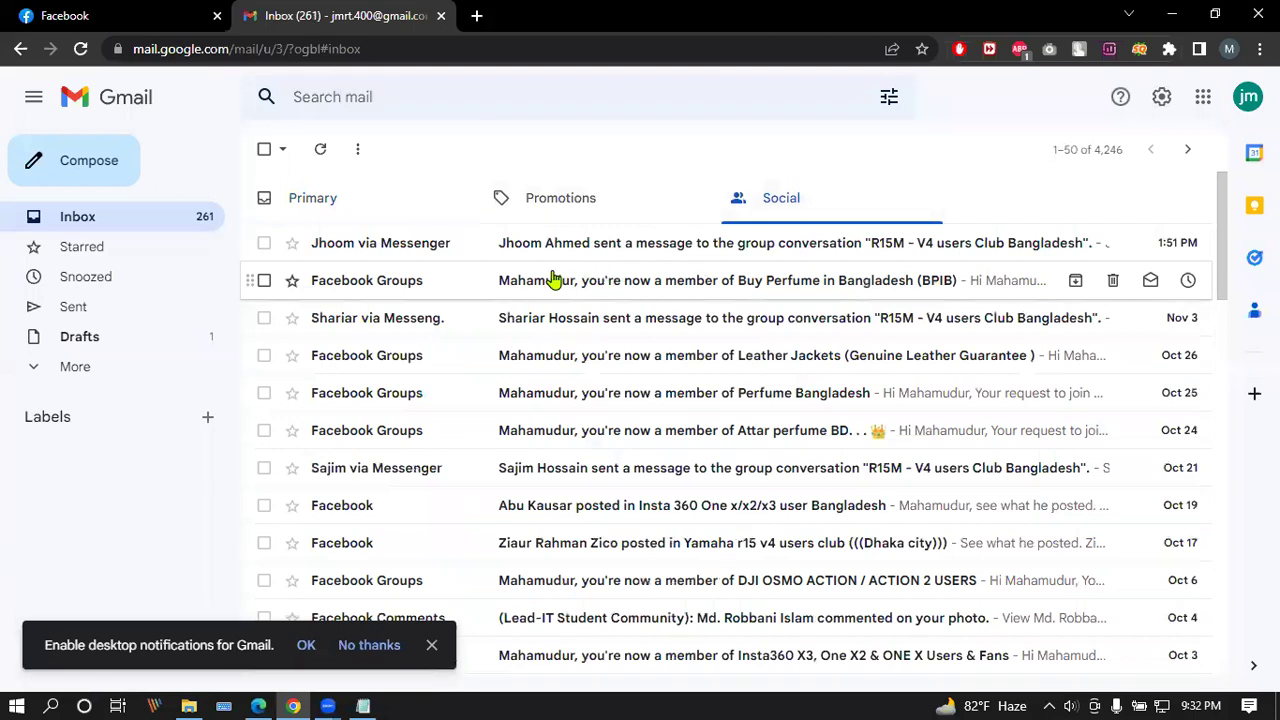
left_click(449, 246)
scroll(603, 354, "down", 3)
scroll(424, 253, "up", 3)
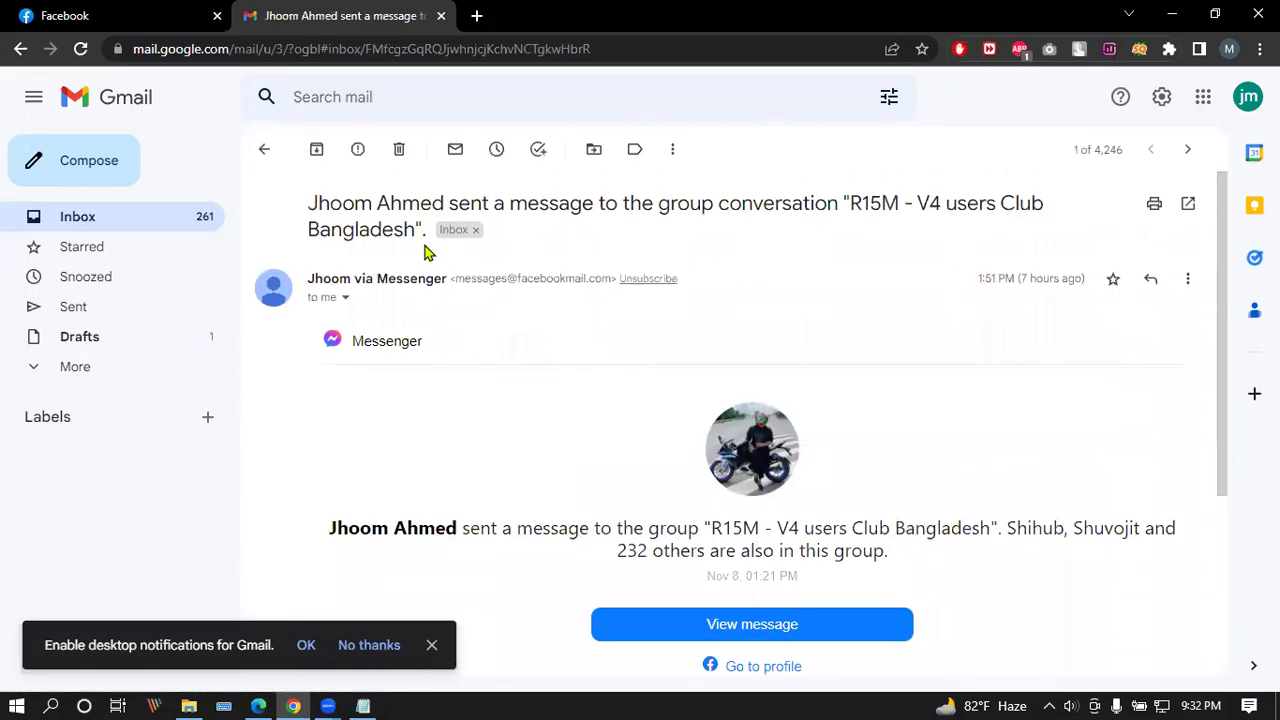
left_click(264, 149)
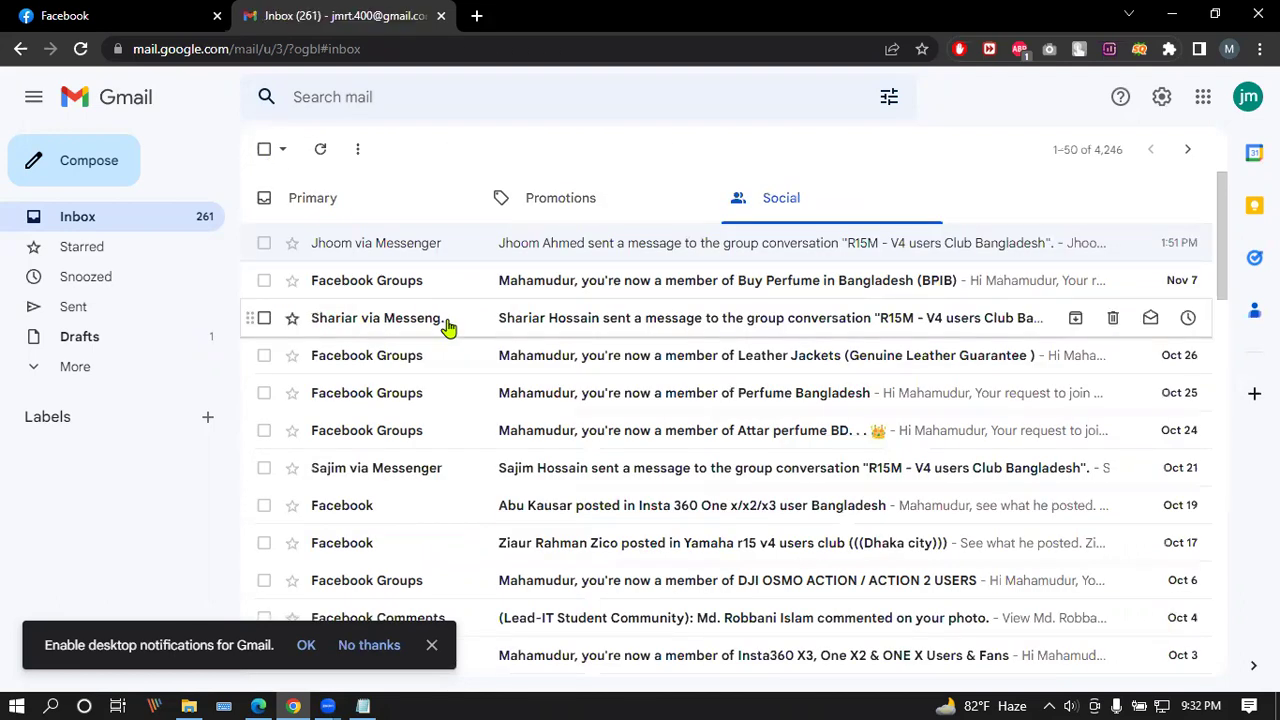
left_click(449, 283)
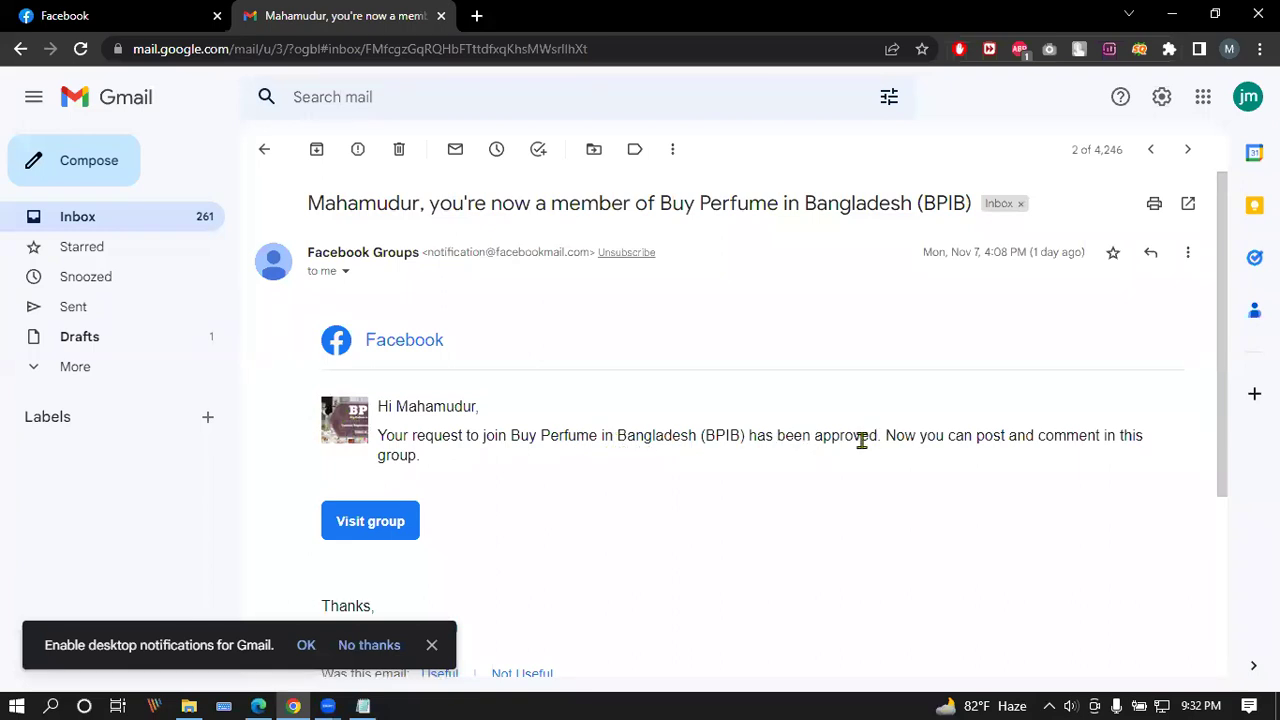
left_click(264, 149)
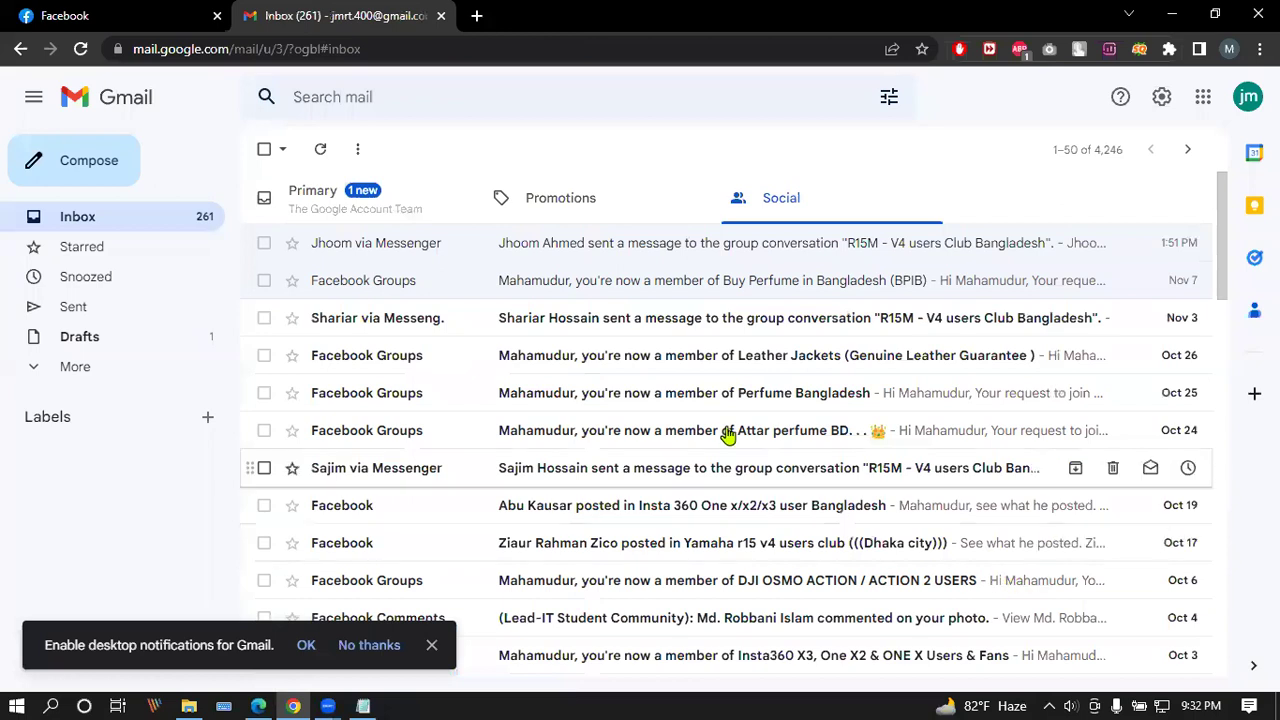
left_click(447, 333)
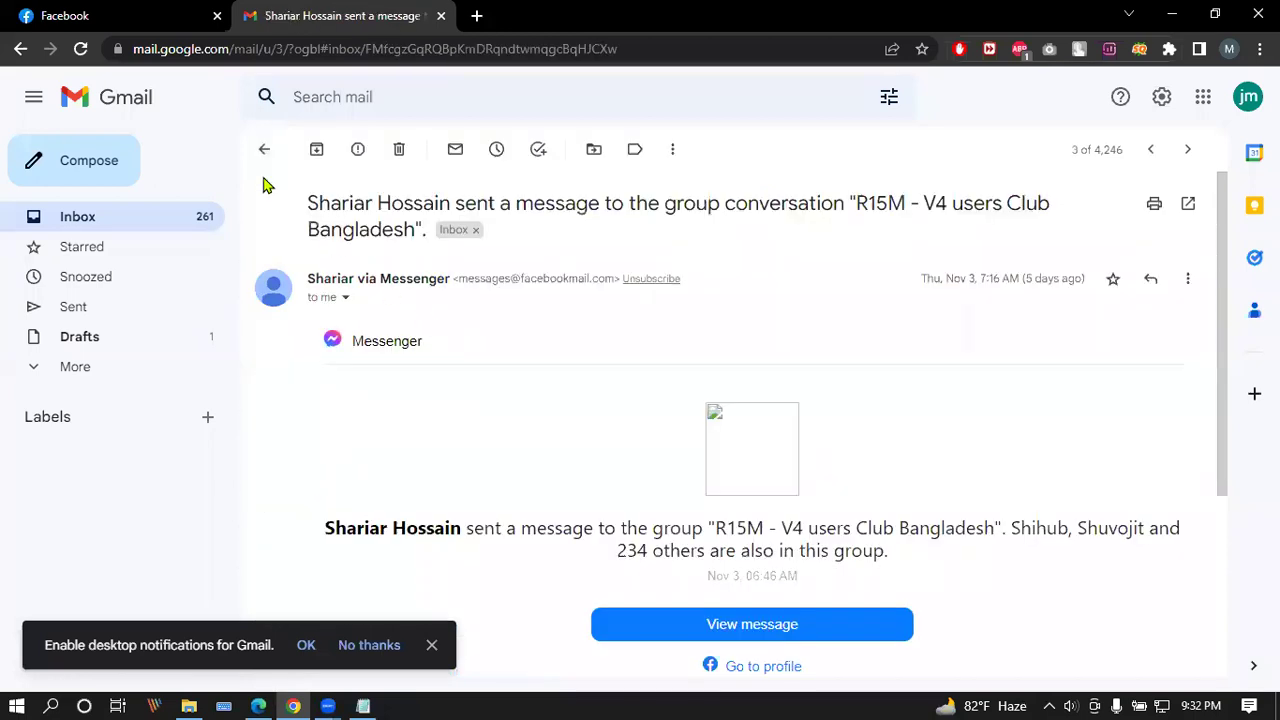
left_click(148, 12)
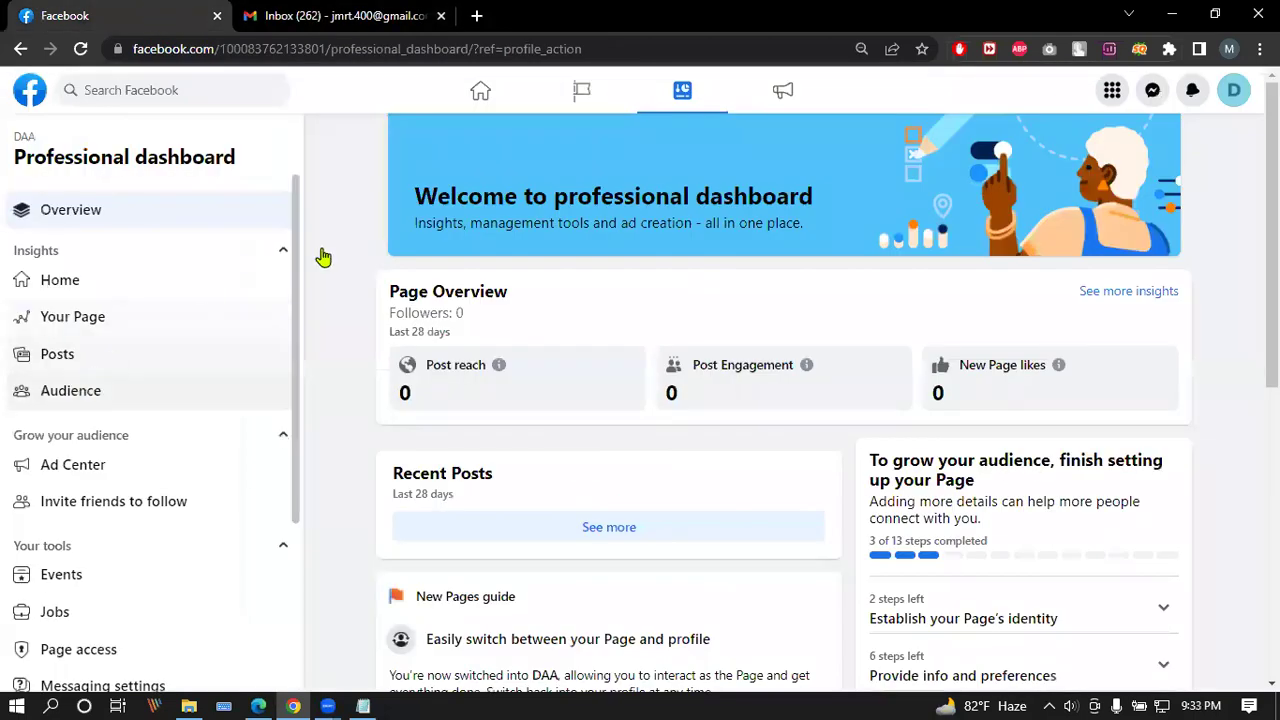
Step: Review the DAA Page access list and Page Management History, then open a blank tab
scroll(105, 400, "down", 4)
scroll(86, 640, "up", 1)
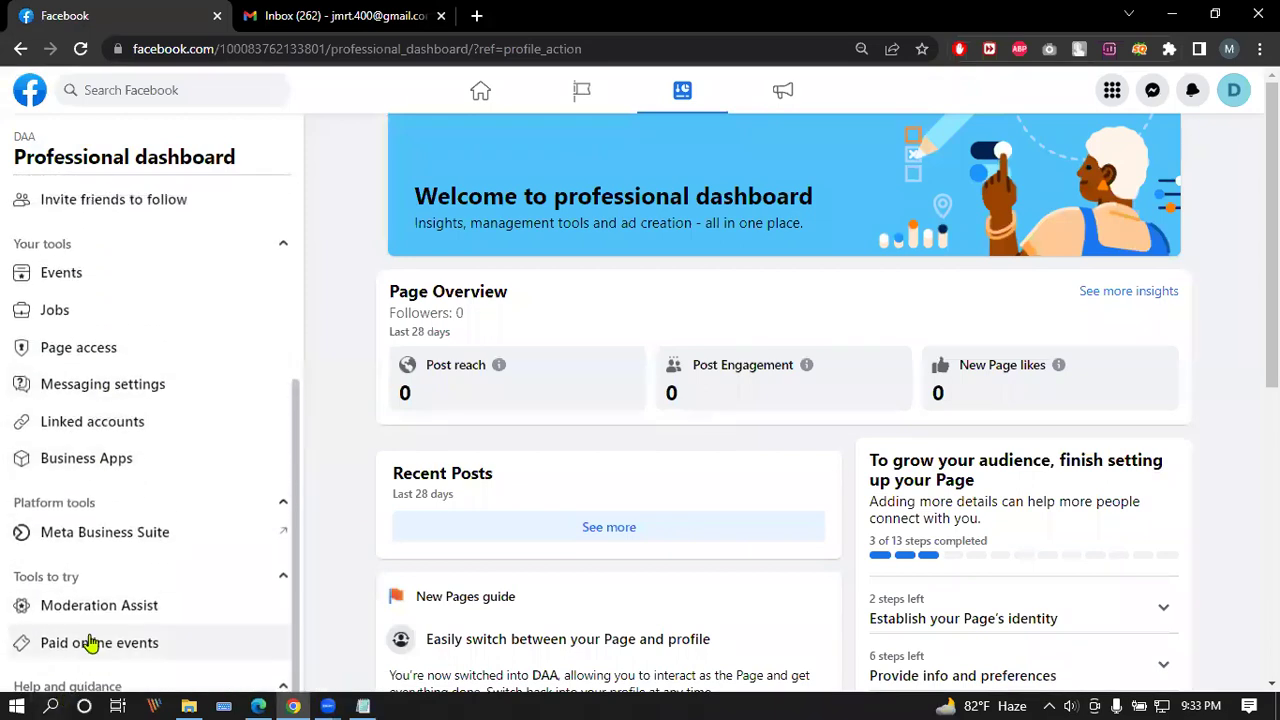
left_click(86, 347)
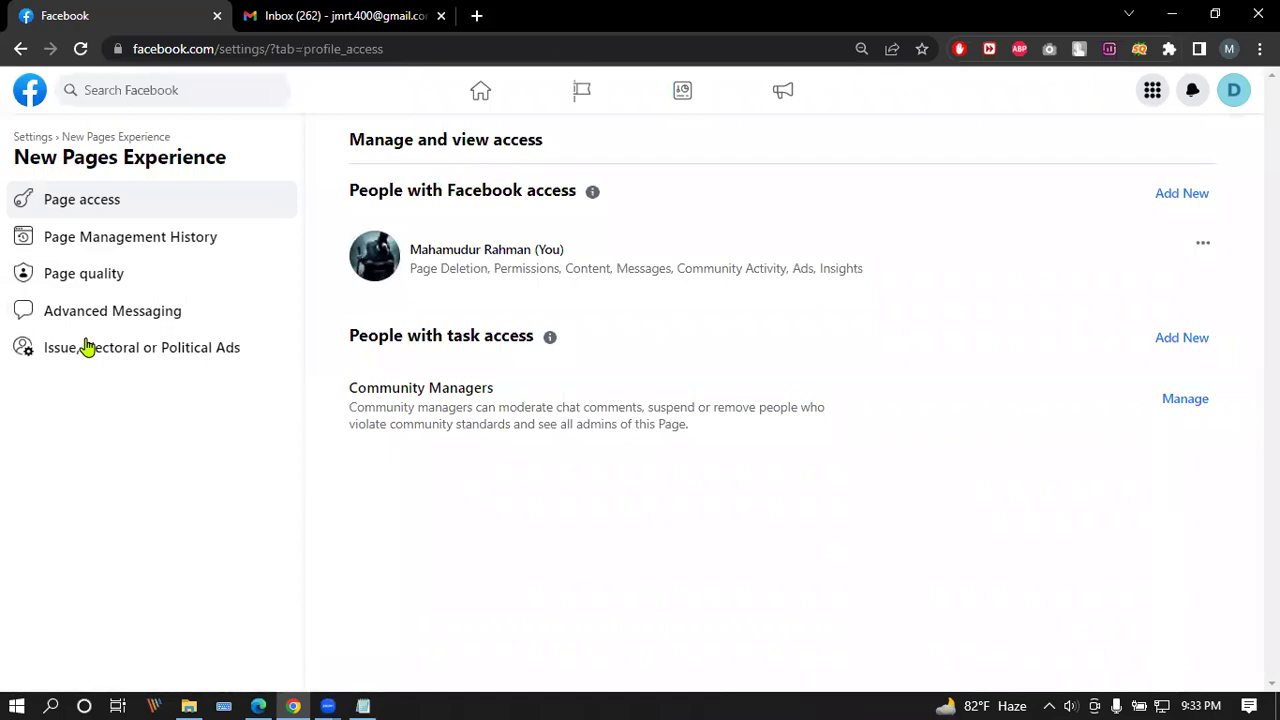
left_click(145, 248)
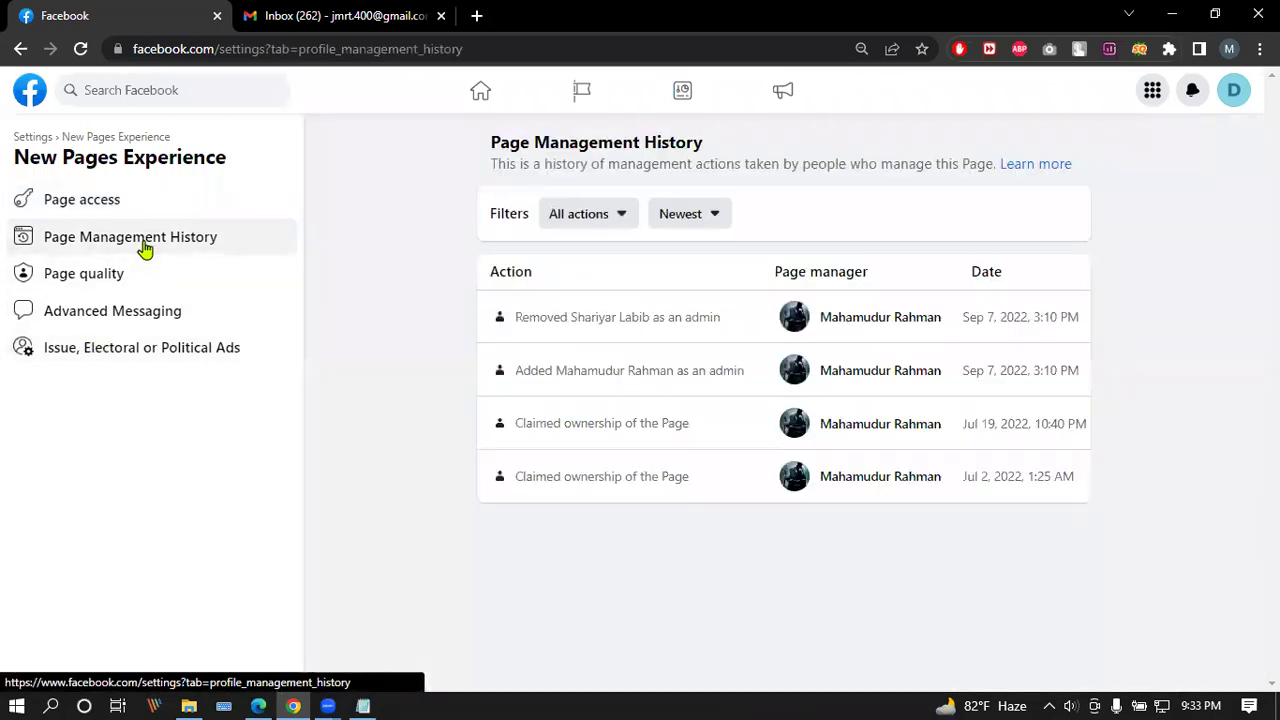
left_click(21, 49)
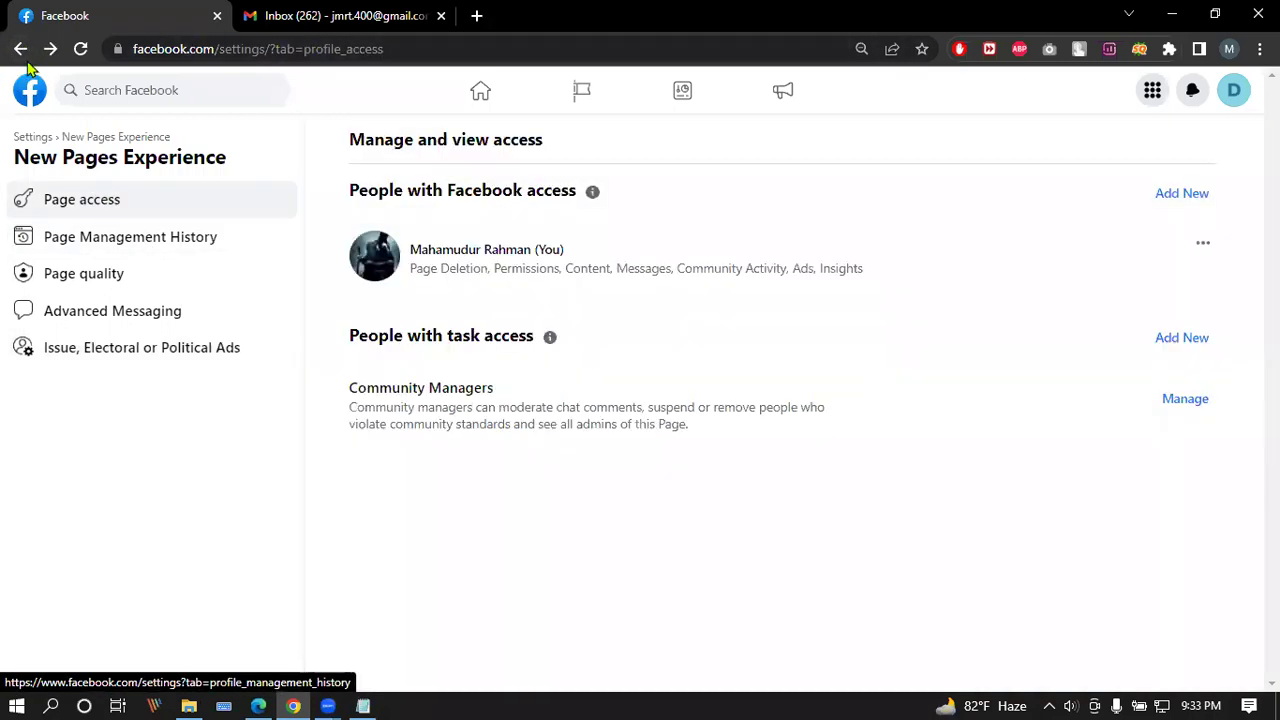
left_click(476, 16)
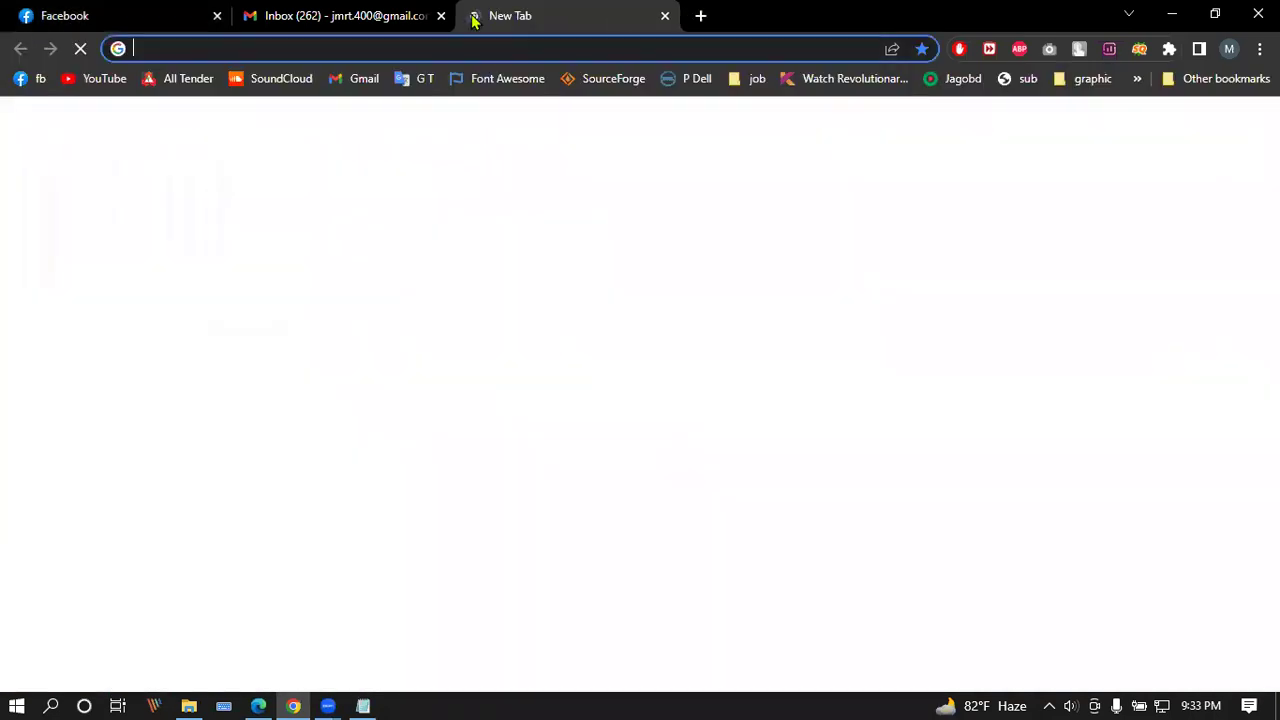
Step: Load business.facebook.com in the new tab and open Ads Manager, then return to General Page settings
type("business.facebo")
key("Return")
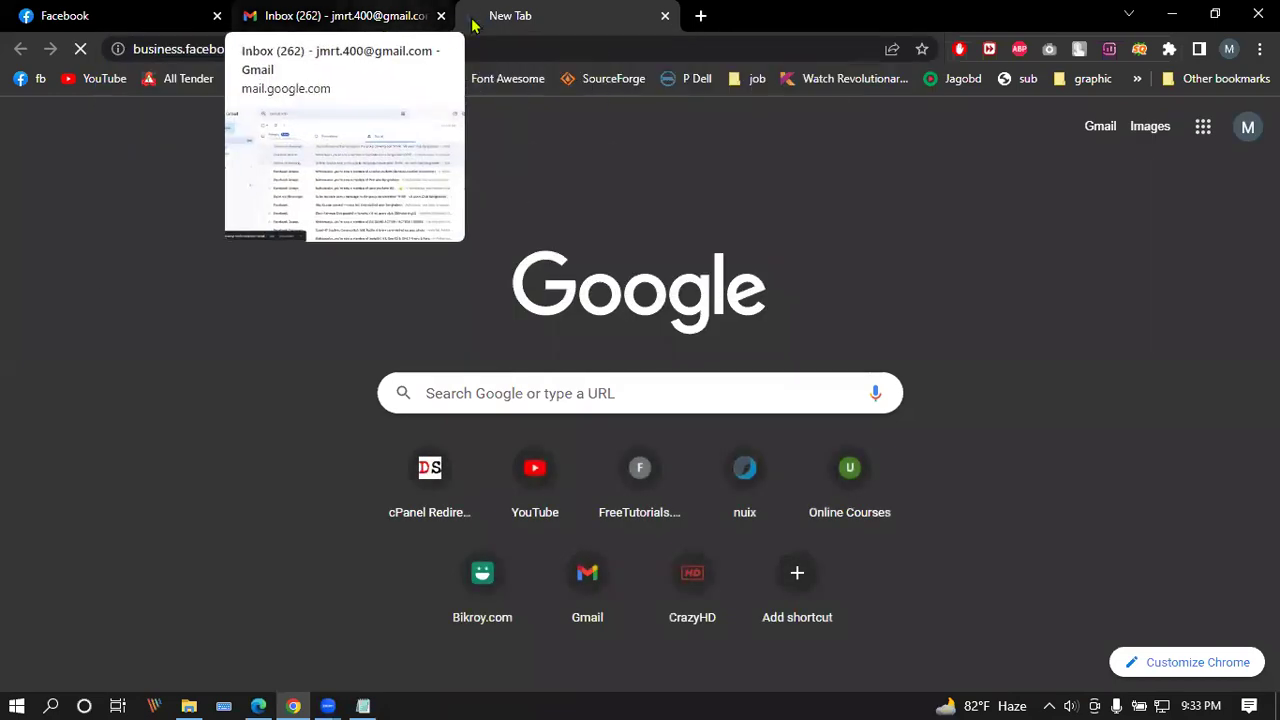
left_click_drag(362, 8, 323, 11)
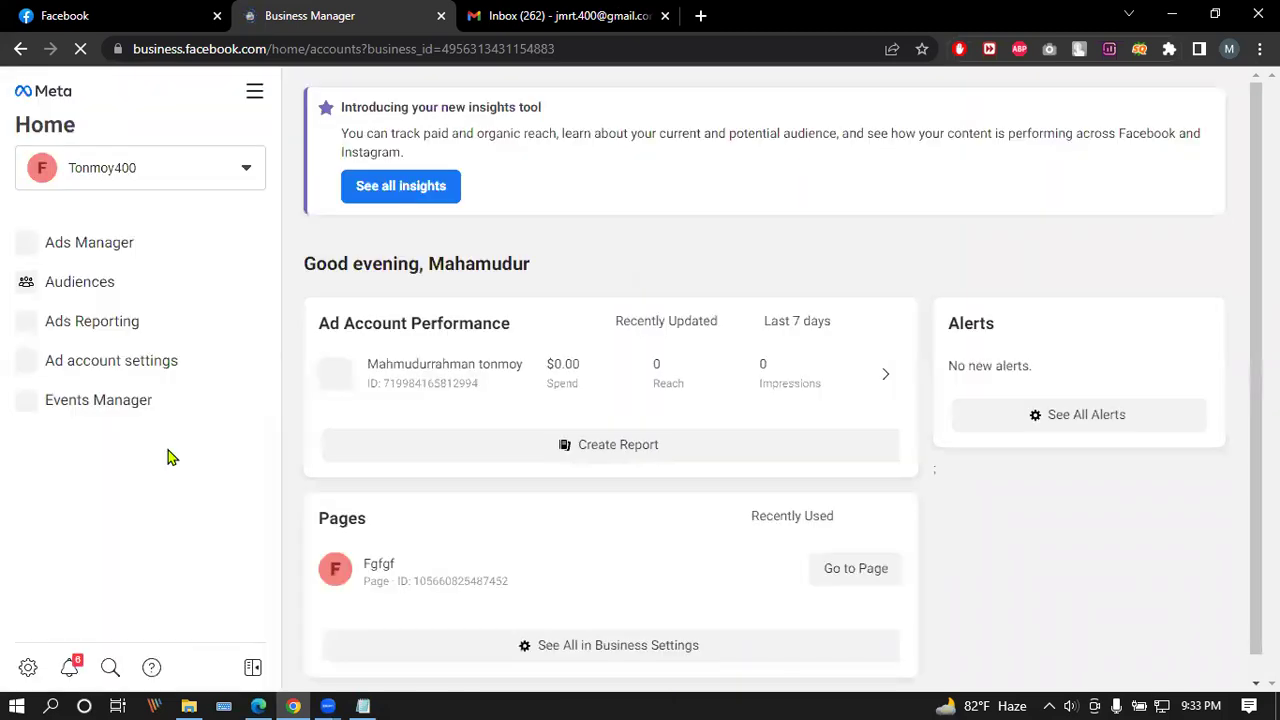
left_click(248, 168)
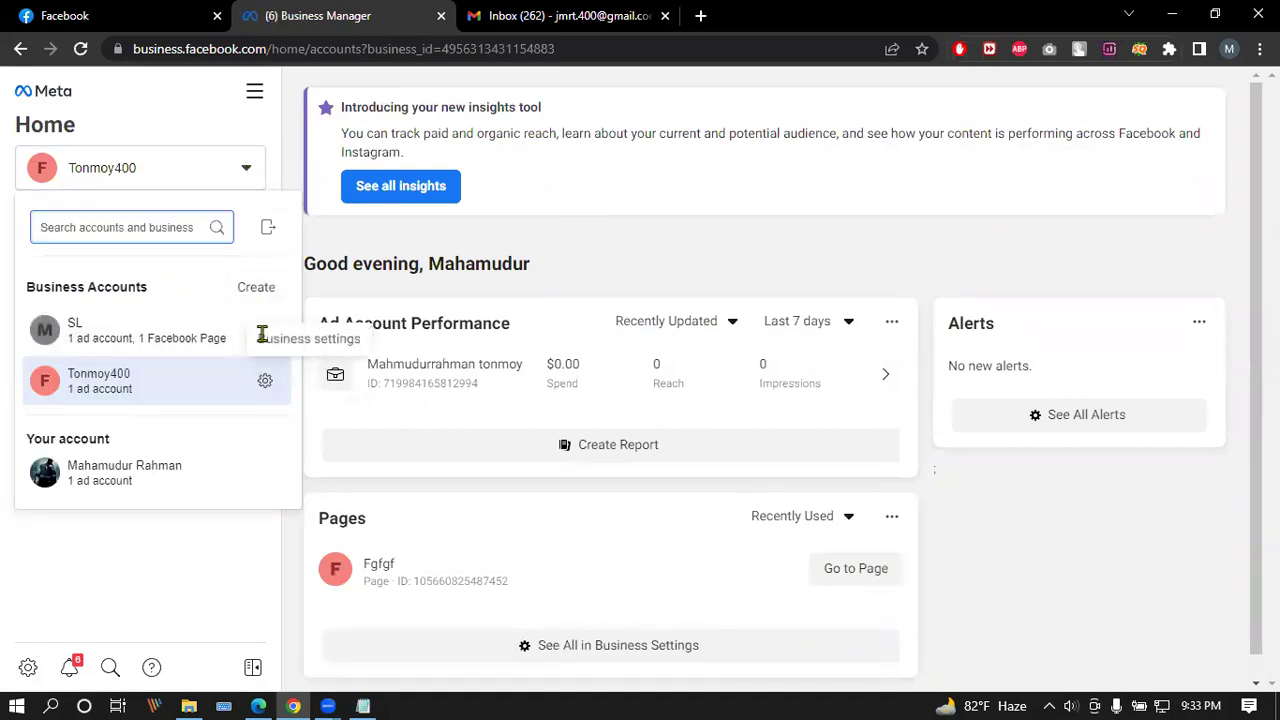
left_click(166, 489)
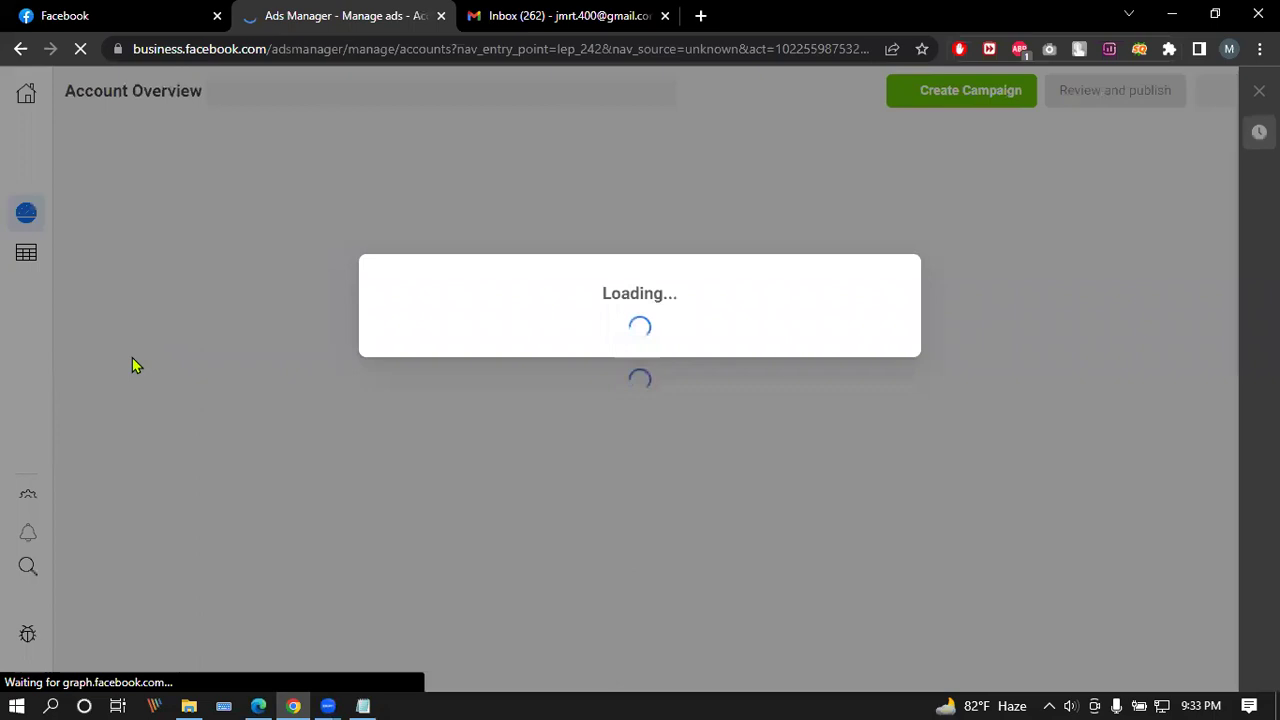
left_click(120, 12)
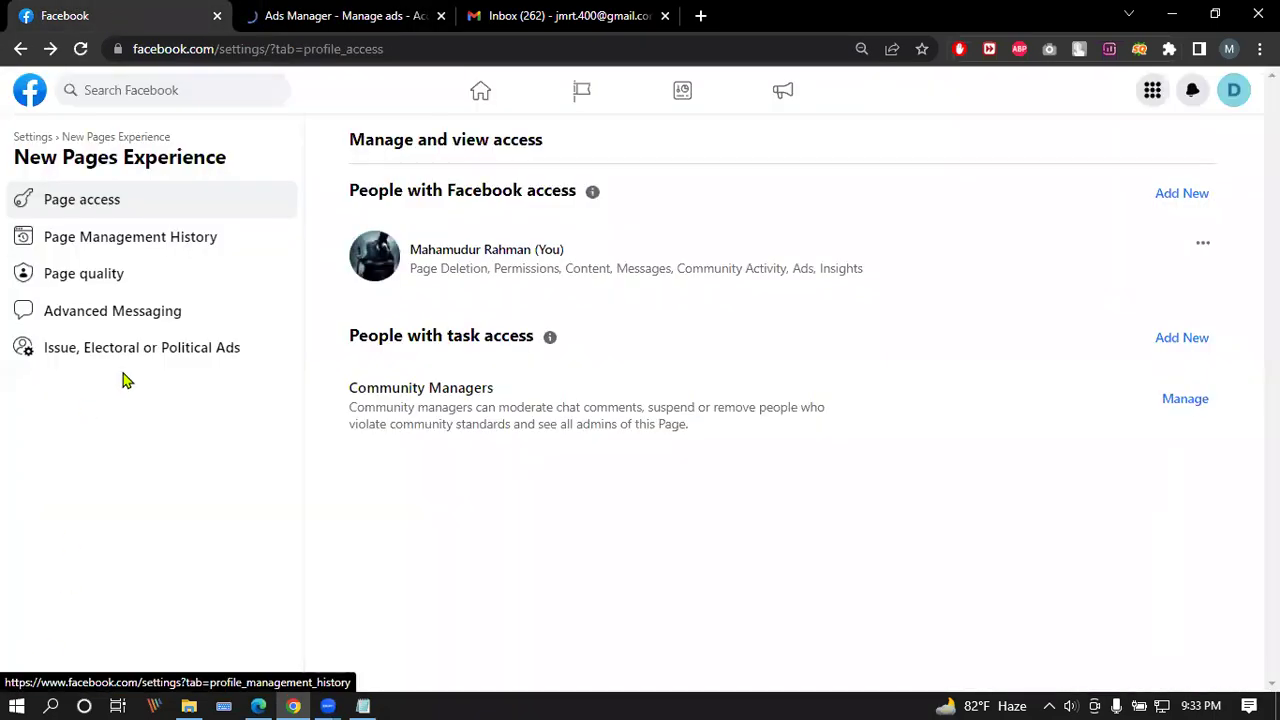
left_click(26, 138)
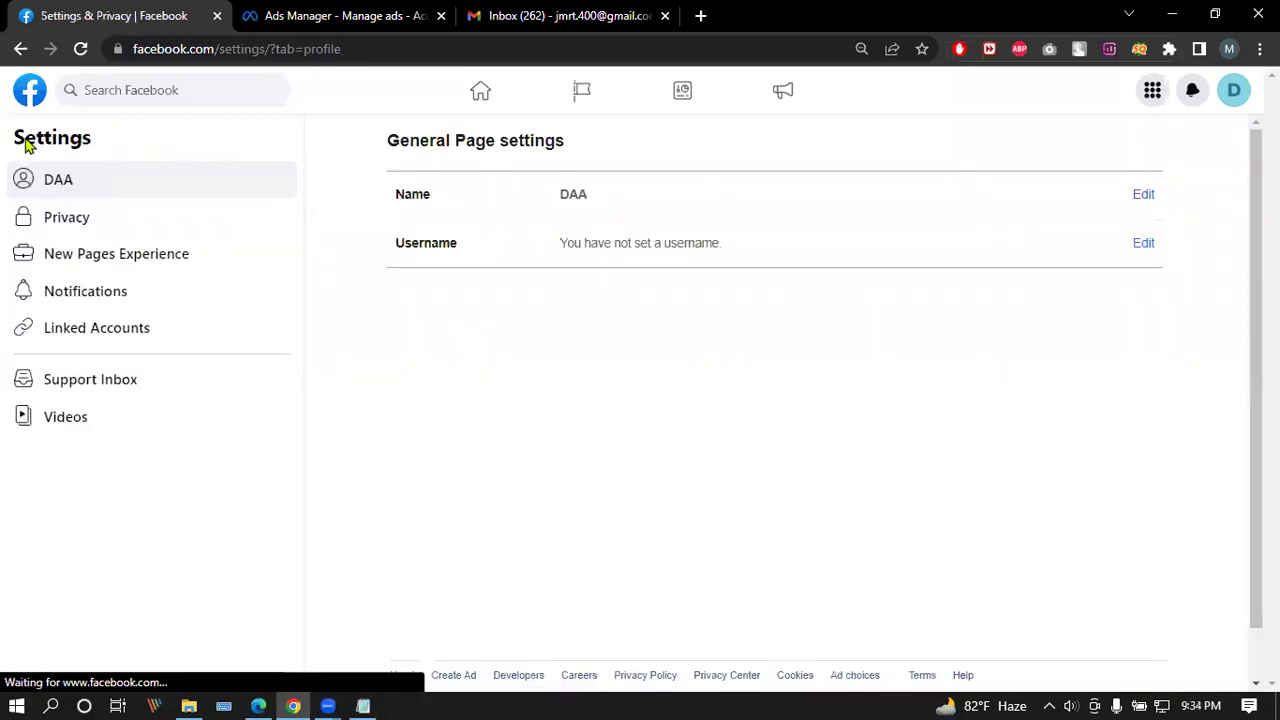
Step: Request a review of the ad restriction, citing 'I'm not sure which policy was violated'
left_click(340, 15)
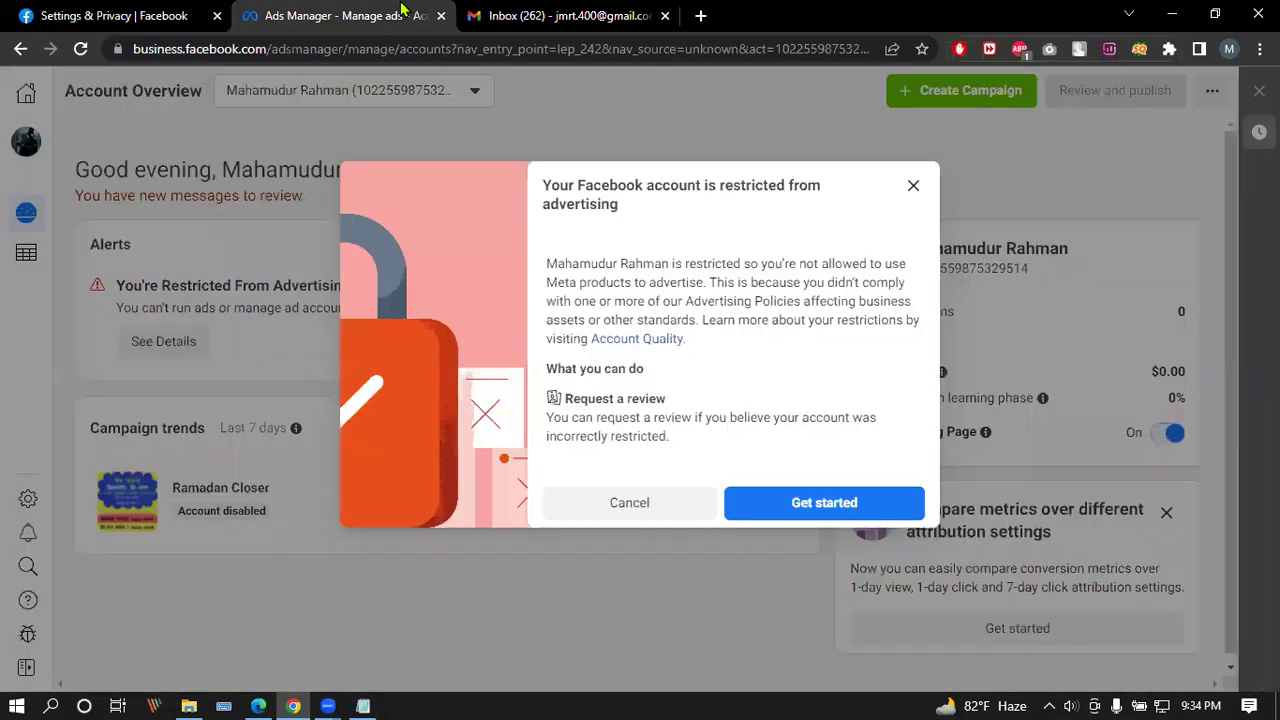
left_click(815, 505)
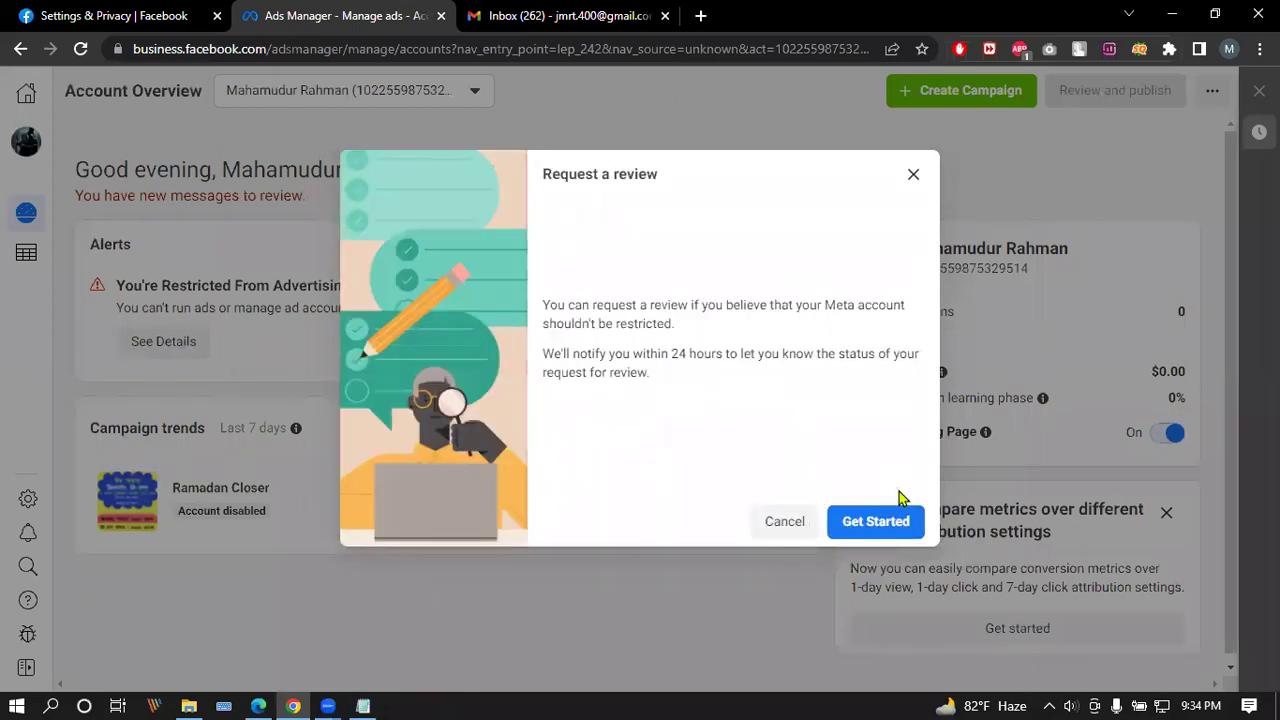
left_click(905, 527)
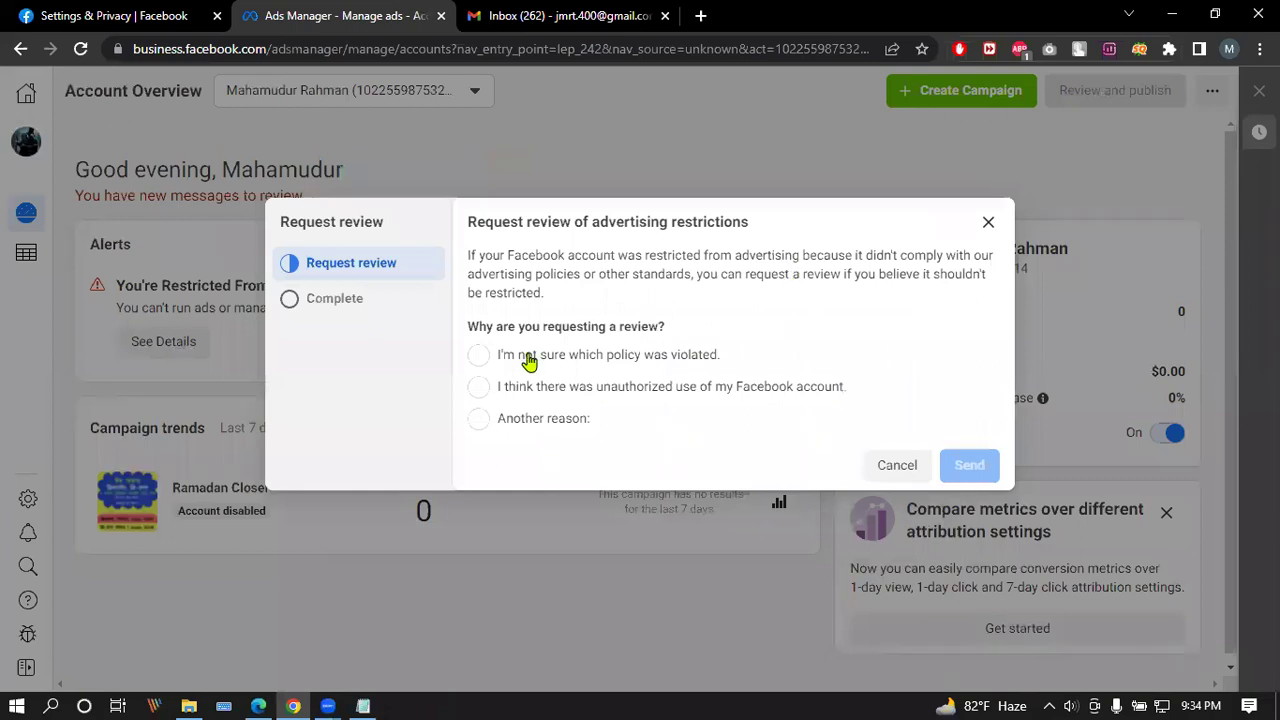
left_click(479, 356)
left_click(969, 465)
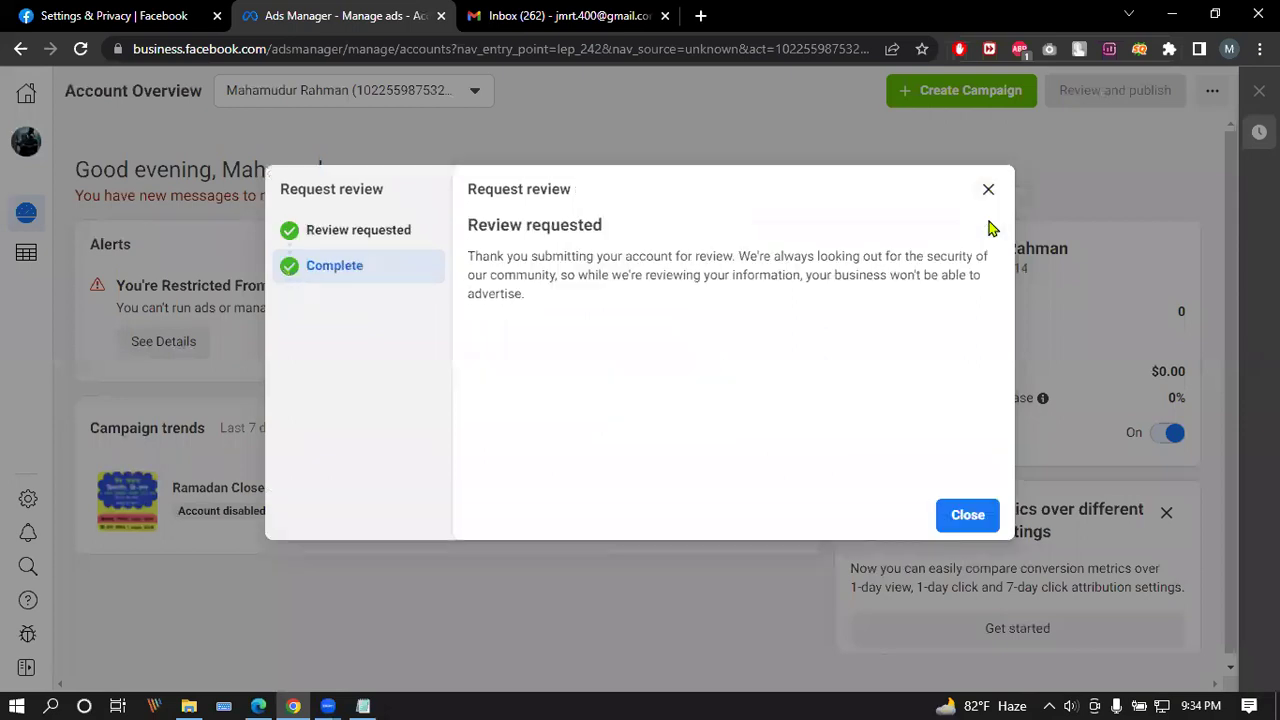
left_click(969, 516)
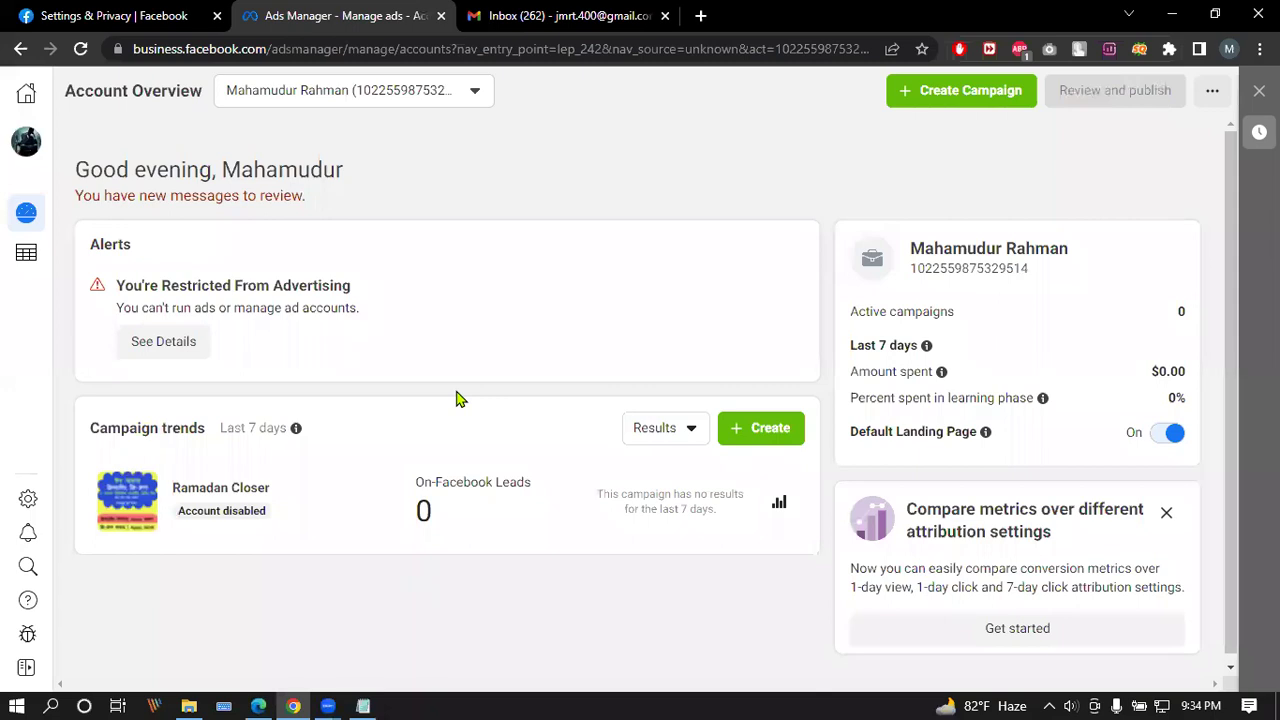
left_click(29, 91)
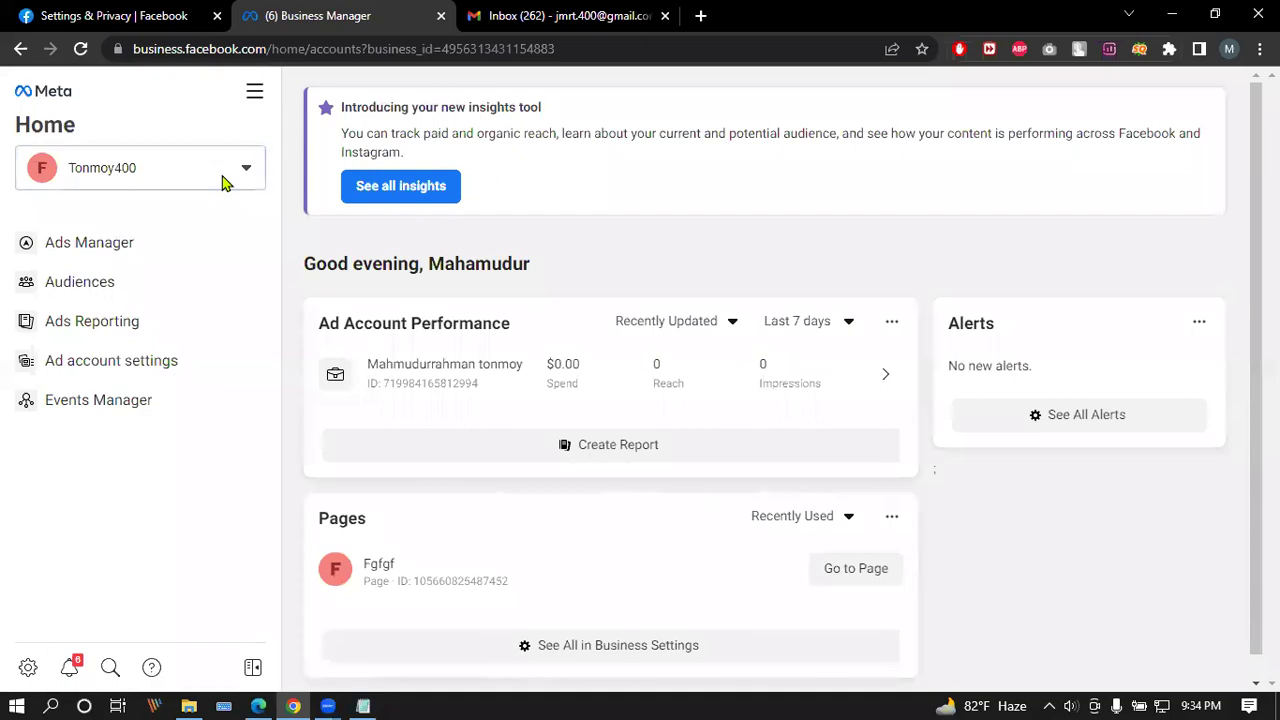
Step: Check the Pages under SL's business settings, then the other business's, which lists page Fgfgf
left_click(230, 172)
left_click(266, 330)
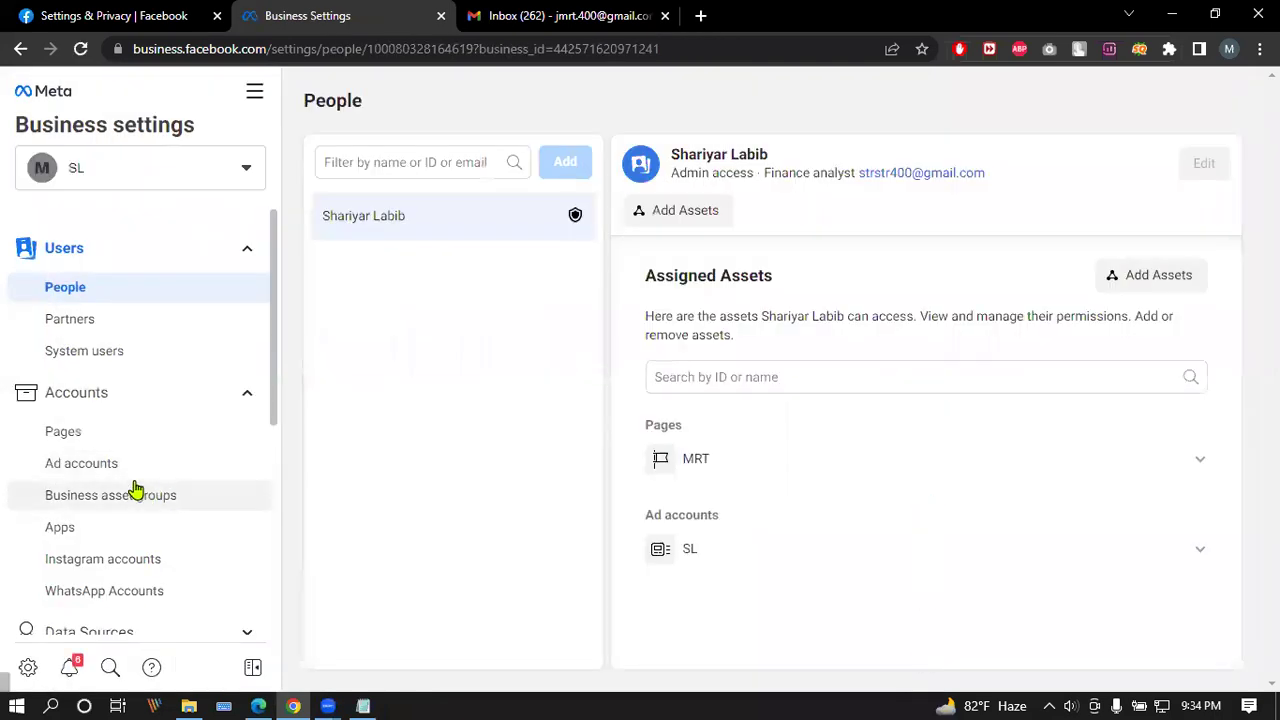
left_click(94, 433)
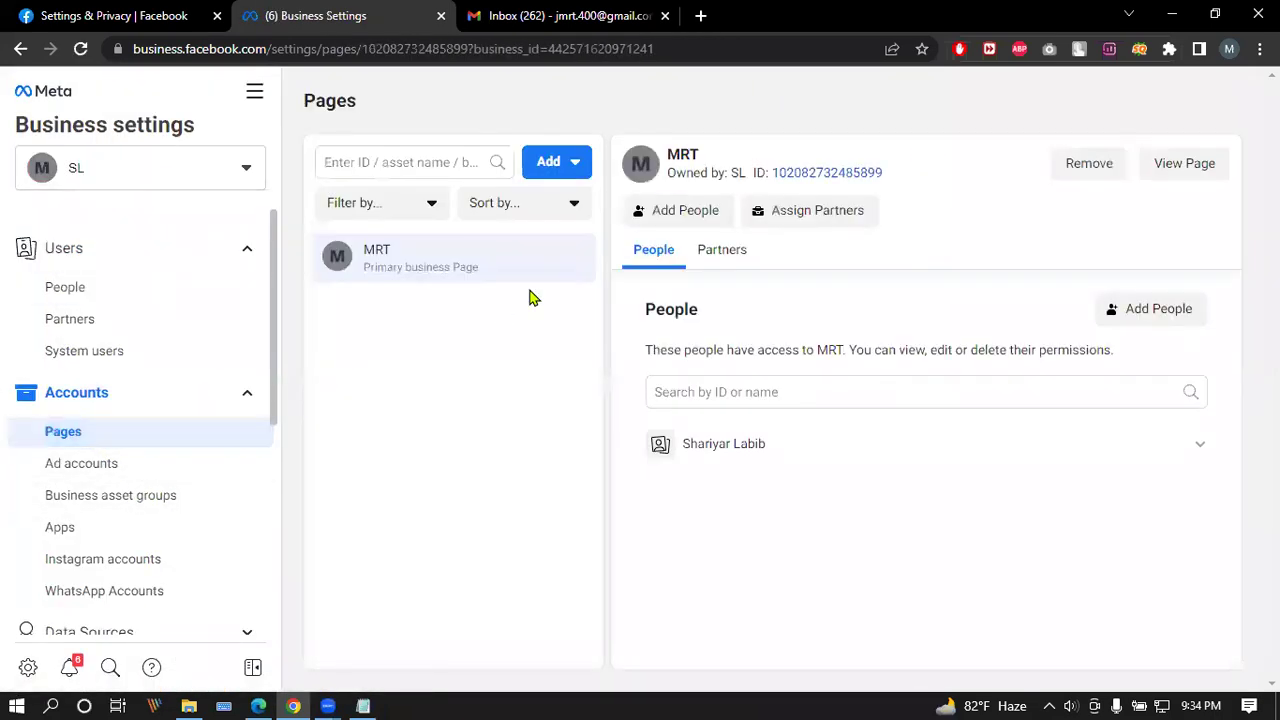
left_click(226, 168)
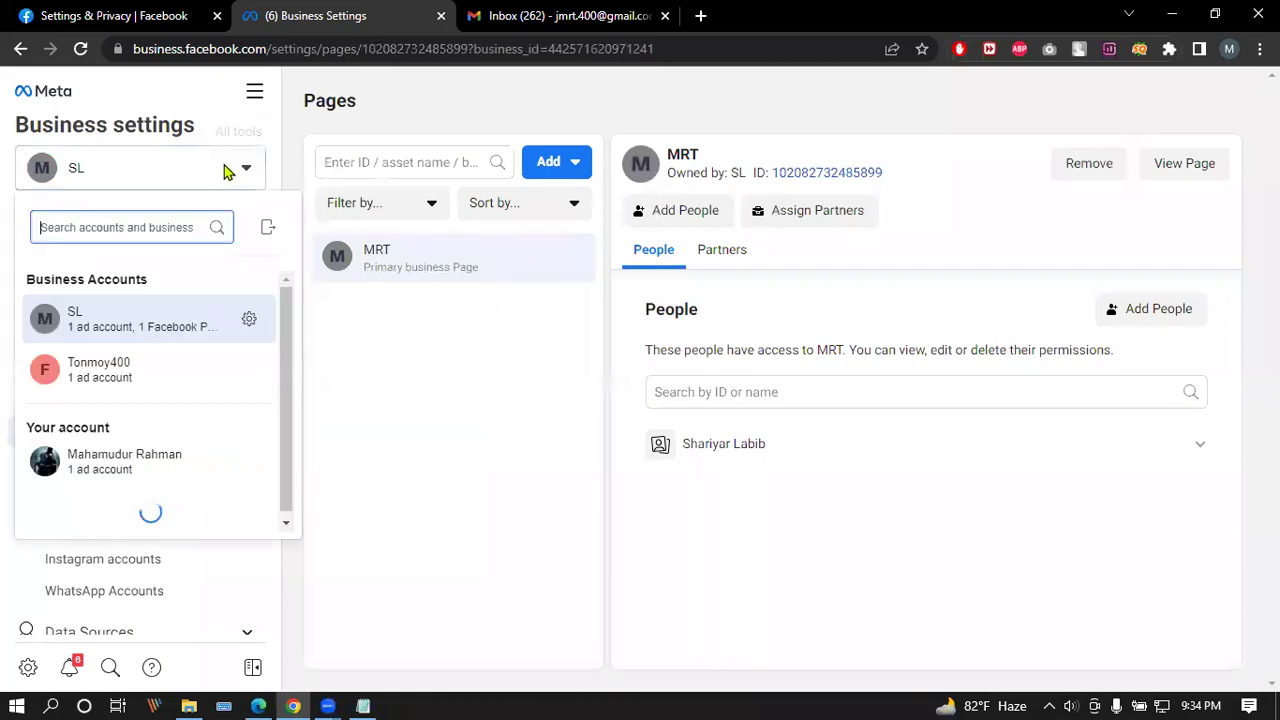
left_click(263, 372)
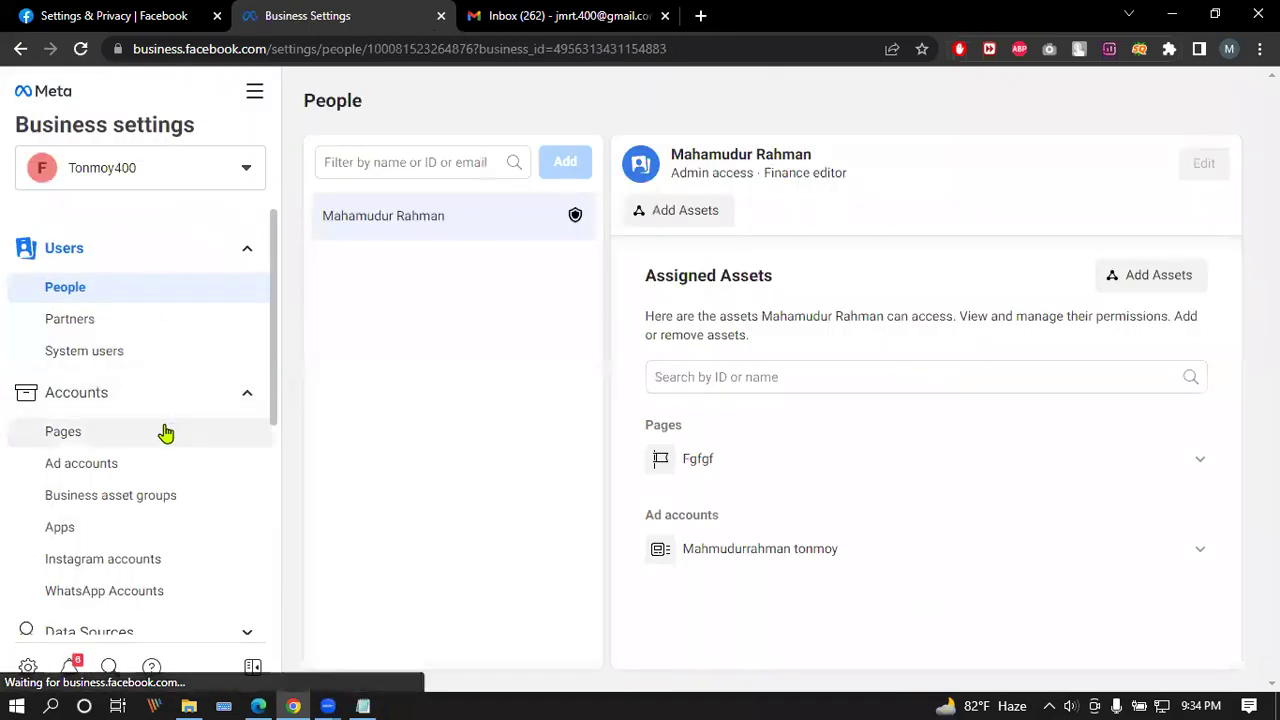
left_click(166, 432)
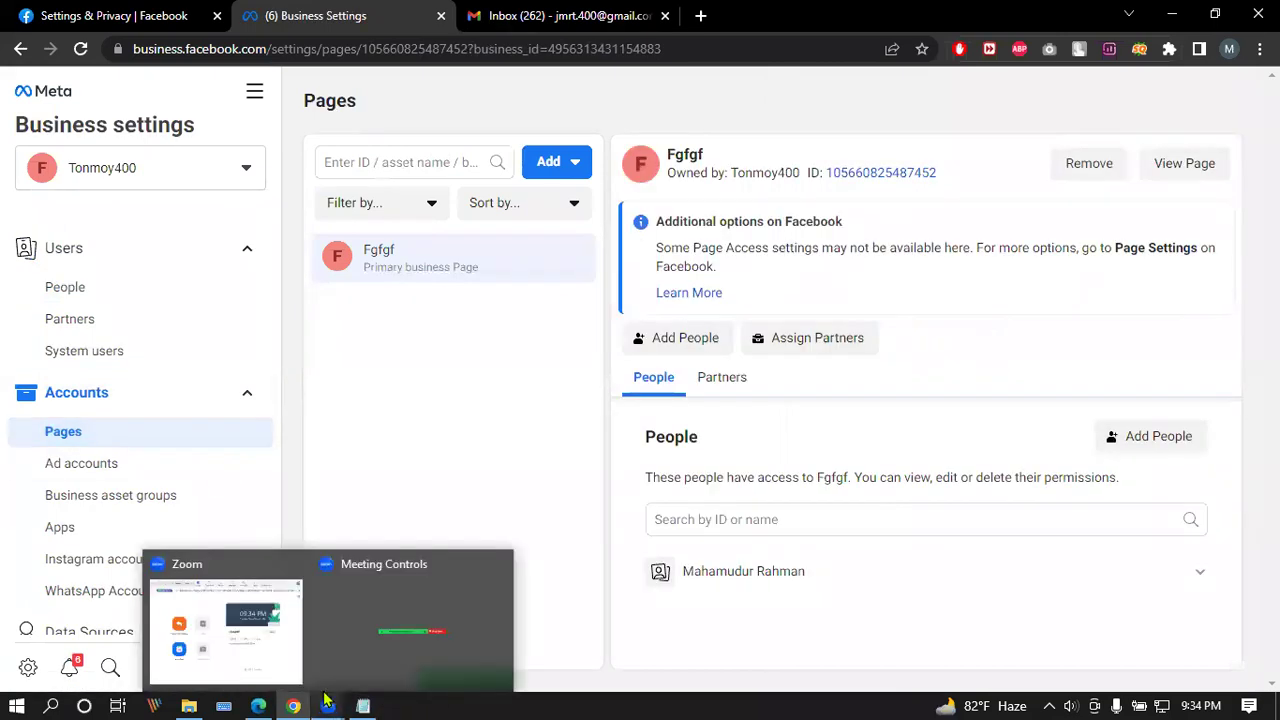
key("ctrl+Tab")
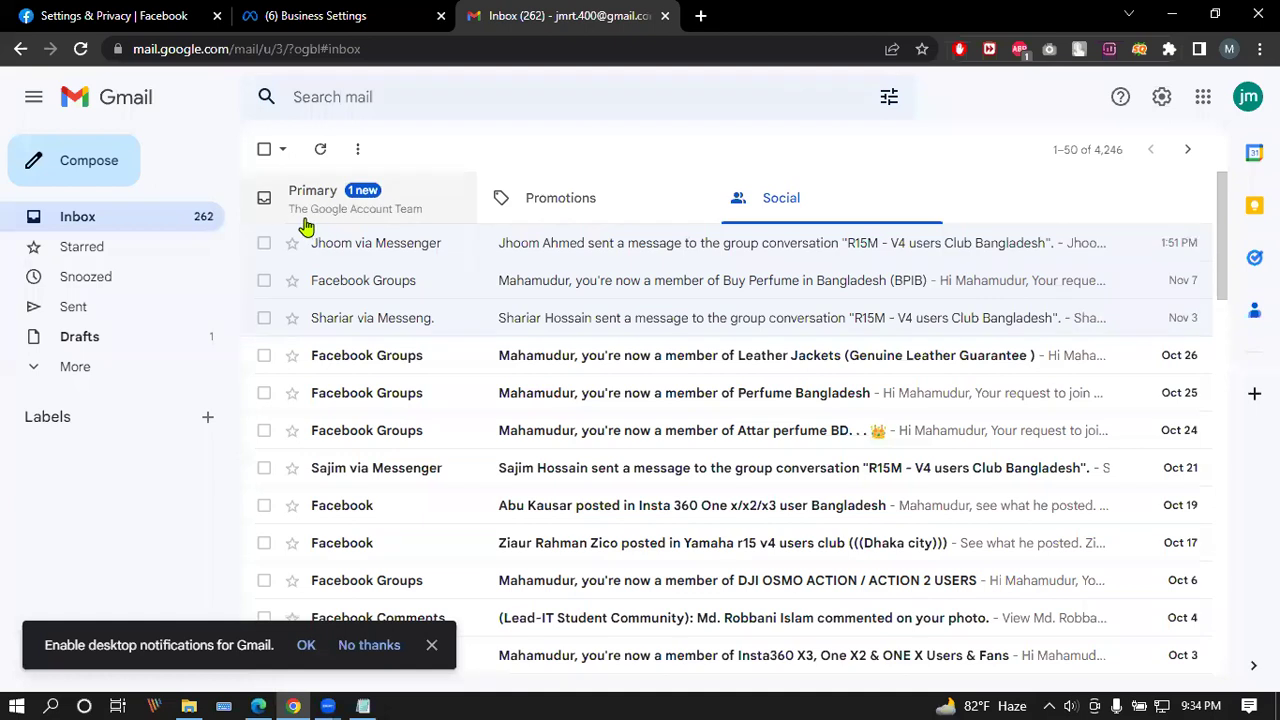
Step: Reload Gmail, read the newest Google Account email, and browse Promotions and Social
left_click(80, 48)
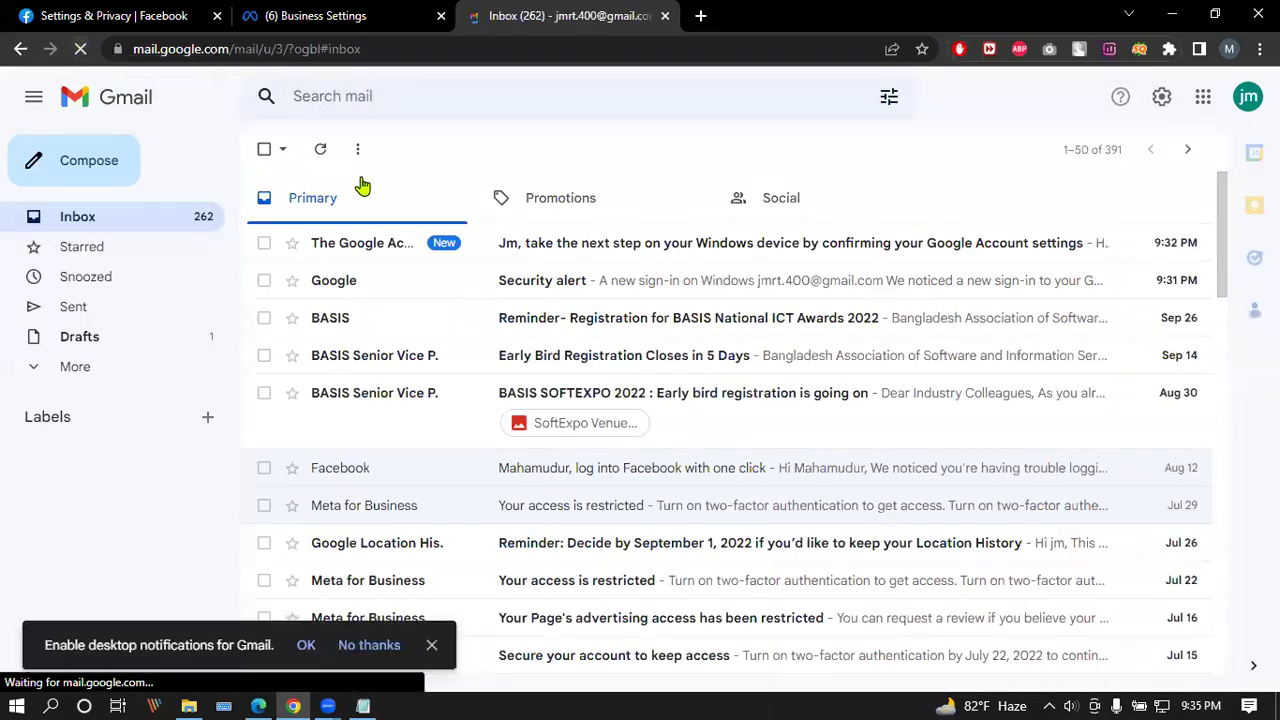
left_click(630, 256)
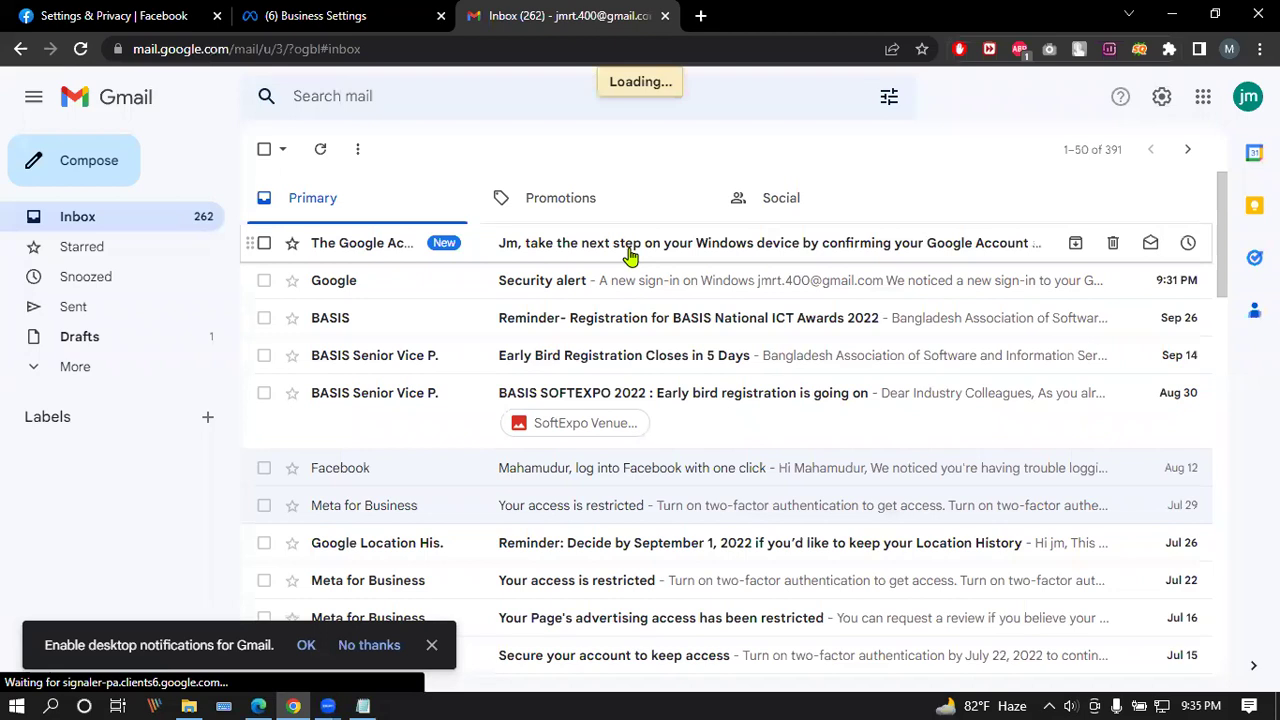
scroll(640, 257, "down", 3)
scroll(600, 250, "up", 3)
left_click(266, 150)
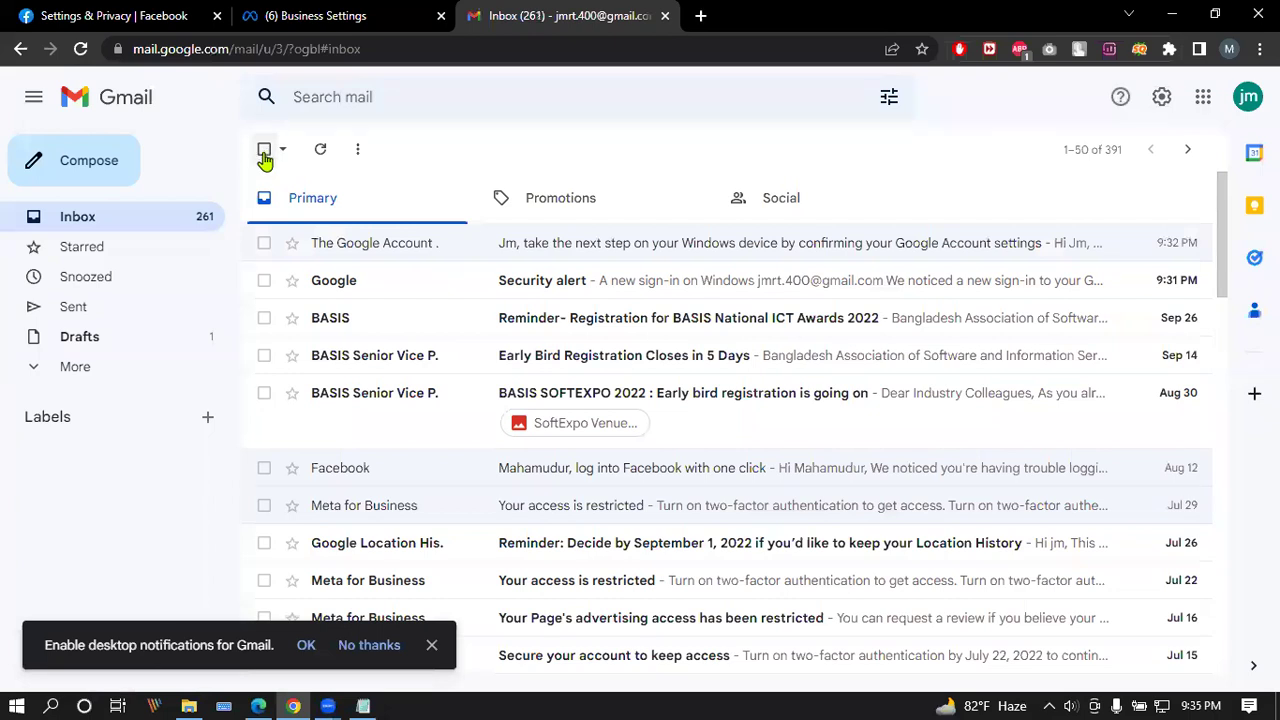
left_click(535, 198)
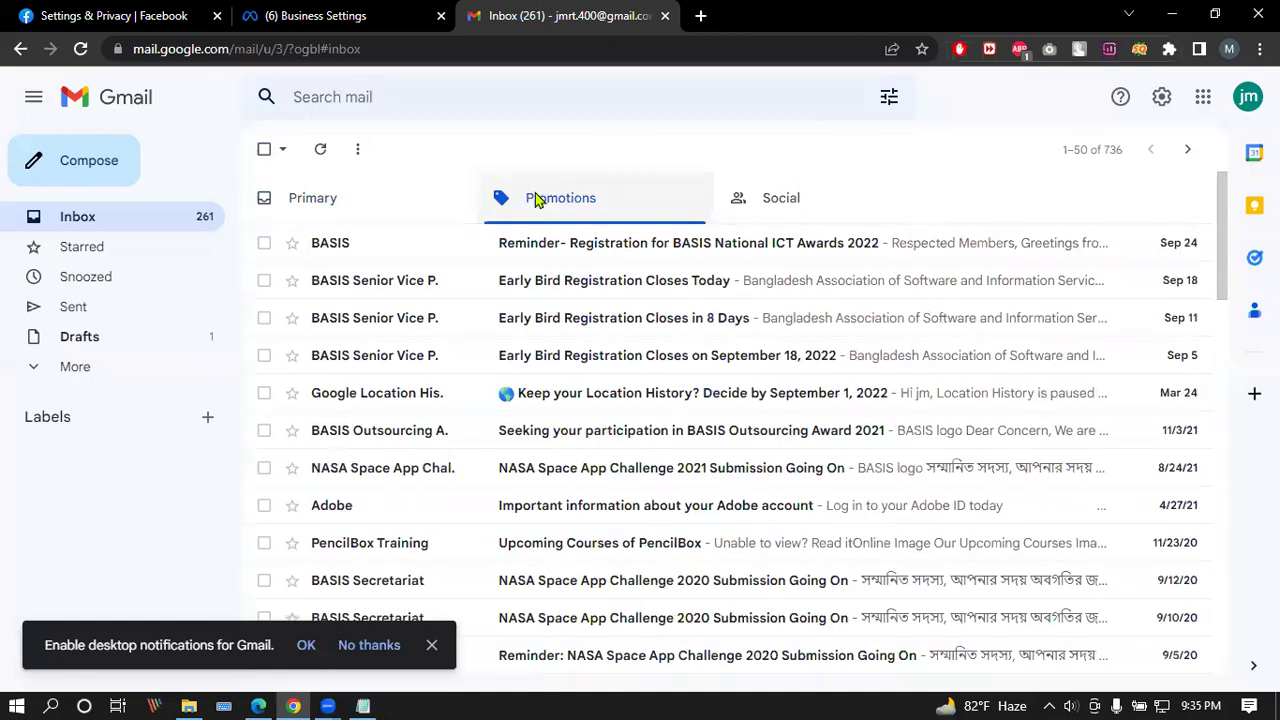
left_click(814, 184)
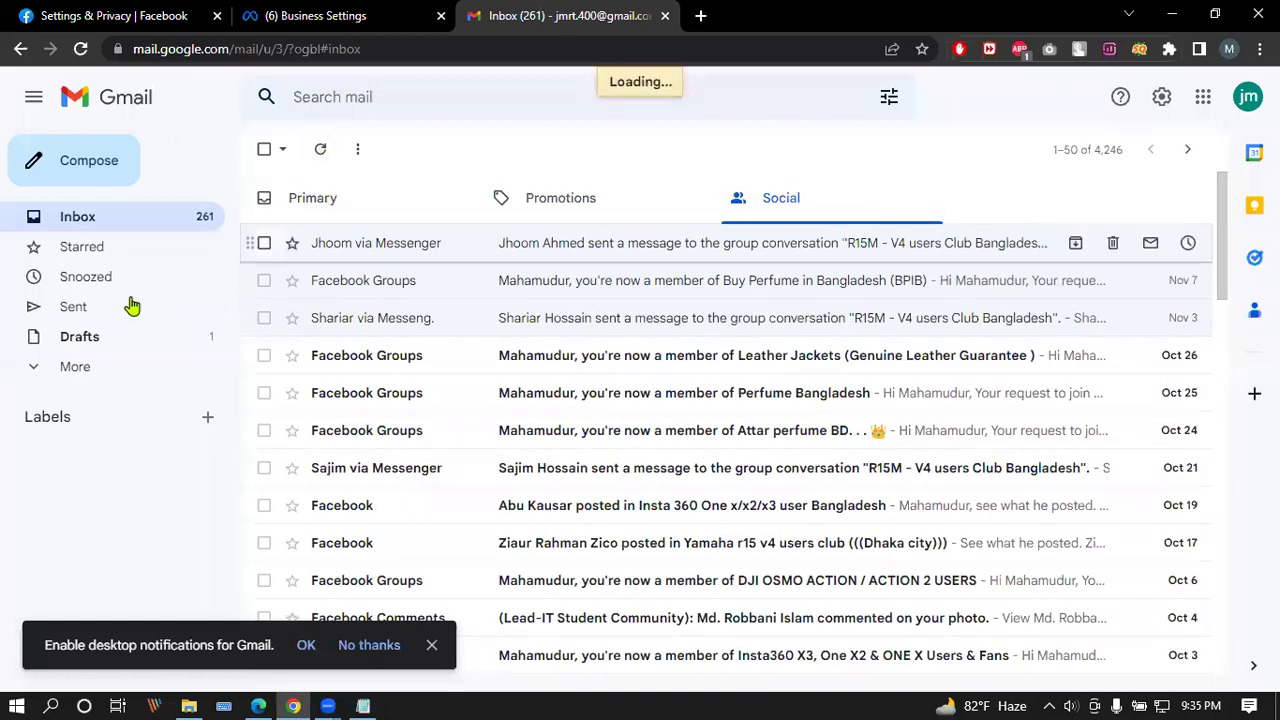
Step: In Important, read the advertising restriction and BASIS Softexpo 2019 emails, dismissing the notifications prompt
left_click(133, 368)
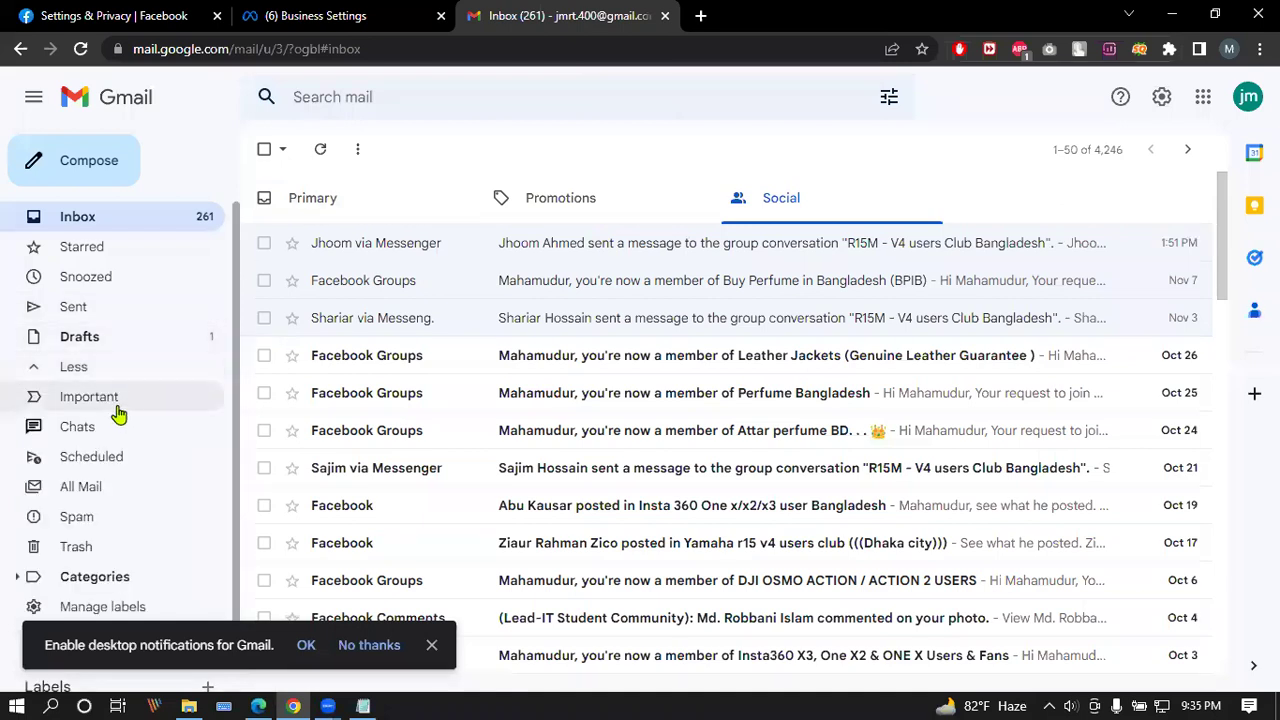
left_click(116, 405)
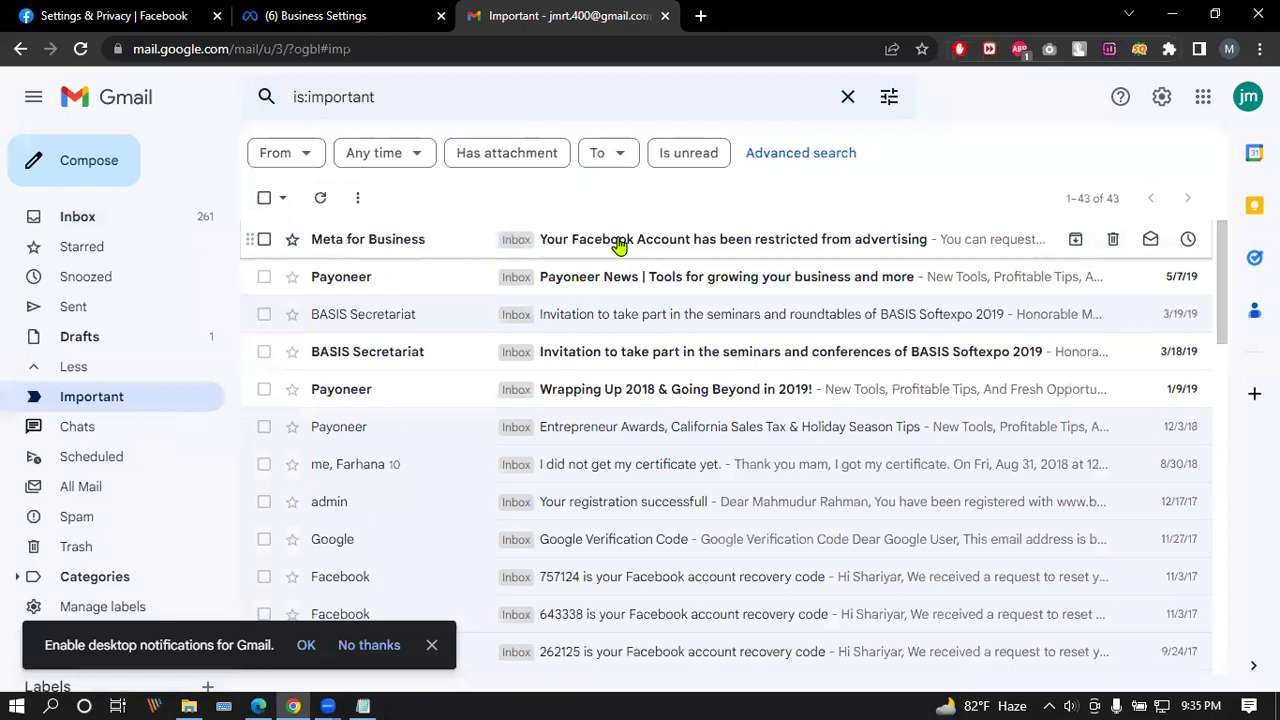
left_click(619, 245)
scroll(628, 310, "down", 4)
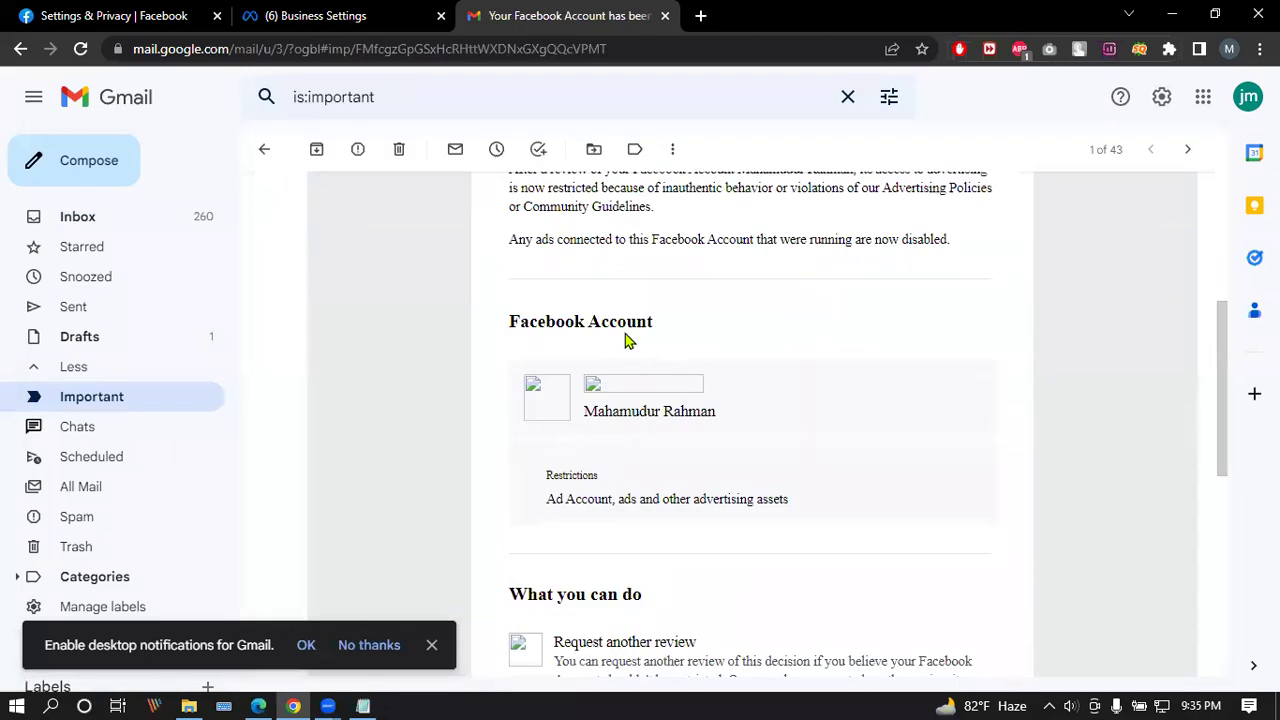
scroll(625, 340, "down", 4)
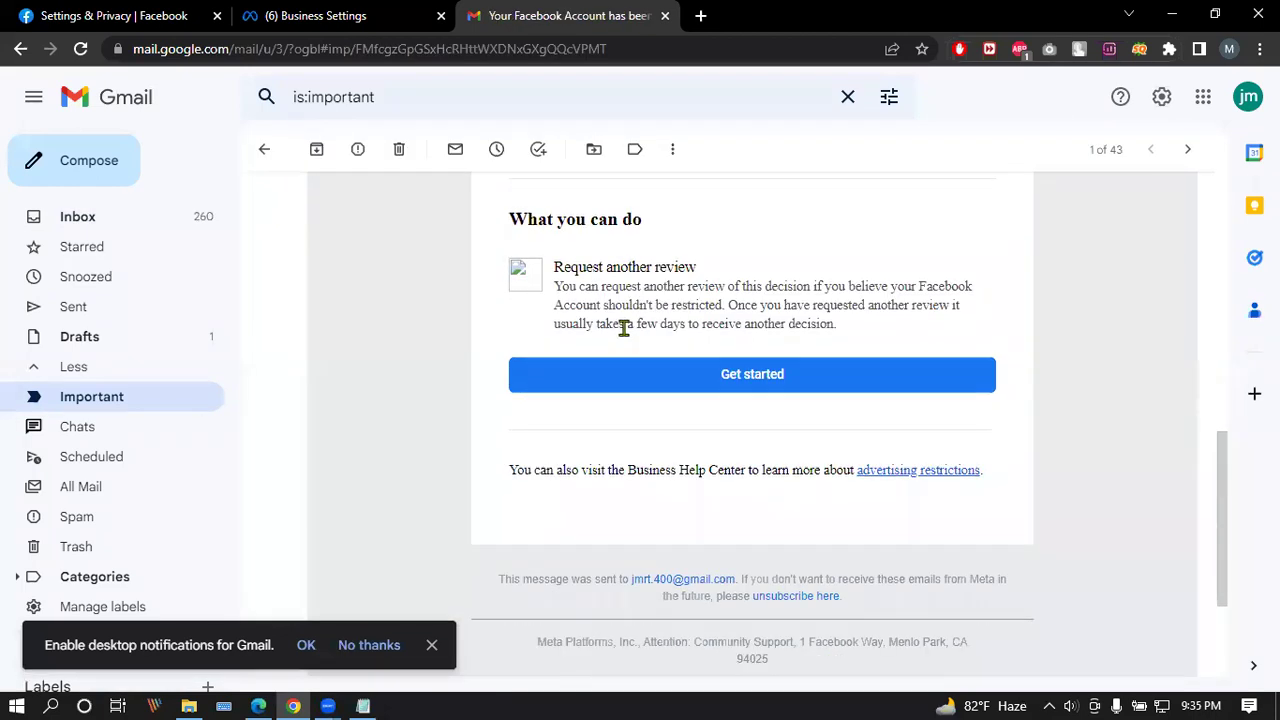
left_click(266, 151)
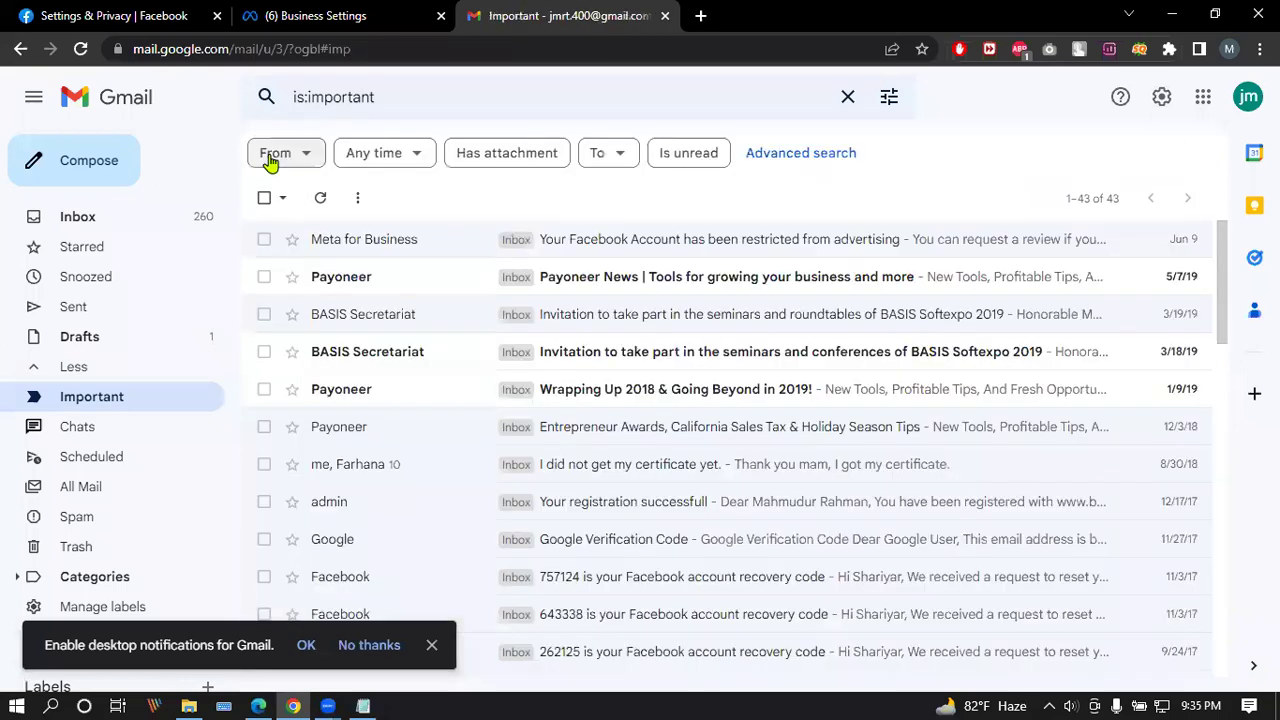
left_click(369, 365)
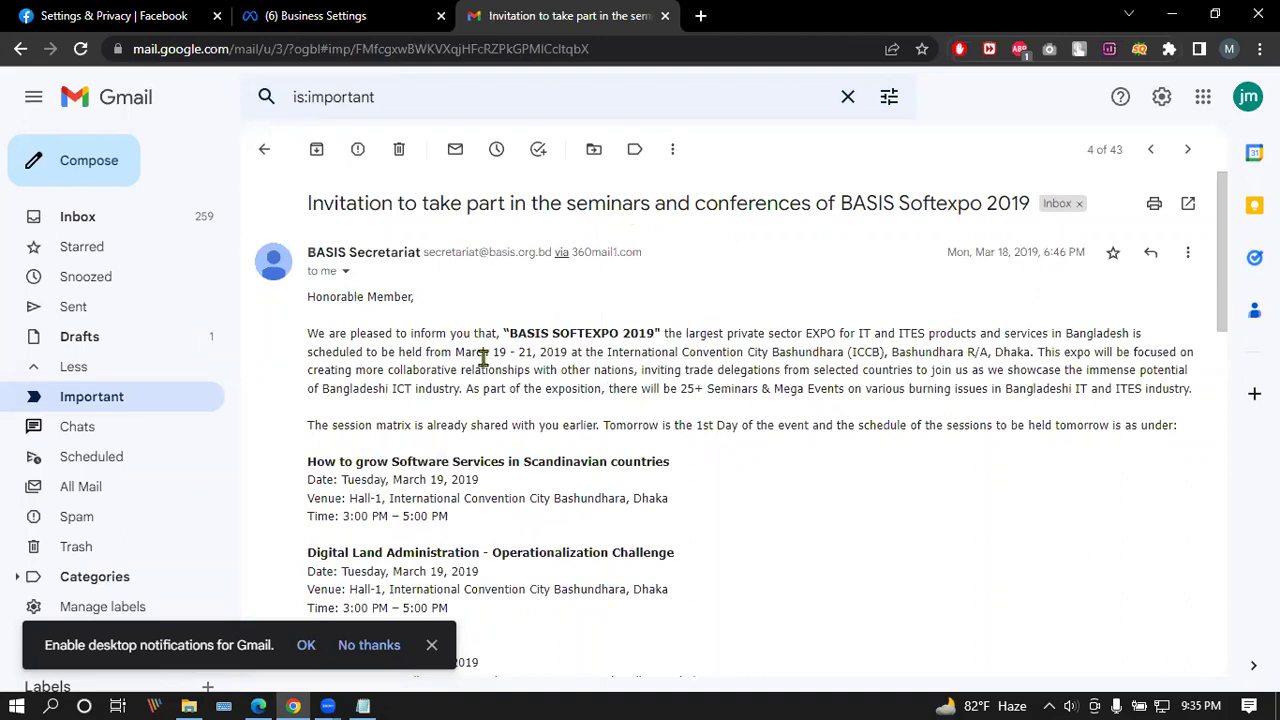
scroll(486, 360, "down", 4)
left_click(432, 645)
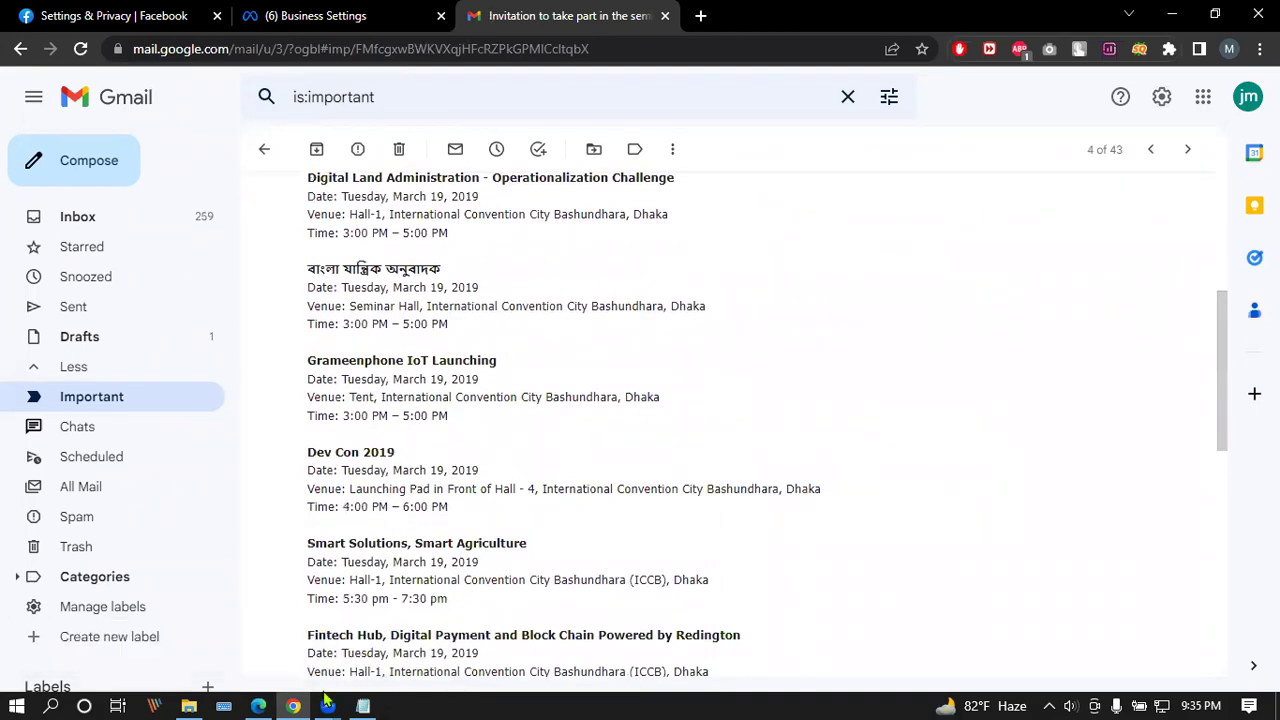
left_click(327, 705)
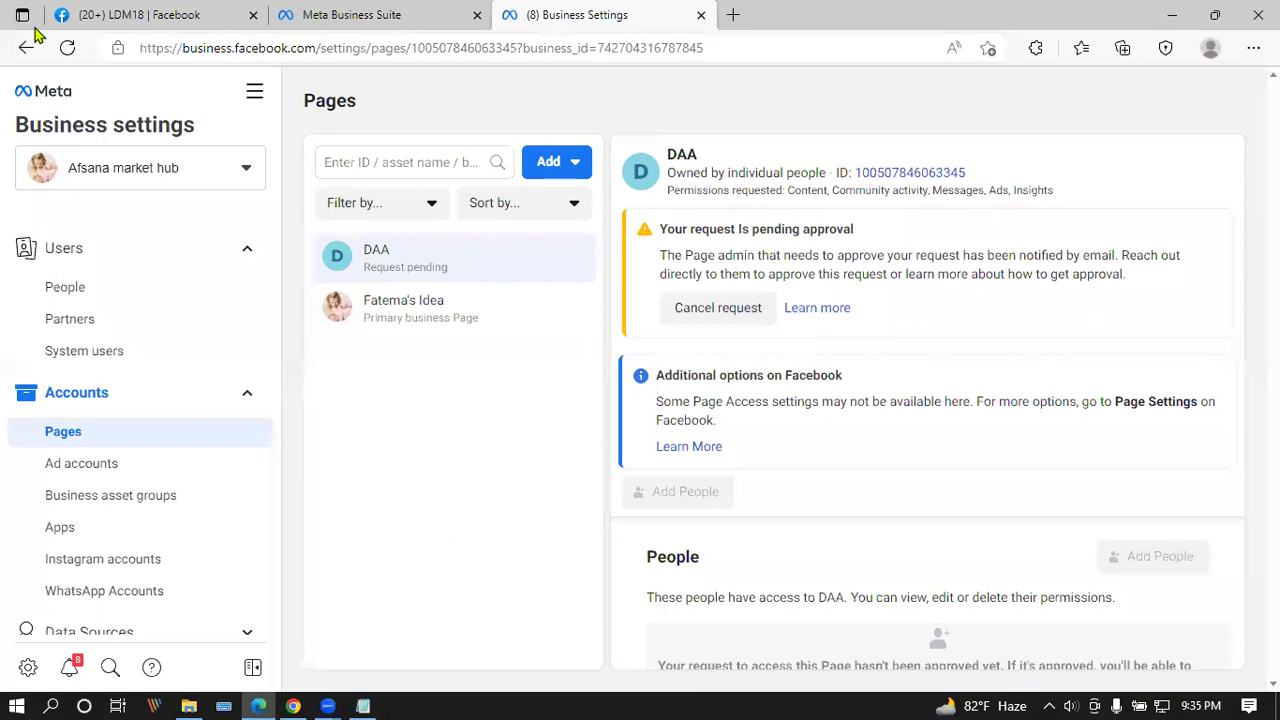
Step: Reload the Pages view and open the Help instructions for approving DAA's pending access request
left_click(66, 48)
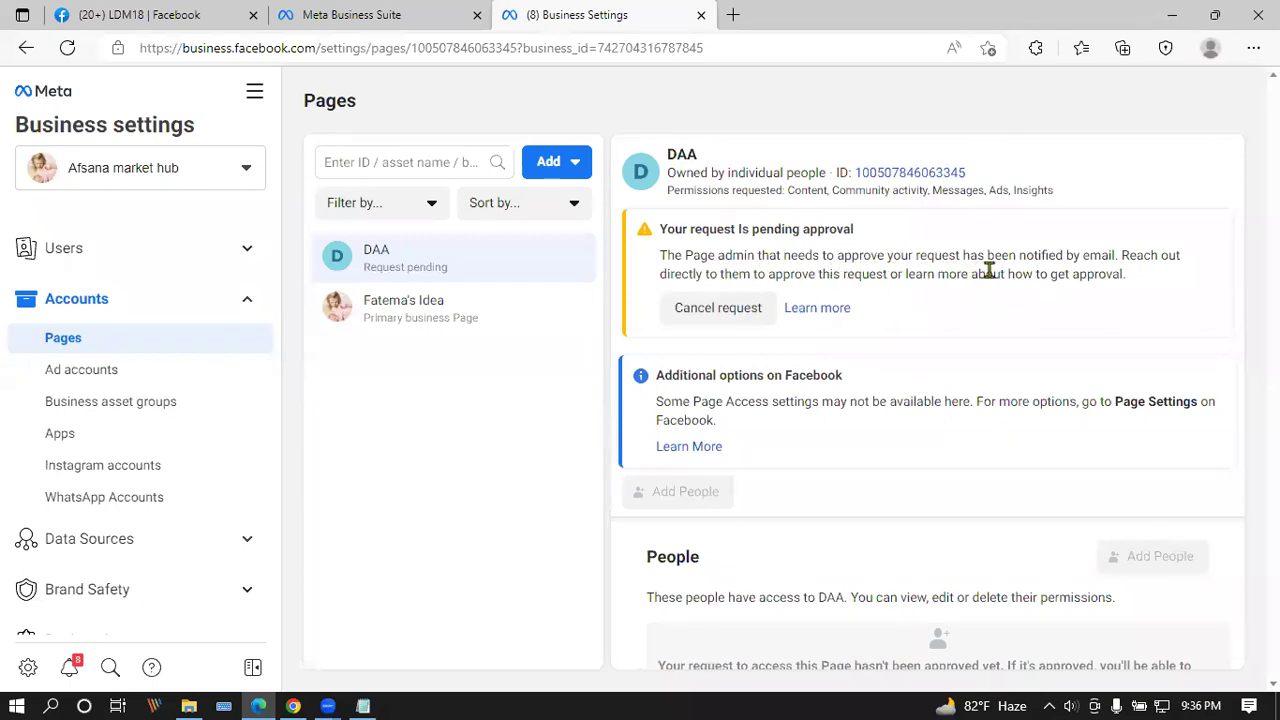
left_click(835, 308)
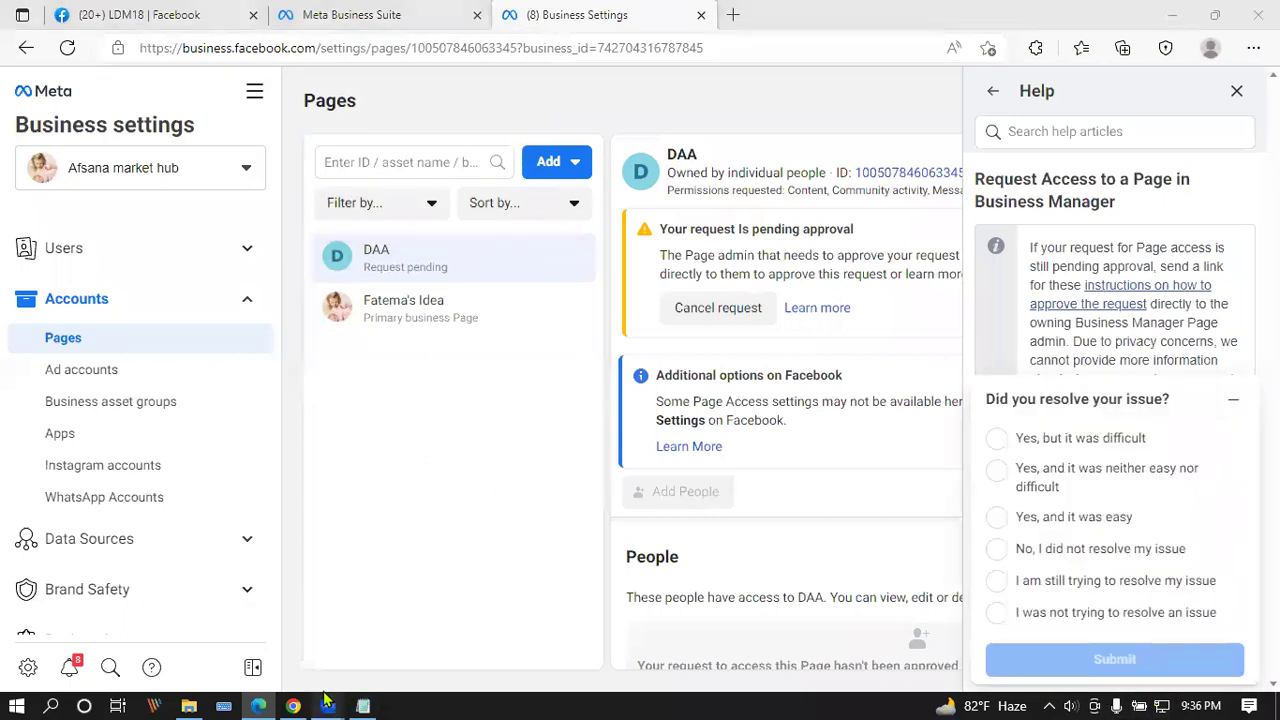
mouse_move(327, 706)
left_click(526, 660)
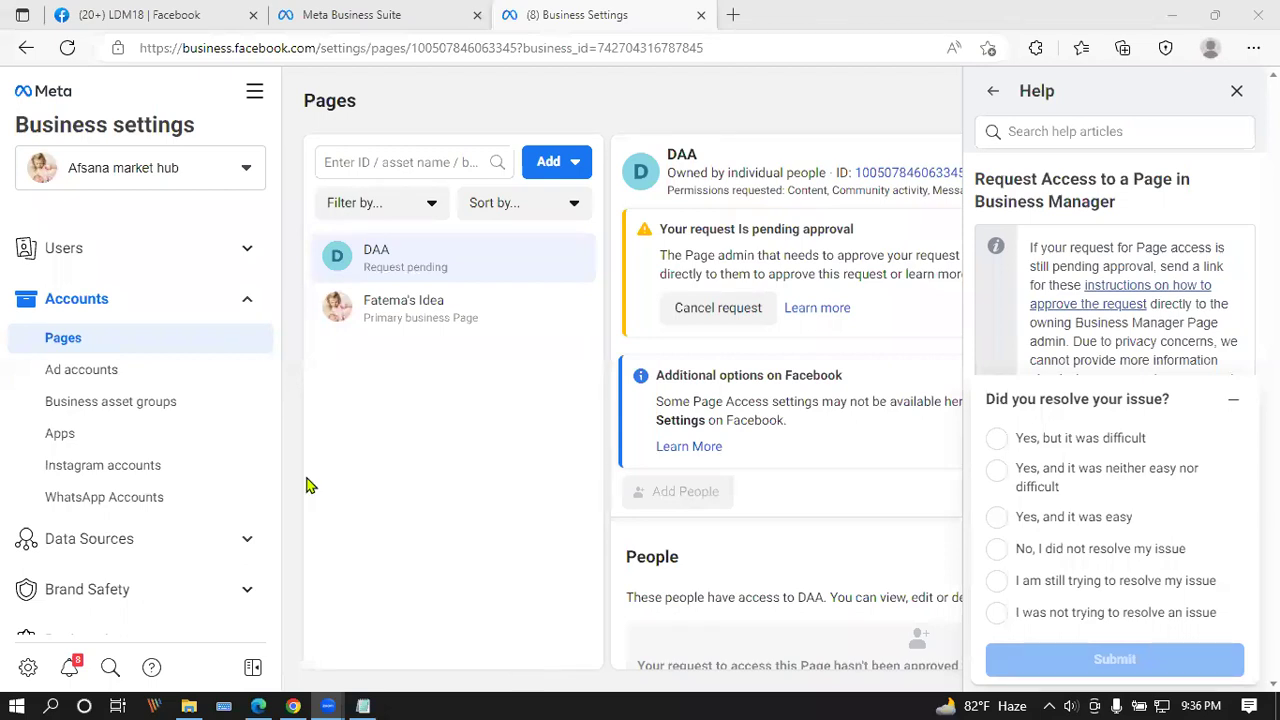
left_click(1105, 305)
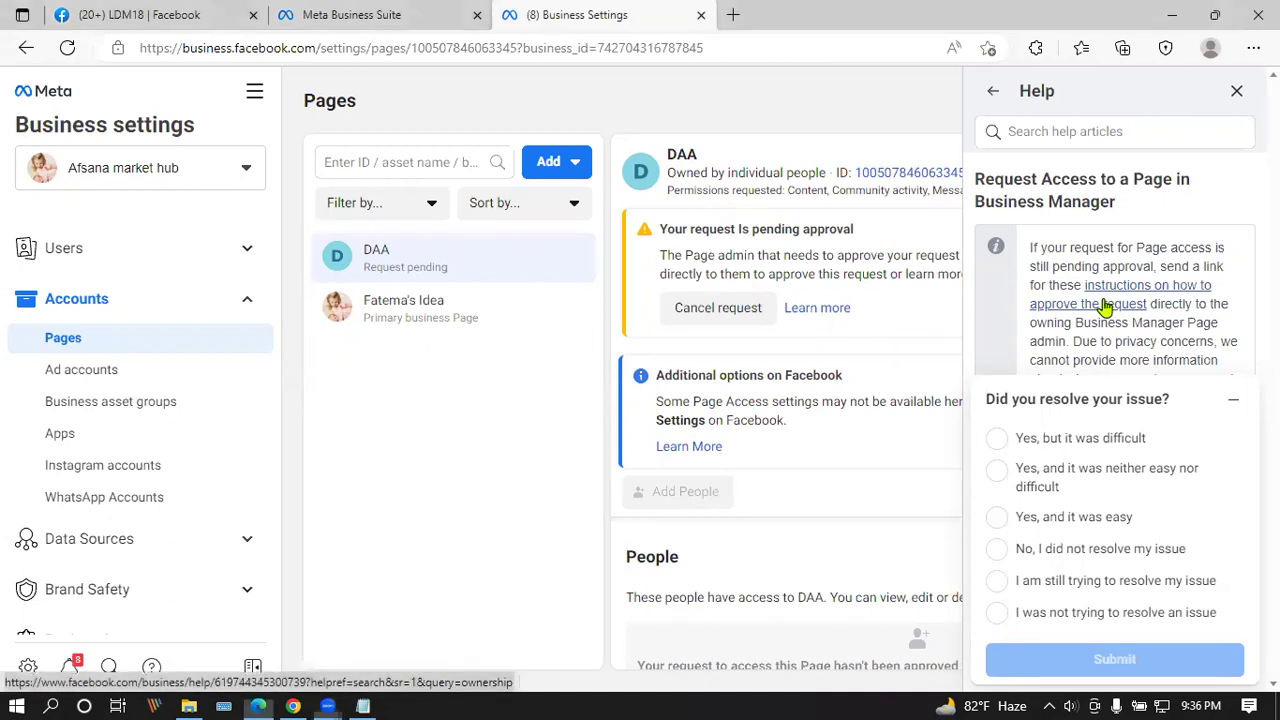
Step: Scroll to 'Approve Ownership or Partner Request from Pages' and highlight the Page Settings step
scroll(1105, 305, "down", 5)
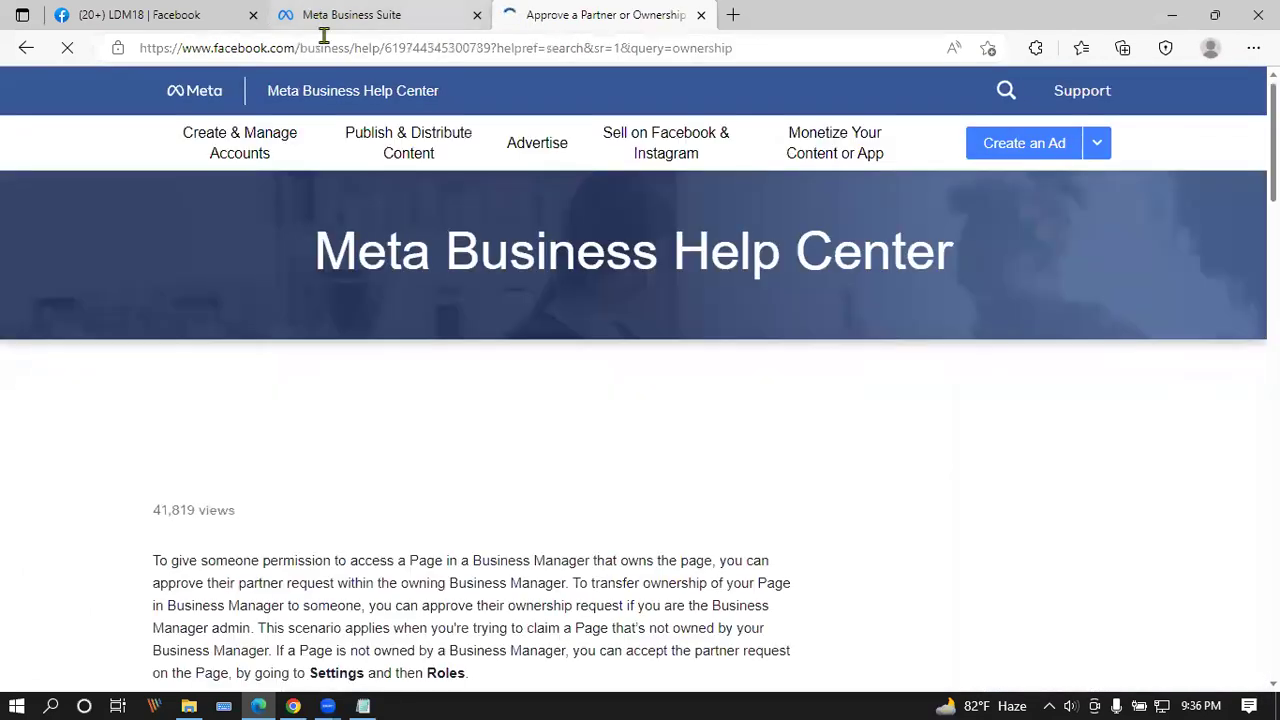
scroll(371, 425, "down", 8)
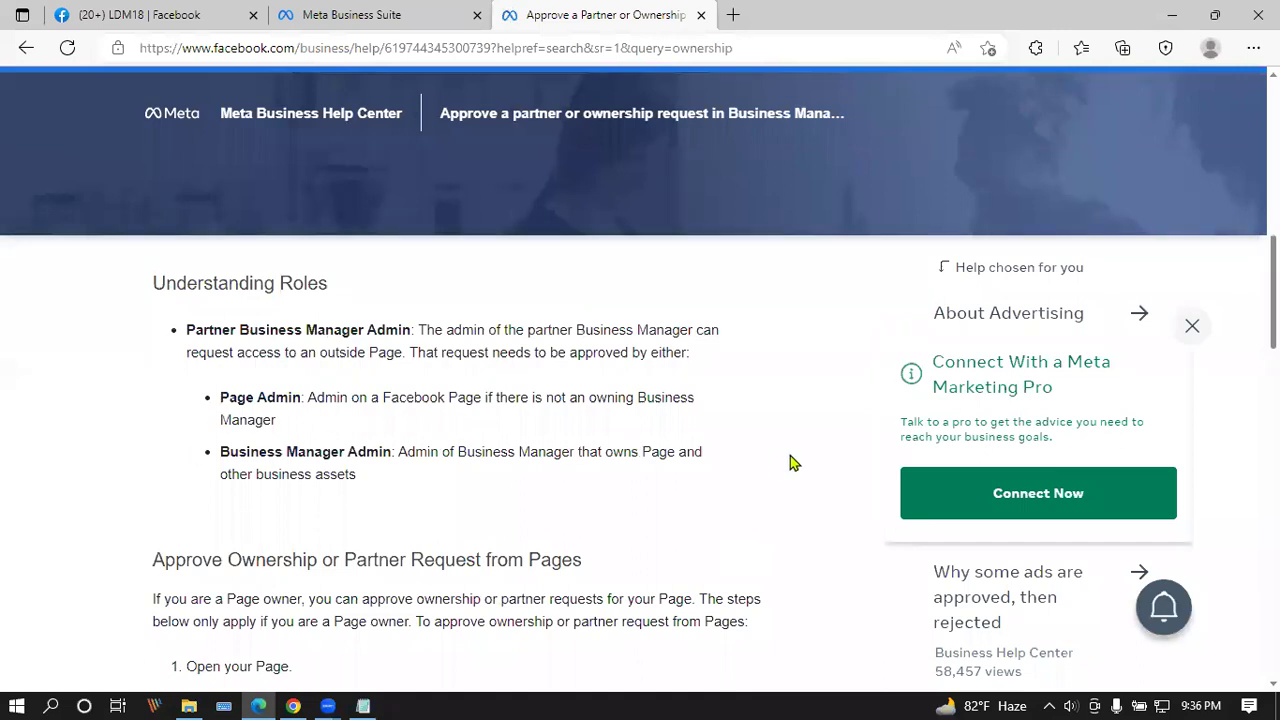
scroll(415, 405, "down", 2)
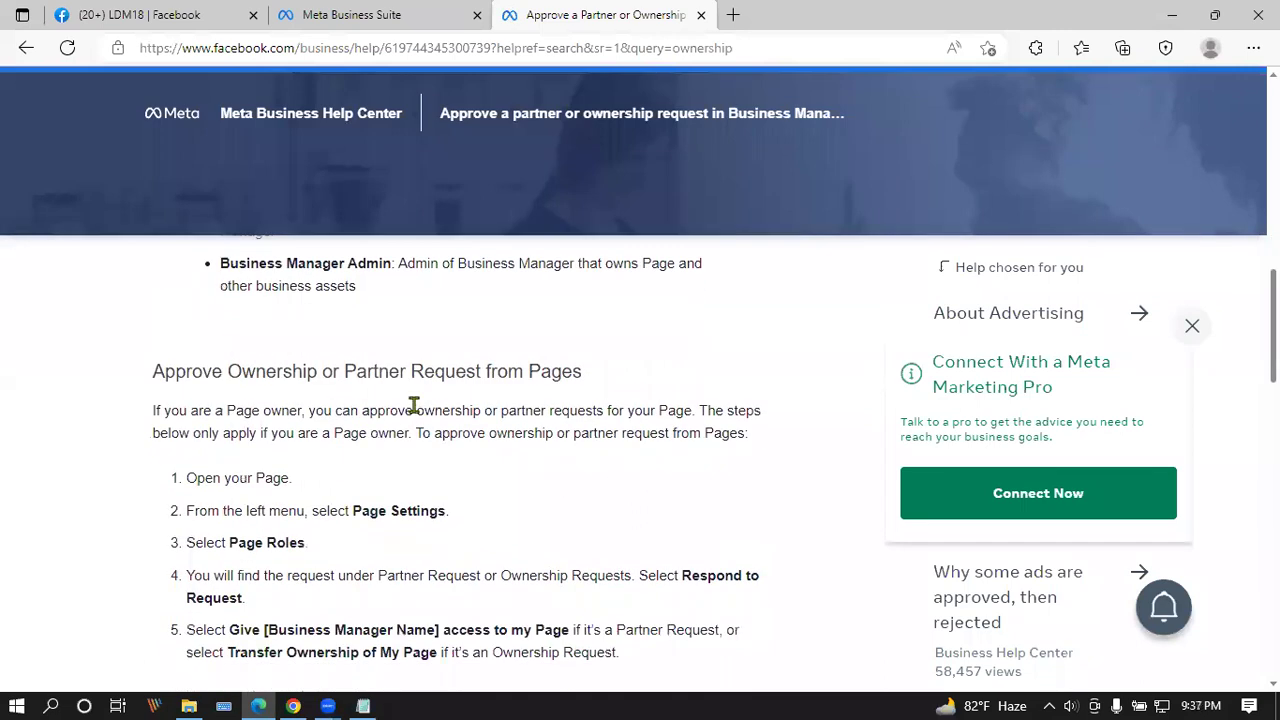
scroll(413, 405, "down", 1)
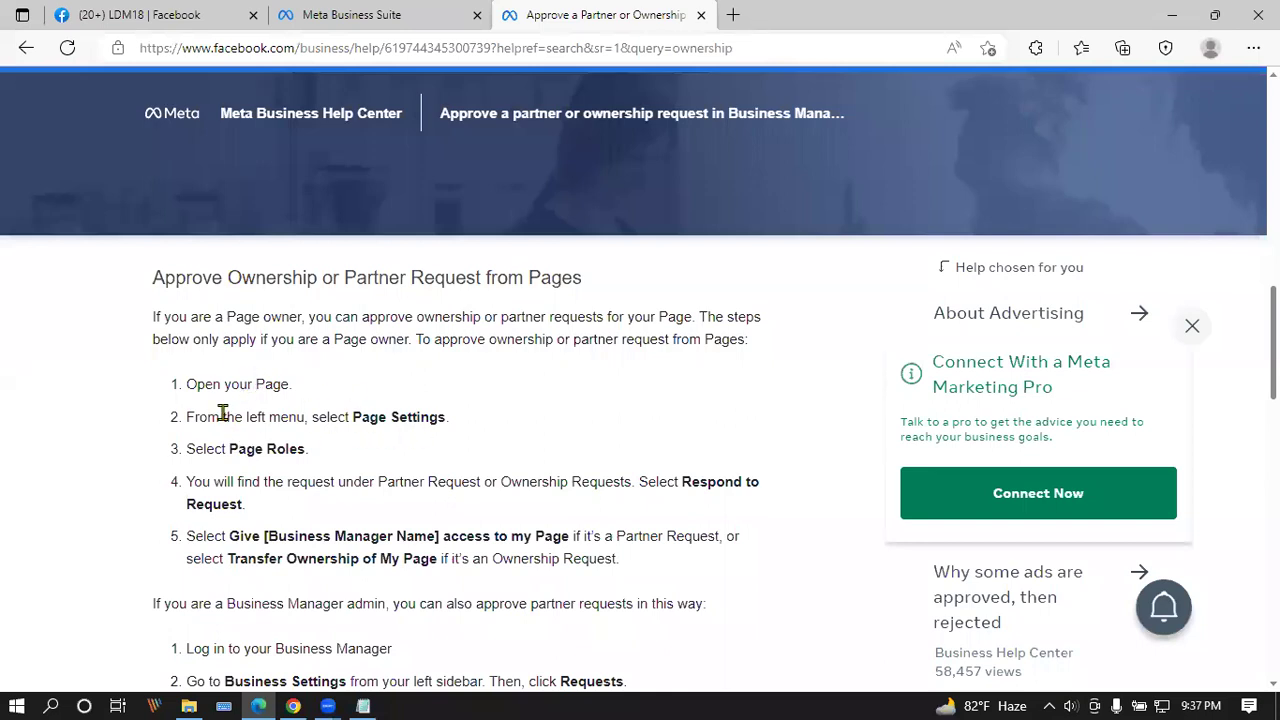
left_click_drag(192, 418, 334, 420)
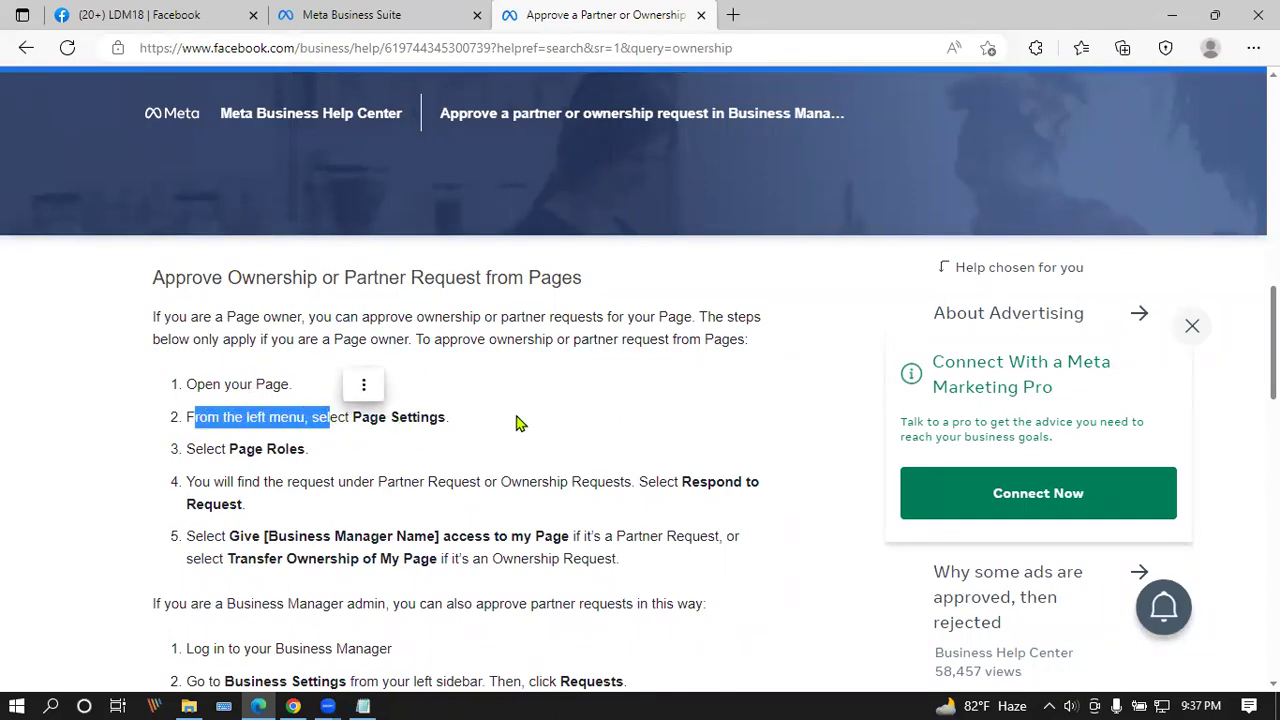
left_click(98, 8)
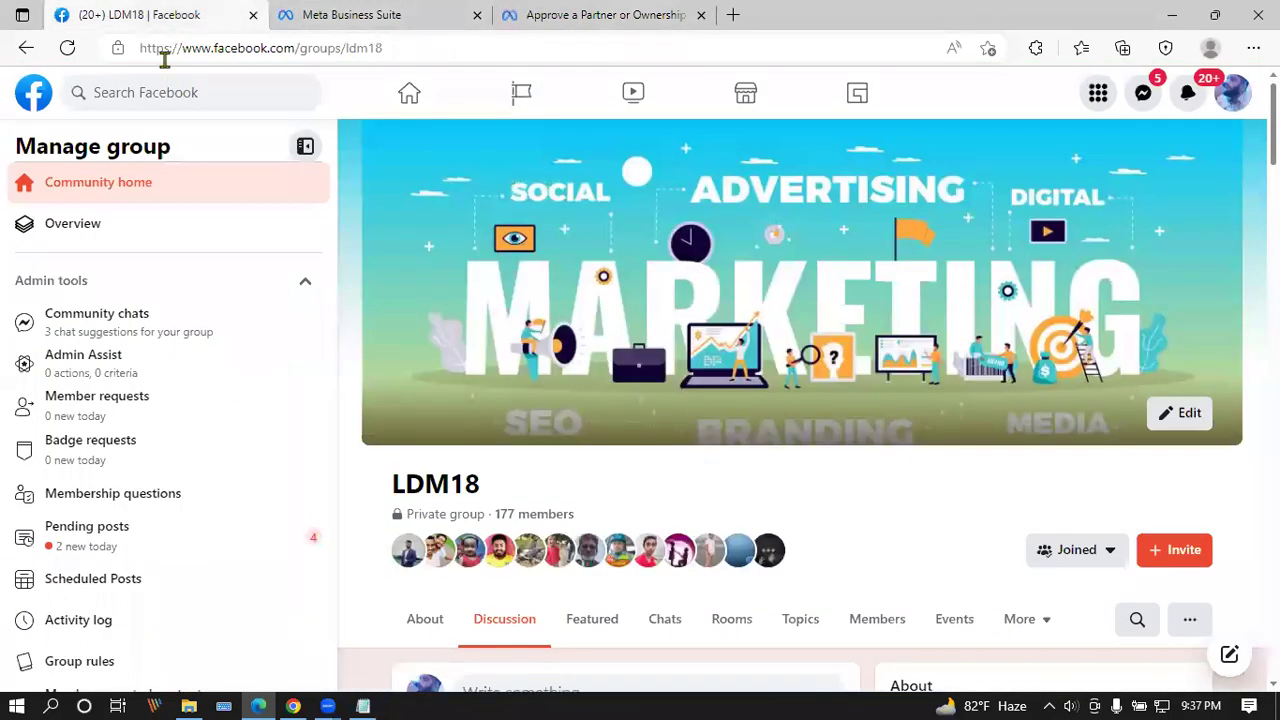
Step: Go to the Facebook home feed and dismiss the Remember Password card
left_click(285, 702)
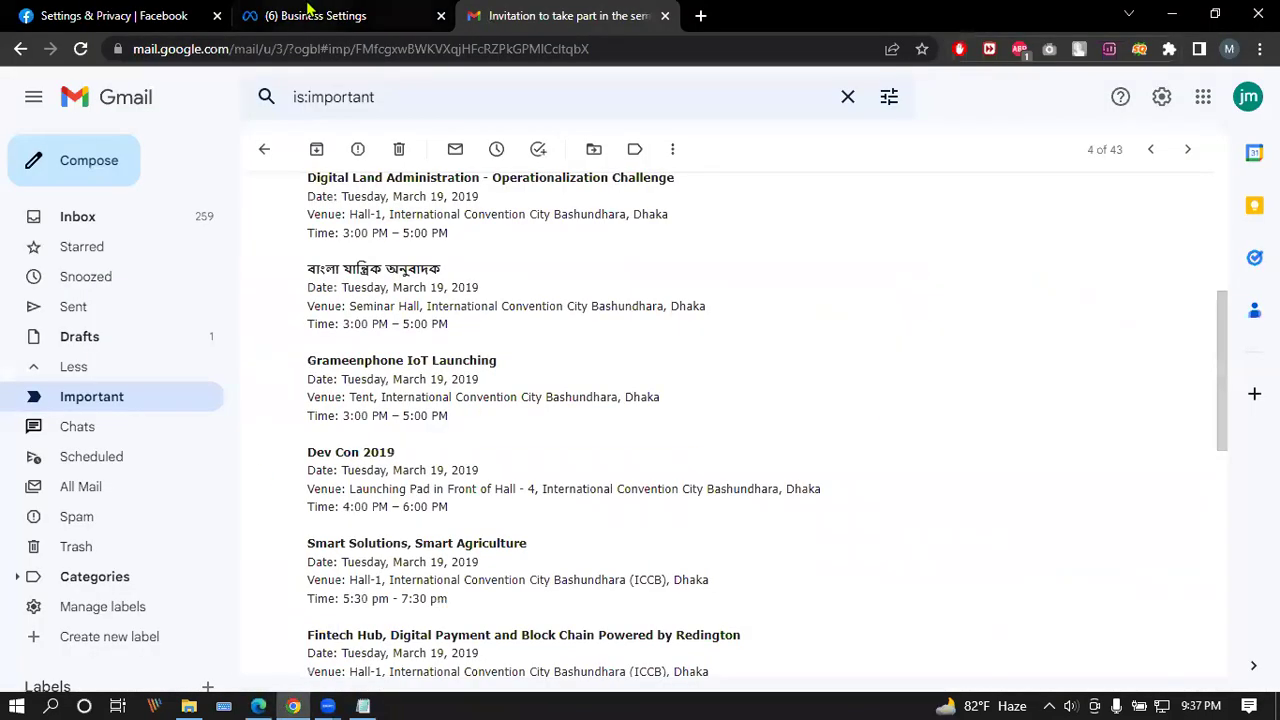
left_click(37, 10)
left_click(481, 90)
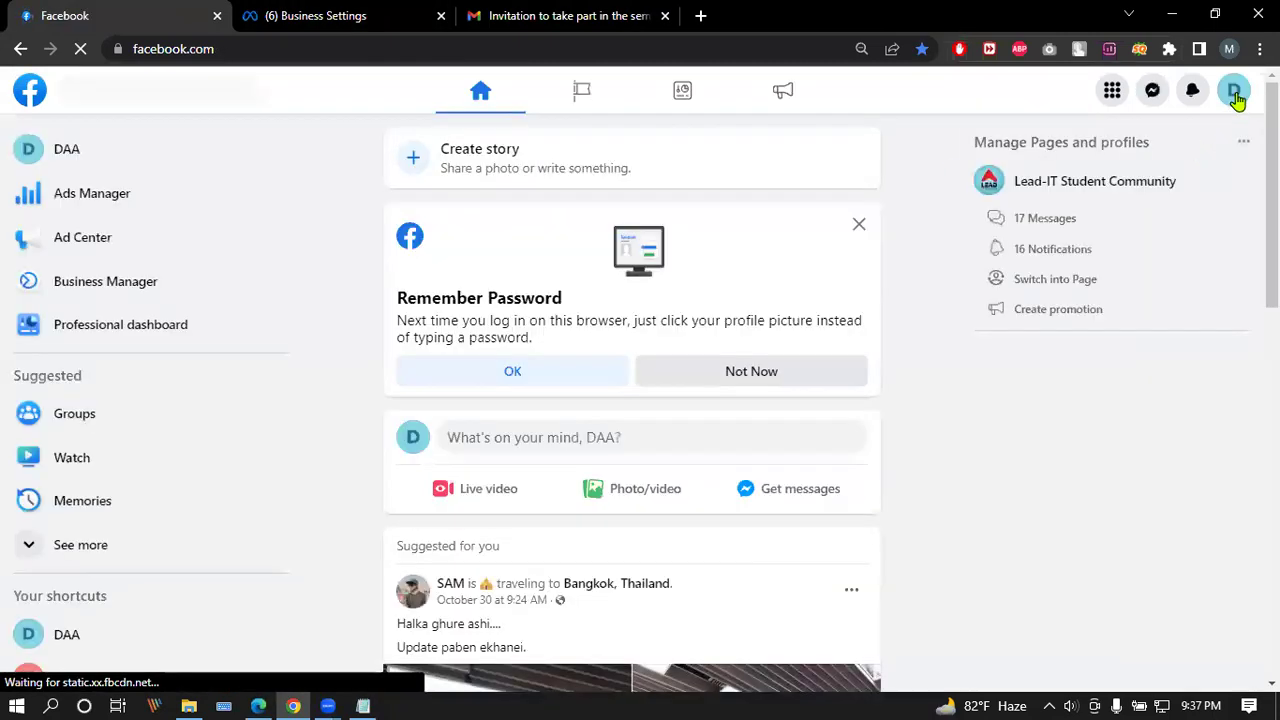
left_click(859, 224)
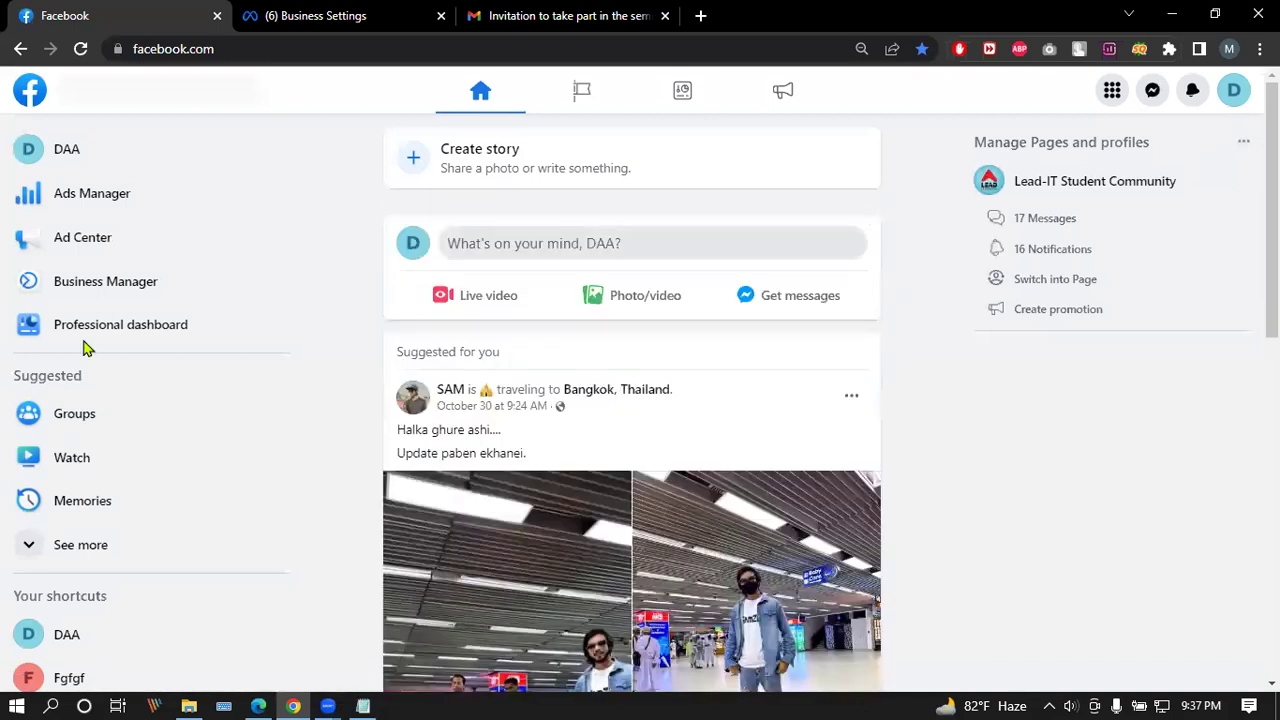
scroll(85, 347, "down", 2)
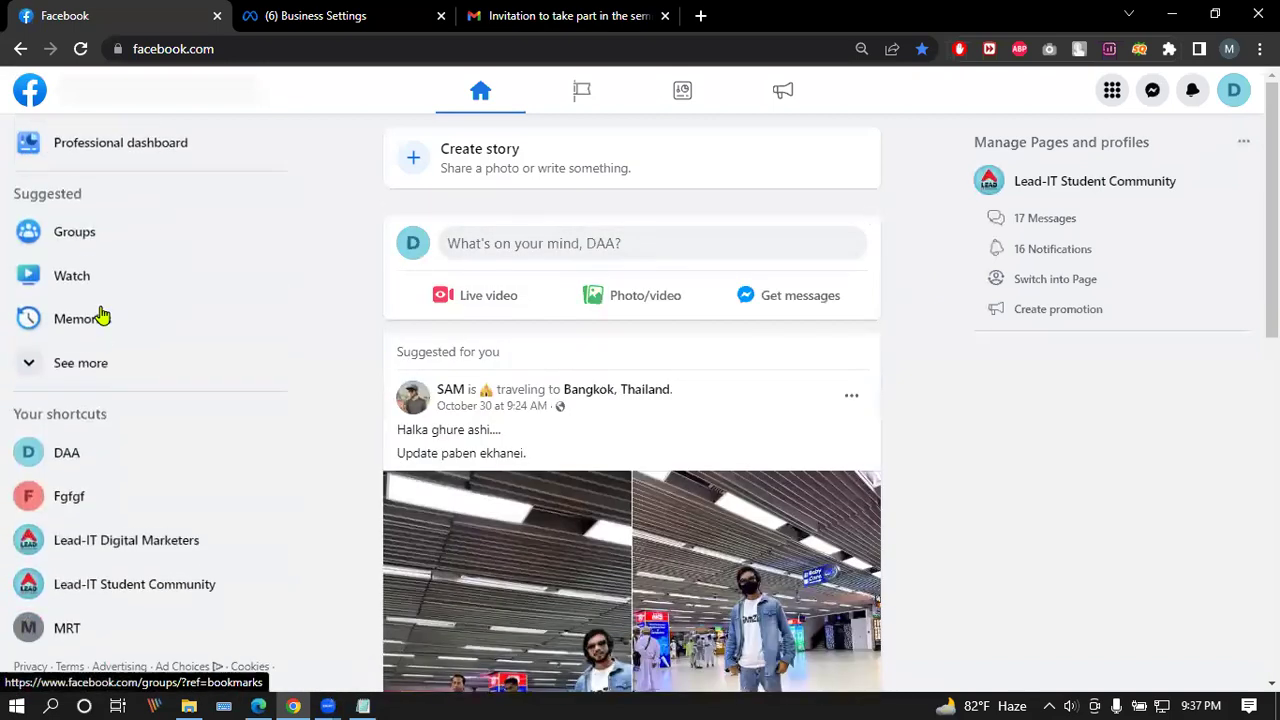
Step: Open the DAA Page from the sidebar shortcut and go to its Publishing Tools
left_click(83, 455)
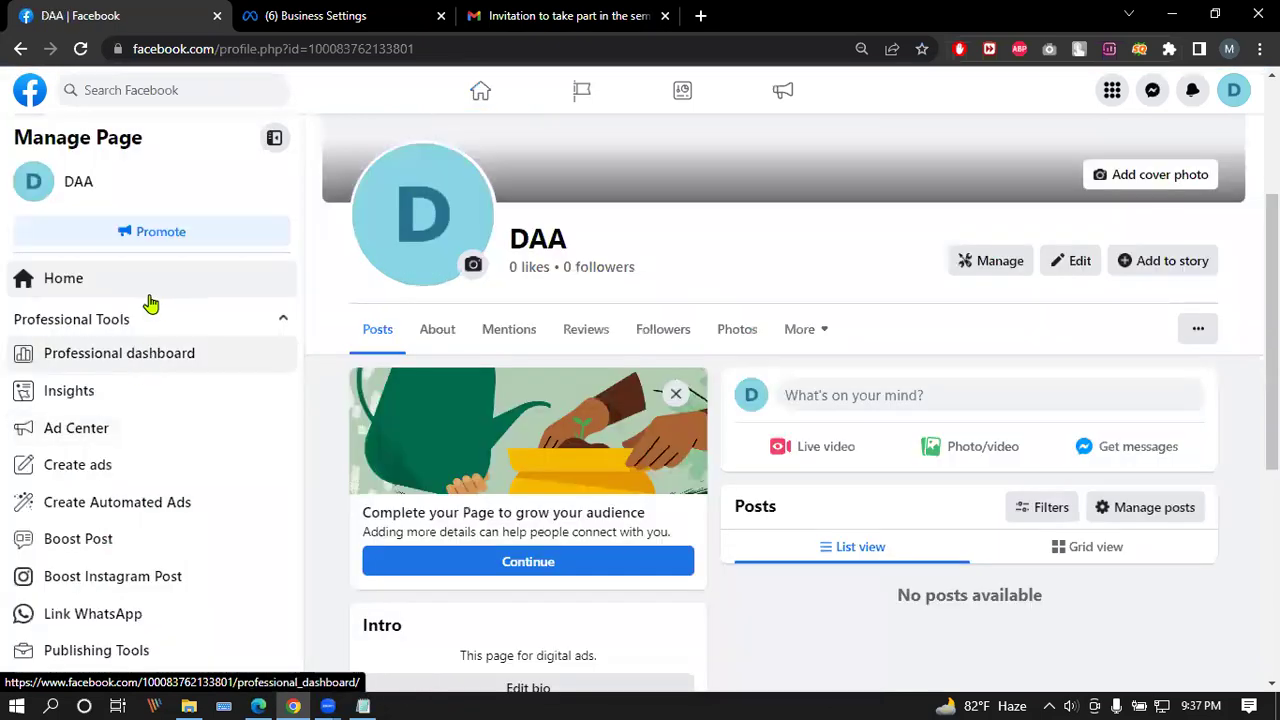
scroll(150, 303, "down", 3)
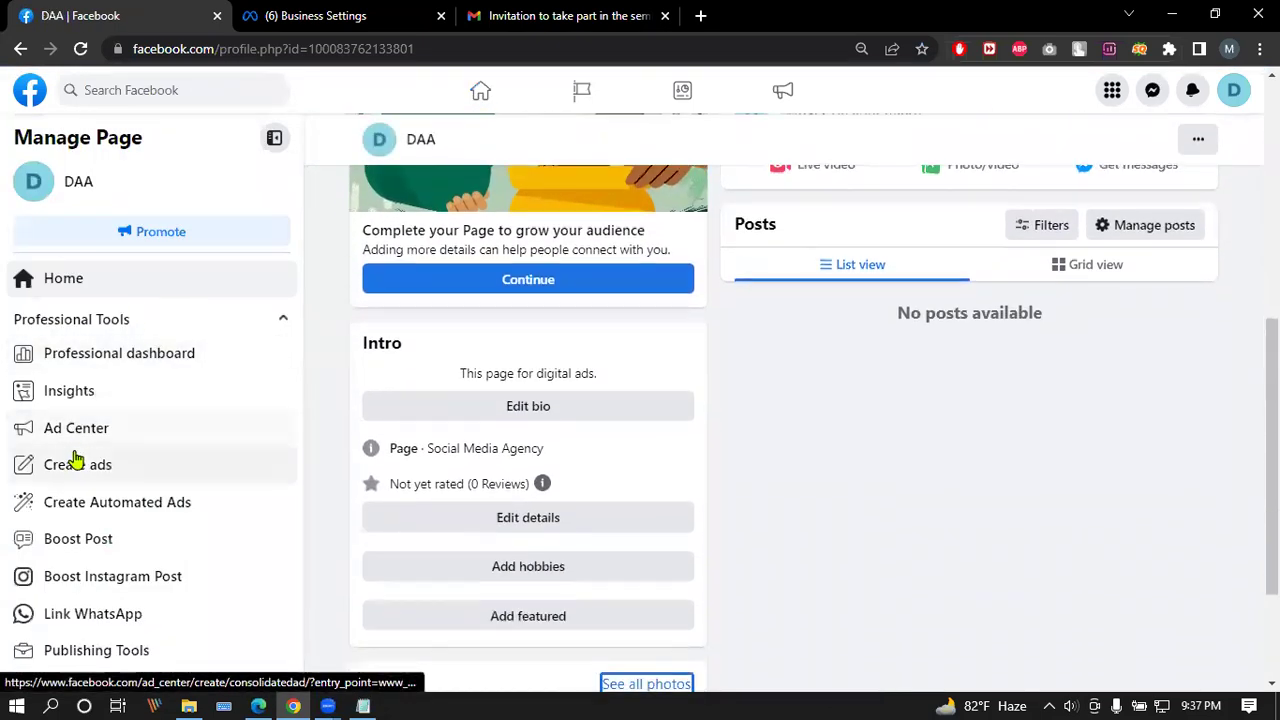
scroll(77, 456, "down", 2)
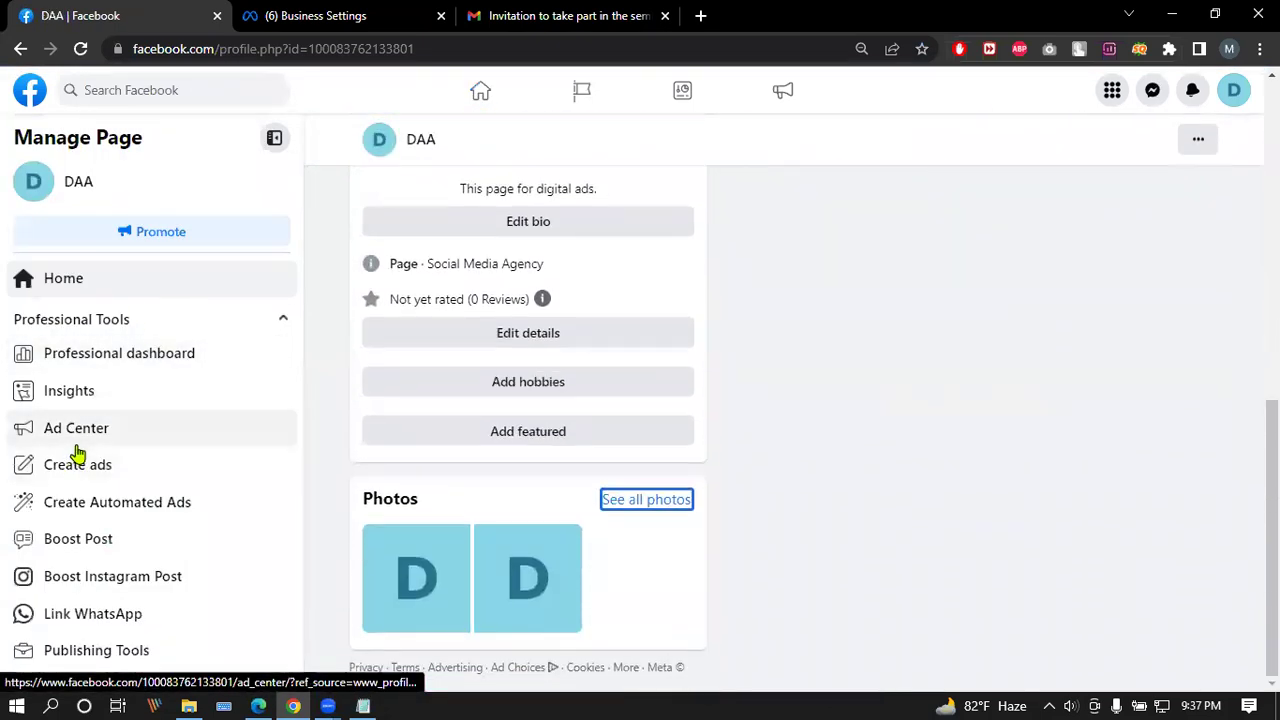
left_click(120, 657)
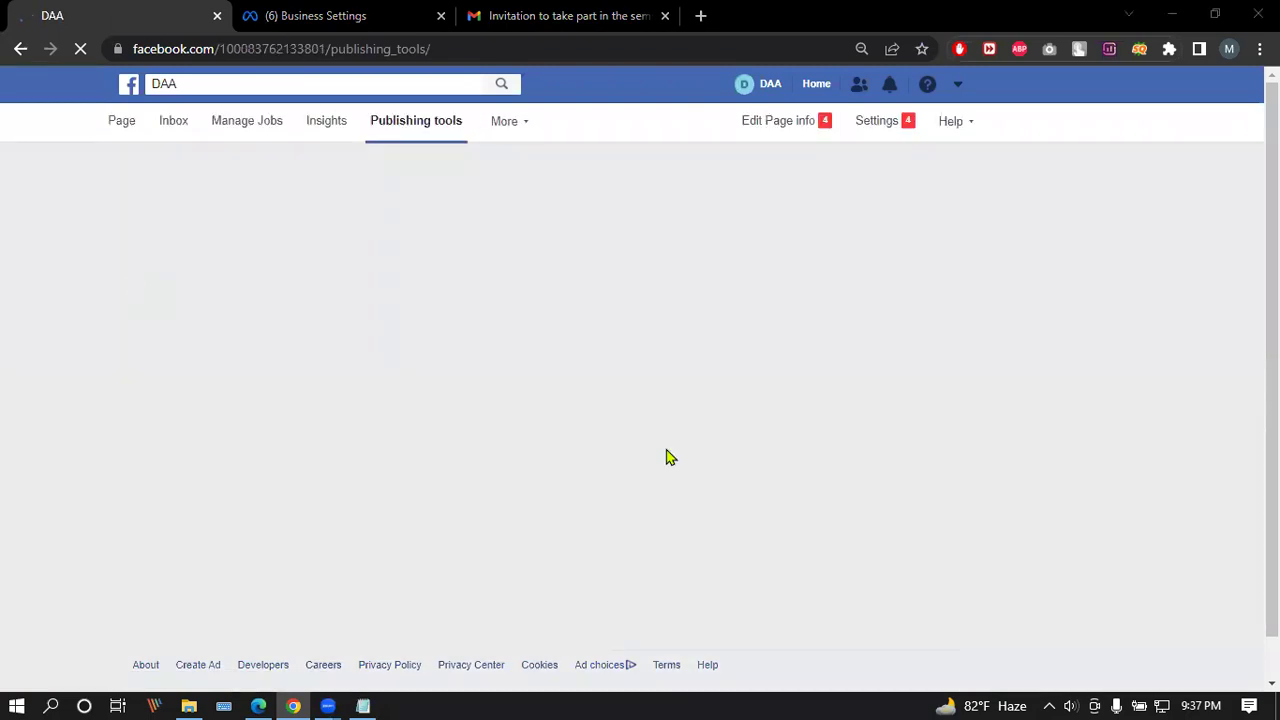
Step: Review the DAA Page's privacy settings: Page and tagging, public posts, blocking and reaction preferences
left_click(872, 121)
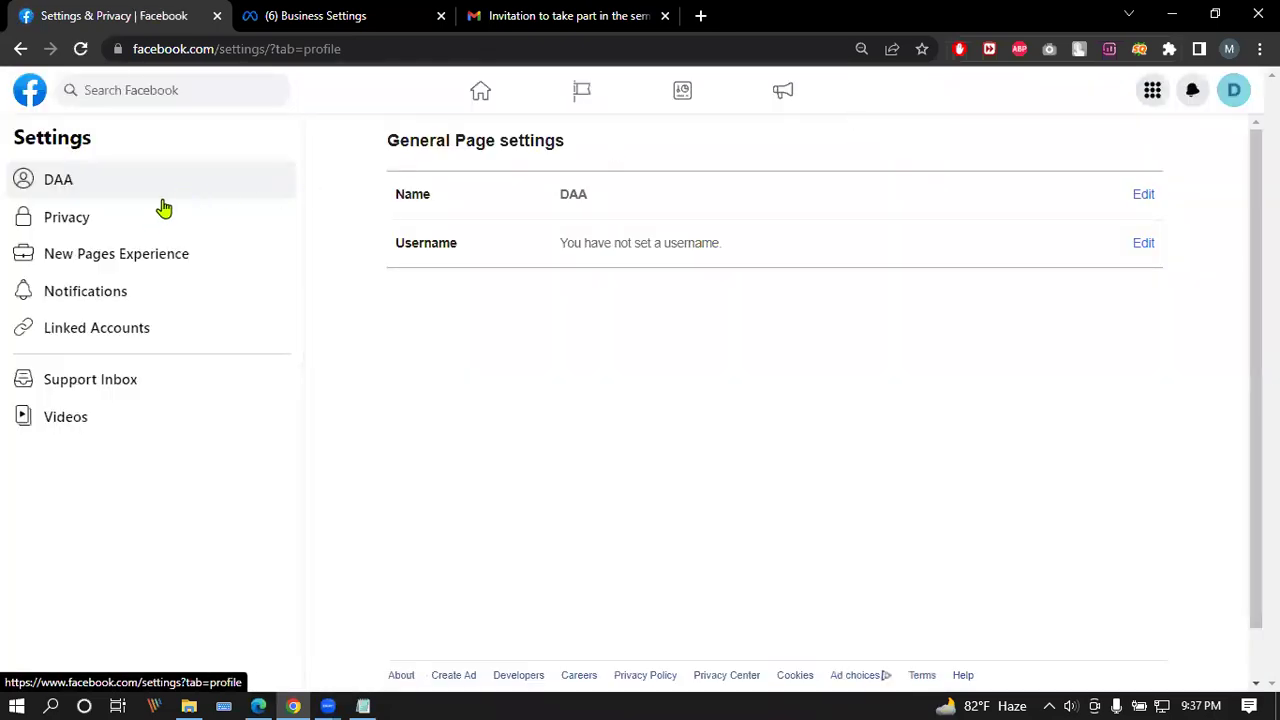
left_click(133, 228)
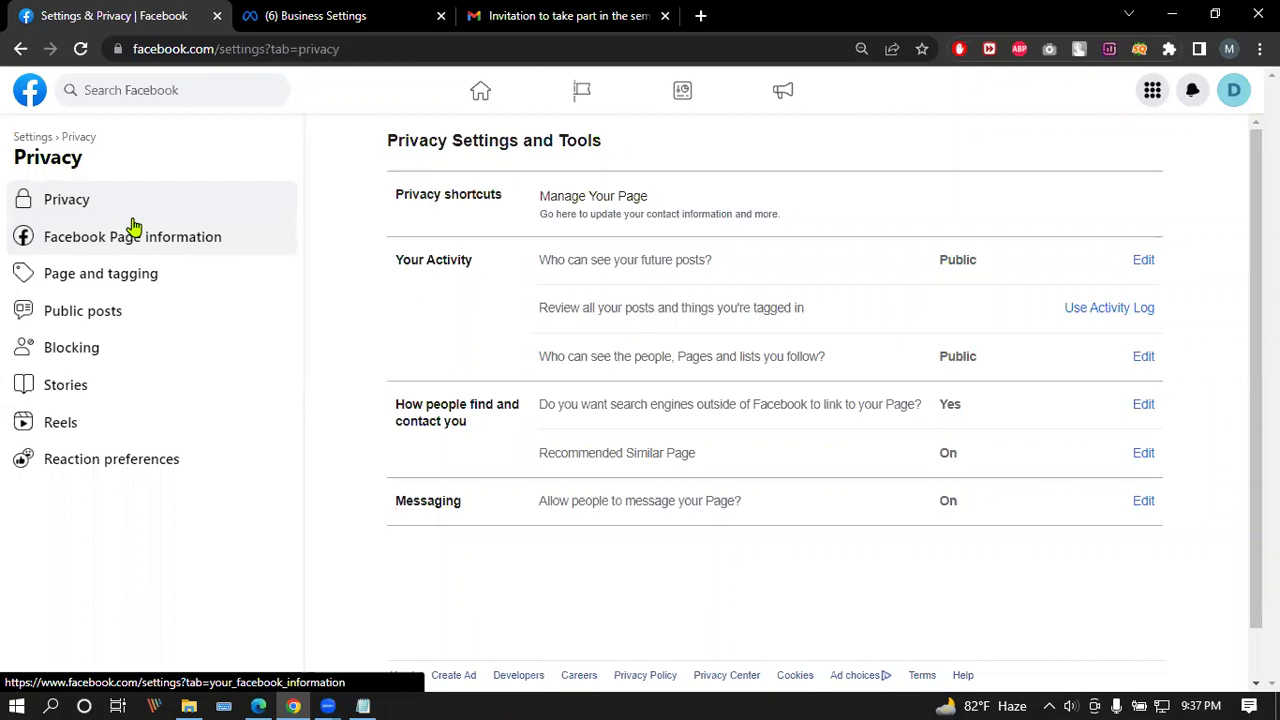
left_click(155, 279)
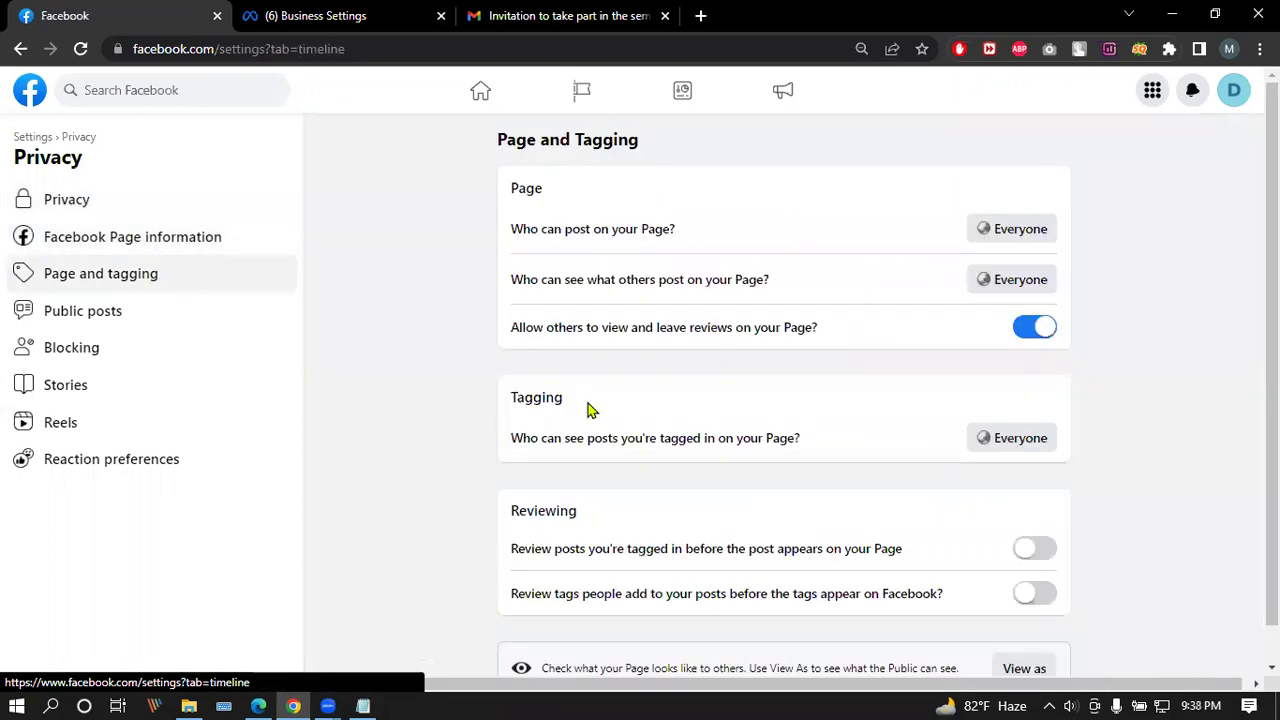
scroll(471, 369, "down", 1)
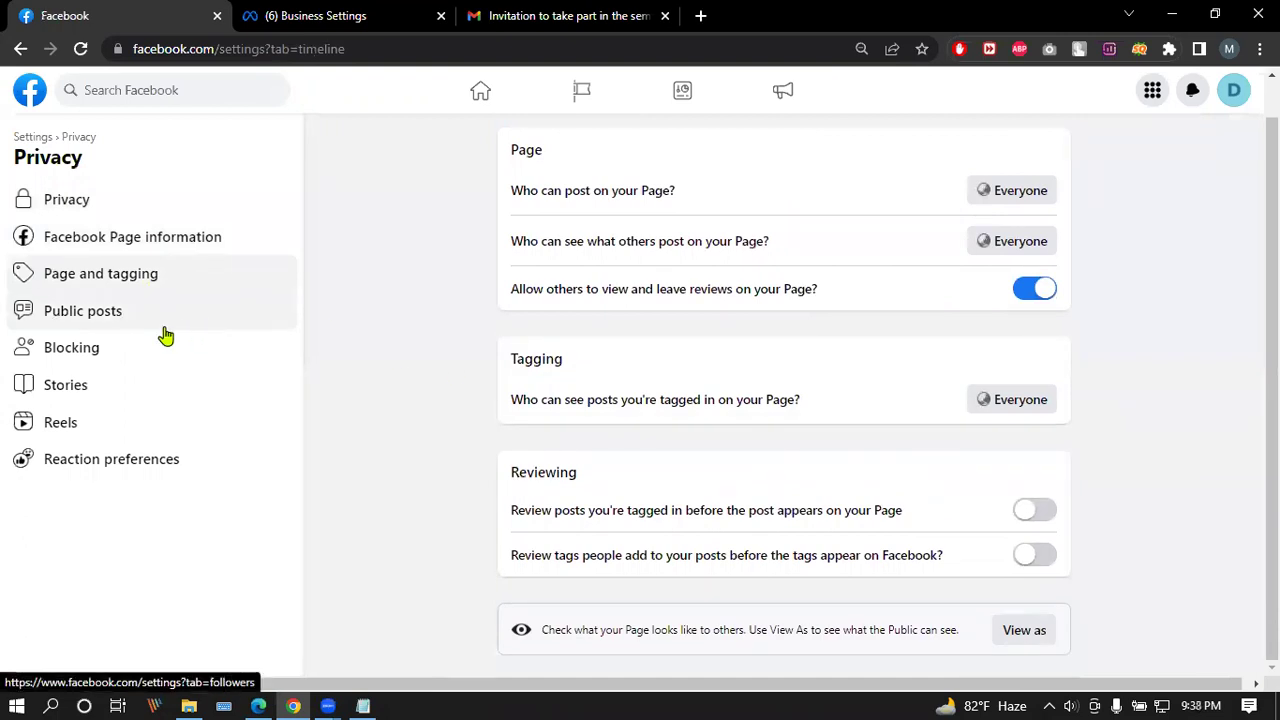
left_click(92, 318)
left_click(76, 348)
left_click(122, 463)
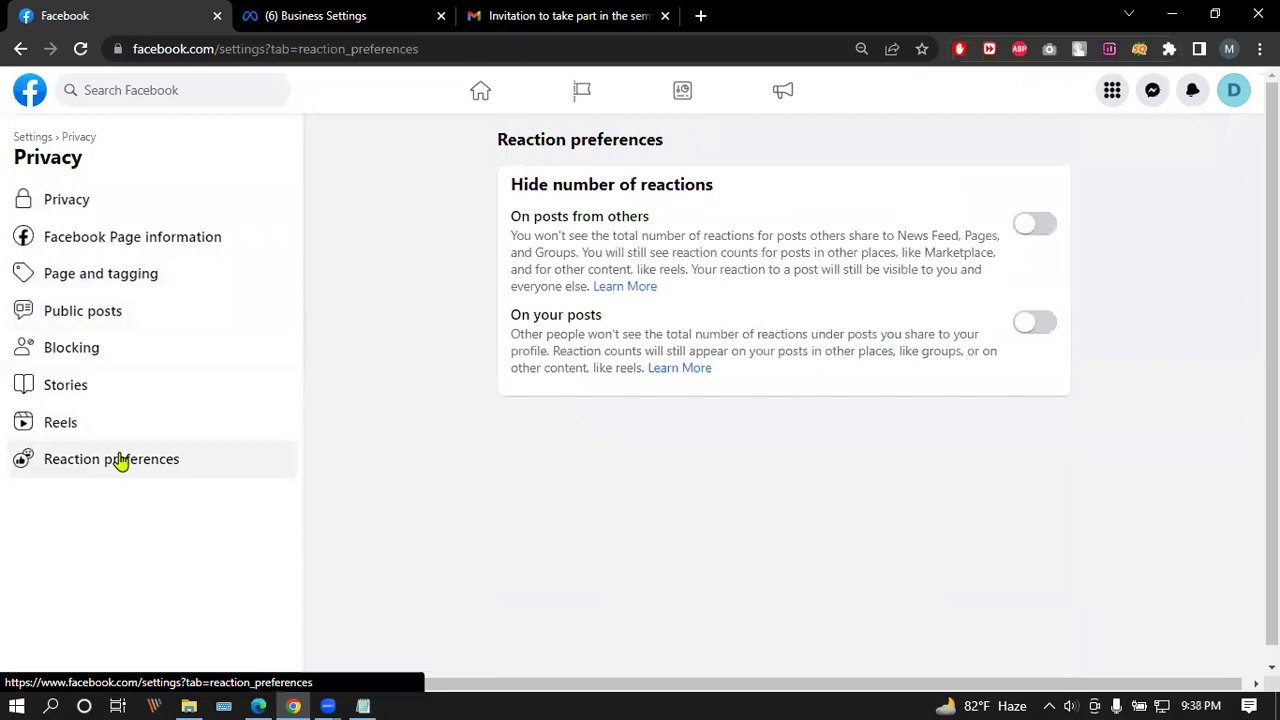
left_click(36, 141)
Step: Look through the Page's notification settings and return to General Page settings
left_click(124, 292)
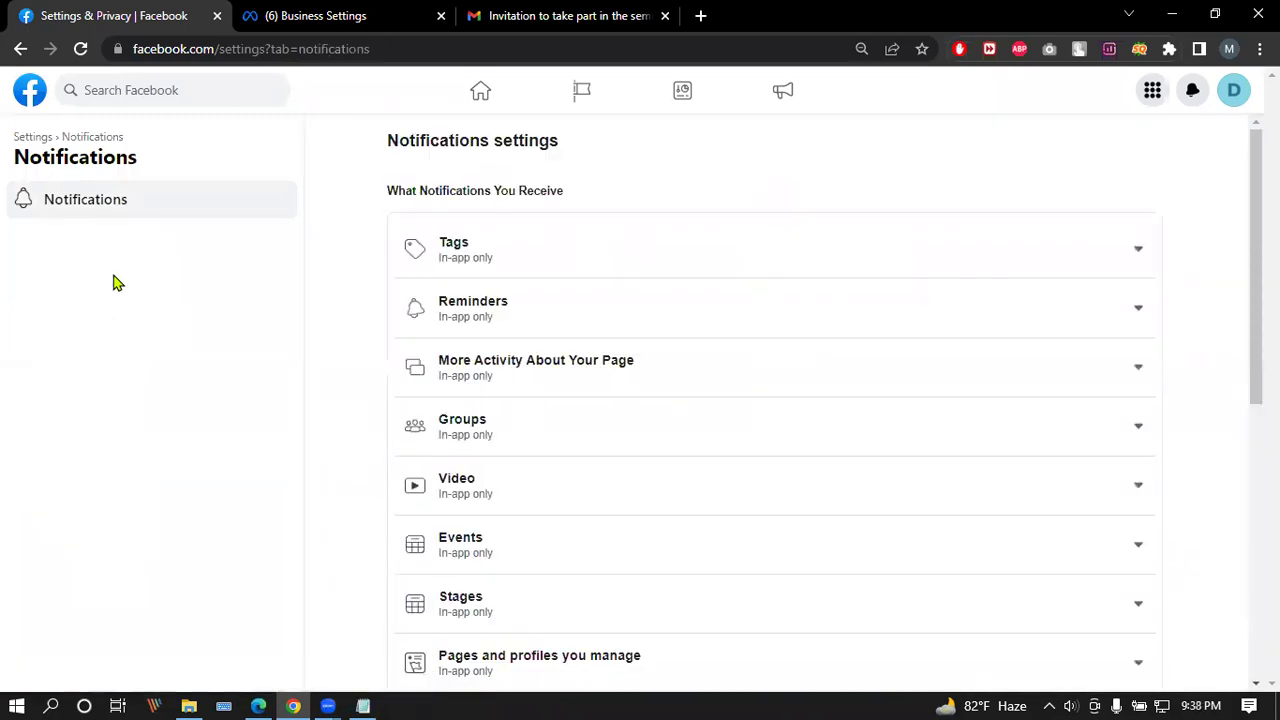
scroll(357, 317, "down", 5)
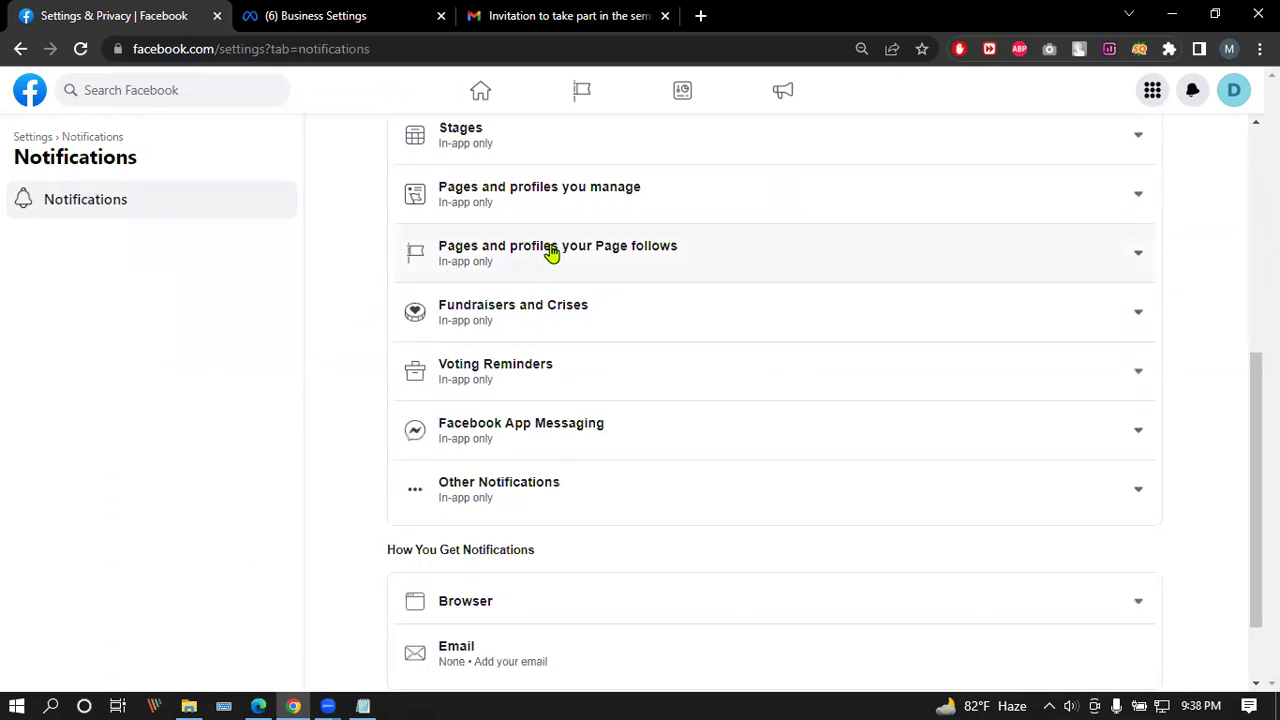
scroll(571, 245, "down", 1)
scroll(433, 287, "up", 10)
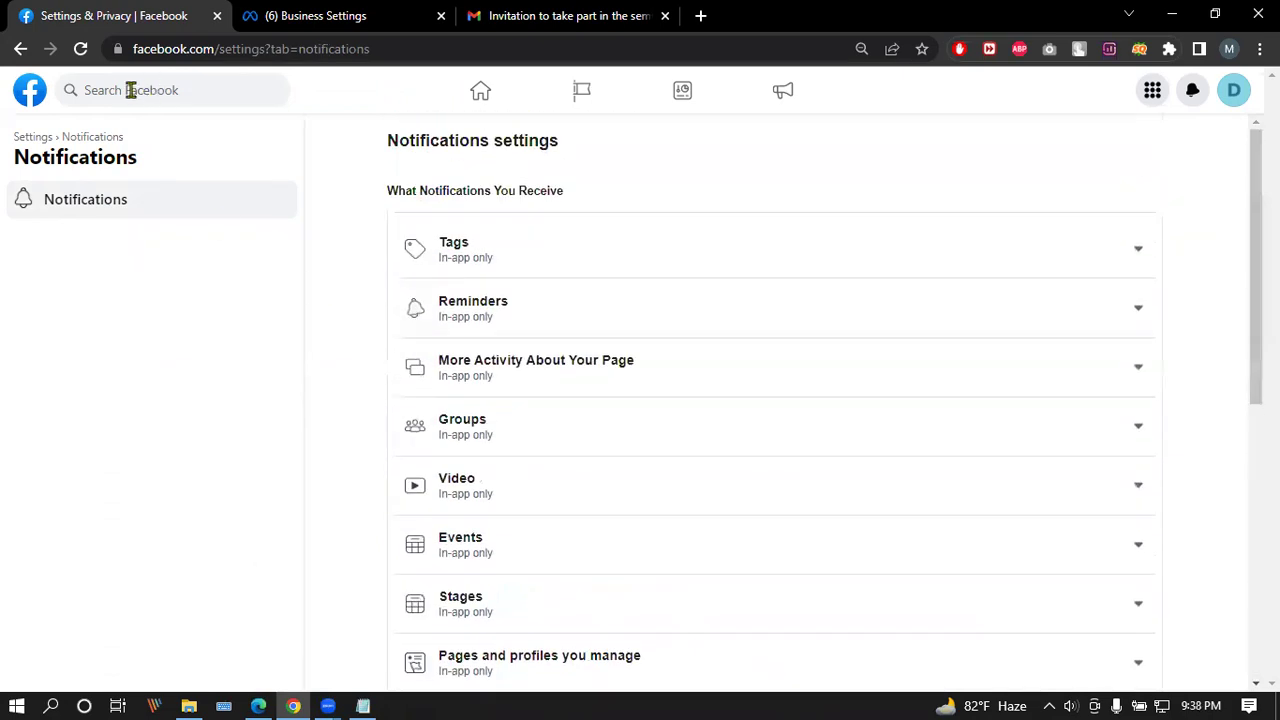
left_click(20, 50)
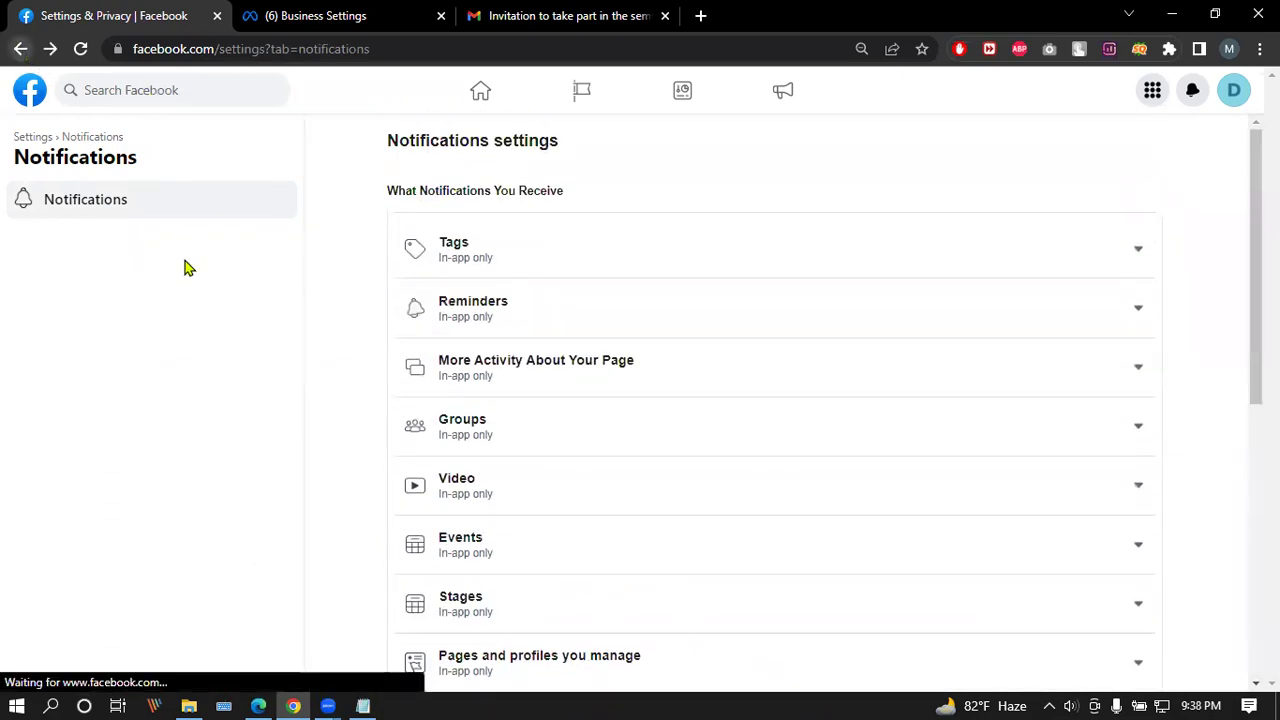
left_click(47, 140)
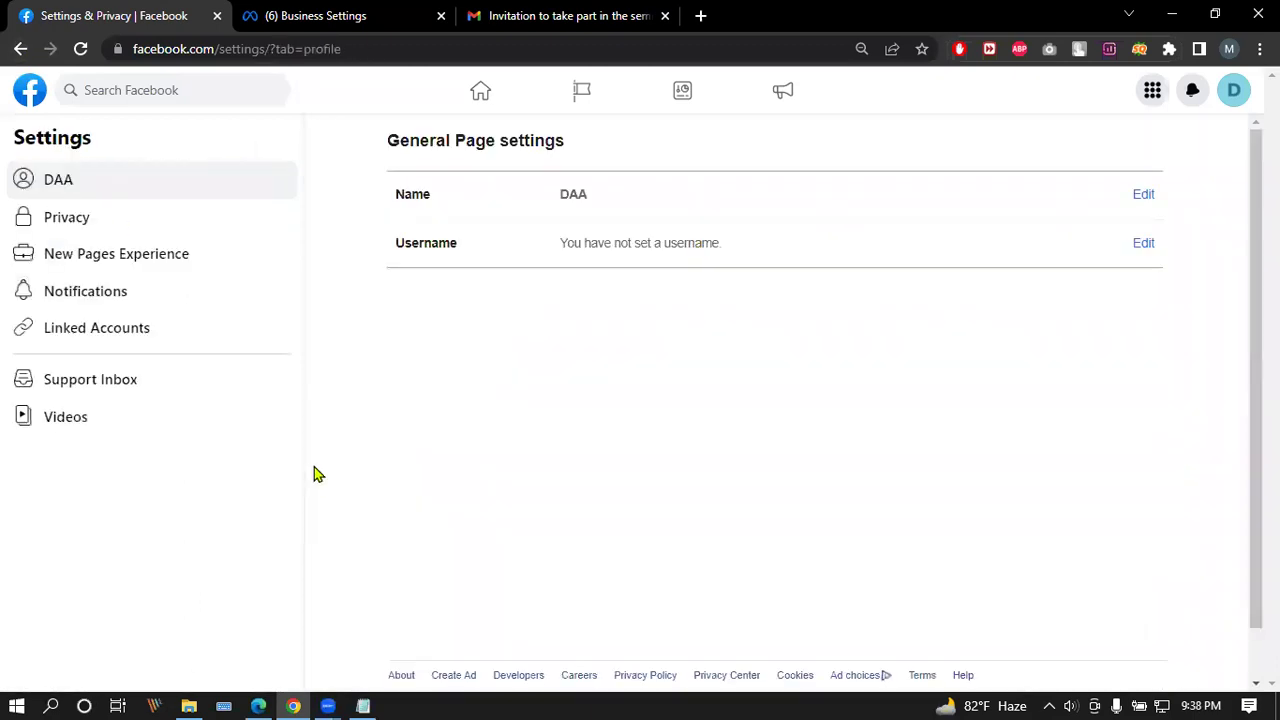
Step: Check the Page's Linked Accounts settings, then go back to the Business Settings Pages view
left_click(180, 339)
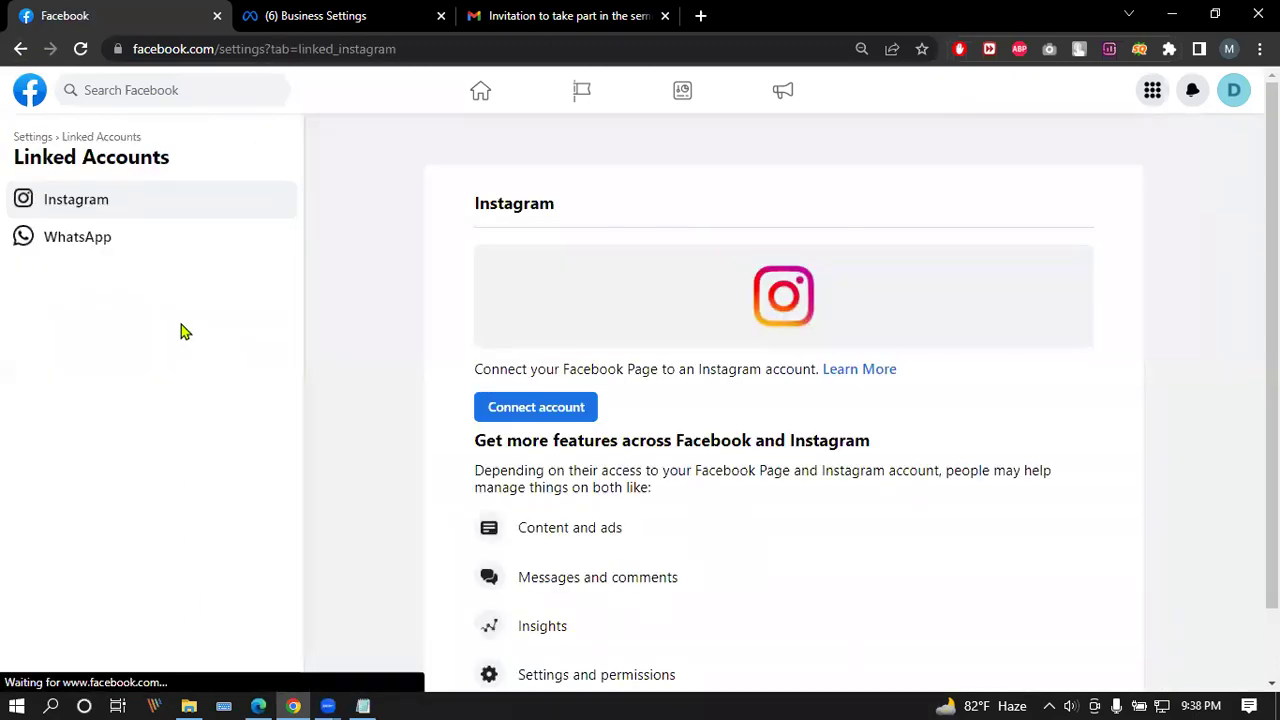
scroll(403, 315, "down", 1)
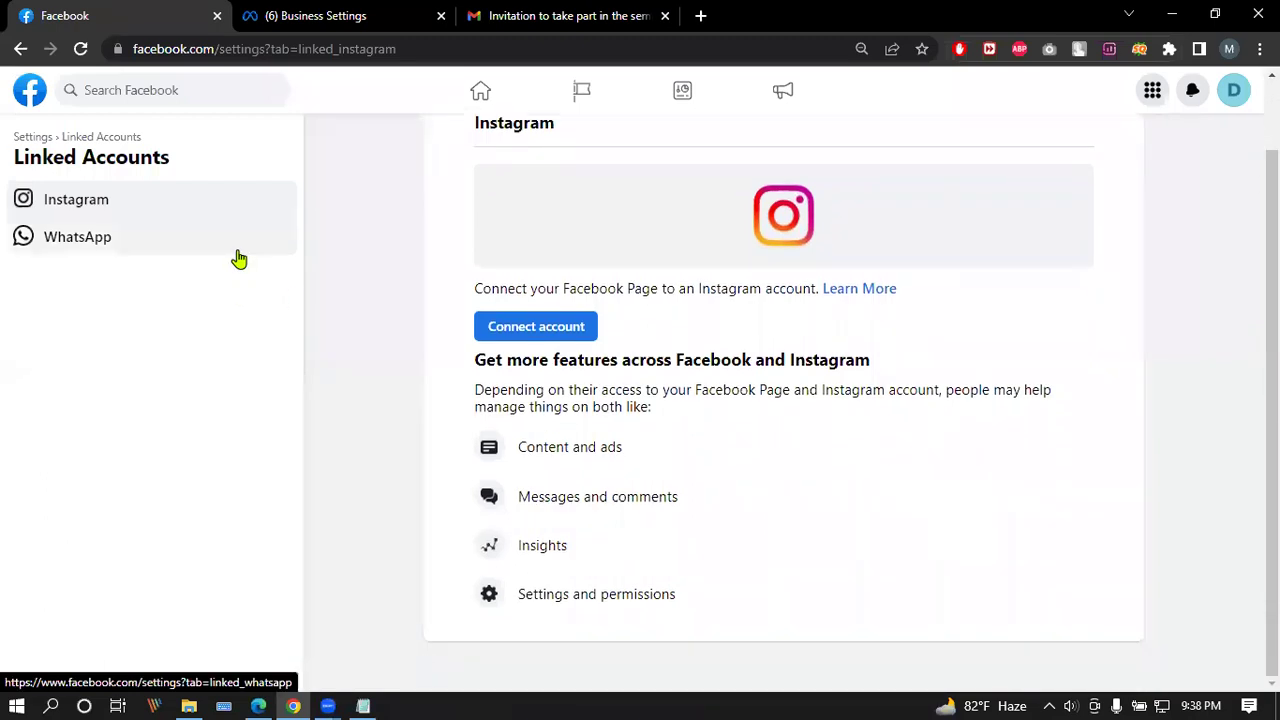
left_click(20, 48)
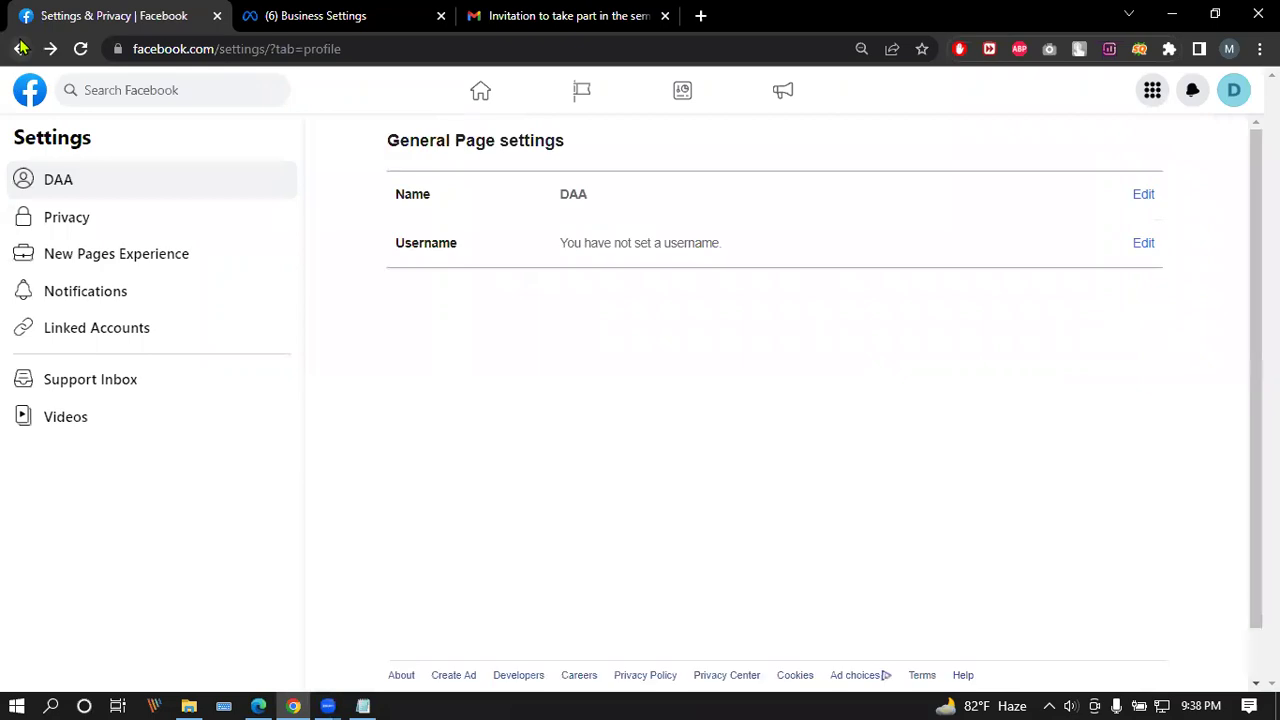
left_click(20, 48)
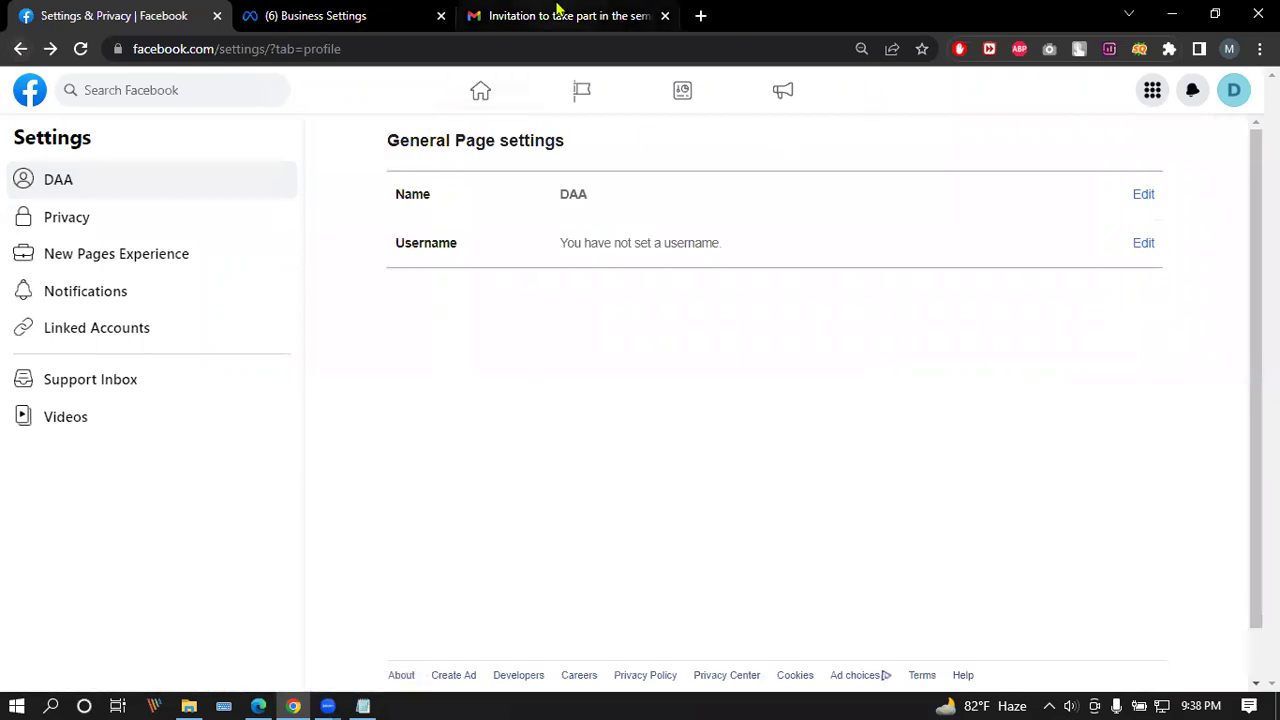
left_click(360, 16)
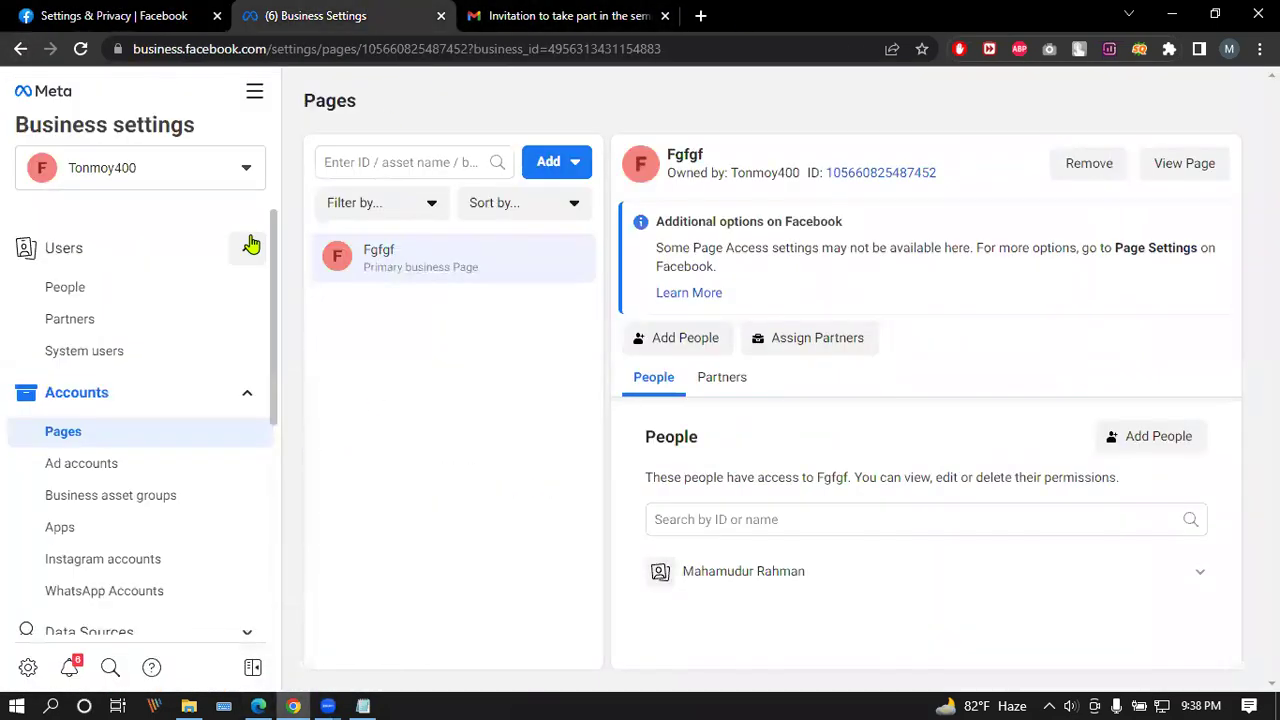
Step: In Edge, bring up the 'Approve a Partner or Ownership' help article and scroll through its approval steps
left_click(258, 705)
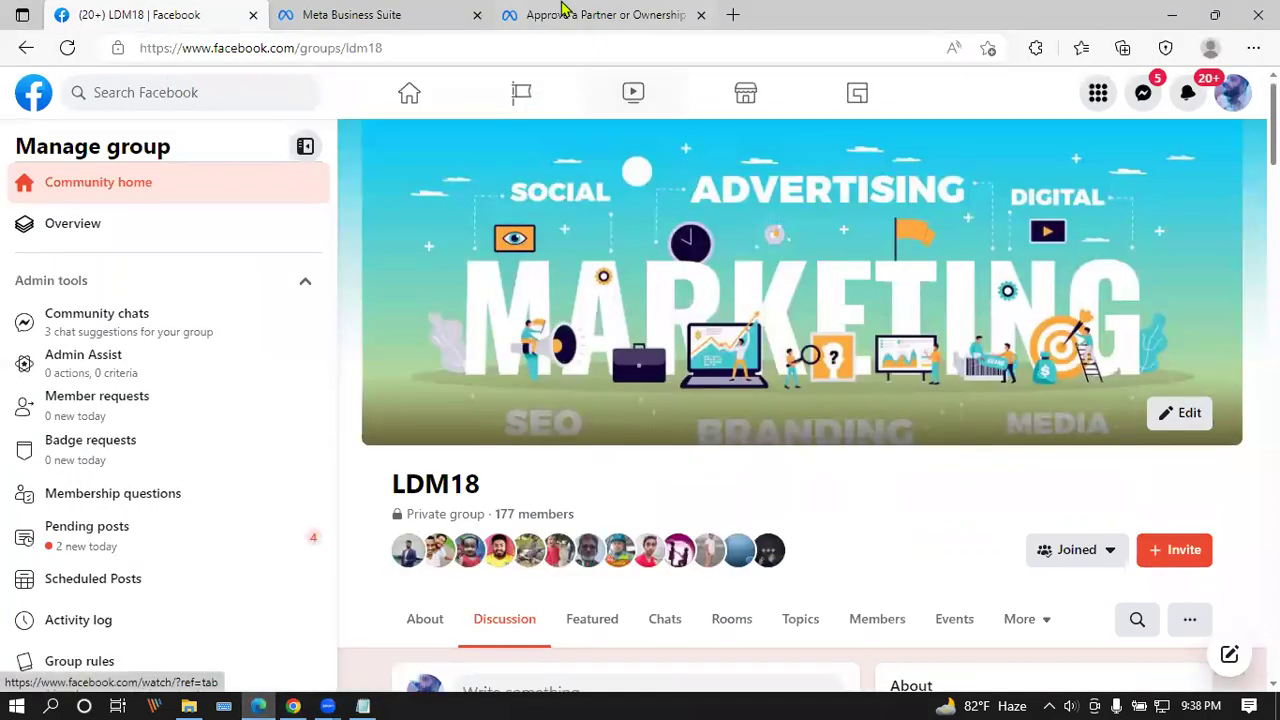
left_click(595, 15)
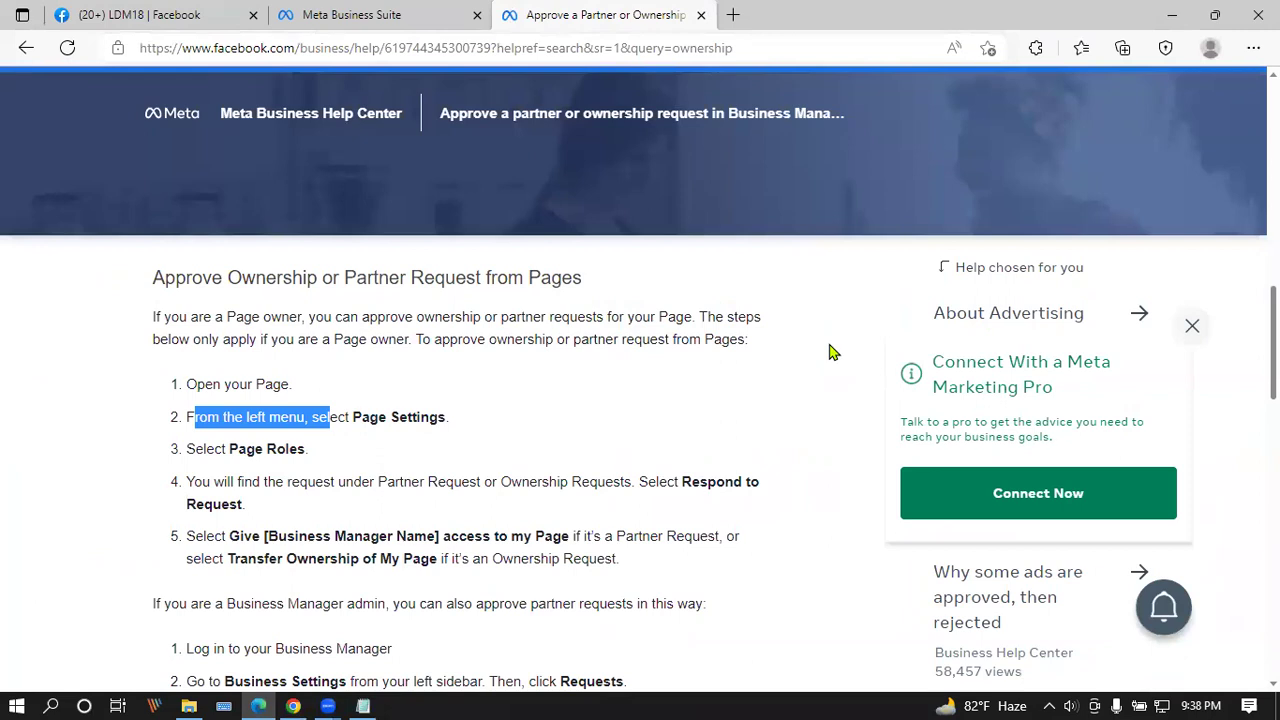
scroll(830, 350, "down", 1)
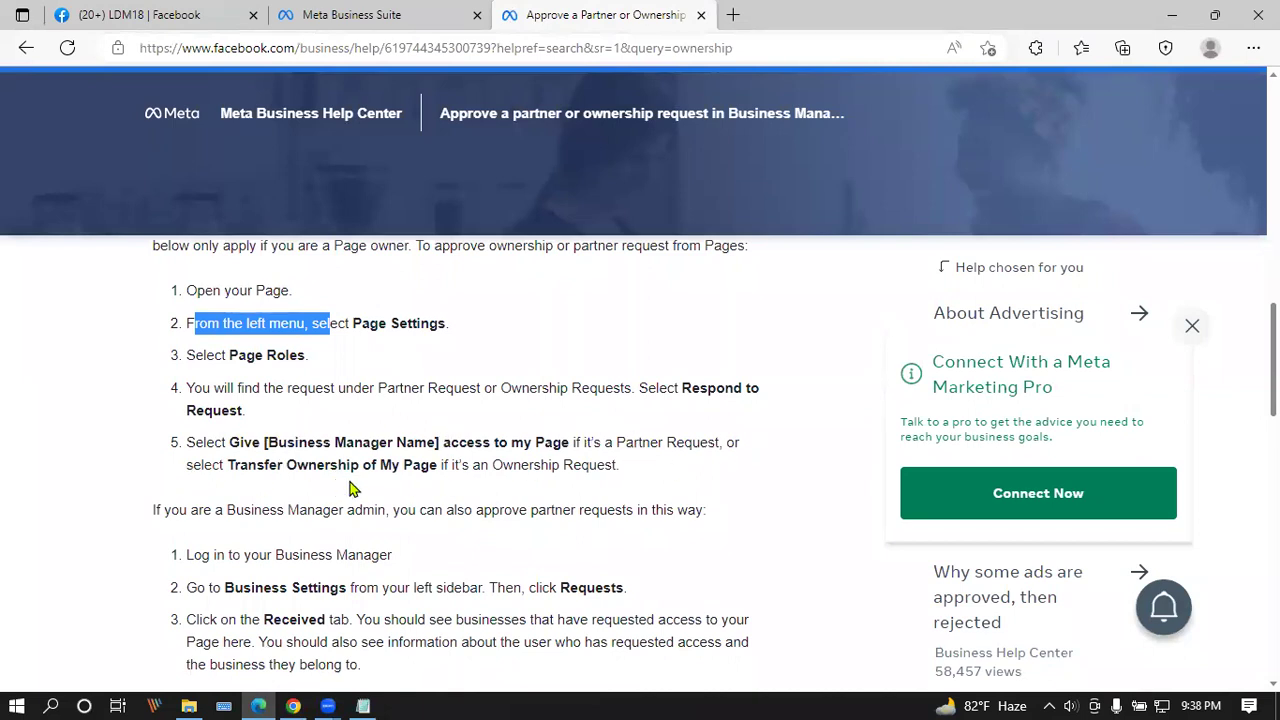
scroll(407, 430, "down", 1)
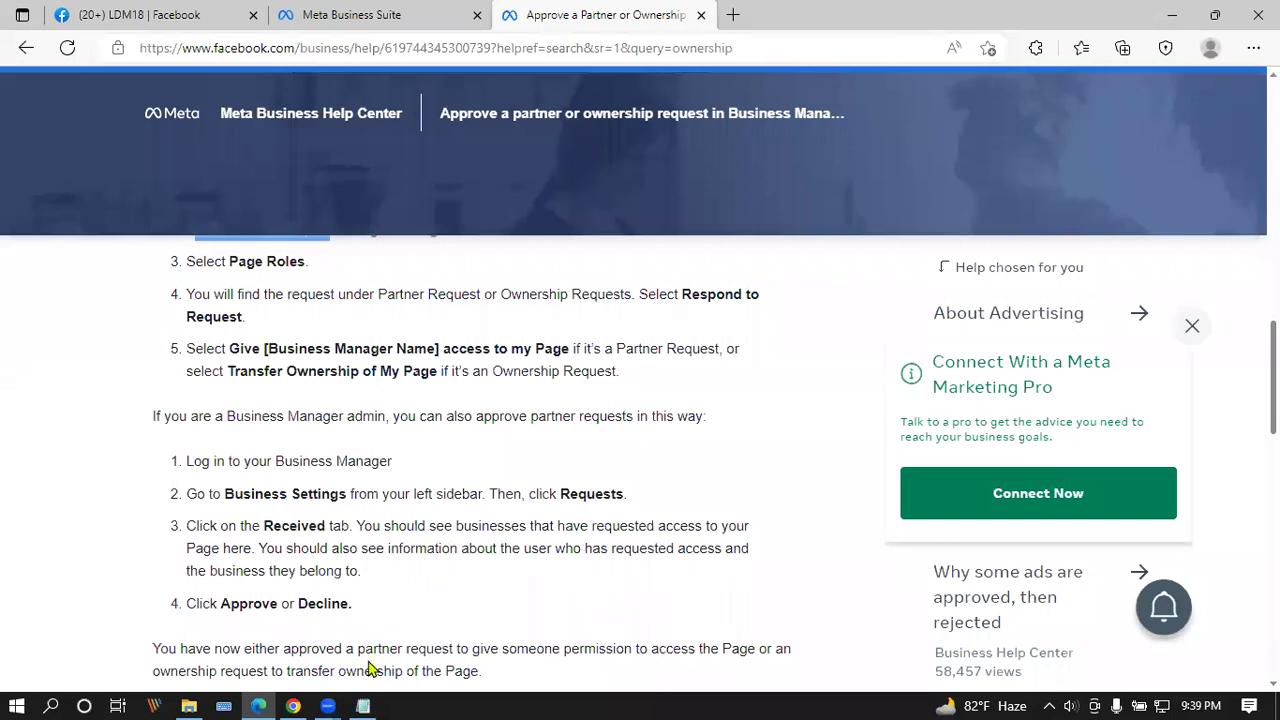
Step: Open Business settings in a separate tab and check its Requests list for pending items
left_click(375, 14)
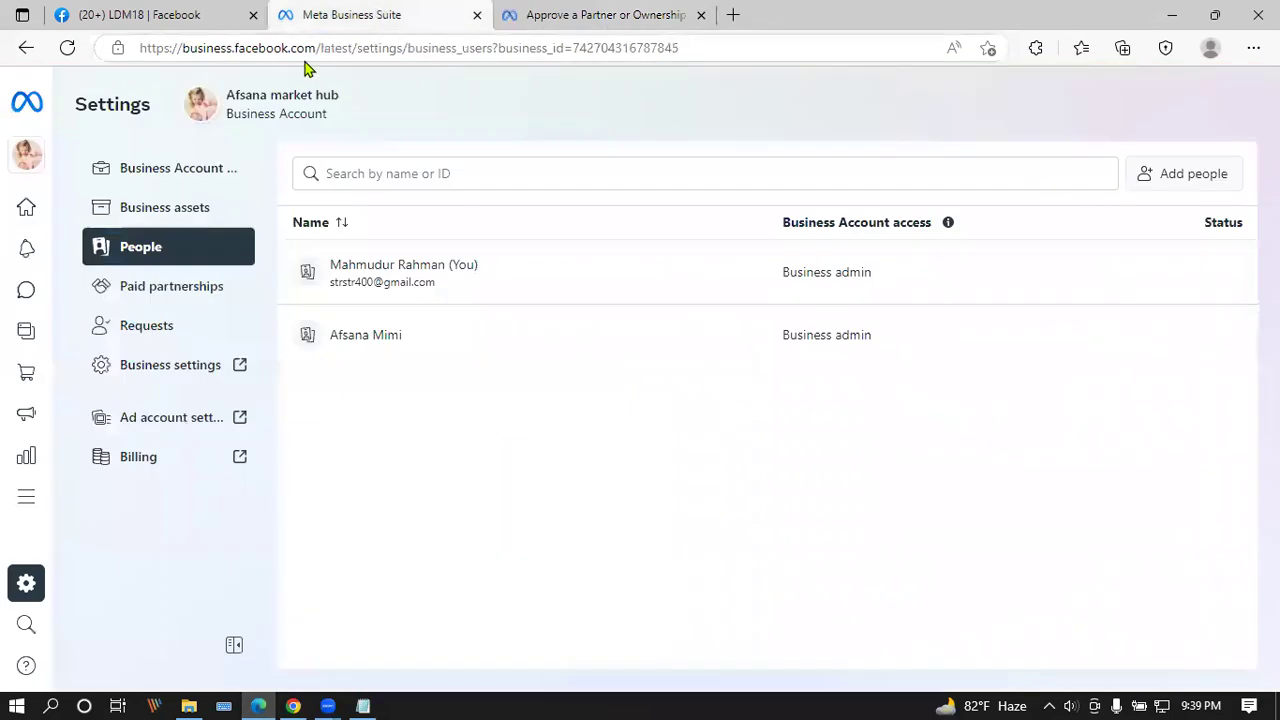
left_click(180, 366)
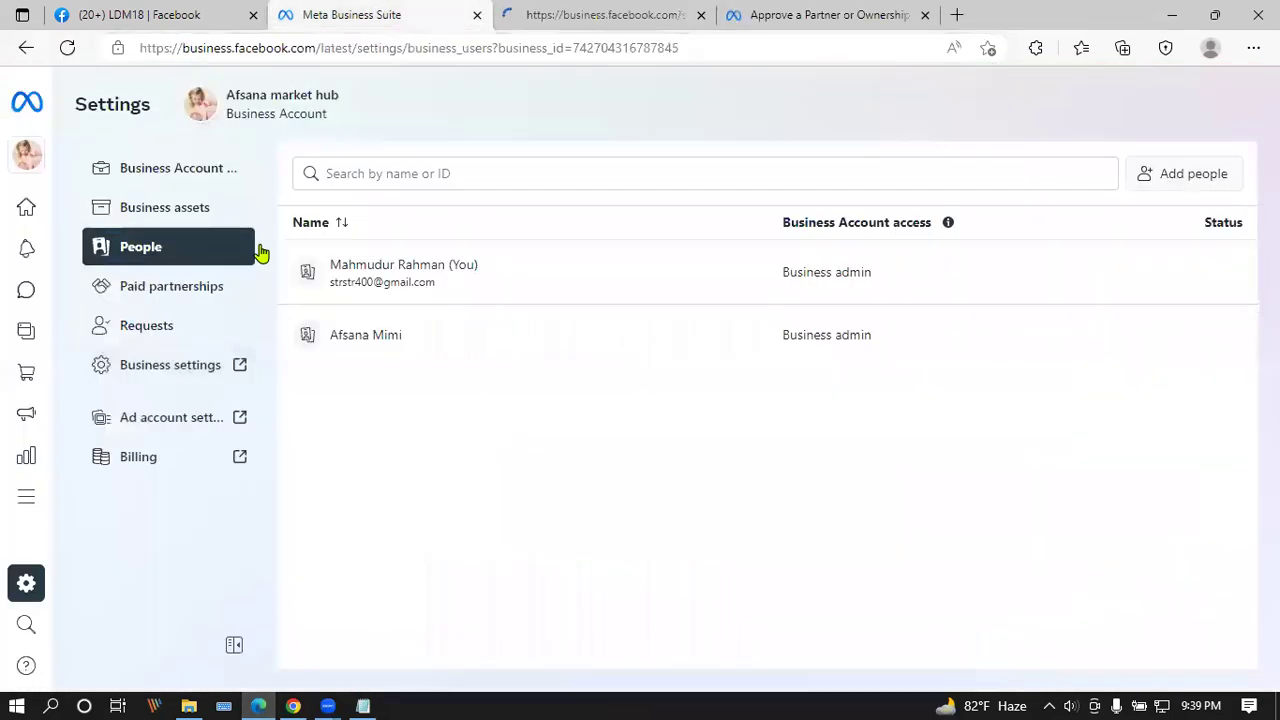
left_click(145, 325)
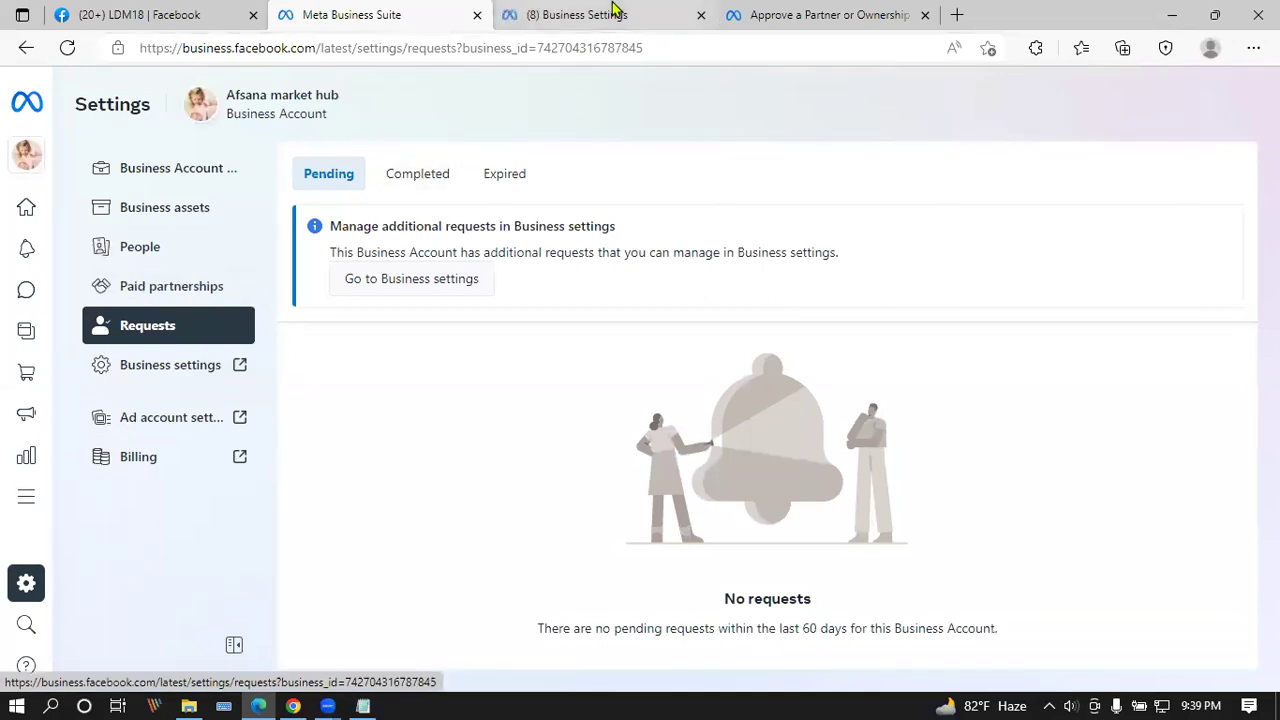
Step: Glance at the People list and other open tabs, then return to the LDM18 group page
left_click(651, 13)
left_click(905, 14)
left_click(330, 10)
left_click(168, 12)
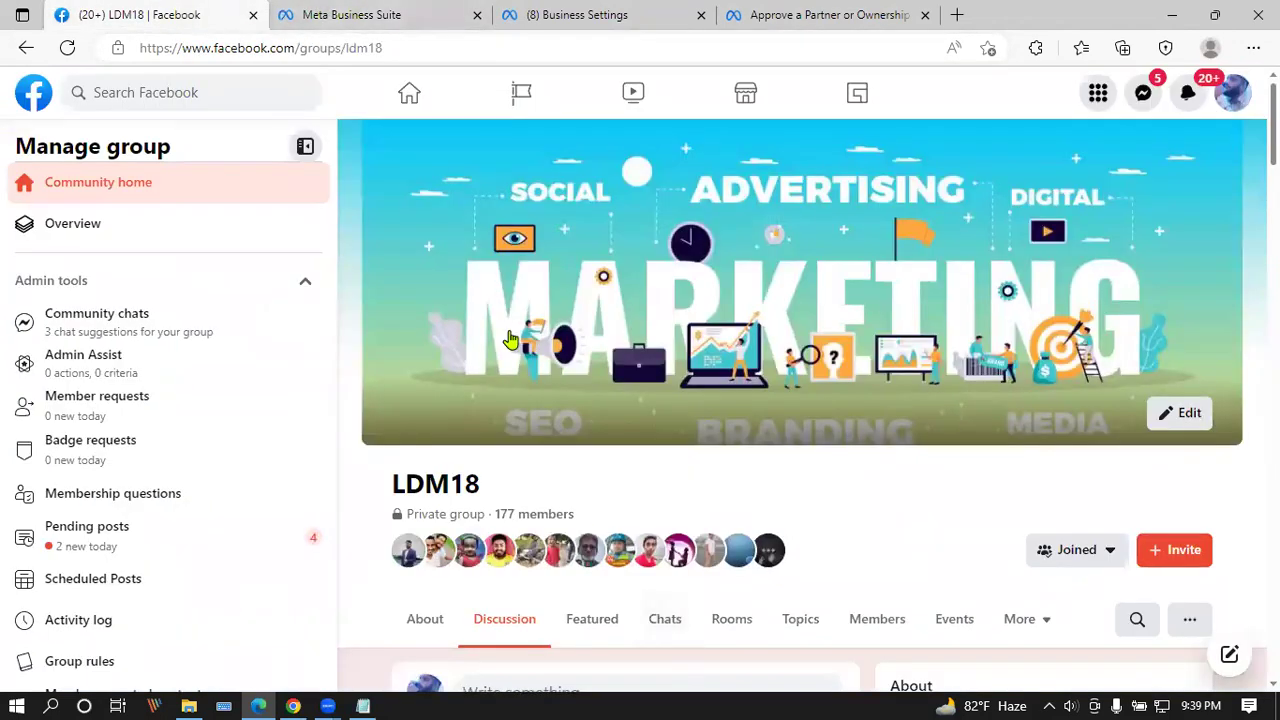
Step: Open the Batch 18 LDM Page from the list of Pages you manage
left_click(1098, 92)
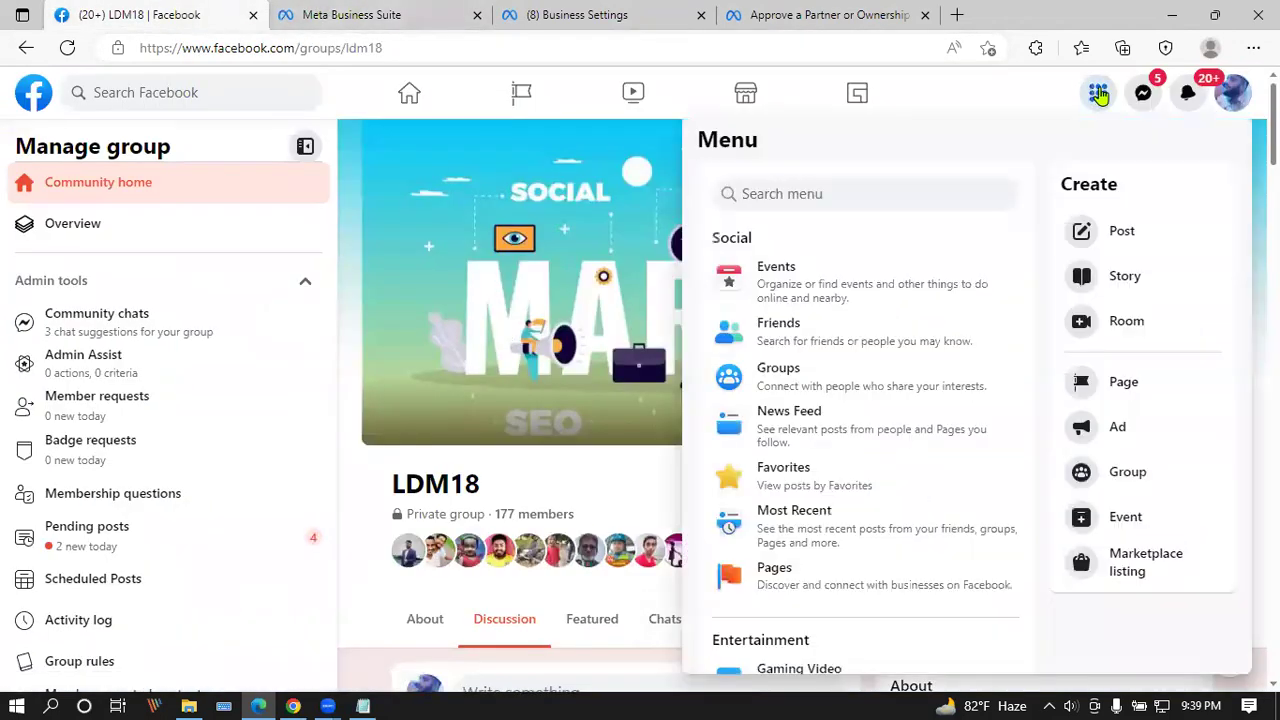
left_click(806, 578)
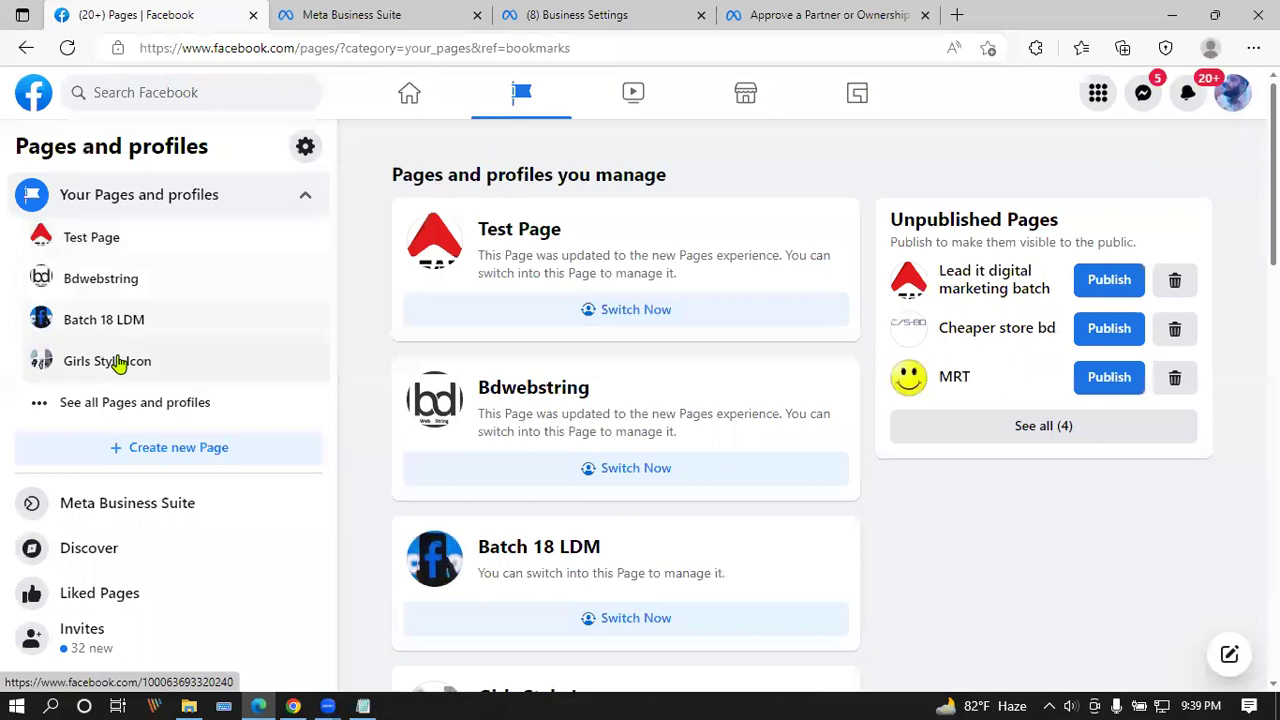
left_click(123, 324)
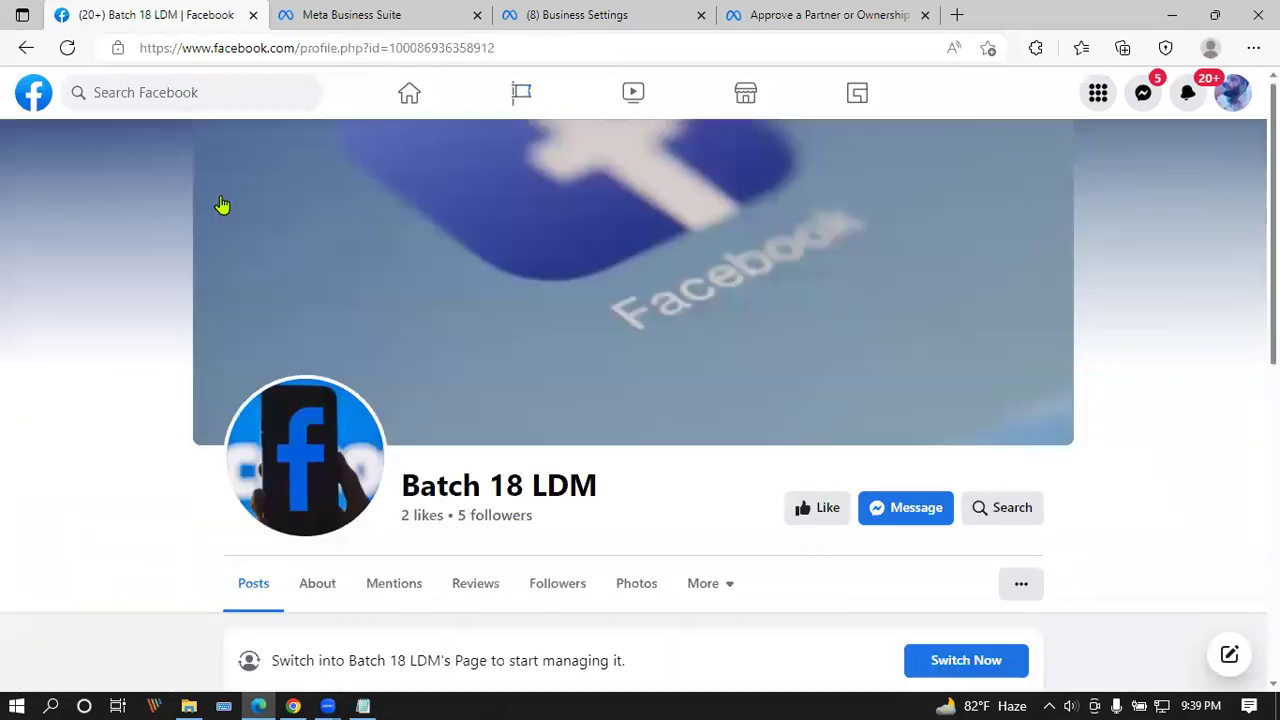
Step: Copy the Batch 18 LDM Page address and start adding a Page in Business Settings
left_click(524, 49)
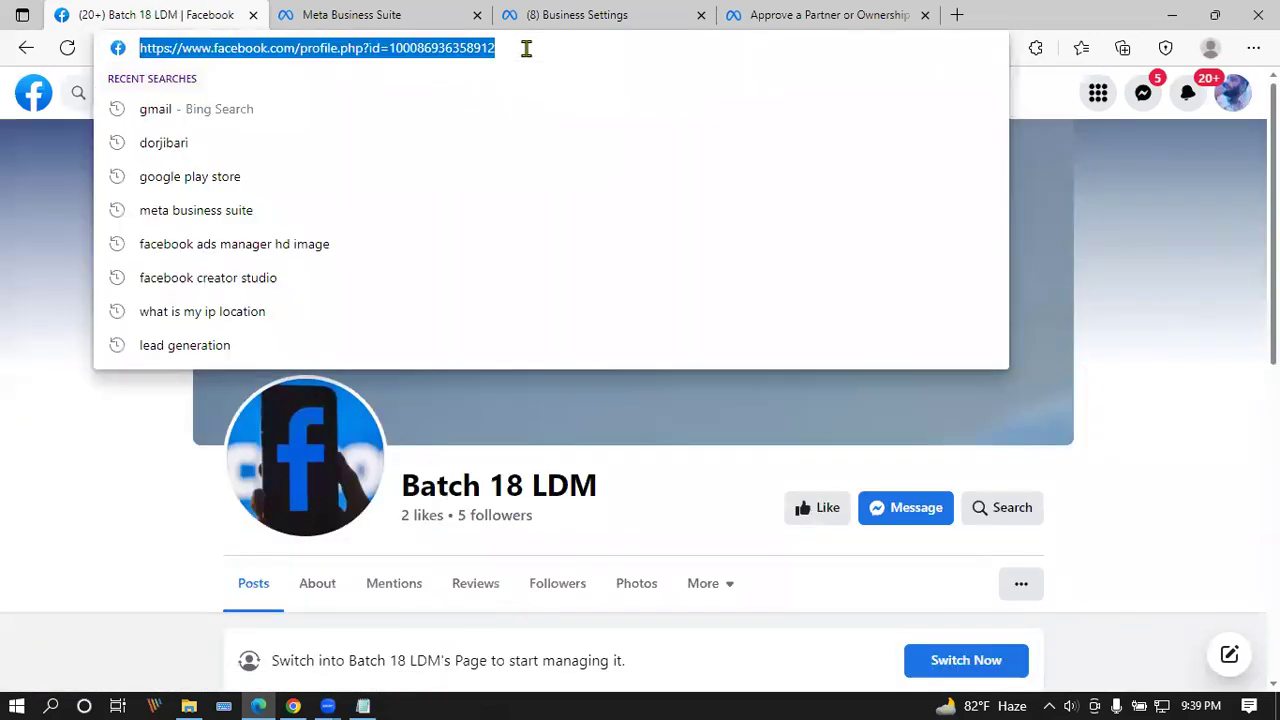
key("alt+Tab")
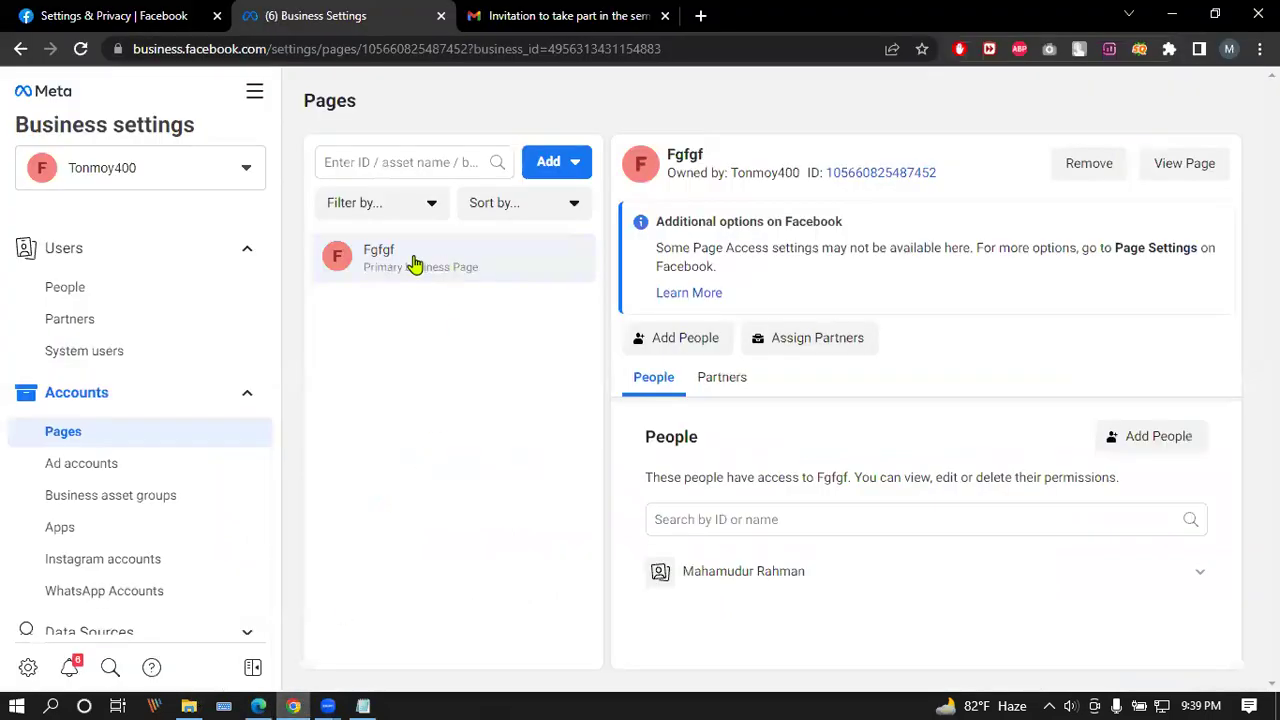
left_click(570, 160)
Step: Choose to request access to a Page, paste the copied address and pick Batch 18 LDM
left_click(615, 310)
left_click(691, 323)
key("ctrl+v")
left_click(657, 373)
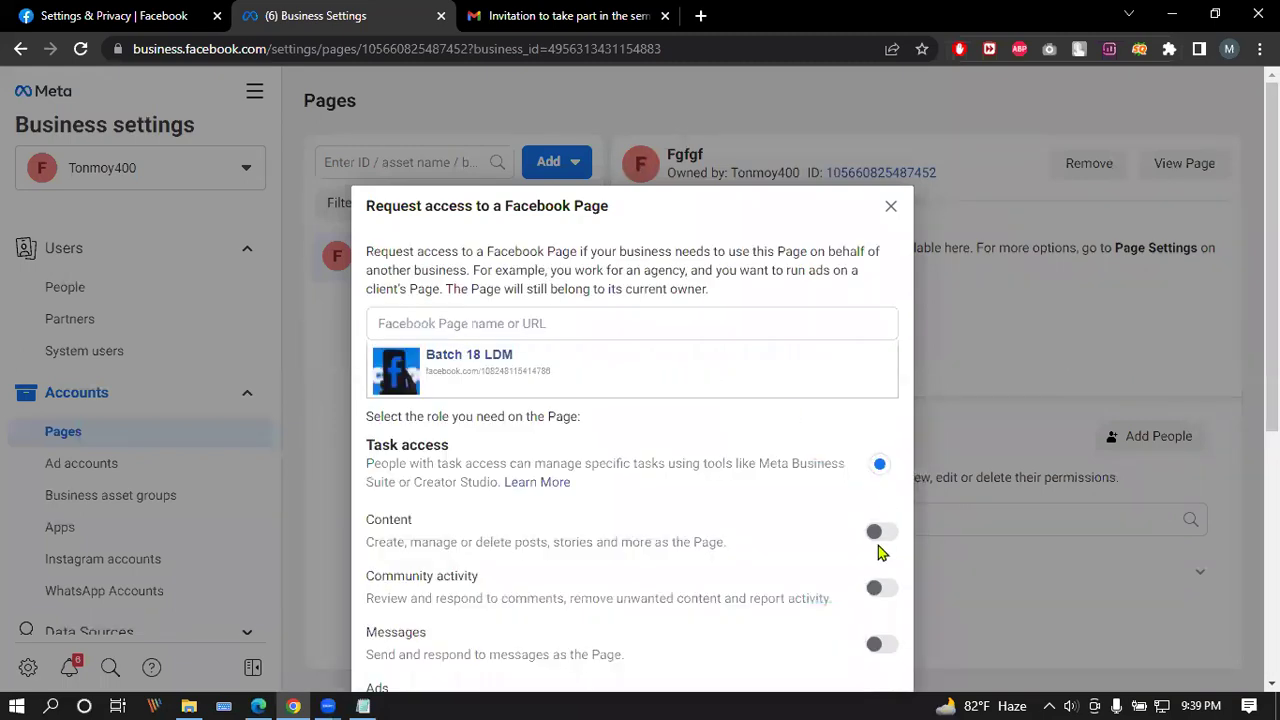
Step: Request Content, Ads and Insights permissions, send the request and close the confirmation
left_click(874, 437)
scroll(850, 300, "down", 4)
left_click(874, 262)
left_click(888, 318)
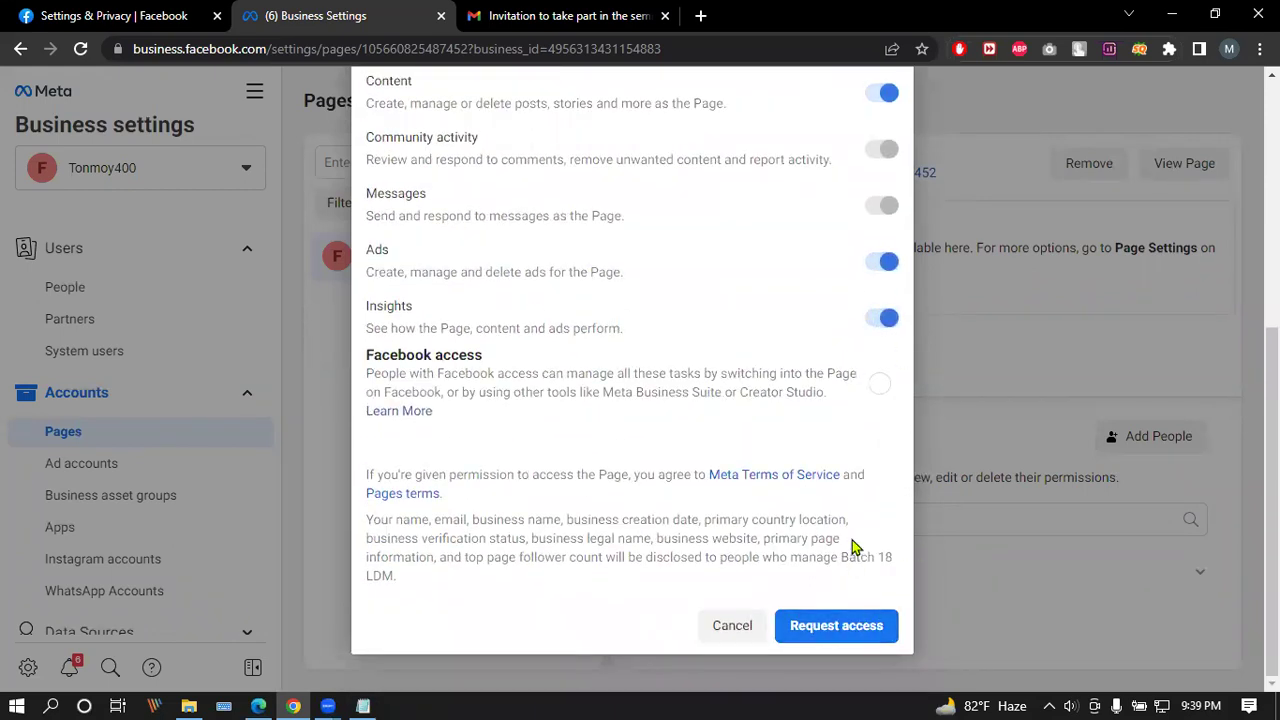
left_click(836, 625)
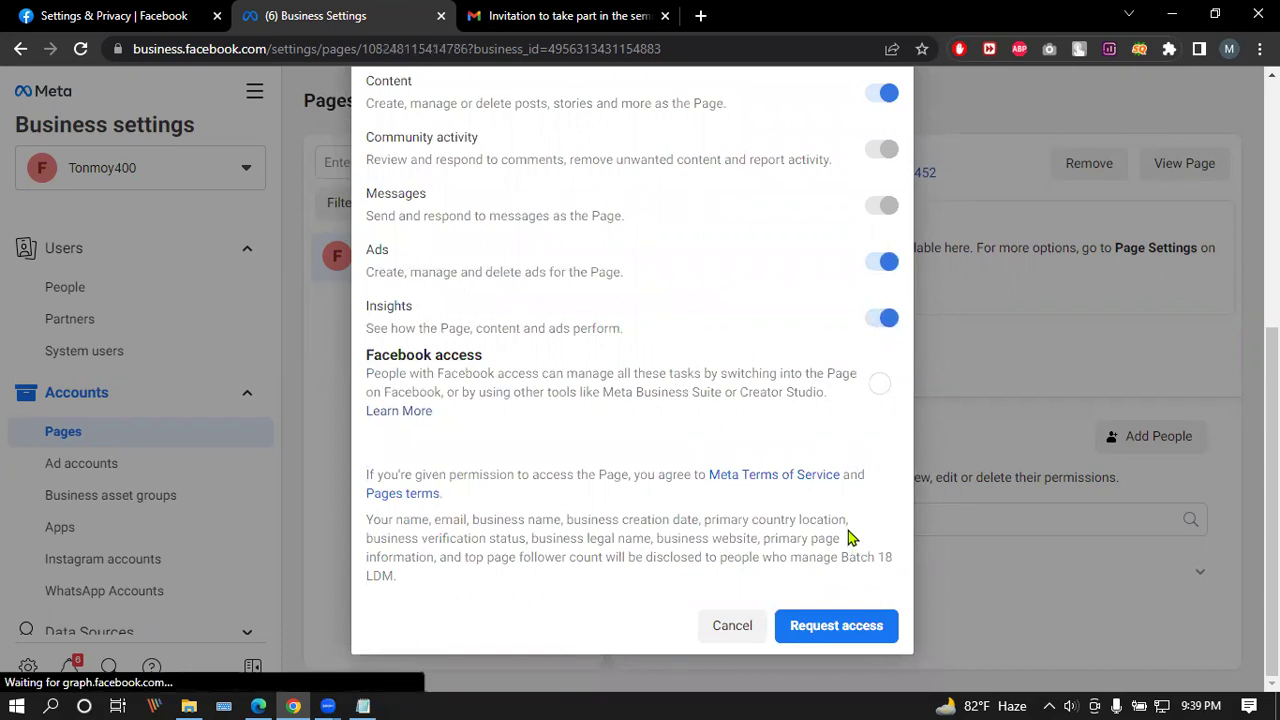
left_click(632, 408)
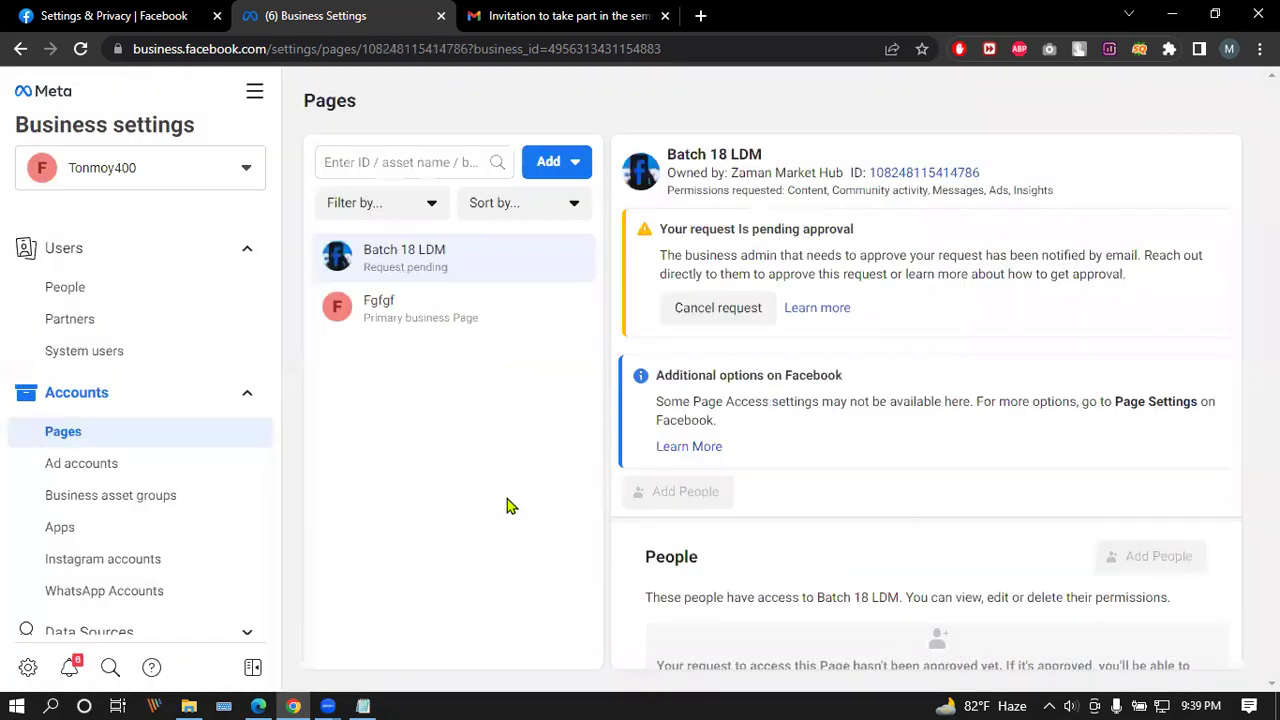
left_click(258, 706)
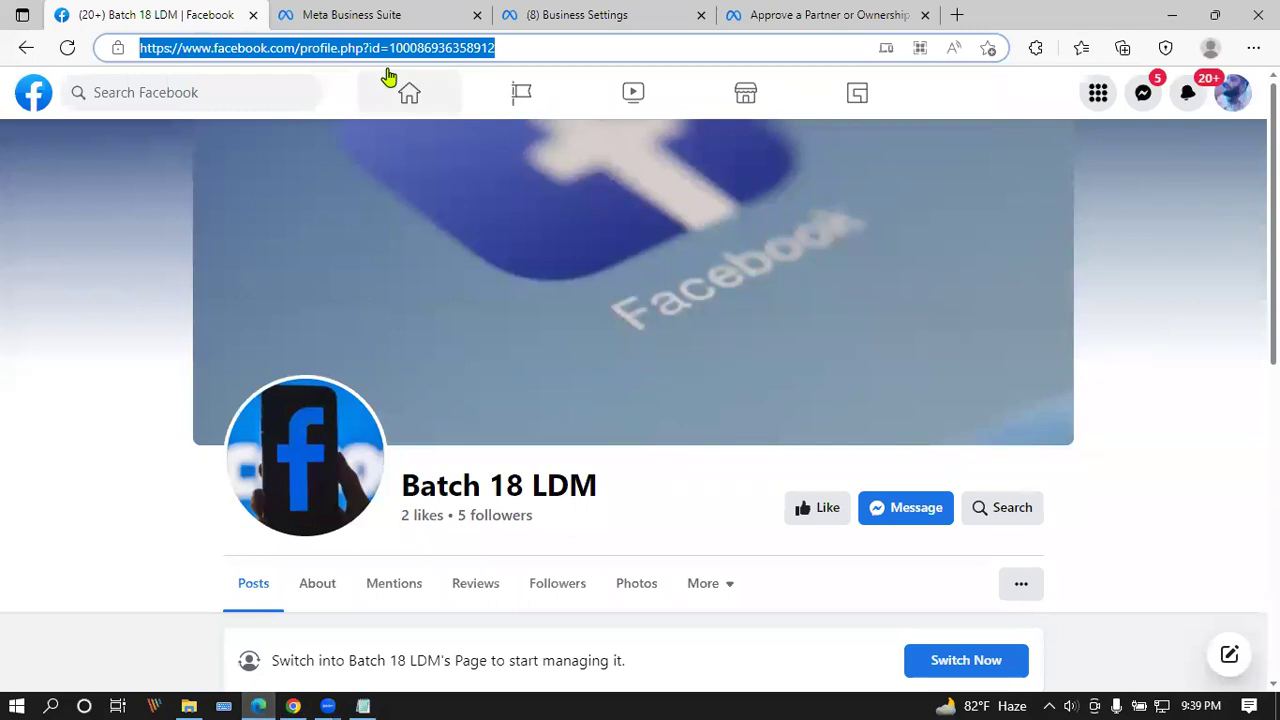
Step: Reload Business Suite and check another business account's pending, completed and expired requests
left_click(385, 15)
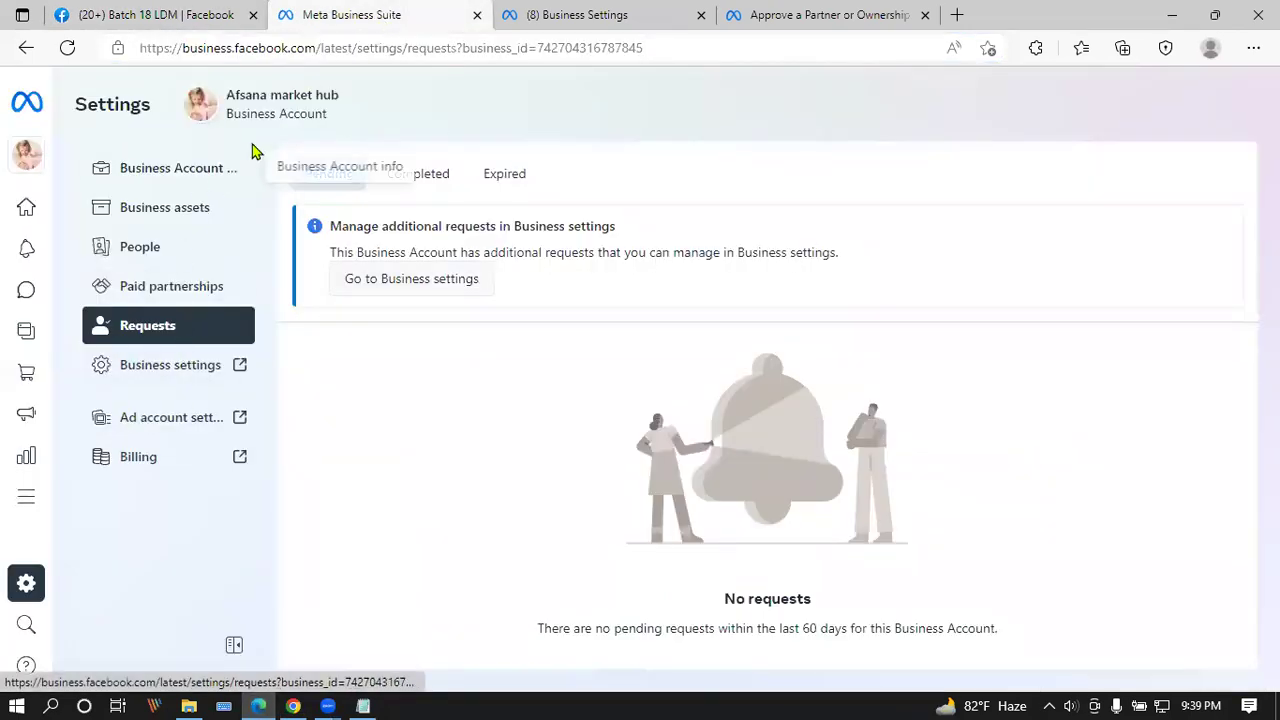
left_click(67, 50)
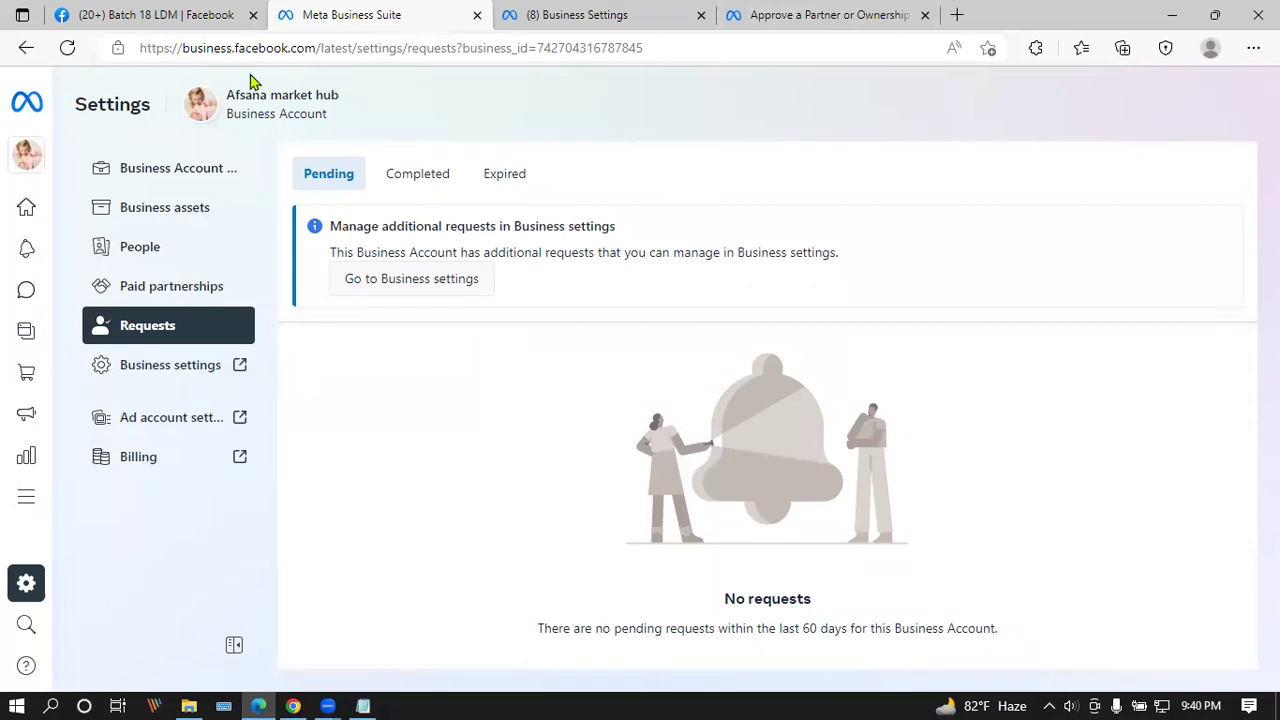
left_click(33, 165)
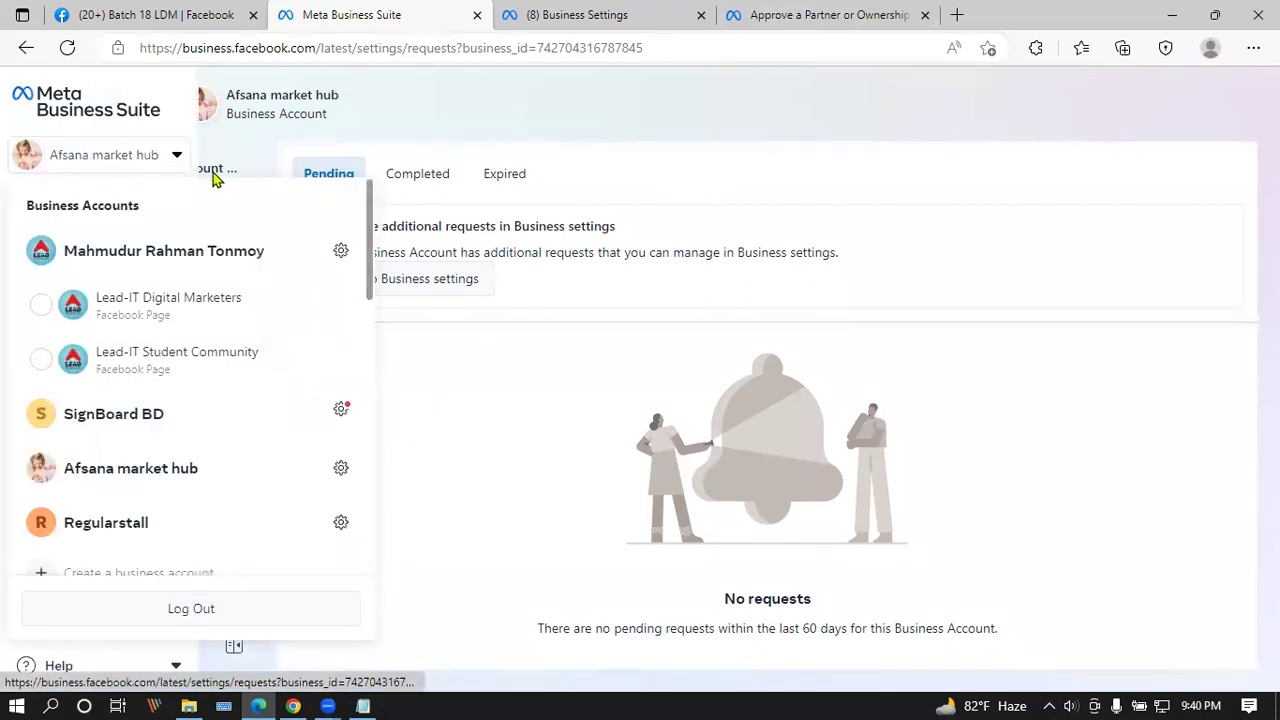
left_click(341, 257)
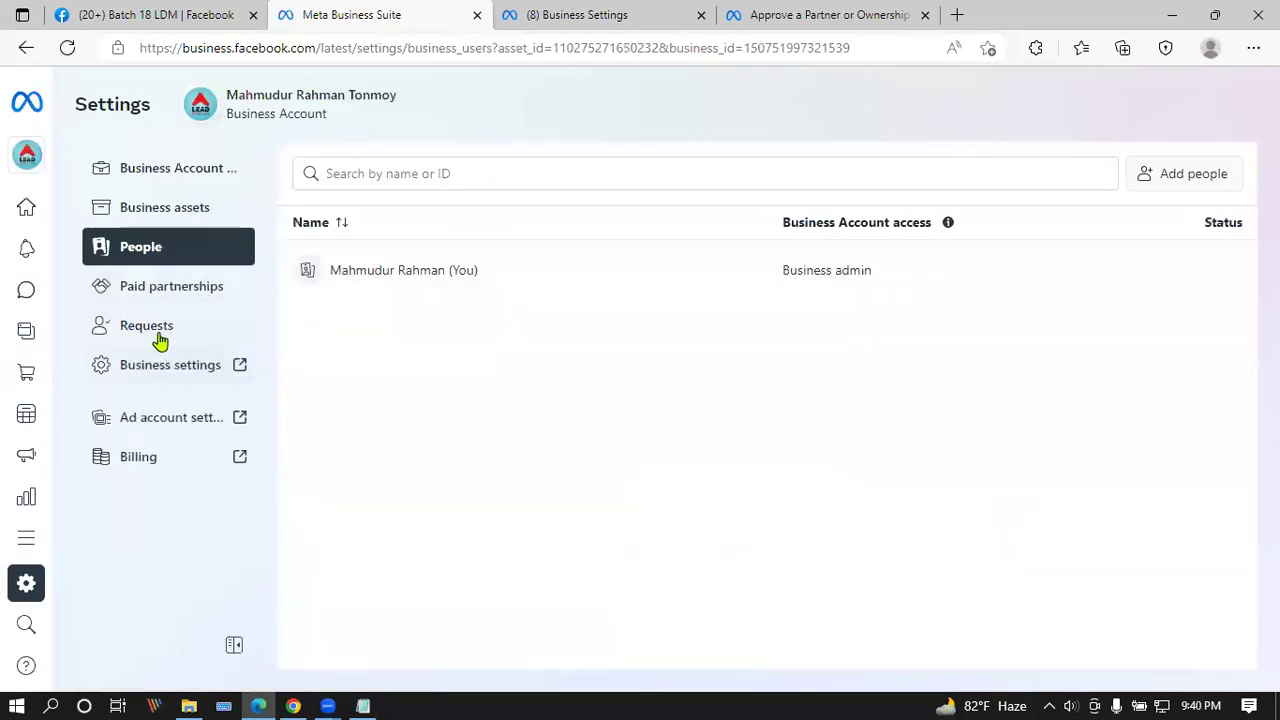
left_click(157, 338)
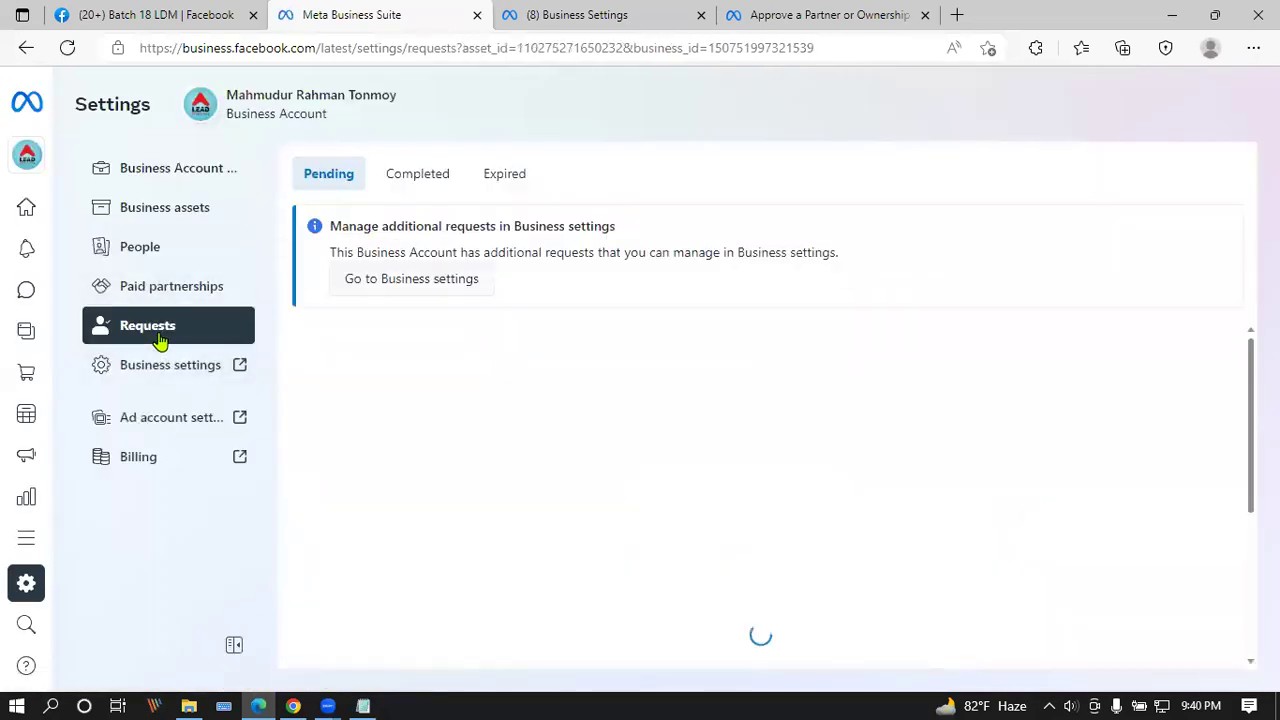
left_click(396, 174)
left_click(505, 175)
left_click(347, 174)
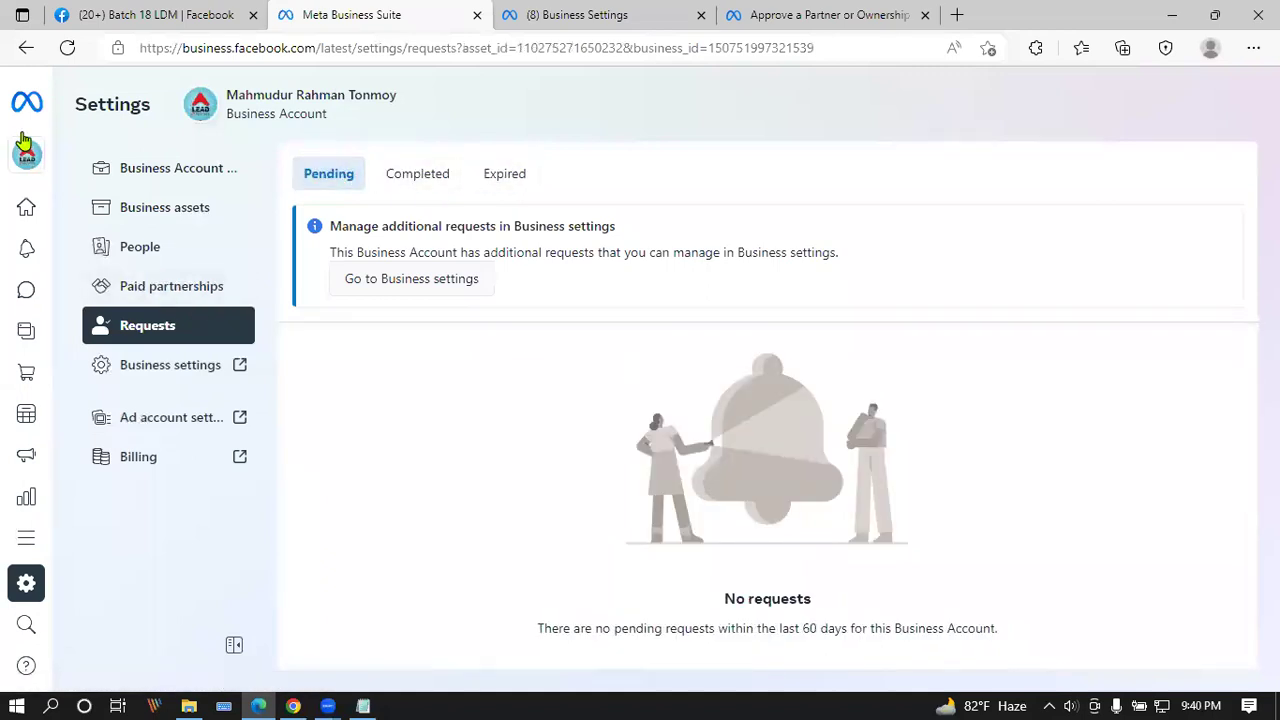
Step: Open the accounts and pages list, scroll to Batch 18 LDM, and open its settings
mouse_move(42, 160)
left_click(172, 152)
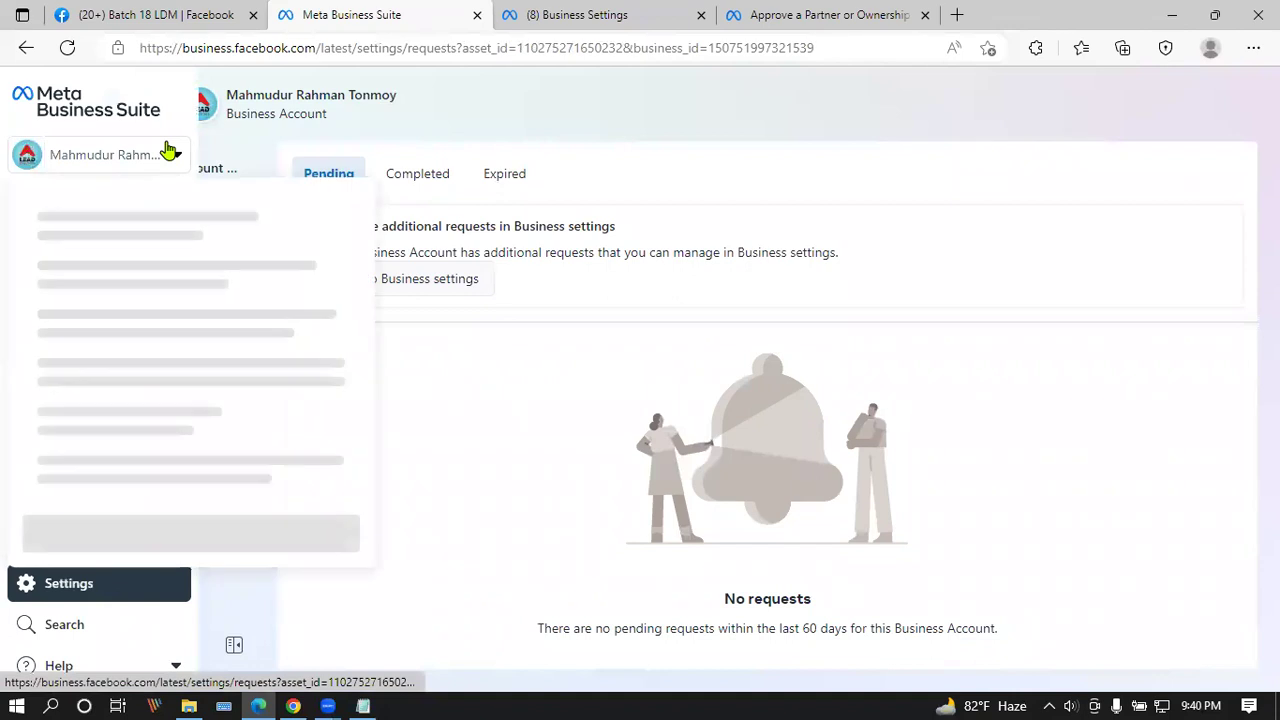
scroll(297, 357, "down", 3)
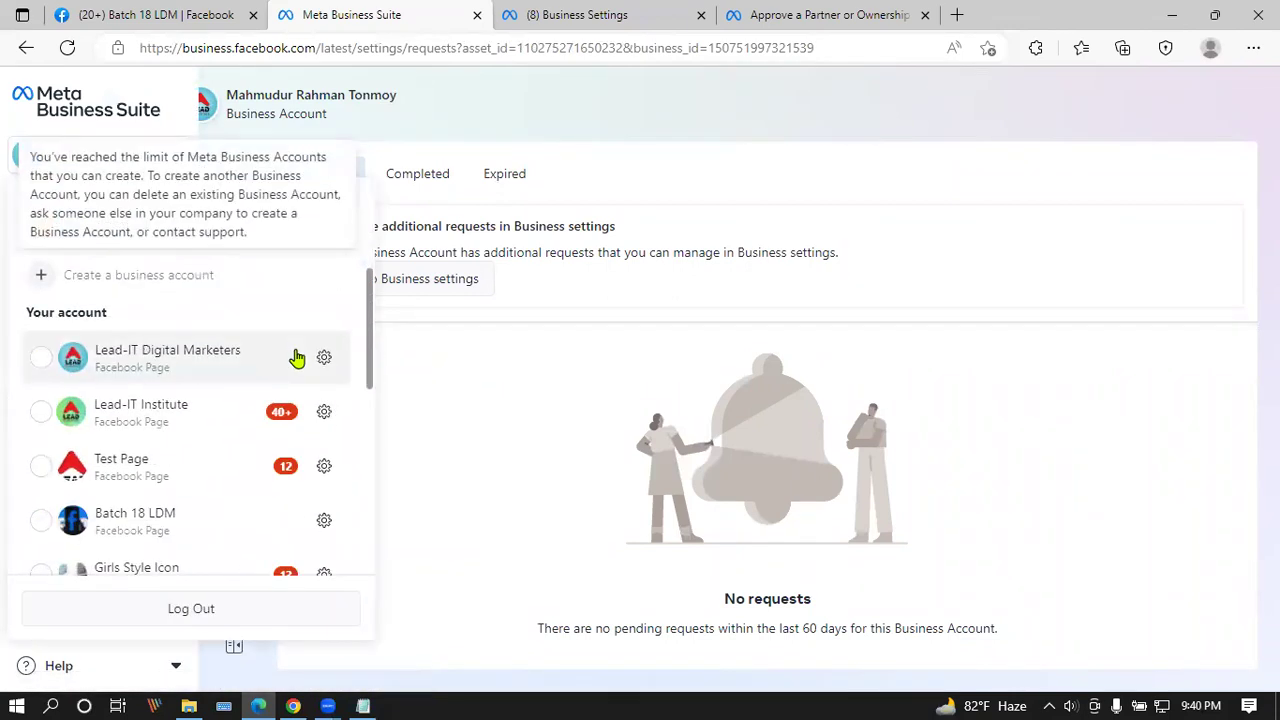
scroll(230, 340, "down", 1)
scroll(195, 333, "down", 1)
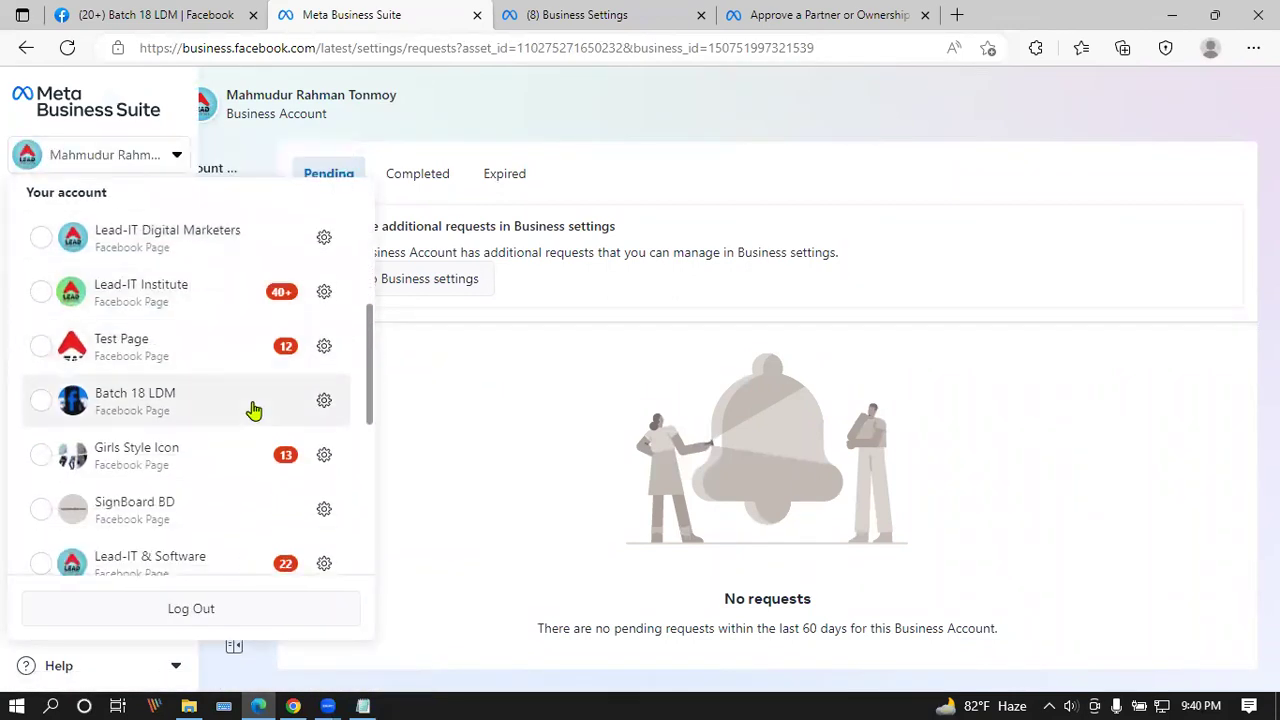
left_click(324, 404)
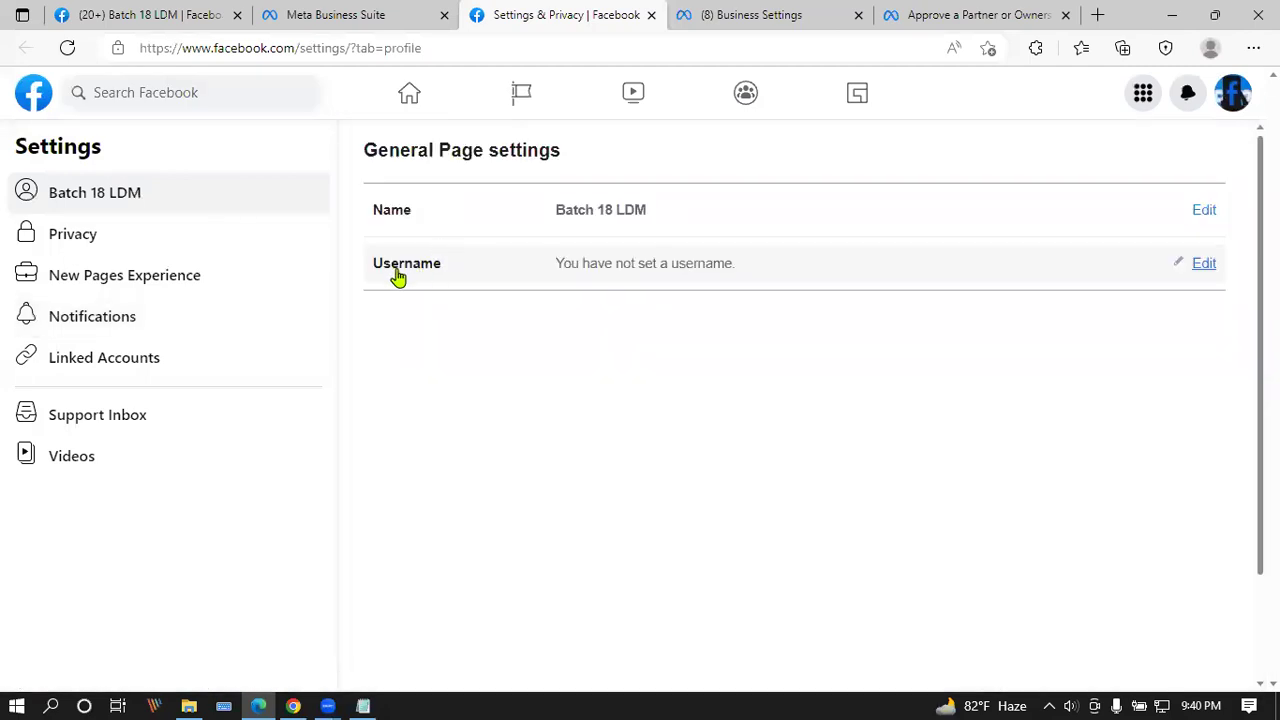
Step: Review Batch 18 LDM's Page access, selecting Zaman Market Hub and opening its community manager options
left_click(182, 288)
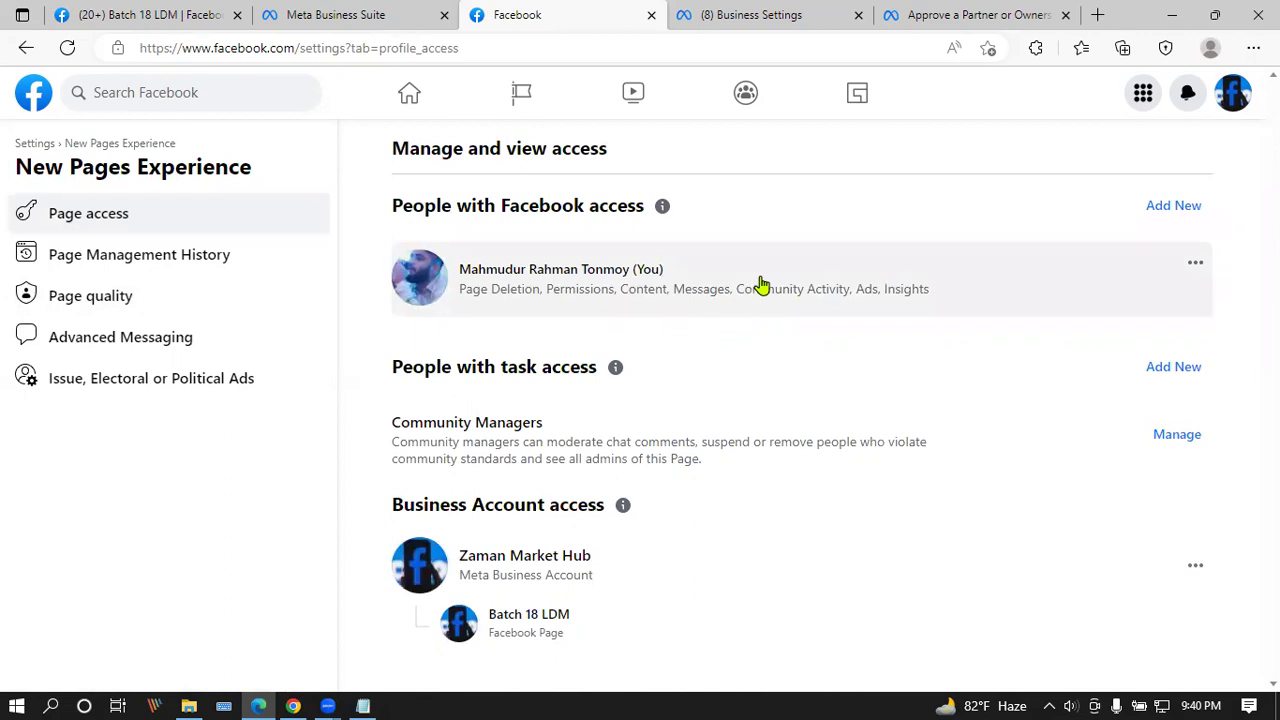
double_click(463, 555)
left_click_drag(601, 554, 723, 517)
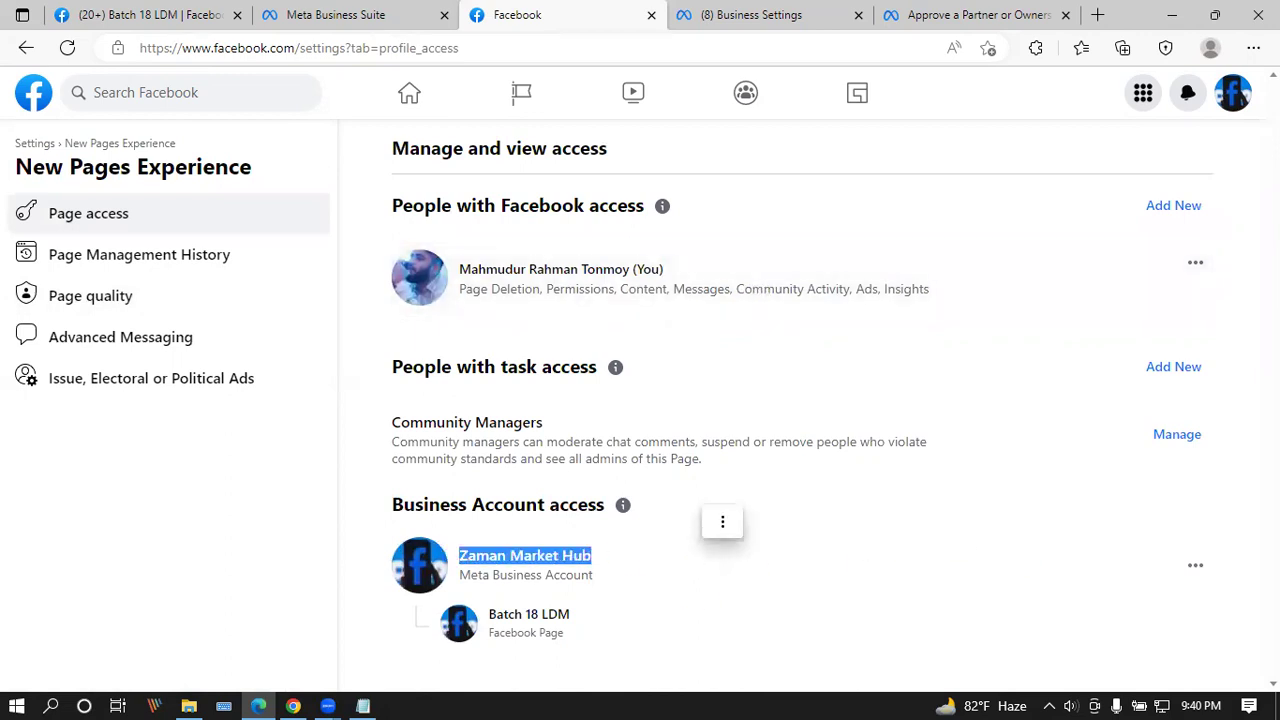
left_click(1197, 566)
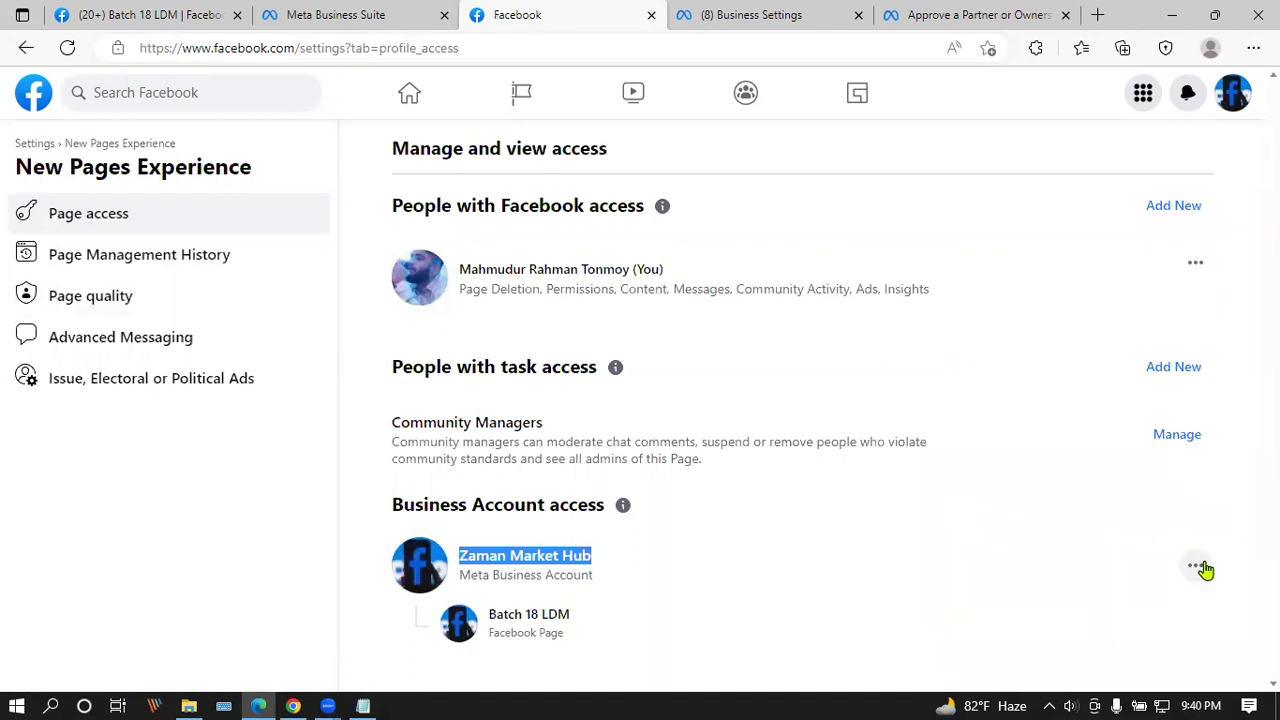
left_click(1177, 434)
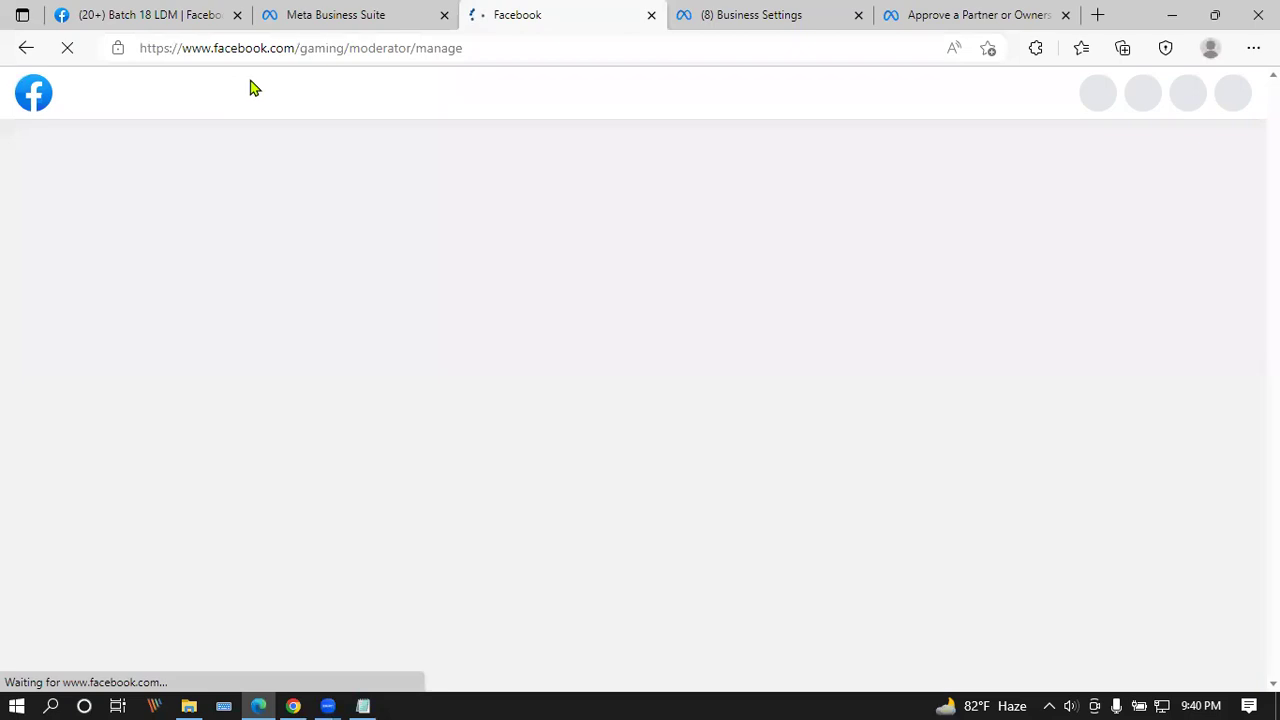
Step: Open Test Page's settings in a new tab, close the Moderation page, and view Test Page's access
left_click(370, 16)
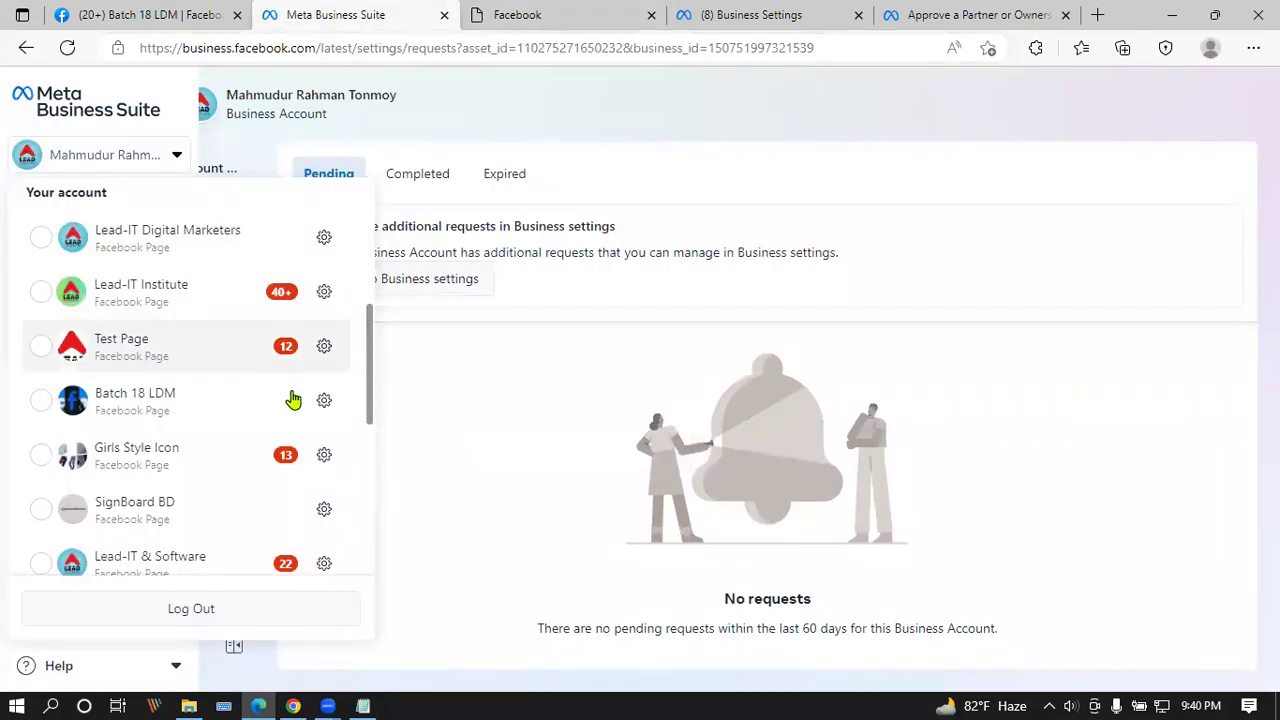
left_click(328, 350)
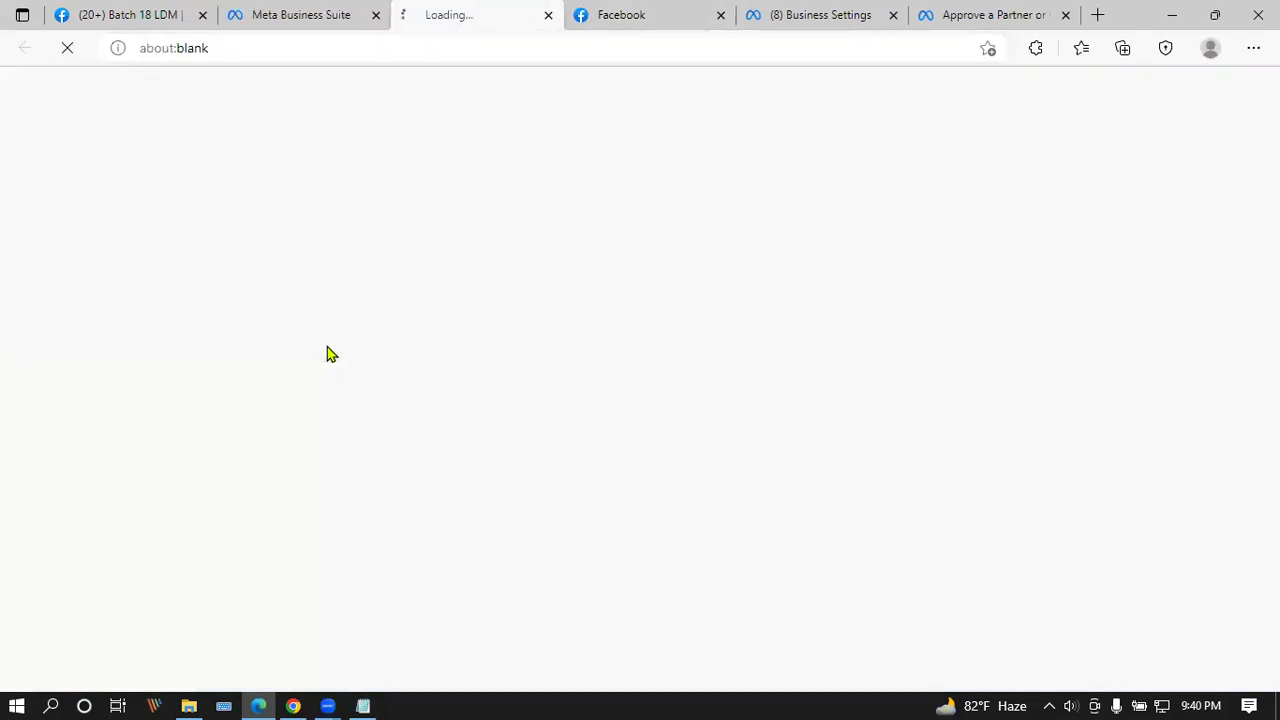
left_click(340, 10)
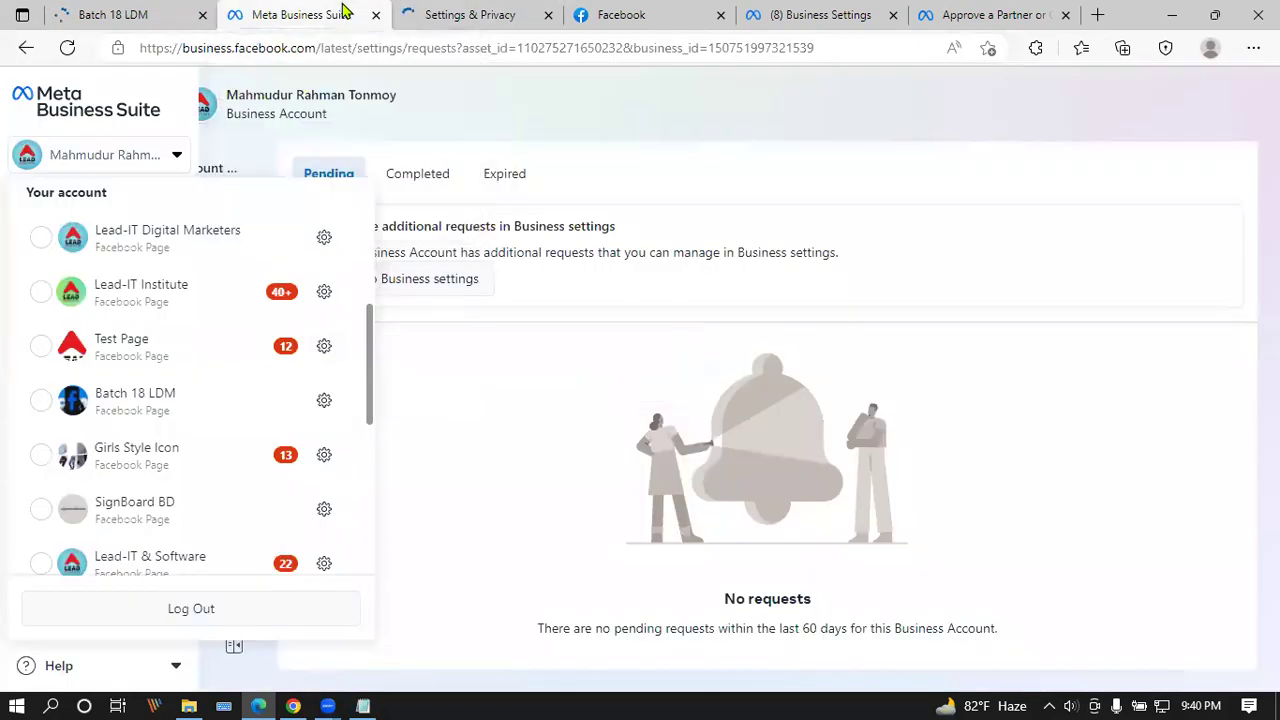
left_click(452, 10)
left_click(632, 10)
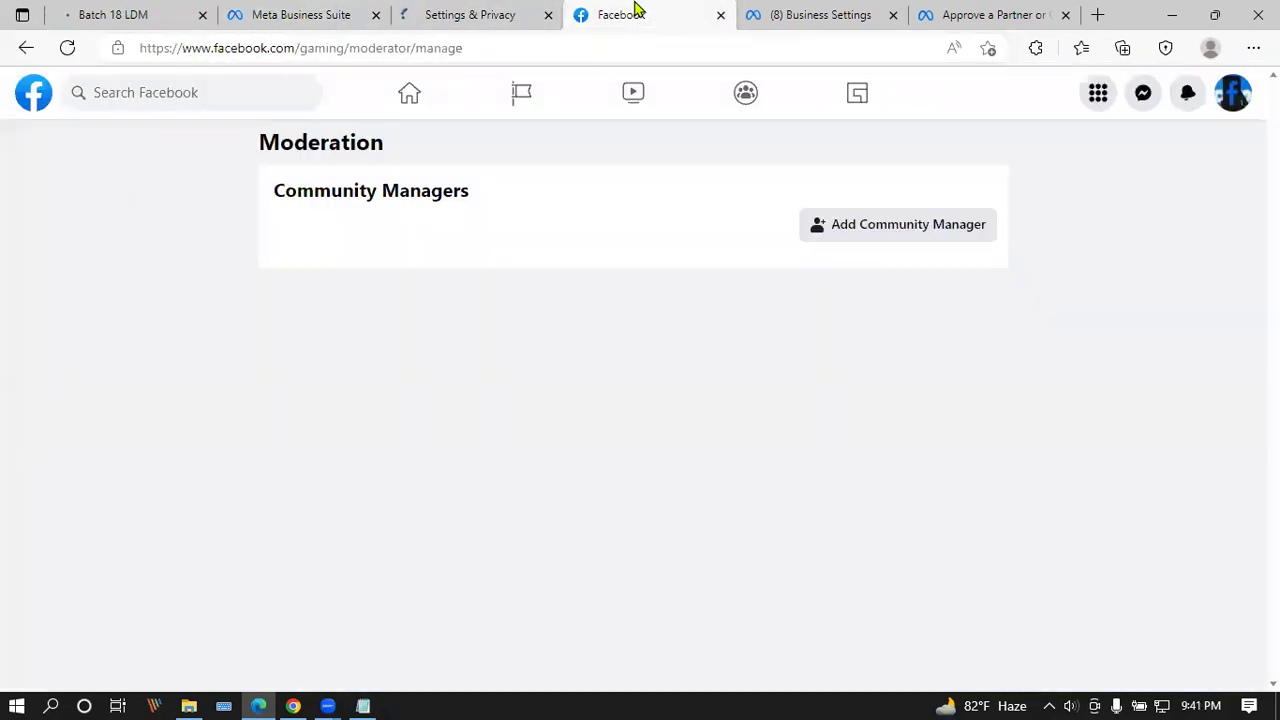
left_click(720, 14)
left_click(480, 10)
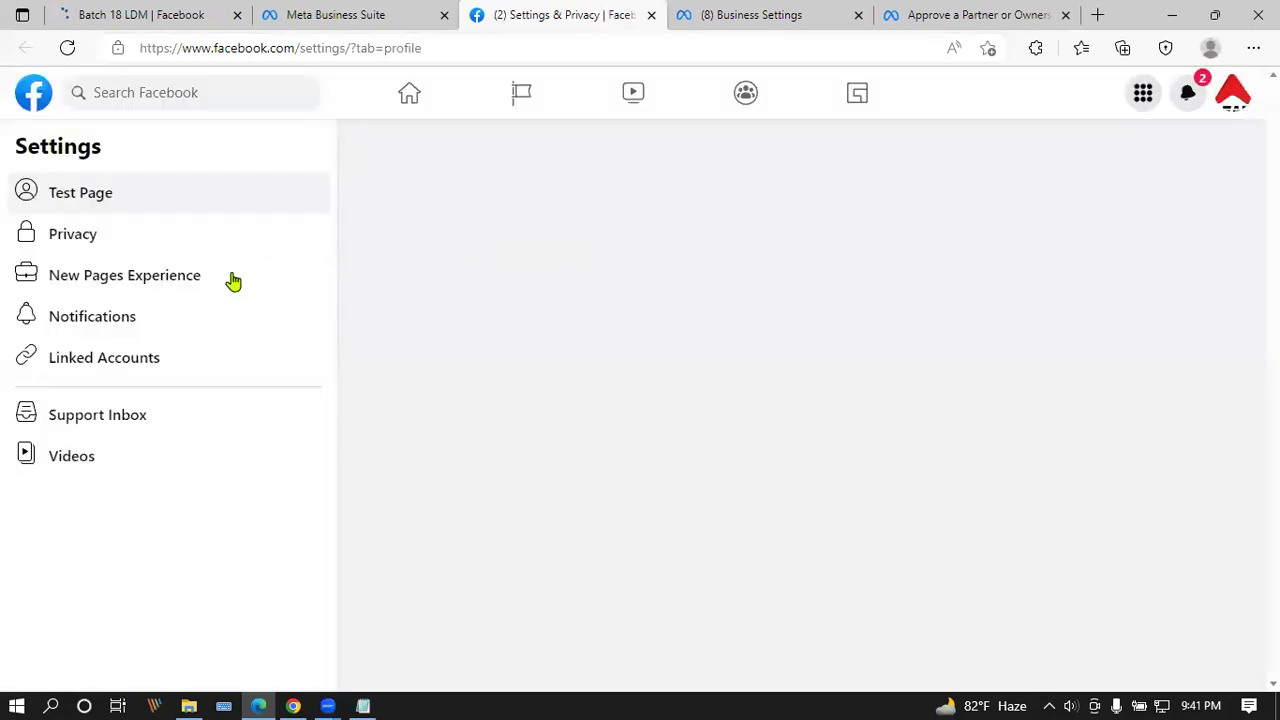
left_click(157, 274)
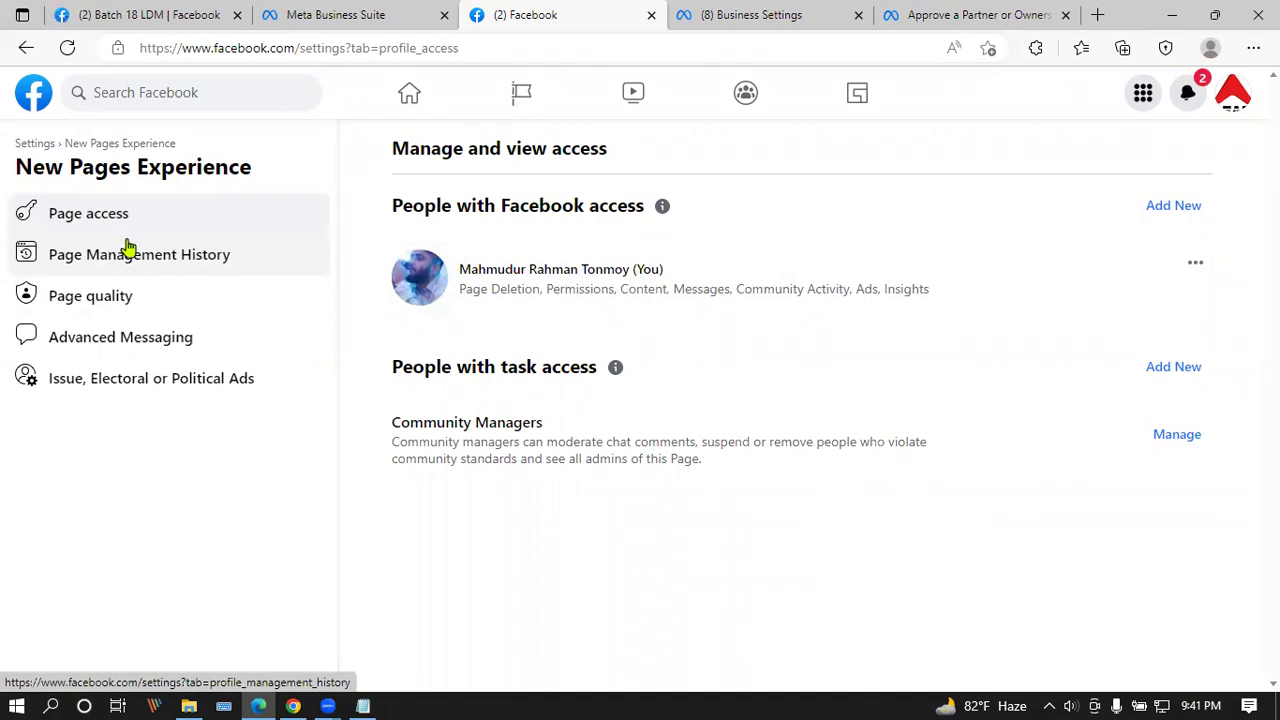
Step: Switch the profile to Test Page, select its address, and return to Business Settings in Chrome
left_click(27, 47)
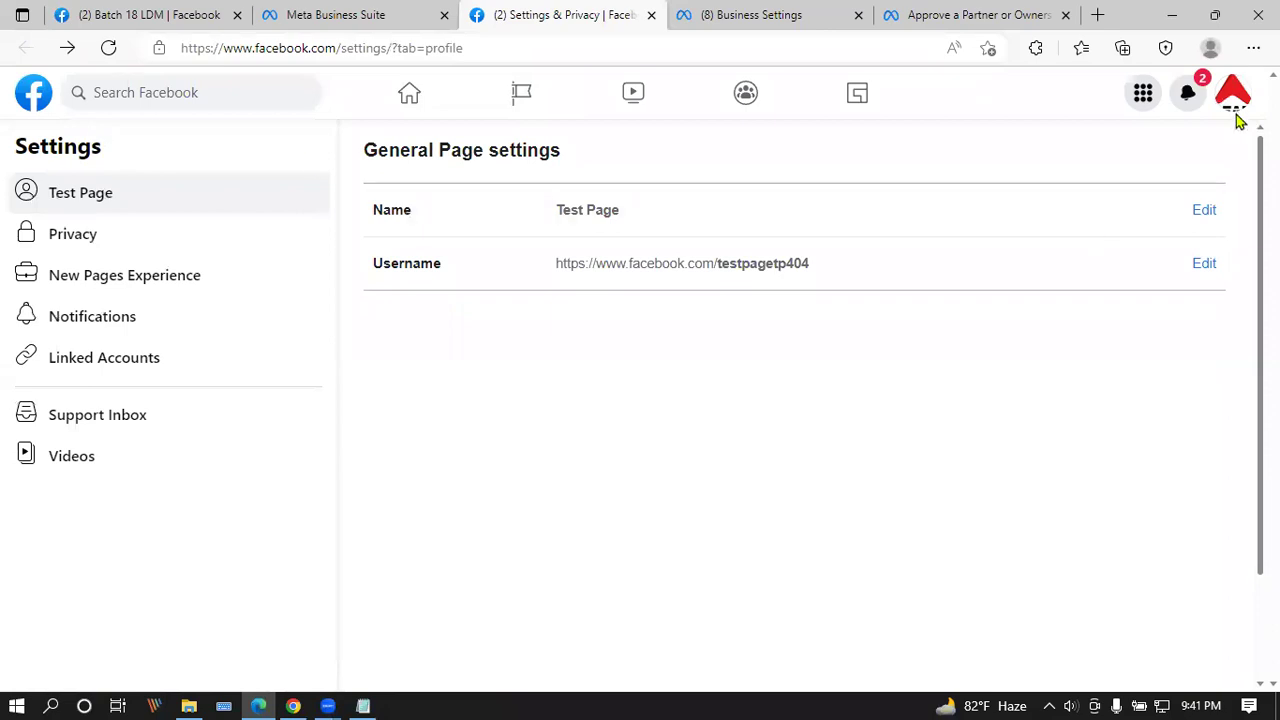
left_click(1235, 102)
left_click(965, 157)
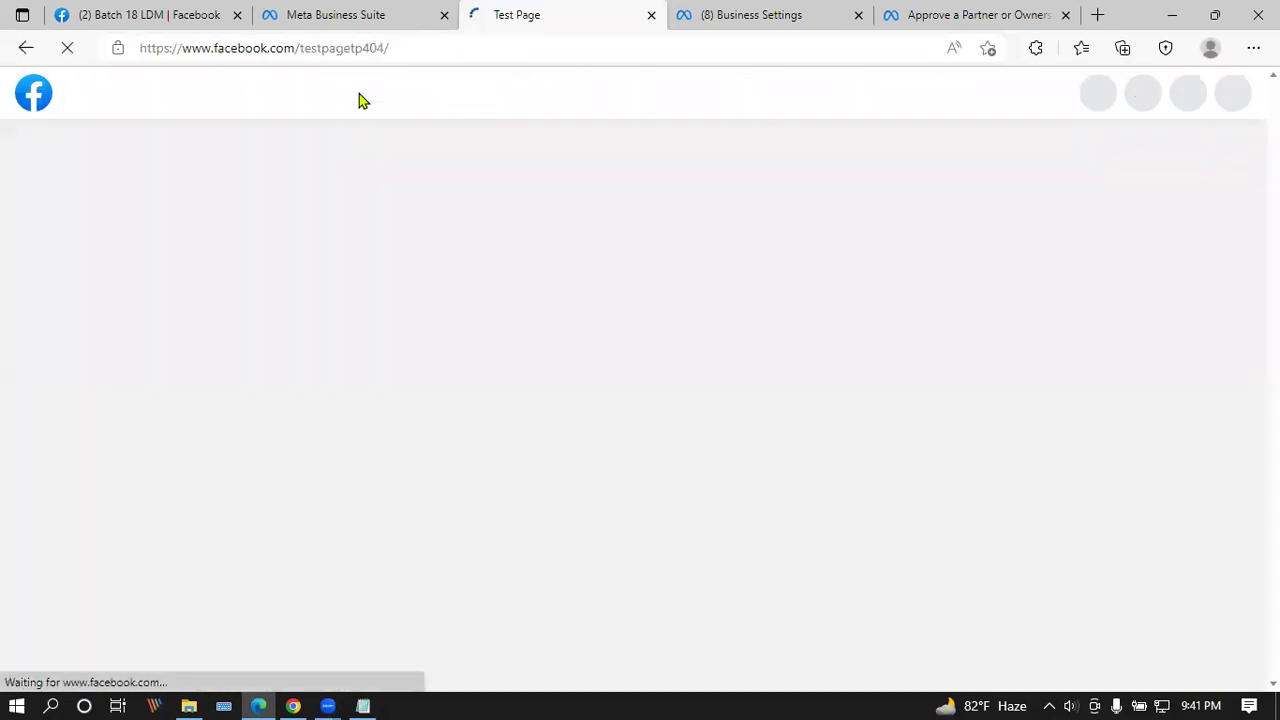
left_click(415, 47)
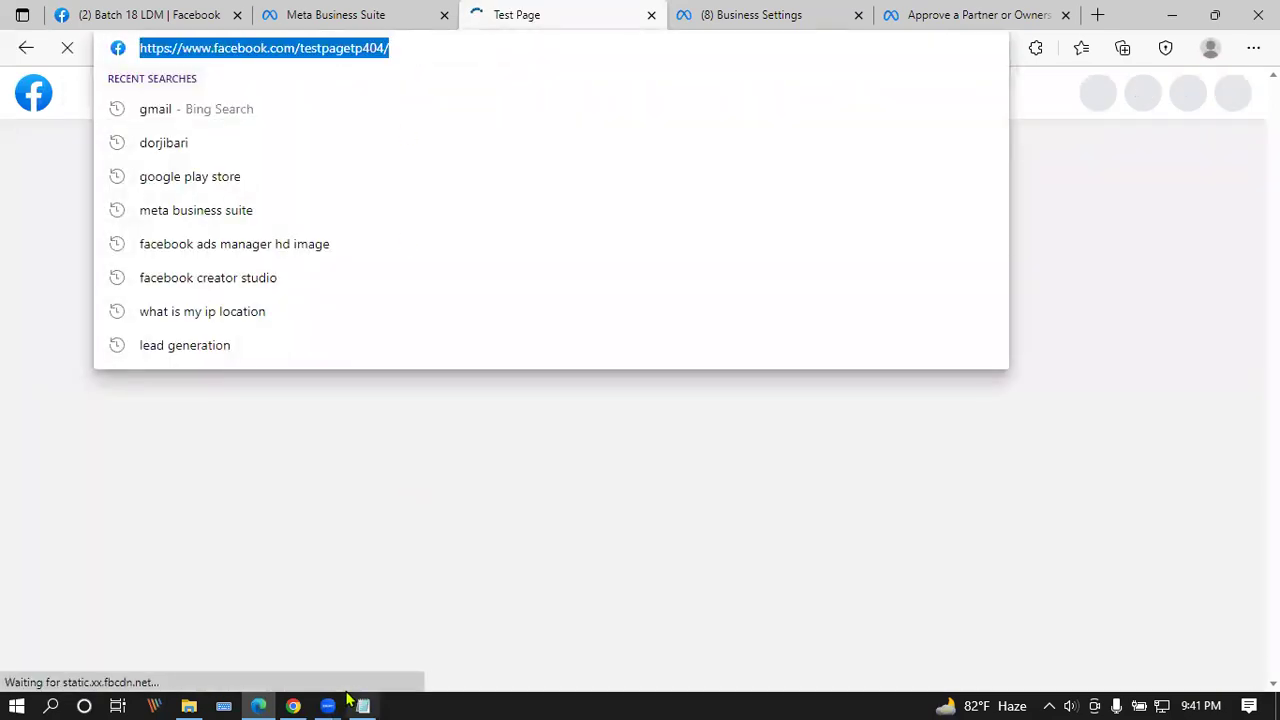
left_click(293, 706)
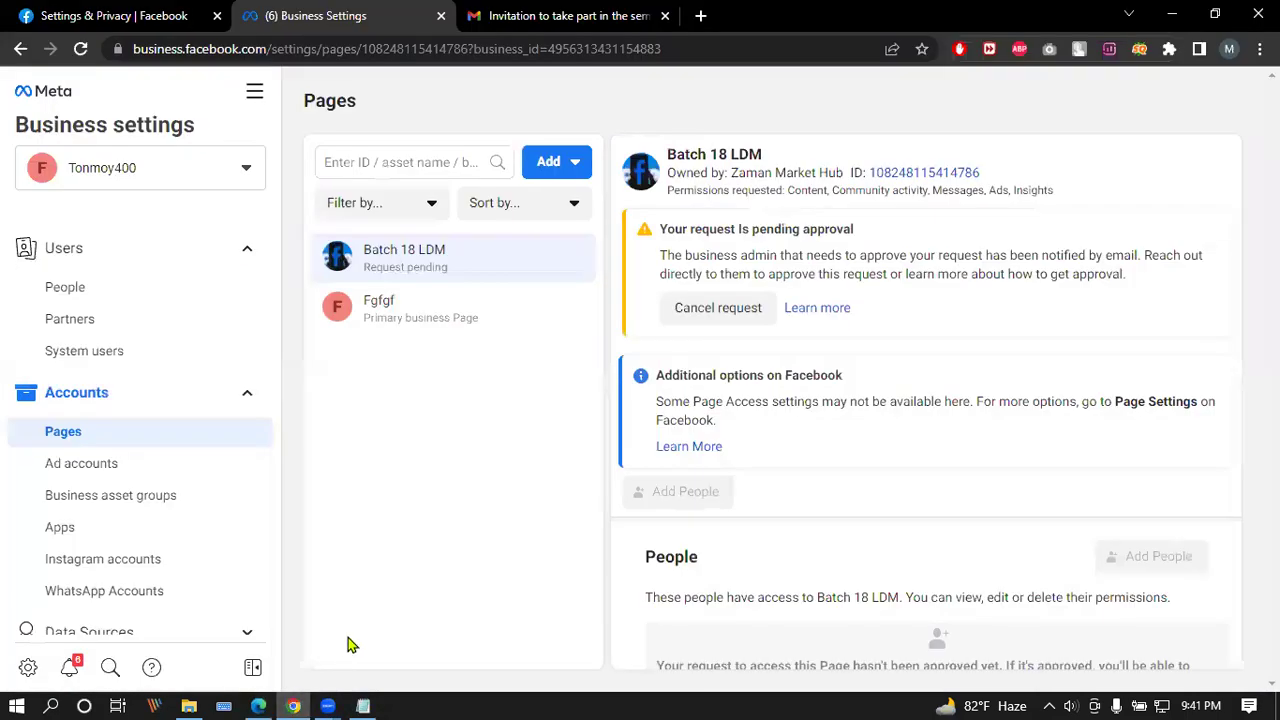
Step: Start cancelling the pending Batch 18 LDM request, then reload Business Settings twice
left_click(728, 311)
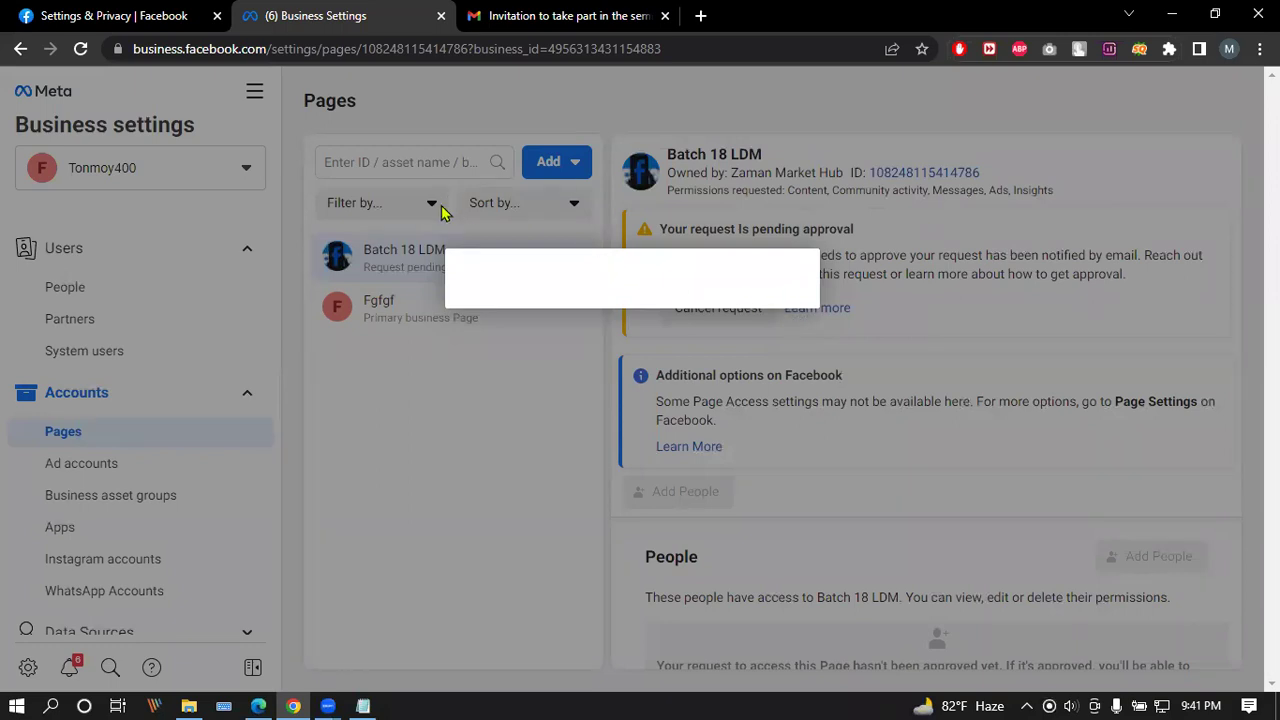
left_click(84, 48)
left_click(84, 48)
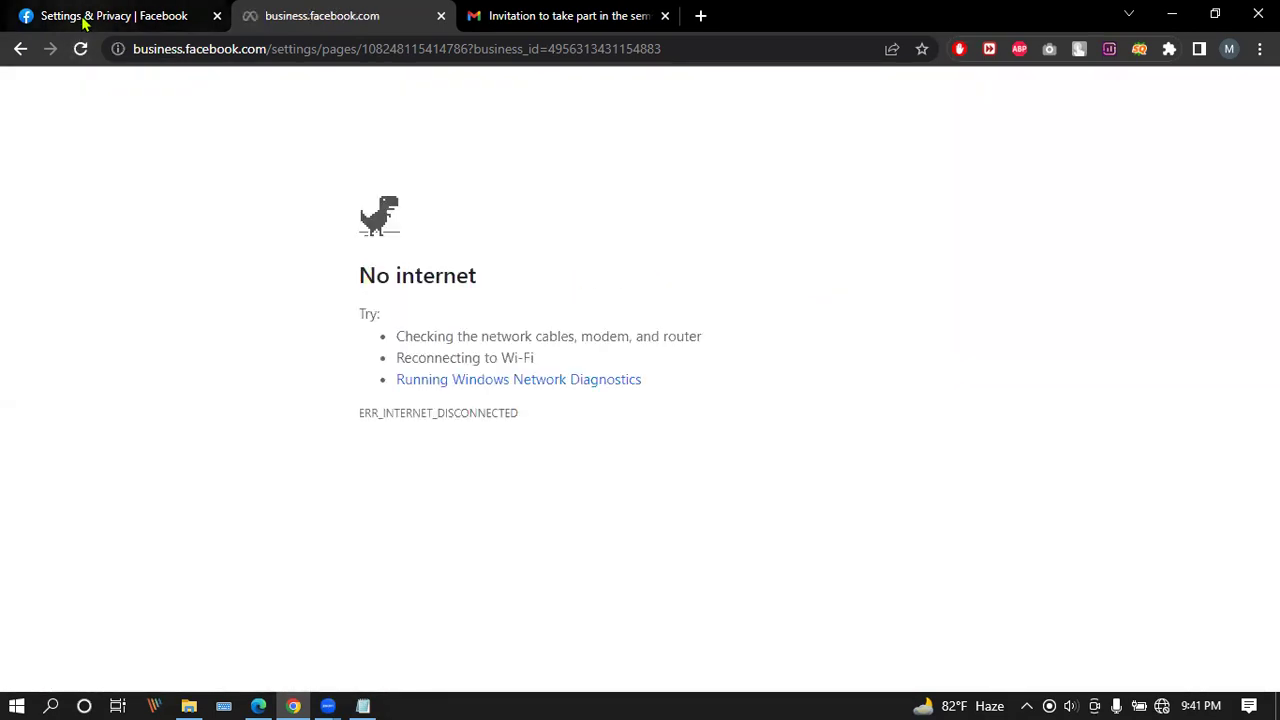
Step: Retry loading Business Settings until the pending Batch 18 LDM request shows again
mouse_move(180, 10)
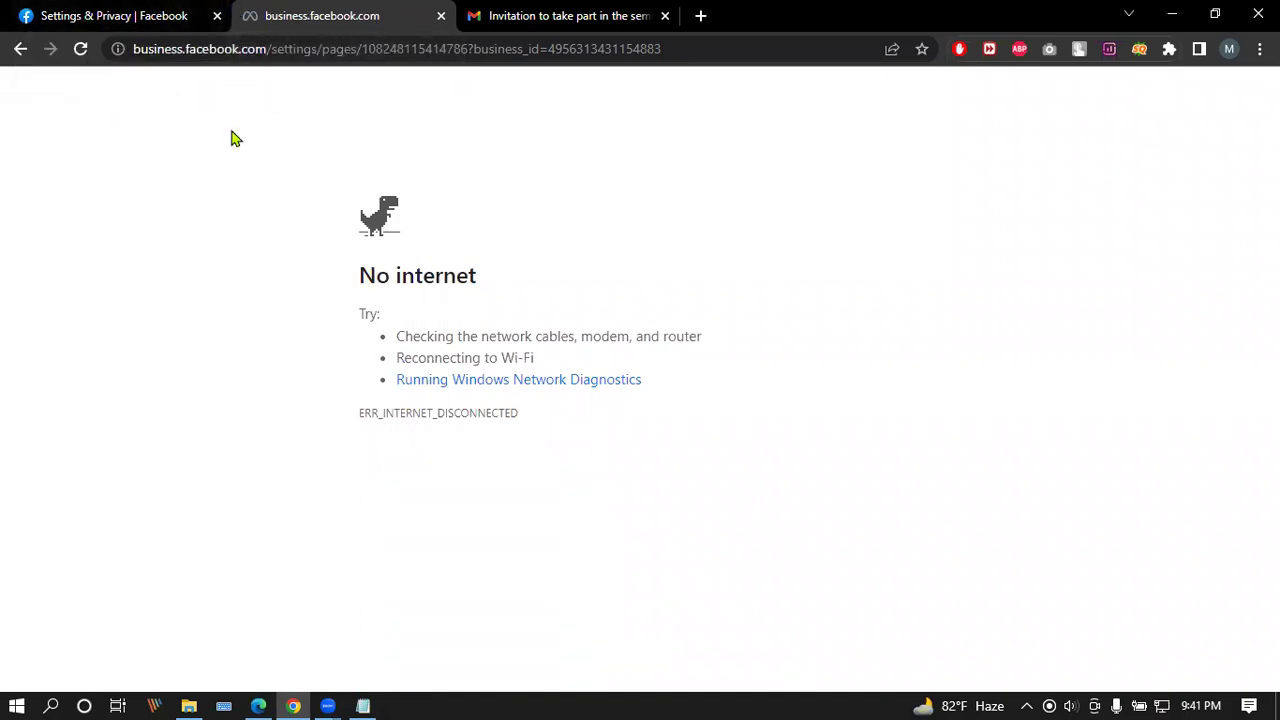
left_click(80, 48)
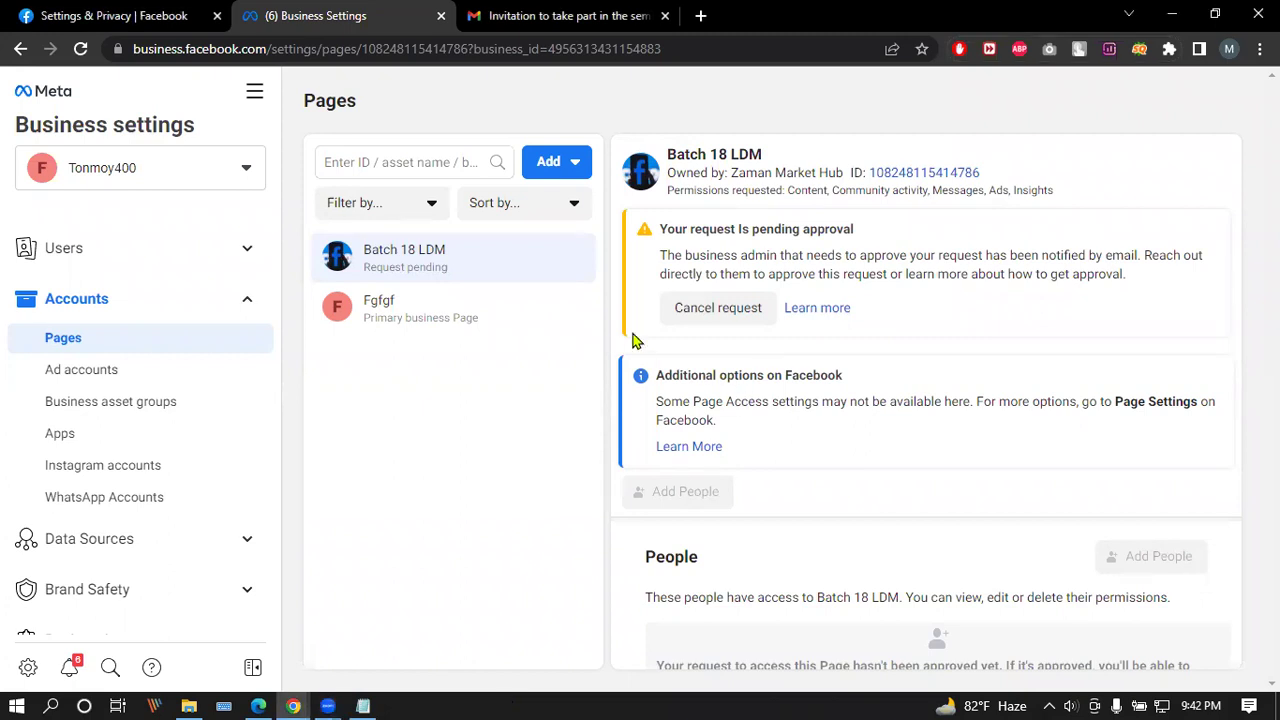
Step: Back out of cancelling the Batch 18 LDM request, then switch to Gmail and show the Inbox
left_click(762, 309)
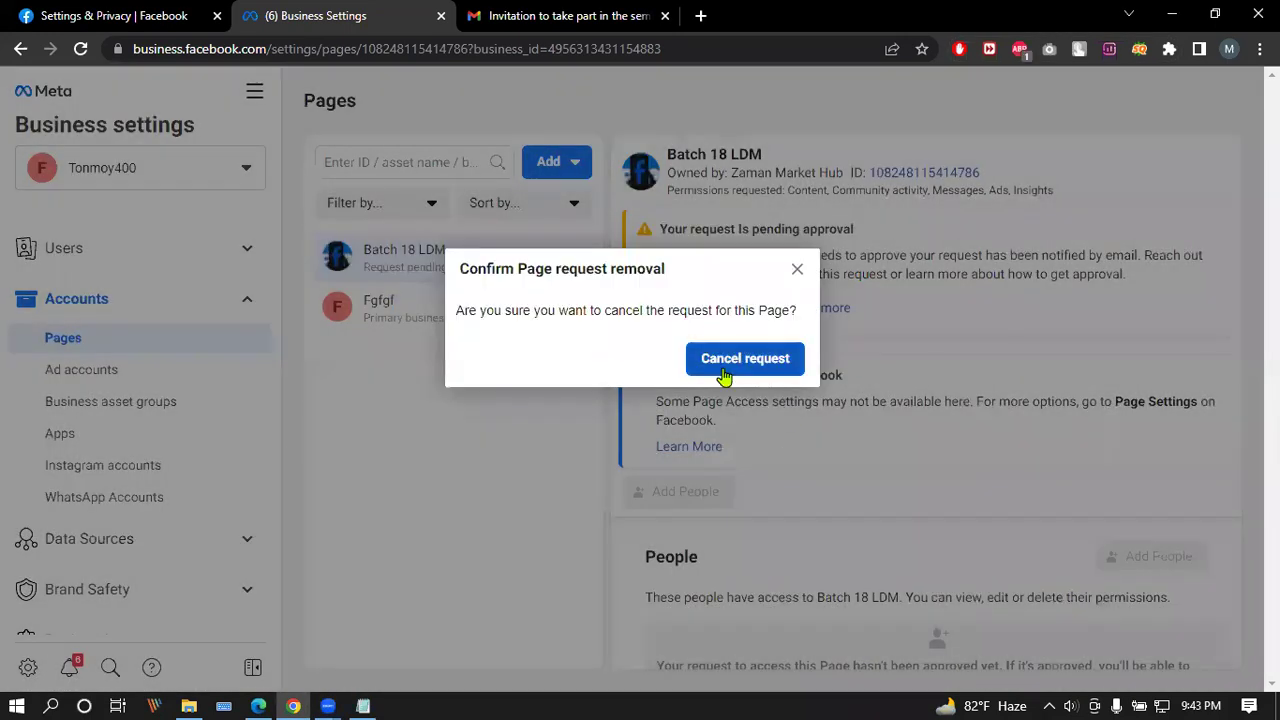
left_click(746, 357)
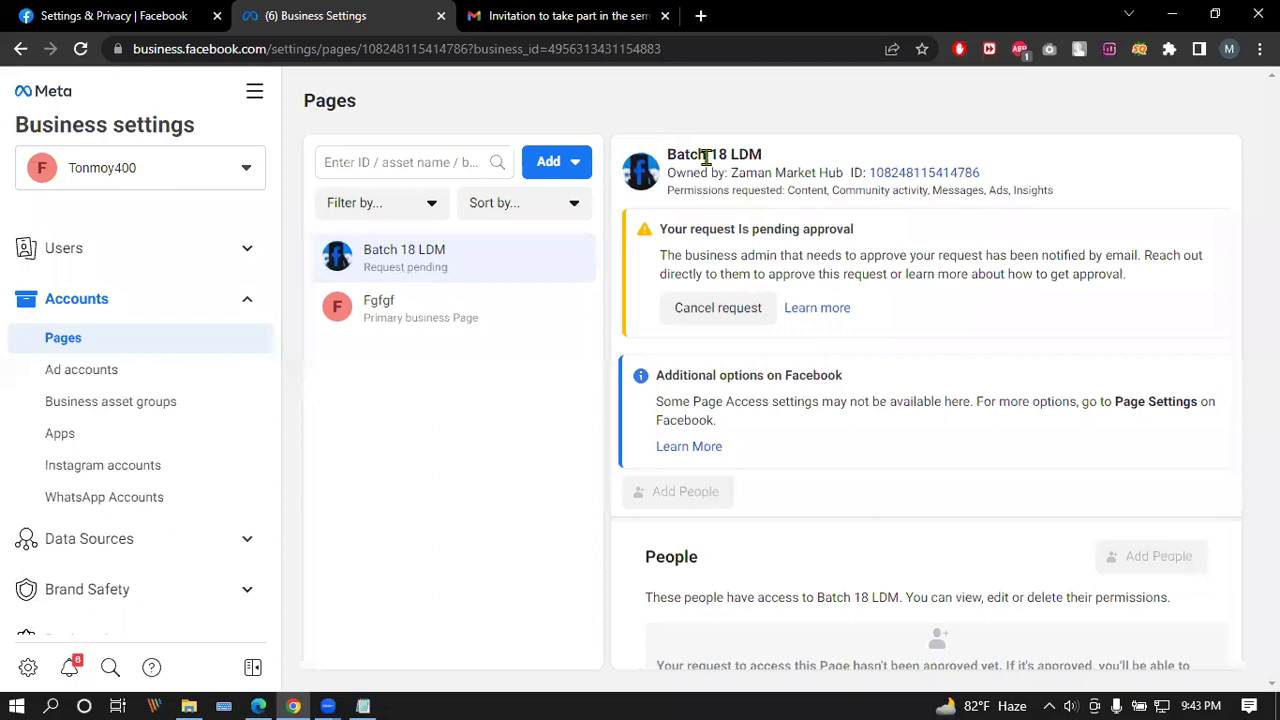
left_click(519, 12)
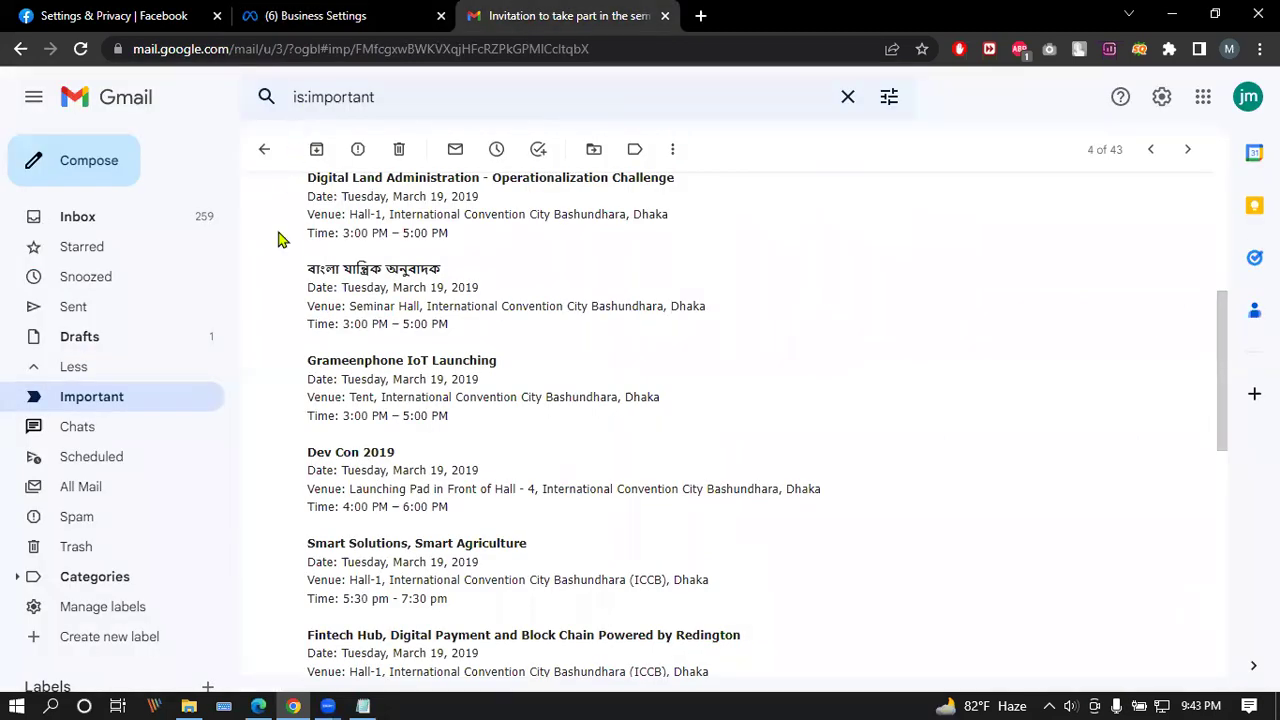
left_click(112, 222)
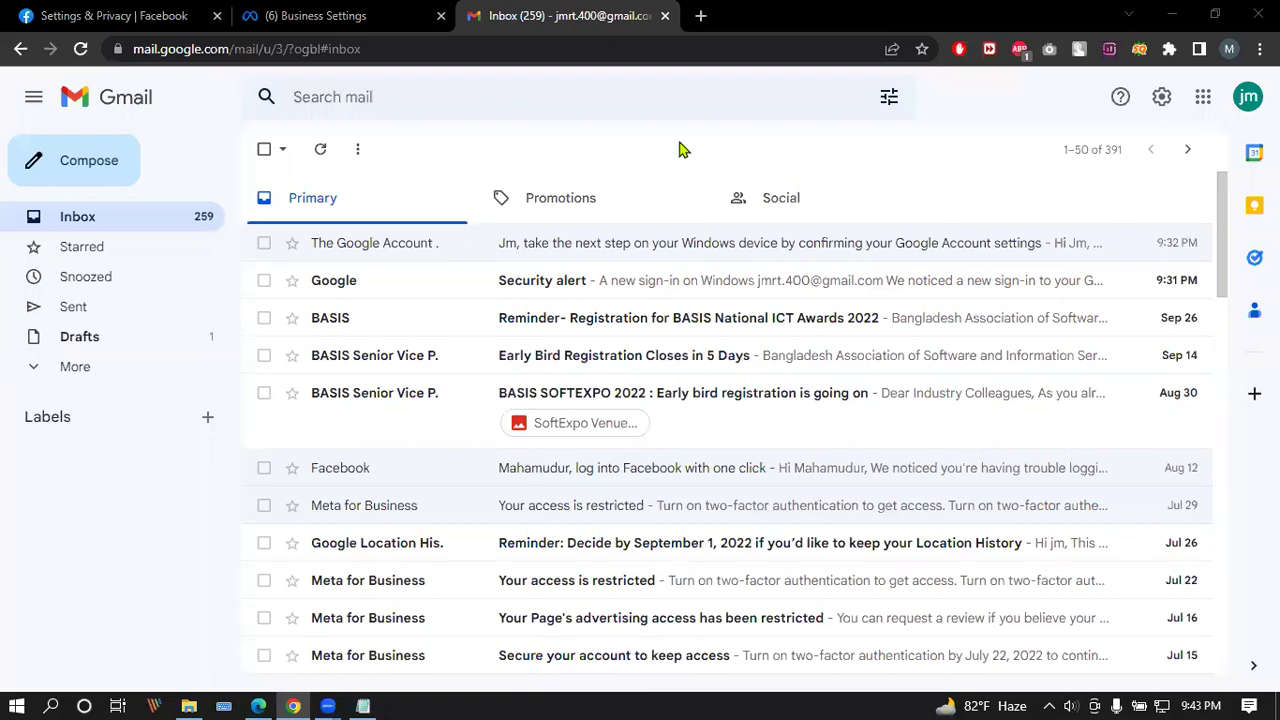
Step: Reload the Test Page in Edge and check its notifications, then select its address
left_click(258, 706)
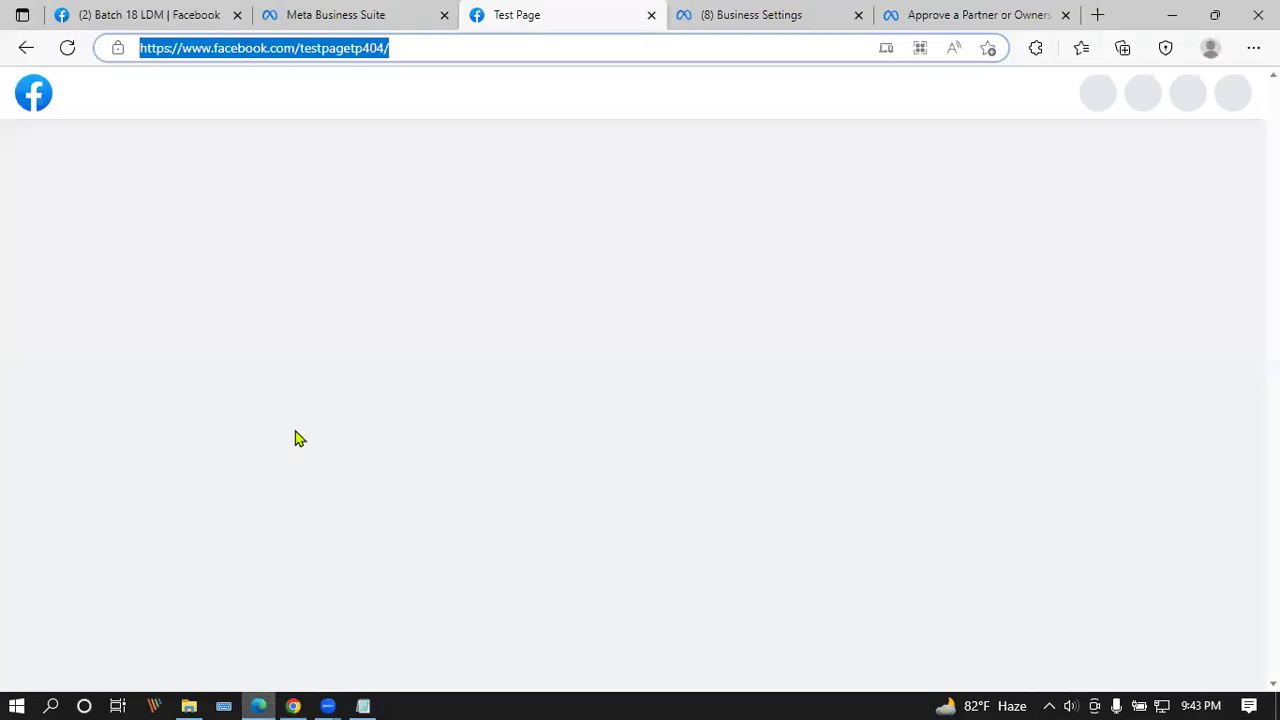
left_click(68, 52)
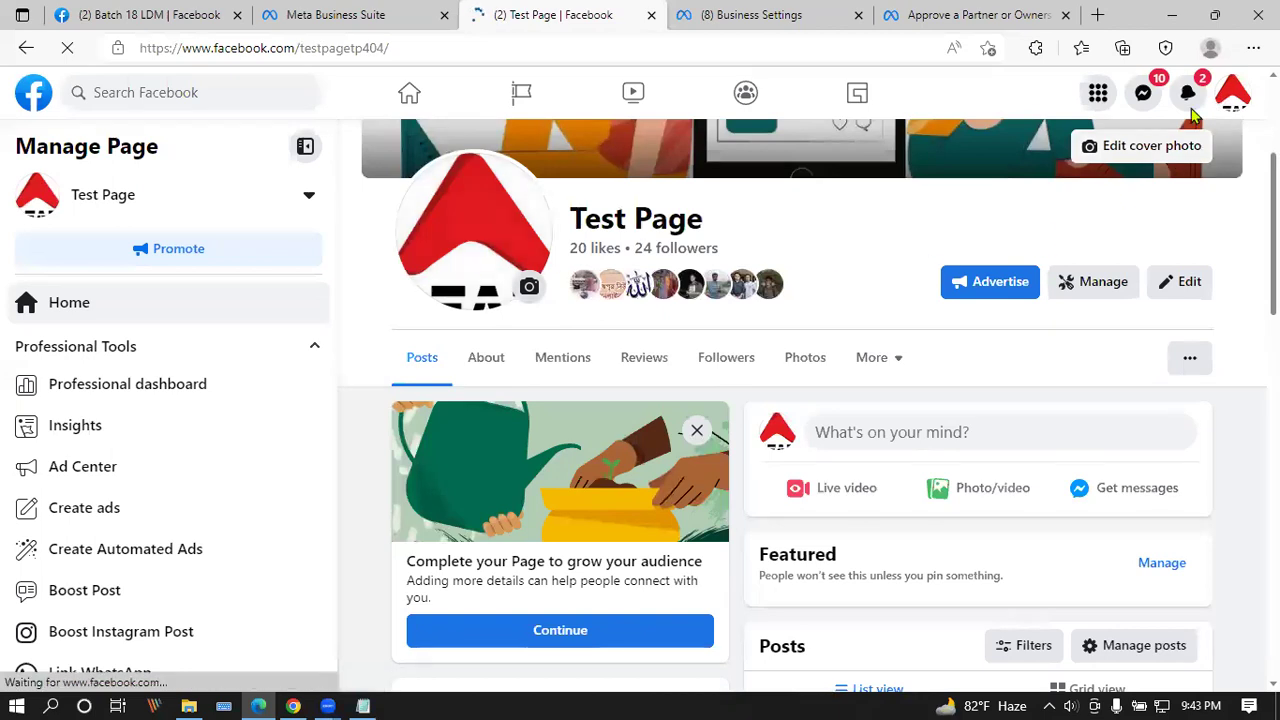
left_click(1188, 95)
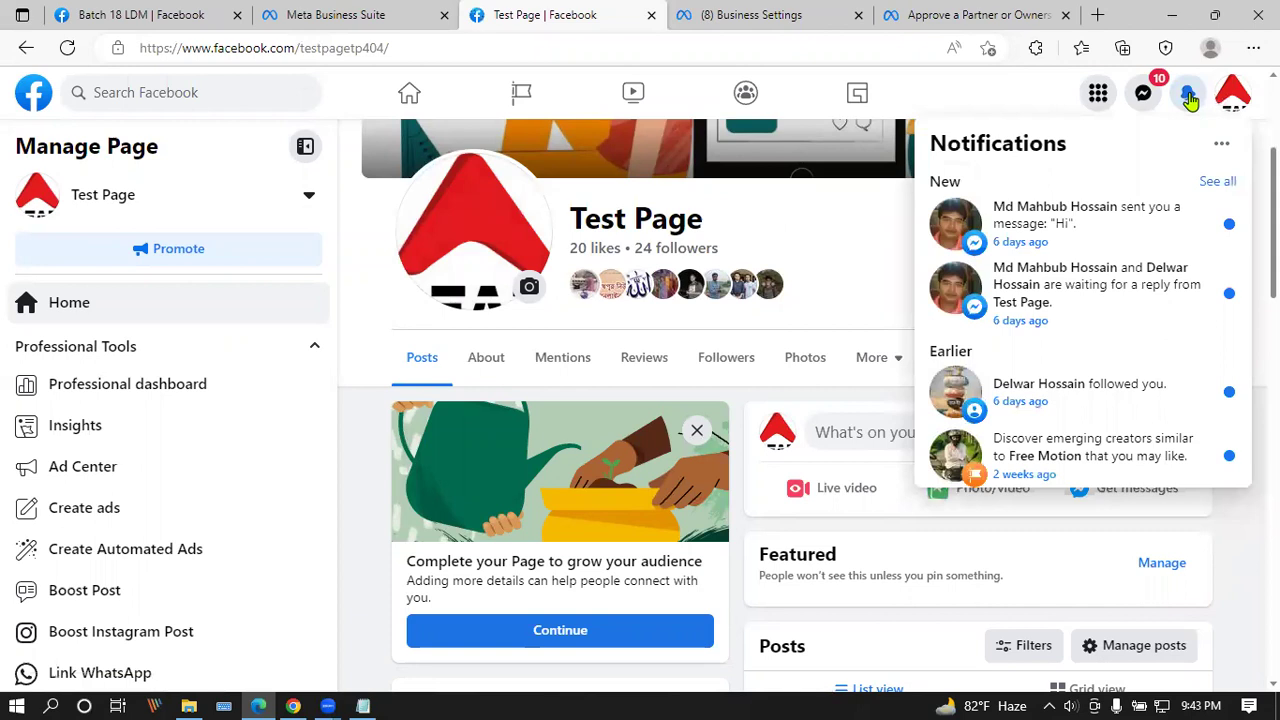
left_click(1188, 95)
left_click(537, 48)
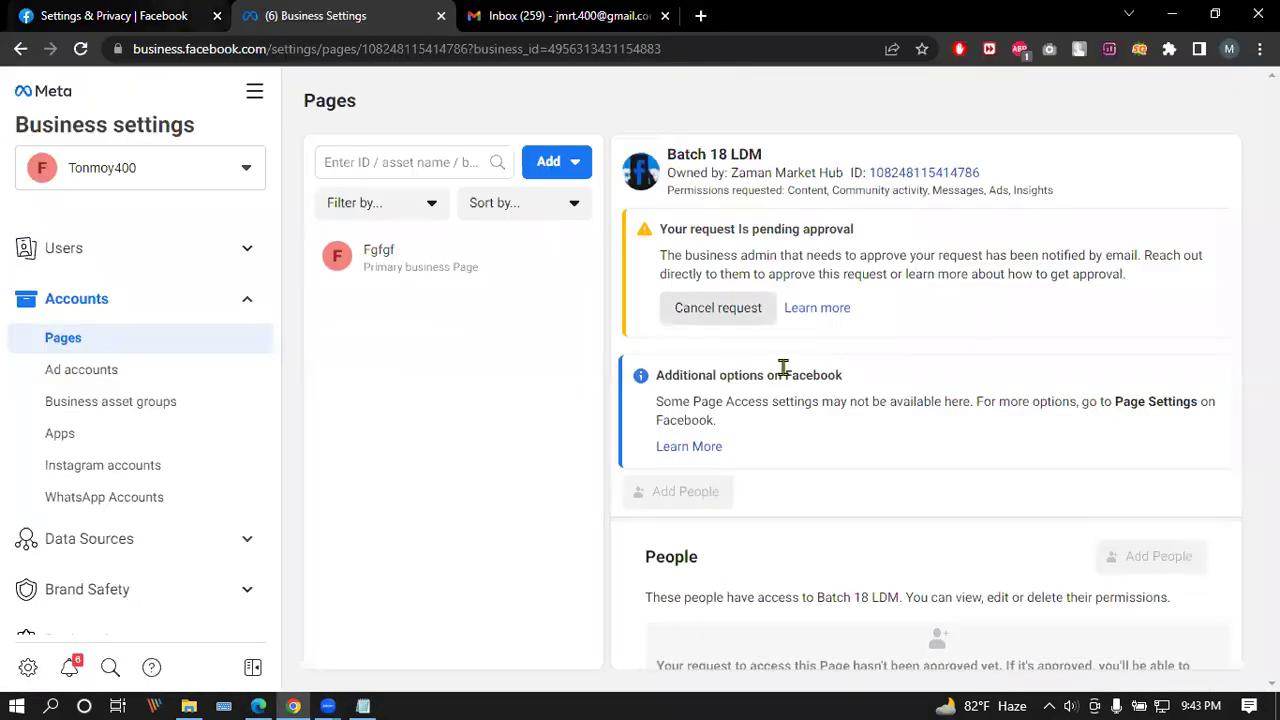
Step: Start a request for access to another business's Page and select Test Page from its pasted URL
left_click(568, 163)
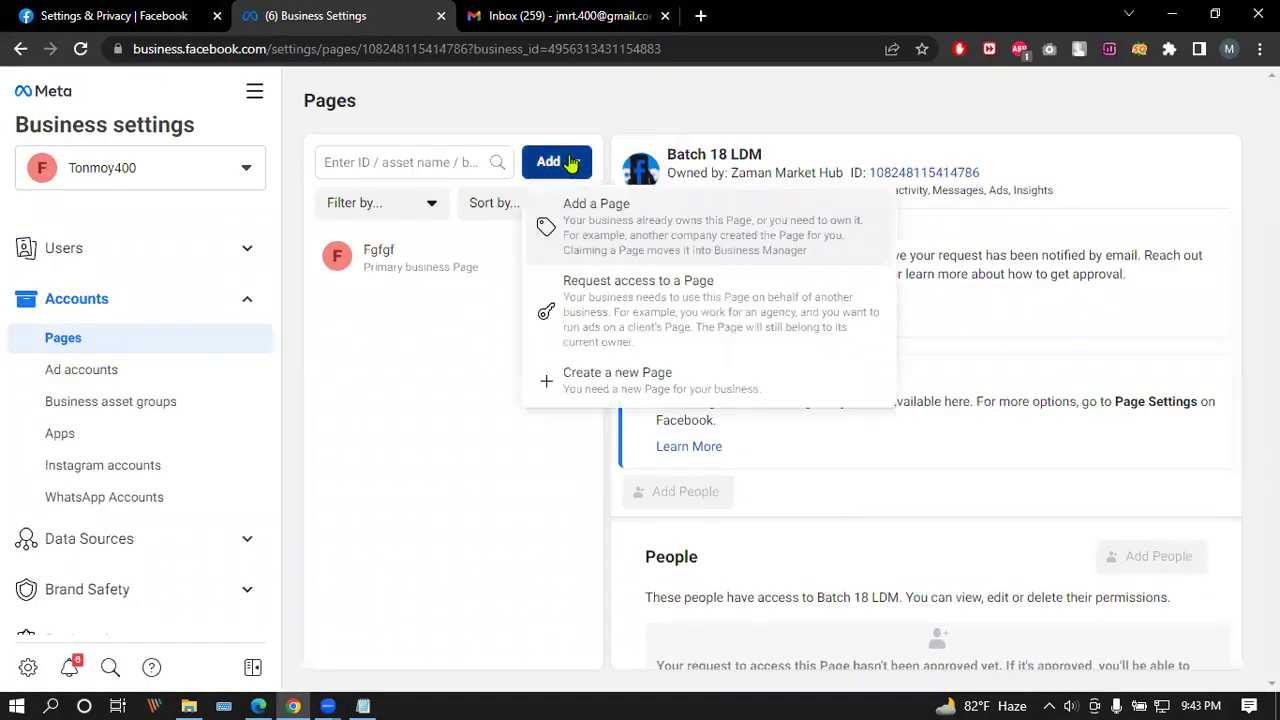
left_click(81, 48)
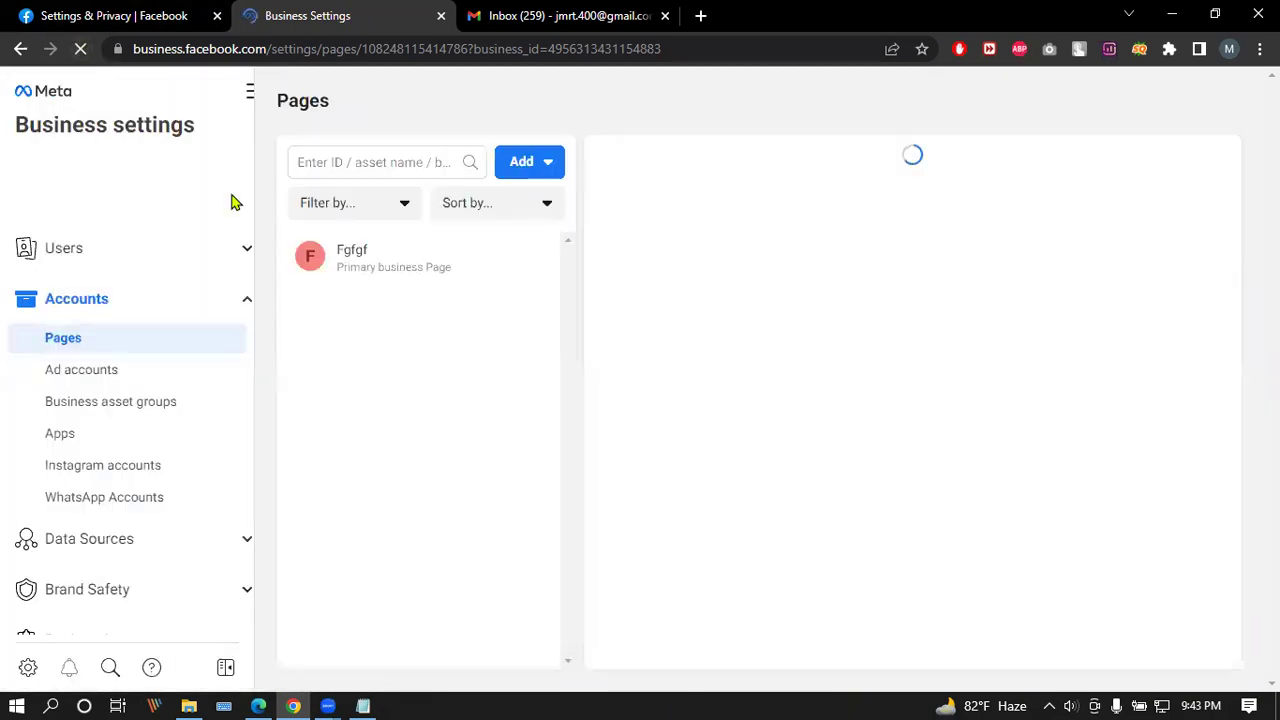
left_click(565, 163)
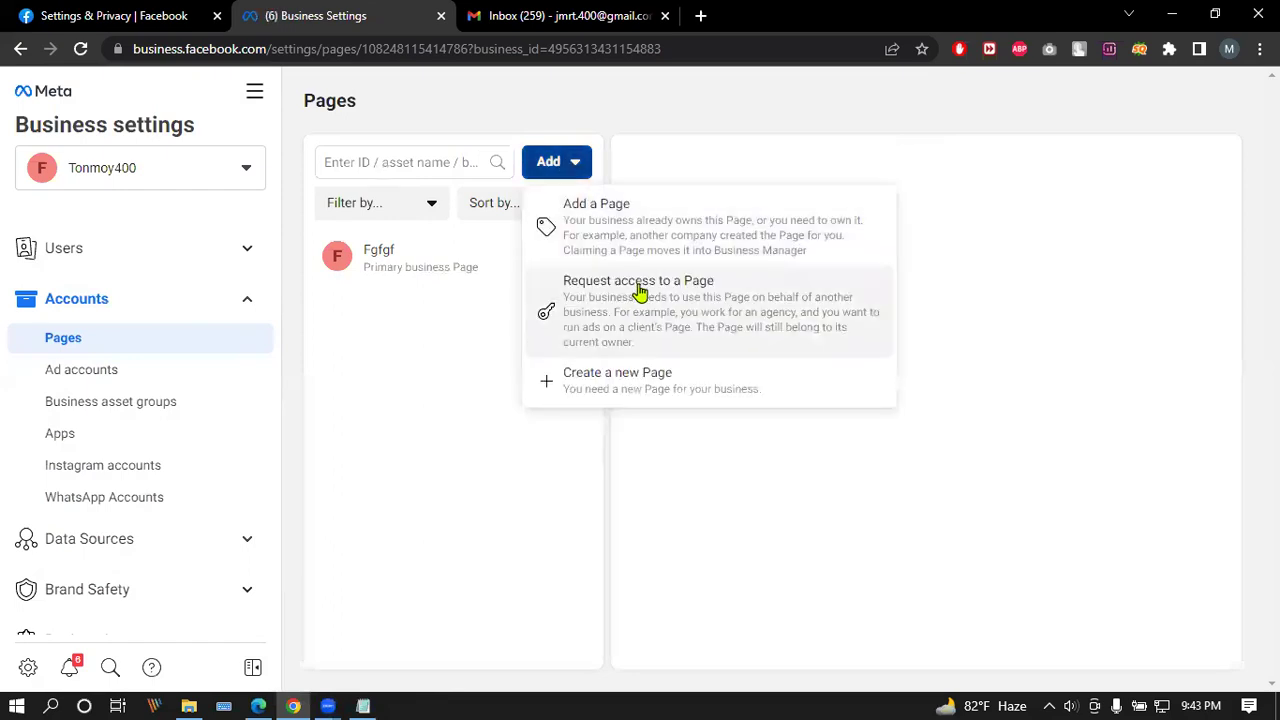
left_click(640, 286)
left_click(496, 318)
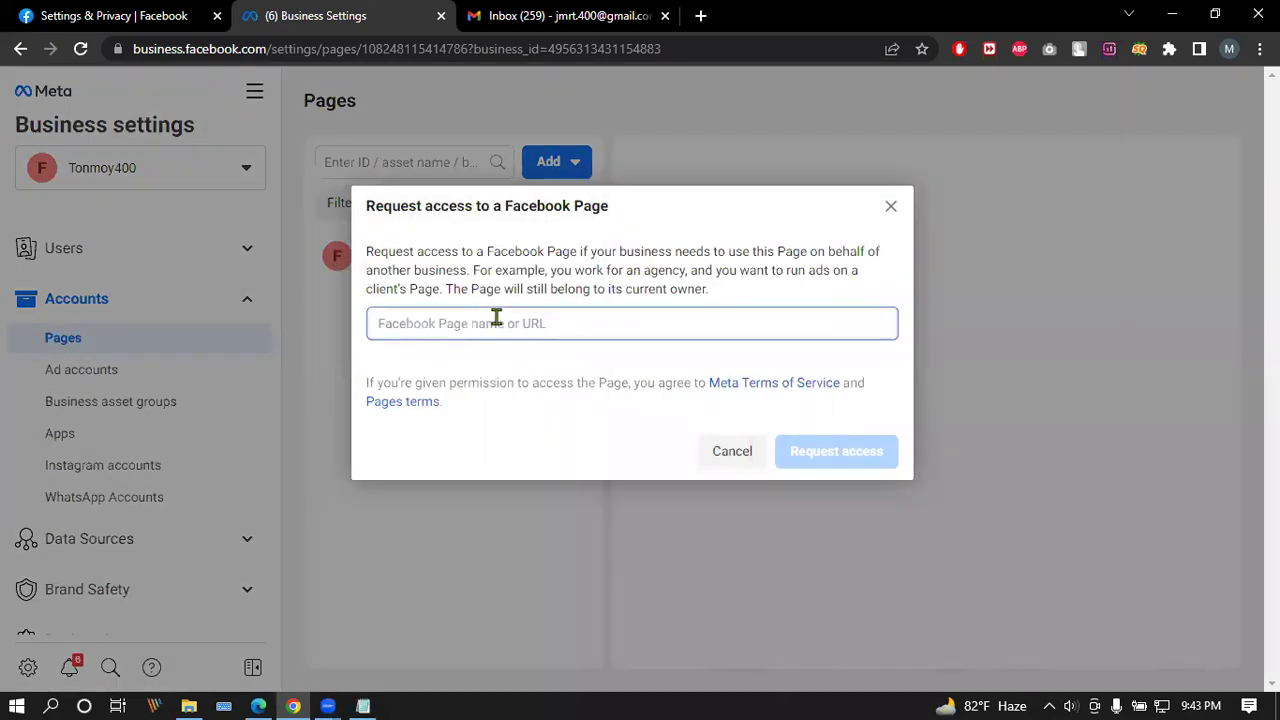
type("https://www.facebook.com/testpagetp434/")
left_click(455, 376)
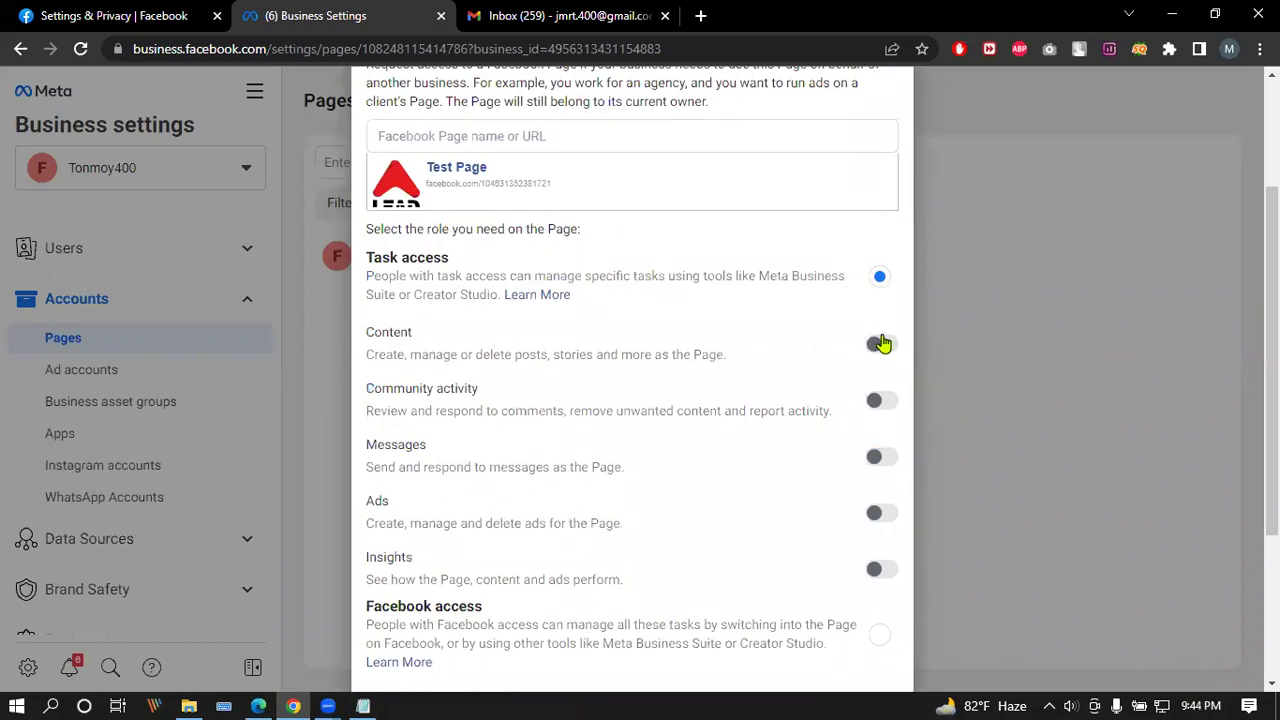
Step: Request Content, Ads and Insights permissions on Test Page and send the request
left_click(880, 343)
left_click(883, 513)
left_click(880, 569)
scroll(895, 520, "down", 3)
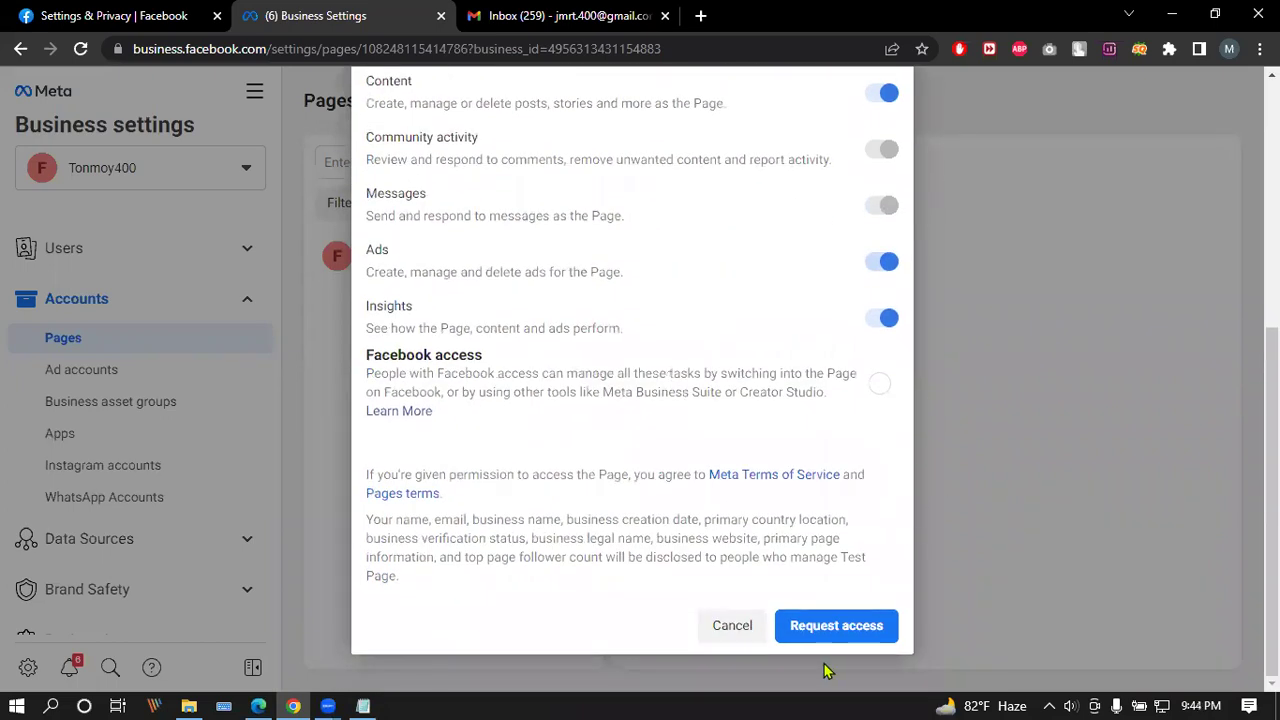
left_click(829, 626)
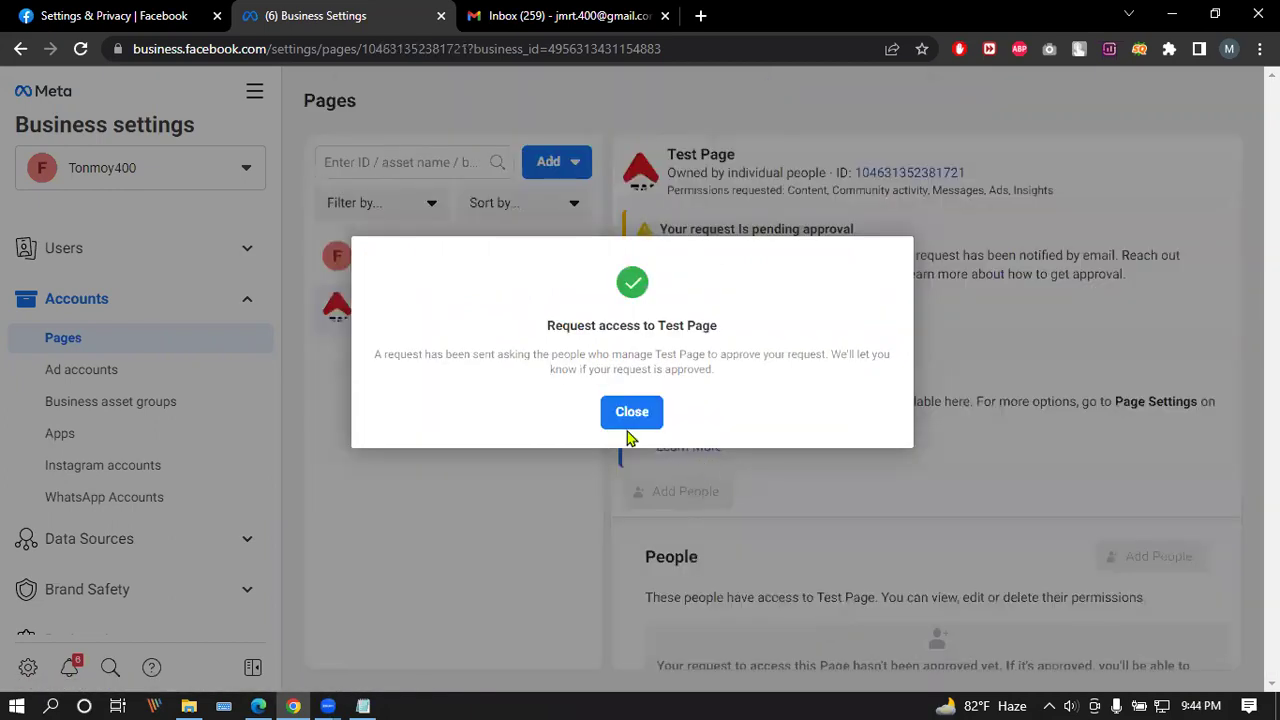
left_click(631, 414)
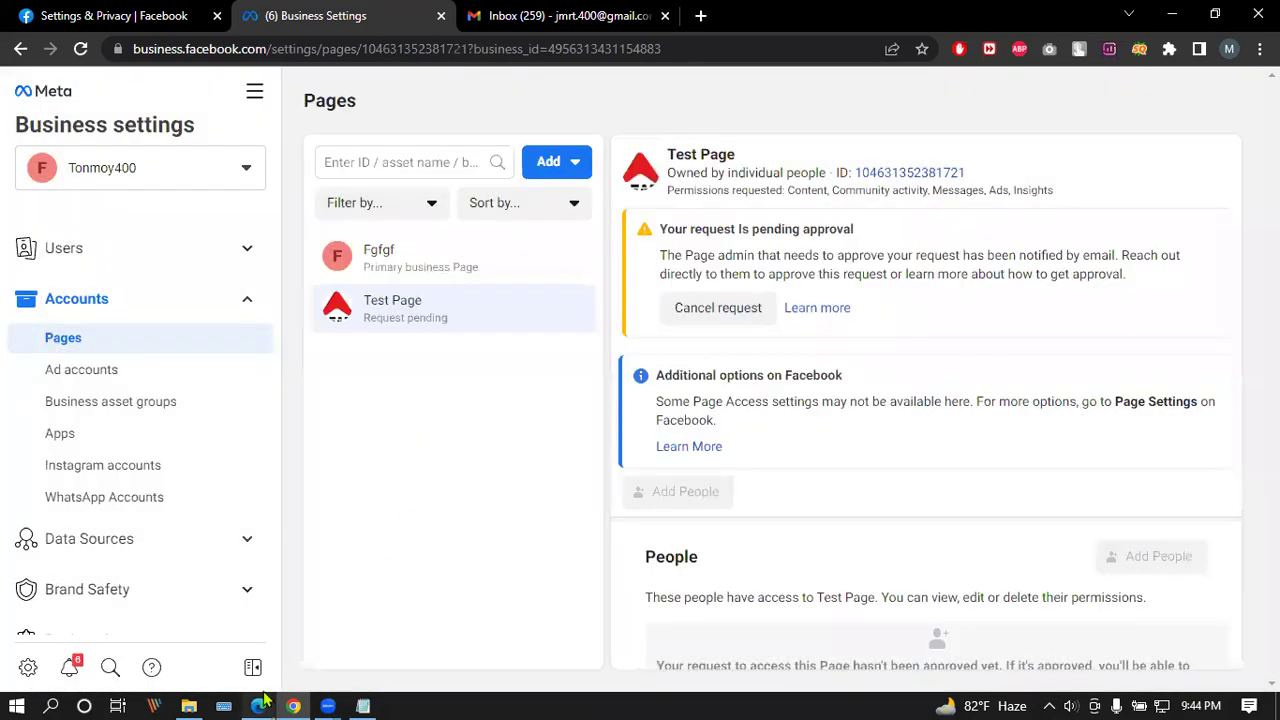
left_click(258, 706)
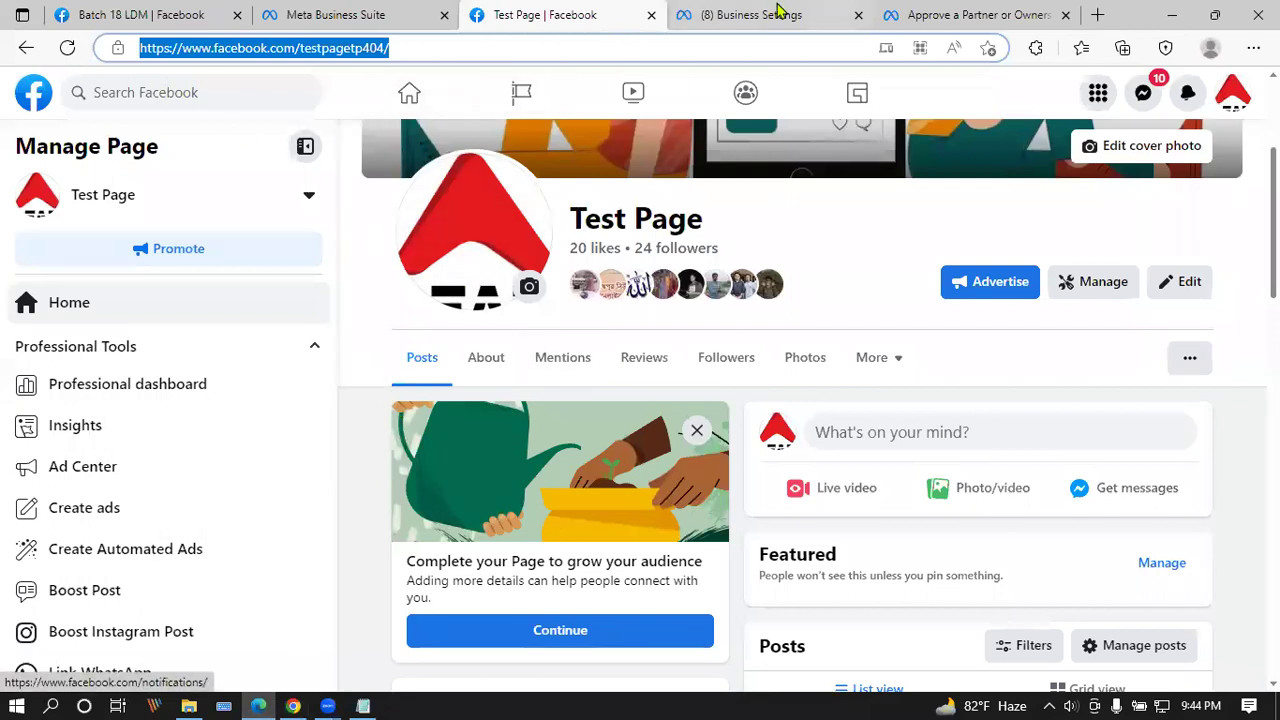
Step: Compare Test Page with the Business Settings people list and view the second person's access
left_click(778, 13)
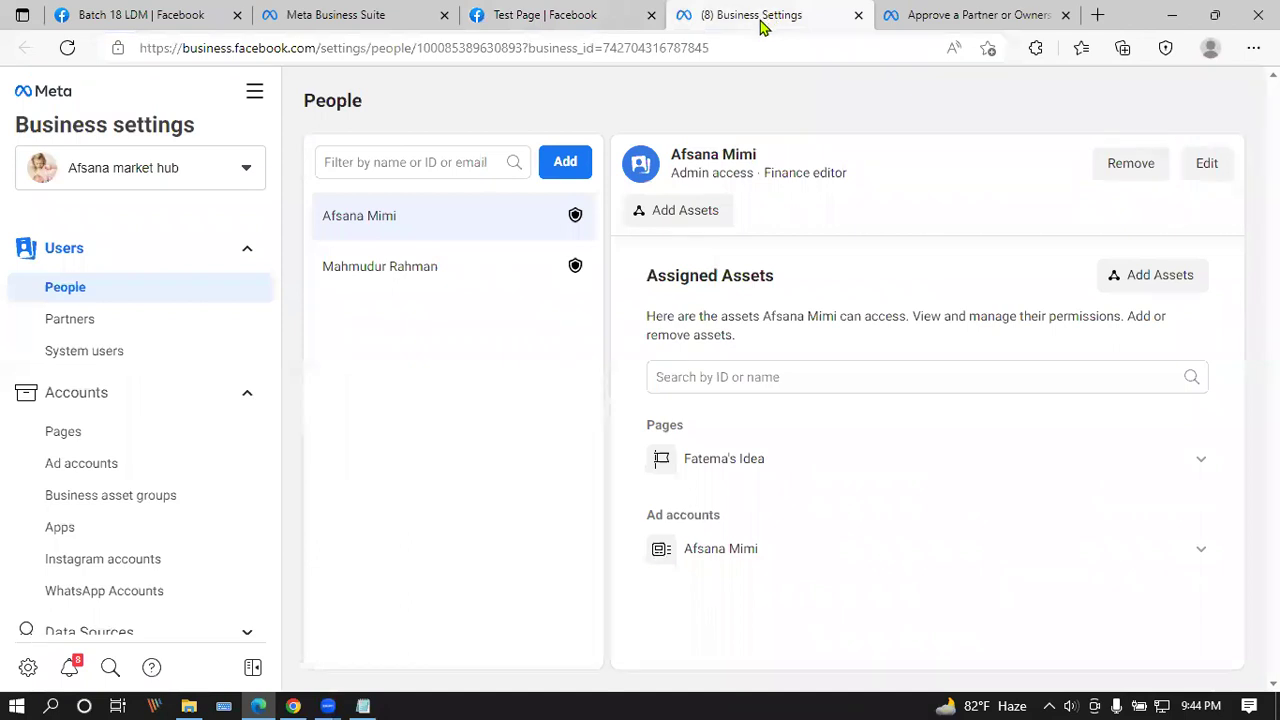
left_click(571, 12)
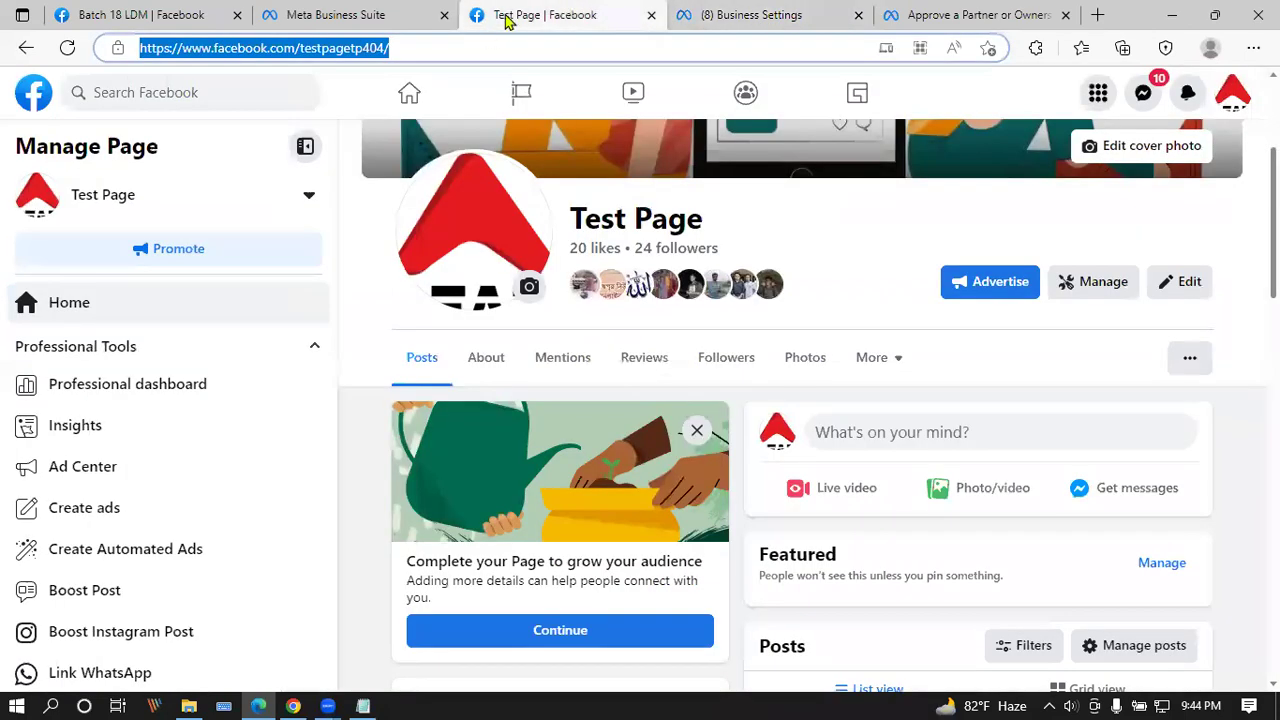
left_click(815, 15)
left_click(477, 282)
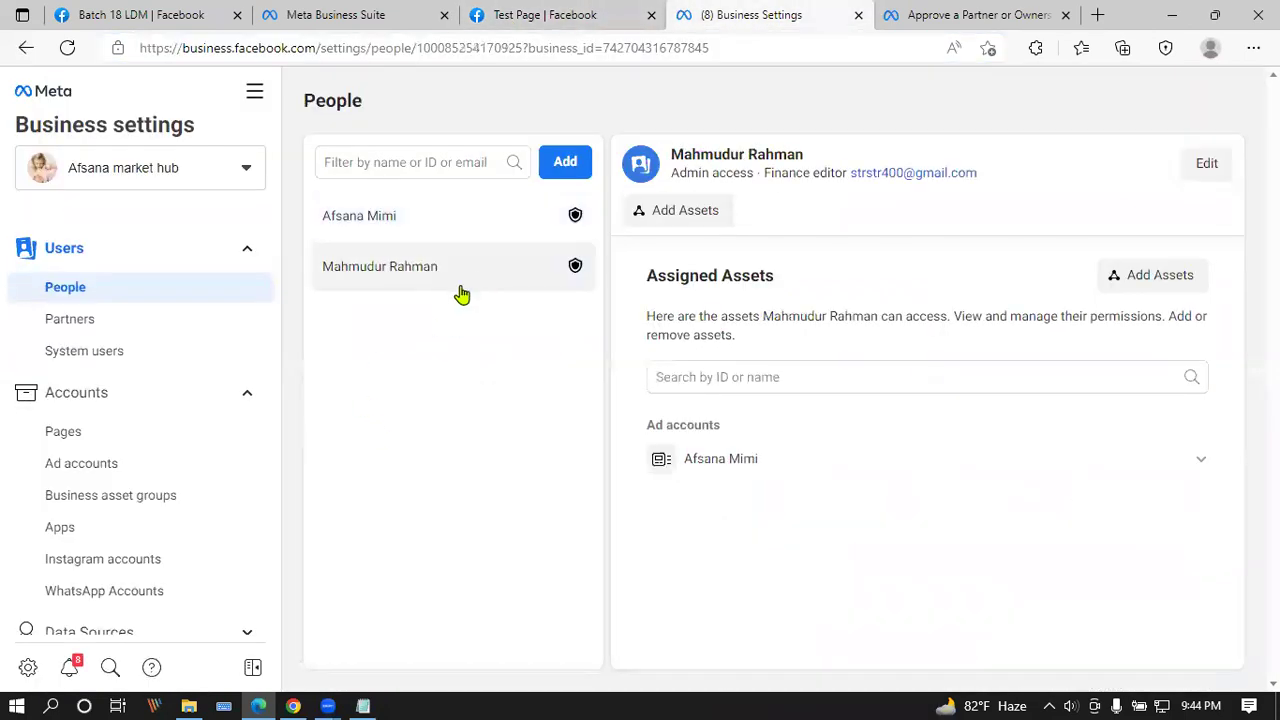
Step: Reload Test Page and open it in Meta Business Suite
left_click(598, 12)
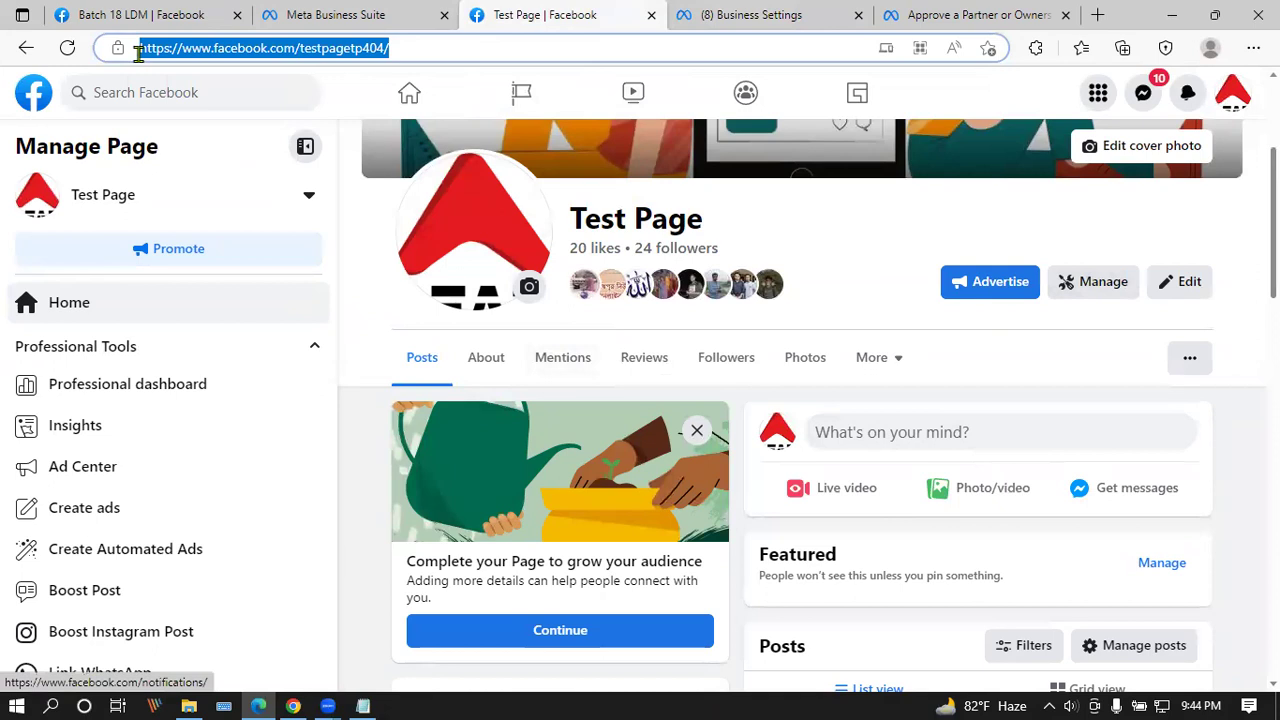
key("Return")
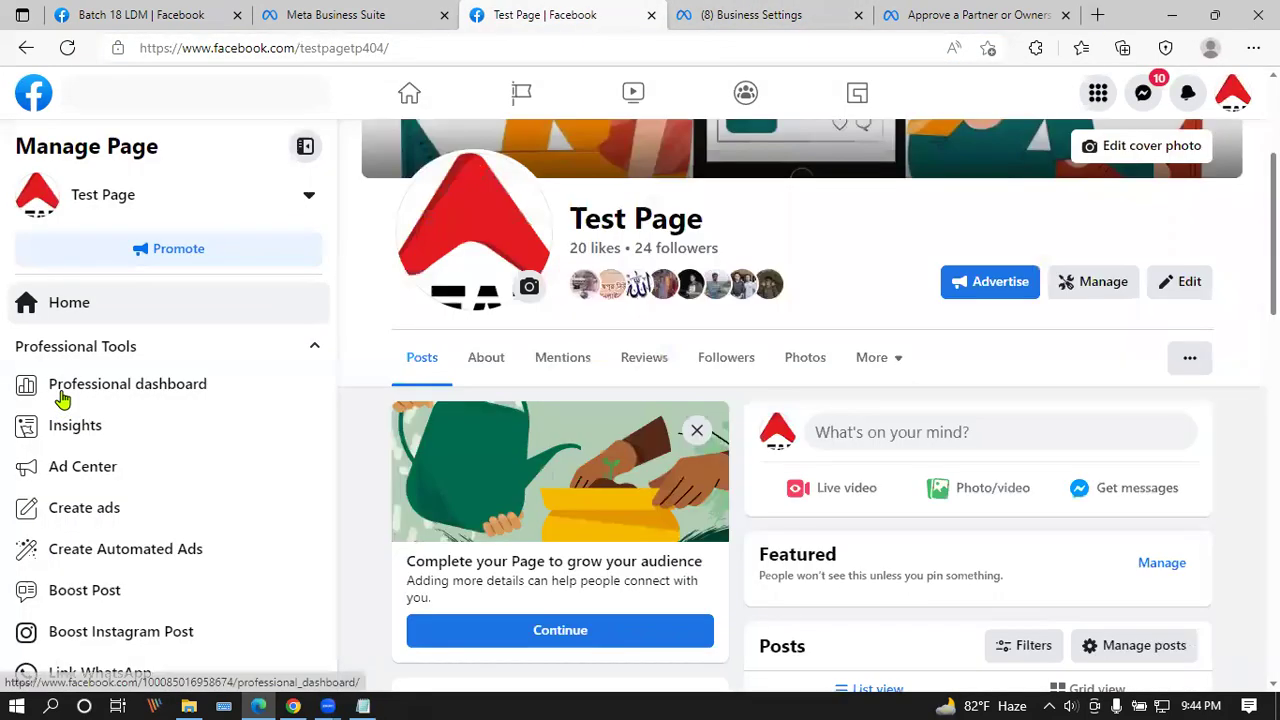
scroll(57, 400, "down", 1)
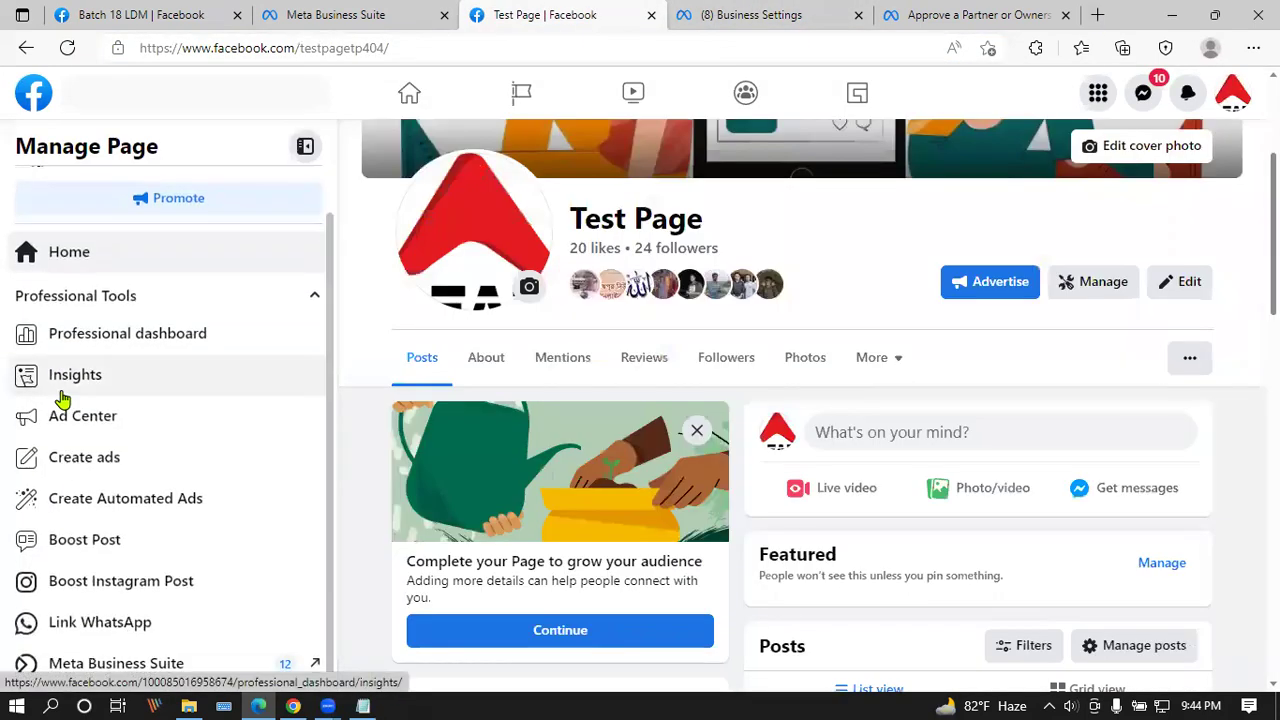
left_click(160, 666)
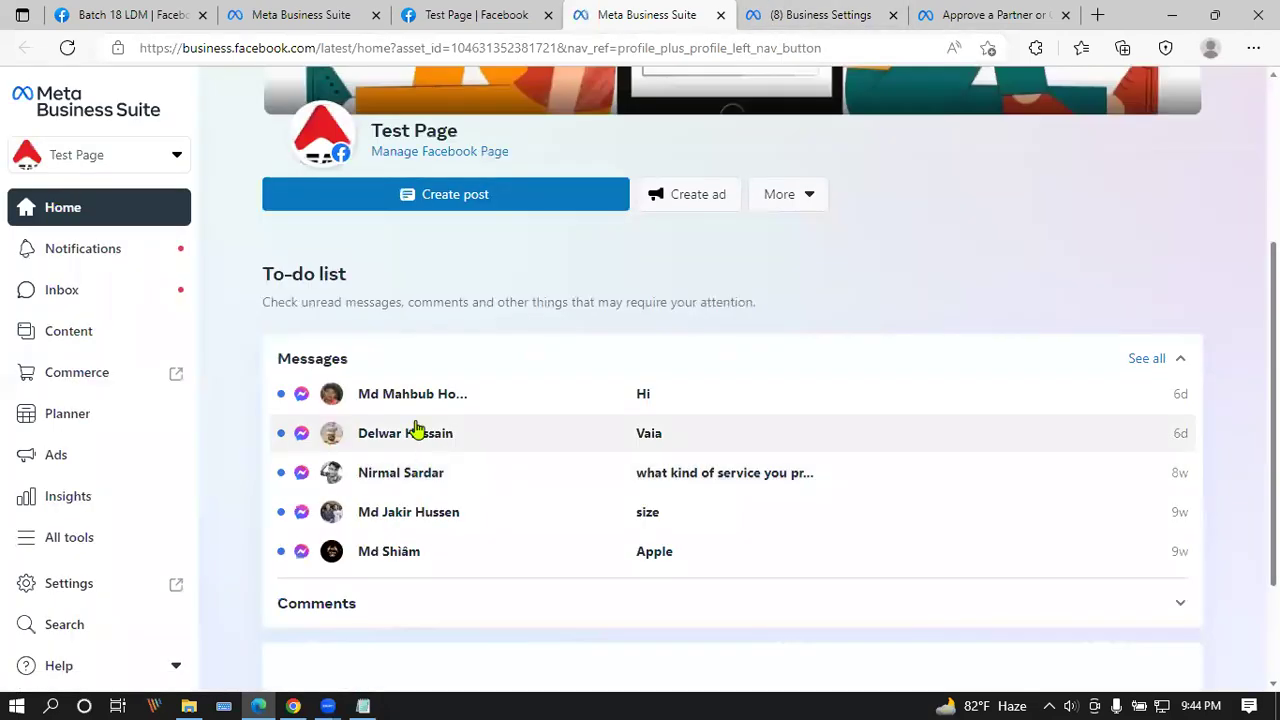
Step: Check Test Page's notifications and its New Pages Experience Page access settings for the partner request
left_click(120, 250)
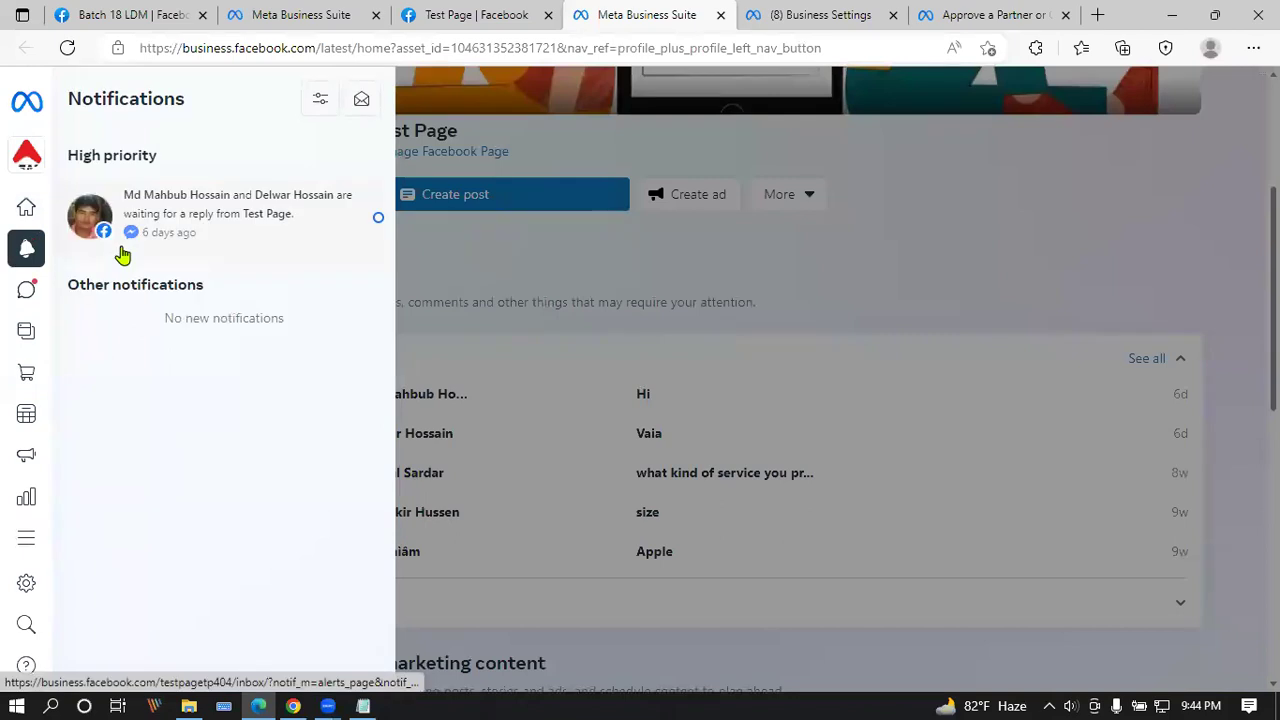
left_click(95, 590)
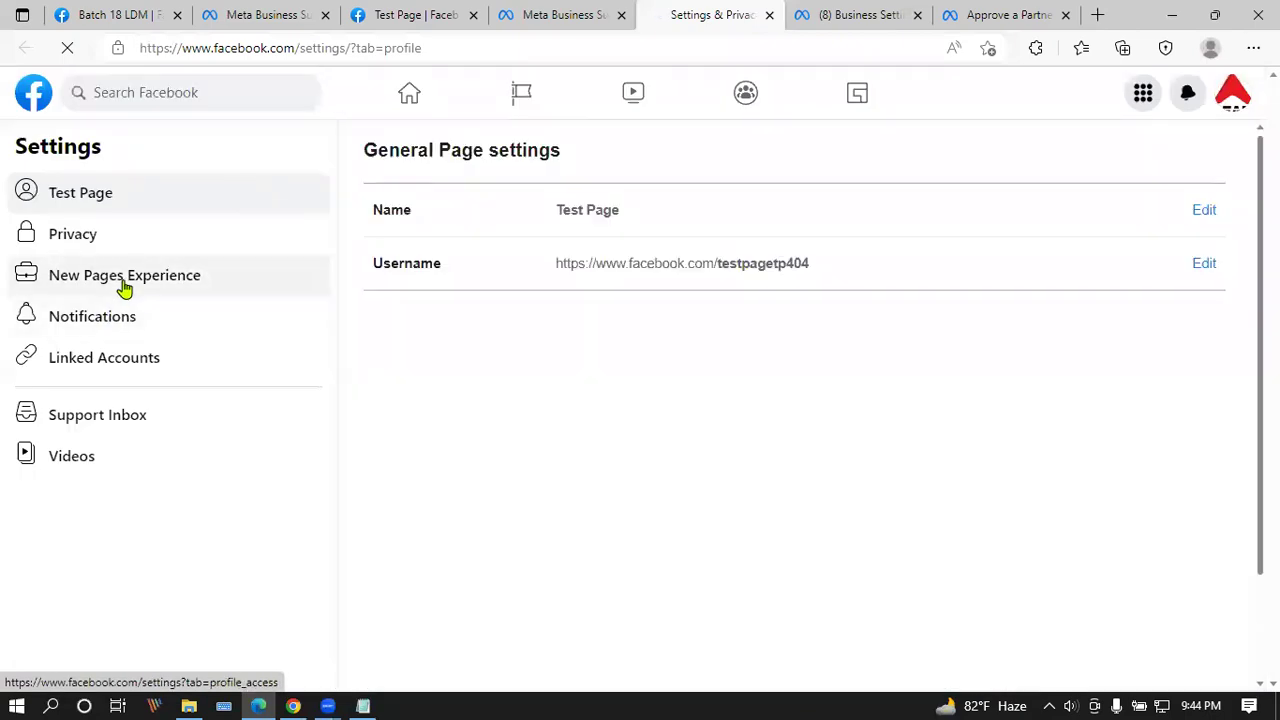
left_click(125, 285)
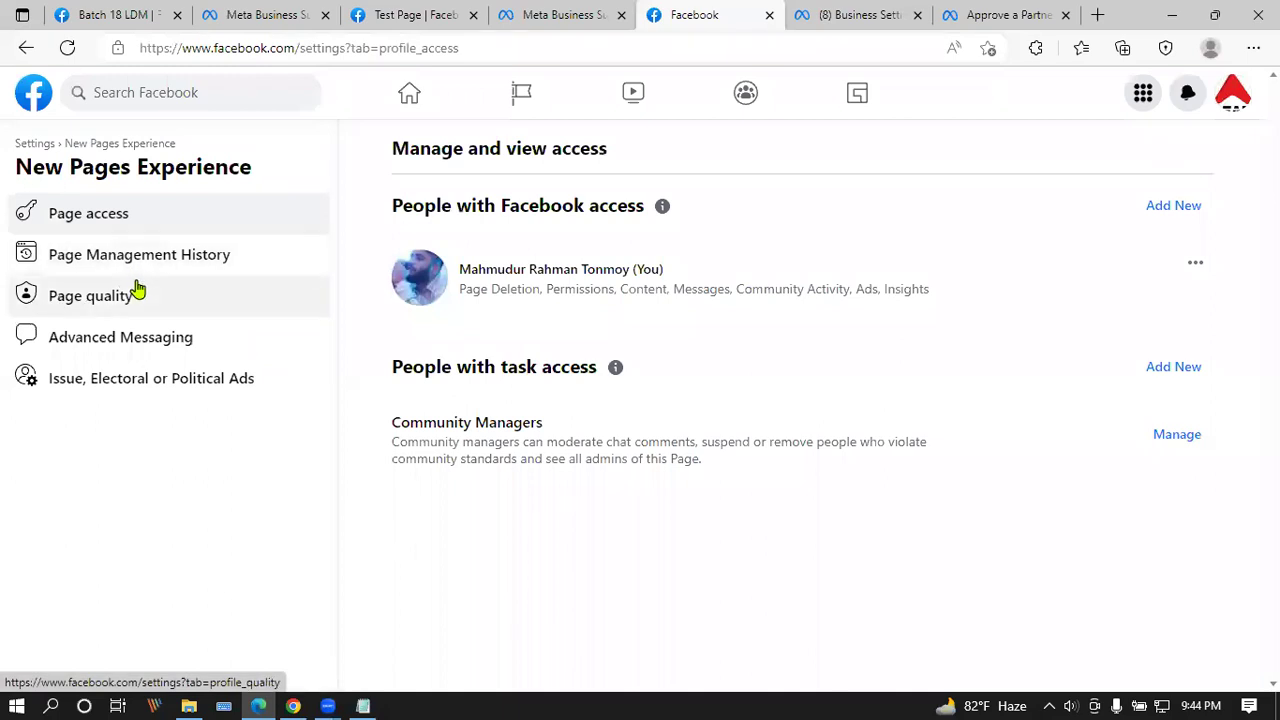
left_click(1196, 436)
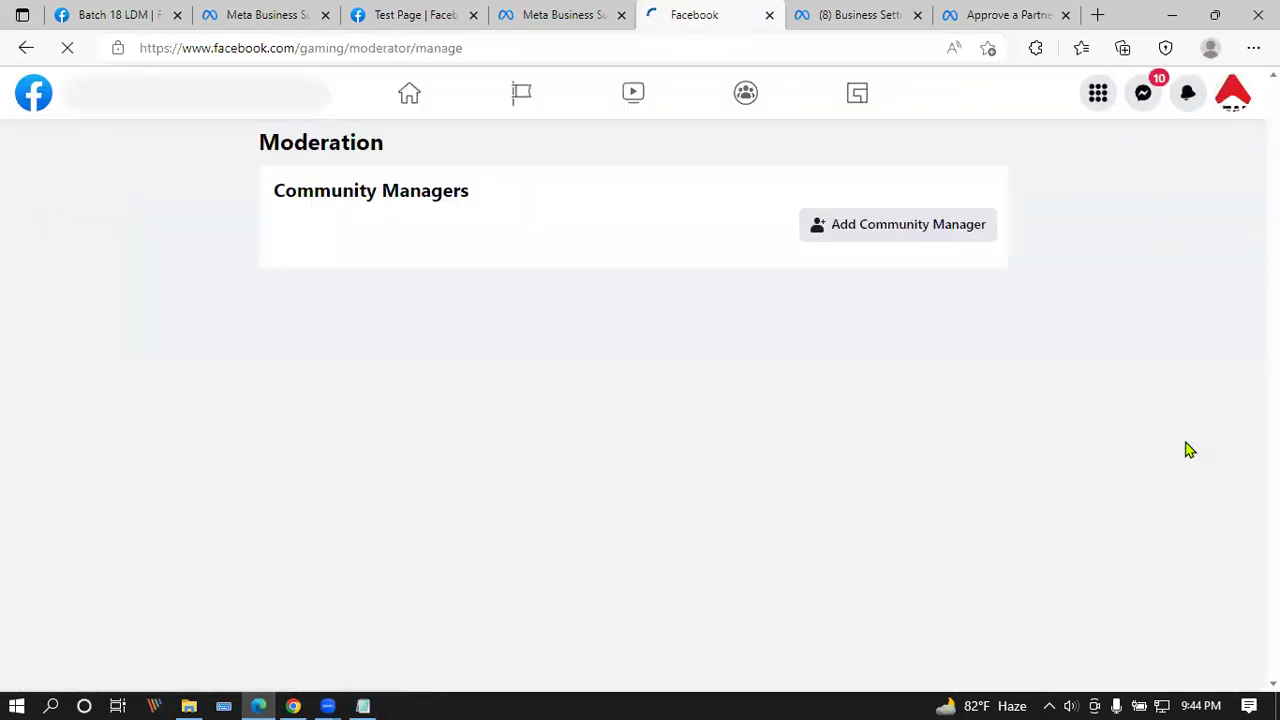
Step: Read the Approve a Partner help article alongside the Business Settings people page
left_click(814, 12)
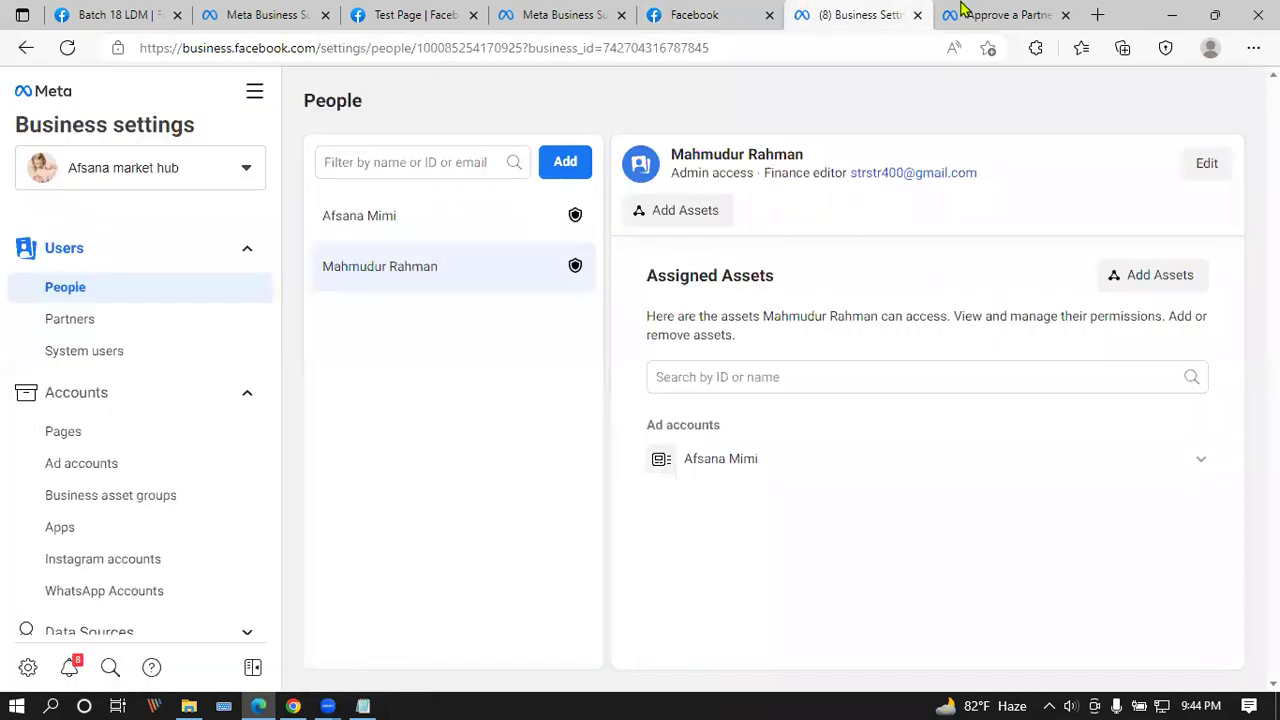
left_click(962, 12)
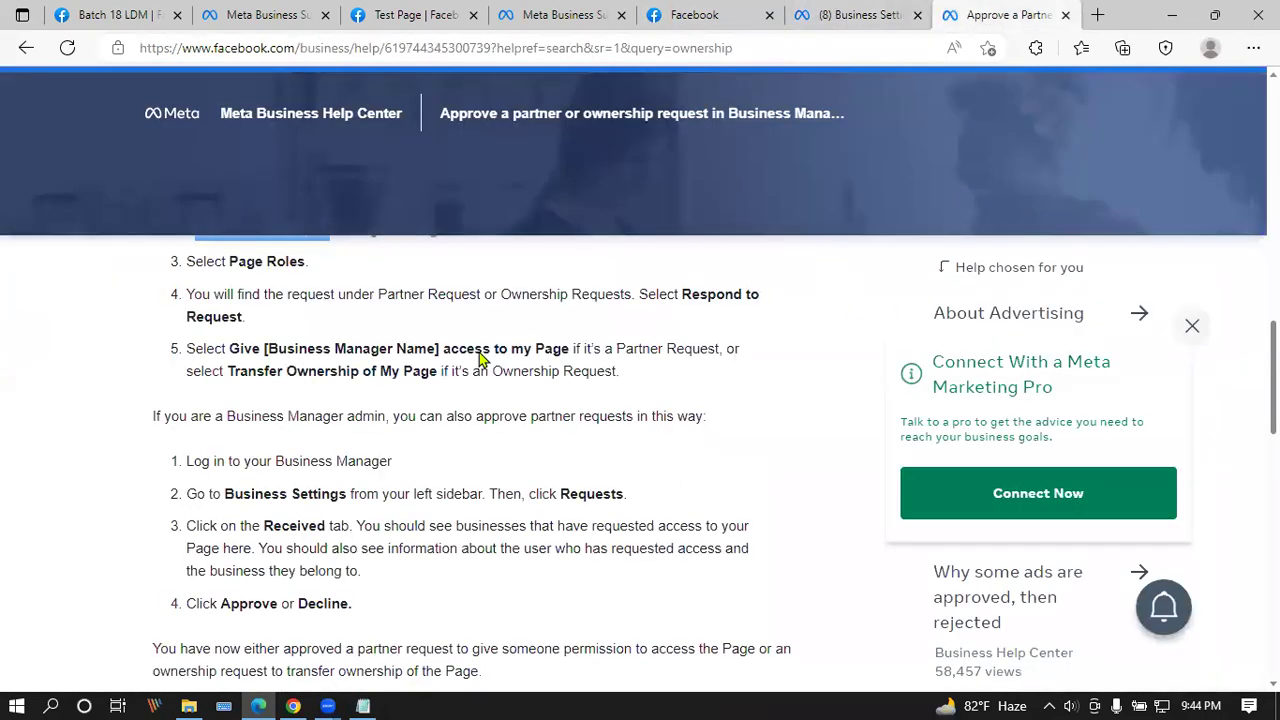
scroll(203, 436, "down", 6)
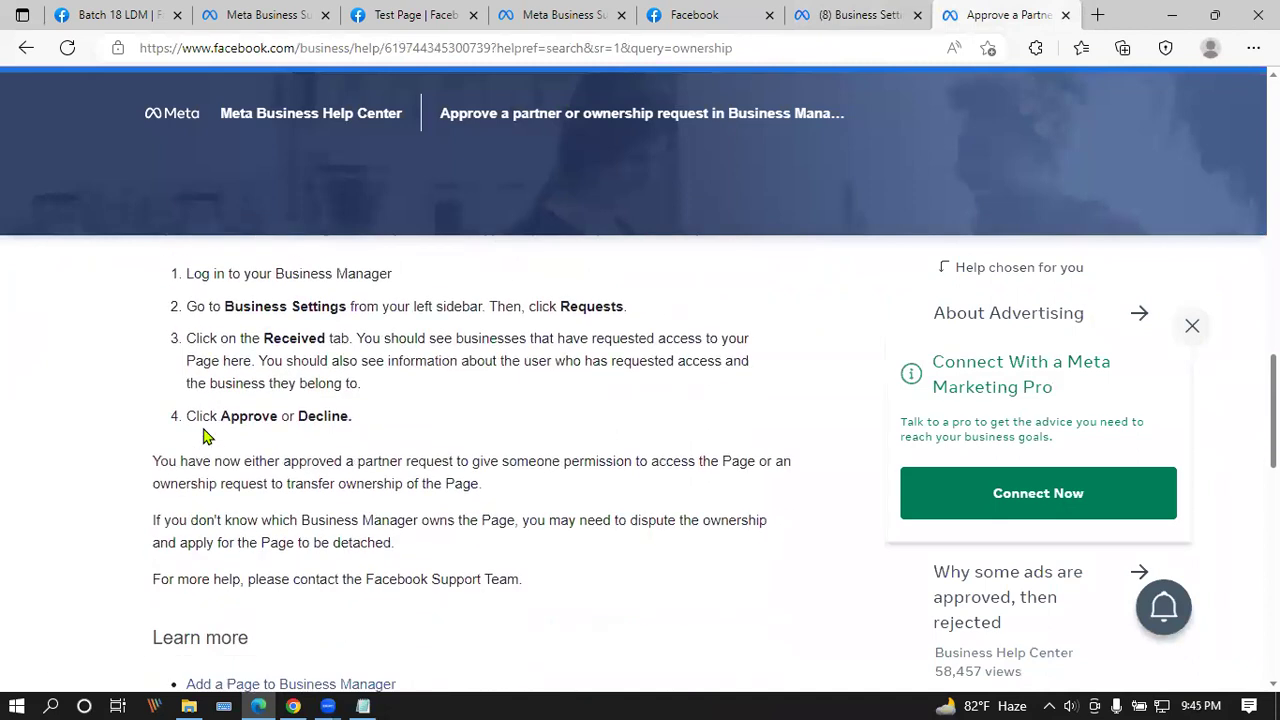
left_click(293, 706)
left_click(700, 15)
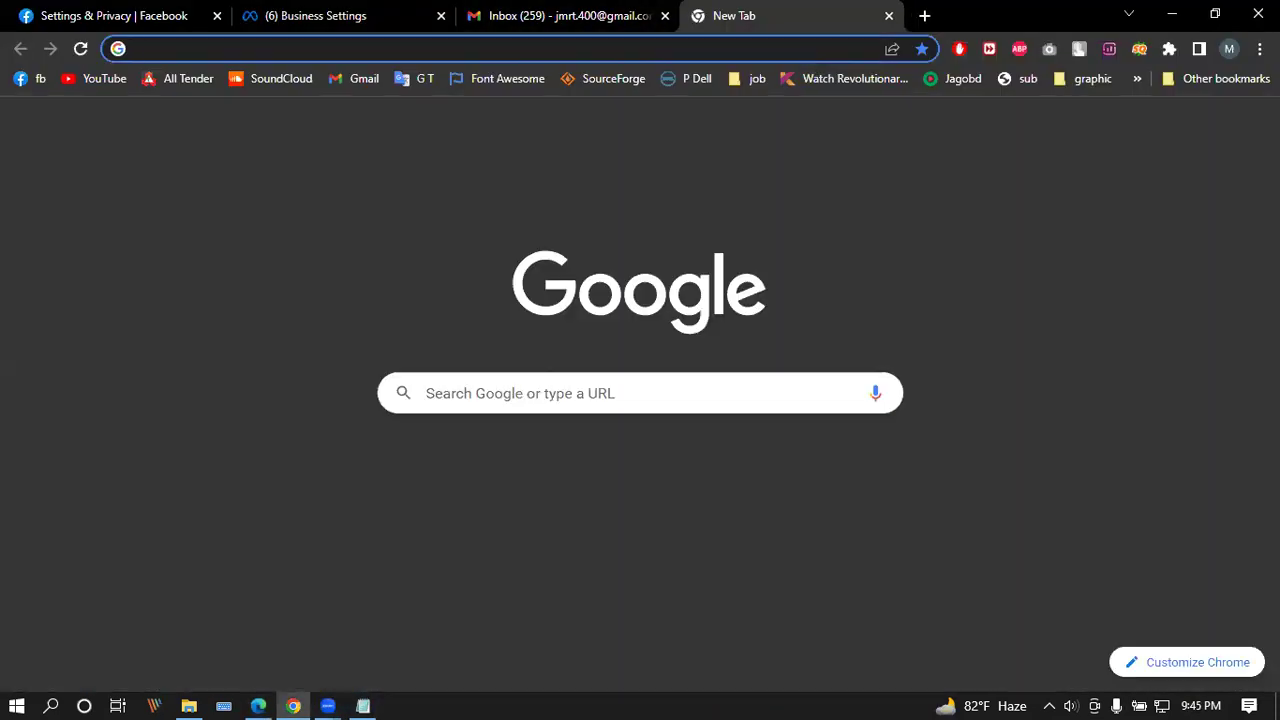
Step: Check the Google account panel, then go to Gmail from the Google start page
left_click(1248, 133)
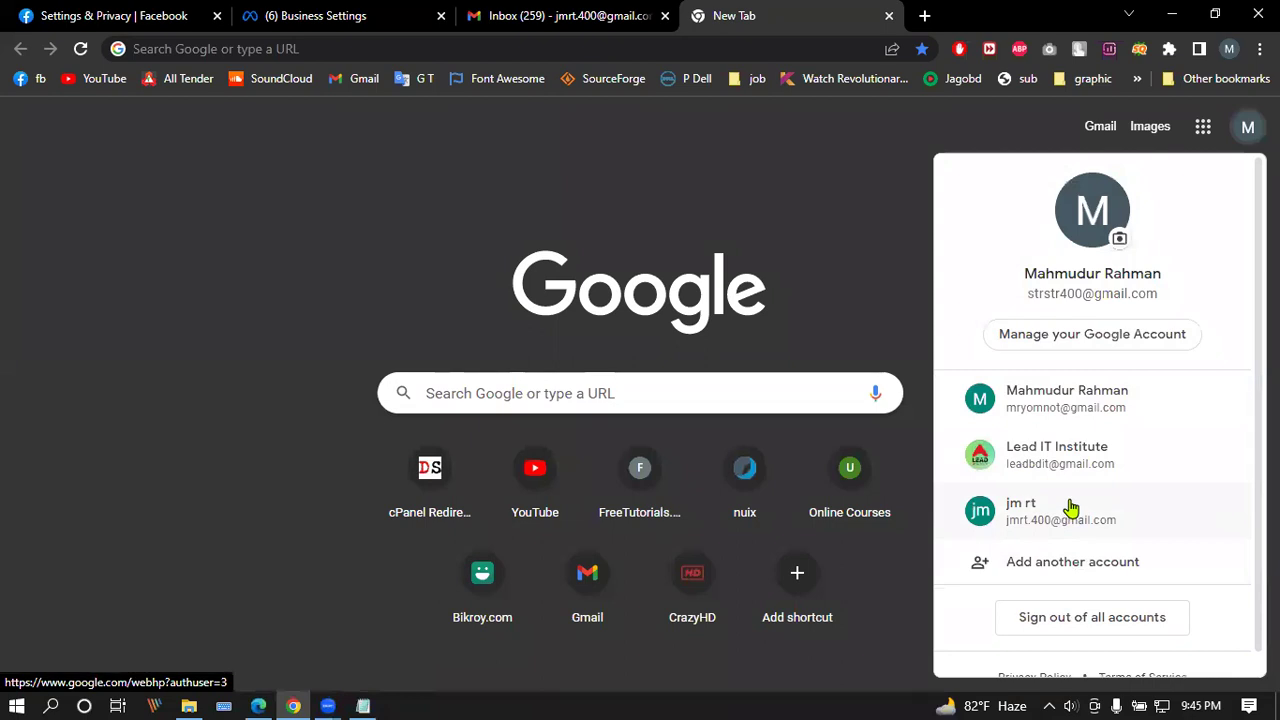
left_click(935, 180)
left_click(1092, 128)
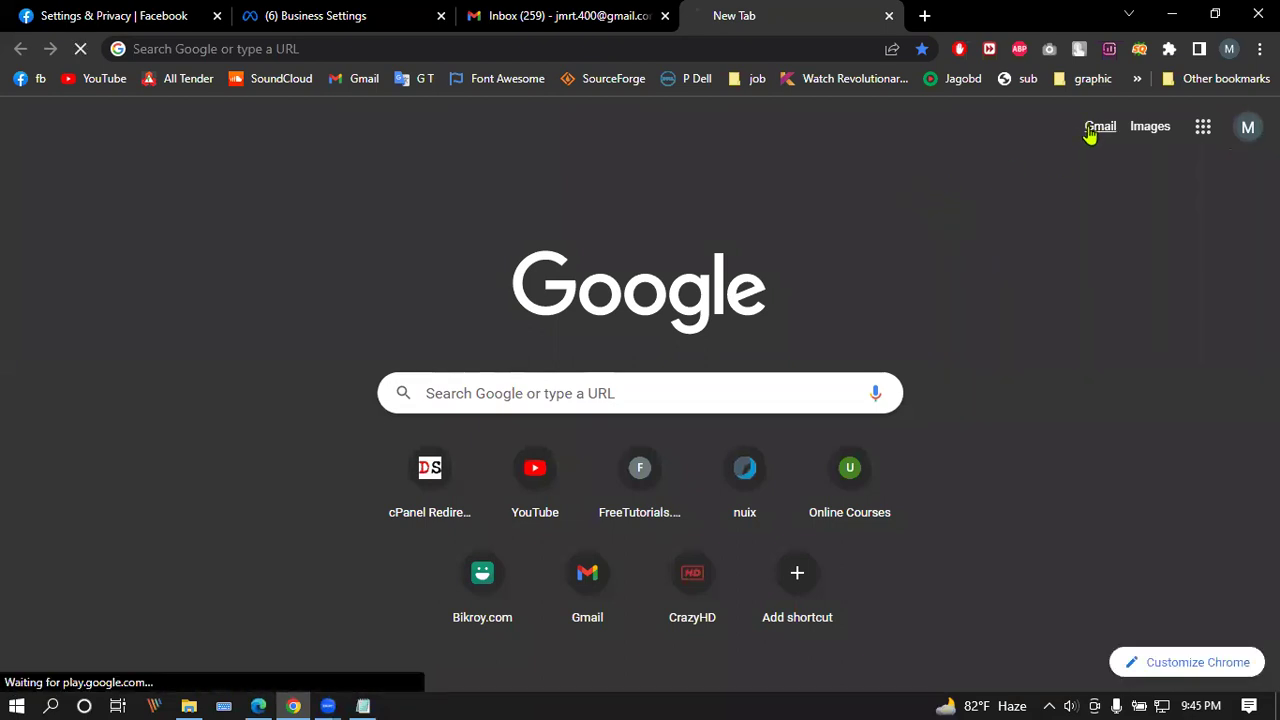
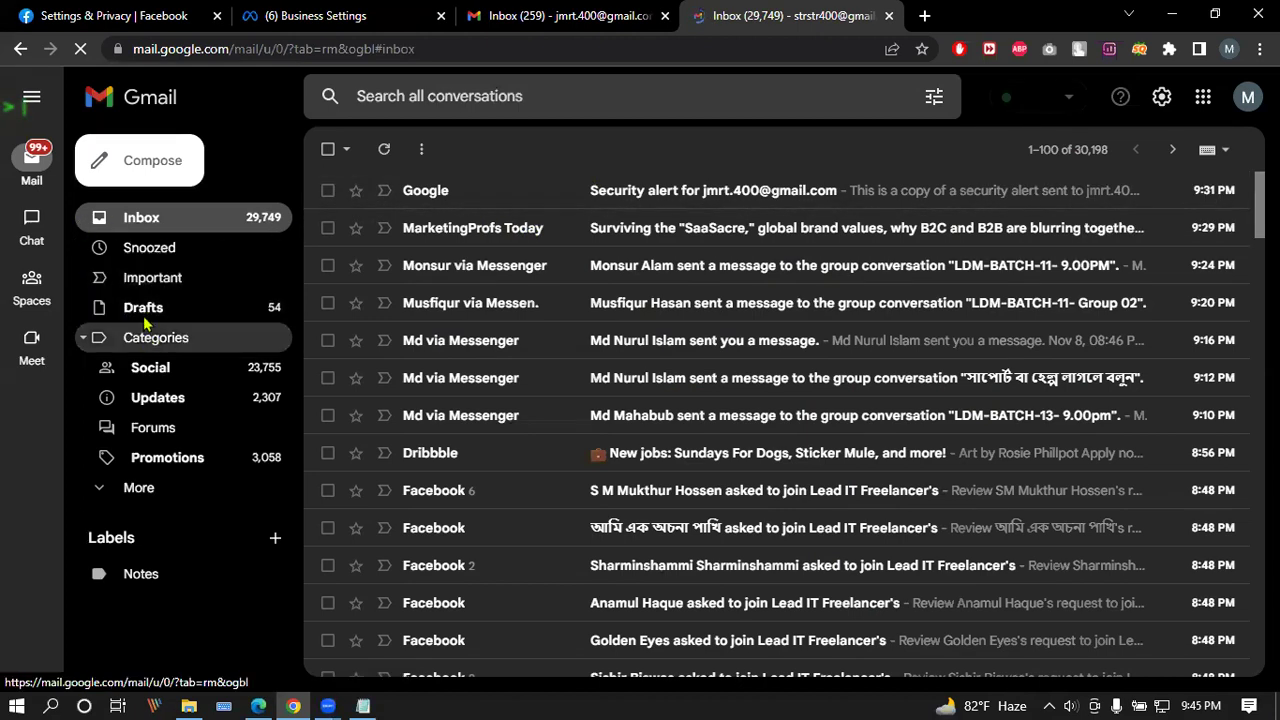
Step: Browse the Social category, opening and closing a Lead IT Freelancer join-request email
left_click(160, 375)
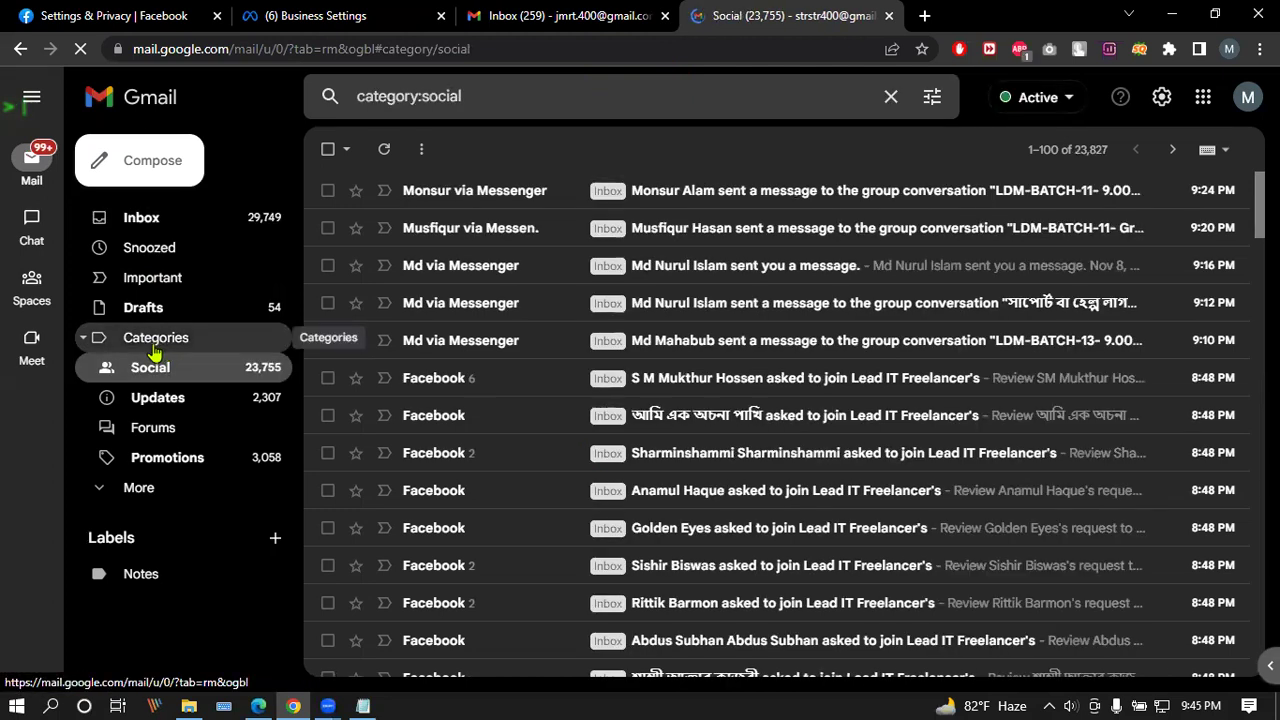
left_click(482, 424)
left_click(327, 149)
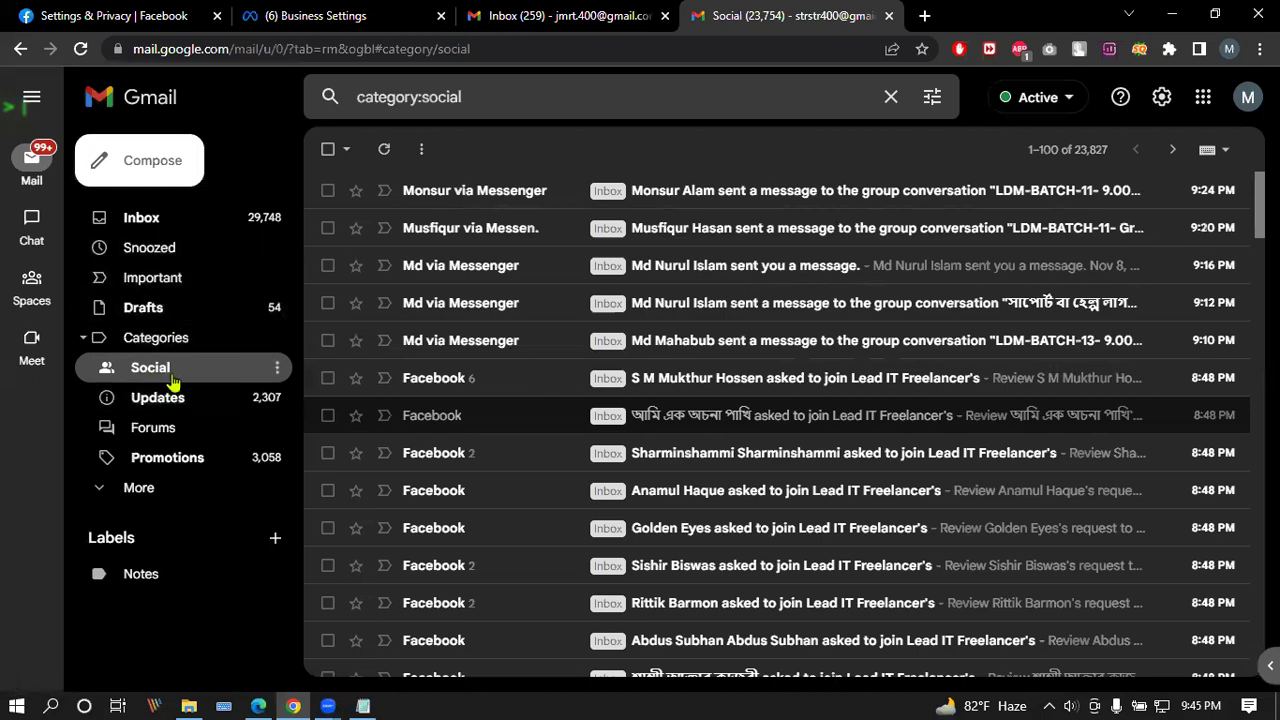
Step: Open the 'Digital Marketer has invited you' email from the Important folder
left_click(143, 487)
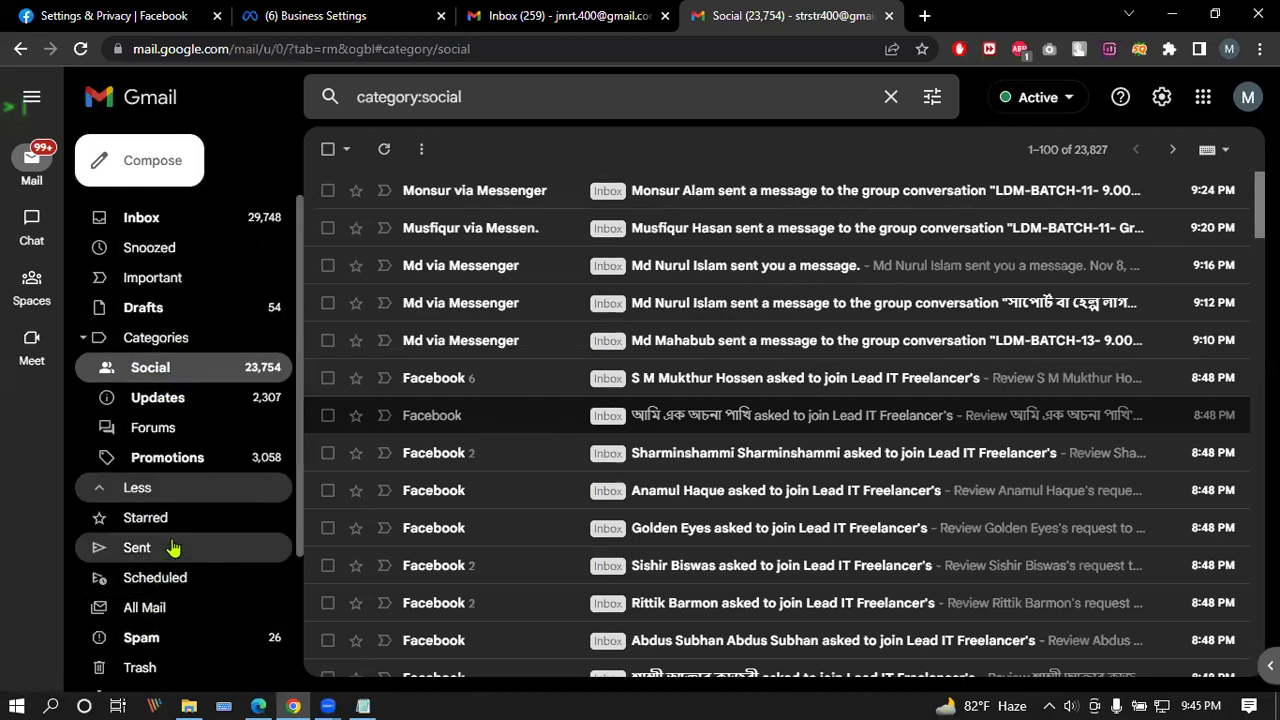
scroll(174, 540, "down", 2)
scroll(177, 531, "up", 2)
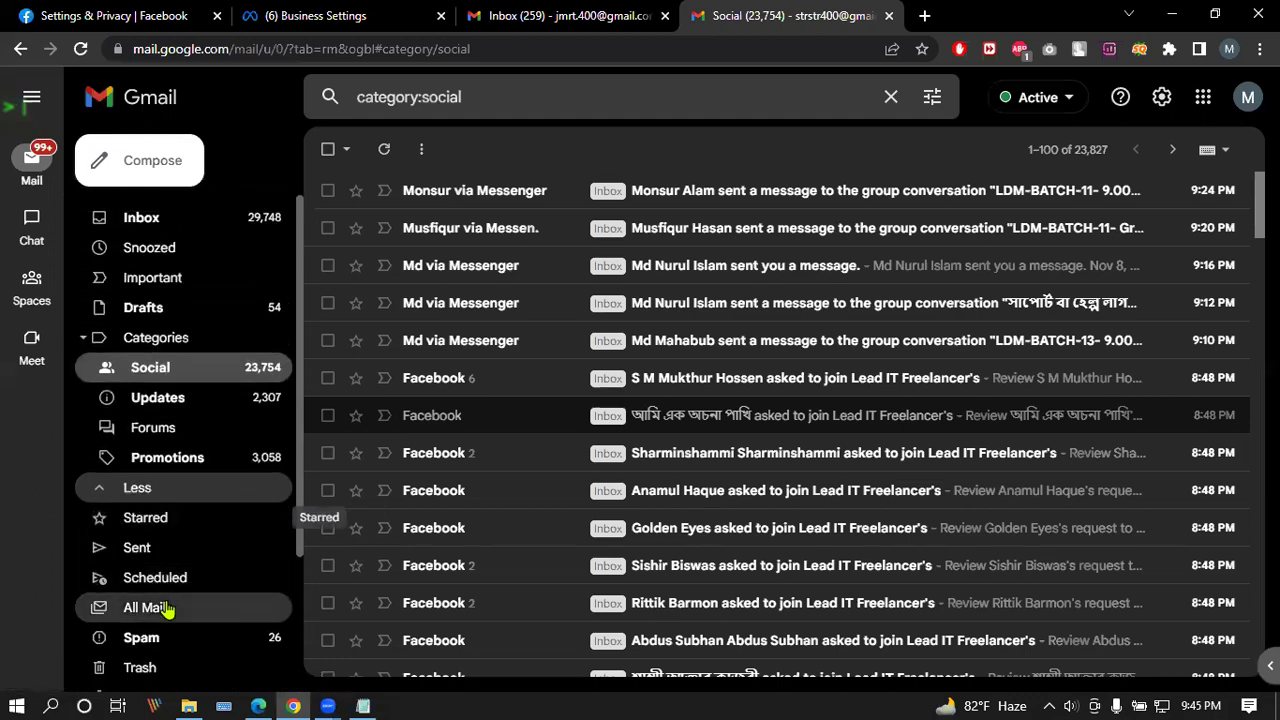
left_click(150, 277)
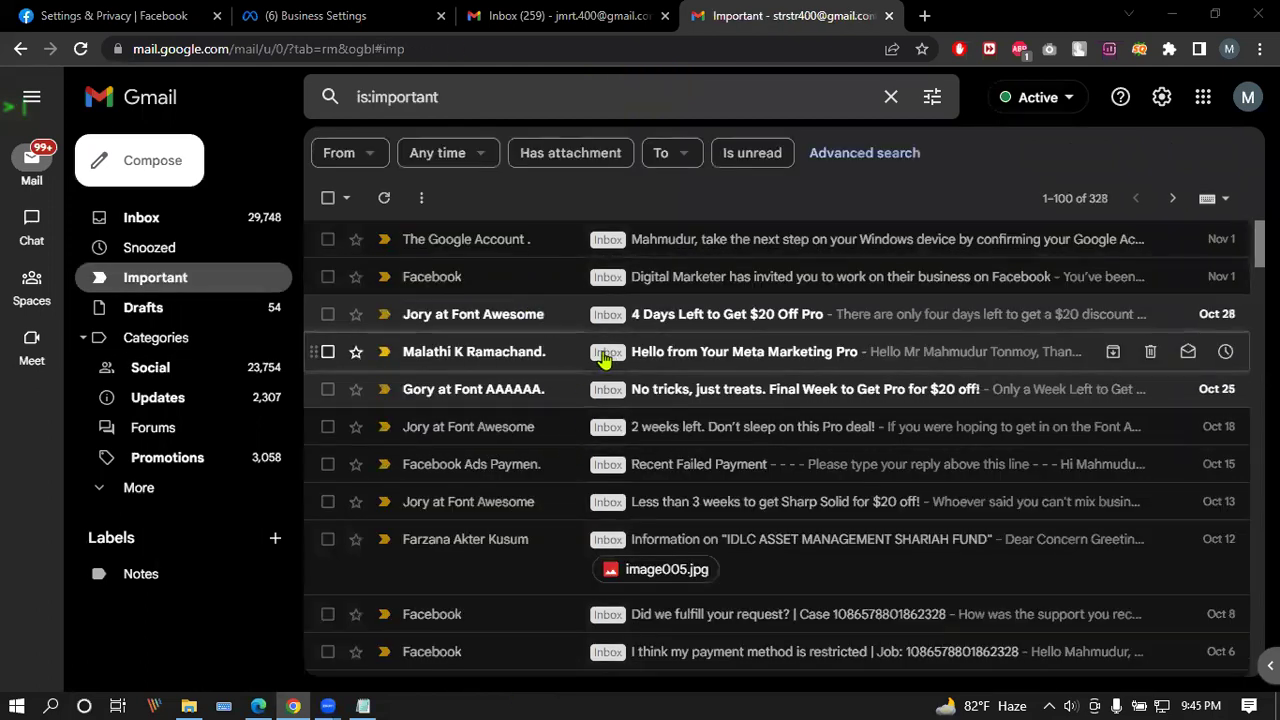
left_click(755, 287)
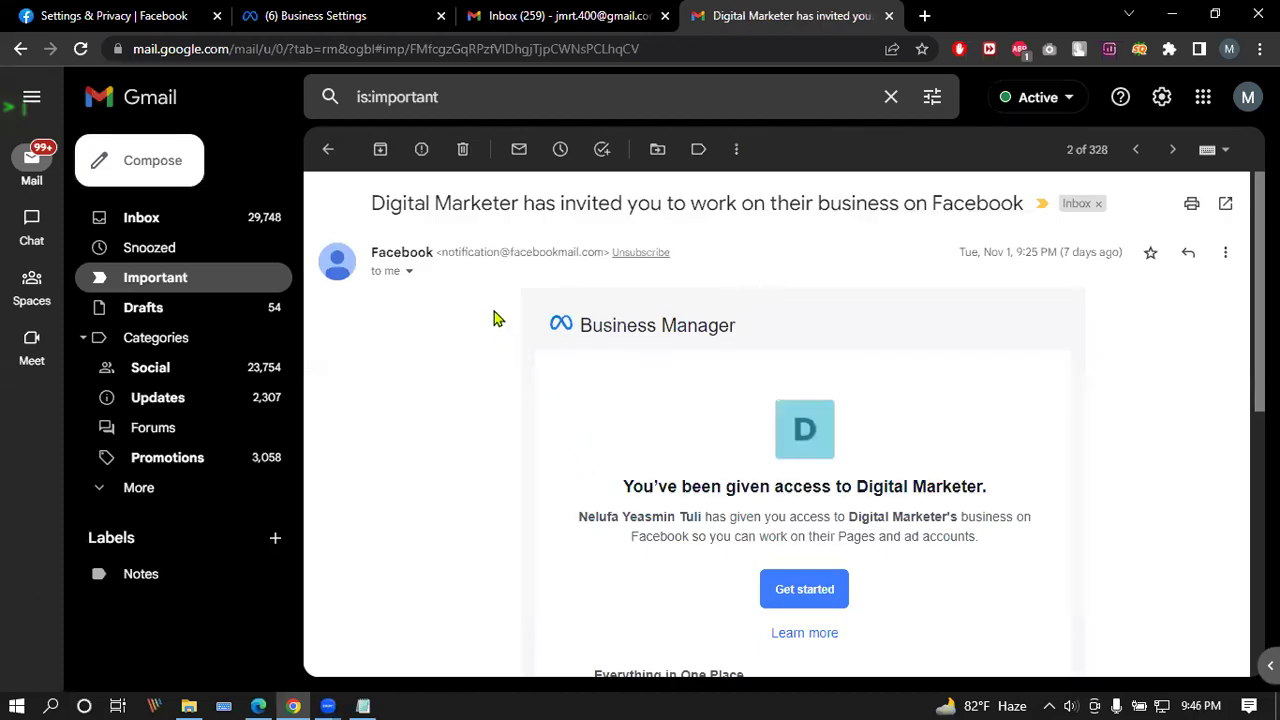
Step: Follow the invitation's Get started link and dismiss the expired-invitation notice
left_click(798, 592)
left_click(760, 9)
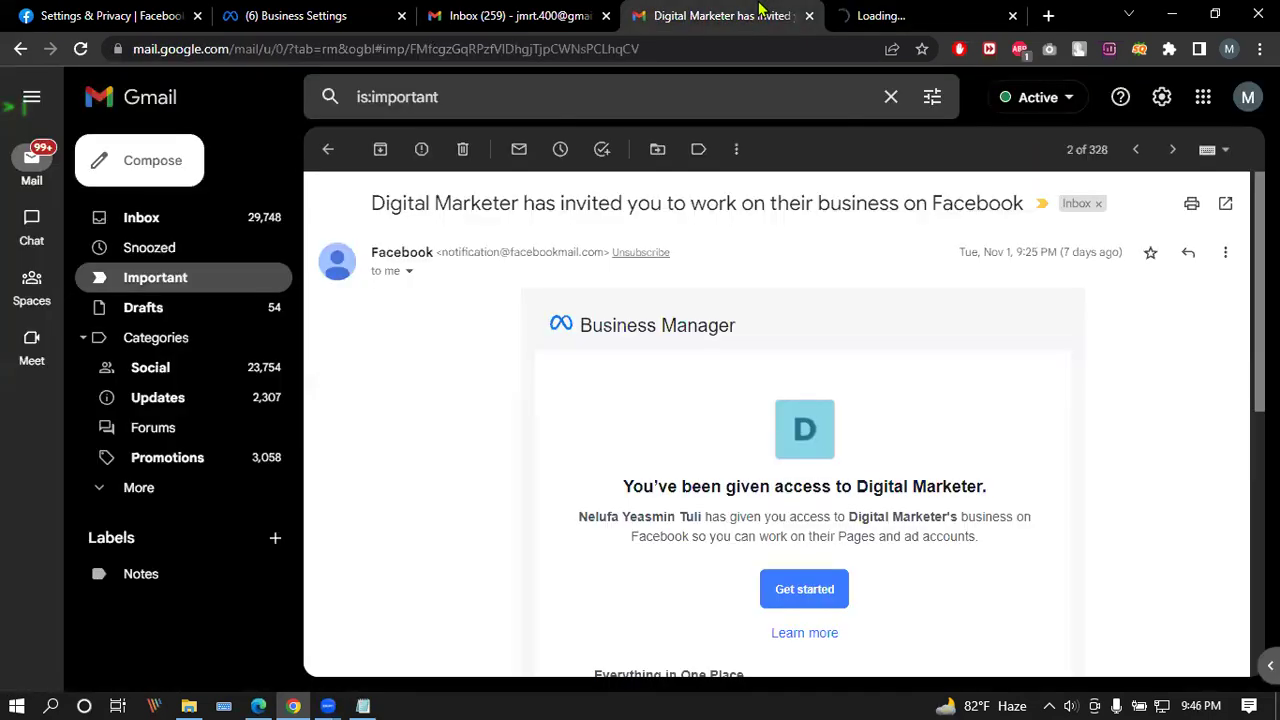
left_click(924, 8)
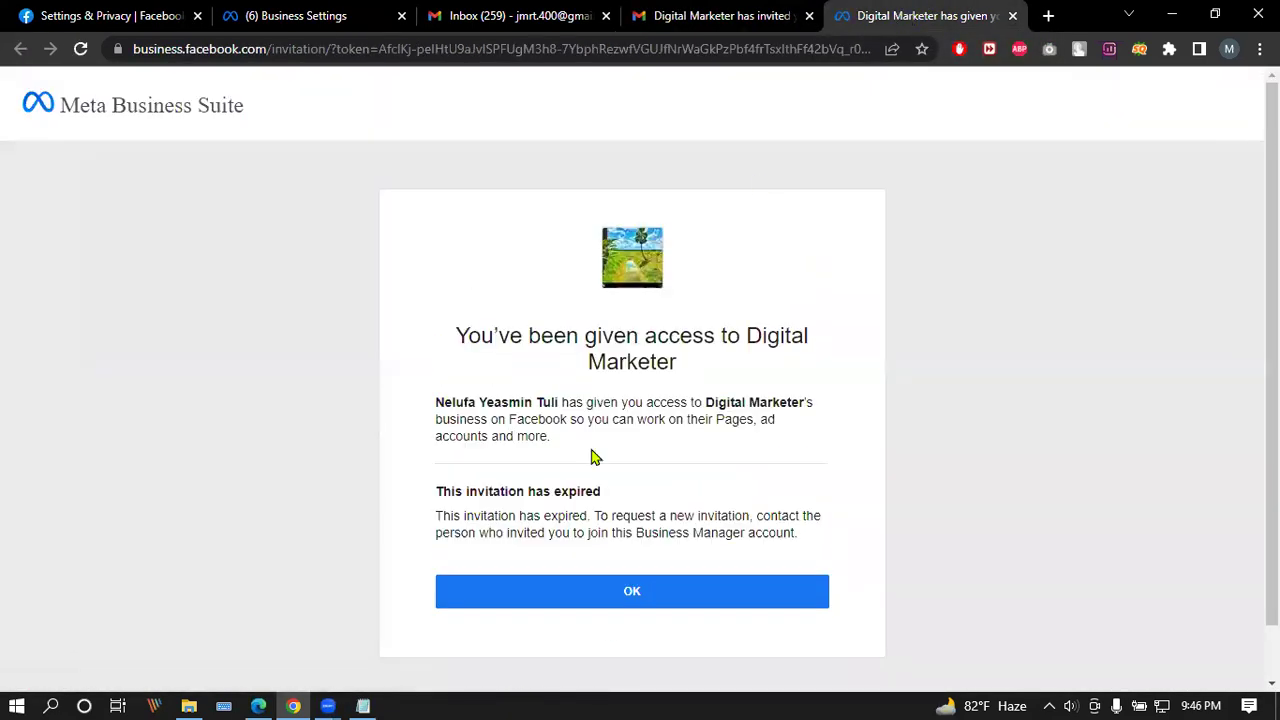
left_click(634, 591)
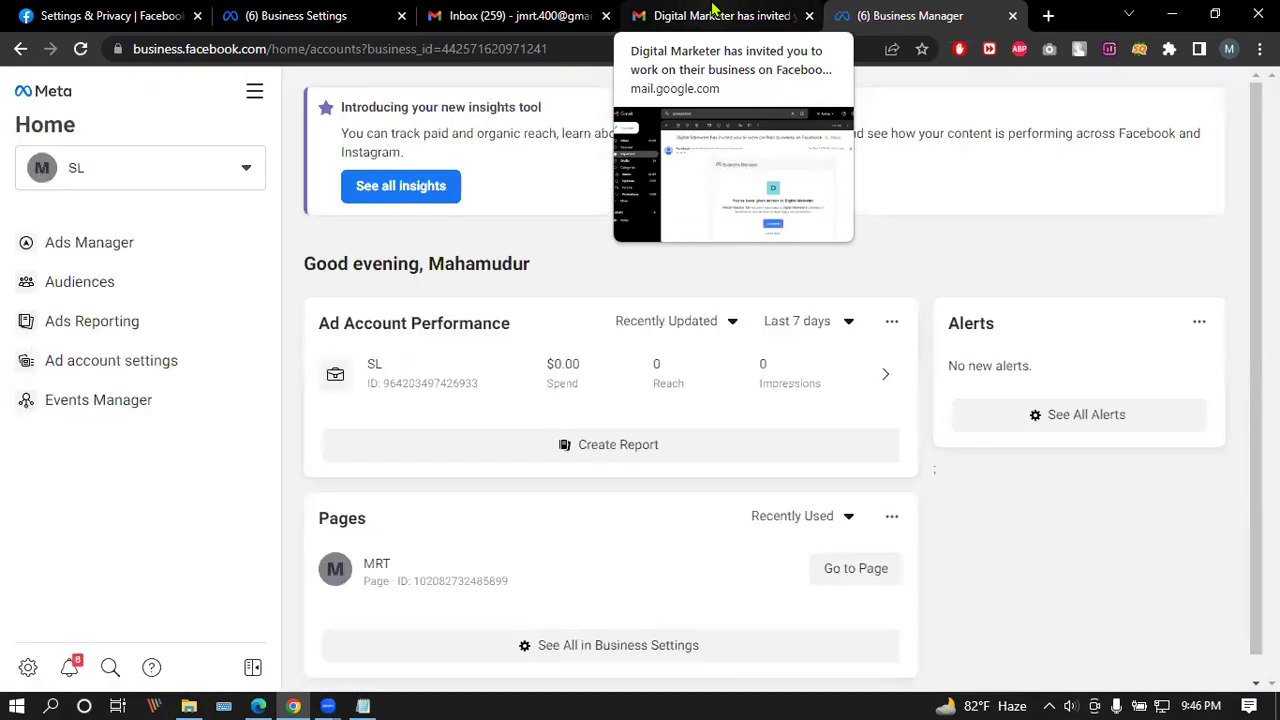
left_click(714, 15)
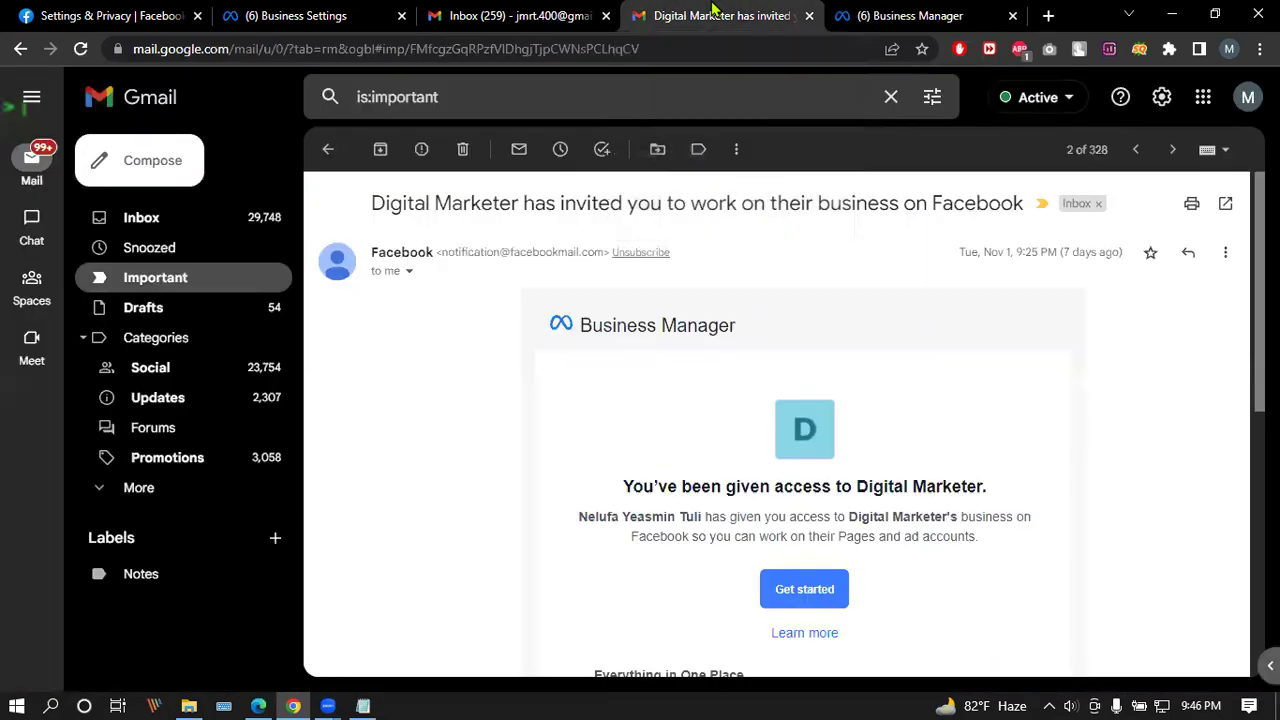
Step: Return to the Inbox, opening and closing the MarketingProfs Today newsletter and Google security alert
left_click(168, 226)
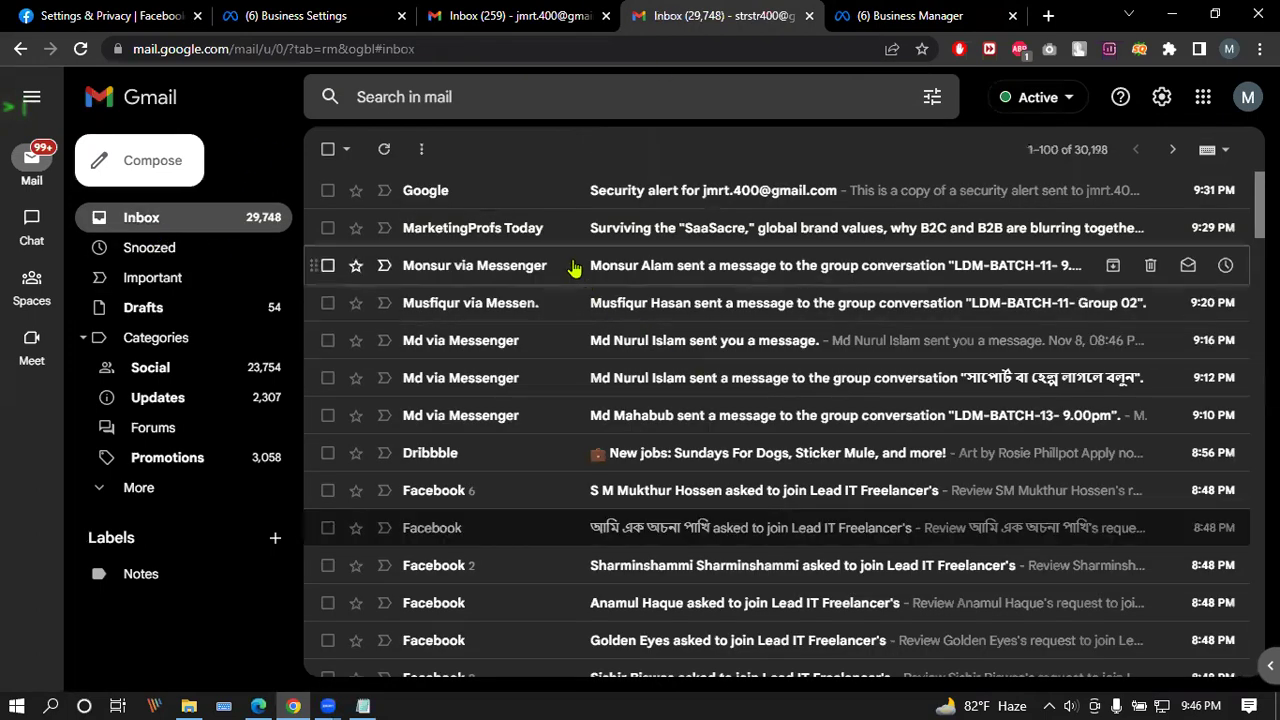
left_click(540, 228)
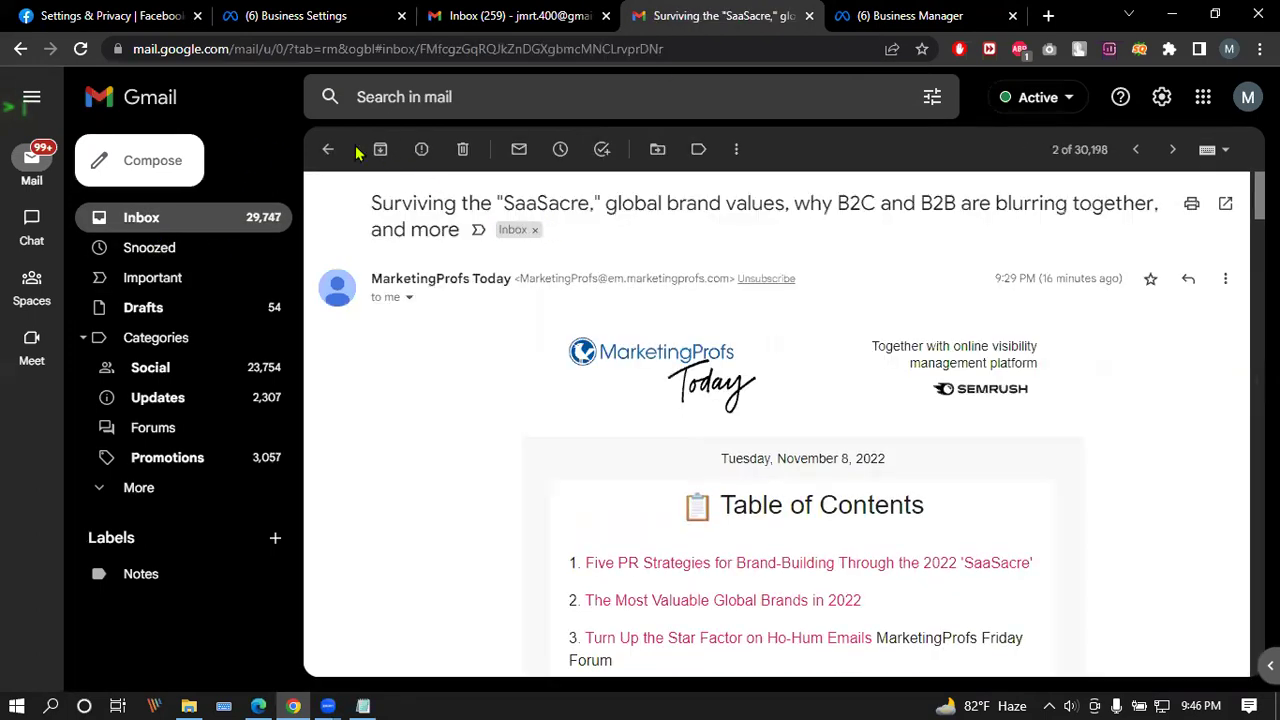
left_click(327, 149)
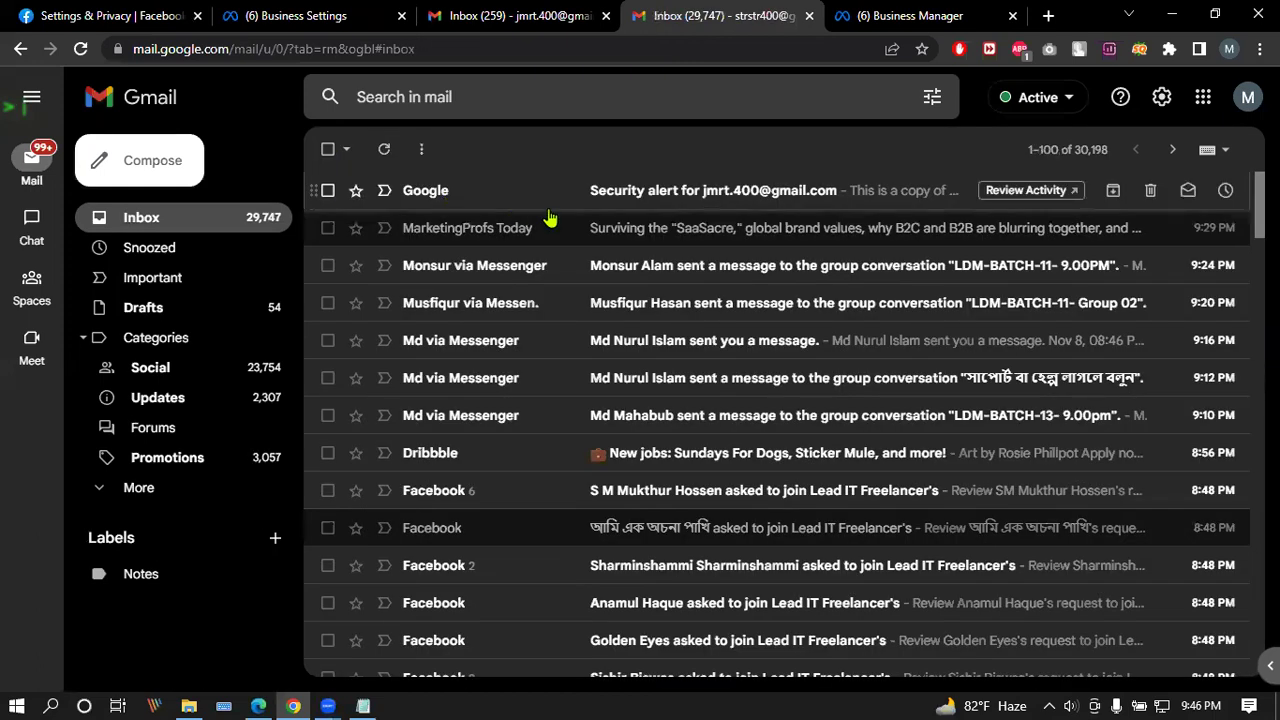
left_click(368, 189)
left_click(327, 149)
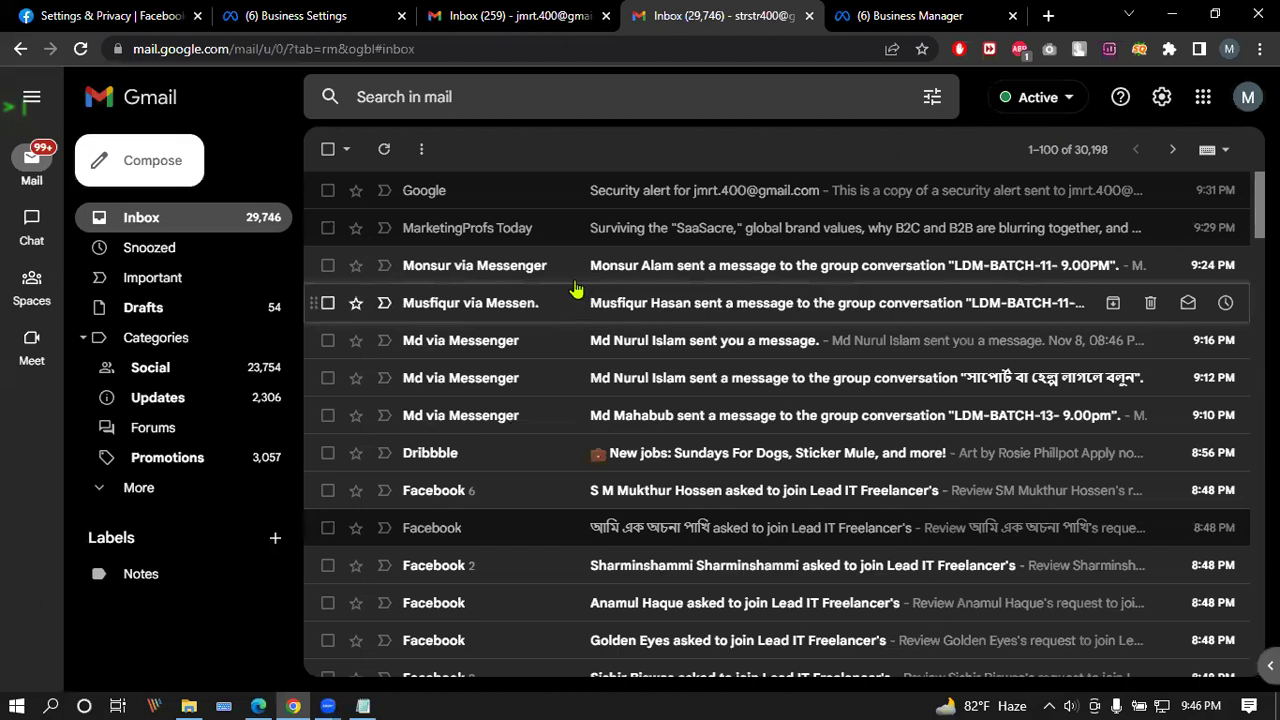
scroll(569, 372, "down", 1)
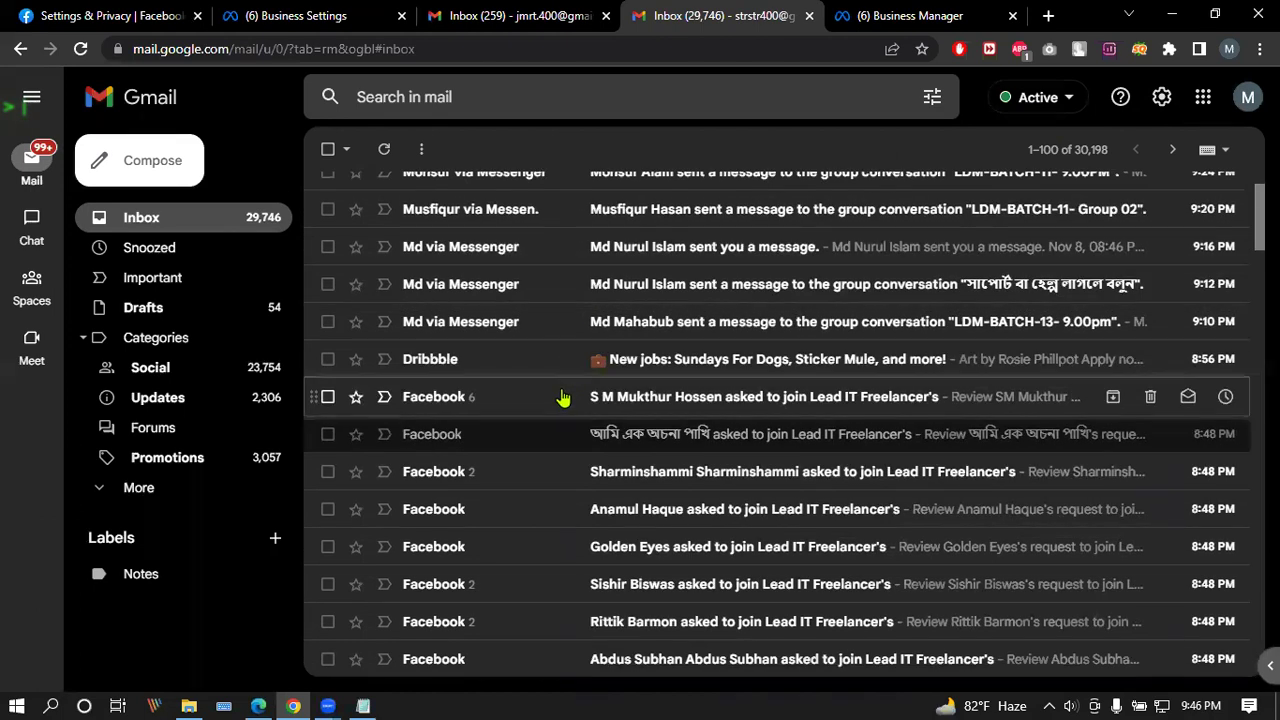
Step: Read the partner or ownership request help article, glancing at the Business Settings, moderation and Test Page tabs
left_click(262, 705)
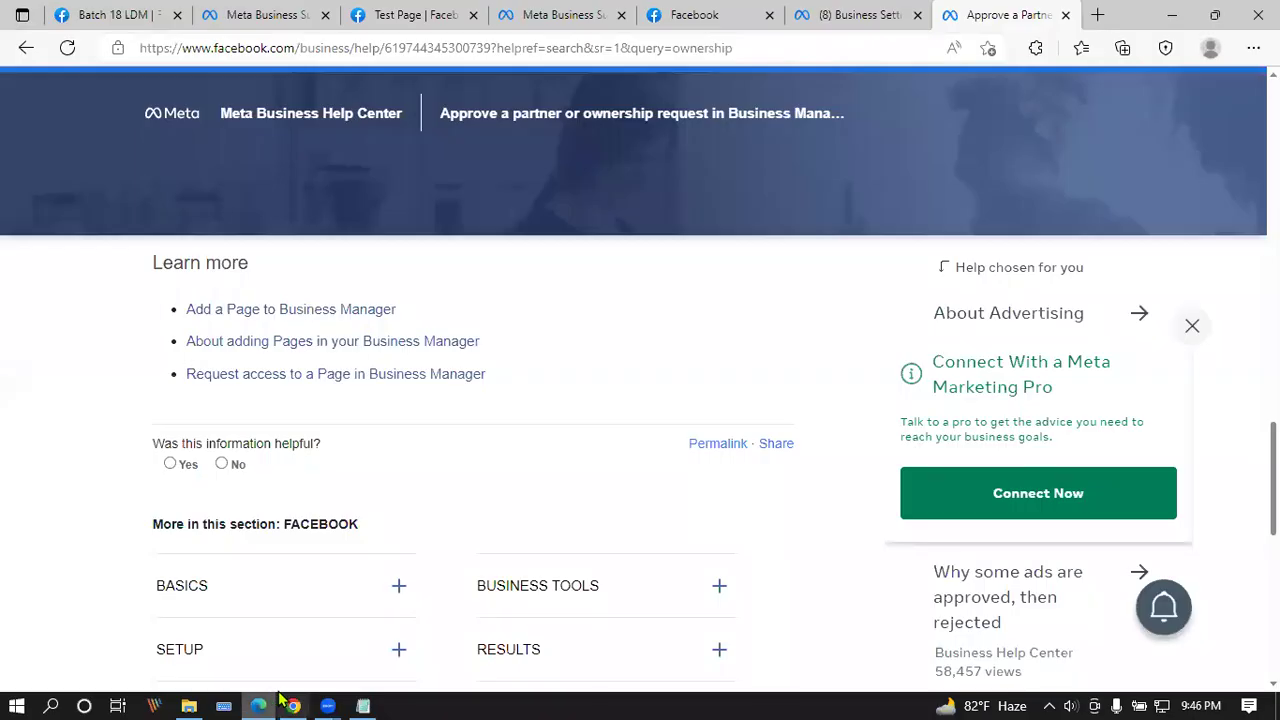
scroll(480, 460, "down", 3)
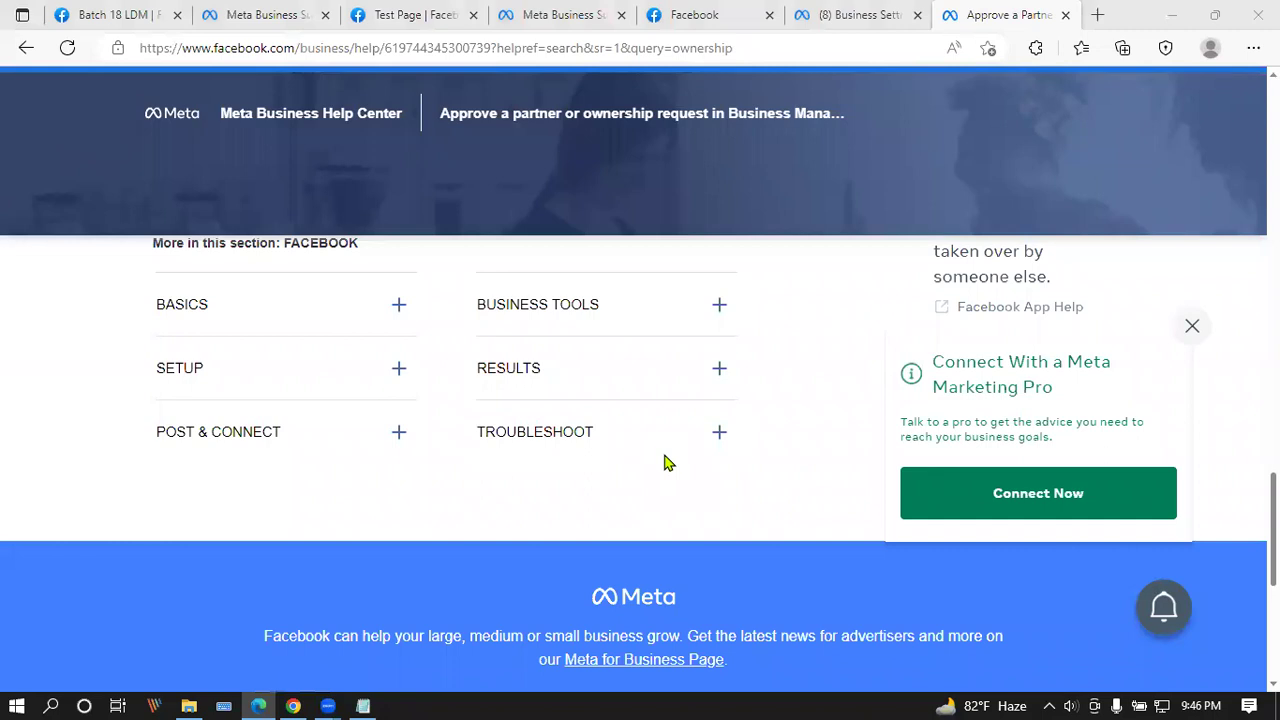
scroll(780, 397, "up", 6)
left_click(860, 14)
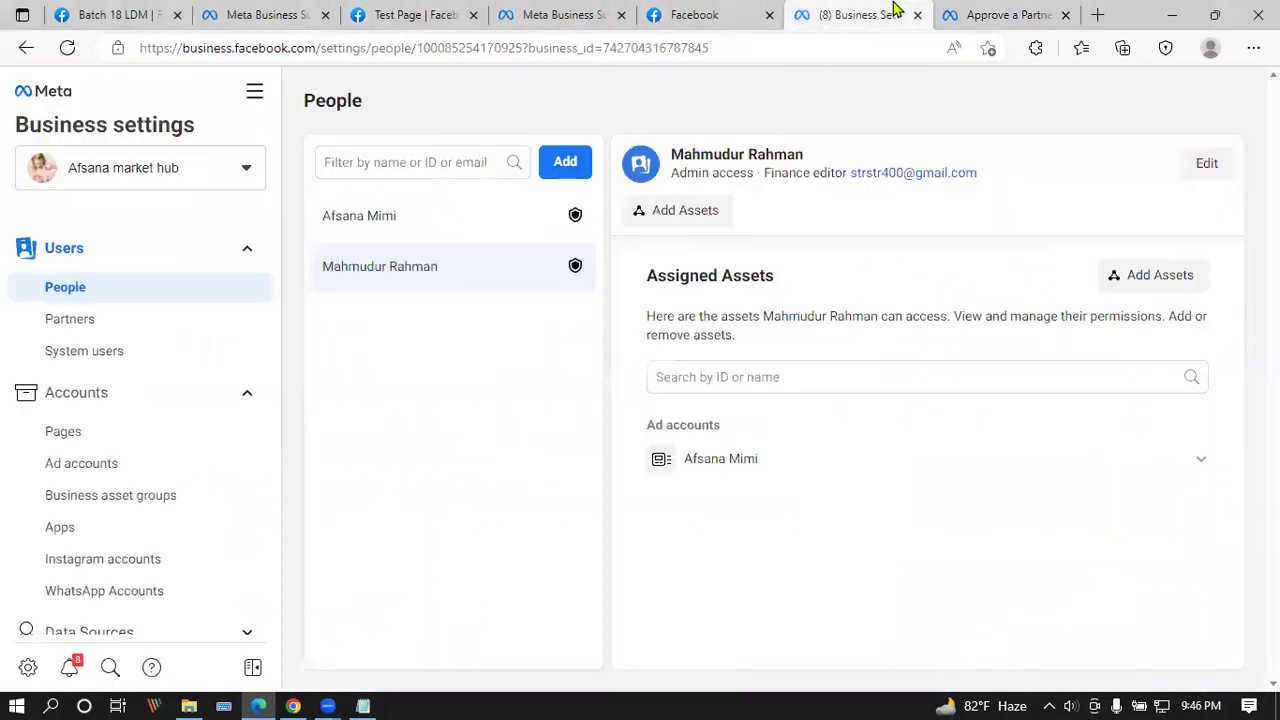
left_click(730, 10)
left_click(560, 14)
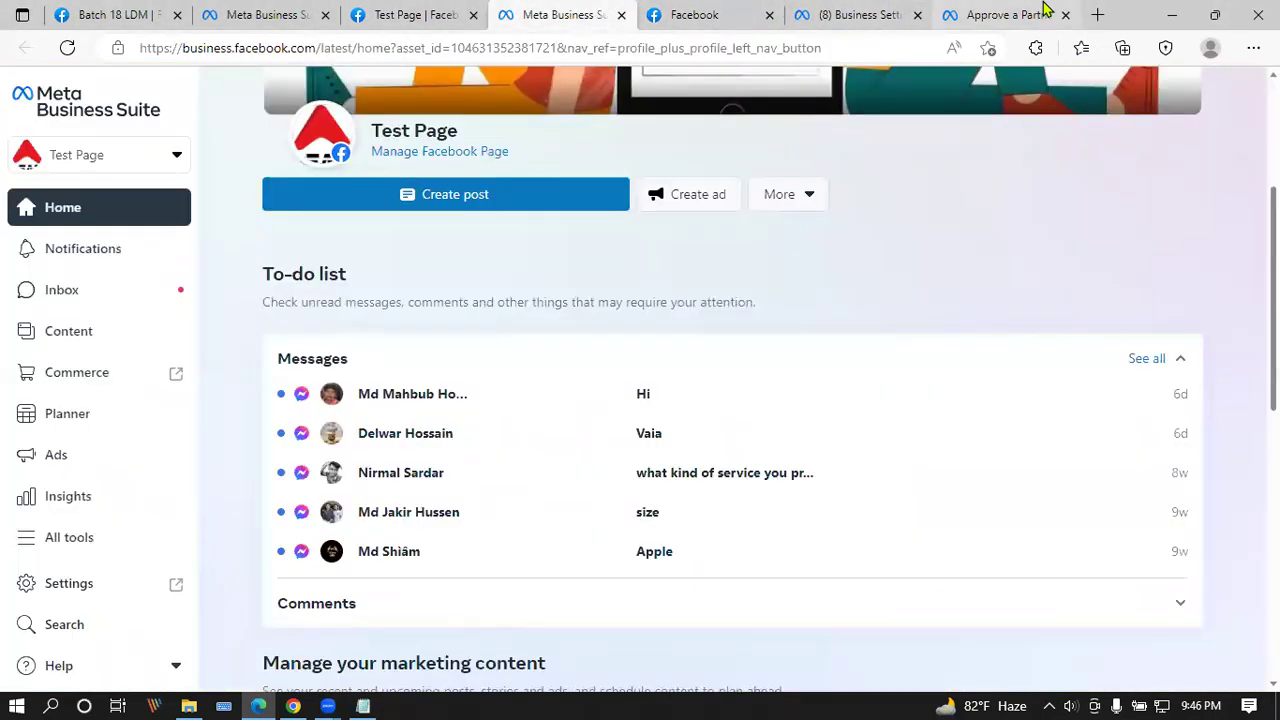
left_click(1040, 14)
Step: Scroll back through the help article, then bring up the Business Suite Requests tab
scroll(466, 534, "up", 10)
scroll(470, 534, "down", 4)
scroll(470, 534, "down", 1)
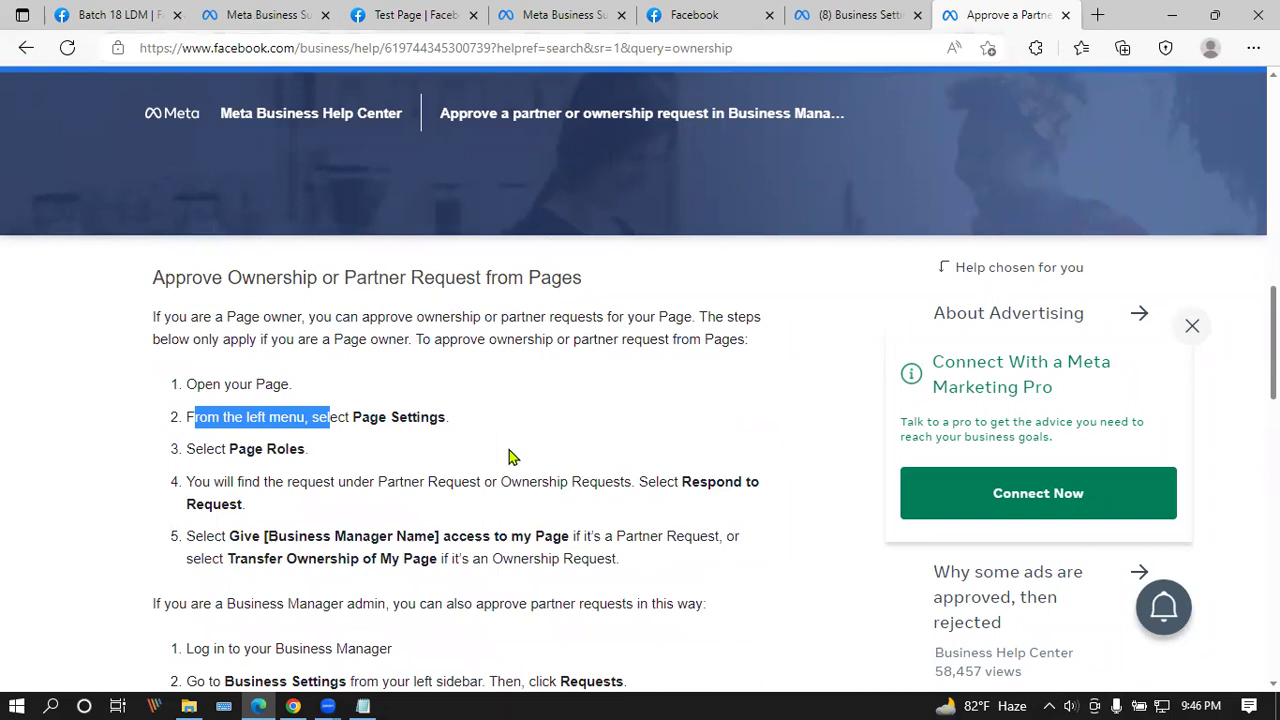
key("ctrl+2")
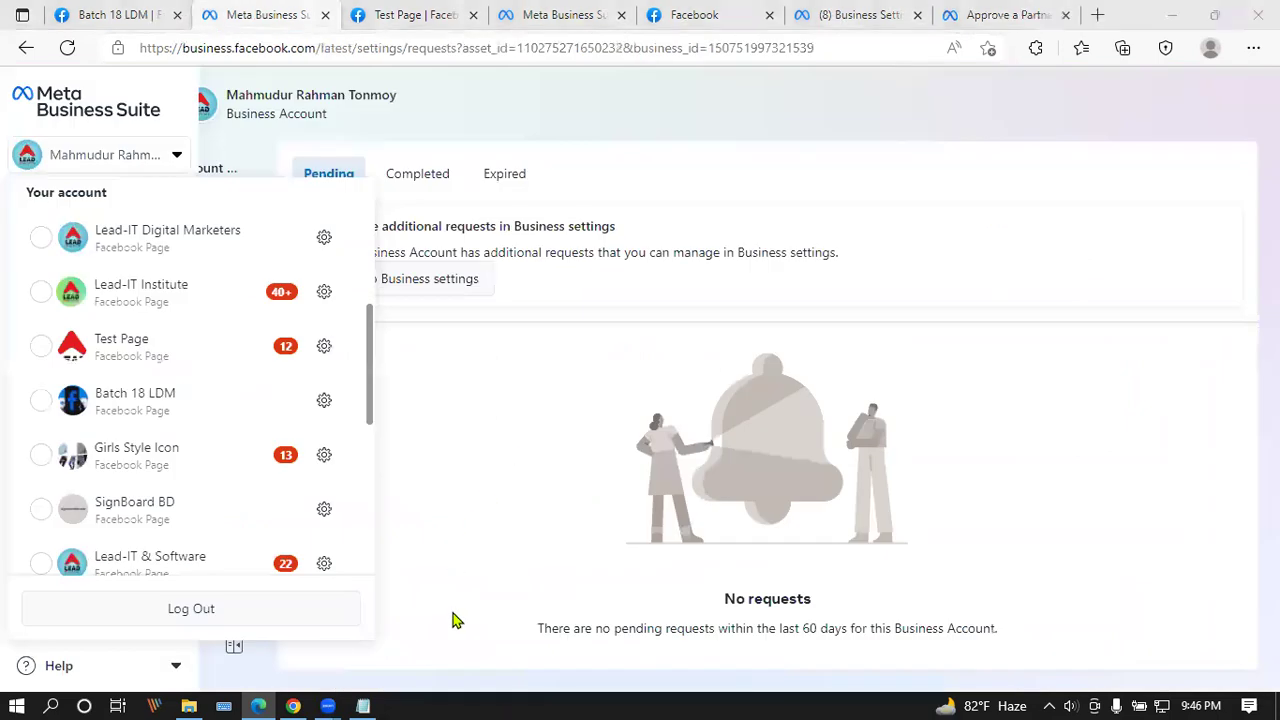
left_click(390, 12)
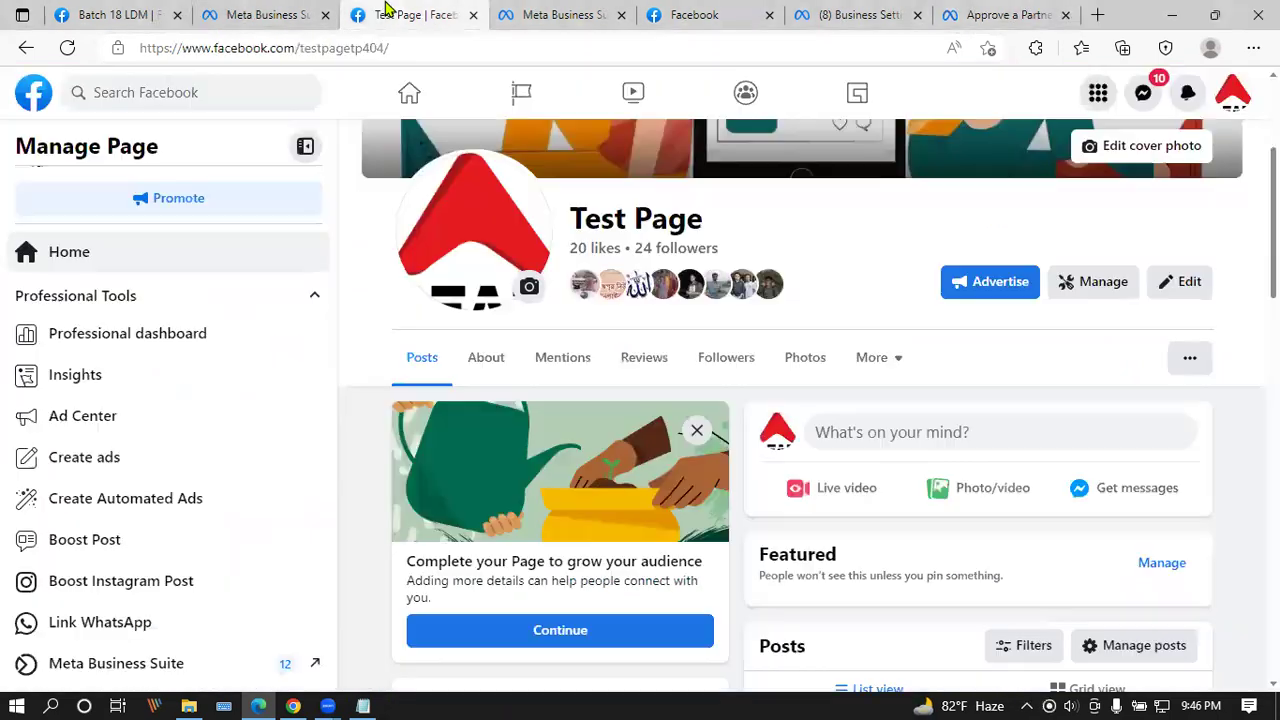
left_click(1081, 287)
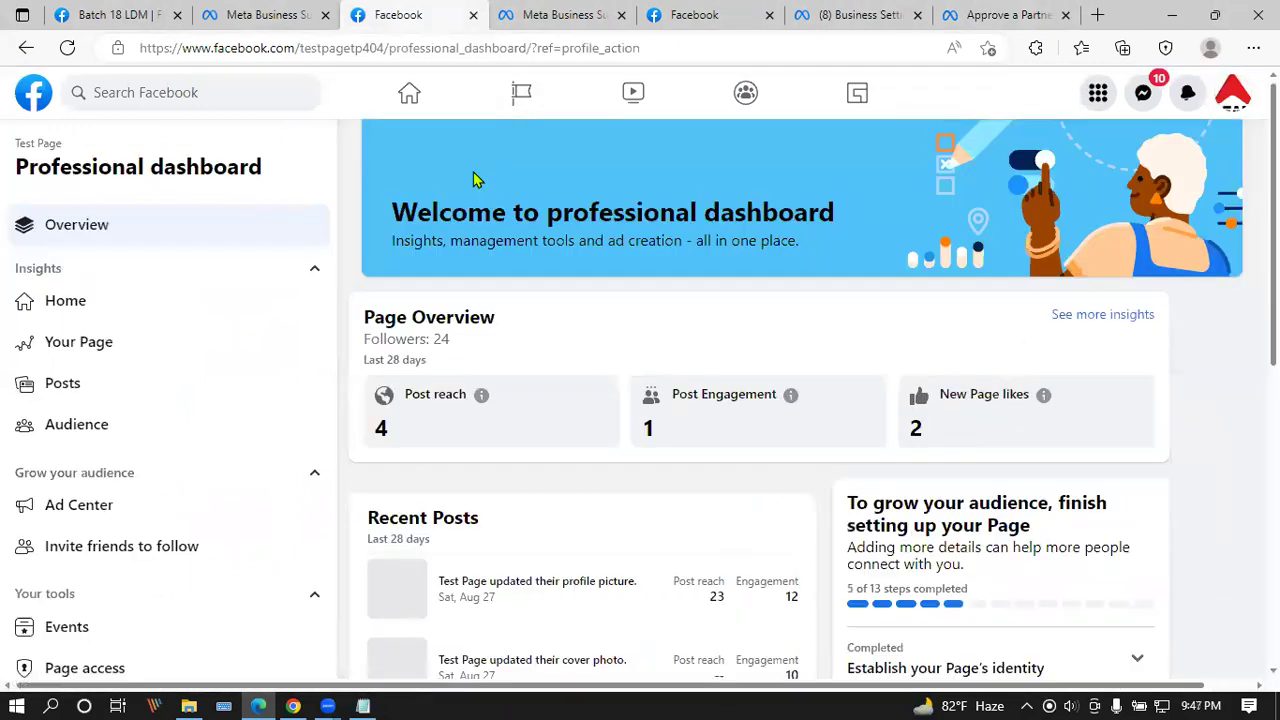
scroll(233, 420, "down", 2)
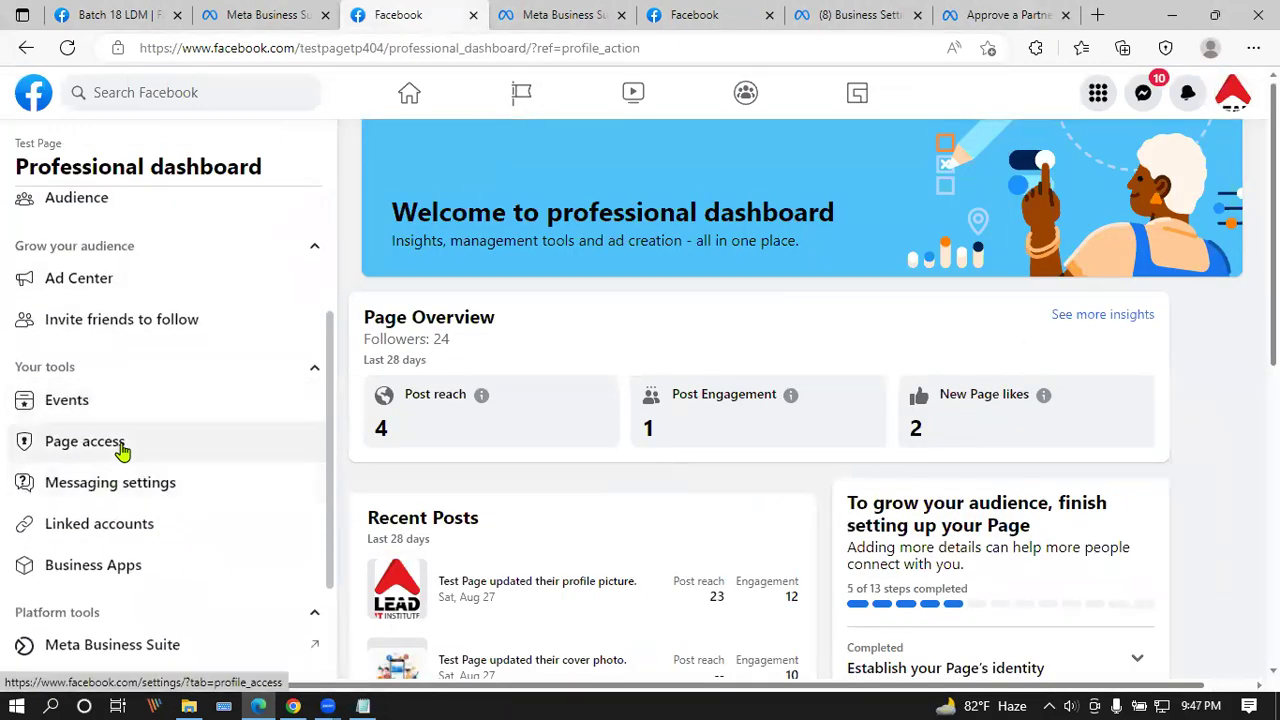
left_click(120, 449)
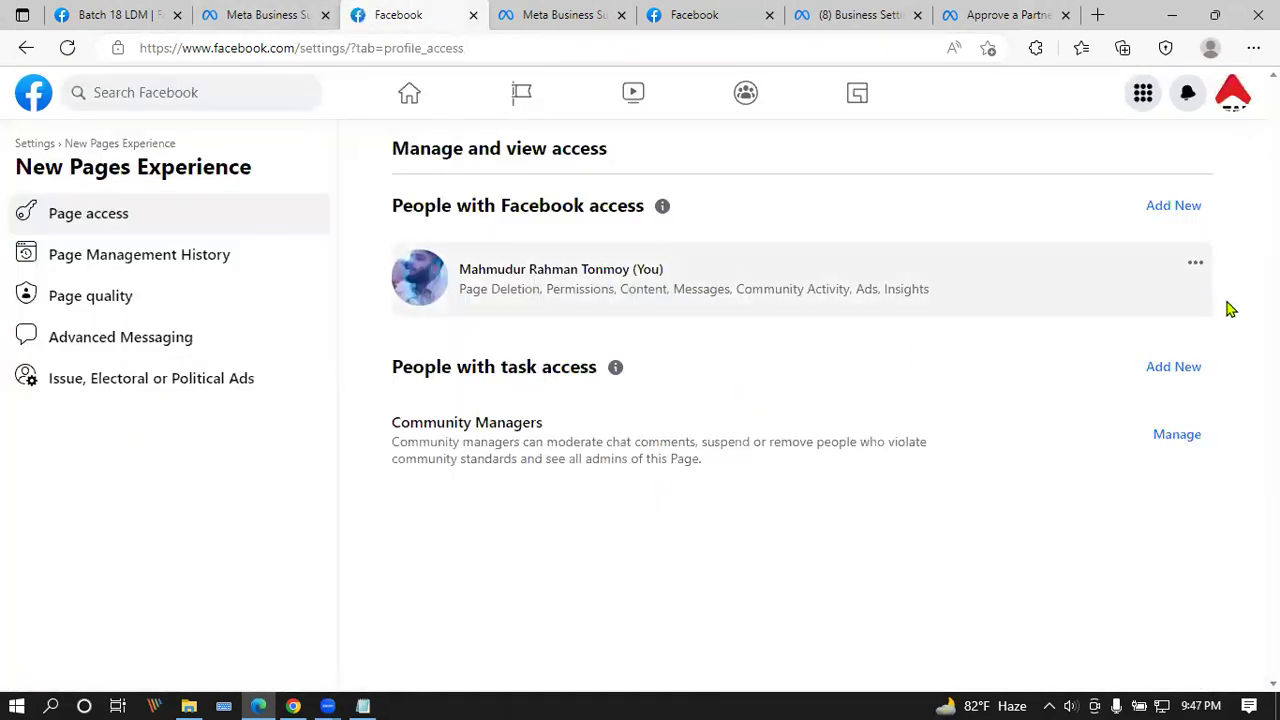
left_click_drag(398, 208, 643, 207)
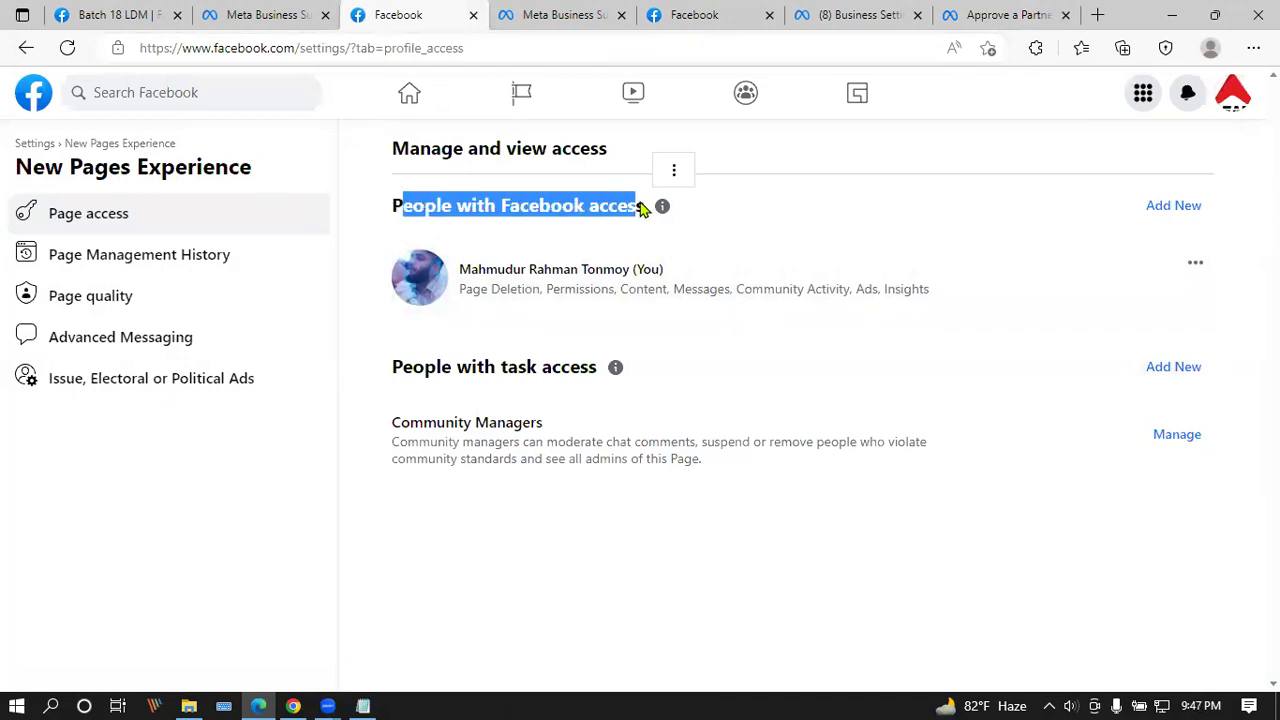
left_click(1174, 206)
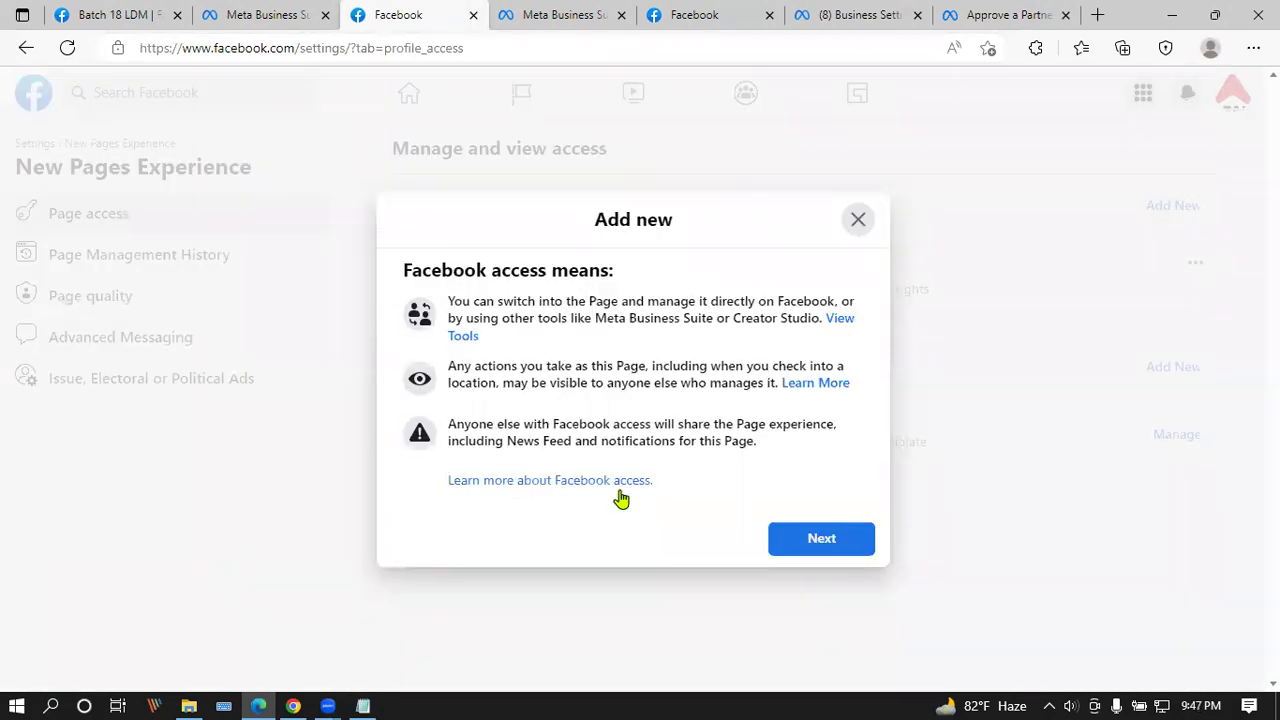
left_click(847, 538)
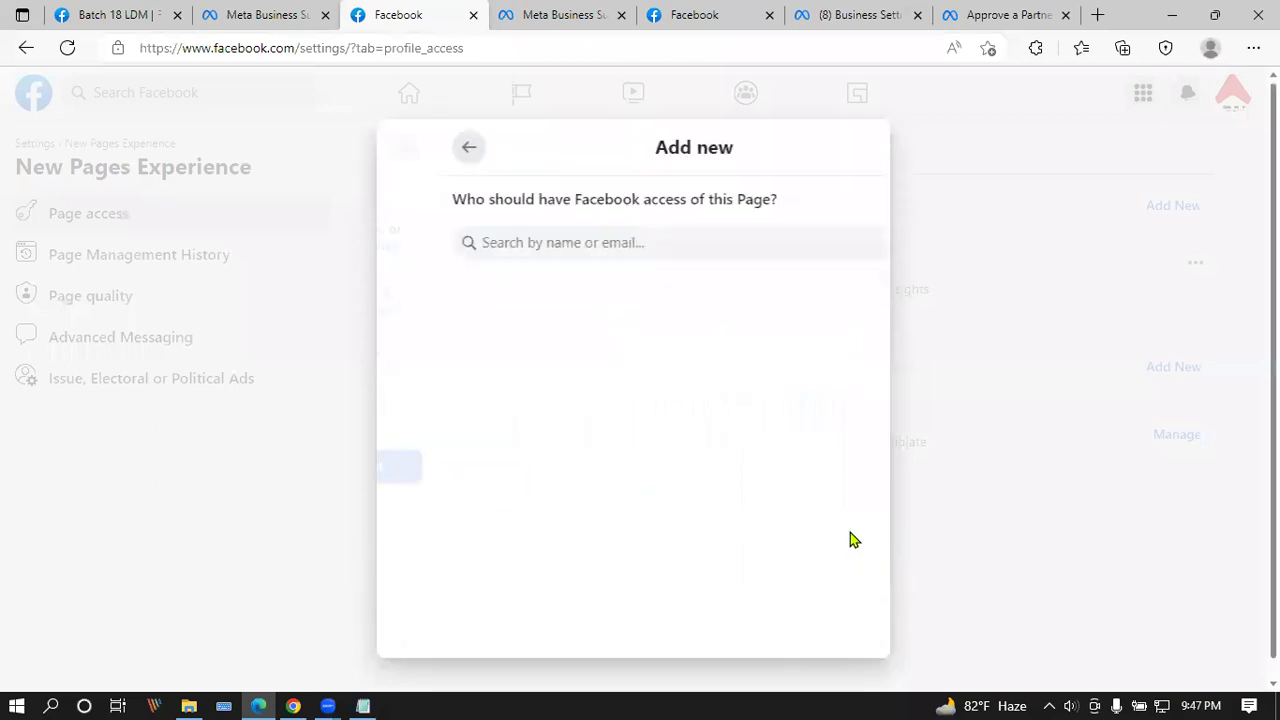
left_click(547, 243)
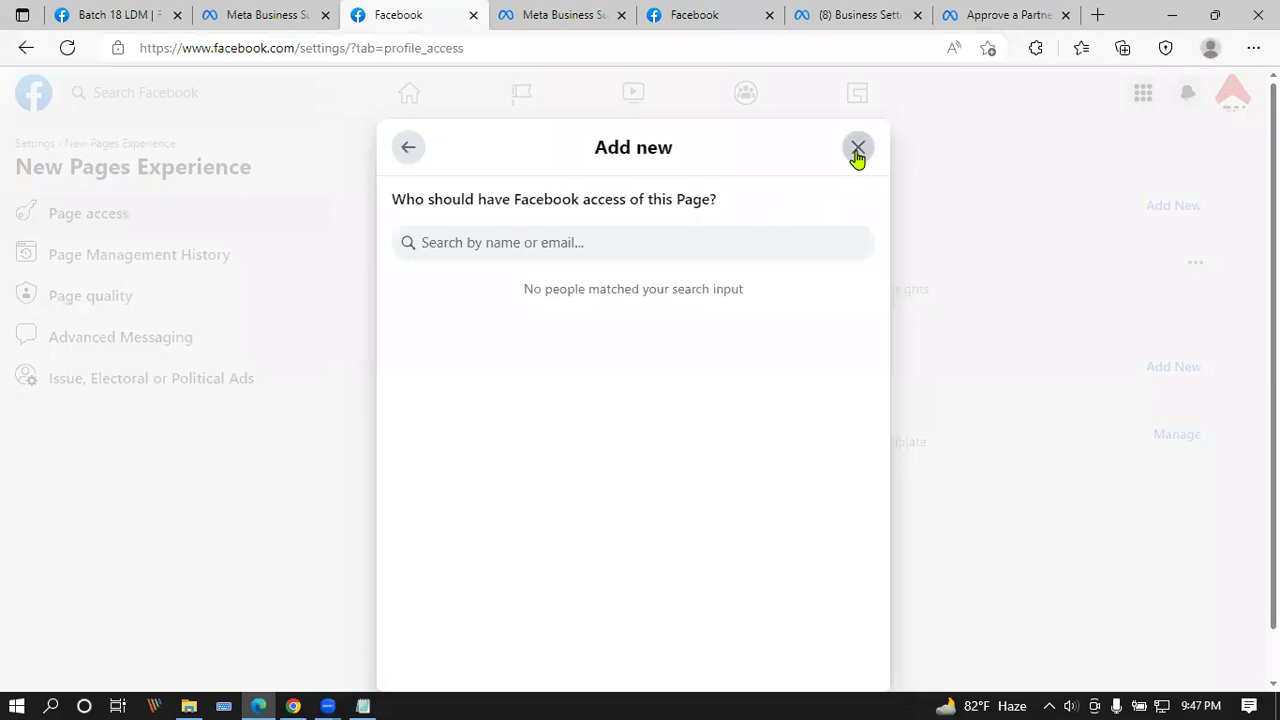
left_click(252, 14)
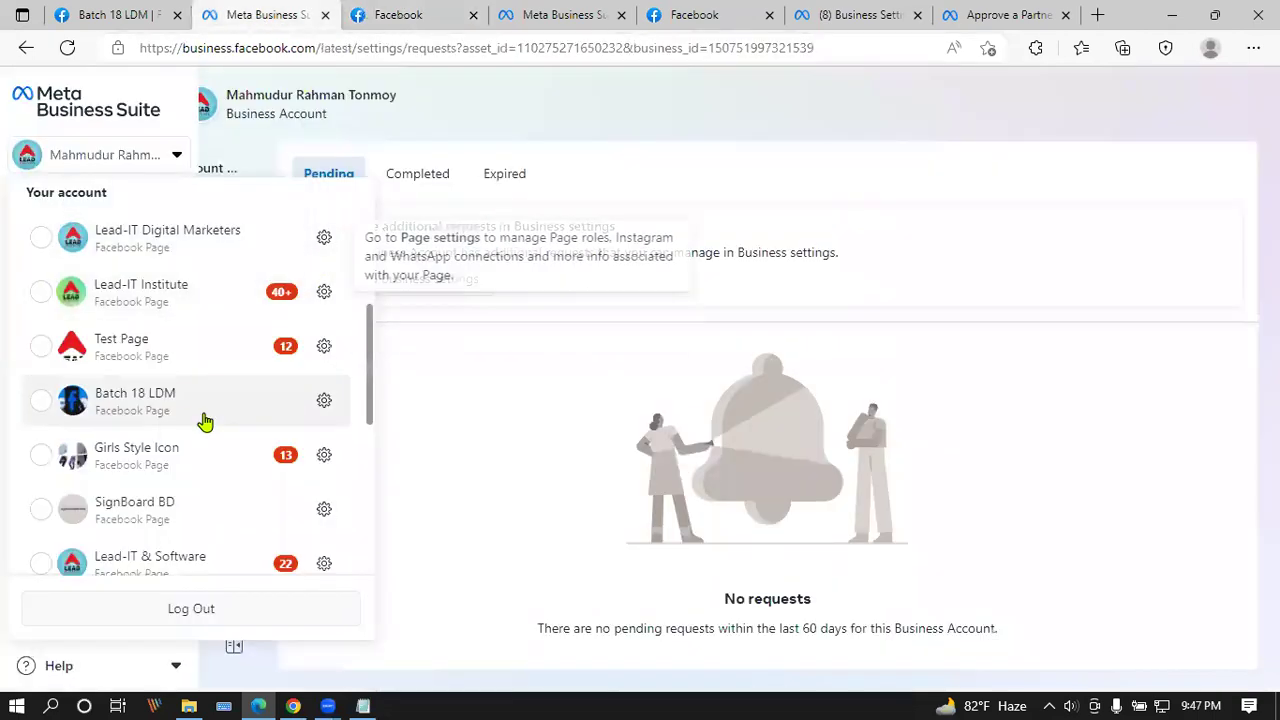
scroll(210, 410, "up", 3)
Step: Check the Pending, Completed and Expired request lists, all empty, then launch Business settings externally
left_click(340, 189)
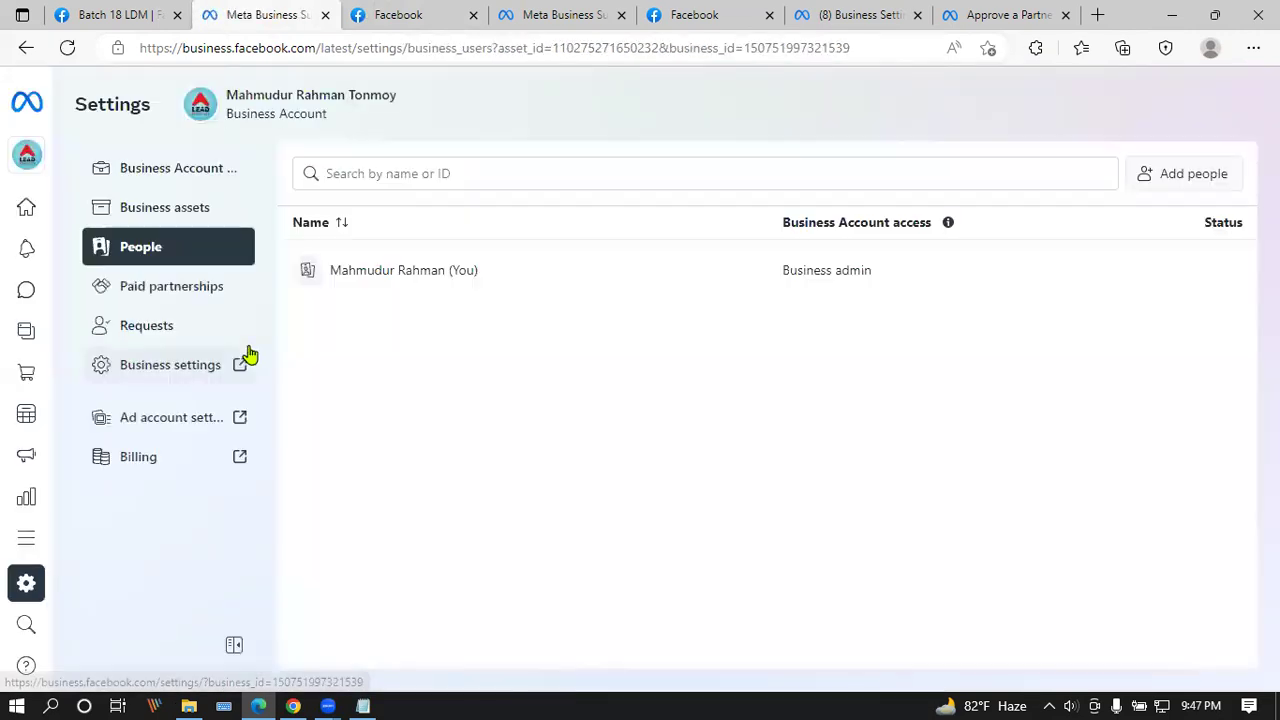
left_click(153, 336)
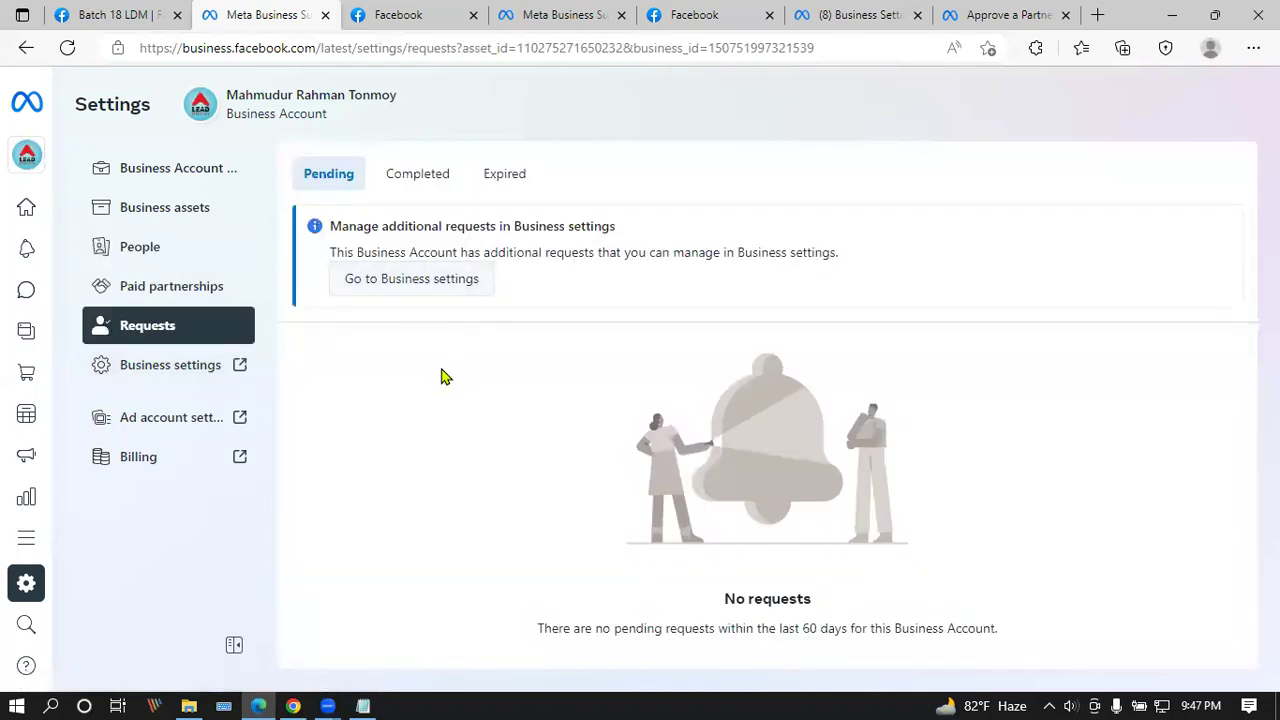
left_click(422, 175)
left_click(503, 175)
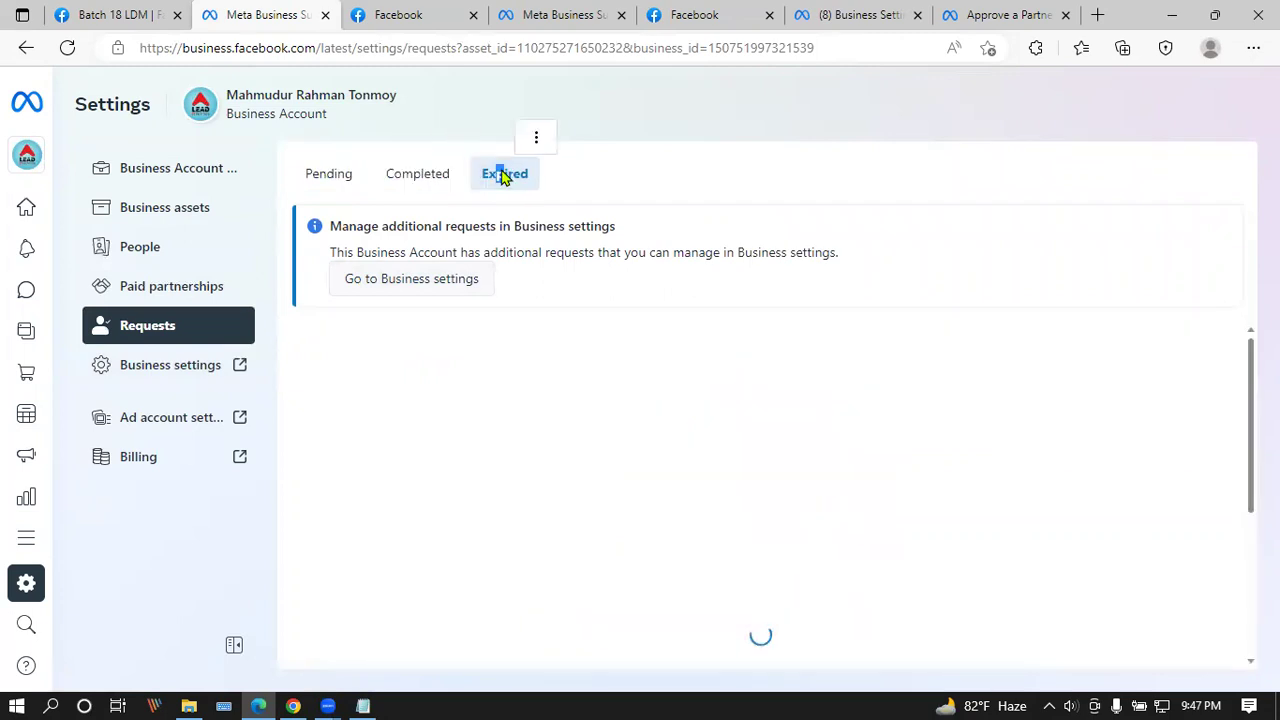
left_click(428, 177)
left_click(327, 180)
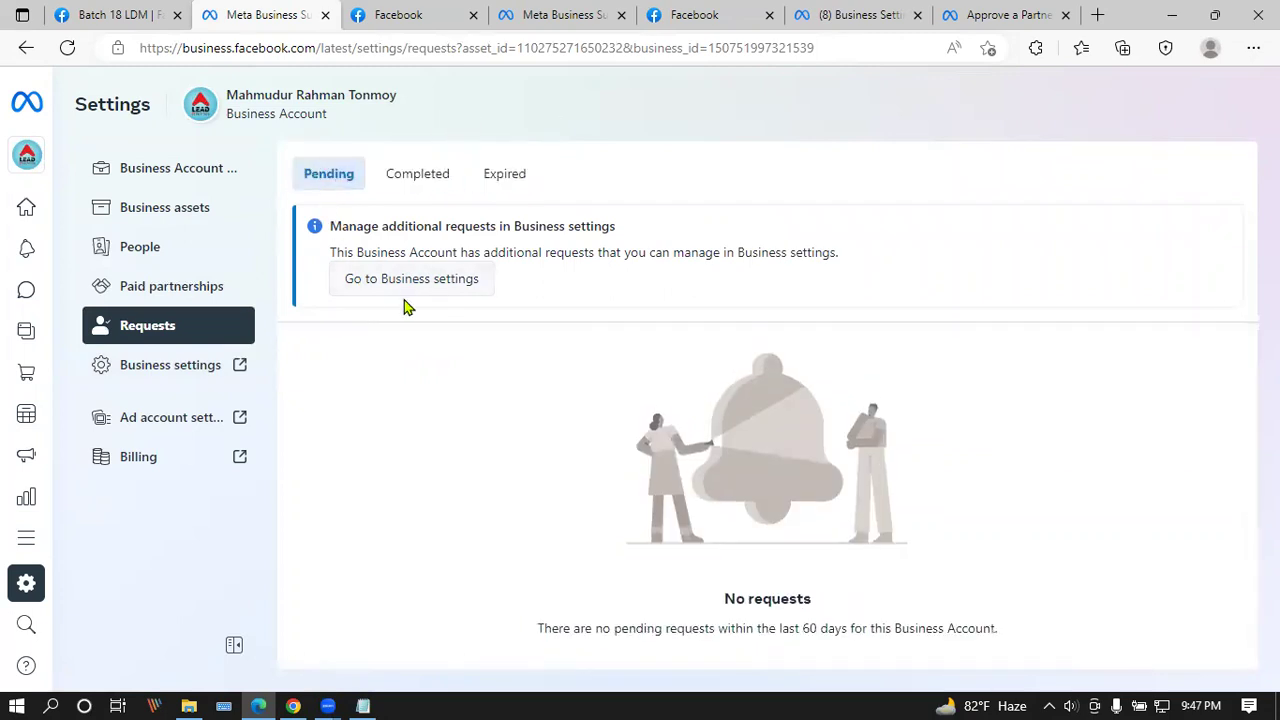
mouse_move(34, 165)
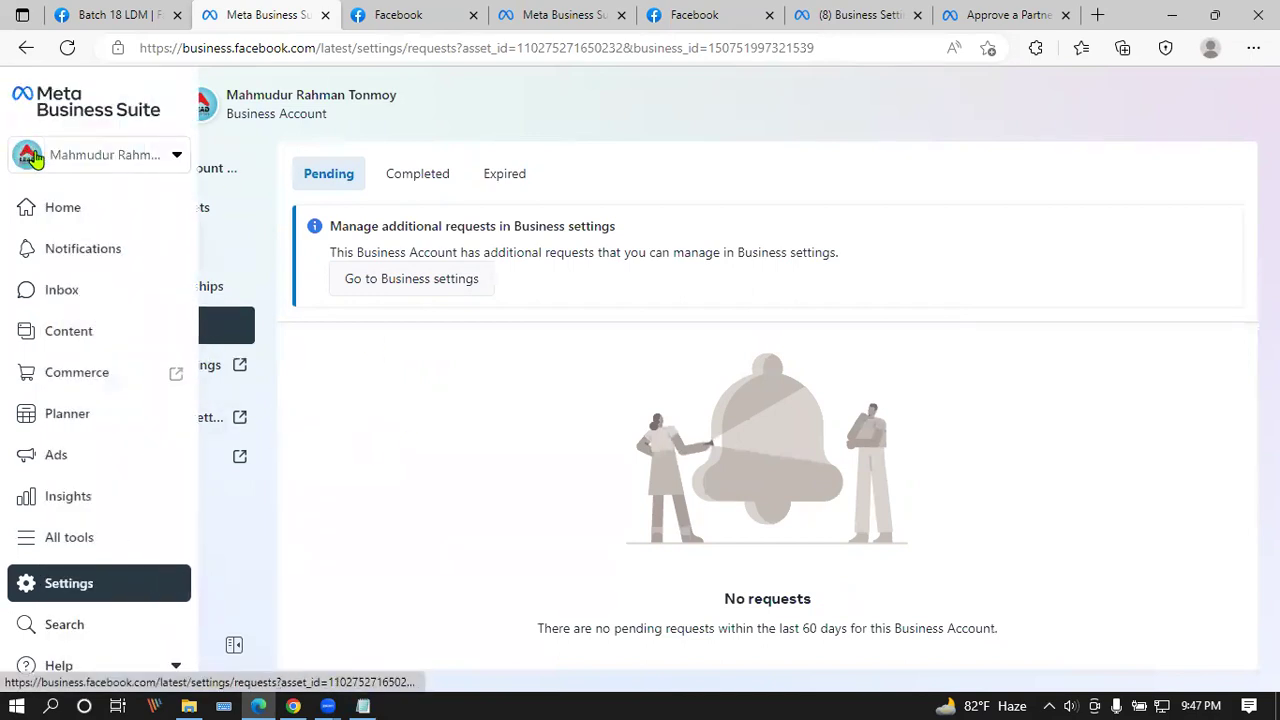
left_click(192, 366)
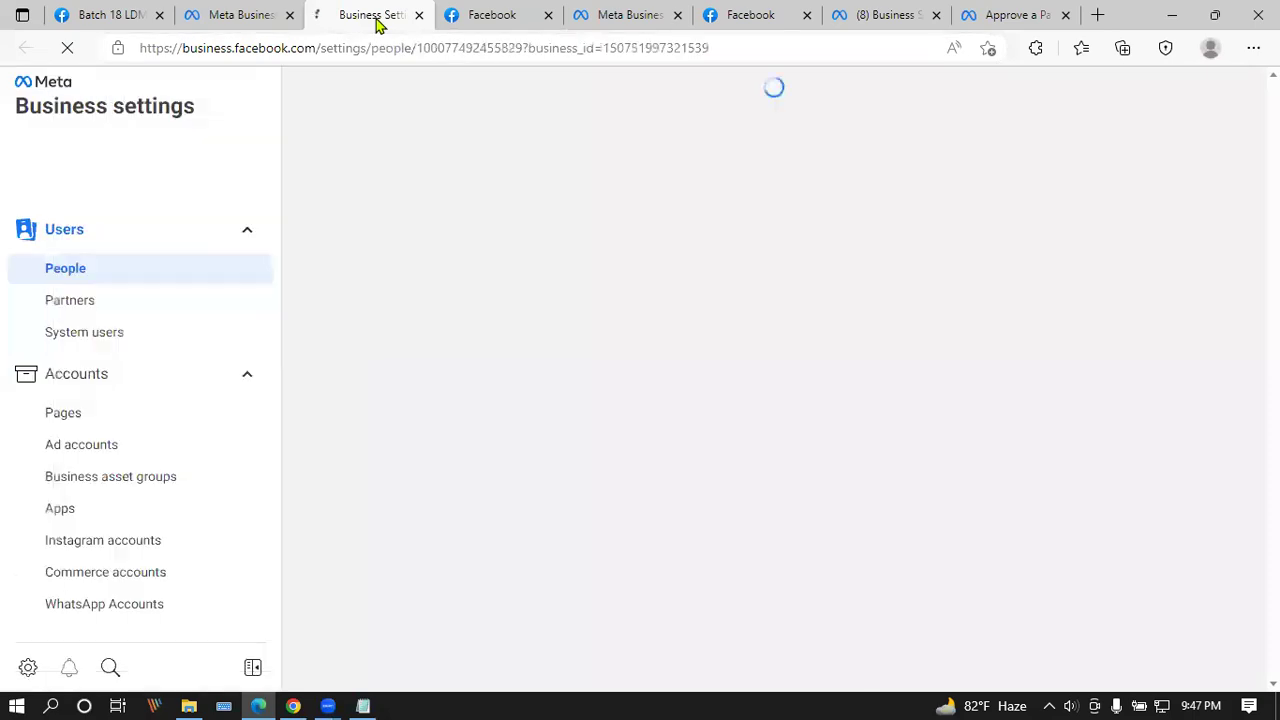
Step: Switch to Afsana market hub's business settings and show its Pages list
left_click(87, 431)
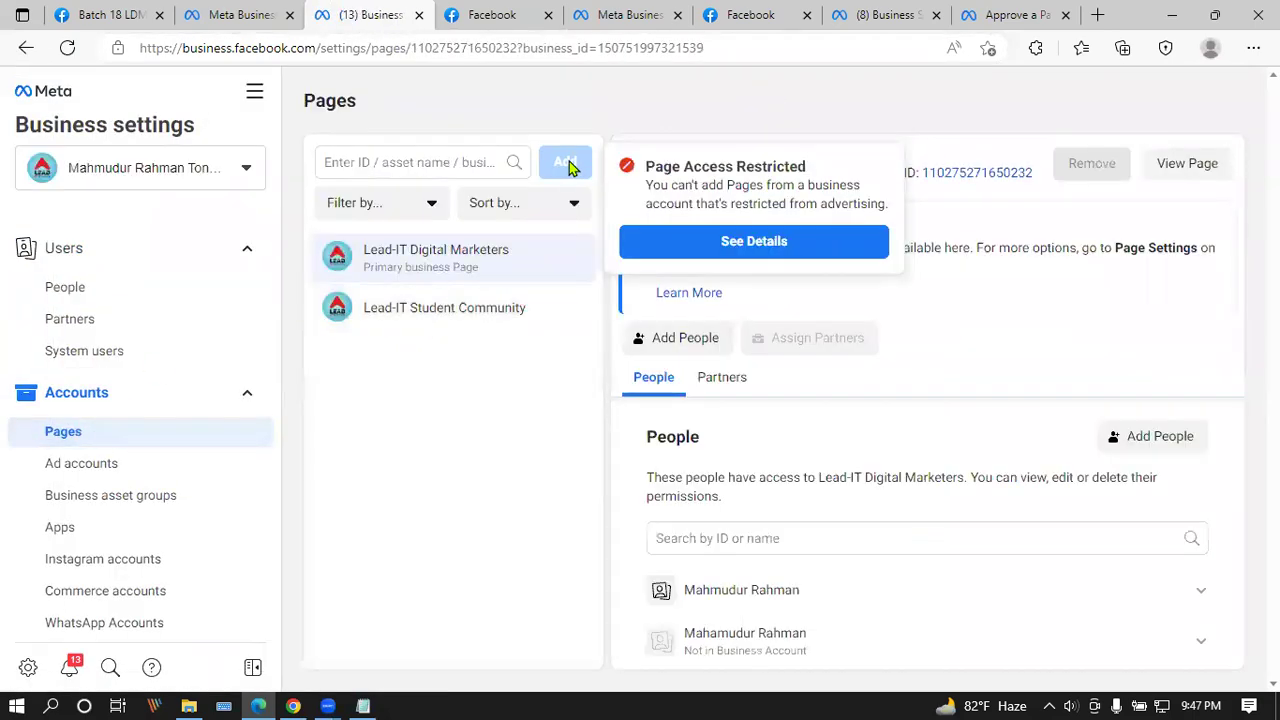
mouse_move(562, 161)
left_click(214, 162)
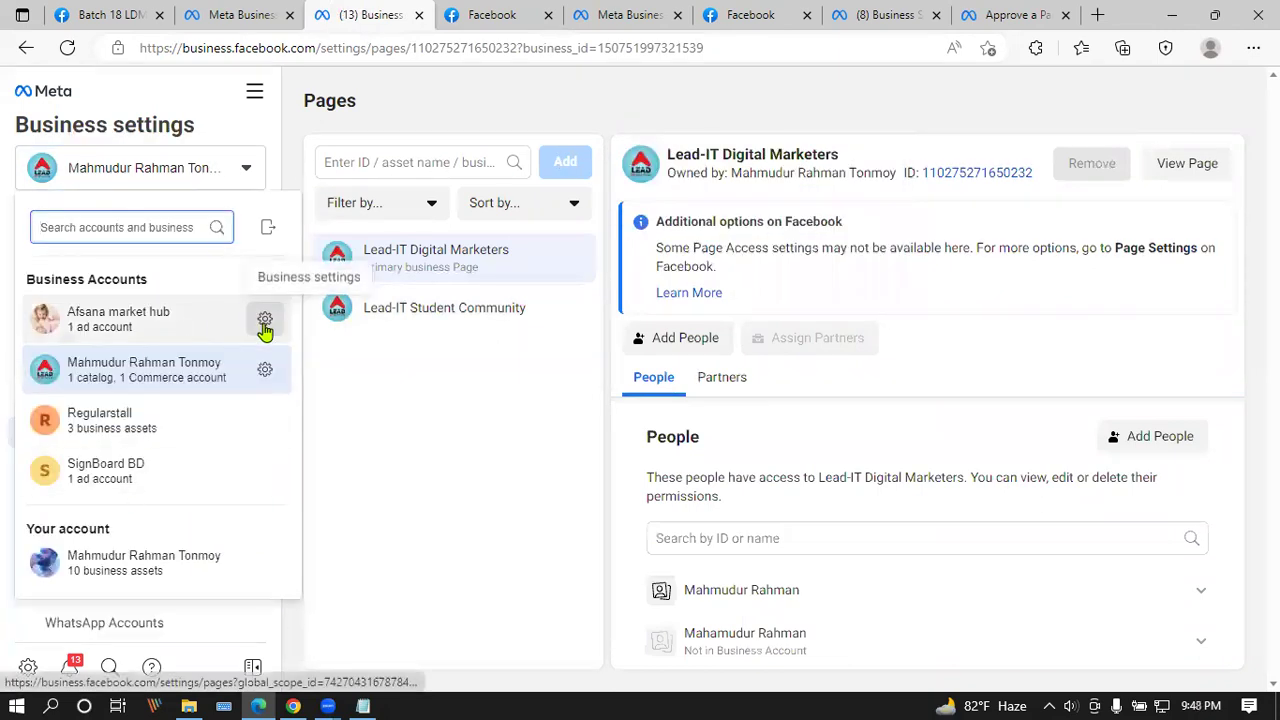
left_click(264, 320)
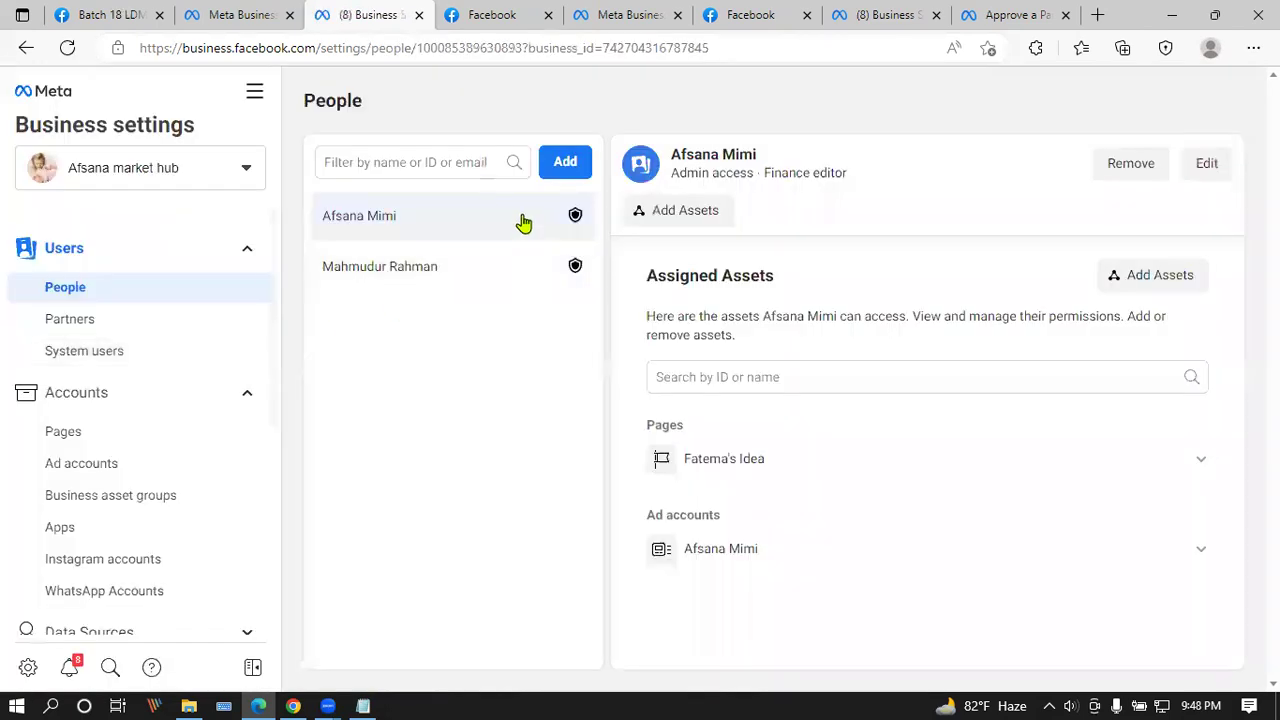
left_click(86, 432)
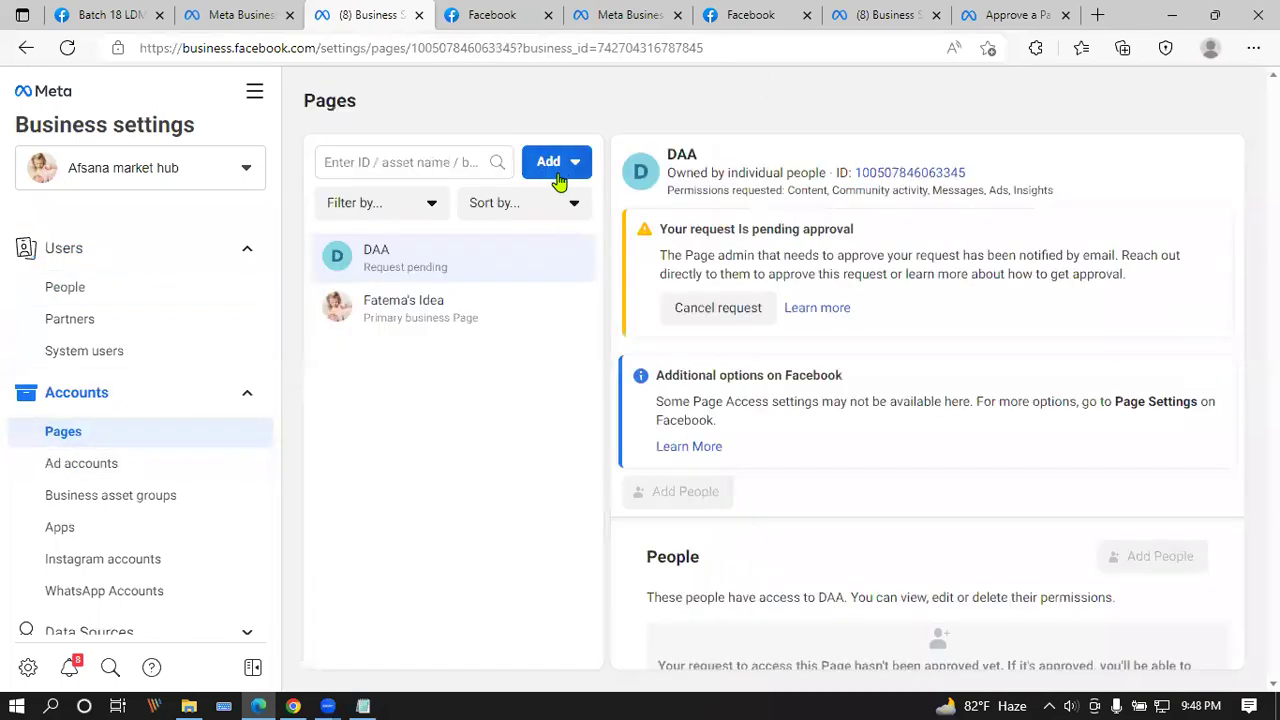
Step: Start a Test Page access request by pasting its URL, then close it unsent
left_click(567, 163)
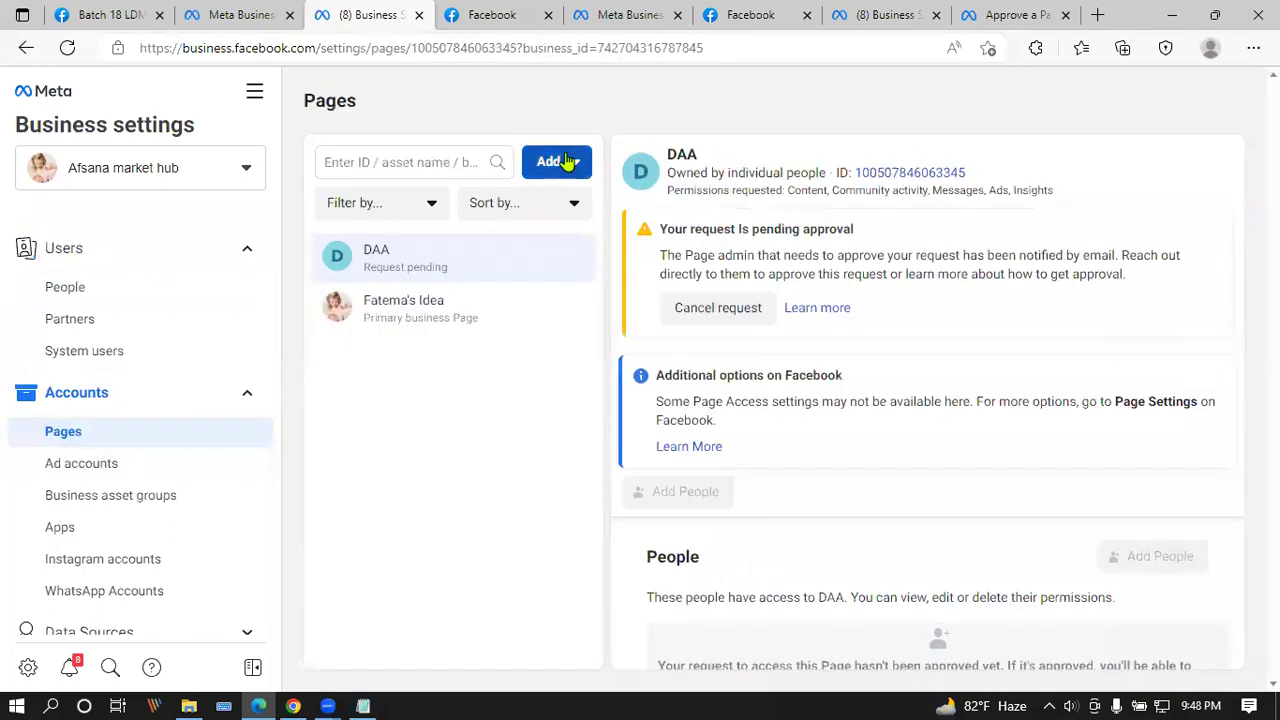
left_click(605, 310)
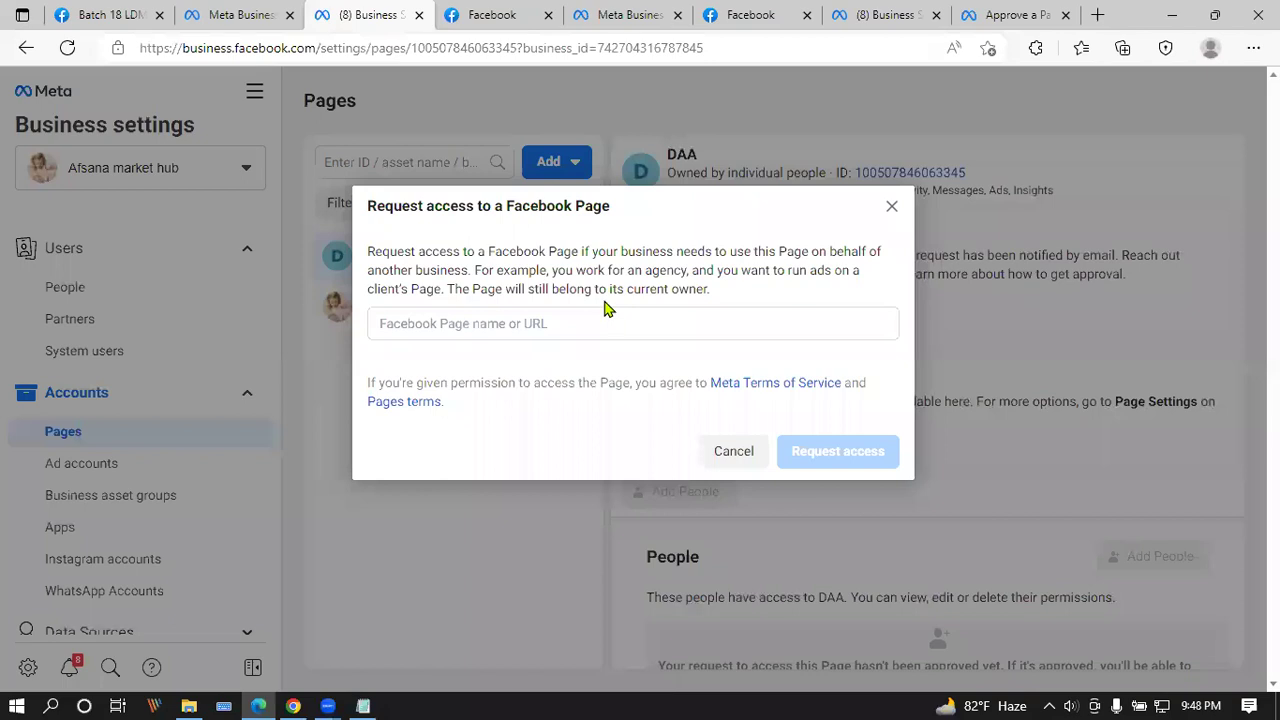
left_click(500, 314)
type("https://www.facebook.com/testpagetp404/")
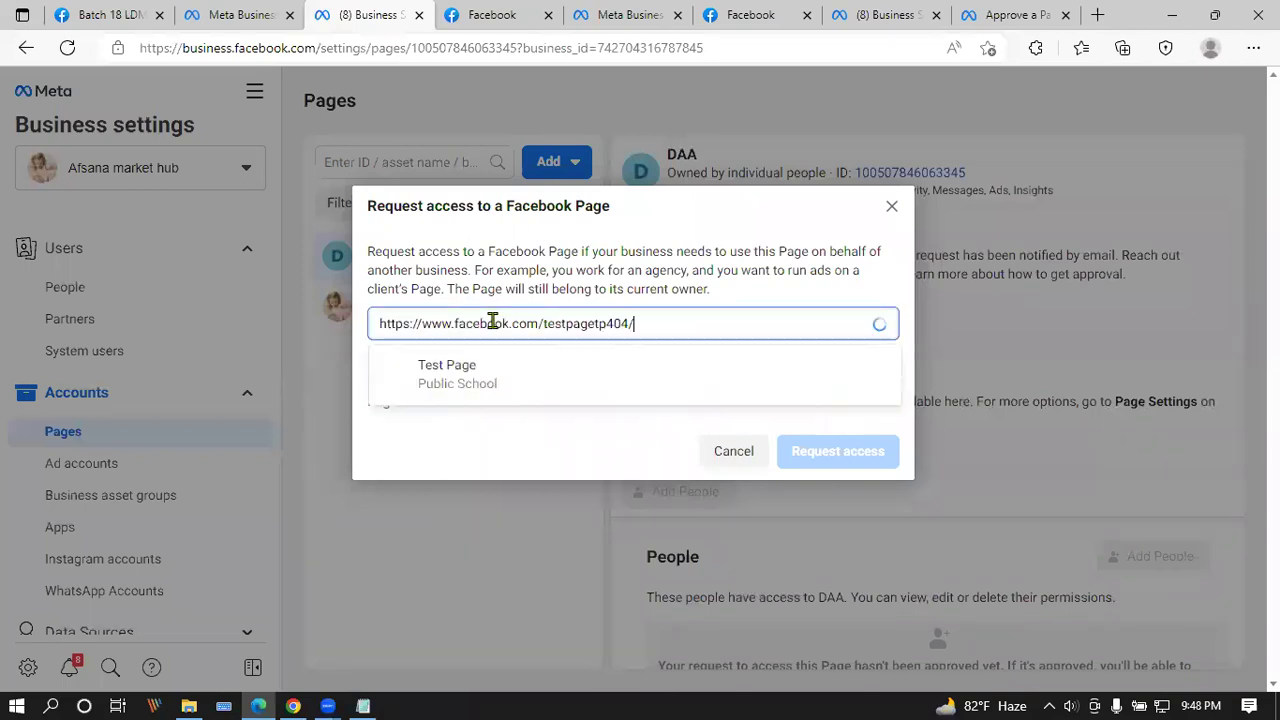
left_click(520, 384)
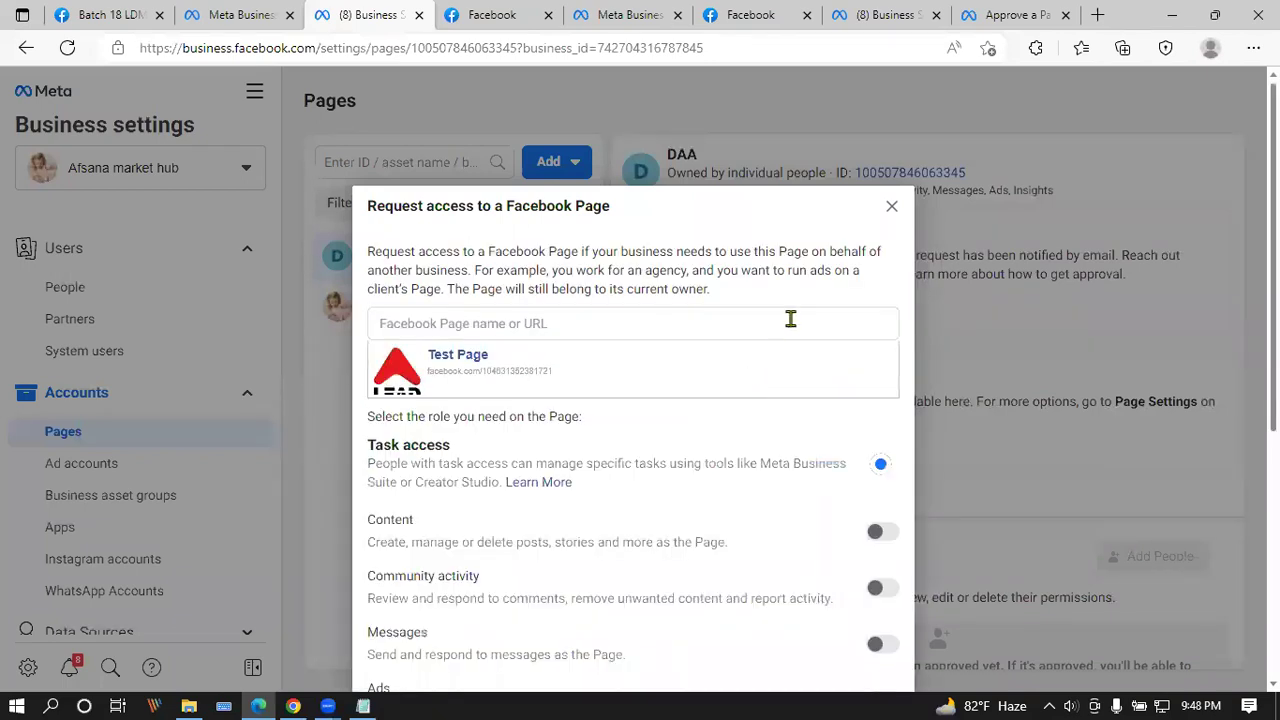
left_click(893, 212)
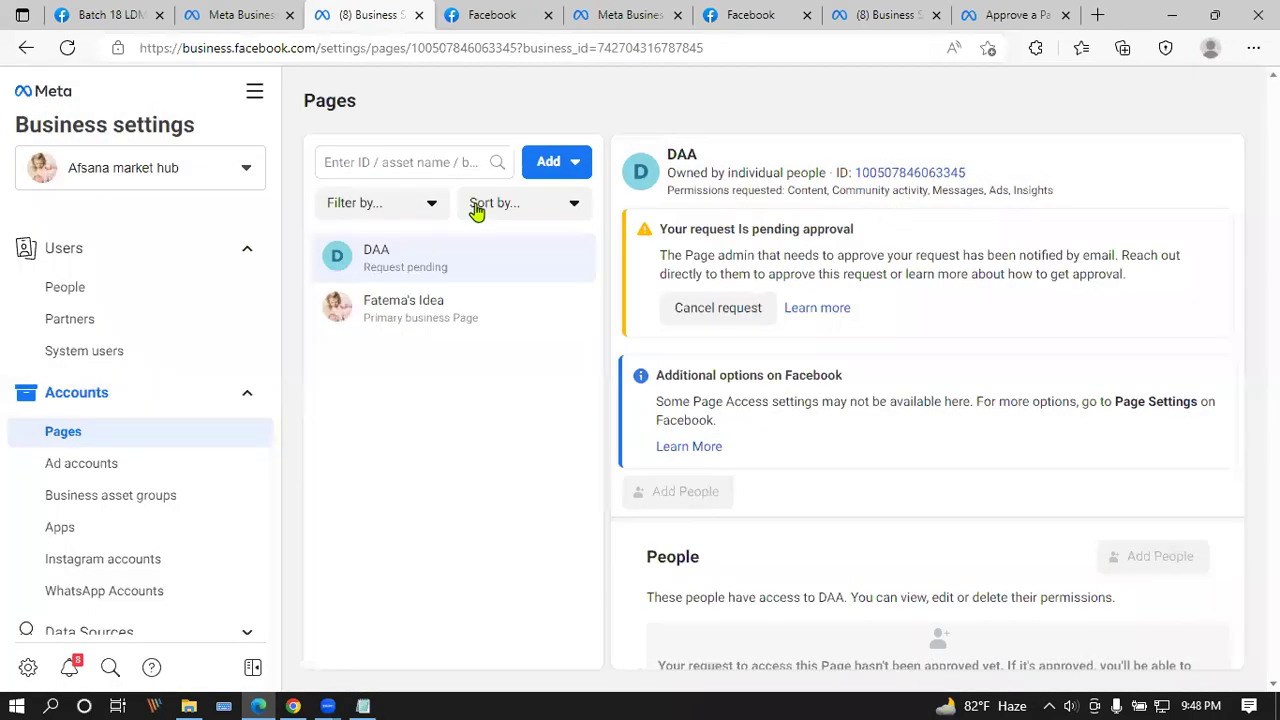
Step: Add Test Page to the business via Add a Page using its pasted URL
left_click(567, 164)
left_click(514, 206)
left_click(520, 349)
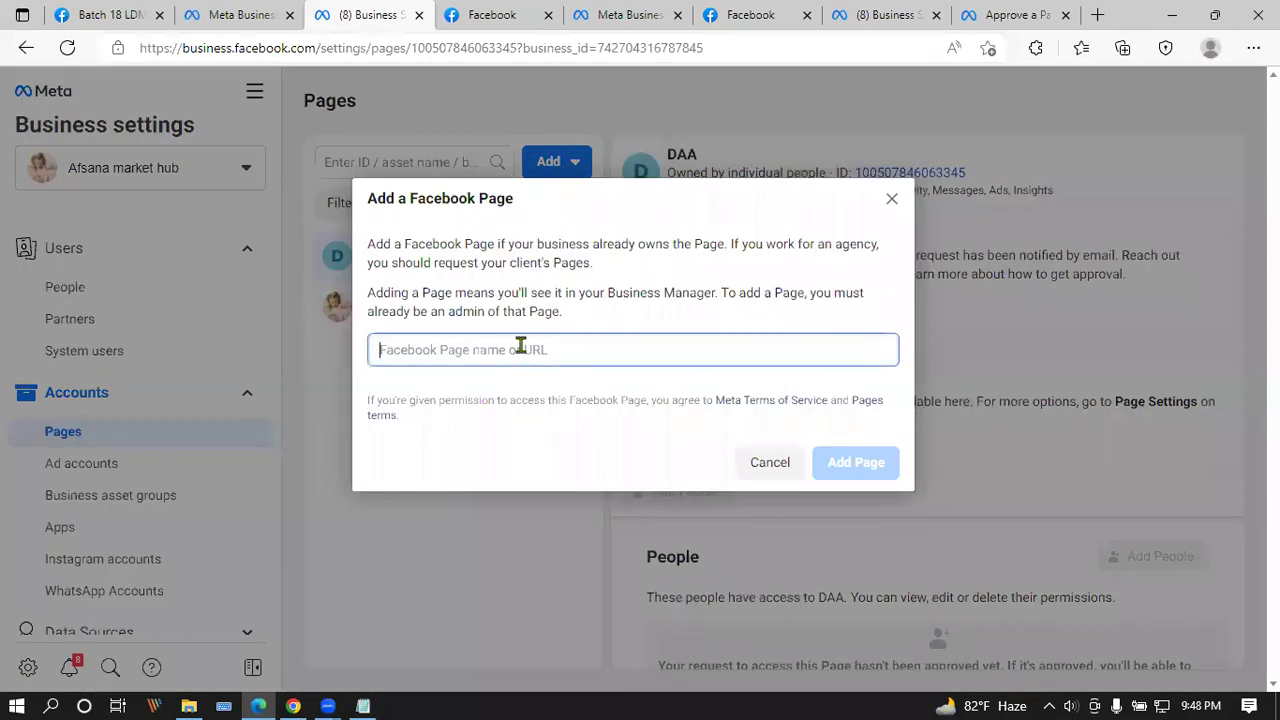
type("https://www.facebook.com/testpage4594/")
left_click(620, 420)
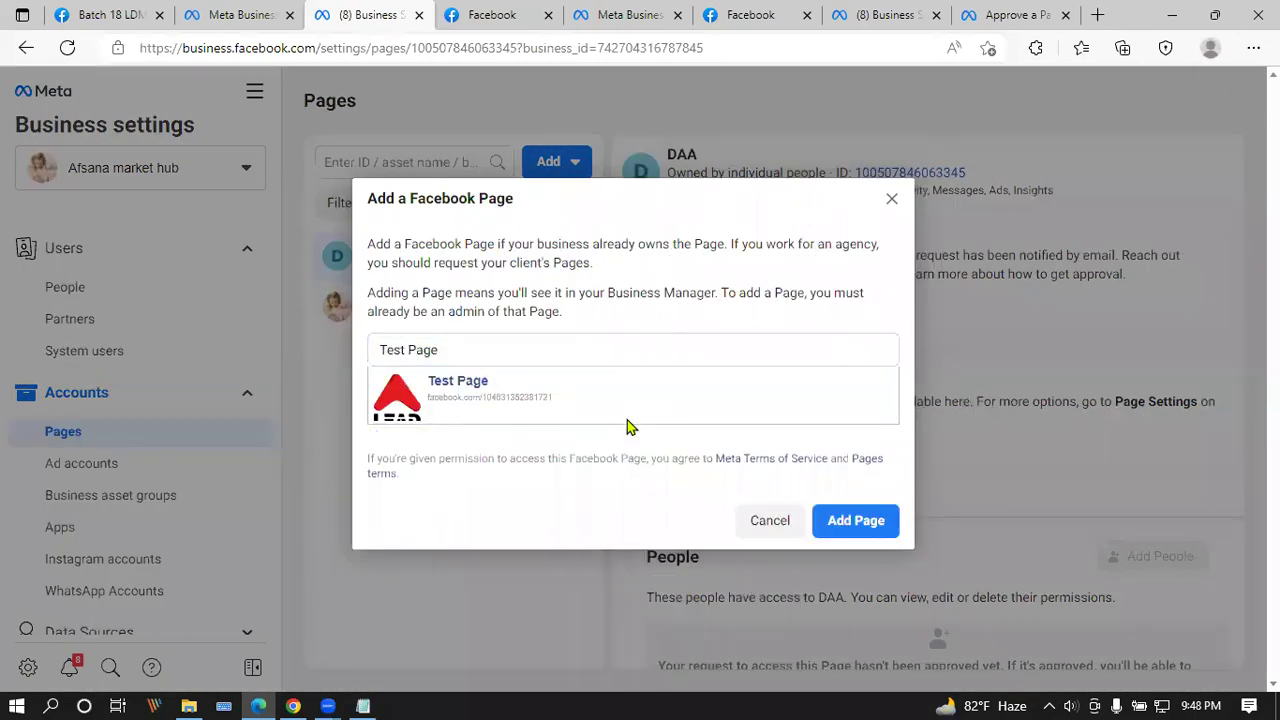
left_click(840, 530)
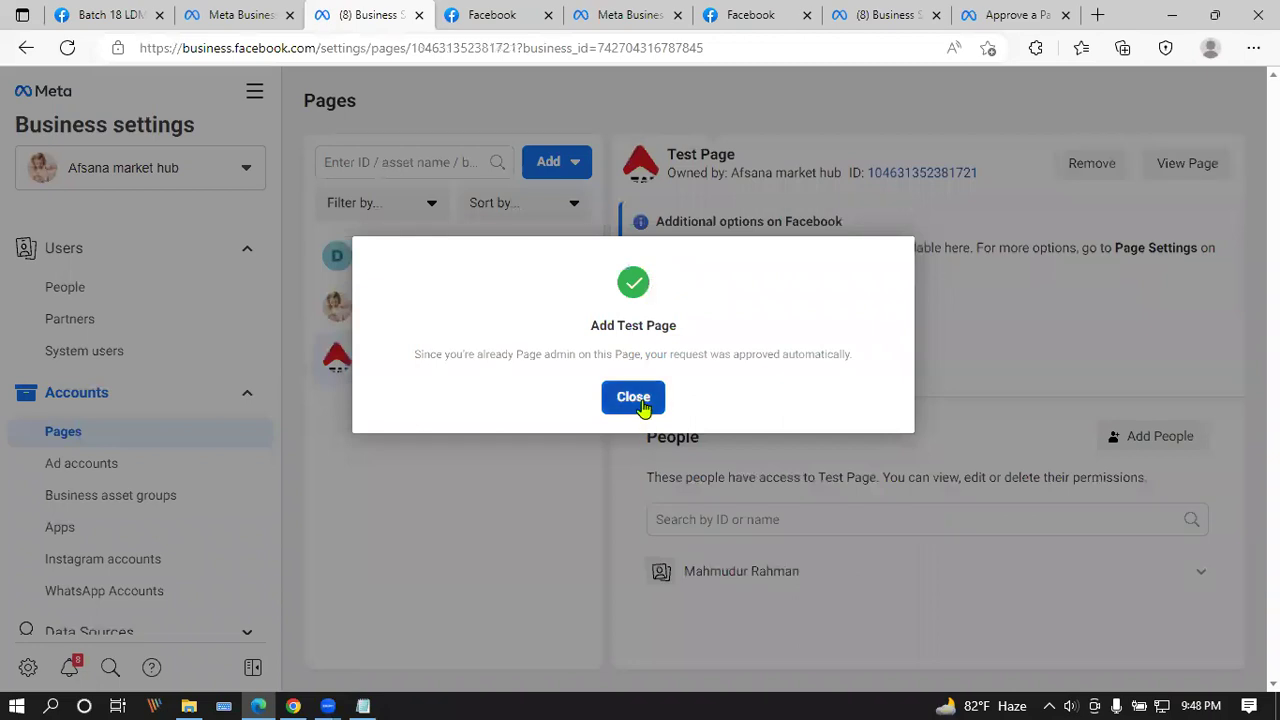
left_click(645, 402)
Step: Reload Business settings, reopen Afsana market hub, and switch to the other browser window
left_click(67, 48)
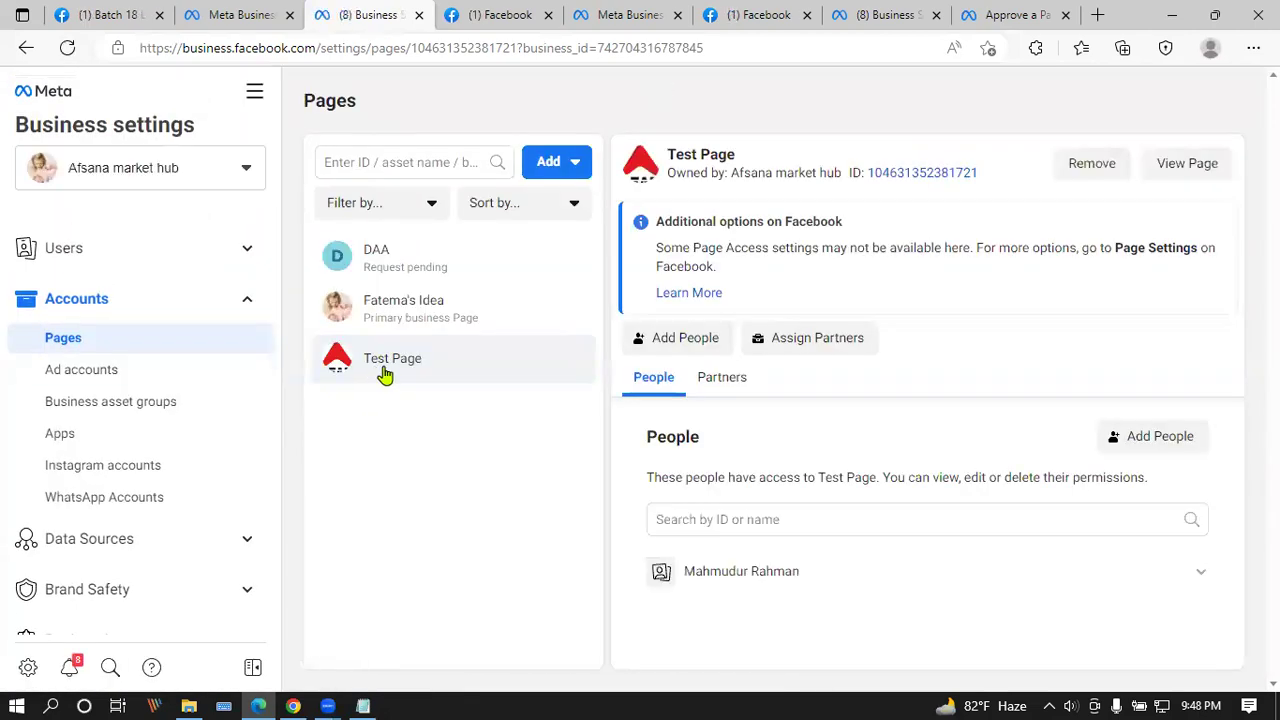
left_click(247, 170)
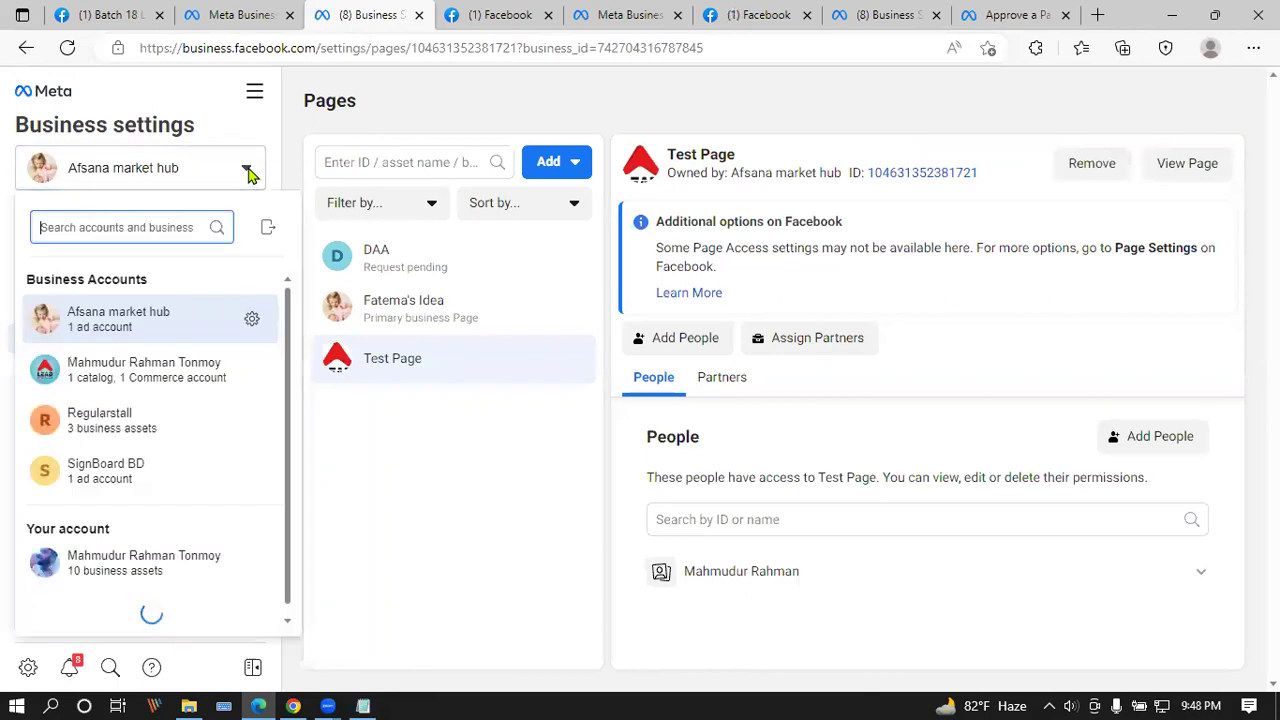
left_click(266, 323)
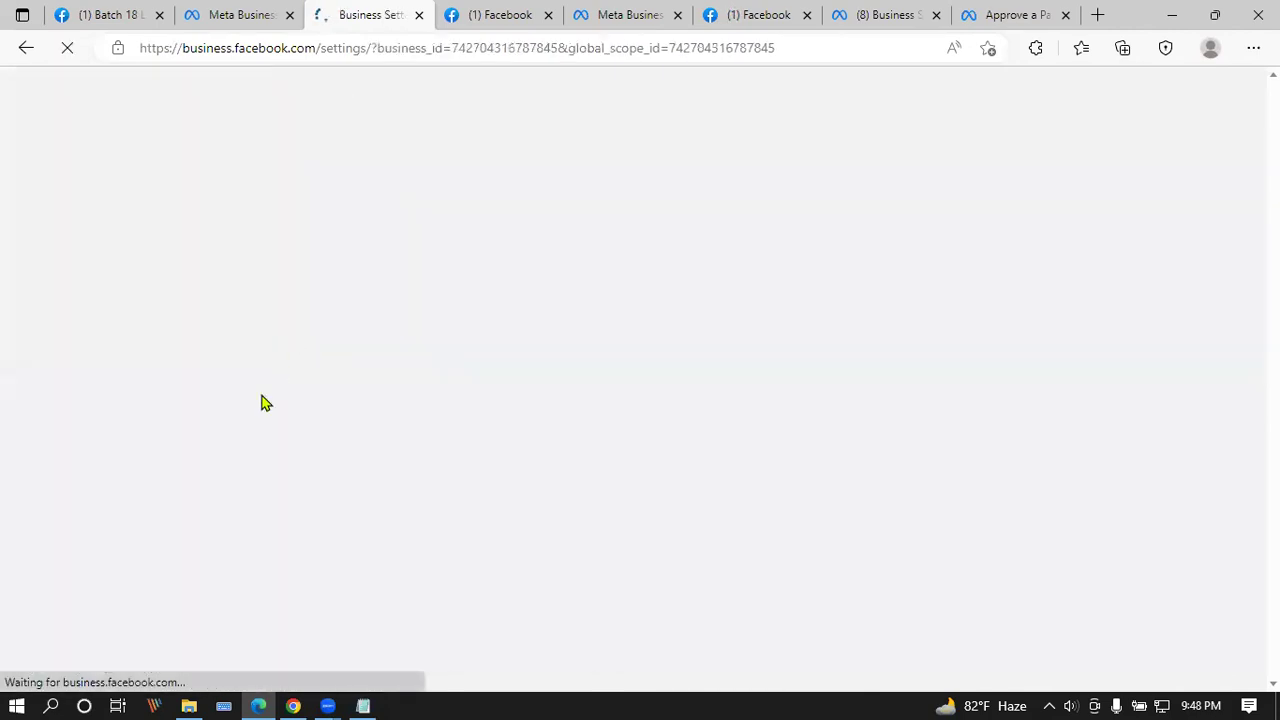
left_click(293, 706)
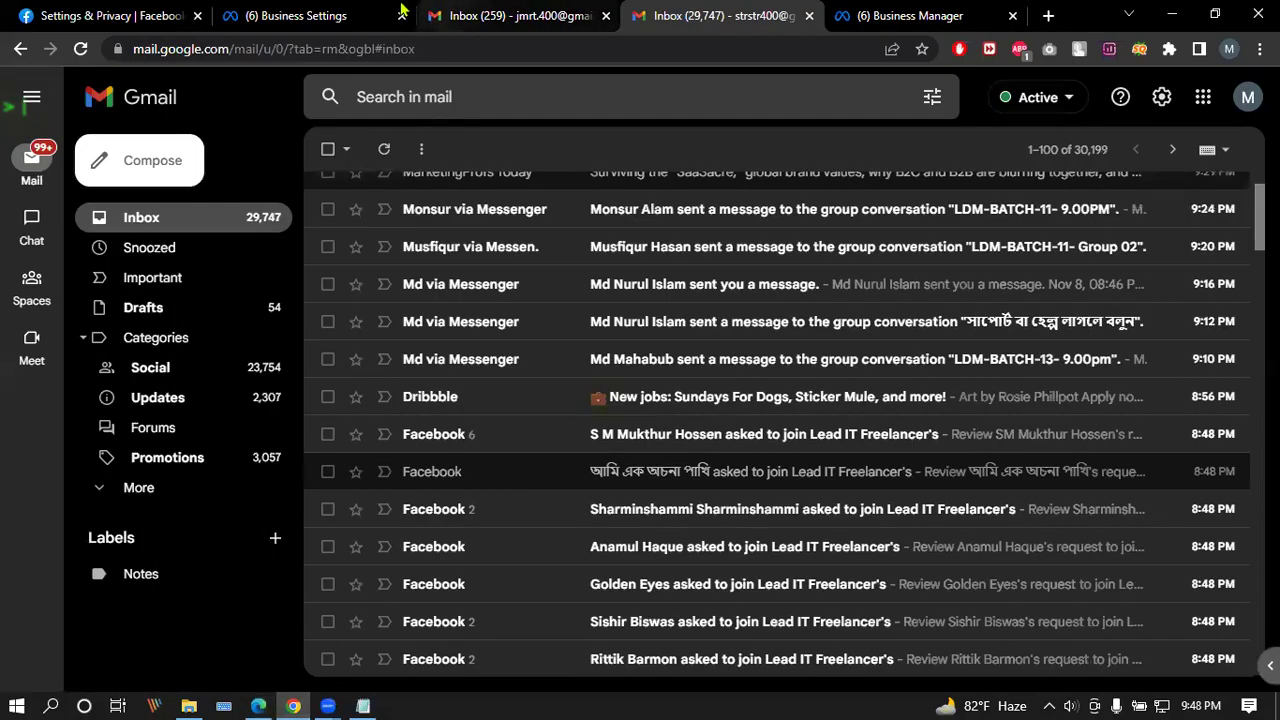
Step: Cancel the other business's pending Test Page access request
left_click(398, 12)
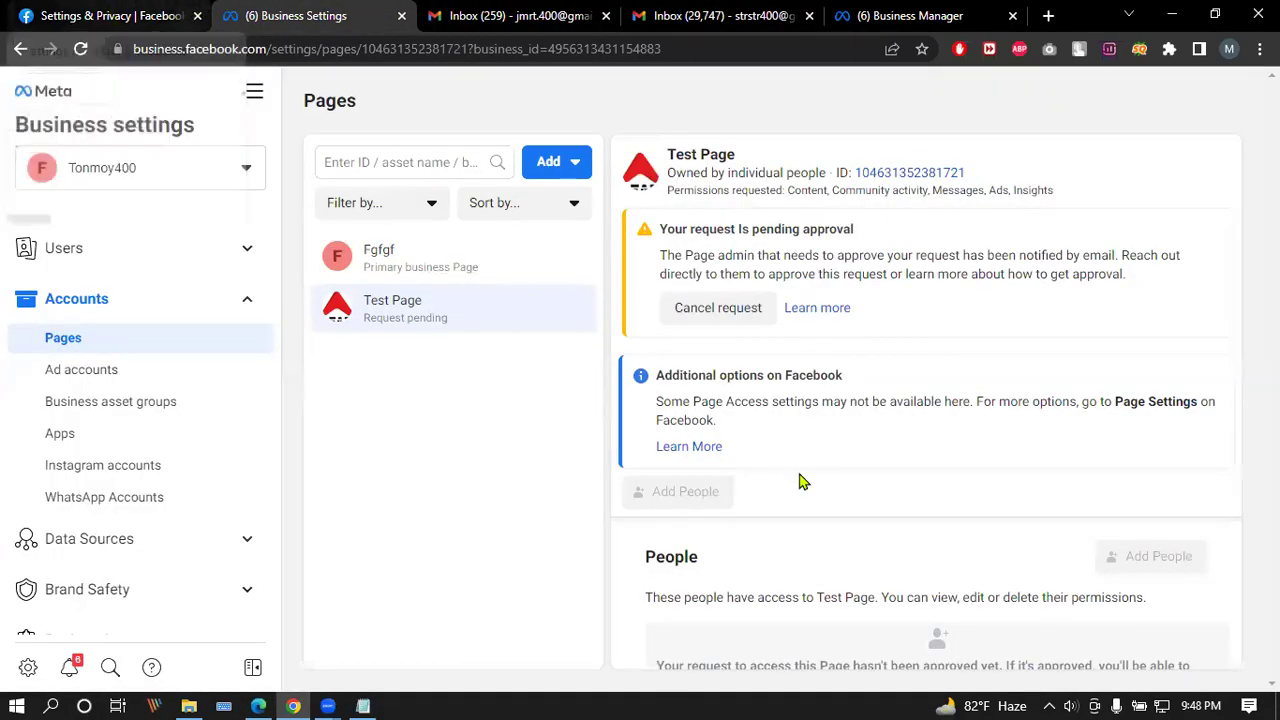
left_click(690, 311)
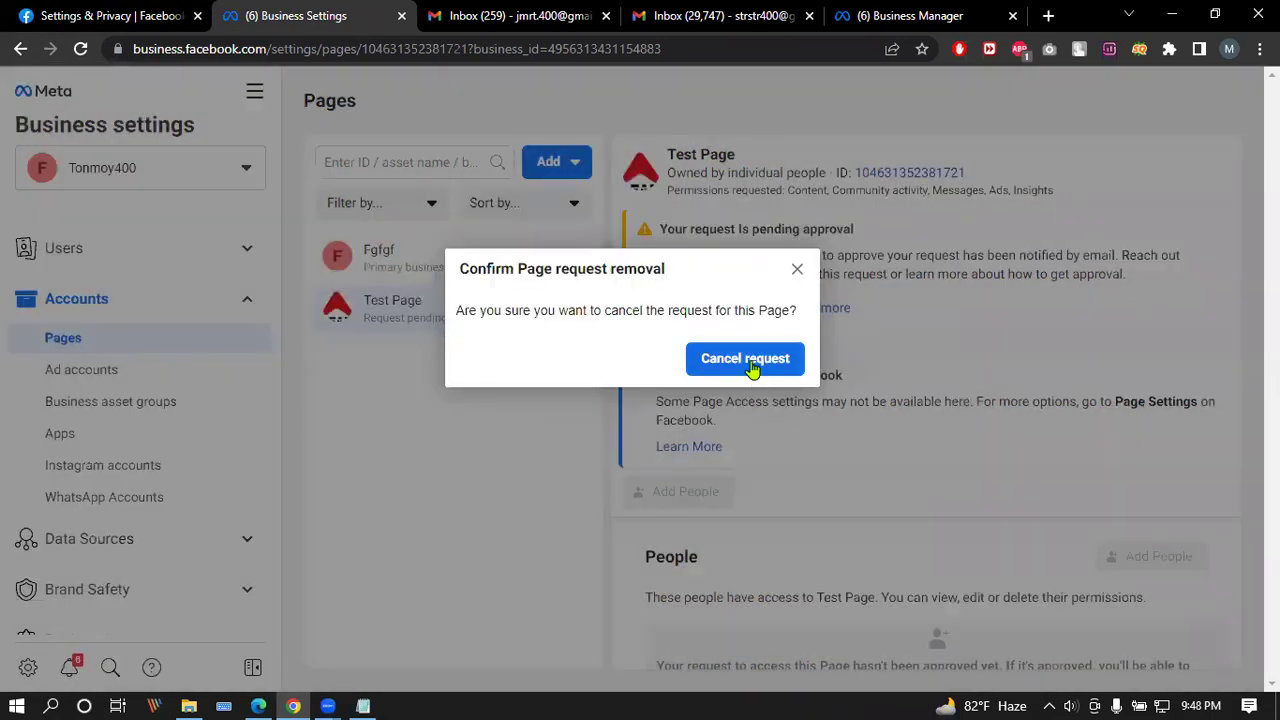
left_click(751, 363)
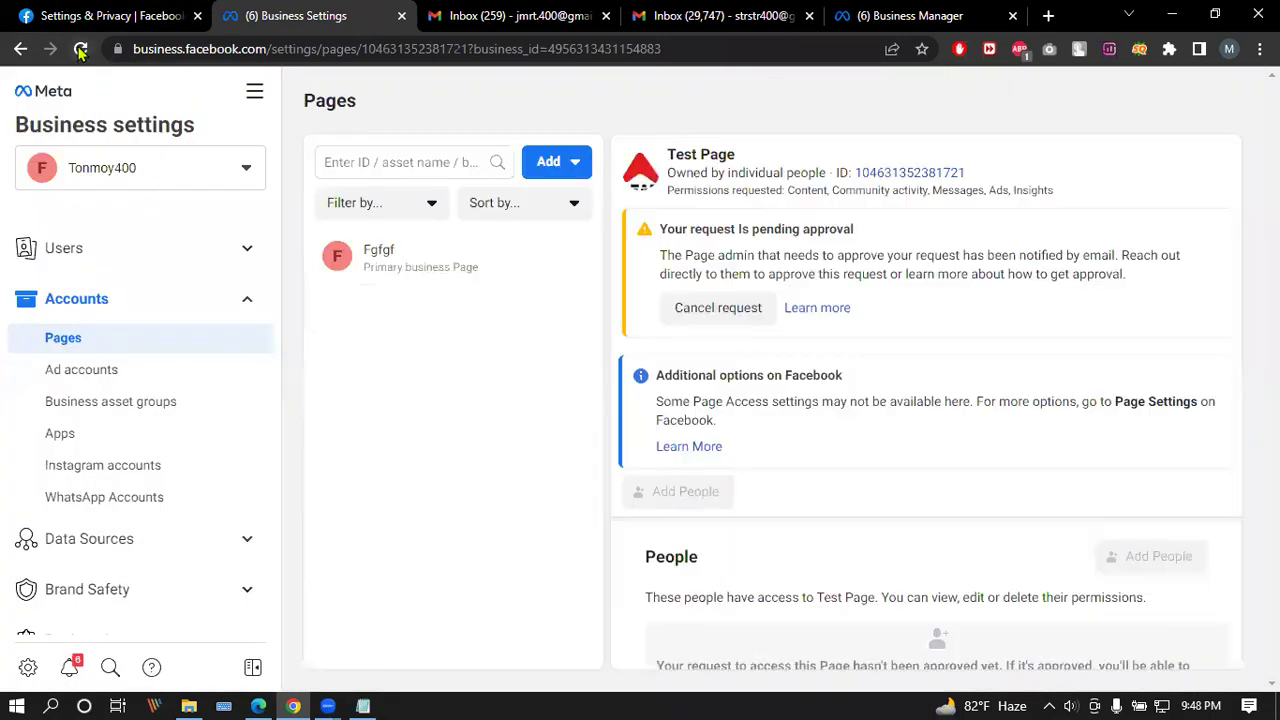
Step: Request access to Test Page with Content, Ads and Insights permissions
left_click(575, 165)
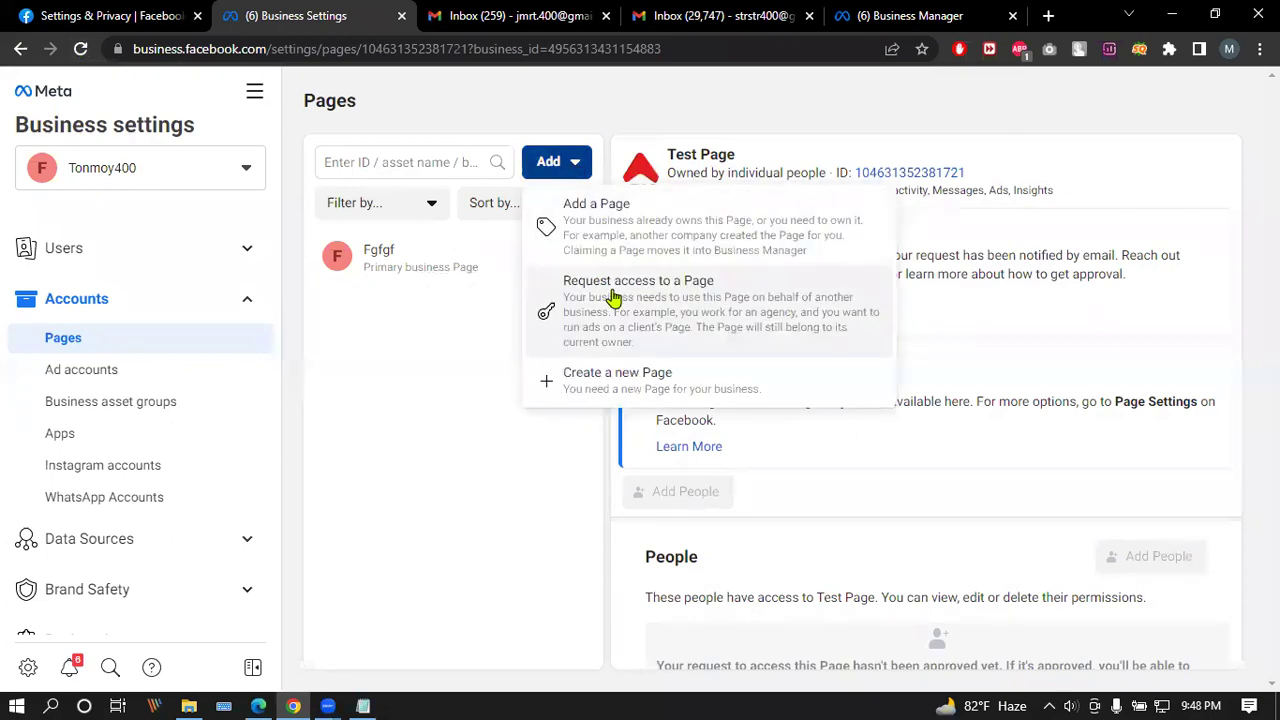
left_click(608, 292)
left_click(513, 322)
type("https://www.facebook.com/testpagety404")
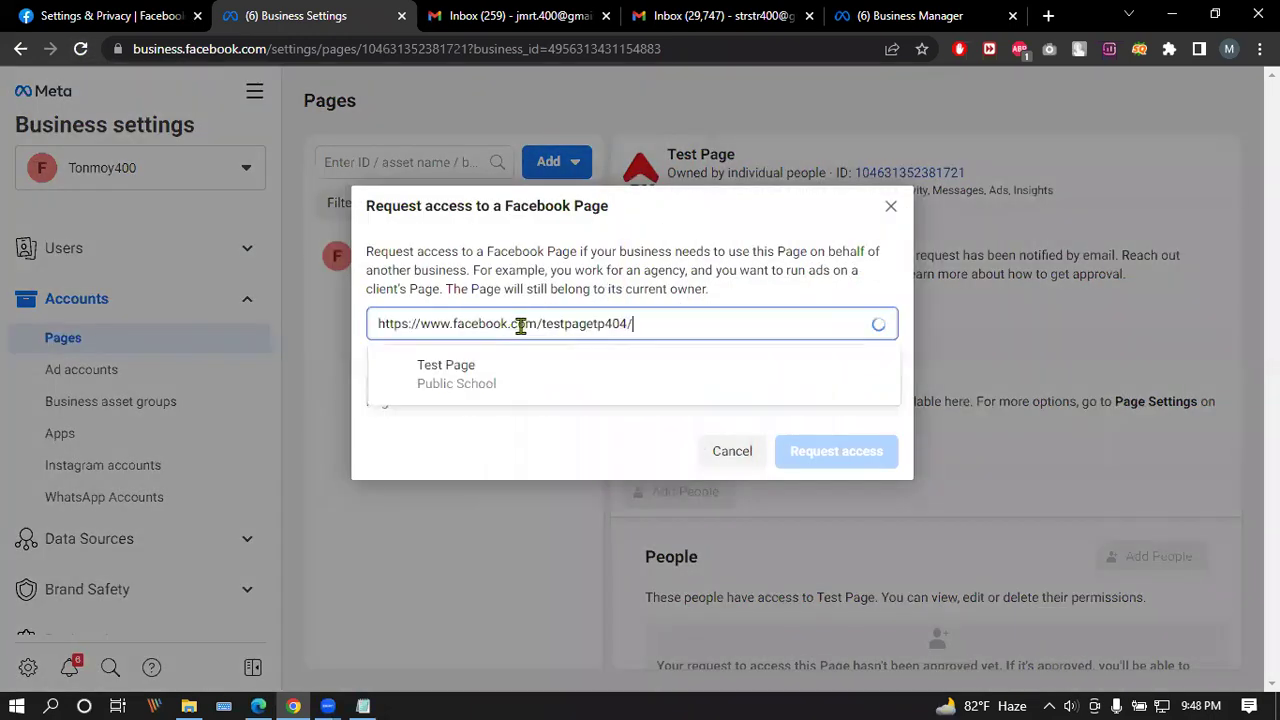
left_click(632, 380)
left_click(876, 534)
scroll(880, 480, "down", 4)
left_click(884, 330)
left_click(884, 381)
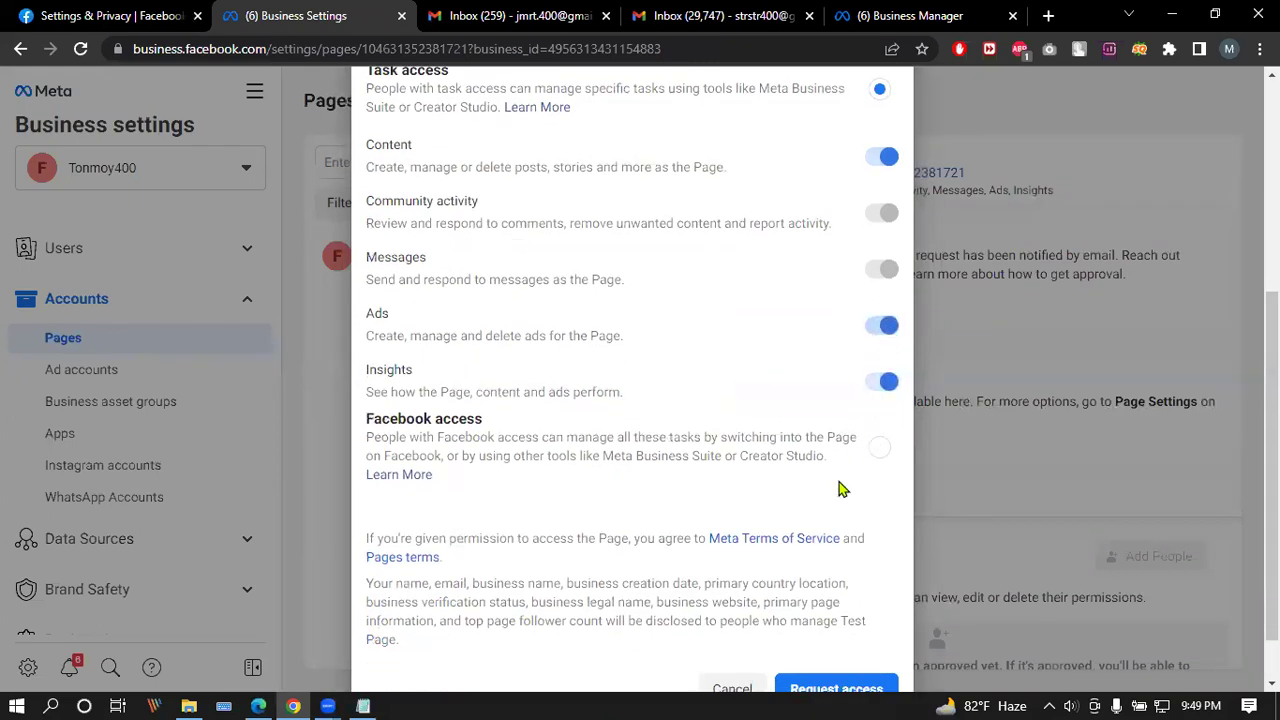
scroll(839, 500, "down", 1)
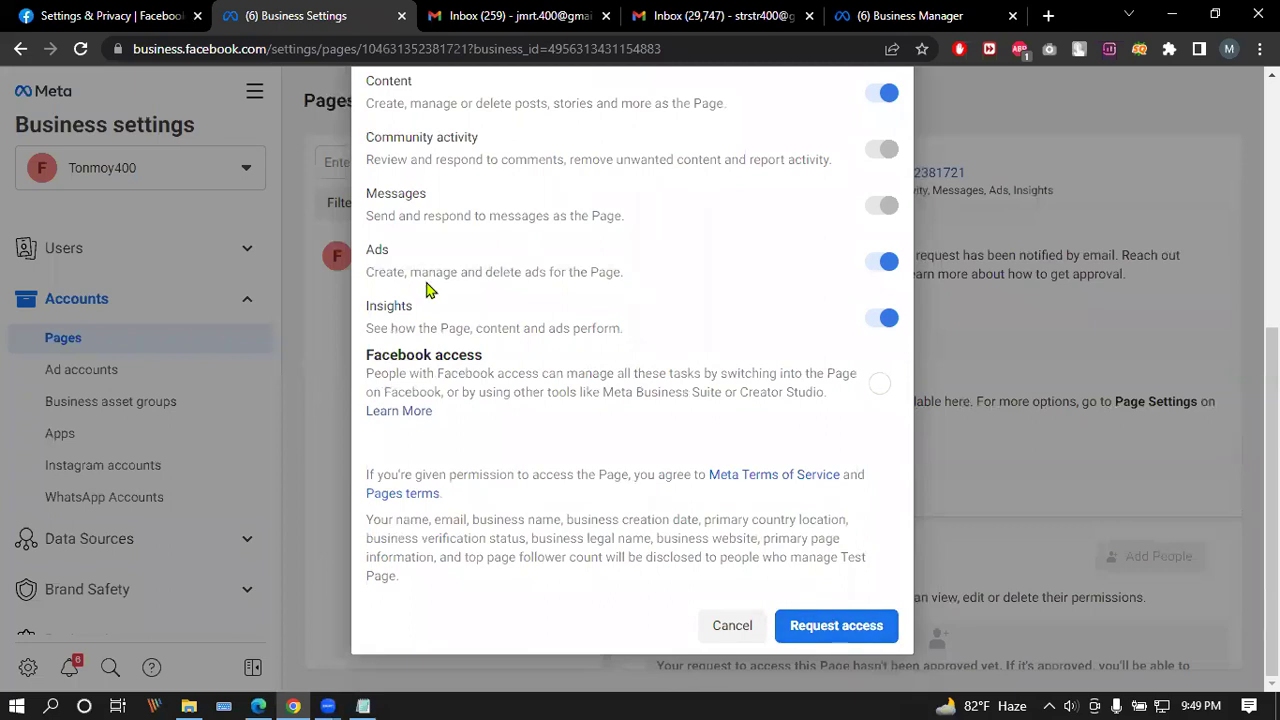
left_click(829, 624)
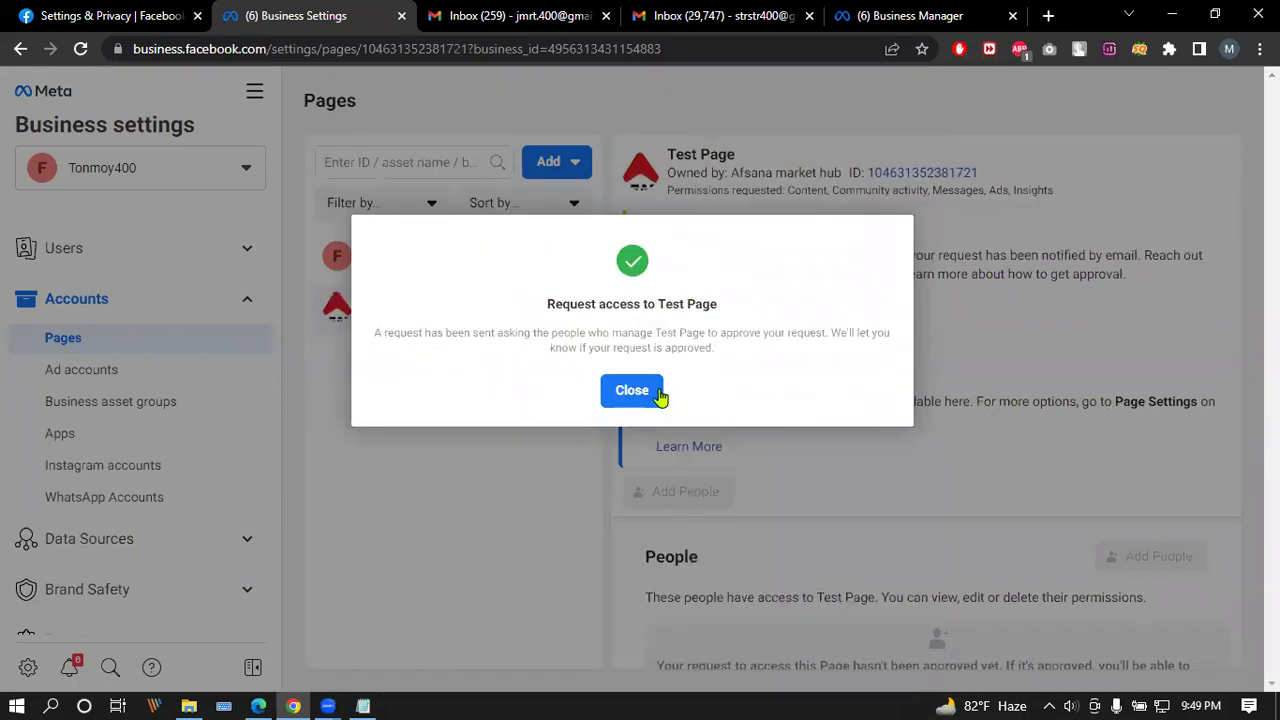
left_click(636, 395)
Step: Return to the first window and reload the Business settings page
left_click(258, 706)
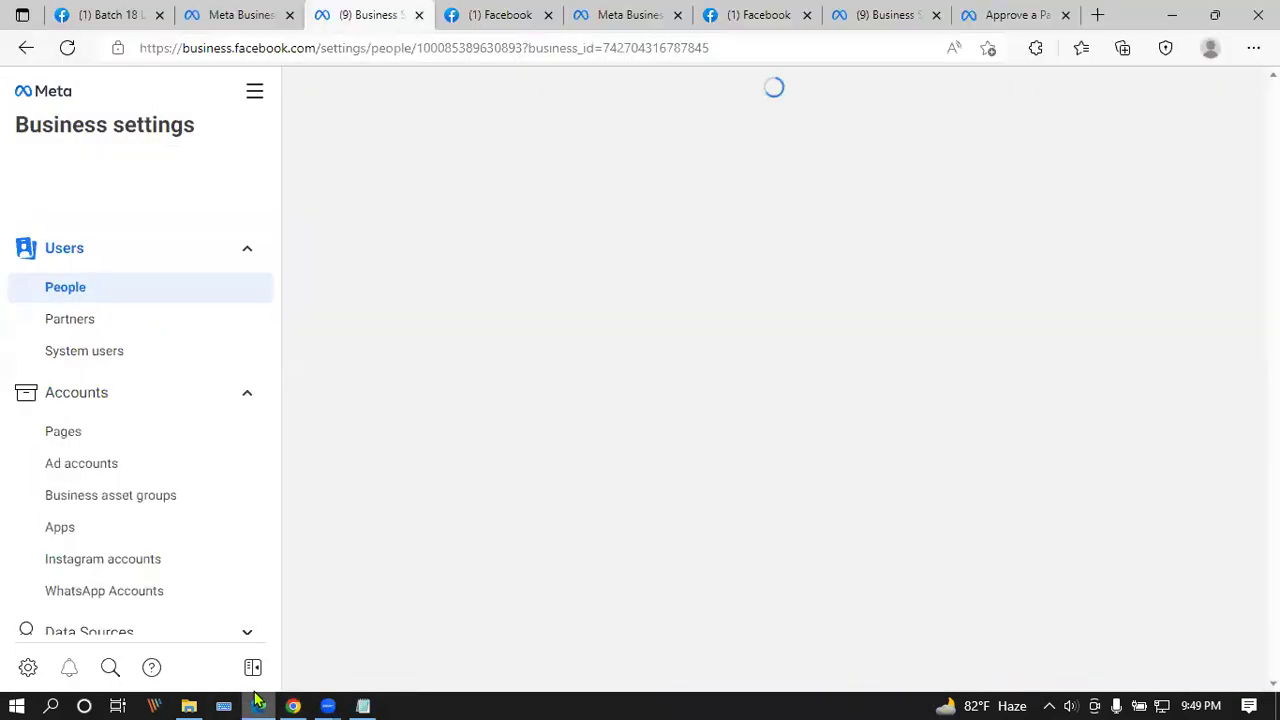
left_click(67, 48)
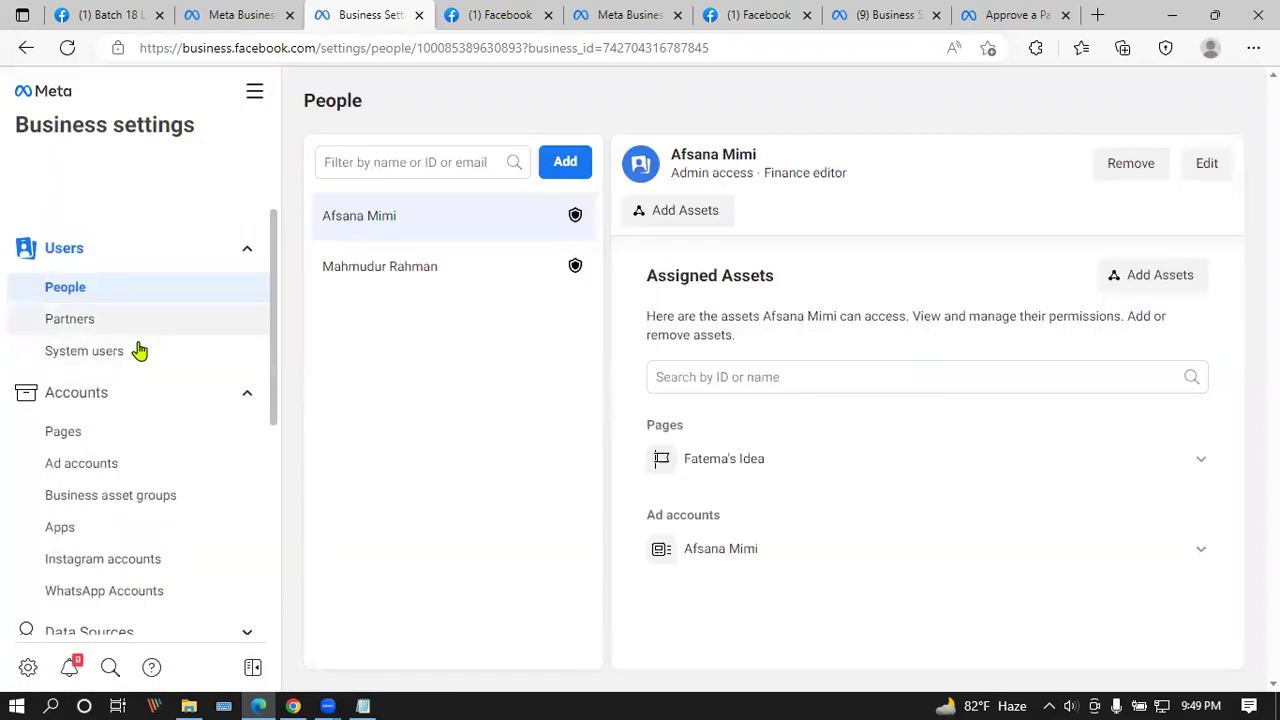
scroll(183, 386, "down", 3)
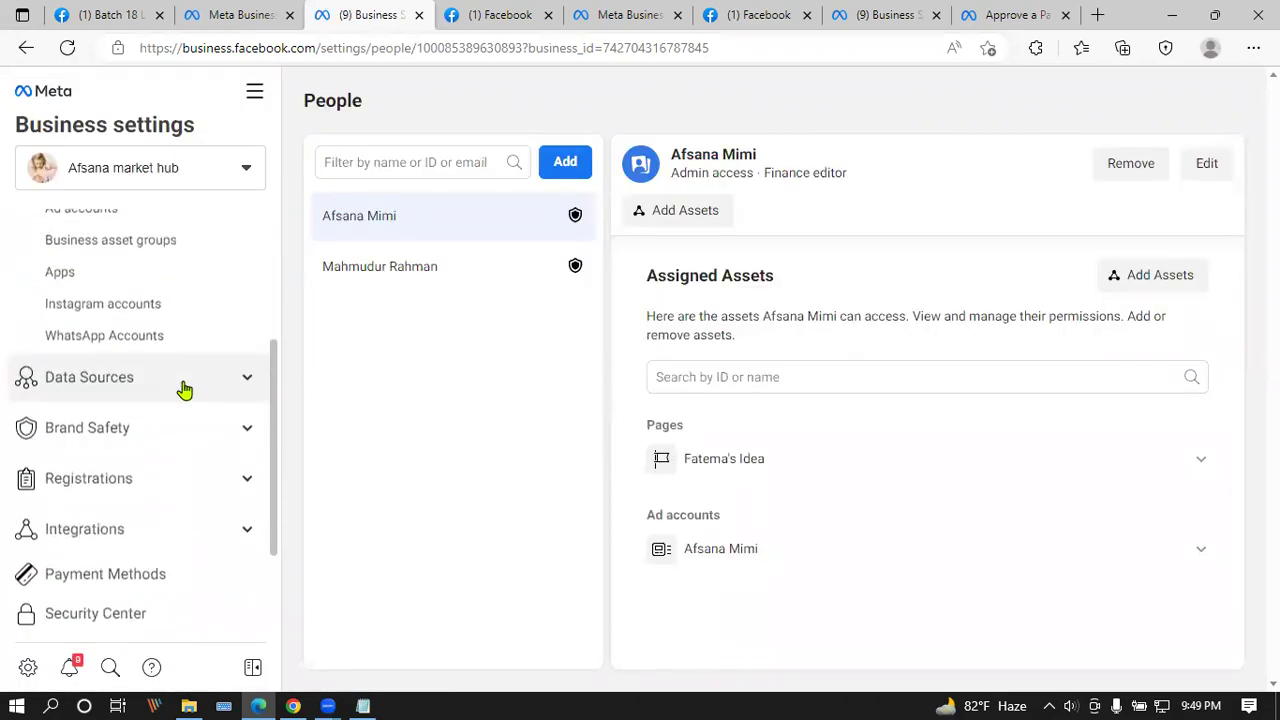
scroll(183, 386, "up", 3)
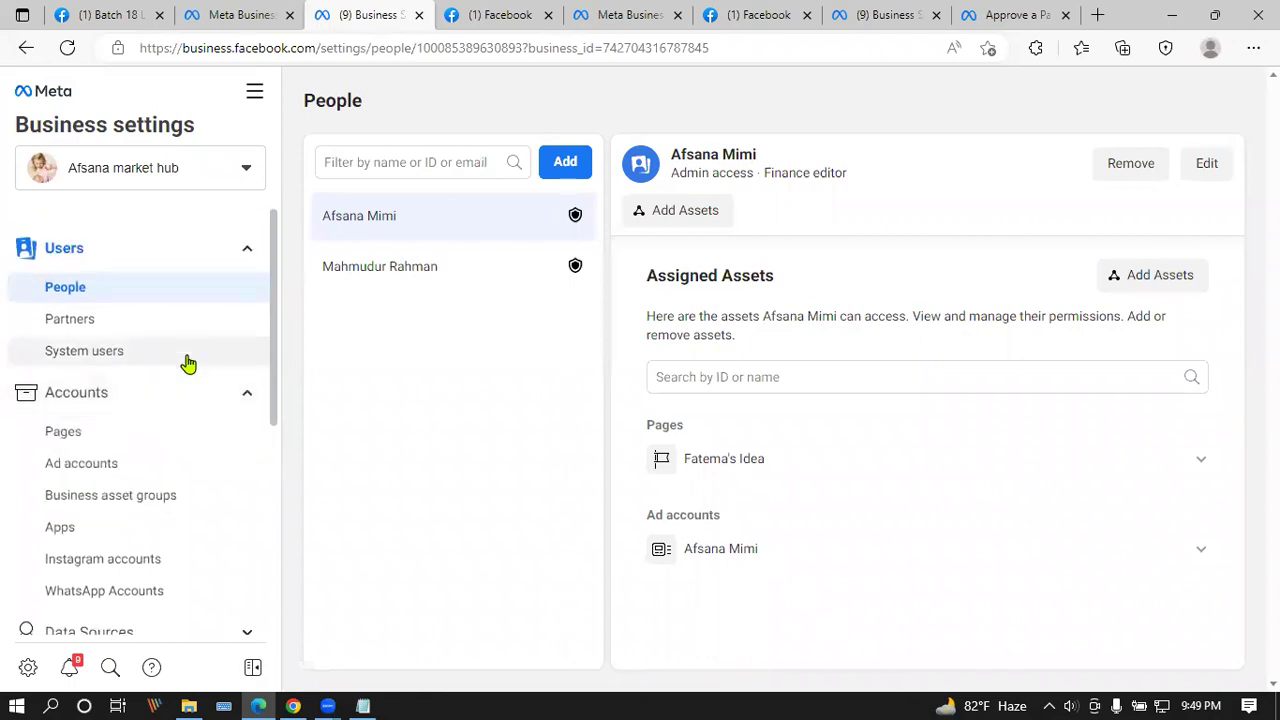
scroll(150, 350, "down", 3)
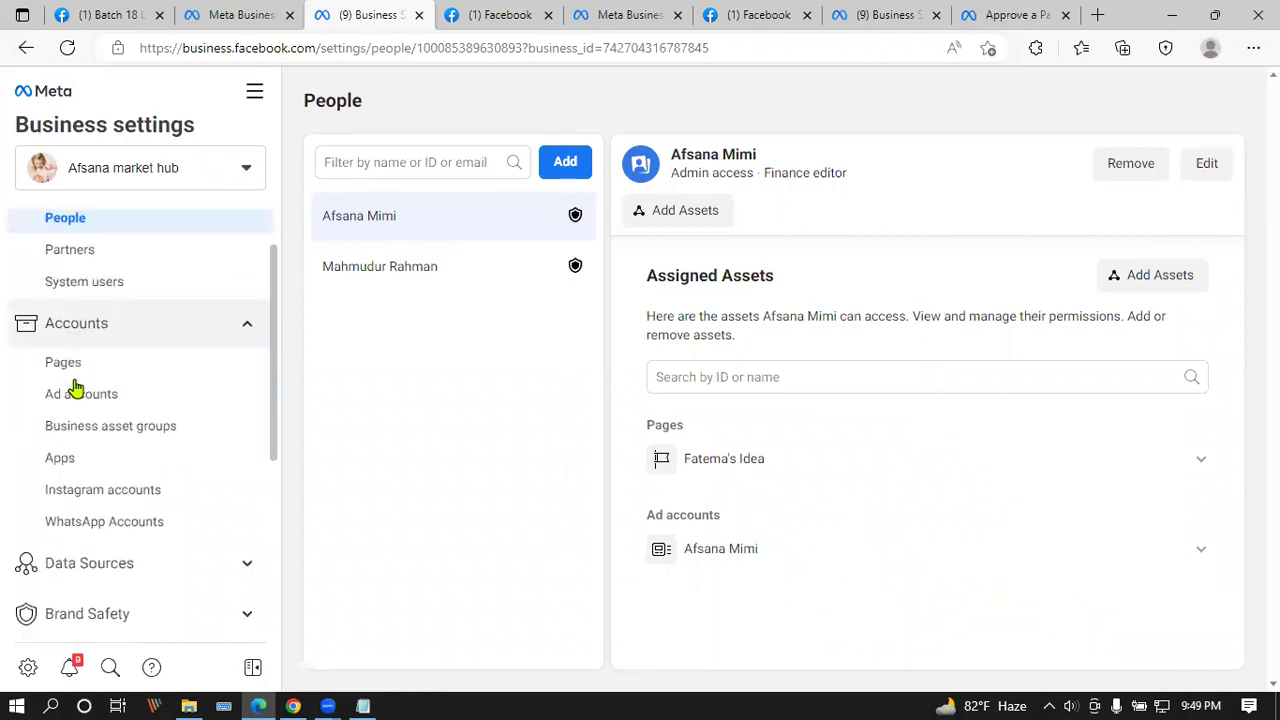
scroll(205, 395, "down", 1)
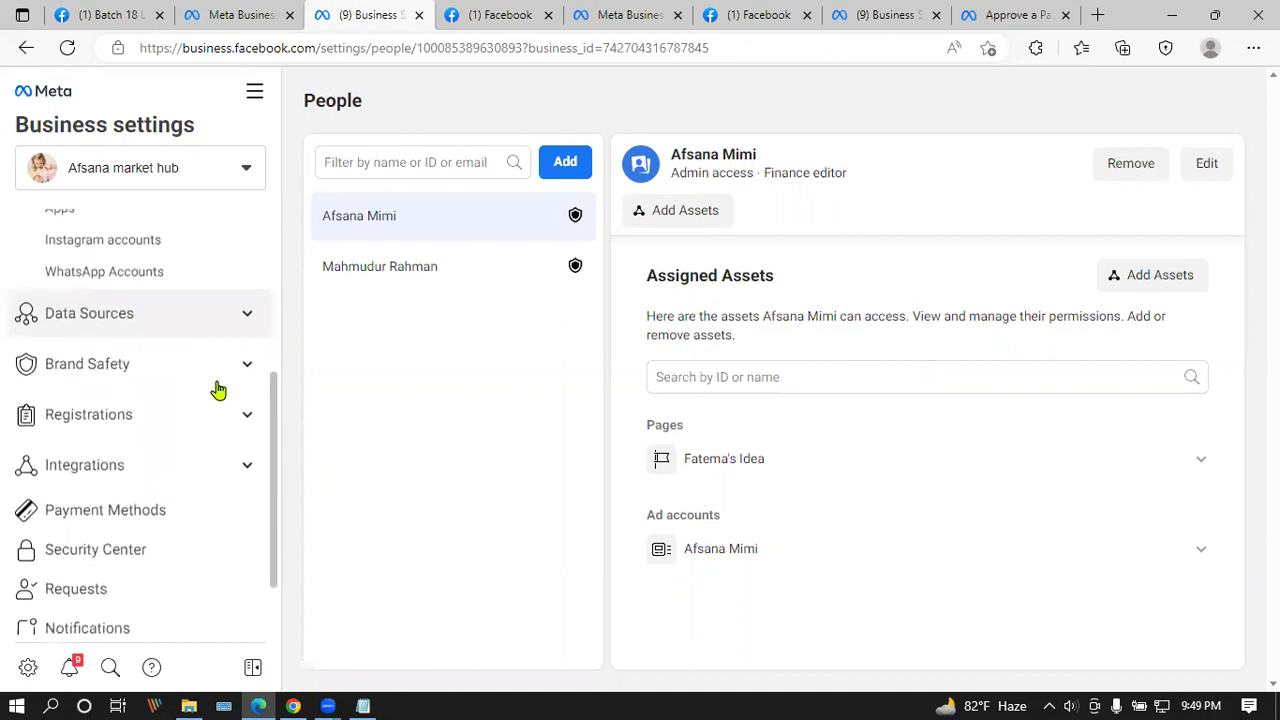
Step: Look at Registrations, toggle the Brand Safety and Integrations sections, then open Requests
left_click(250, 418)
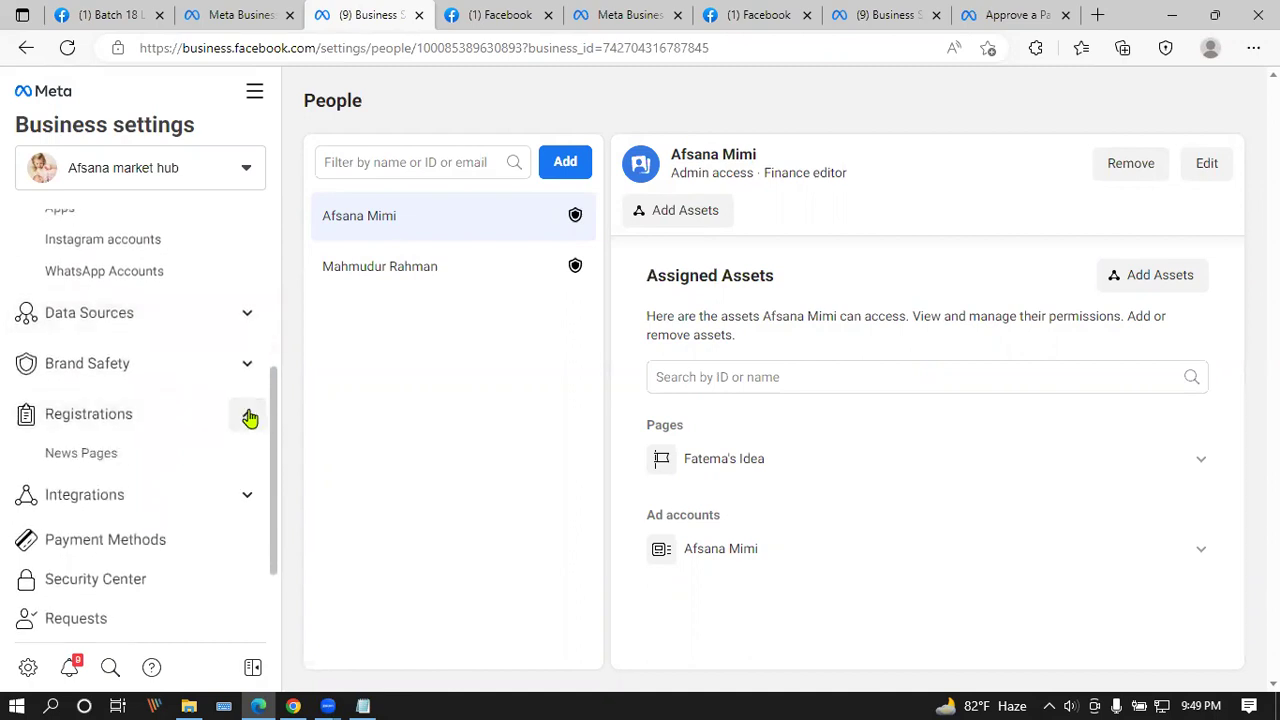
left_click(229, 372)
left_click(229, 372)
scroll(229, 372, "down", 2)
left_click(231, 376)
left_click(231, 376)
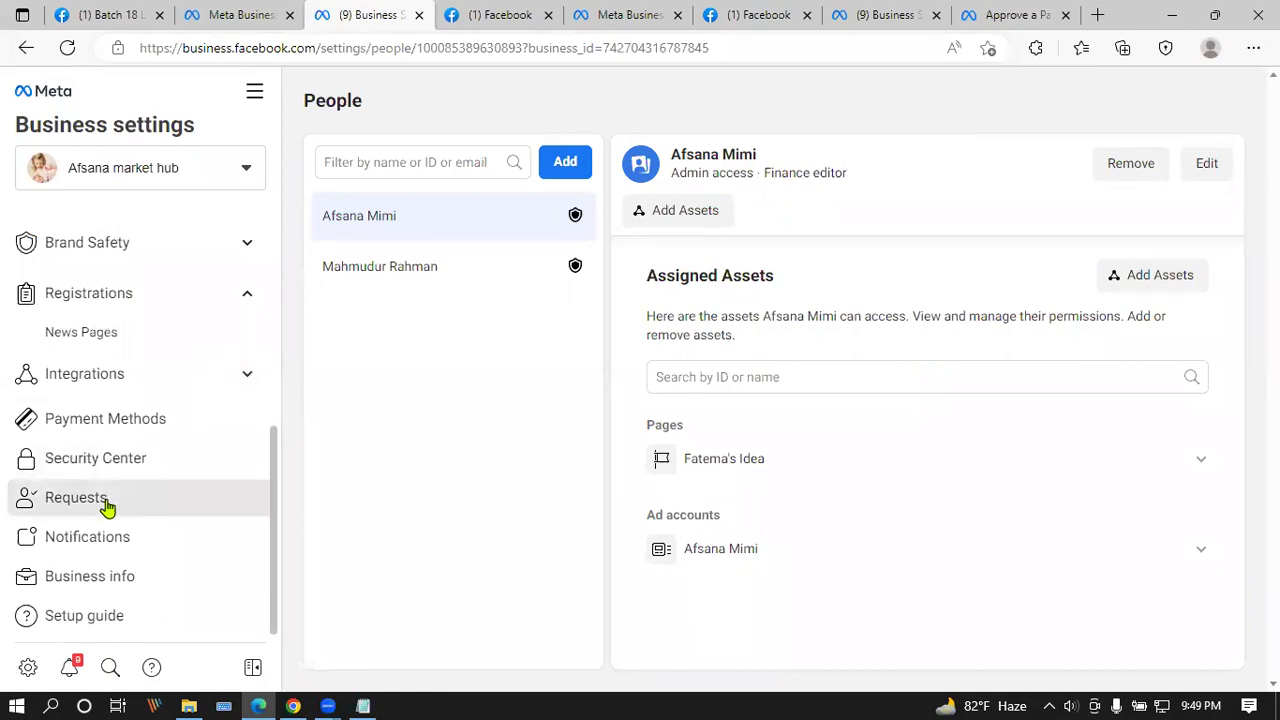
left_click(107, 507)
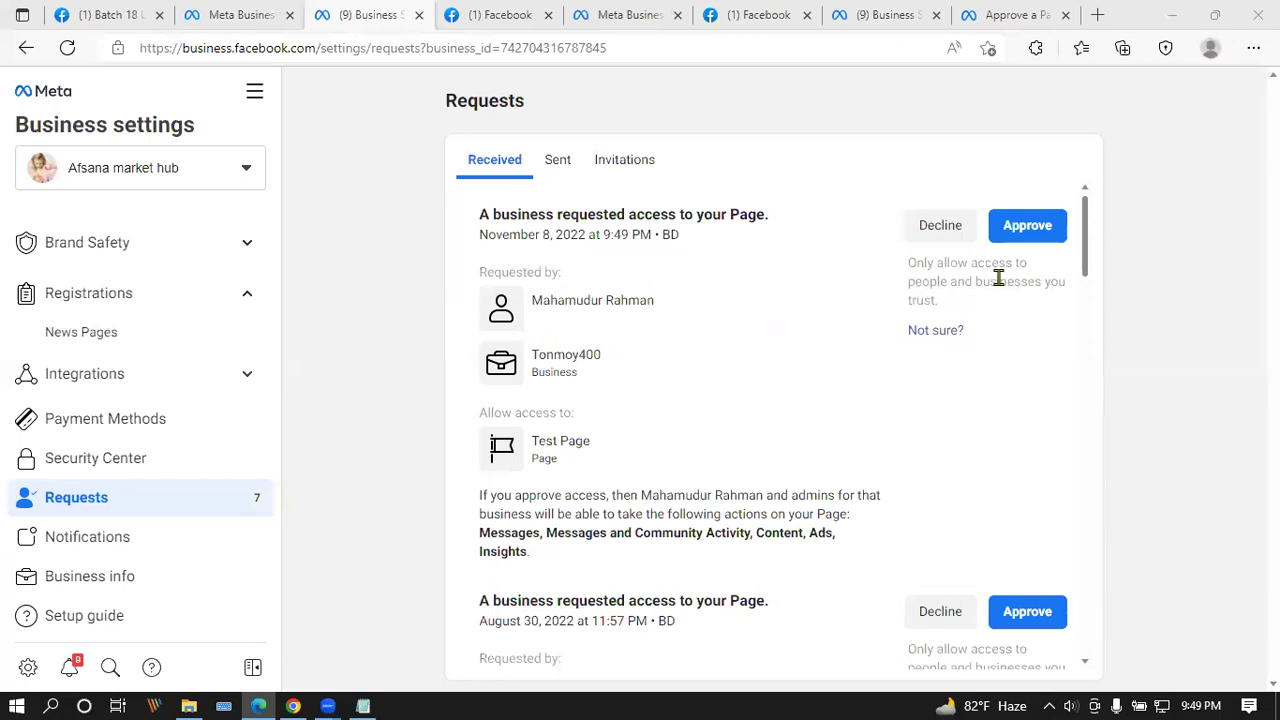
Step: Review the first received request's details in the Received requests list
left_click_drag(483, 210, 600, 560)
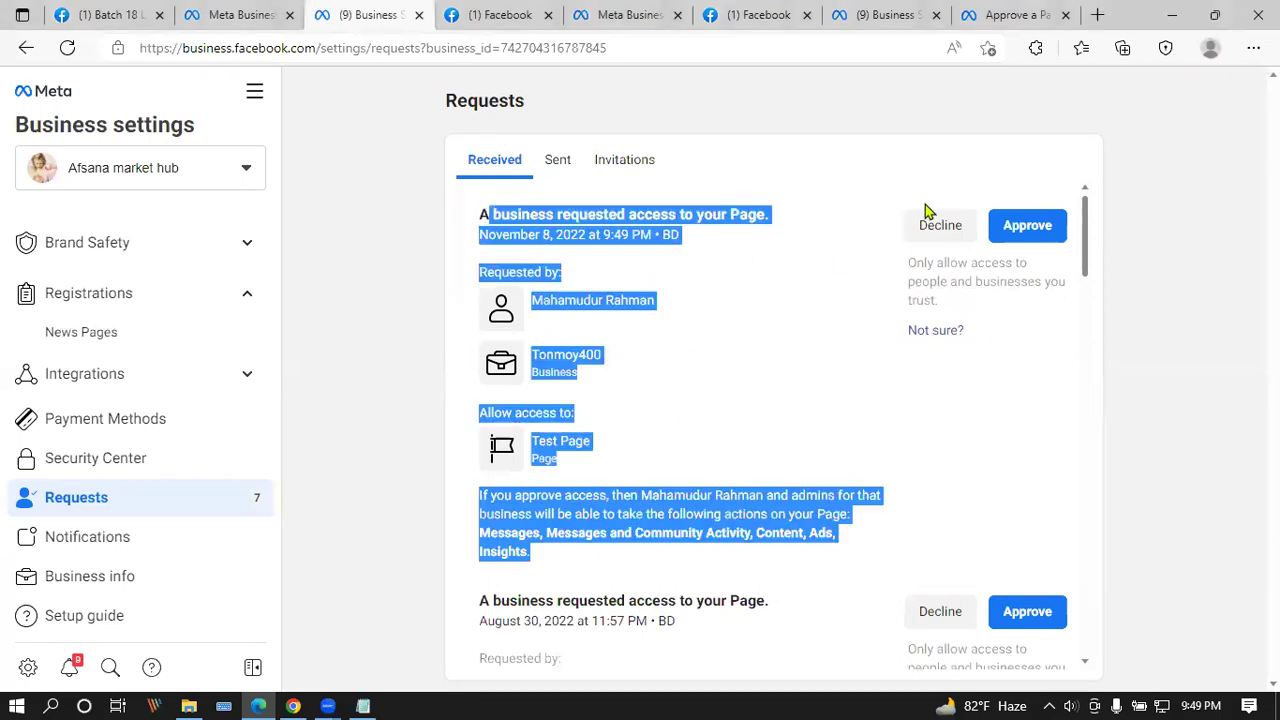
left_click(777, 285)
scroll(726, 350, "down", 2)
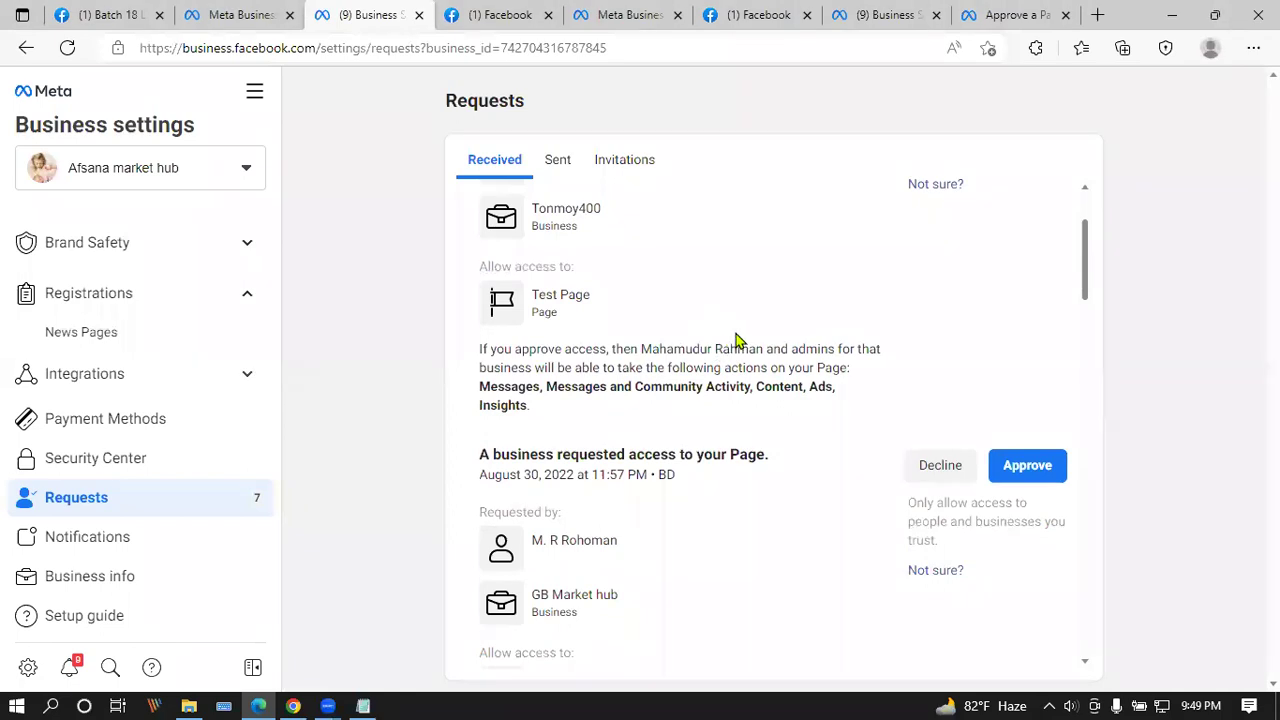
scroll(735, 341, "up", 1)
scroll(736, 339, "down", 3)
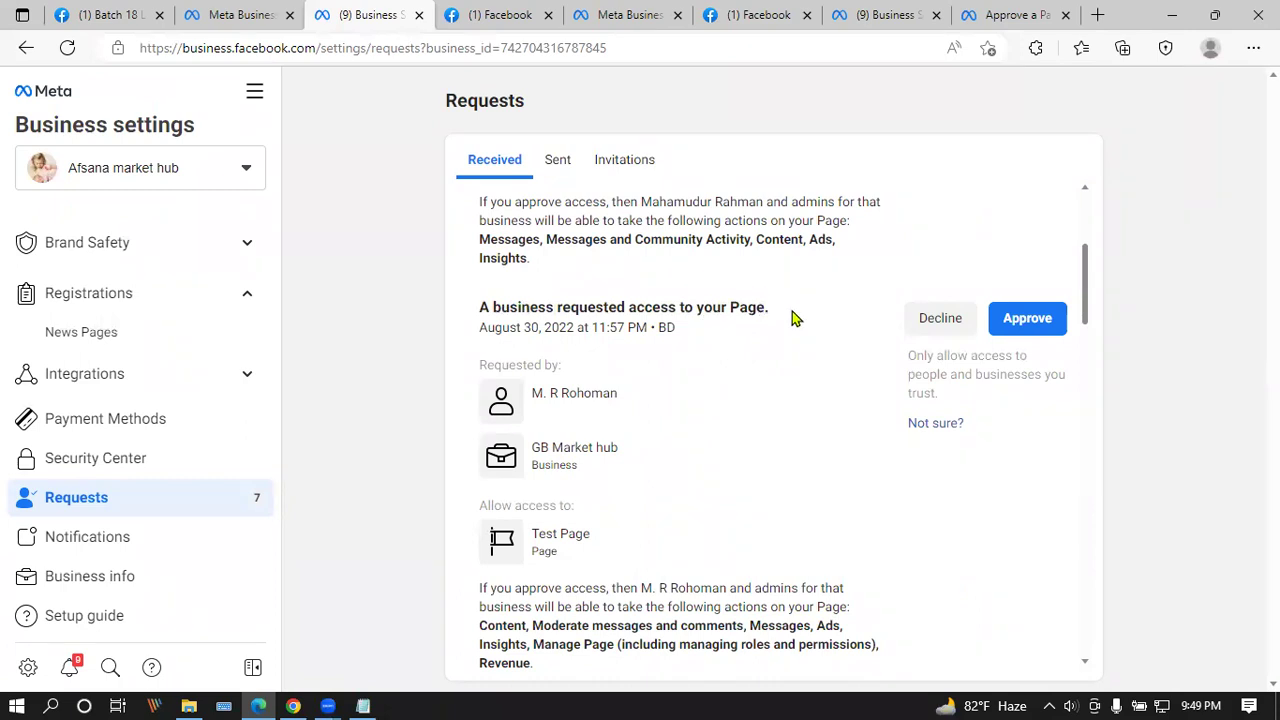
scroll(700, 392, "up", 4)
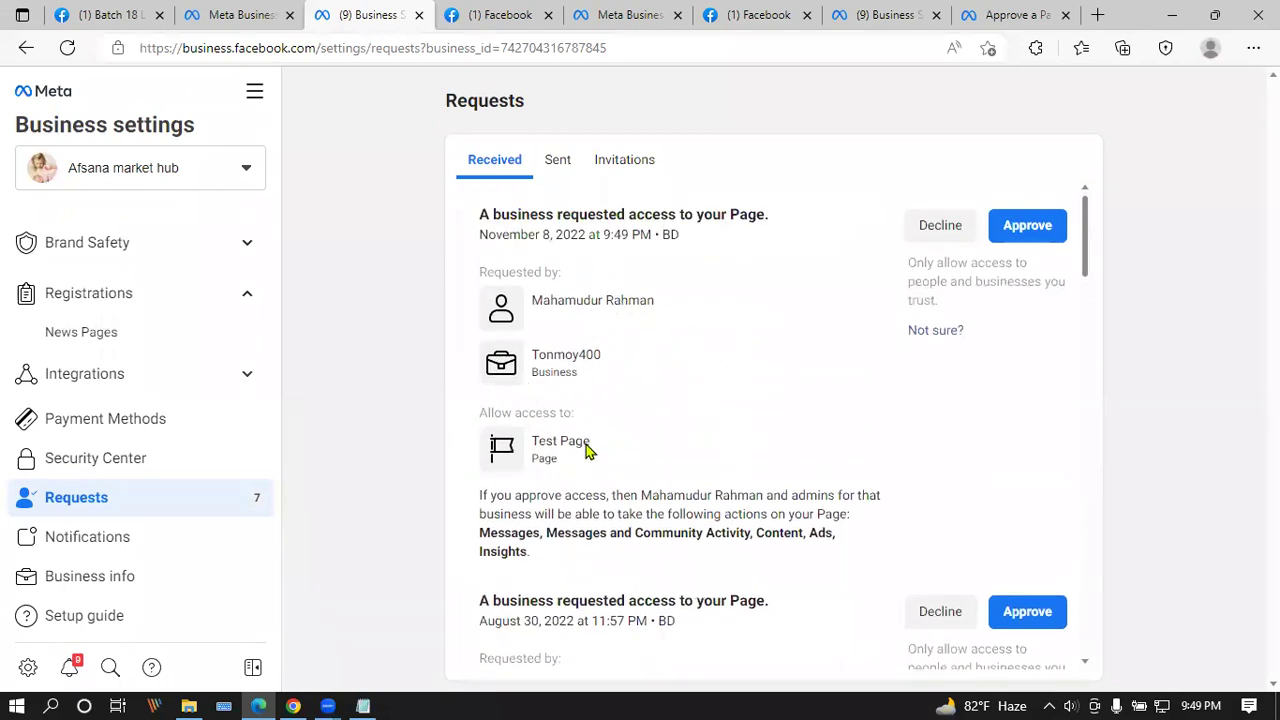
scroll(543, 455, "down", 3)
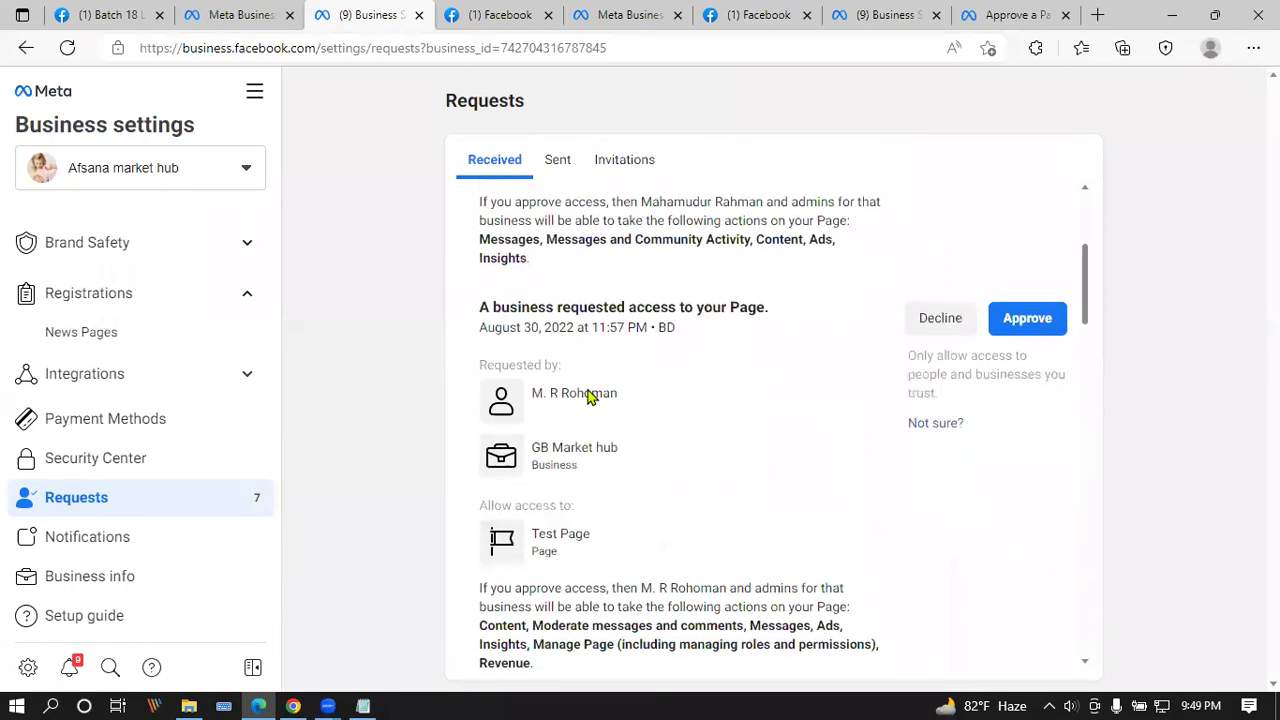
Step: Approve GB Market hub's and the November 8 Test Page access requests
left_click(1047, 321)
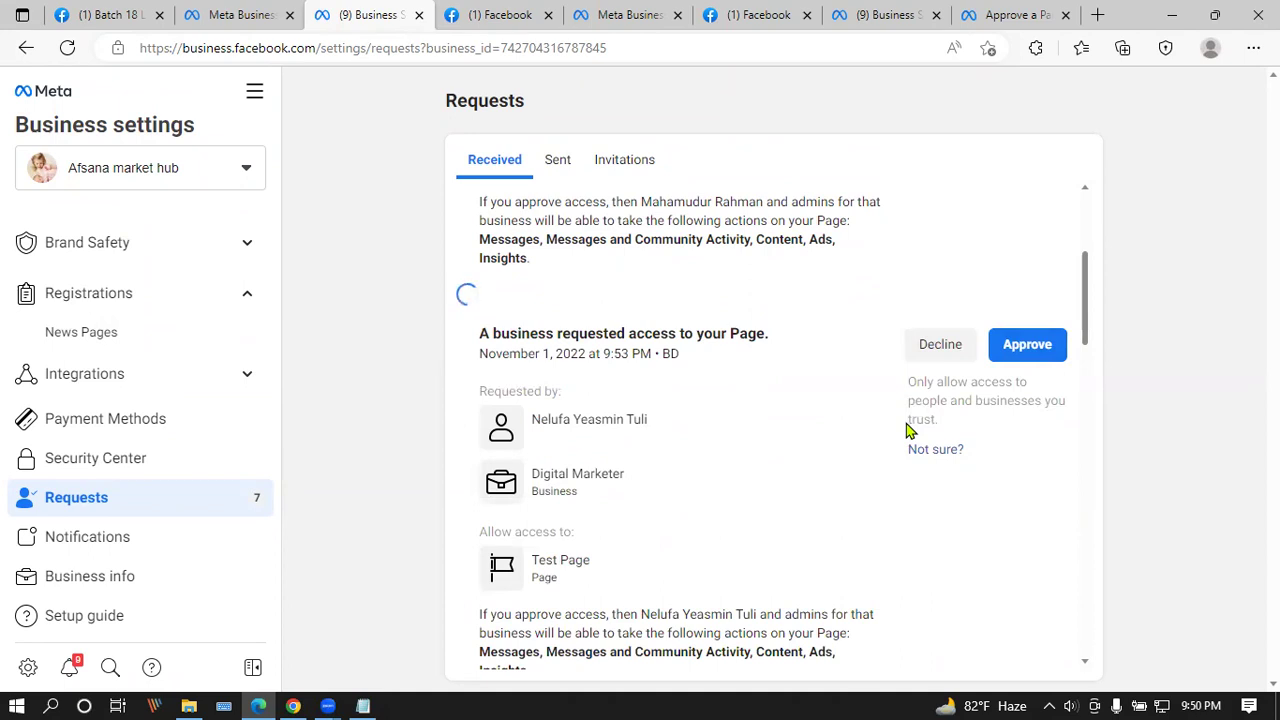
scroll(912, 416, "up", 2)
left_click(1036, 226)
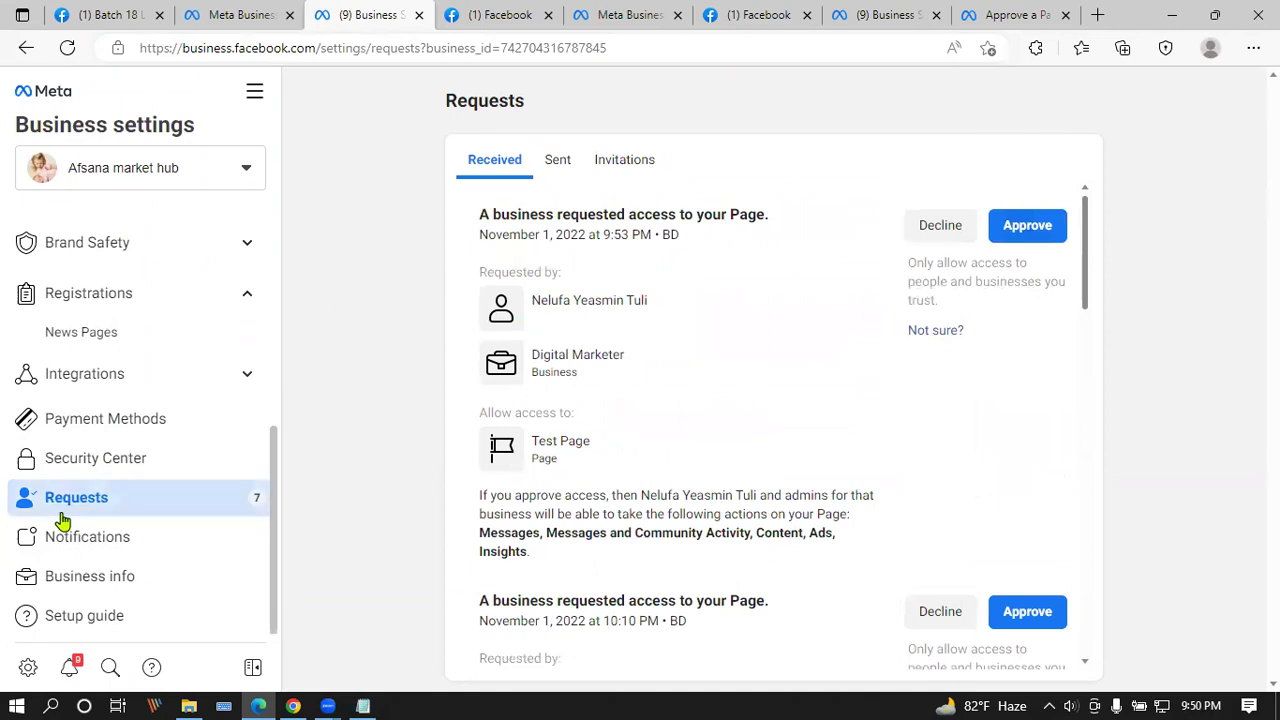
scroll(648, 365, "down", 6)
scroll(648, 367, "down", 8)
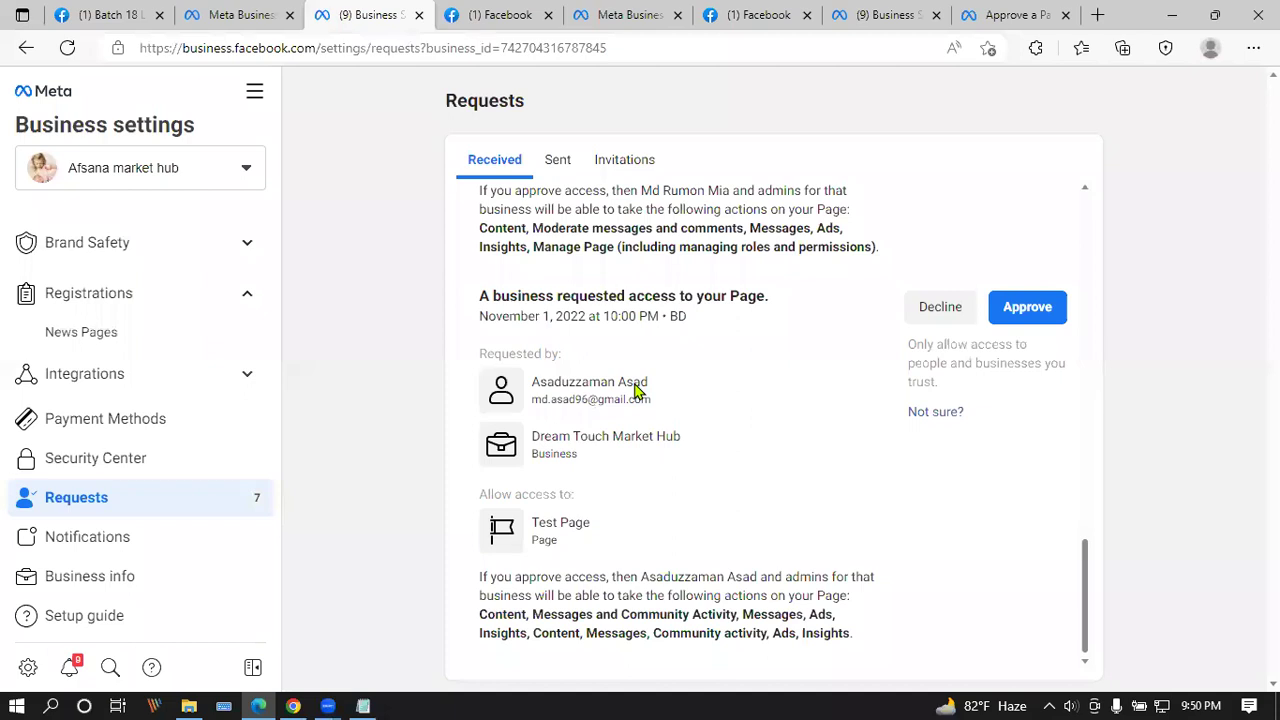
scroll(632, 390, "up", 3)
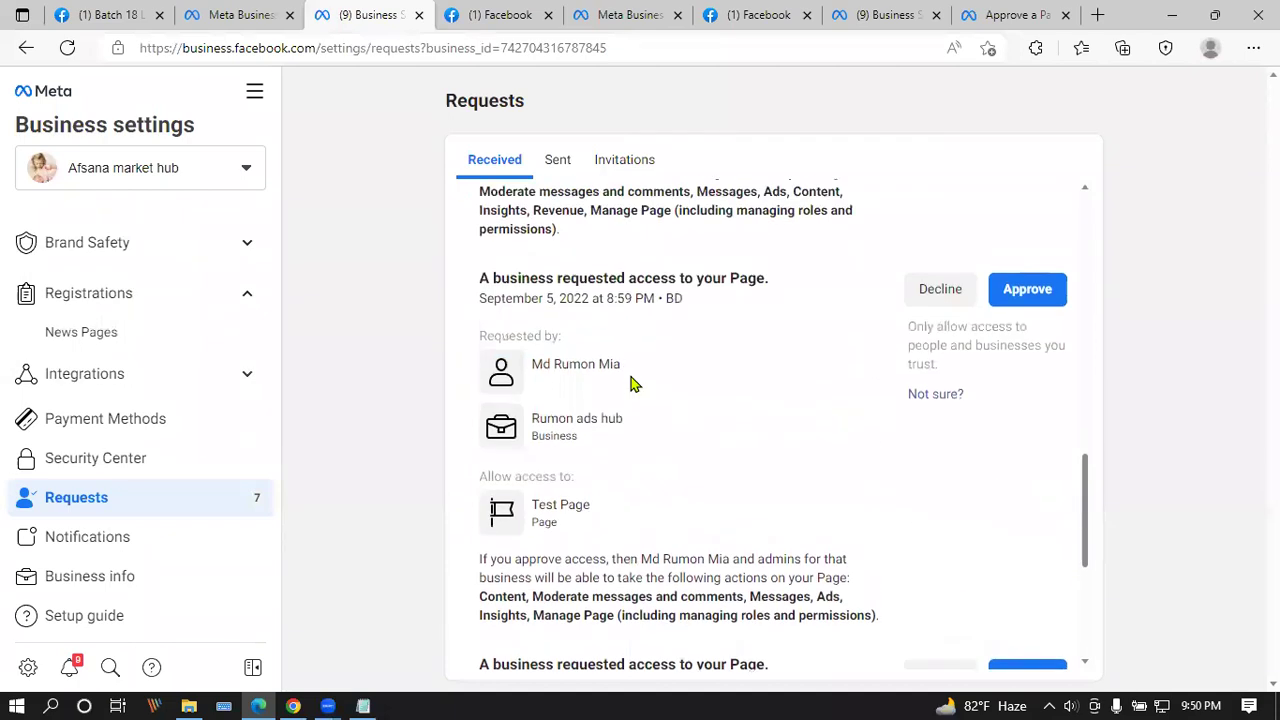
scroll(630, 380, "down", 3)
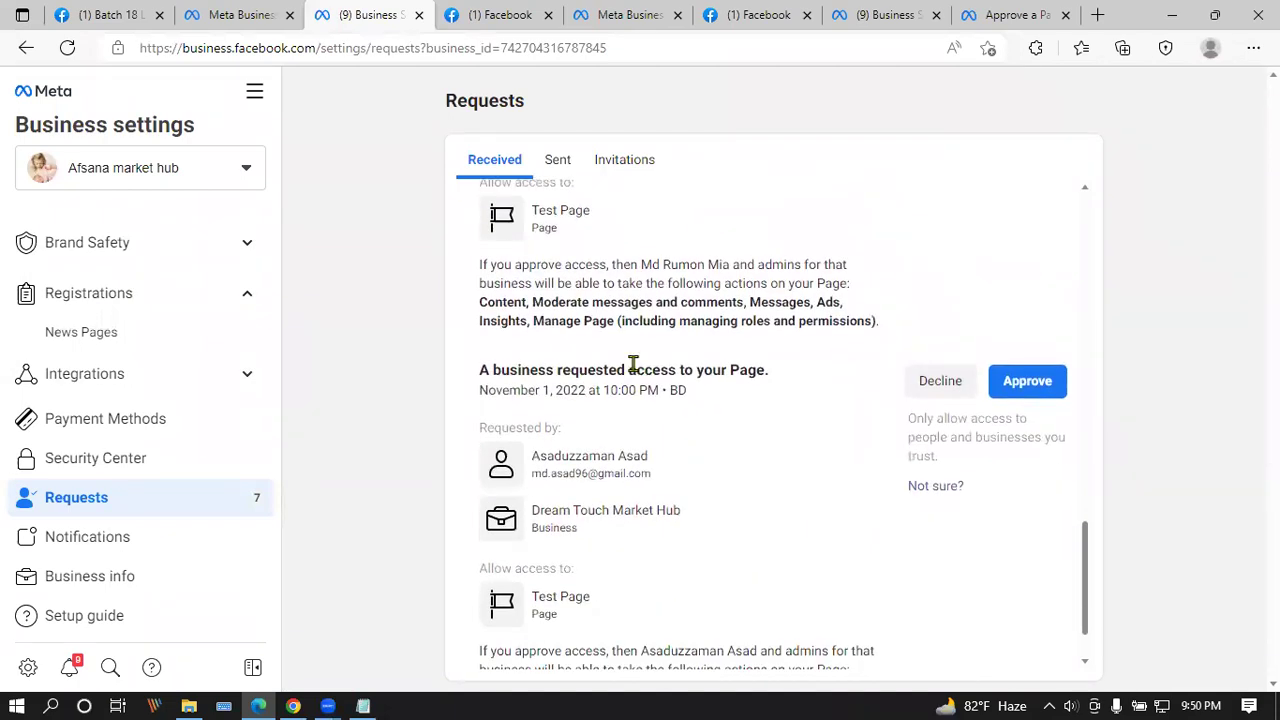
Step: Switch over to the Facebook Page access settings
left_click(458, 18)
left_click(370, 12)
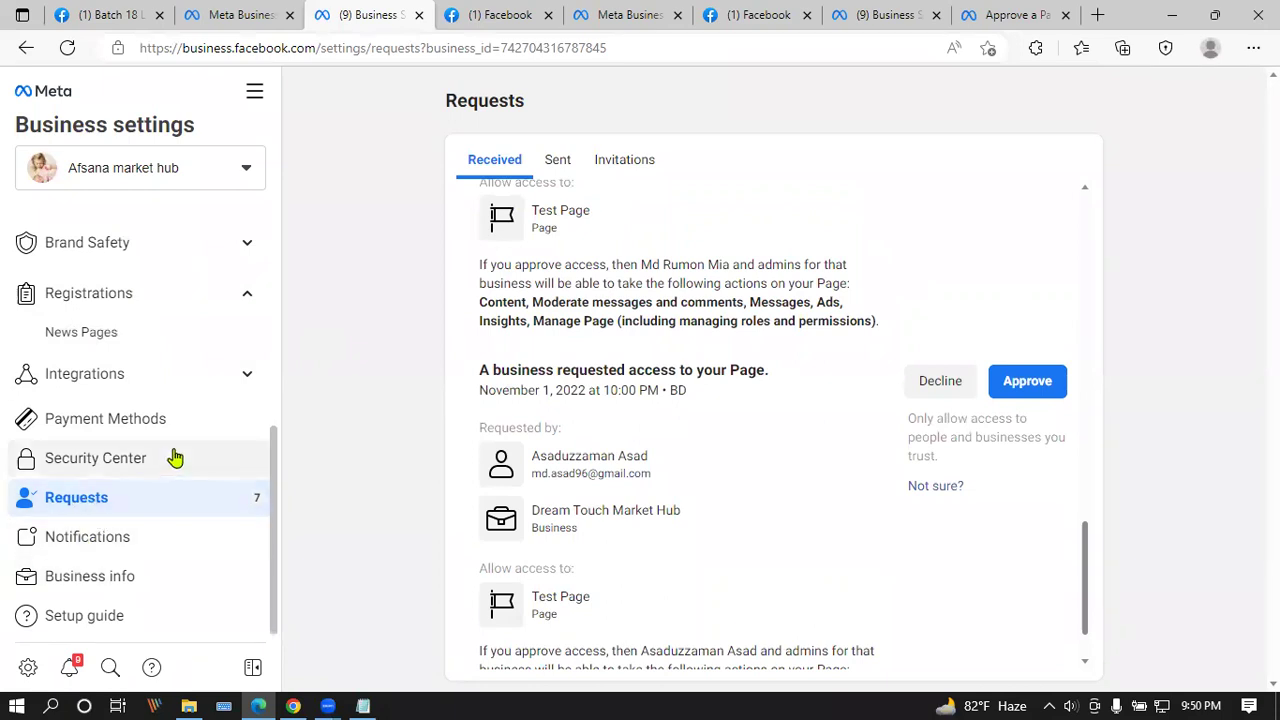
left_click(515, 12)
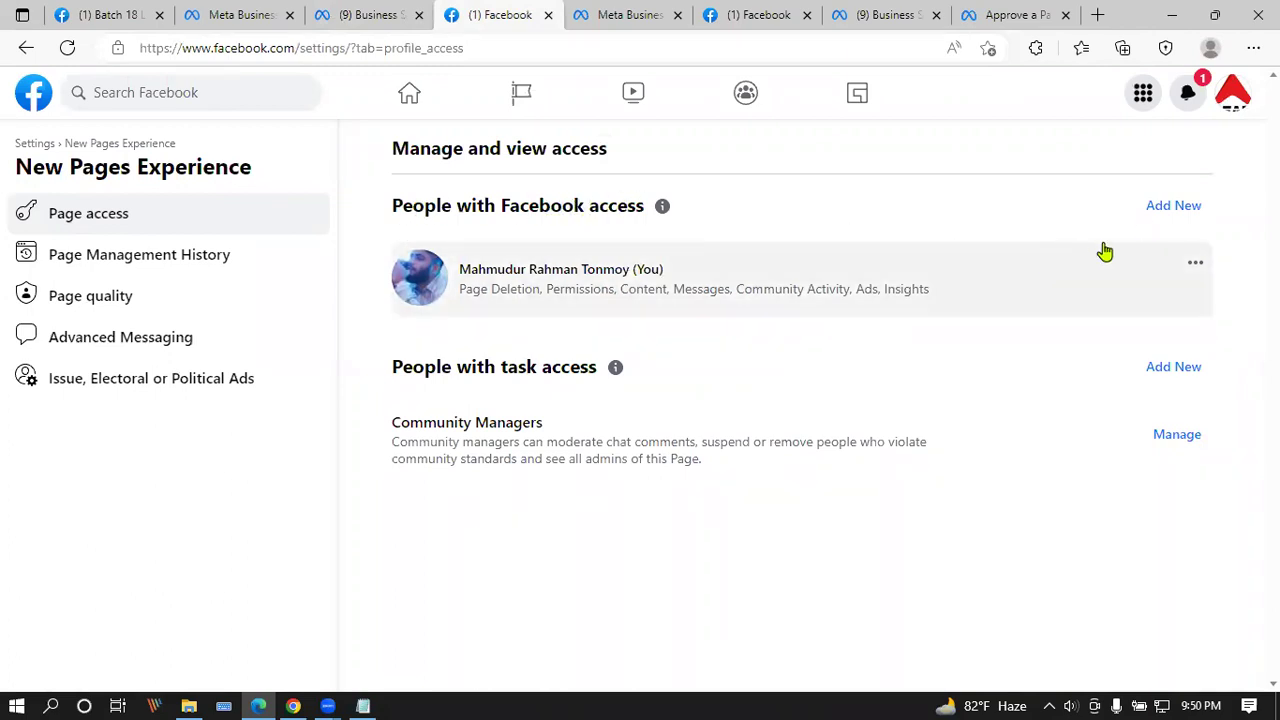
Step: Begin adding a person with Facebook access, reach the name search, then close without adding anyone
left_click(1183, 207)
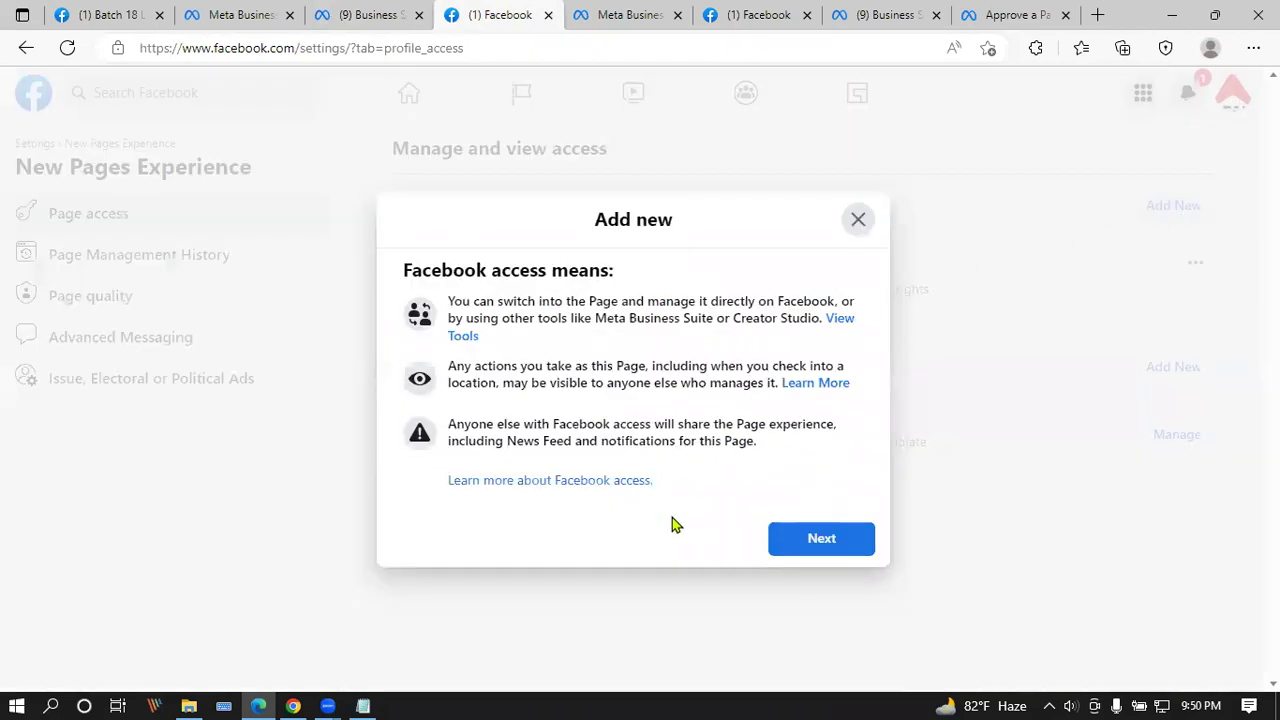
left_click(822, 544)
left_click(469, 241)
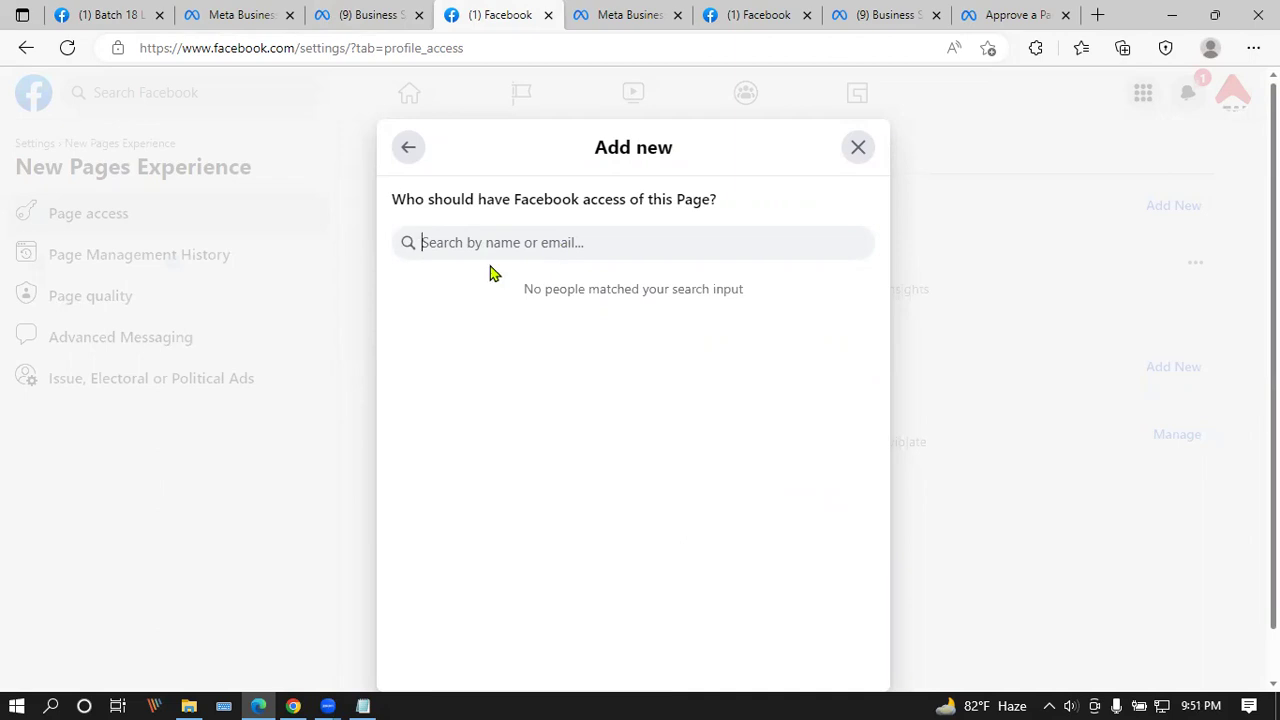
left_click(857, 147)
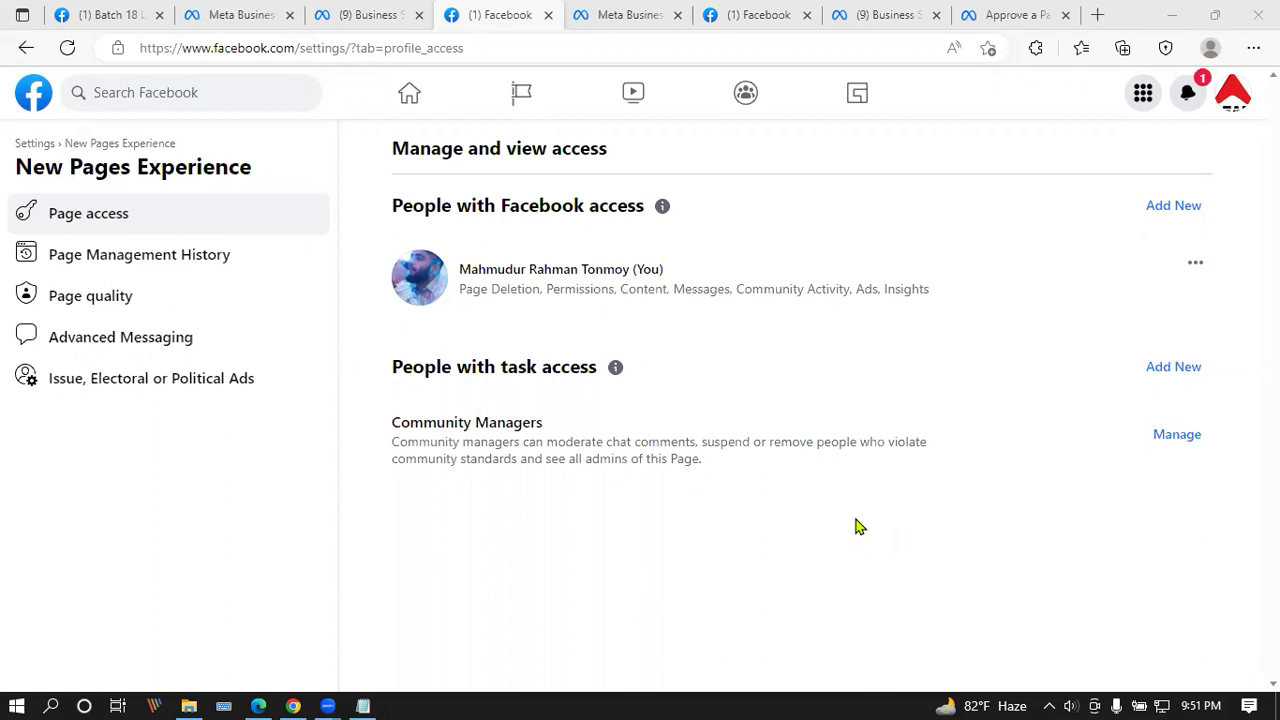
Step: Check the system tray and sound volume, then switch to the other browser's Business Settings window
left_click(1049, 706)
left_click(1049, 706)
left_click(1071, 705)
left_click(891, 537)
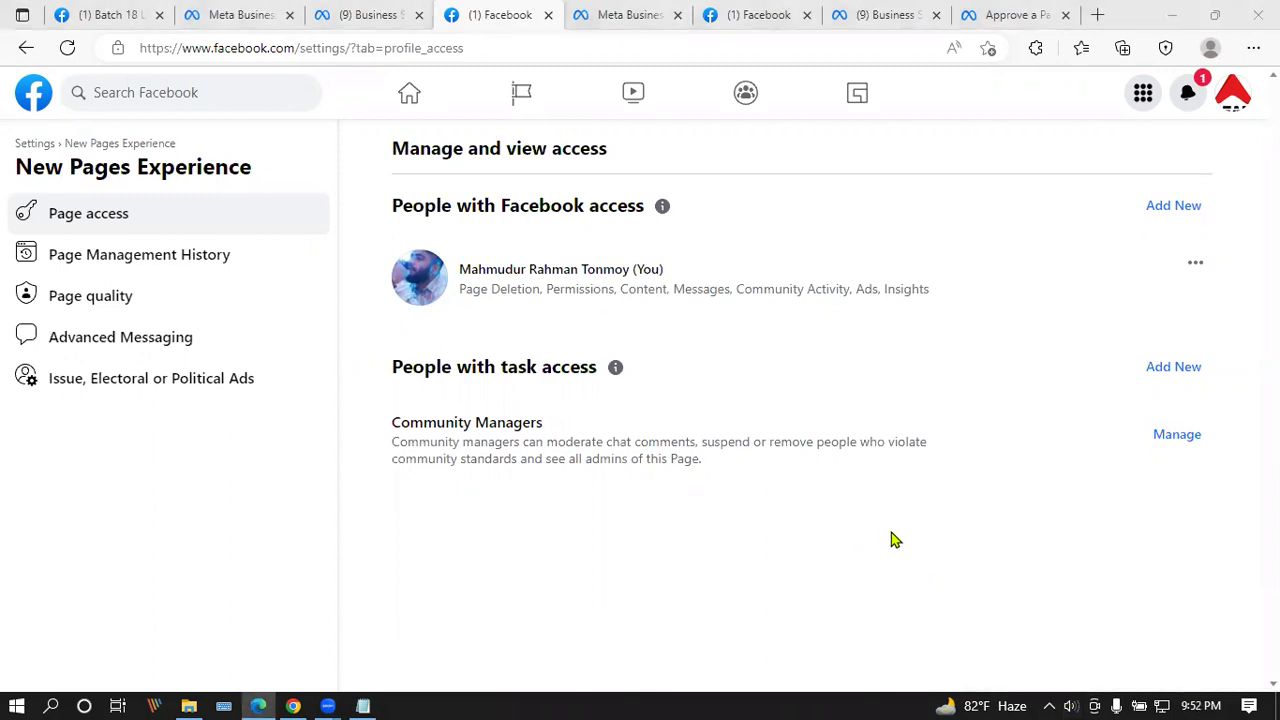
left_click(293, 706)
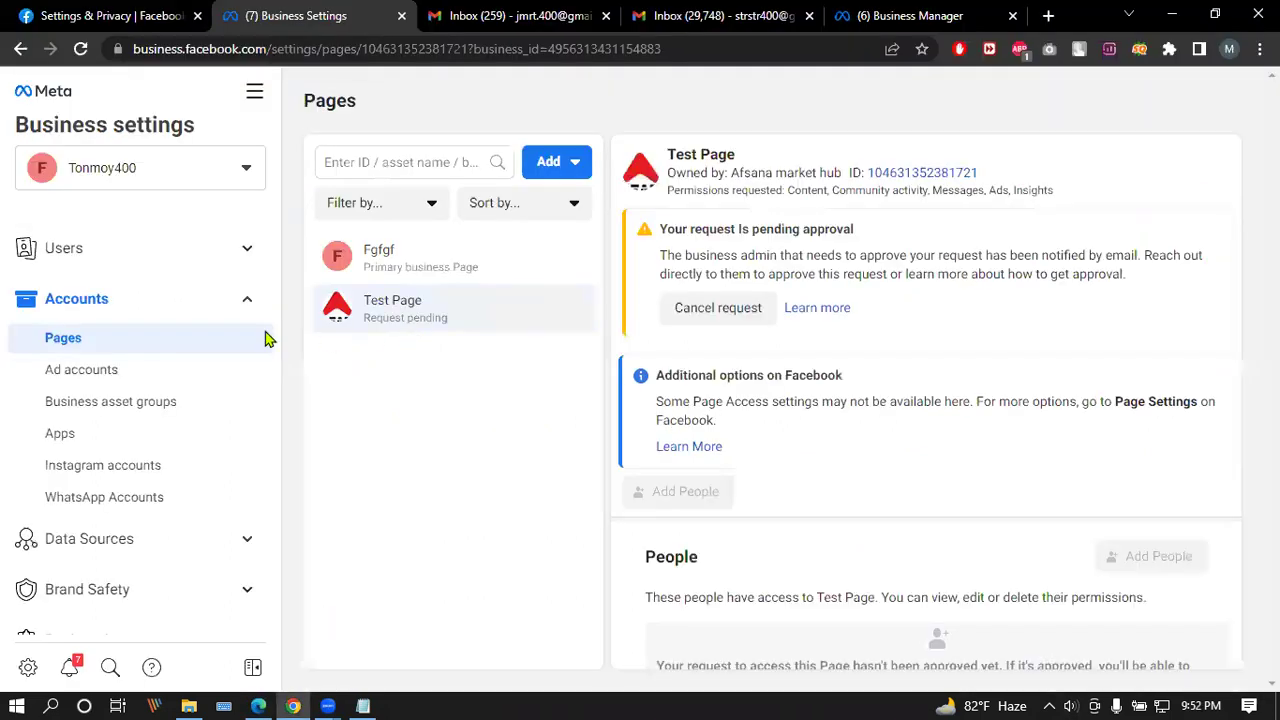
Step: Open the Tonmoy400 business settings and find the Add people button disabled by an advertising restriction
left_click(205, 172)
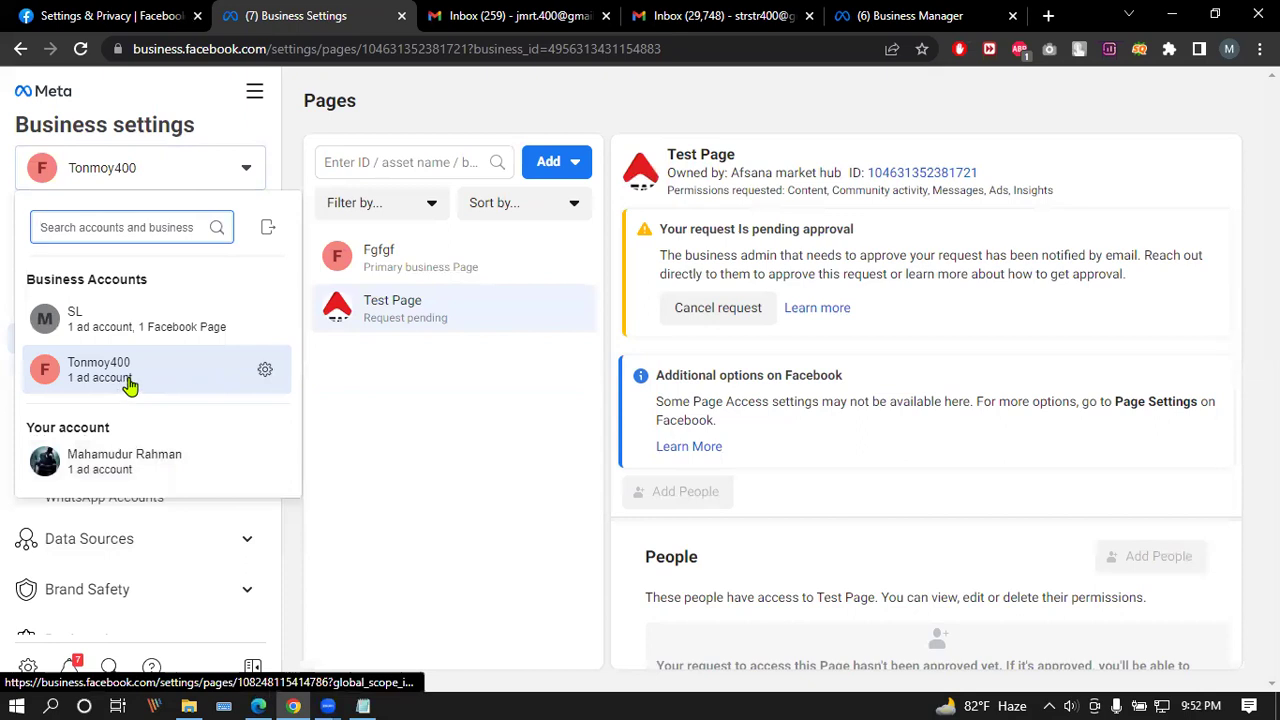
left_click(272, 374)
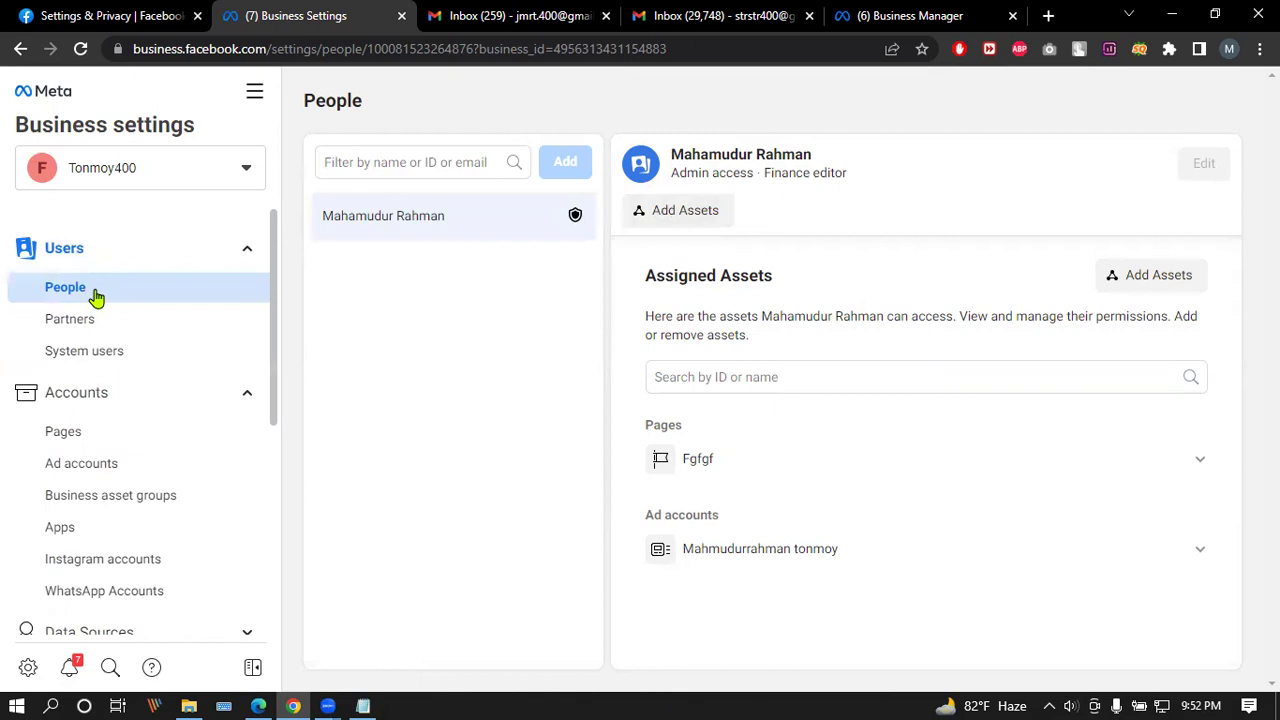
mouse_move(572, 162)
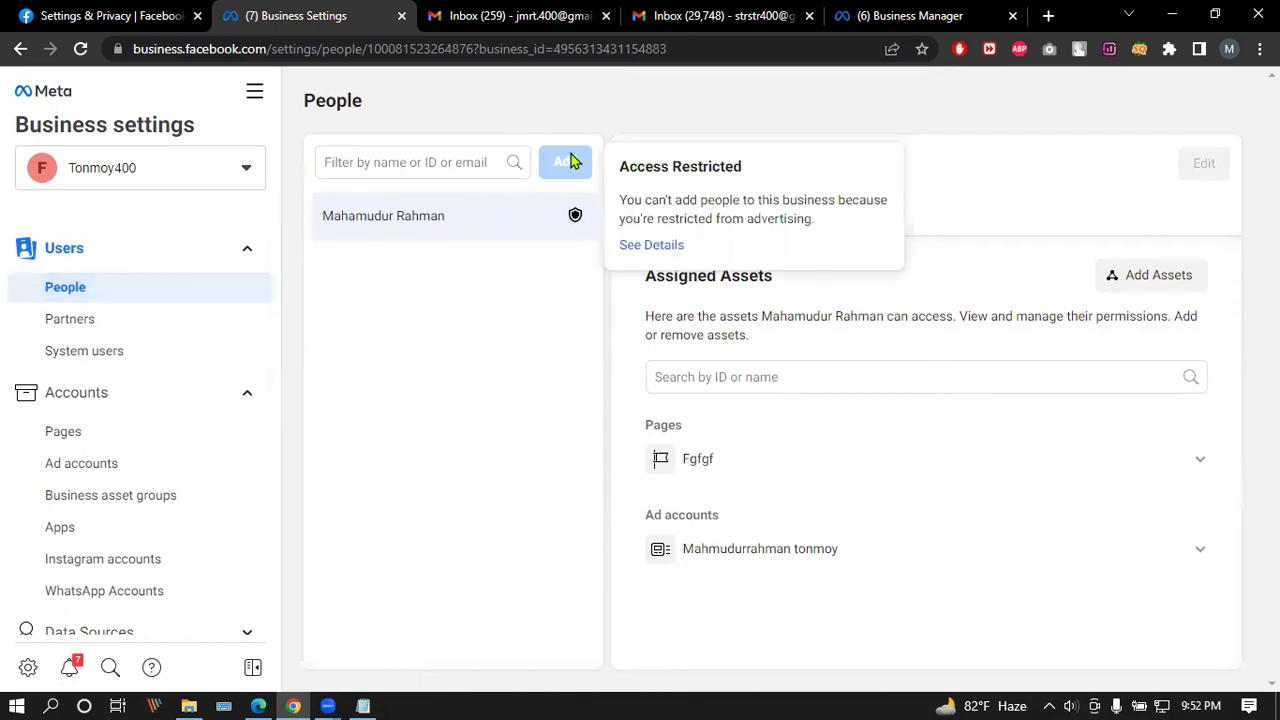
Step: Look at the SL business settings, then return to Afsana market hub's People list
left_click(257, 174)
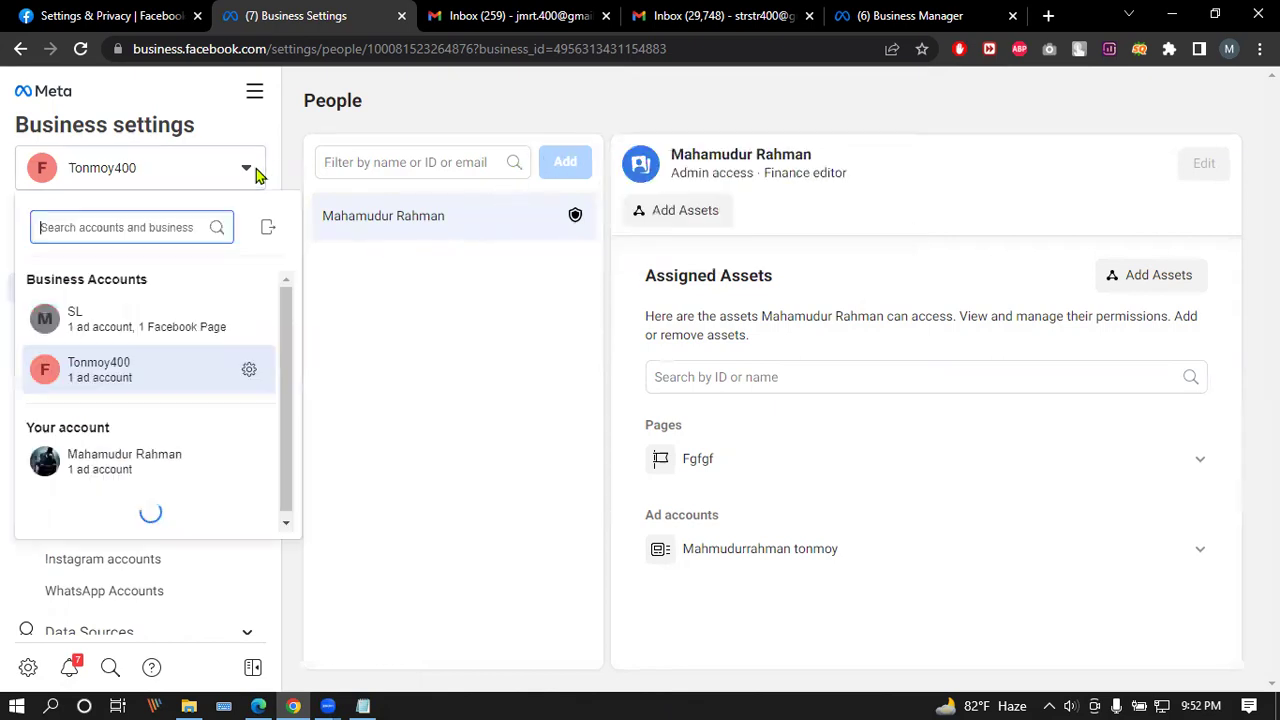
left_click(268, 322)
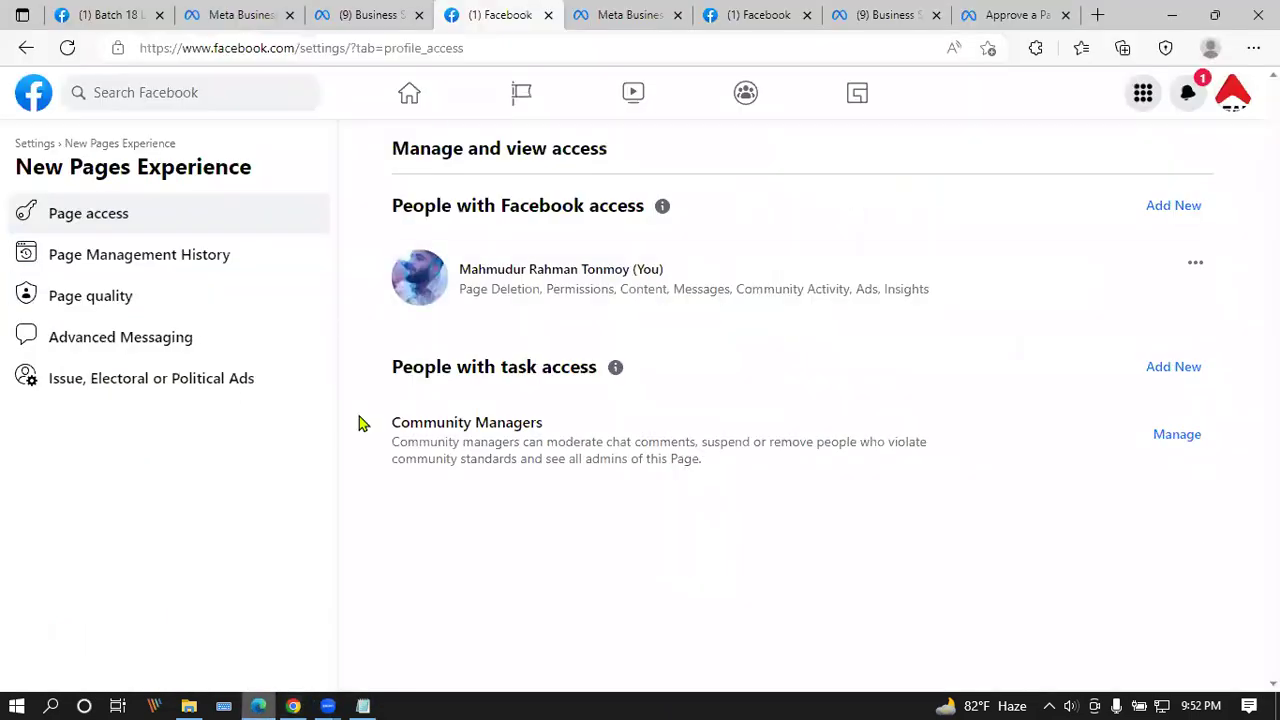
left_click(340, 14)
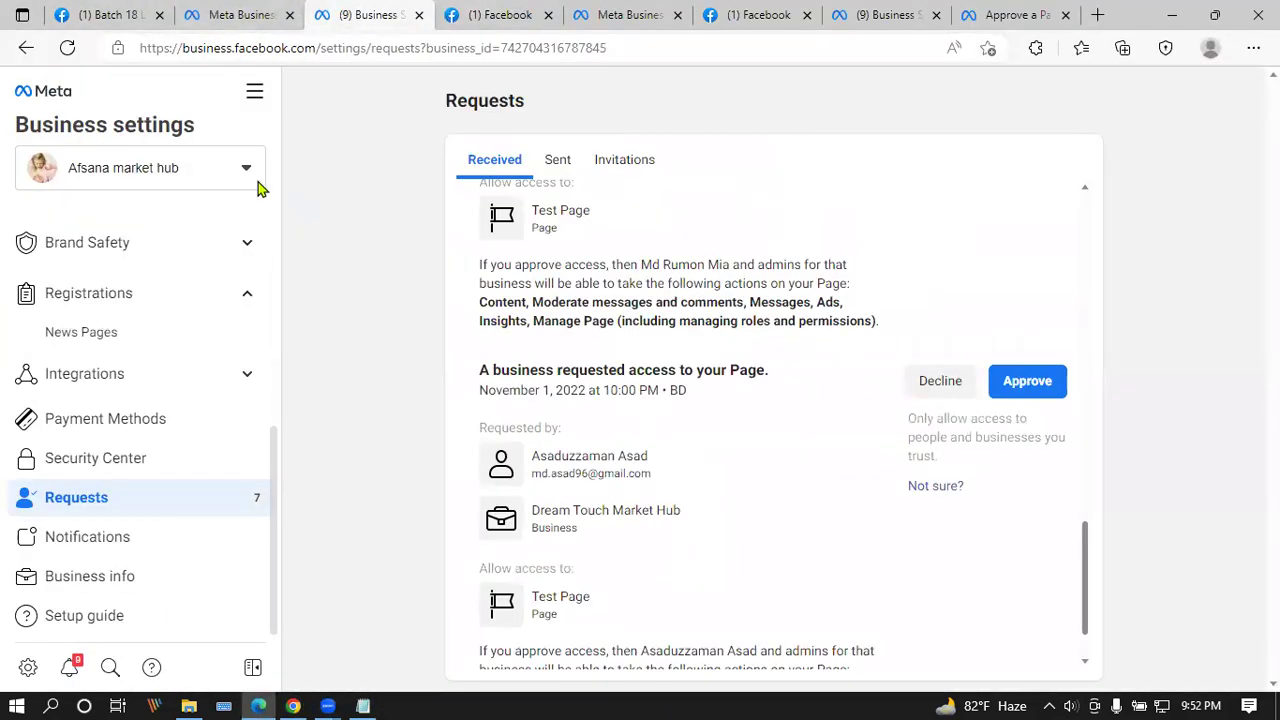
left_click(252, 178)
left_click(270, 330)
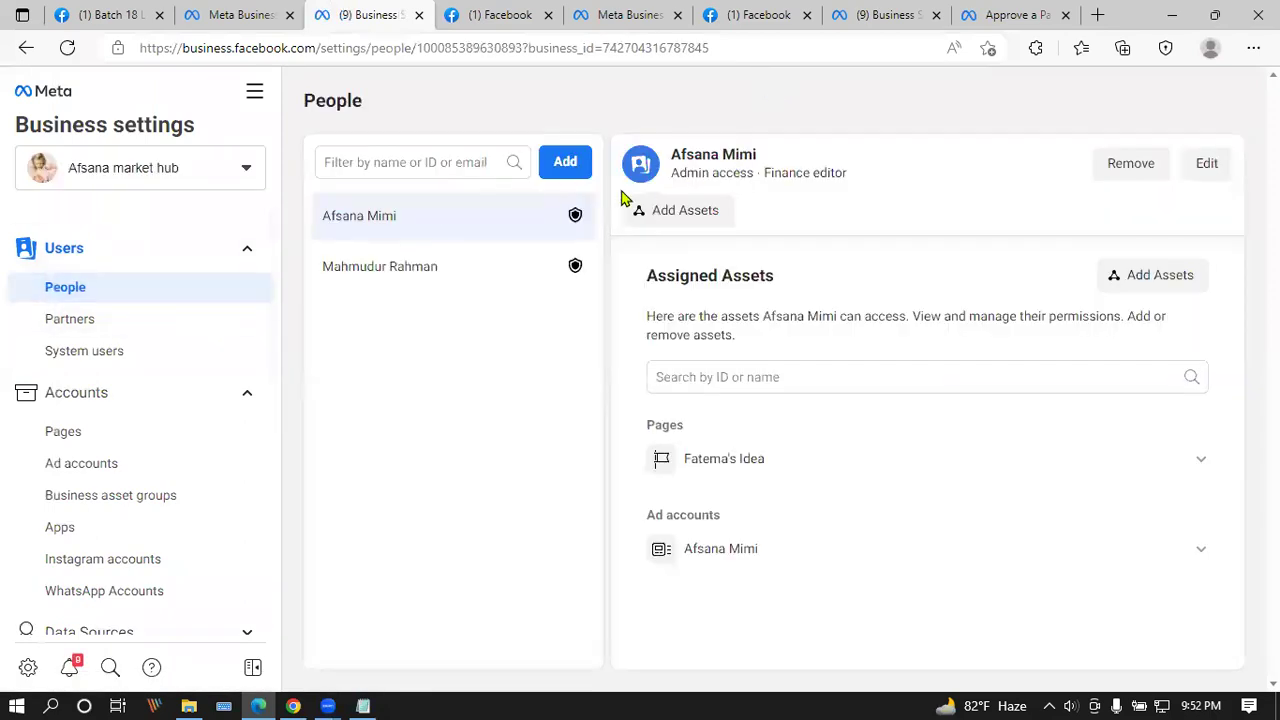
Step: Invite the invitee's e-mail address to Afsana market hub with Employee access and continue to asset assignment
left_click(575, 161)
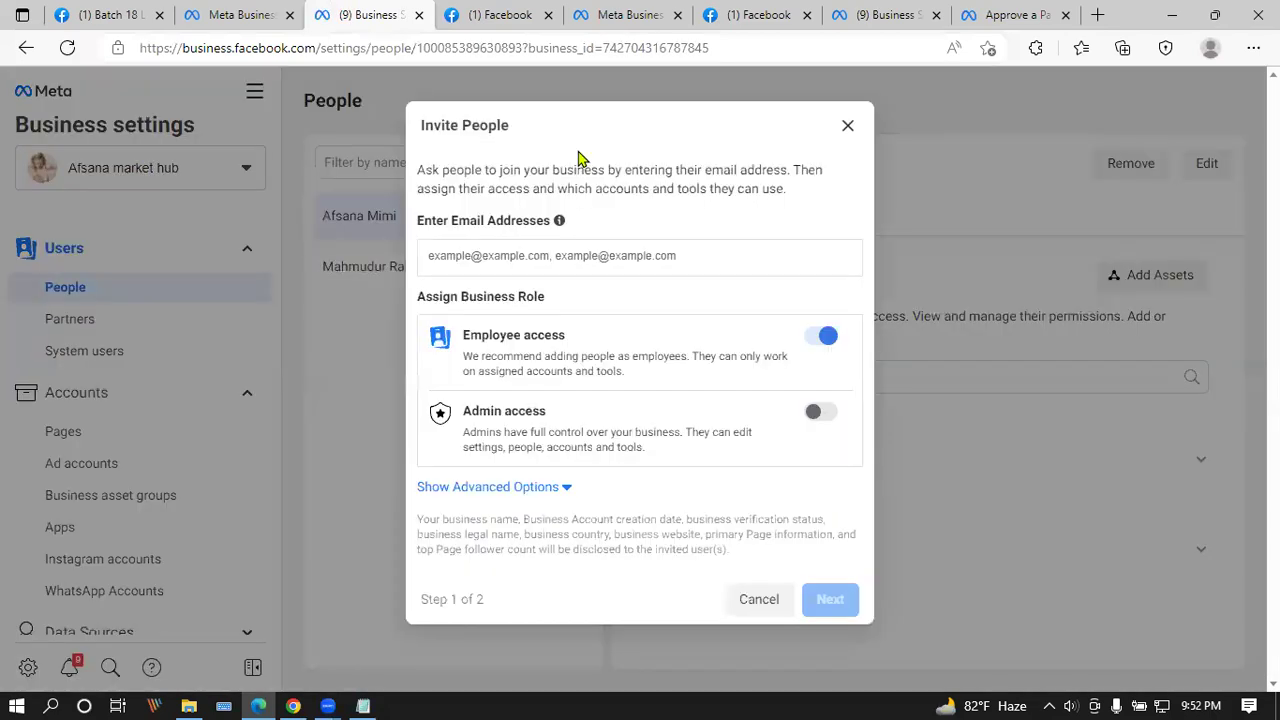
left_click(606, 252)
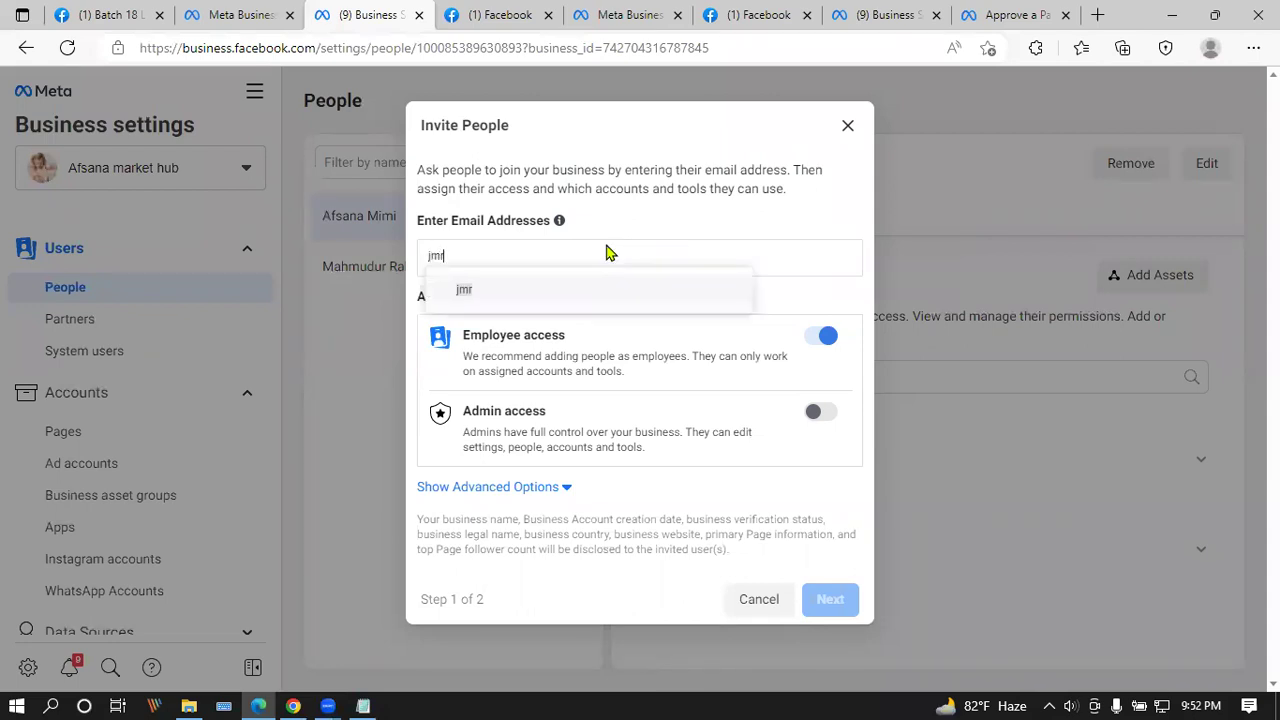
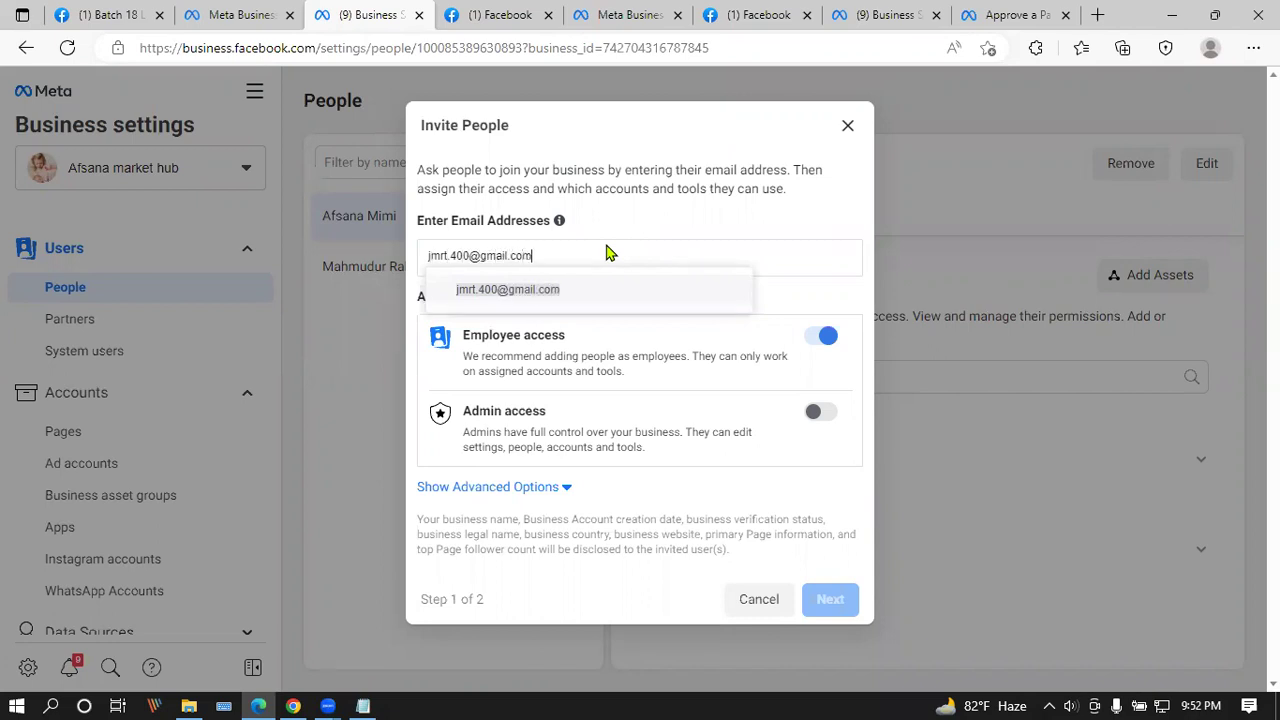
left_click(508, 290)
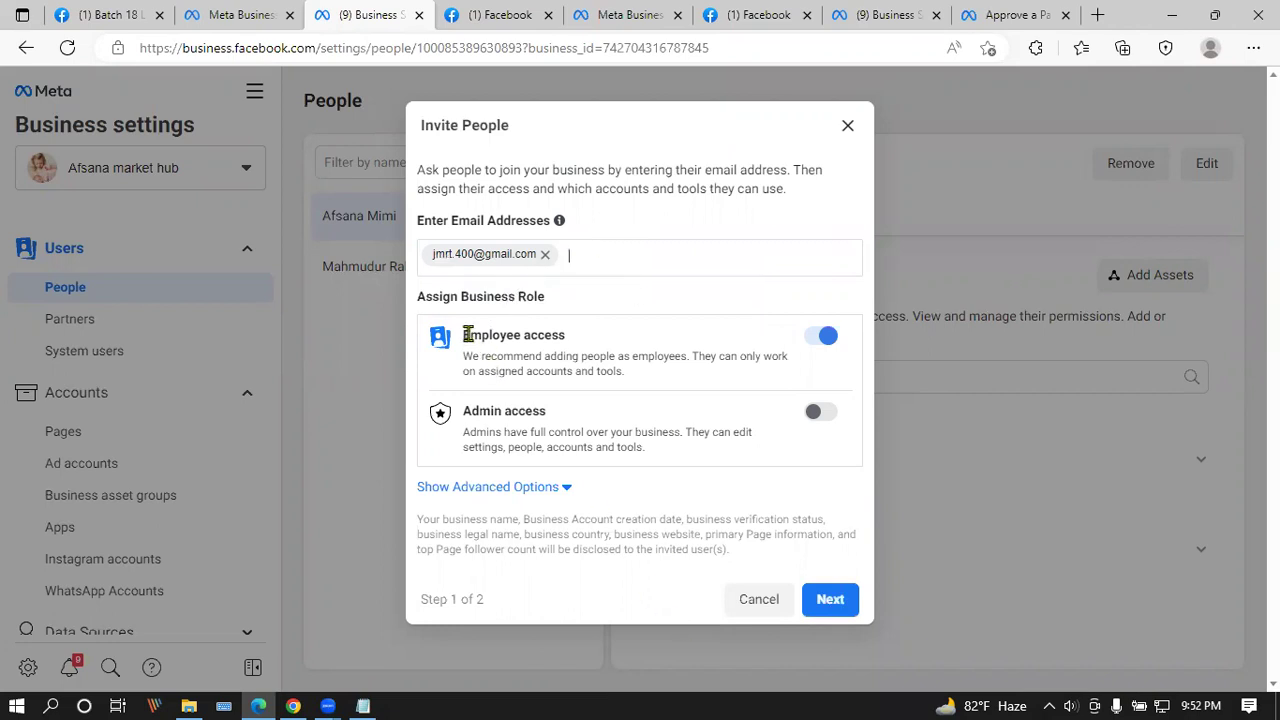
left_click_drag(466, 335, 580, 357)
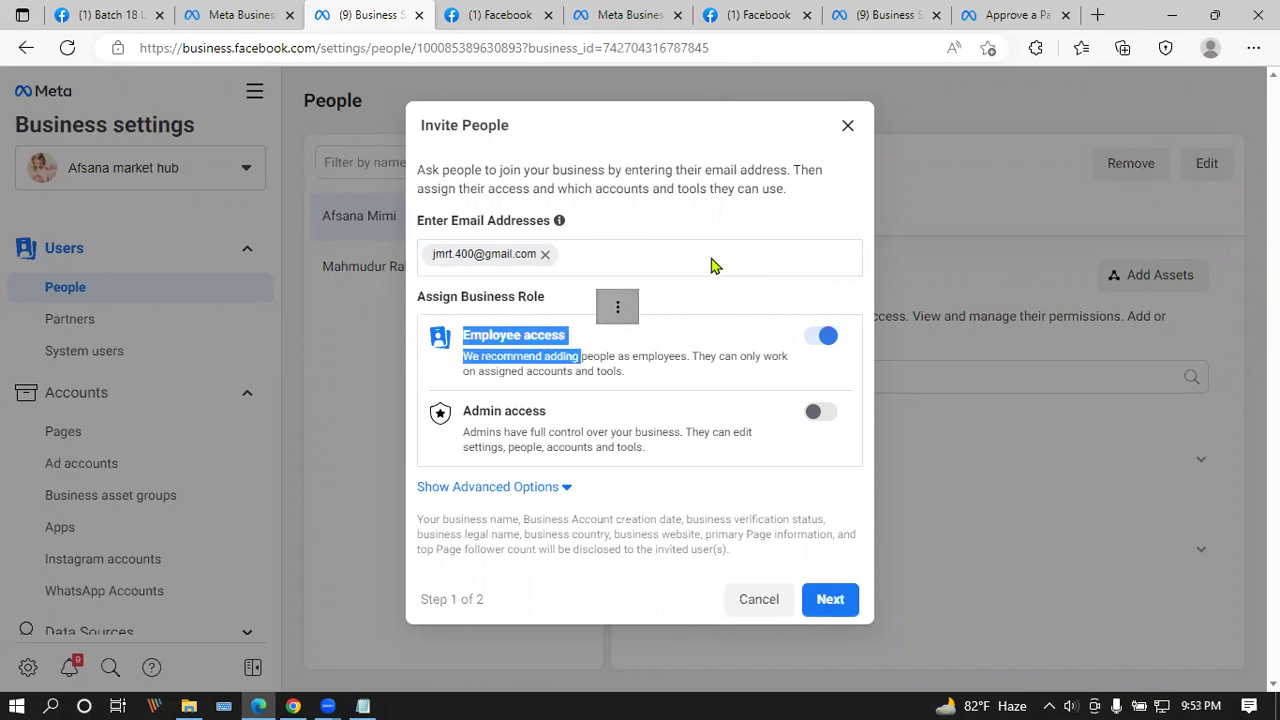
left_click(742, 336)
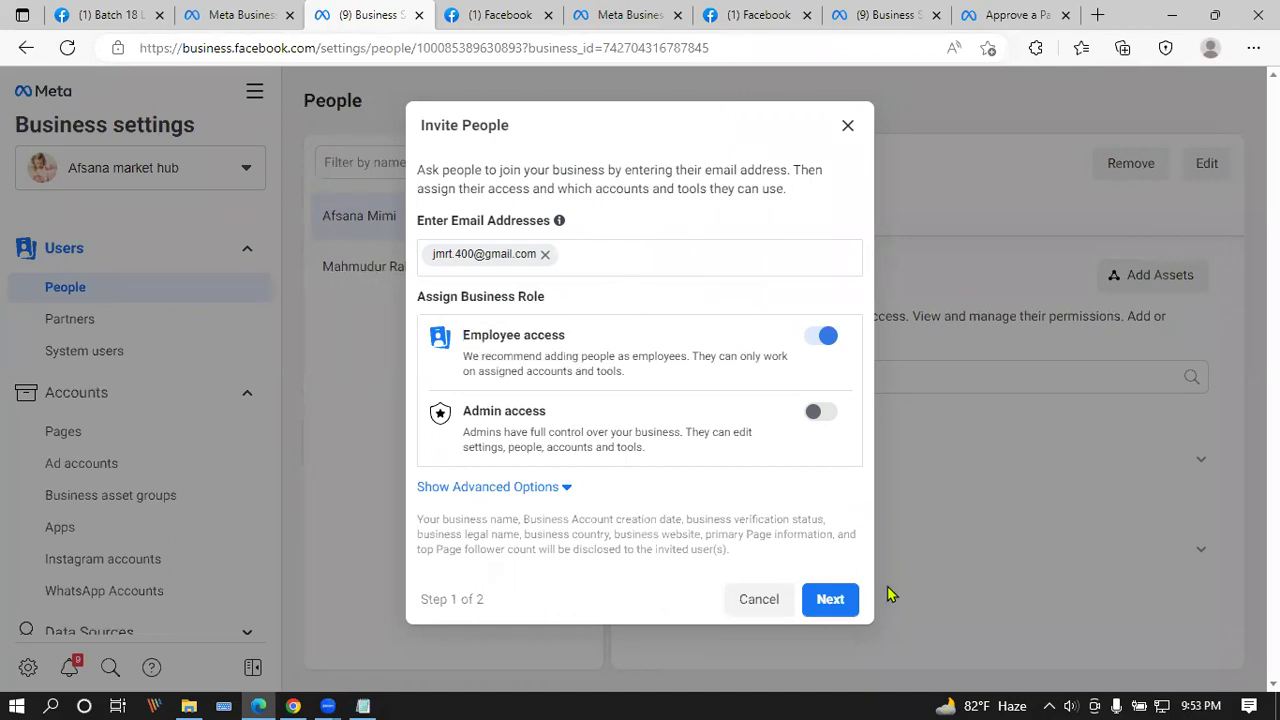
left_click(830, 599)
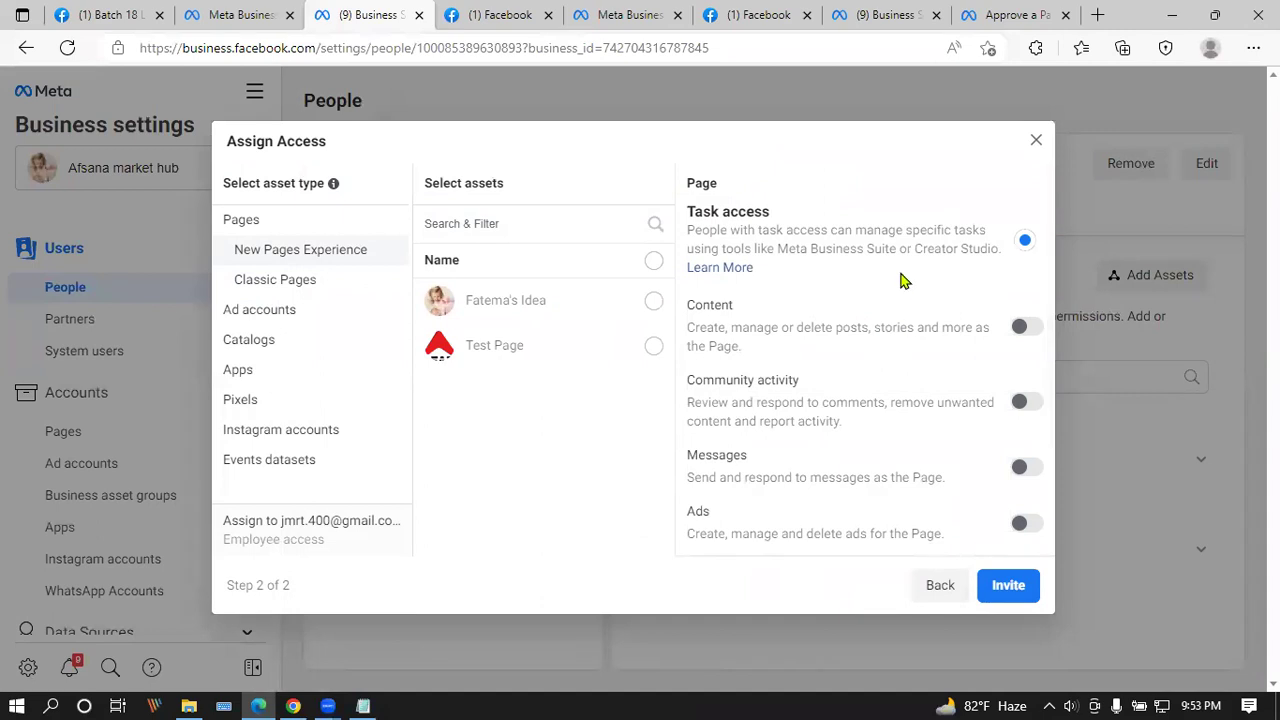
Step: Turn on Content, Ads and Insights permissions for the page
scroll(765, 387, "down", 3)
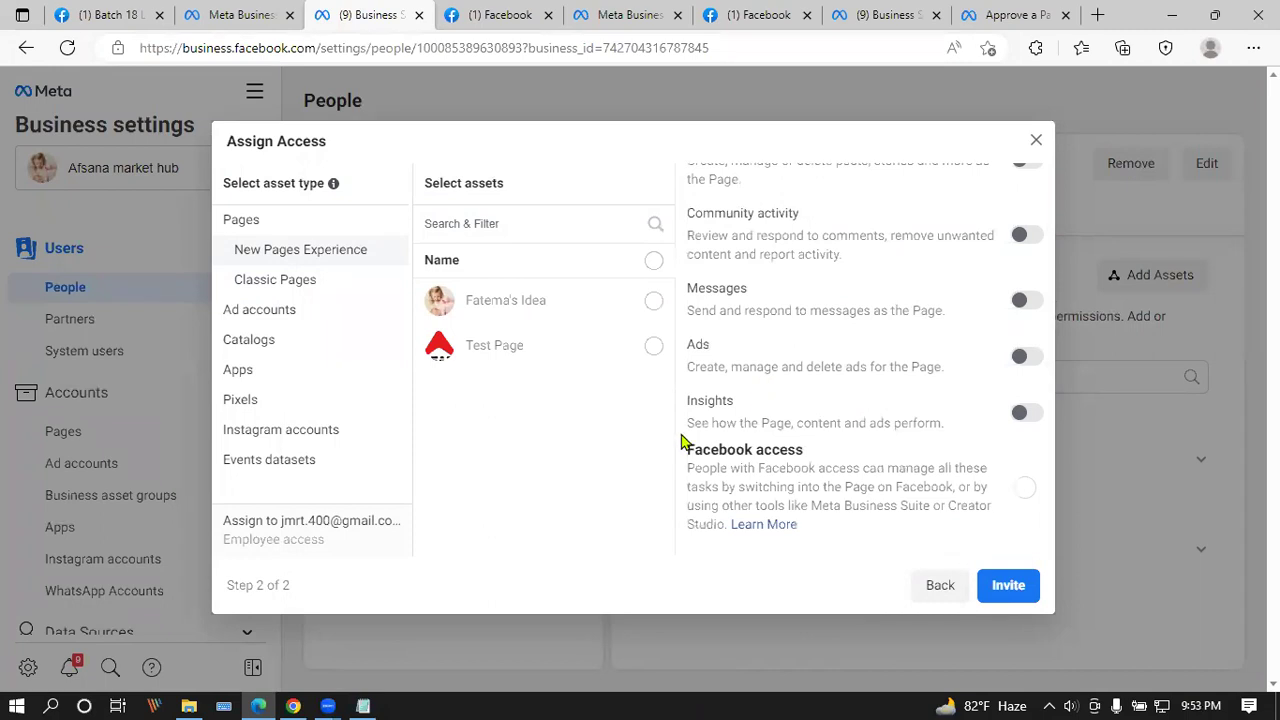
scroll(1000, 330, "up", 3)
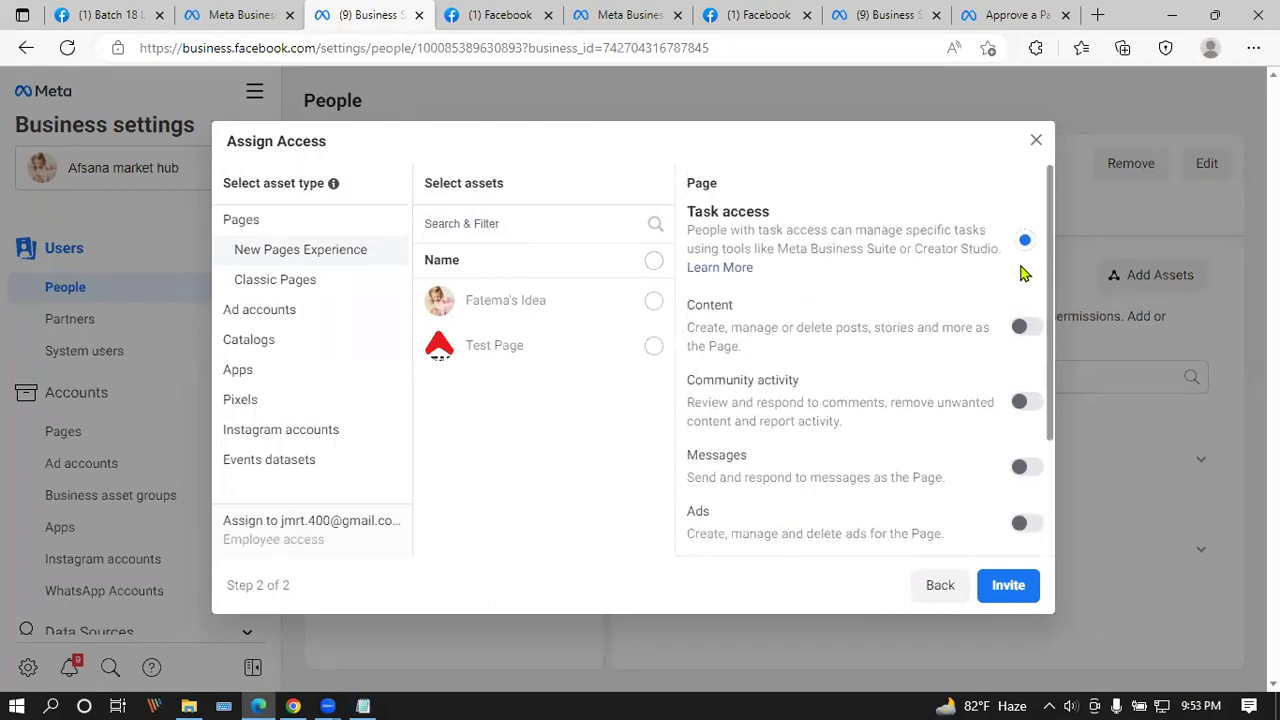
scroll(1018, 340, "down", 2)
left_click(1030, 208)
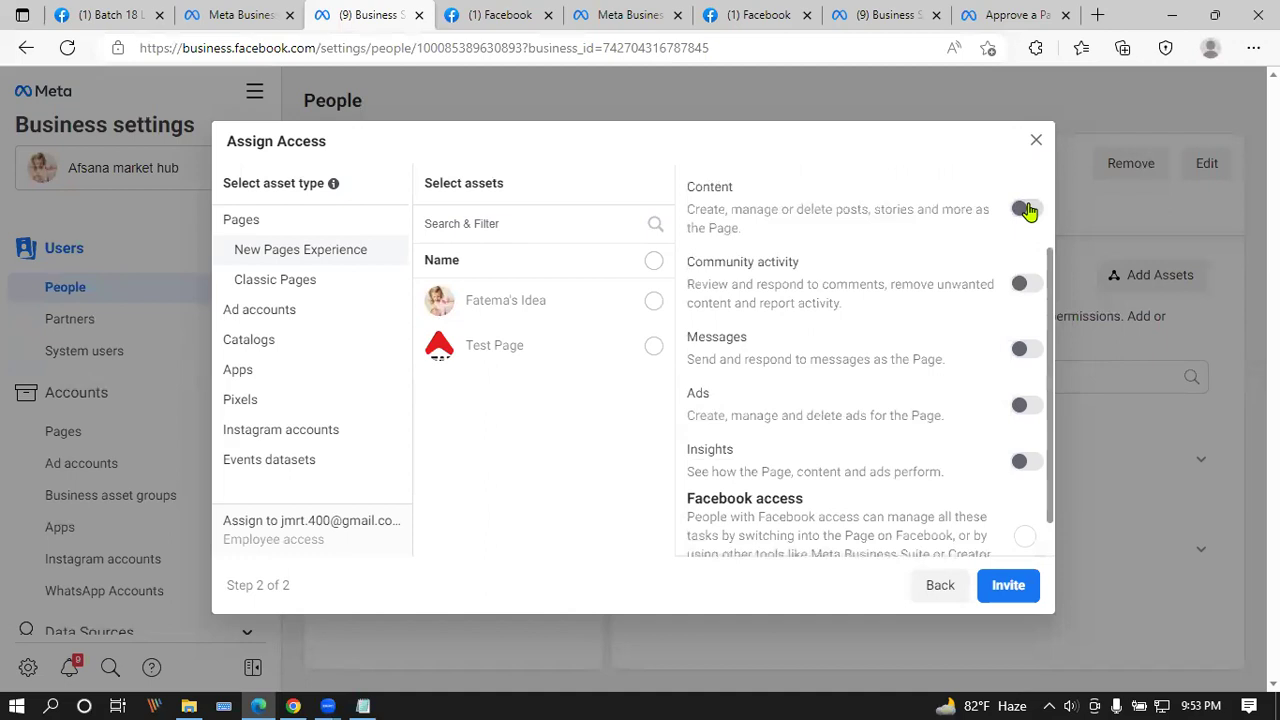
left_click(1022, 405)
left_click(1022, 461)
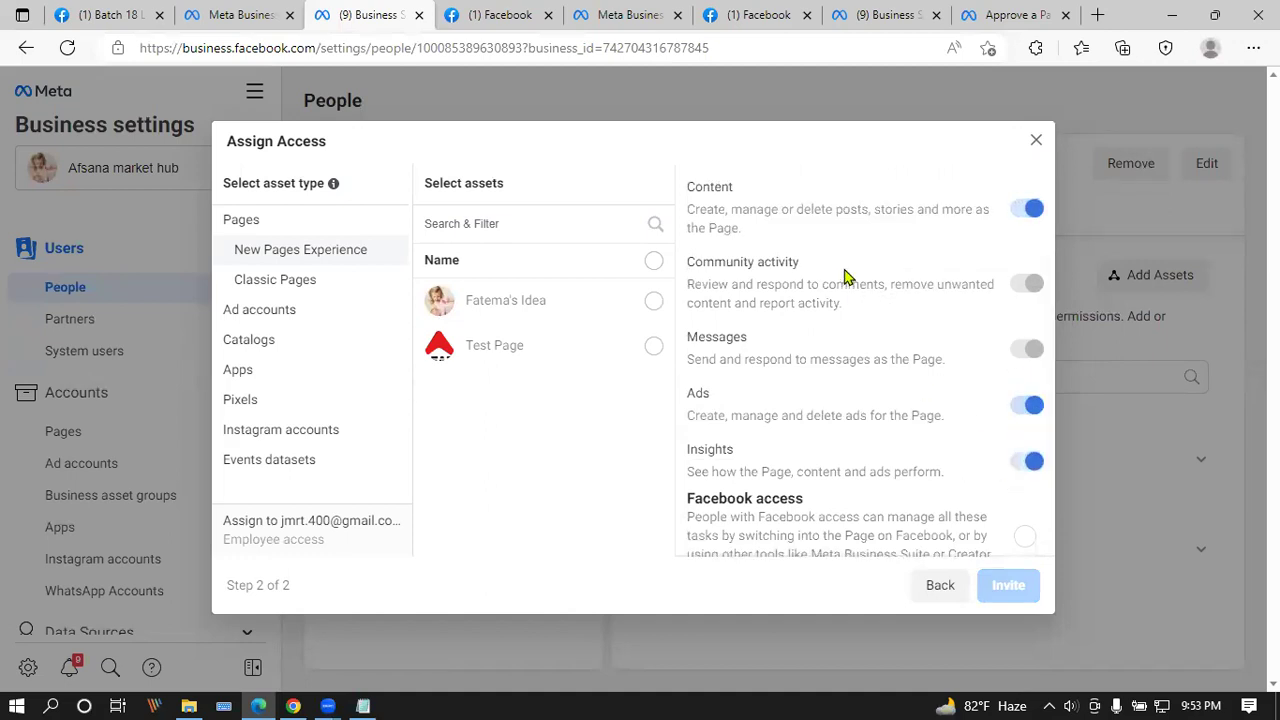
Step: Review the permission options and select Test Page as the shared asset
scroll(860, 480, "down", 1)
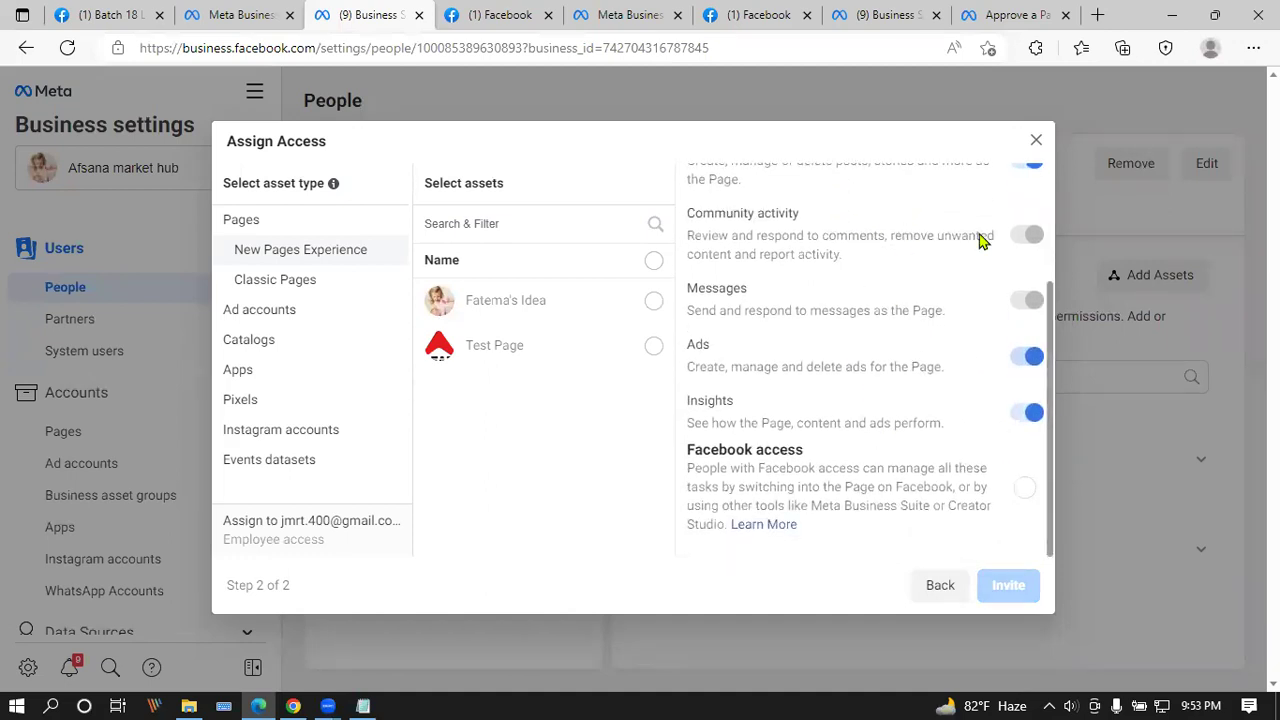
scroll(952, 343, "up", 2)
scroll(953, 300, "up", 1)
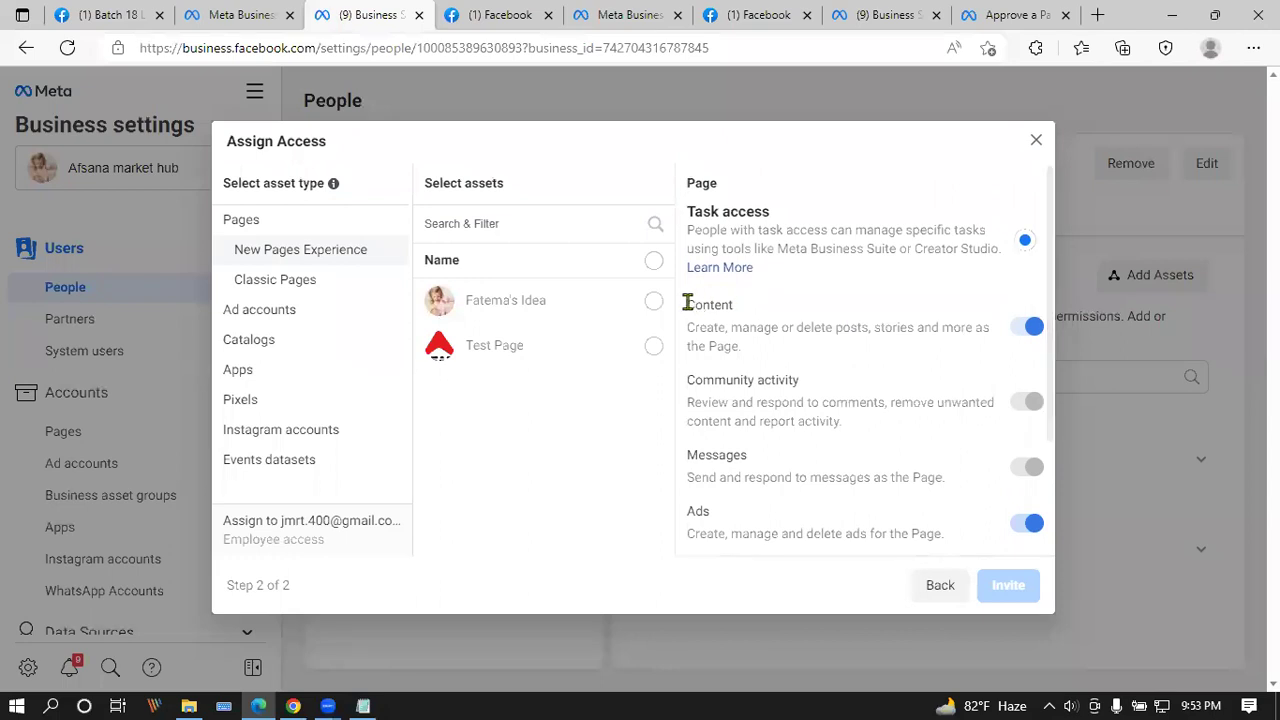
left_click_drag(687, 300, 800, 311)
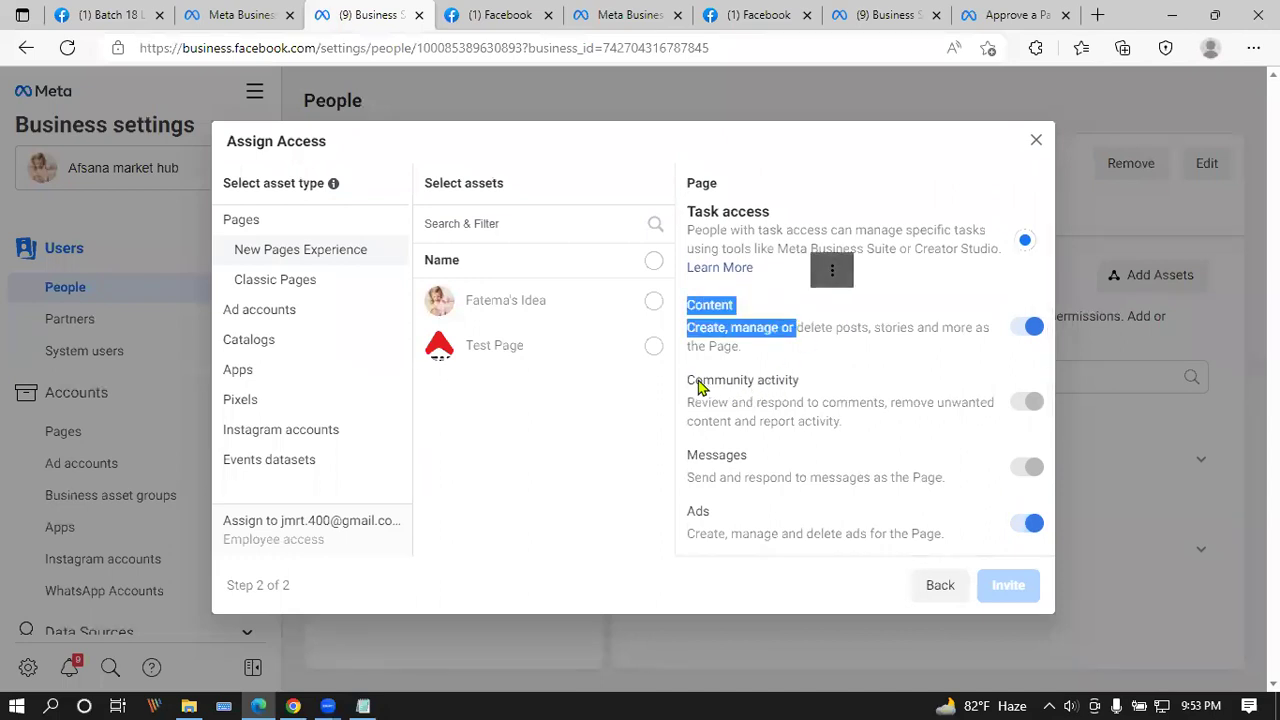
scroll(870, 415, "down", 2)
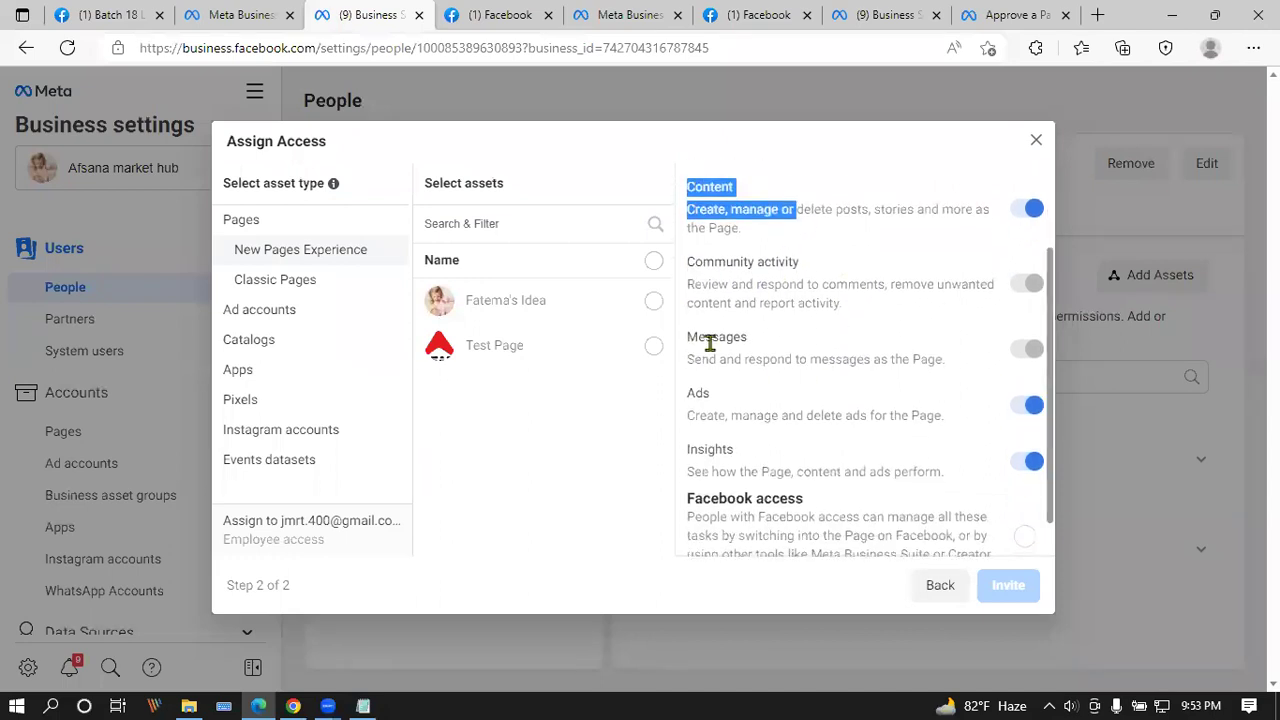
left_click_drag(778, 415, 703, 393)
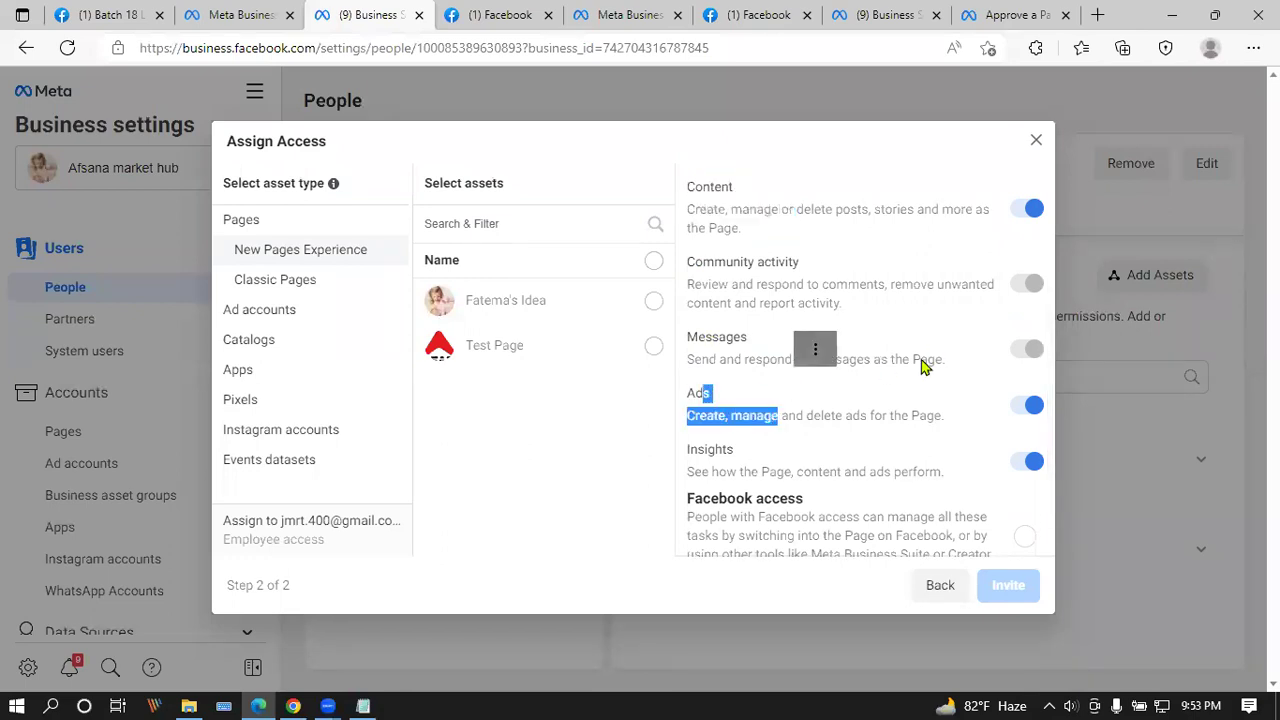
scroll(915, 366, "down", 1)
scroll(1046, 246, "up", 3)
scroll(1006, 303, "down", 3)
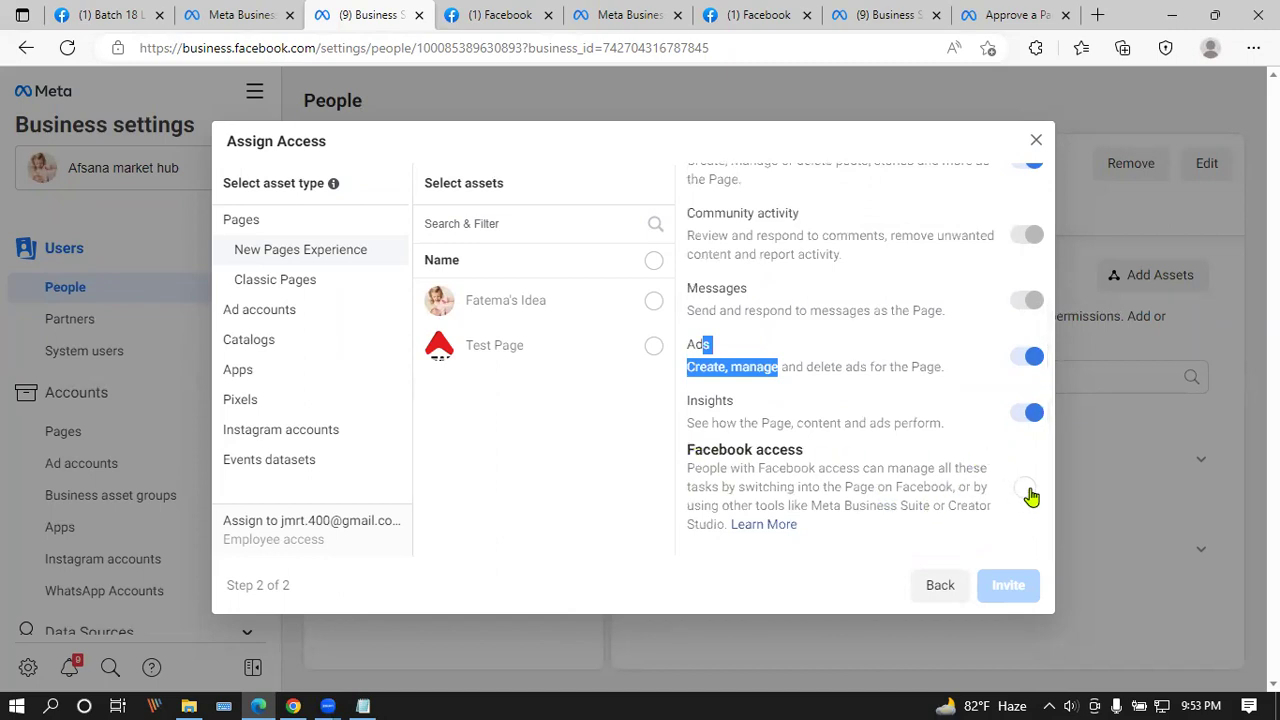
scroll(783, 386, "up", 3)
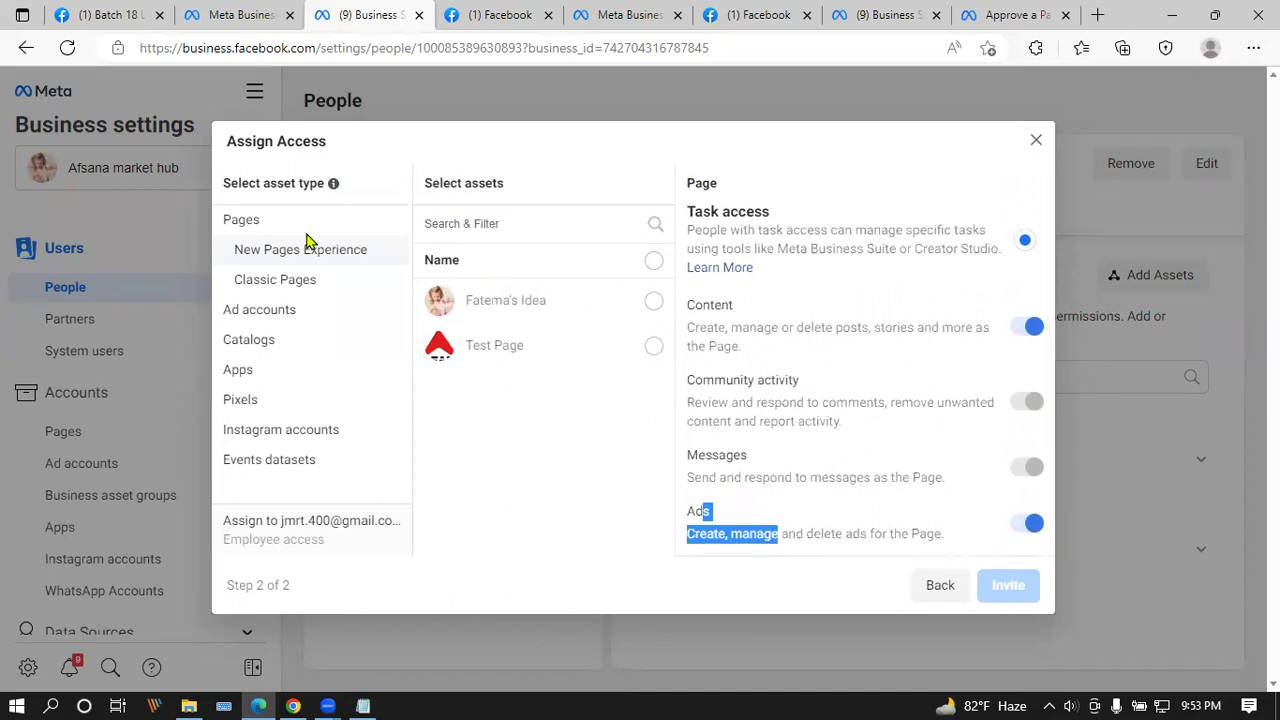
left_click(653, 346)
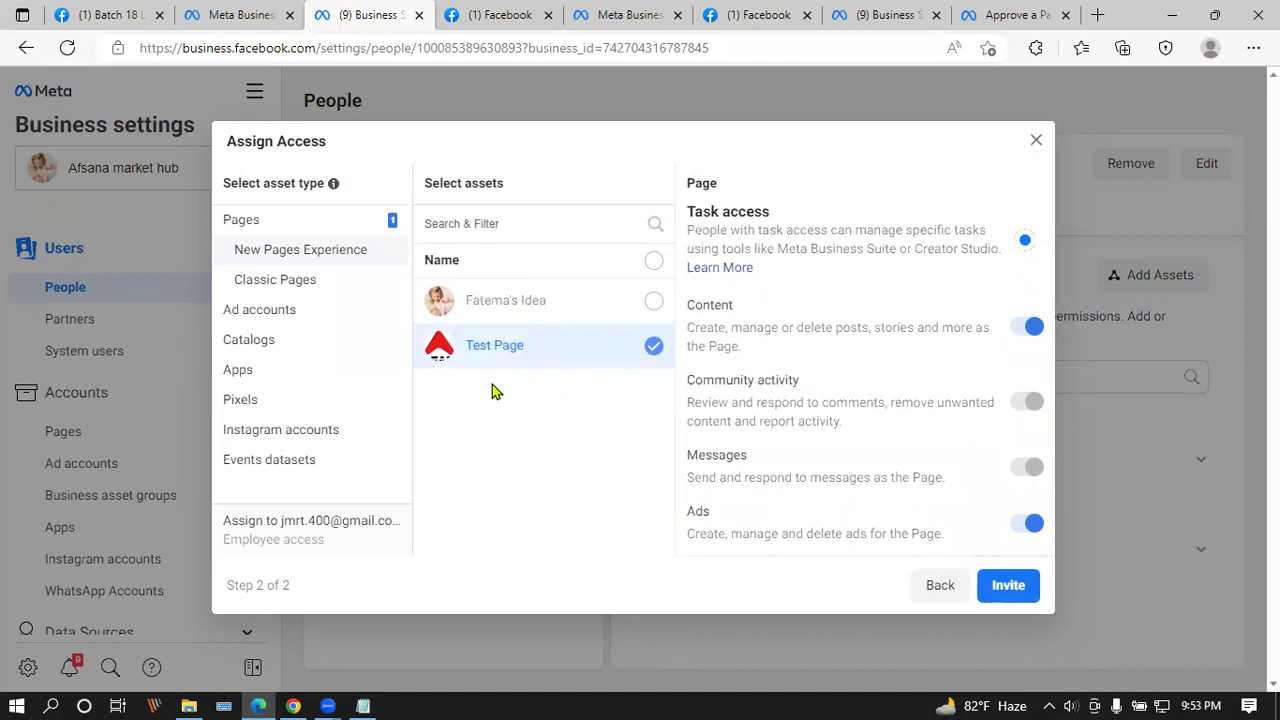
Step: Send the invitation, close the confirmation, and bring up the invitee's Gmail inbox
left_click(1020, 585)
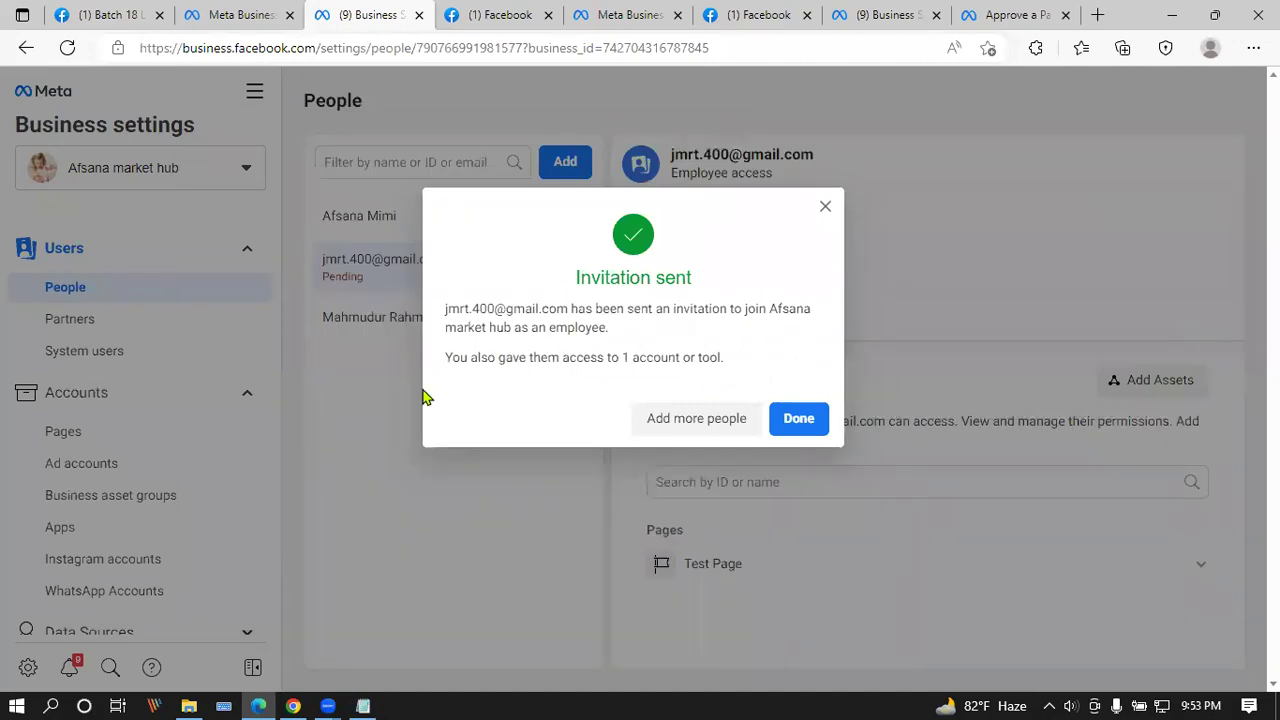
left_click(799, 419)
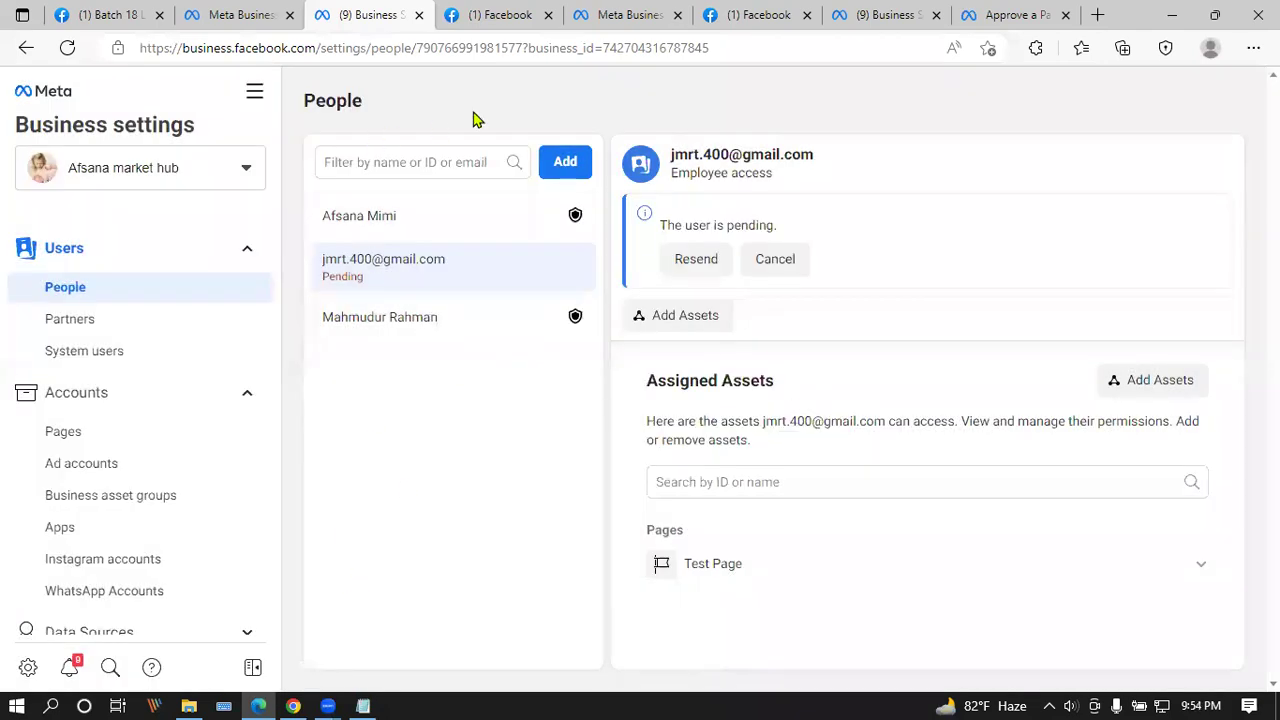
left_click(293, 705)
left_click(500, 16)
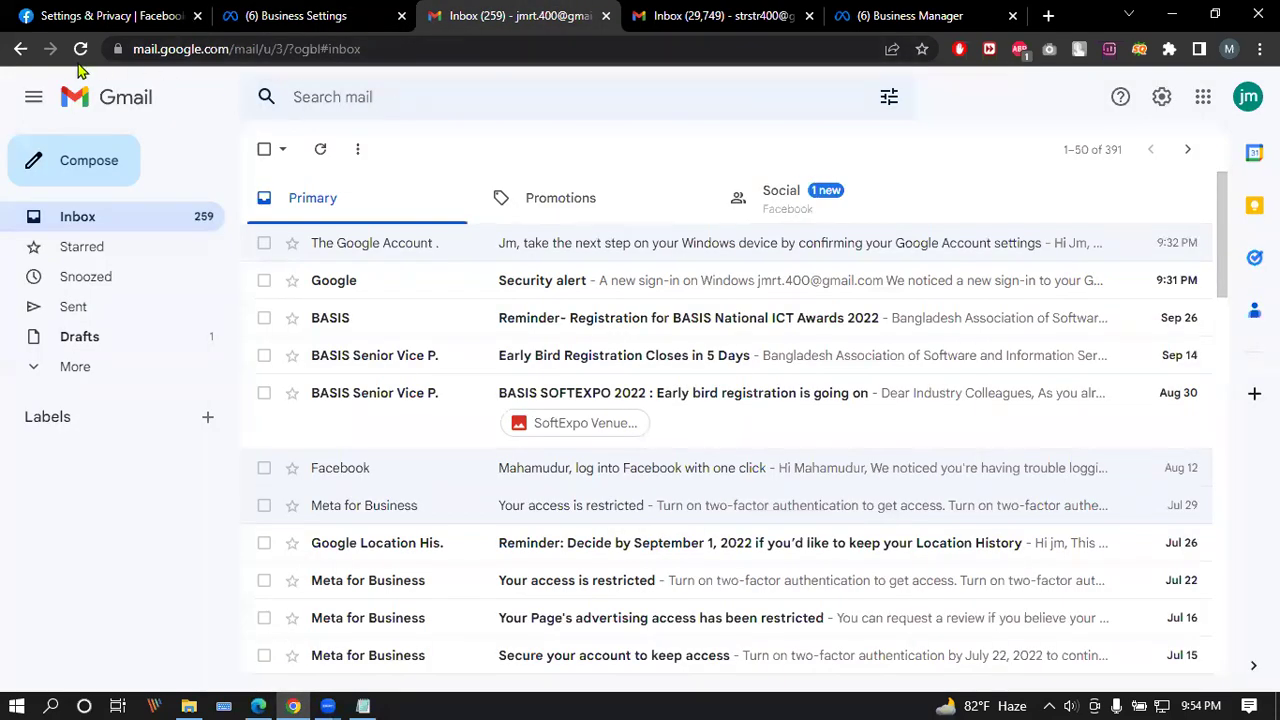
Step: Reload Gmail, open the Facebook email under Social, and follow Visit Business Manager to Test Page
left_click(80, 49)
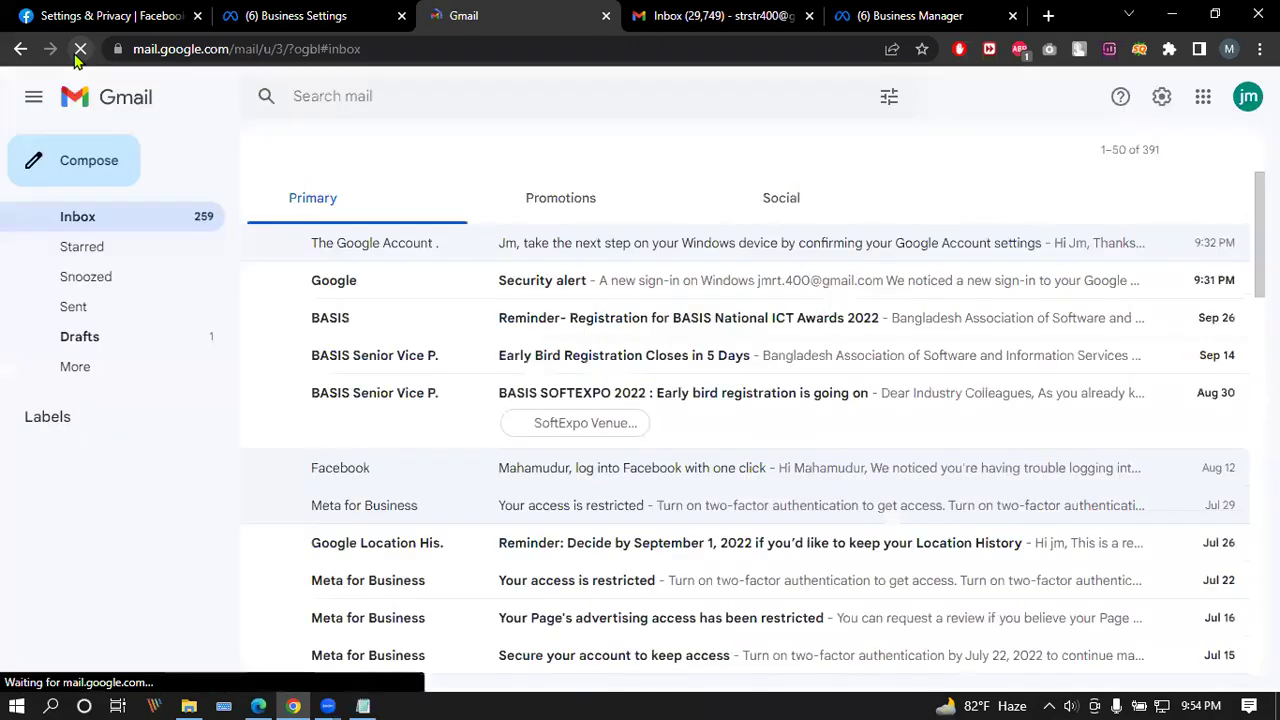
left_click(757, 199)
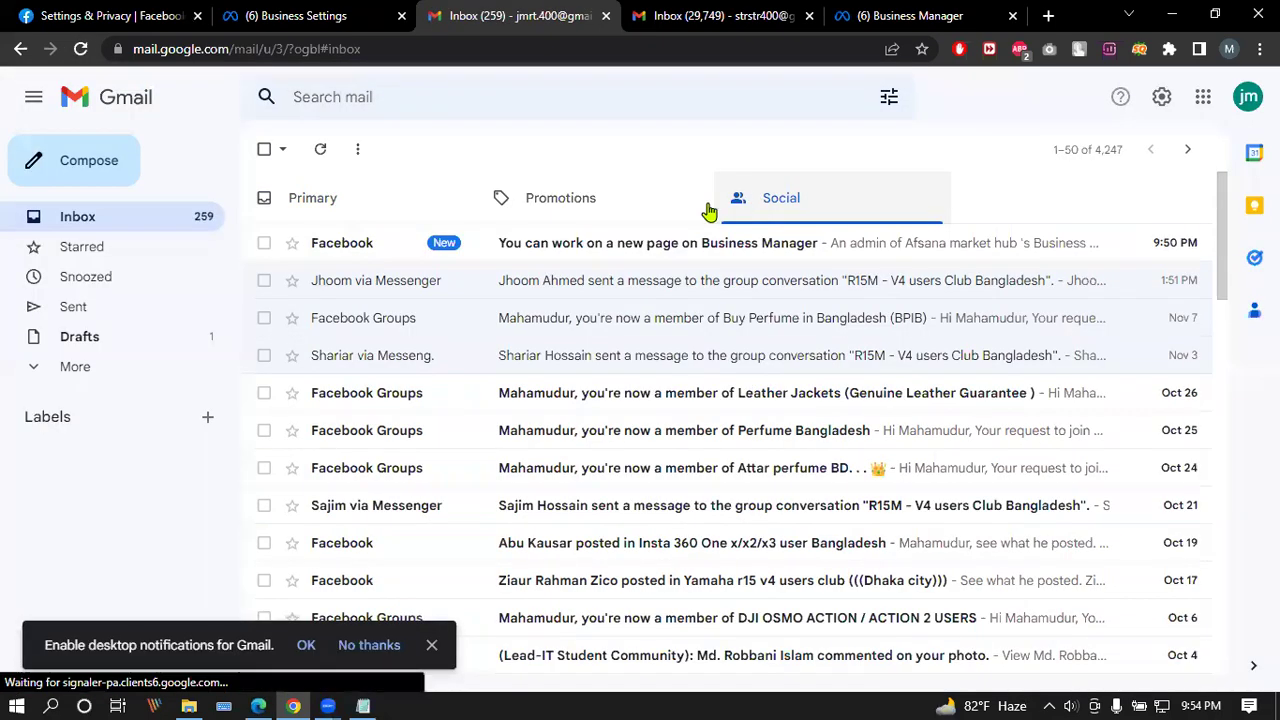
left_click(575, 250)
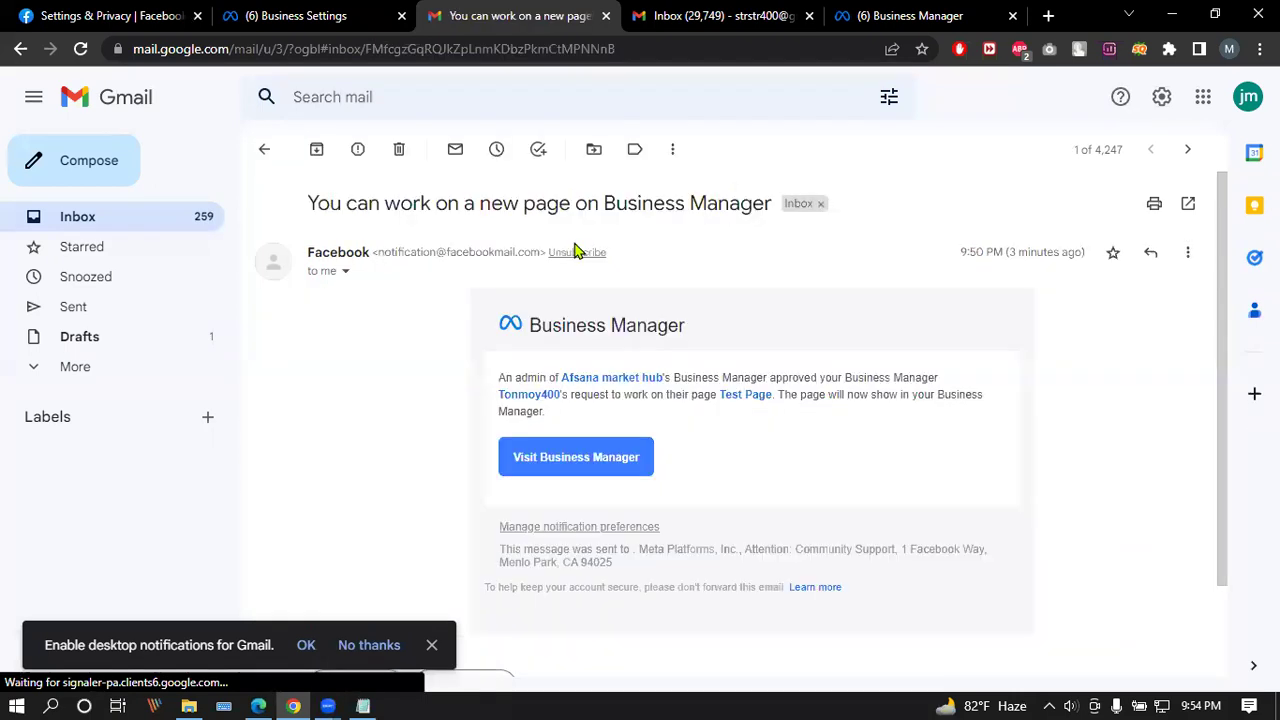
left_click(576, 459)
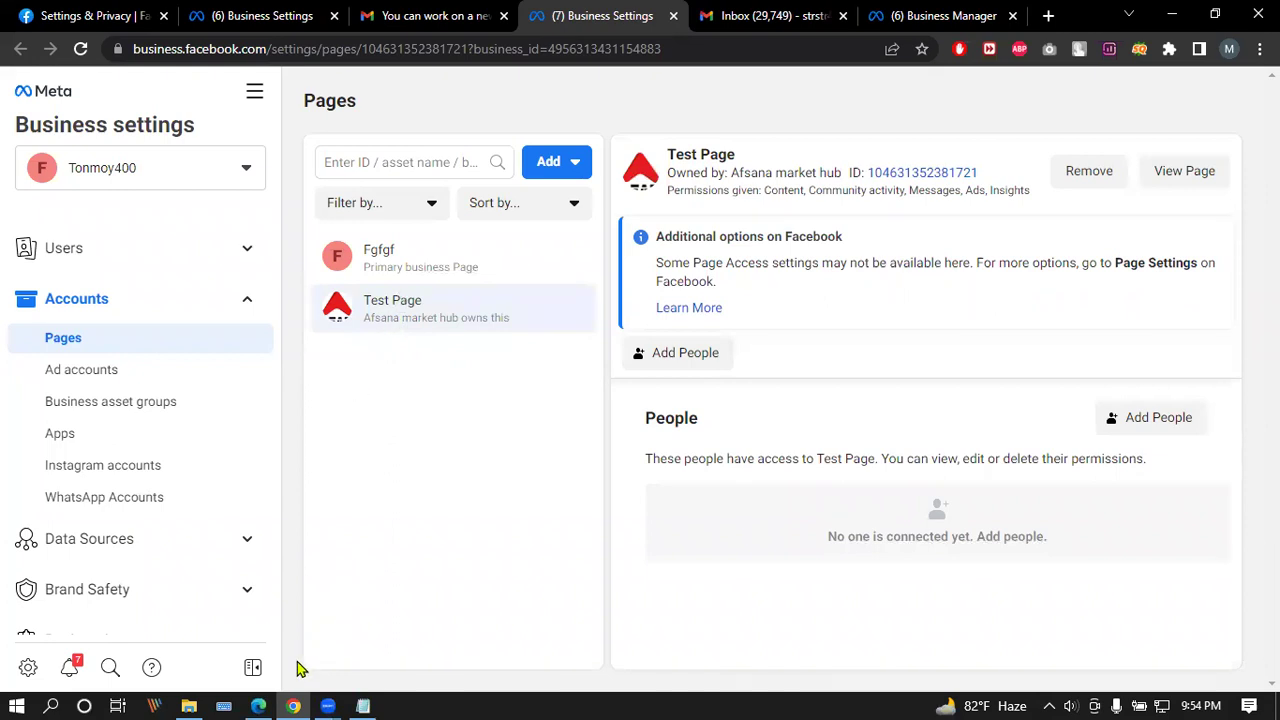
Step: Reload the People settings and the Pages settings to check the invite's status
left_click(258, 706)
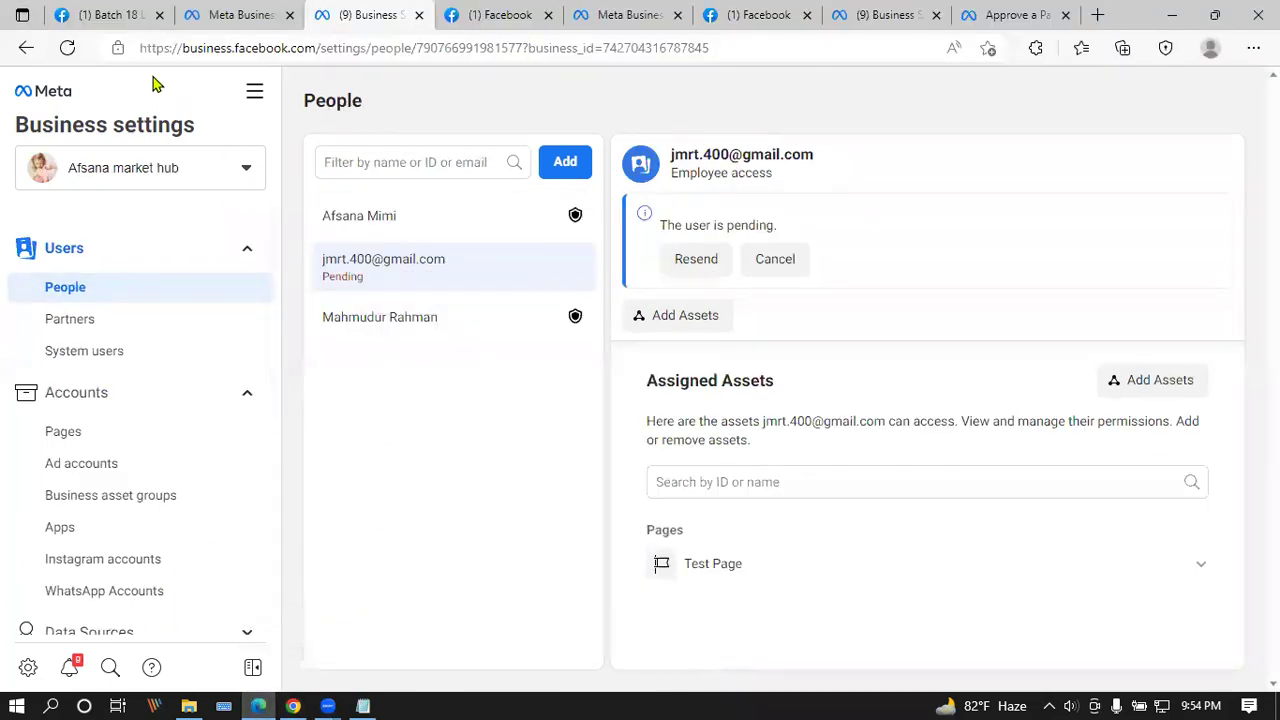
left_click(68, 48)
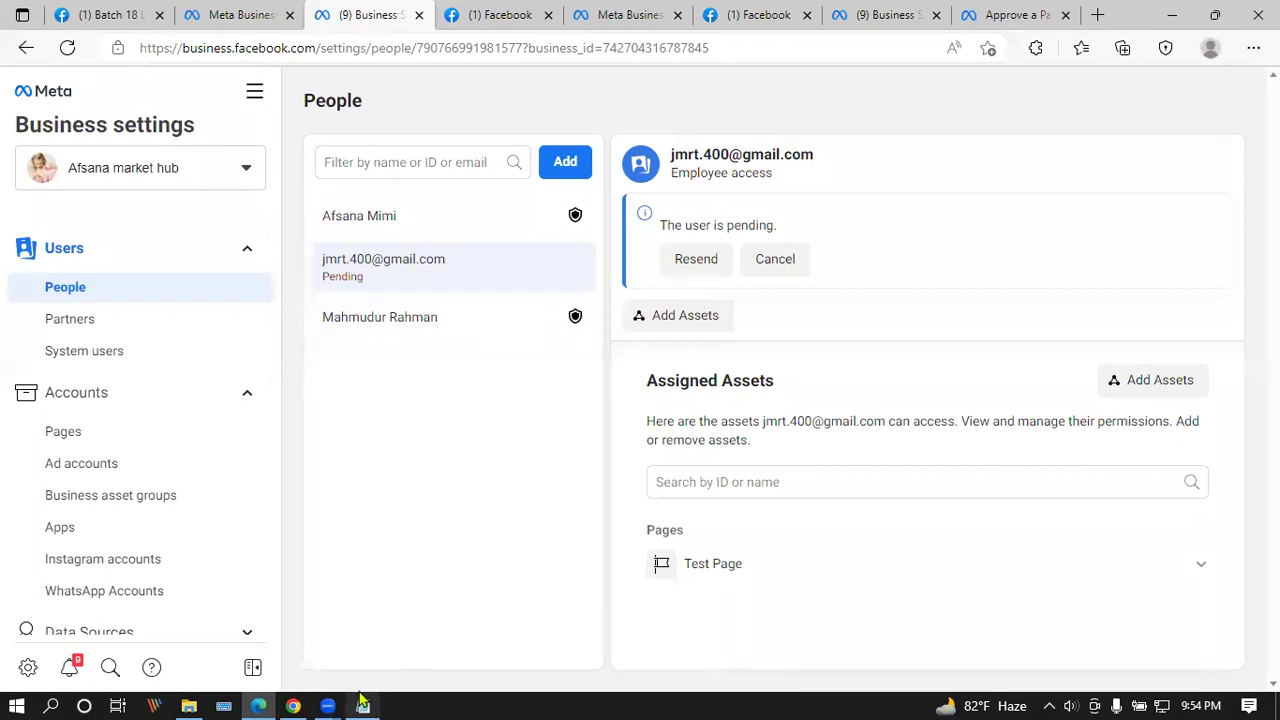
left_click(293, 706)
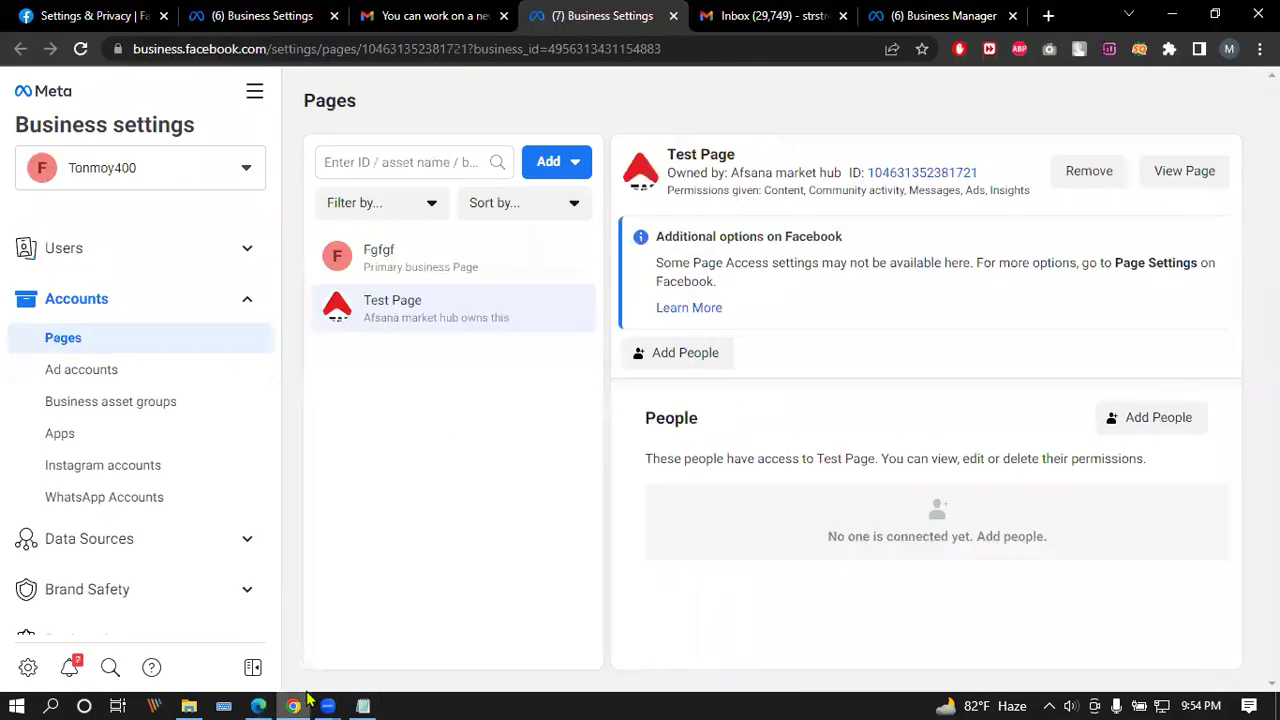
left_click(81, 50)
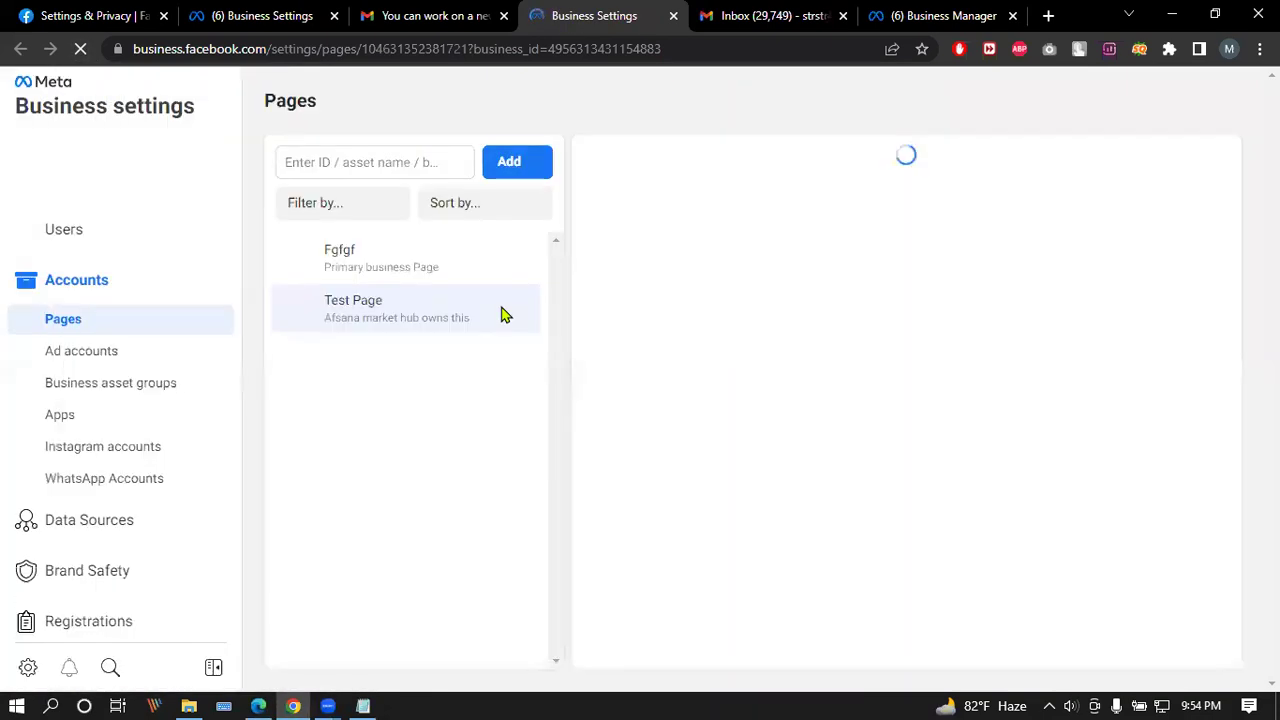
Step: Check the Requests list, switch to the personal account, and move to the next Gmail tab
scroll(80, 470, "down", 3)
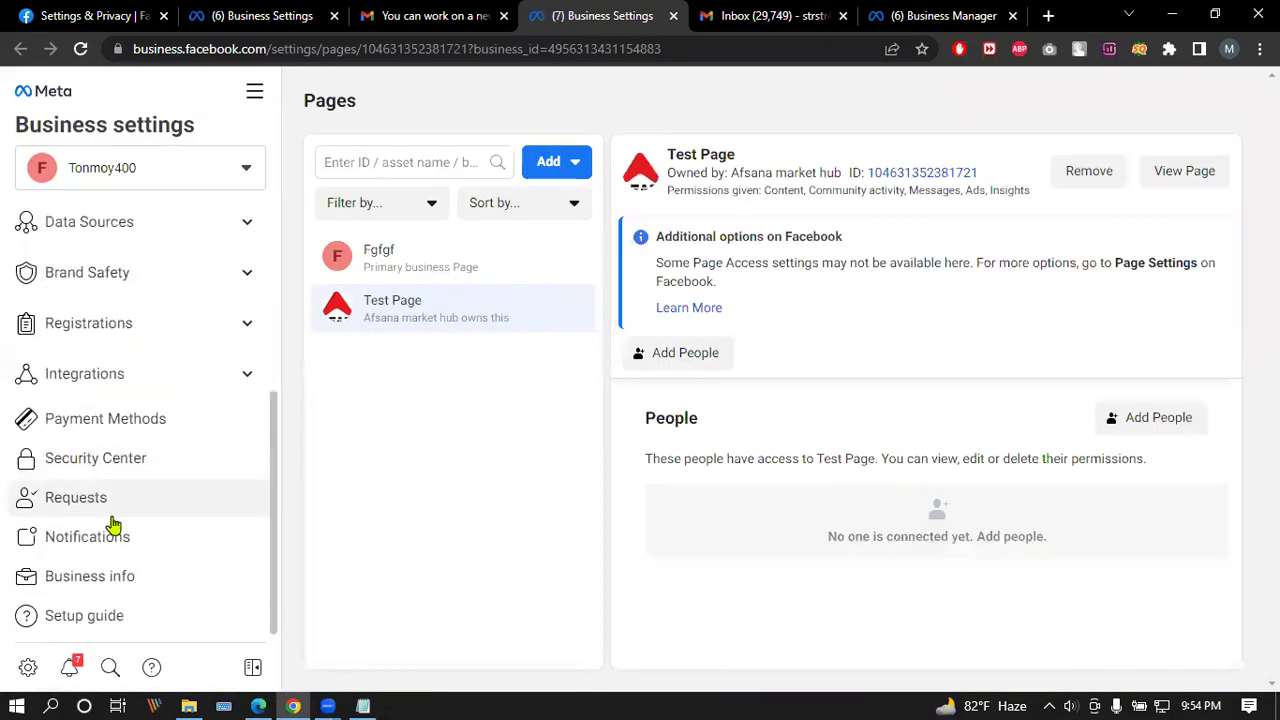
left_click(167, 509)
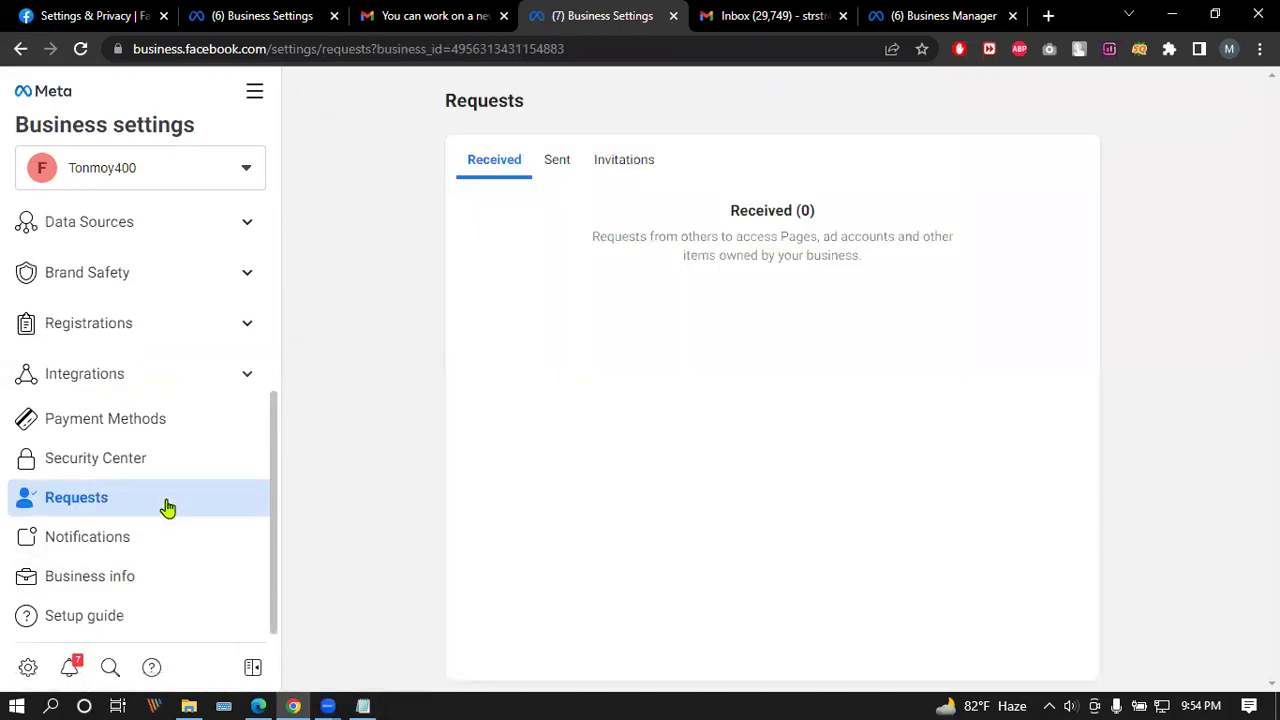
left_click(249, 170)
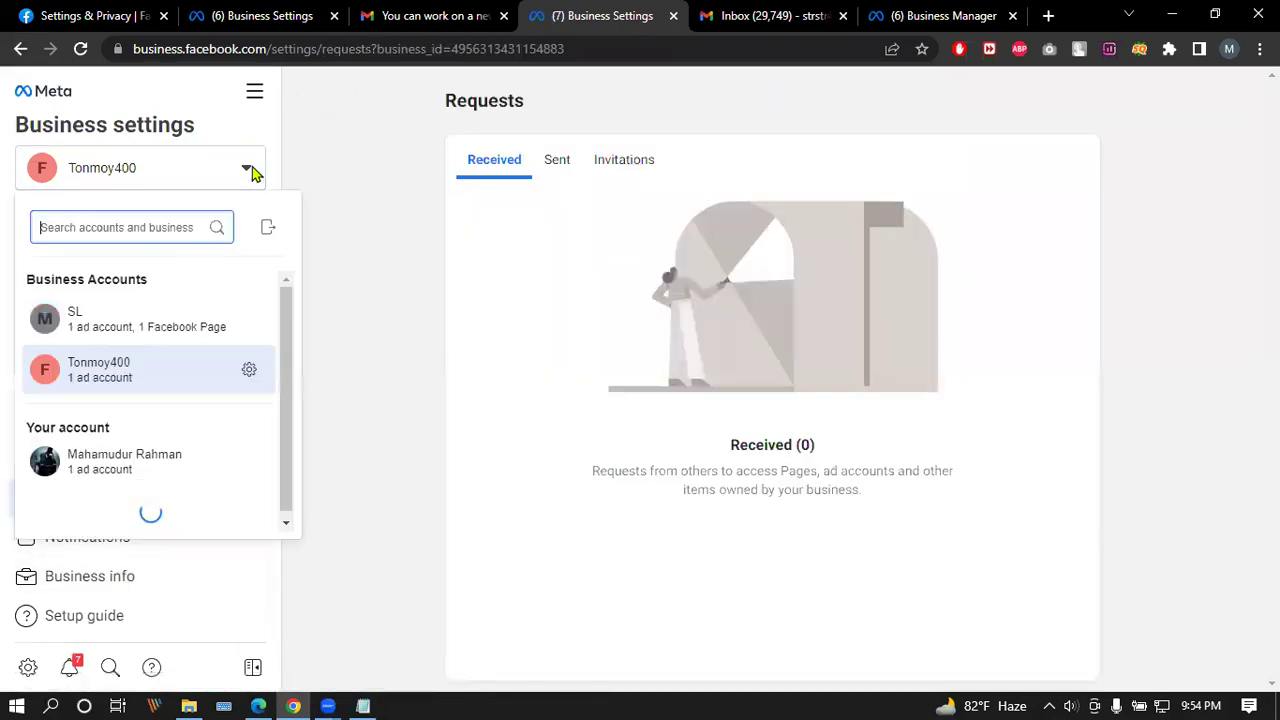
left_click(135, 455)
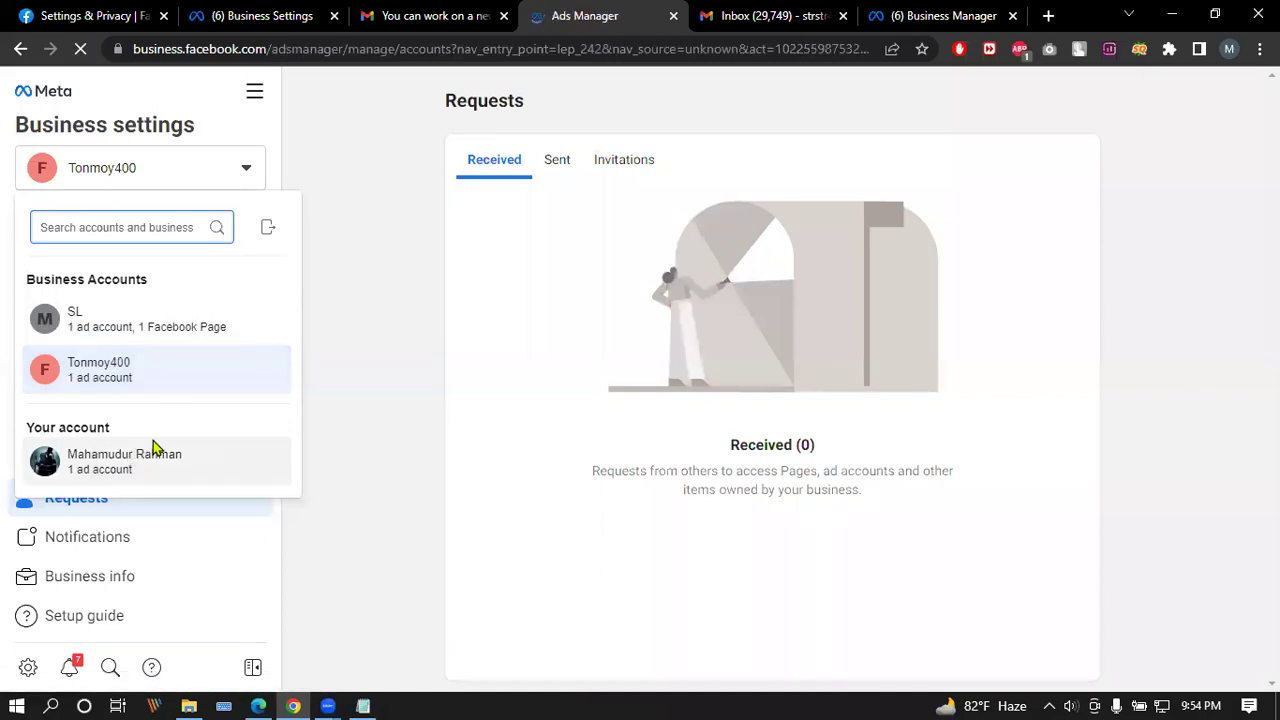
key("ctrl+Tab")
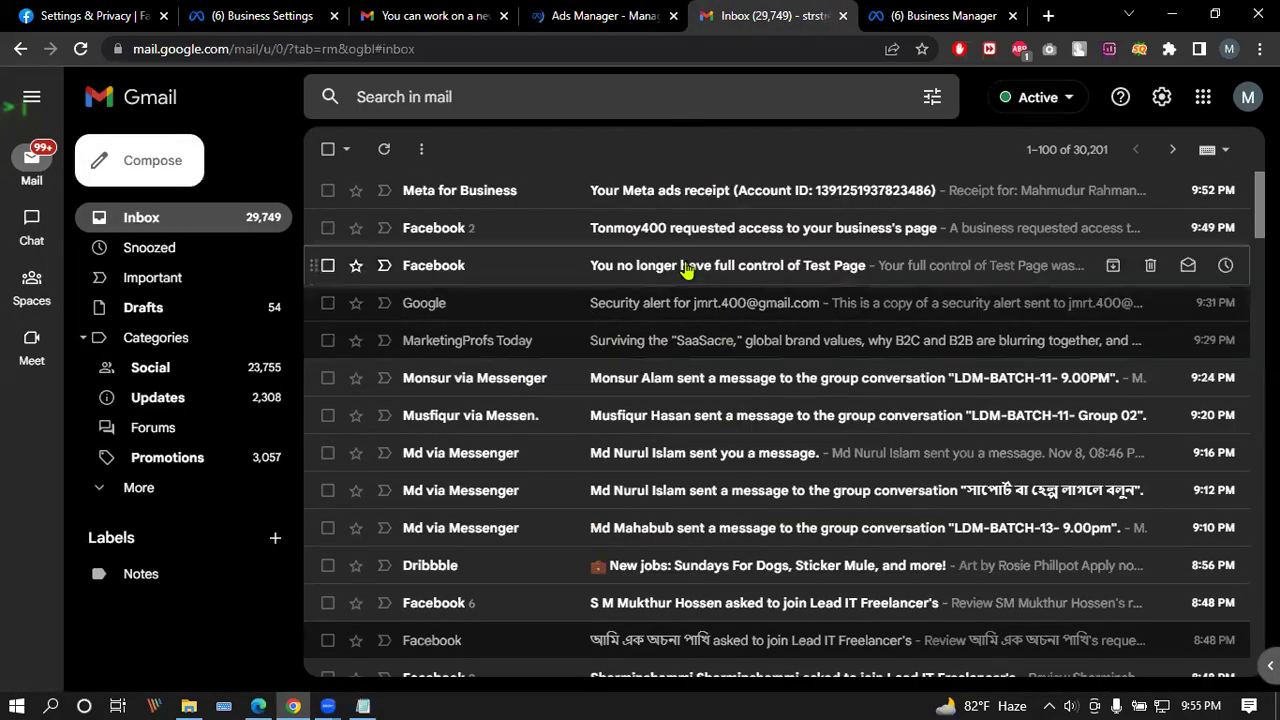
Step: Open the page-access request email and follow its Review Request link to Business Manager
left_click(731, 225)
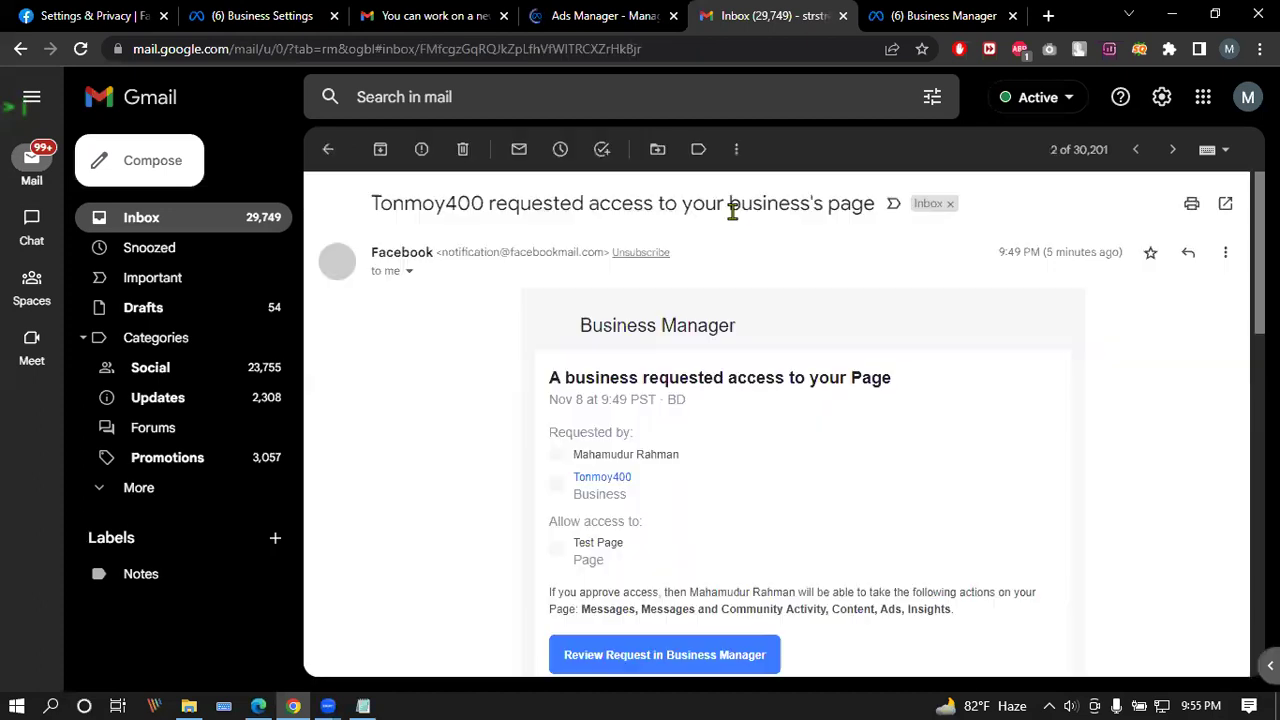
scroll(670, 360, "down", 3)
scroll(630, 378, "up", 3)
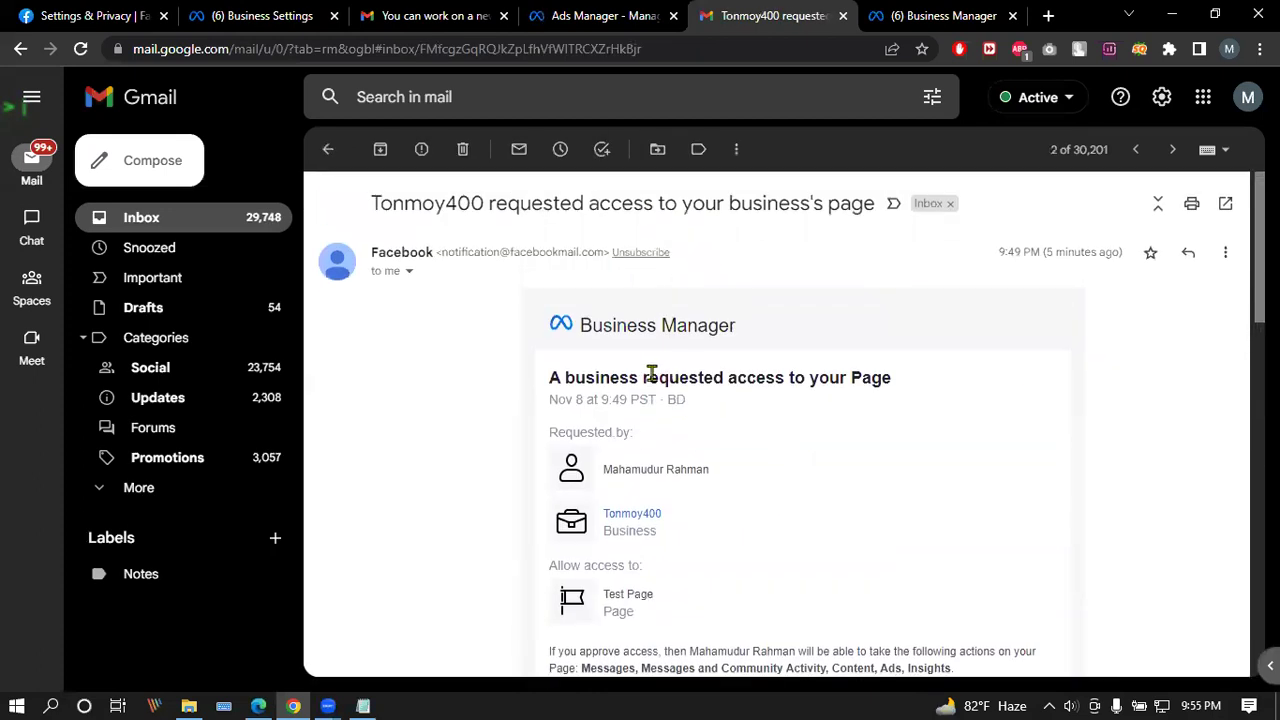
scroll(816, 369, "down", 2)
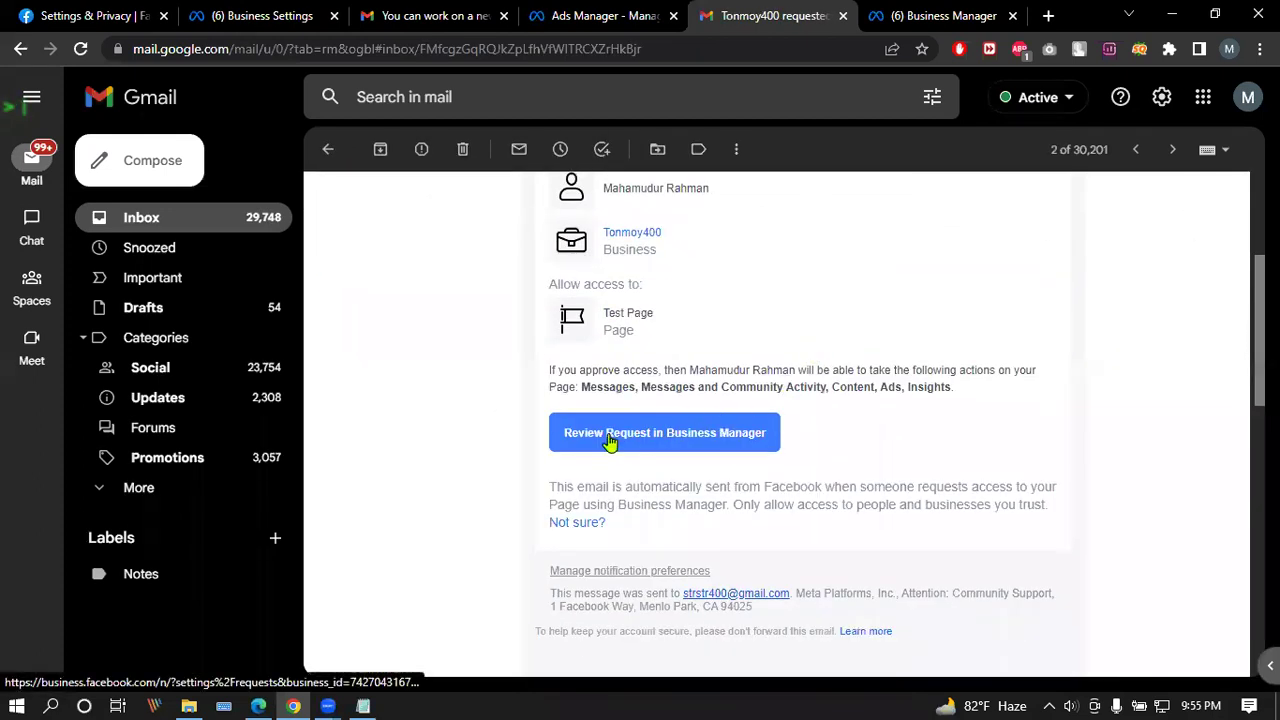
left_click(680, 434)
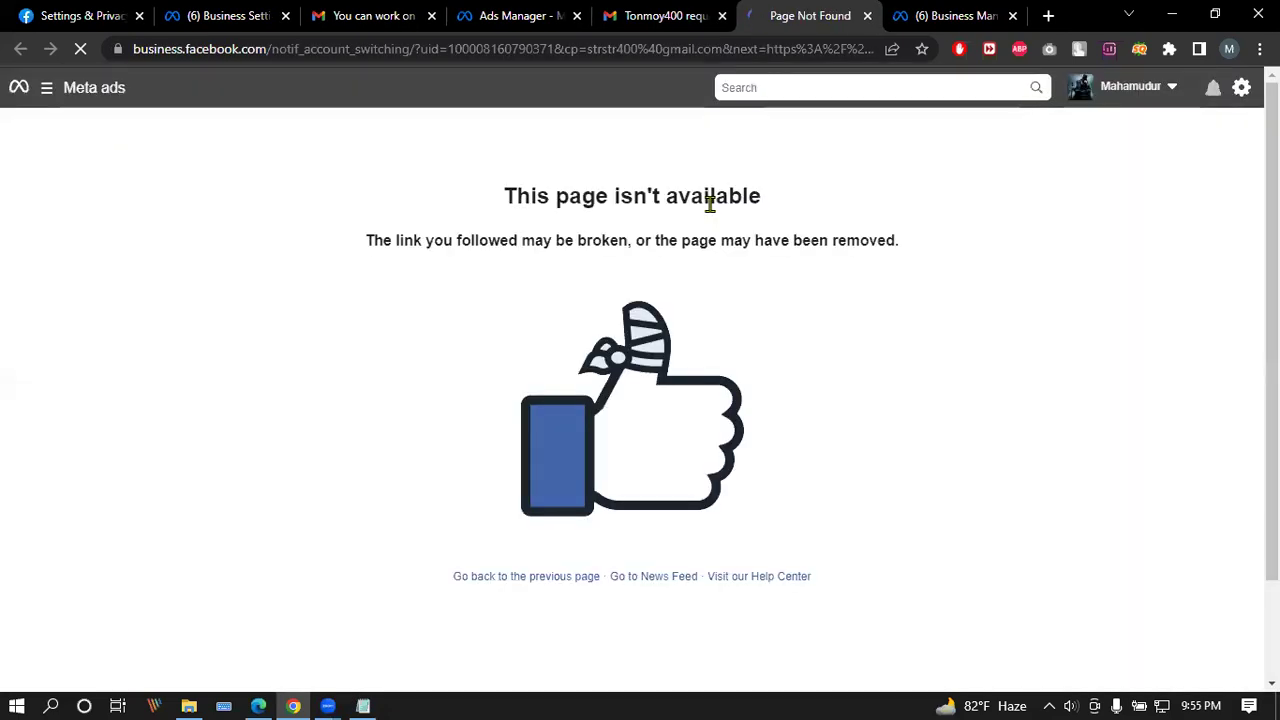
Step: Go back to the Gmail inbox and open the Meta ads receipt email
key("ctrl+shift+Tab")
scroll(845, 532, "up", 3)
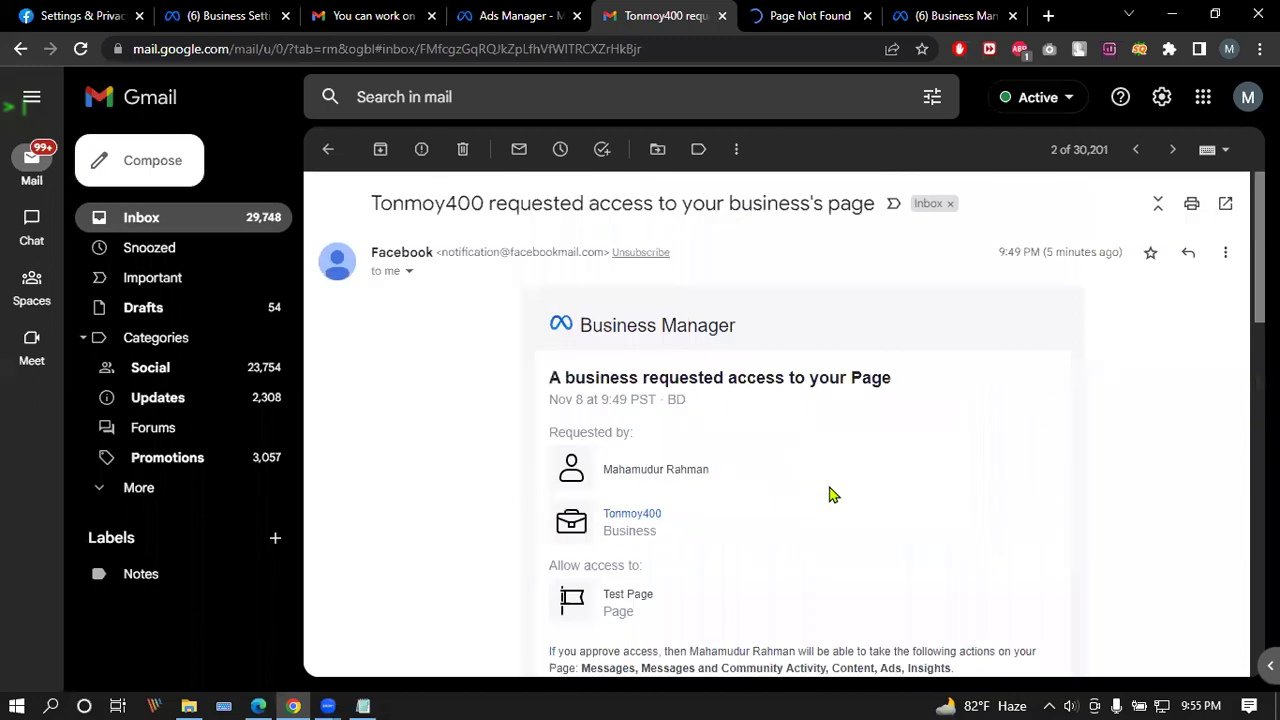
left_click(328, 149)
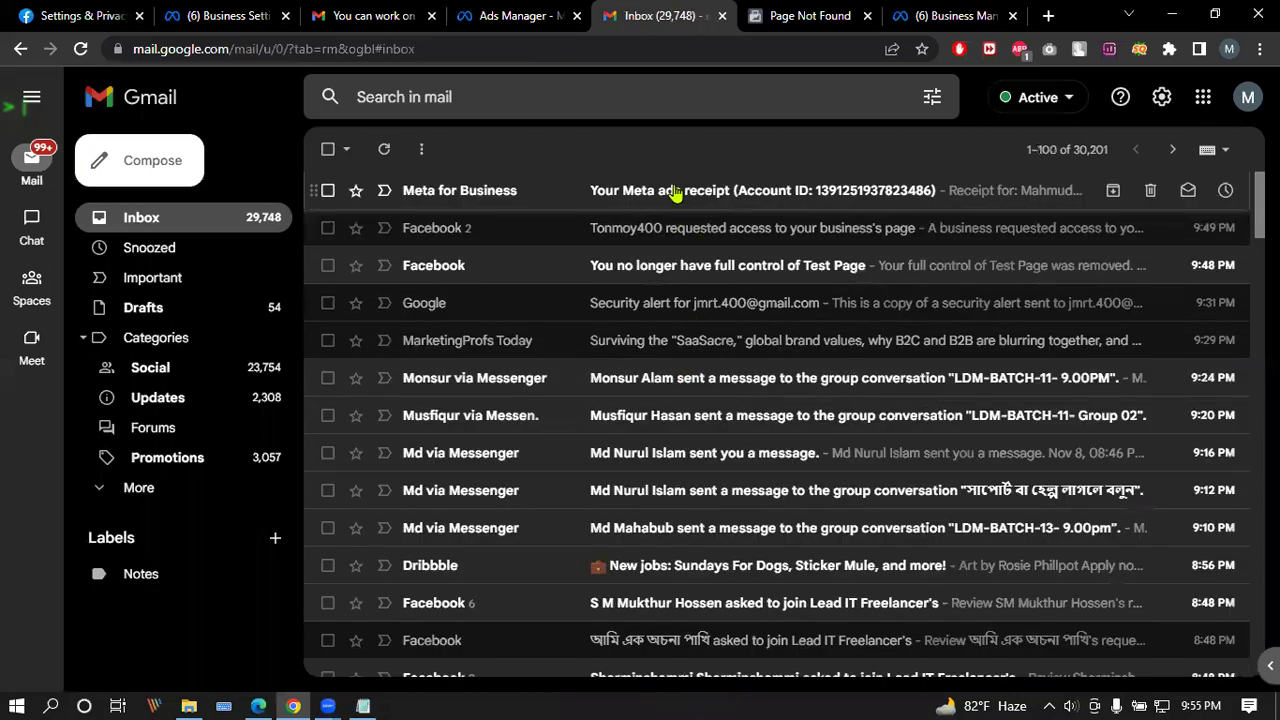
left_click(674, 191)
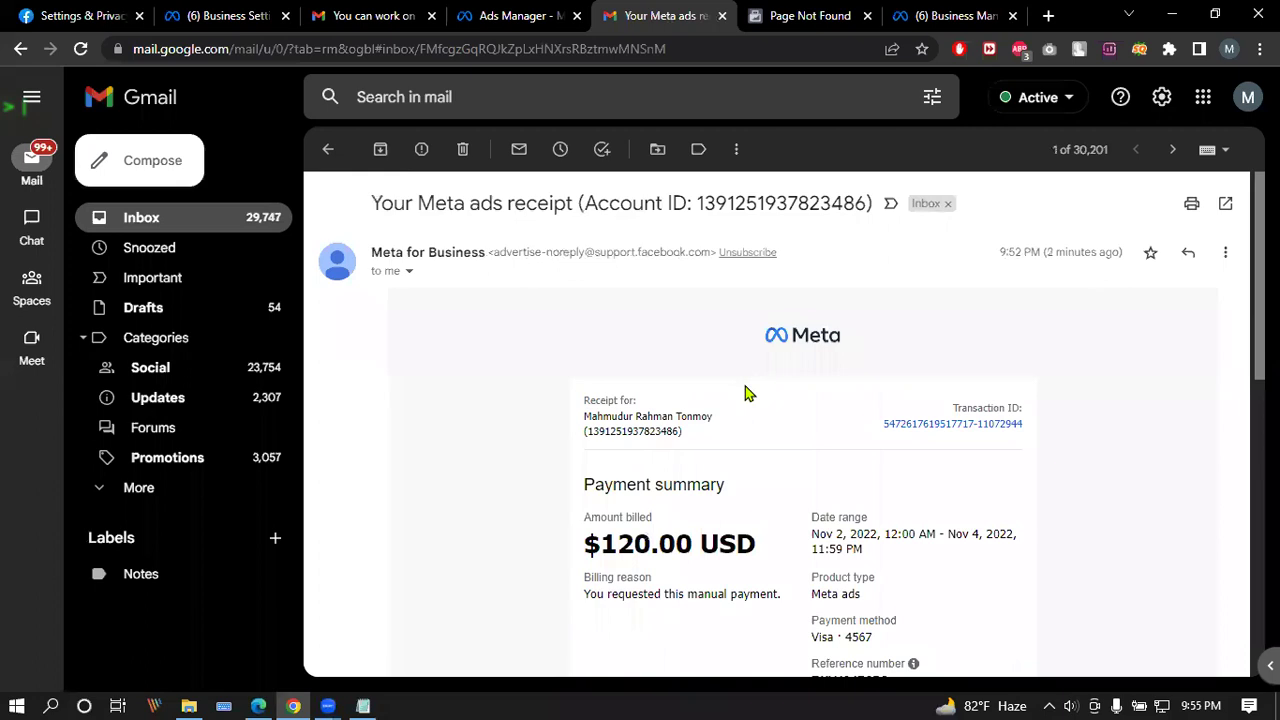
Step: Read through the Meta ads receipt and check the signed-in Google accounts
scroll(745, 393, "down", 2)
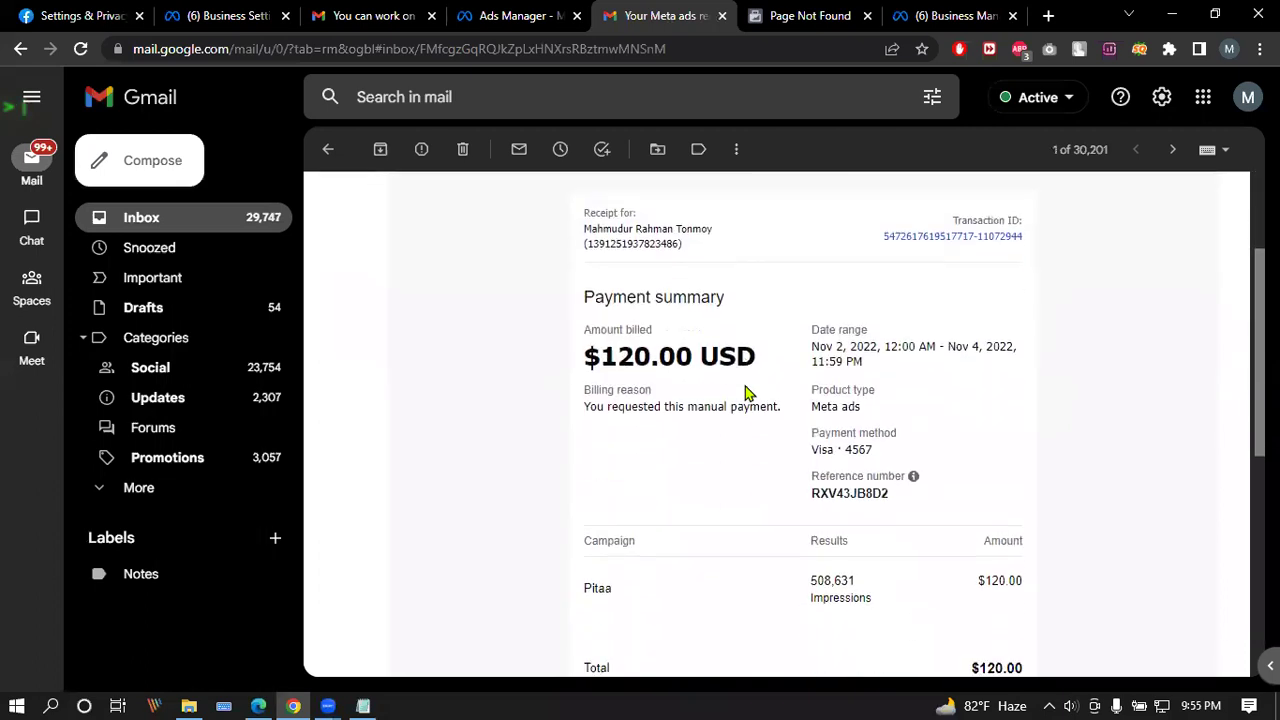
scroll(745, 393, "down", 2)
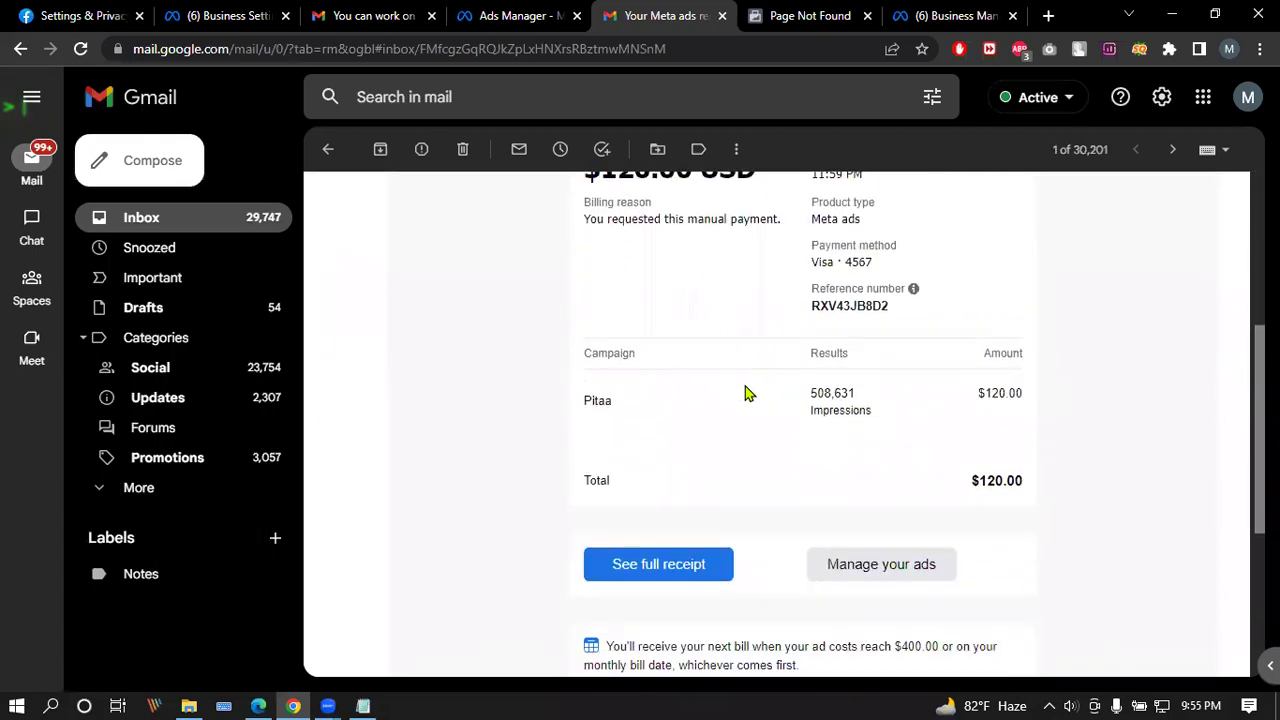
scroll(745, 393, "down", 4)
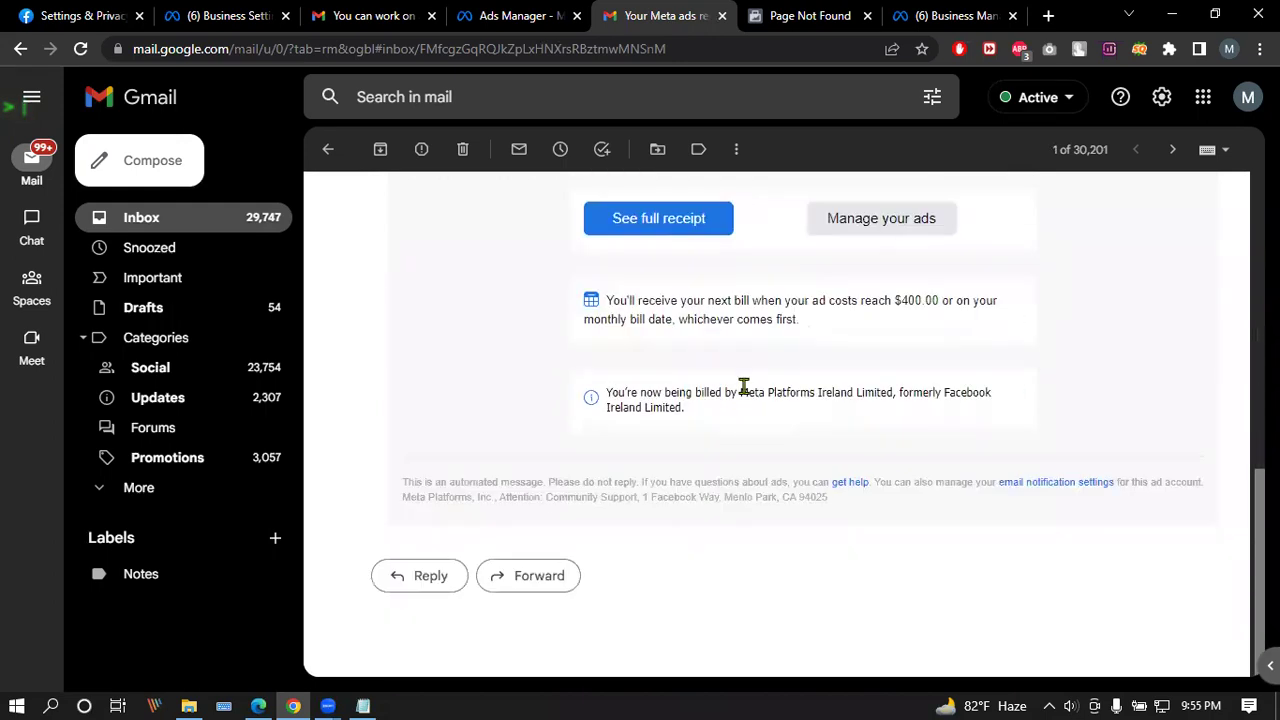
scroll(750, 380, "up", 10)
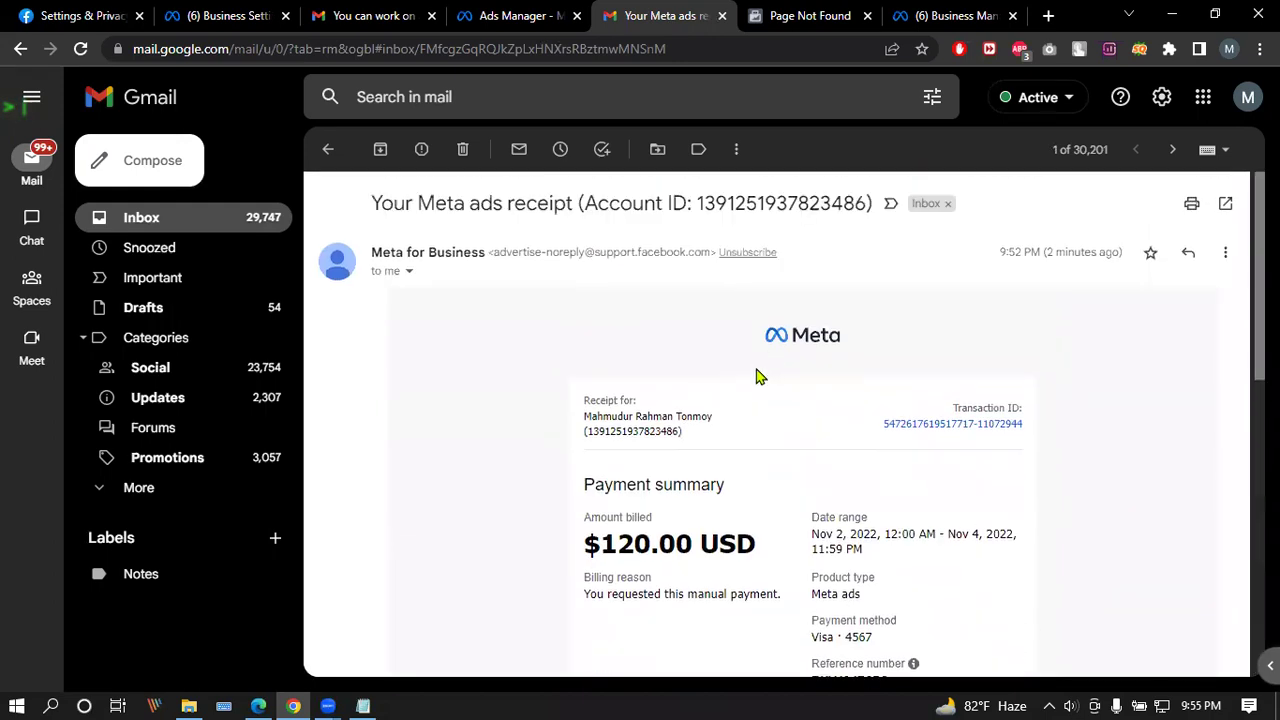
left_click_drag(586, 414, 734, 434)
left_click(1247, 100)
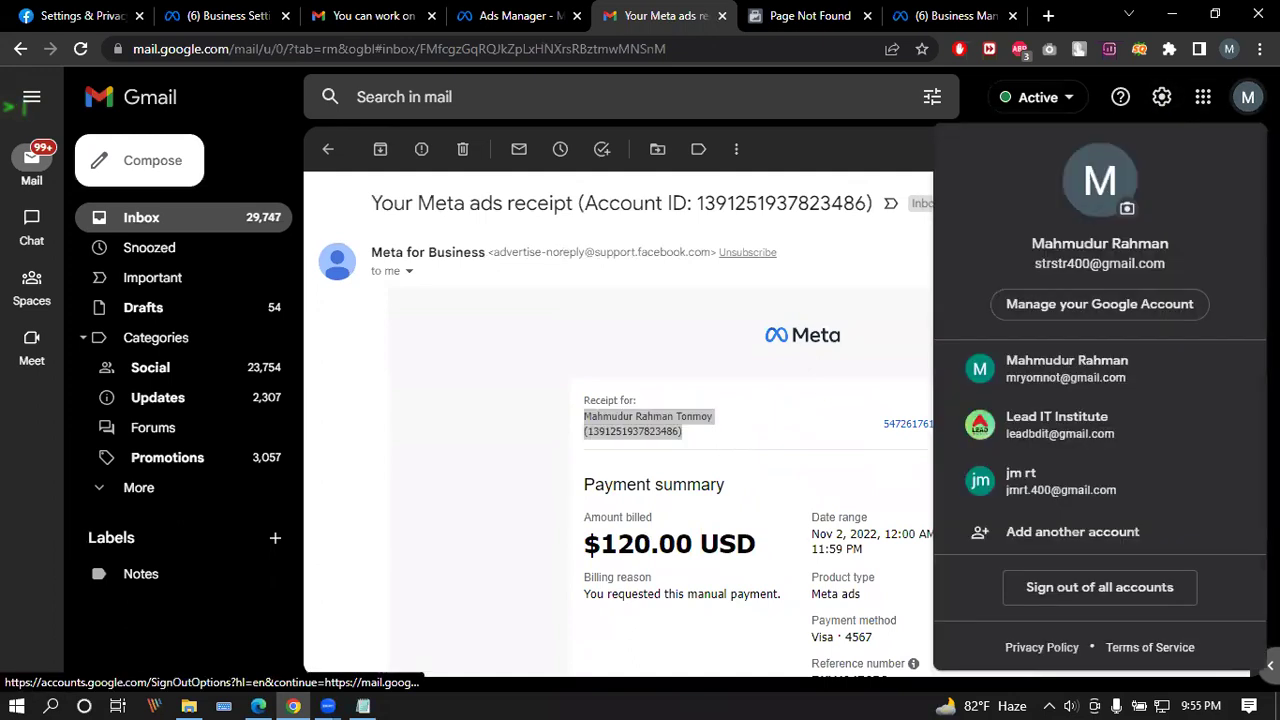
left_click(1247, 97)
Step: In the second account's inbox, open the Afsana market hub invitation and click Get started
left_click(360, 15)
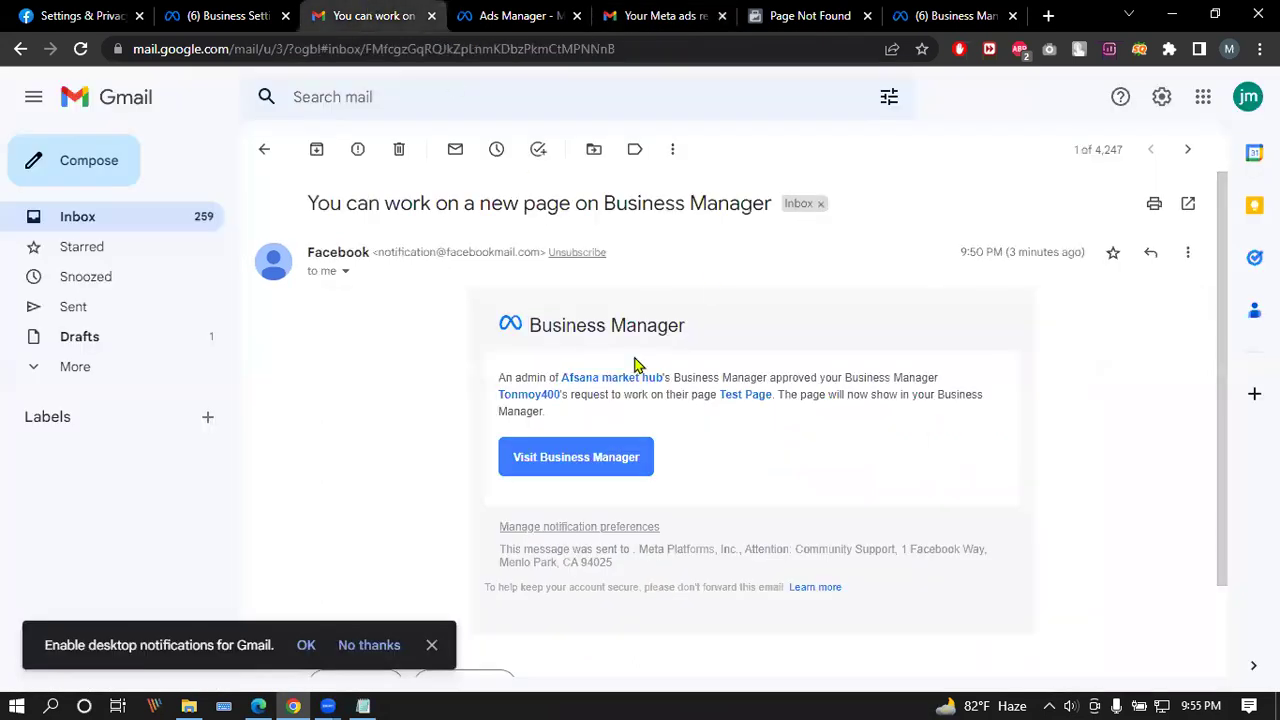
left_click(264, 151)
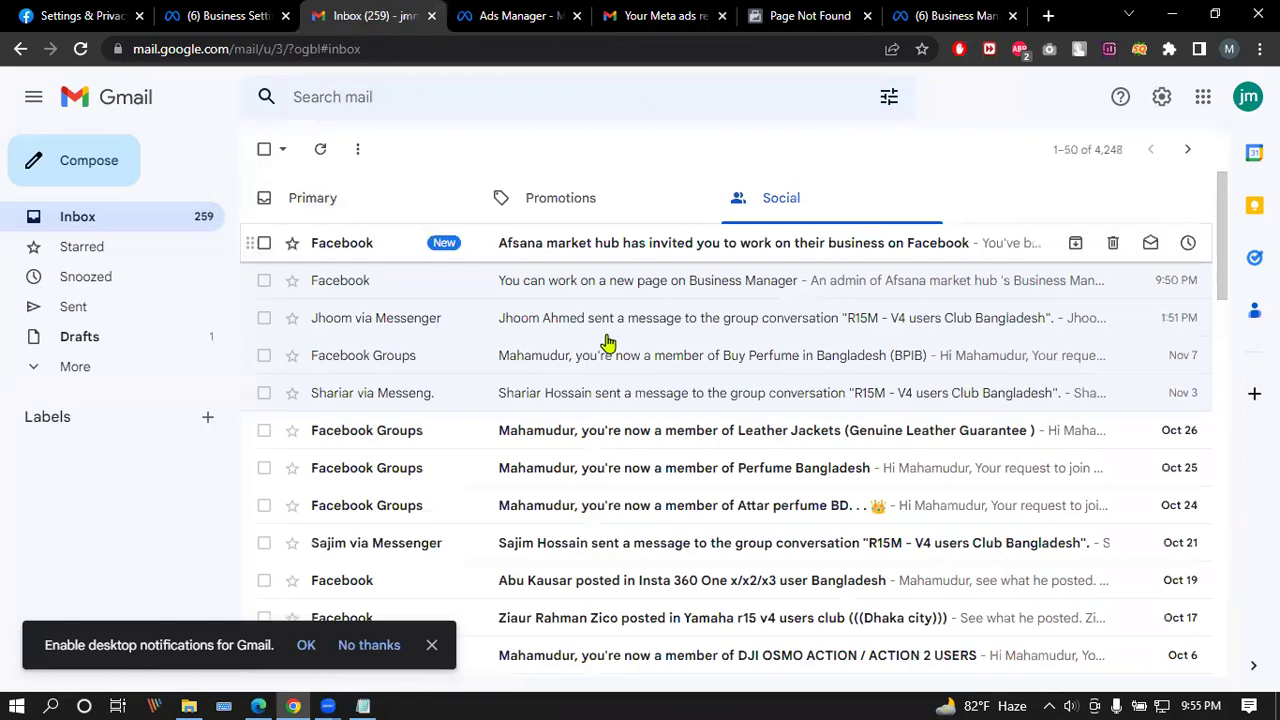
left_click(585, 256)
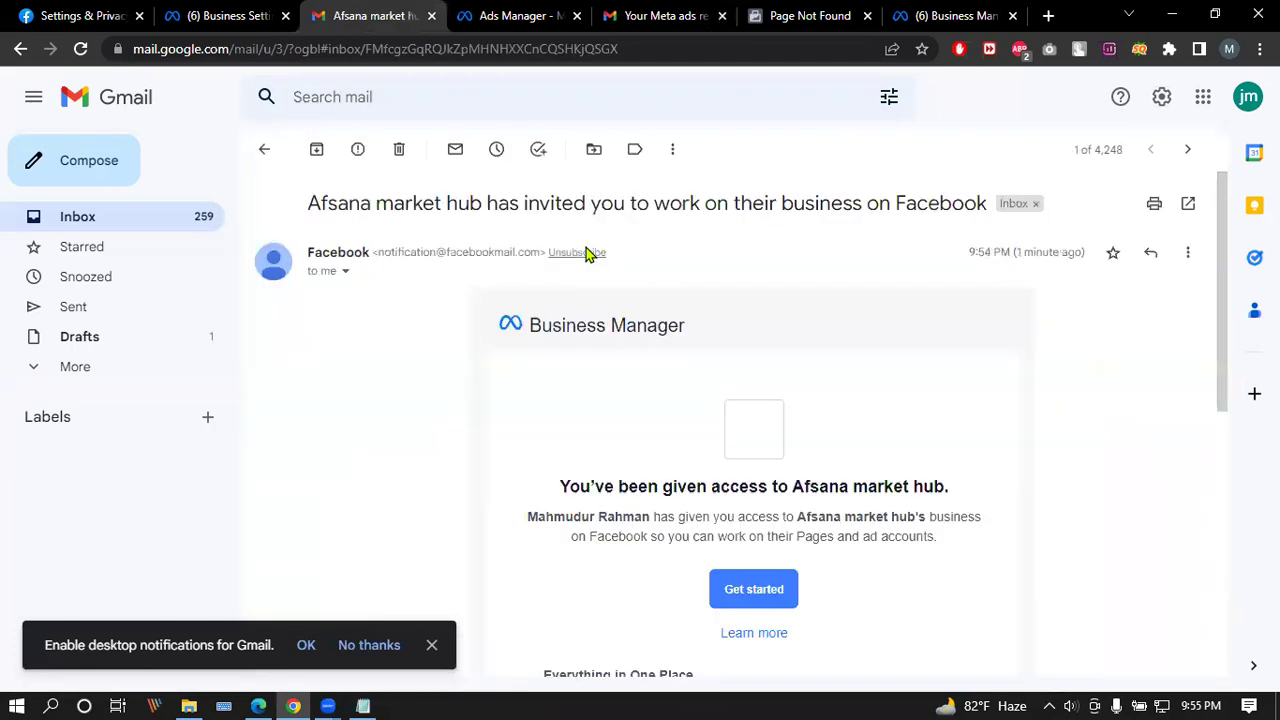
left_click(768, 594)
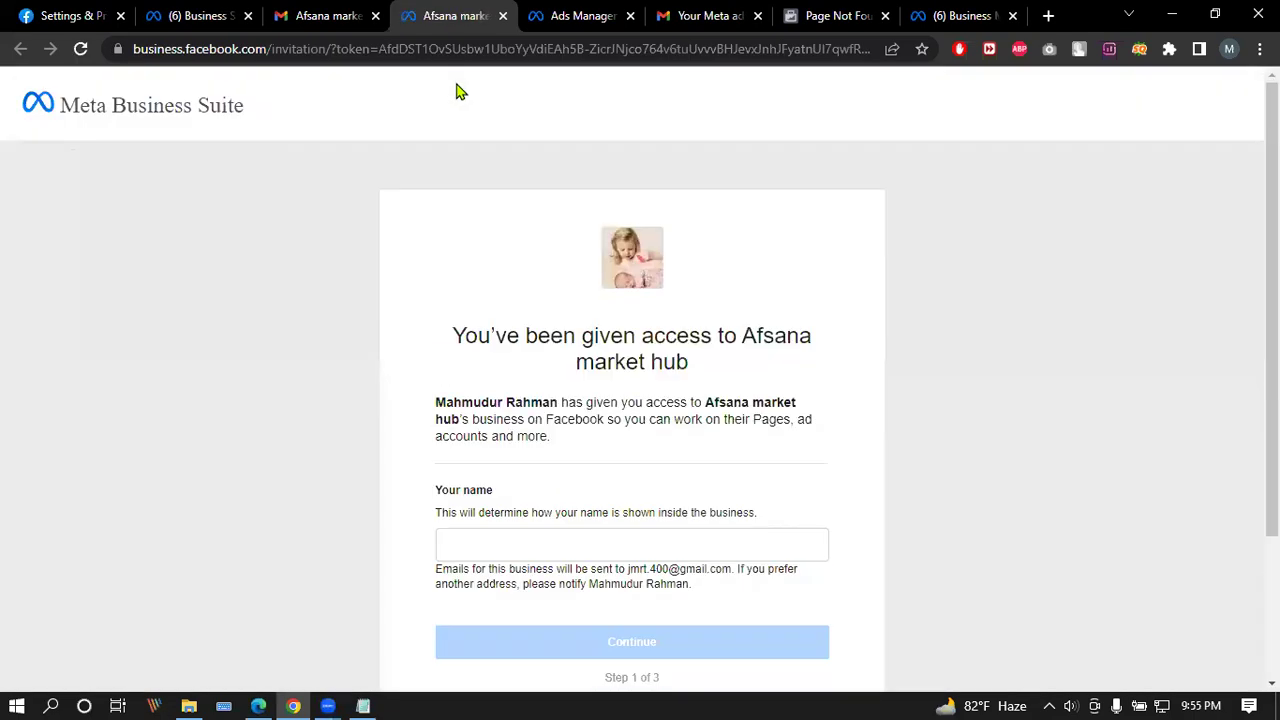
Step: Reopen the Afsana market hub invitation email, then return to the invitation page
left_click(368, 6)
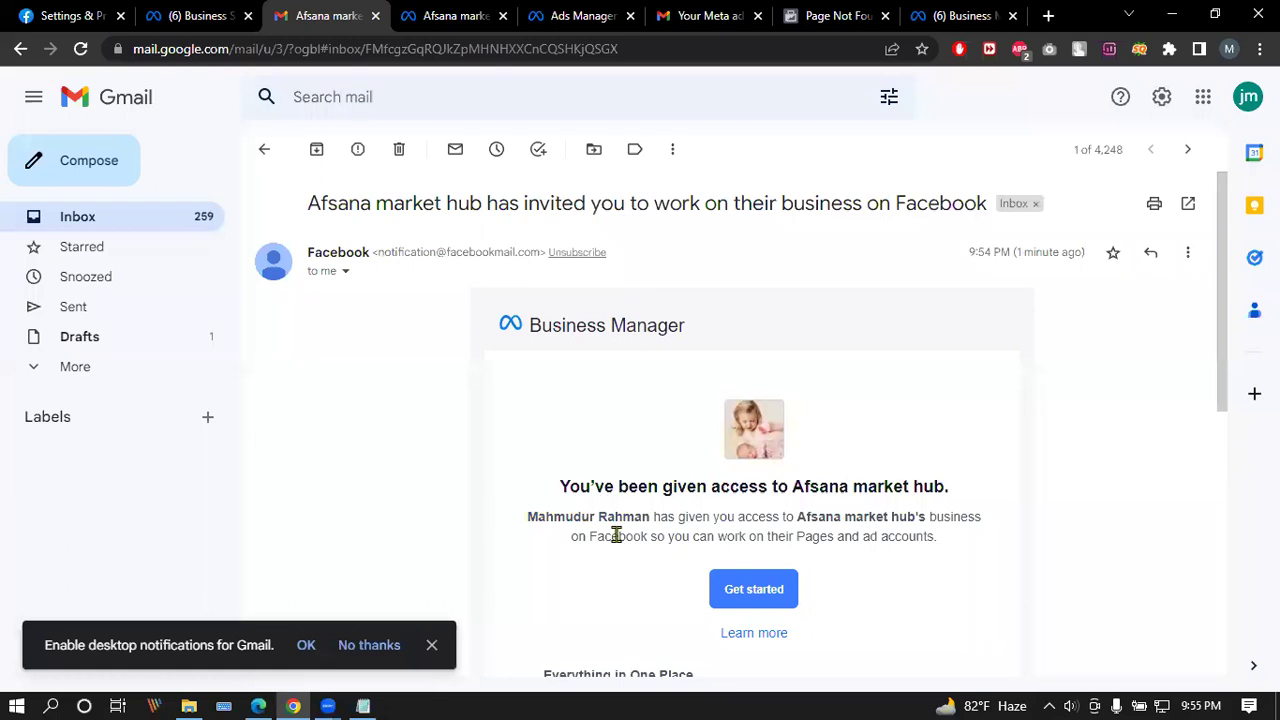
left_click(264, 149)
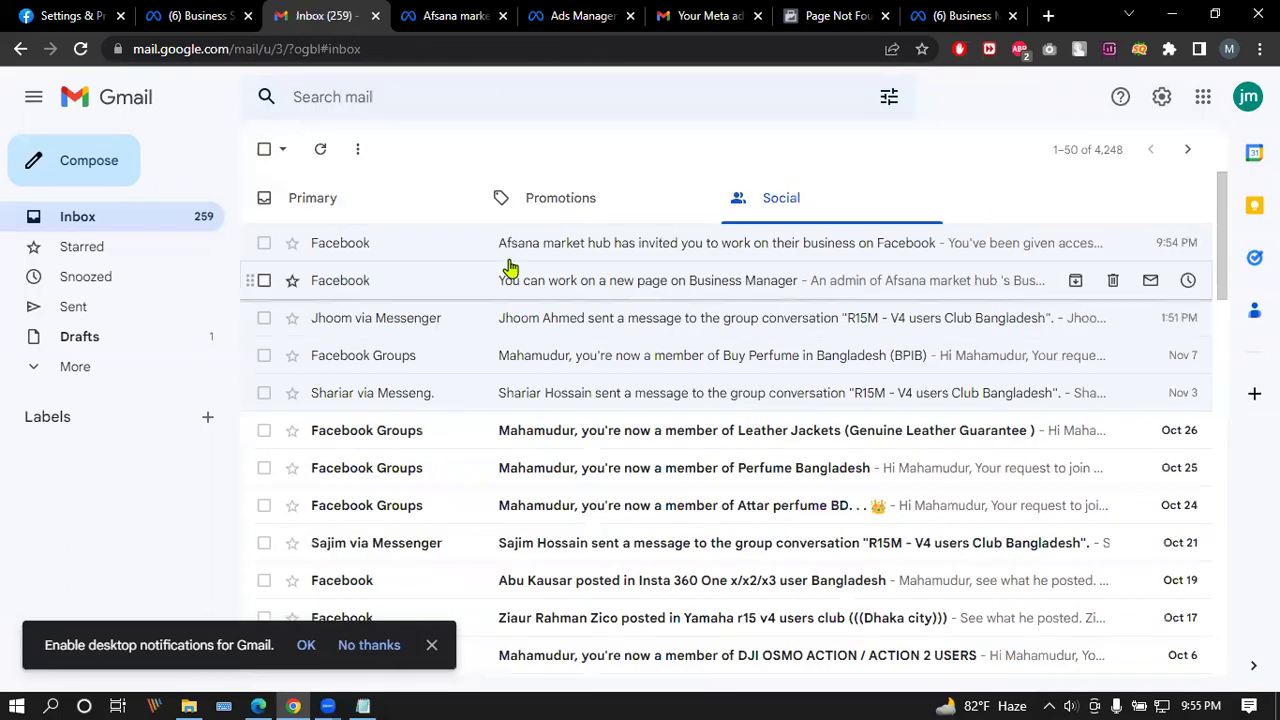
left_click(634, 251)
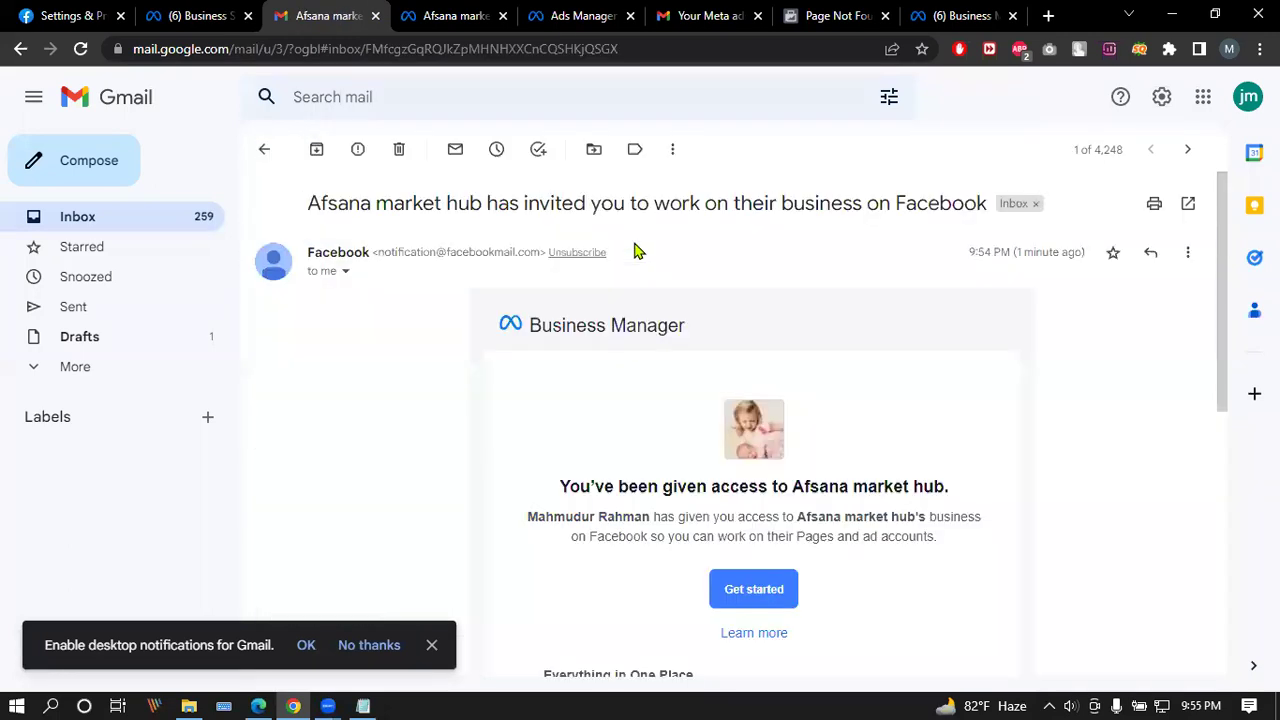
left_click(432, 9)
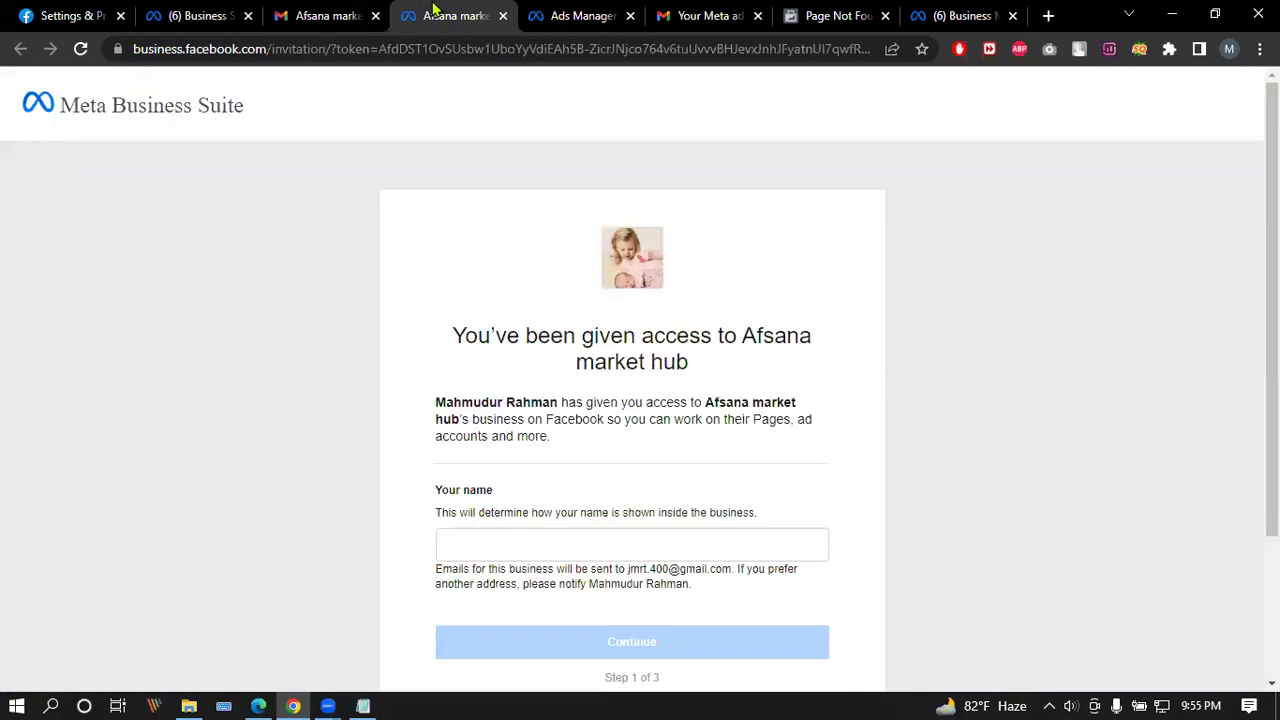
Step: Try a one-letter display name, see it rejected, and clear the name field
left_click(506, 540)
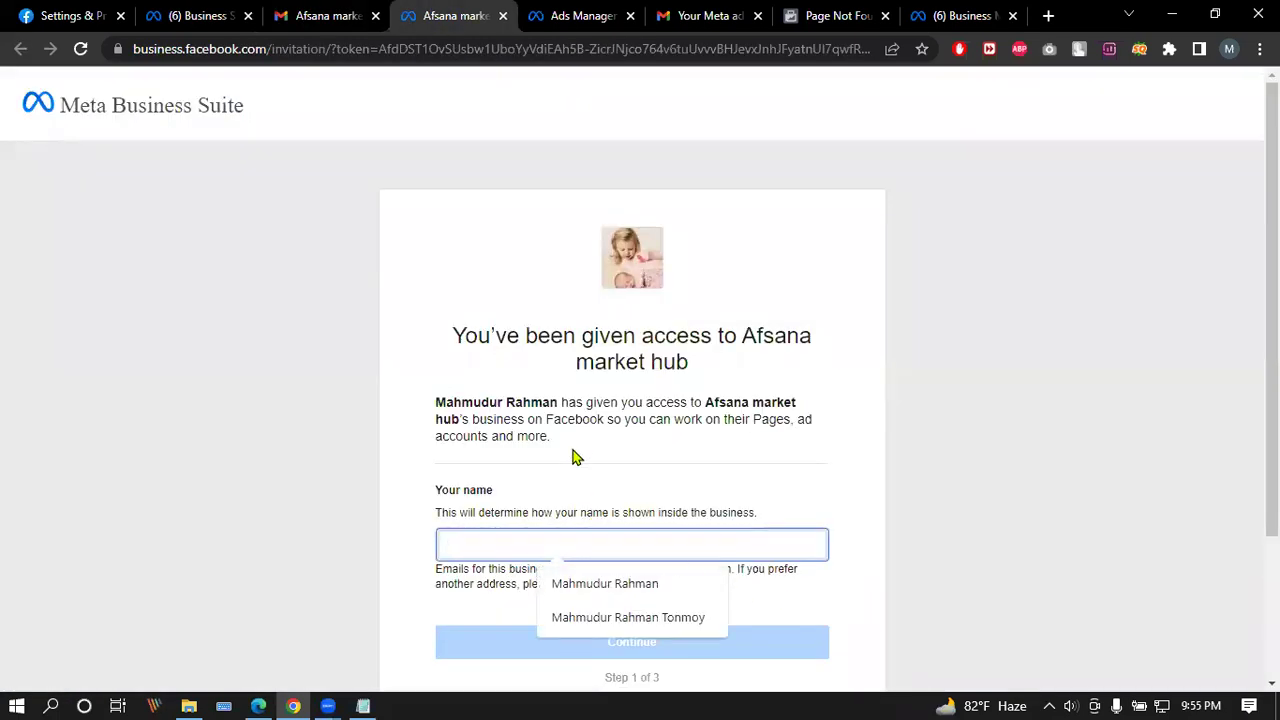
scroll(571, 457, "down", 1)
scroll(577, 453, "down", 1)
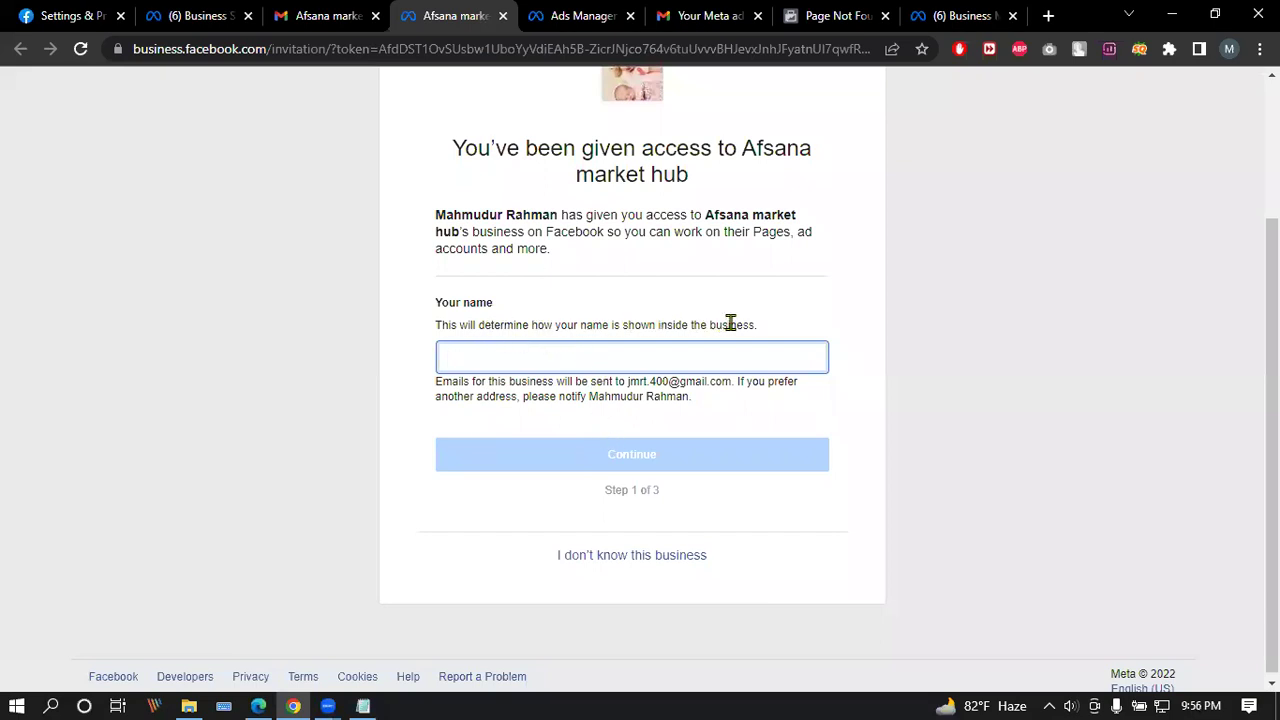
left_click(650, 355)
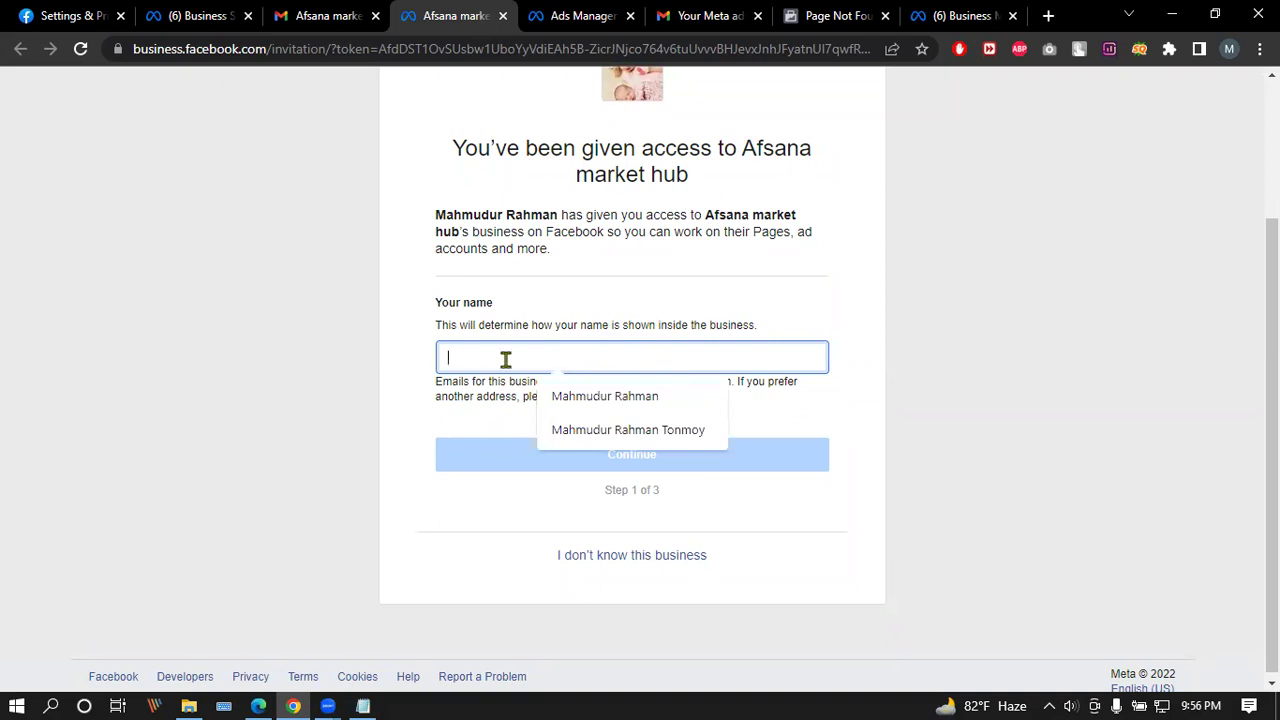
left_click(311, 397)
left_click(637, 355)
type("j")
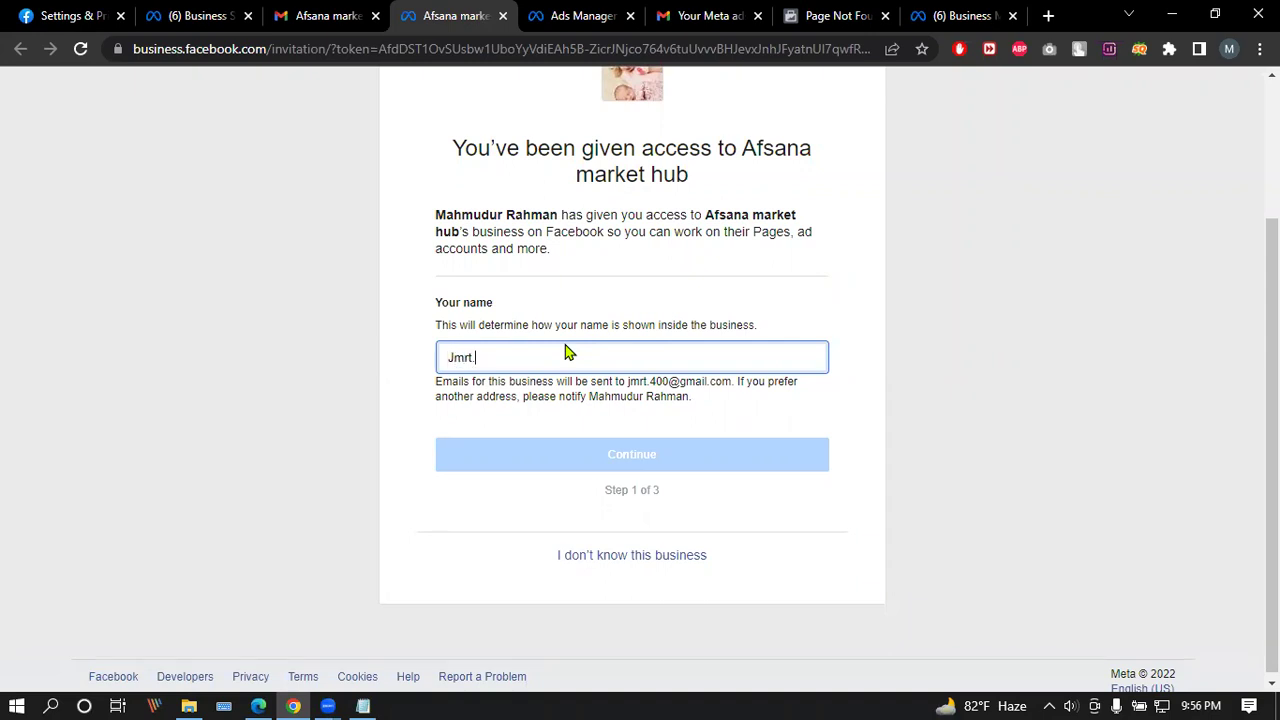
left_click(604, 464)
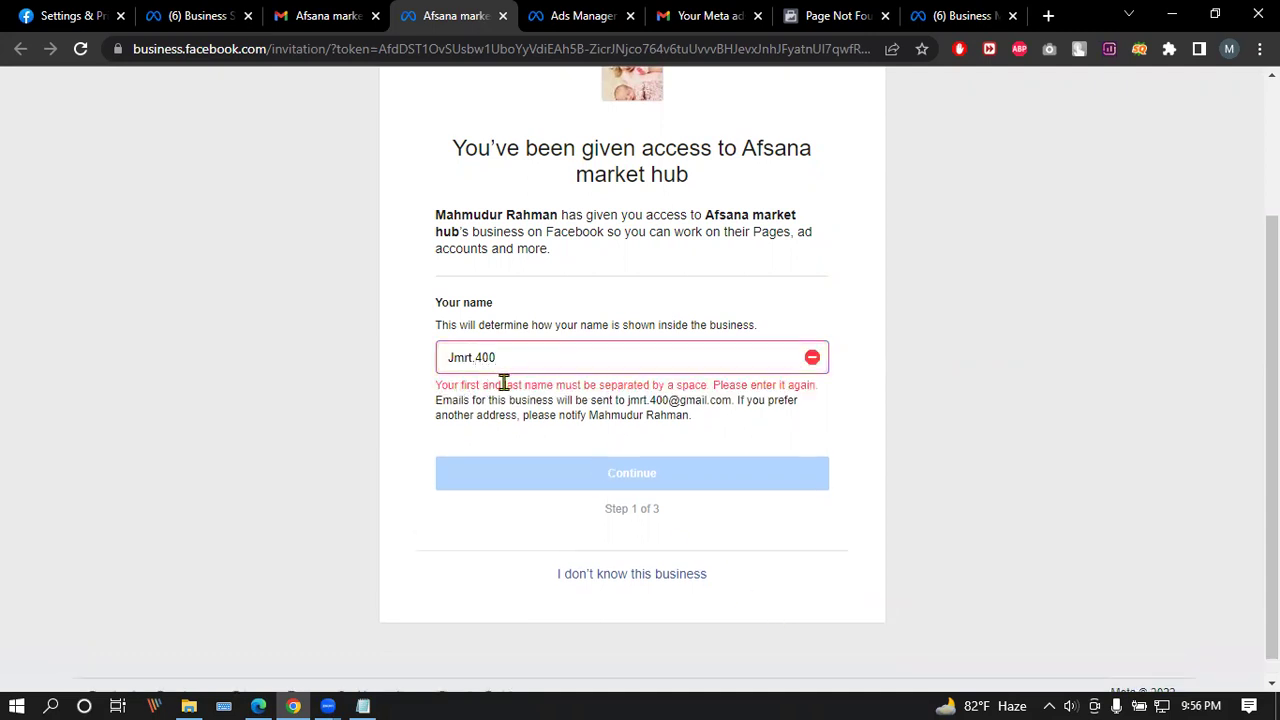
left_click(529, 356)
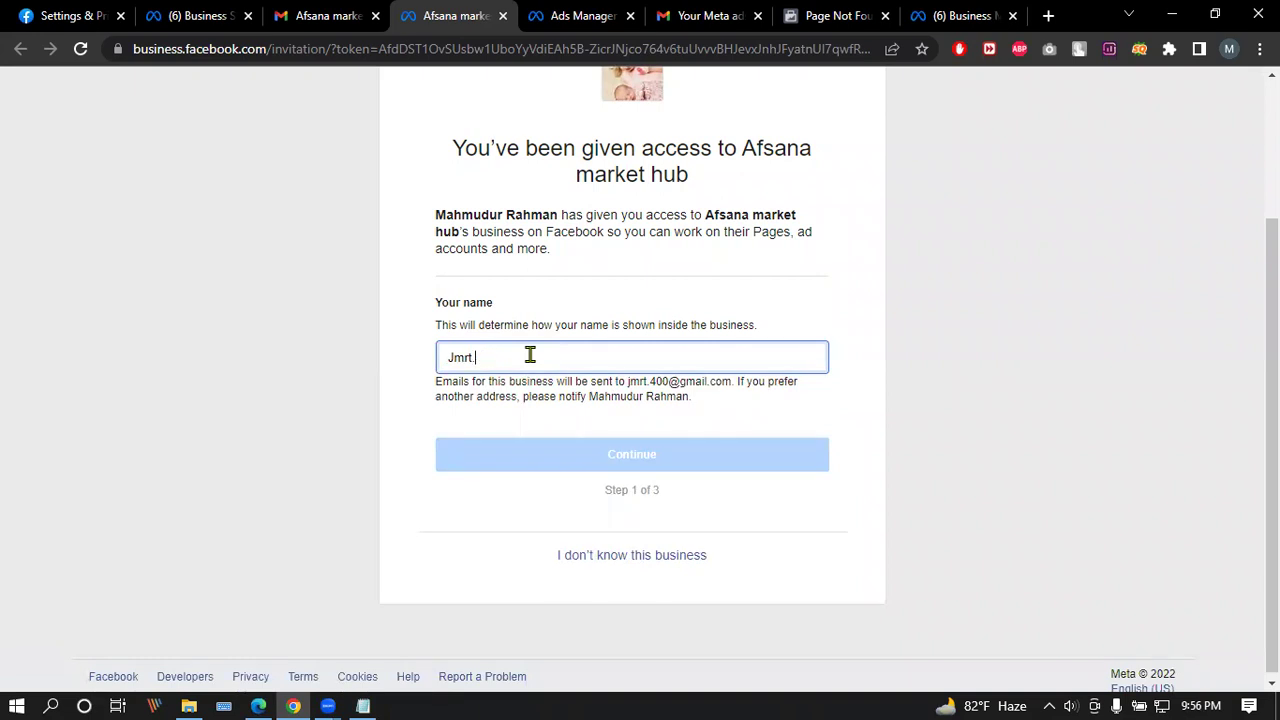
key("BackSpace")
key("BackSpace")
key("BackSpace")
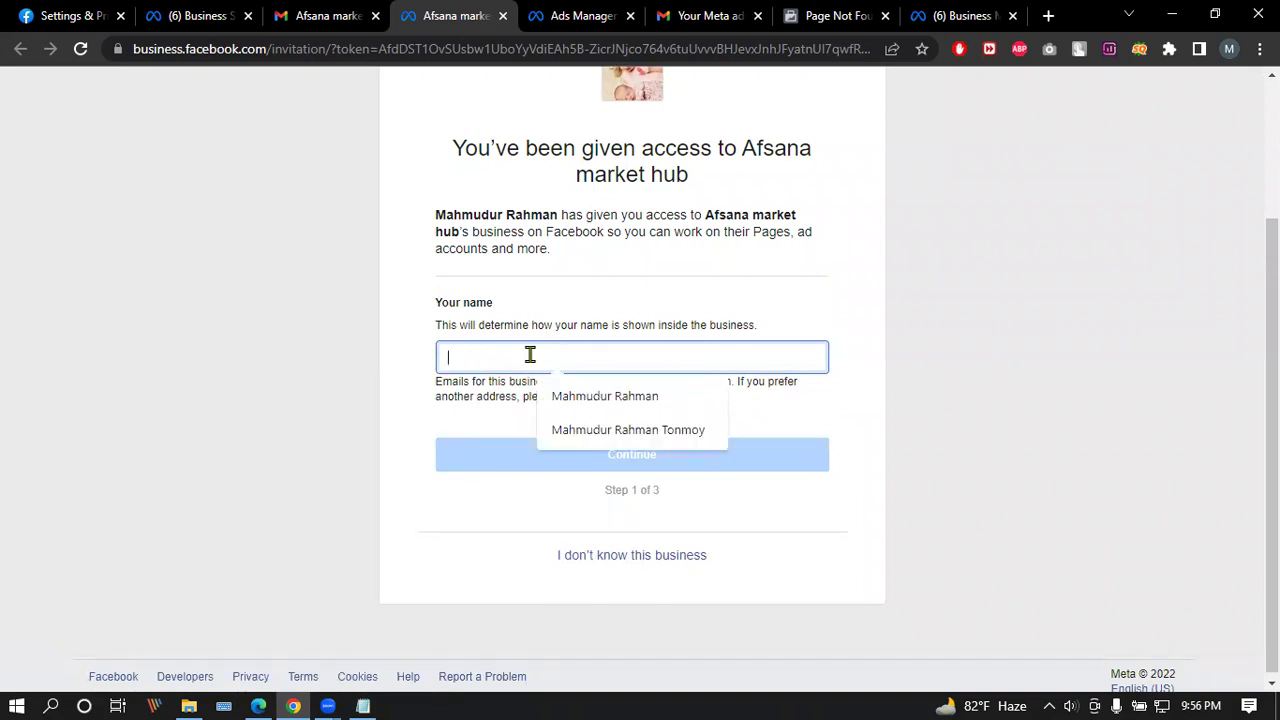
Step: Fill in a suggested full name, edit the surname, and continue to step 2
left_click(596, 400)
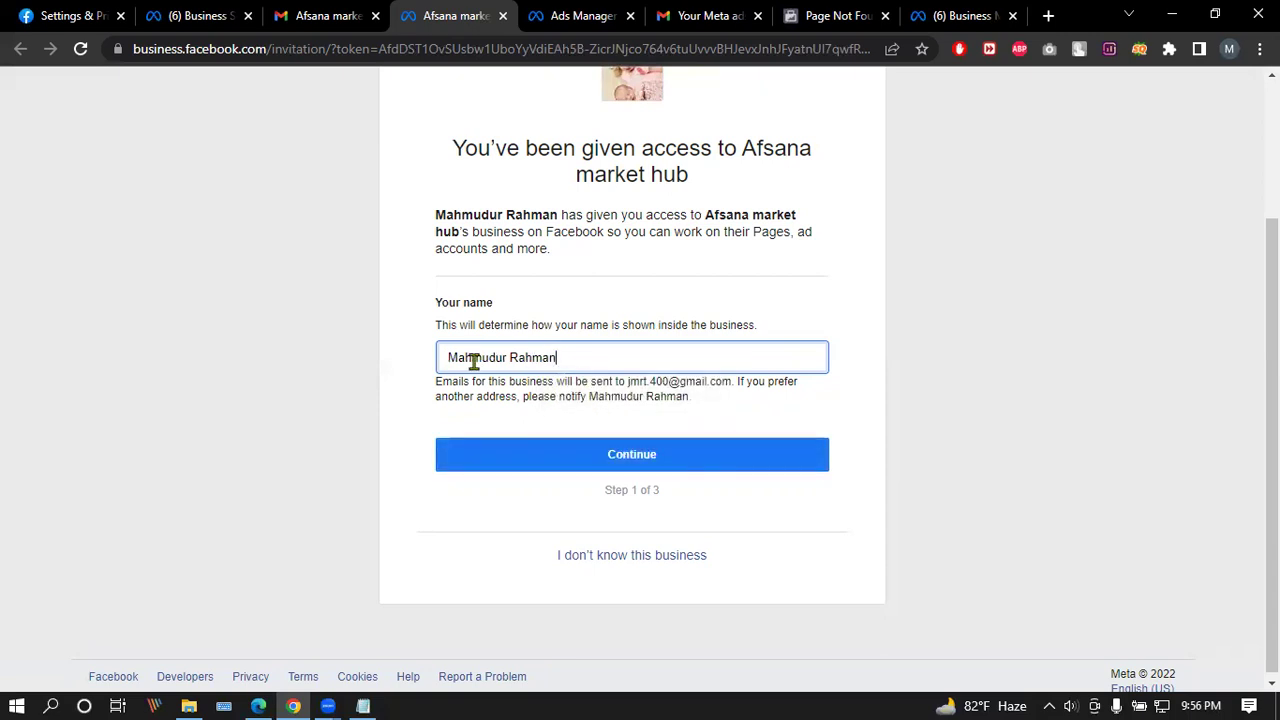
left_click_drag(571, 353, 518, 347)
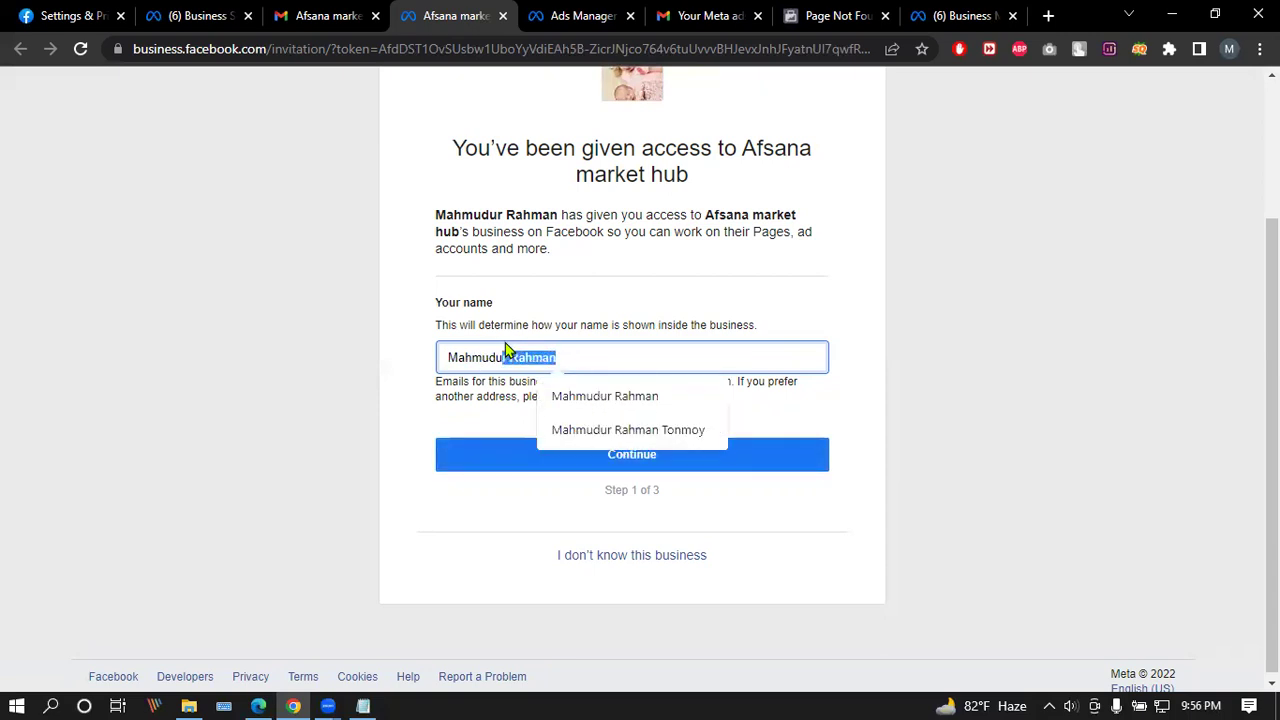
key("BackSpace")
type("r Tonmoy")
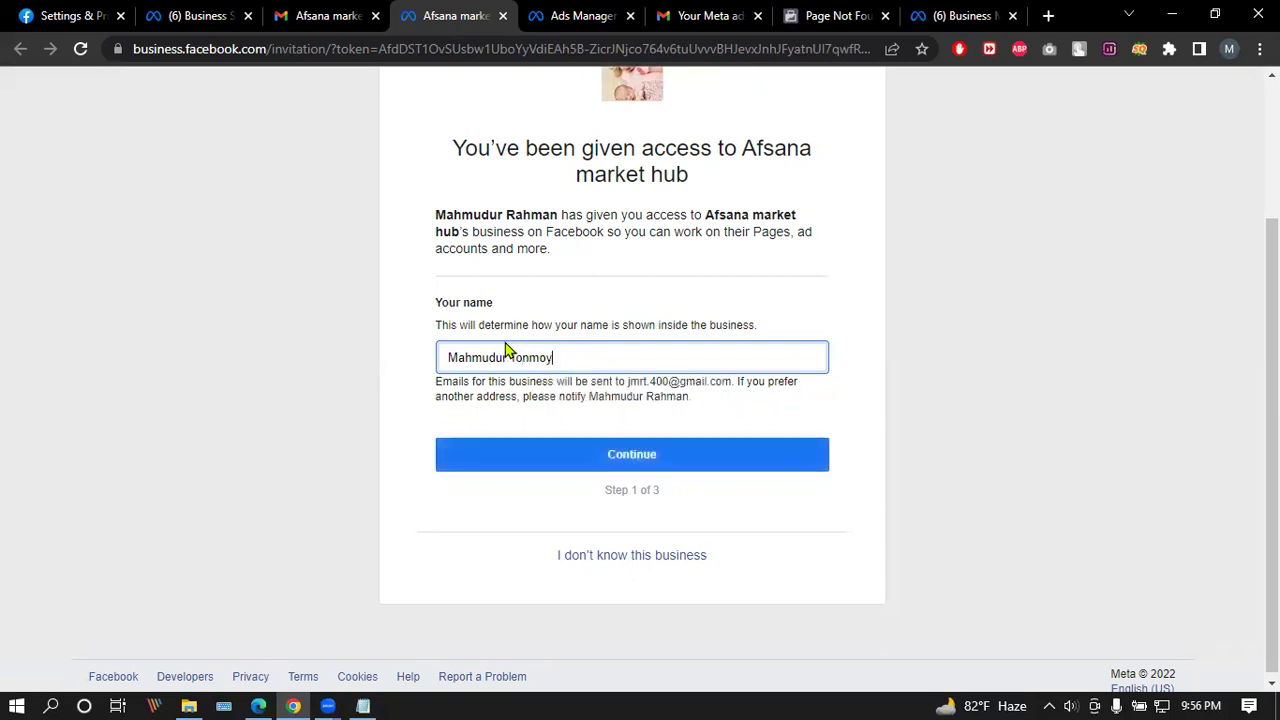
left_click(666, 466)
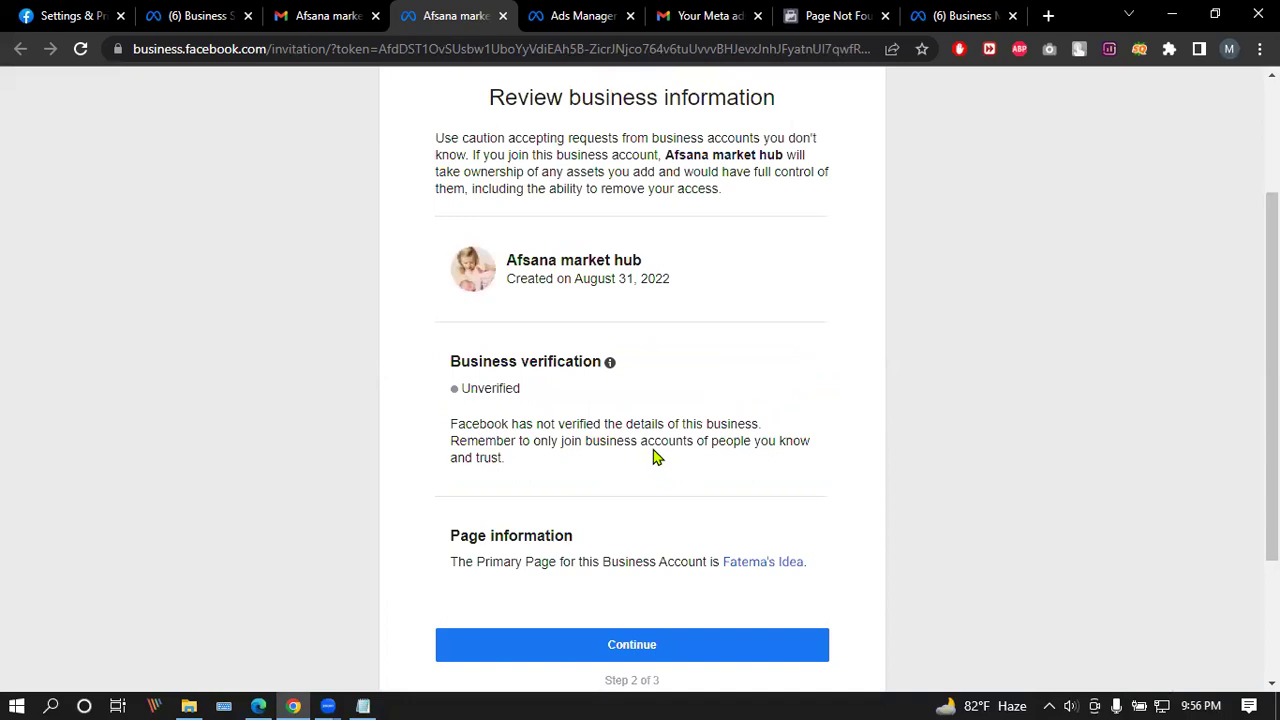
Step: Continue to step 3 and accept the Afsana market hub invitation
scroll(655, 457, "down", 2)
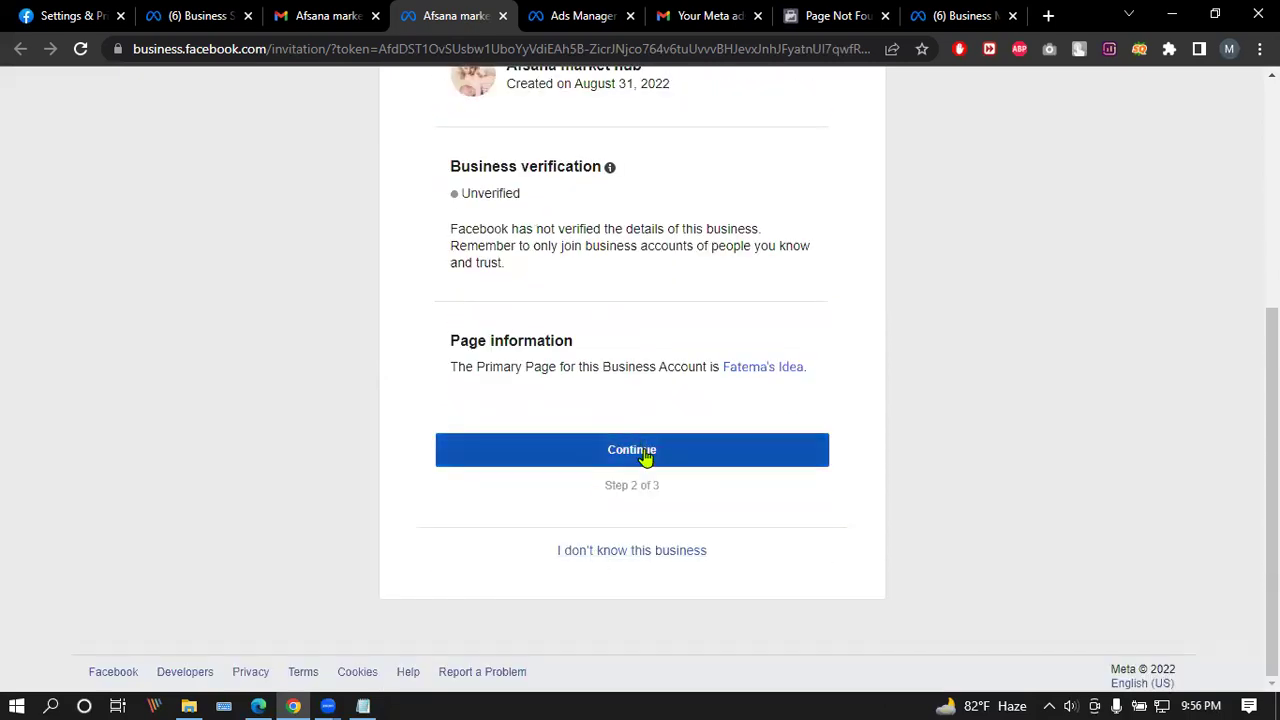
left_click(645, 455)
scroll(663, 481, "down", 4)
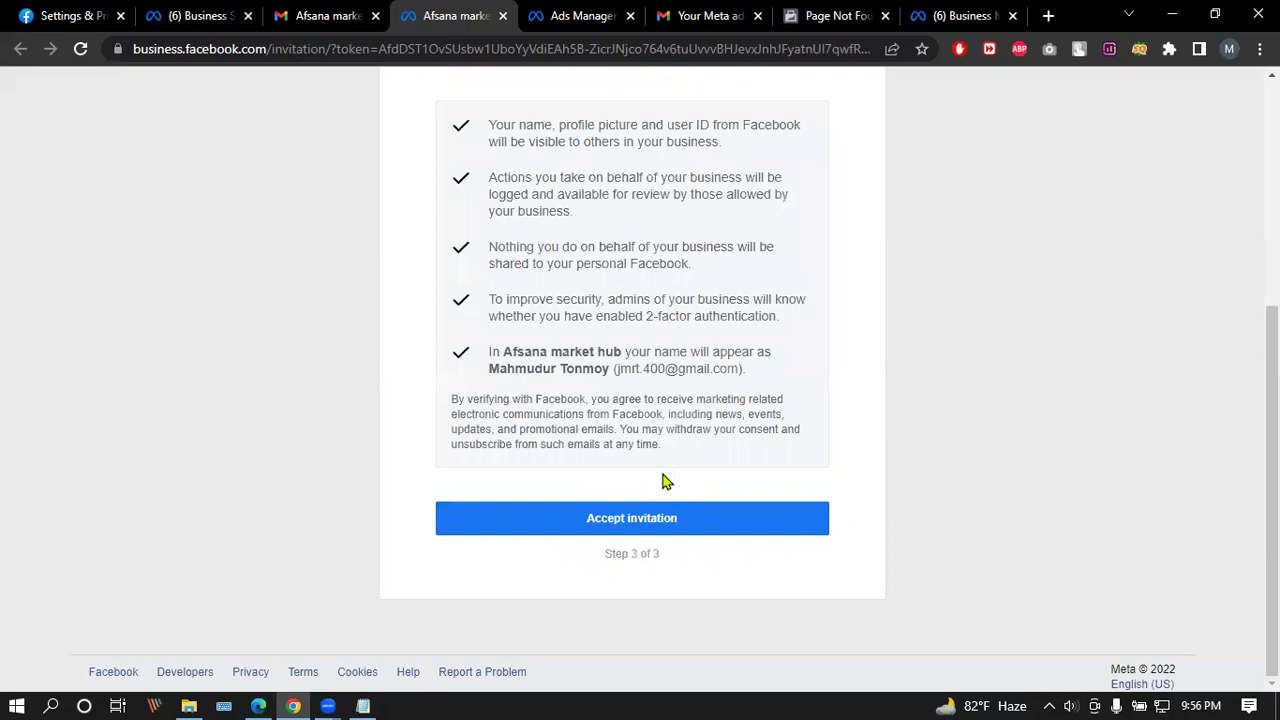
left_click(638, 520)
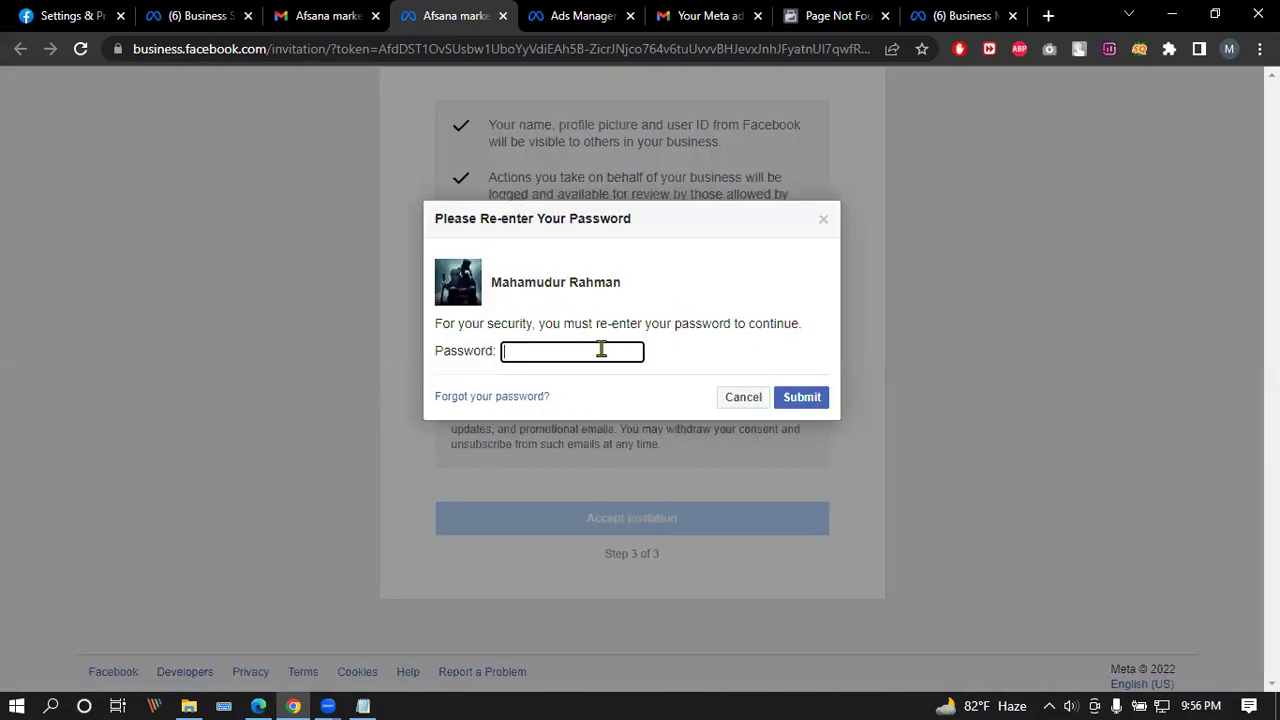
Step: Re-enter the account password, submit it, and reload the invitation page twice
type("a")
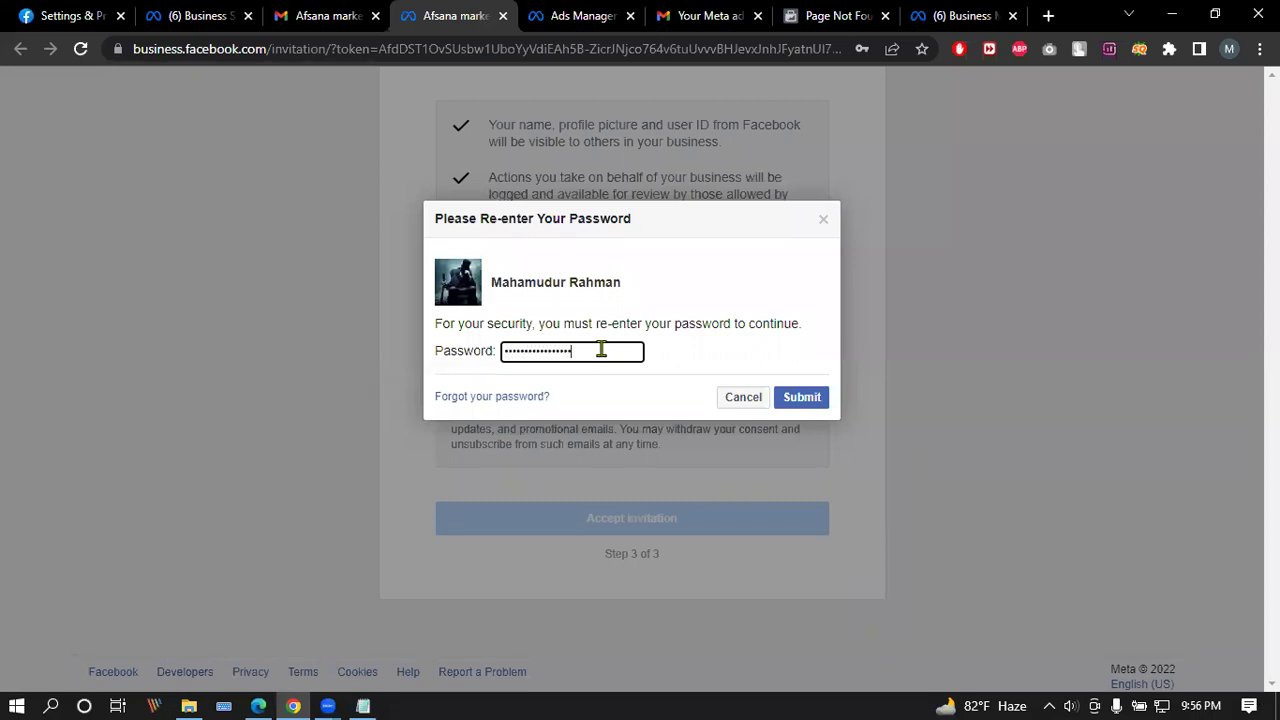
type("••")
left_click(808, 397)
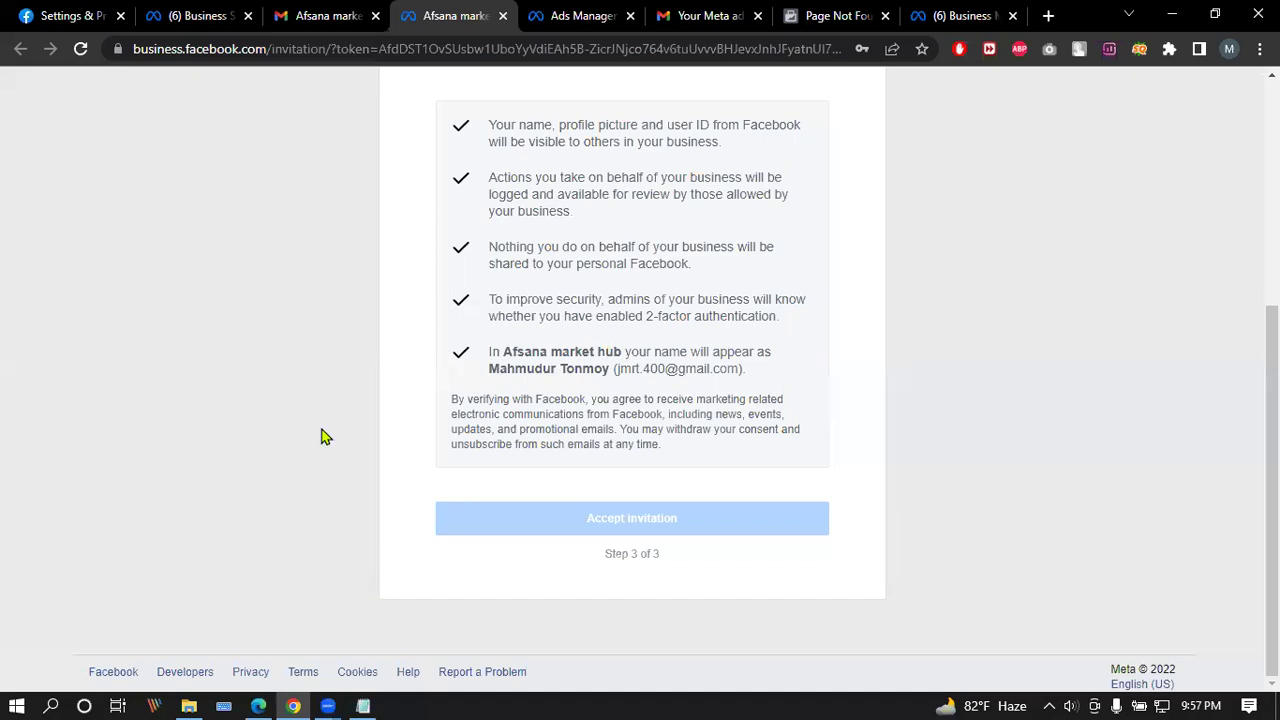
left_click(81, 49)
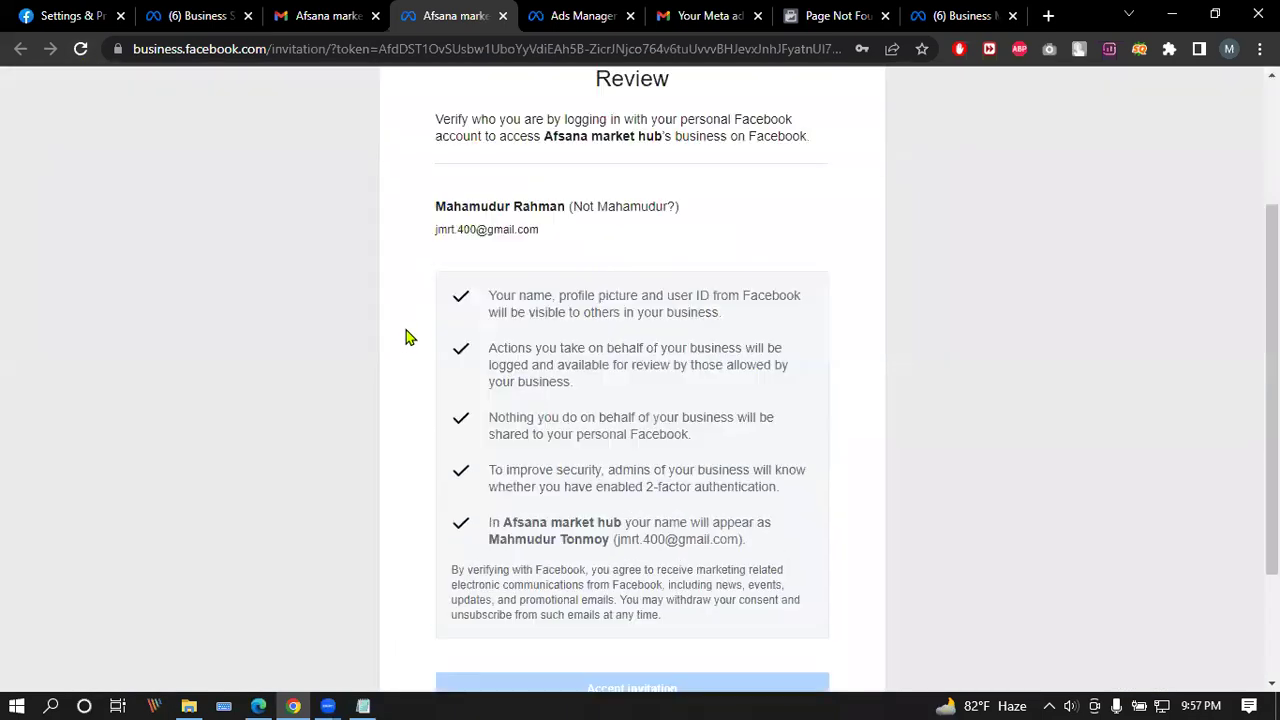
left_click(81, 49)
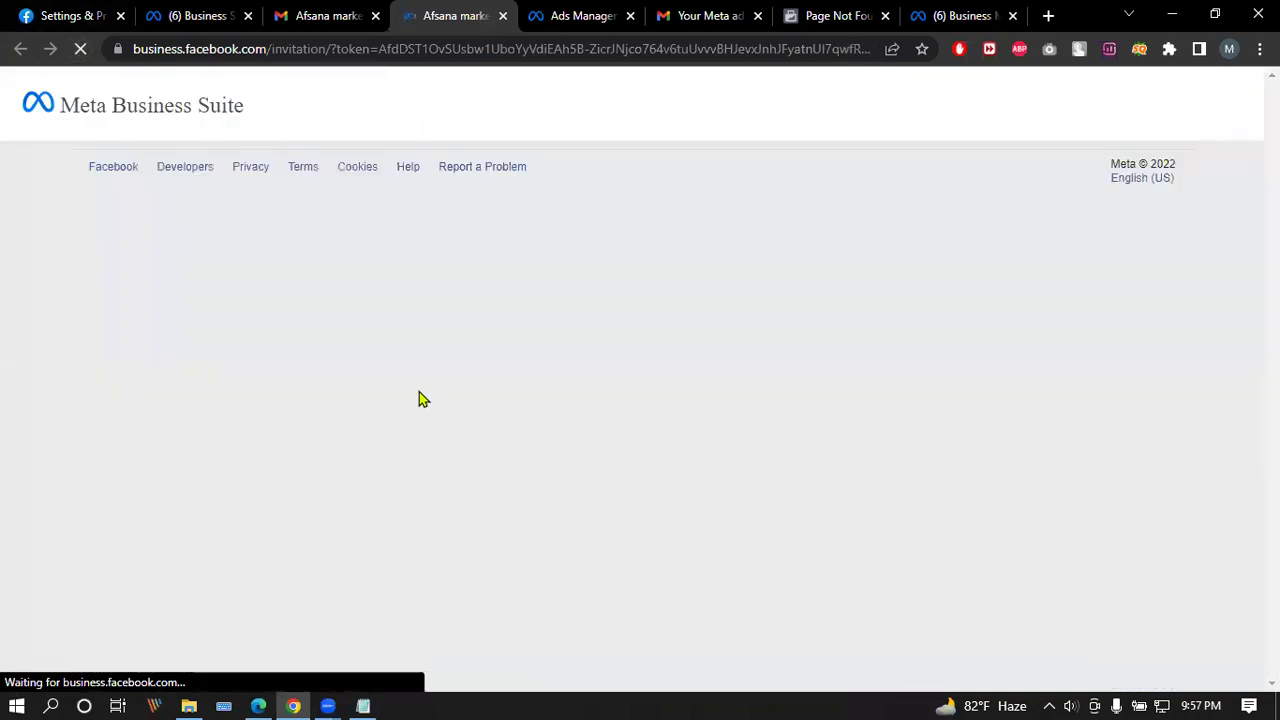
scroll(374, 343, "down", 2)
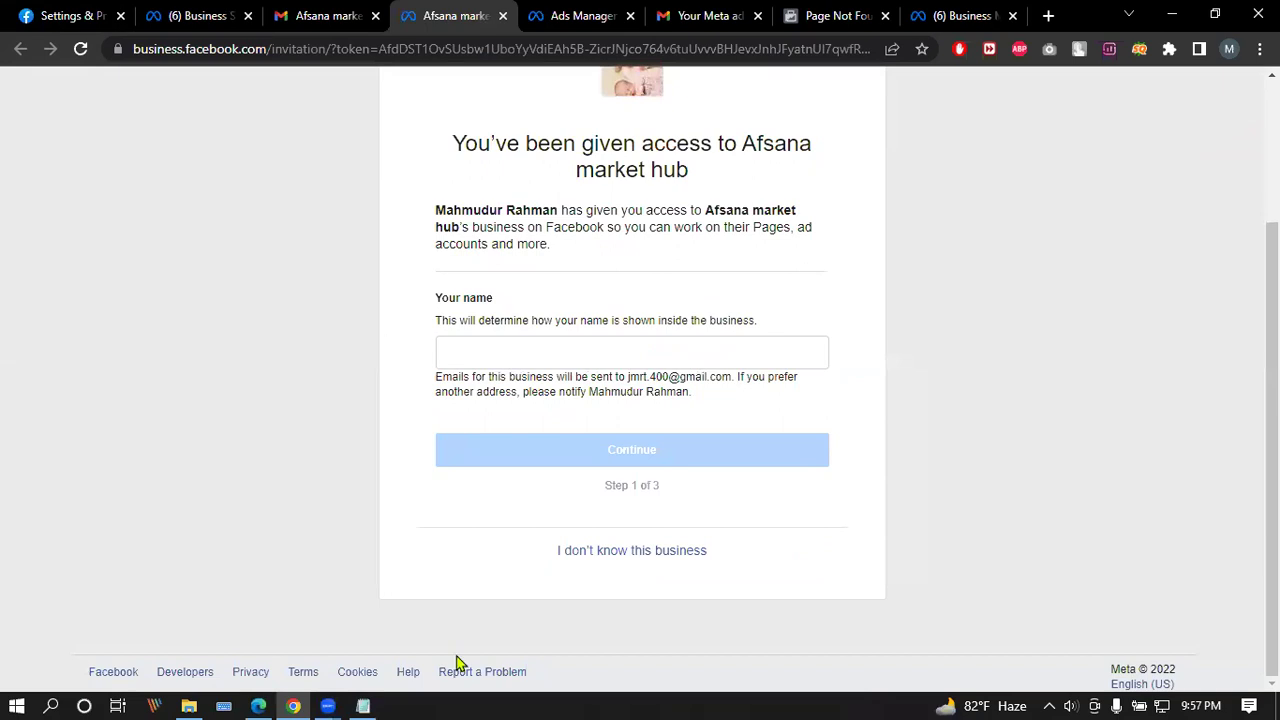
Step: Refresh the Afsana market hub People settings, then go back to the invitation page
left_click(258, 706)
left_click(68, 48)
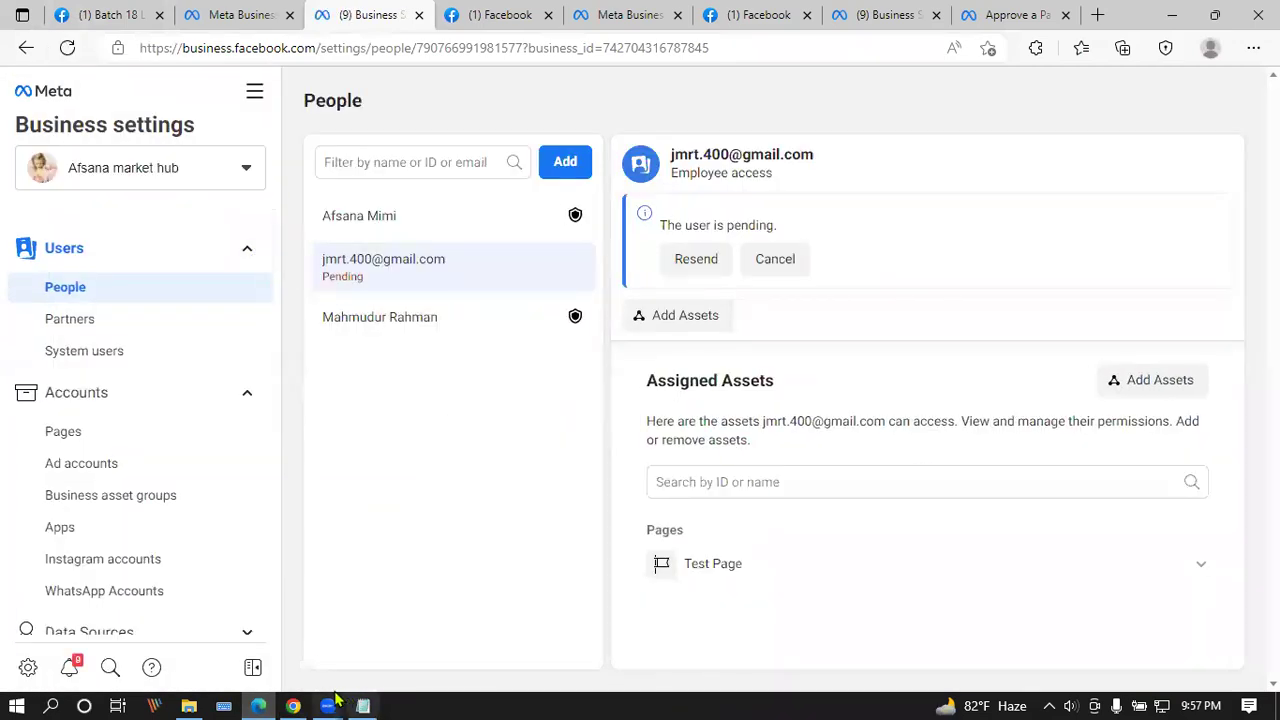
key("alt+Tab")
Step: Choose a suggested display name, continue through the business review, and accept the invitation
left_click(490, 352)
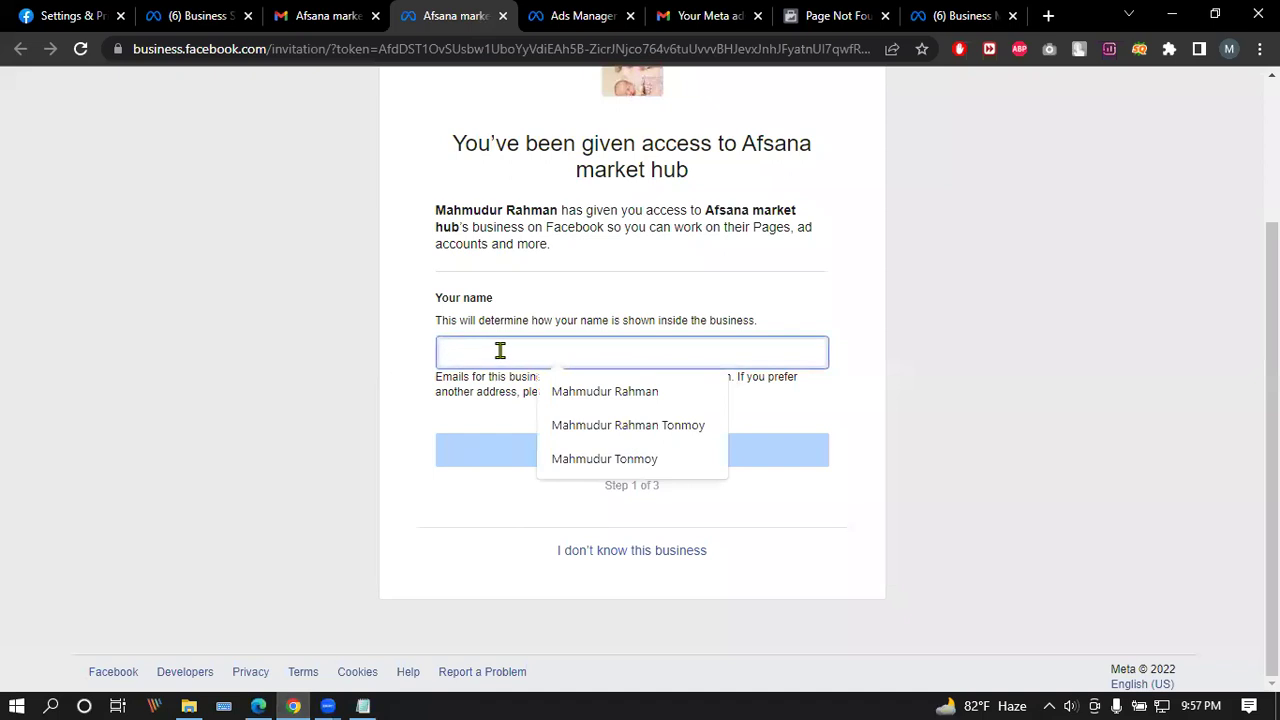
left_click(651, 460)
left_click(630, 447)
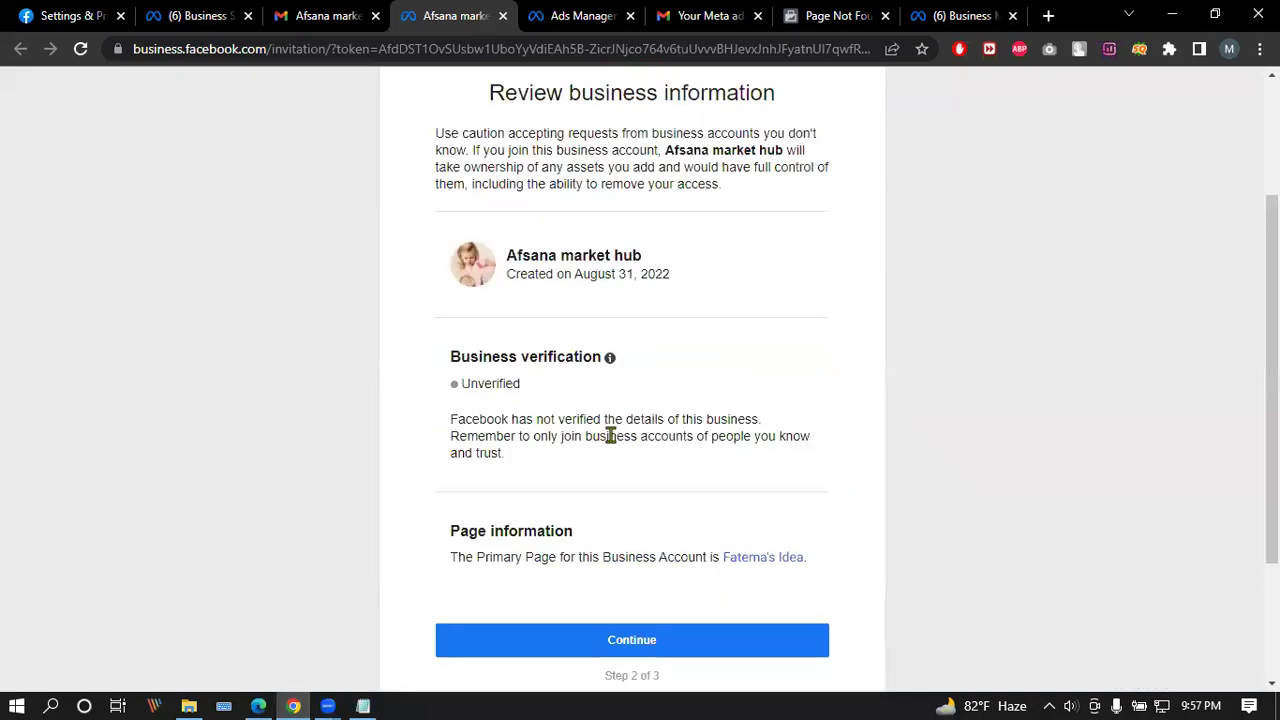
scroll(620, 435, "down", 2)
left_click(627, 452)
left_click(641, 522)
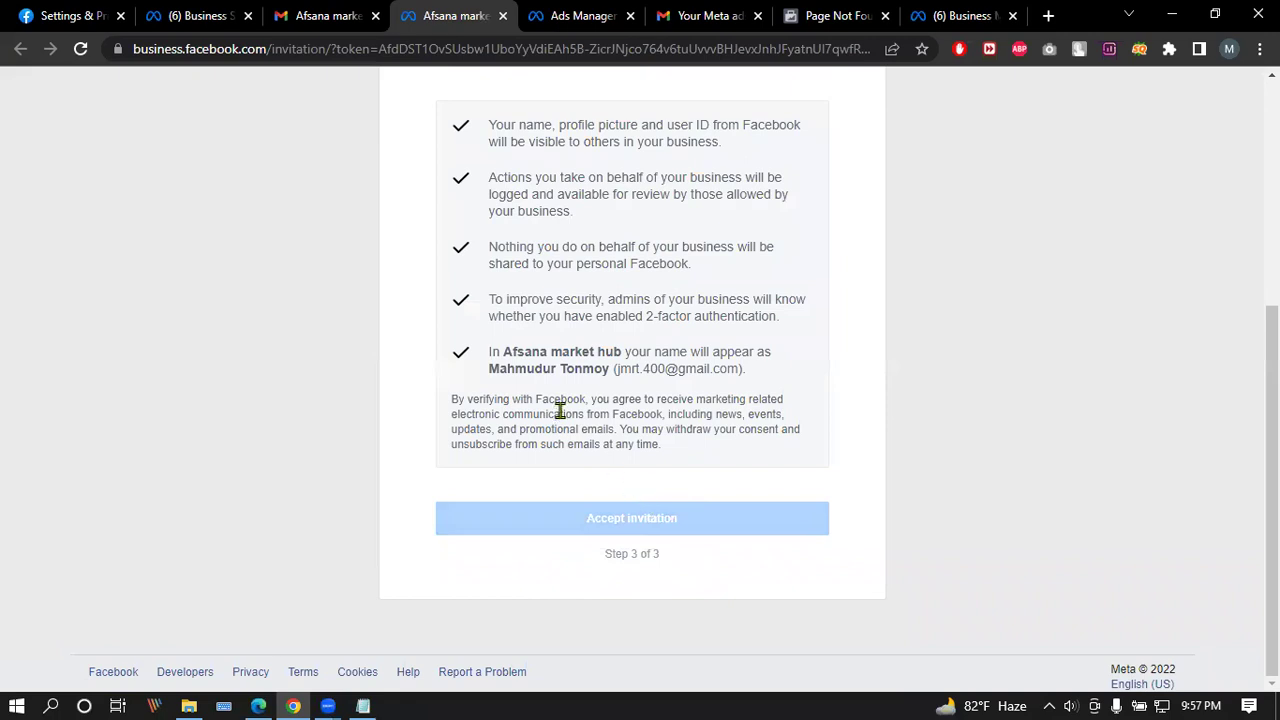
Step: Retry accepting the invitation, then reload the Afsana market hub People settings to check the invite
scroll(562, 410, "up", 3)
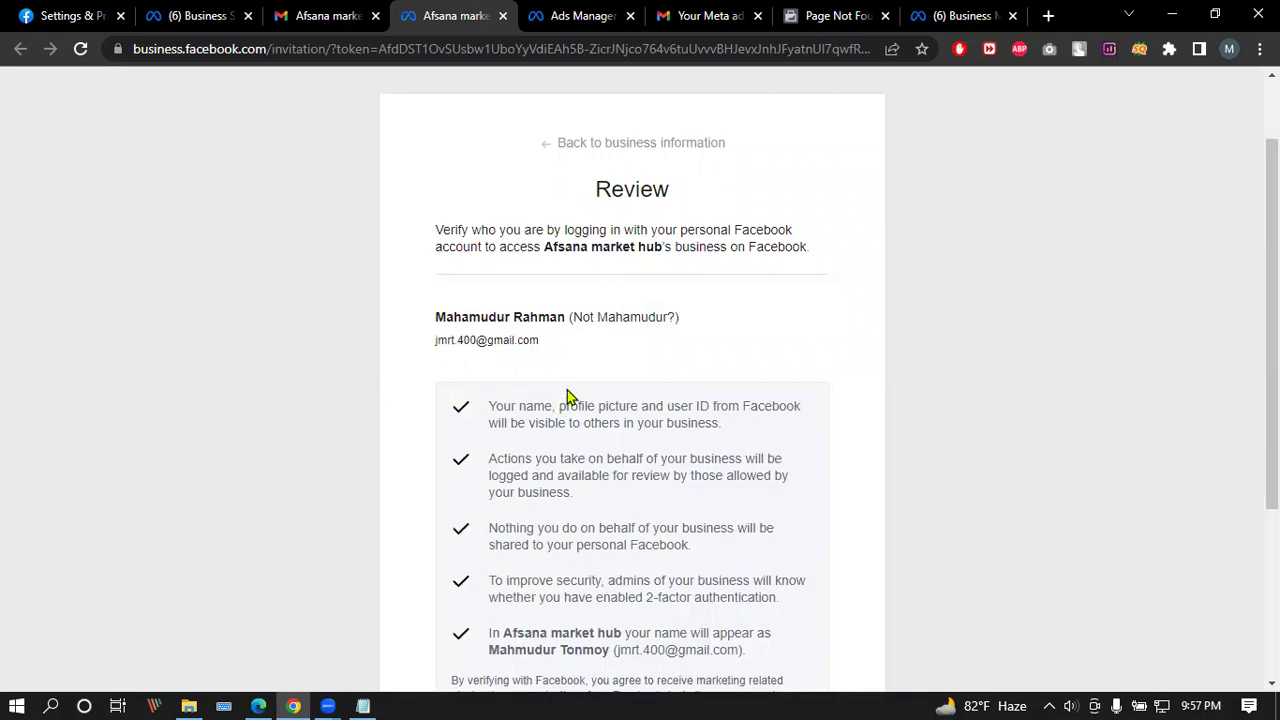
scroll(565, 400, "down", 3)
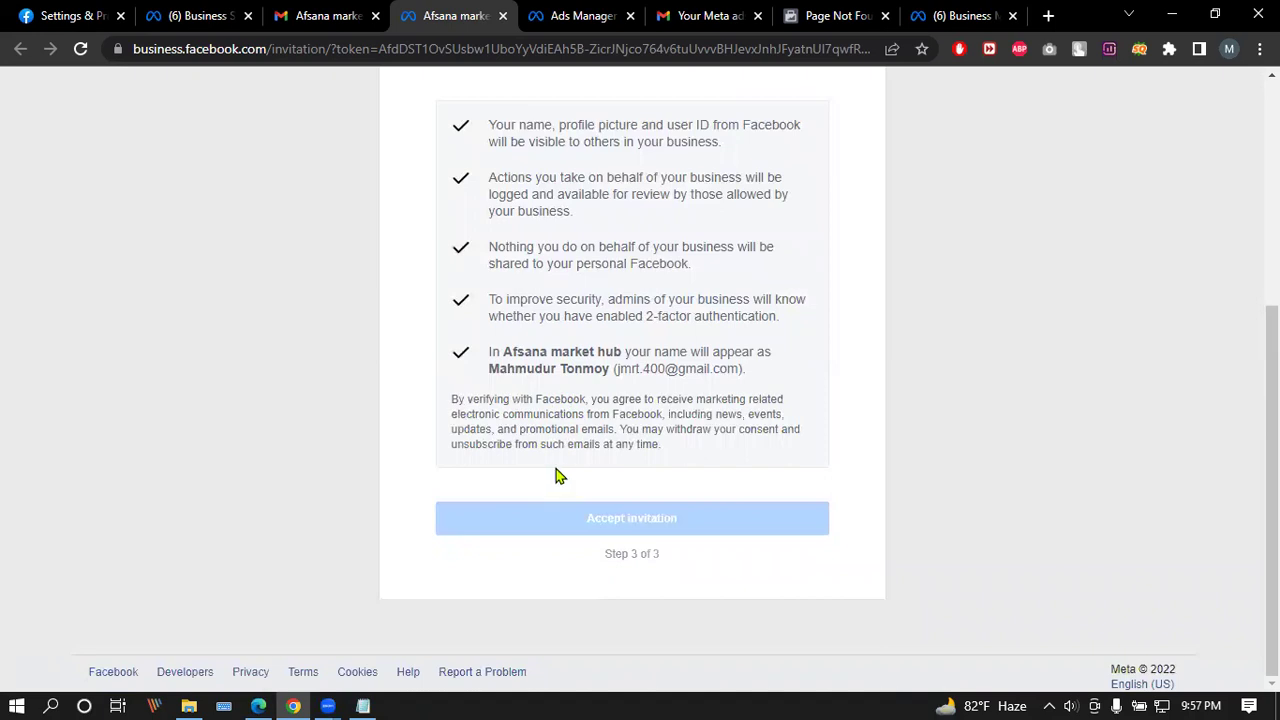
scroll(563, 466, "up", 4)
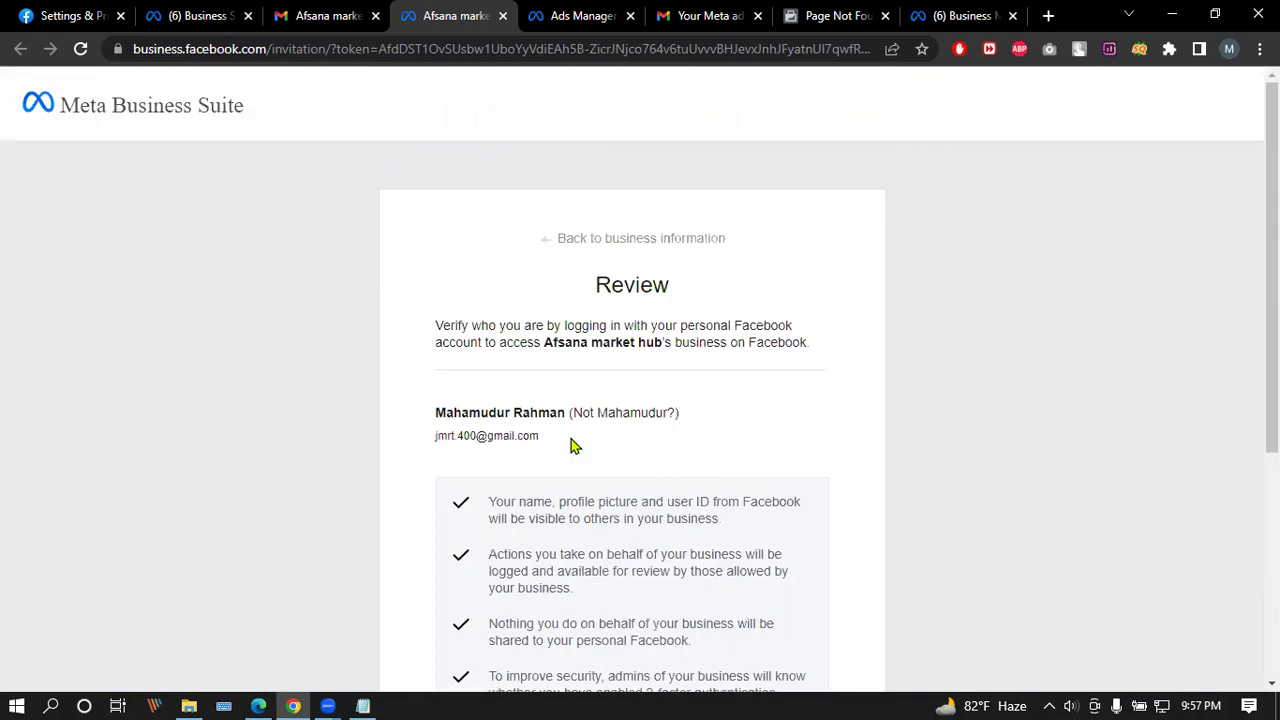
scroll(573, 445, "down", 4)
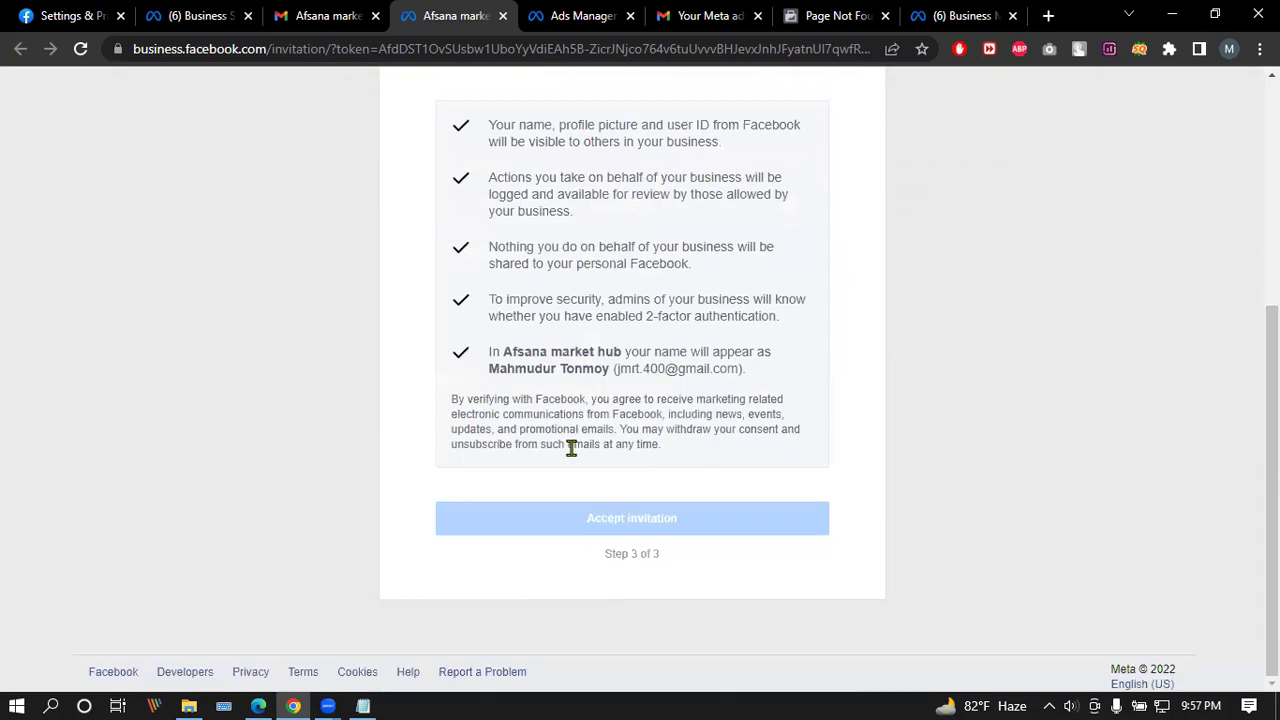
left_click(646, 527)
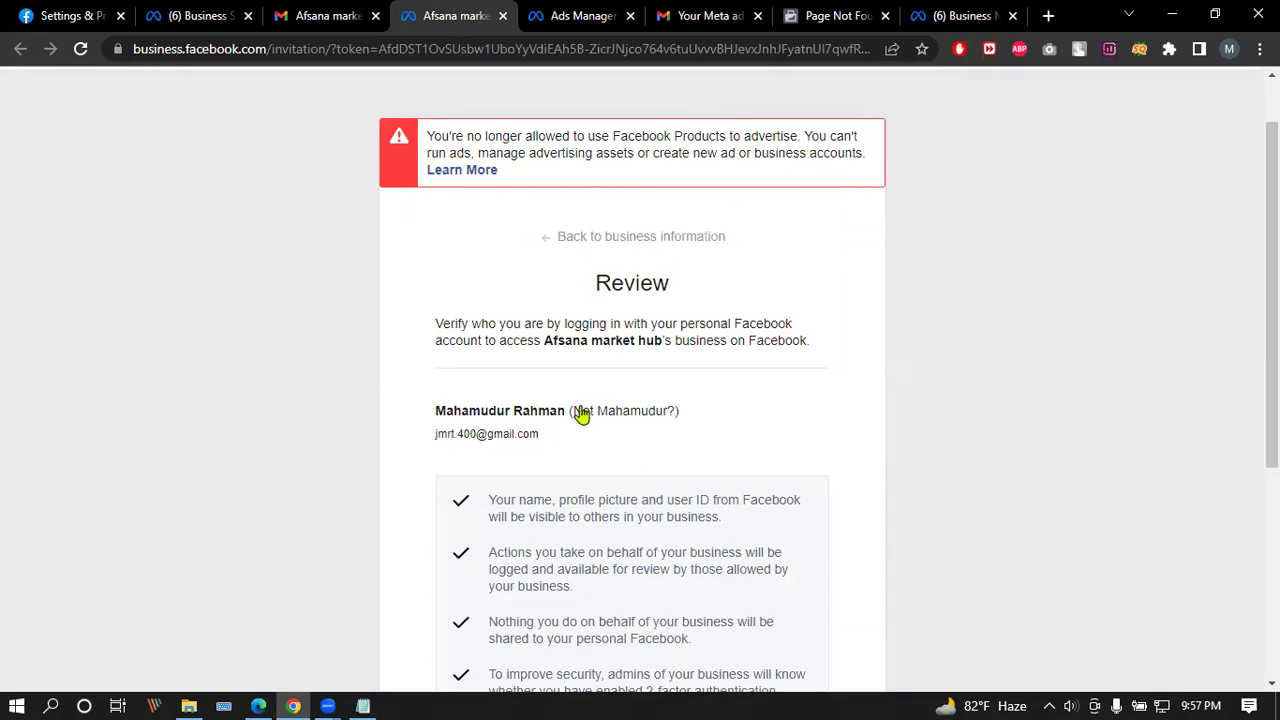
scroll(500, 300, "down", 5)
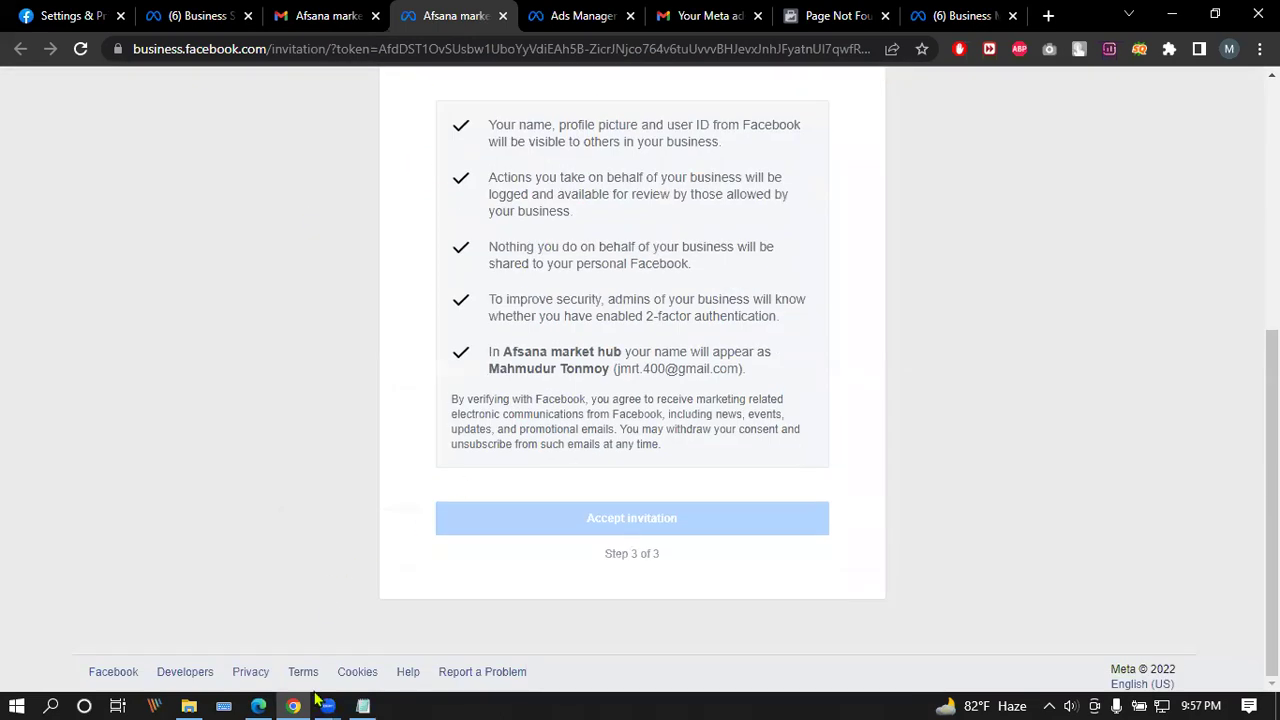
left_click(258, 706)
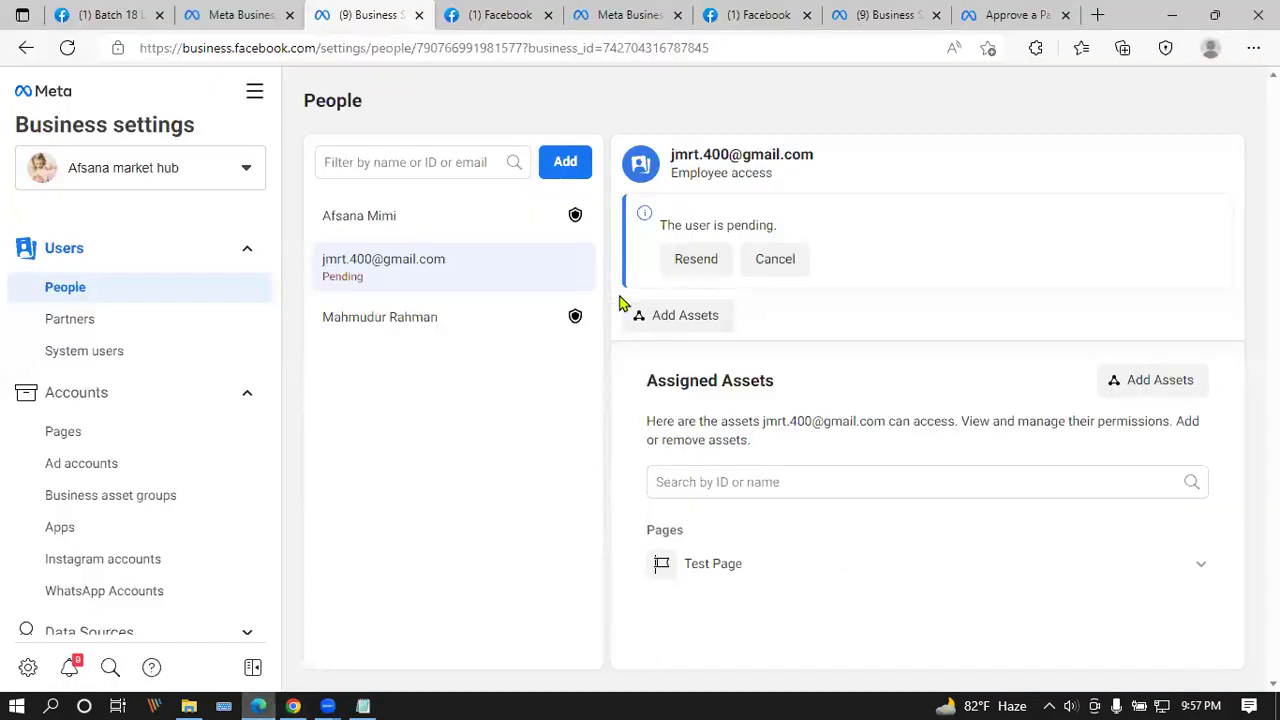
left_click(67, 48)
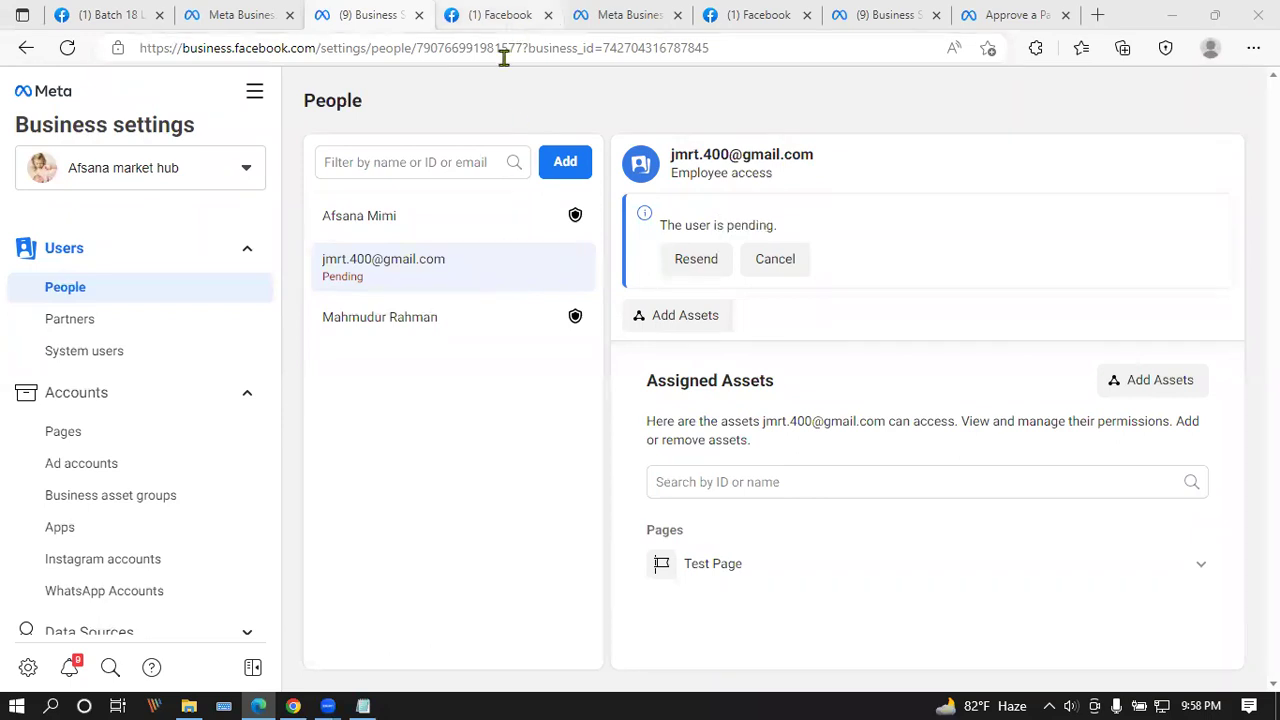
Step: Bring back the invitation review page and highlight its advertising-restriction warning
left_click(307, 700)
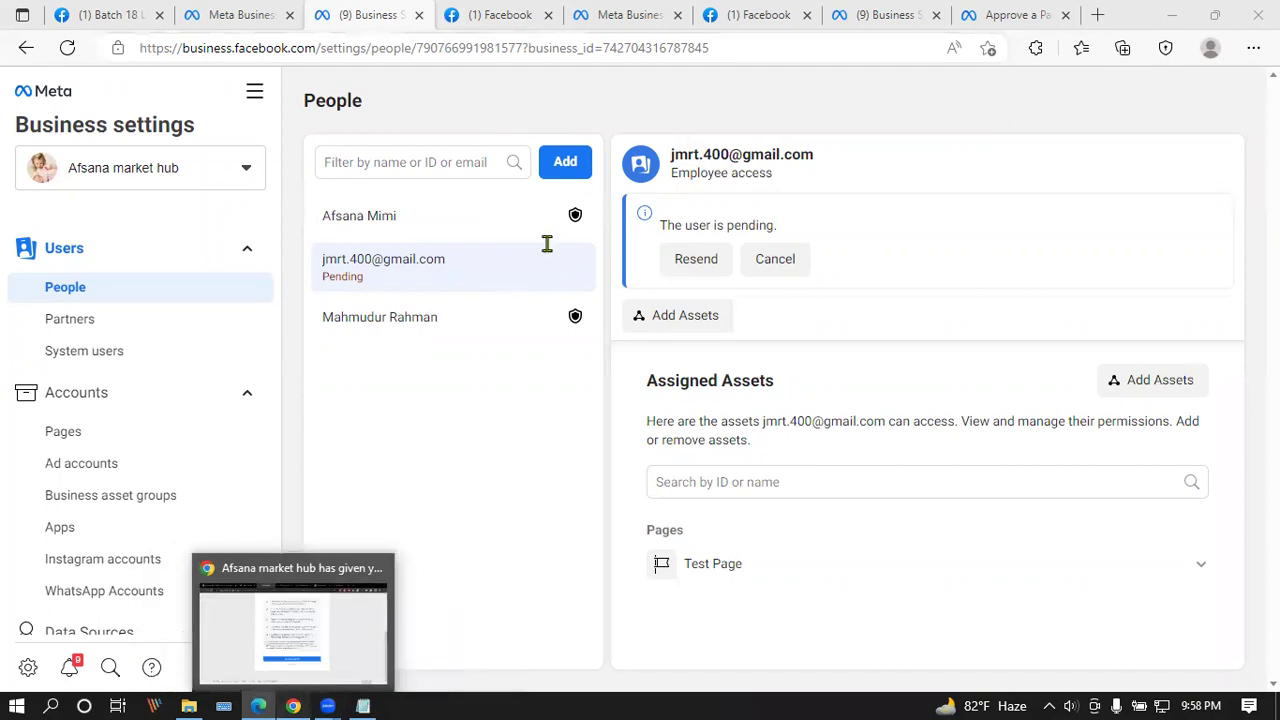
left_click_drag(428, 207, 523, 257)
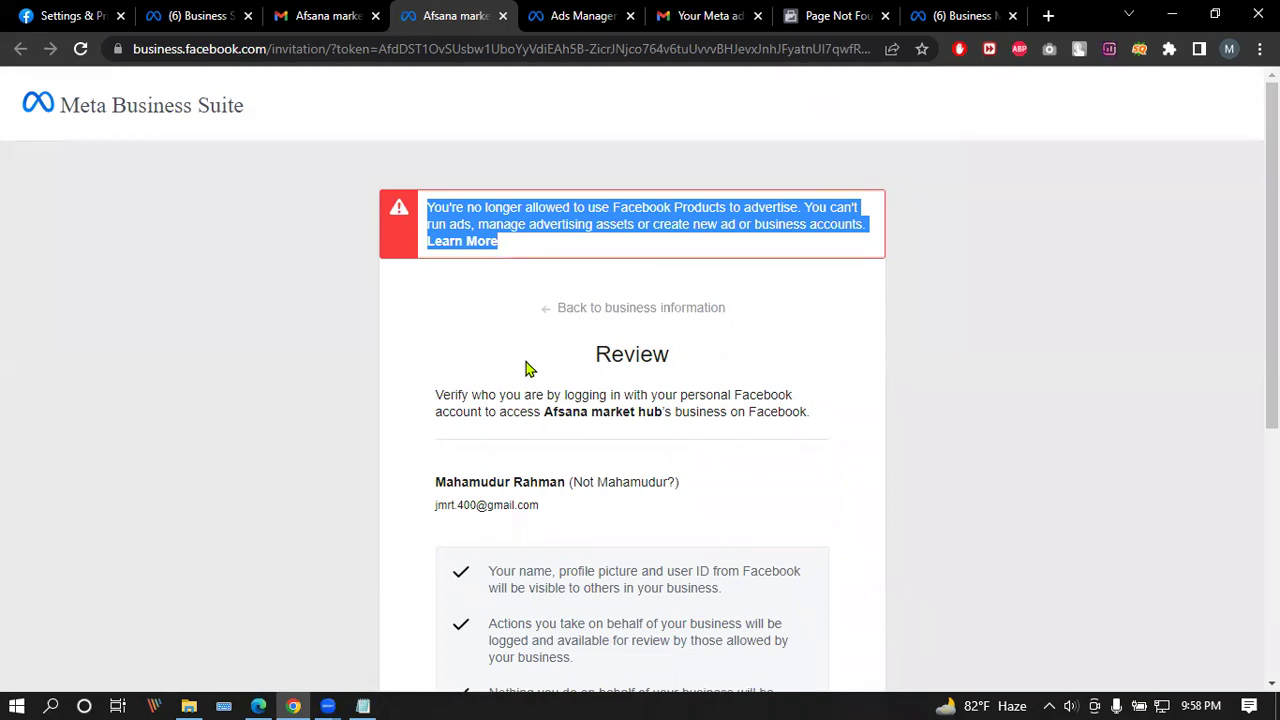
Step: Clear the warning highlight, scroll the review page, and switch to the SL Business settings People page
left_click(800, 213)
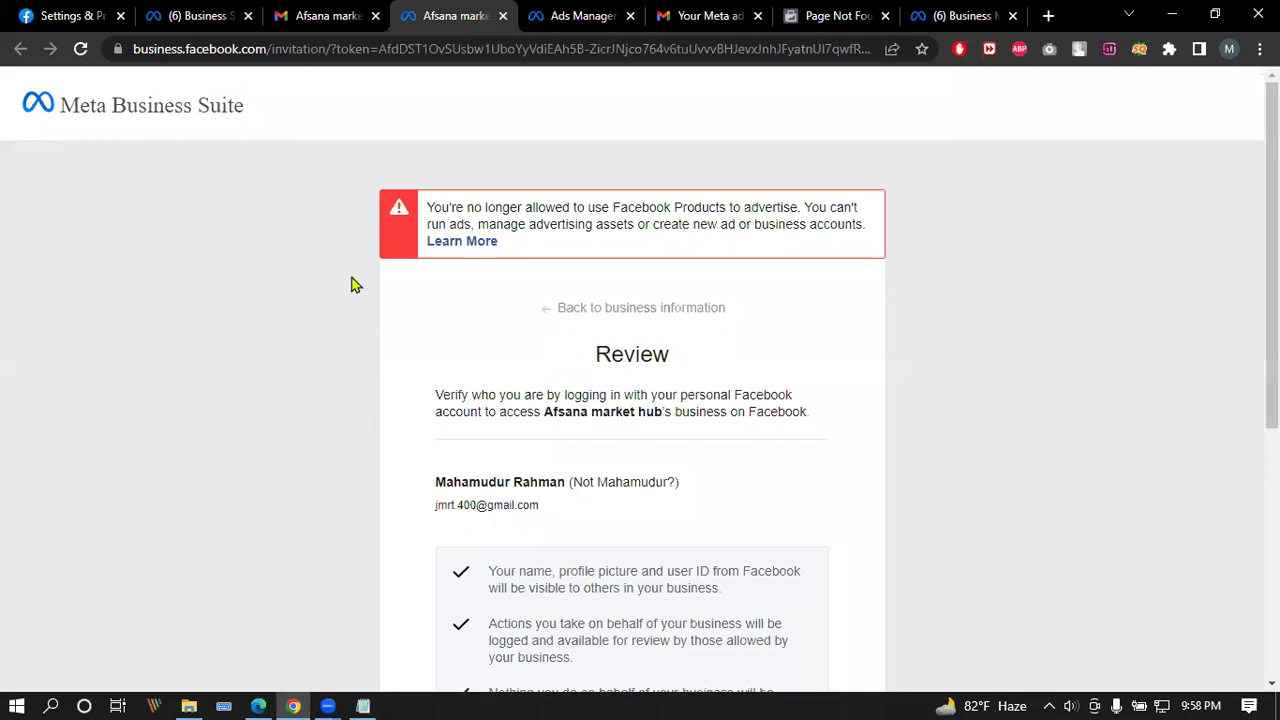
scroll(323, 329, "down", 2)
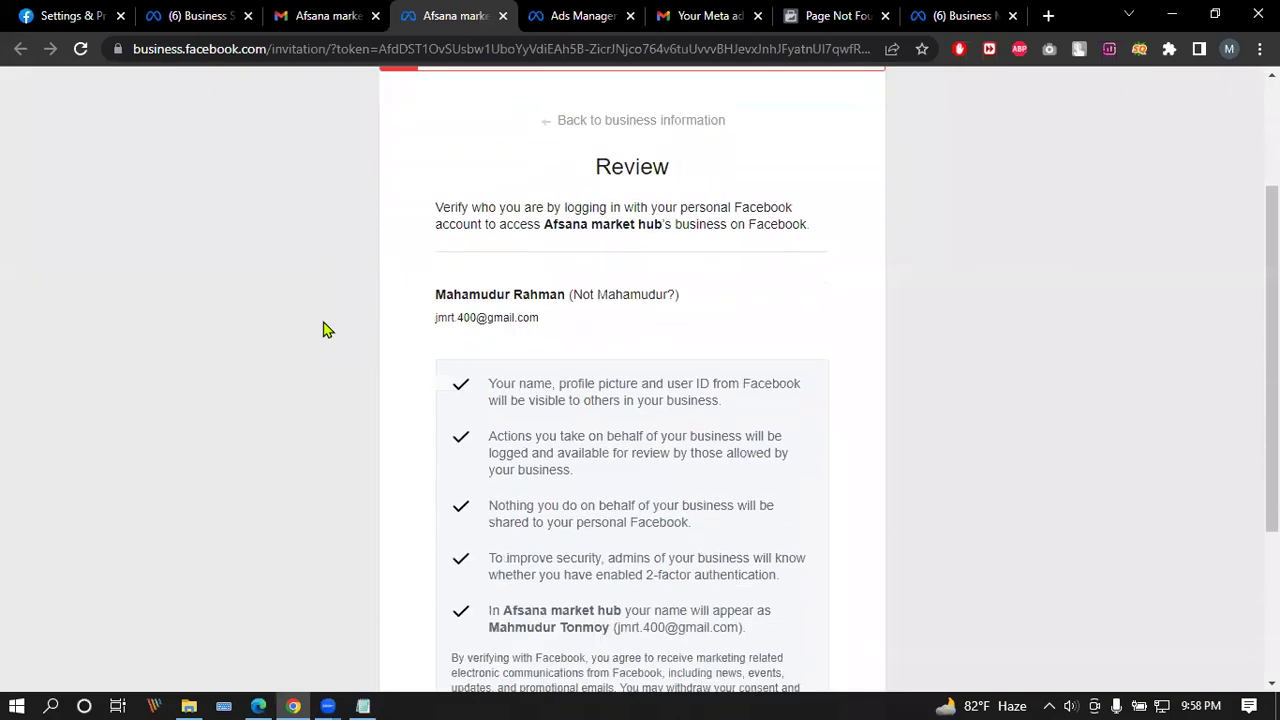
scroll(323, 329, "down", 1)
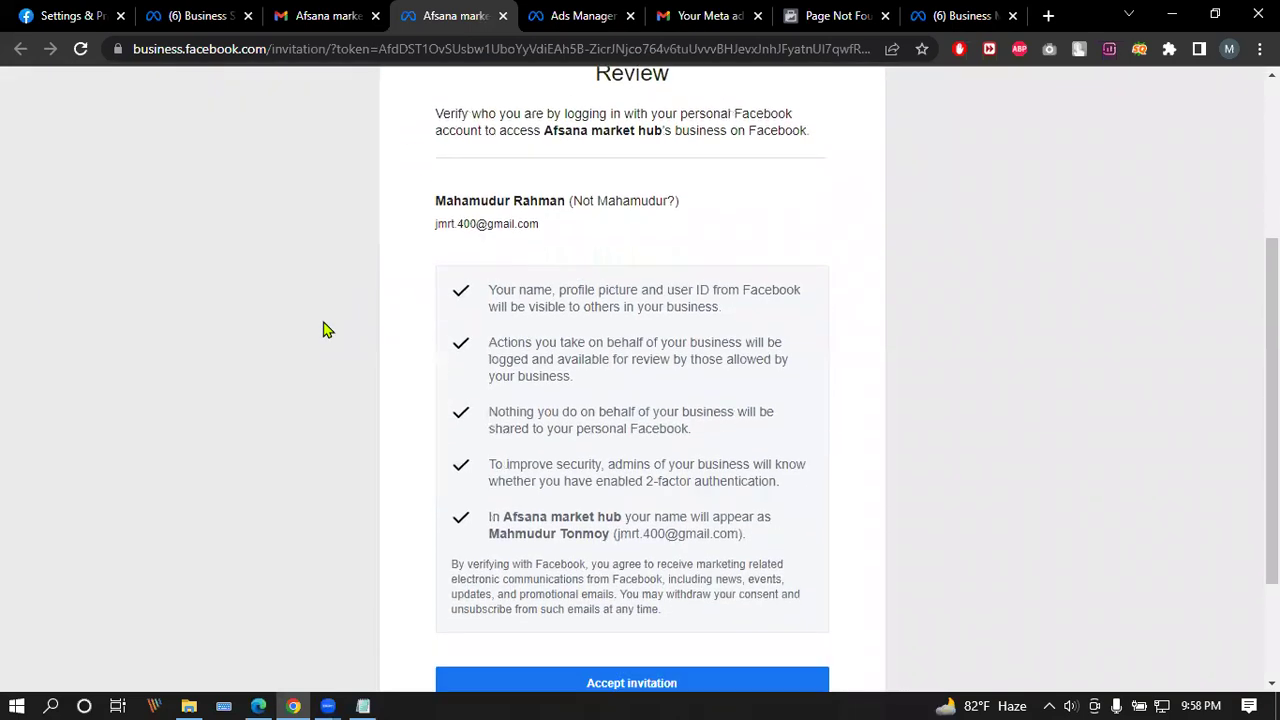
scroll(323, 321, "down", 2)
scroll(323, 323, "up", 5)
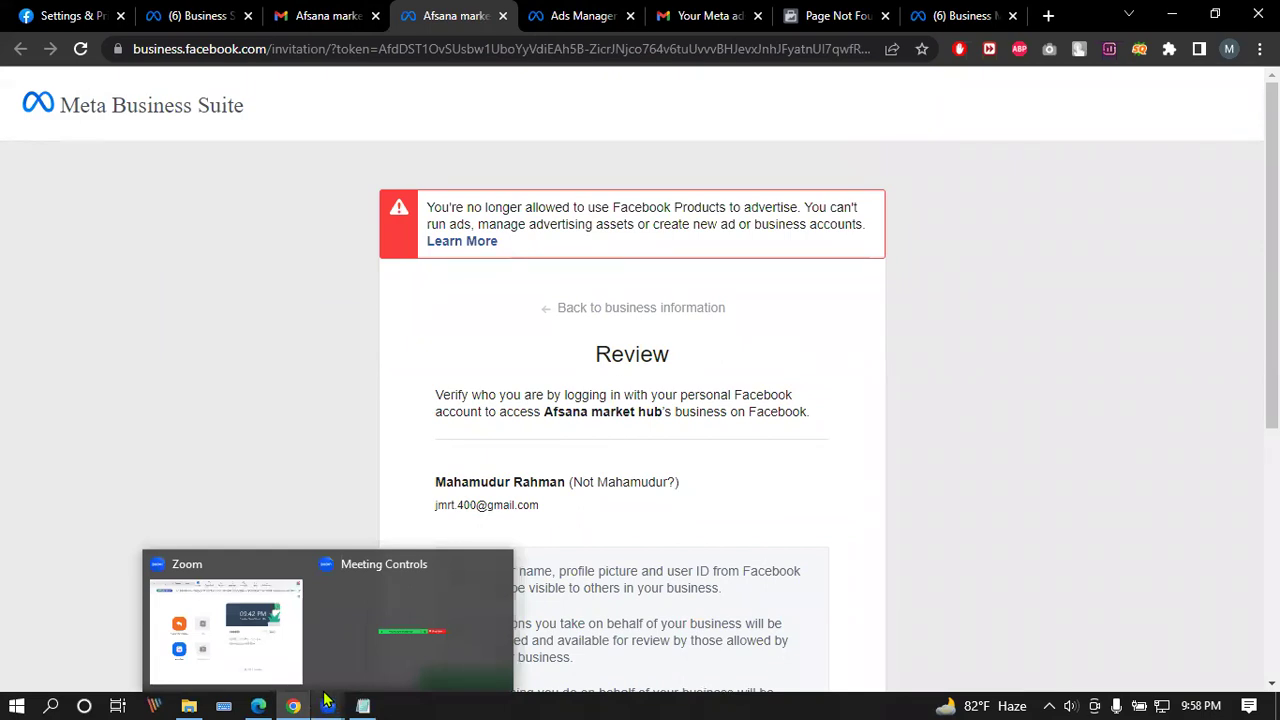
left_click(209, 15)
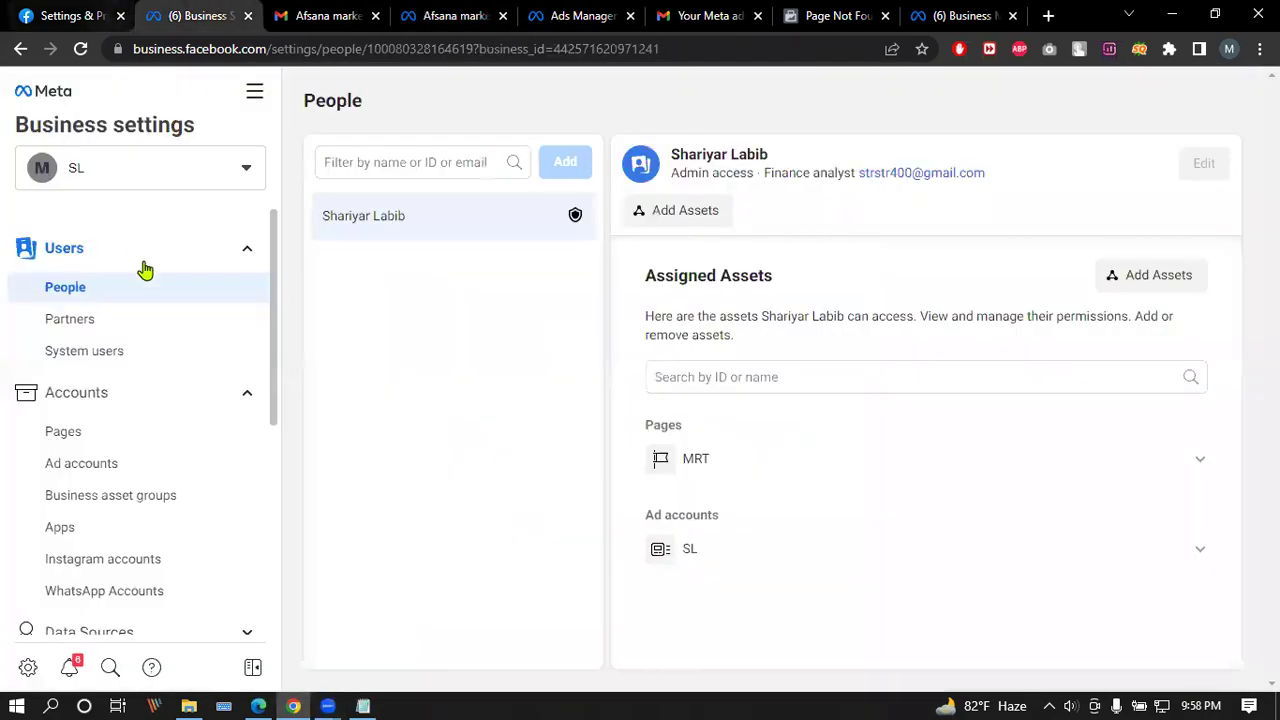
Step: Open the SL business's Ad accounts list, marked Access Restricted, and highlight the Ad Accounts heading
left_click(93, 463)
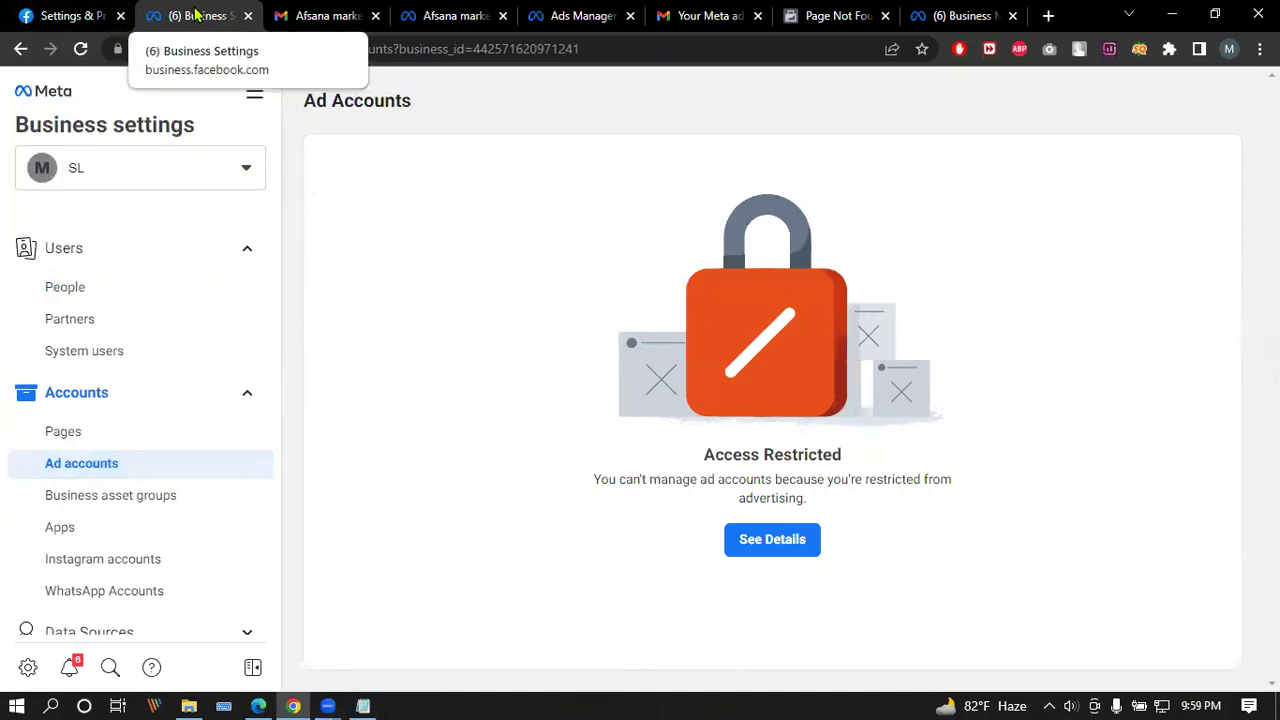
left_click(80, 12)
left_click(195, 14)
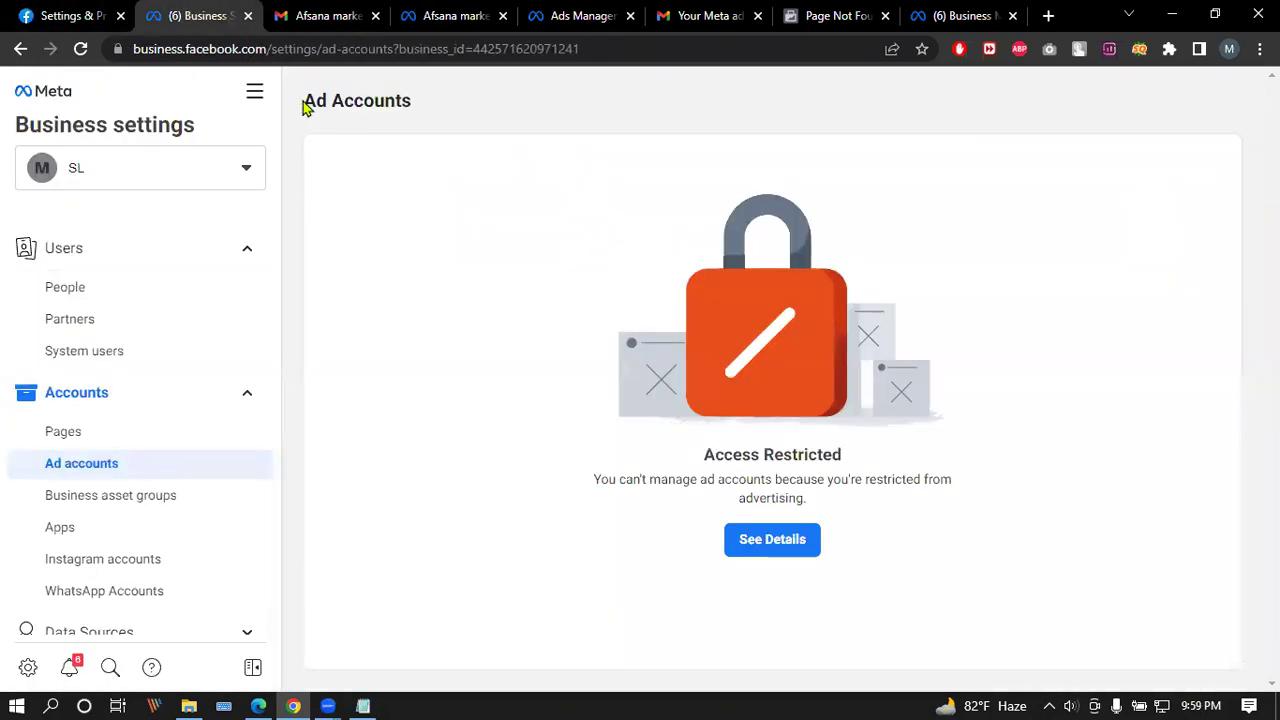
left_click_drag(305, 100, 462, 105)
left_click(350, 101)
left_click_drag(305, 100, 437, 112)
left_click(414, 109)
left_click_drag(303, 103, 418, 106)
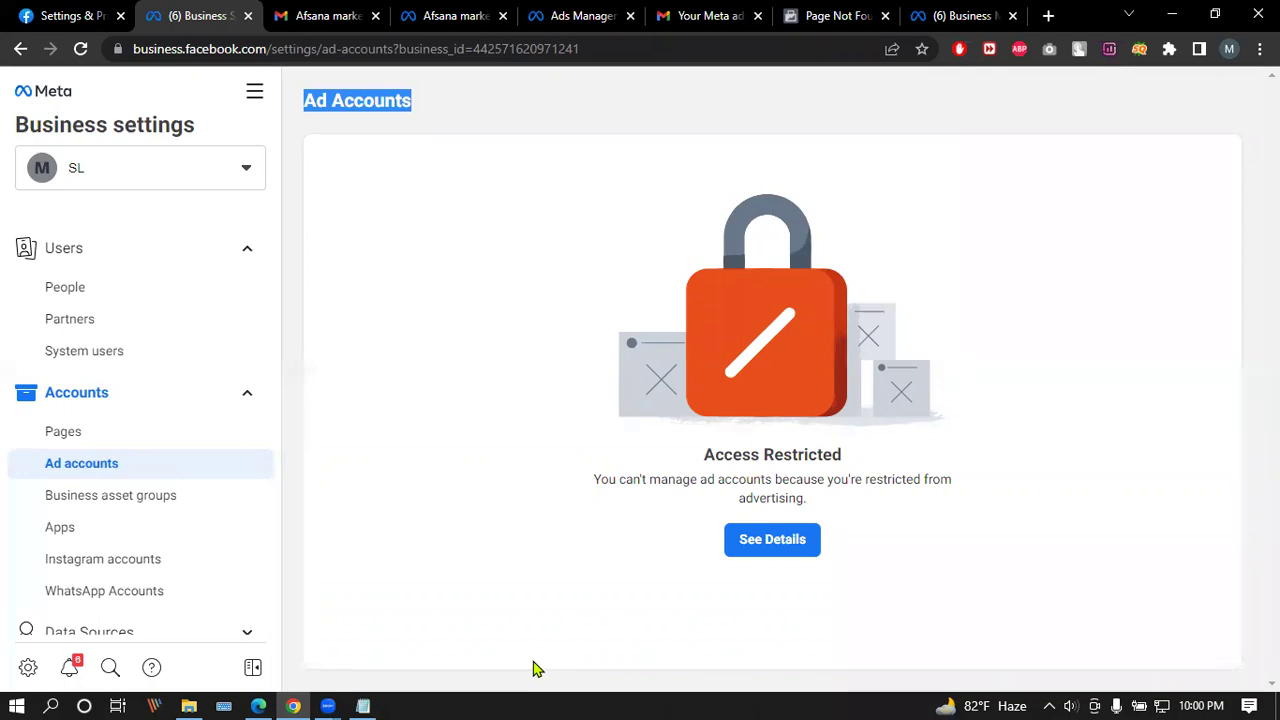
Step: Bring the Afsana market hub Business settings People page back to the front
left_click(258, 706)
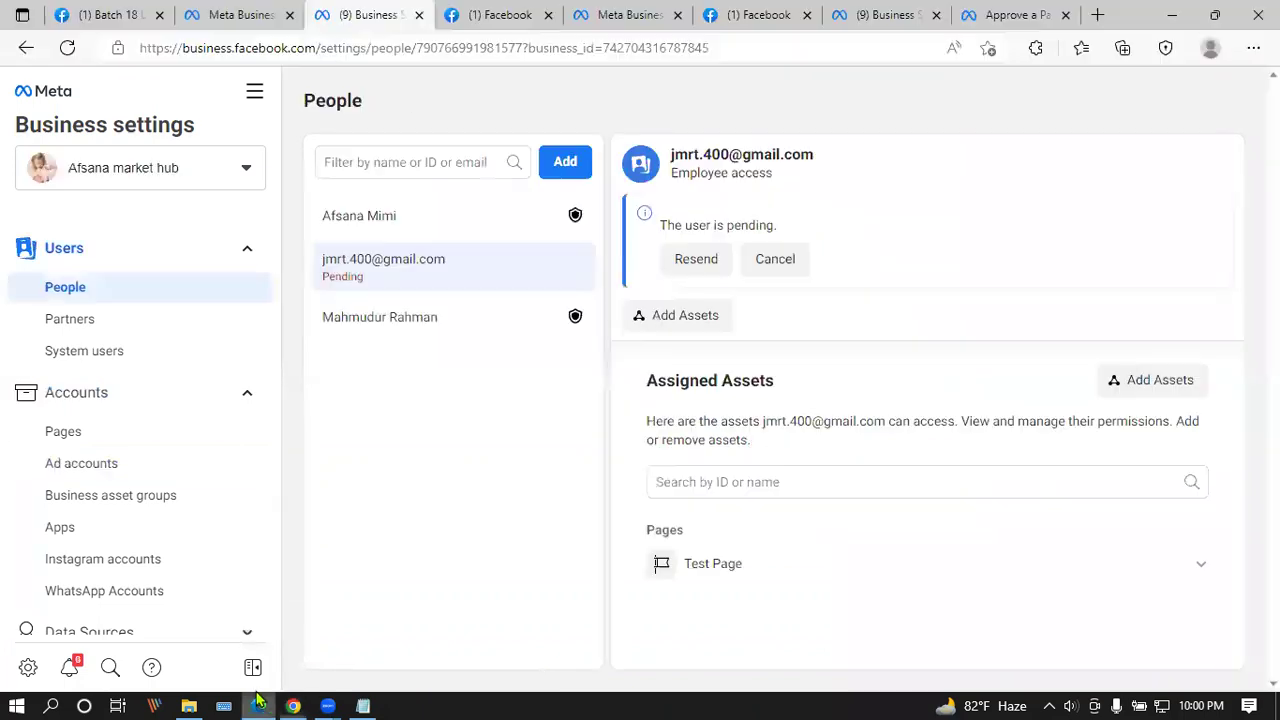
Step: Switch to SignBoard BD's business settings Pages and open its Page on facebook.com in a new tab
left_click(246, 168)
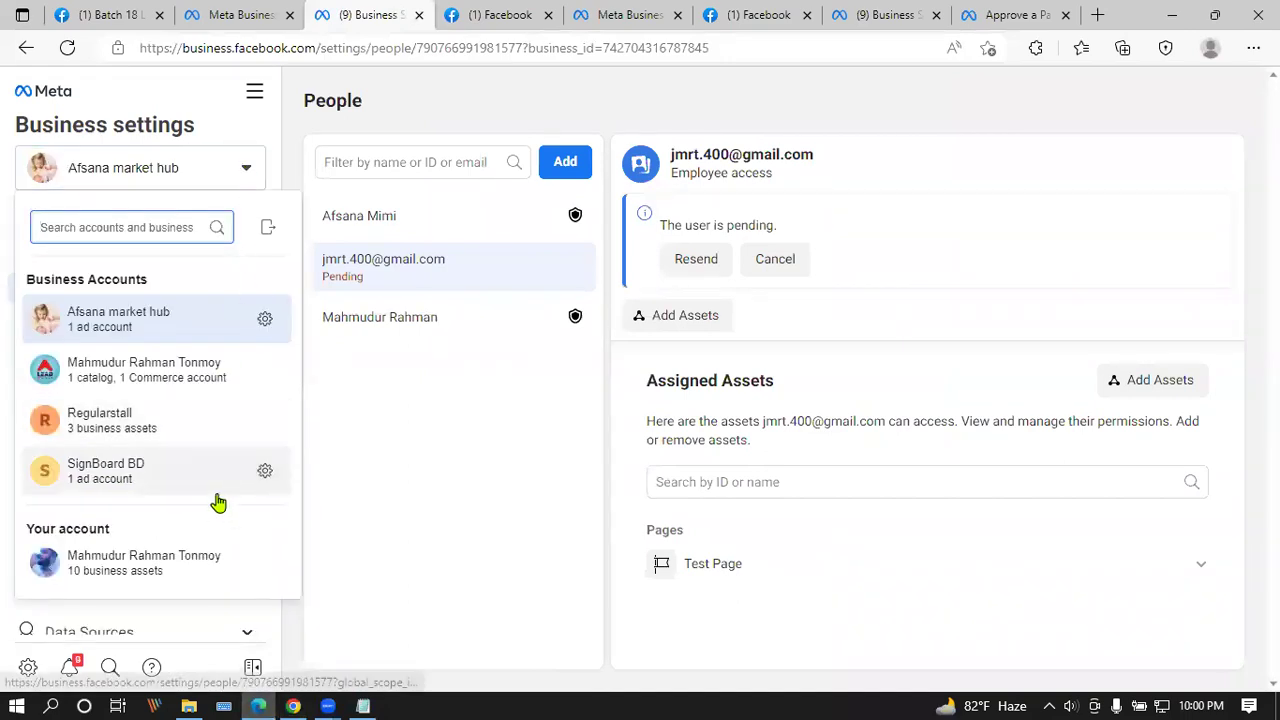
left_click(265, 471)
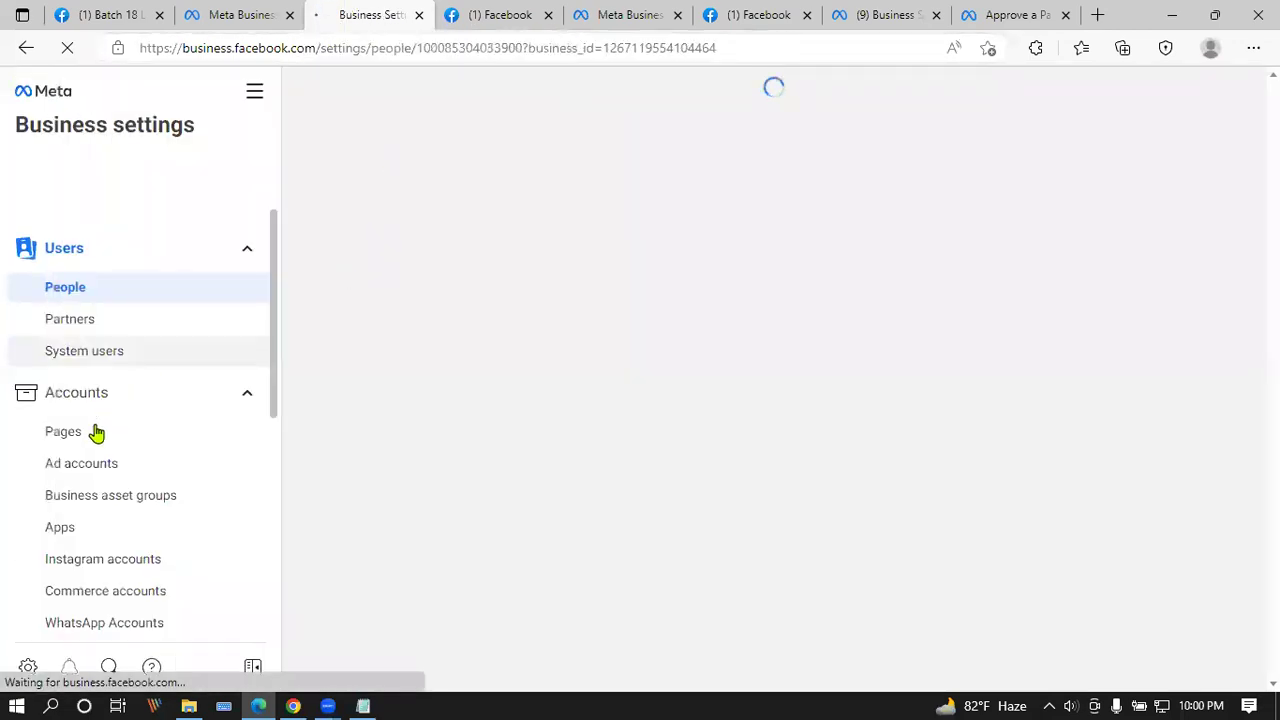
left_click(89, 440)
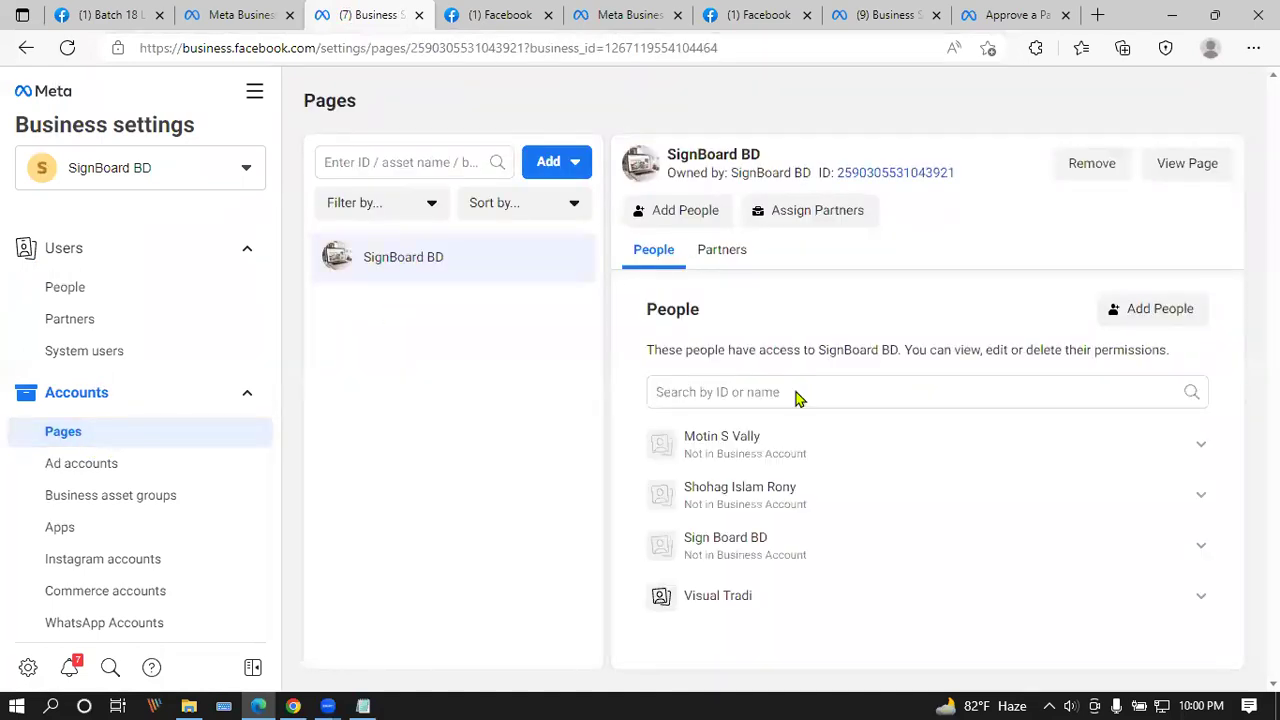
left_click(1198, 164)
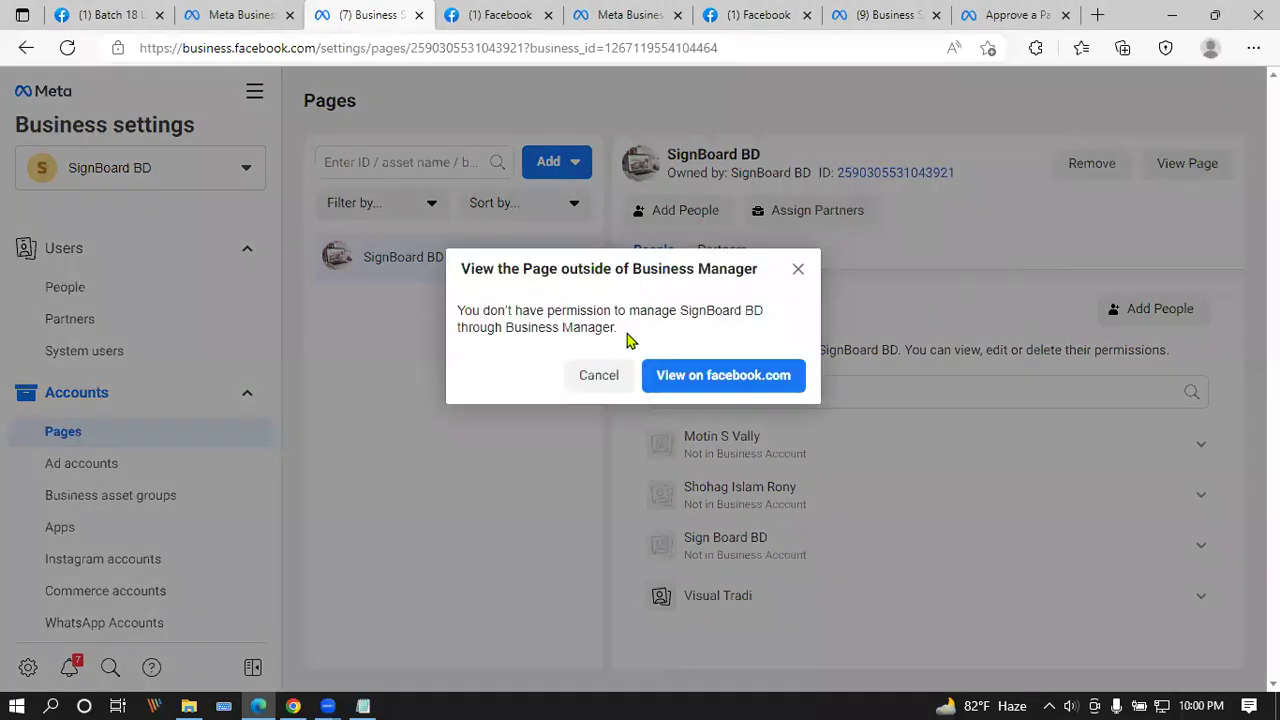
left_click(757, 375)
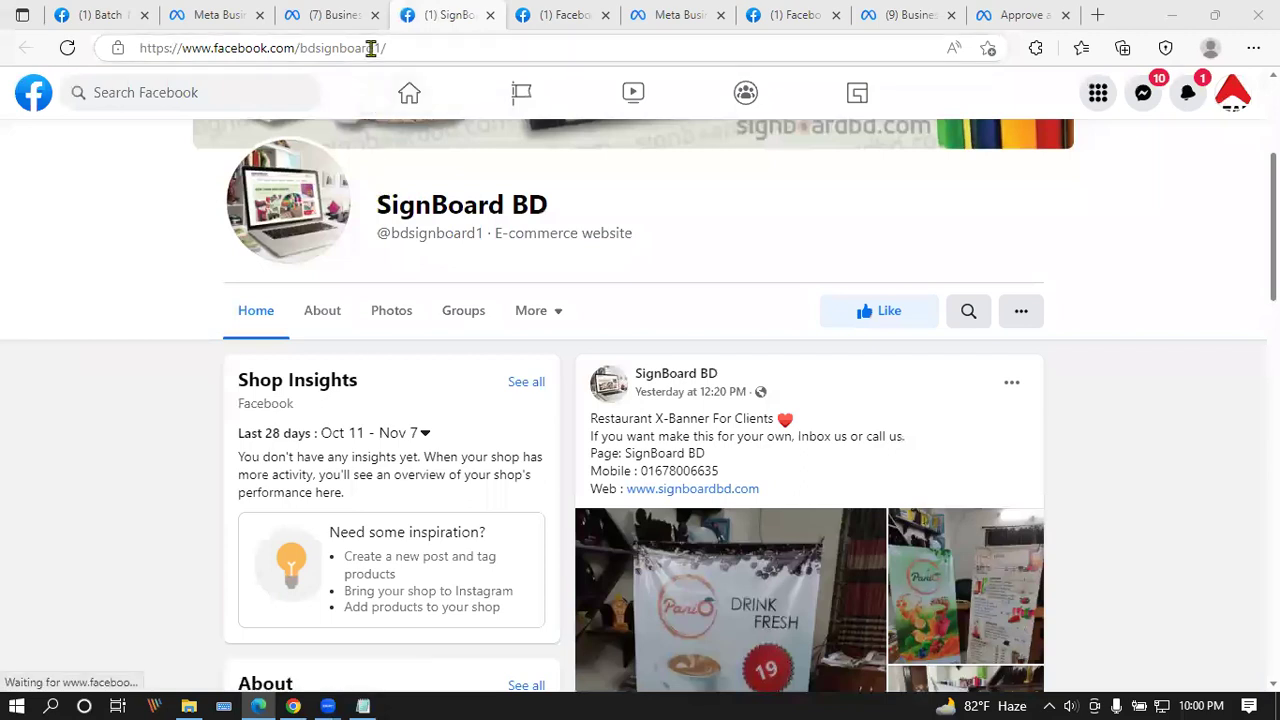
left_click(380, 47)
left_click(372, 48)
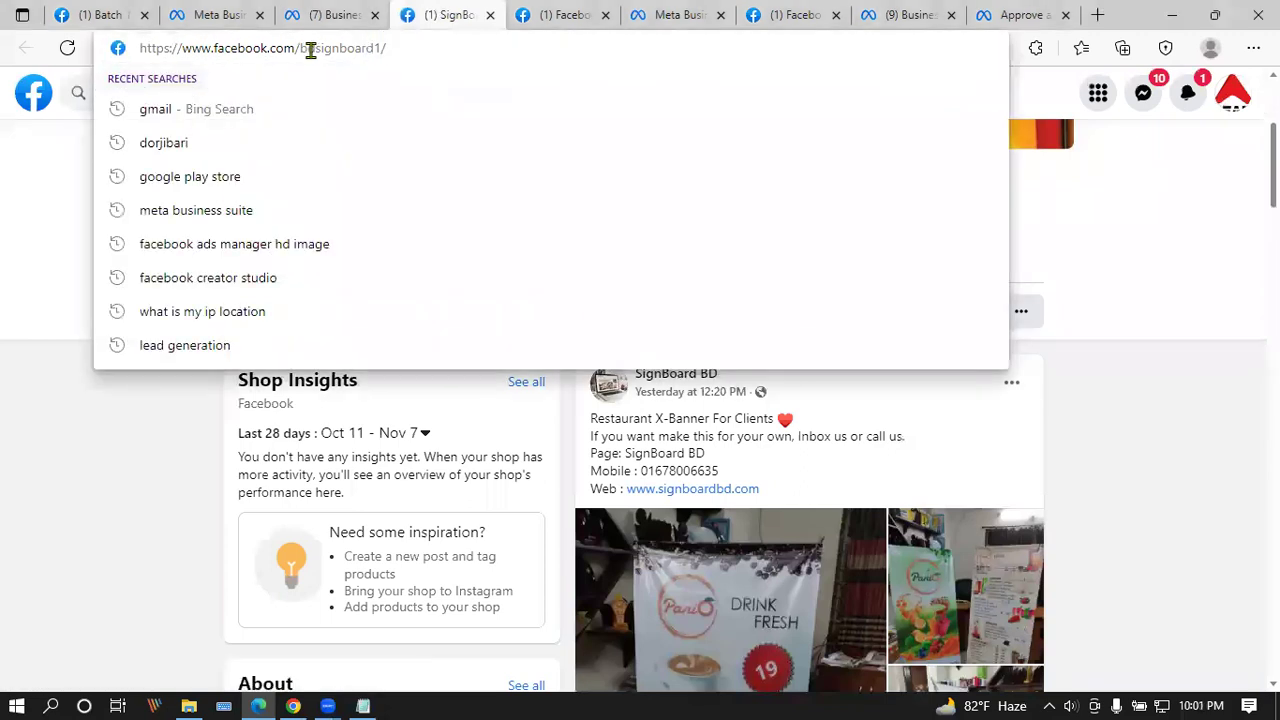
left_click(171, 423)
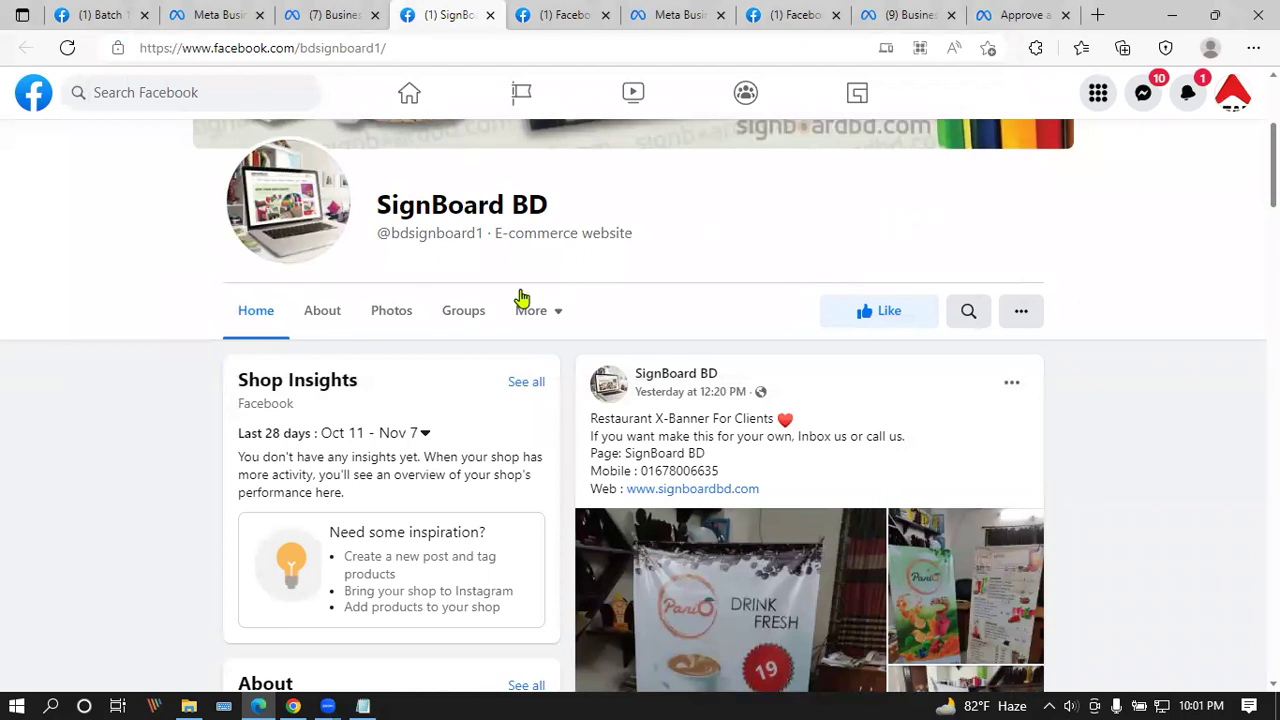
scroll(520, 298, "down", 5)
scroll(645, 315, "down", 2)
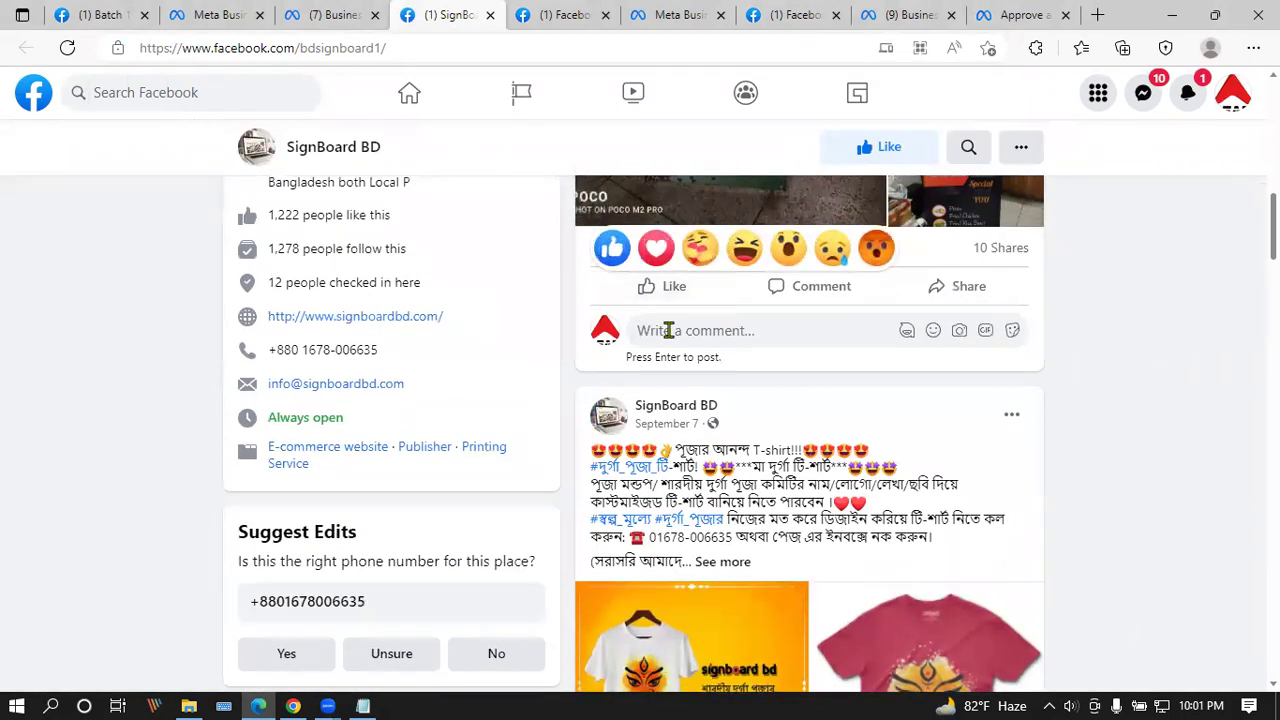
scroll(546, 380, "up", 8)
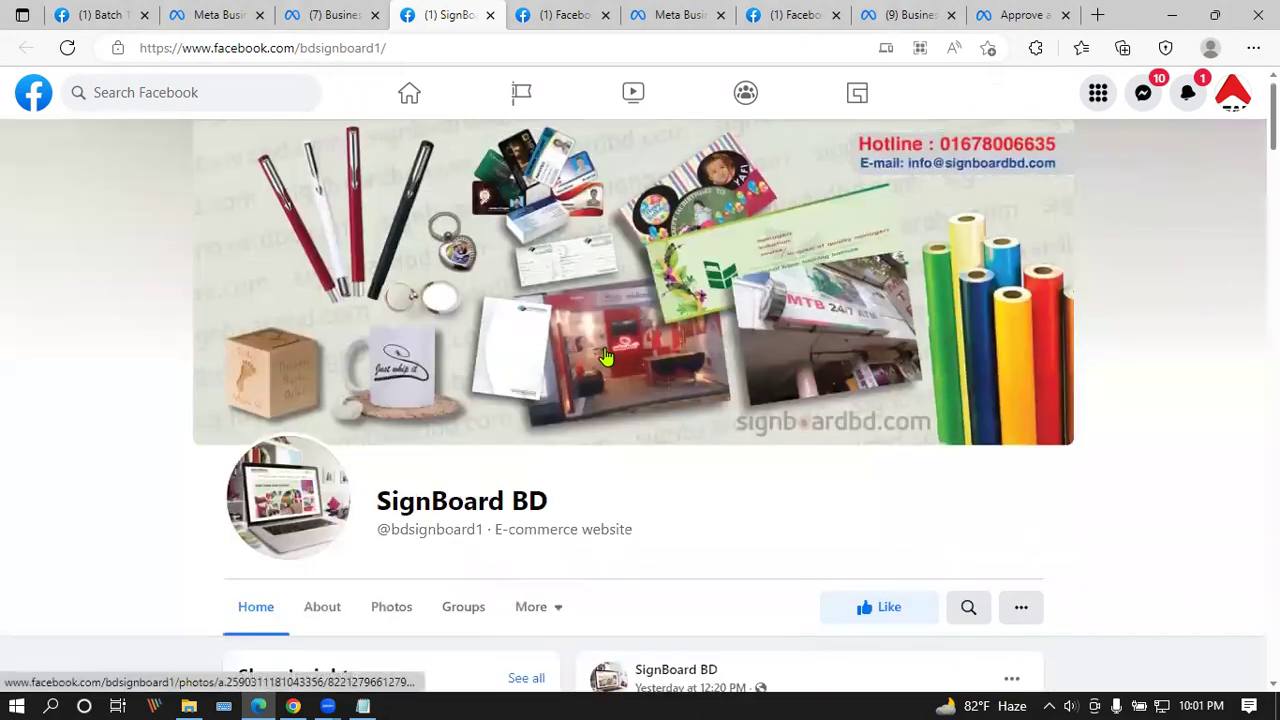
scroll(395, 414, "down", 10)
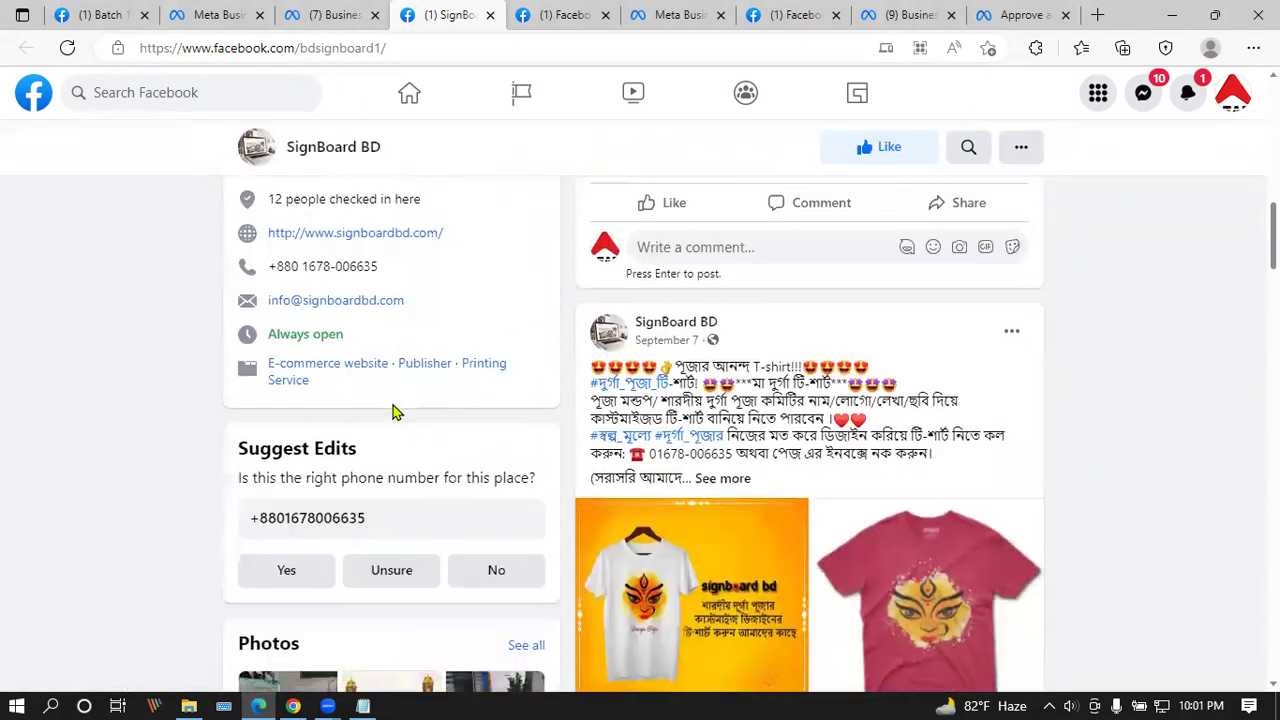
scroll(766, 407, "down", 10)
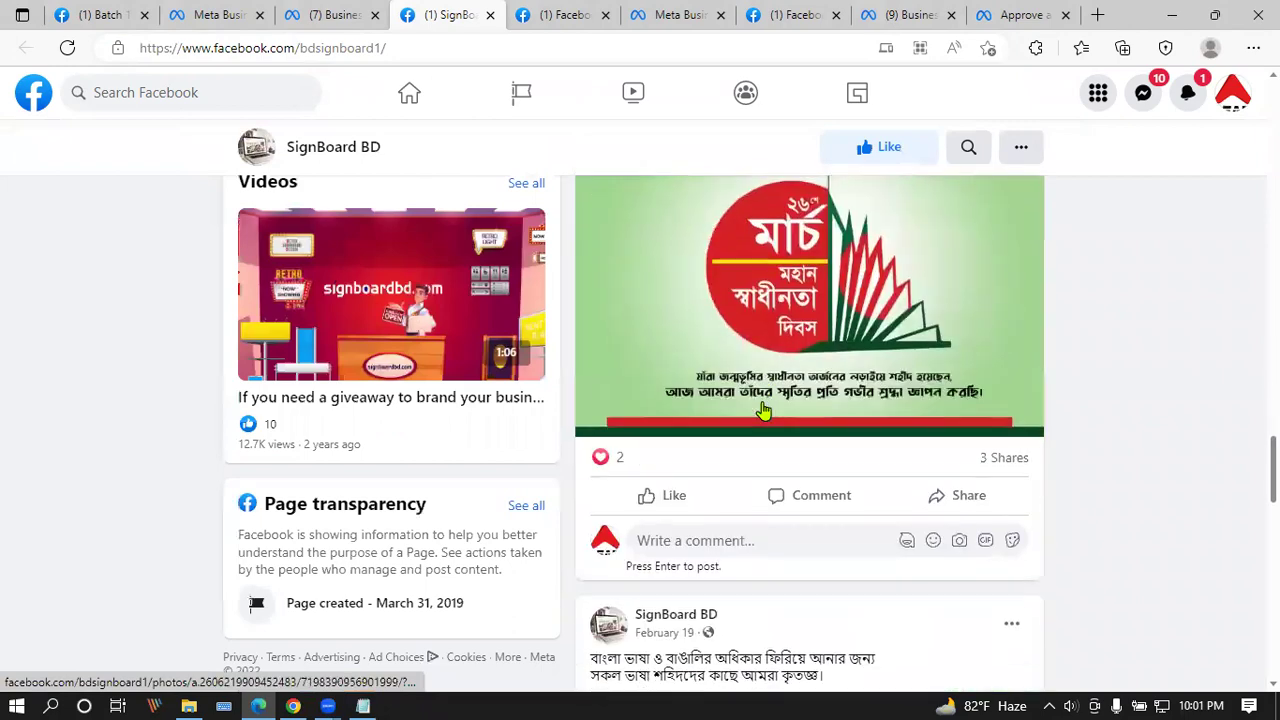
scroll(762, 405, "down", 10)
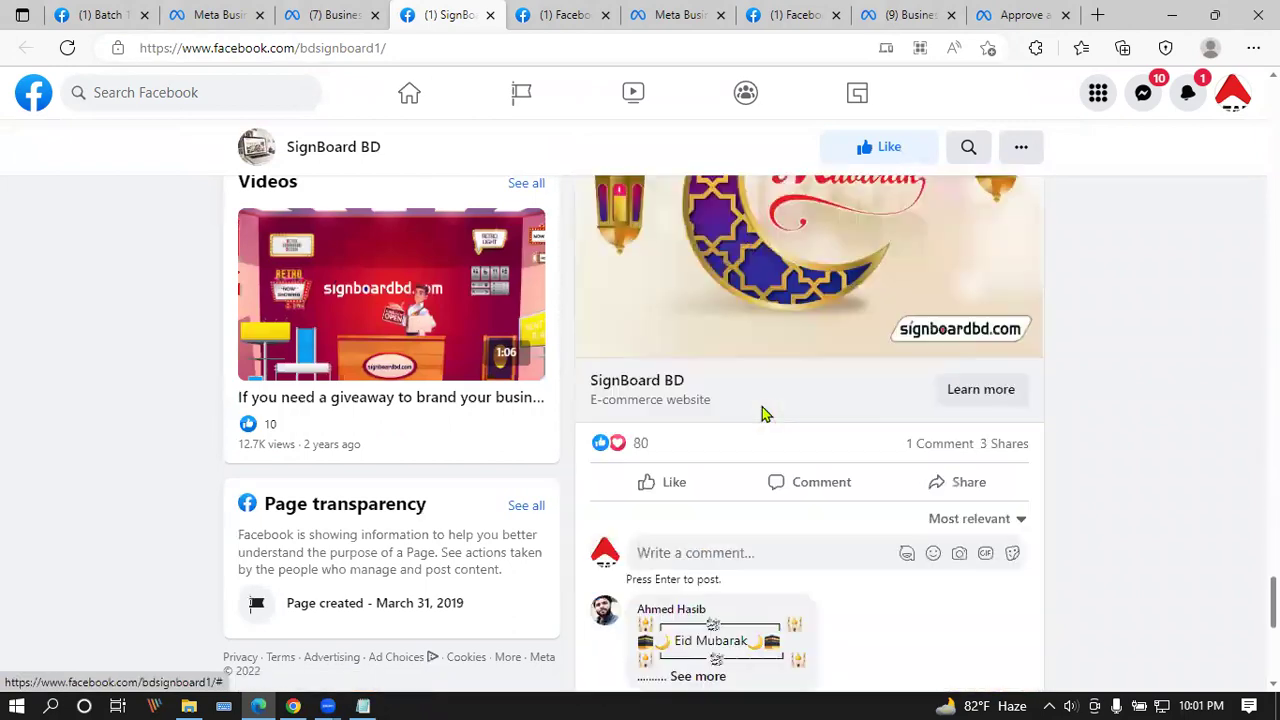
scroll(762, 407, "down", 5)
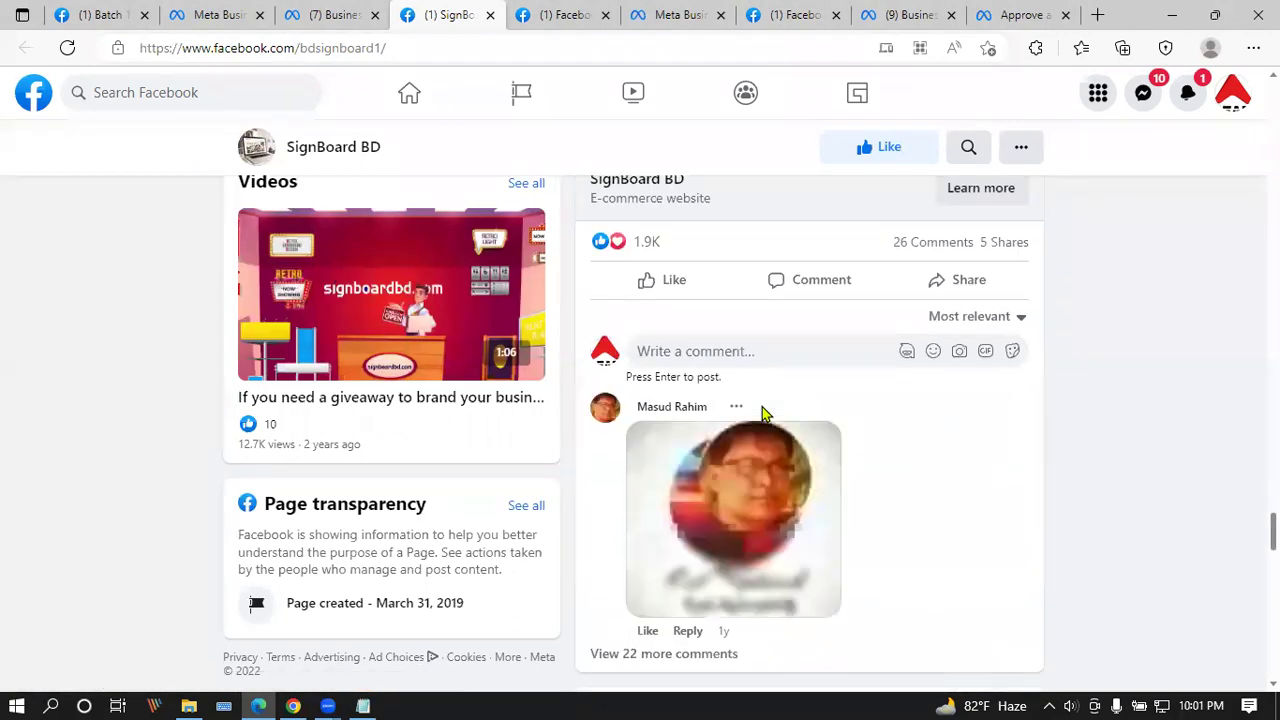
scroll(762, 407, "down", 10)
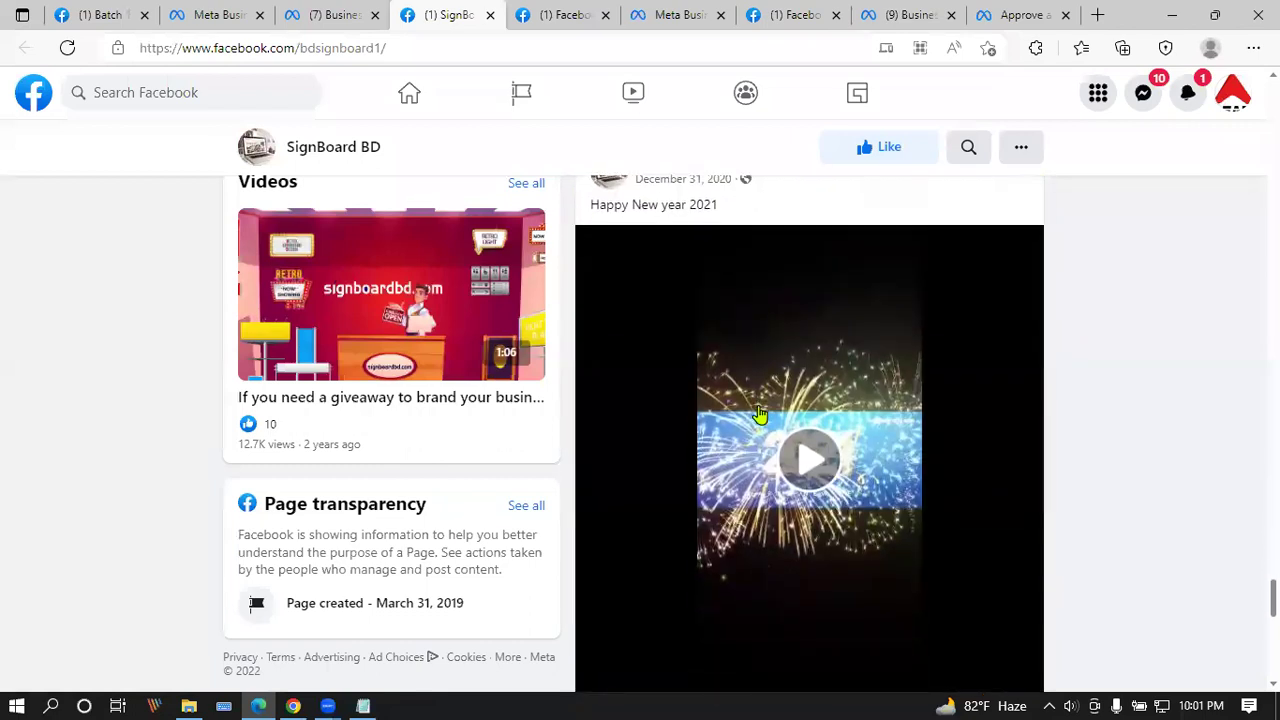
scroll(760, 413, "down", 10)
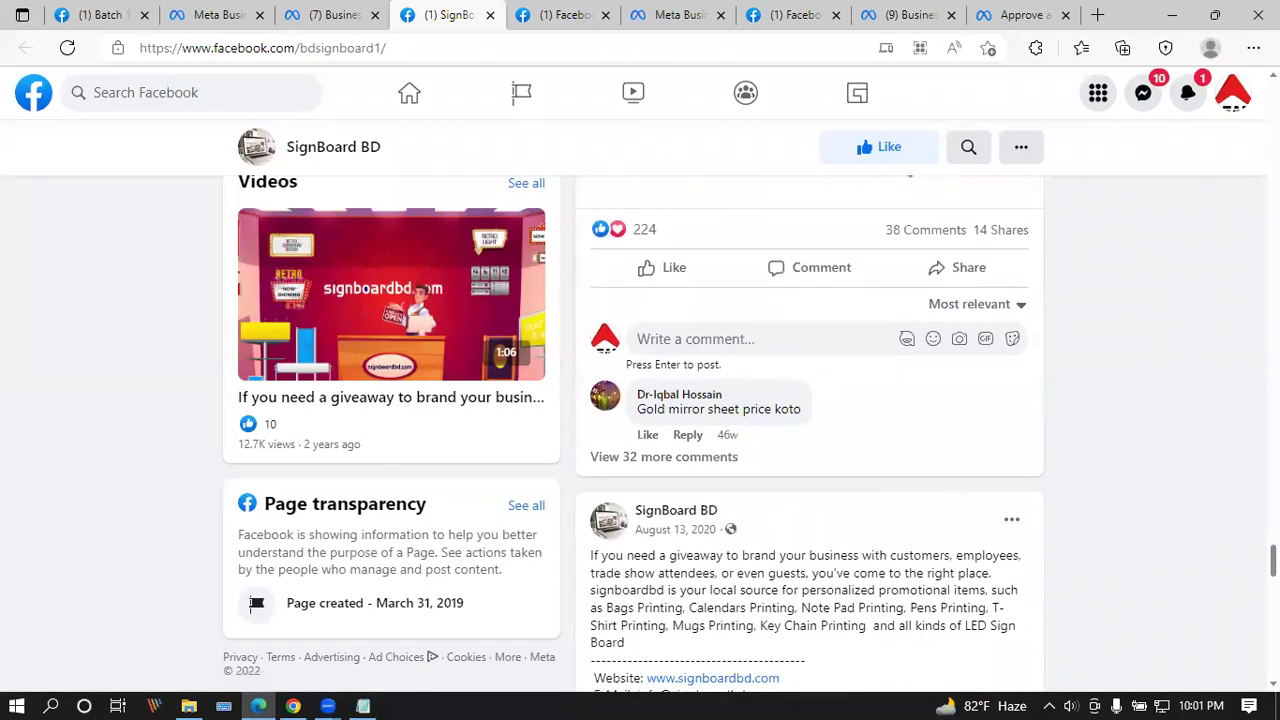
scroll(700, 600, "down", 10)
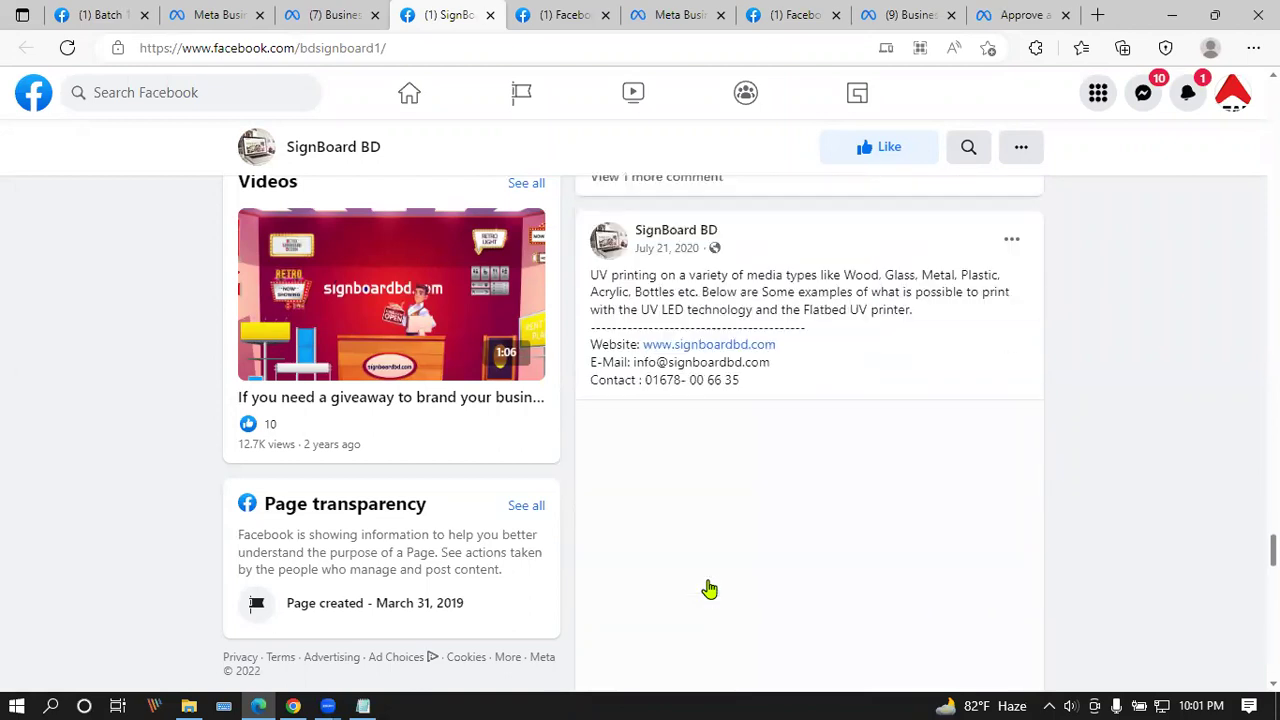
scroll(708, 590, "down", 5)
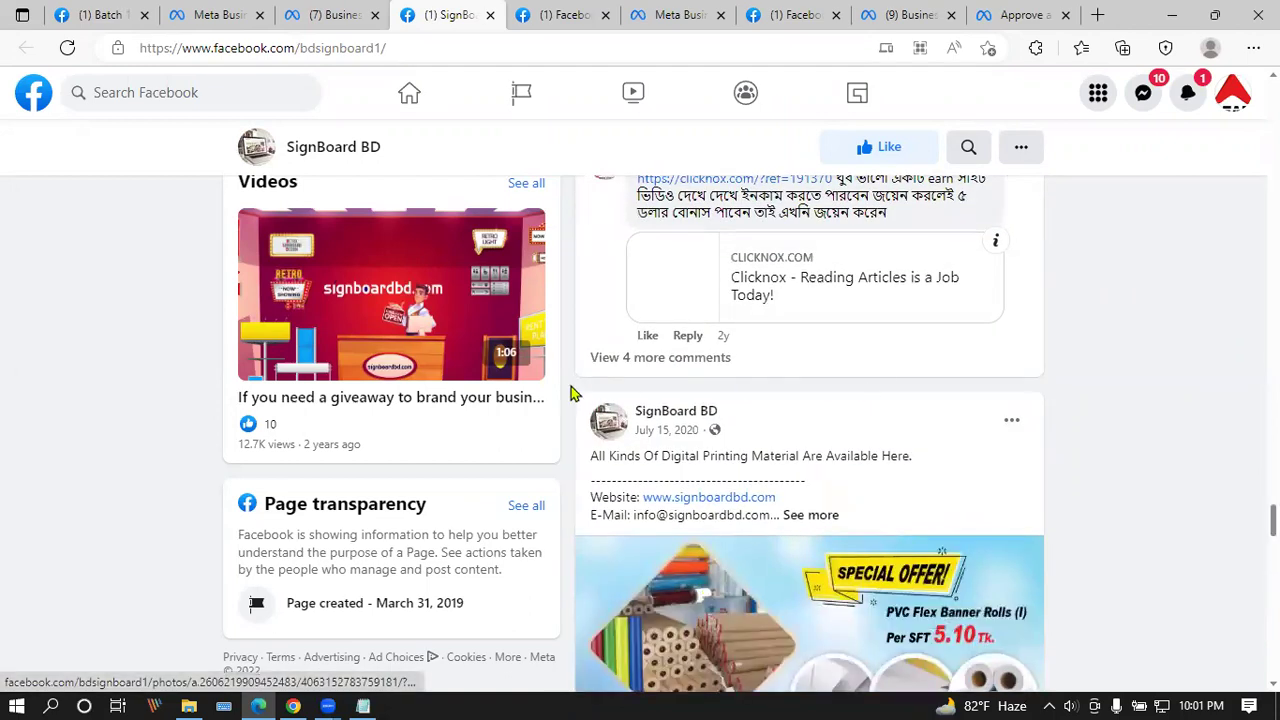
scroll(616, 492, "down", 10)
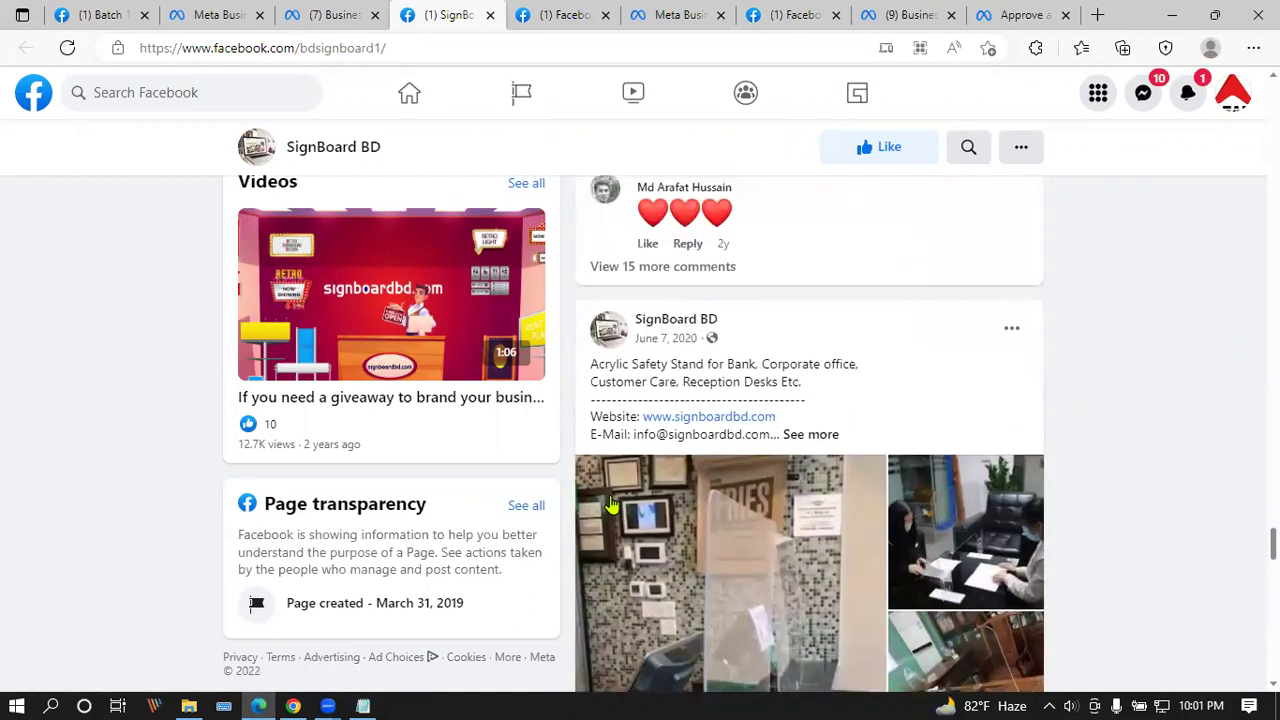
scroll(608, 509, "up", 3)
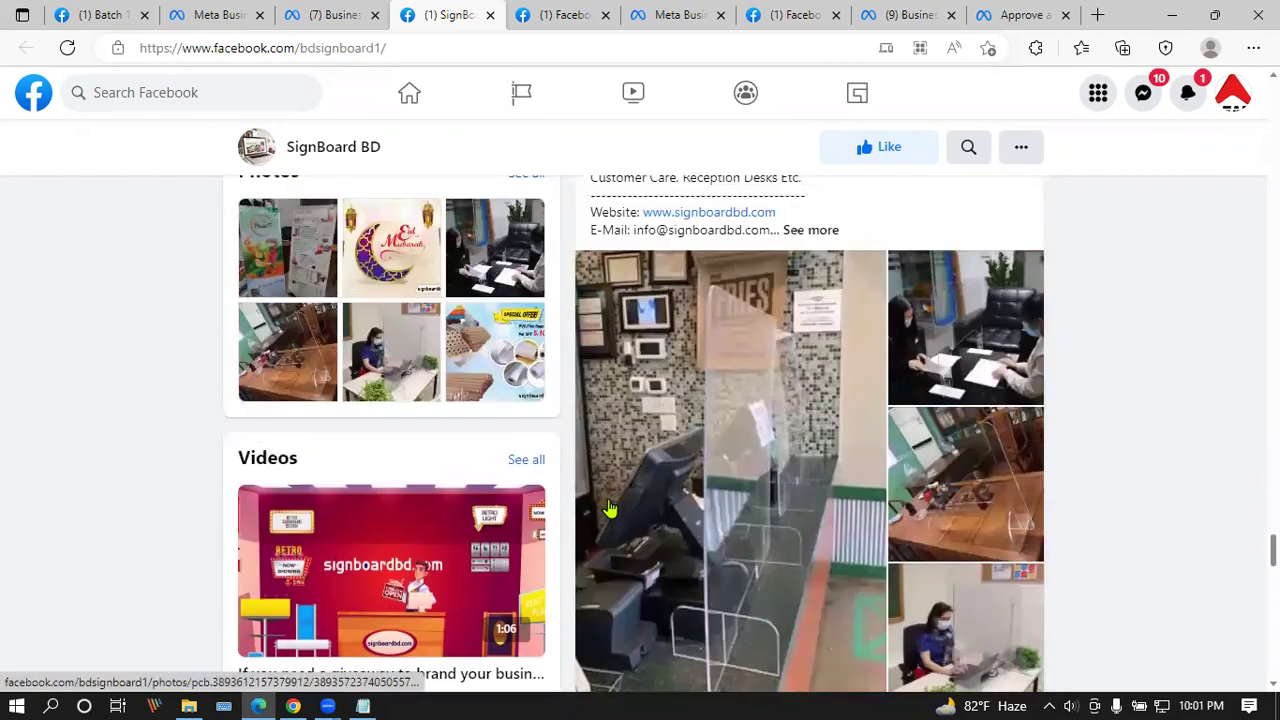
scroll(608, 507, "down", 9)
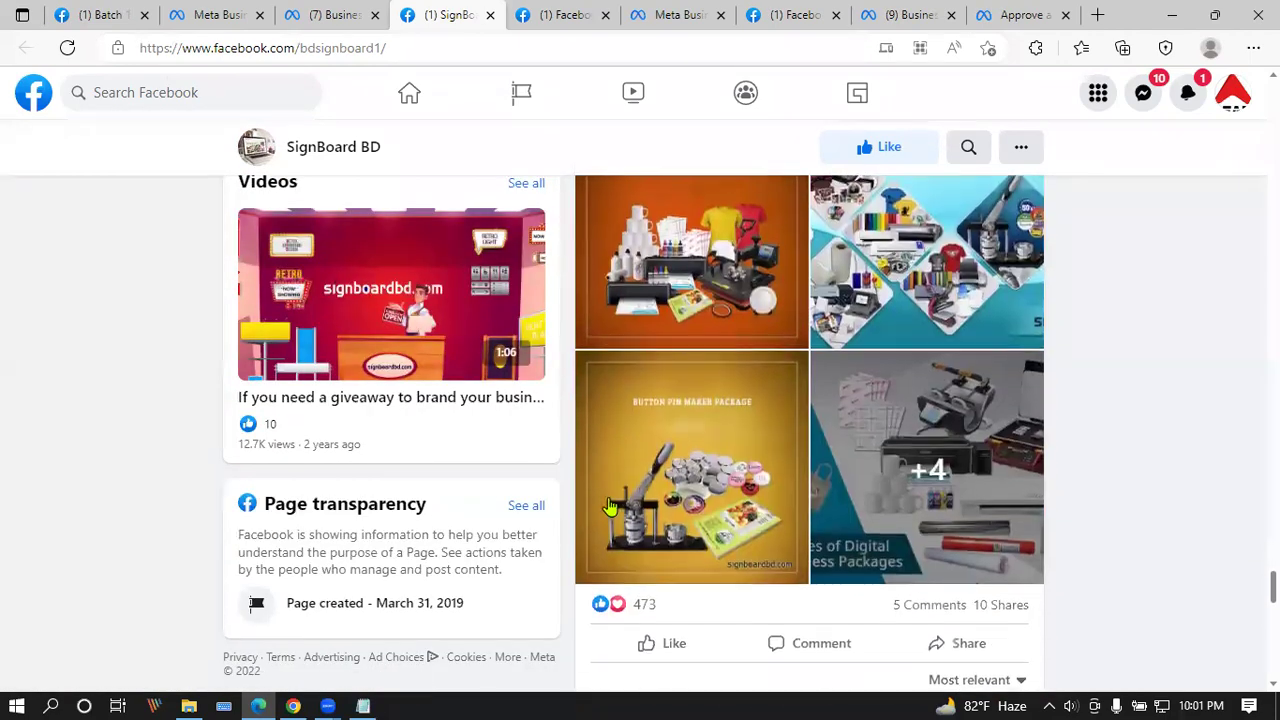
scroll(614, 490, "up", 3)
scroll(616, 486, "up", 6)
scroll(340, 450, "down", 4)
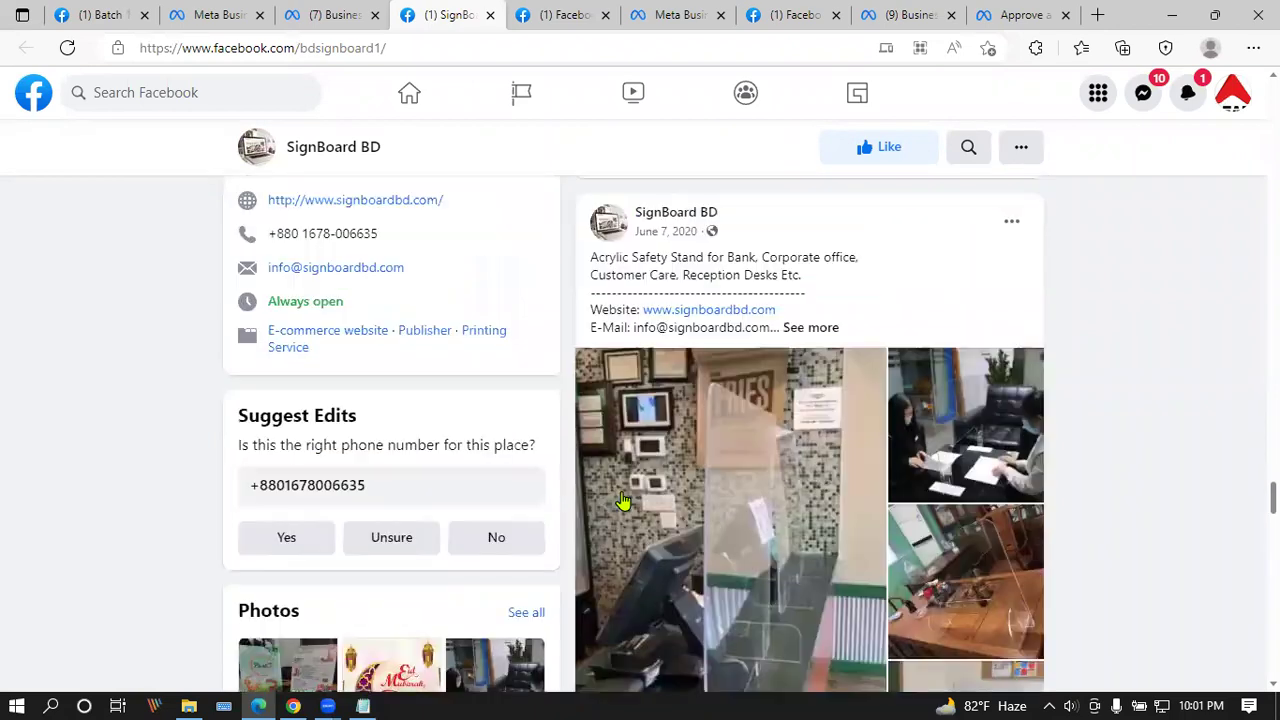
scroll(340, 450, "up", 4)
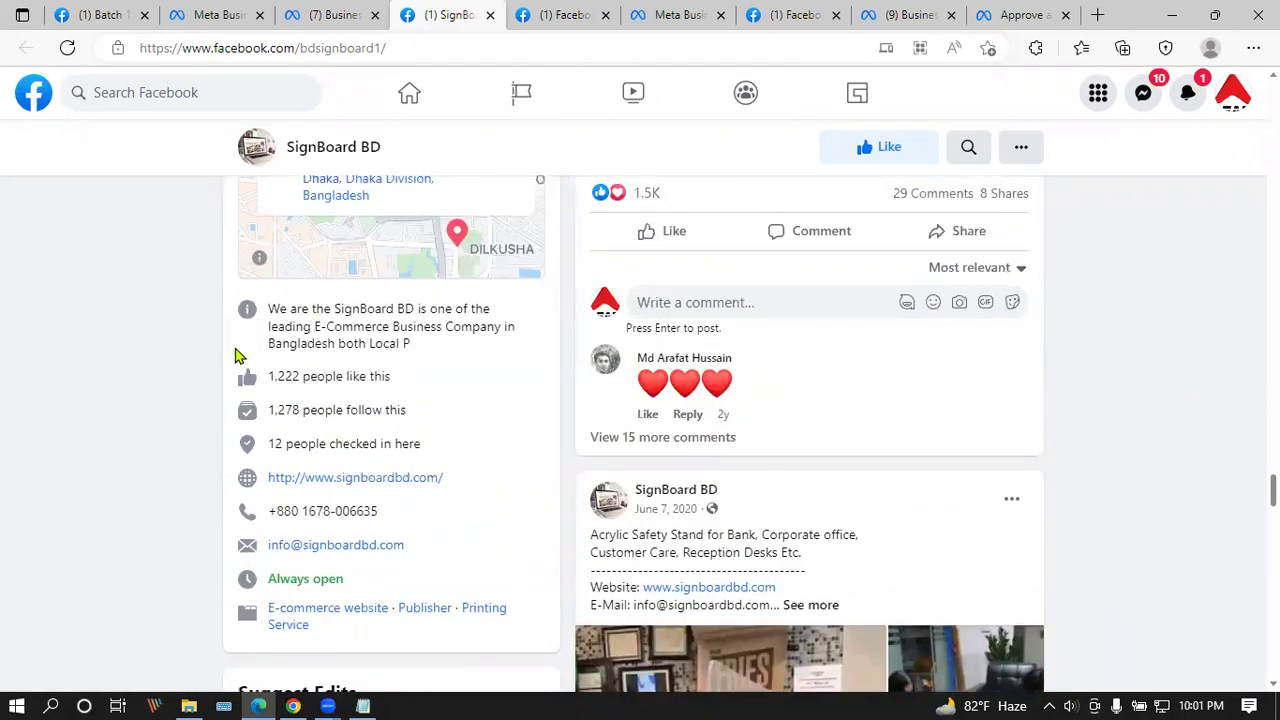
left_click_drag(269, 376, 415, 383)
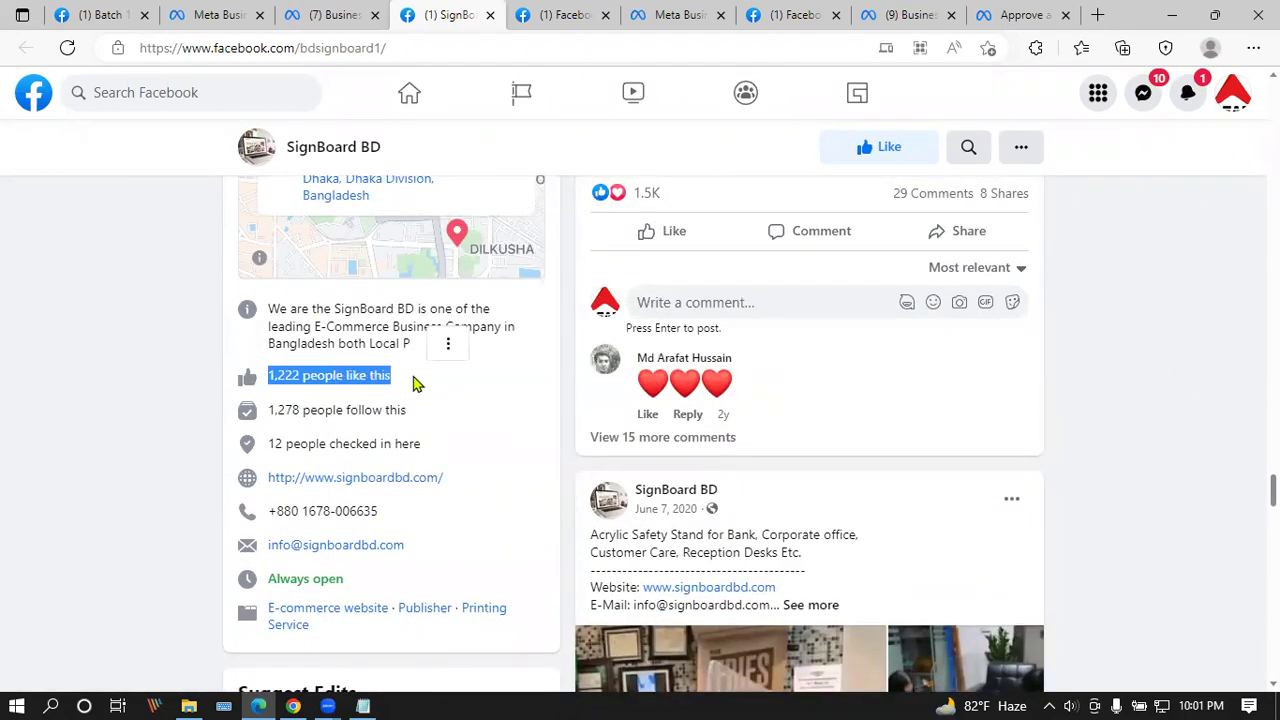
left_click(148, 350)
scroll(460, 460, "down", 10)
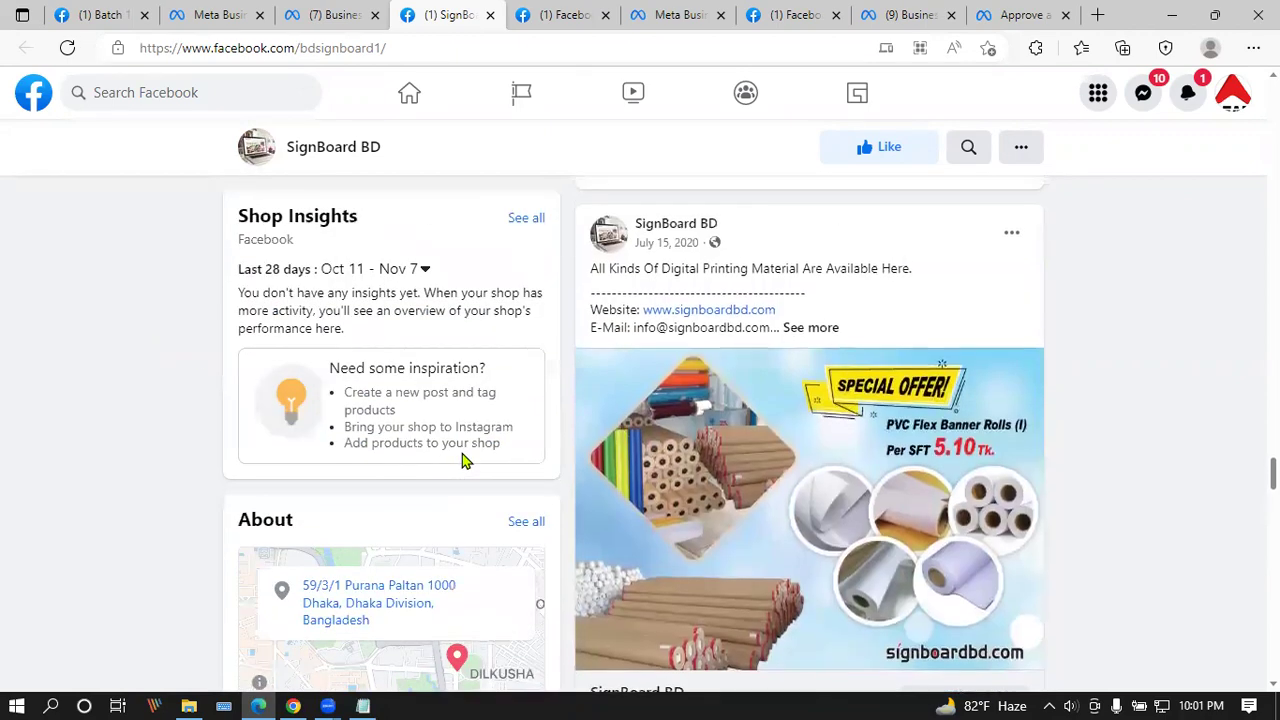
scroll(464, 443, "up", 10)
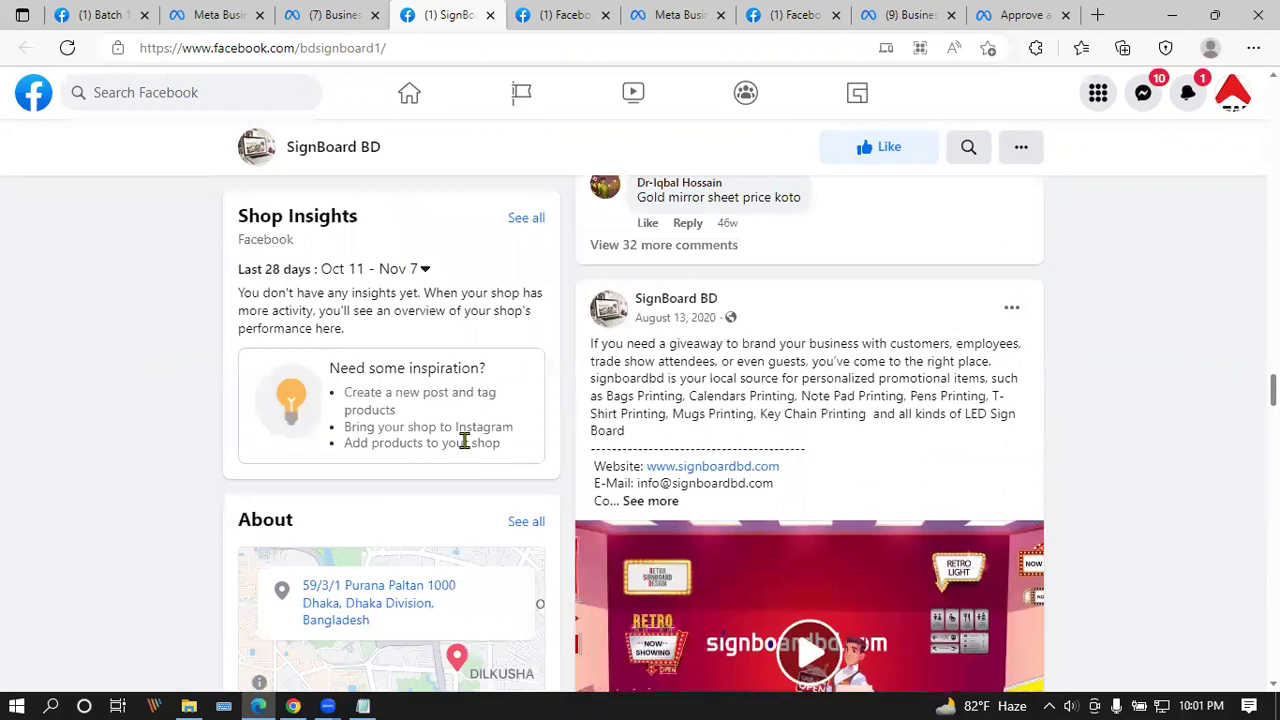
scroll(466, 444, "up", 10)
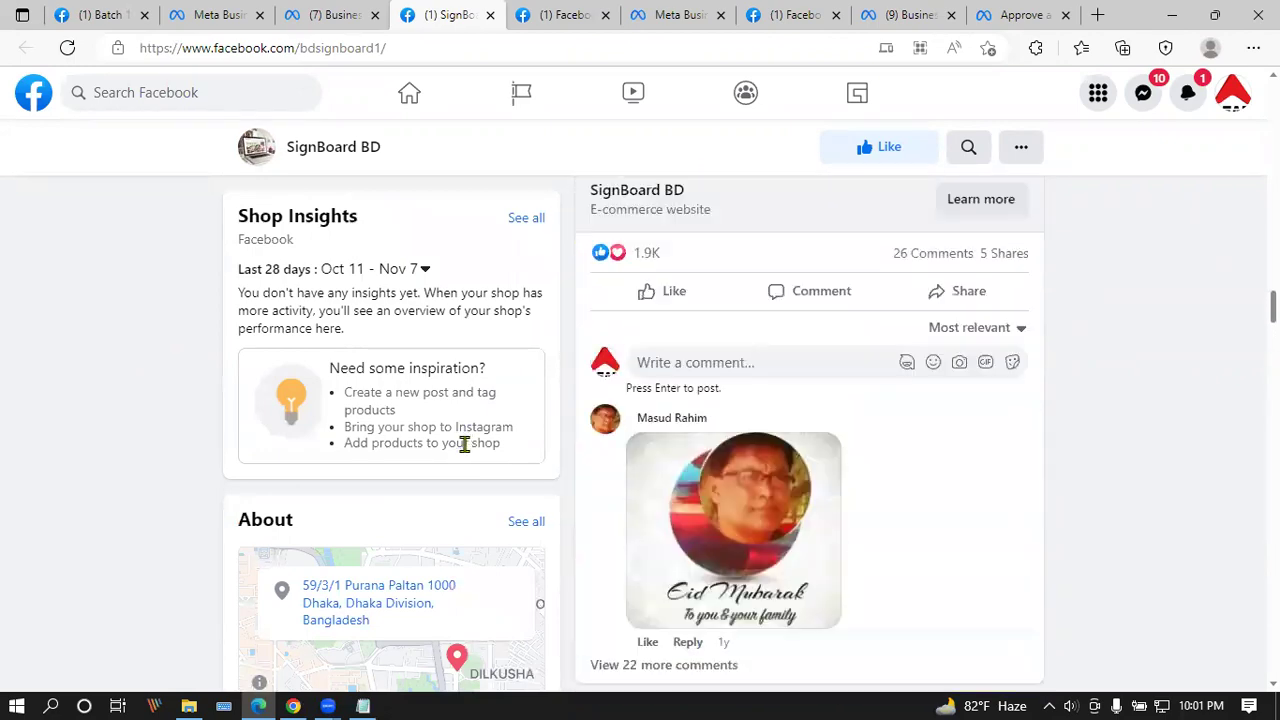
scroll(464, 437, "up", 10)
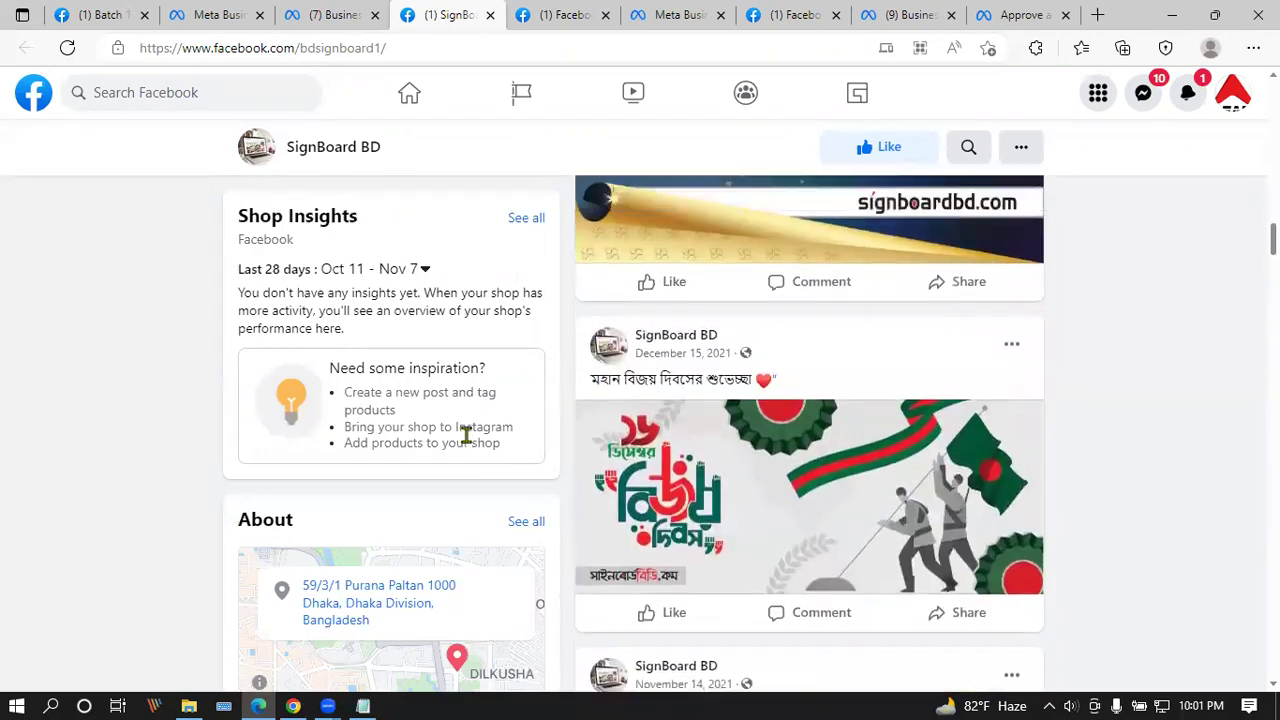
scroll(464, 437, "down", 5)
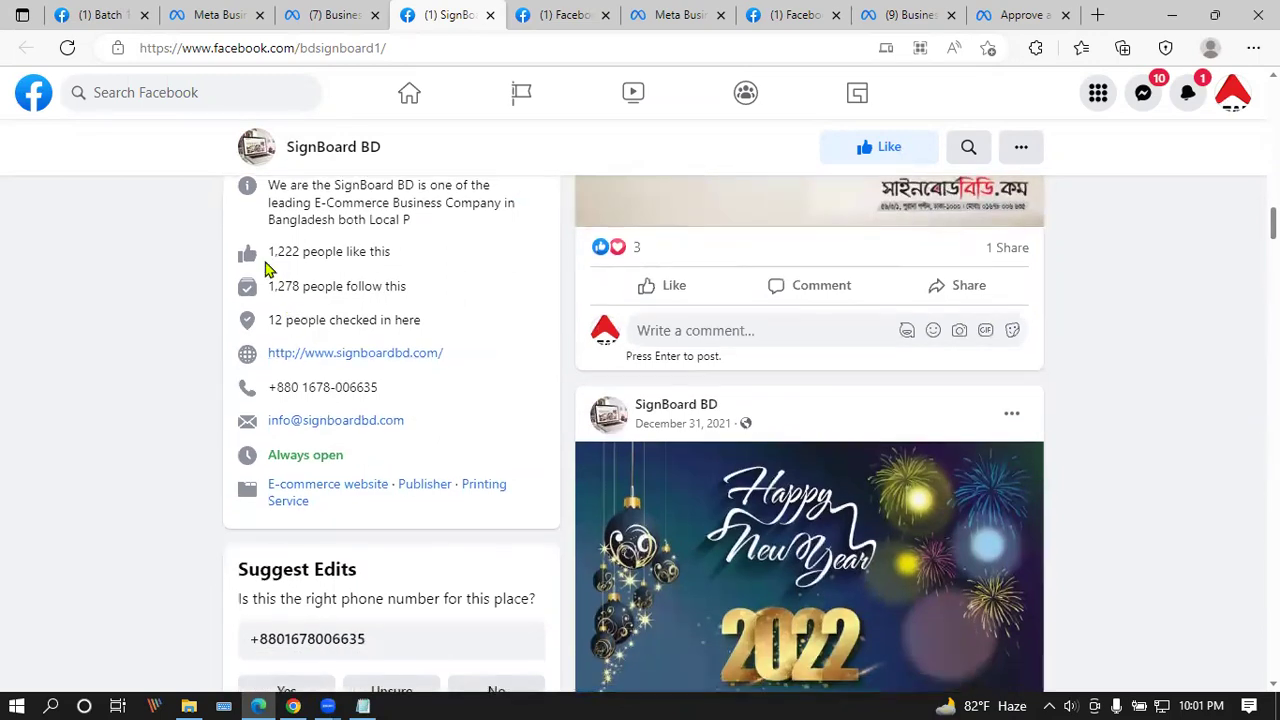
left_click_drag(267, 249, 414, 260)
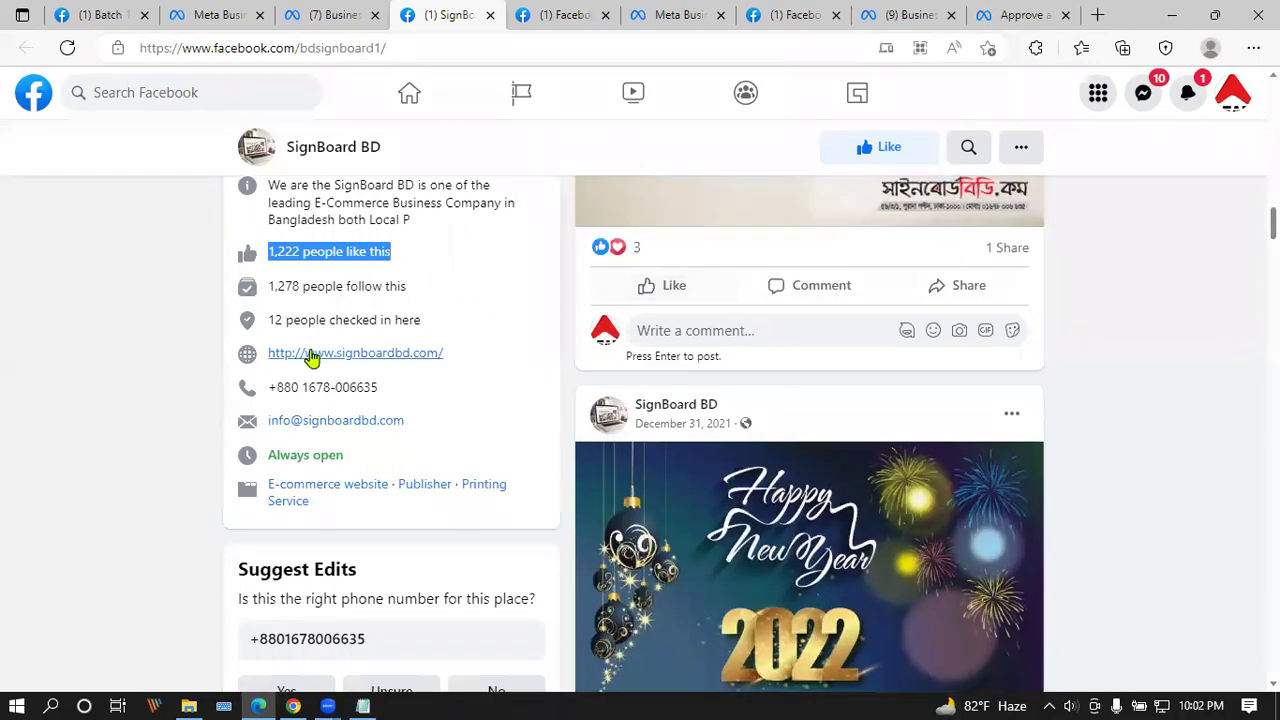
scroll(415, 418, "up", 5)
scroll(826, 529, "up", 10)
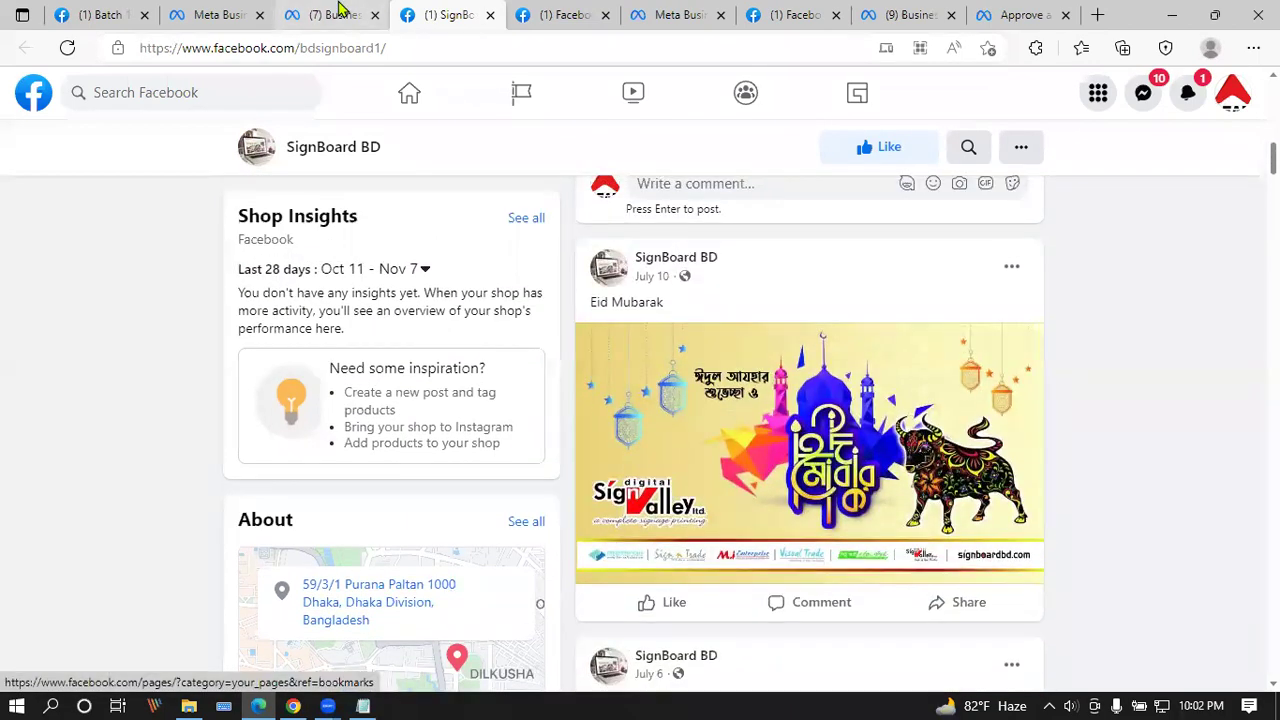
left_click(337, 14)
left_click(470, 12)
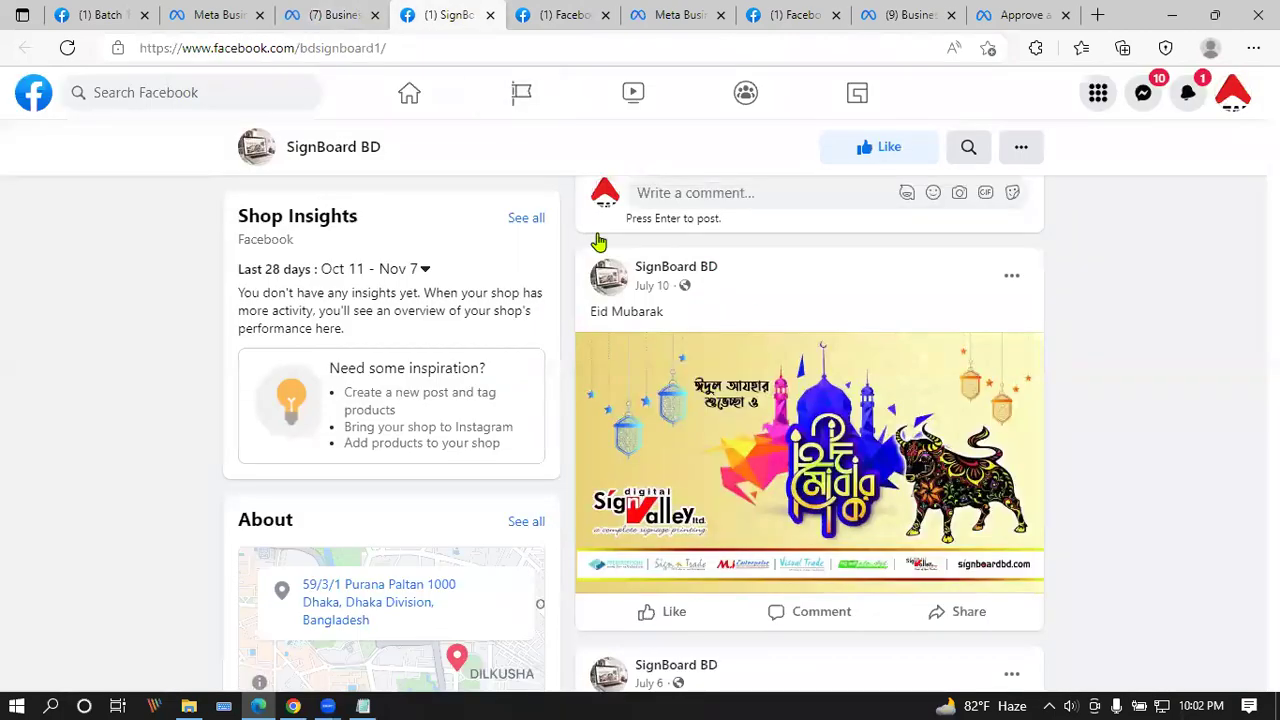
scroll(650, 545, "up", 10)
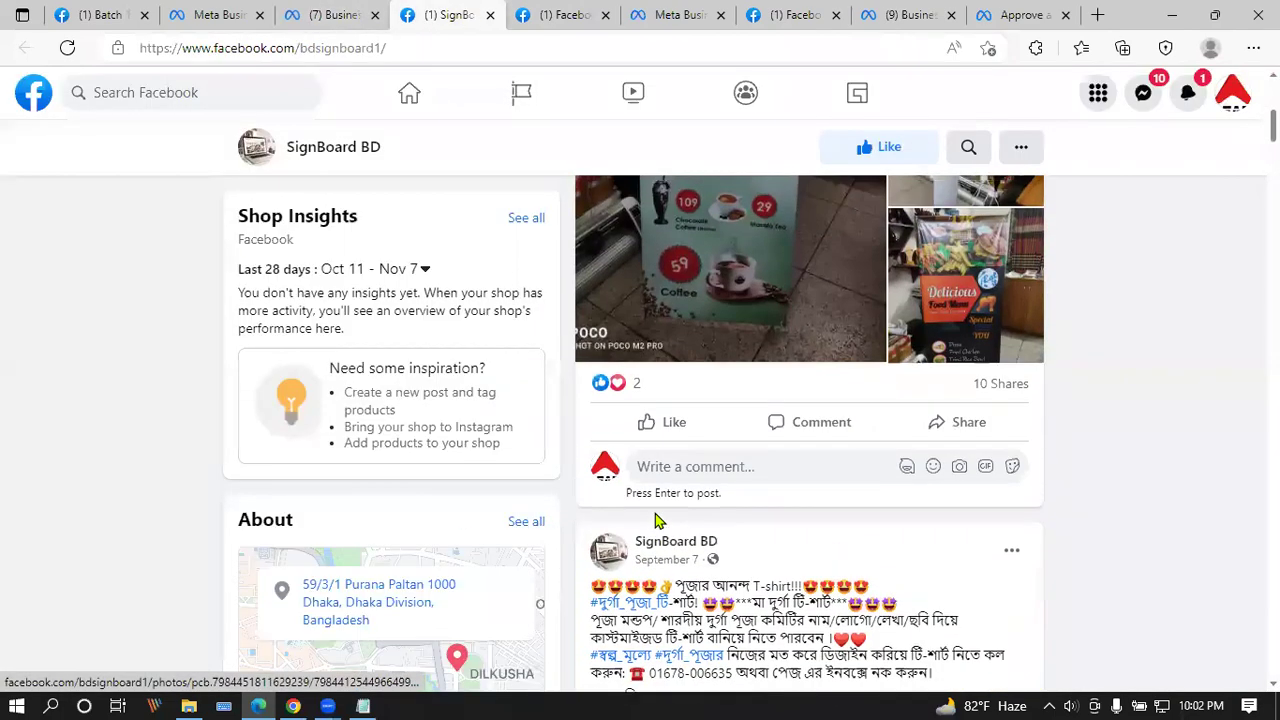
scroll(657, 520, "up", 2)
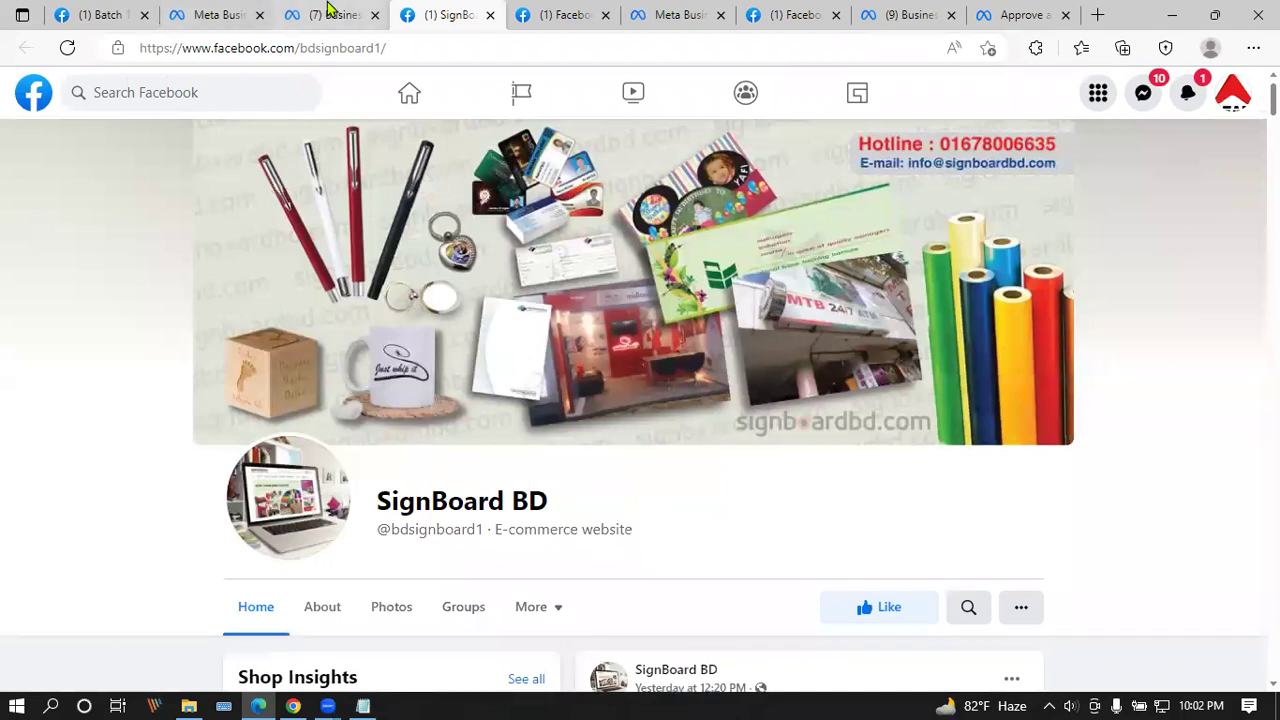
mouse_move(330, 9)
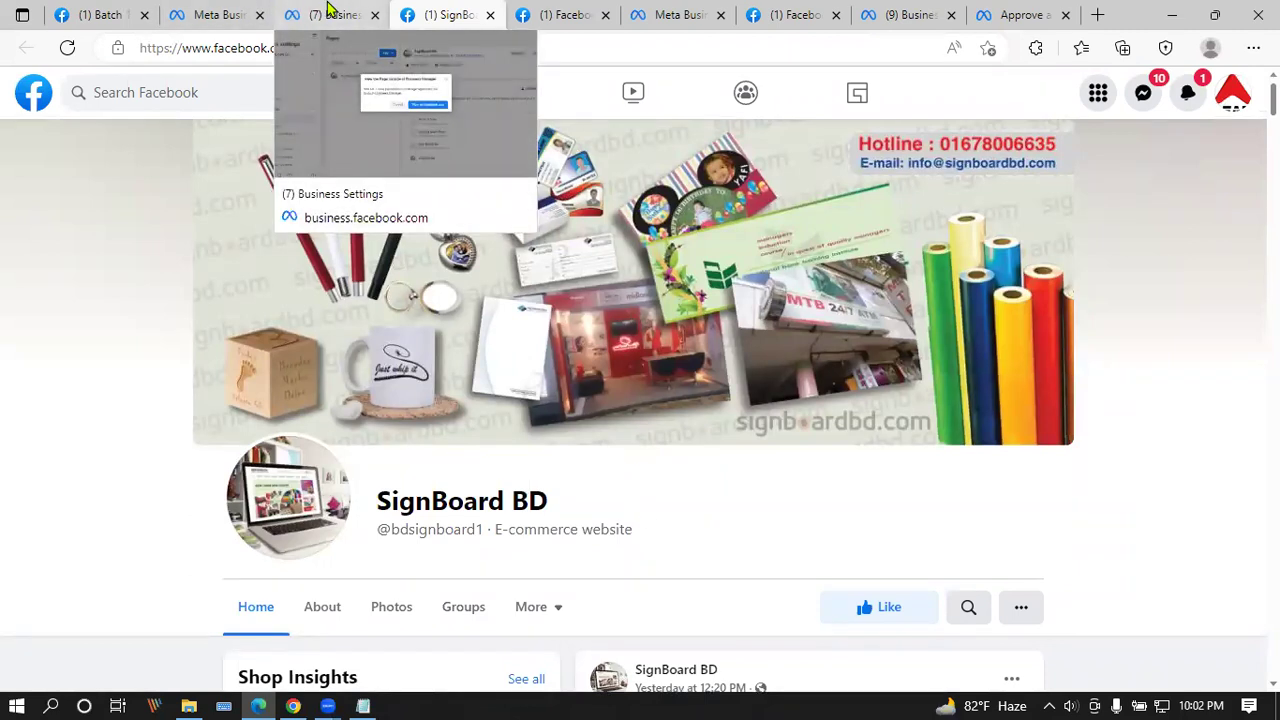
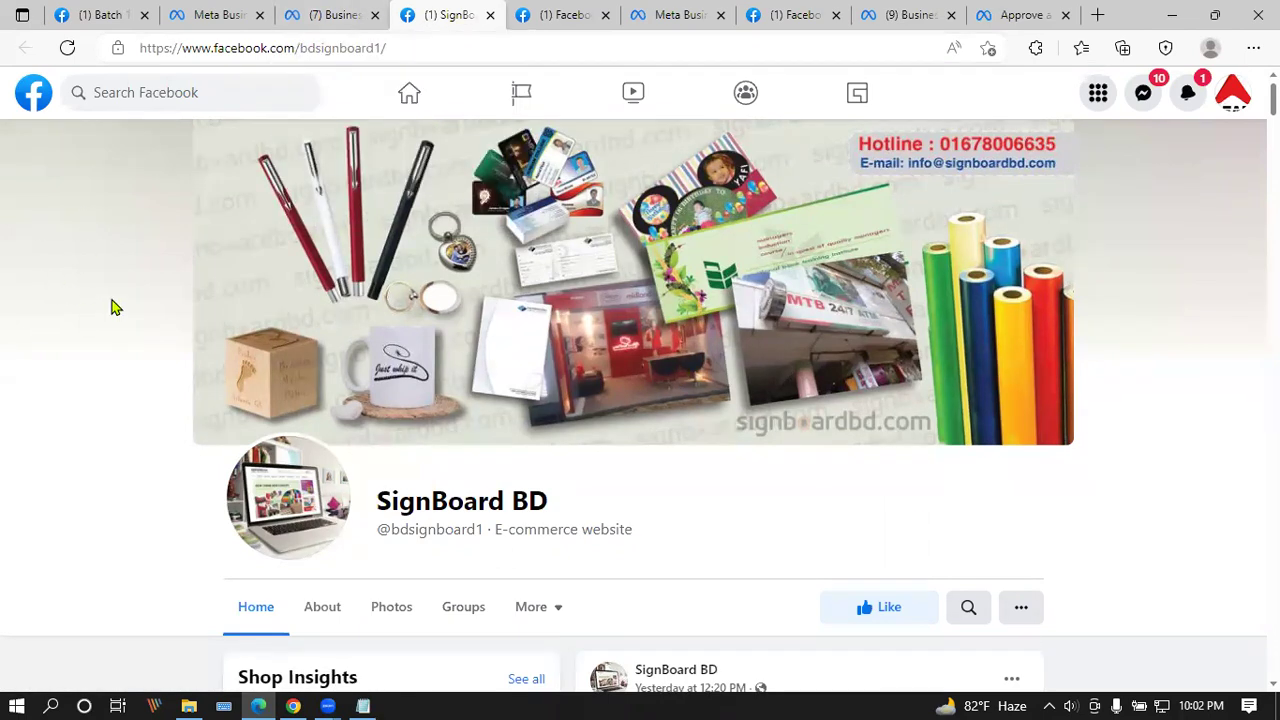
Step: Scroll the SignBoard BD page down to show its About details and photo posts
scroll(110, 308, "down", 5)
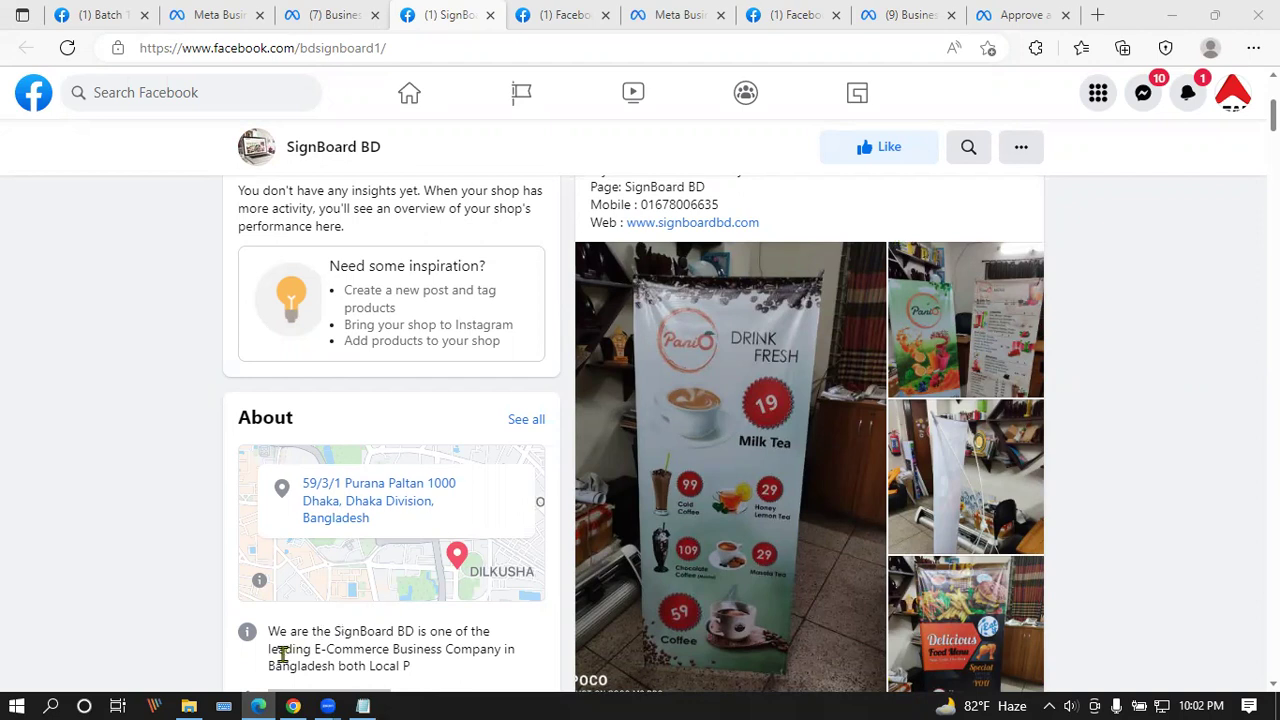
mouse_move(258, 700)
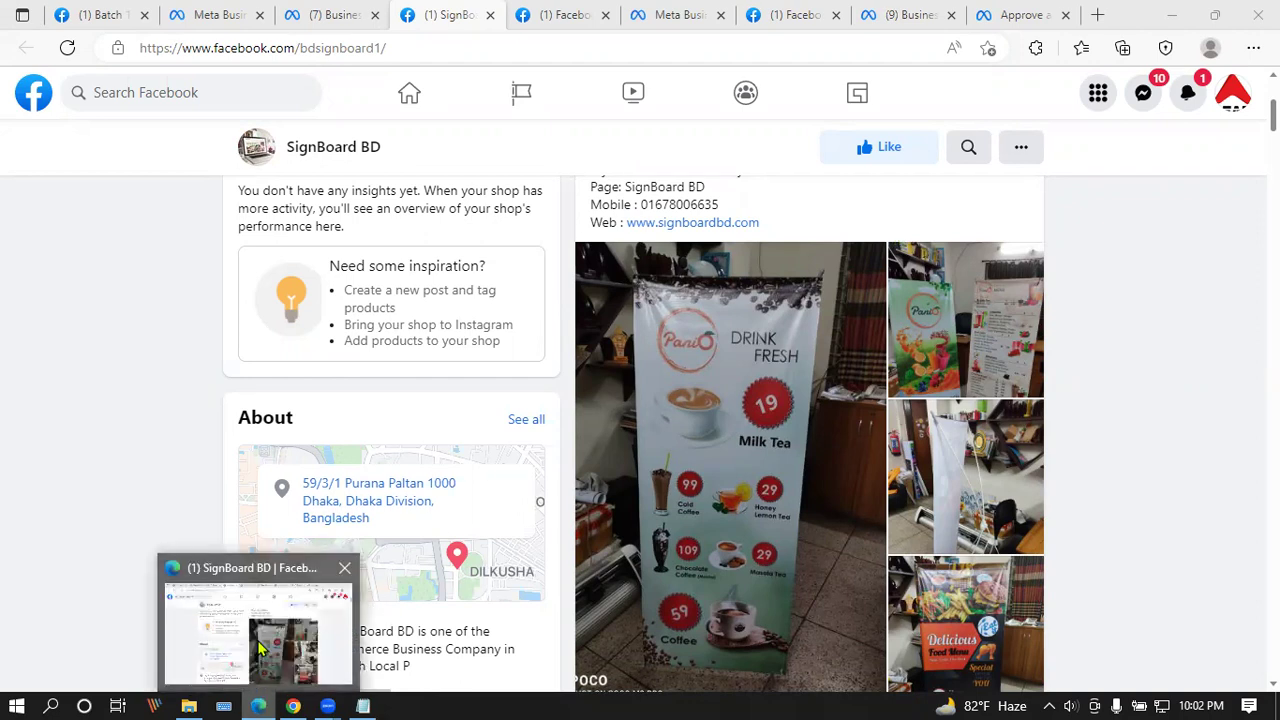
left_click(294, 705)
left_click(259, 702)
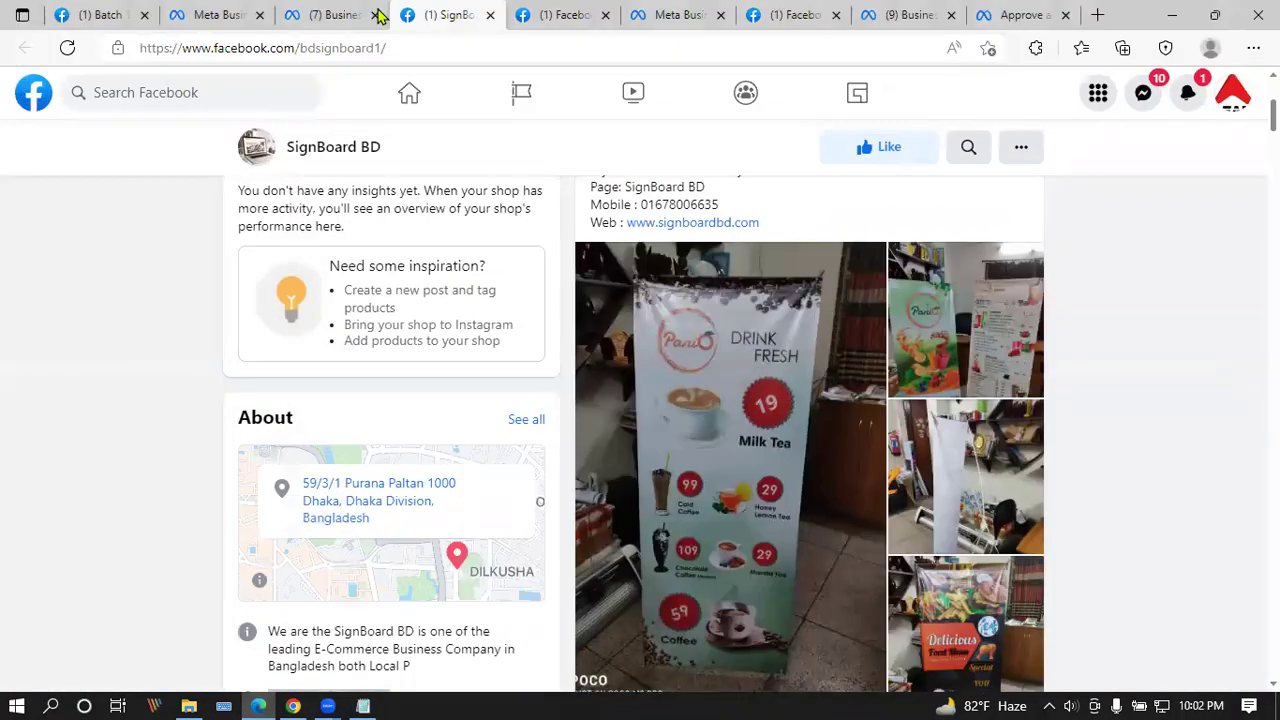
Step: Dismiss the page permission notice and switch to the Afsana market hub business
left_click(340, 14)
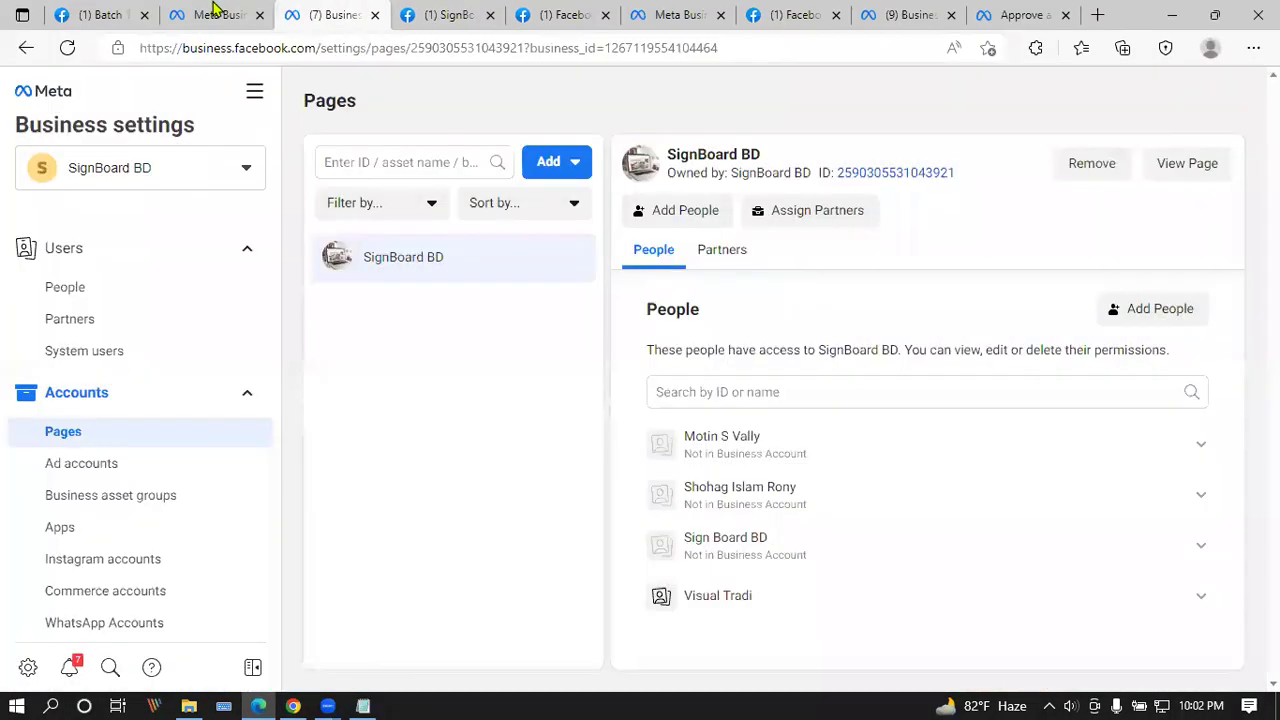
left_click(798, 269)
left_click(245, 168)
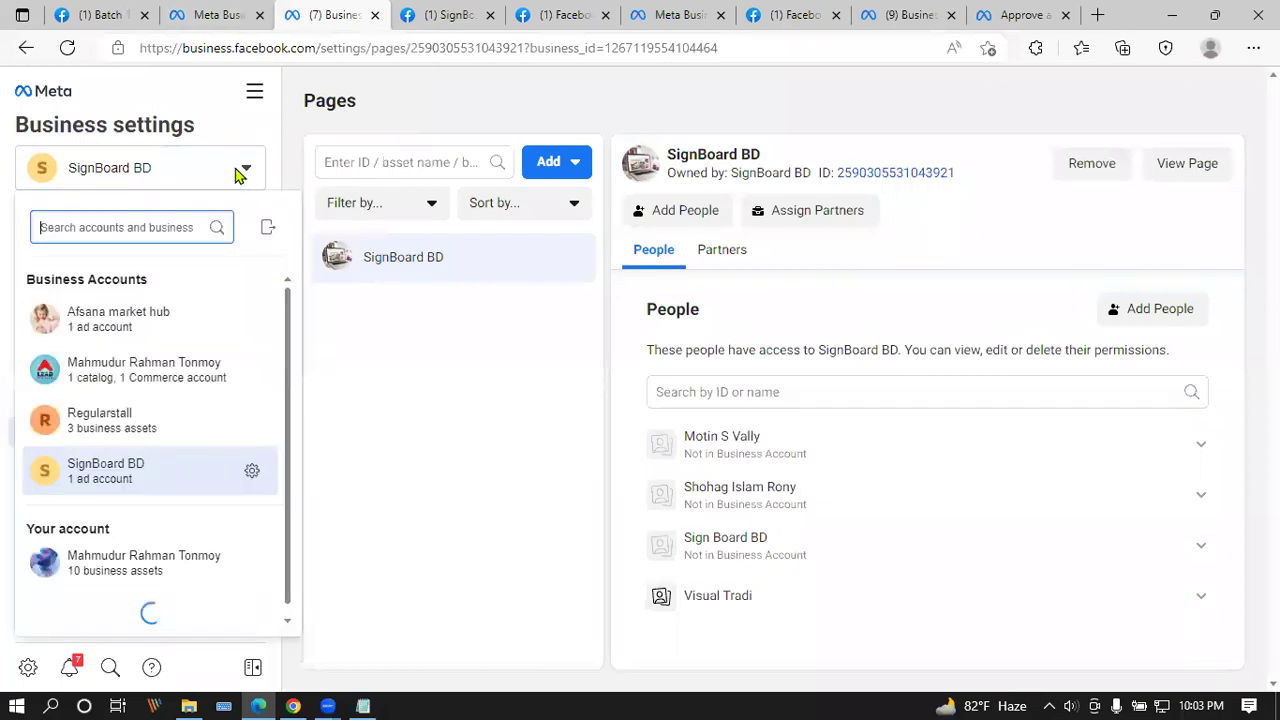
left_click(268, 320)
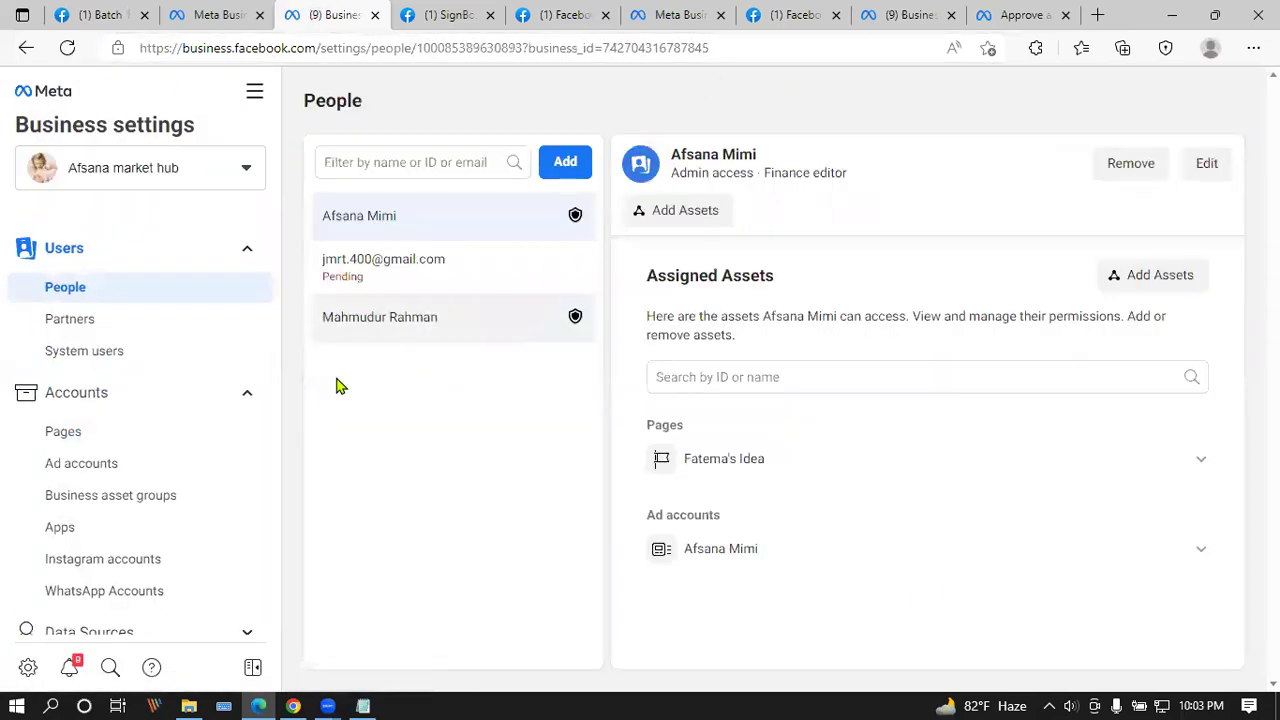
Step: Go to Data Sources > Pixels and open the business's pixel in Events Manager
scroll(86, 423, "down", 2)
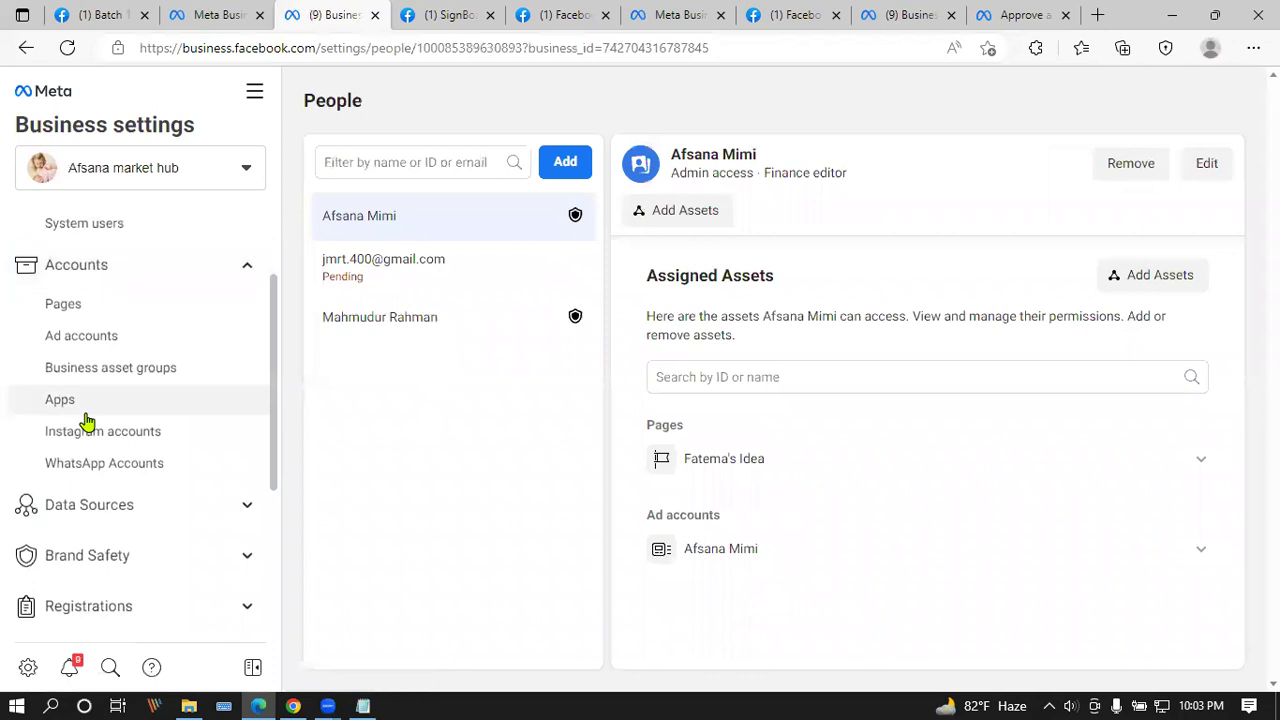
left_click(178, 512)
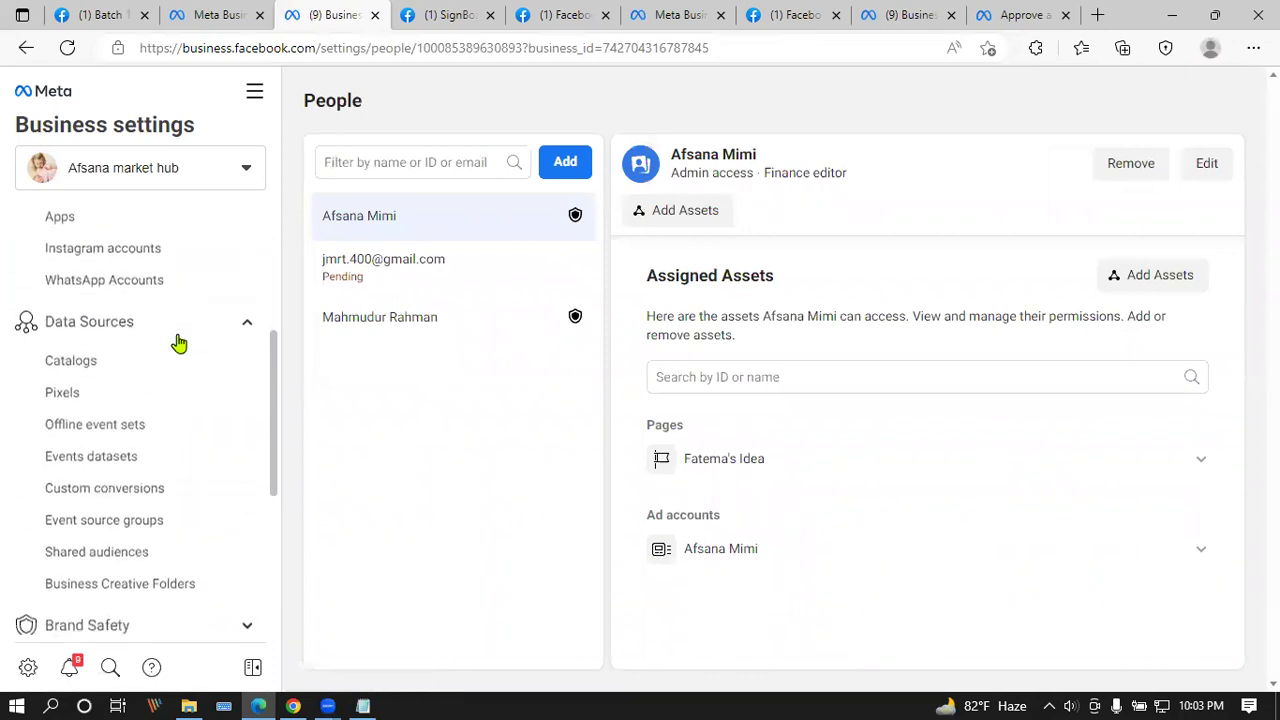
left_click(94, 389)
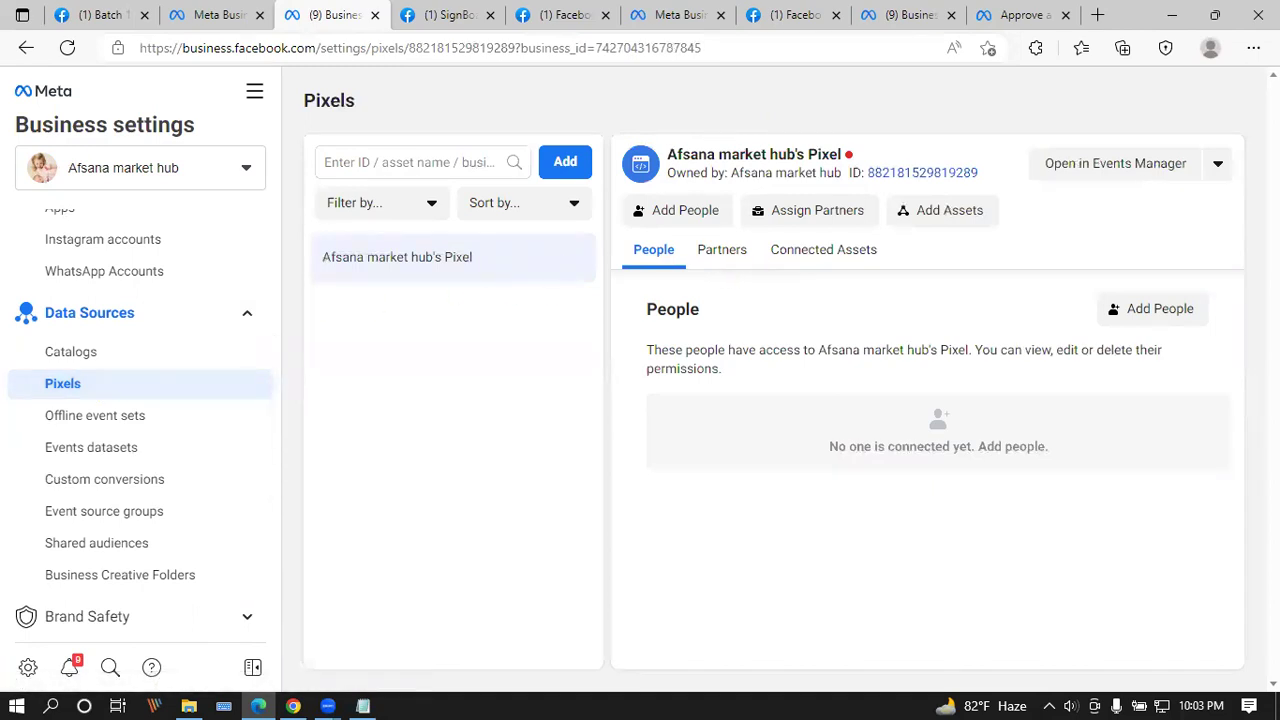
left_click(1218, 170)
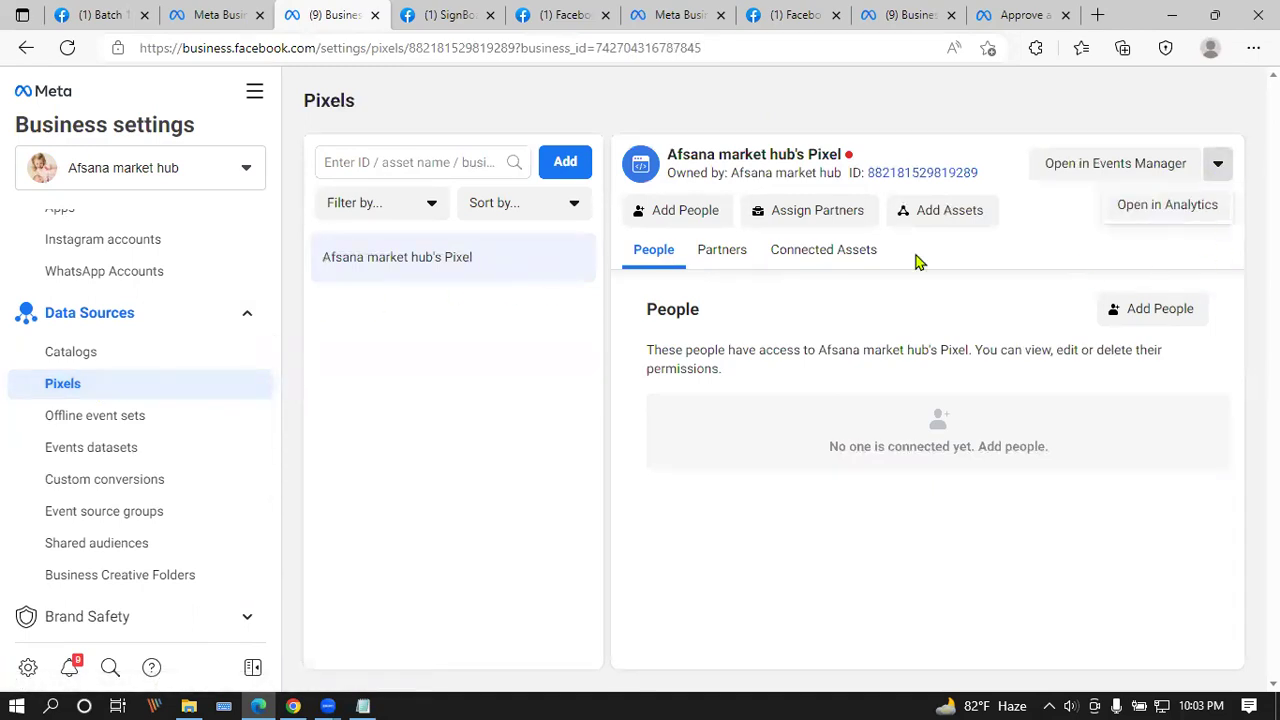
left_click(491, 263)
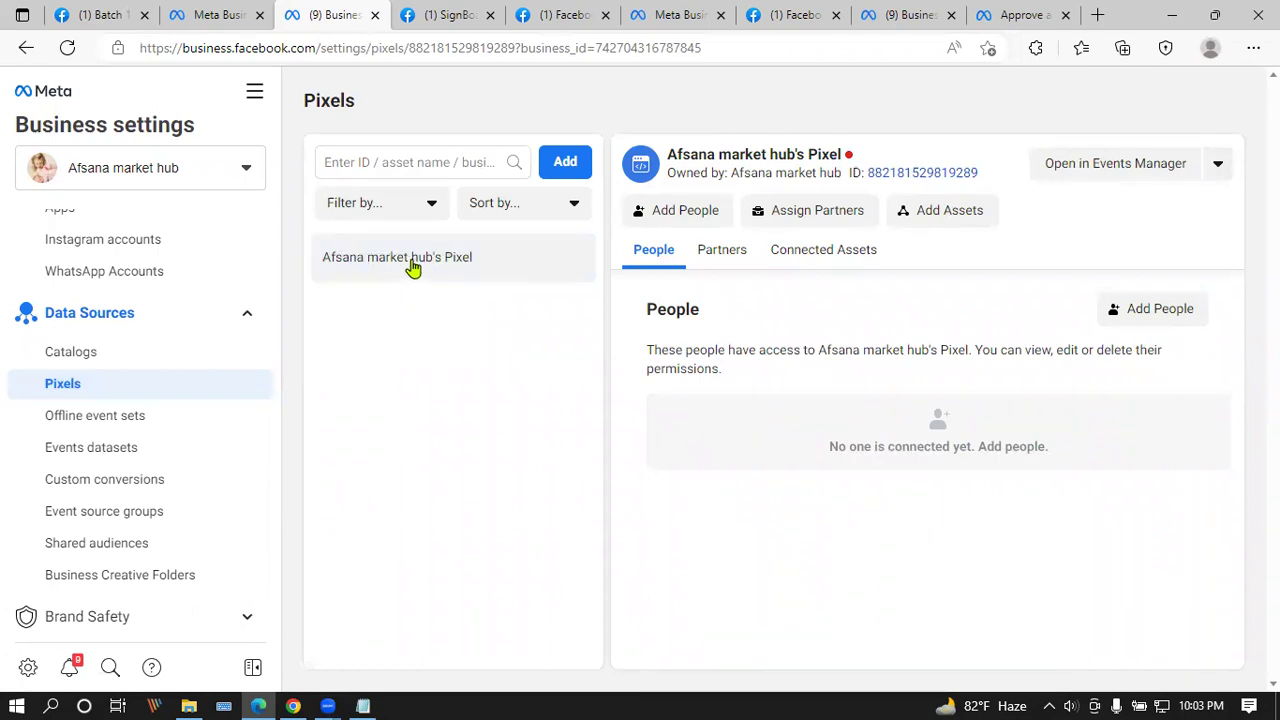
left_click(1164, 168)
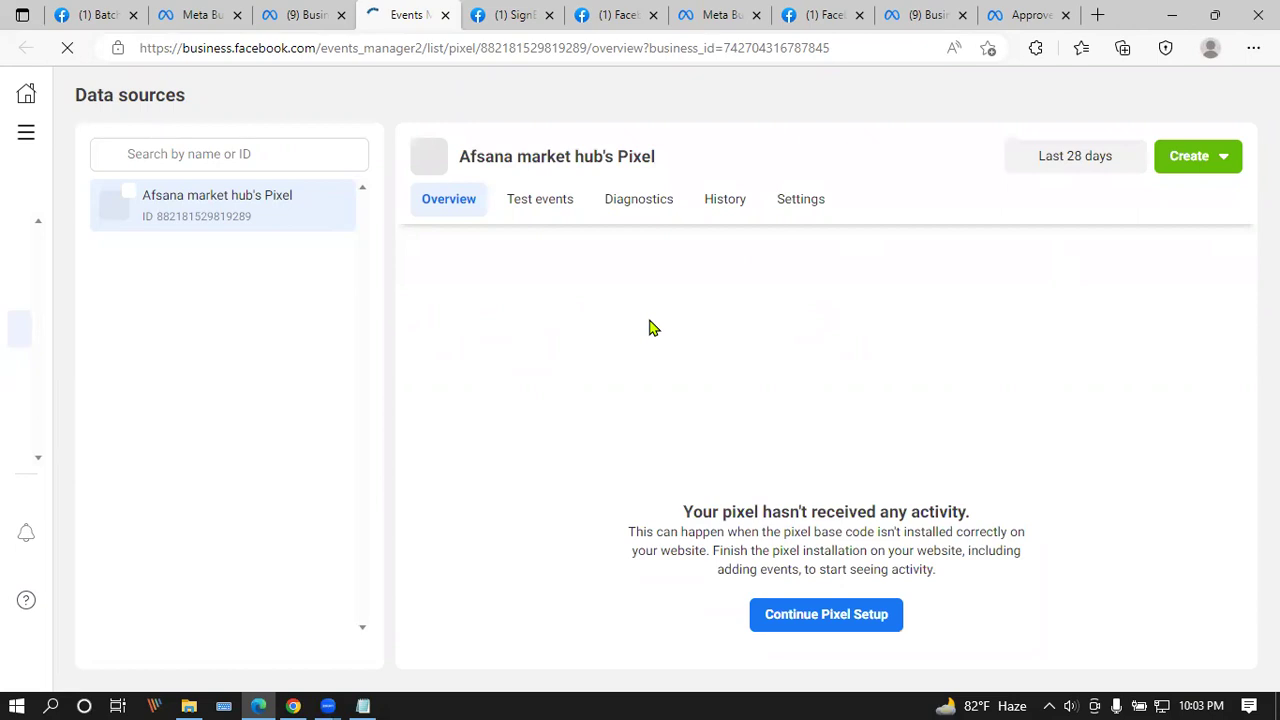
Step: Resume pixel setup with Meta Pixel, choosing manual installation and copying the base code
left_click(835, 615)
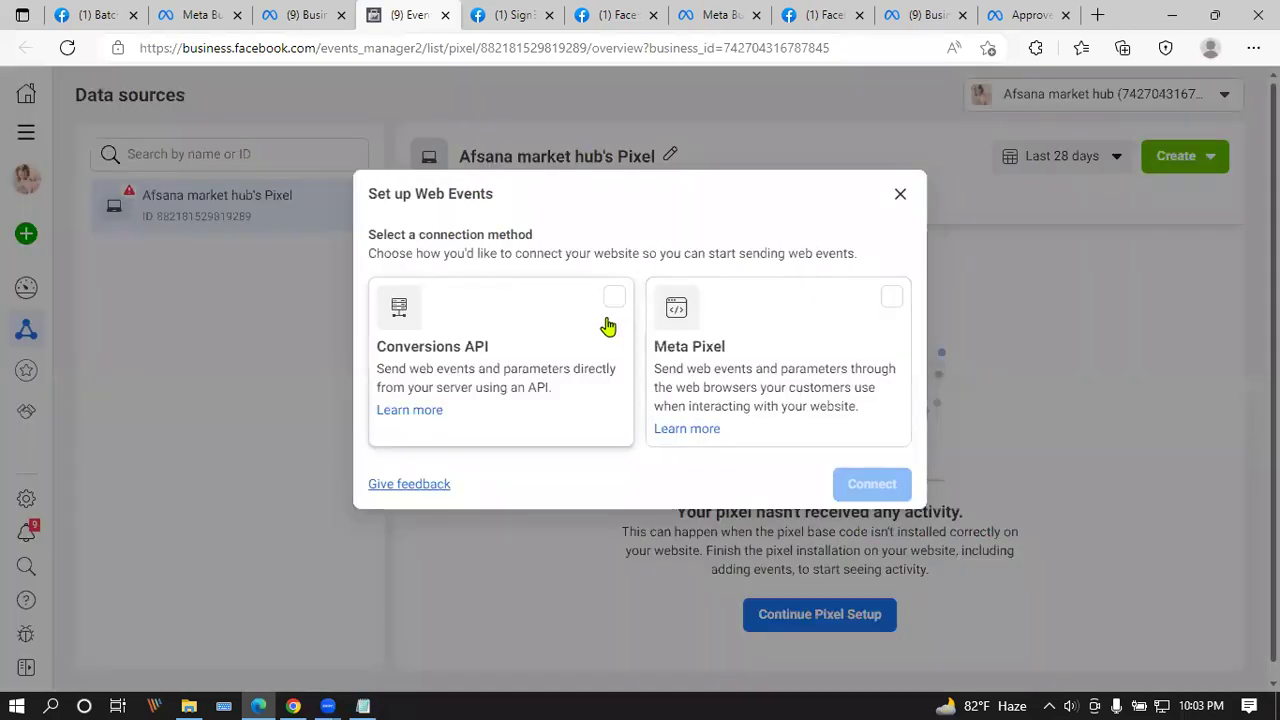
left_click(893, 295)
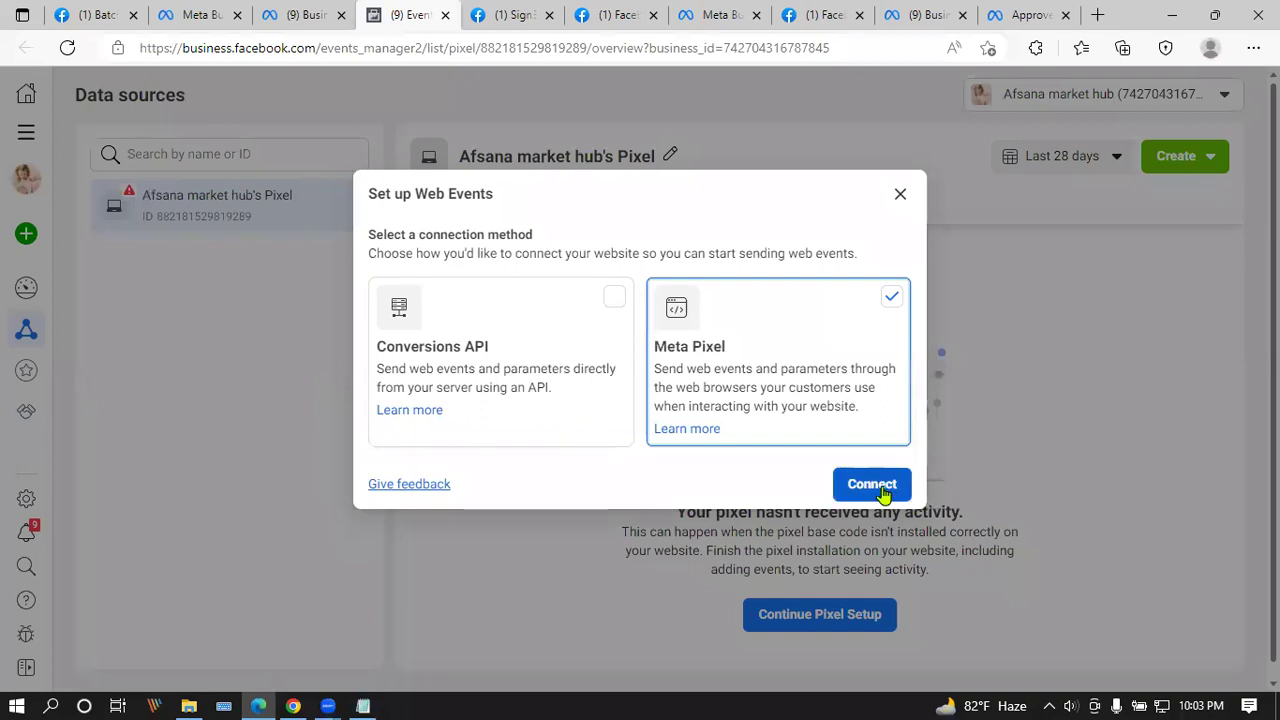
left_click(872, 485)
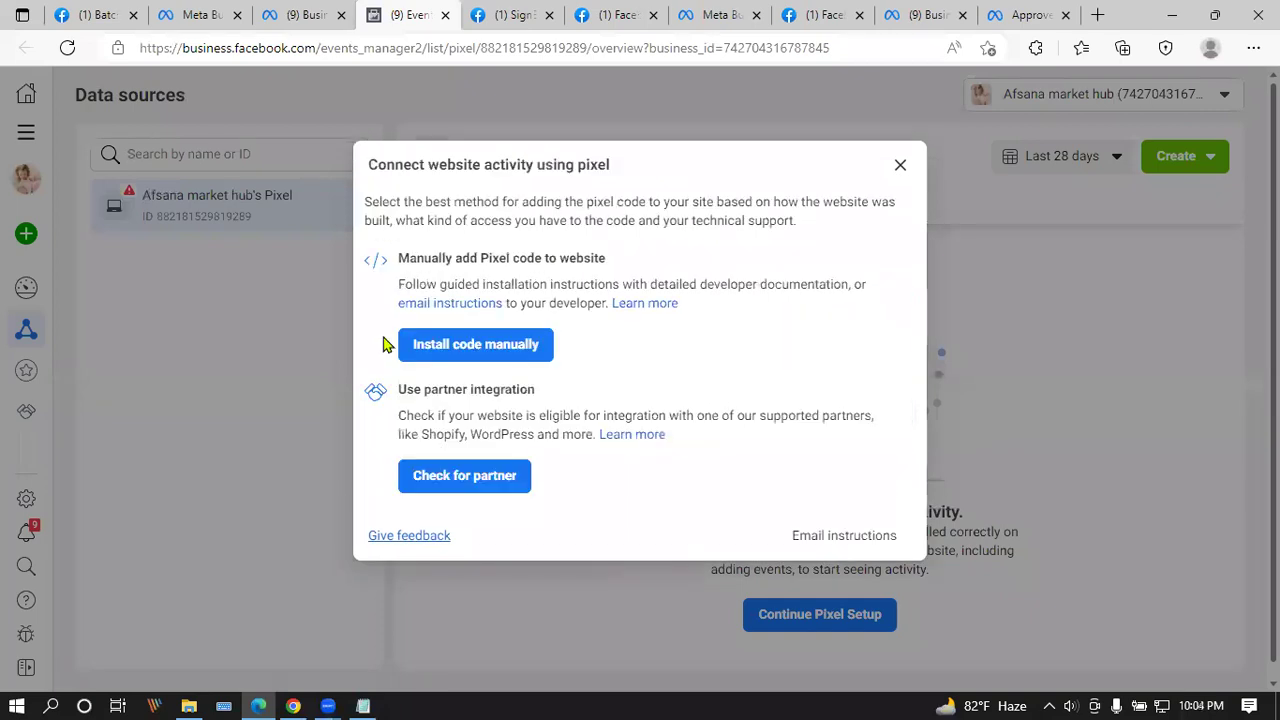
left_click(490, 350)
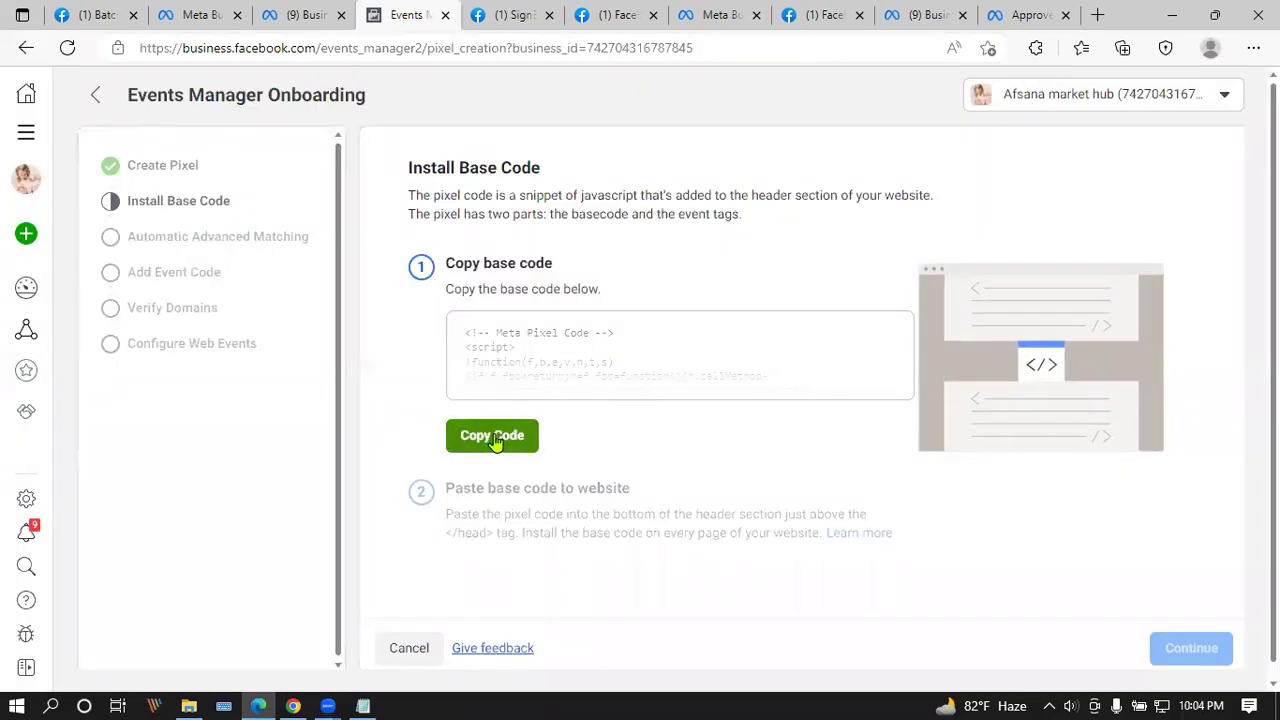
left_click(493, 437)
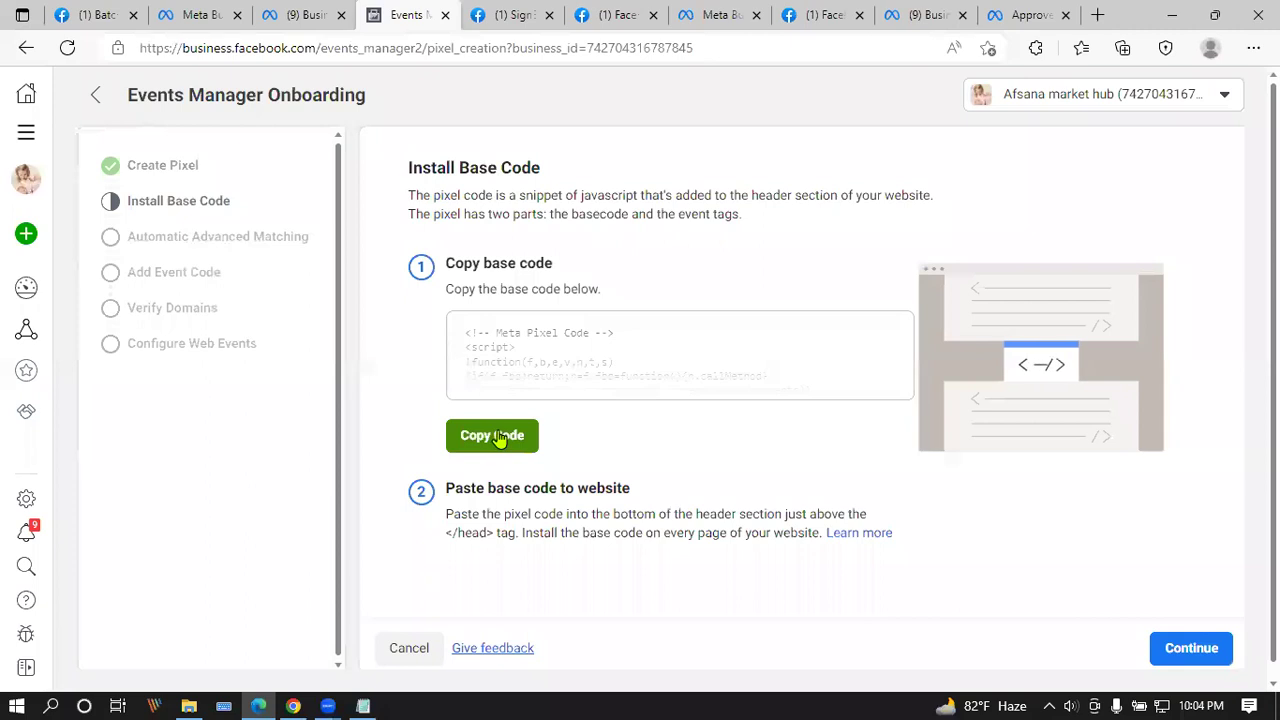
Step: Continue past Advanced Matching and event code to Verify Domains, opening domain verification
left_click(1196, 643)
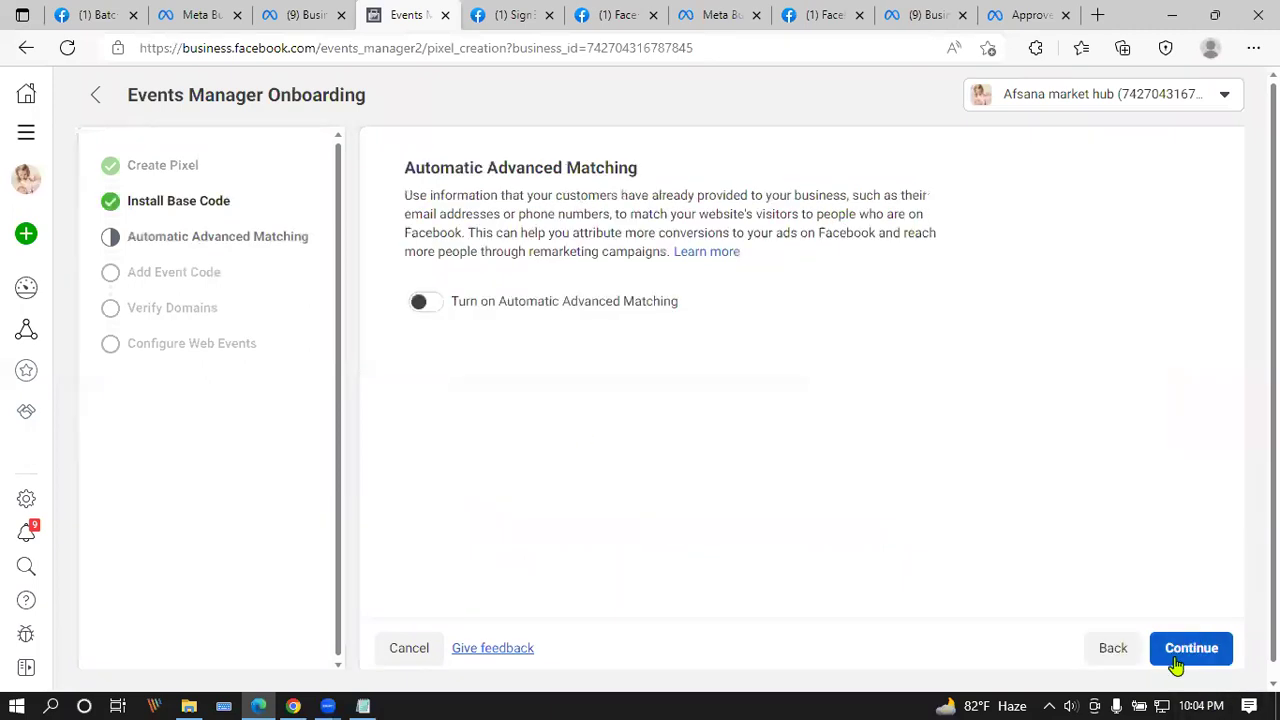
left_click(1181, 650)
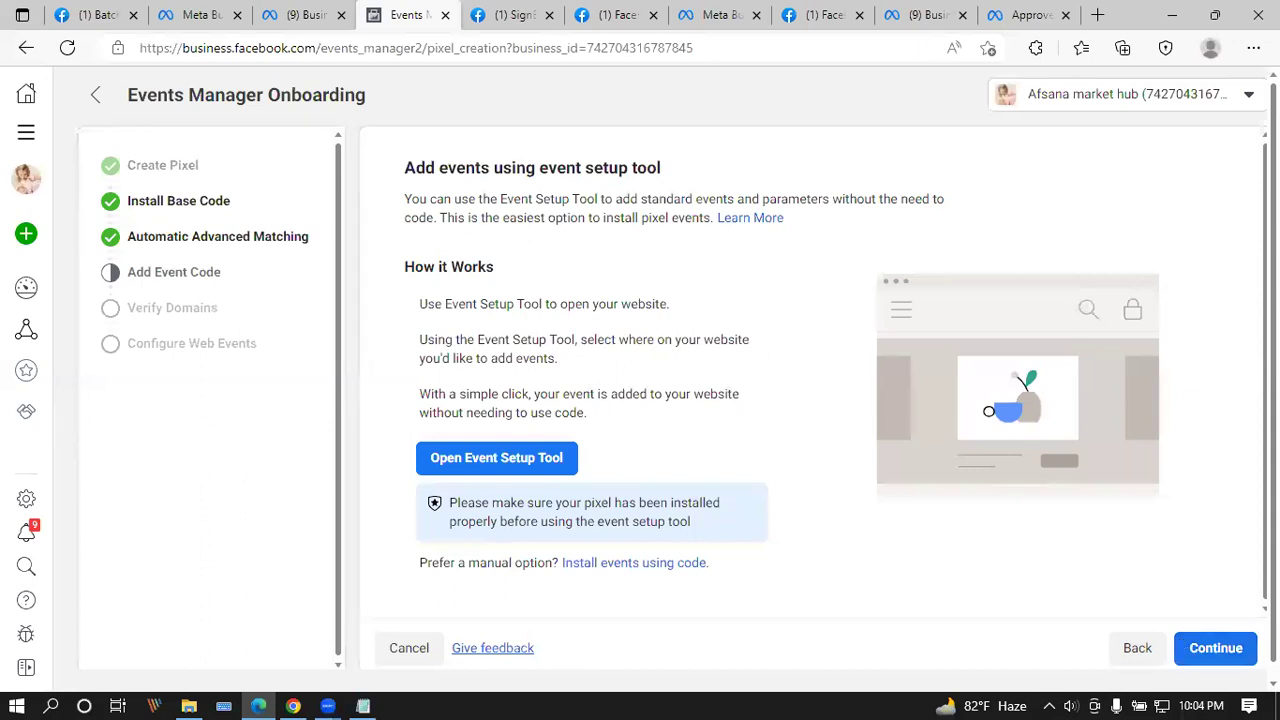
left_click(1181, 650)
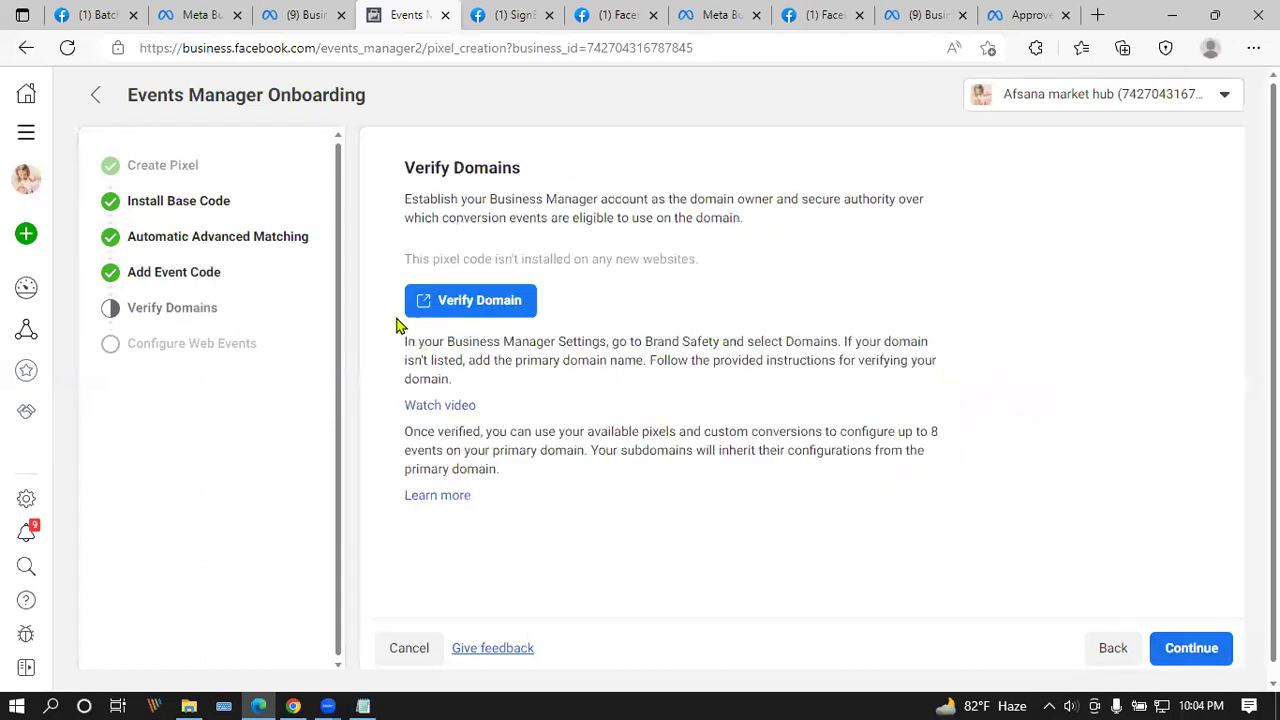
left_click(460, 302)
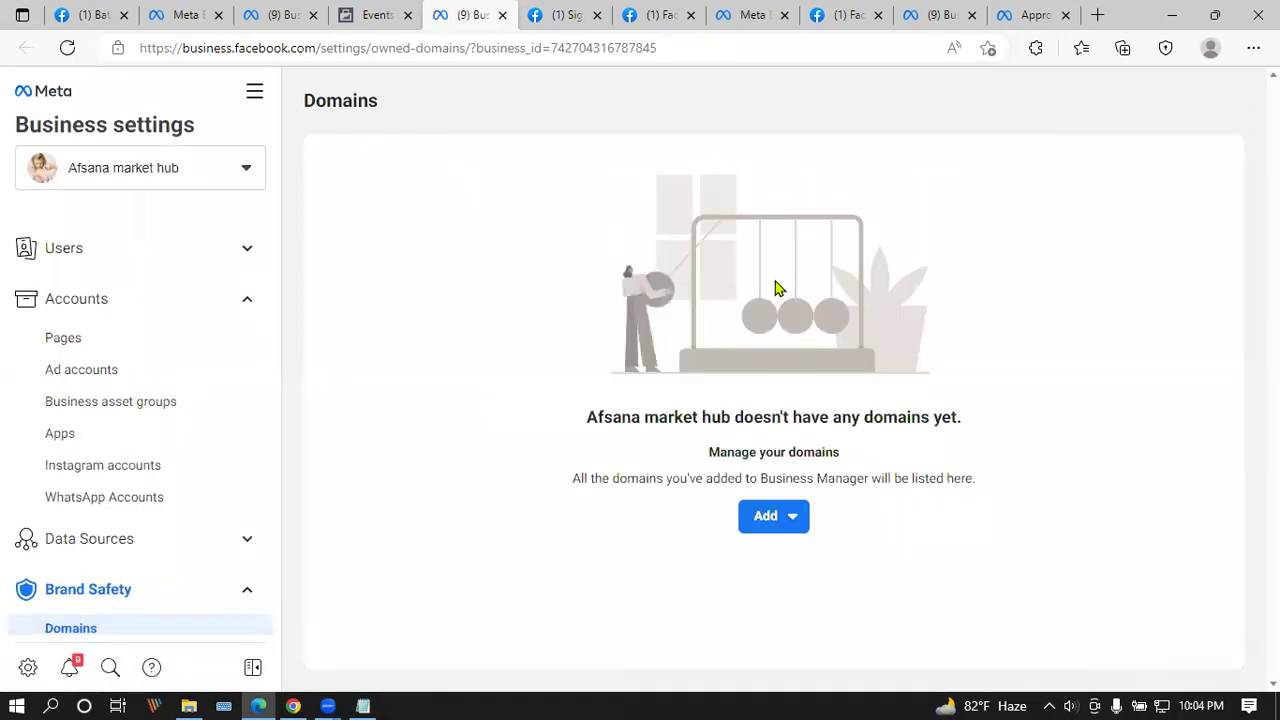
Step: Start a new domain, close the form without adding one, and begin exiting pixel setup
scroll(177, 374, "down", 2)
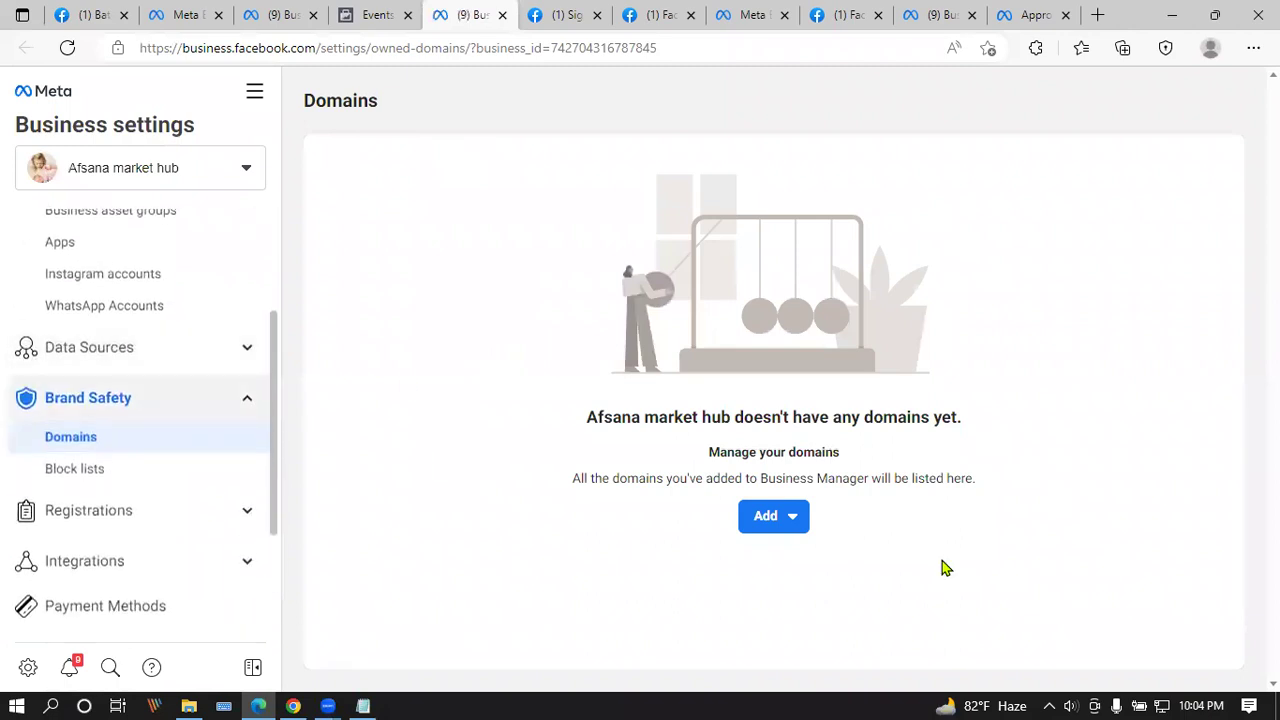
left_click(789, 537)
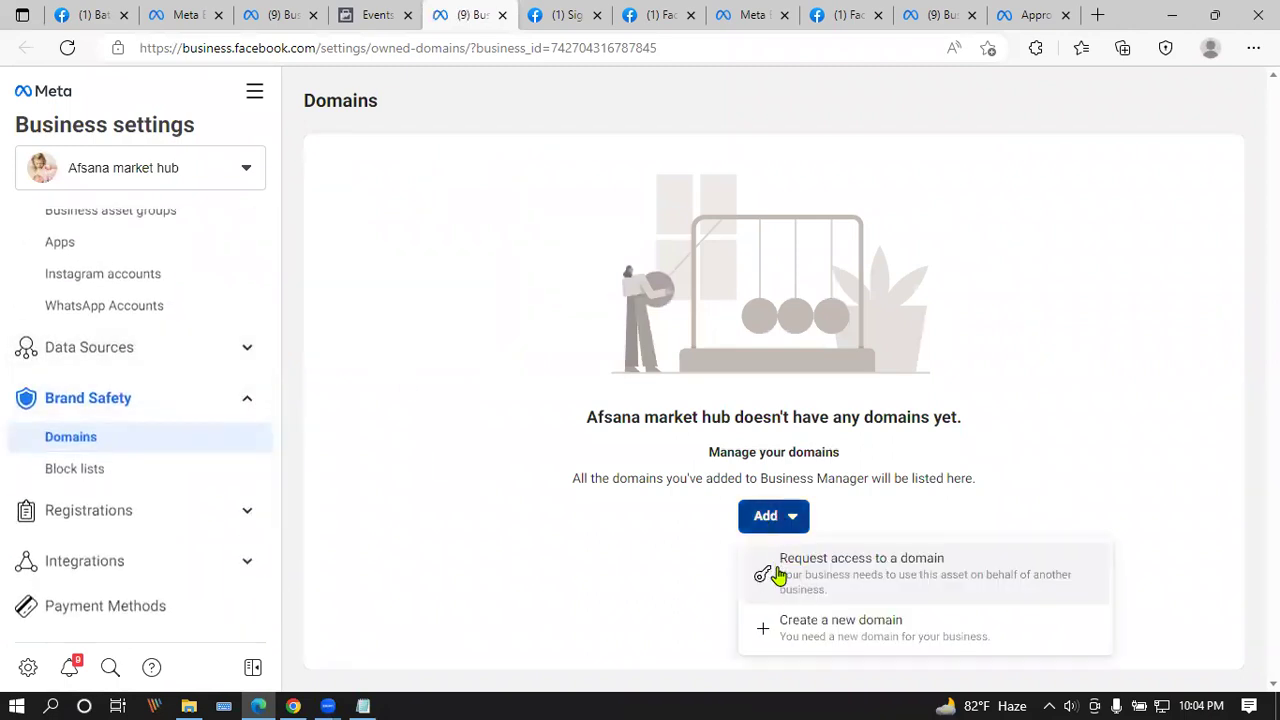
left_click(849, 636)
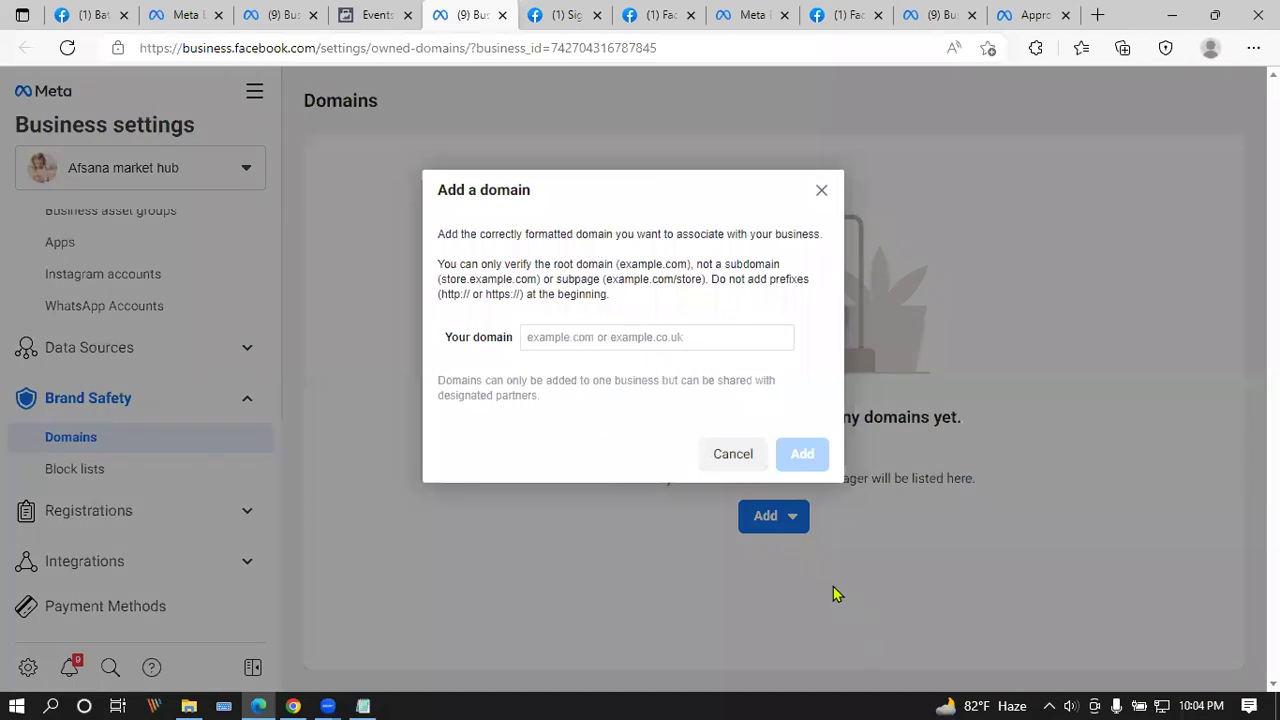
left_click(642, 337)
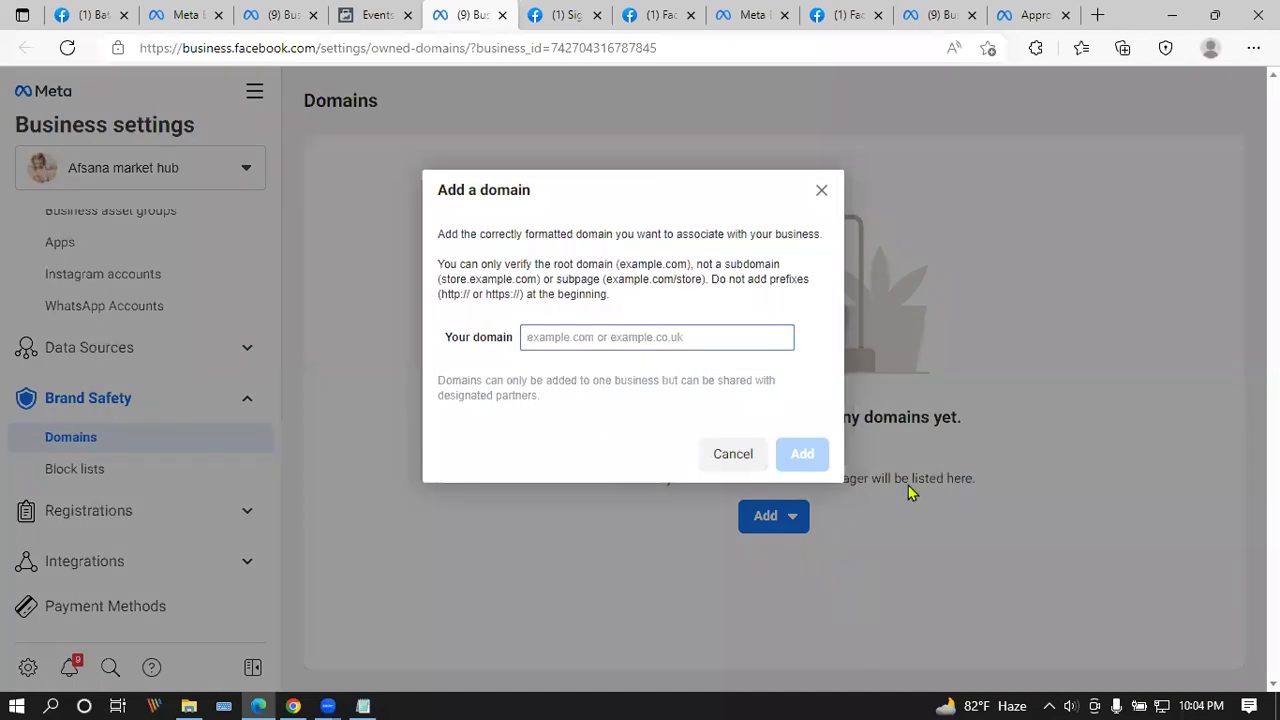
left_click(821, 191)
left_click(378, 14)
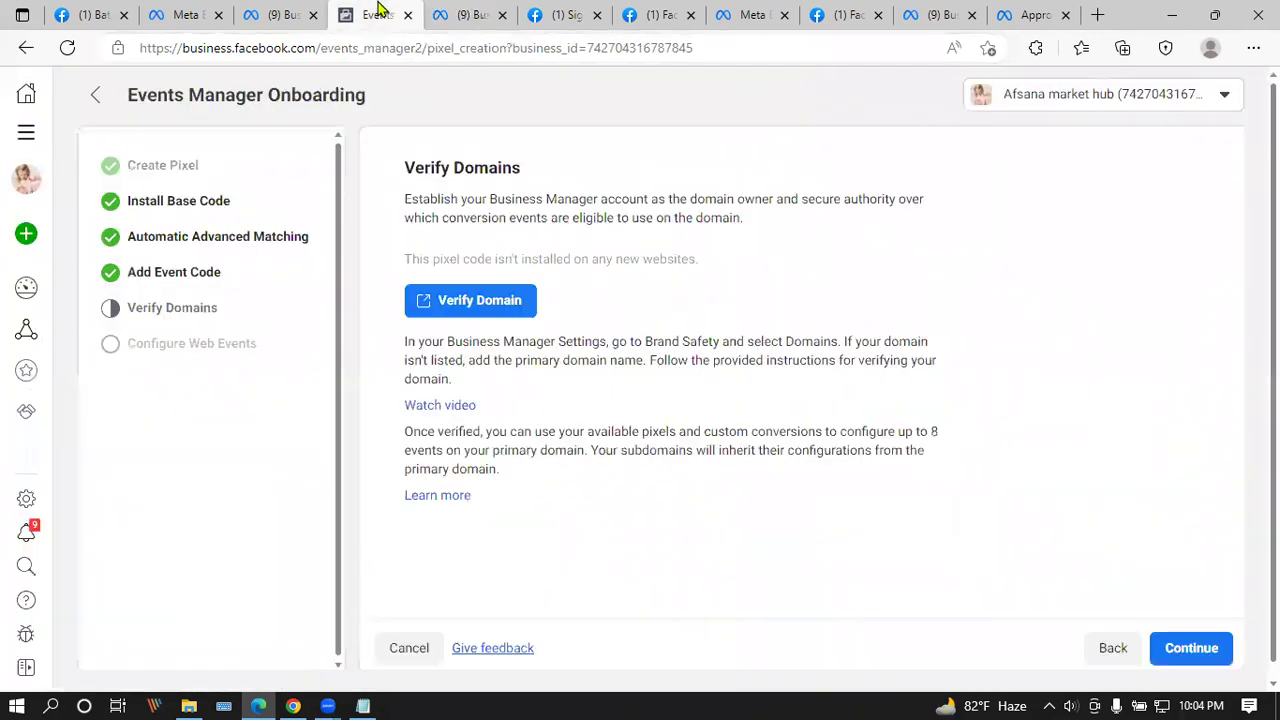
left_click(412, 648)
Step: Confirm leaving pixel setup and cancel renaming, keeping the pixel's name unchanged
left_click(816, 346)
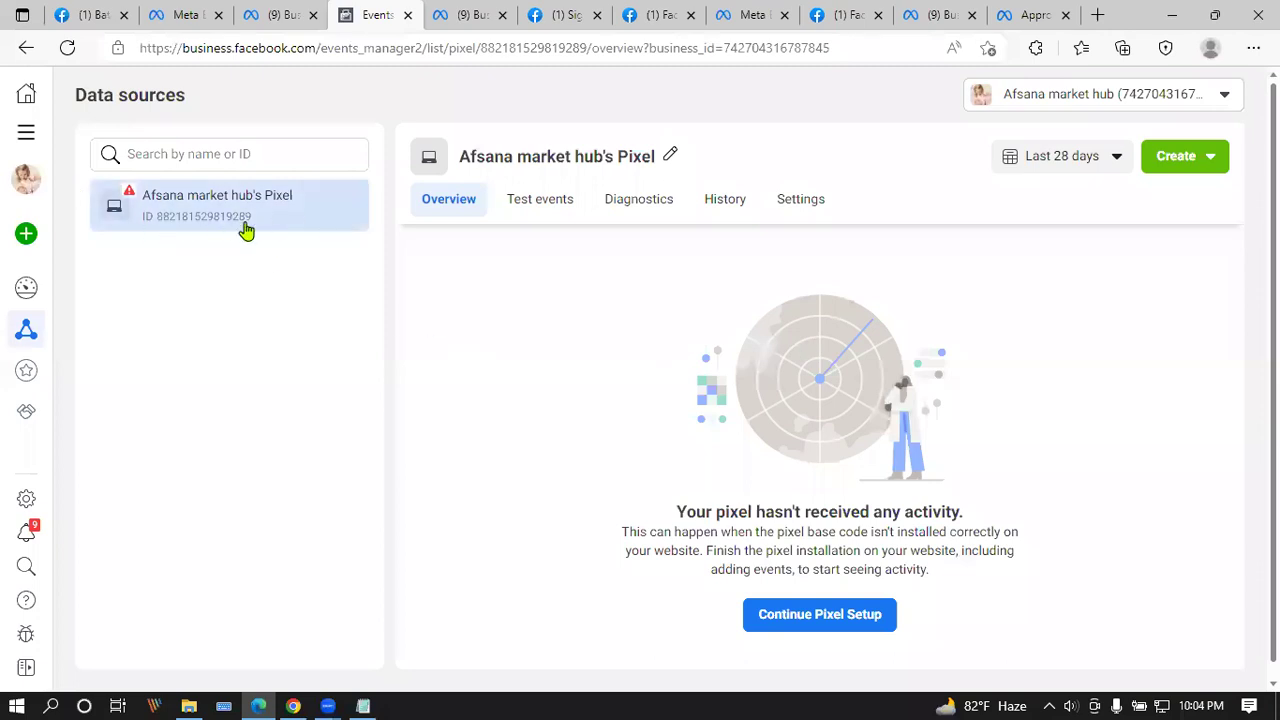
mouse_move(32, 336)
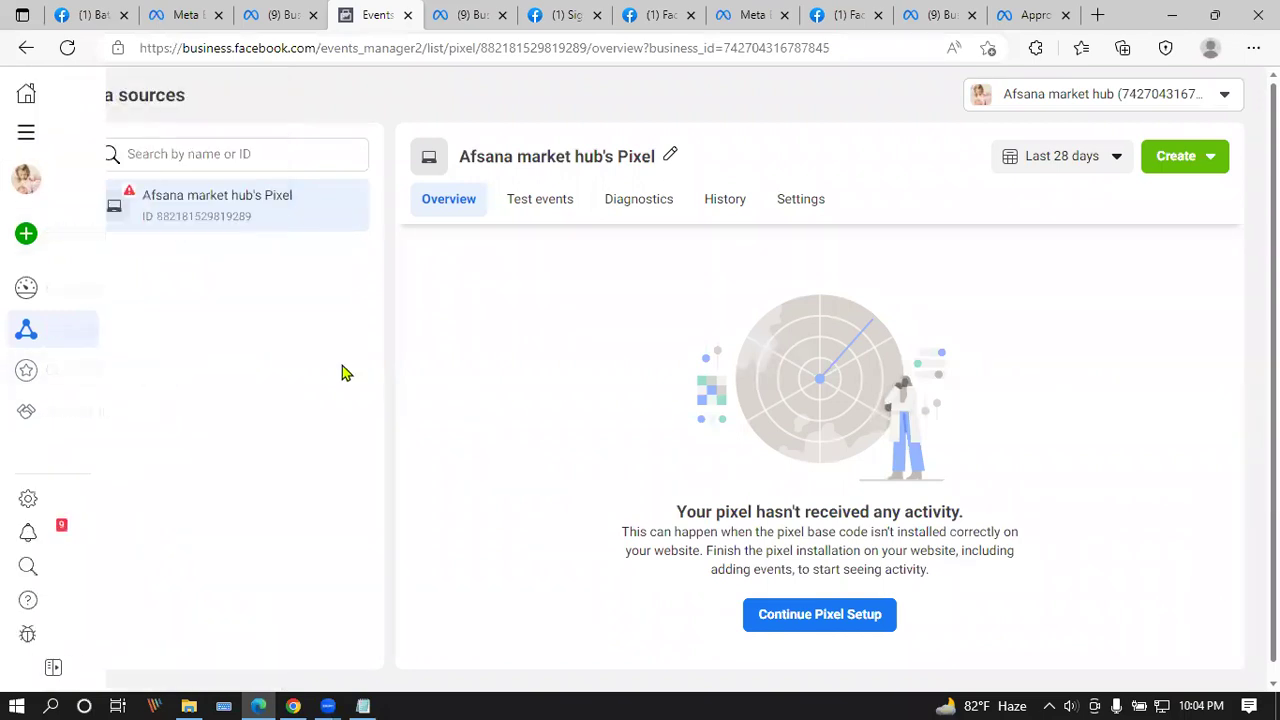
left_click(670, 155)
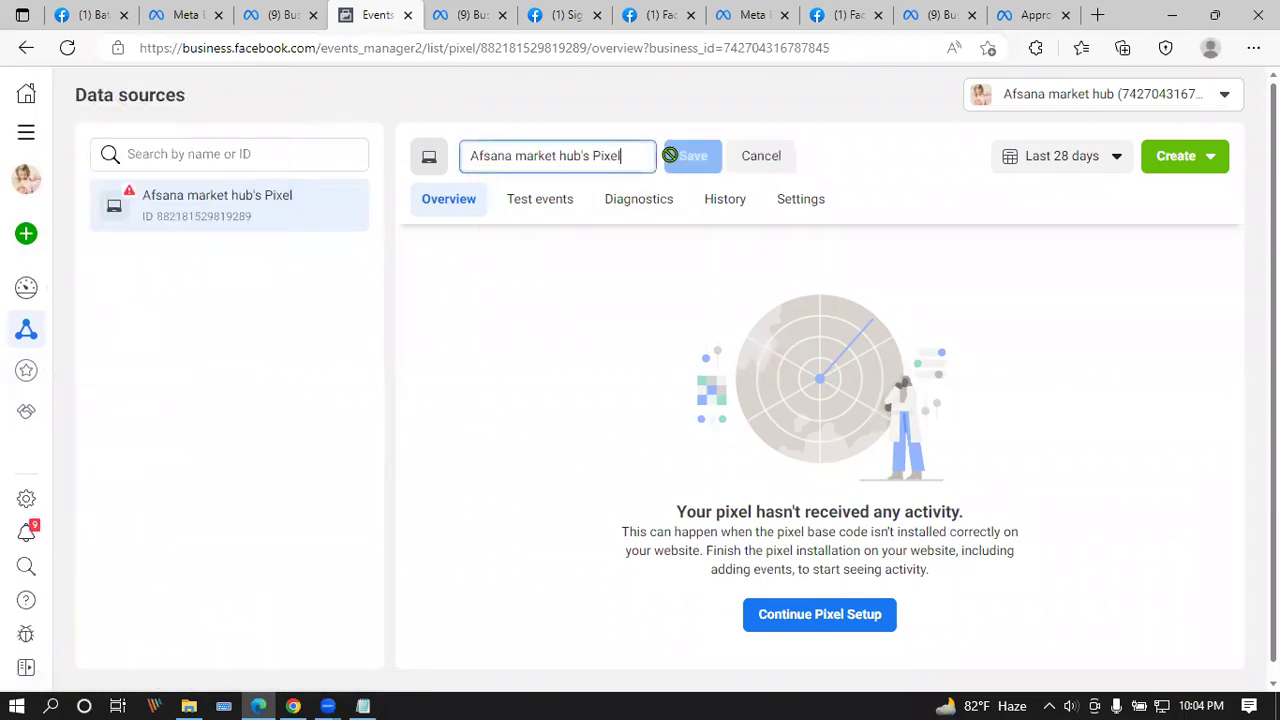
left_click(764, 155)
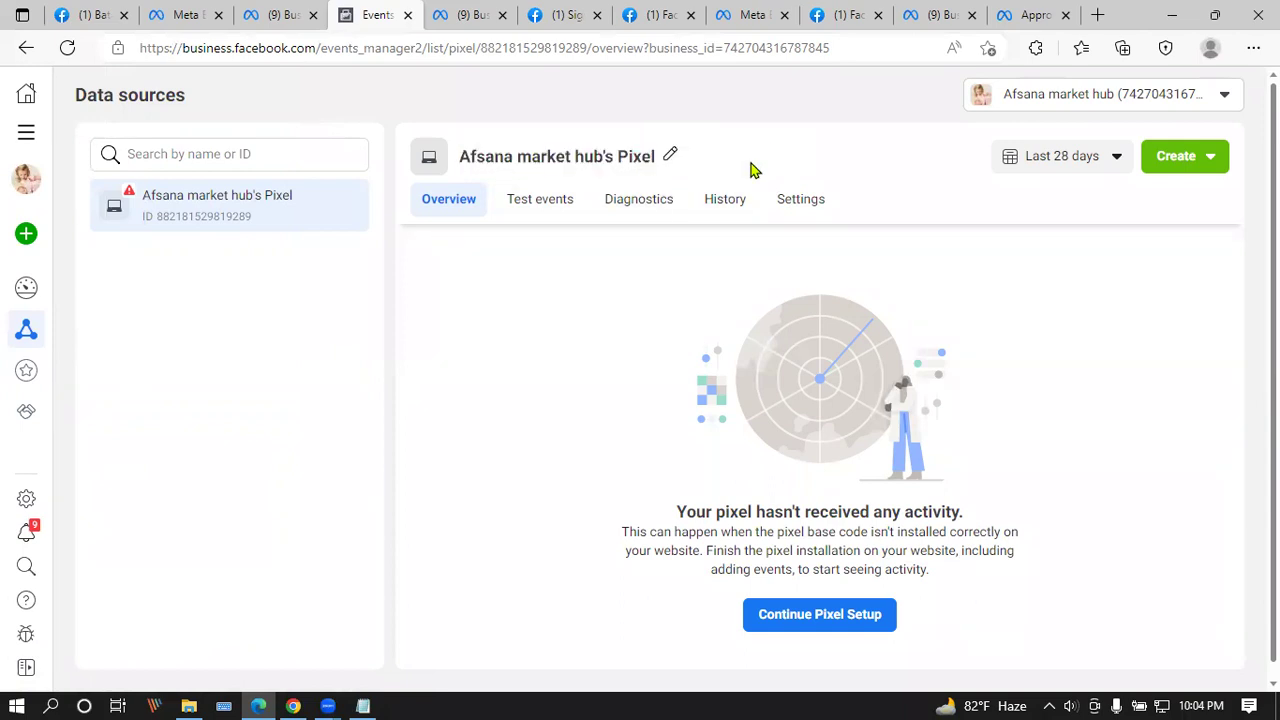
Step: Open the pixel's Settings tab and scroll through its details, sharing and cookie options
left_click(802, 204)
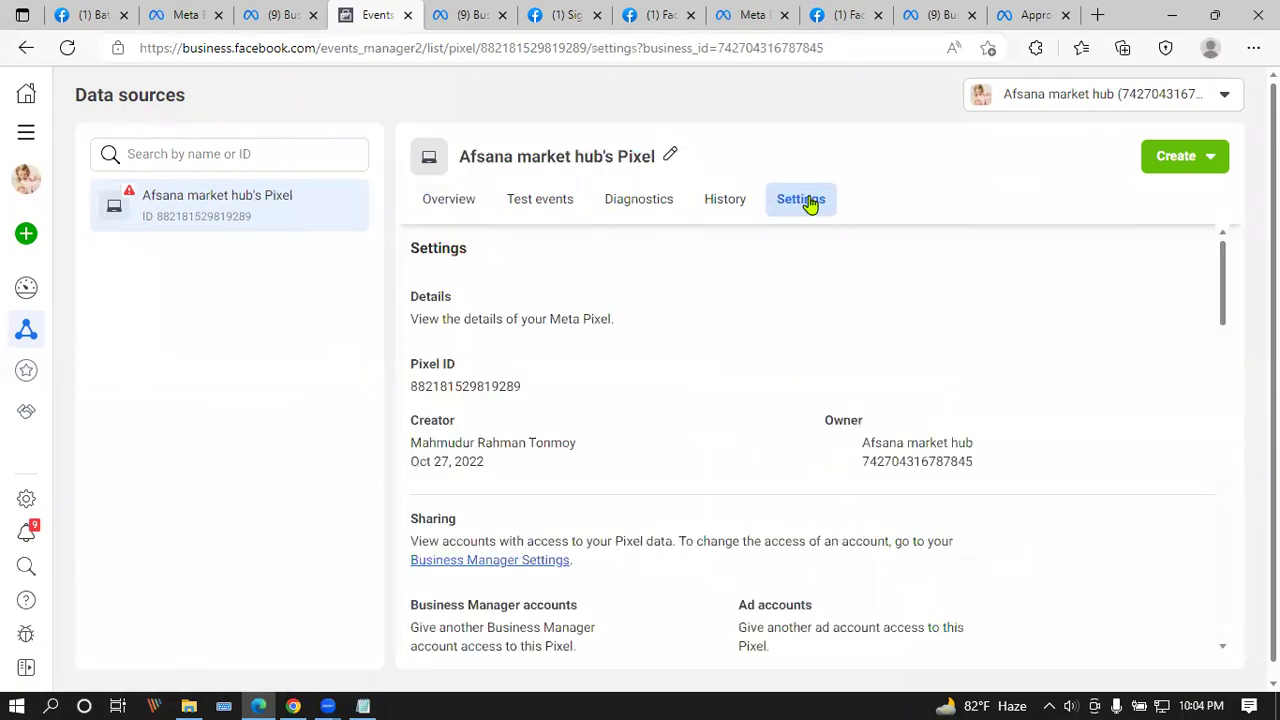
scroll(781, 269, "down", 1)
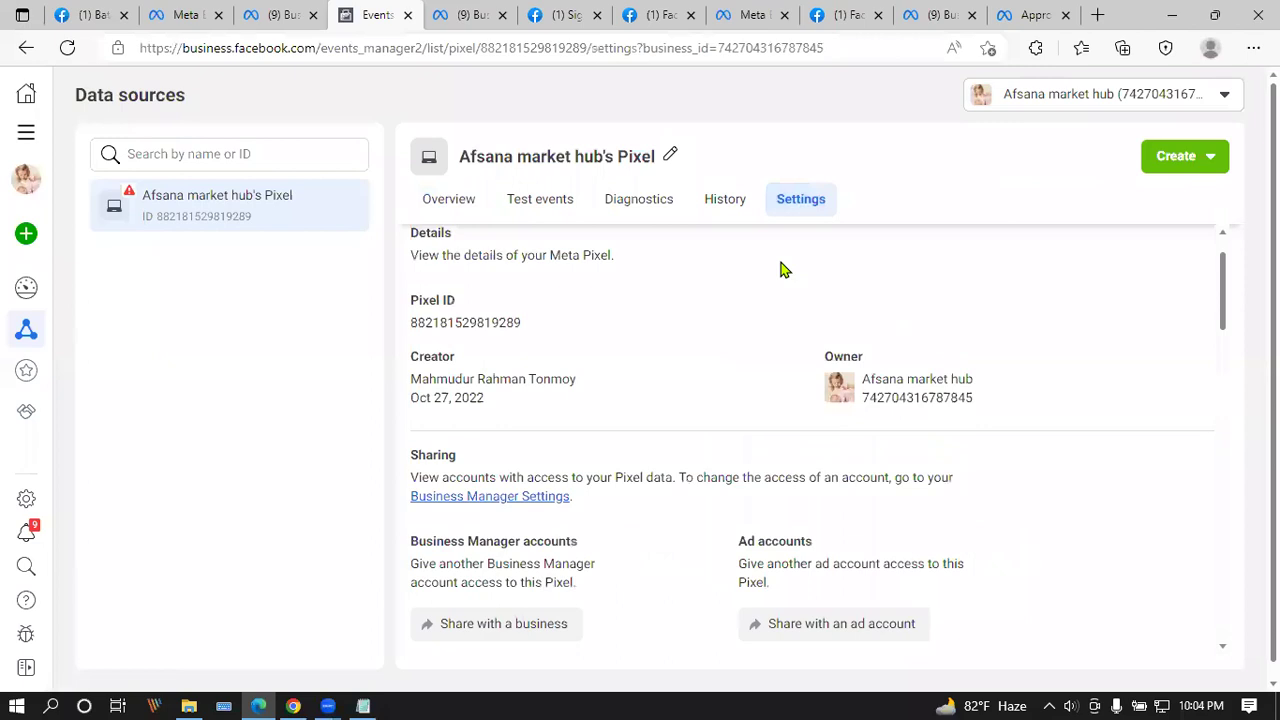
scroll(781, 269, "down", 1)
scroll(783, 269, "down", 4)
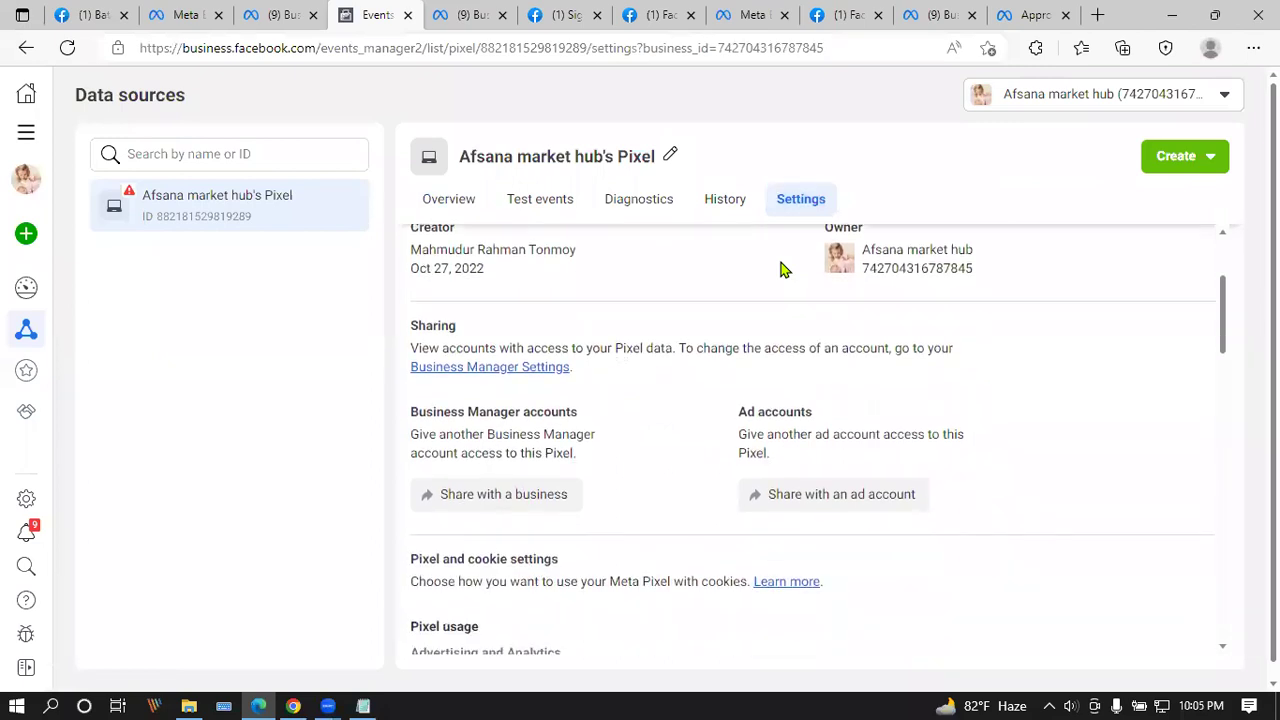
scroll(783, 269, "down", 2)
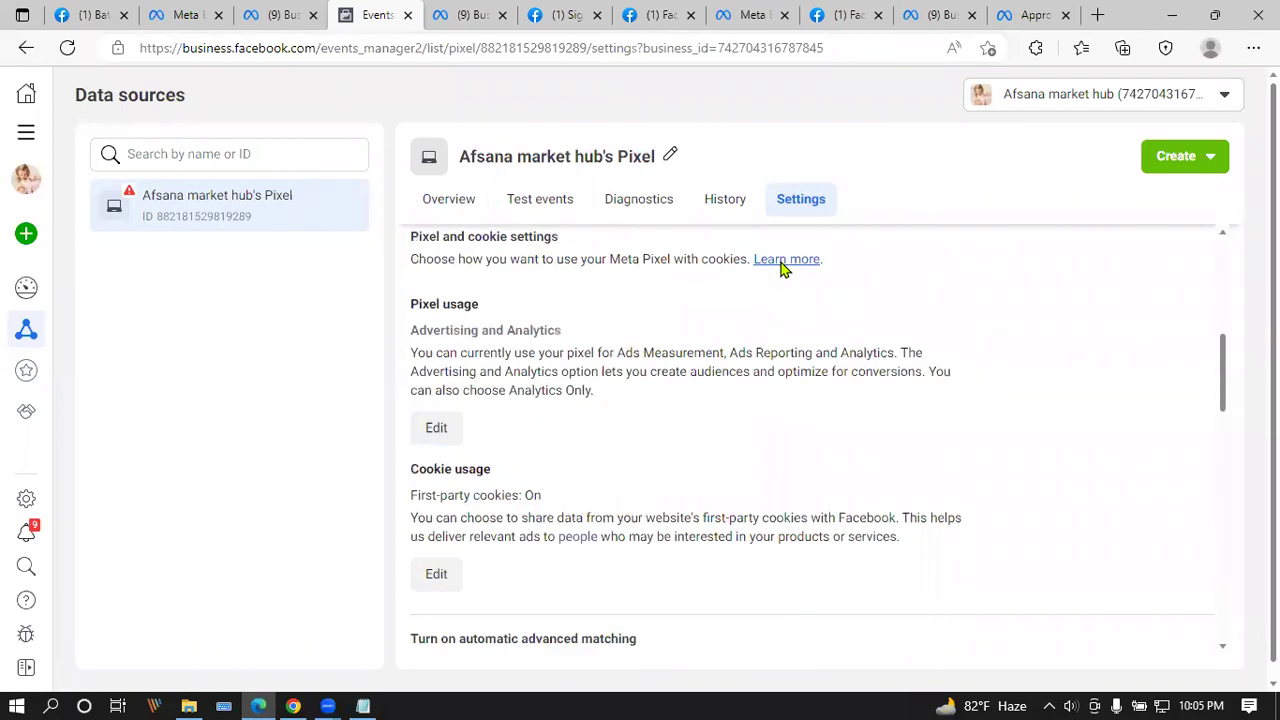
scroll(781, 269, "down", 2)
scroll(782, 269, "down", 5)
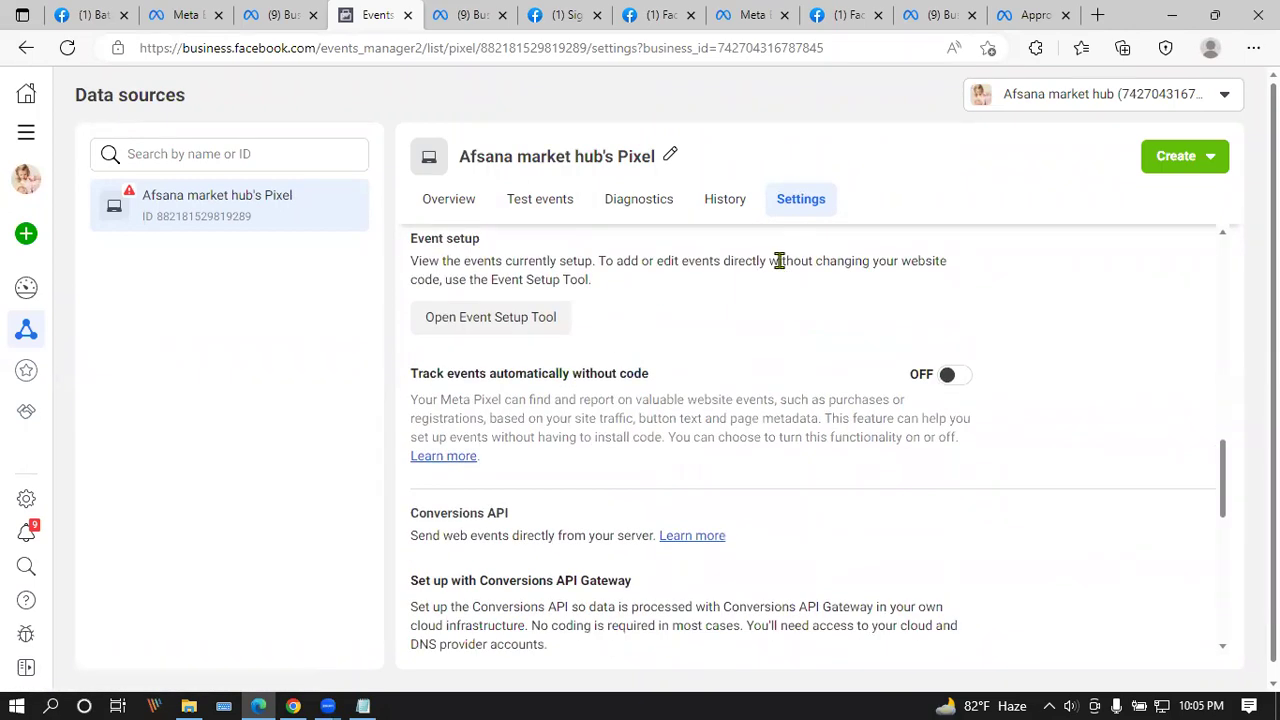
scroll(779, 261, "down", 2)
scroll(783, 268, "down", 4)
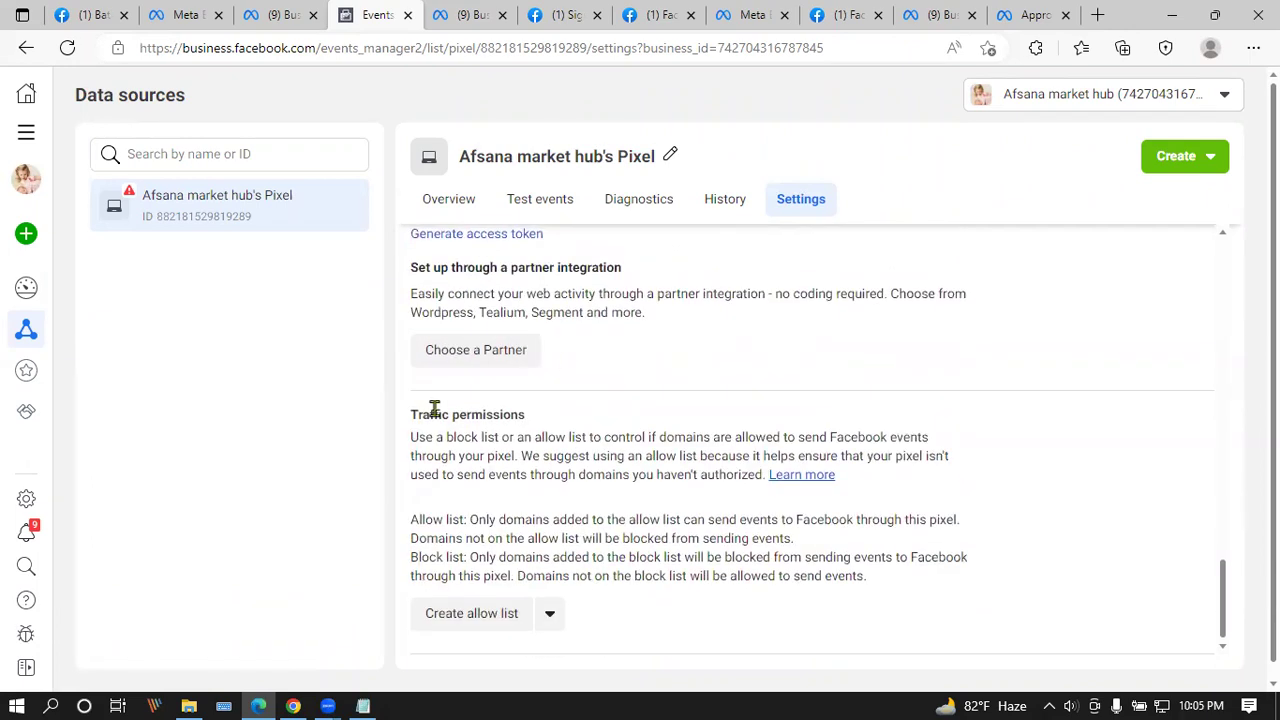
scroll(440, 405, "up", 6)
scroll(443, 397, "up", 5)
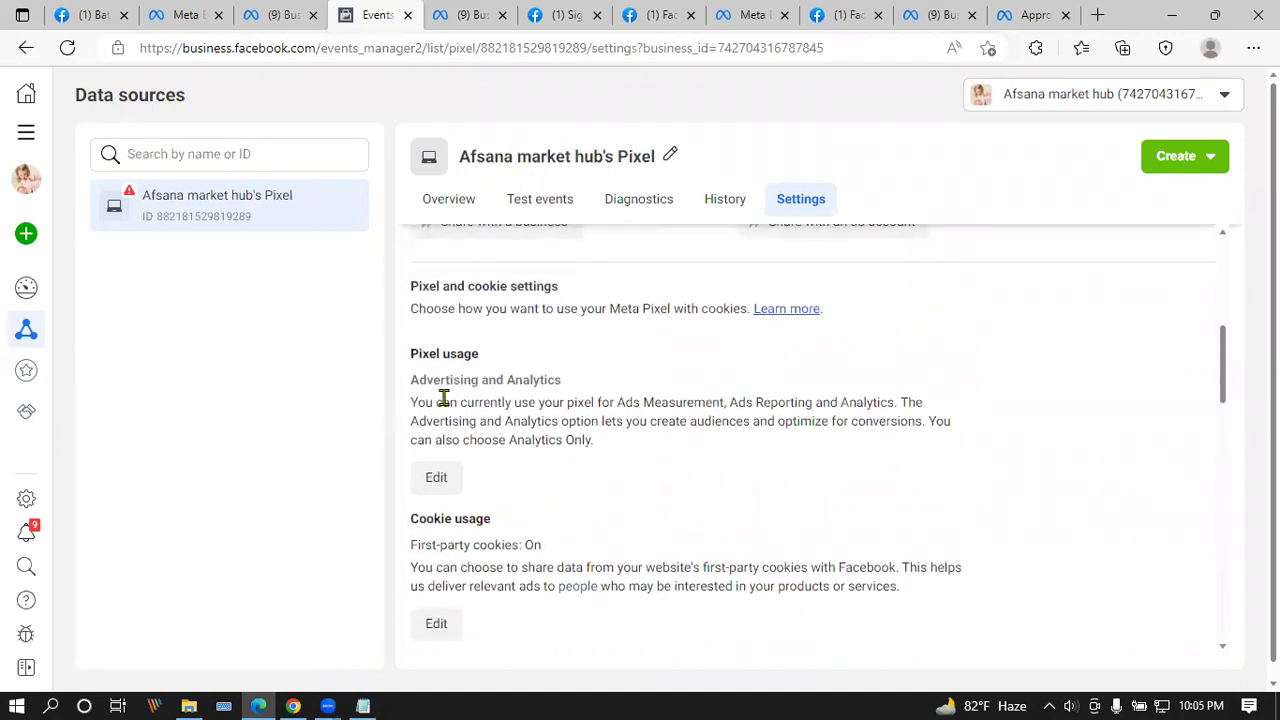
scroll(443, 397, "up", 2)
scroll(447, 404, "down", 1)
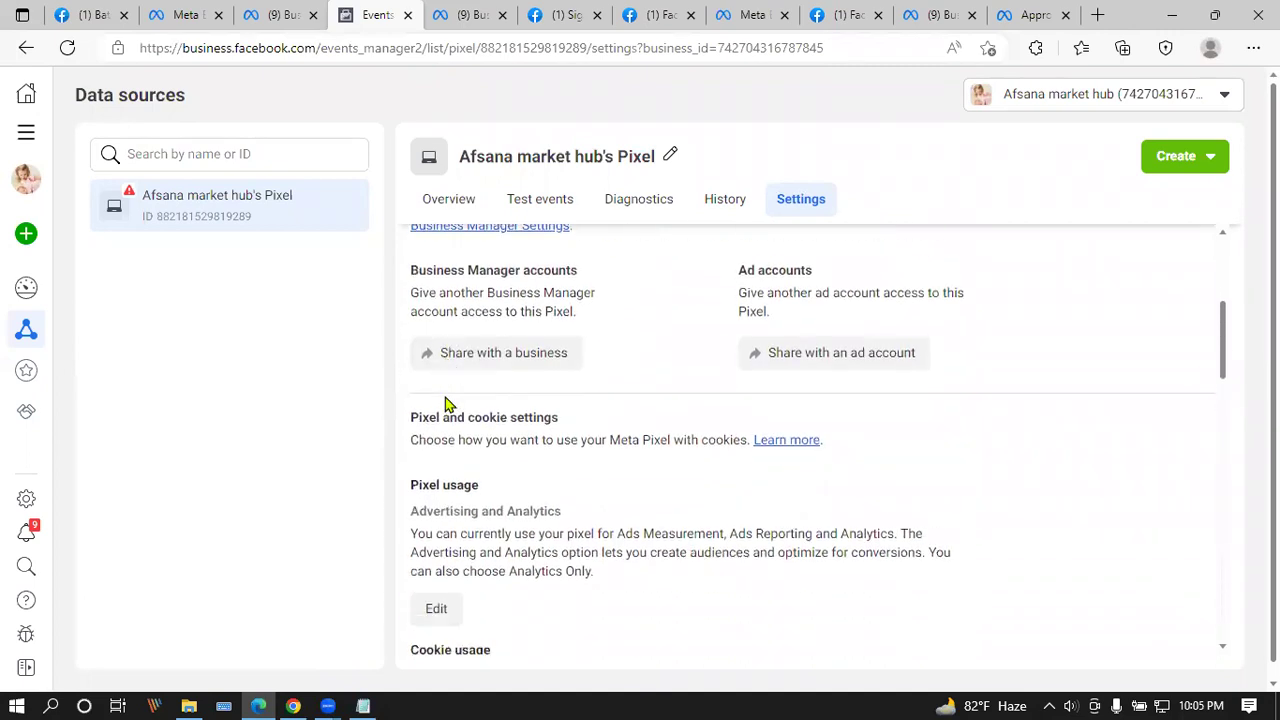
scroll(447, 404, "up", 2)
scroll(443, 397, "up", 1)
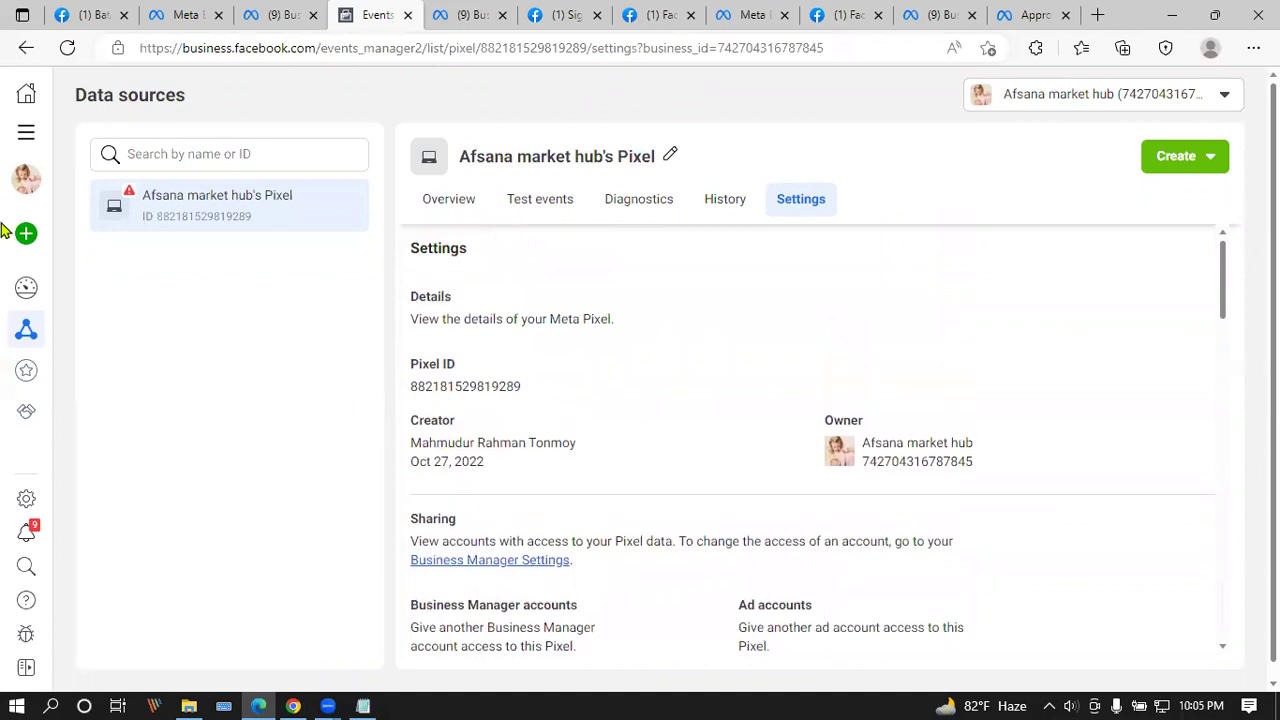
mouse_move(40, 240)
left_click(190, 167)
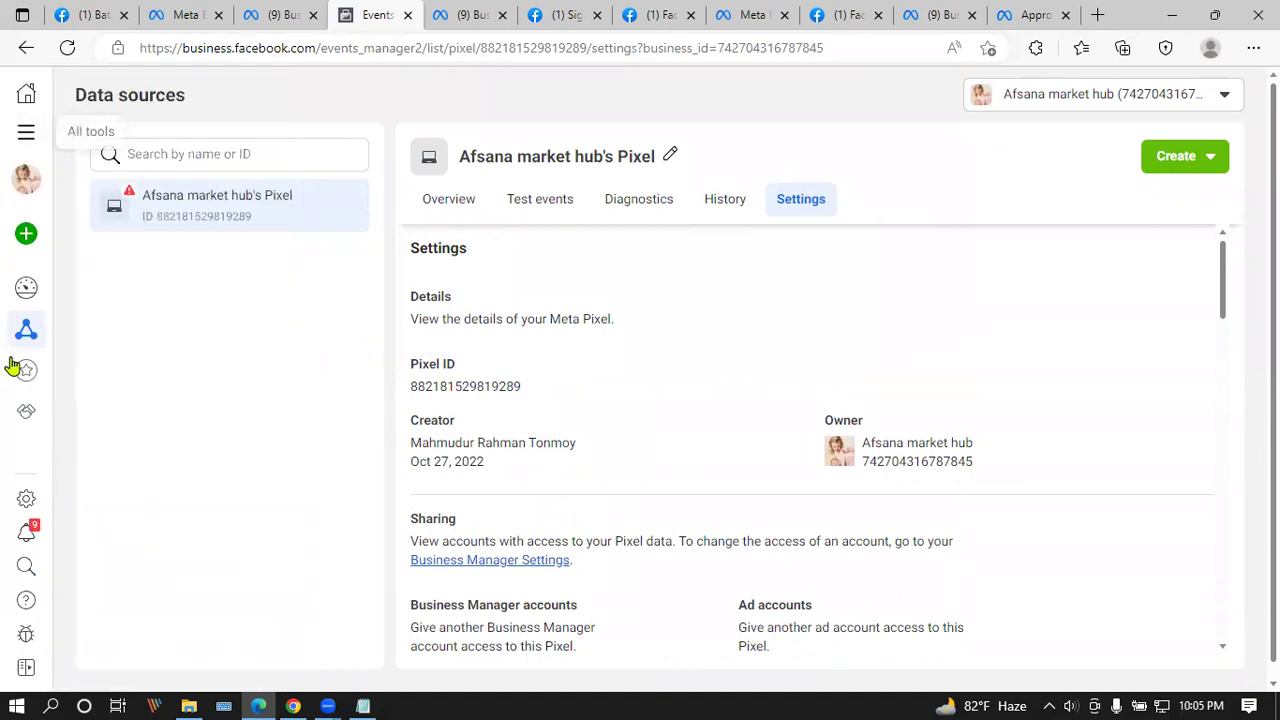
Step: Open Business settings > Business info and scroll down to the Business options section
left_click(27, 499)
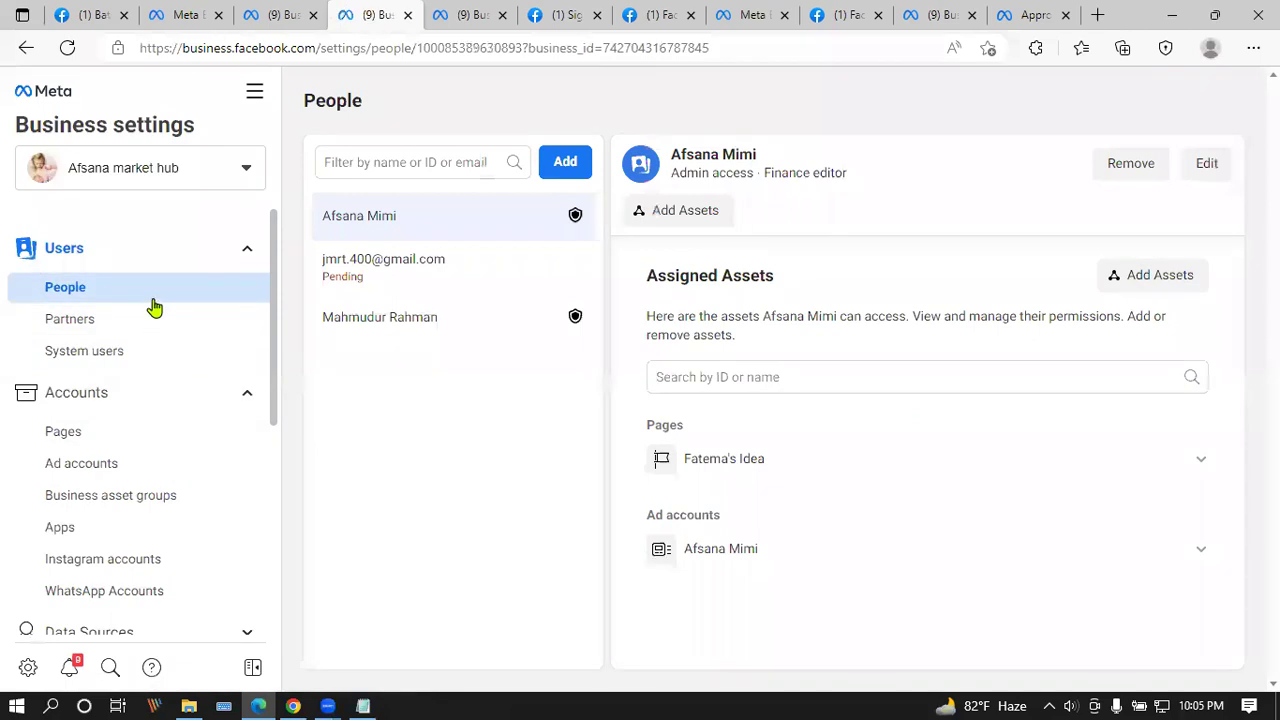
scroll(157, 443, "down", 1)
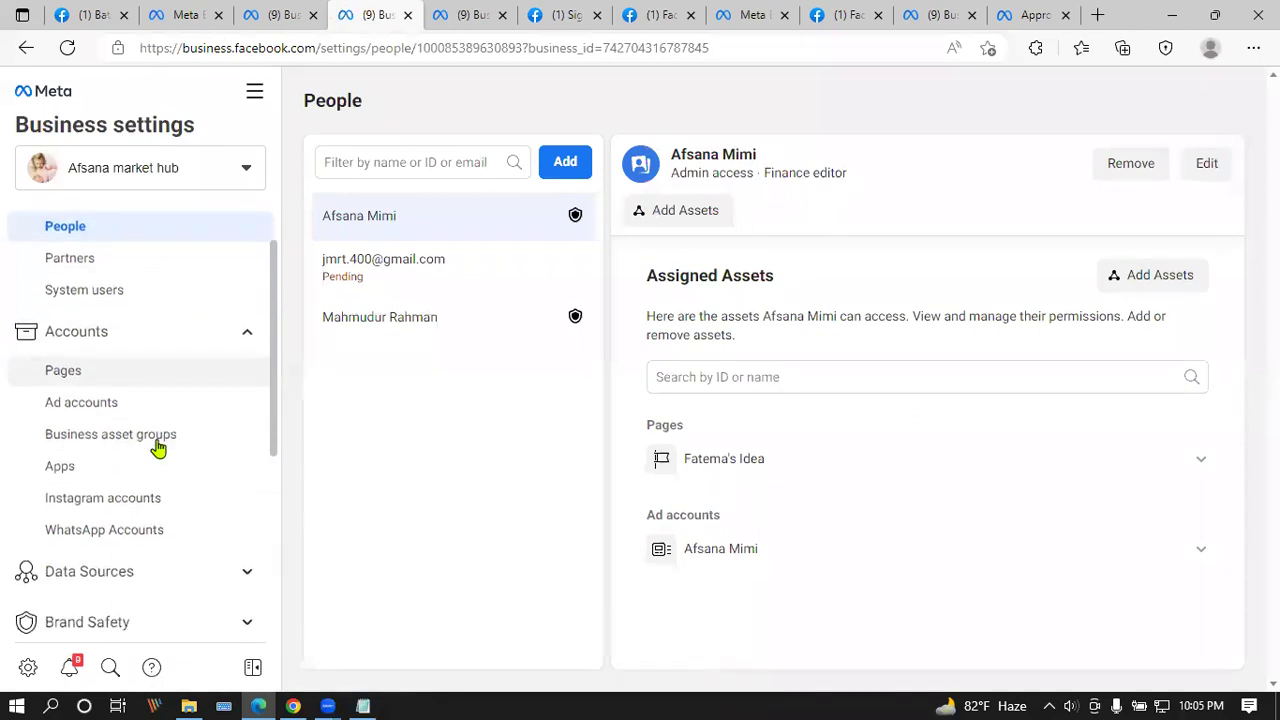
scroll(143, 555, "down", 5)
left_click(138, 576)
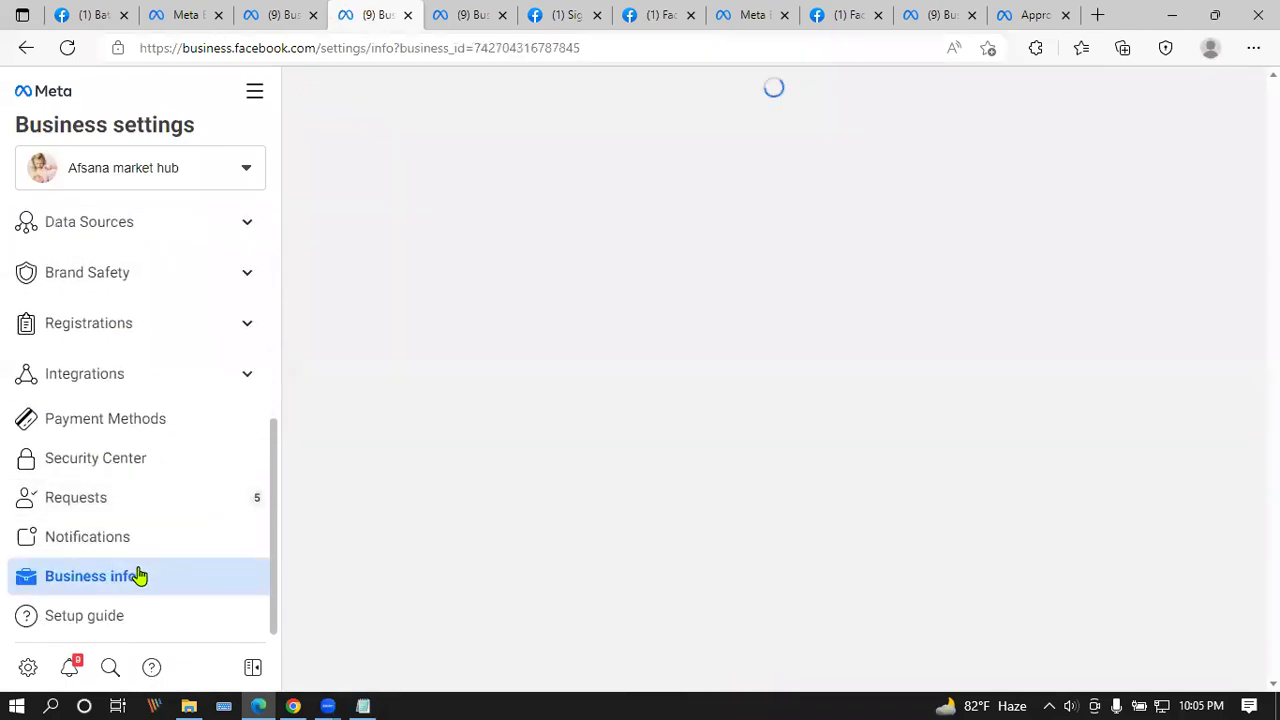
scroll(394, 211, "down", 1)
scroll(394, 211, "down", 5)
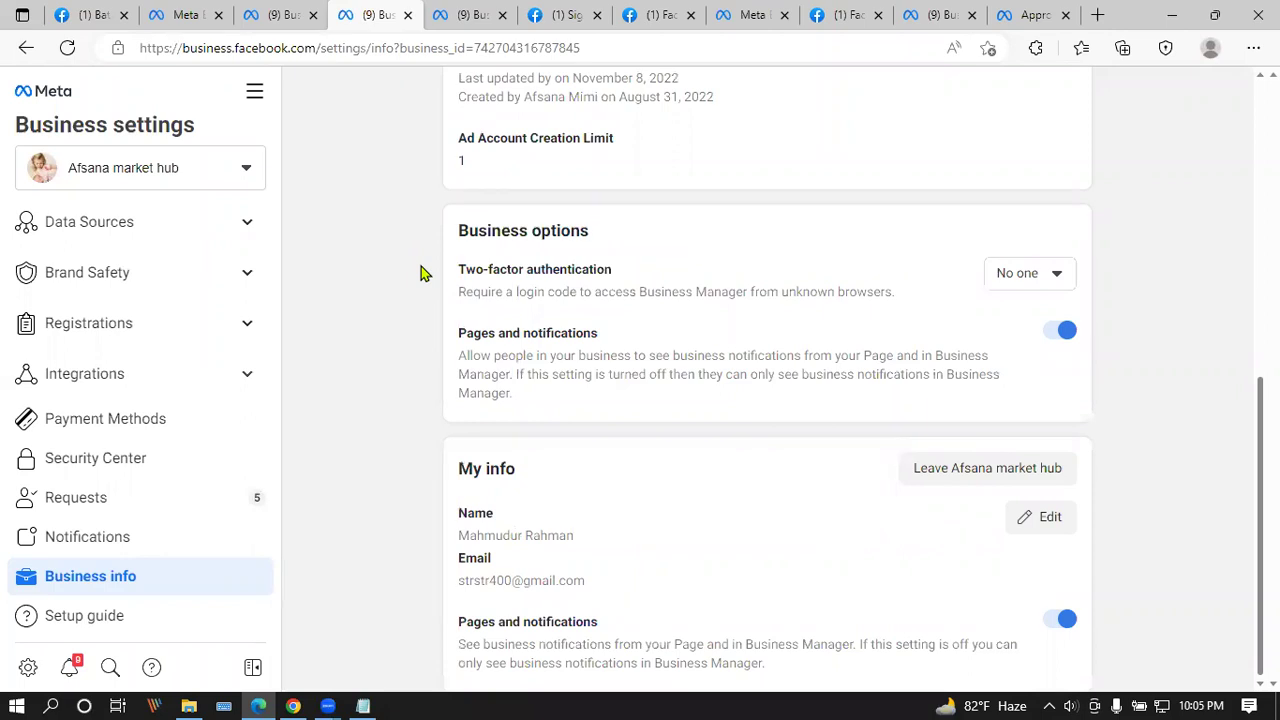
left_click(190, 503)
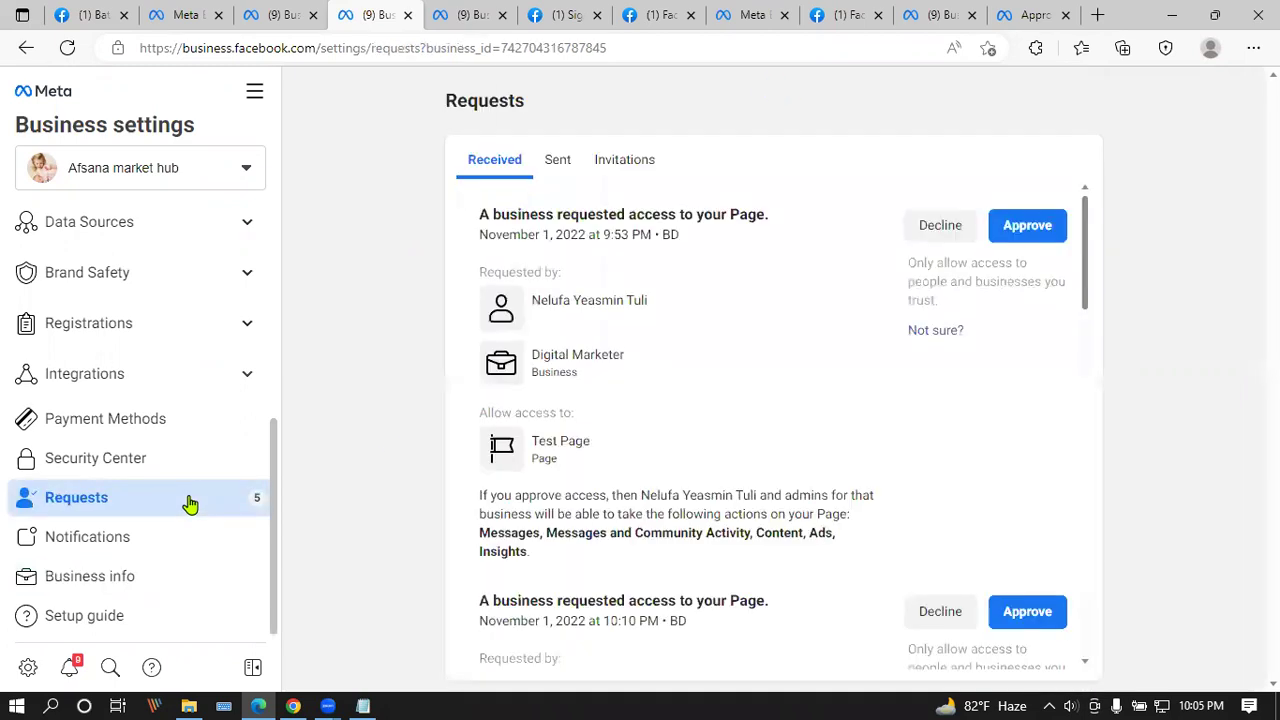
Step: Decline the first Test Page access request and confirm the decline
left_click(958, 225)
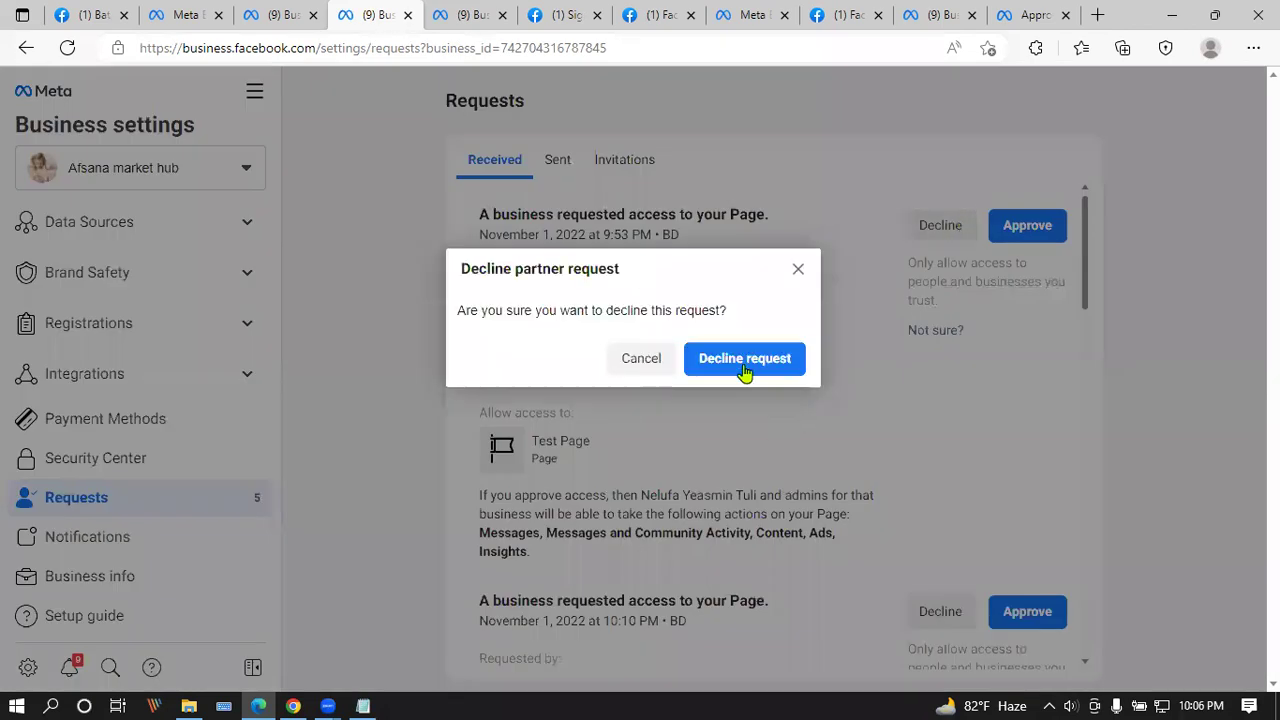
left_click(745, 360)
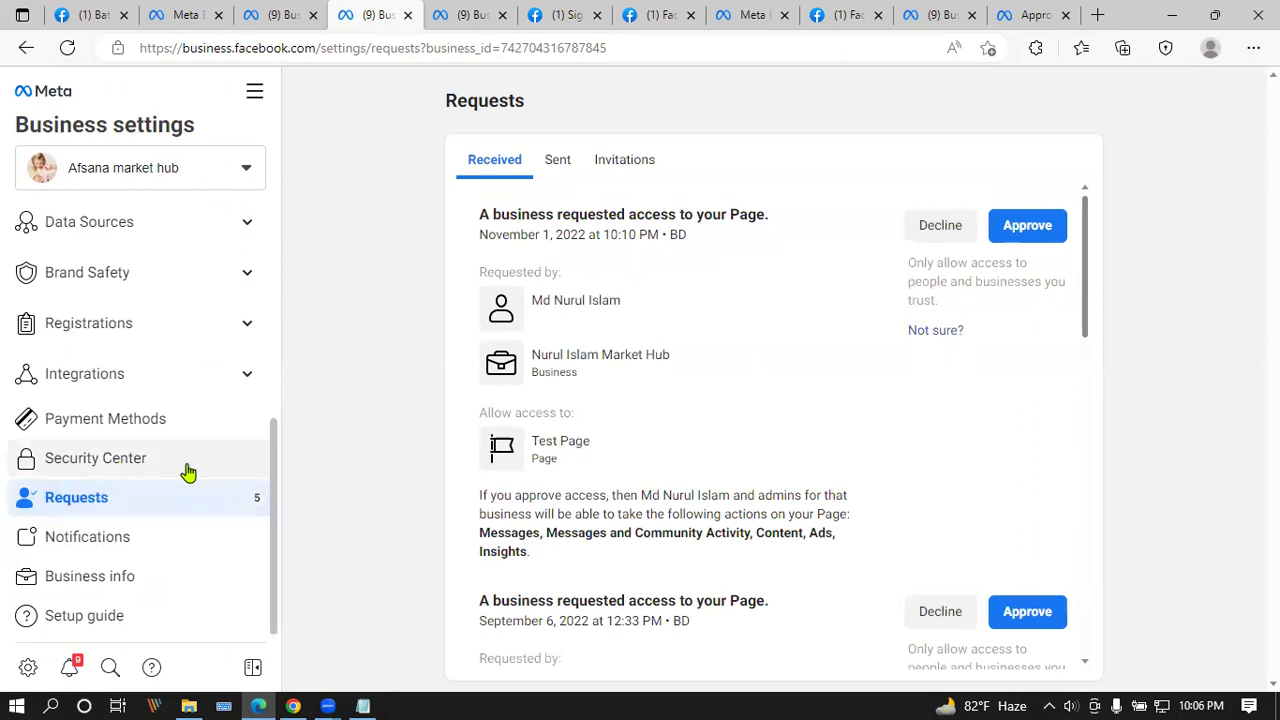
scroll(185, 472, "up", 2)
scroll(183, 471, "down", 1)
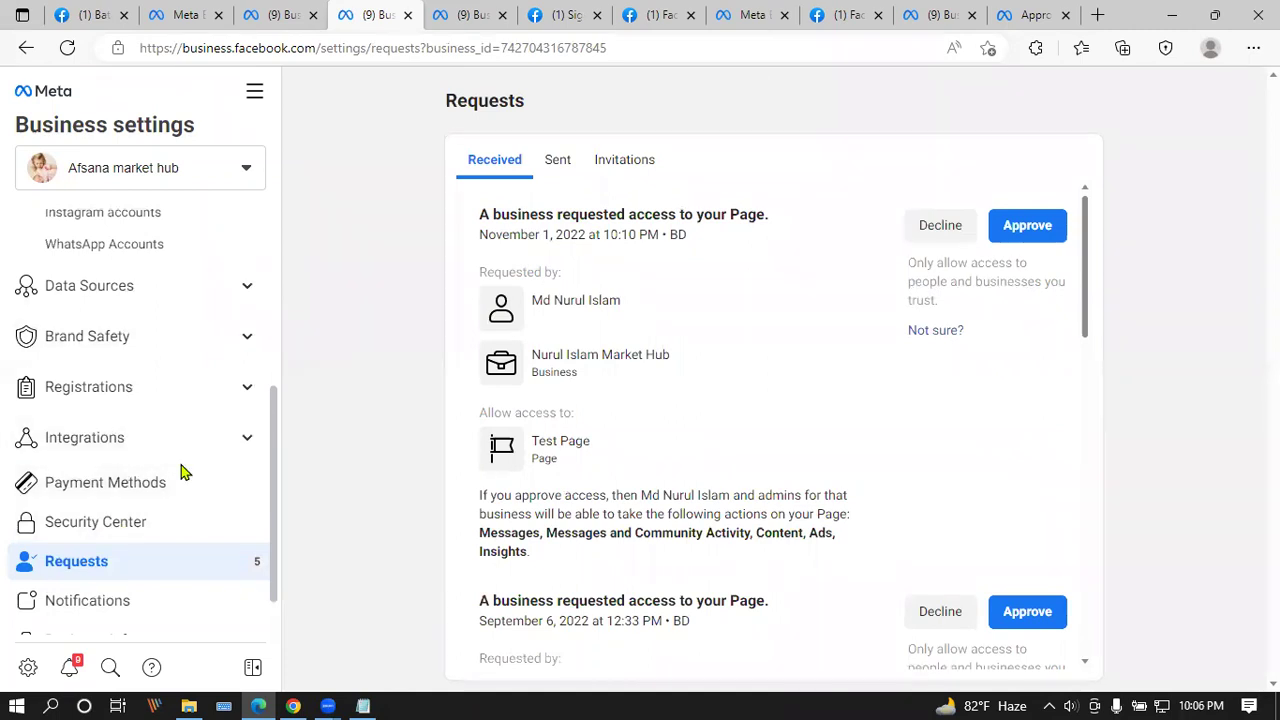
scroll(185, 468, "down", 1)
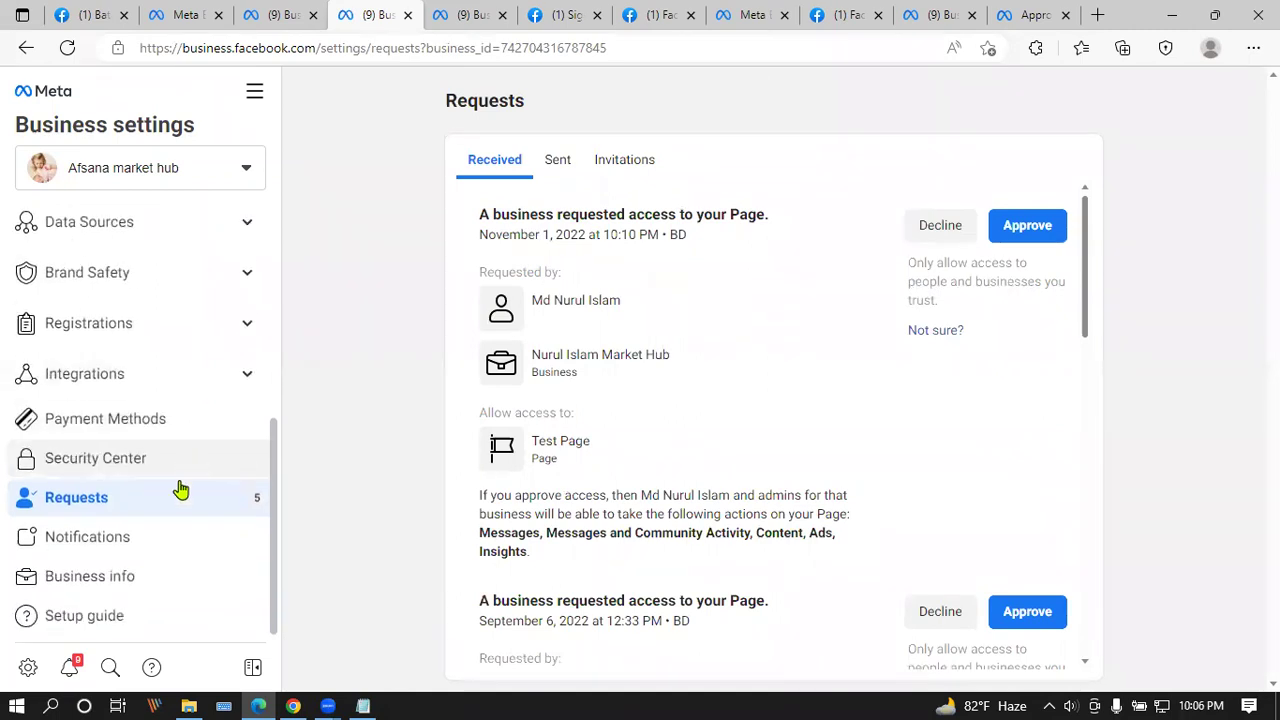
scroll(197, 543, "up", 4)
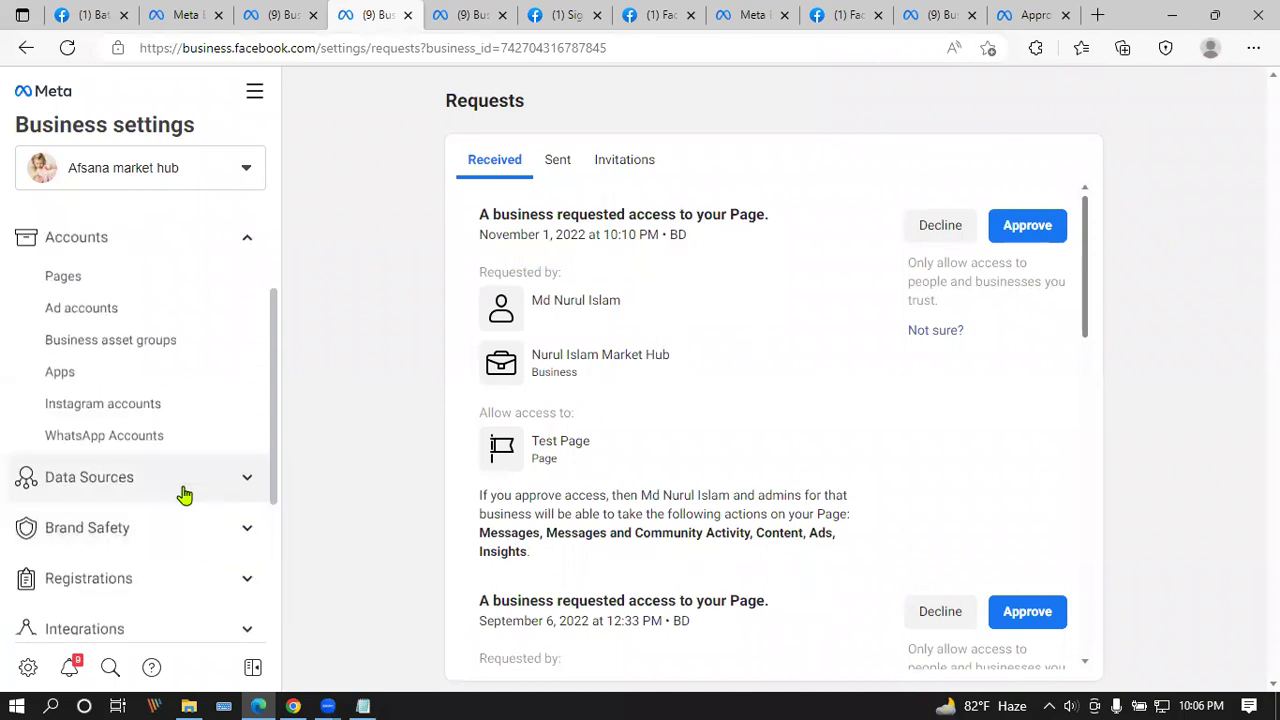
Step: Expand Data Sources and show the business's Pixels list
left_click(184, 489)
scroll(182, 475, "down", 2)
left_click(112, 356)
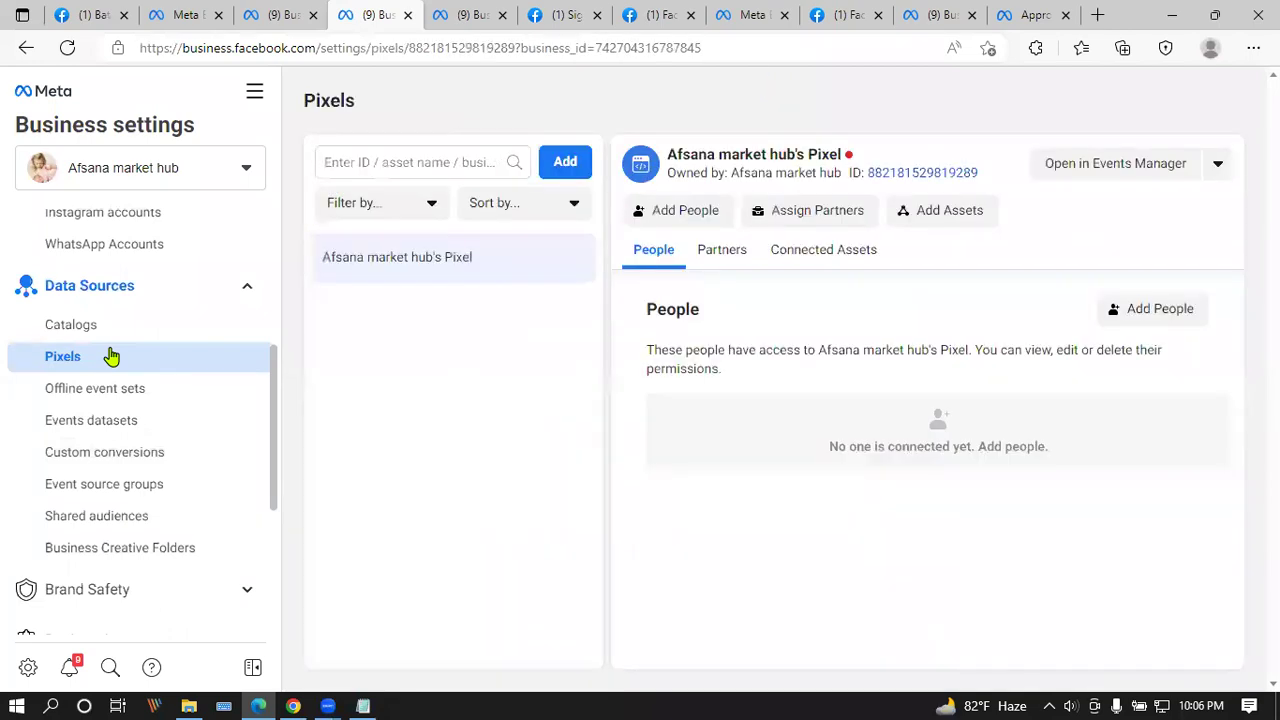
Step: Check the pixel's Partners, Connected assets and People tabs, confirming no people are connected
left_click(720, 252)
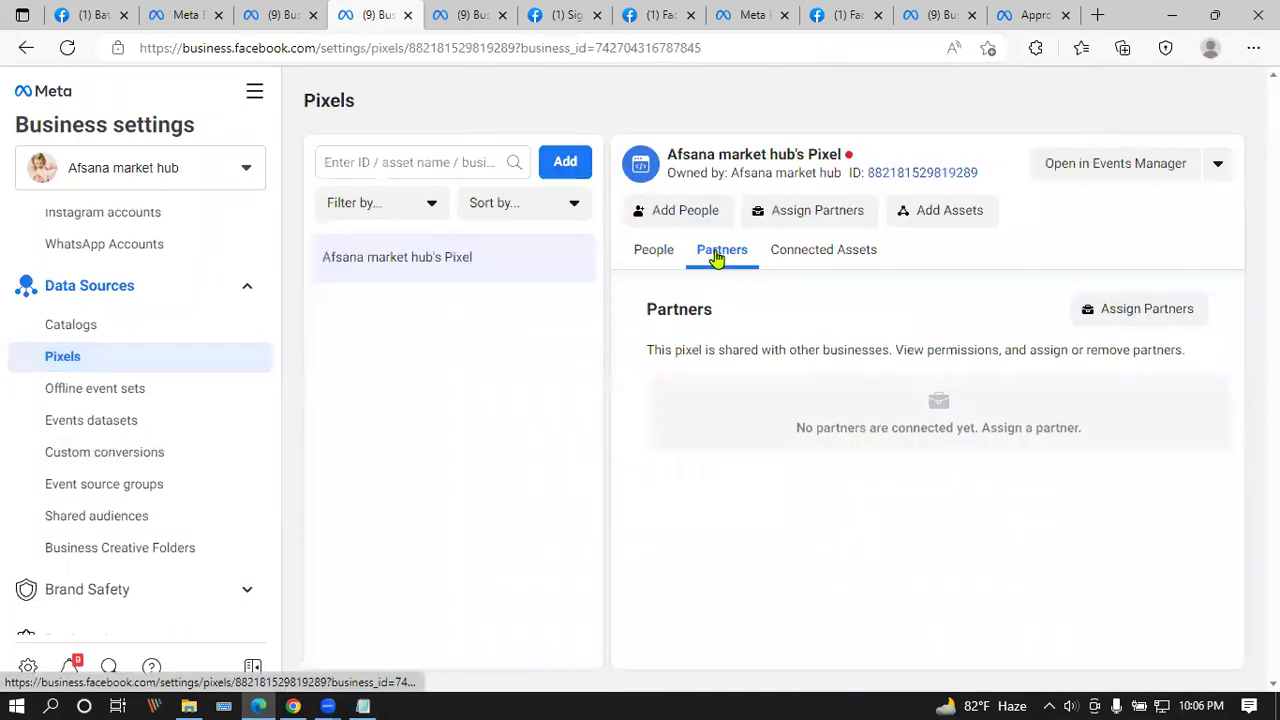
left_click(805, 250)
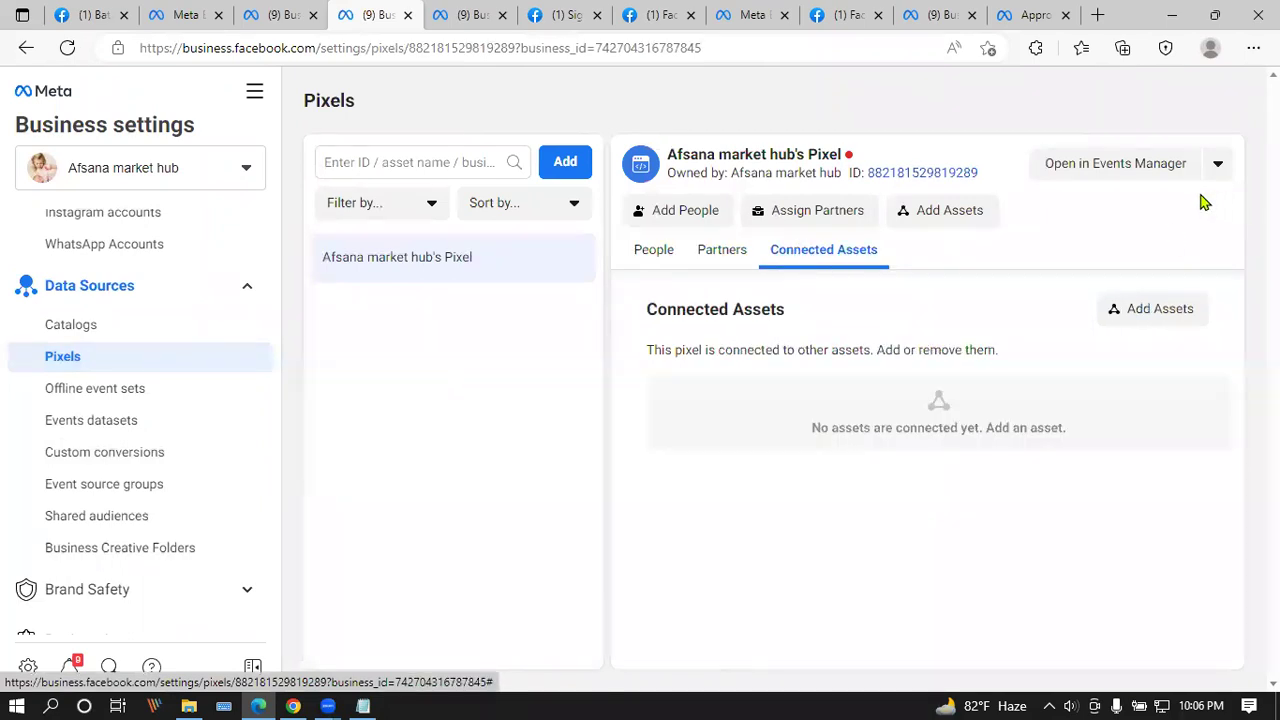
left_click(1216, 166)
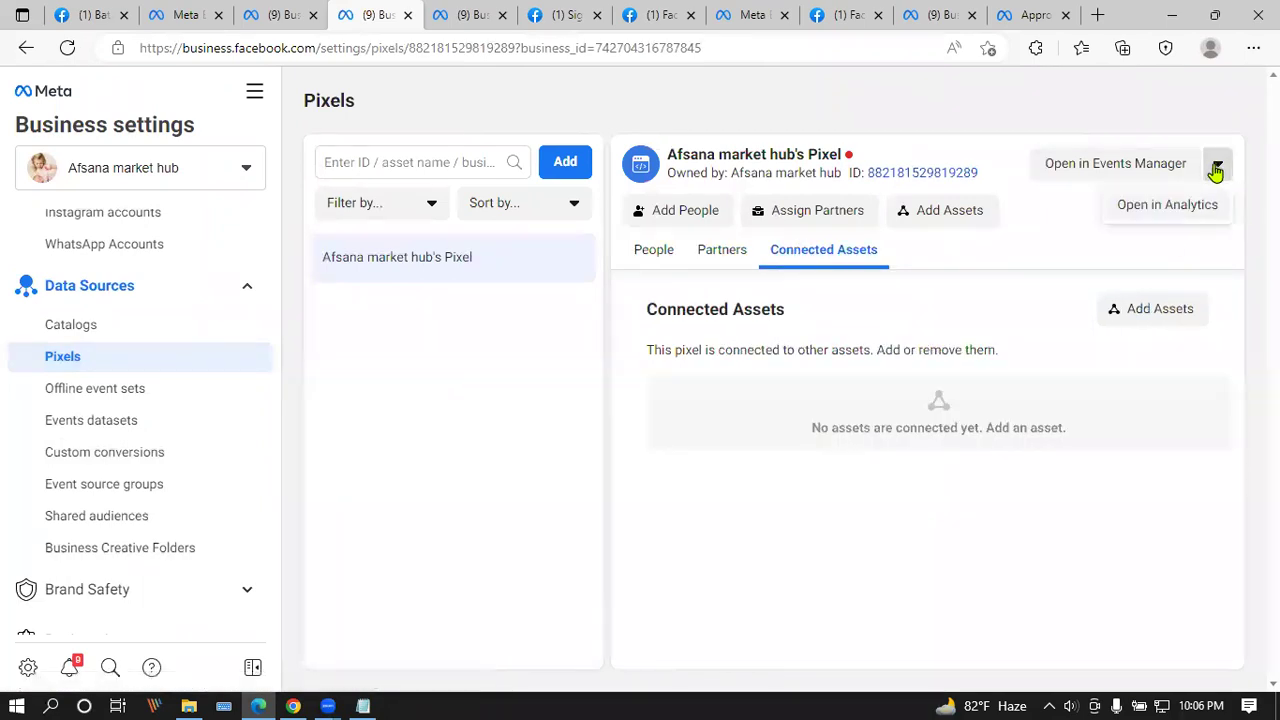
left_click(1053, 244)
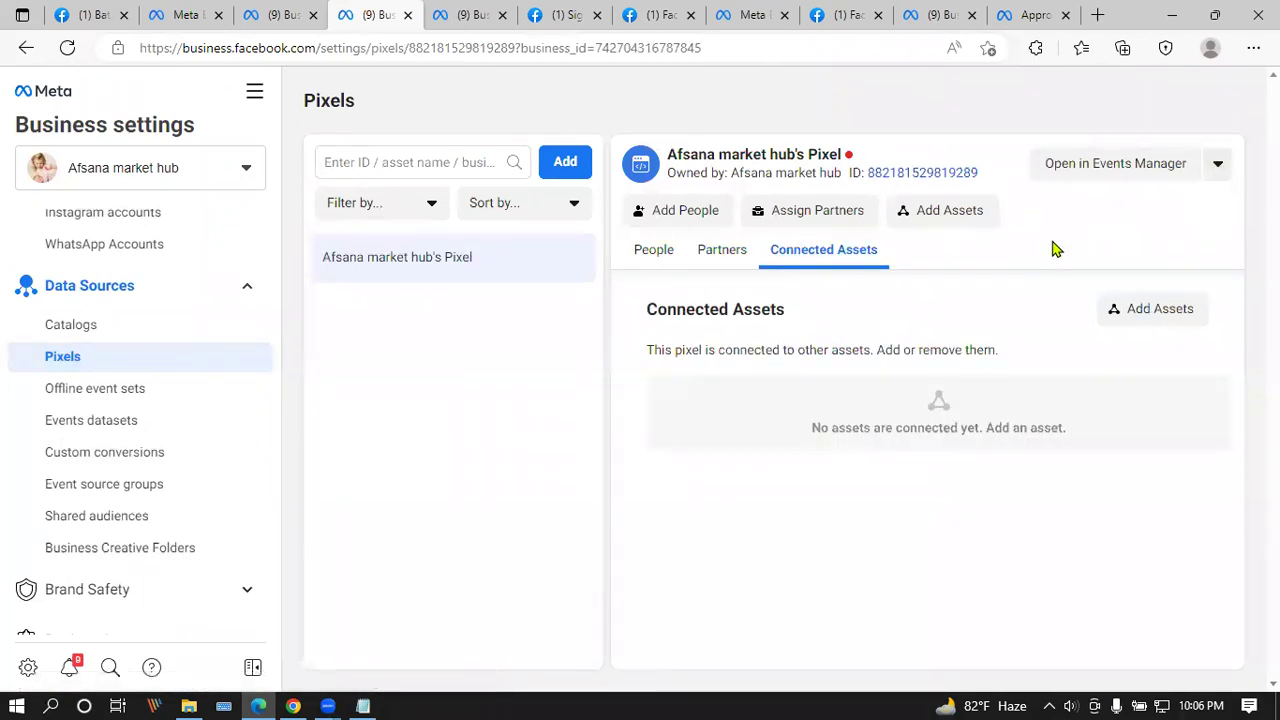
left_click(729, 258)
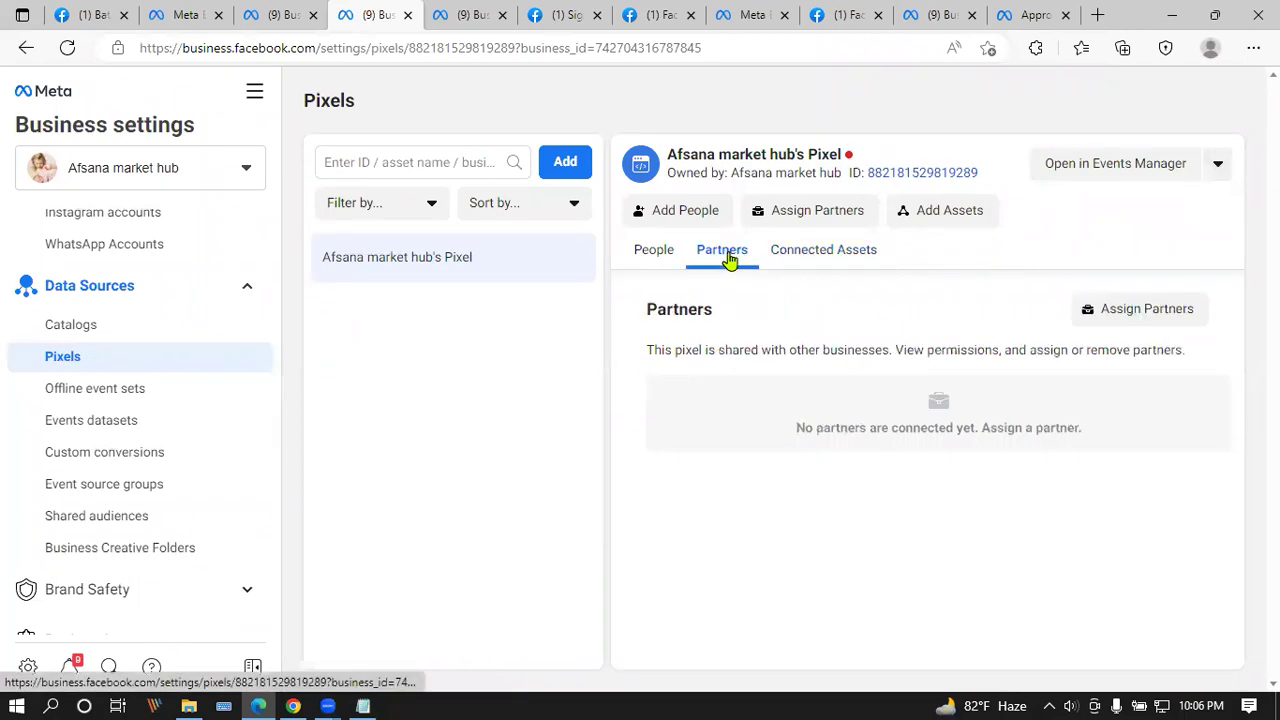
left_click(650, 256)
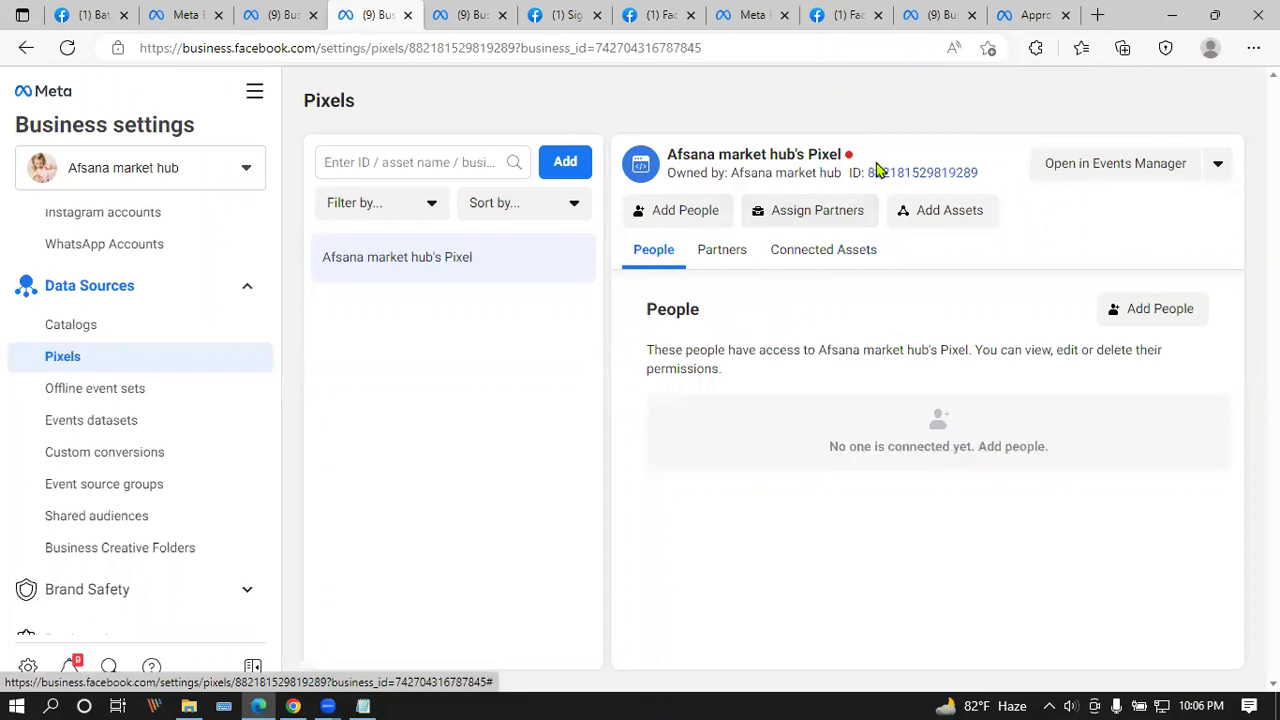
left_click(1218, 172)
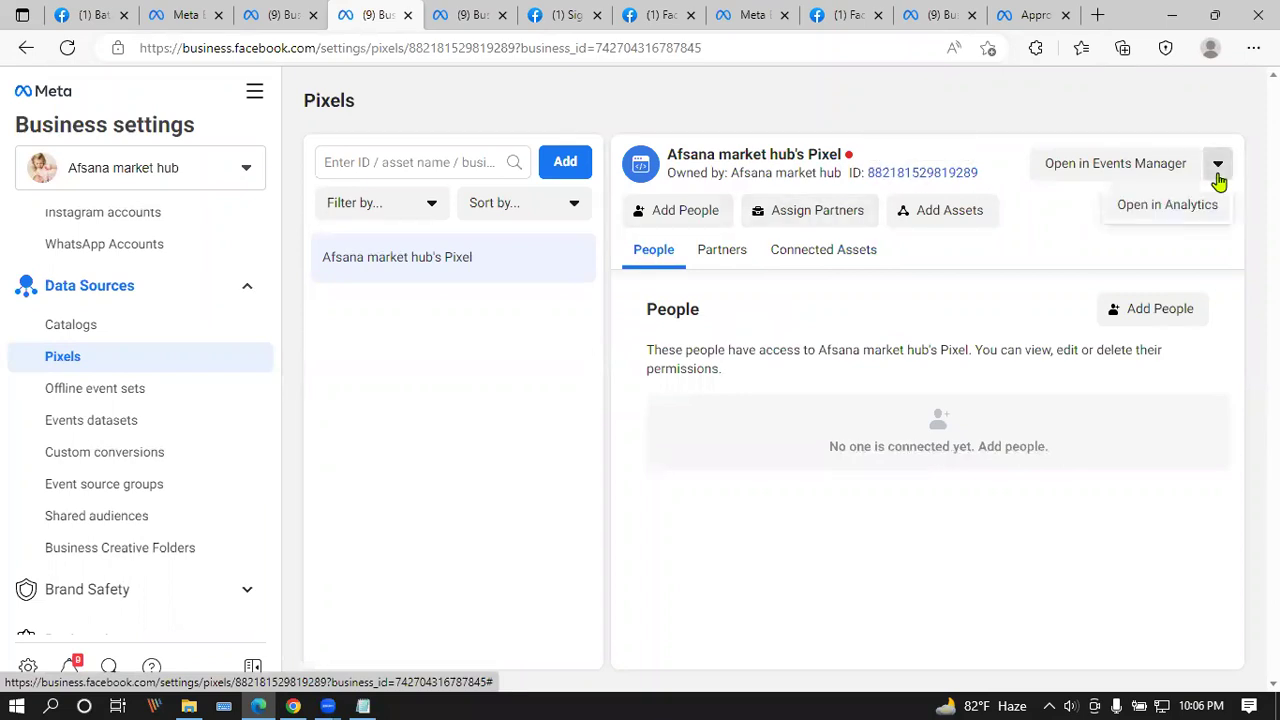
left_click(1219, 175)
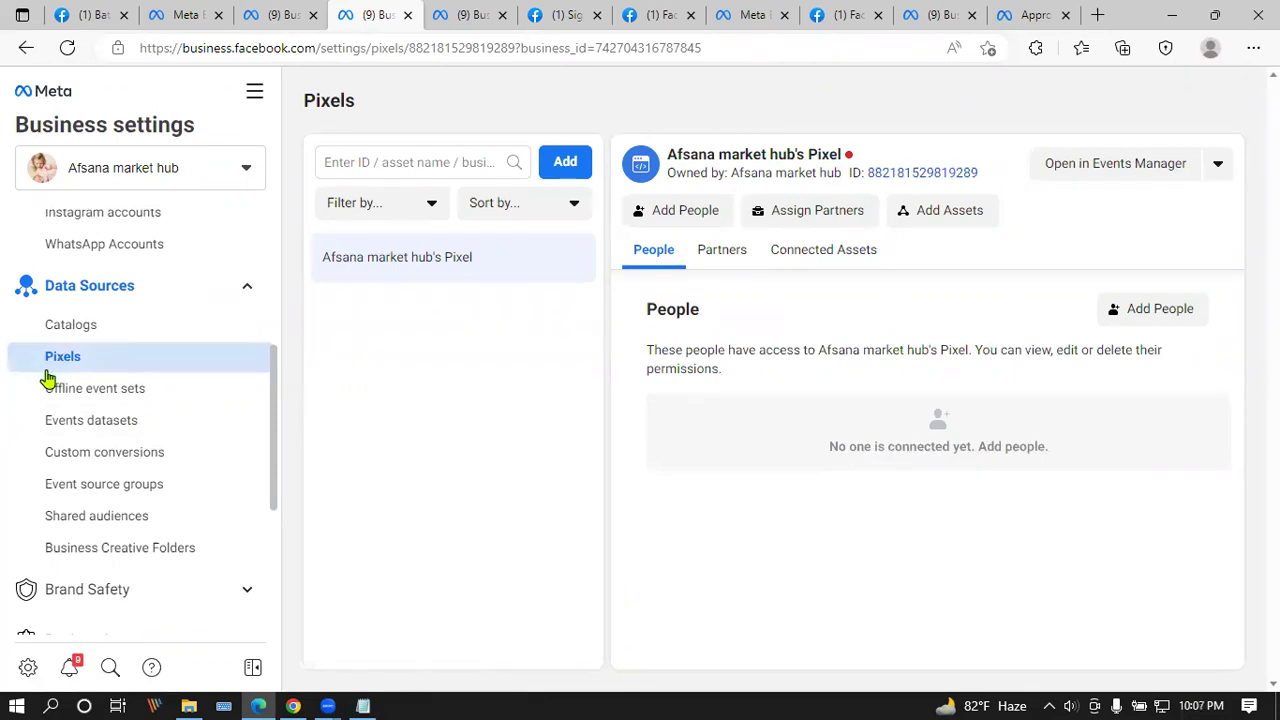
scroll(41, 380, "down", 1)
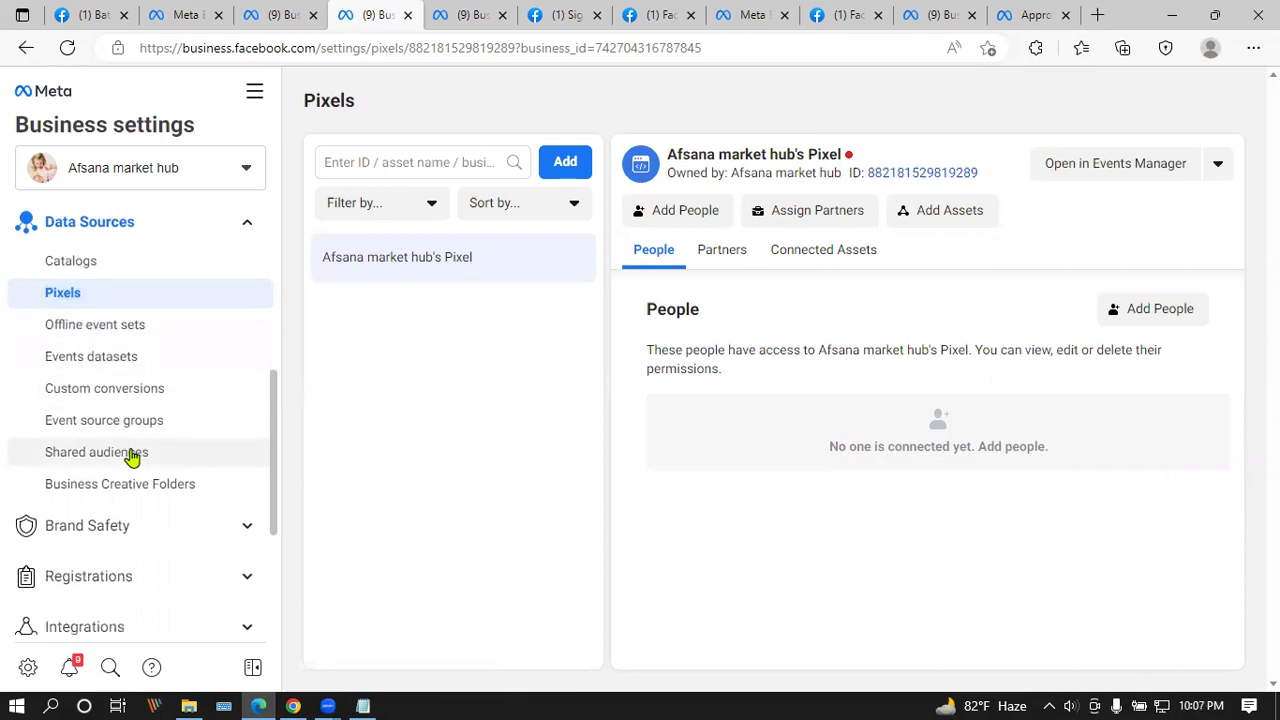
Step: Visit Events datasets, Custom conversions, Event source groups, Shared audiences, Offline event sets, and Business Creative Folders
scroll(133, 453, "up", 1)
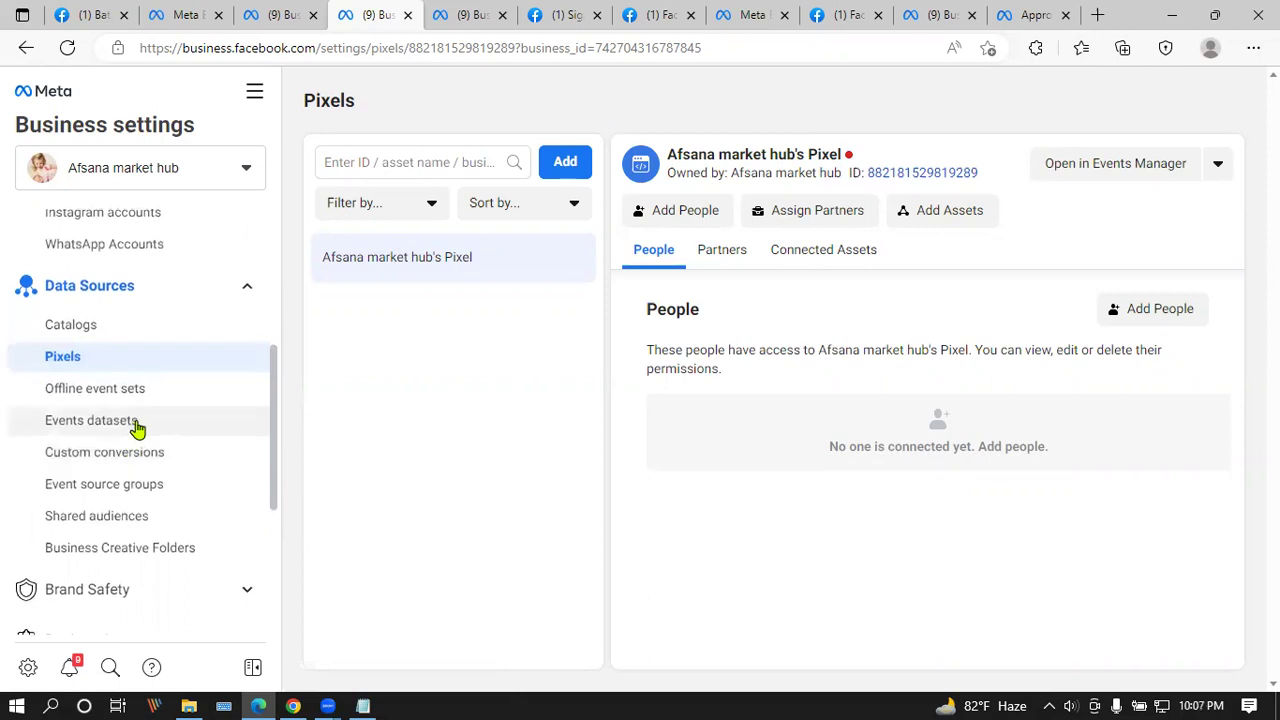
left_click(137, 424)
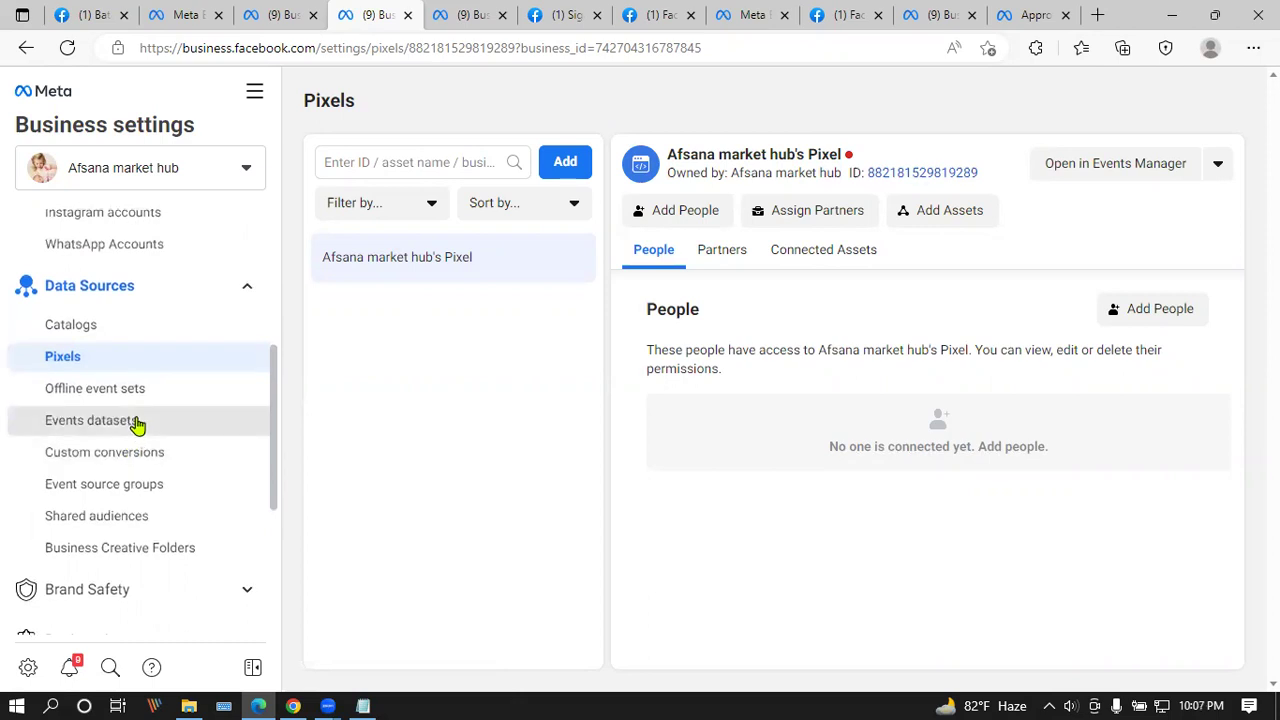
left_click(139, 451)
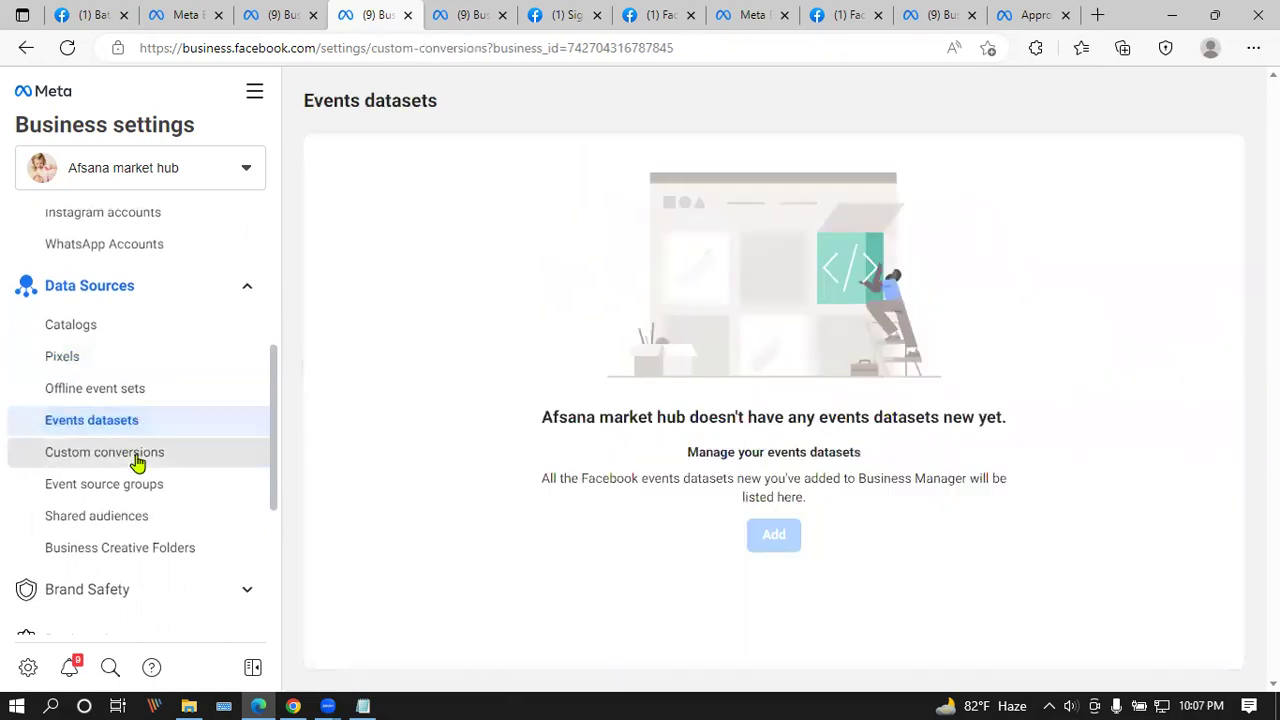
left_click(120, 497)
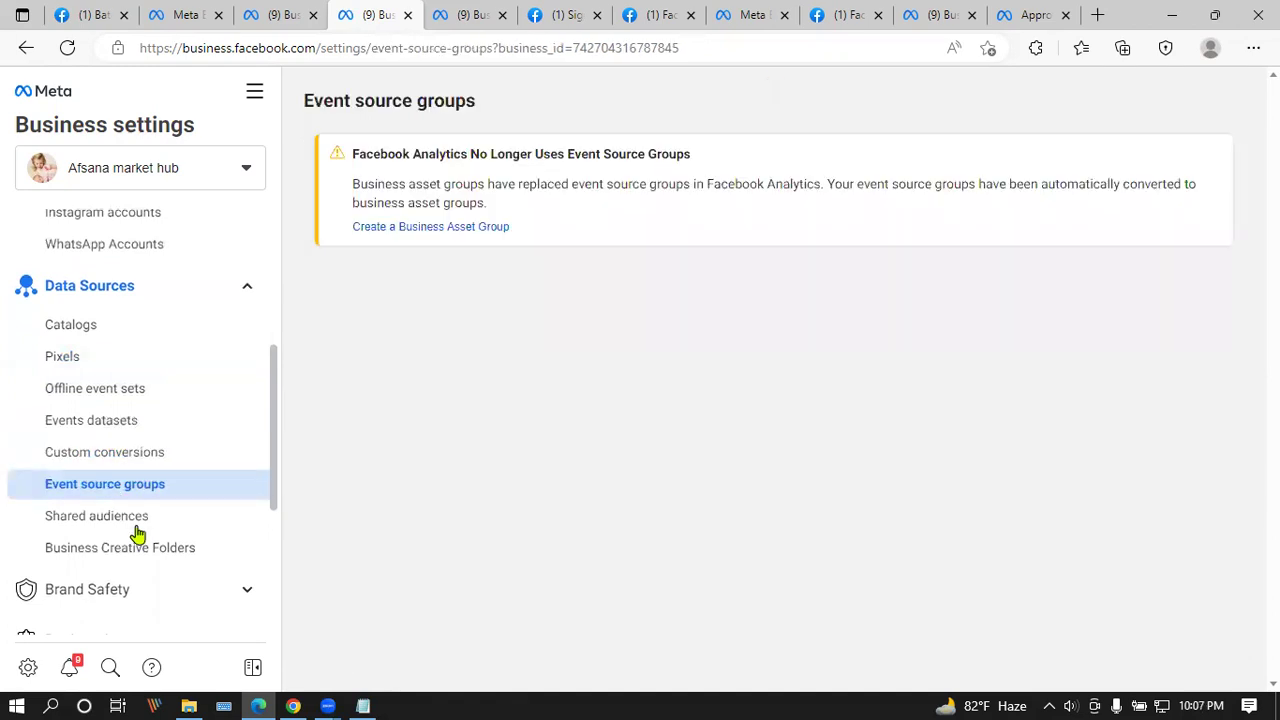
left_click(142, 522)
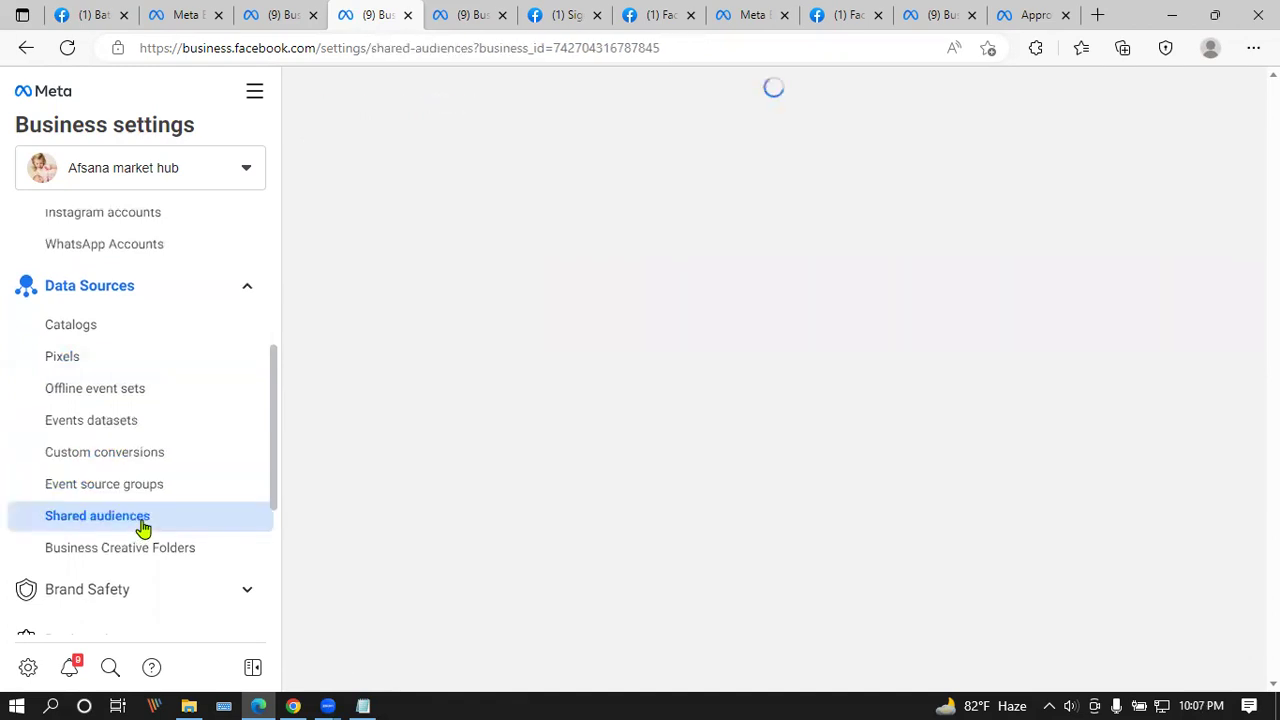
left_click(160, 396)
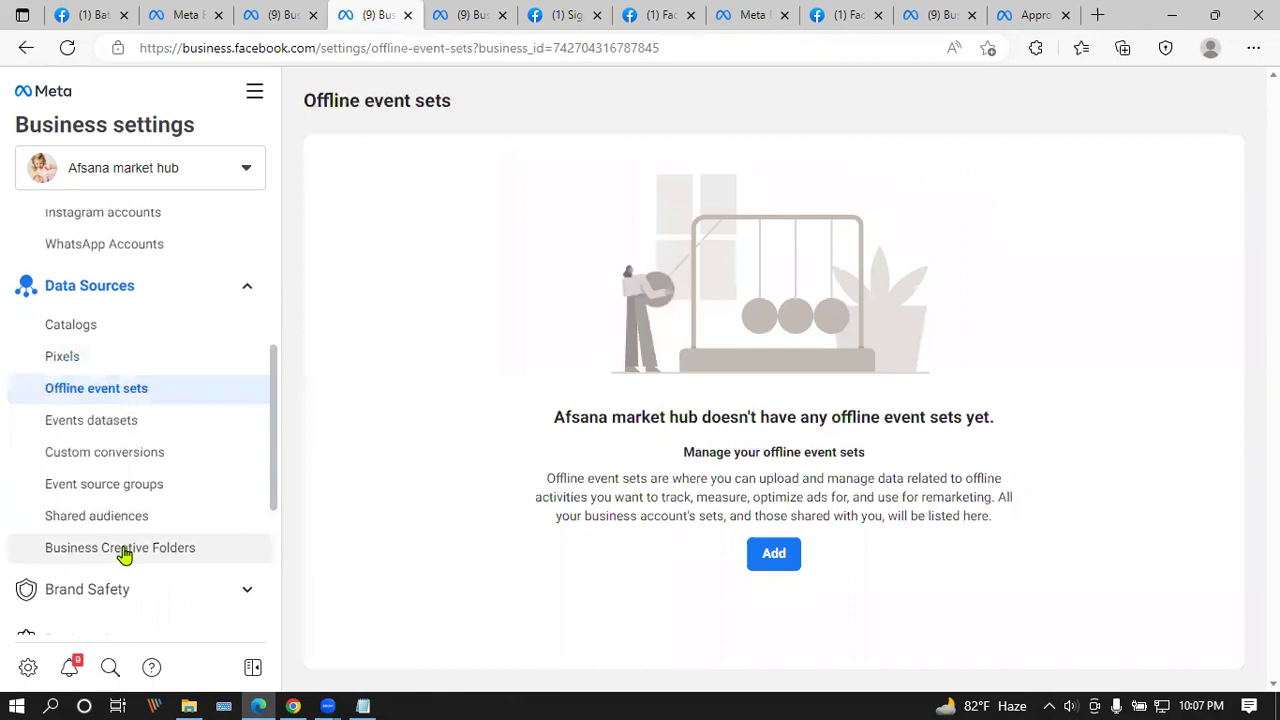
left_click(124, 552)
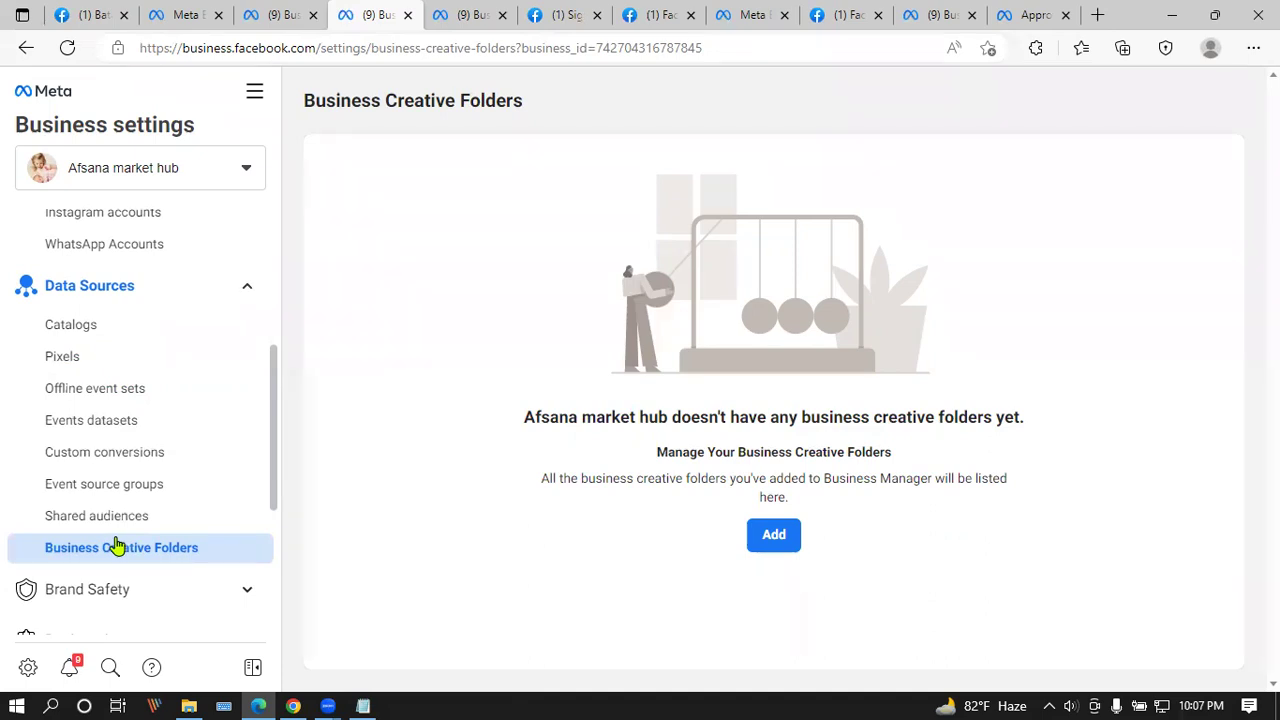
right_click(765, 698)
left_click(830, 609)
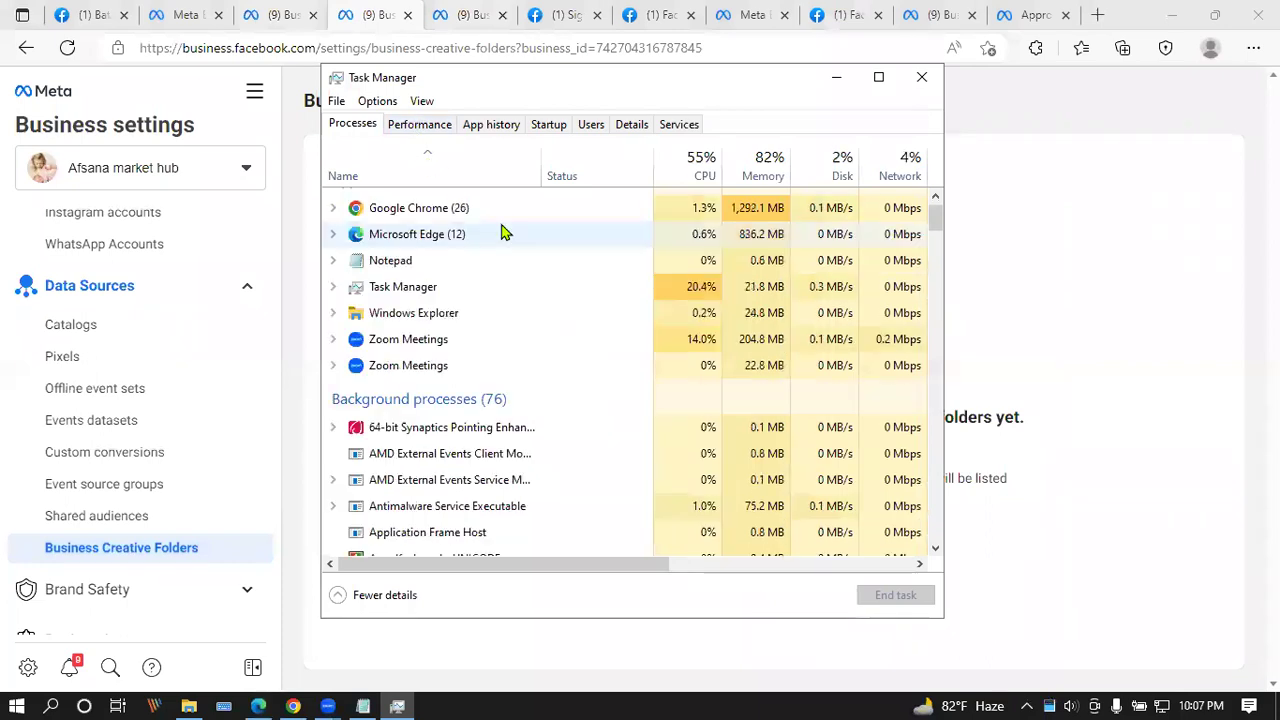
Step: Scroll through Task Manager's running processes and briefly check the Performance graphs
scroll(500, 235, "down", 1)
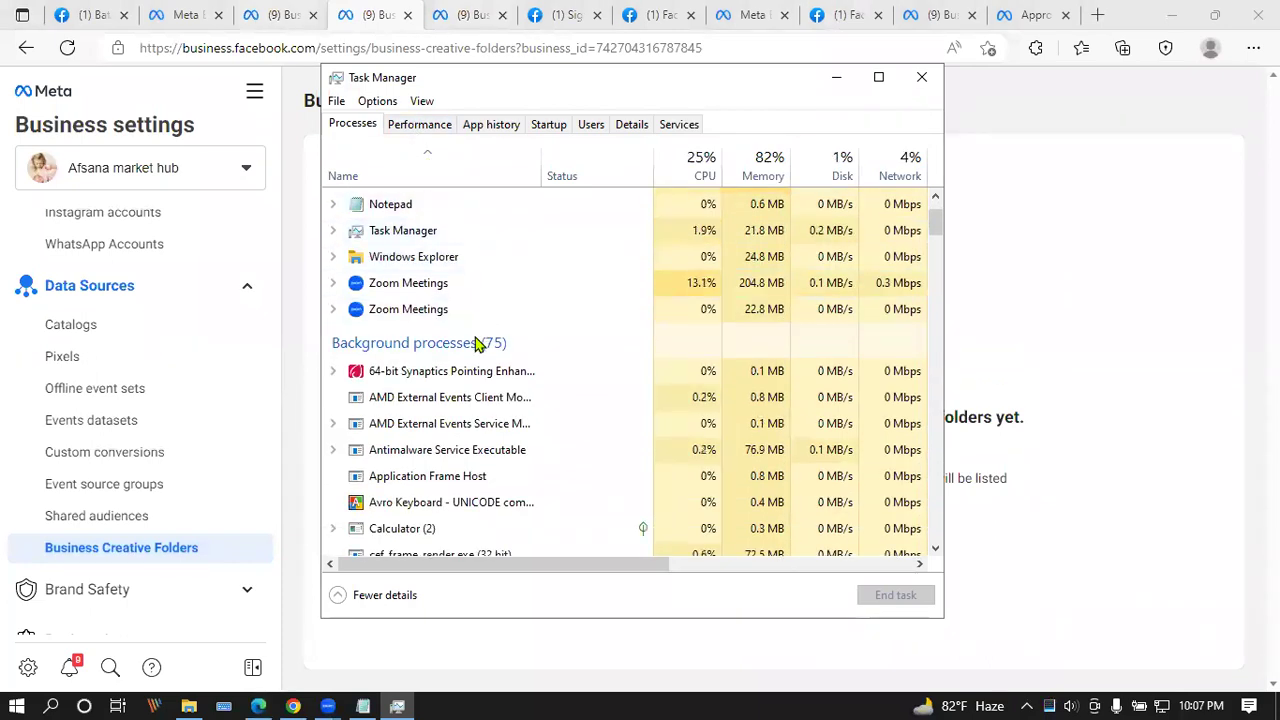
scroll(482, 345, "down", 1)
scroll(455, 358, "down", 1)
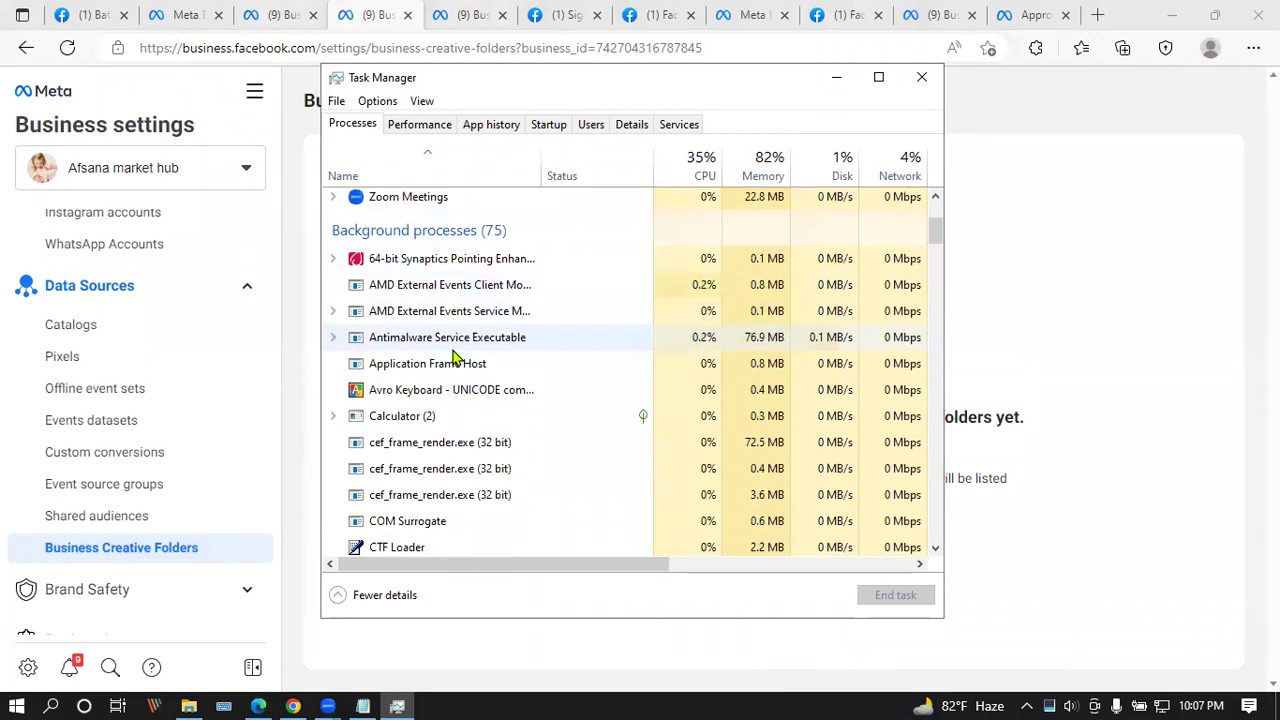
scroll(455, 358, "down", 1)
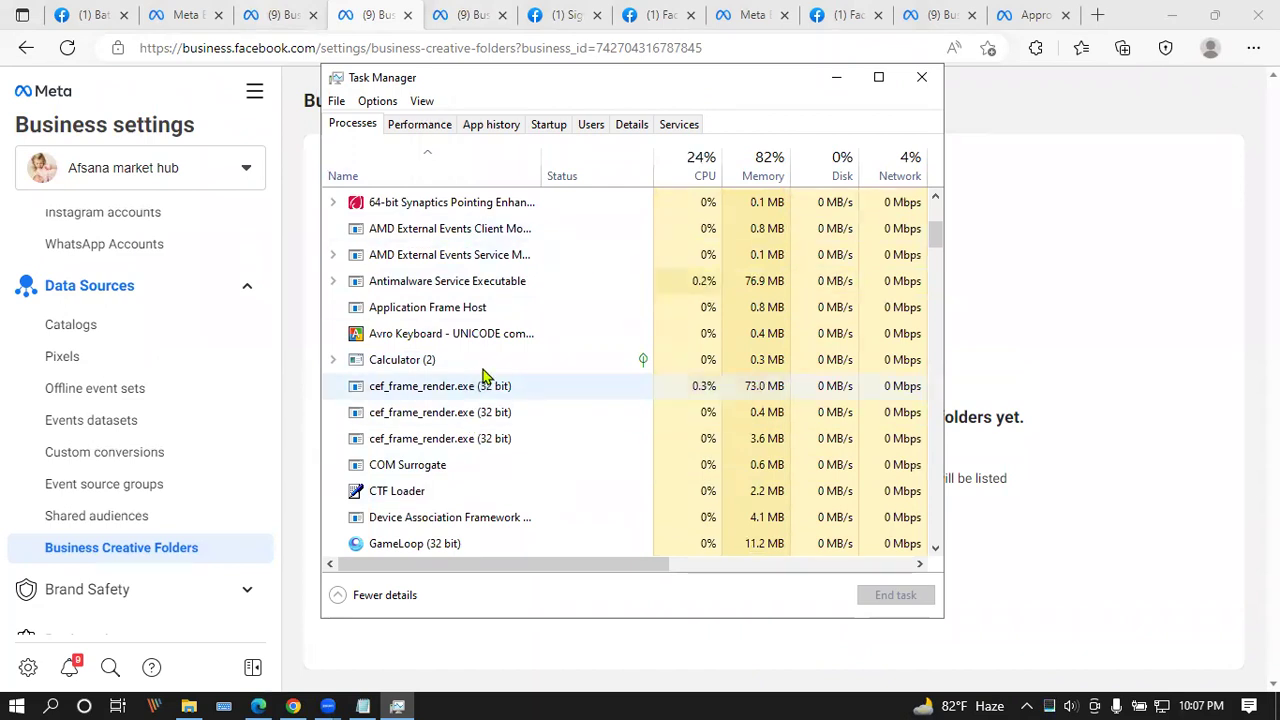
scroll(487, 370, "down", 1)
scroll(487, 370, "down", 3)
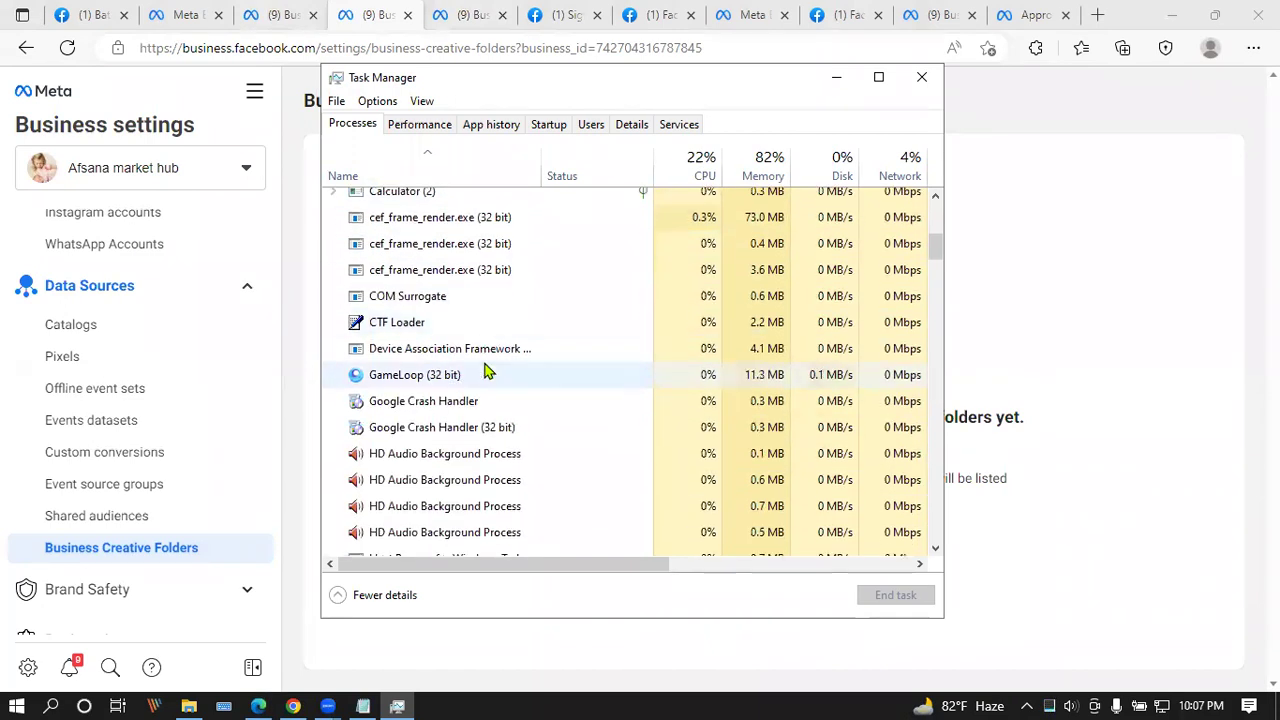
scroll(420, 380, "down", 1)
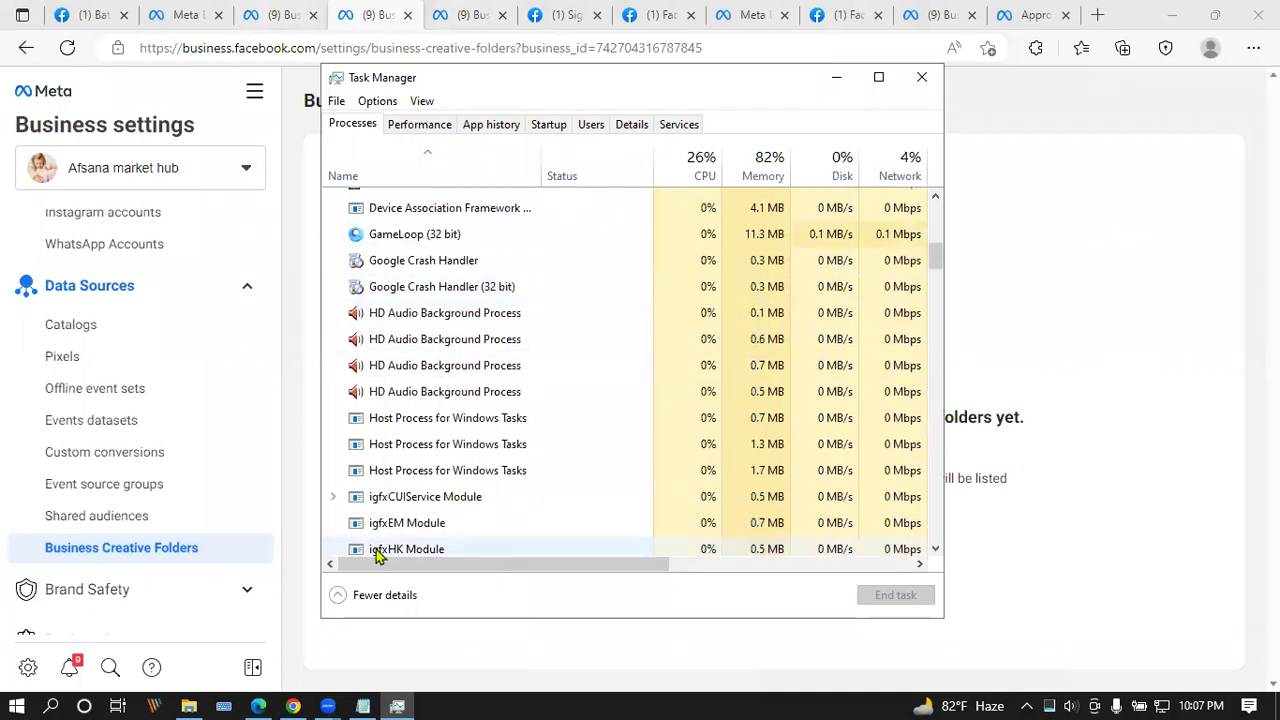
scroll(440, 378, "down", 1)
scroll(430, 365, "down", 1)
scroll(428, 372, "down", 1)
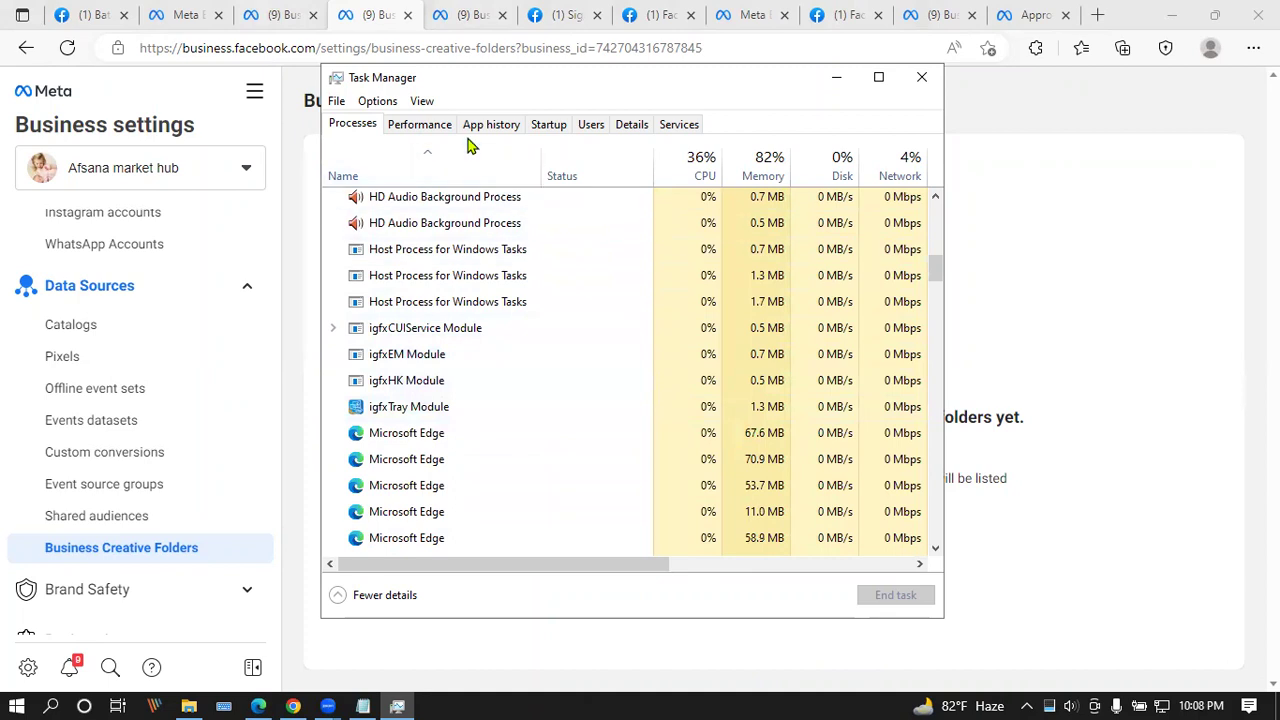
left_click(418, 128)
left_click(364, 126)
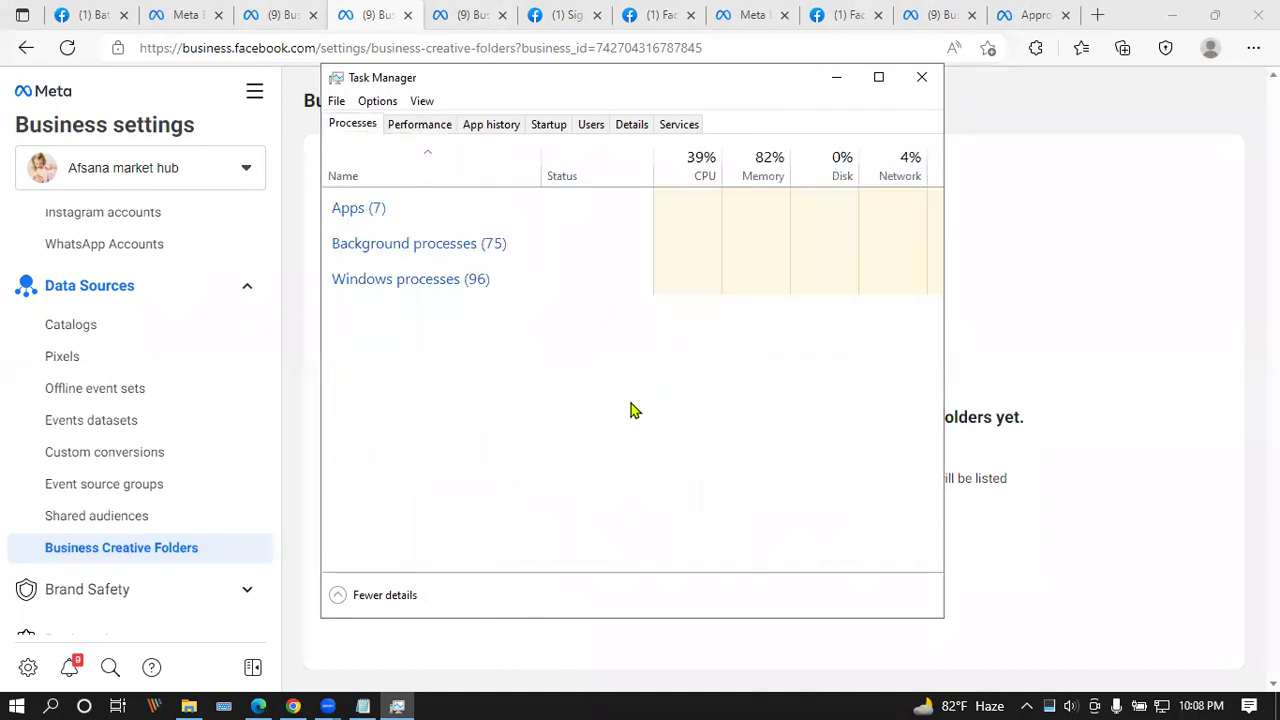
scroll(500, 320, "down", 2)
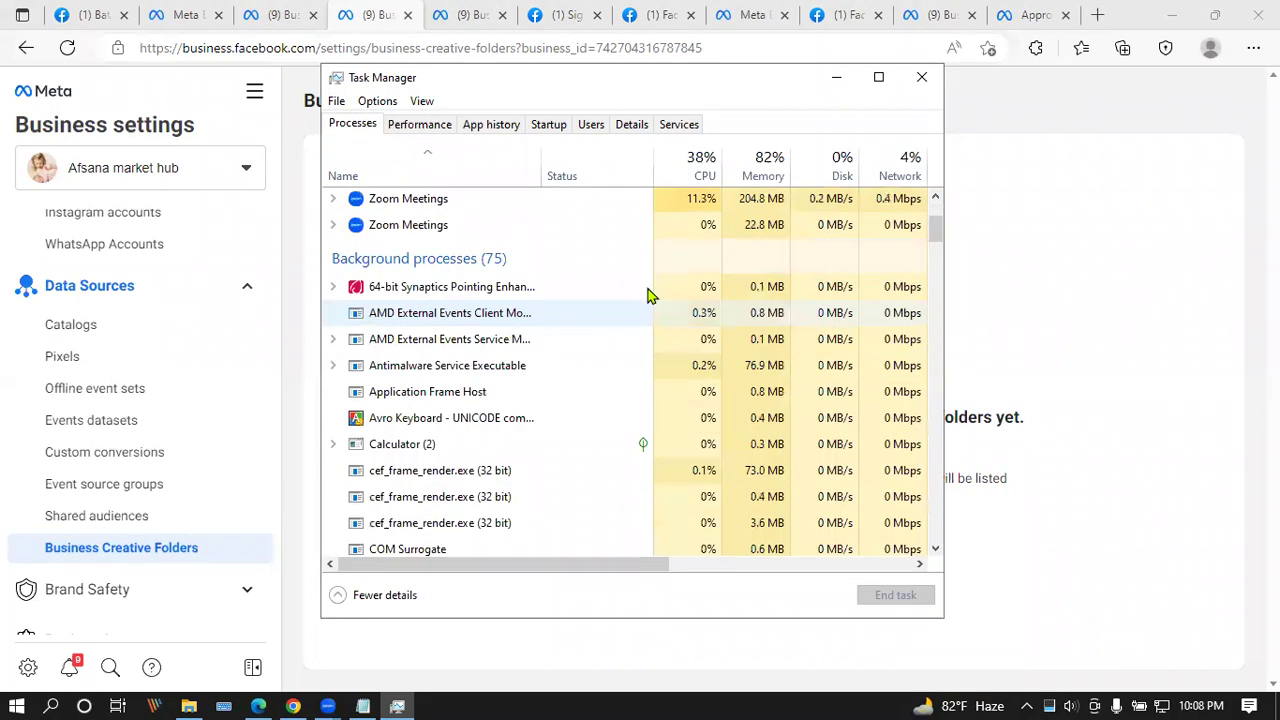
Step: Close Task Manager and minimize Edge to reveal Chrome's restricted SL Ad Accounts page
left_click(921, 77)
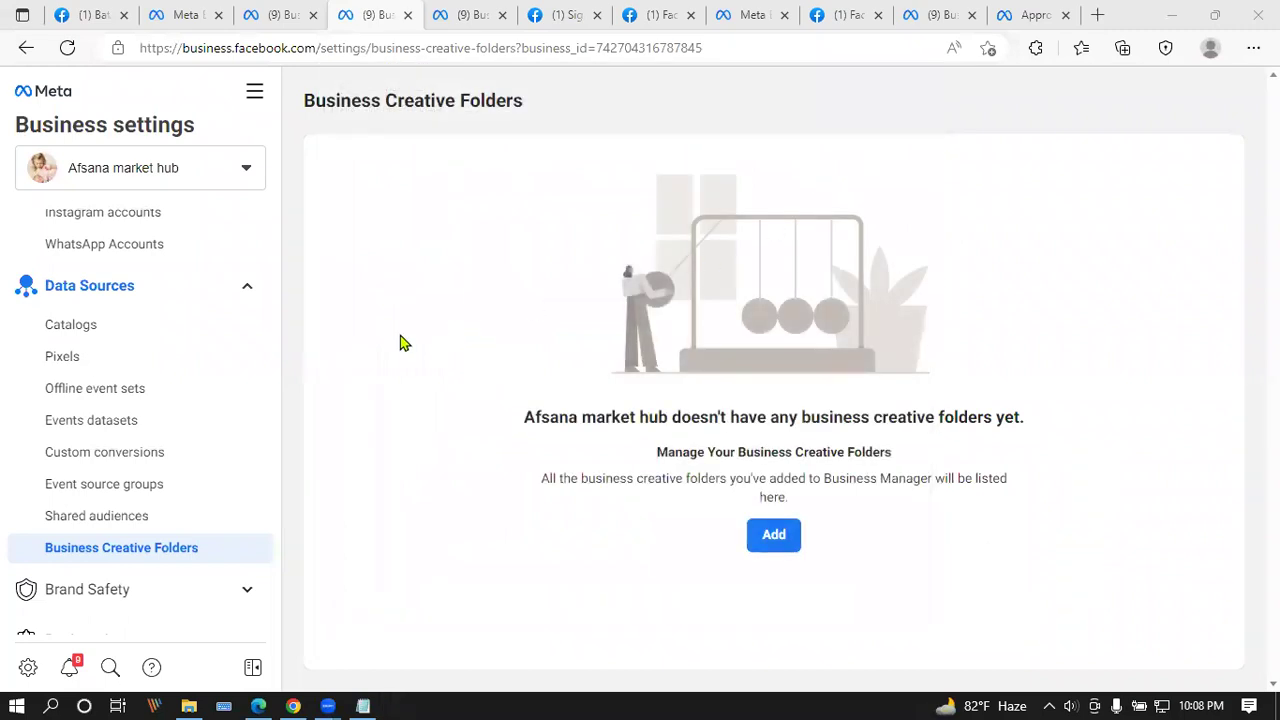
left_click(1168, 25)
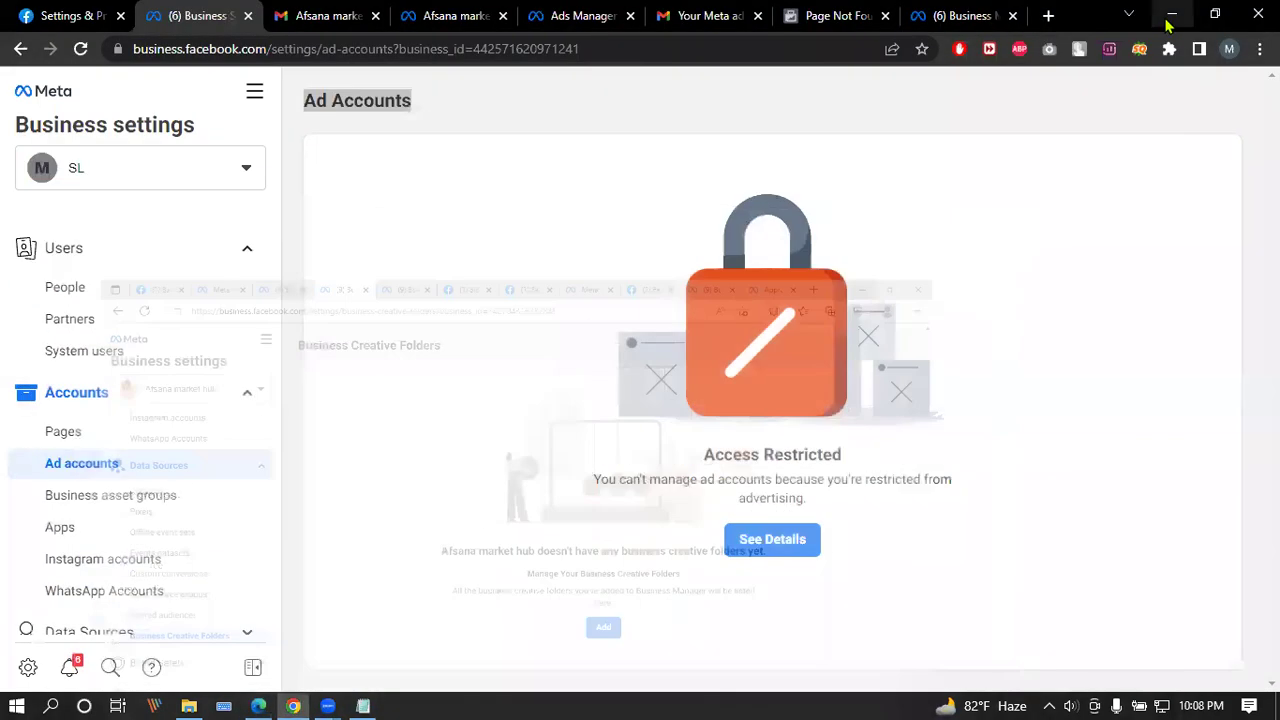
left_click(552, 107)
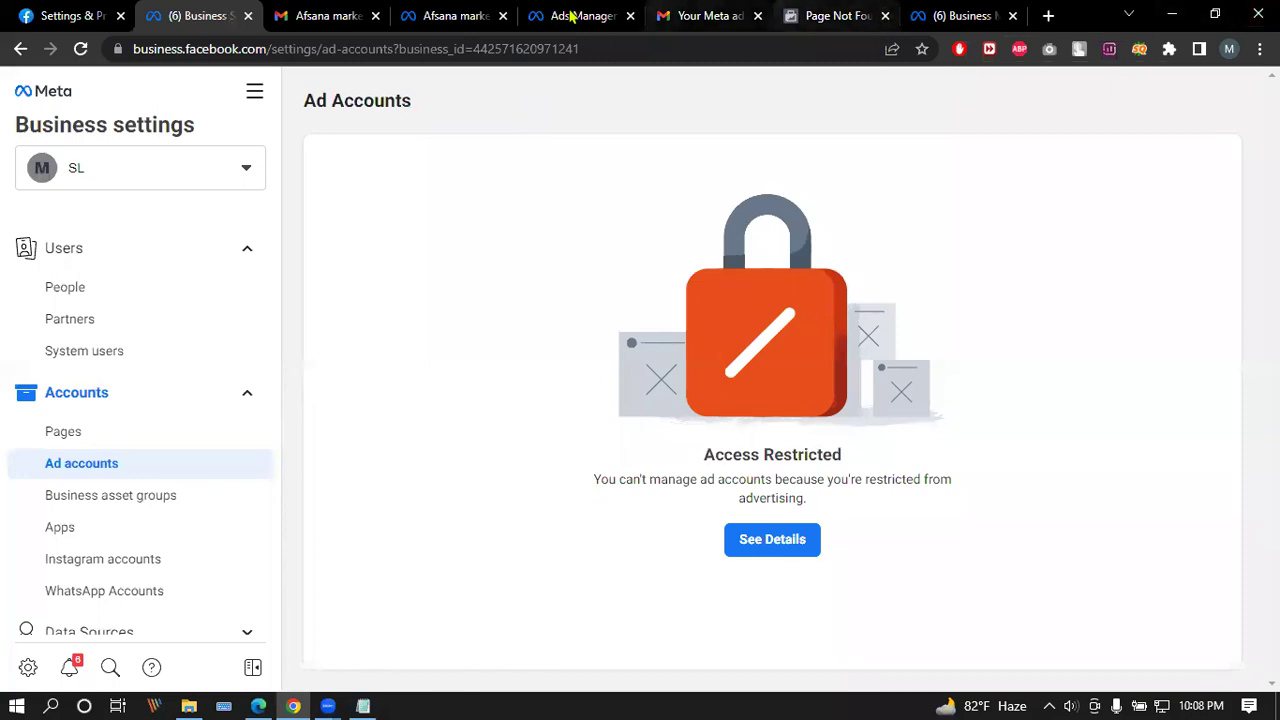
Step: Switch to the Gmail tab, then minimize Notepad and File Explorer to reveal the desktop
left_click(313, 17)
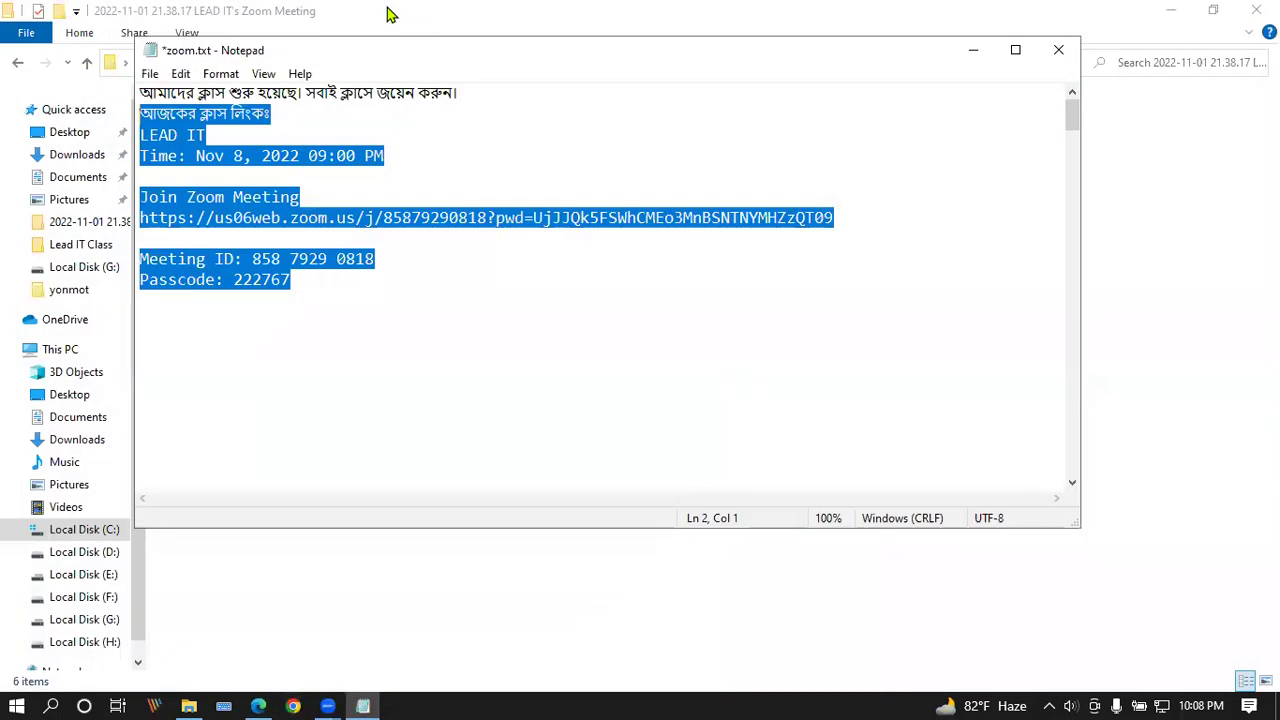
left_click(973, 54)
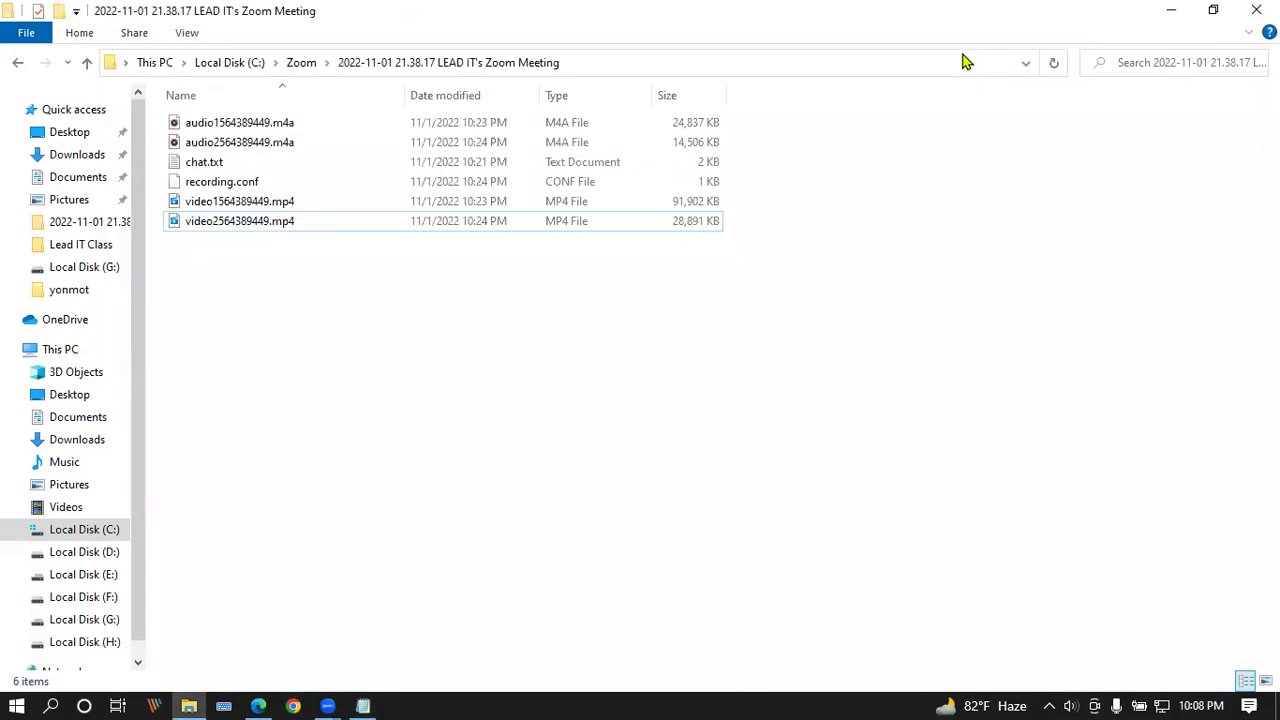
left_click(1170, 16)
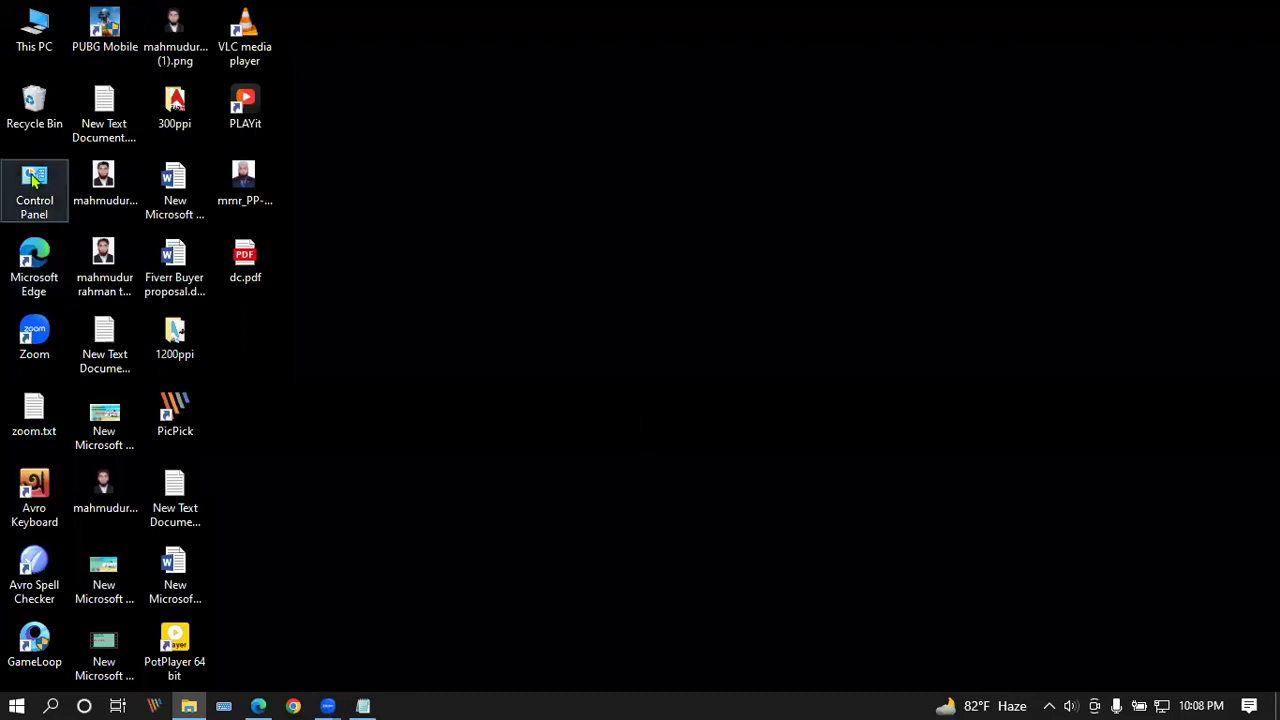
Step: Bring up and dismiss the Control Panel shortcut's context menu twice
right_click(20, 178)
left_click(15, 180)
right_click(15, 180)
left_click(423, 251)
Step: Open Control Panel's Programs and Features list of installed programs and scroll through it
double_click(45, 176)
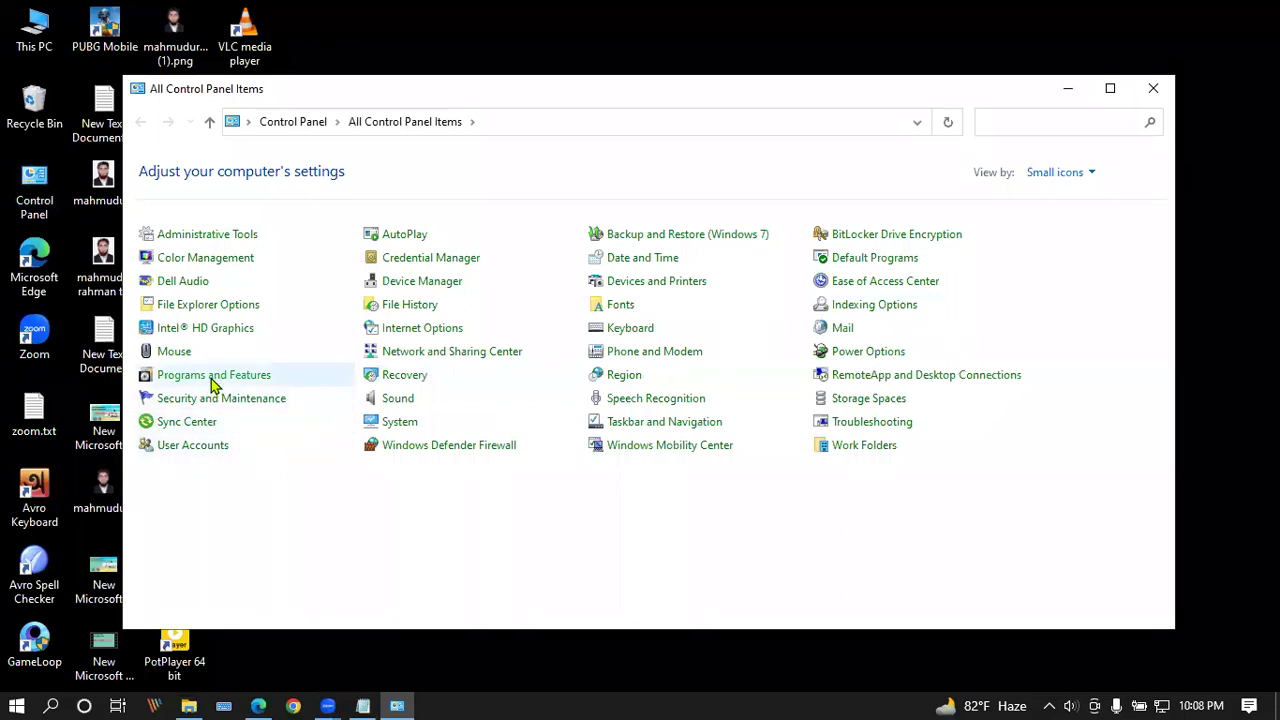
left_click(213, 384)
scroll(366, 307, "down", 3)
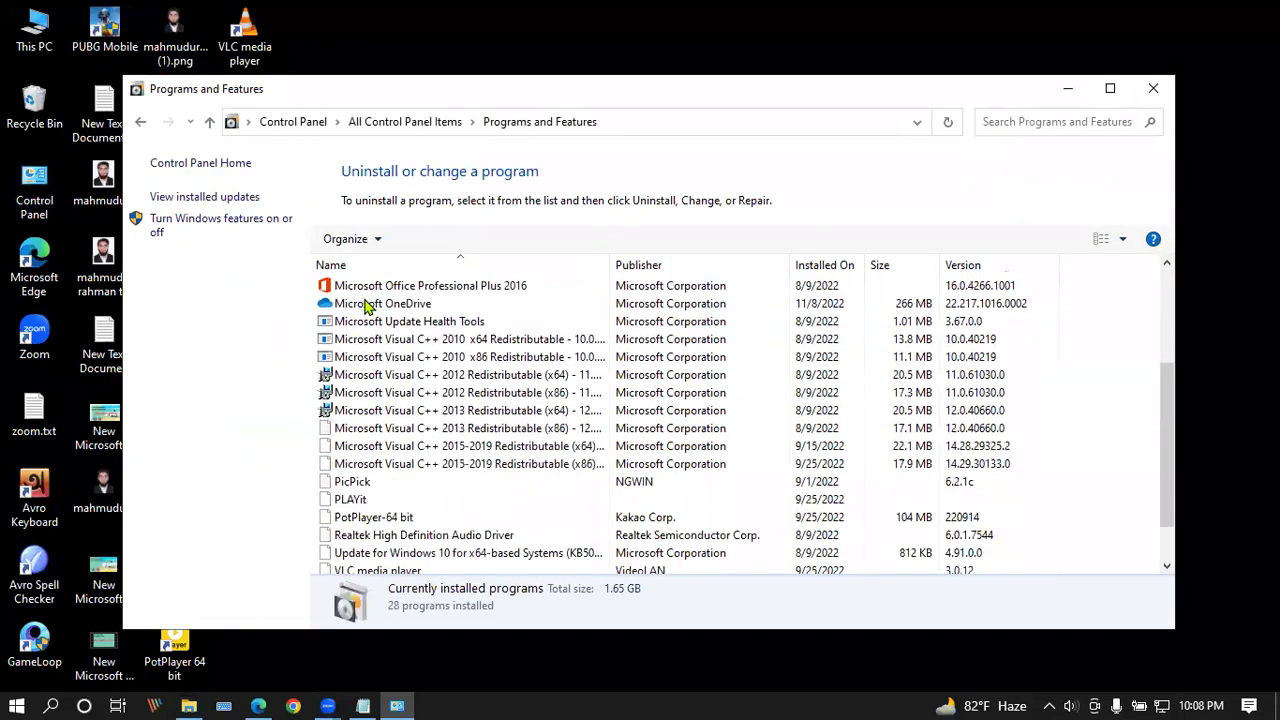
scroll(366, 307, "up", 1)
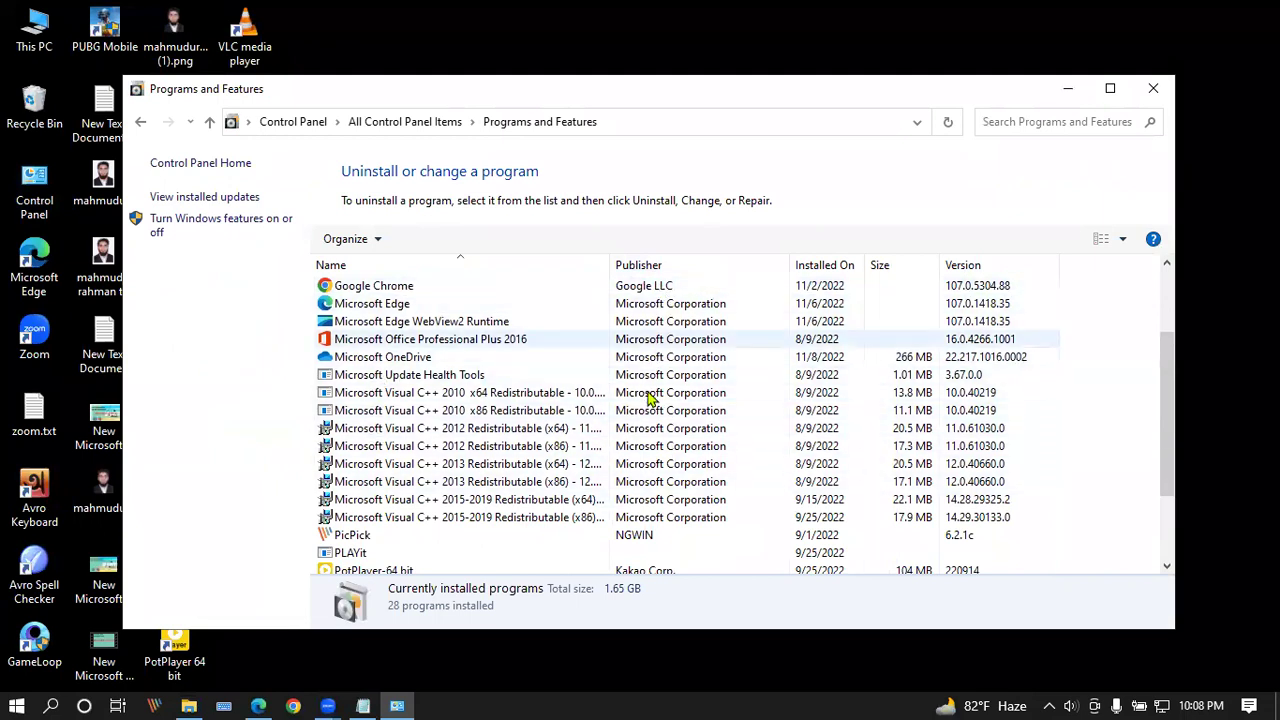
scroll(665, 440, "down", 2)
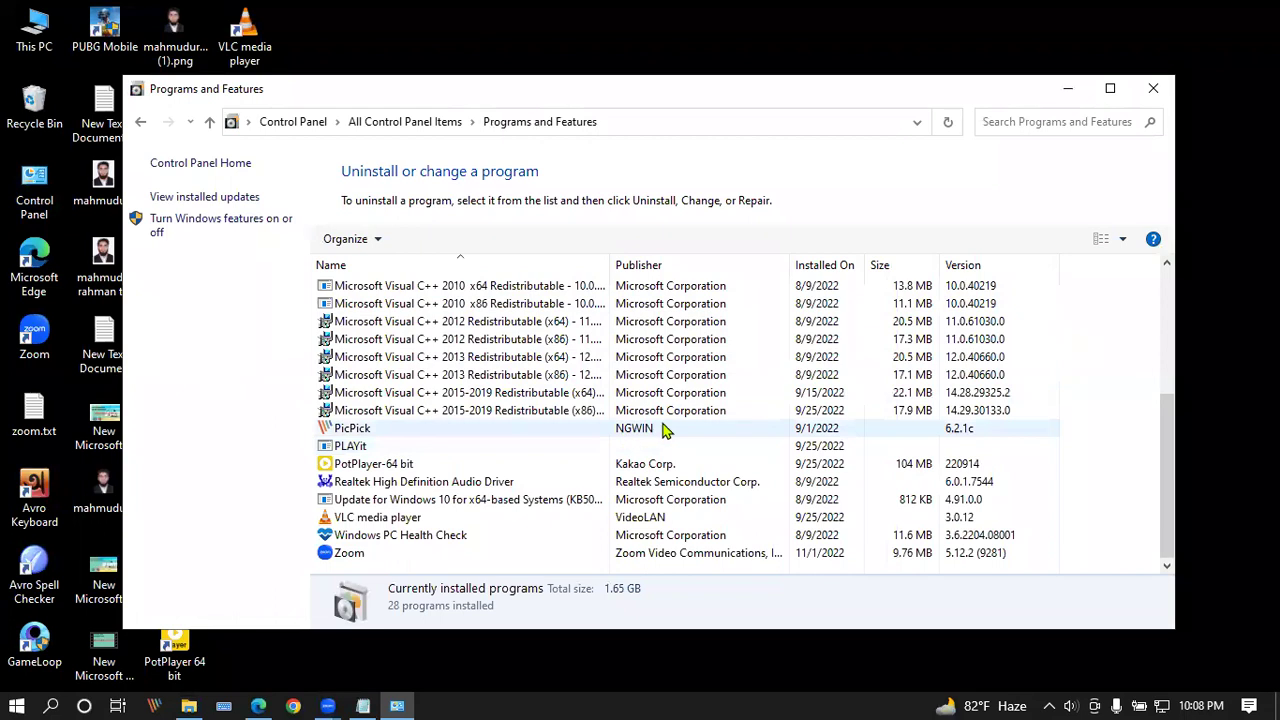
Step: Select PicPick and view its uninstall option, keeping it installed, then scroll through the program list
left_click(555, 437)
right_click(555, 437)
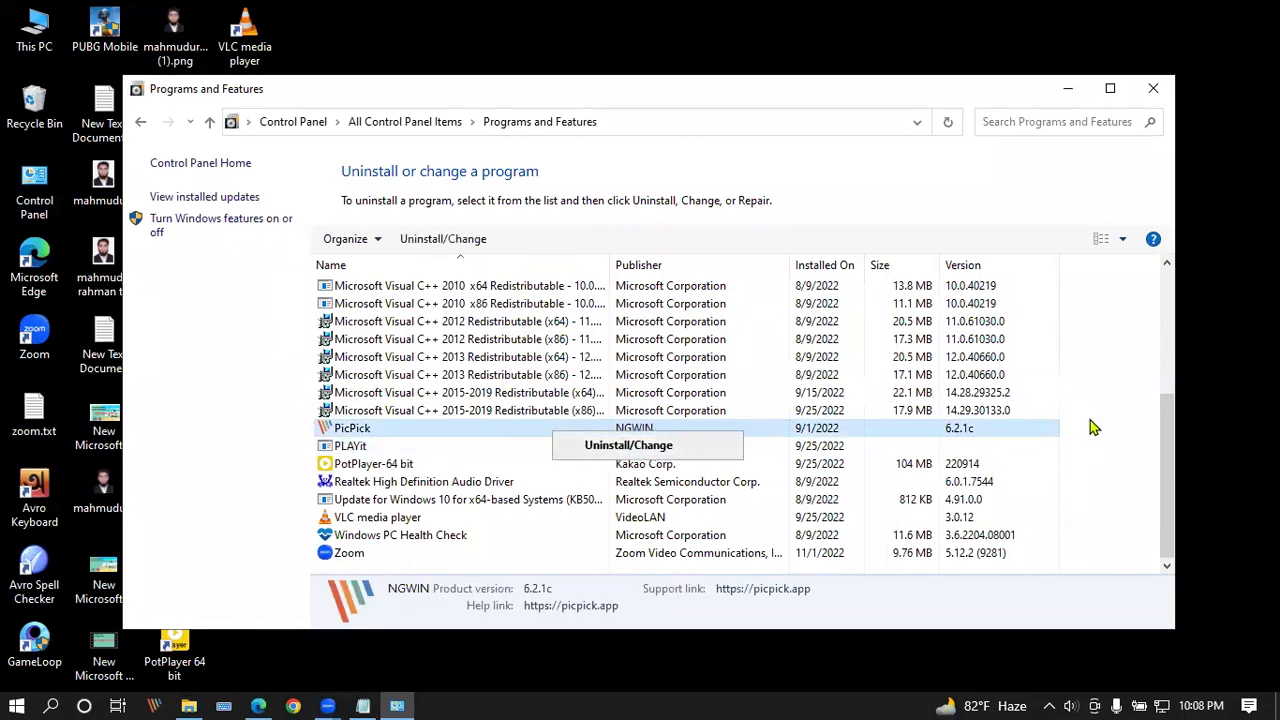
left_click(1106, 392)
scroll(527, 481, "up", 1)
scroll(527, 481, "down", 1)
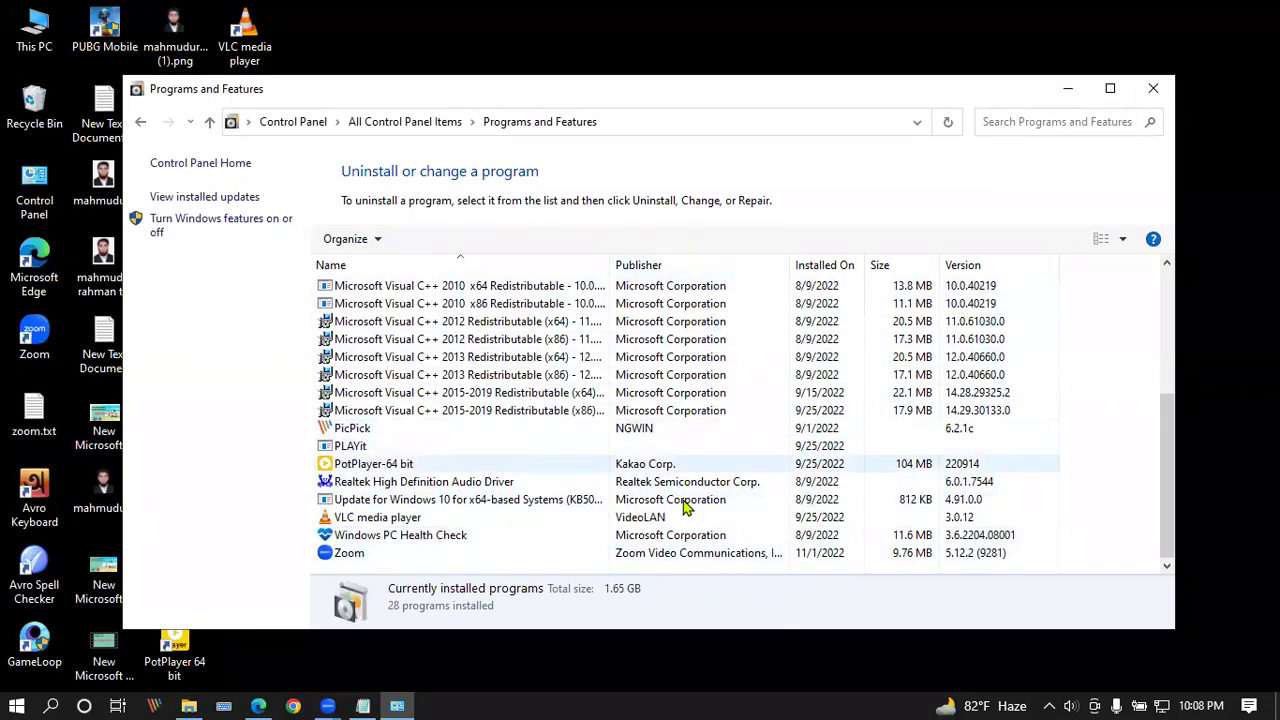
scroll(666, 529, "up", 4)
scroll(650, 529, "down", 4)
scroll(660, 540, "up", 3)
scroll(663, 534, "down", 3)
scroll(645, 530, "up", 2)
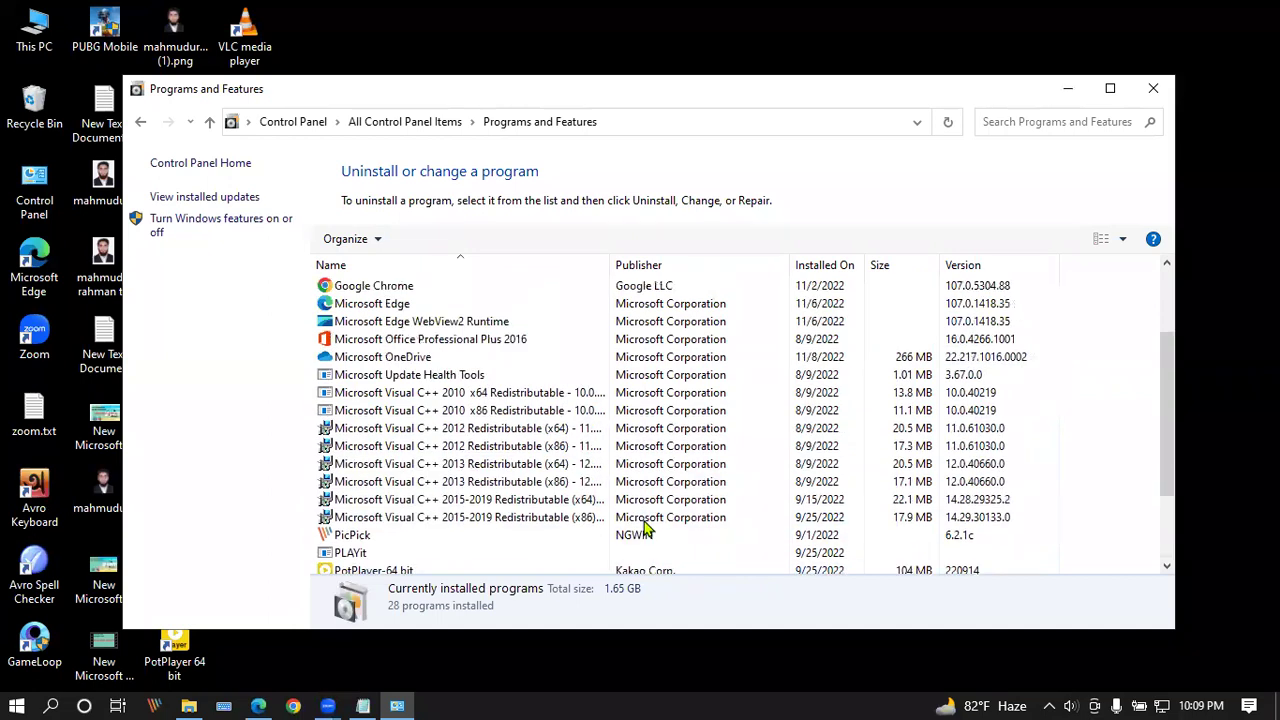
scroll(645, 525, "up", 2)
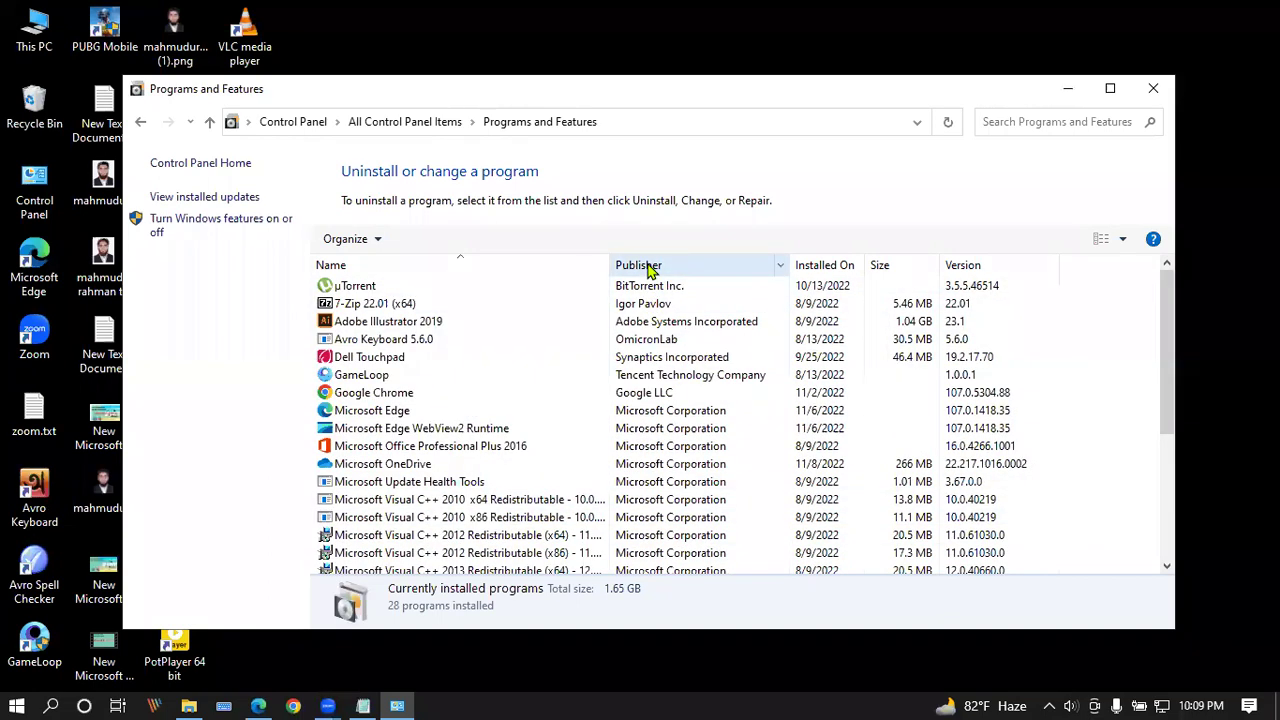
scroll(651, 266, "down", 1)
scroll(680, 330, "up", 1)
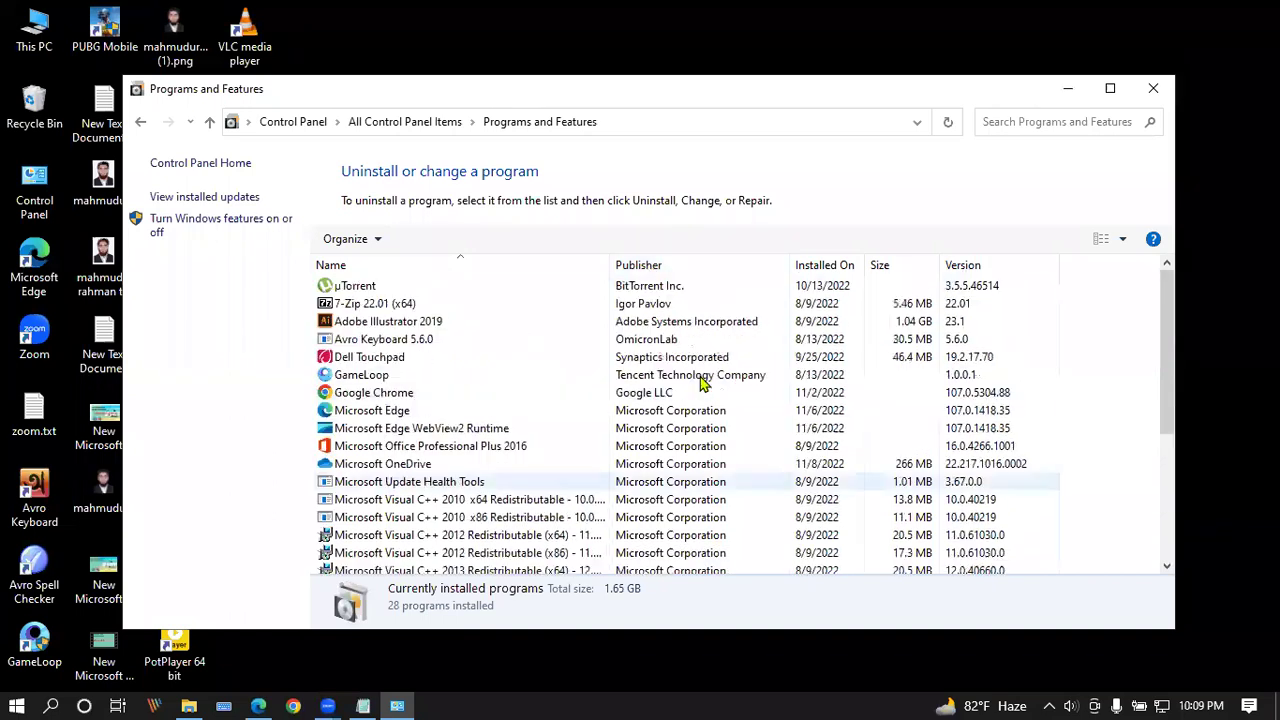
scroll(672, 400, "down", 1)
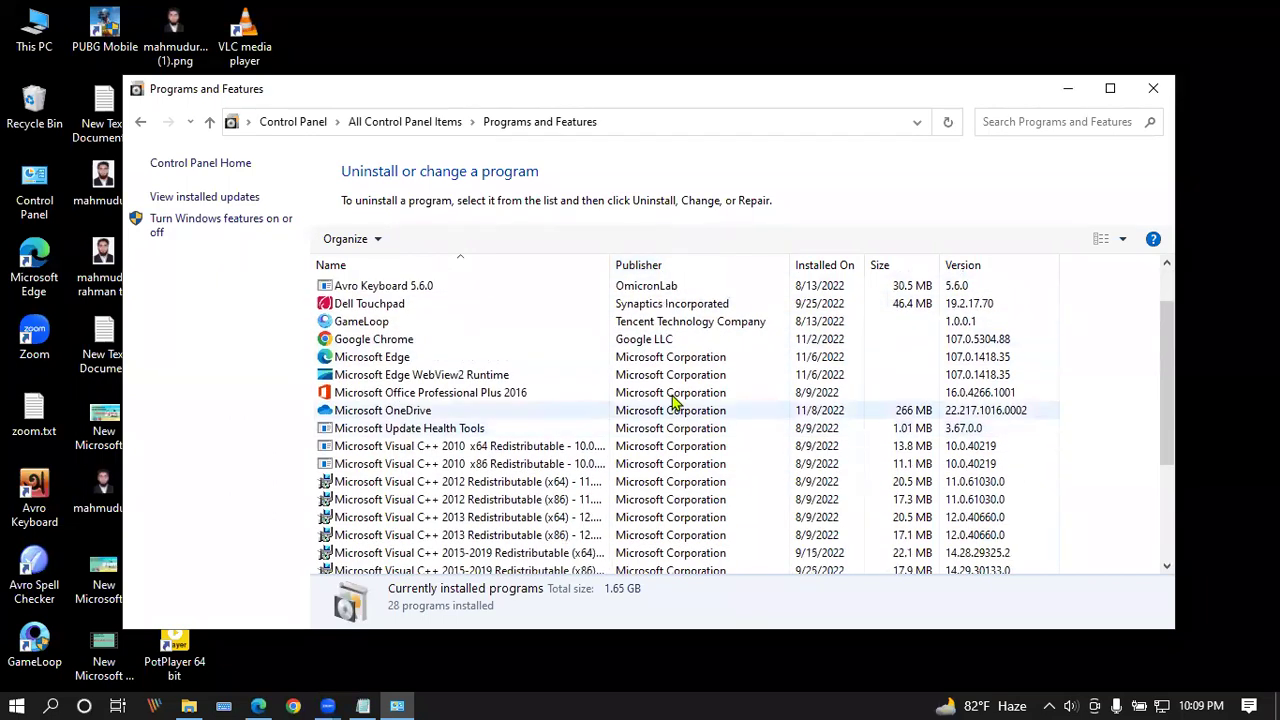
scroll(682, 390, "down", 4)
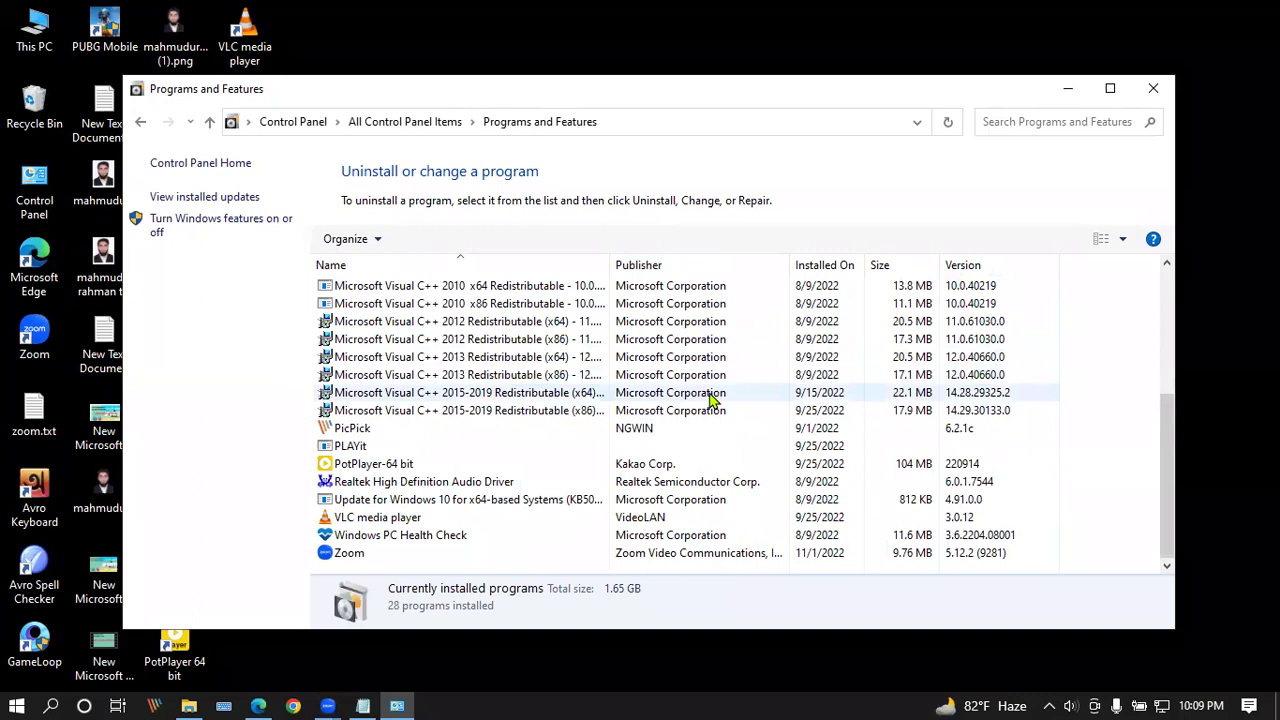
Step: Minimize and restore the Programs and Features window, then close it
left_click(1067, 88)
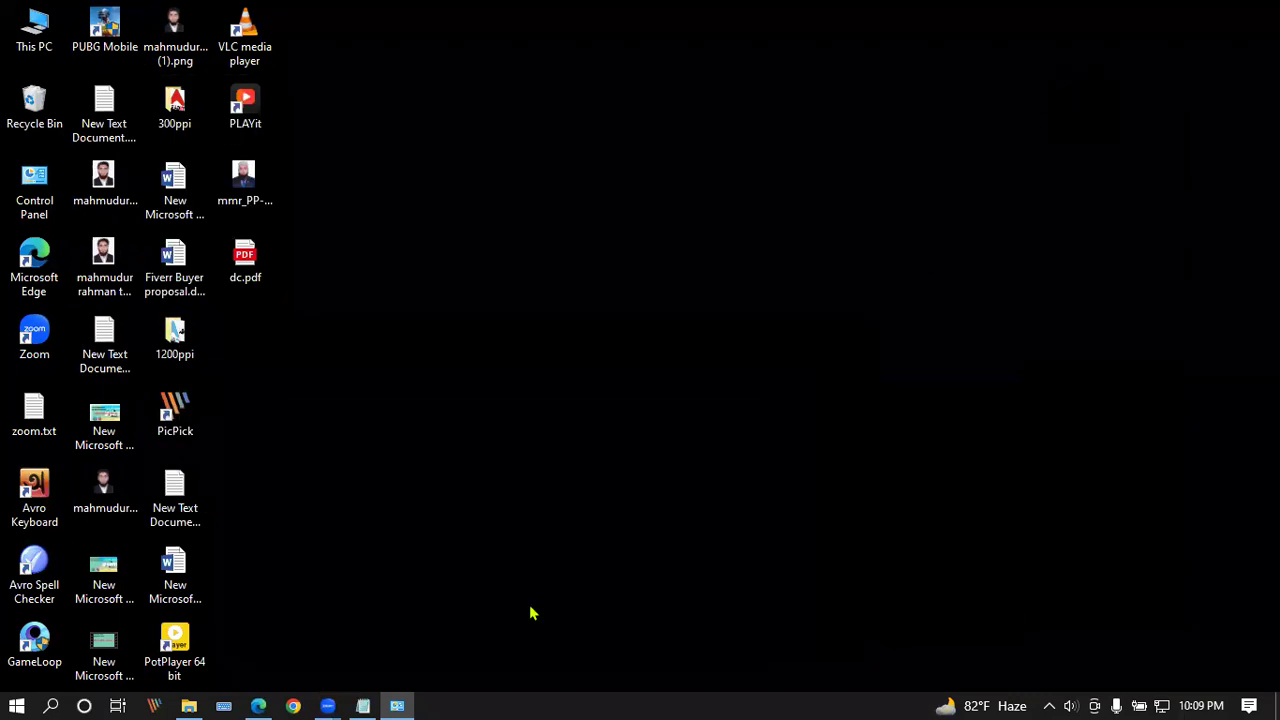
left_click(398, 706)
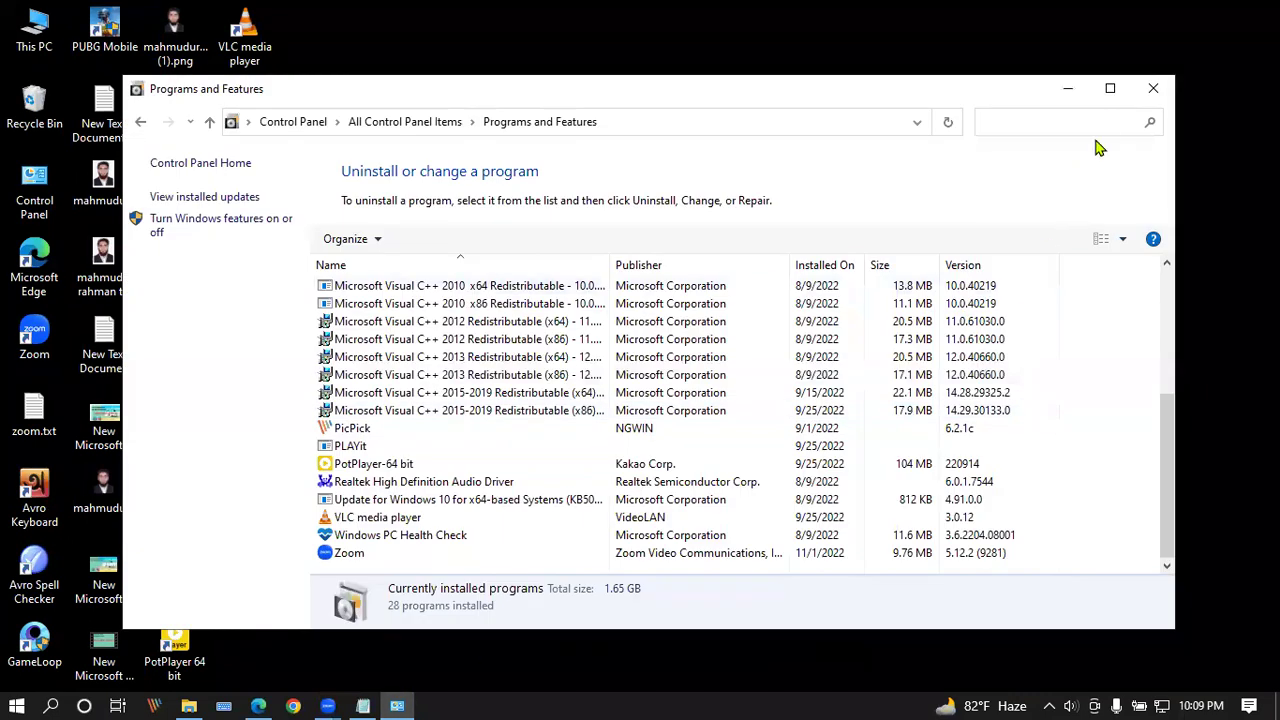
left_click(1148, 90)
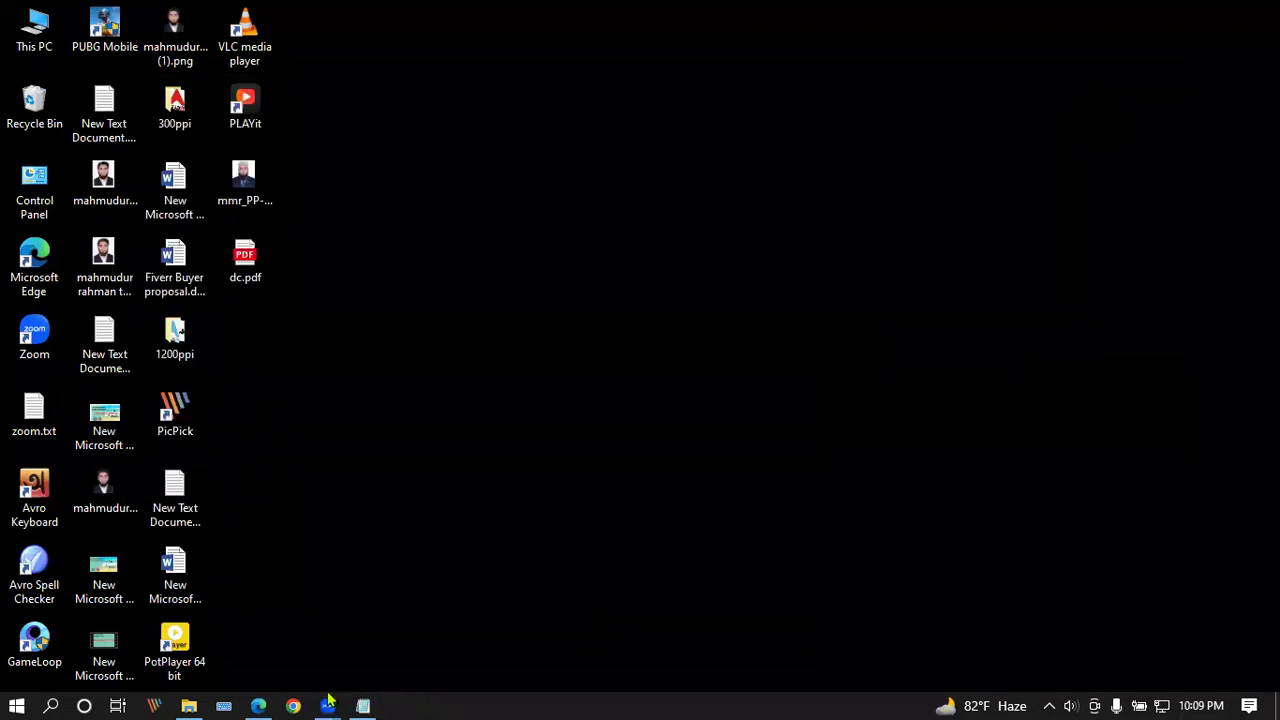
Step: Bring Edge forward and view Event source groups, Catalogs, then the Pixels page in Business settings
left_click(258, 705)
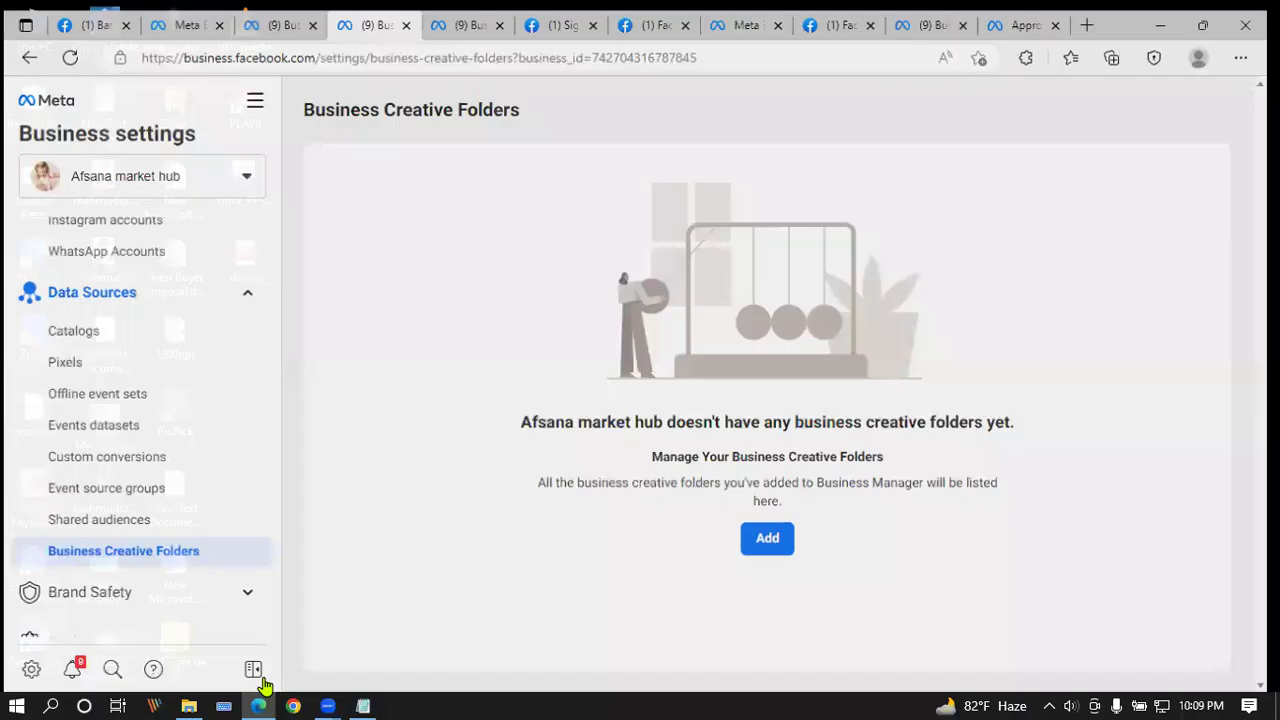
left_click(167, 485)
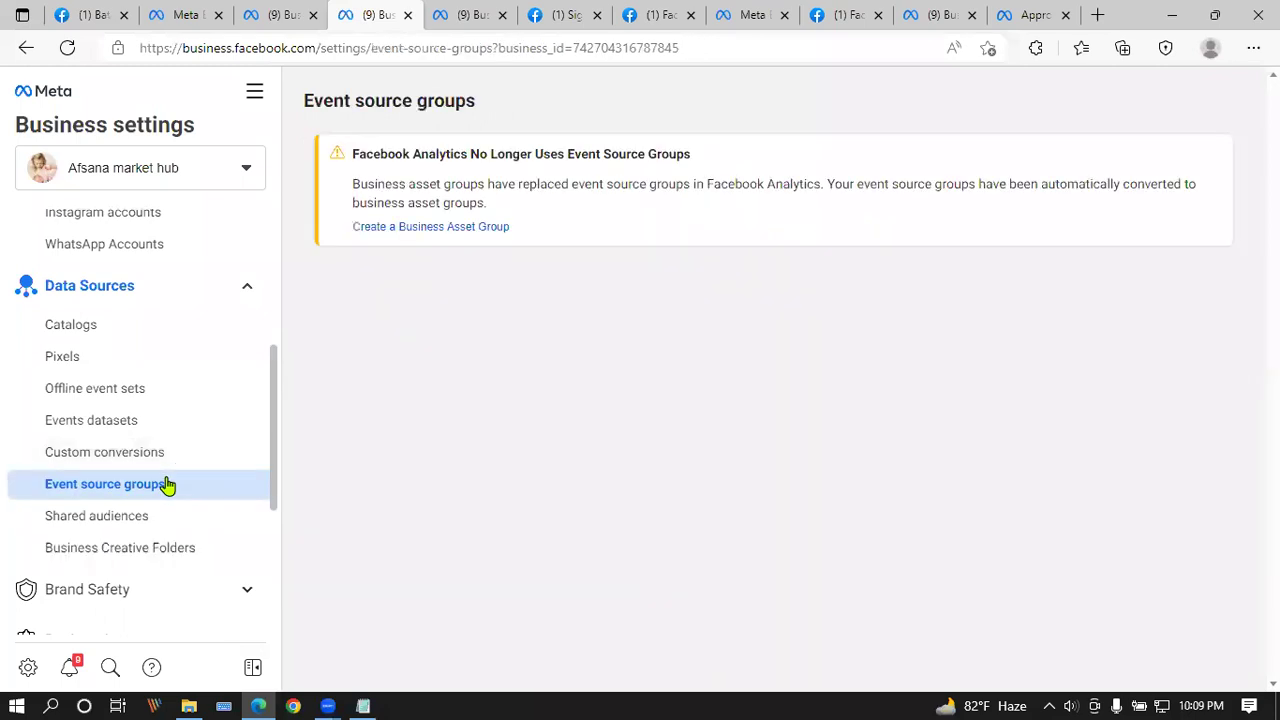
left_click(143, 325)
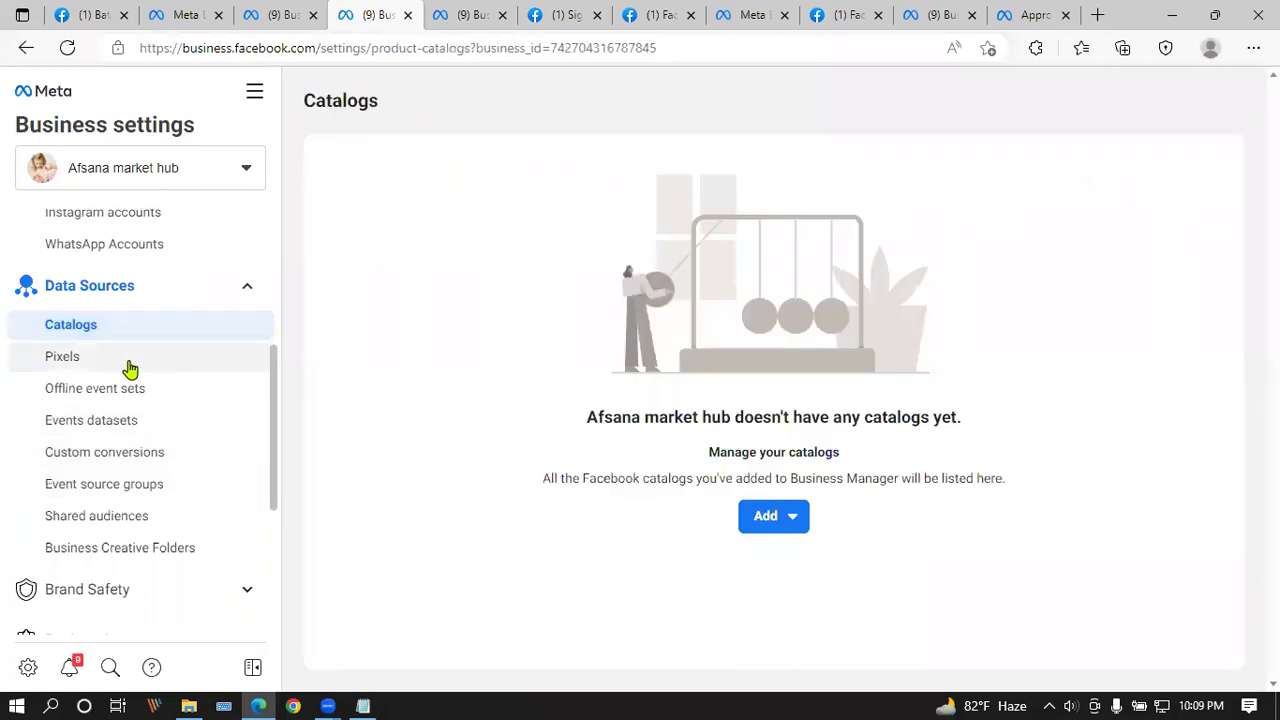
left_click(130, 369)
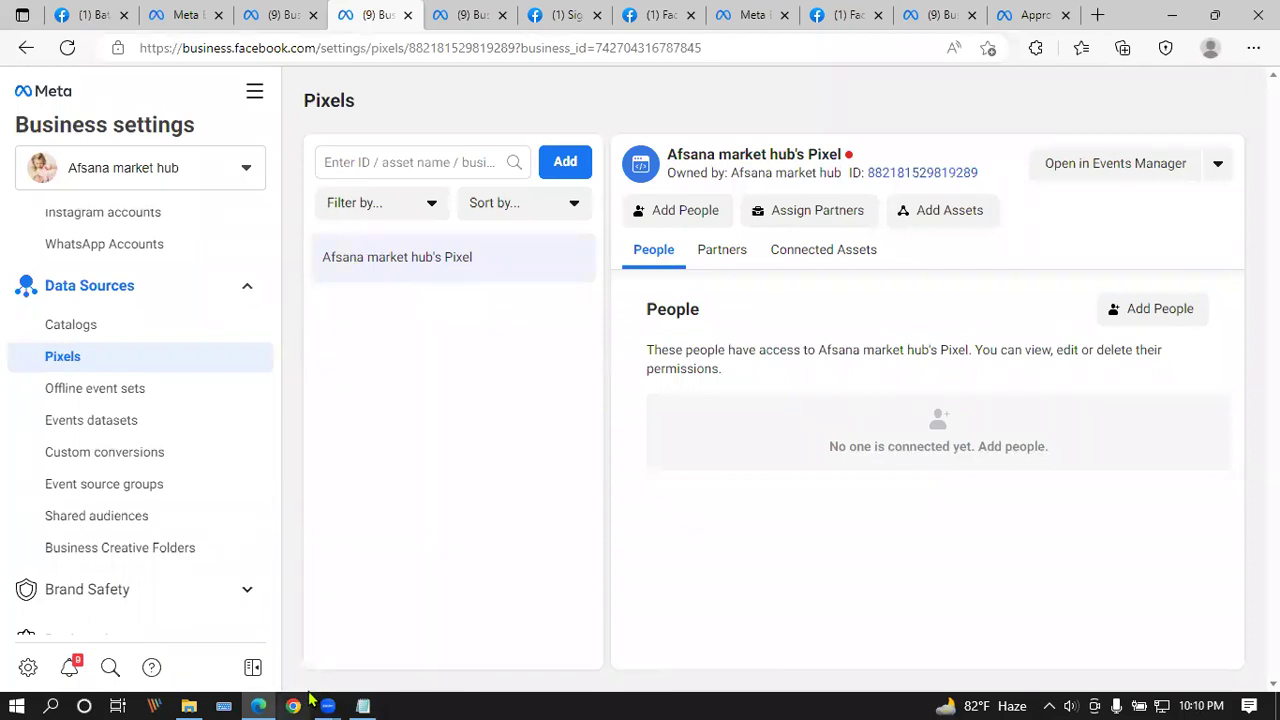
left_click(1098, 16)
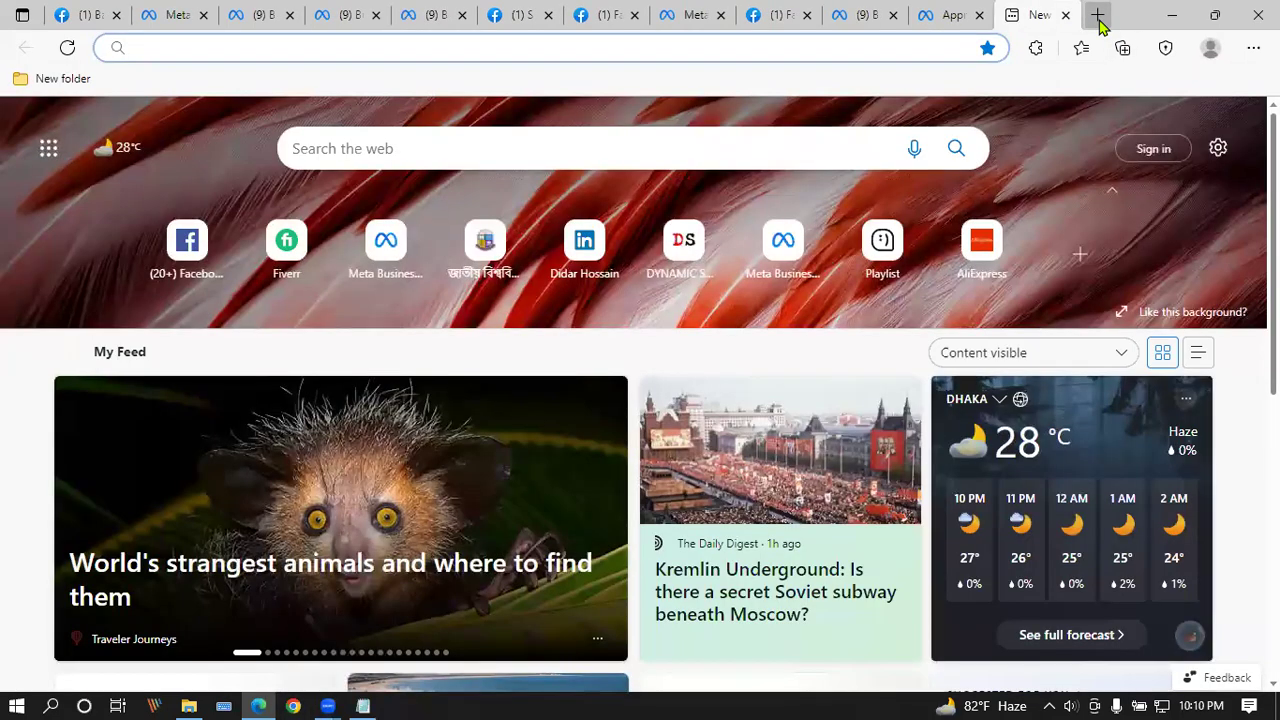
Step: Load fiverr.com in the new tab, scroll its homepage, then return to the Meta business tab
type("fi")
key("Right")
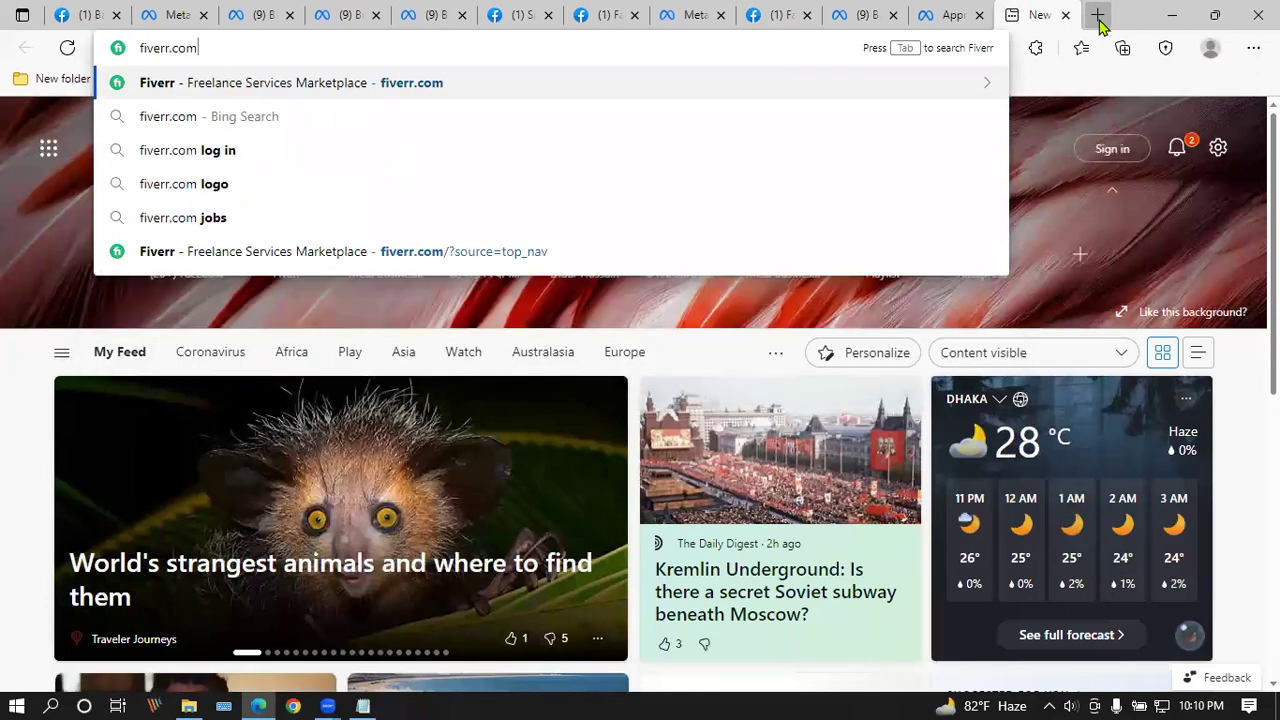
key("Return")
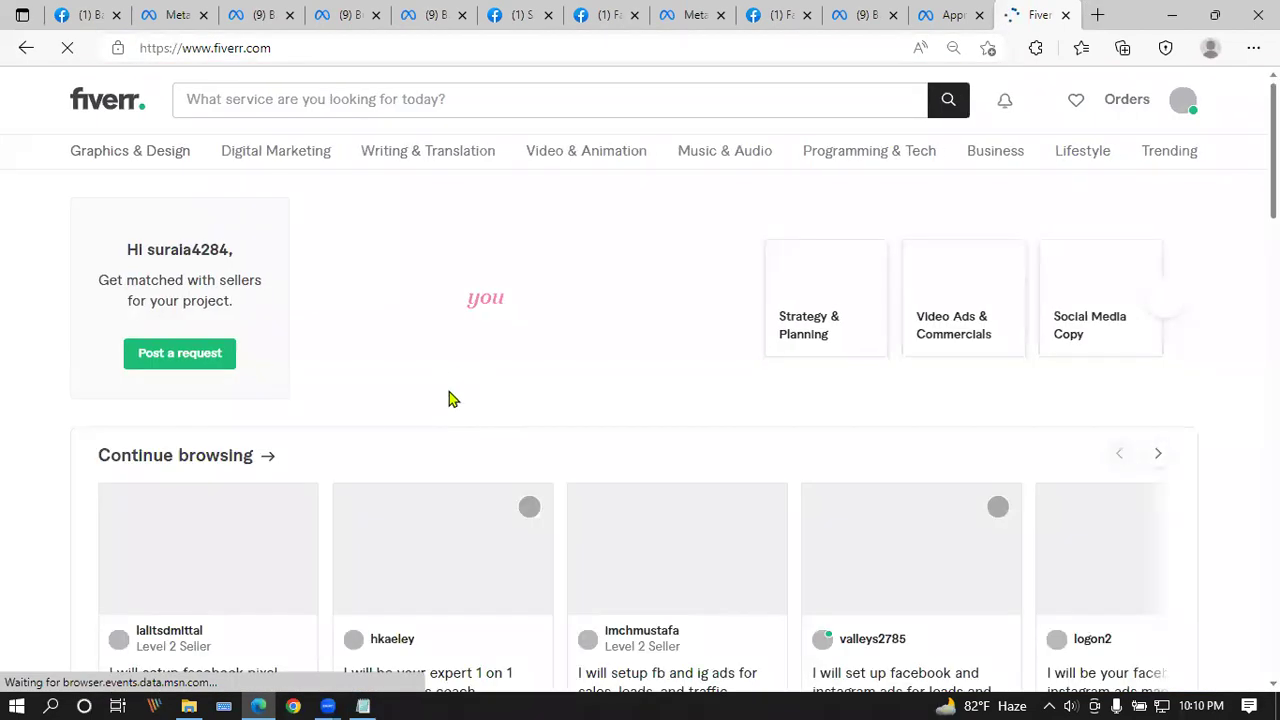
scroll(459, 333, "down", 1)
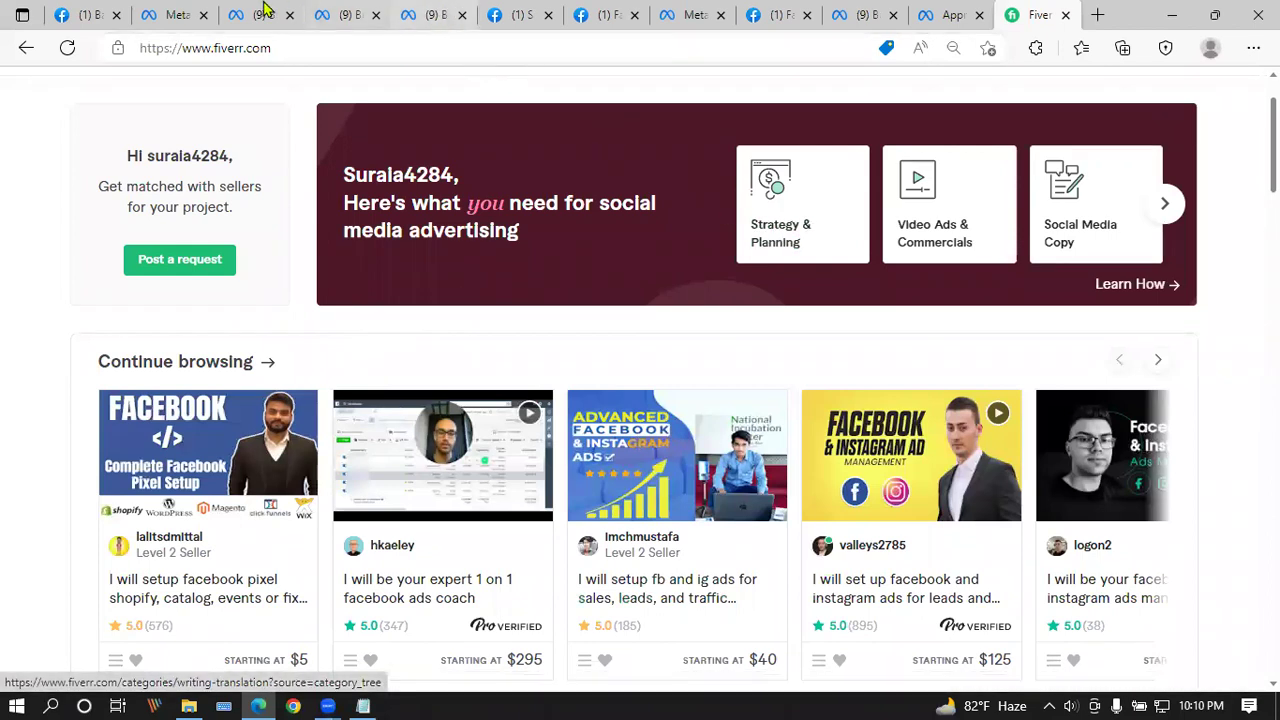
left_click(176, 12)
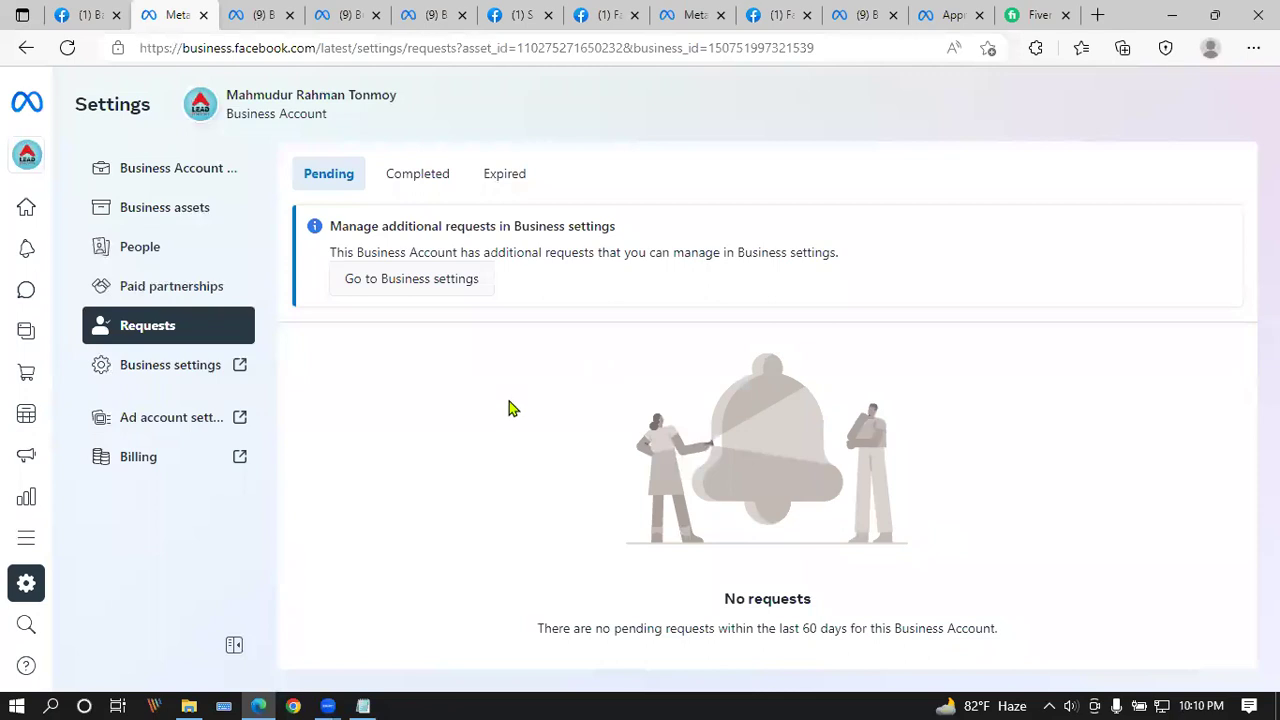
Step: Close the Meta Requests tab, then preview and dismiss the Connect Website Activity Using Pixel form
left_click(204, 12)
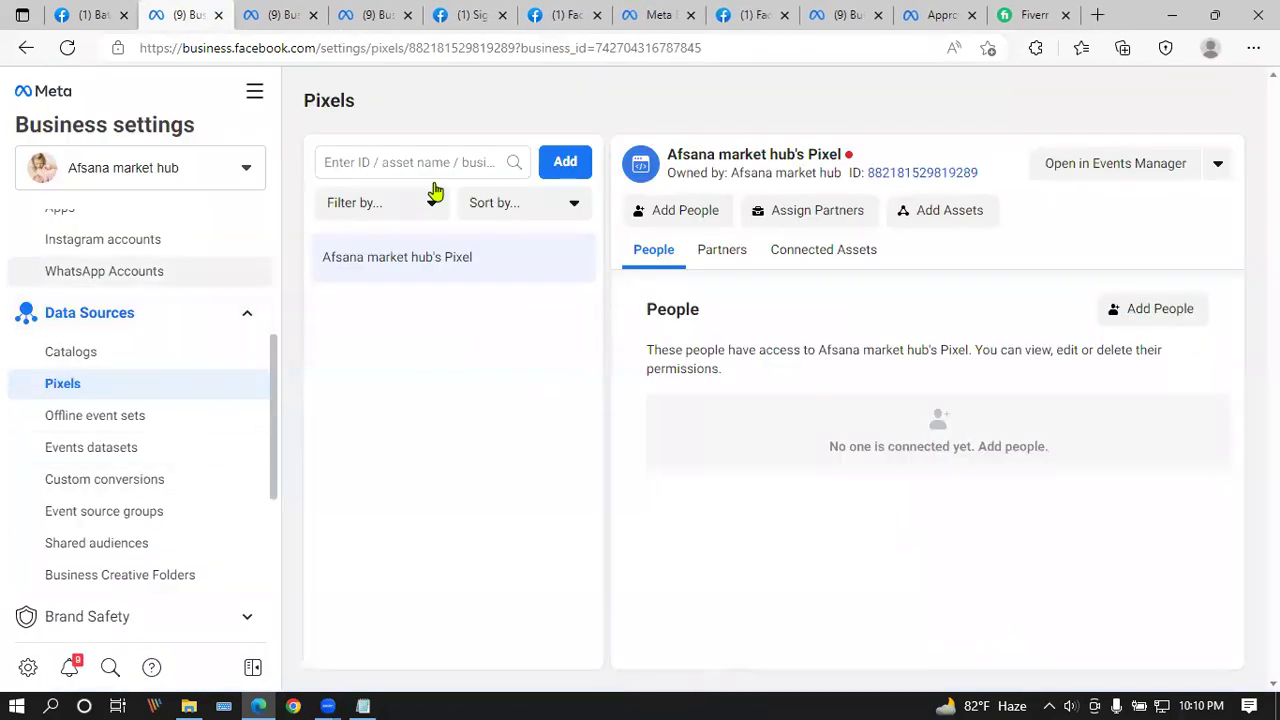
left_click(563, 161)
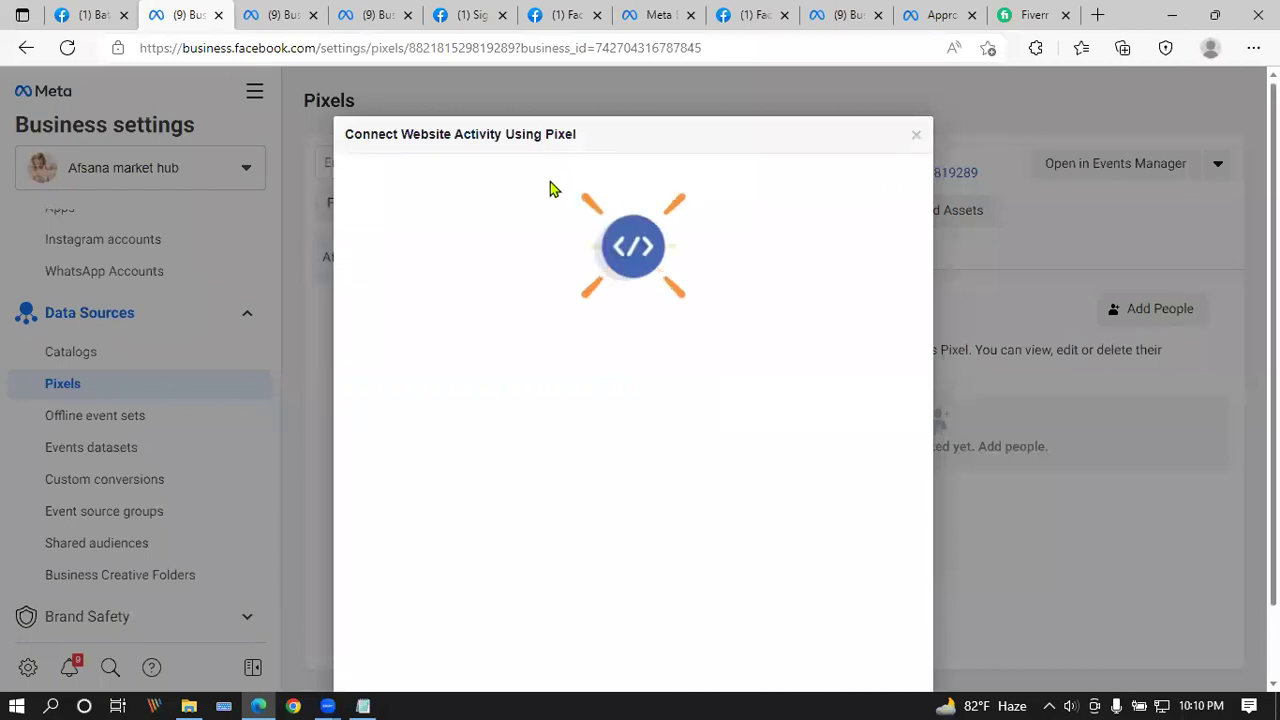
triple_click(676, 146)
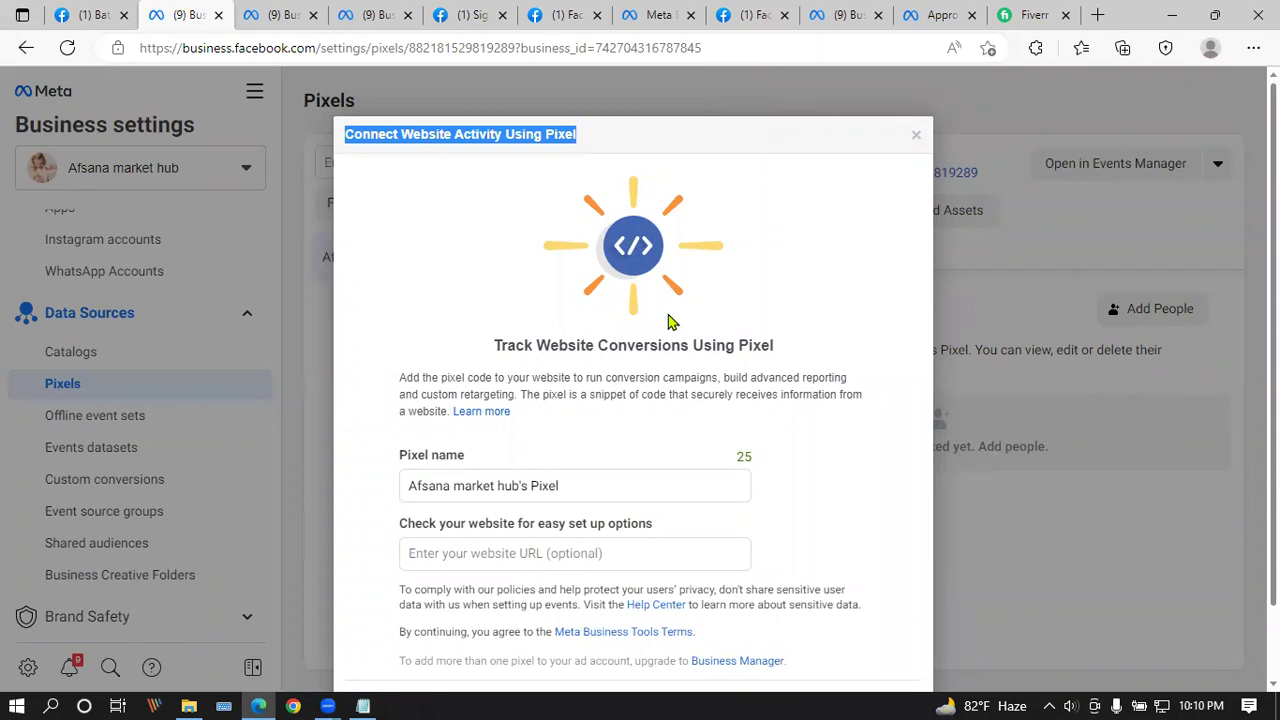
scroll(676, 319, "down", 1)
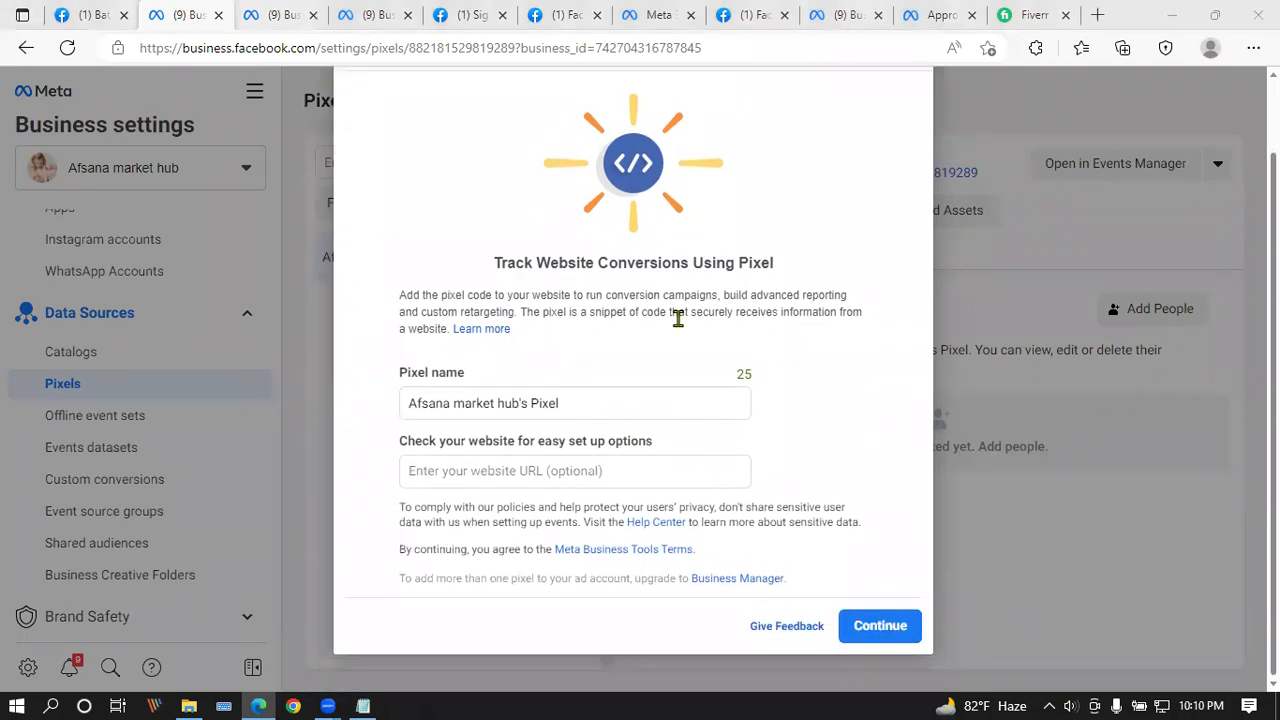
scroll(852, 300, "up", 1)
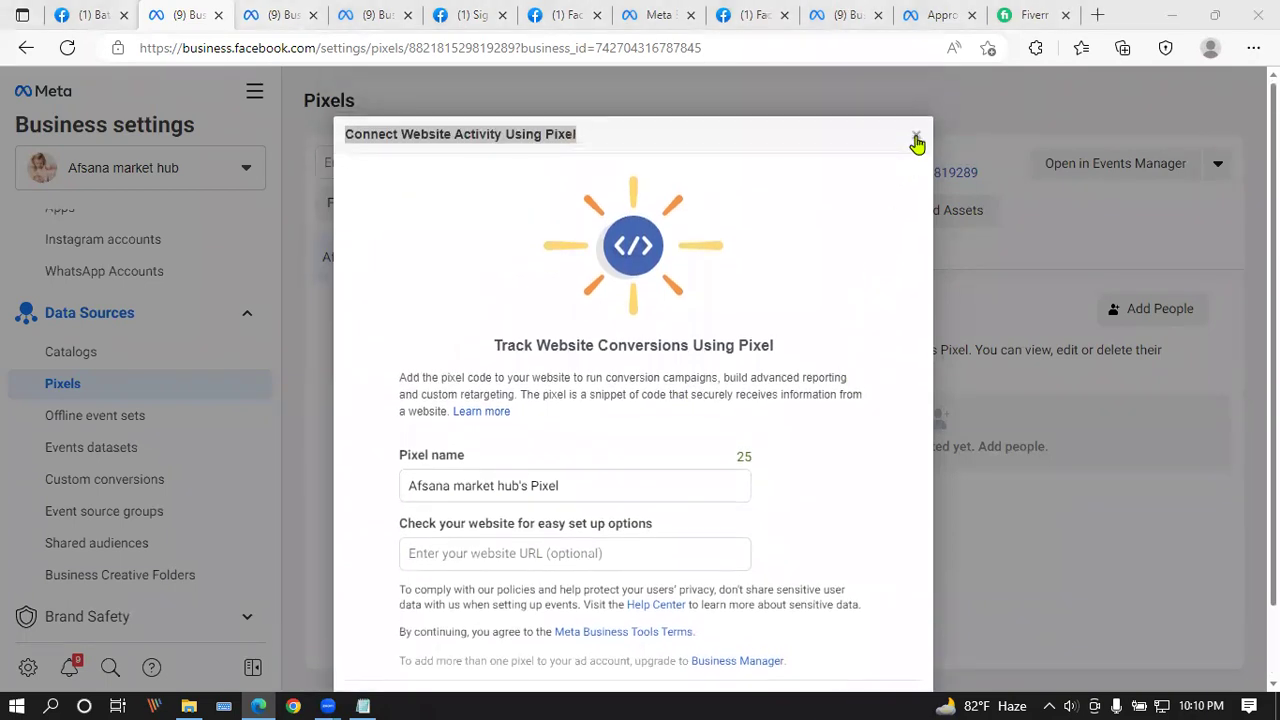
left_click(916, 139)
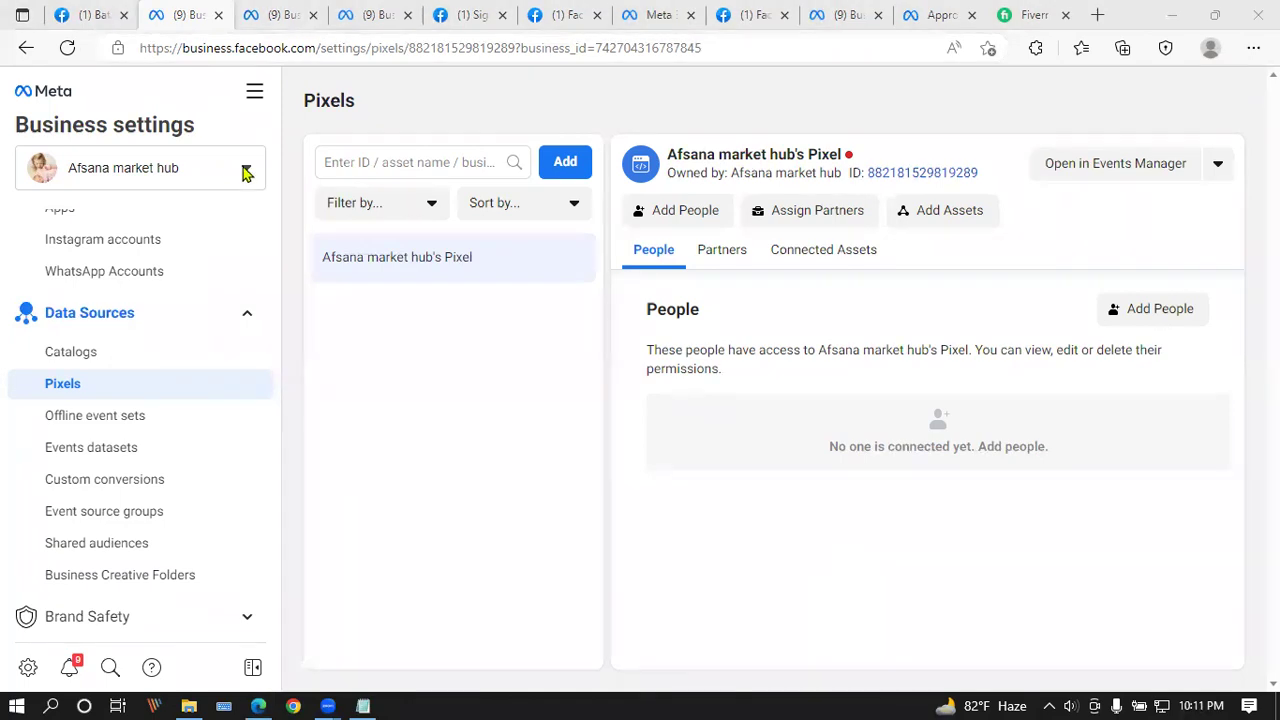
Step: Lower the speaker volume to 29 from the taskbar tray
scroll(120, 320, "up", 3)
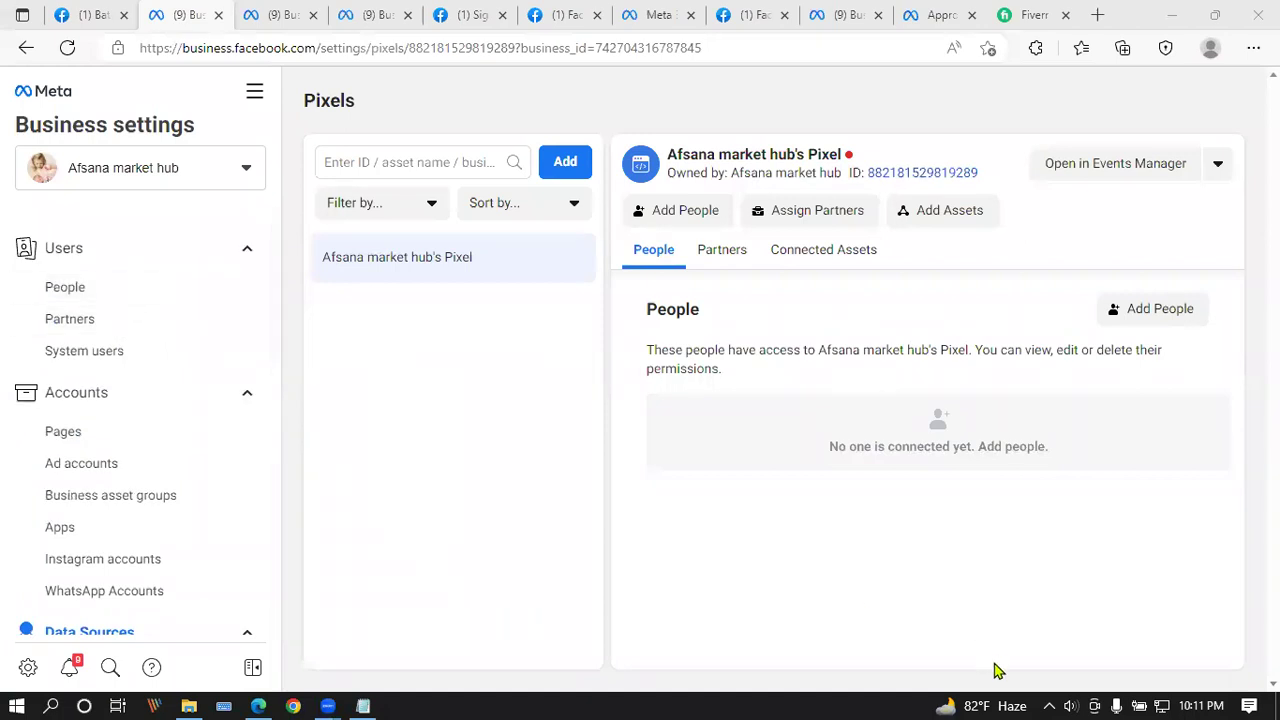
left_click(1068, 703)
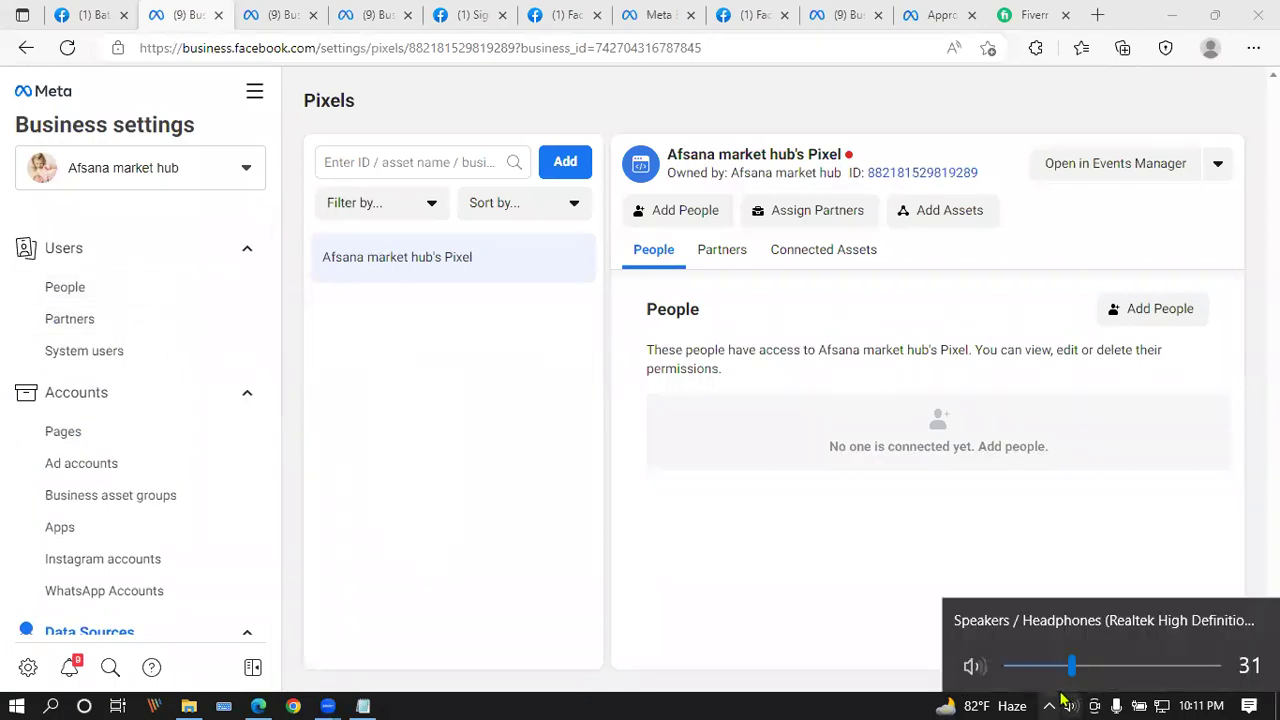
left_click(605, 453)
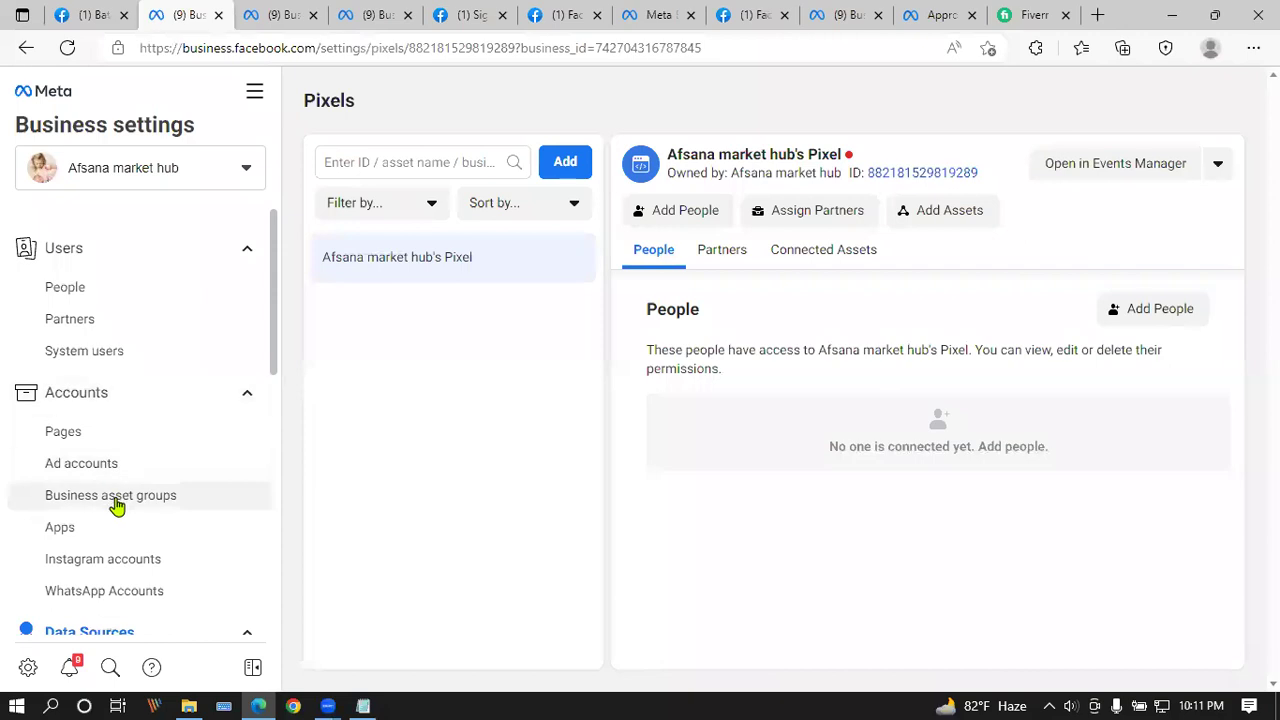
Step: Cycle through the Pixels, SignBoard BD and Domains tabs, ending on the Batch 18 LDM Facebook page
left_click(246, 175)
left_click(248, 174)
left_click(118, 12)
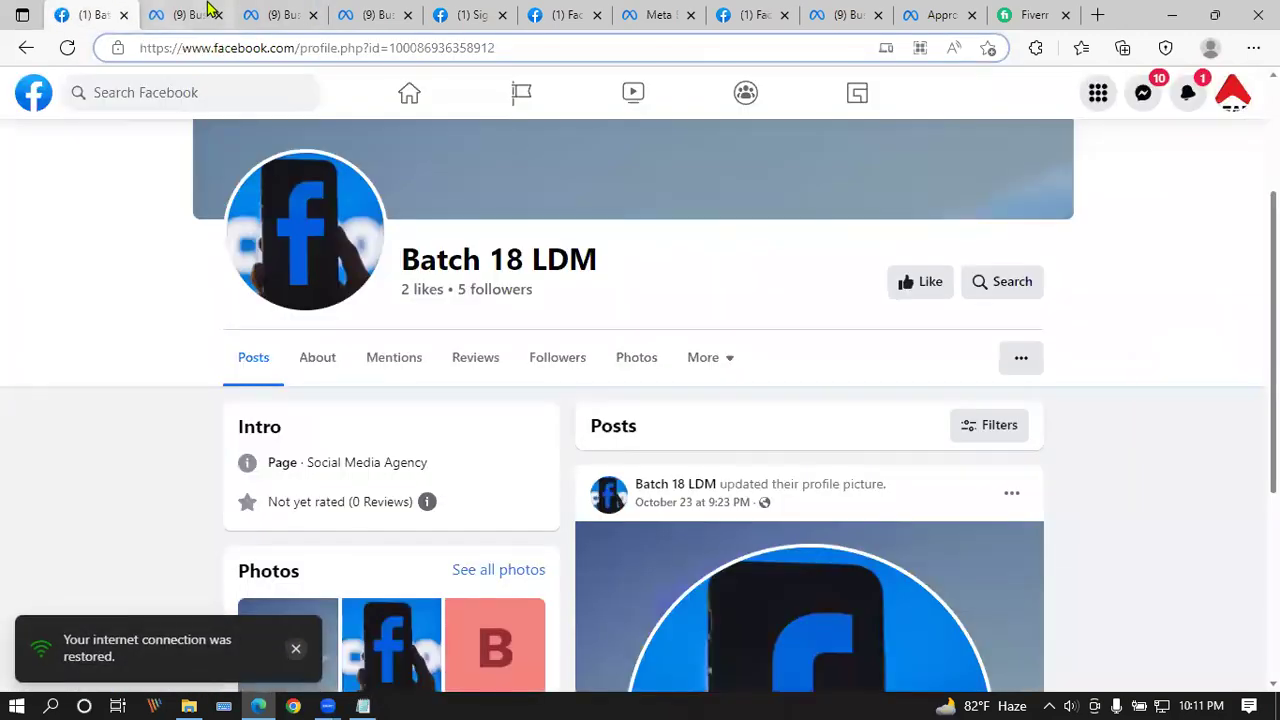
left_click(248, 12)
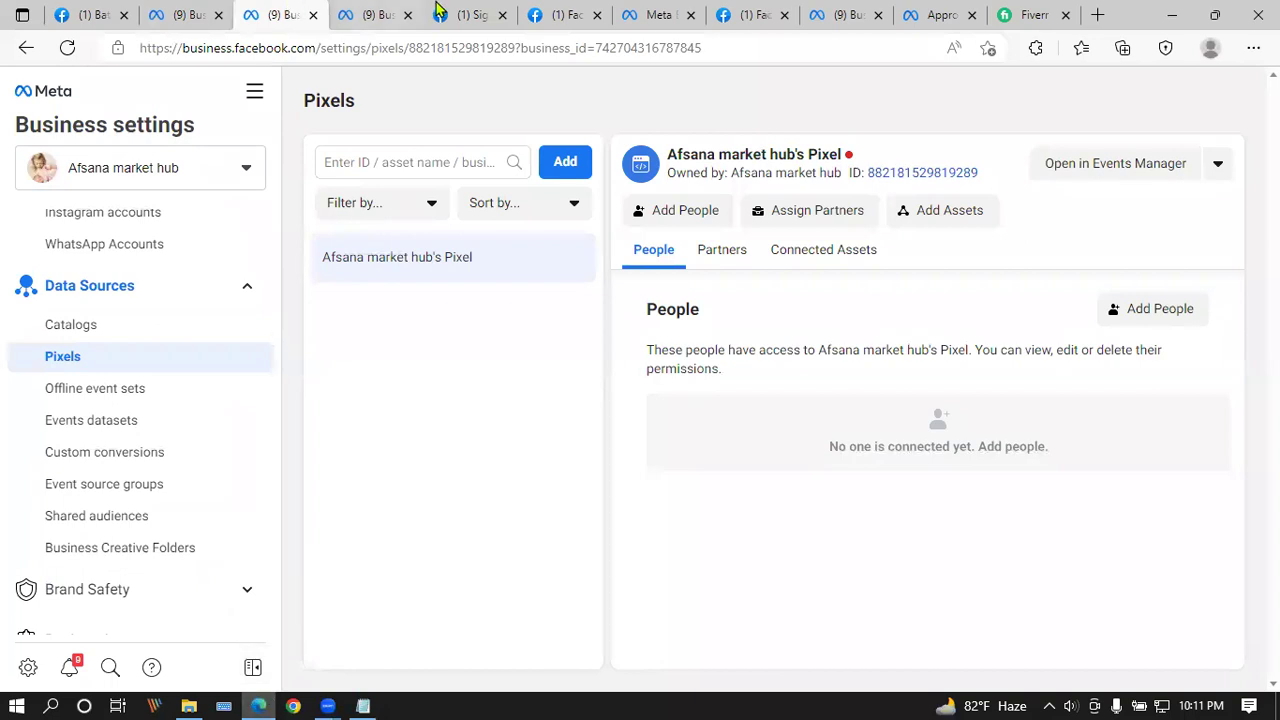
left_click(465, 14)
left_click(385, 14)
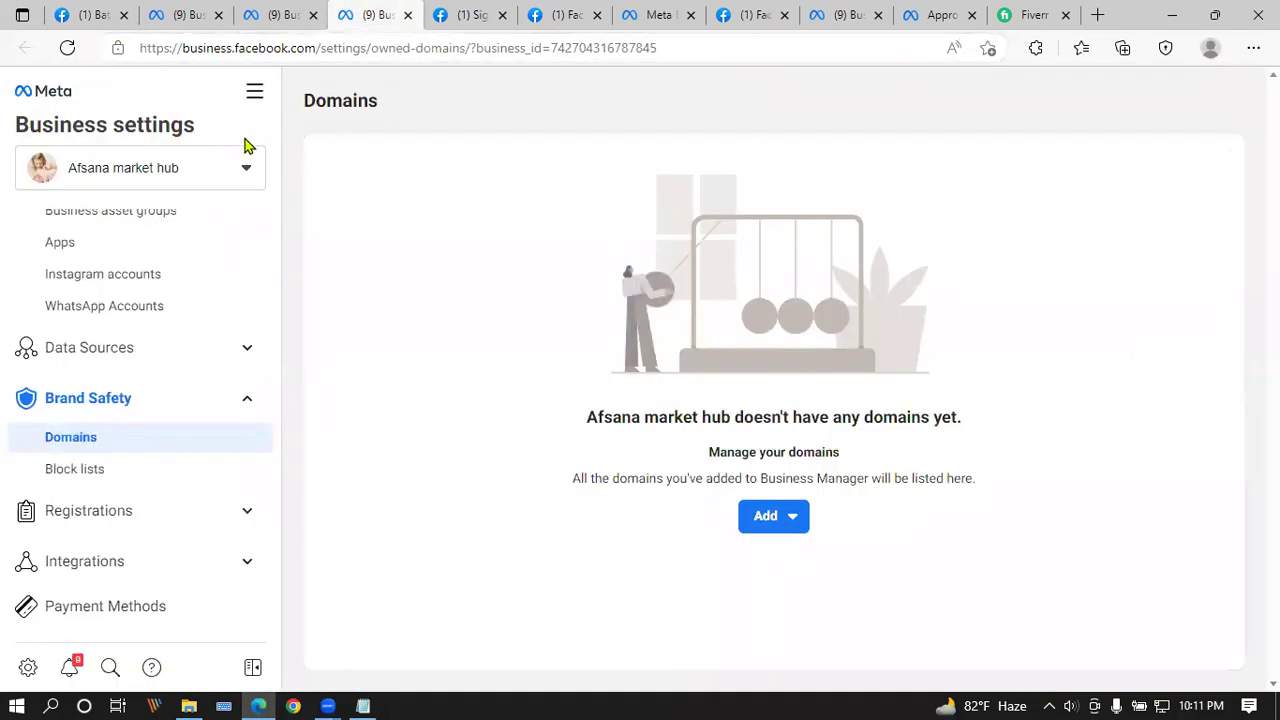
left_click(119, 8)
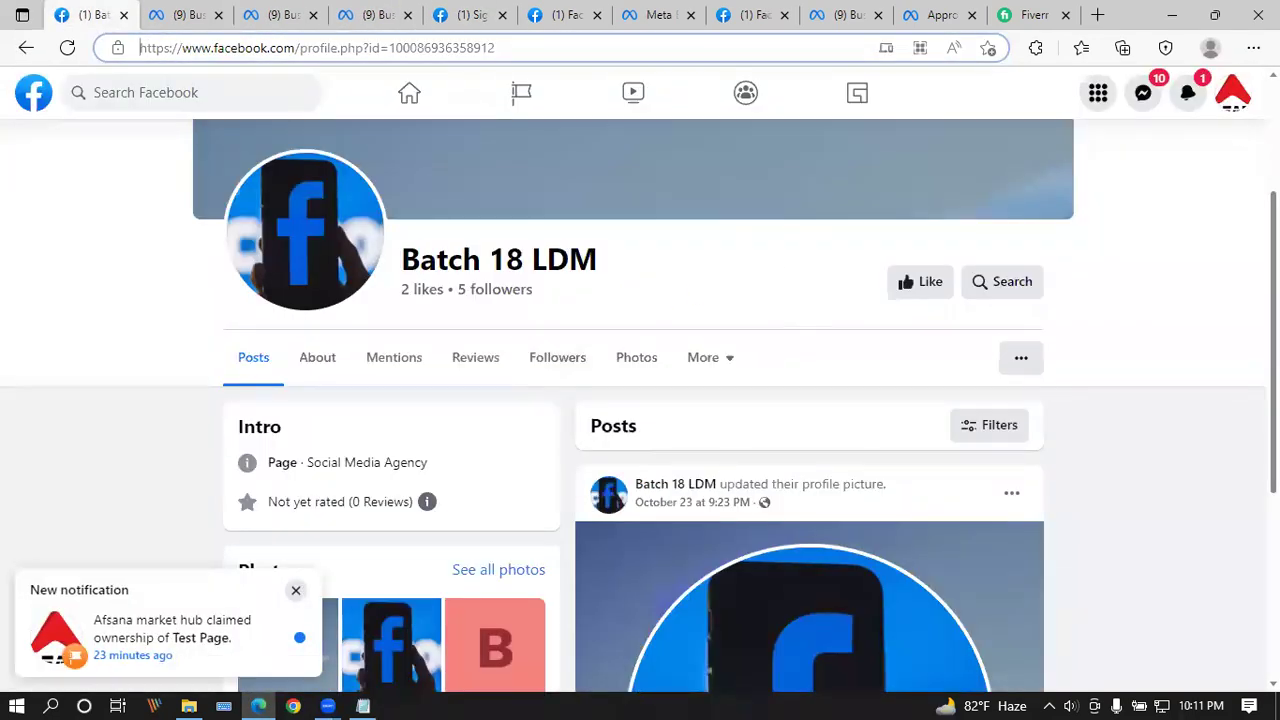
left_click(1233, 92)
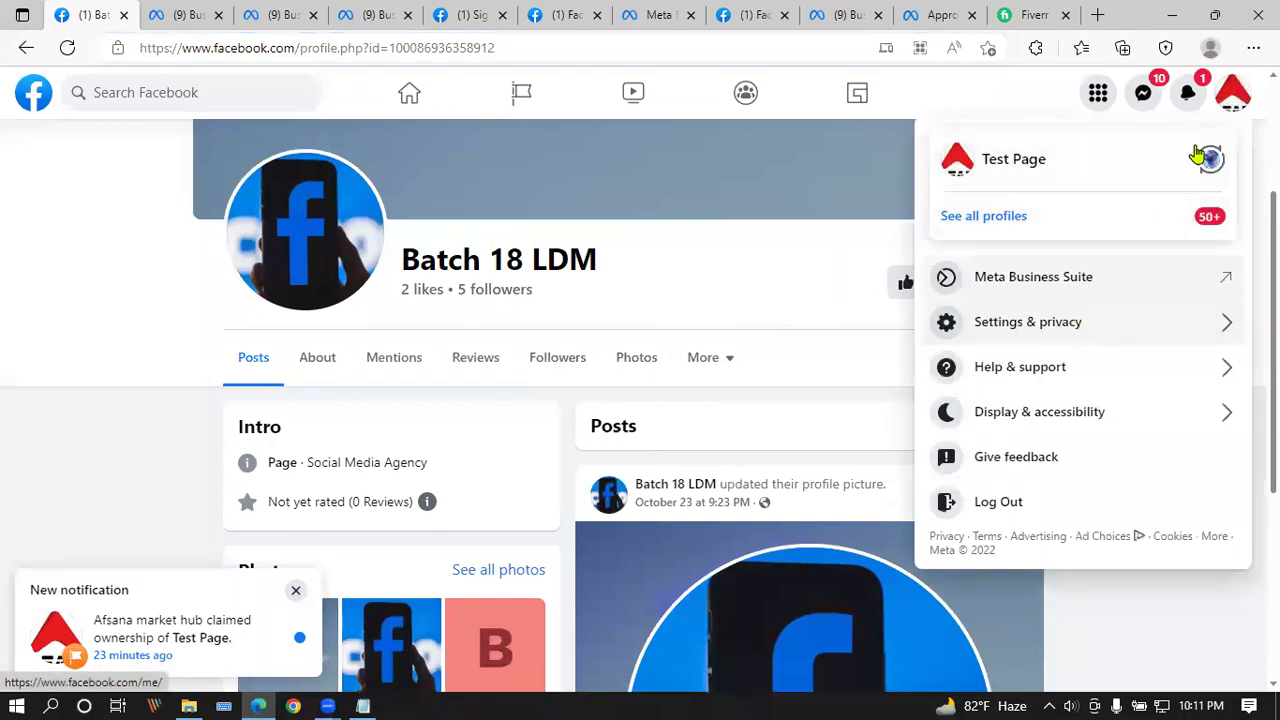
Step: Review the business's People and Pages lists in Business settings, then return to the Facebook tab
left_click(1233, 90)
left_click(183, 12)
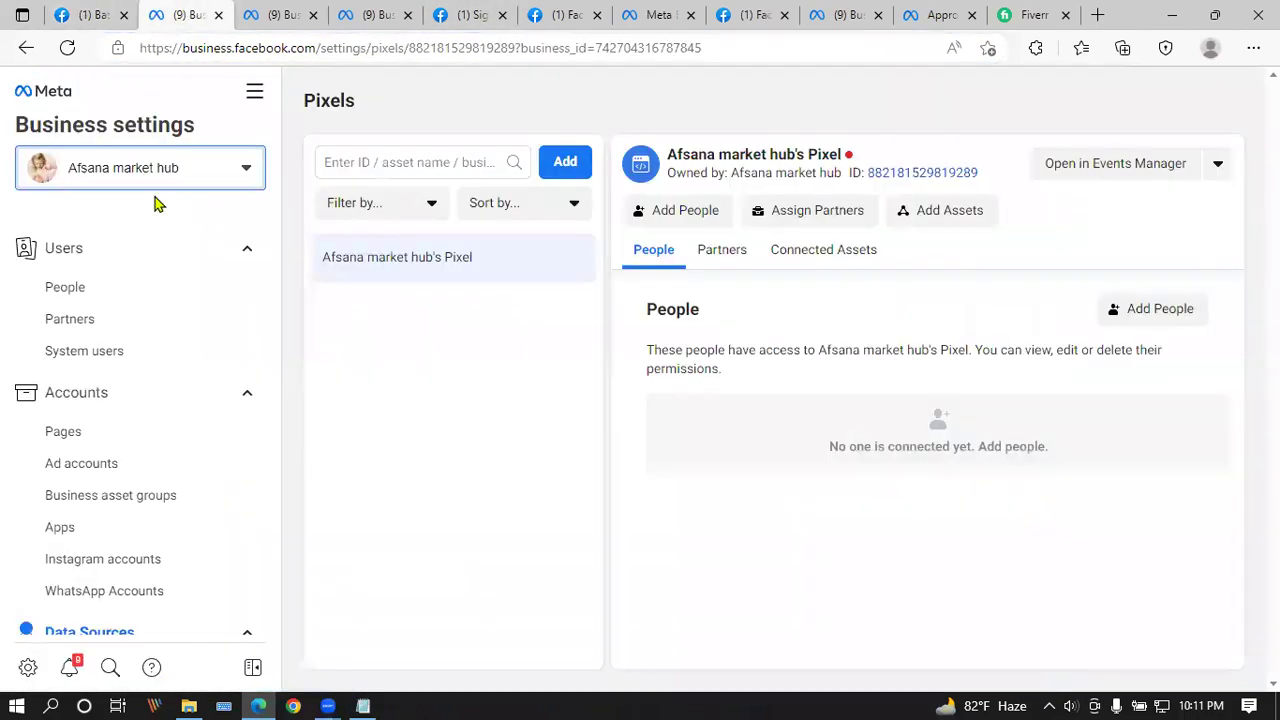
left_click(157, 297)
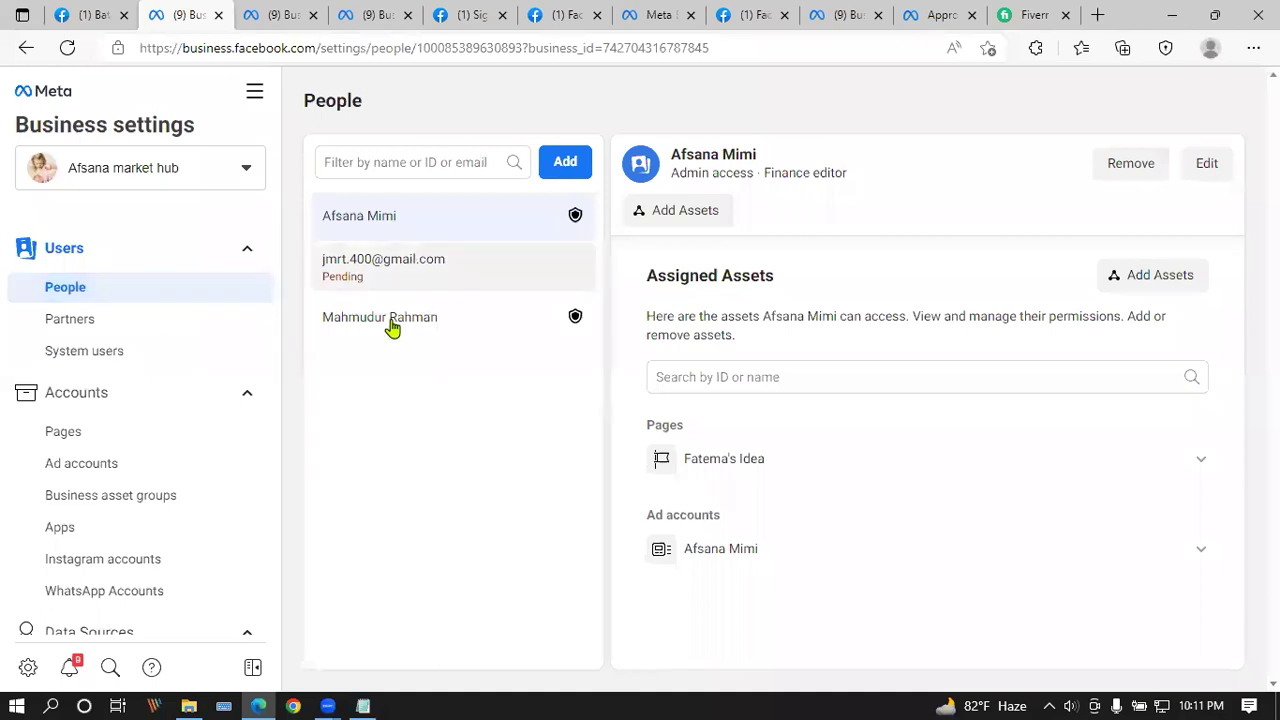
left_click(108, 440)
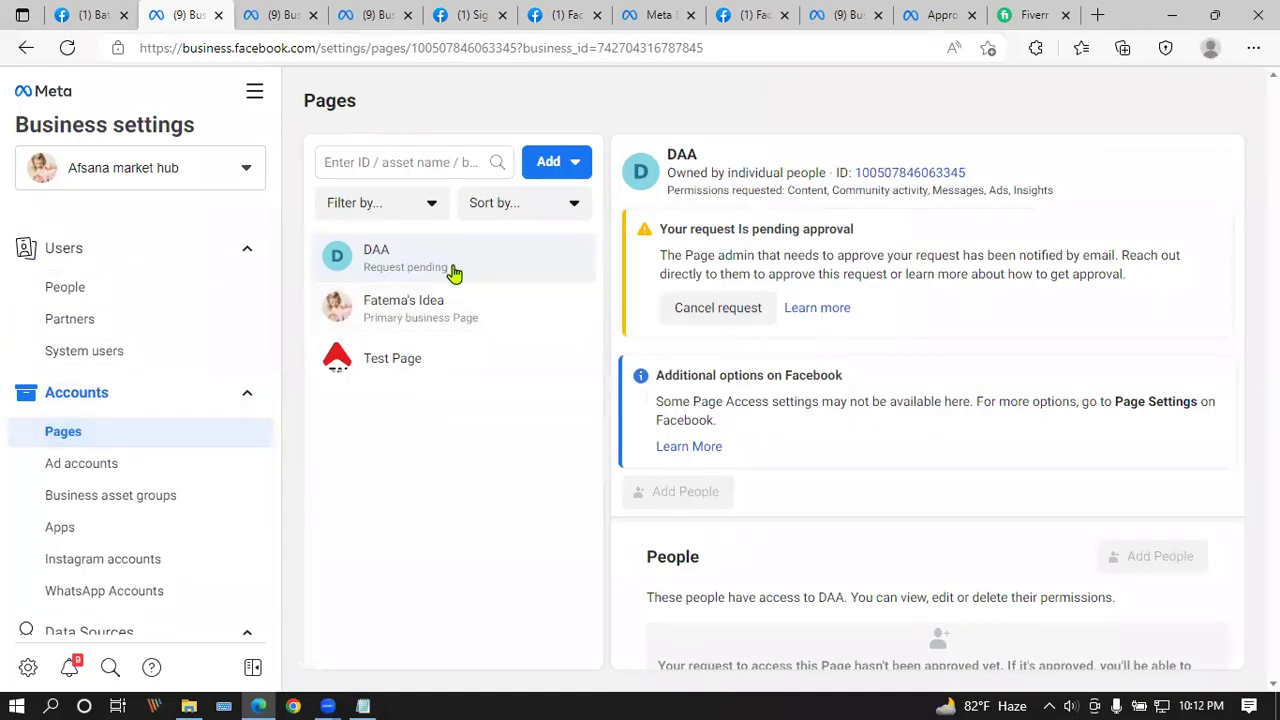
left_click(105, 14)
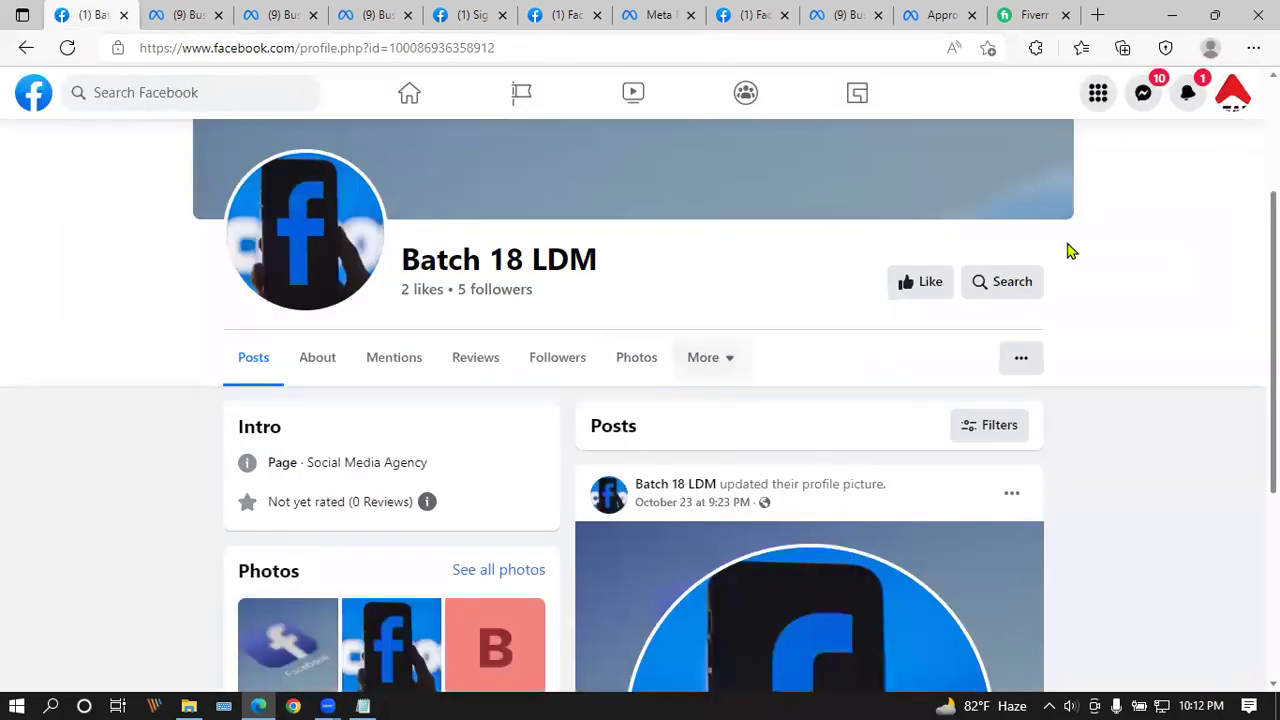
Step: Switch to acting as Test Page and open Page access from its professional dashboard
left_click(1233, 92)
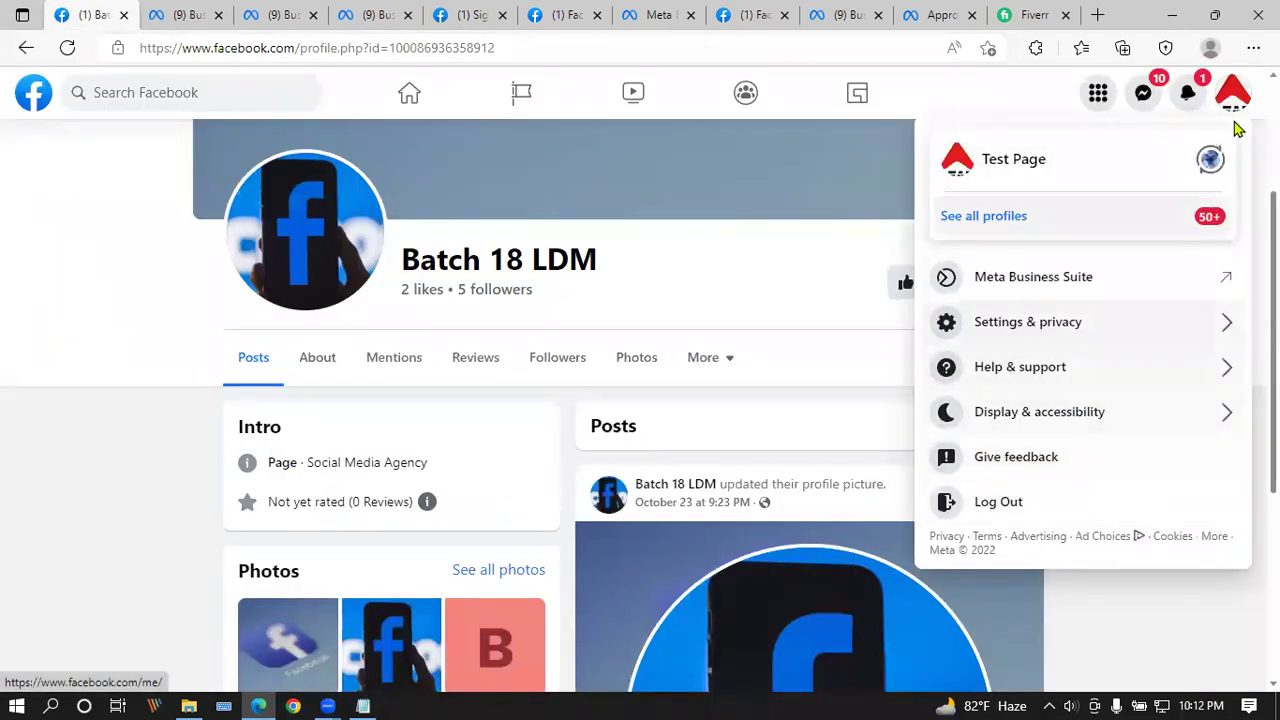
left_click(983, 216)
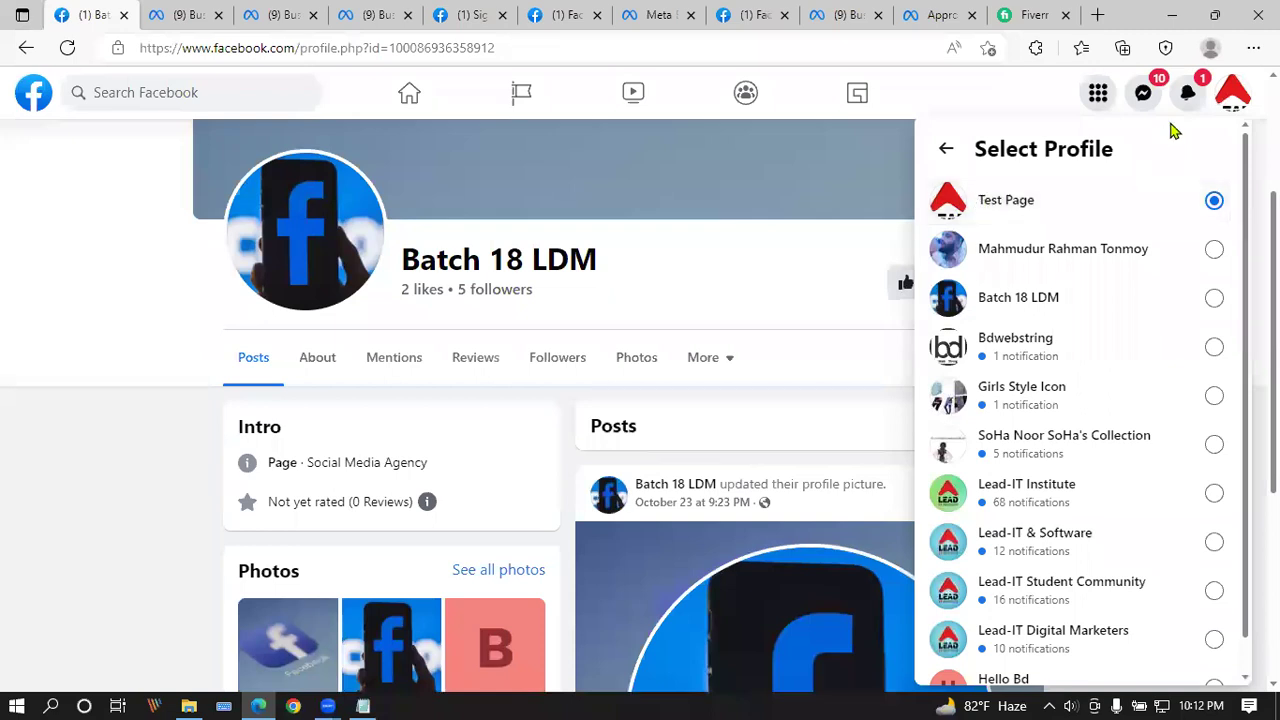
left_click(1232, 92)
left_click(1232, 92)
left_click(1020, 162)
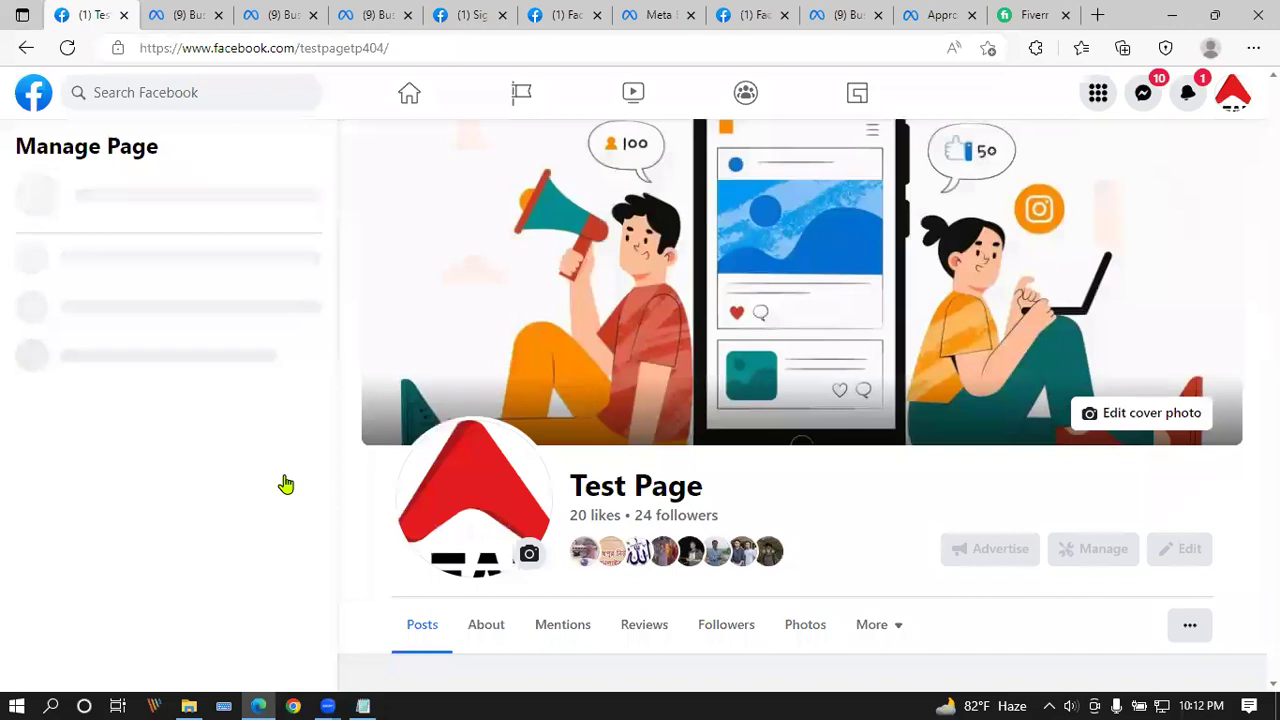
scroll(212, 383, "down", 1)
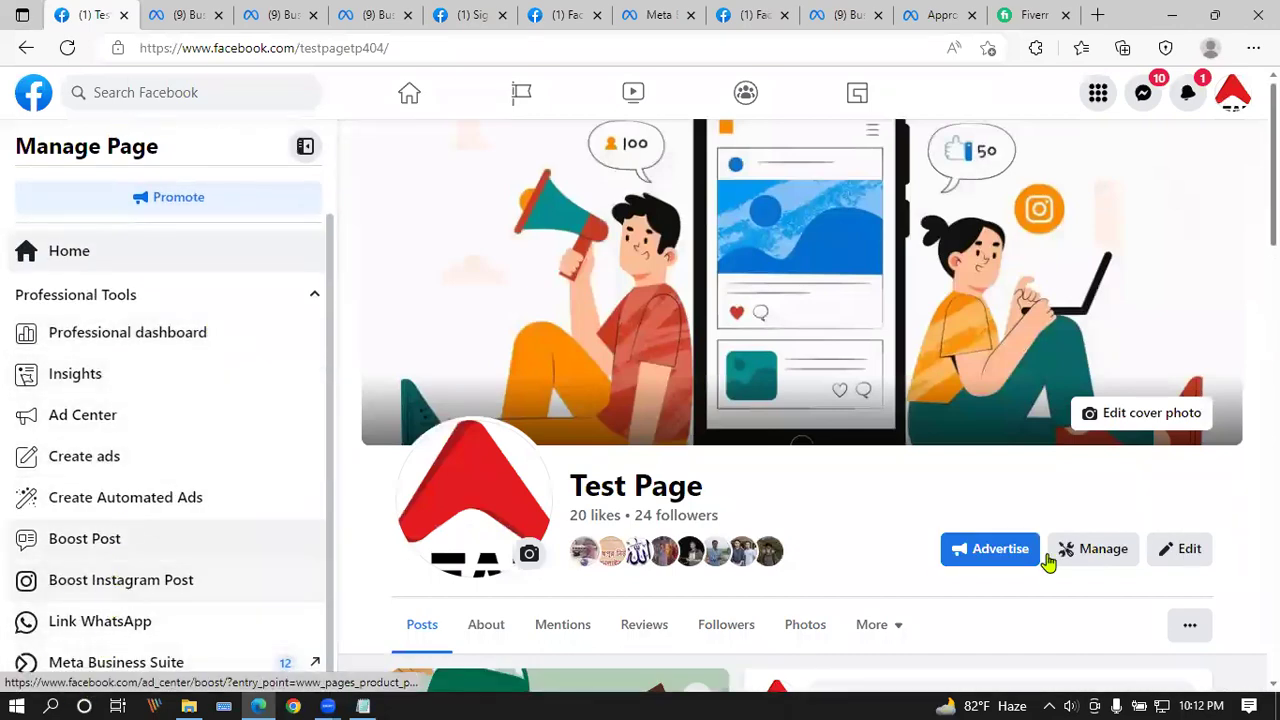
left_click(1094, 558)
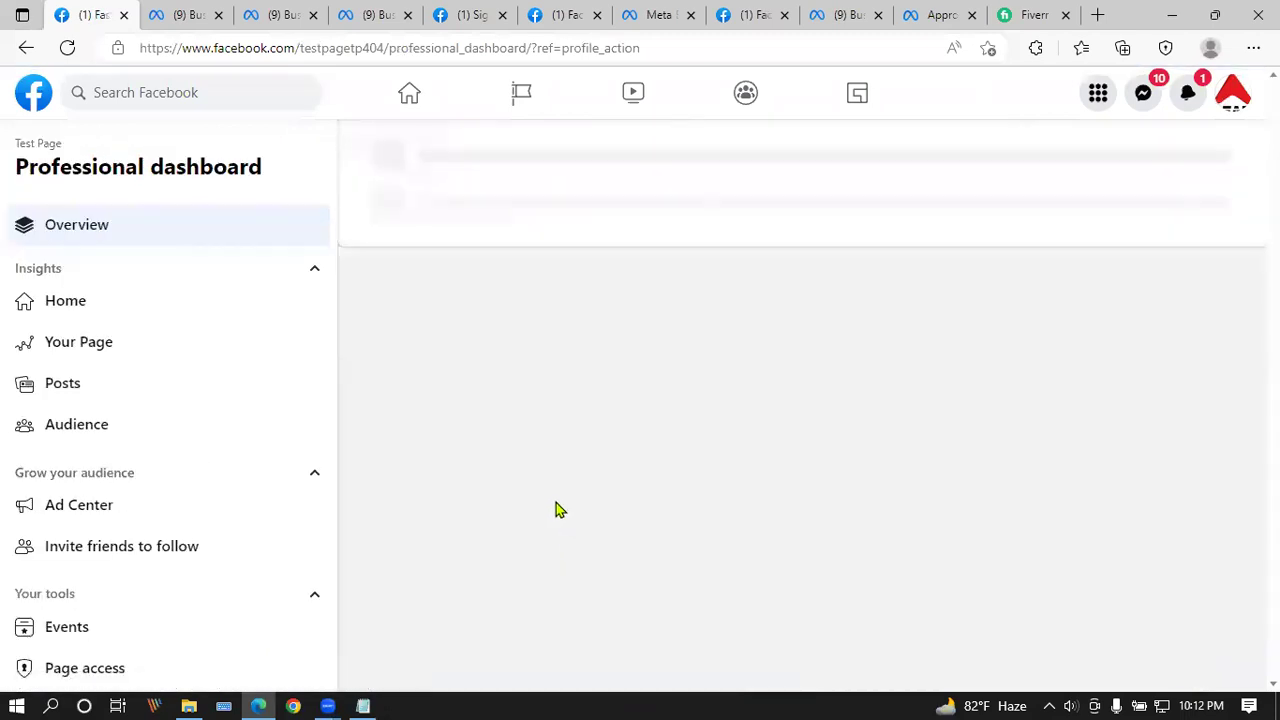
scroll(110, 590, "down", 3)
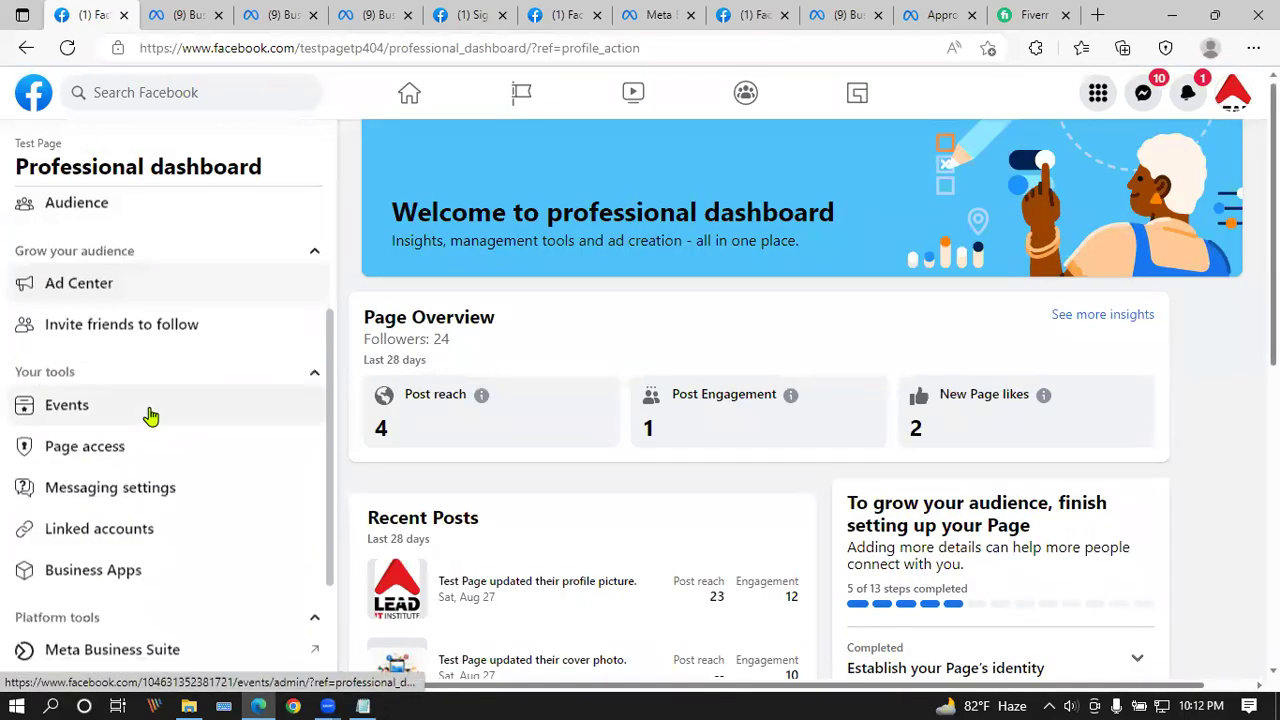
left_click(123, 449)
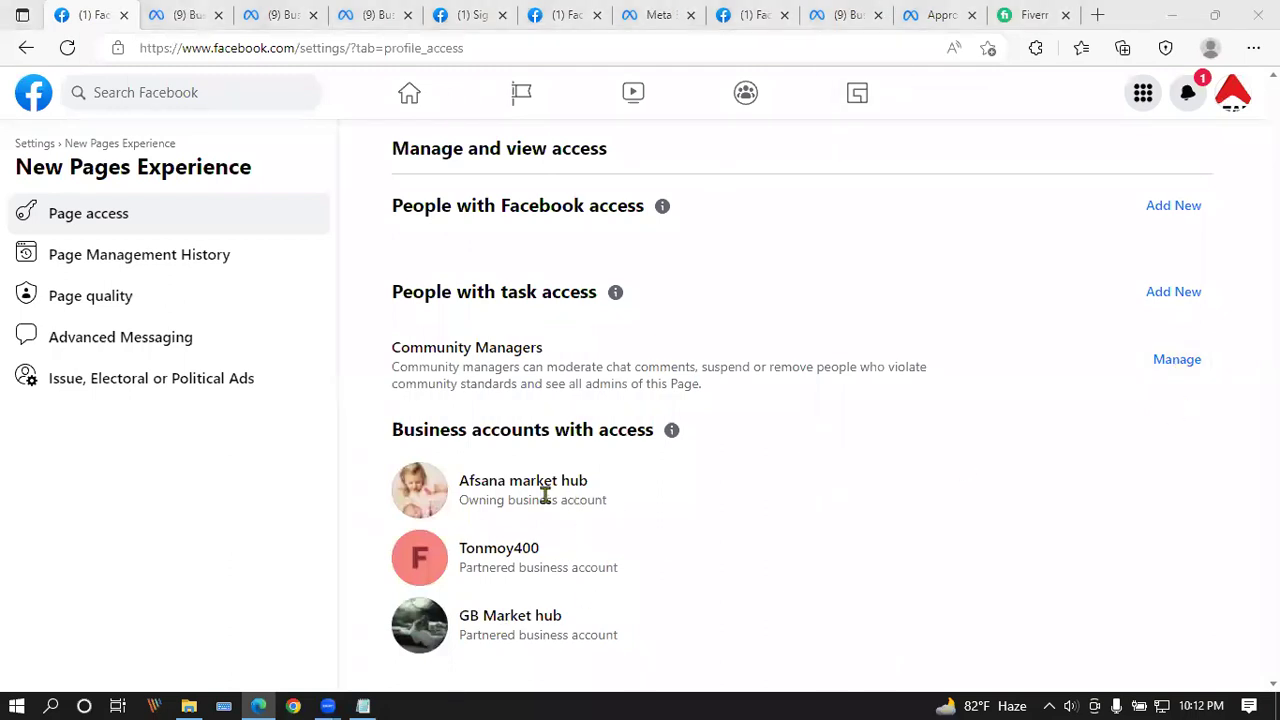
Step: Check Test Page's community managers (none), return to Page access, then switch to the Business settings Domains tab
left_click(1184, 368)
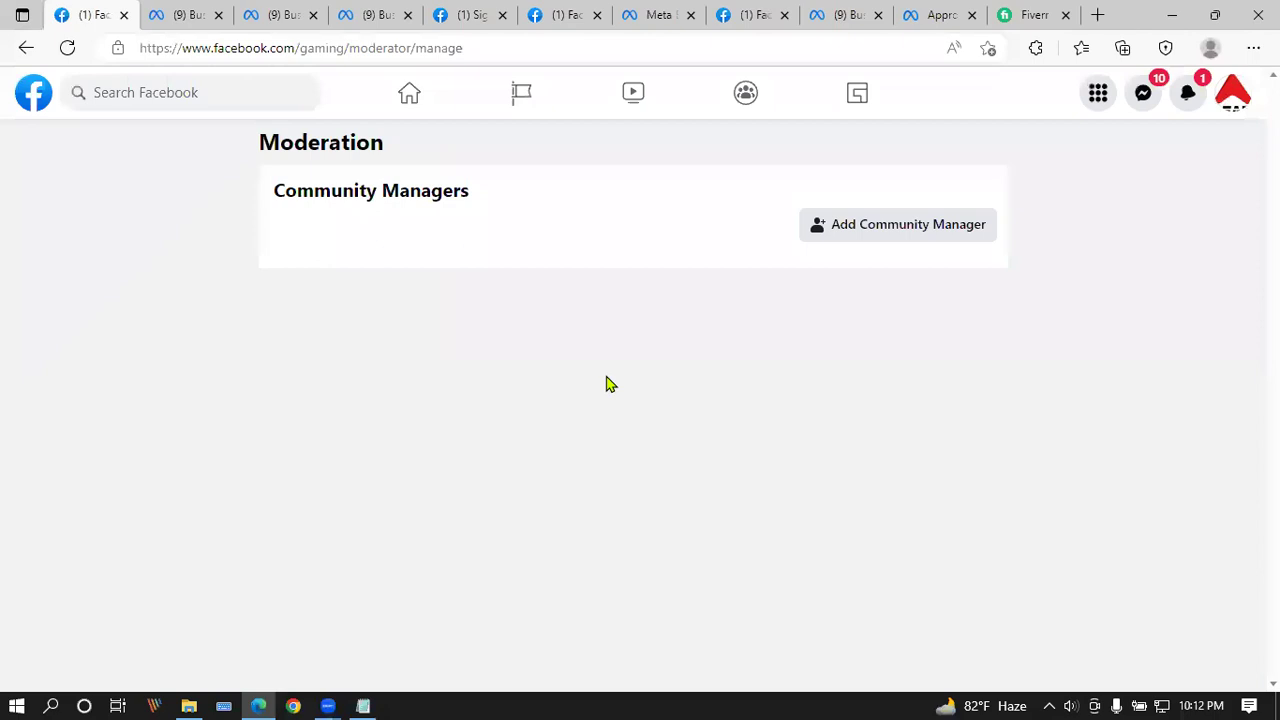
left_click(26, 47)
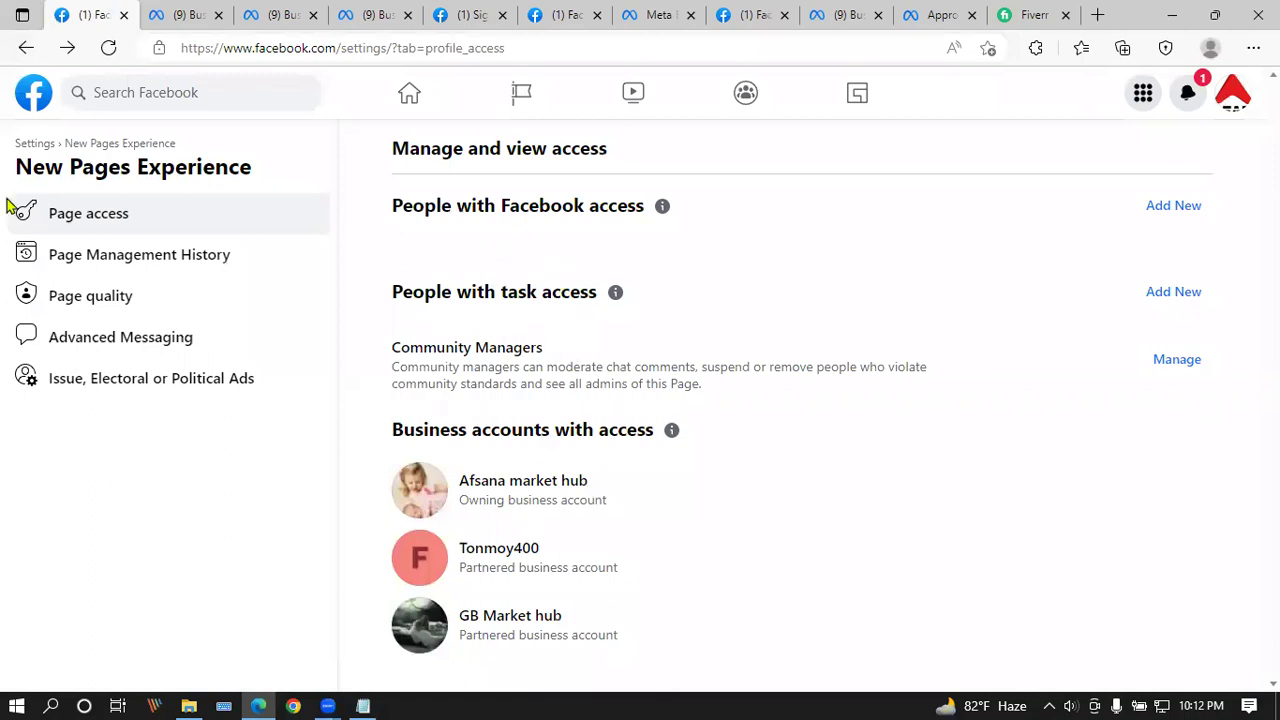
left_click(80, 222)
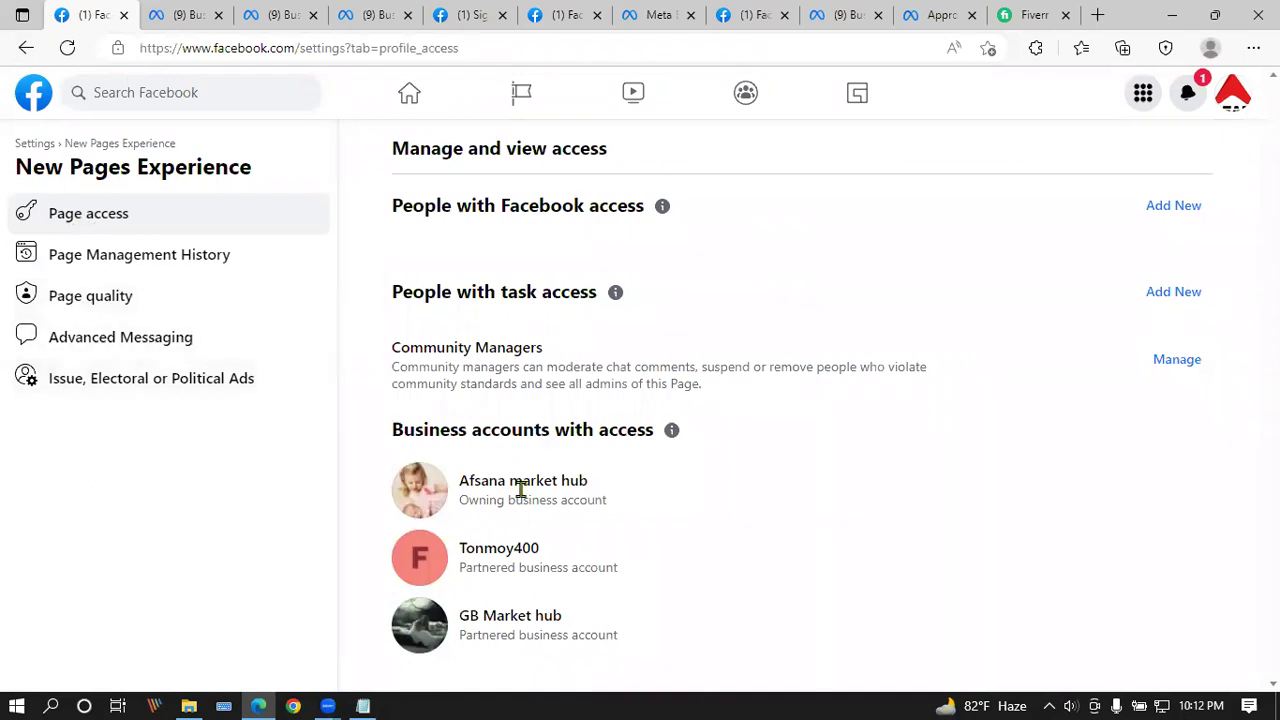
left_click(386, 26)
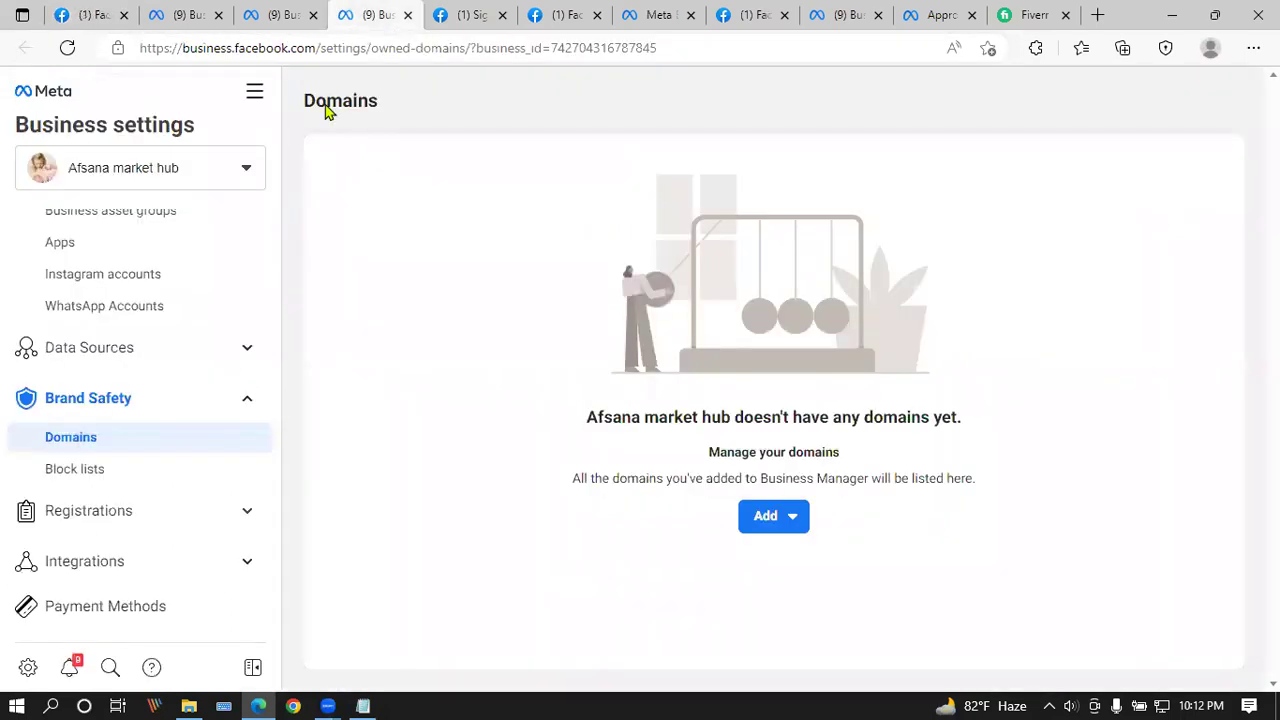
Step: Open Test Page's Partners tab under Accounts > Pages in Business settings
scroll(117, 462, "up", 2)
left_click(89, 343)
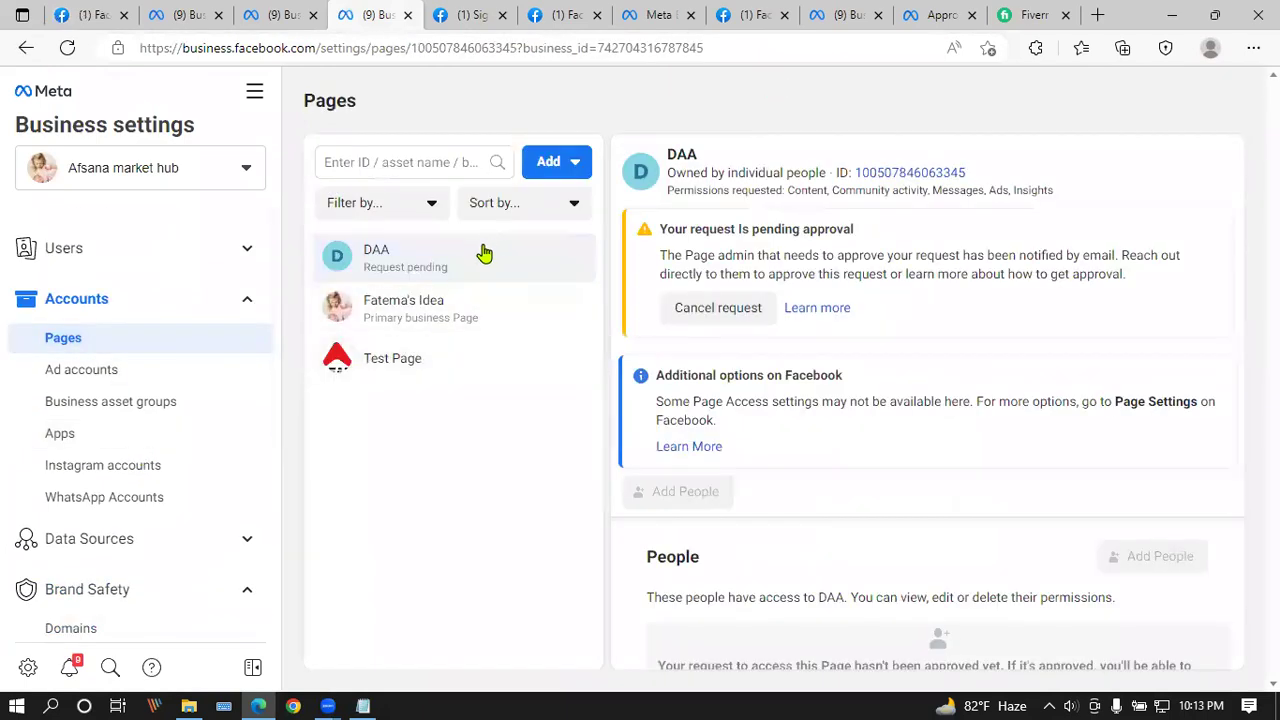
left_click(452, 370)
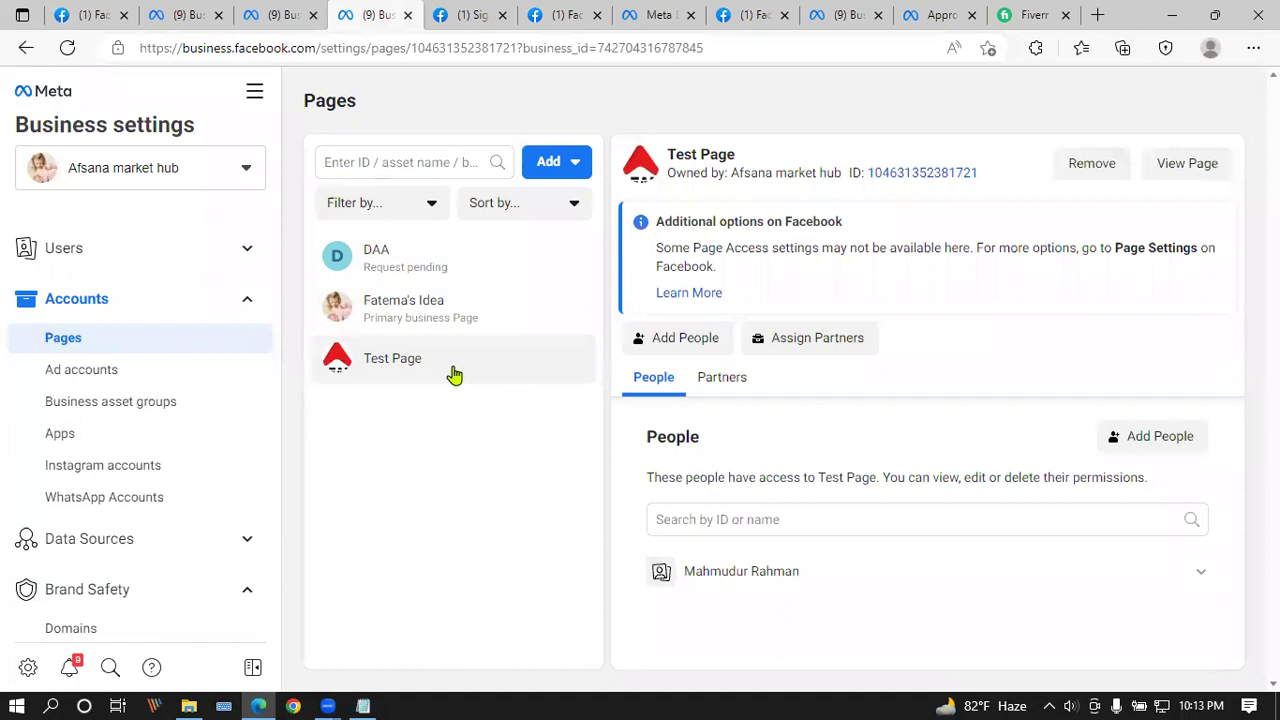
left_click(727, 378)
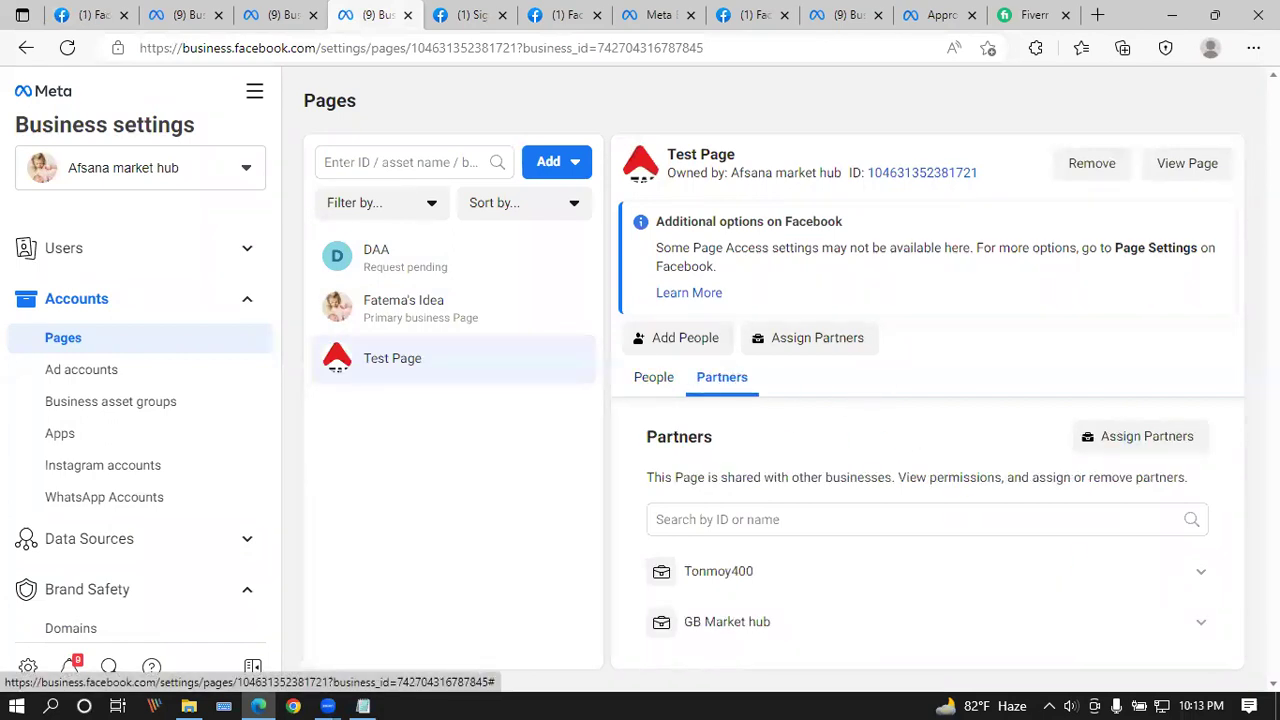
Step: Remove the first partner business from Test Page and confirm, keeping GB Market hub
left_click(1201, 576)
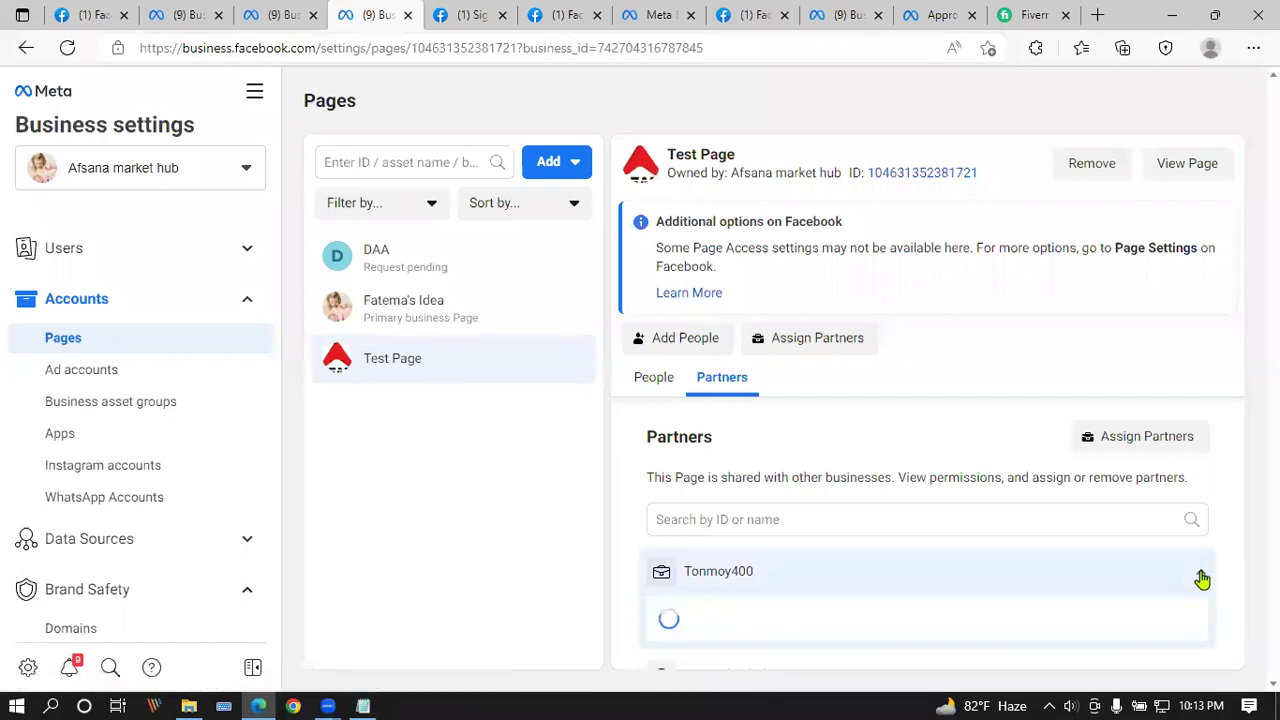
scroll(1109, 440, "down", 4)
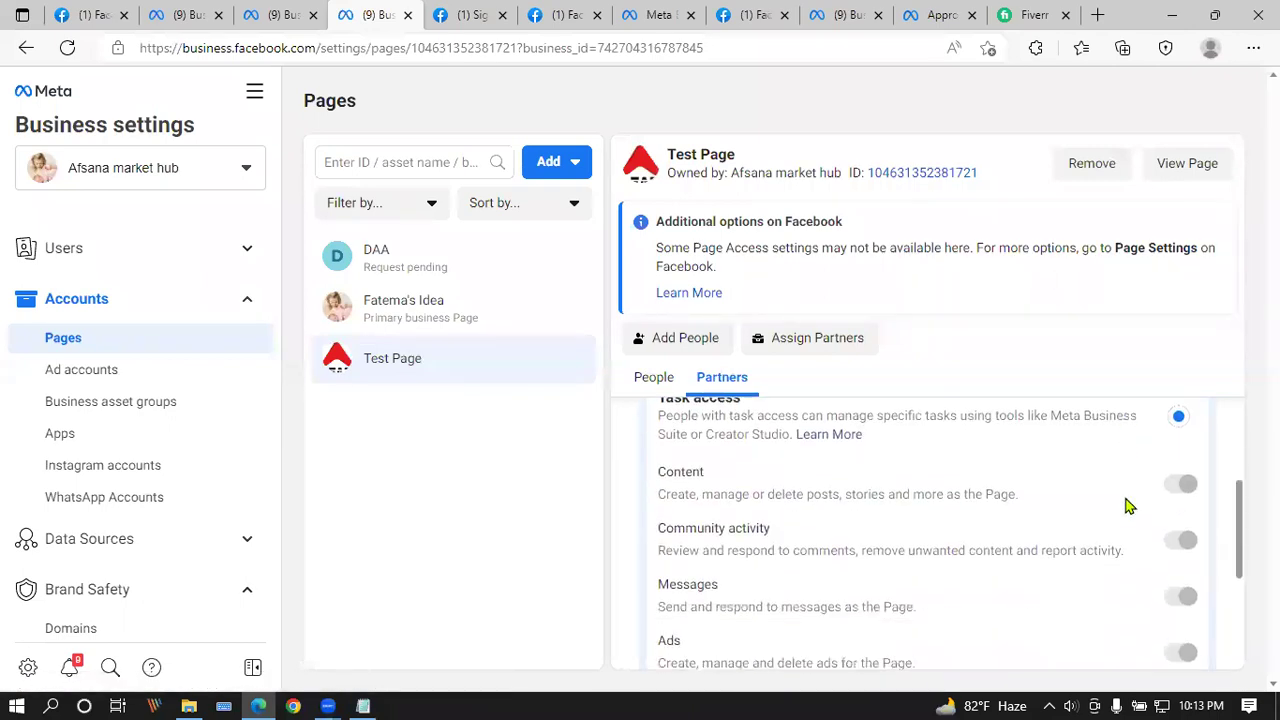
scroll(1130, 569, "down", 1)
scroll(1130, 569, "up", 5)
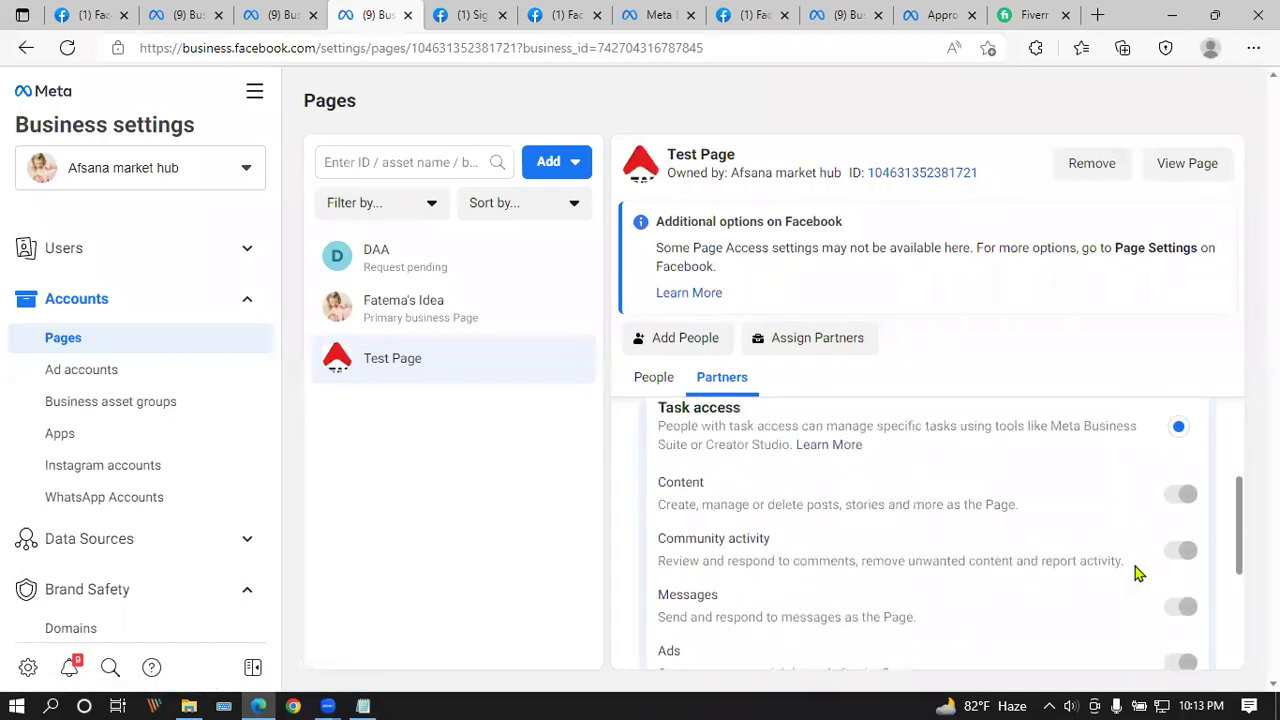
mouse_move(1168, 500)
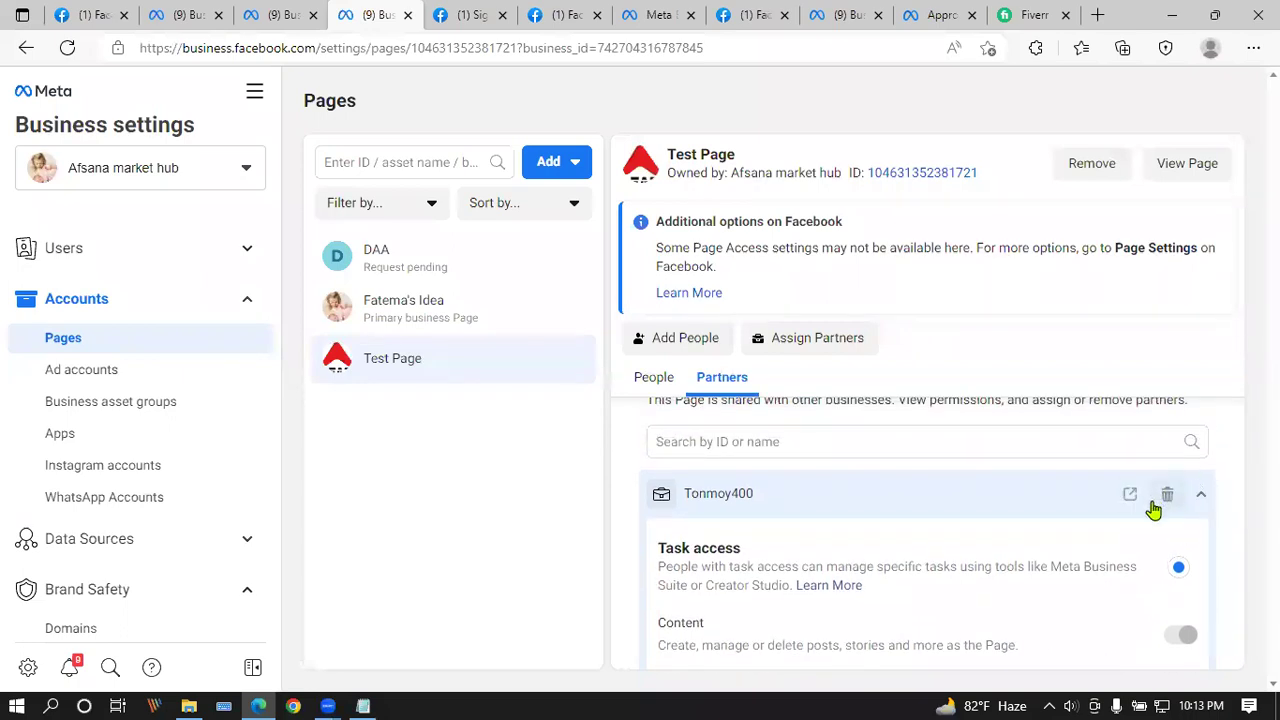
left_click(1170, 500)
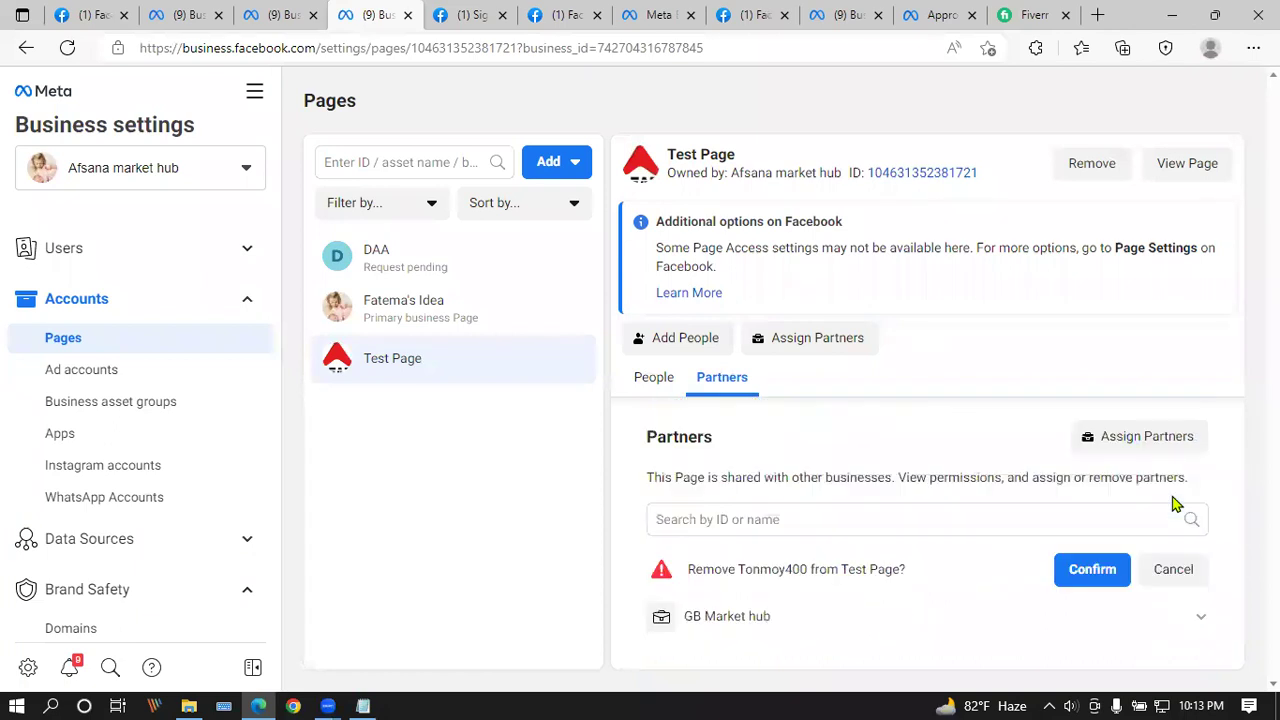
left_click(1105, 582)
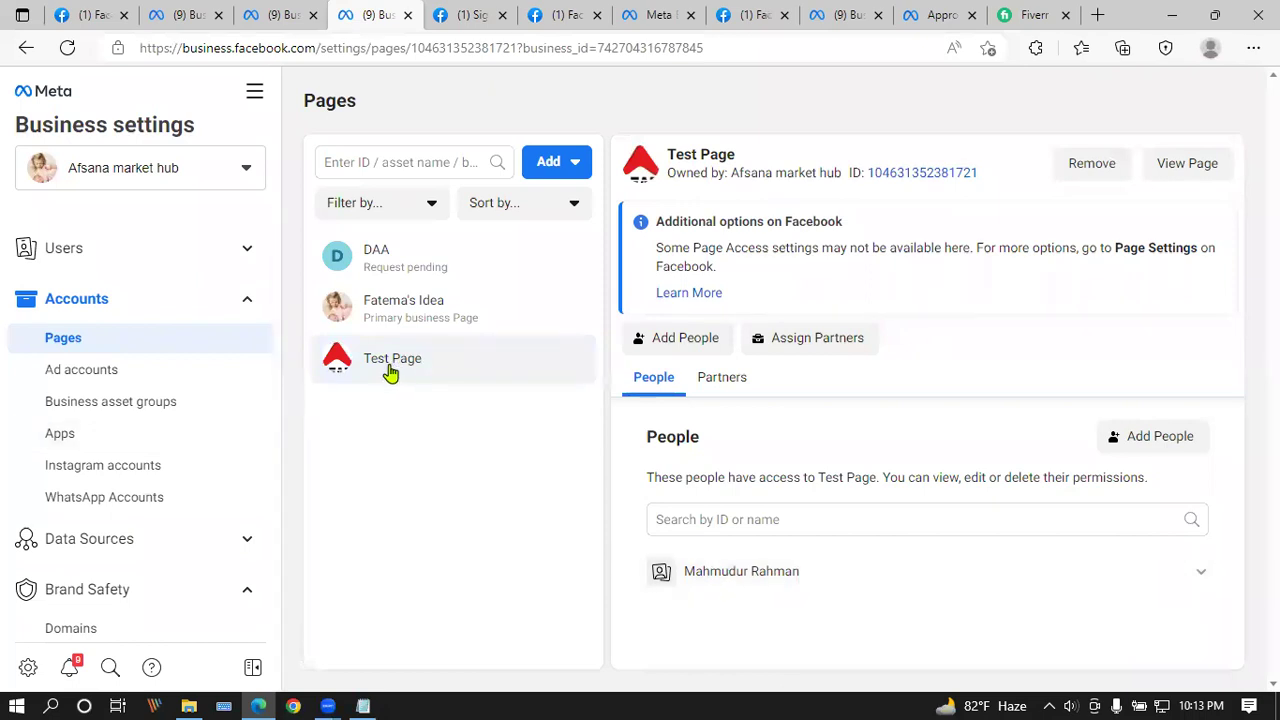
Step: Return to the Facebook tab and switch from Test Page back to the personal profile
left_click(104, 12)
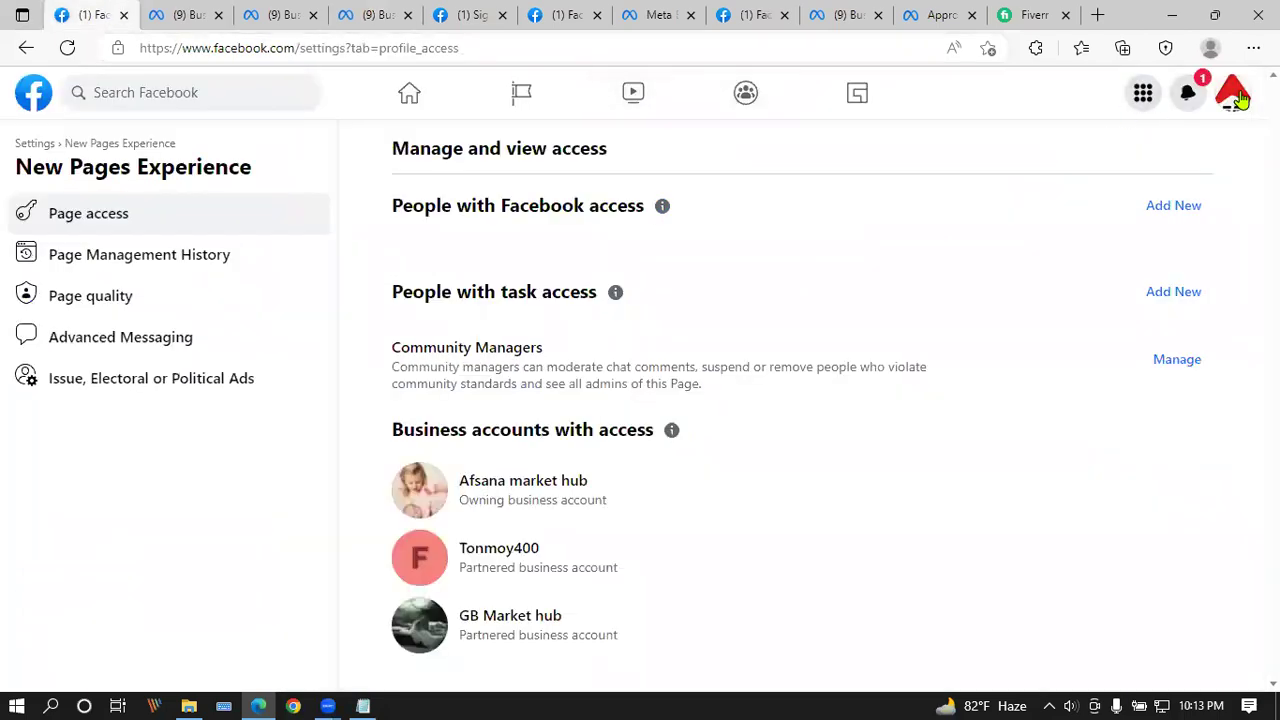
left_click(1236, 96)
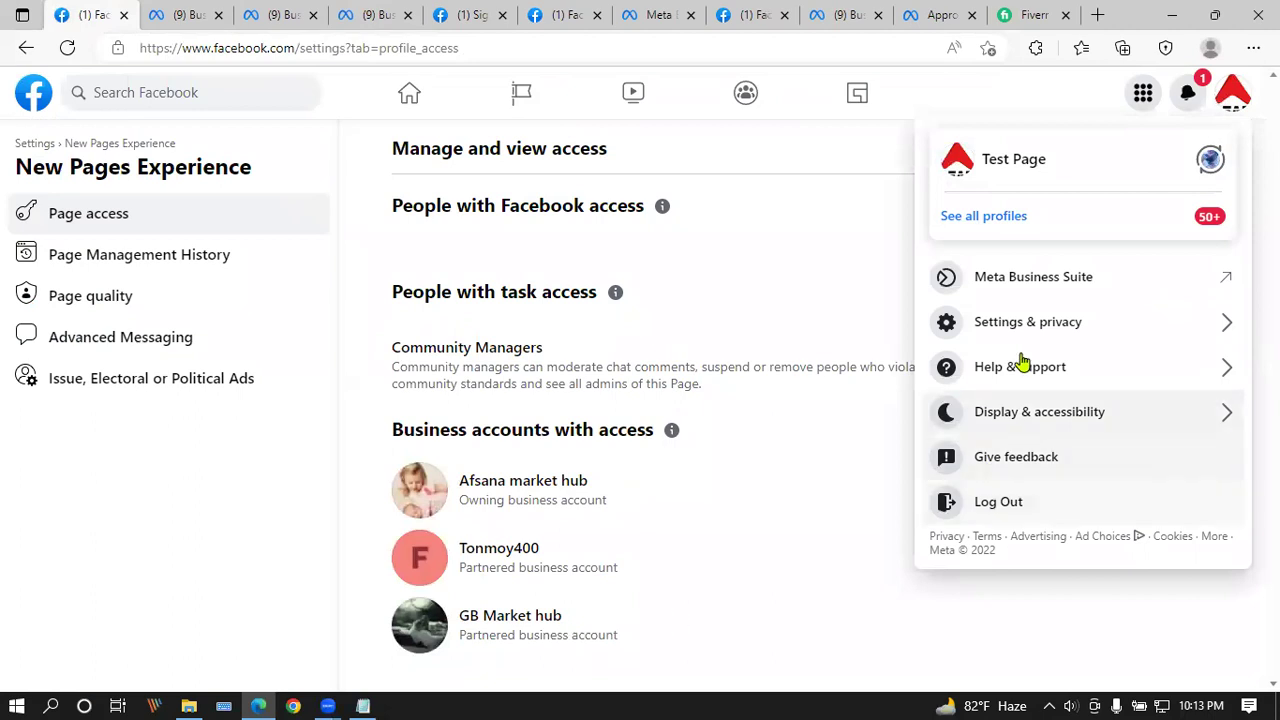
left_click(1211, 162)
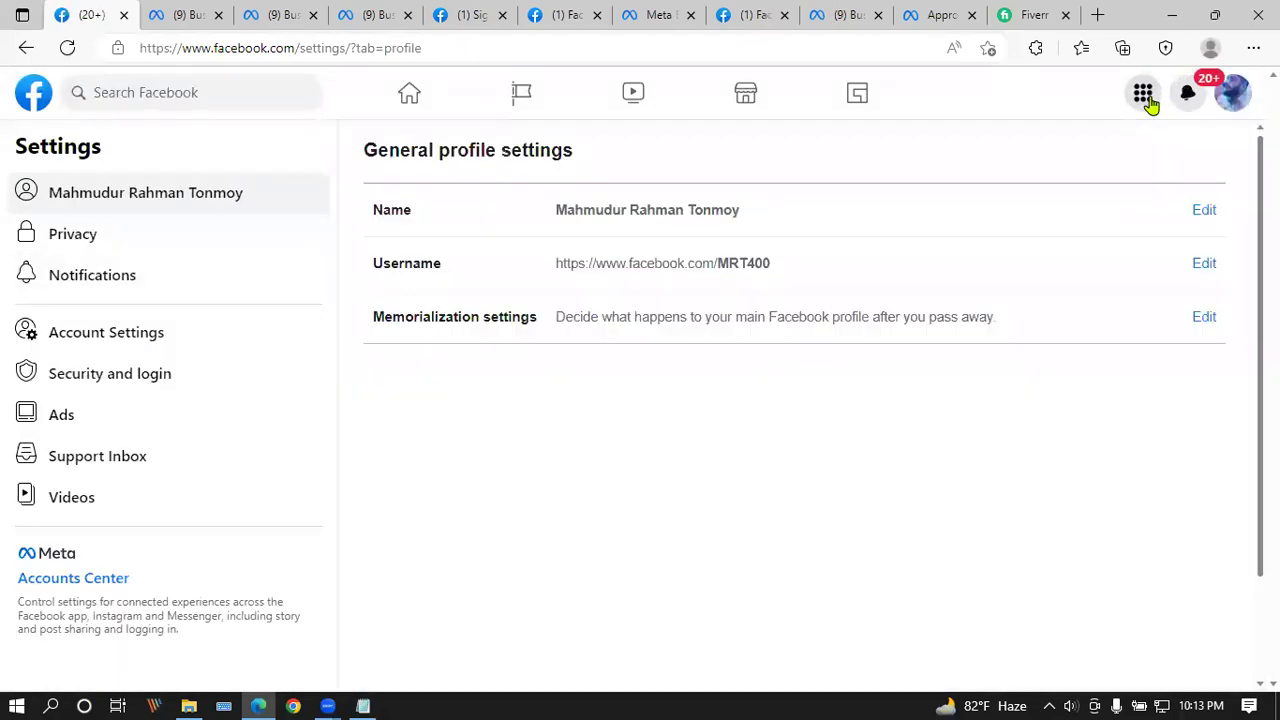
left_click(1143, 93)
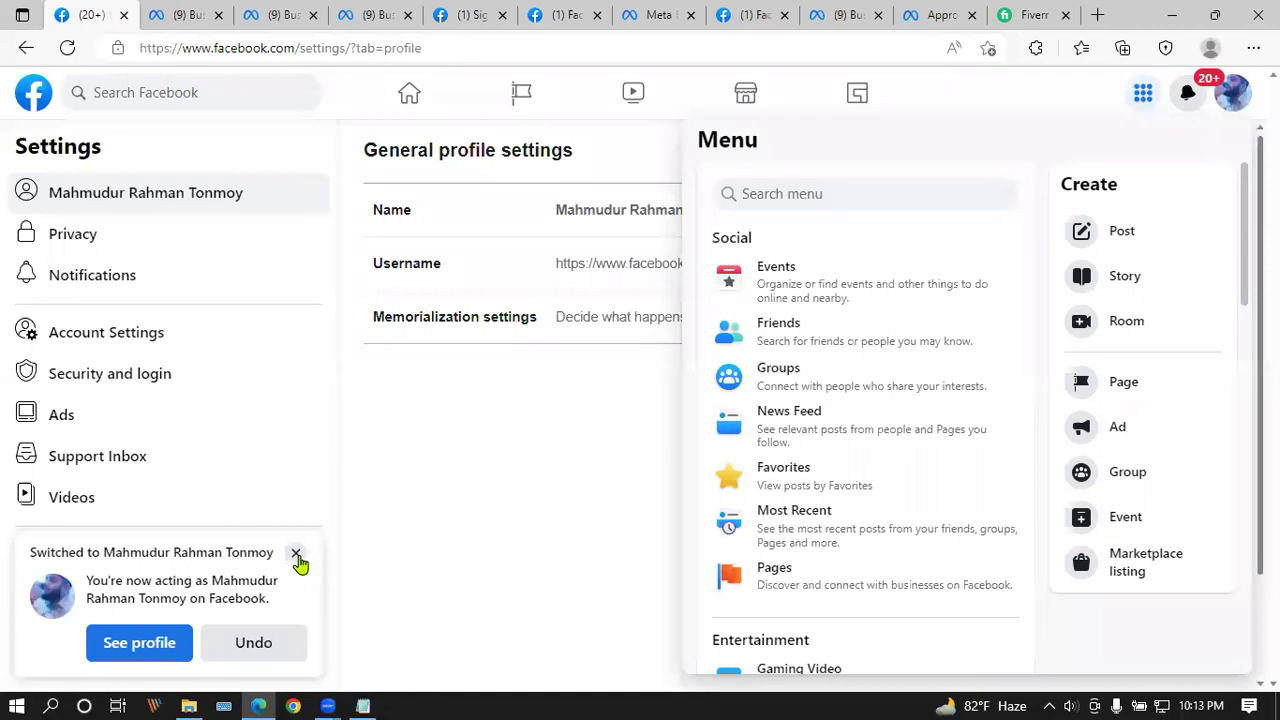
left_click(296, 553)
Step: Switch into Test Page from the Pages list and open its Page access settings from the dashboard
left_click(1143, 93)
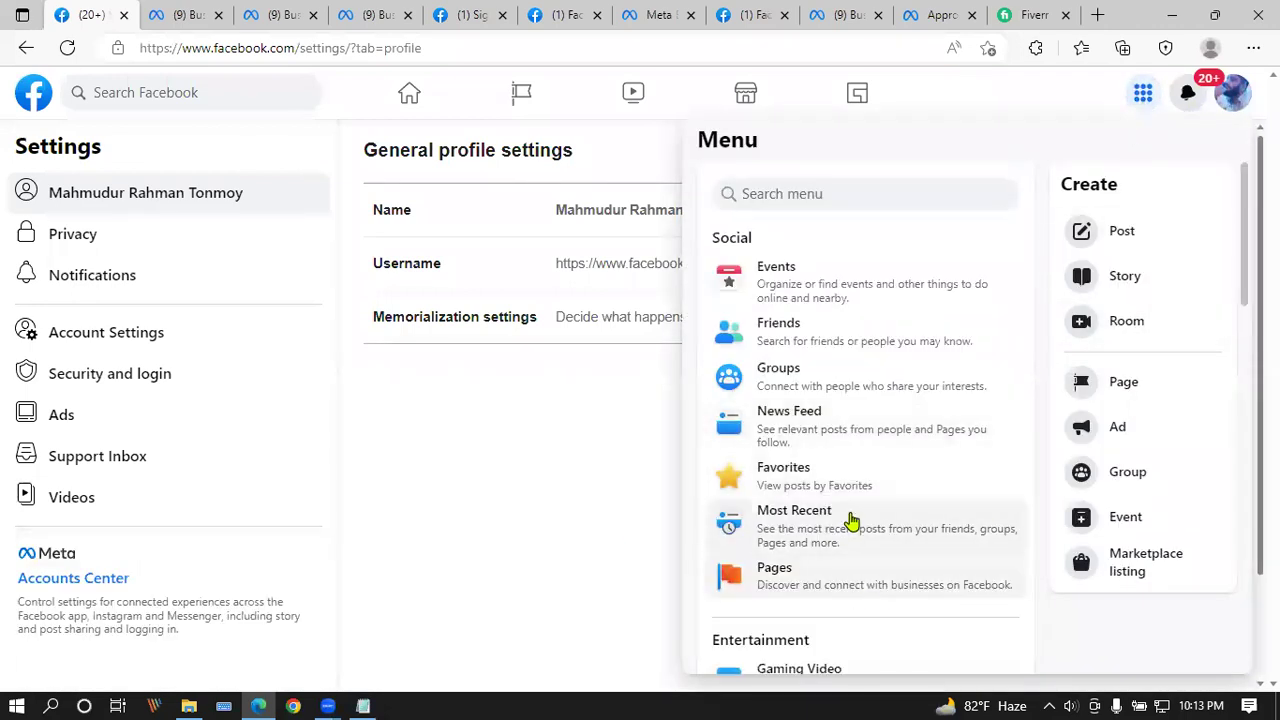
left_click(792, 580)
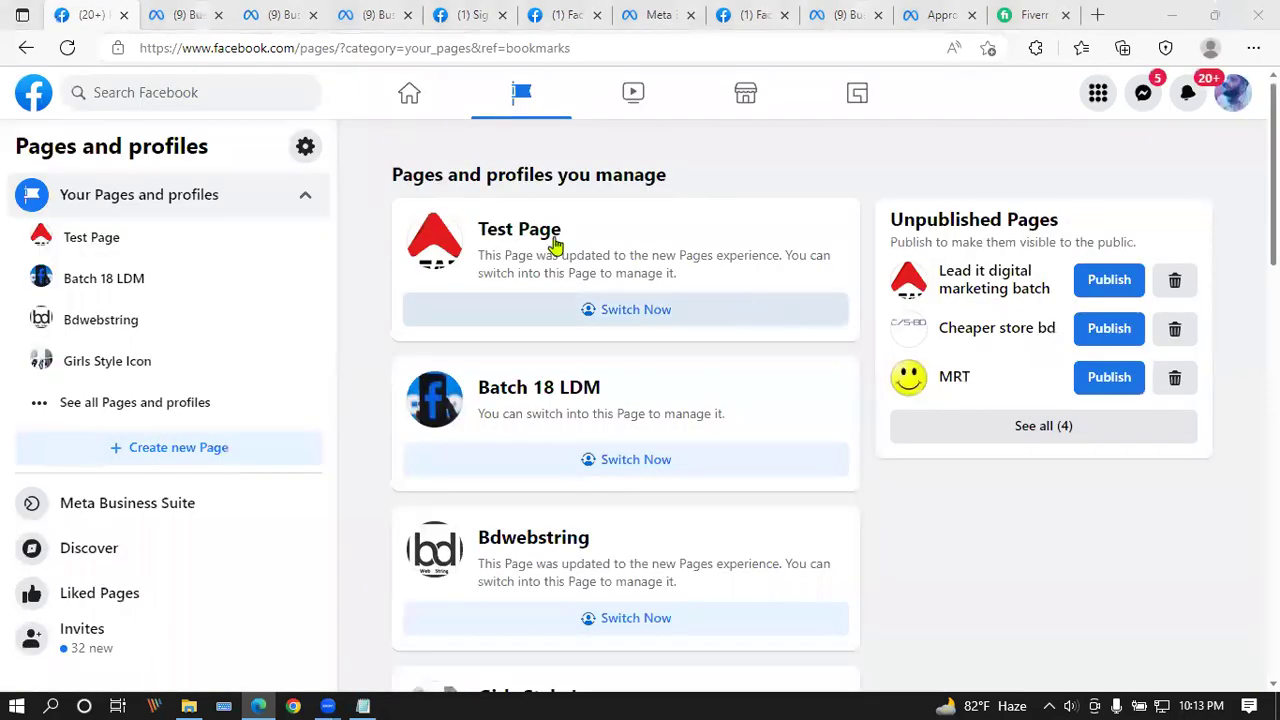
left_click(640, 311)
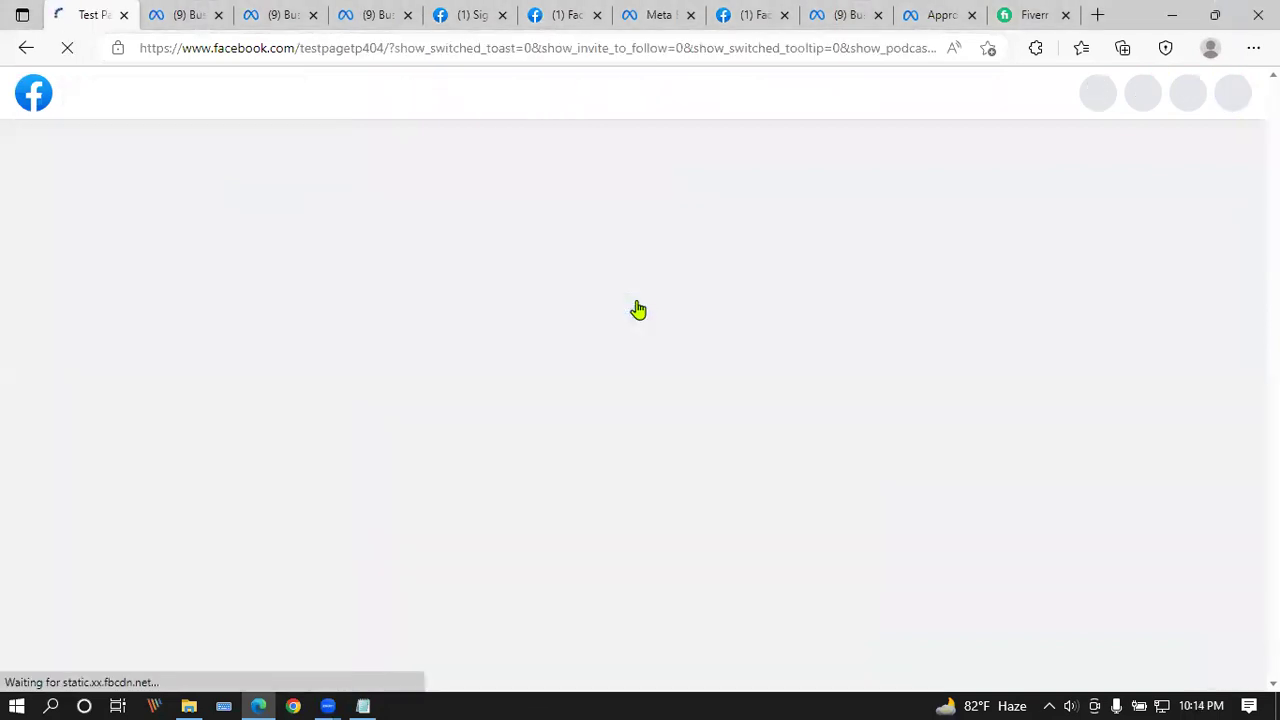
scroll(640, 311, "down", 3)
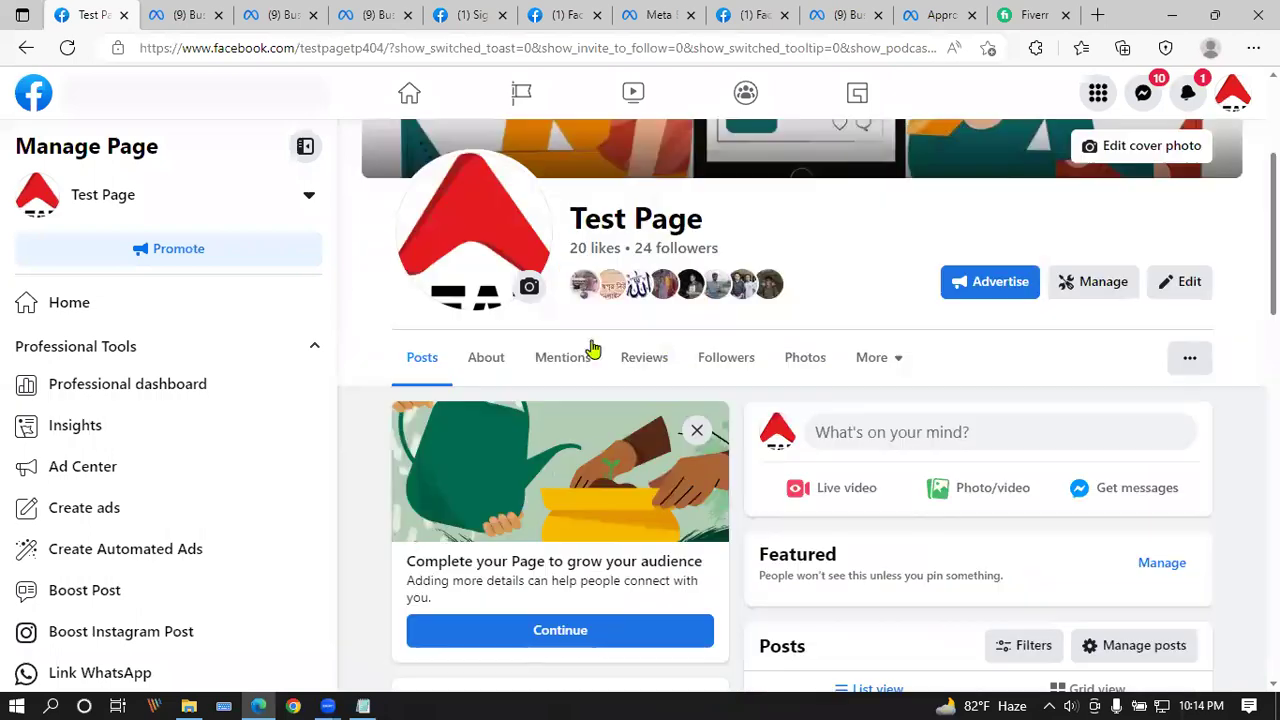
left_click(1088, 283)
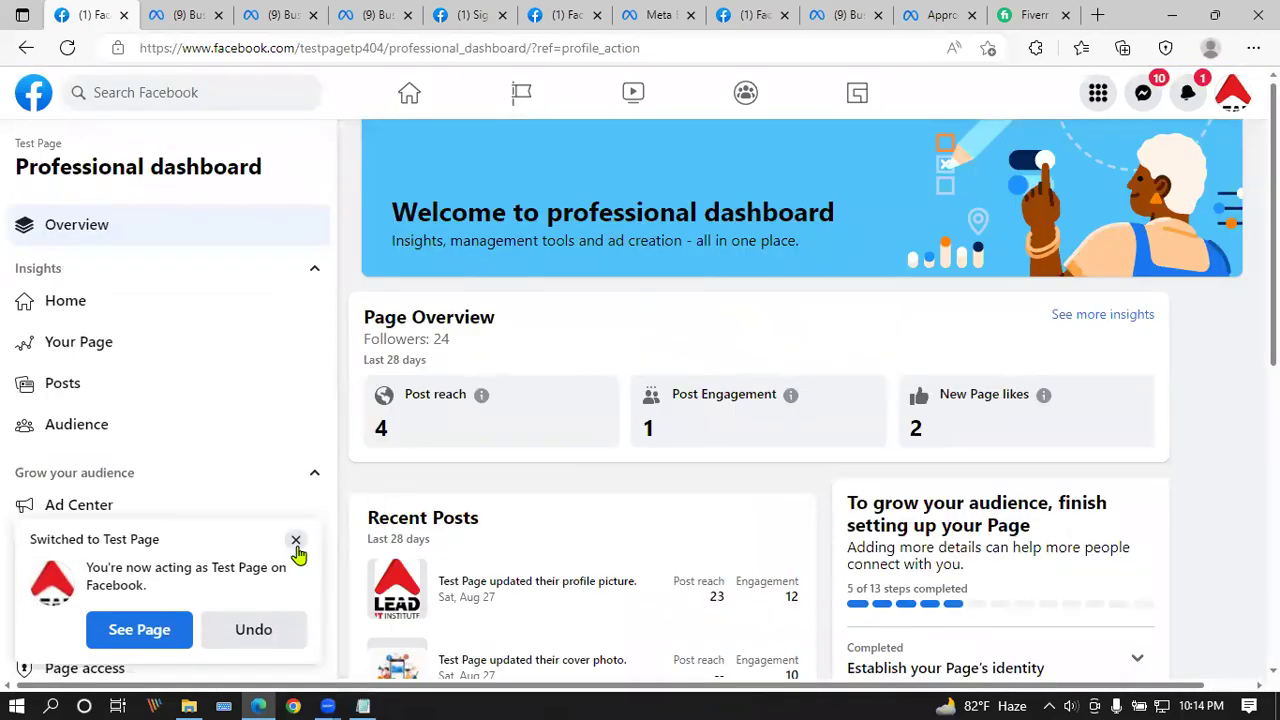
left_click(296, 542)
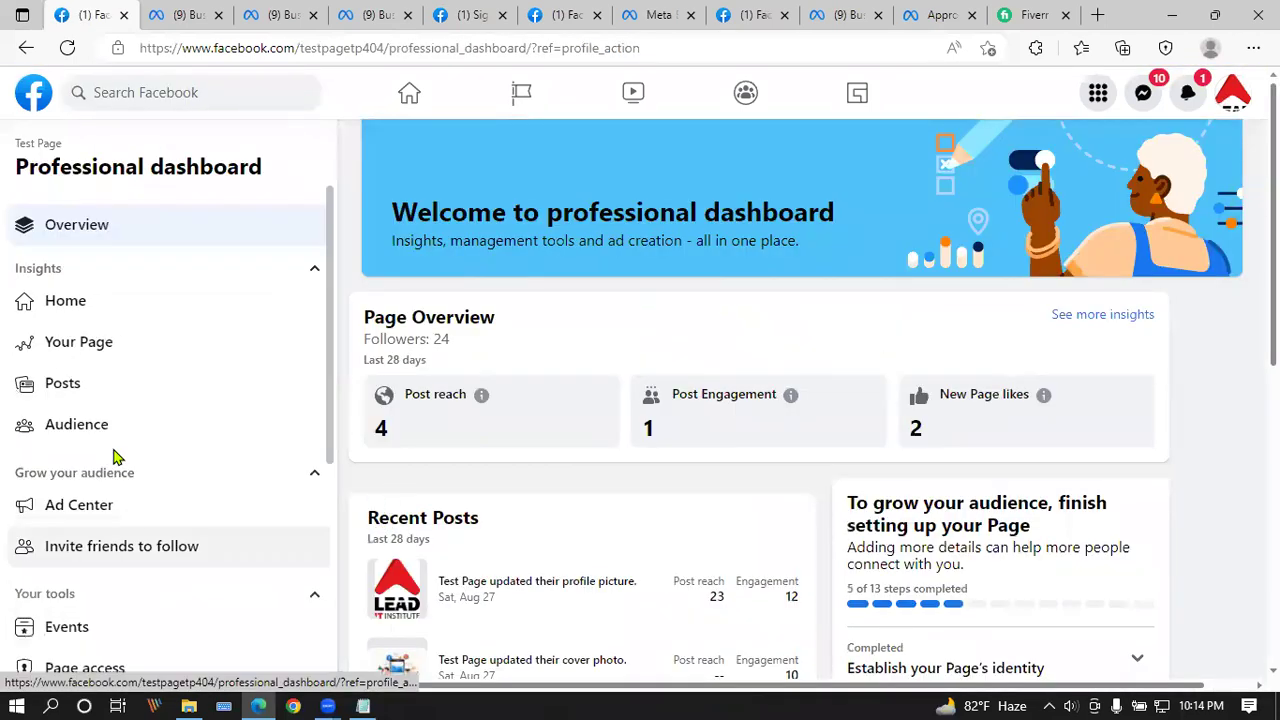
scroll(100, 470, "down", 3)
left_click(118, 367)
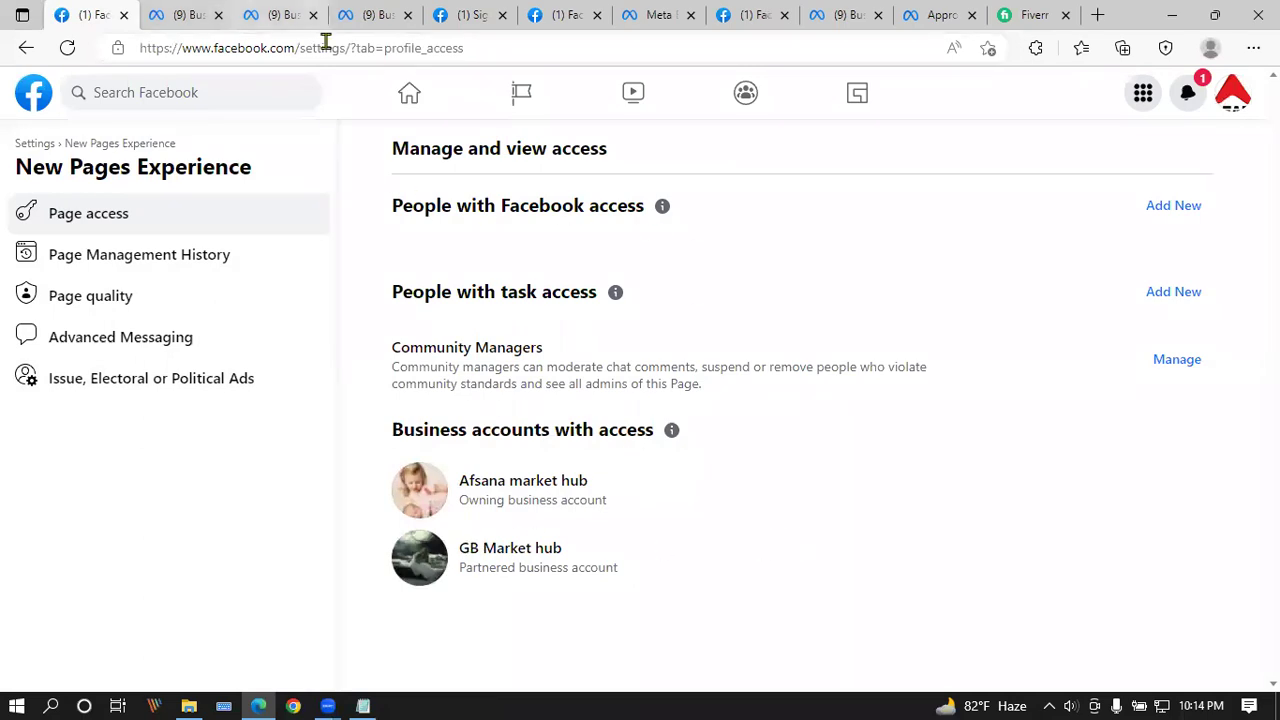
left_click(190, 14)
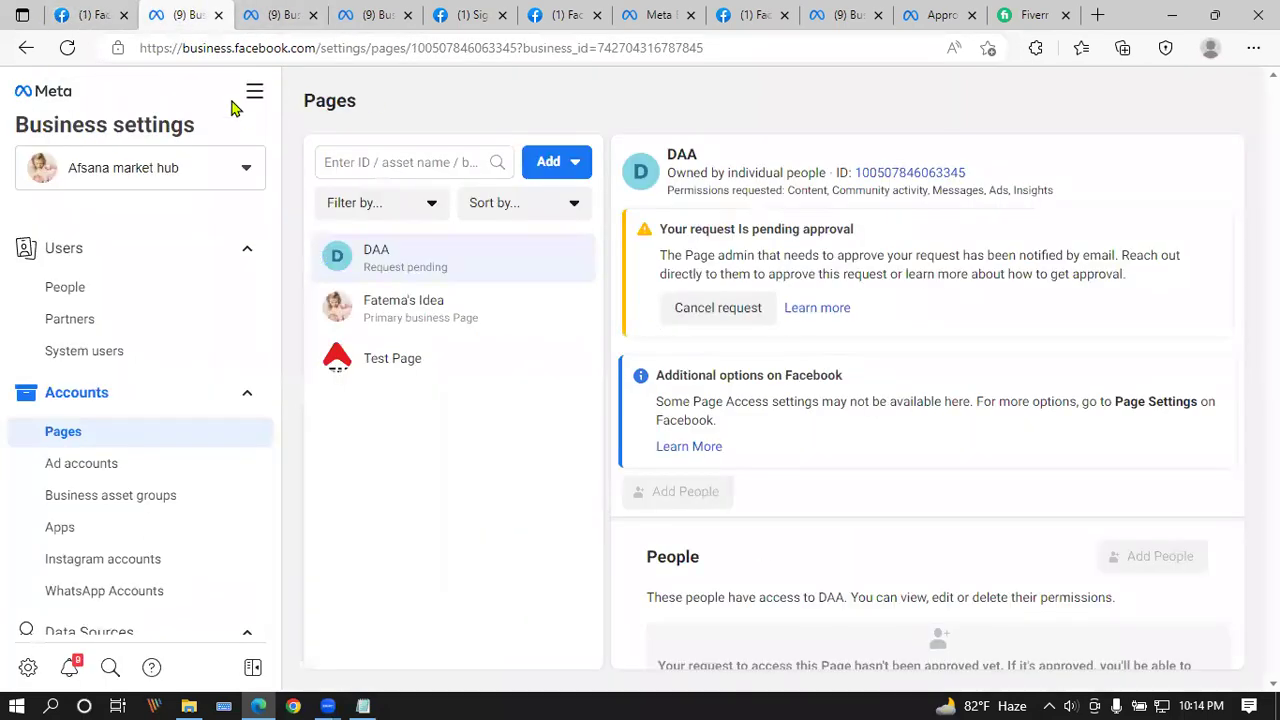
Step: Review the only person's task access on Test Page in Business settings, then remove them
left_click(445, 357)
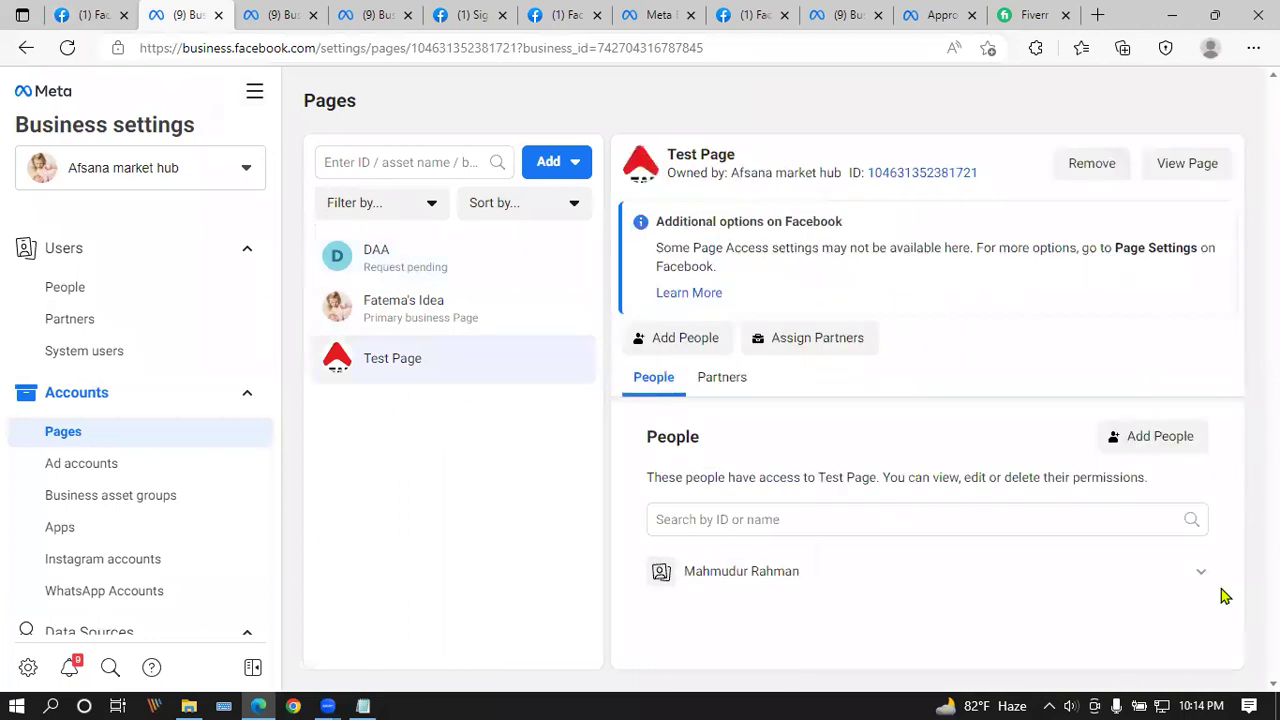
left_click(1203, 577)
scroll(1017, 486, "down", 1)
scroll(1194, 569, "up", 1)
left_click(1201, 578)
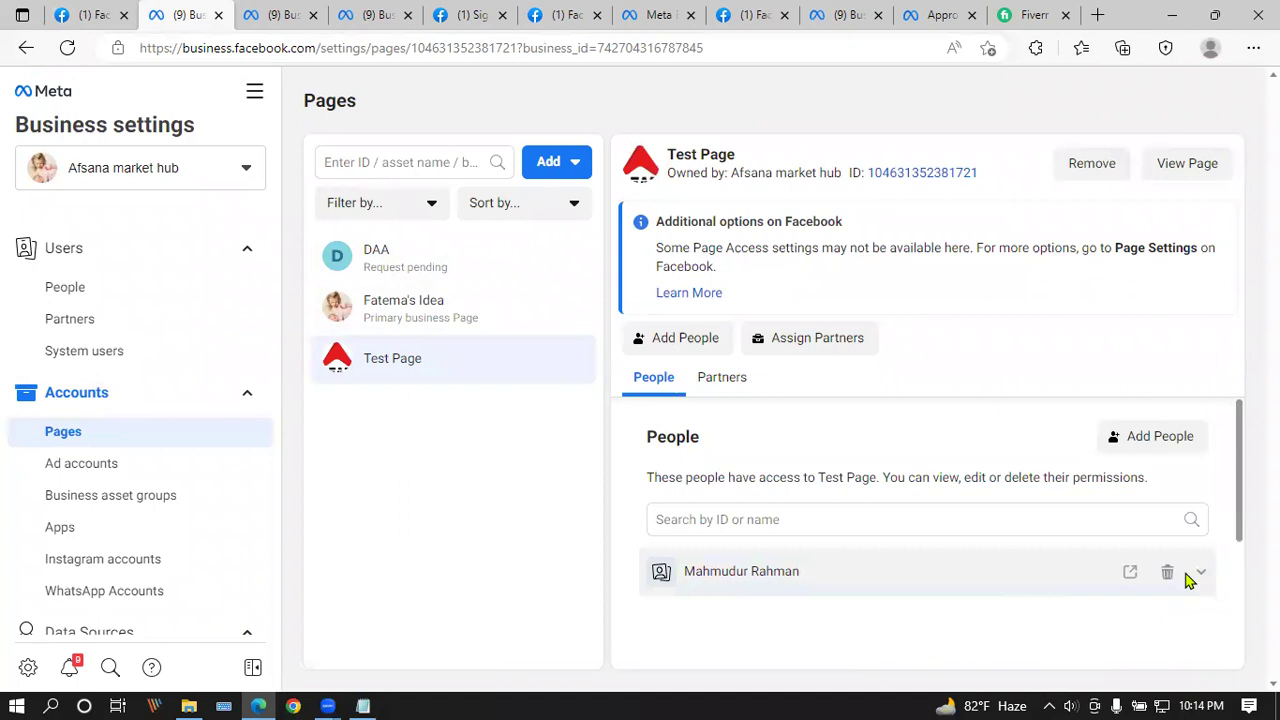
left_click(1169, 576)
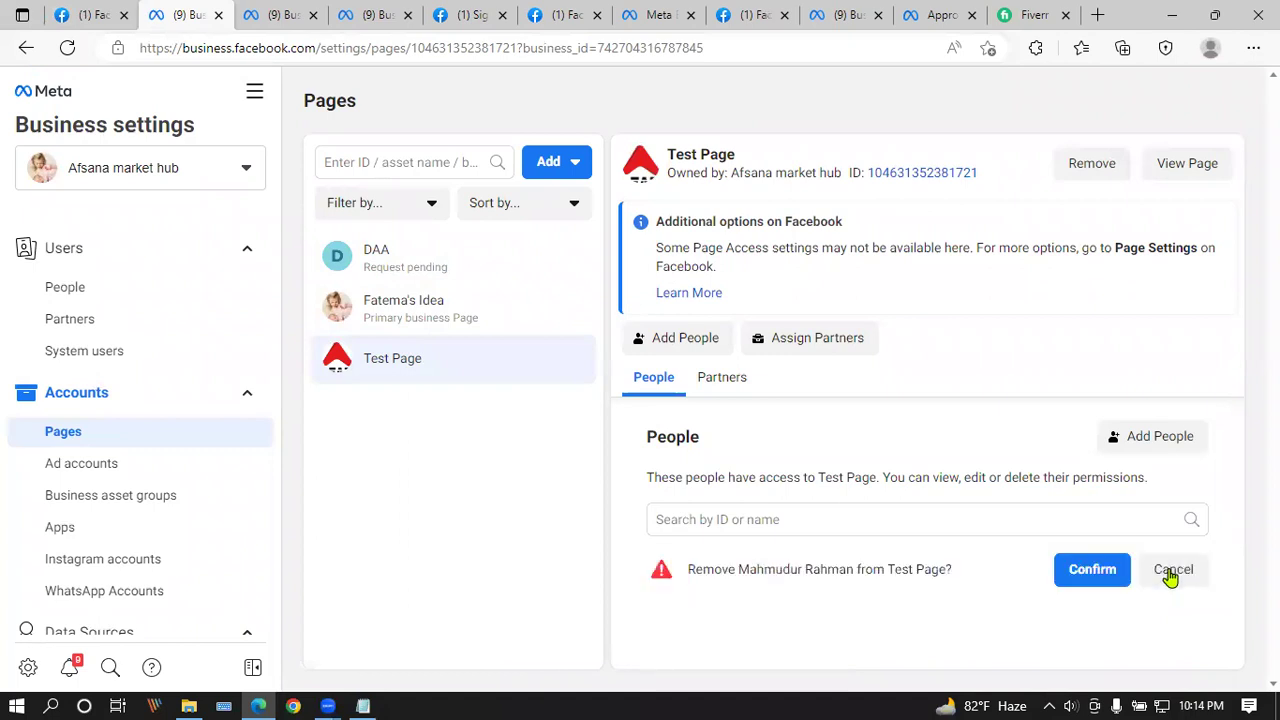
left_click(1108, 573)
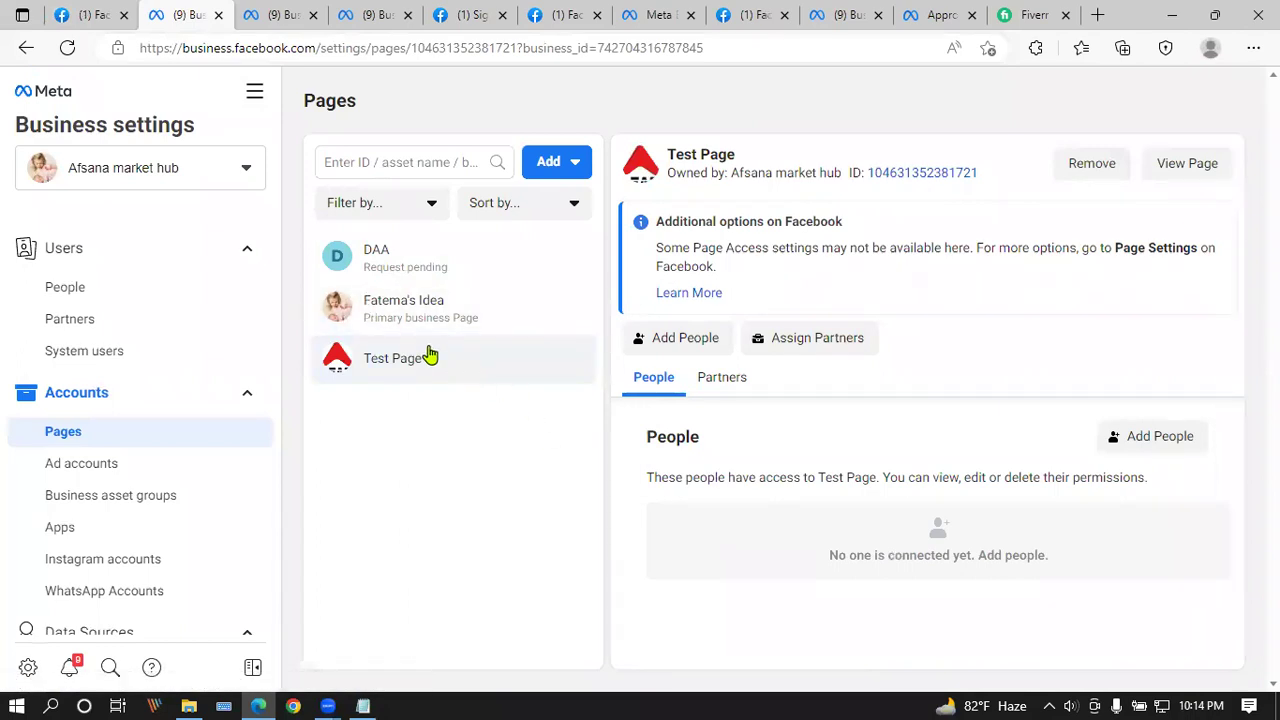
Step: Return to Test Page's access settings and open the general Page settings, which show an unavailable error
left_click(132, 13)
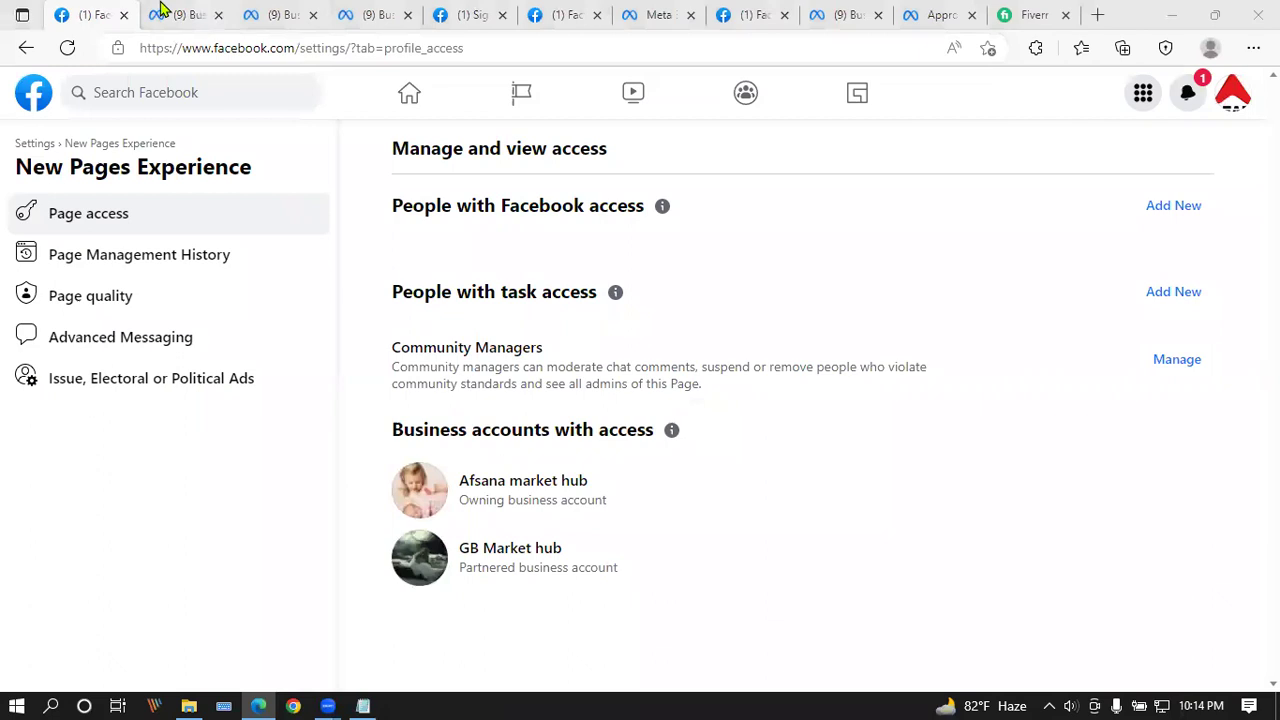
left_click(160, 10)
left_click(92, 14)
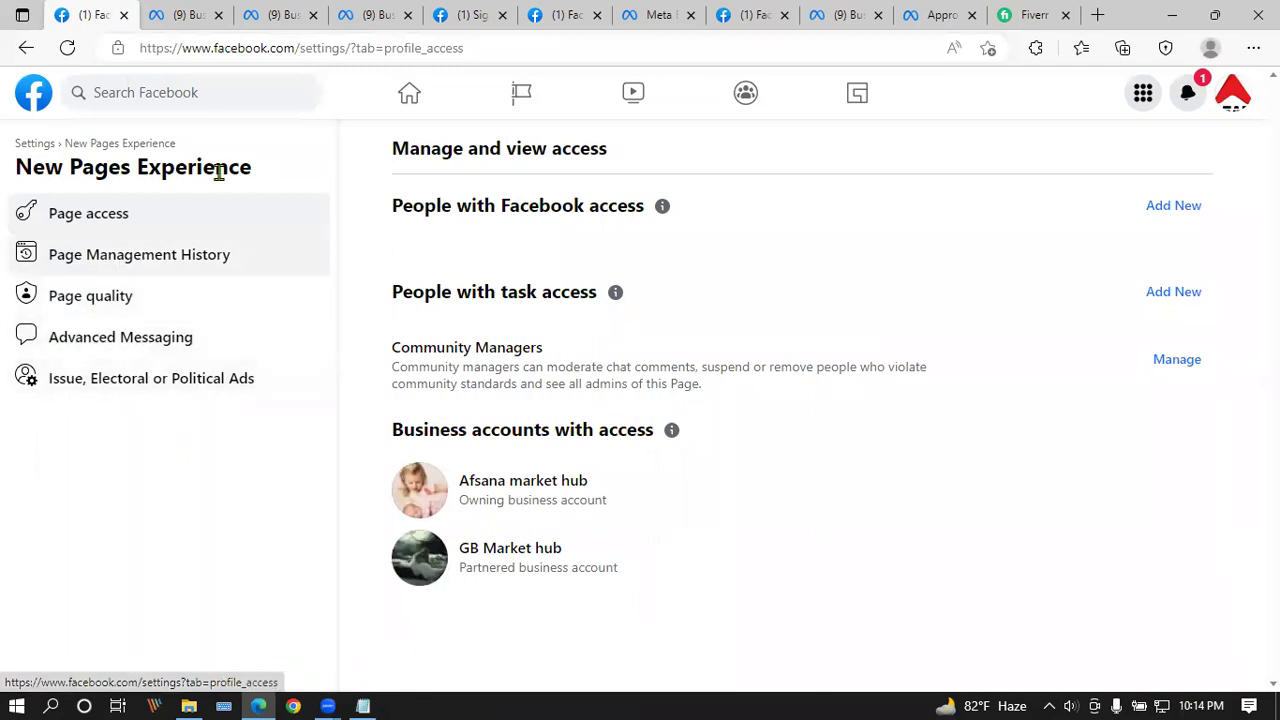
left_click(33, 147)
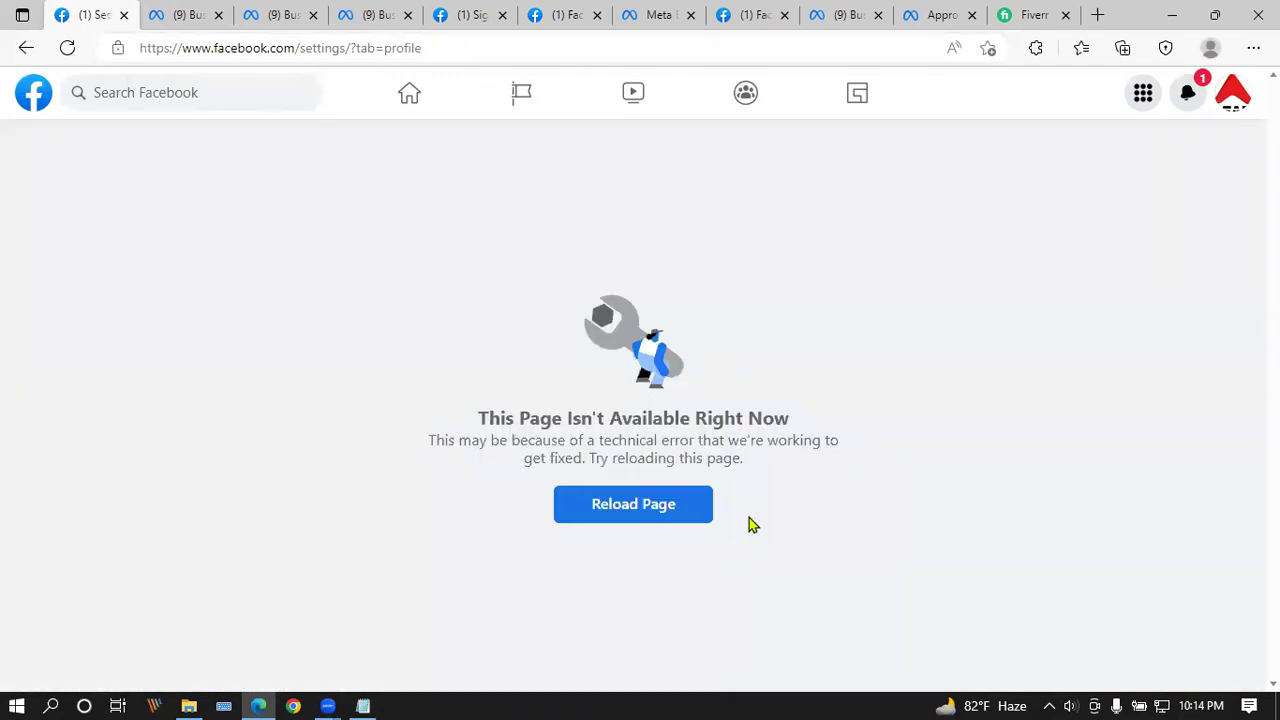
Step: Switch from acting as Test Page back to the personal profile
left_click(1237, 94)
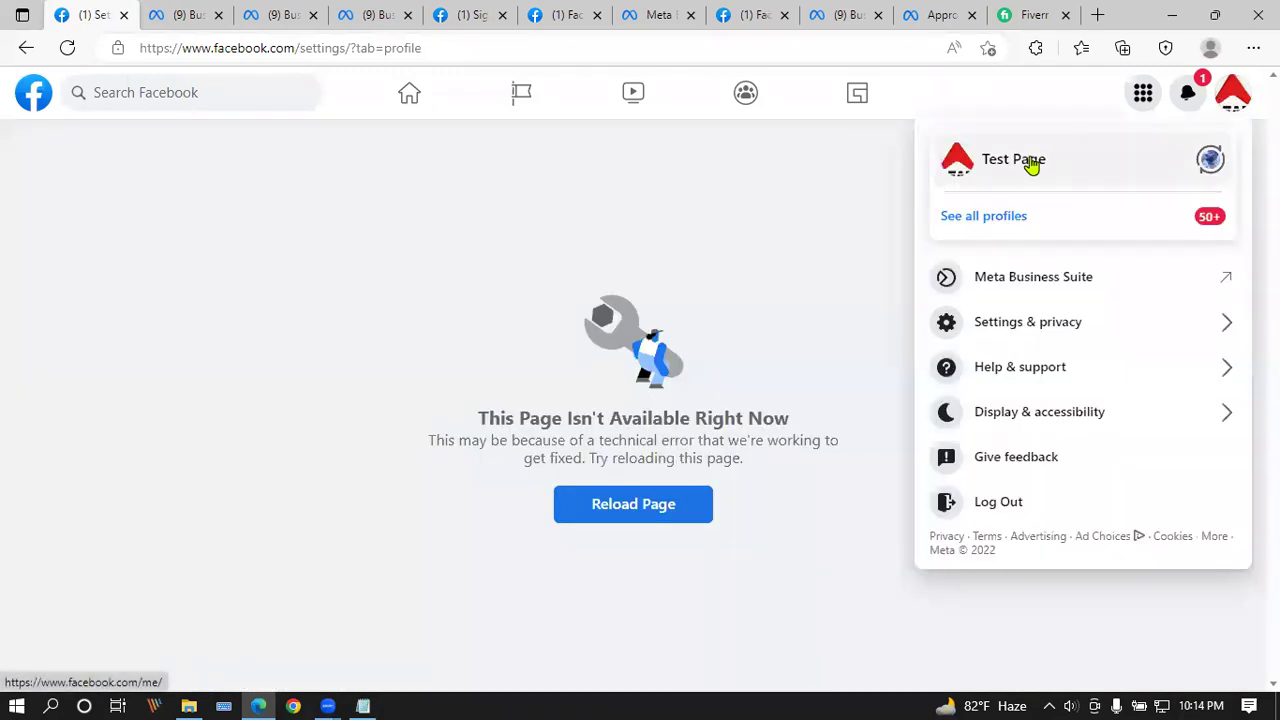
left_click(1033, 166)
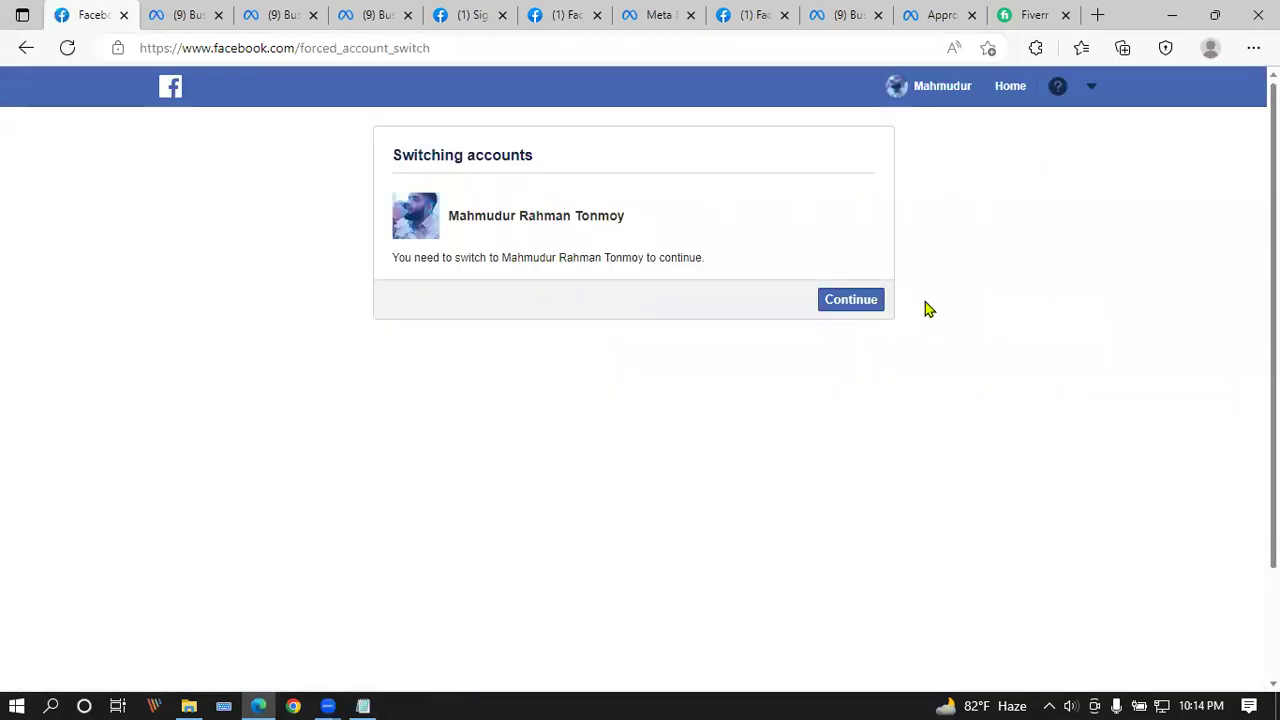
left_click(854, 303)
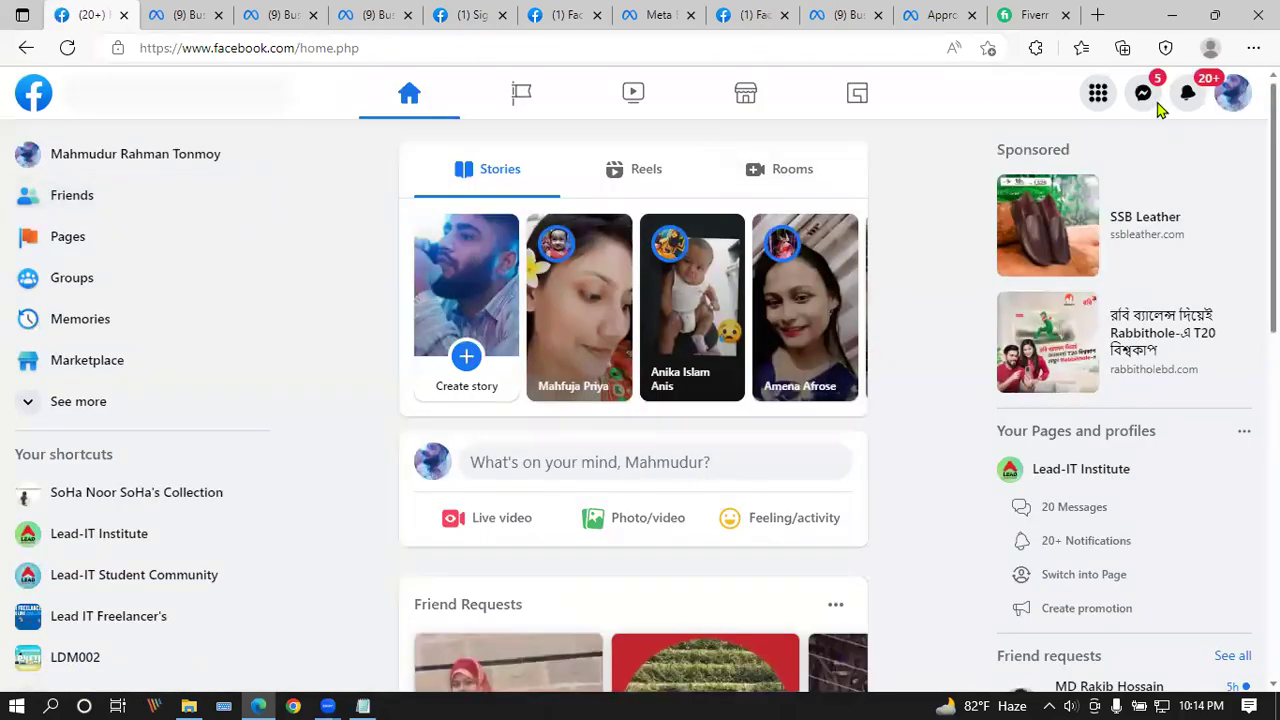
Step: Bring up the Pages and profiles list from the main Facebook menu
left_click(1222, 100)
left_click(1098, 92)
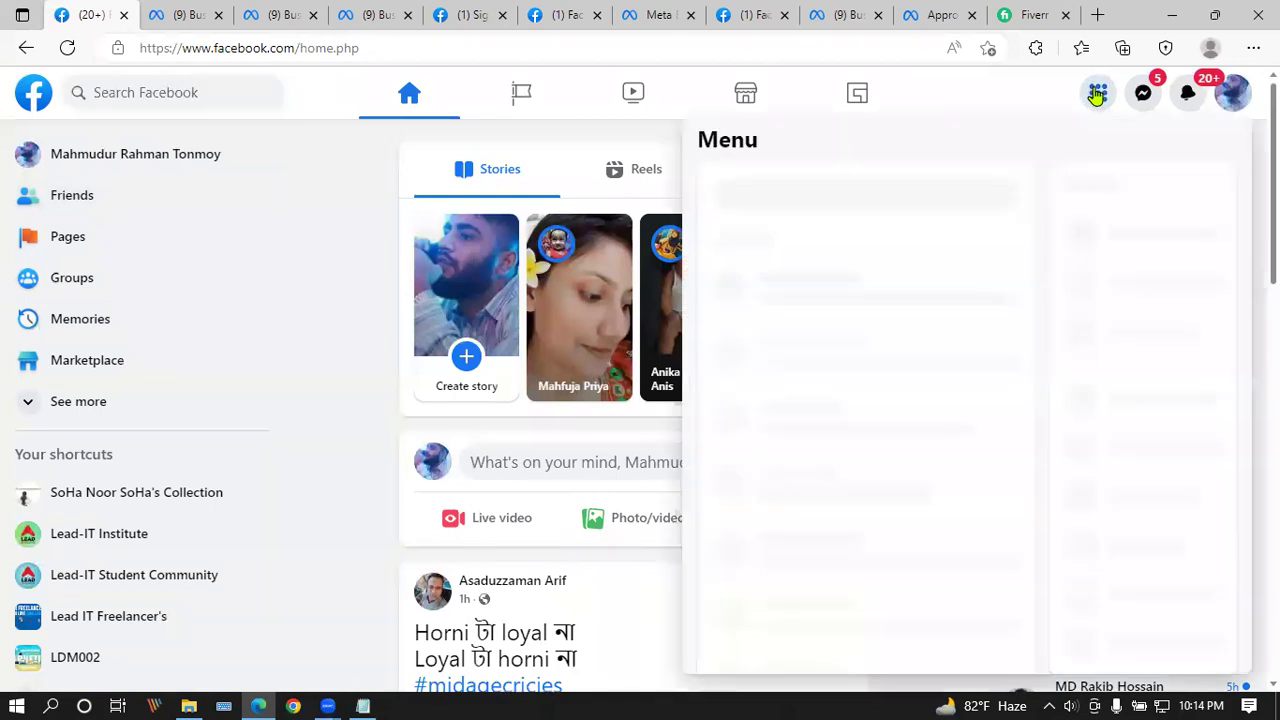
left_click(764, 572)
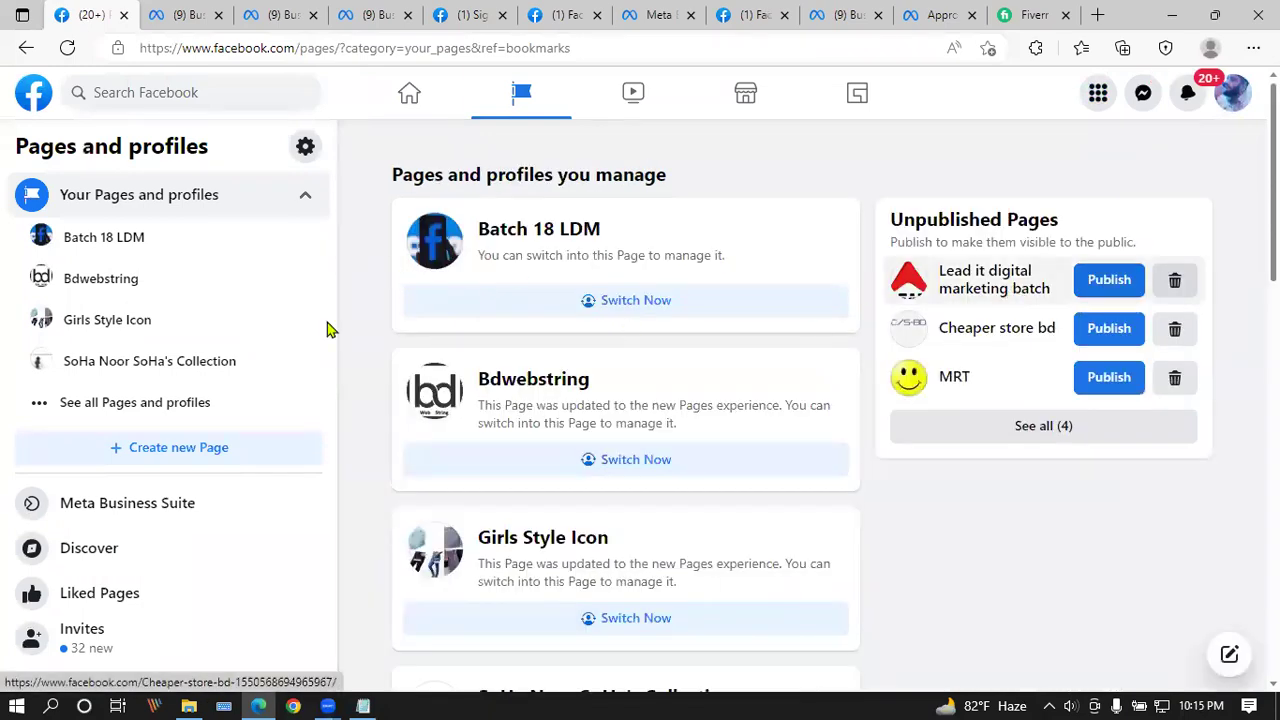
Step: Show all managed Pages and profiles and scroll through the list
left_click(112, 404)
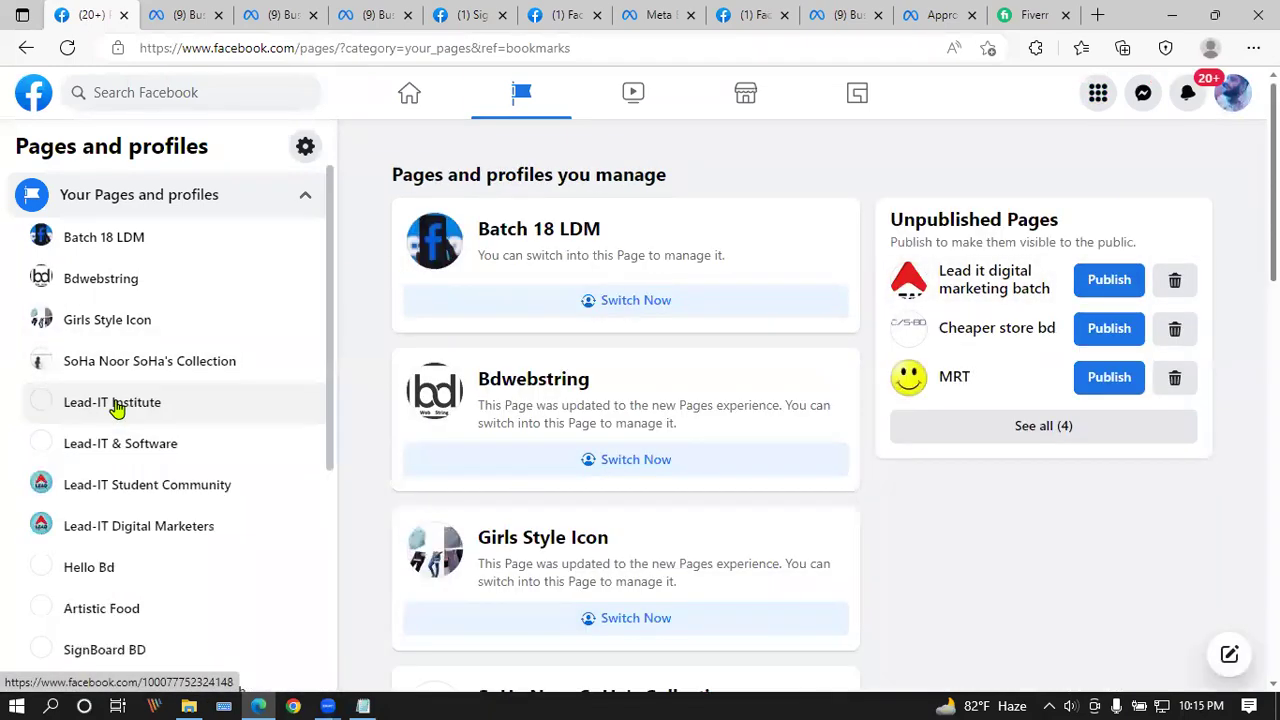
scroll(116, 400, "down", 2)
scroll(122, 391, "down", 2)
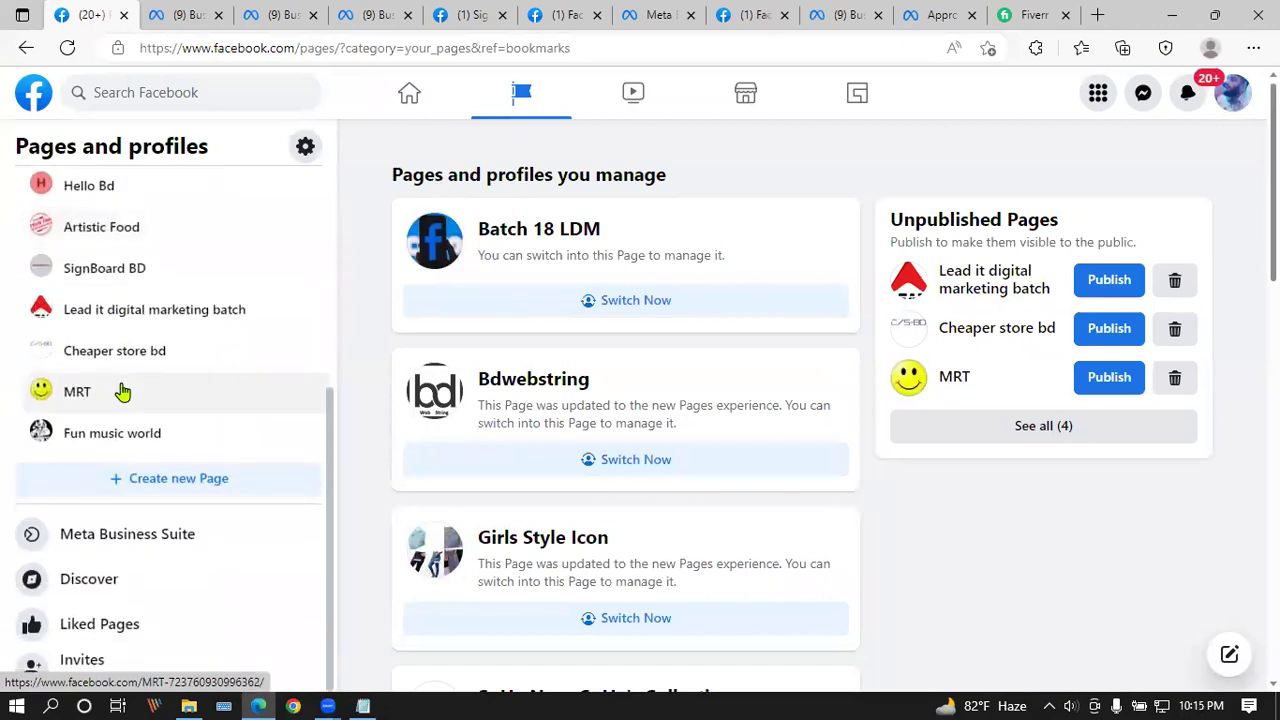
scroll(130, 385, "up", 1)
Step: View Test Page's public page from Business settings in a new tab, then return to Business settings Pages
left_click(188, 12)
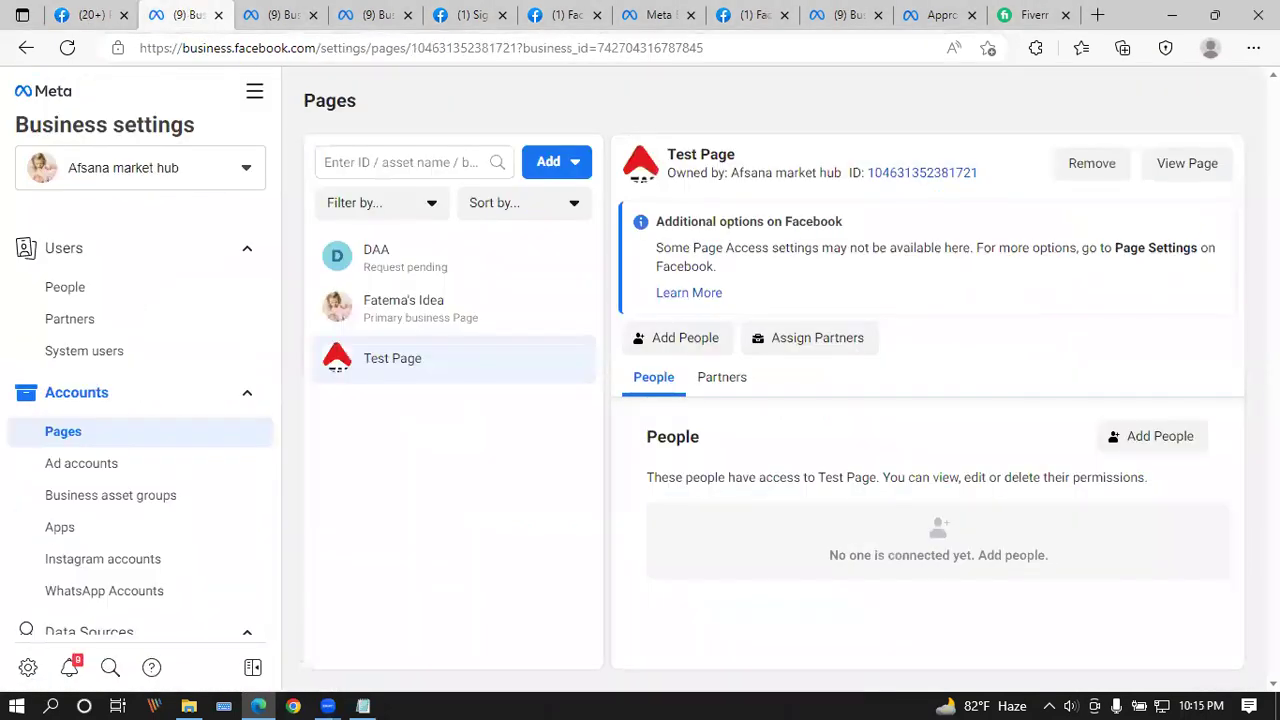
left_click(1187, 164)
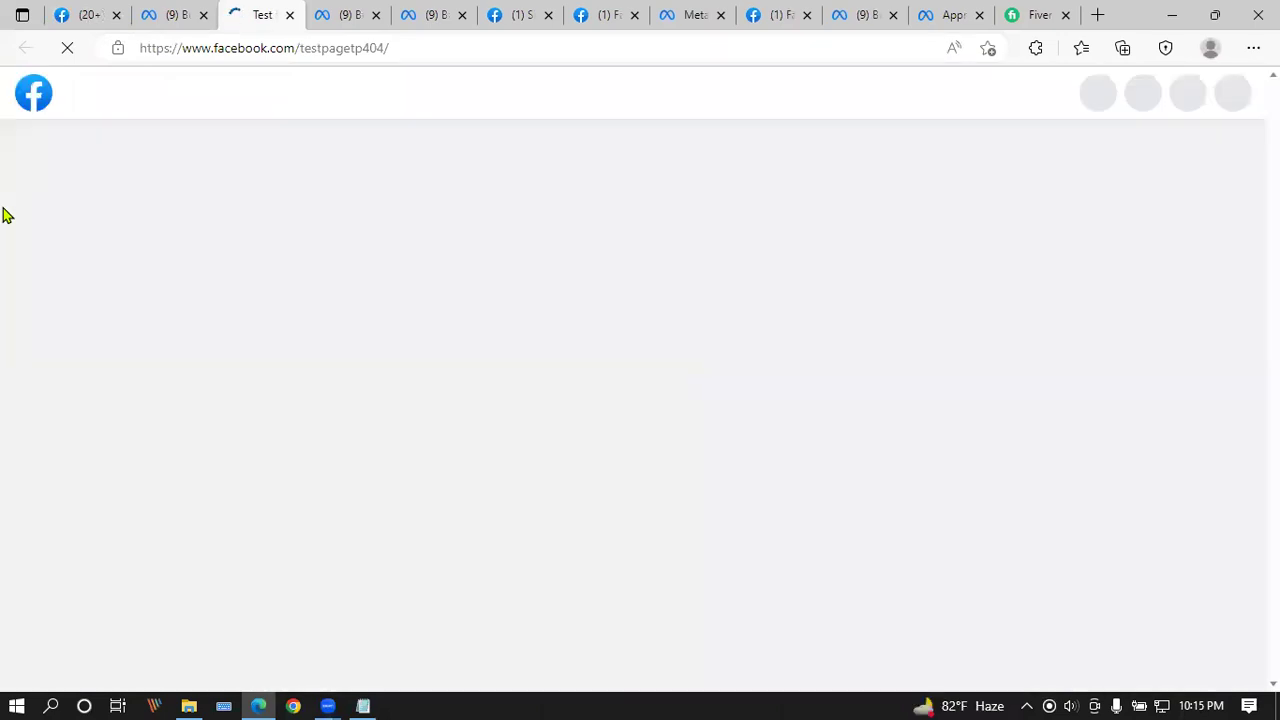
scroll(760, 476, "down", 3)
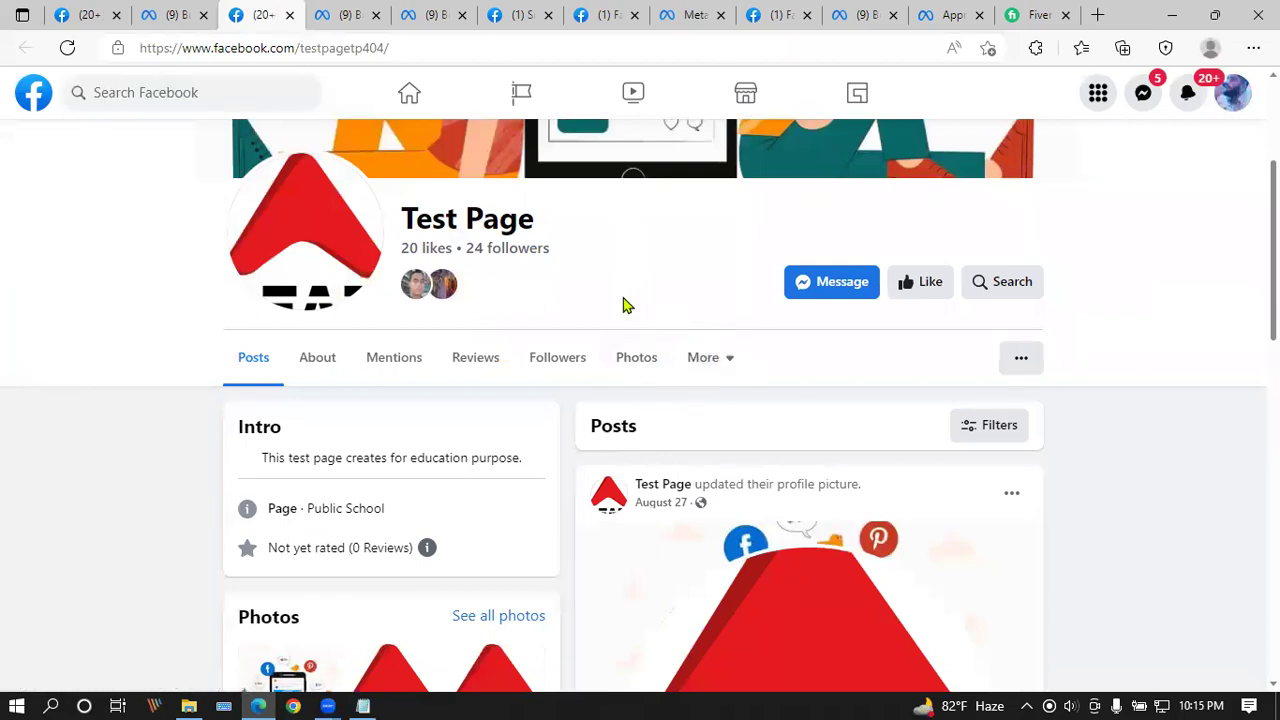
left_click(1238, 90)
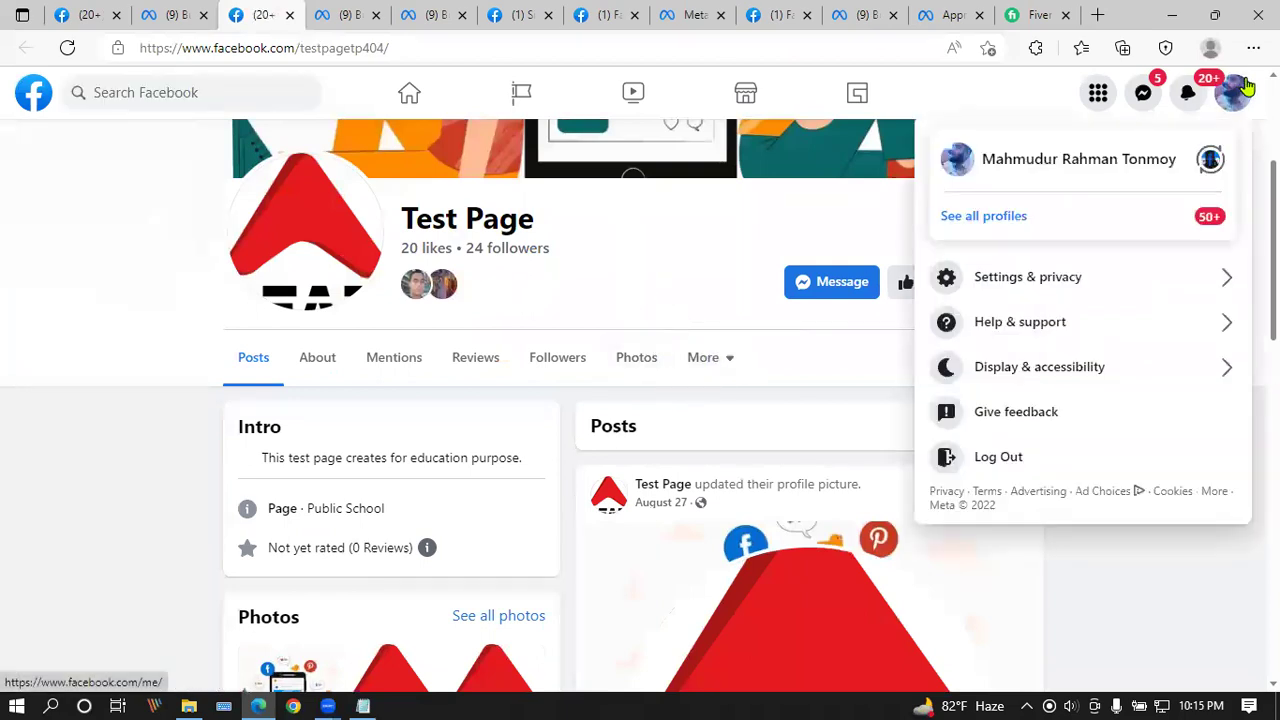
left_click(716, 229)
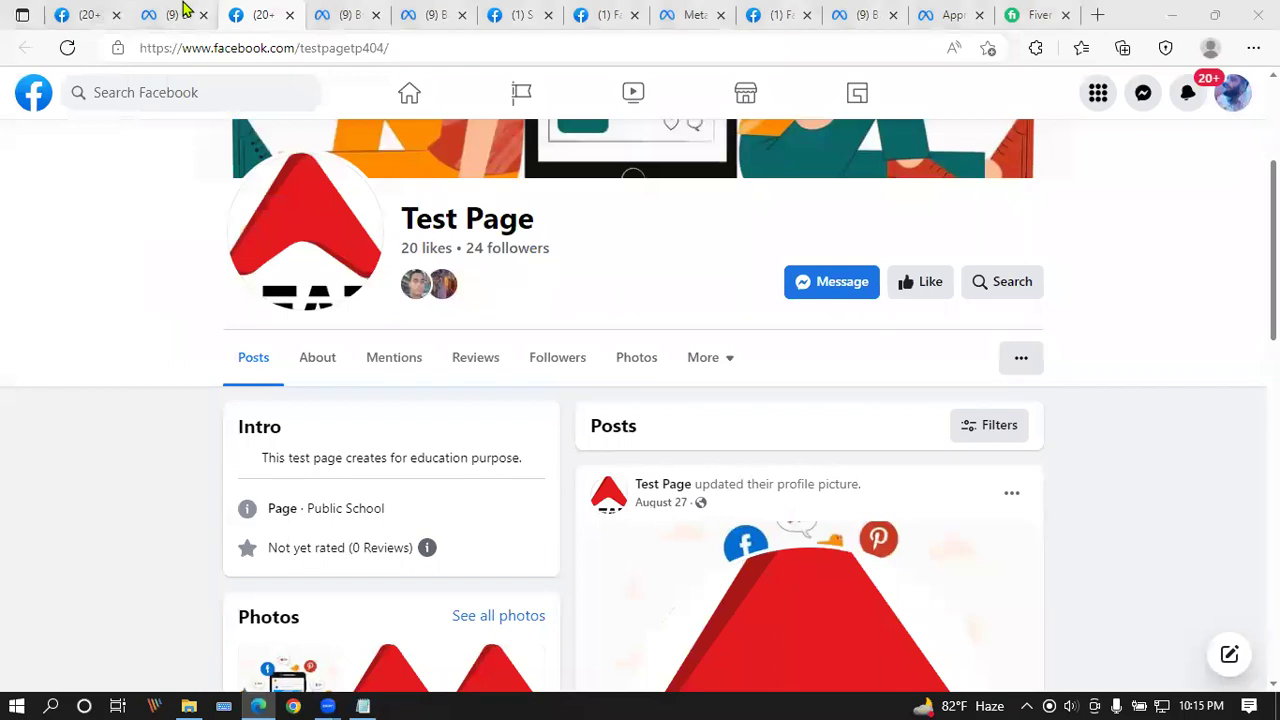
left_click(176, 12)
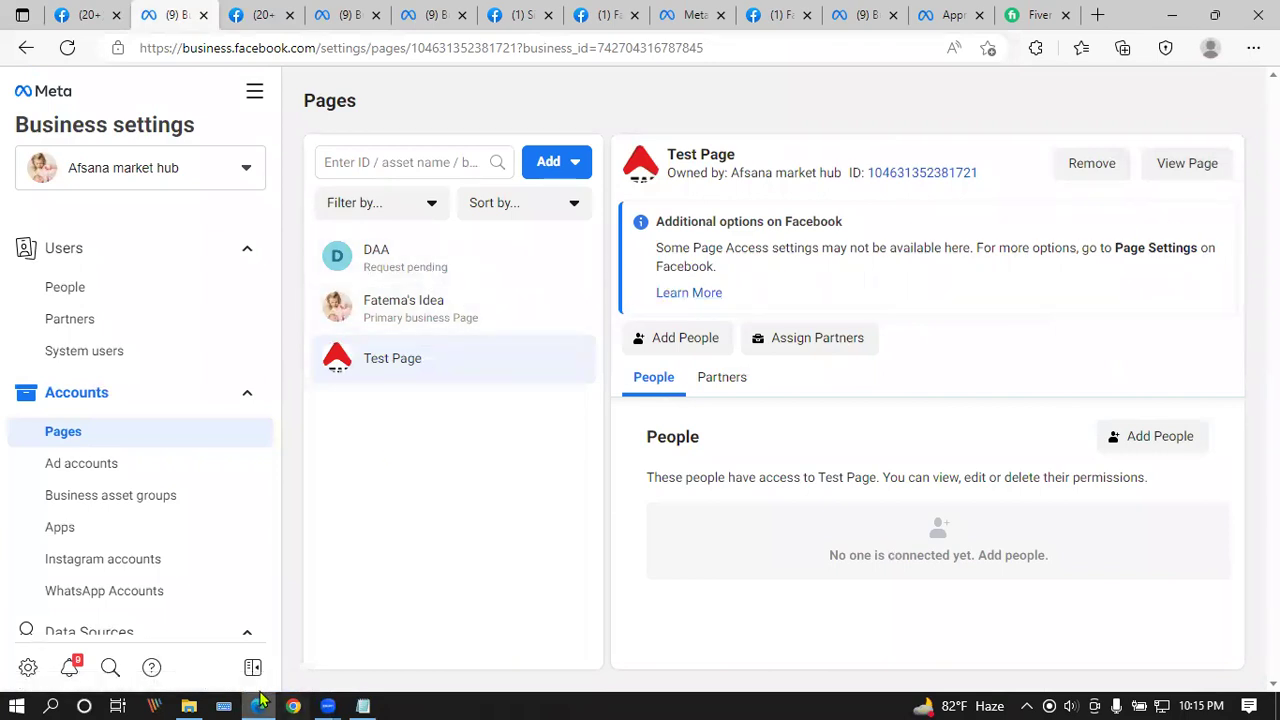
Step: Switch to acting as the Batch 18 LDM Page and open its professional dashboard
left_click(74, 12)
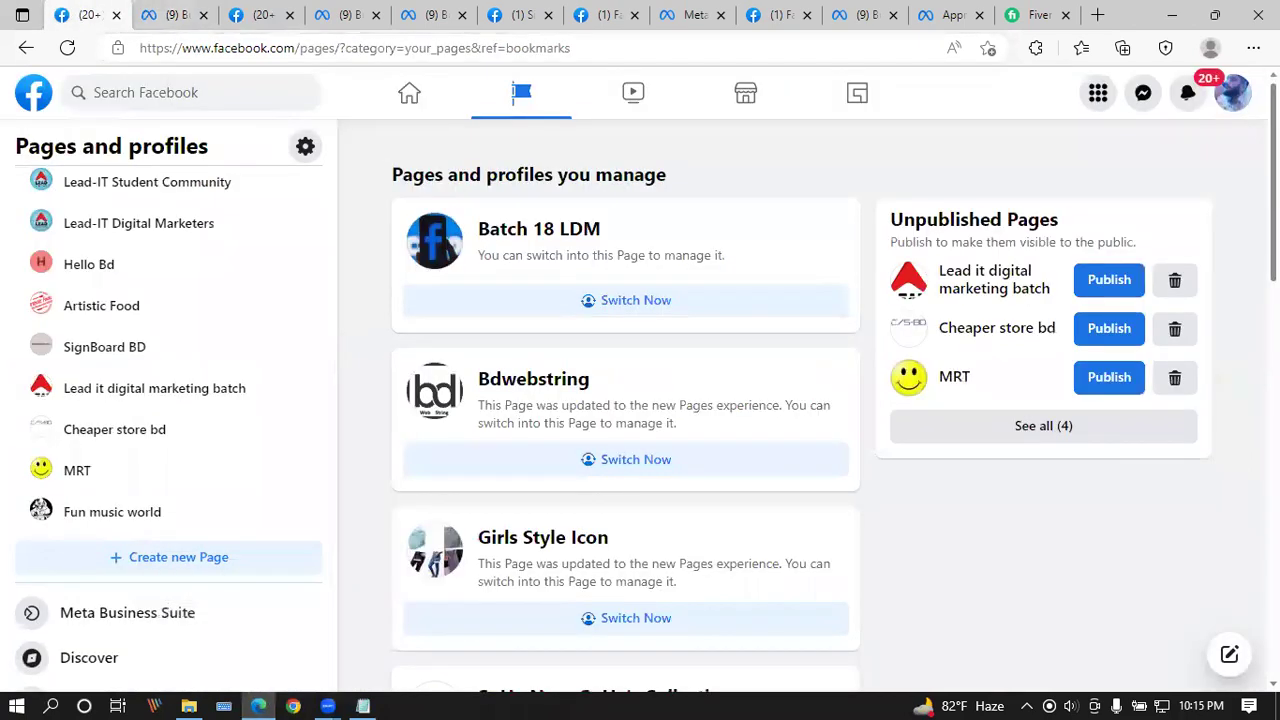
left_click(533, 236)
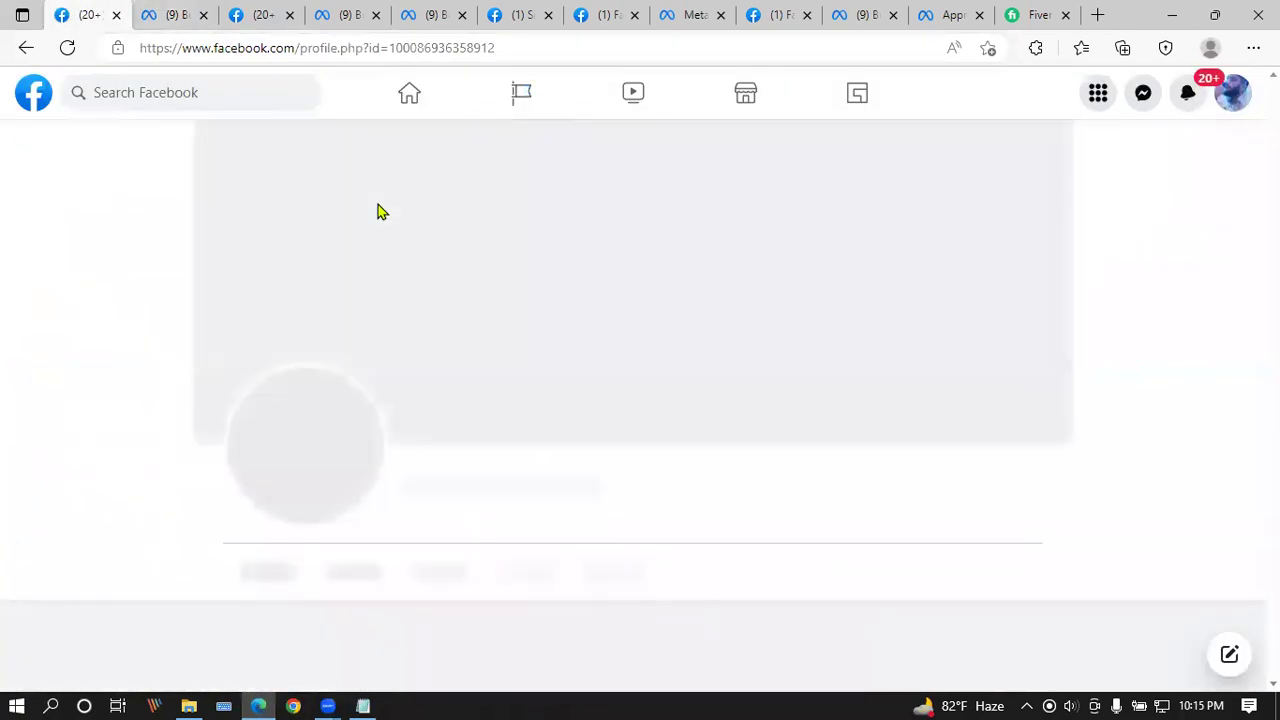
left_click(1232, 92)
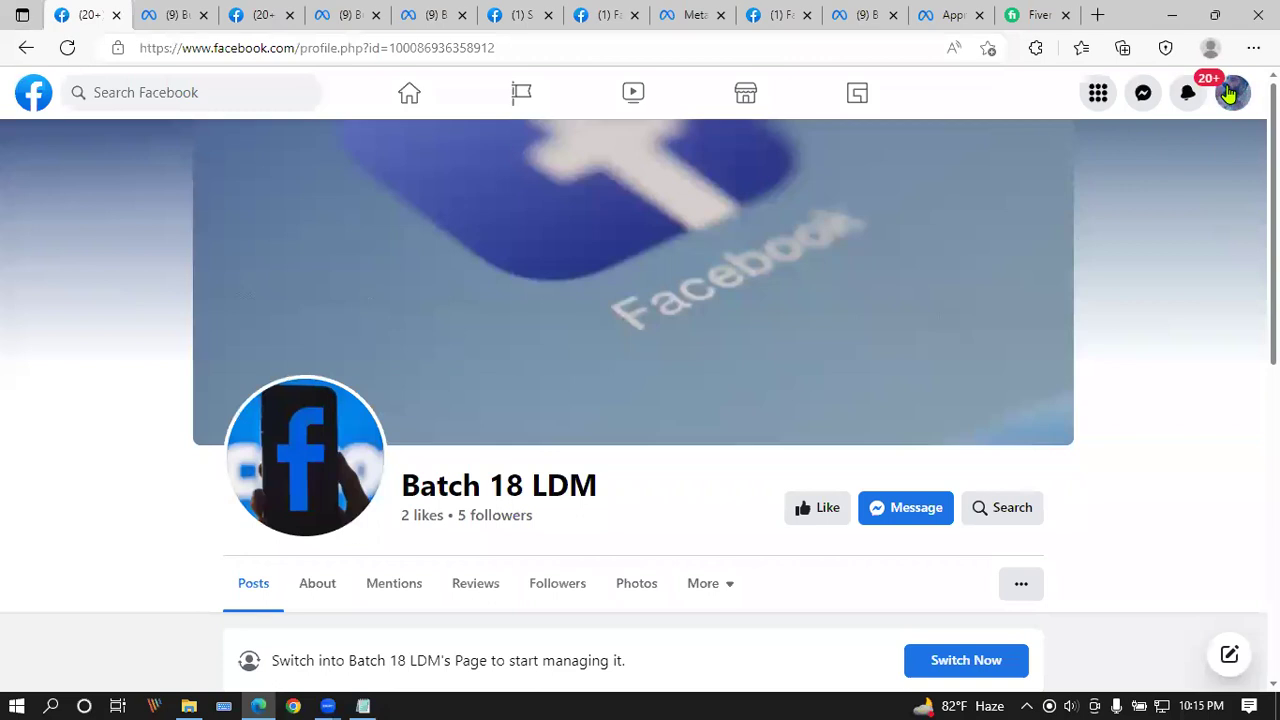
left_click(971, 217)
left_click(1074, 258)
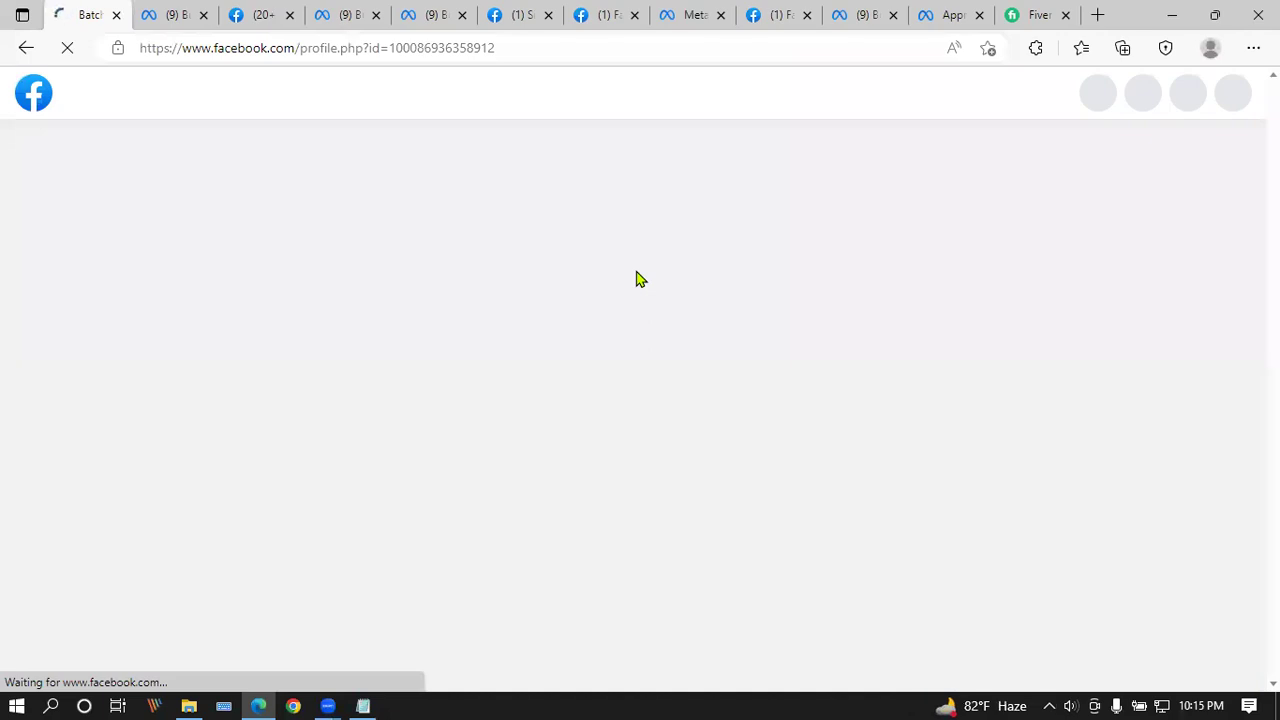
scroll(930, 522, "down", 3)
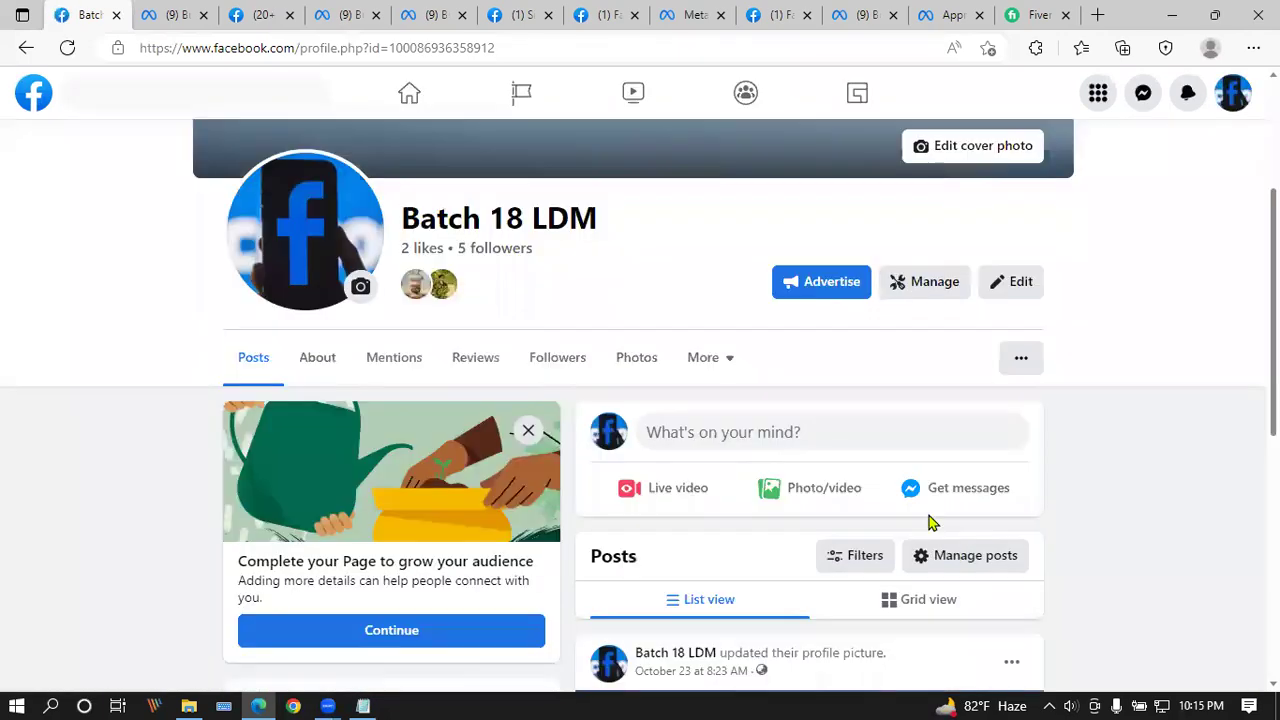
left_click(928, 285)
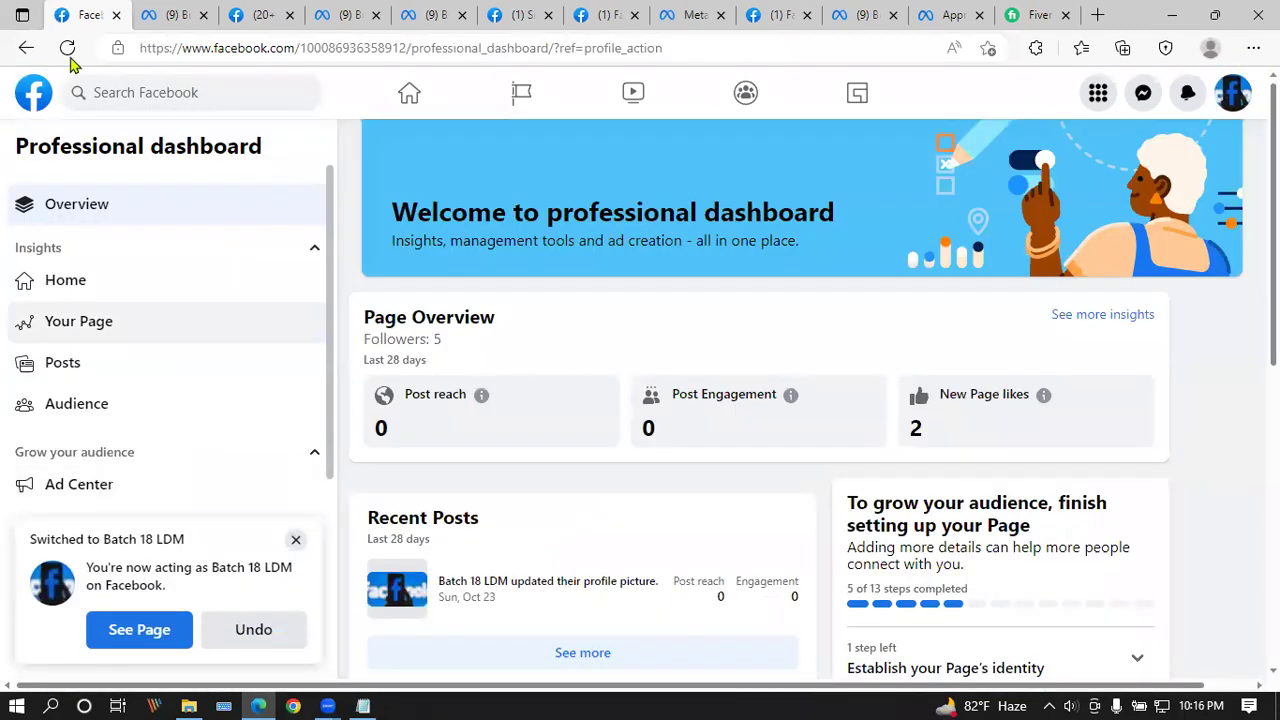
left_click(26, 48)
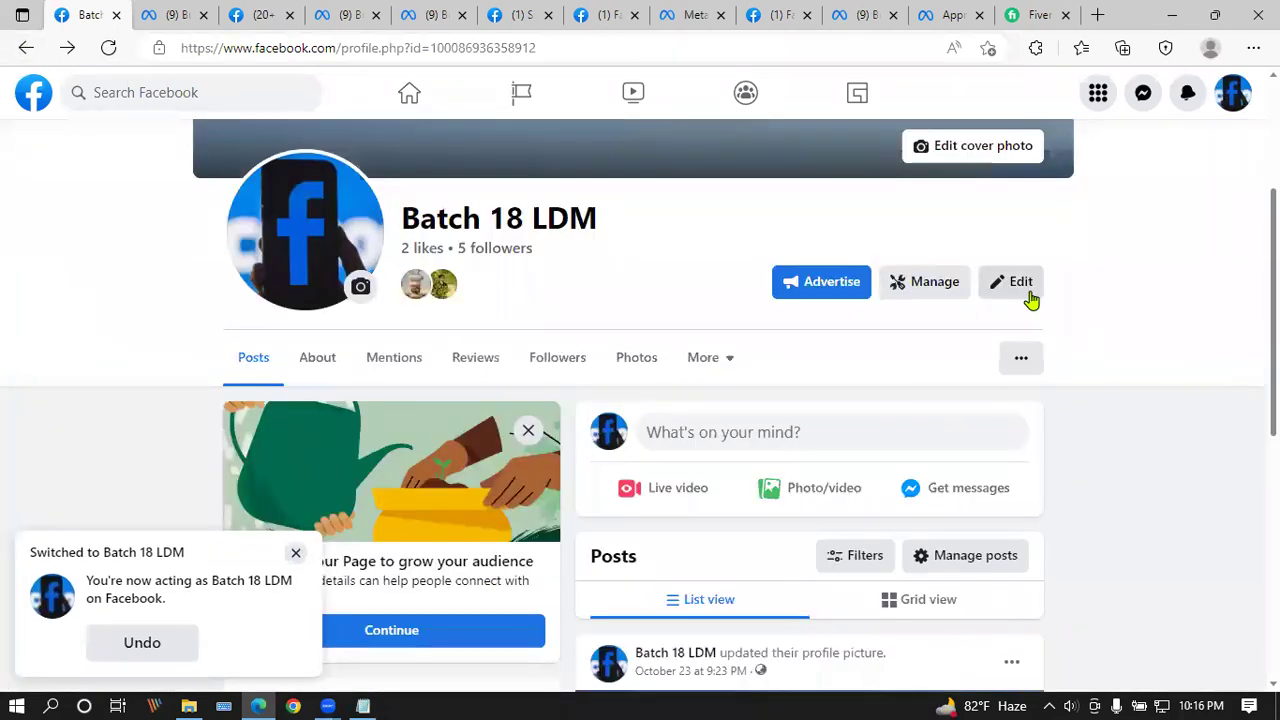
left_click(1031, 297)
scroll(600, 305, "down", 5)
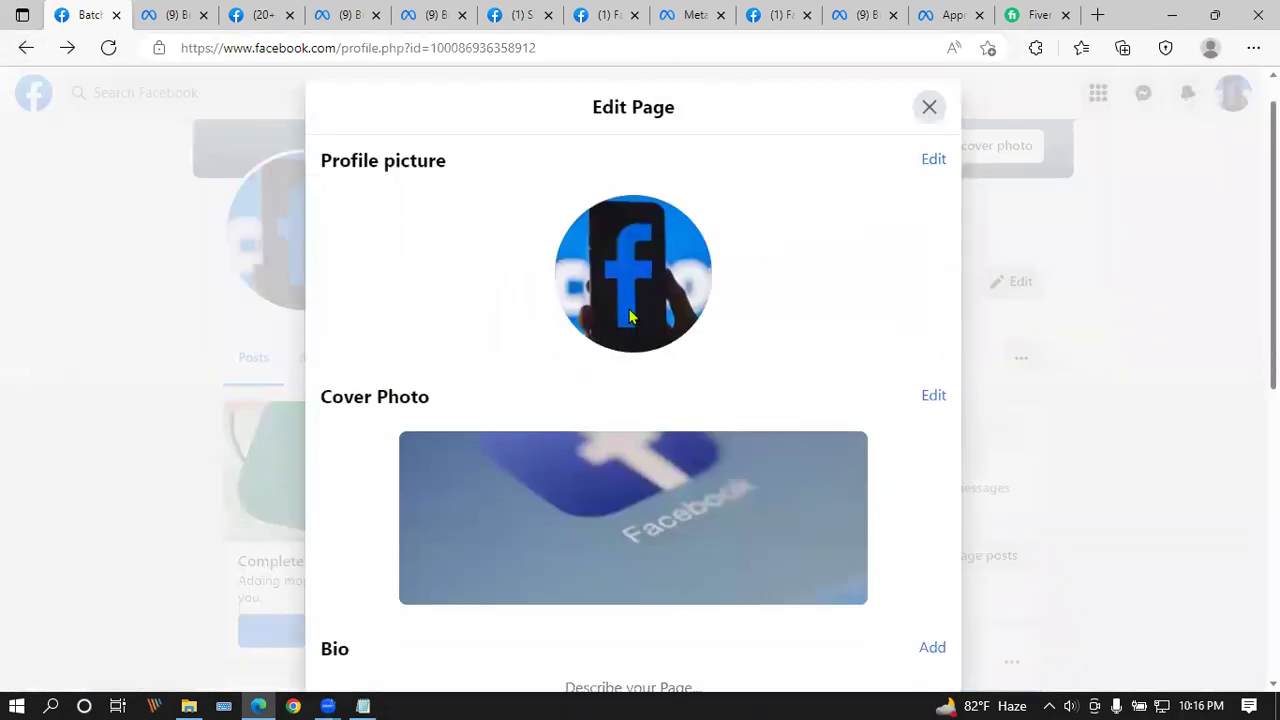
scroll(616, 230, "down", 2)
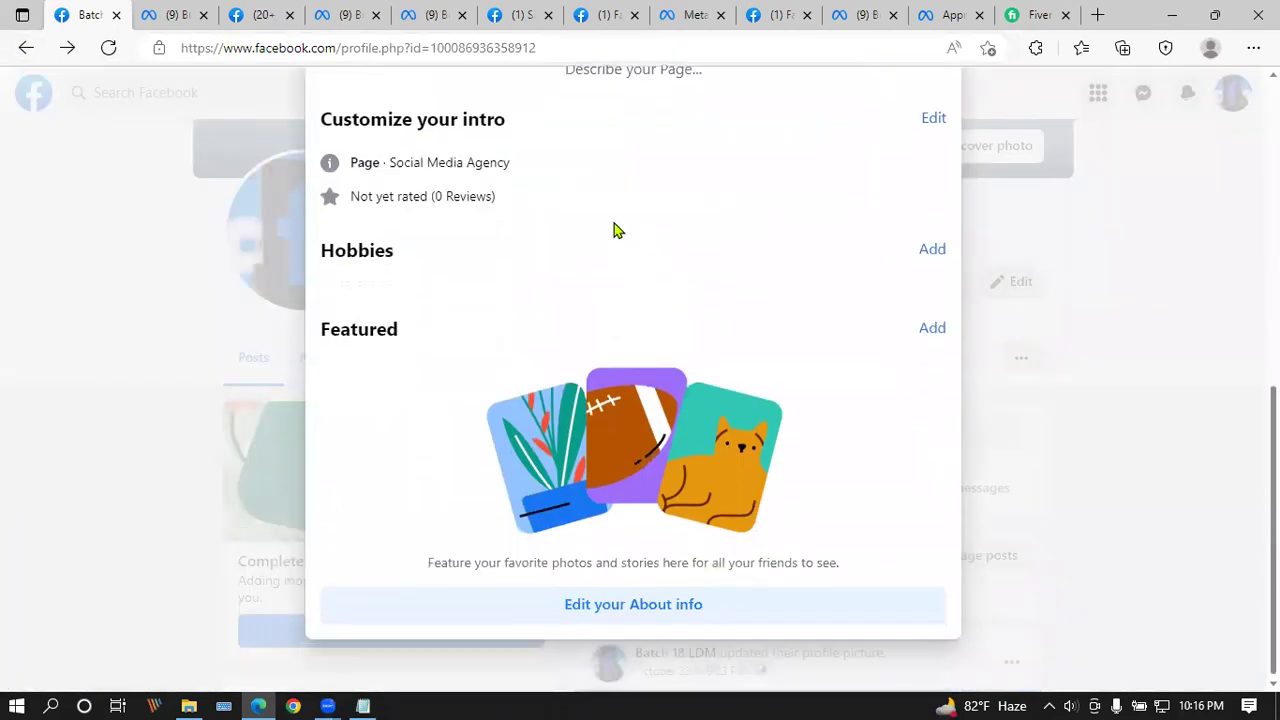
scroll(686, 417, "up", 8)
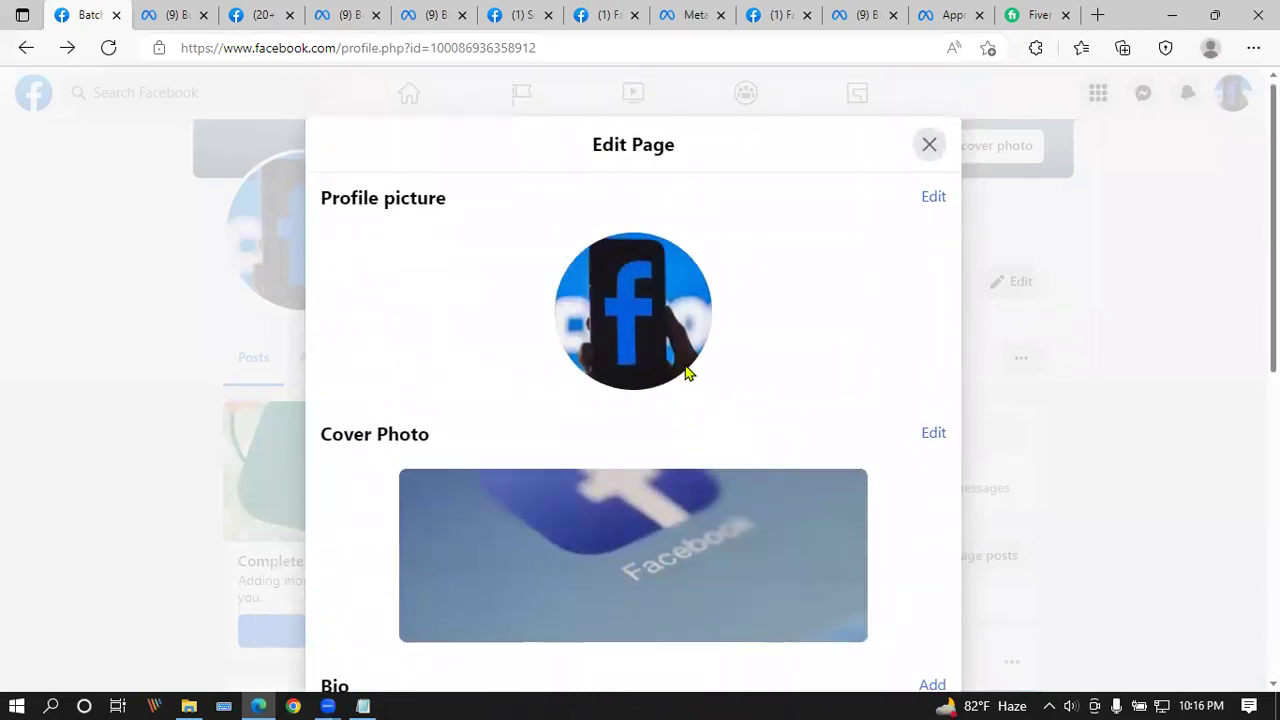
scroll(686, 372, "down", 3)
scroll(689, 371, "down", 4)
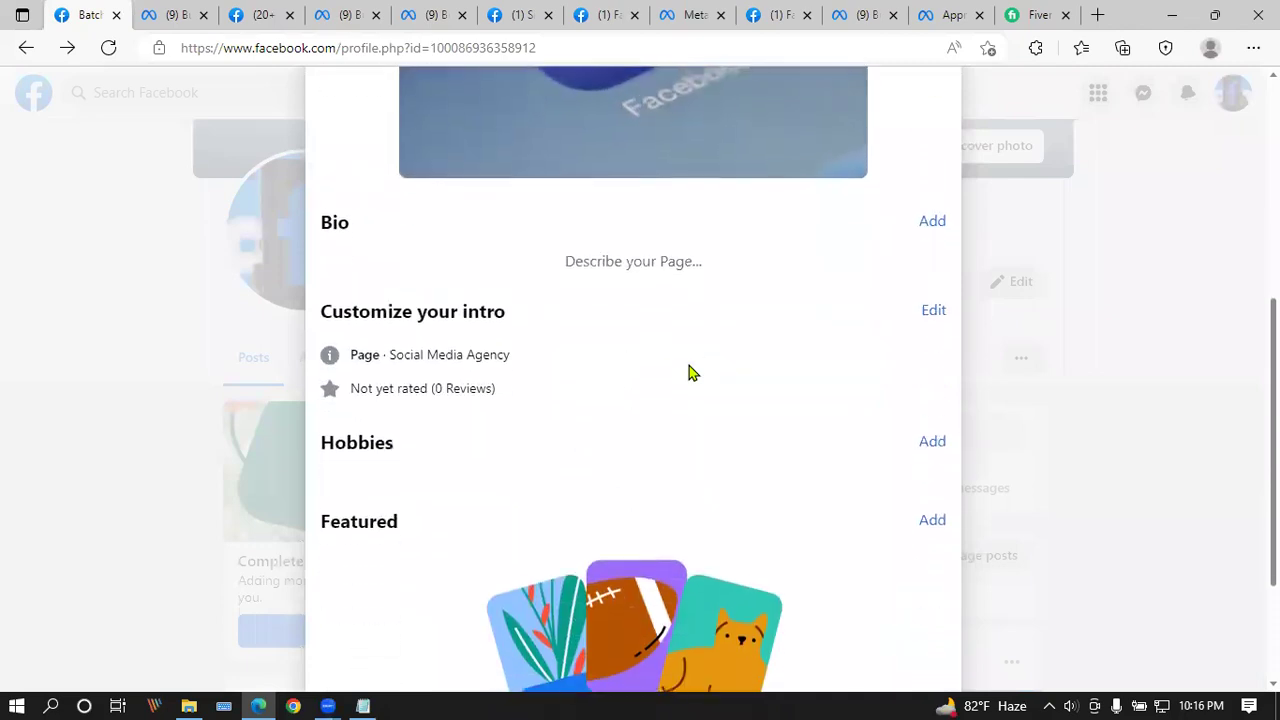
scroll(757, 383, "up", 4)
scroll(758, 385, "down", 4)
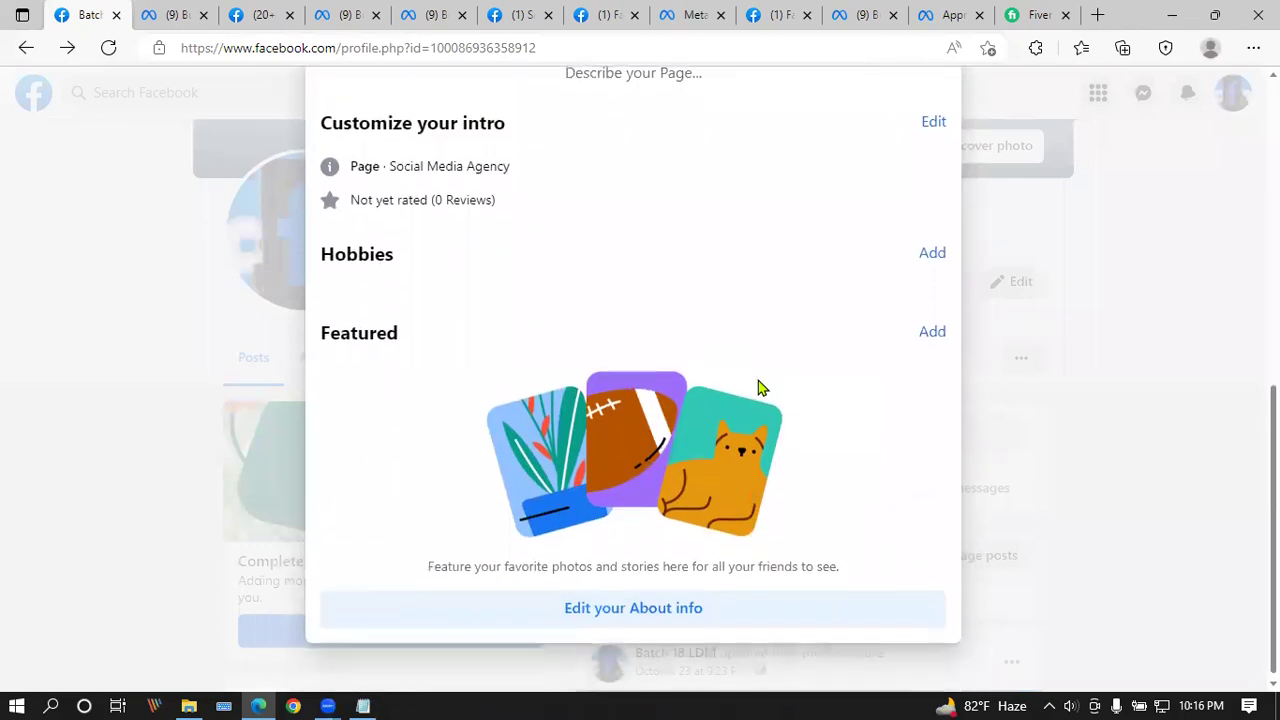
scroll(895, 420, "up", 5)
scroll(904, 230, "up", 2)
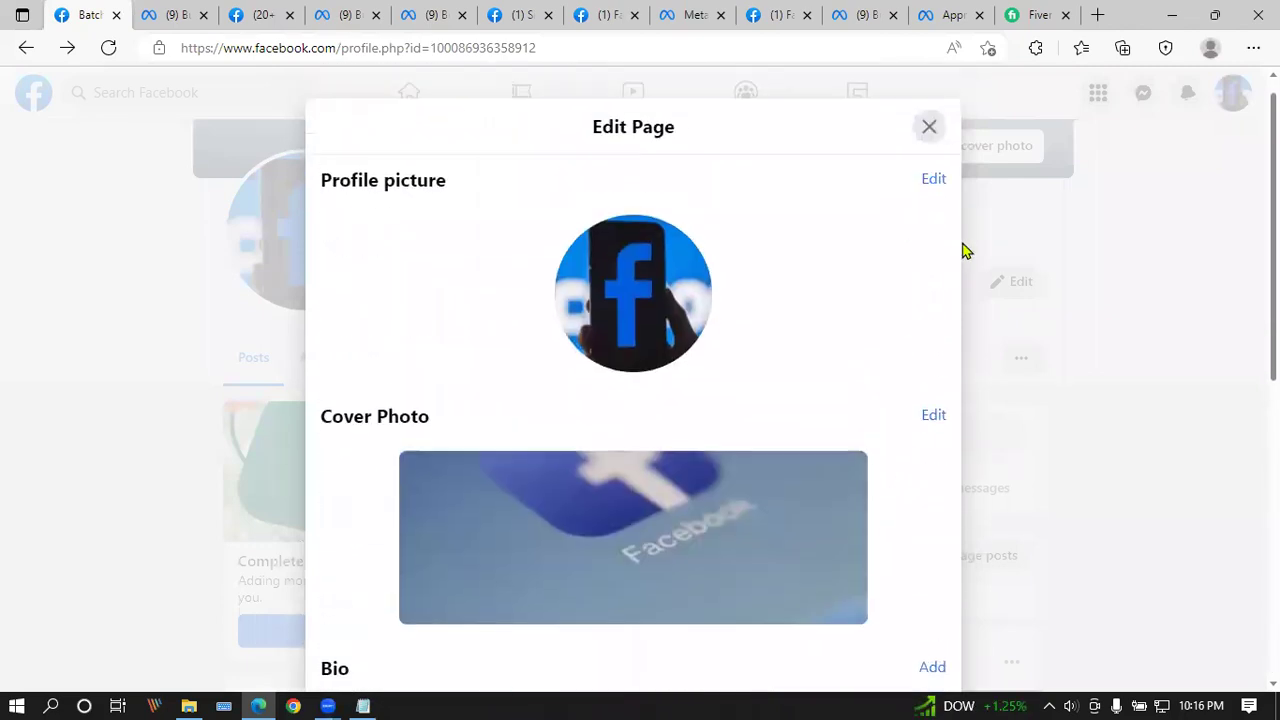
left_click(929, 145)
left_click(951, 284)
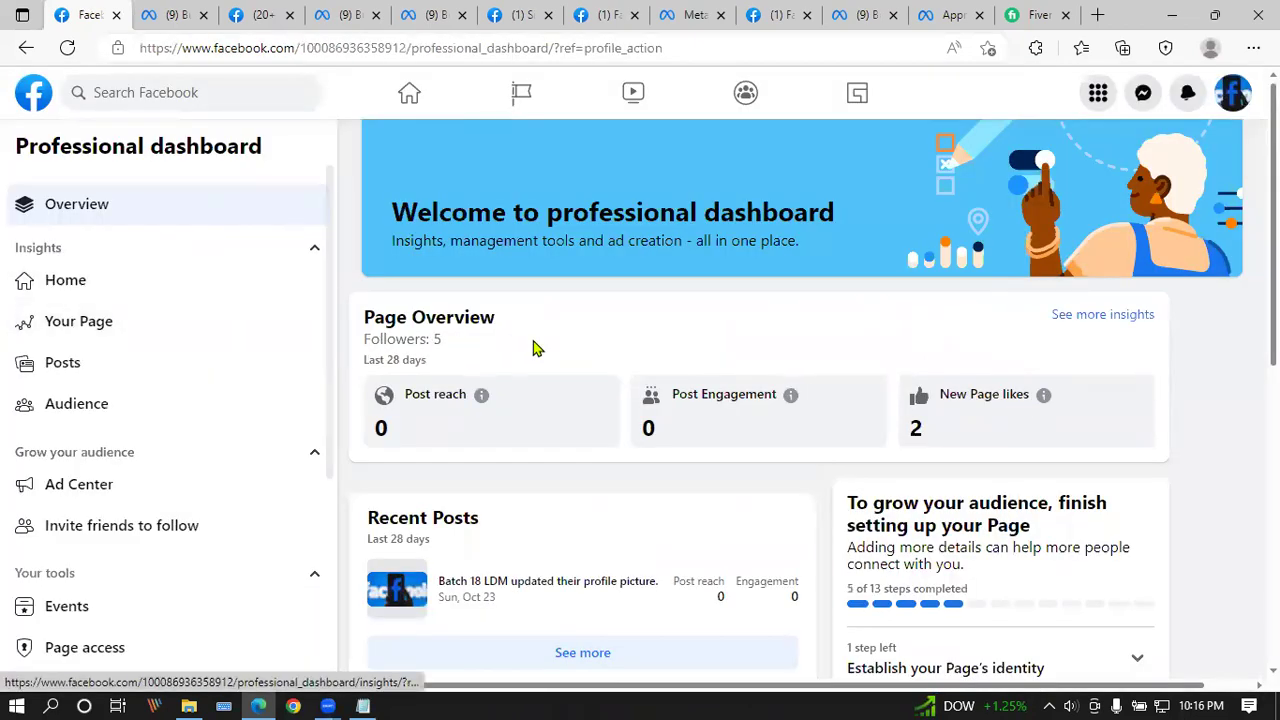
scroll(82, 265, "down", 3)
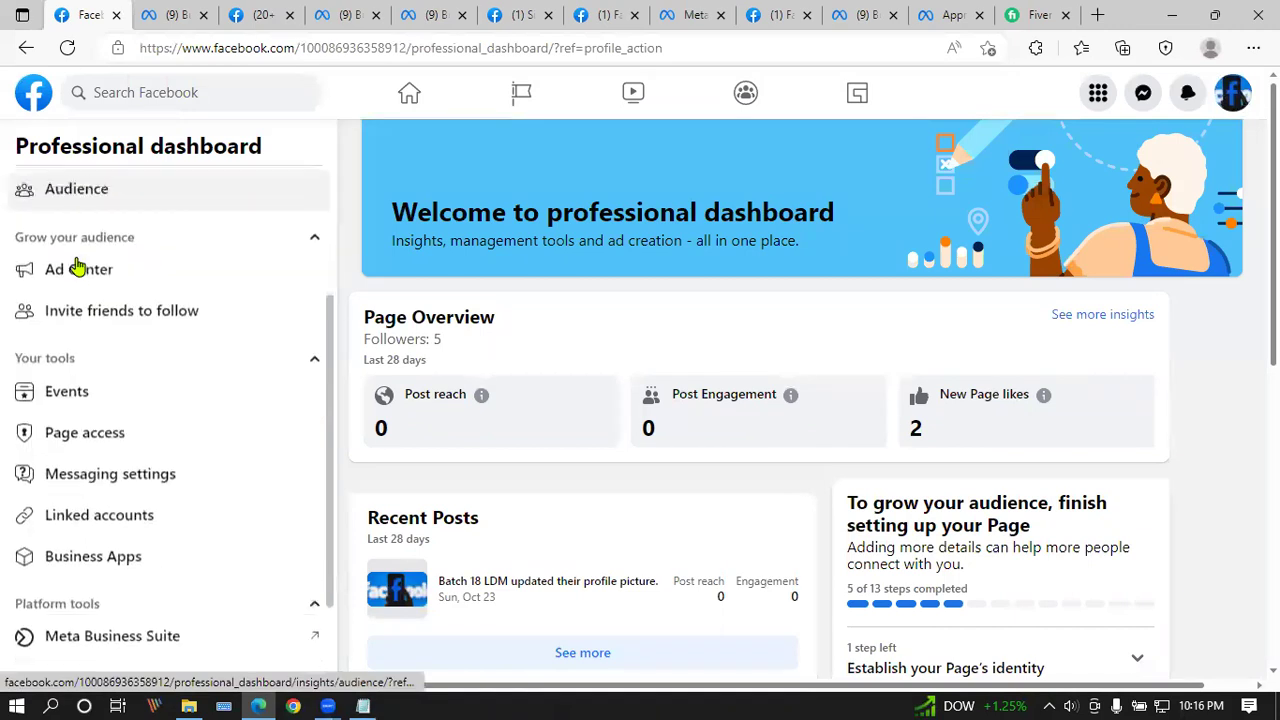
scroll(180, 460, "down", 1)
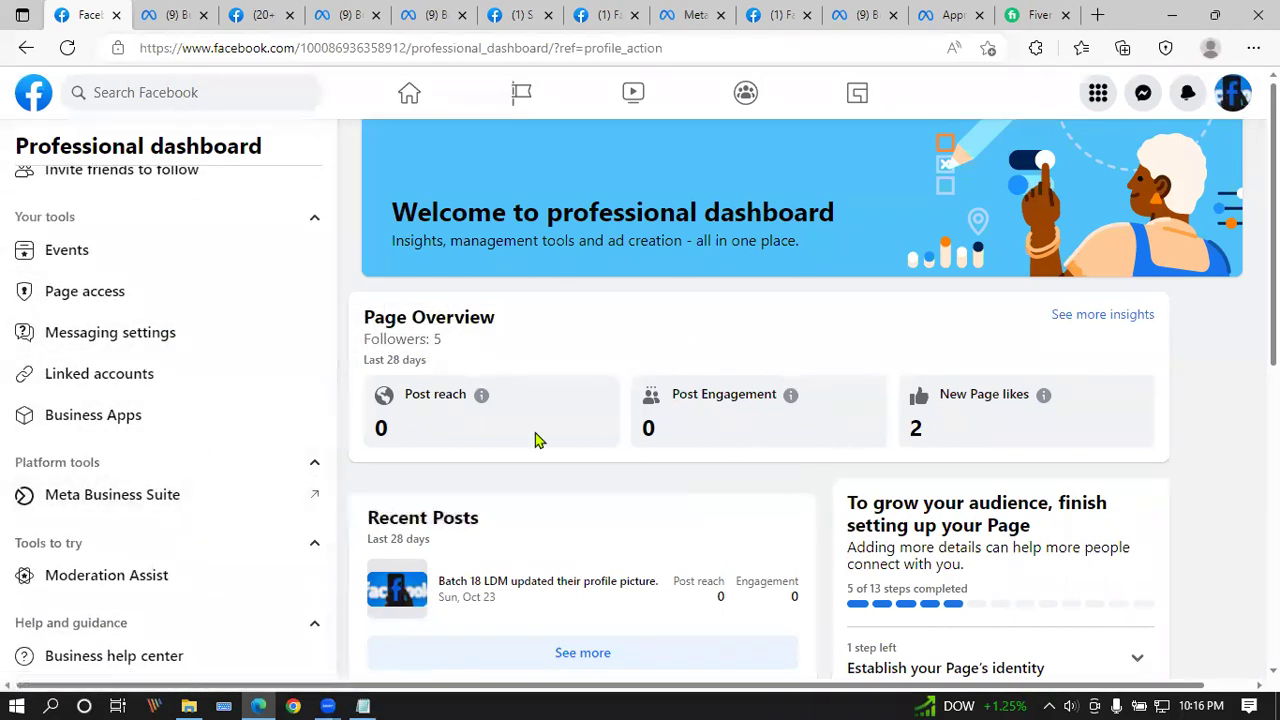
scroll(534, 438, "down", 5)
scroll(534, 438, "down", 2)
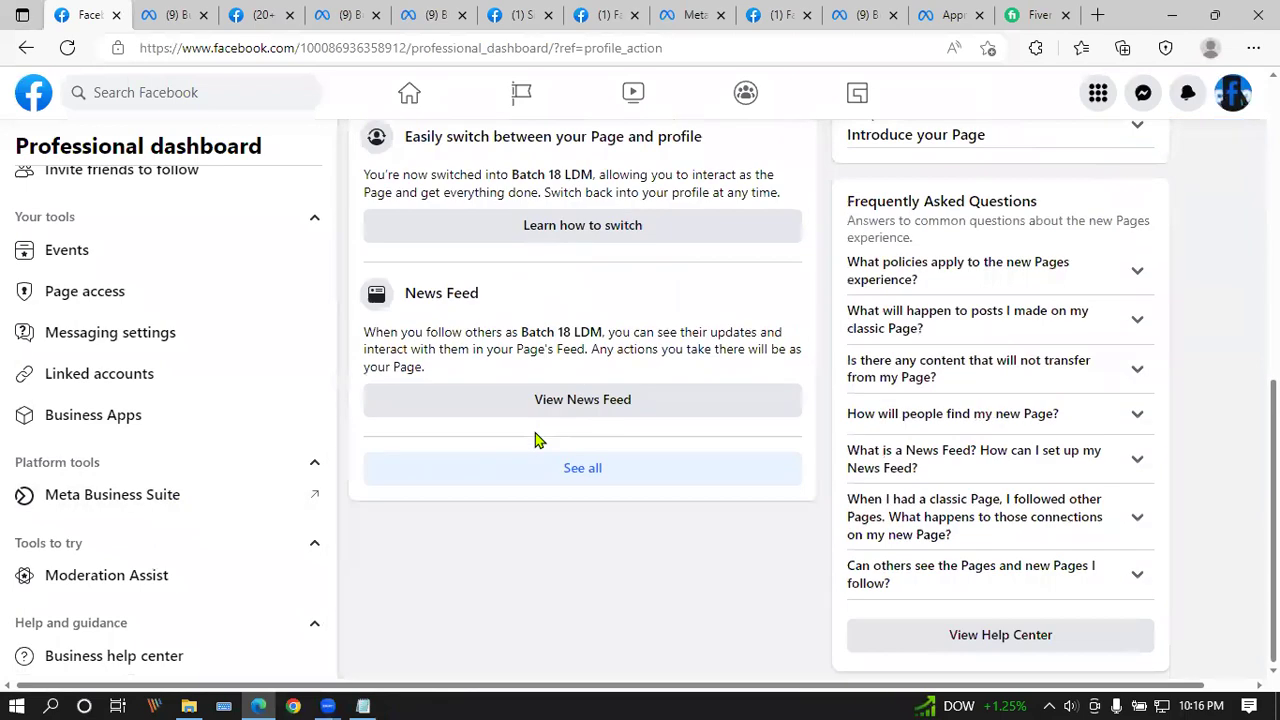
scroll(137, 604, "up", 1)
scroll(137, 604, "up", 4)
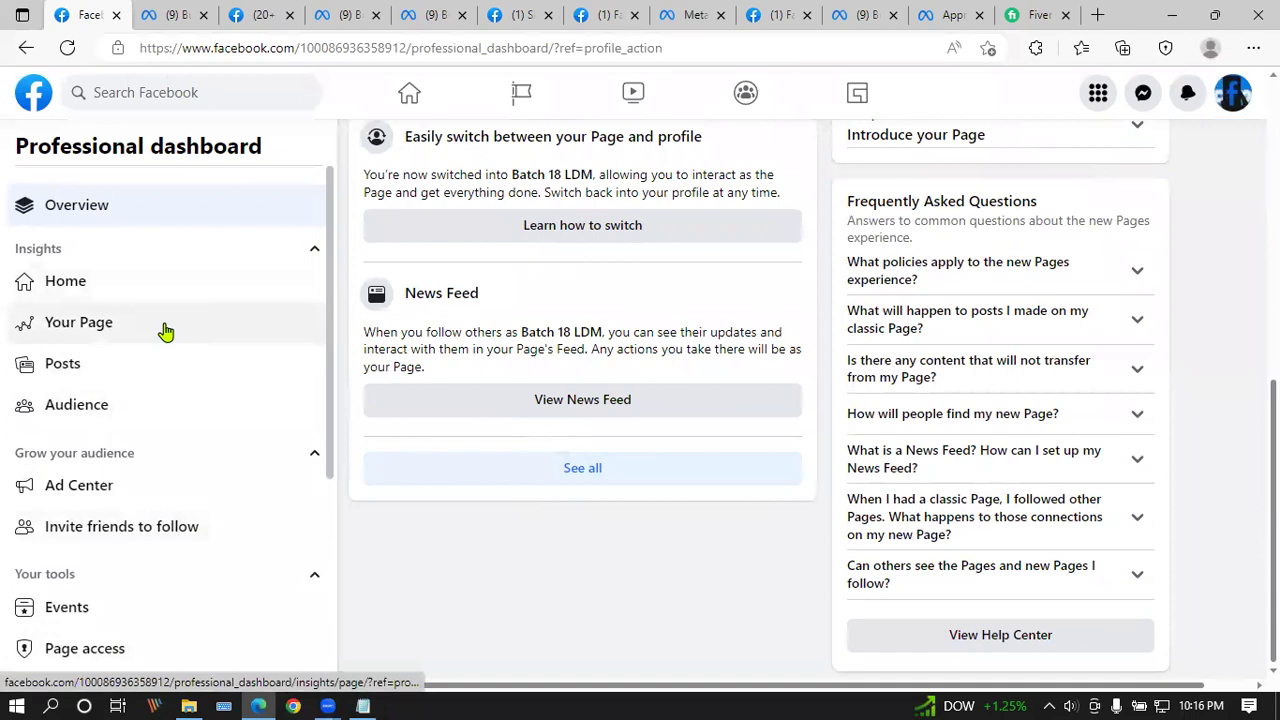
left_click(166, 331)
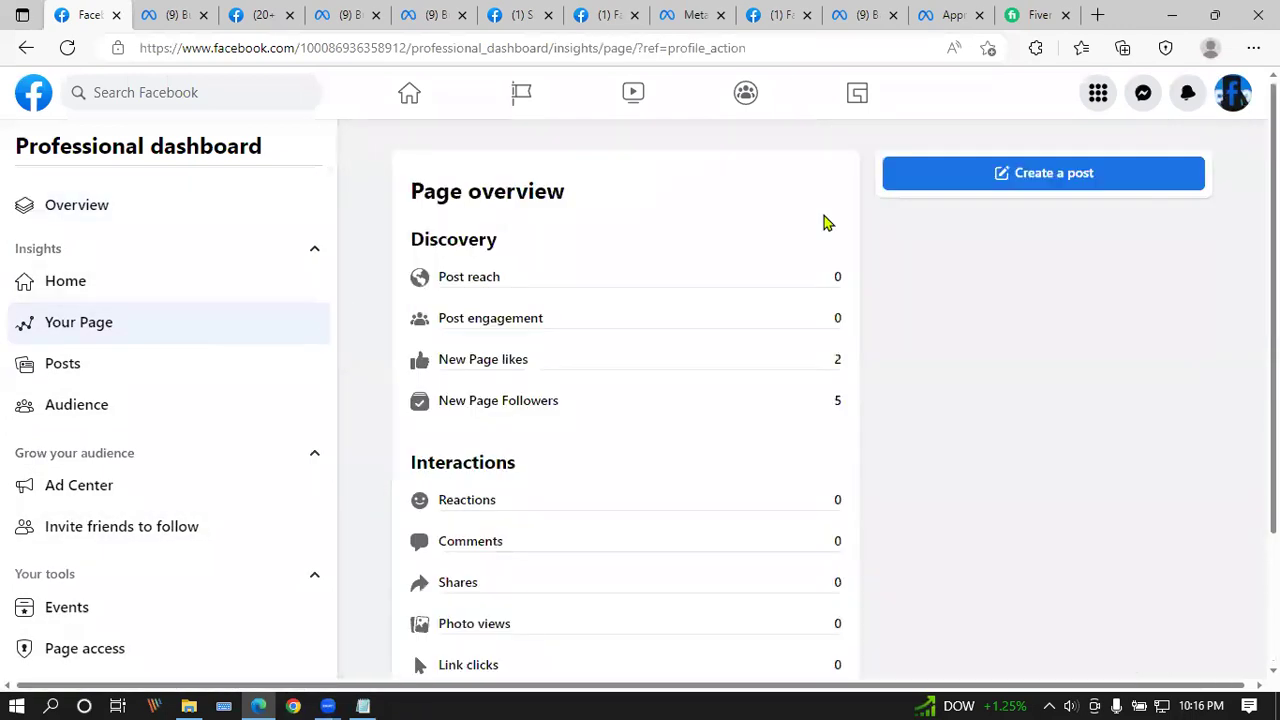
scroll(494, 269, "down", 2)
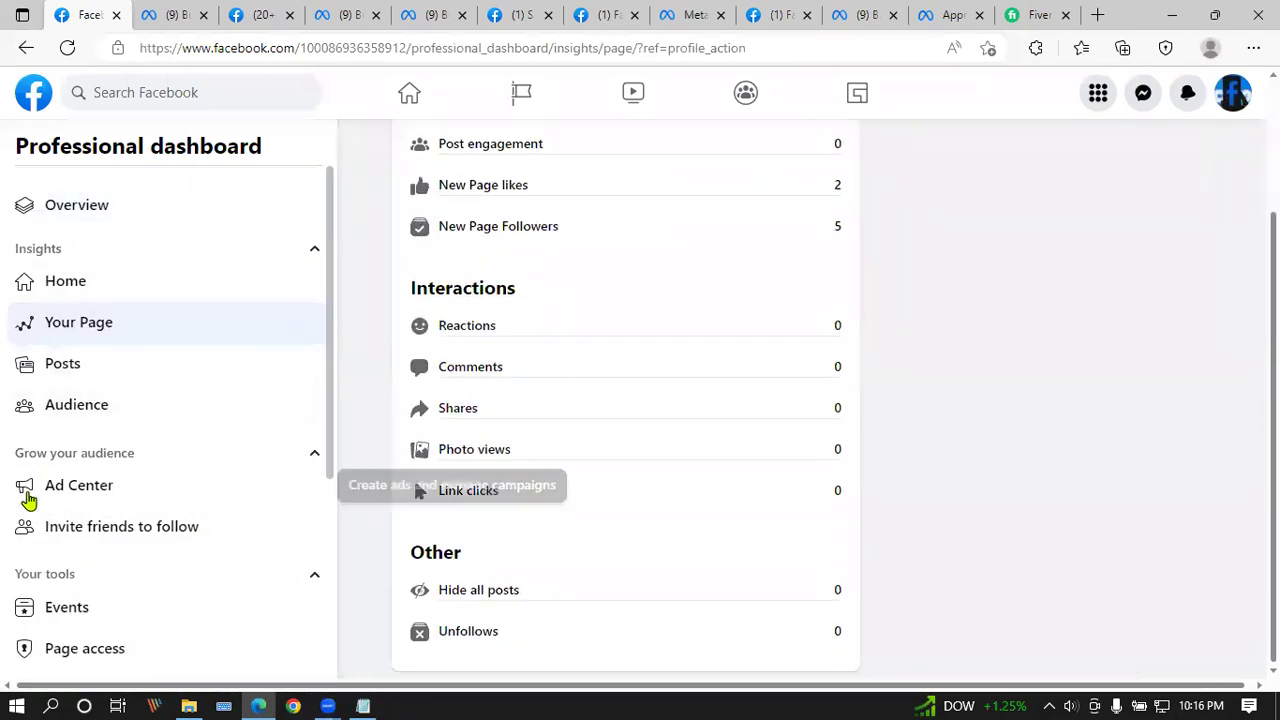
left_click(26, 52)
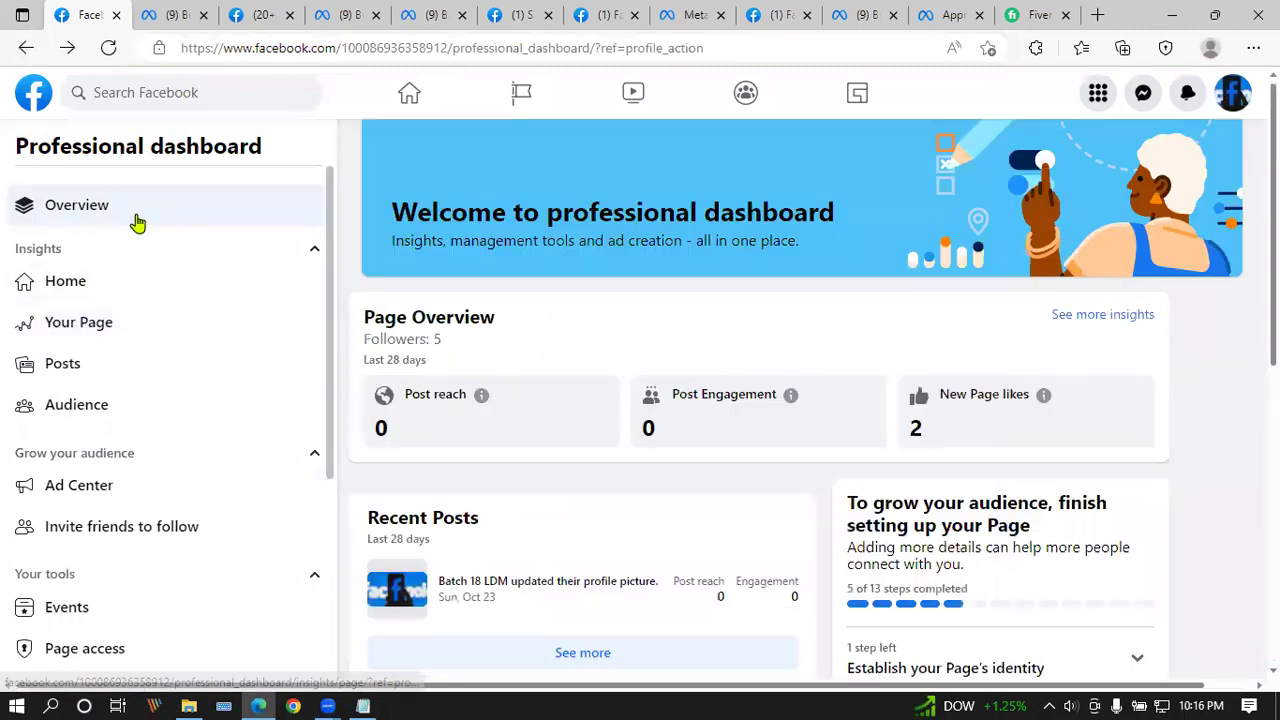
scroll(134, 300, "down", 3)
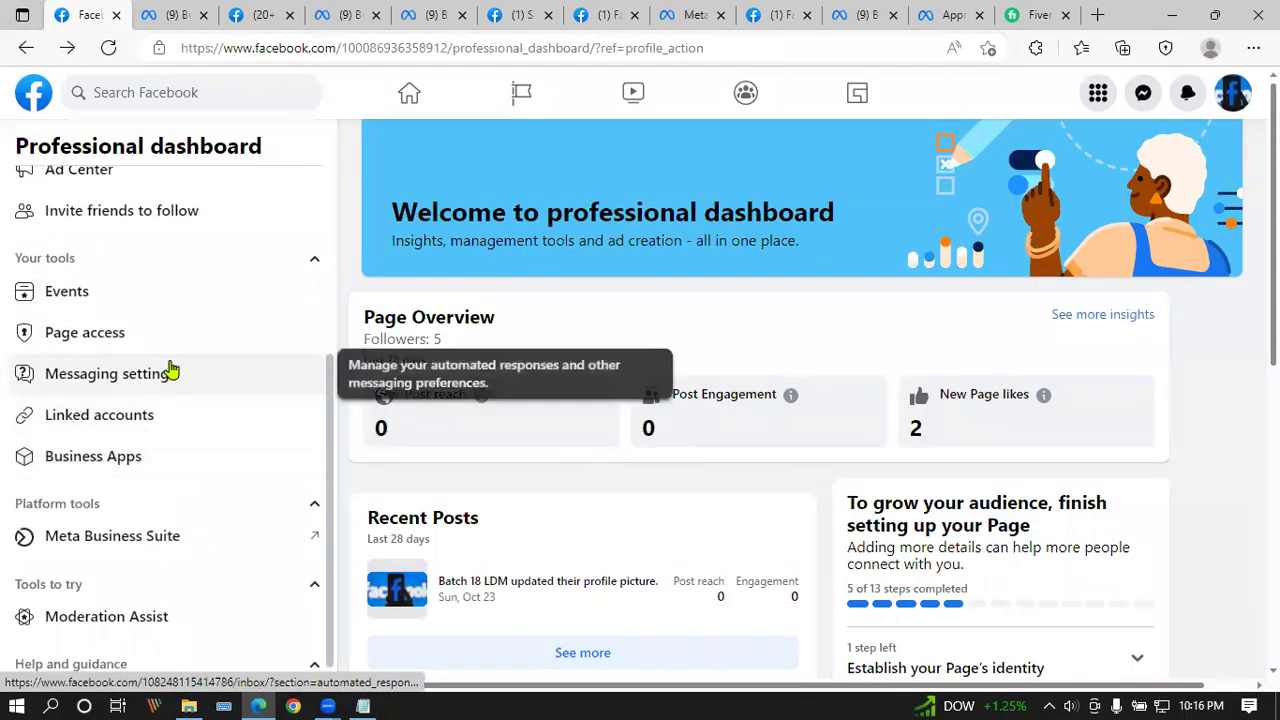
left_click(140, 342)
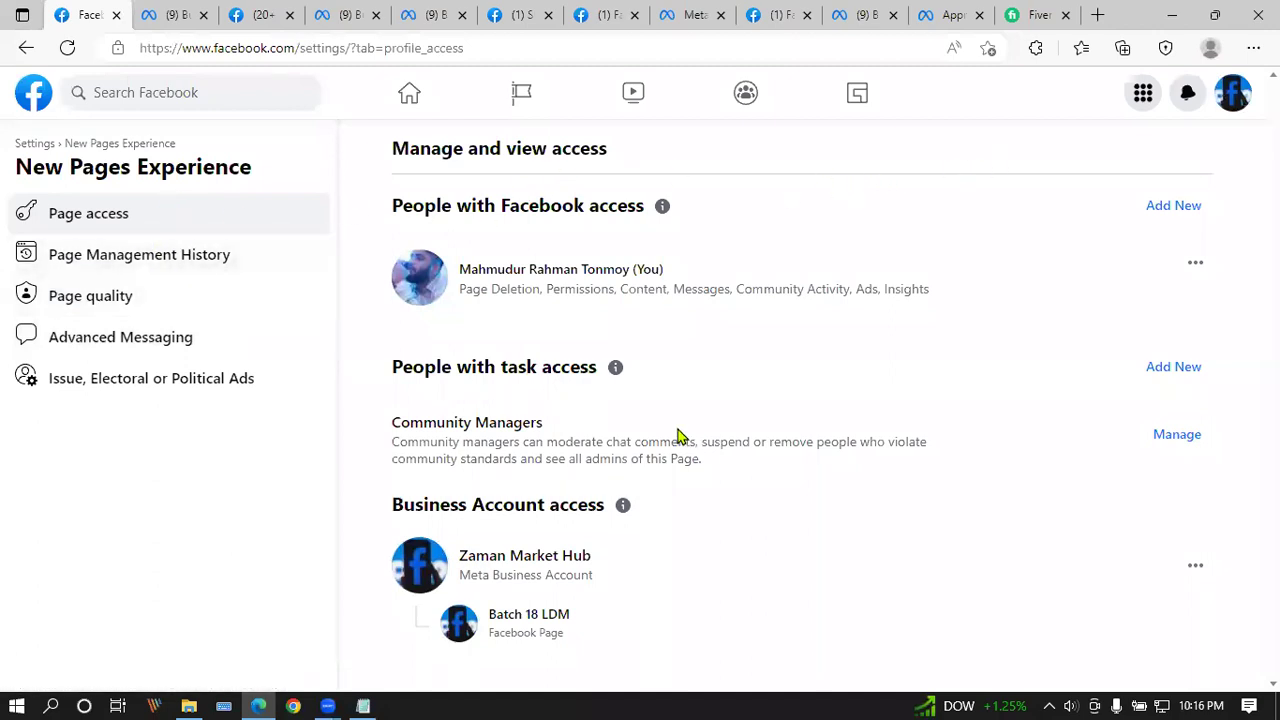
Step: Browse Batch 18 LDM's Page access, Advanced Messaging and Issue ads settings, ending on Page Quality
left_click(94, 295)
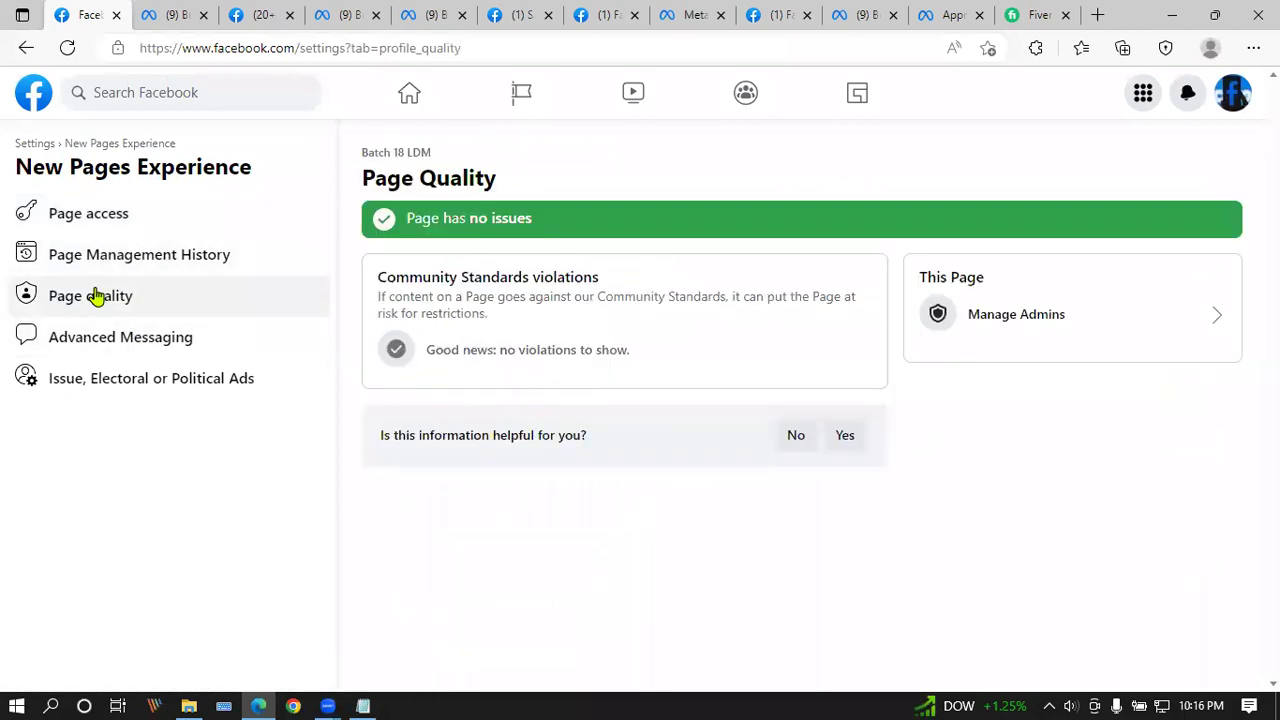
left_click(1023, 316)
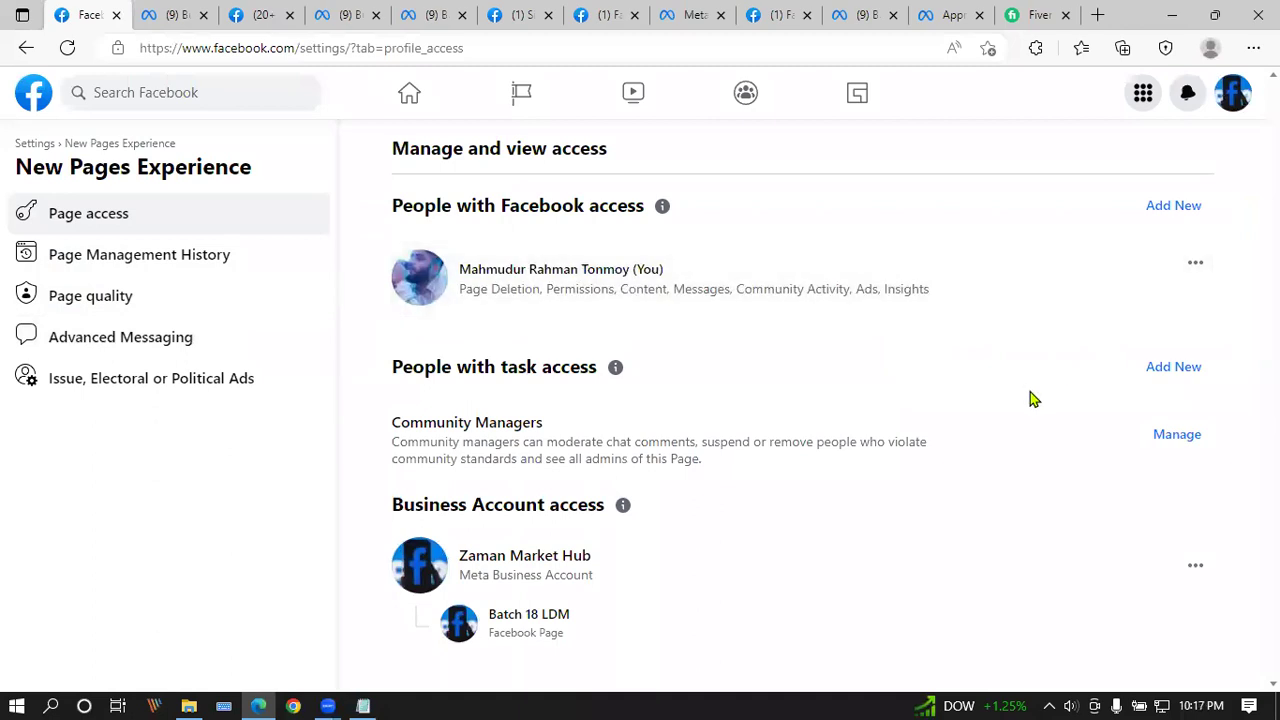
left_click(130, 336)
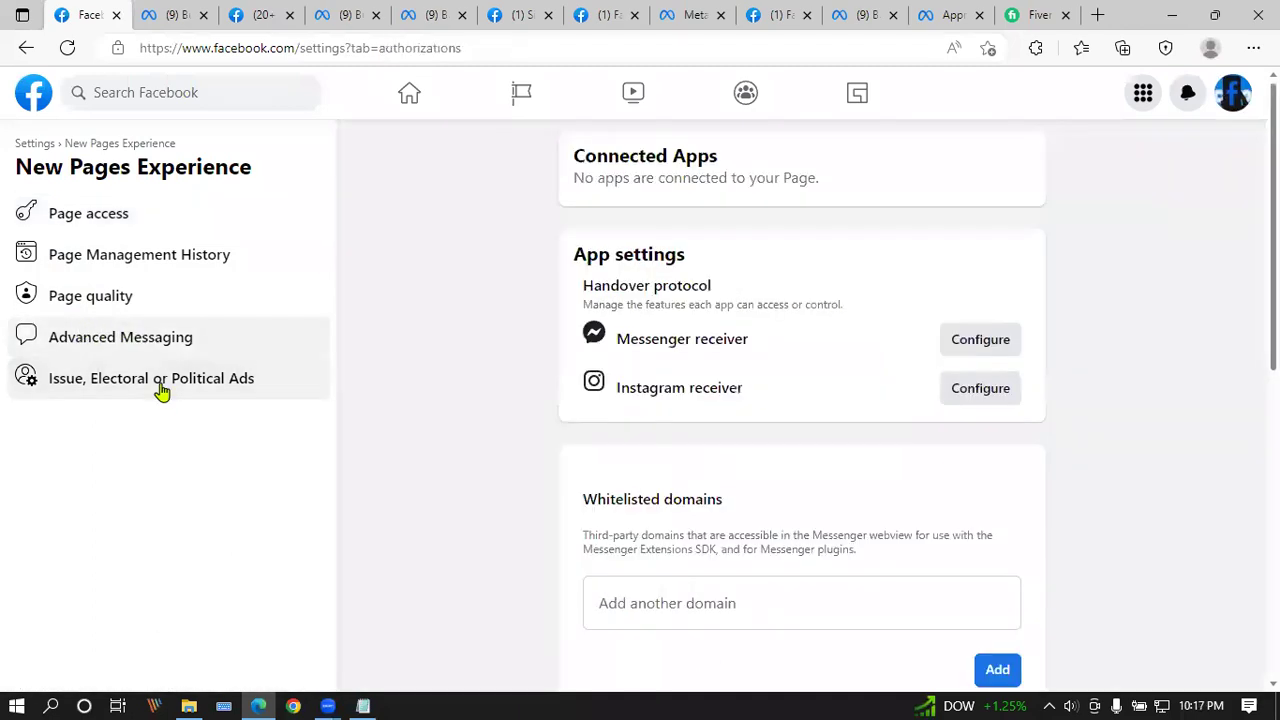
left_click(150, 336)
left_click(118, 298)
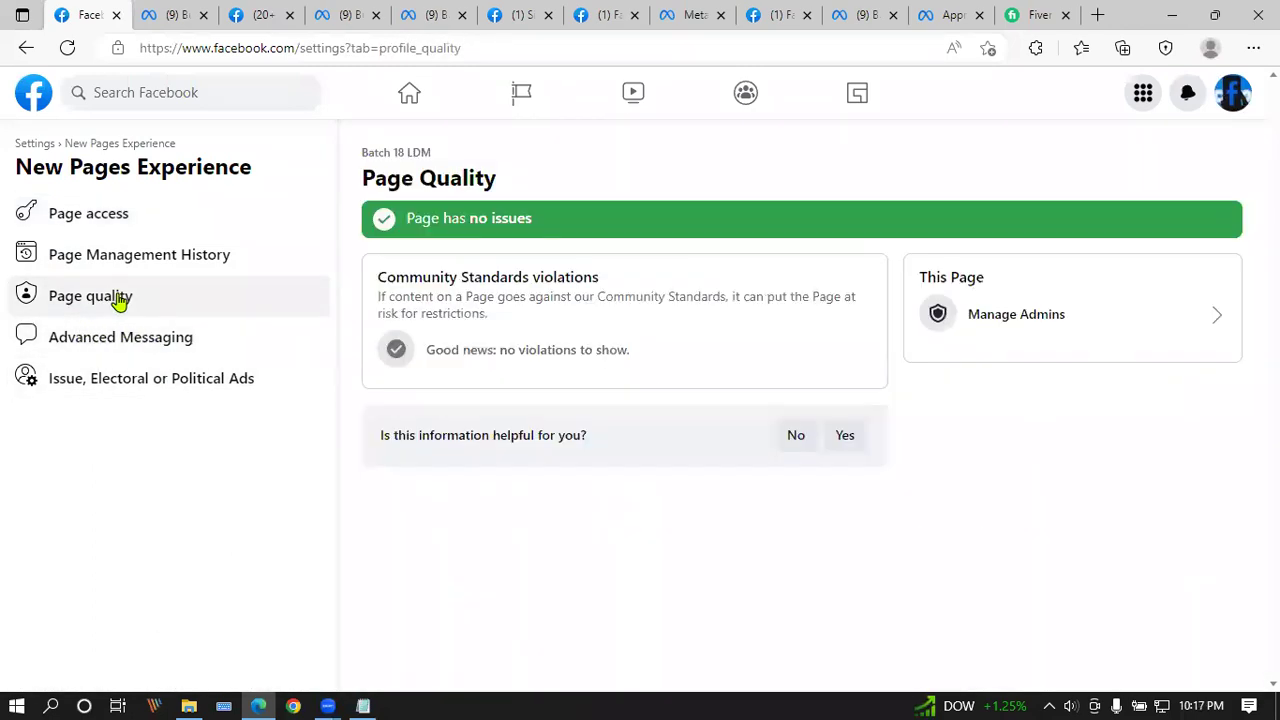
Step: Switch the acting profile from Batch 18 LDM to Hello Bd, then bring up its settings and privacy options
left_click(1228, 108)
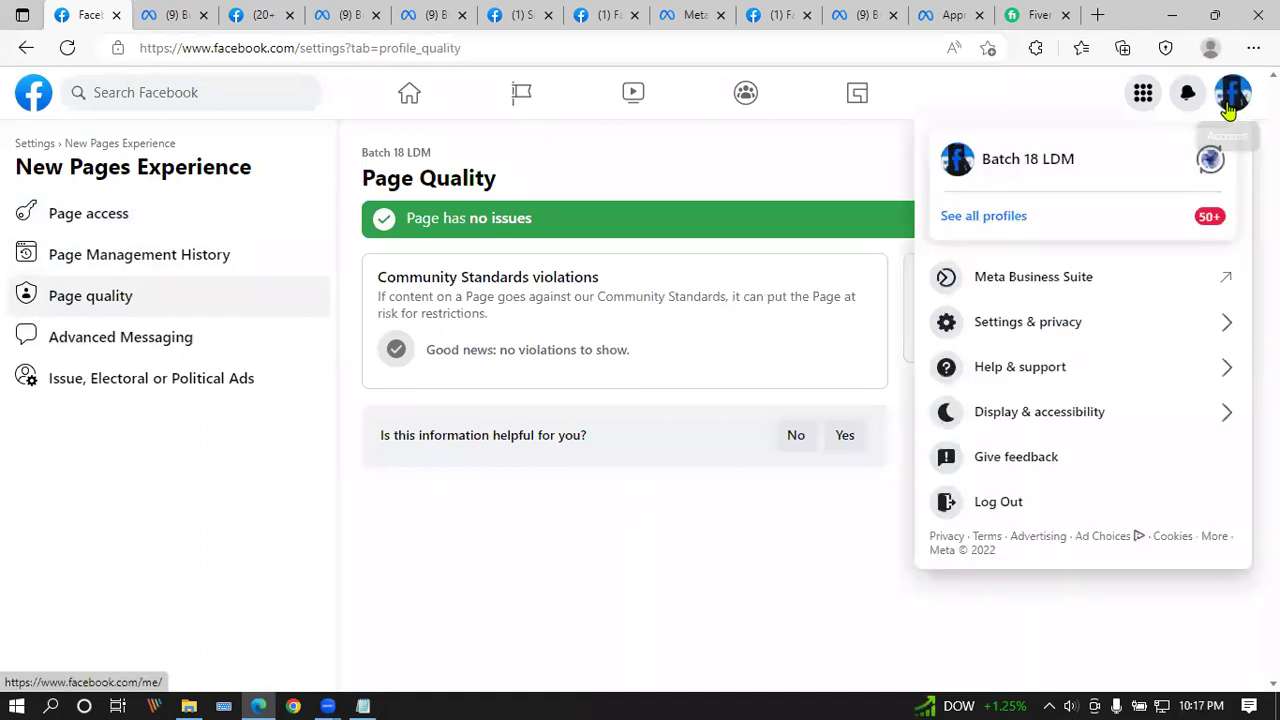
left_click(988, 214)
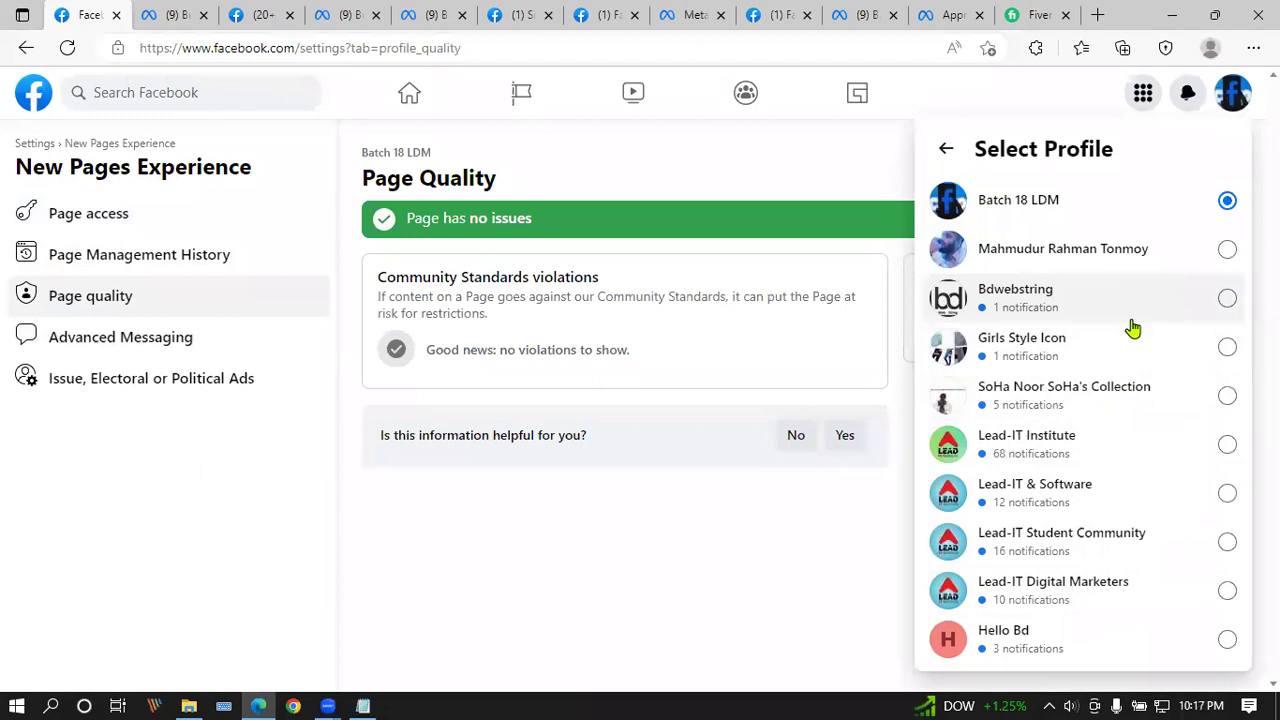
left_click(1112, 642)
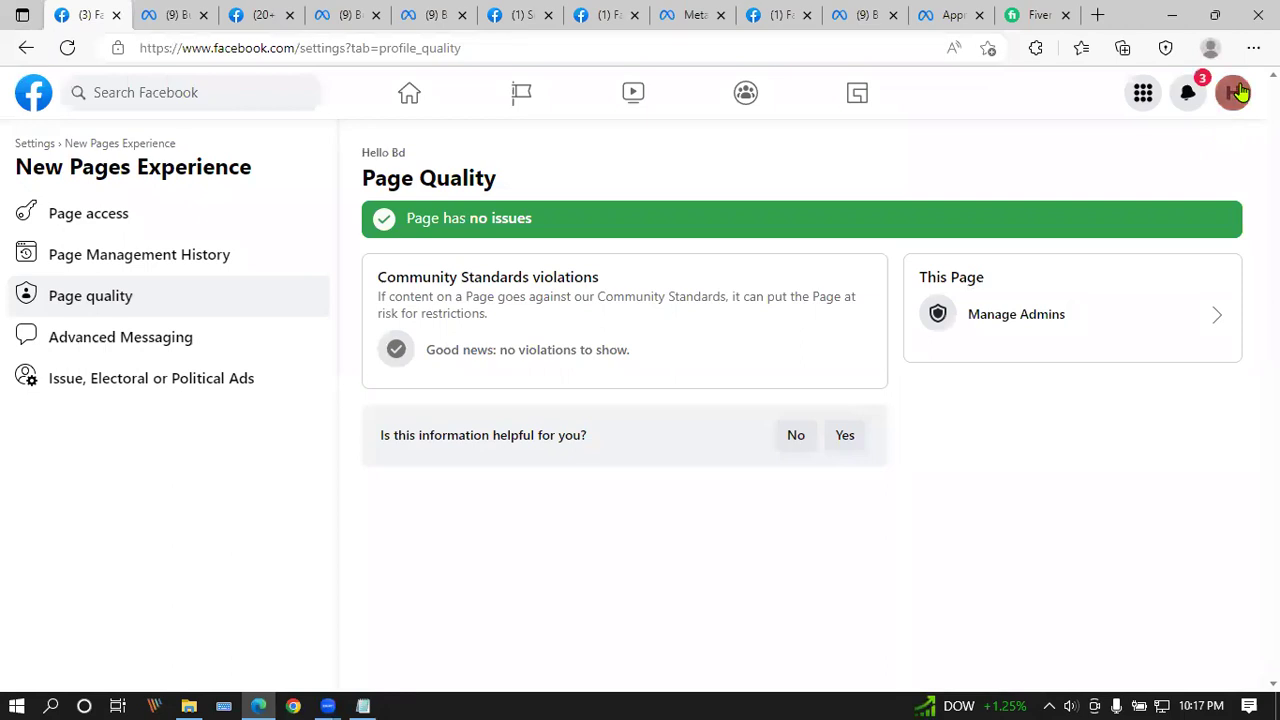
left_click(1237, 92)
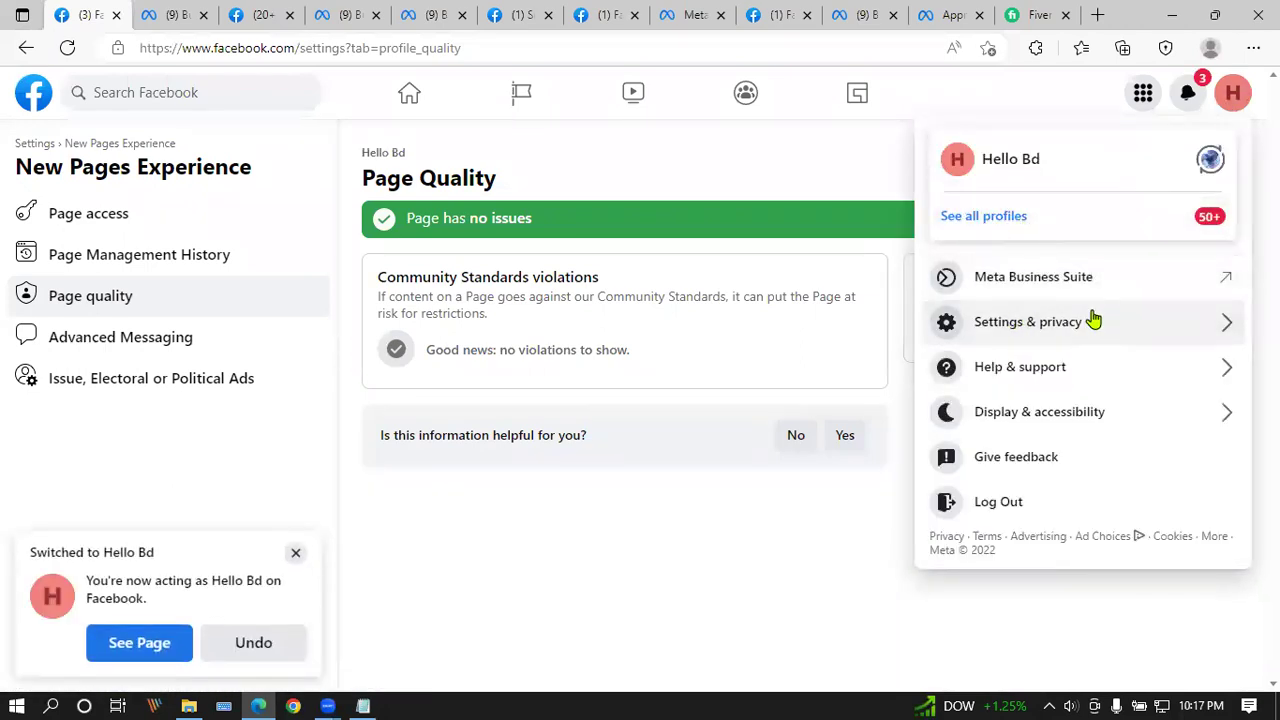
left_click(1088, 321)
Step: Try renaming the Page to 'BD', then cancel so it stays Hello Bd
left_click(1041, 192)
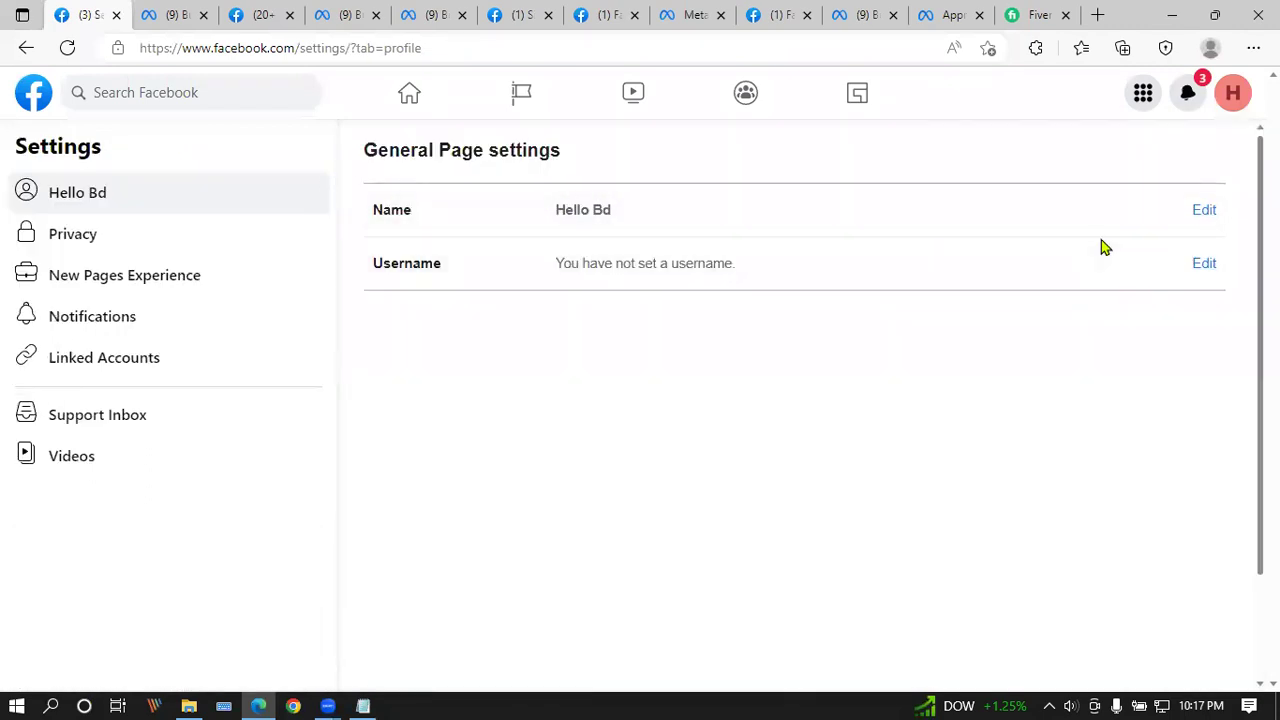
left_click(1200, 210)
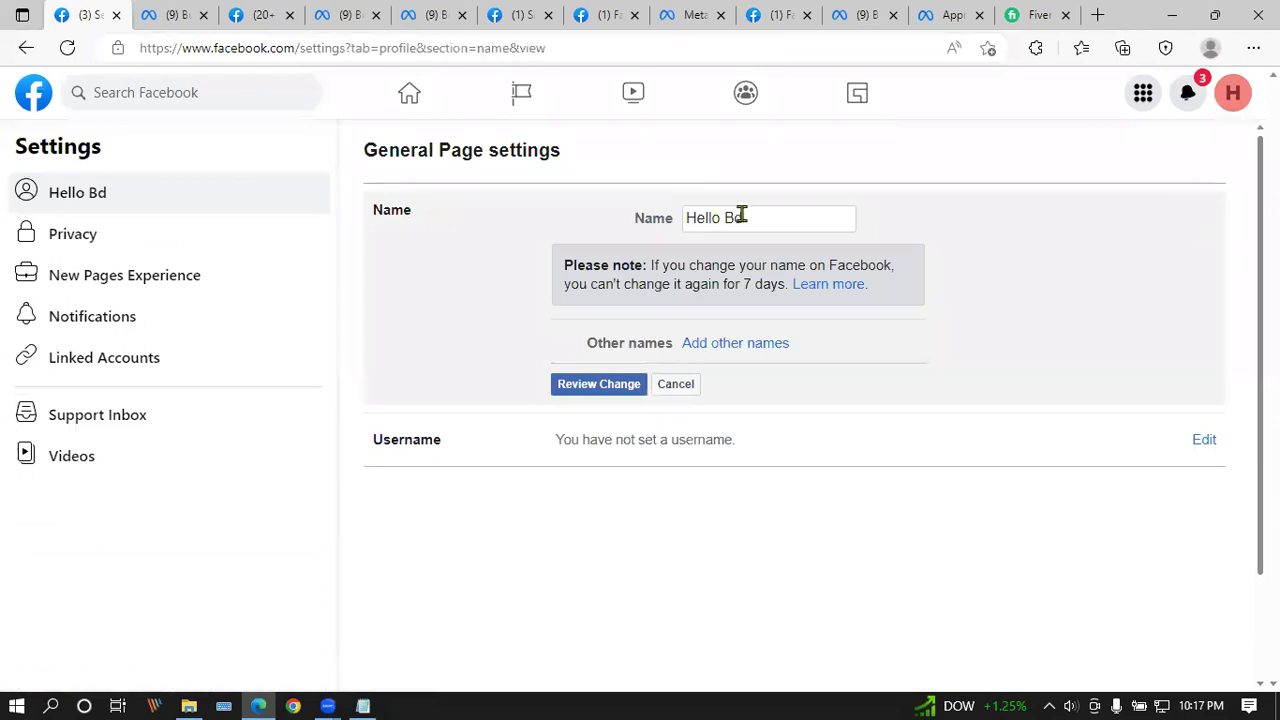
left_click_drag(752, 219, 597, 221)
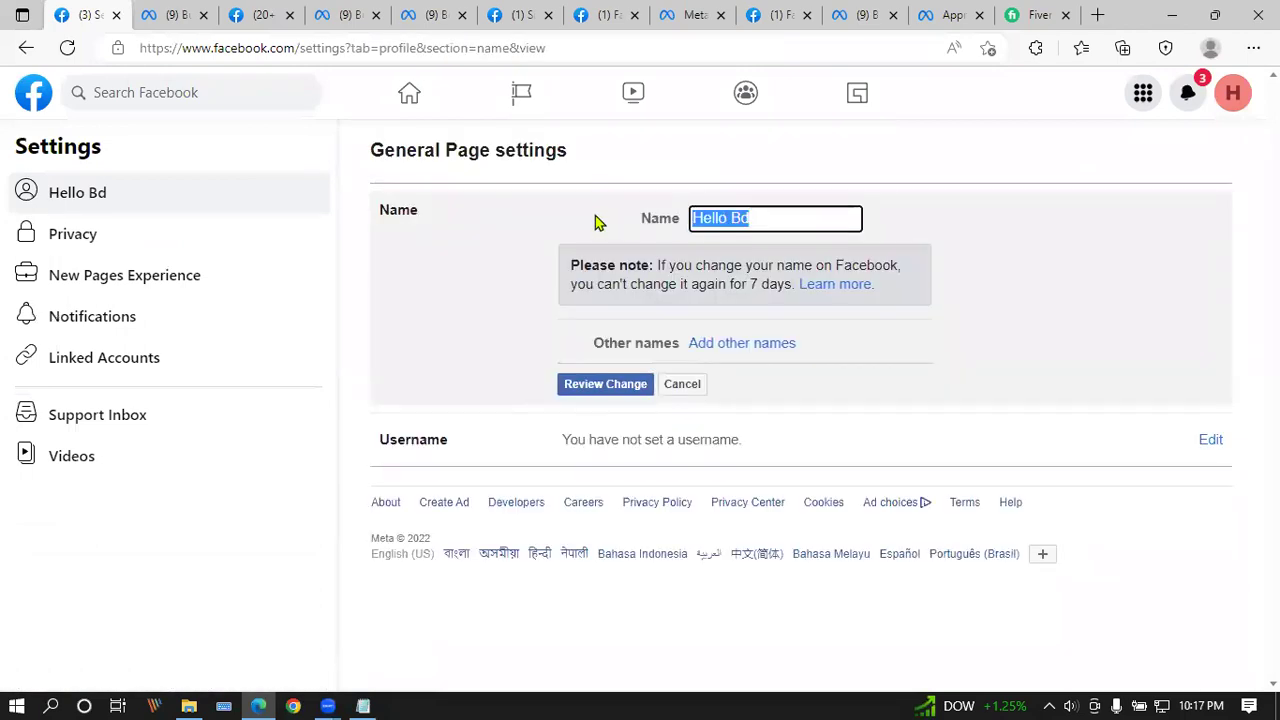
type("BD")
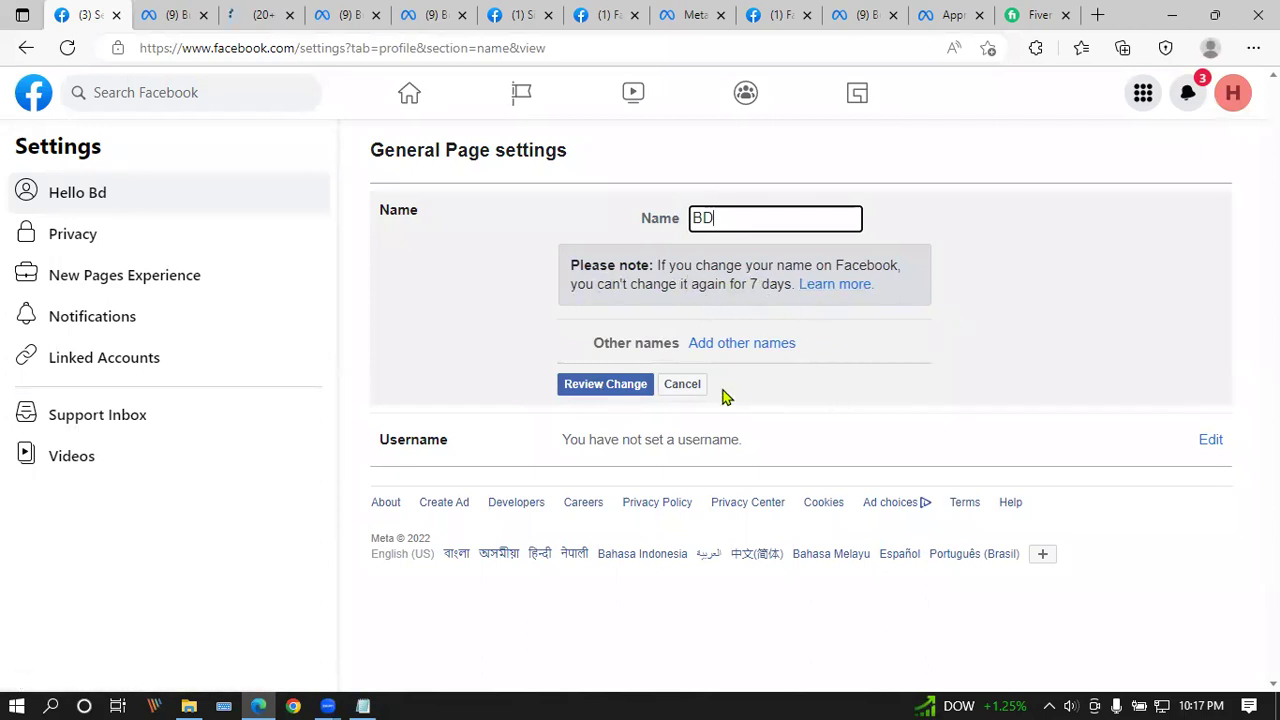
left_click(676, 386)
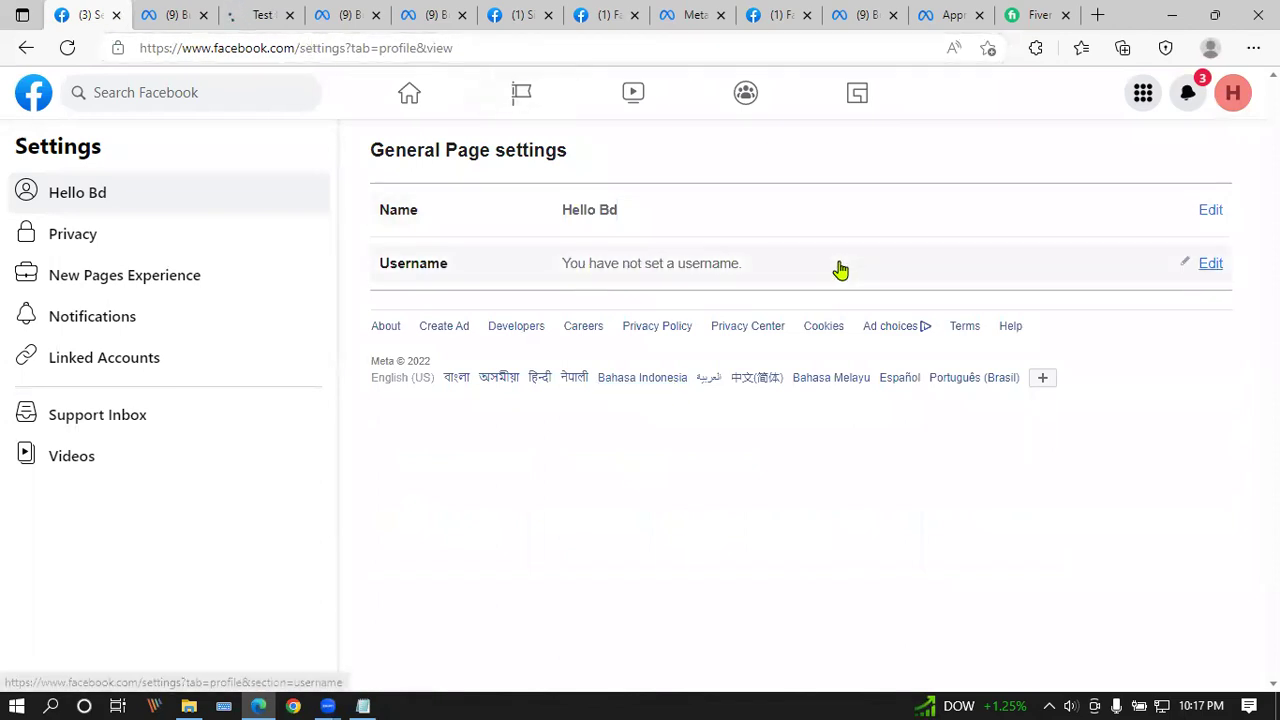
Step: Start a Page username edit, leave it empty, and go to Privacy settings
left_click(1205, 263)
left_click(742, 335)
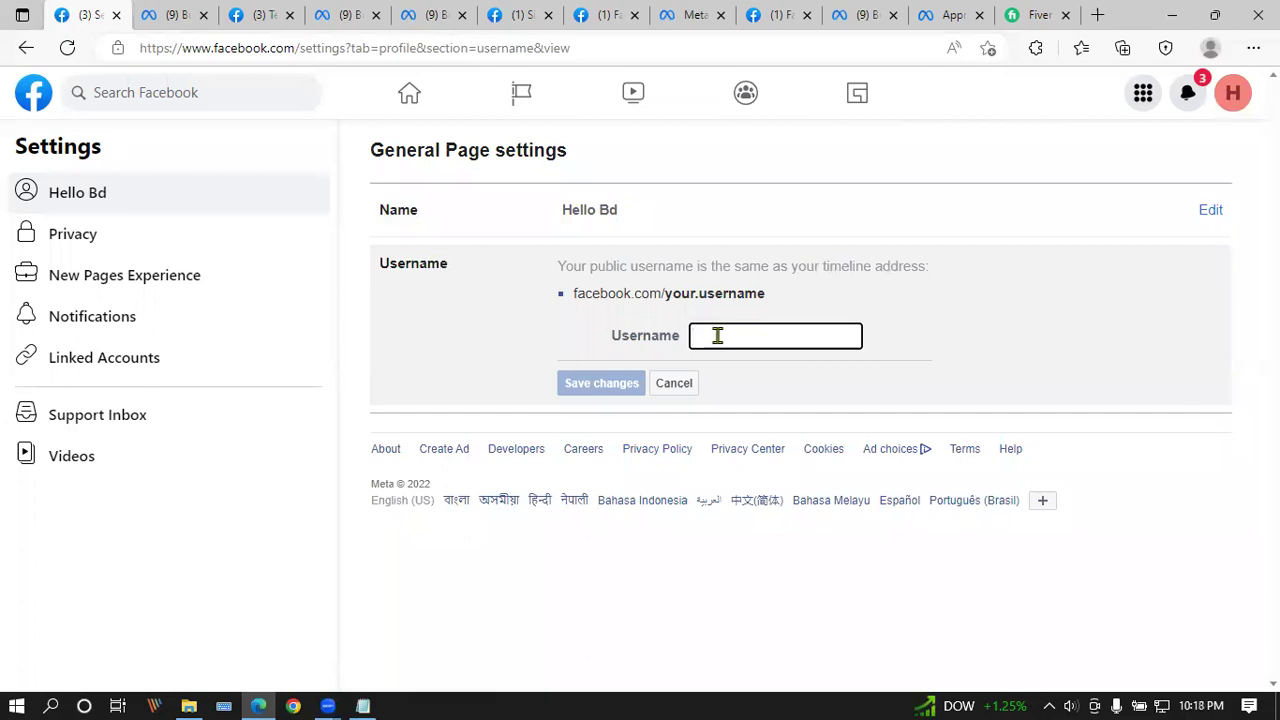
left_click(98, 245)
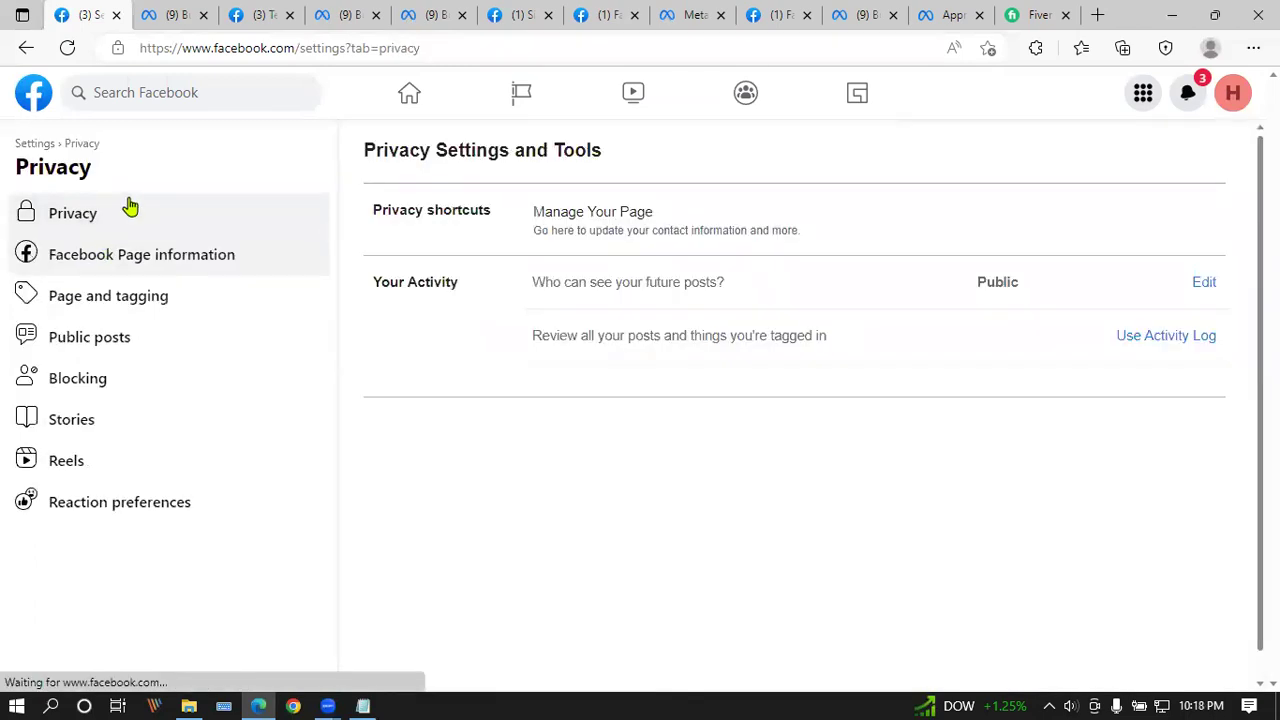
Step: Browse the Page information, Page and tagging, Public posts, Blocking, Stories and Reaction preferences privacy sections
left_click(163, 254)
left_click(187, 303)
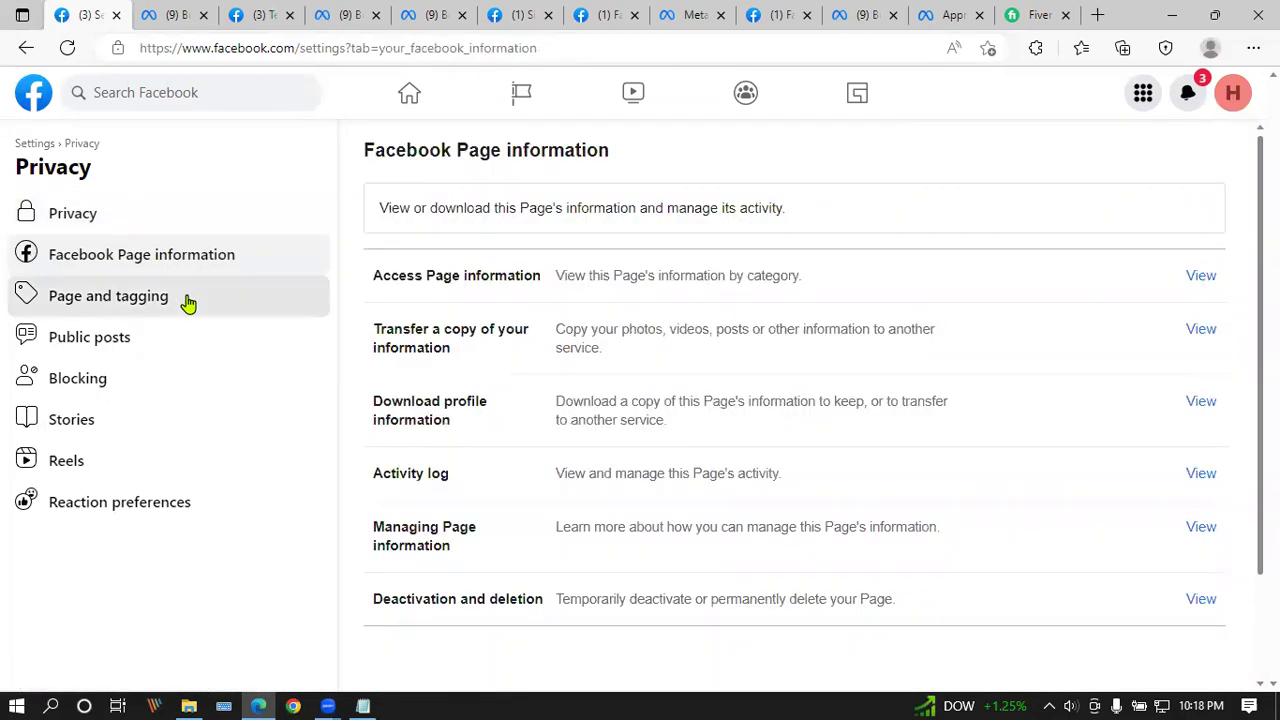
left_click(193, 254)
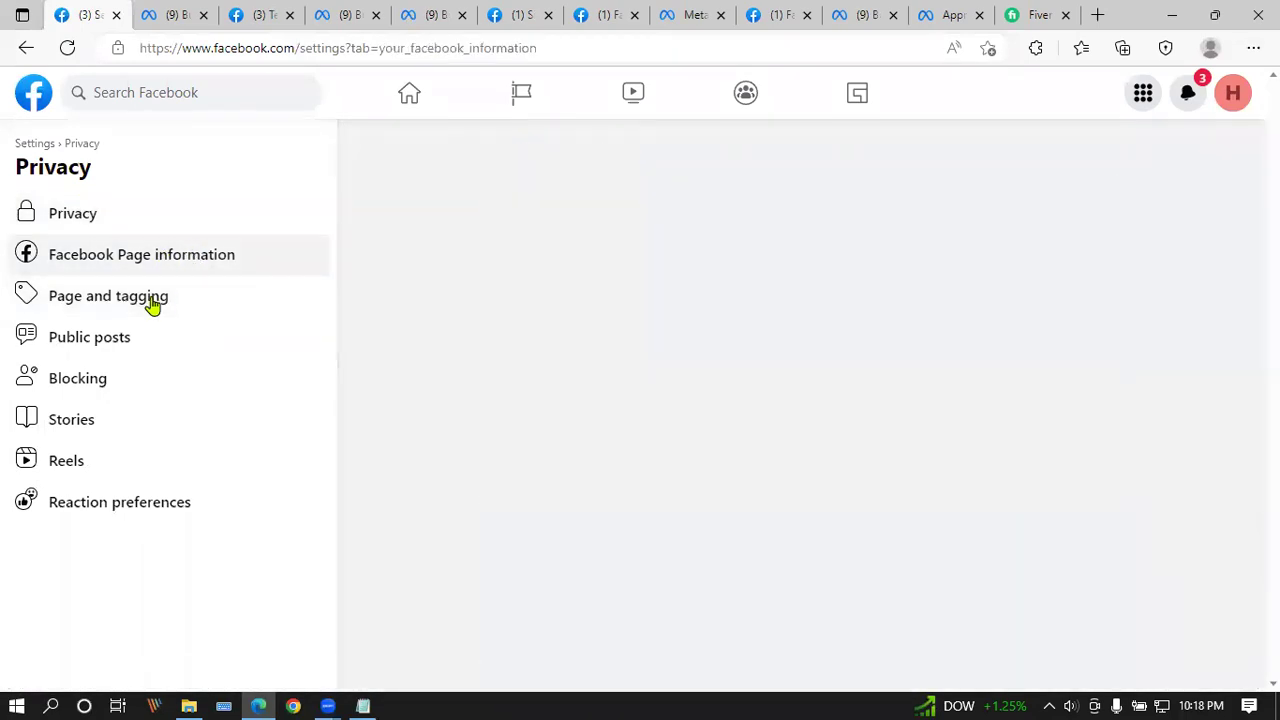
left_click(148, 305)
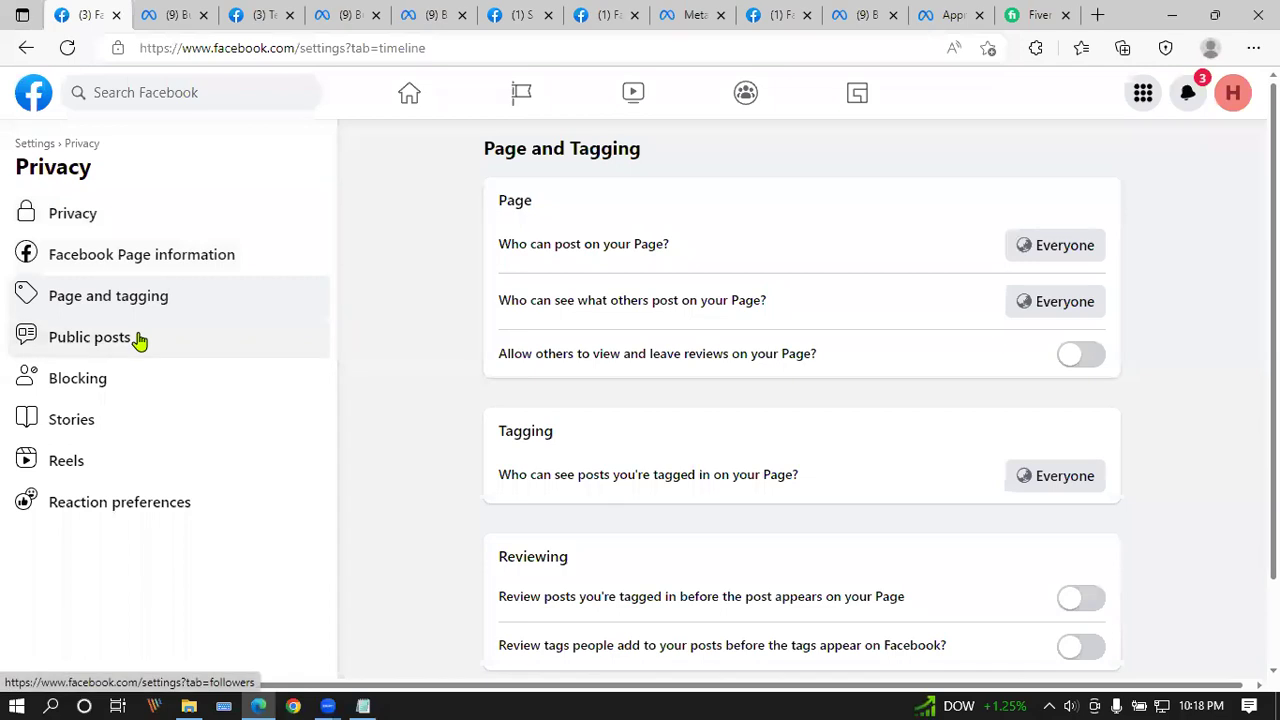
left_click(139, 340)
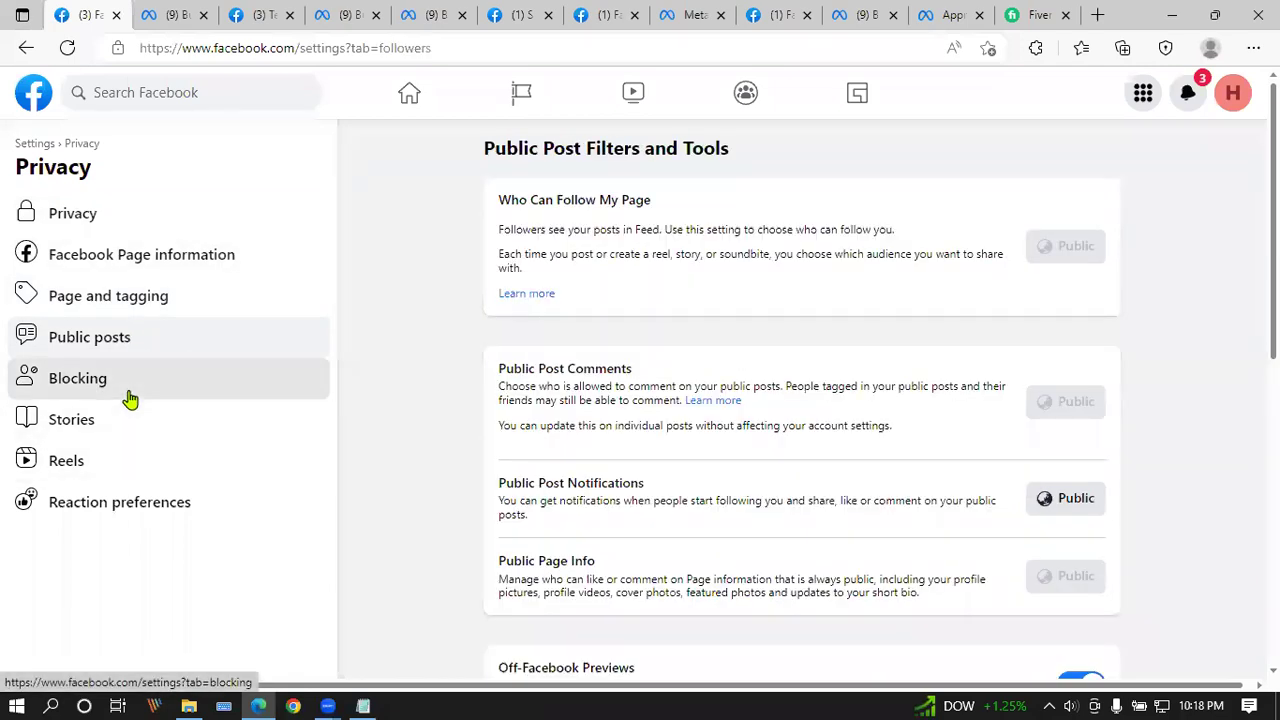
left_click(128, 398)
left_click(104, 437)
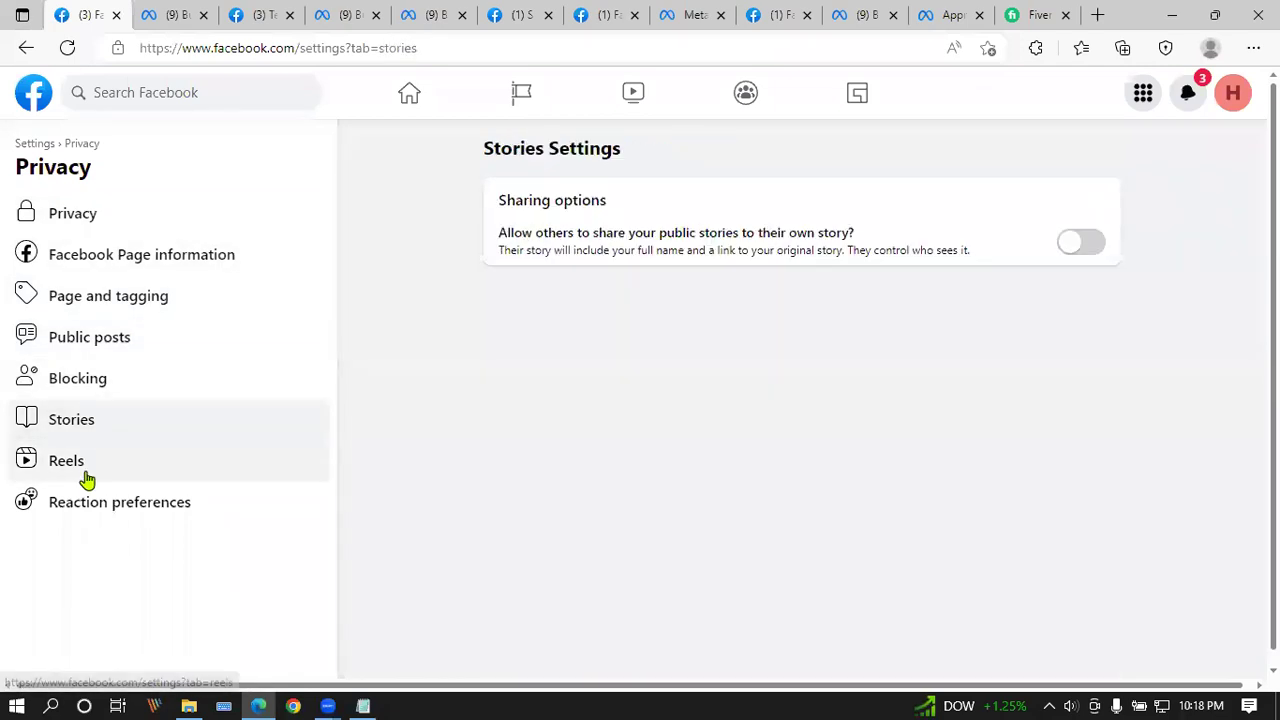
left_click(140, 503)
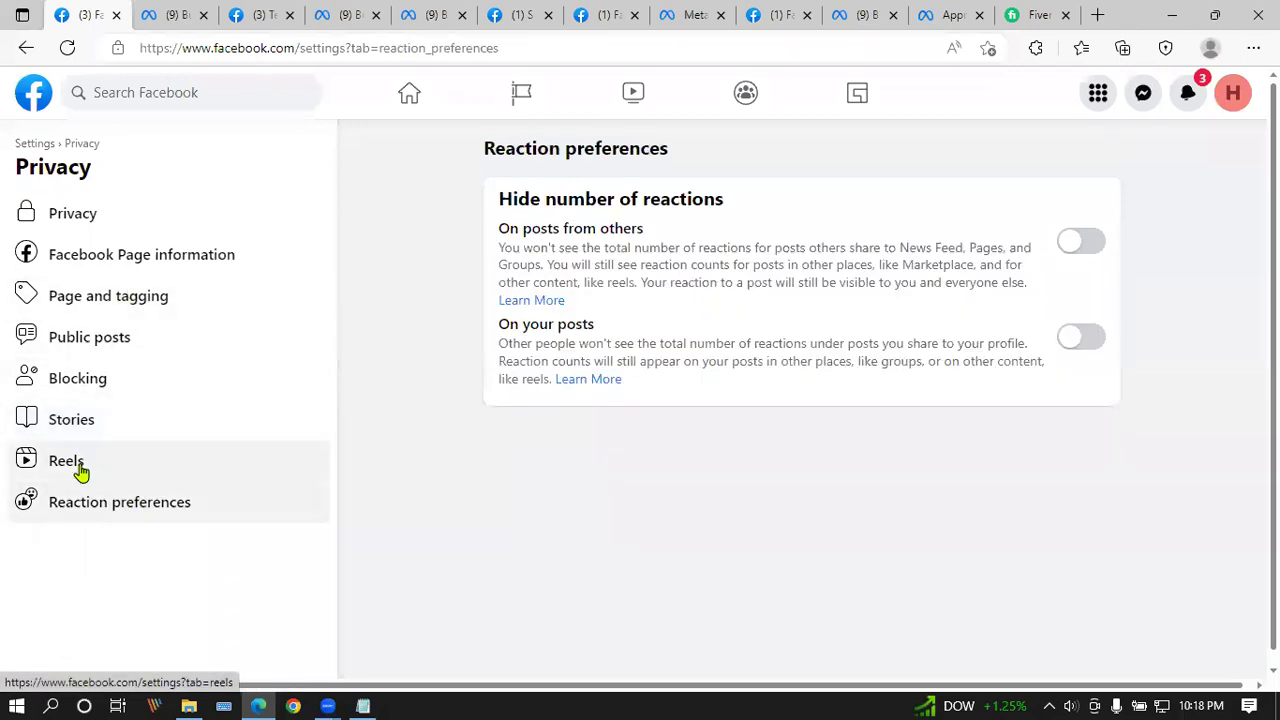
Step: Revisit the privacy sections in reverse back to Privacy, then go to the Facebook home feed
left_click(99, 429)
left_click(125, 384)
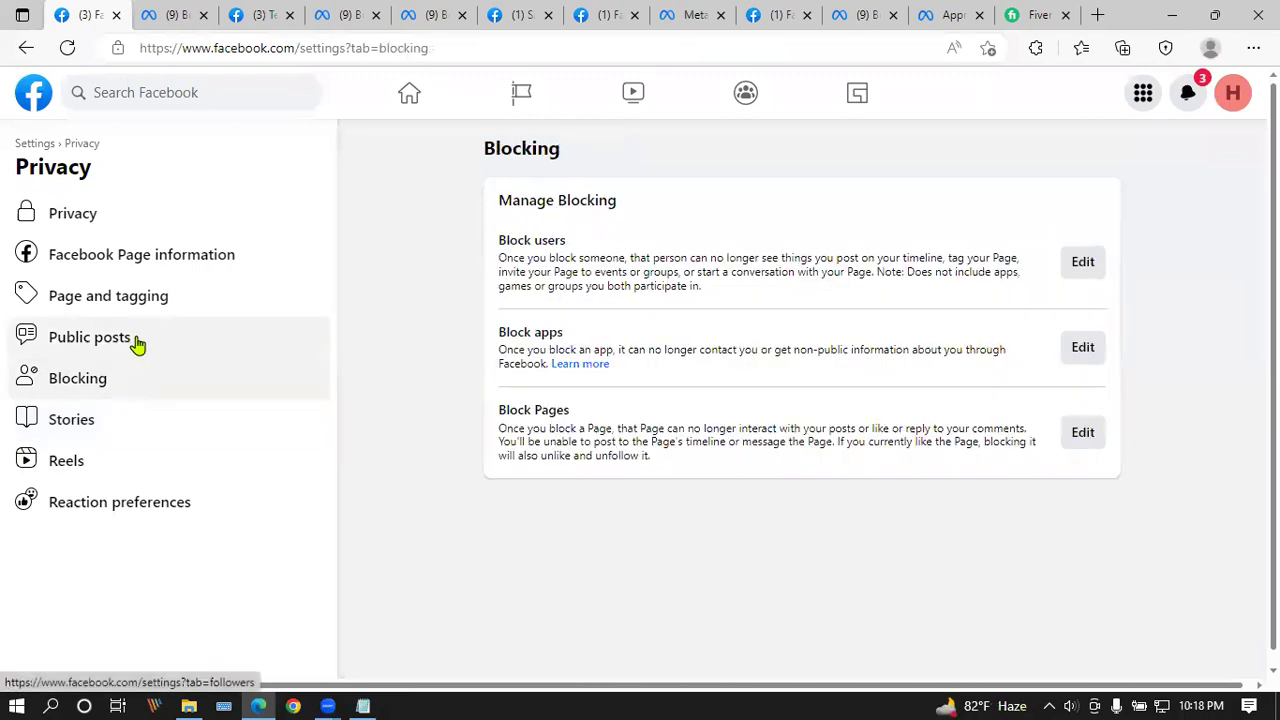
left_click(137, 341)
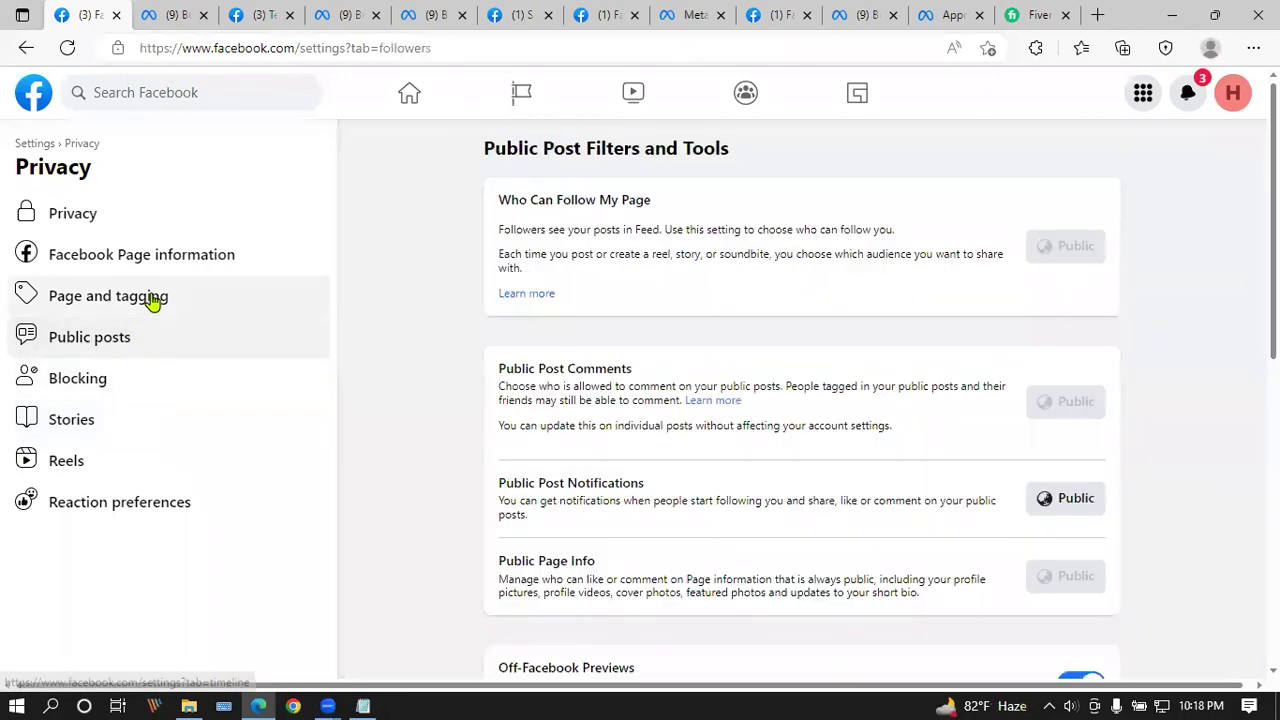
left_click(152, 300)
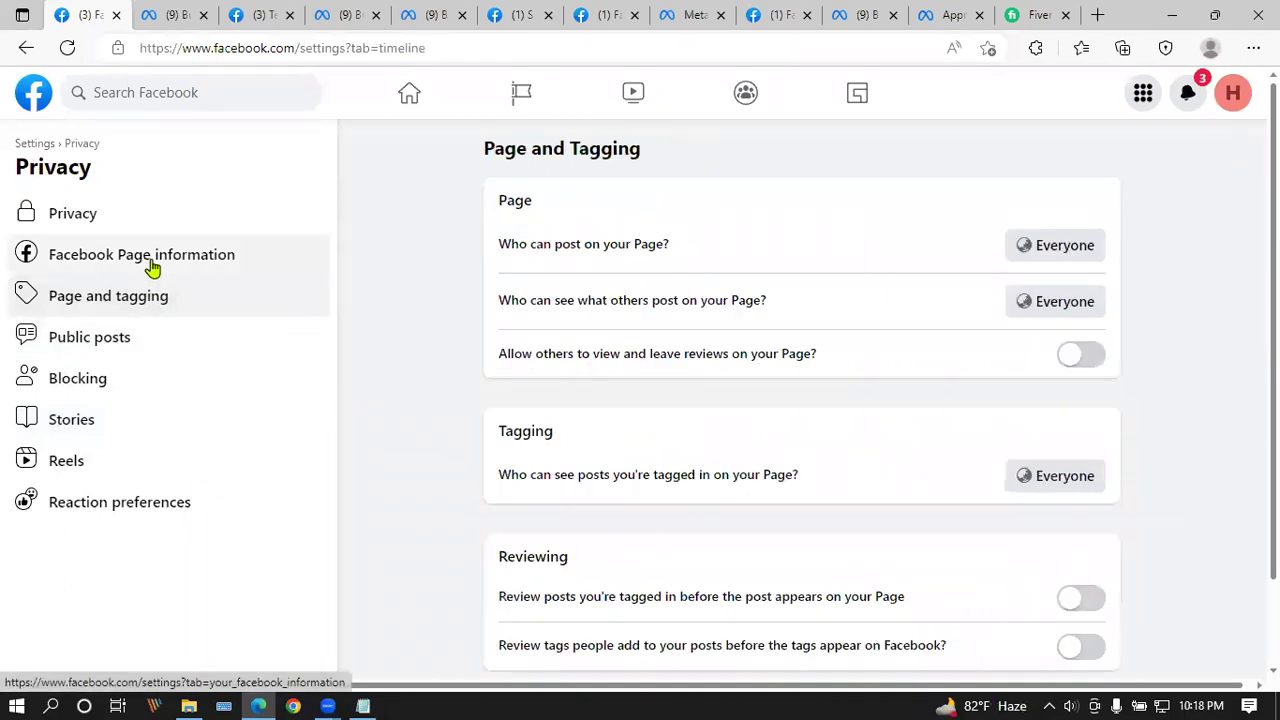
left_click(152, 267)
left_click(89, 209)
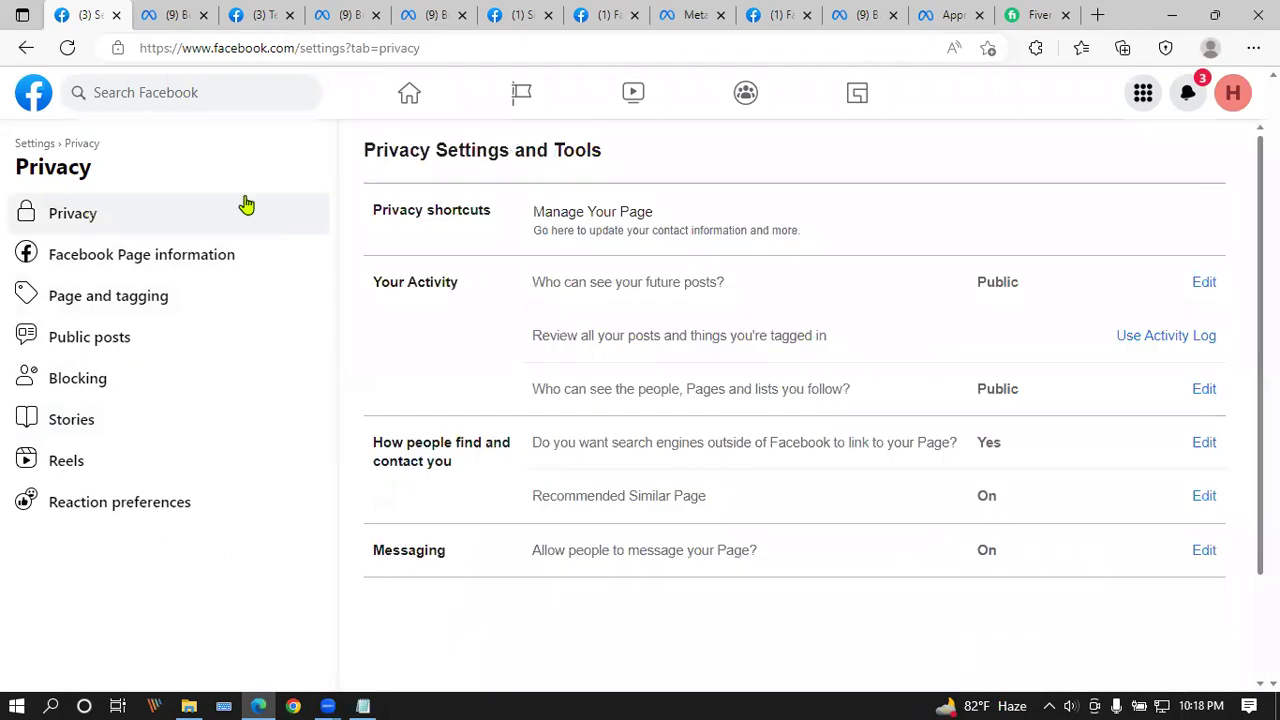
left_click(418, 98)
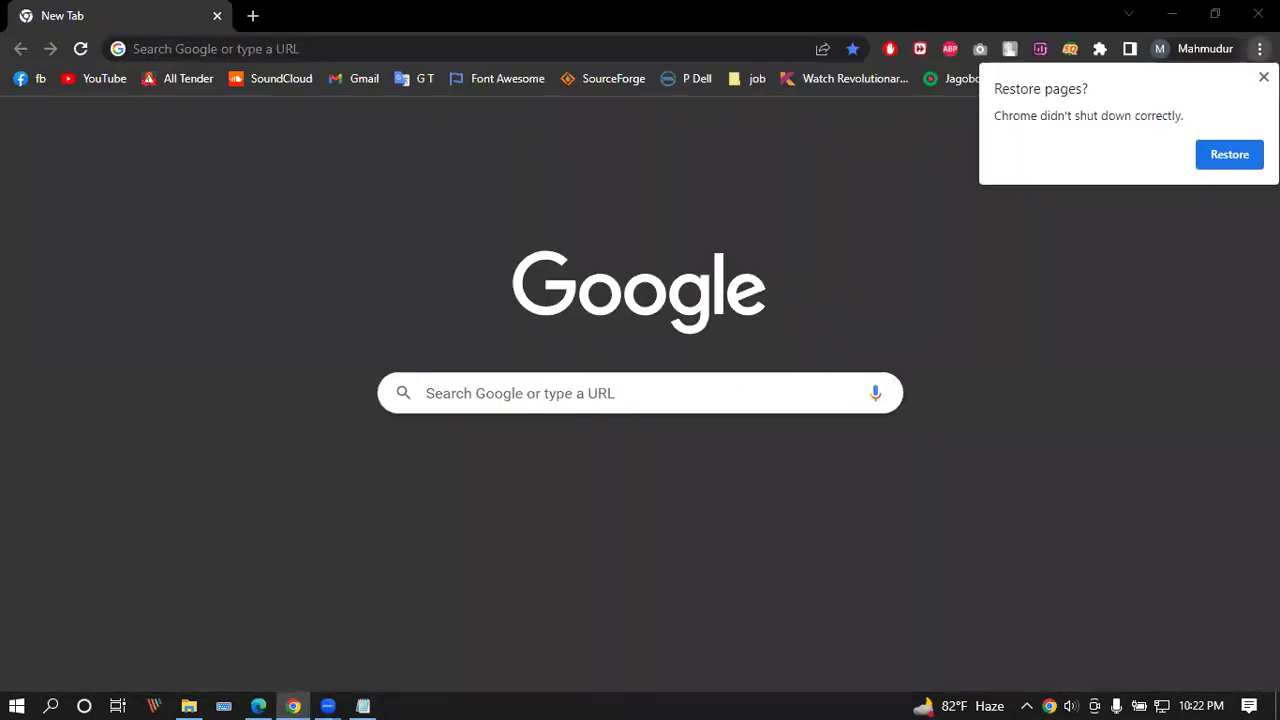
Step: Search Google for 'social media list' from the Chrome address bar
left_click(202, 48)
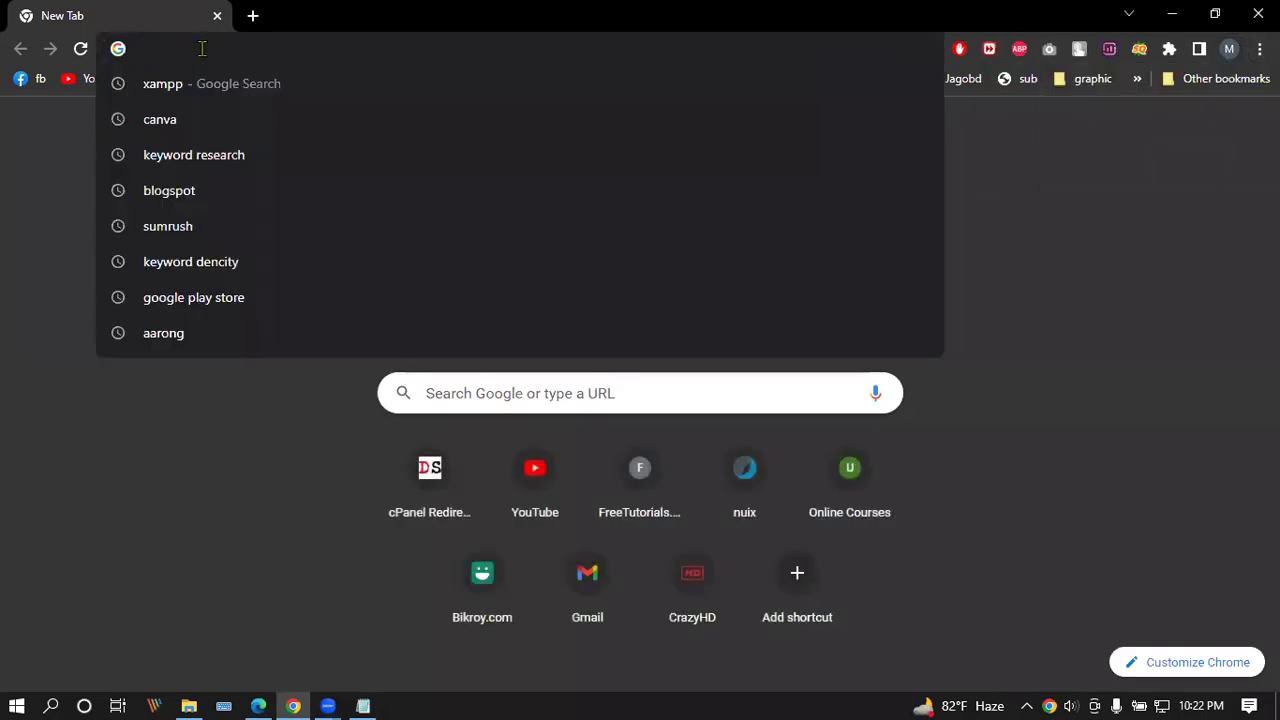
type("social")
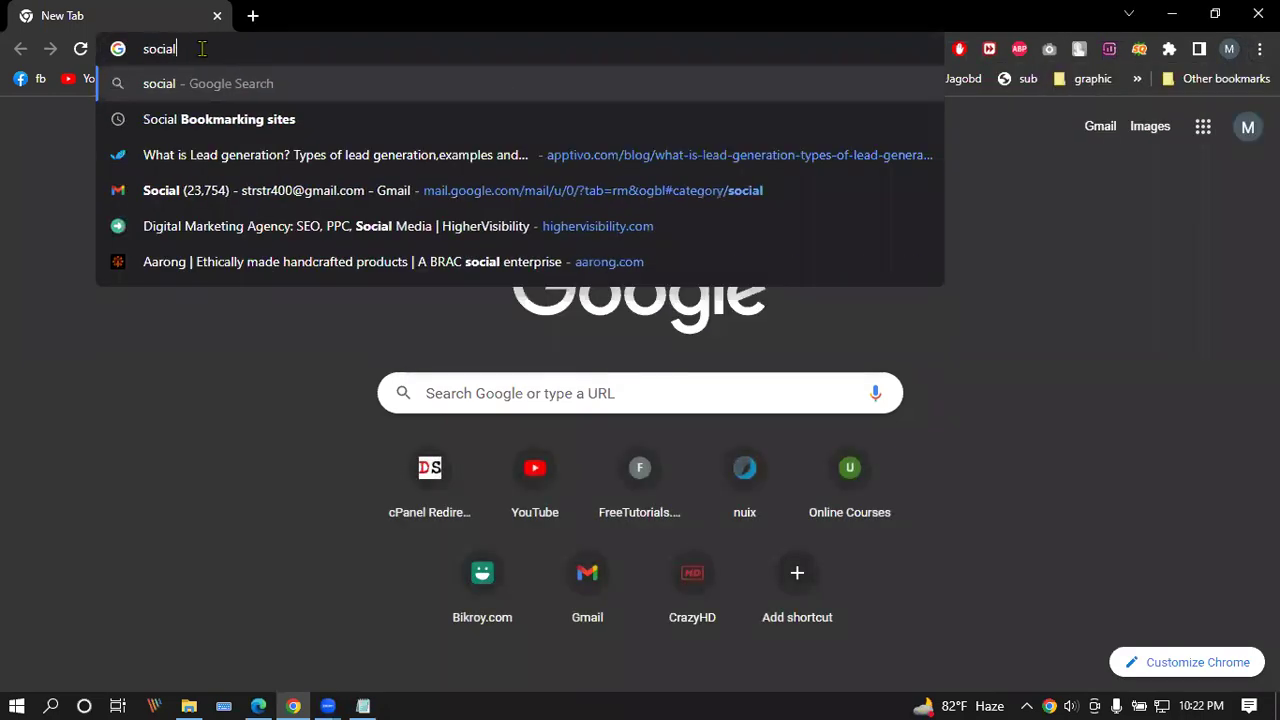
type(" m")
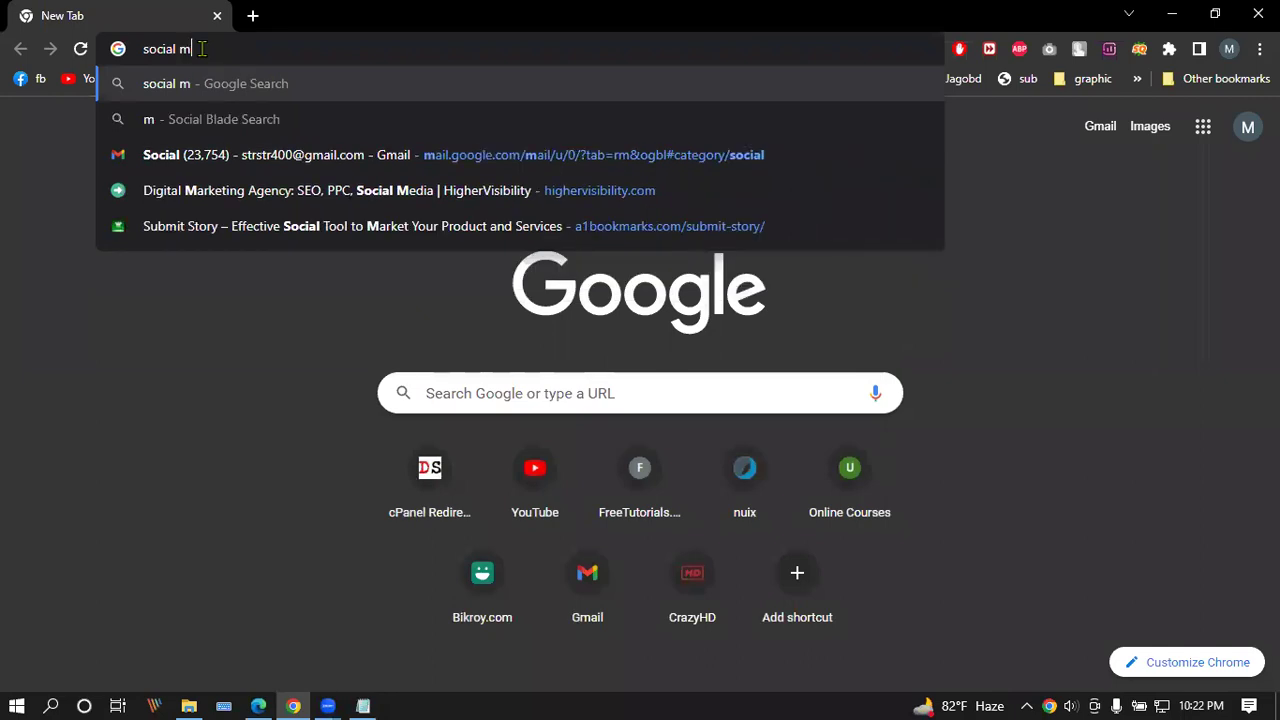
type("edia list\\")
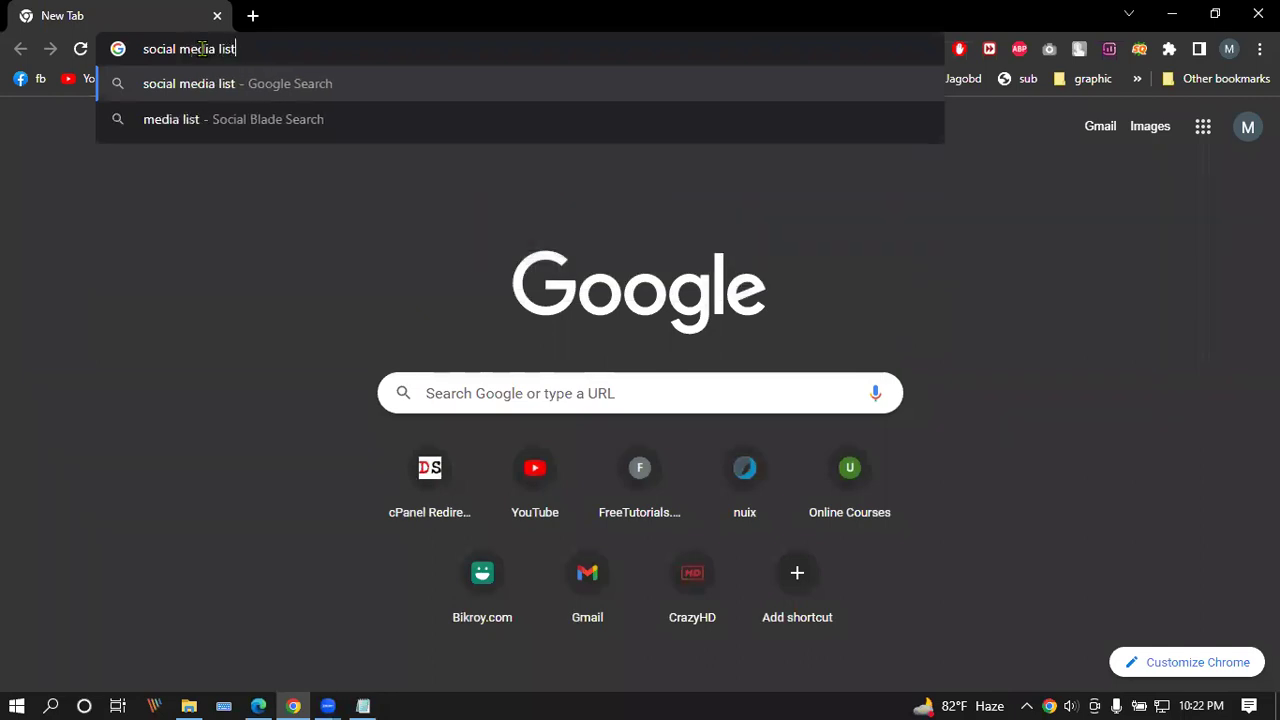
key("Return")
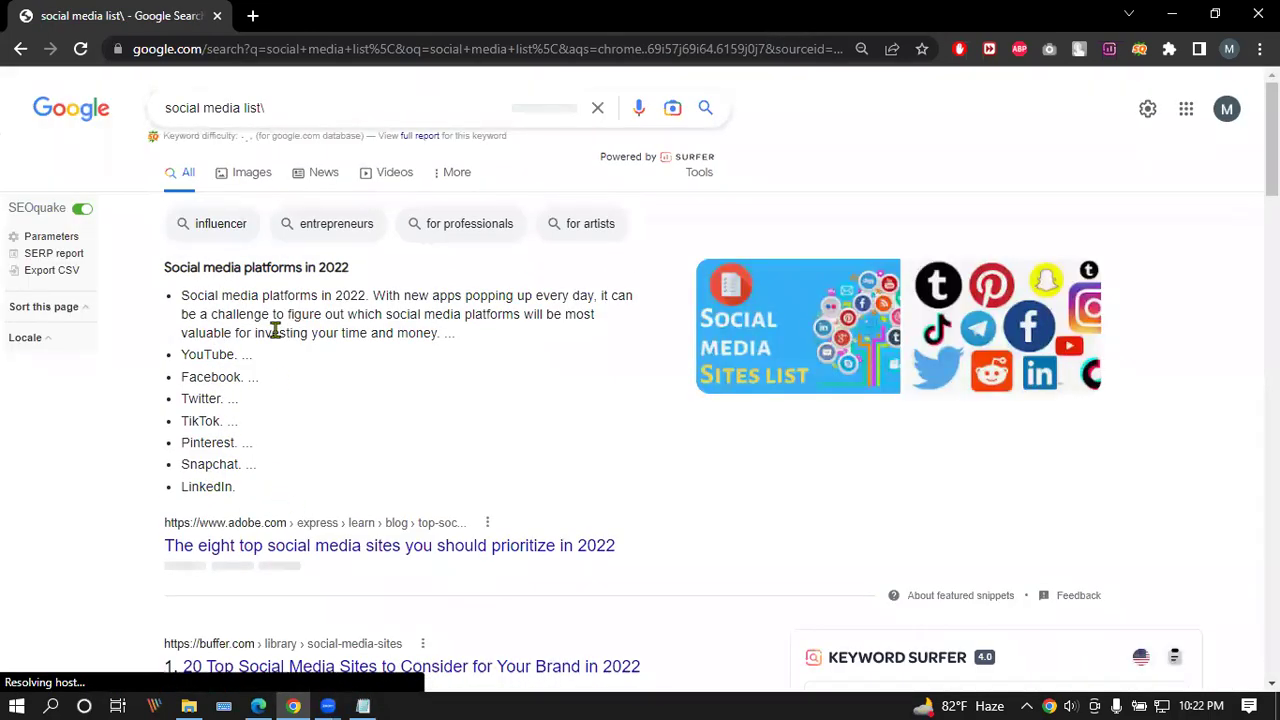
Step: Scroll through the listed social media platforms, then switch to the file browser window
scroll(275, 332, "down", 1)
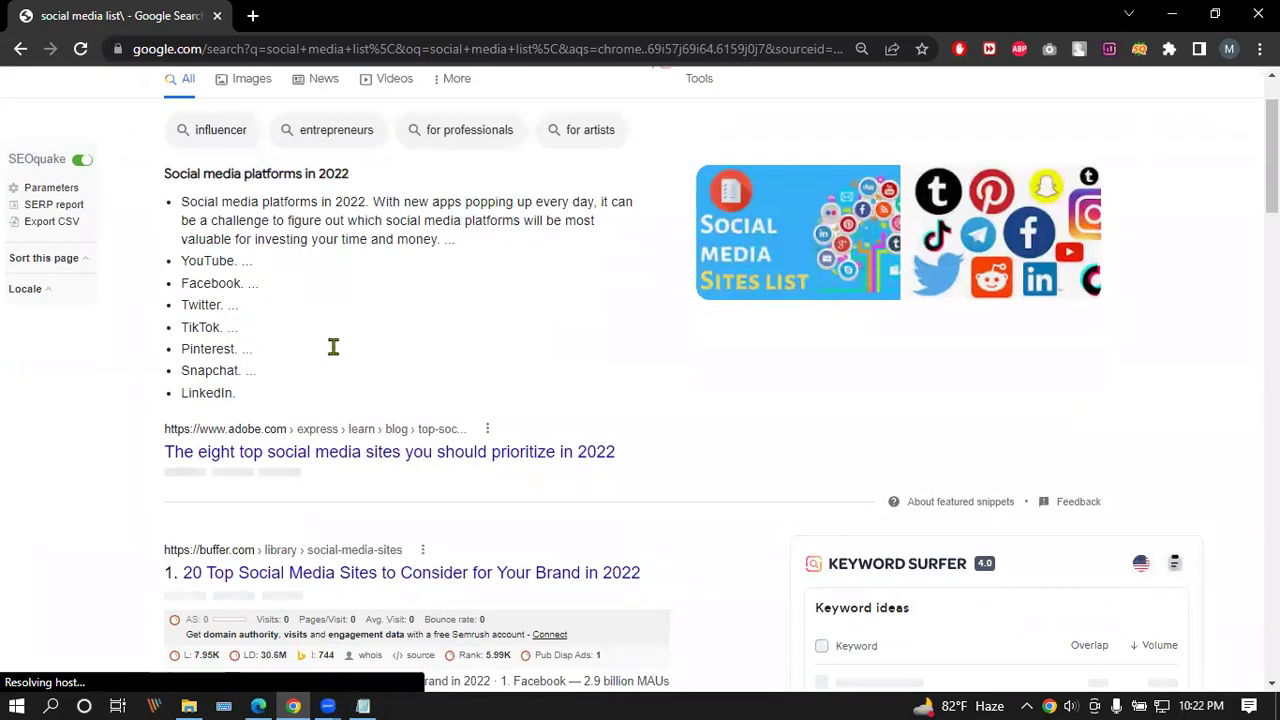
scroll(228, 418, "down", 8)
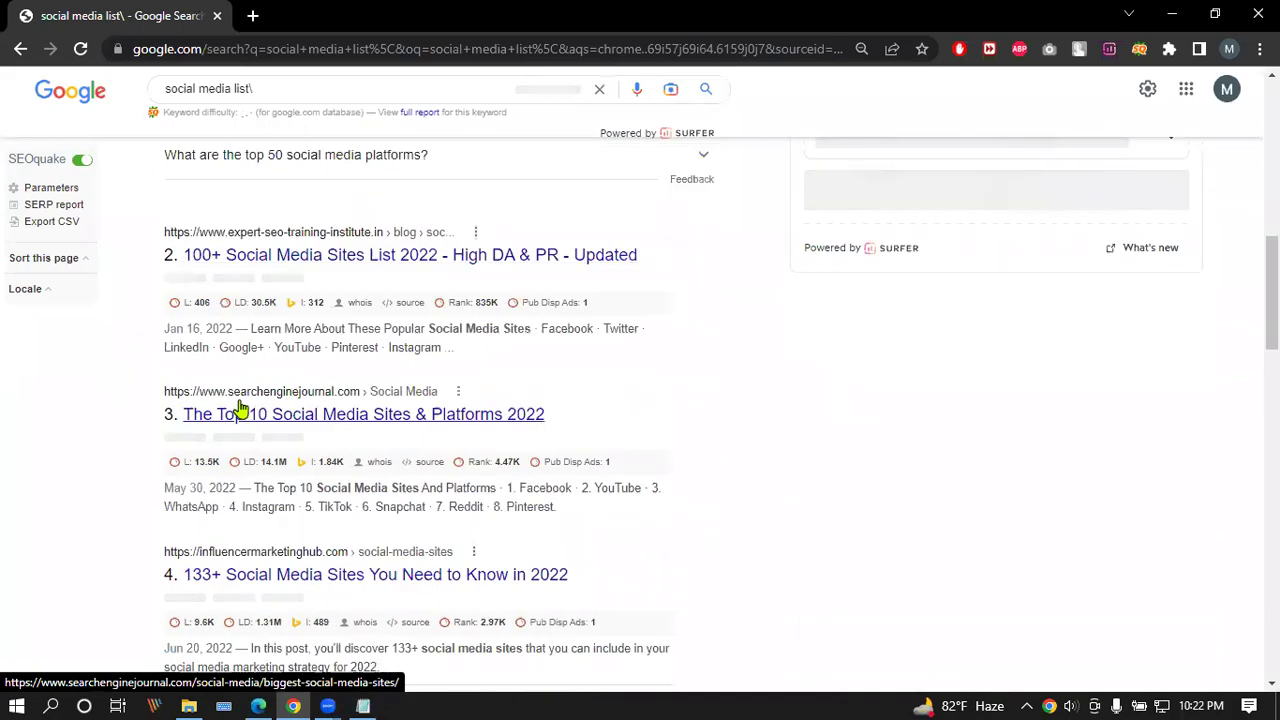
left_click(240, 414)
scroll(240, 408, "up", 3)
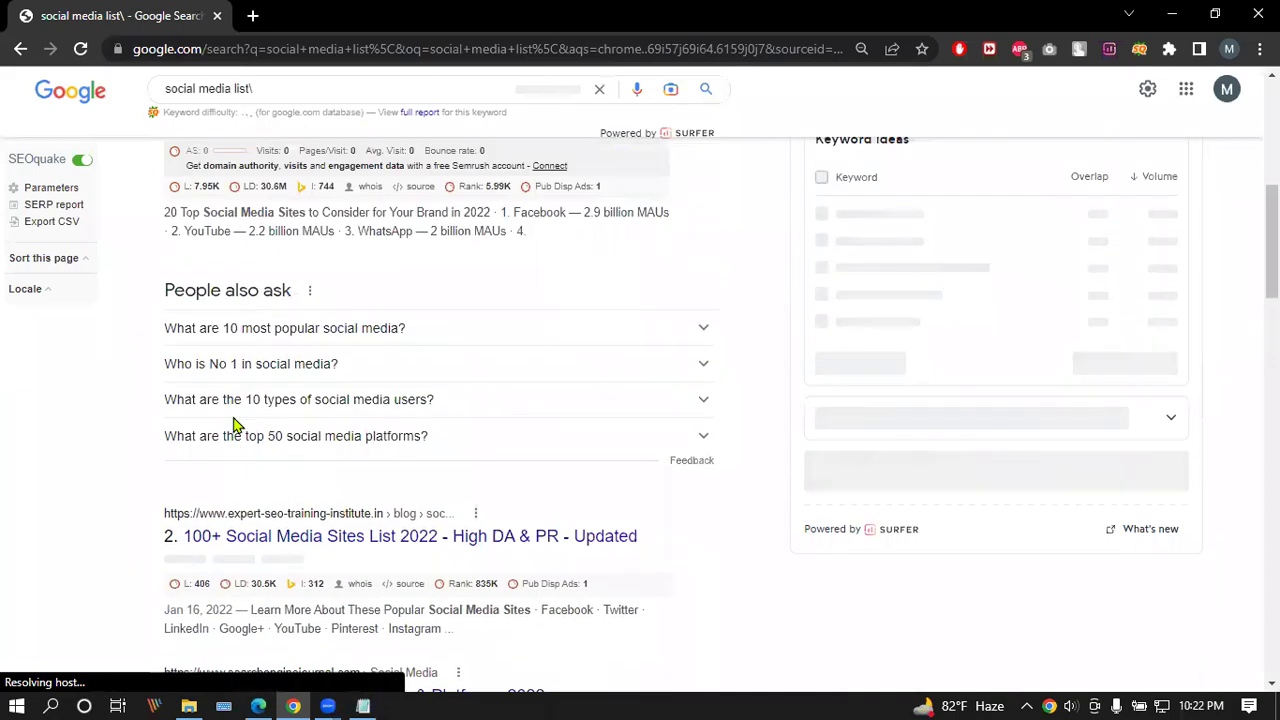
scroll(237, 425, "up", 3)
scroll(232, 425, "up", 2)
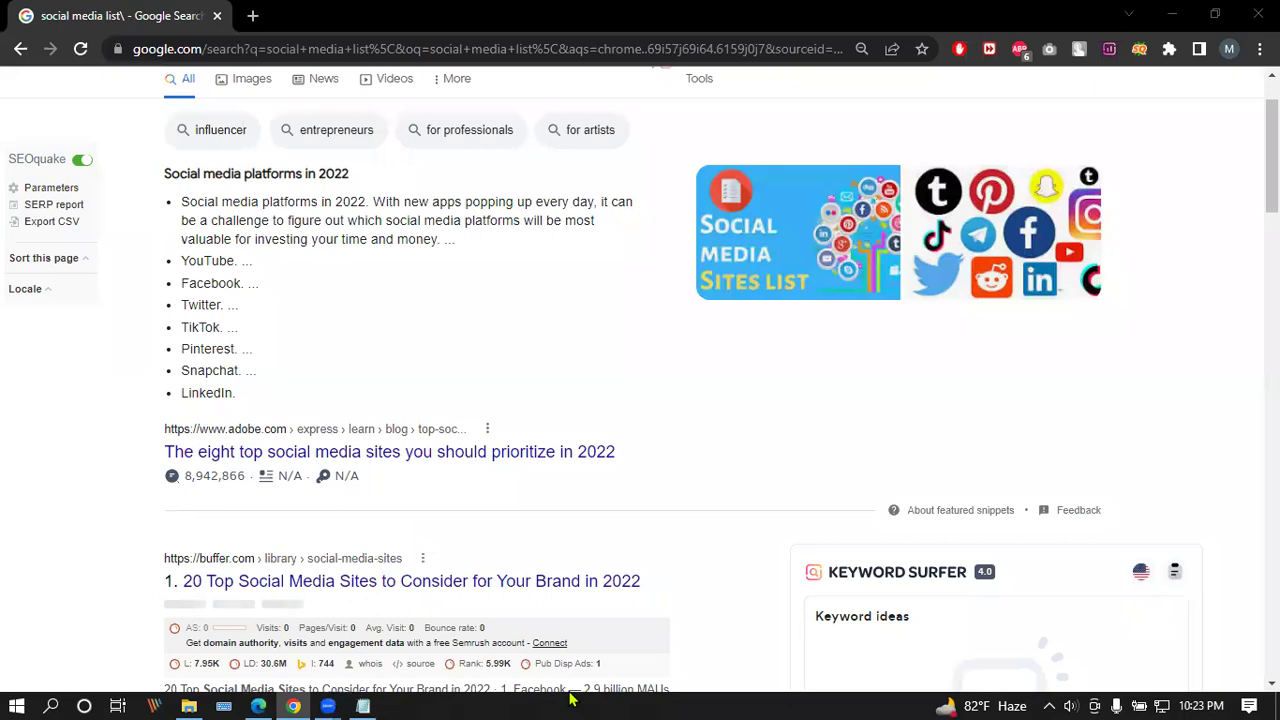
left_click(188, 706)
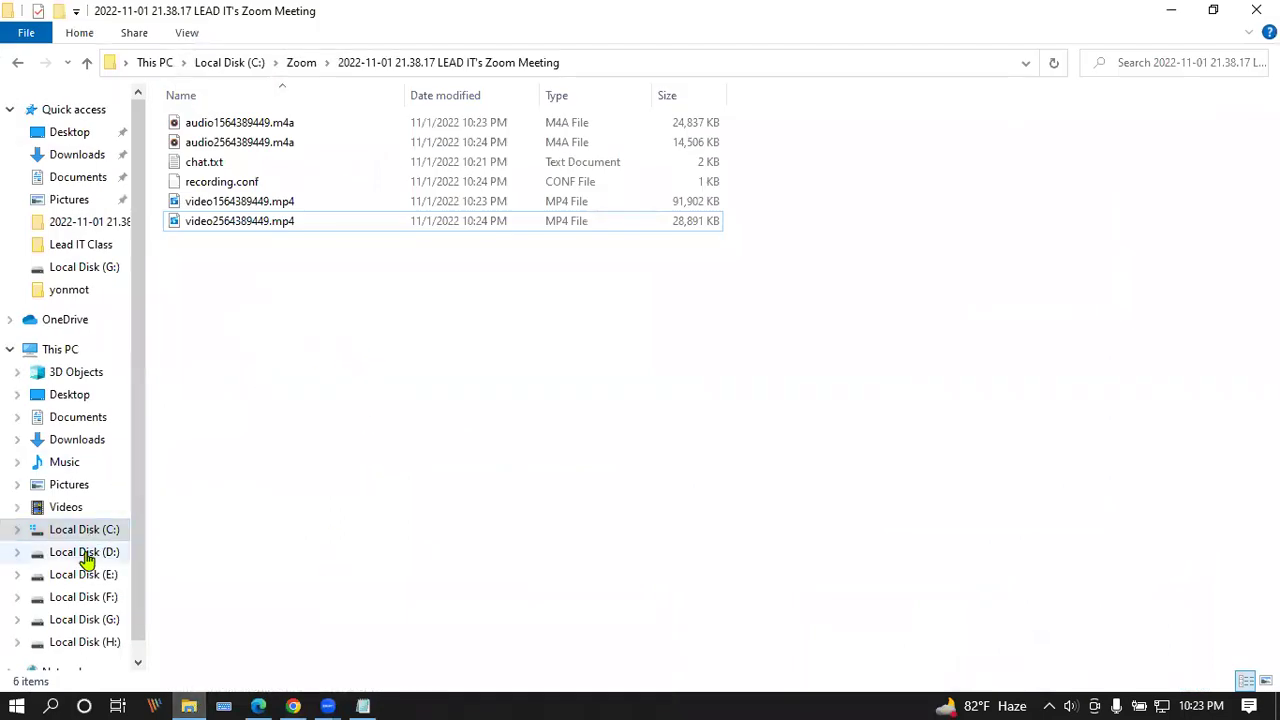
Step: Go to Local Disk (G:) > Lead IT Class and open Lead IT Course Module.pdf
left_click(97, 620)
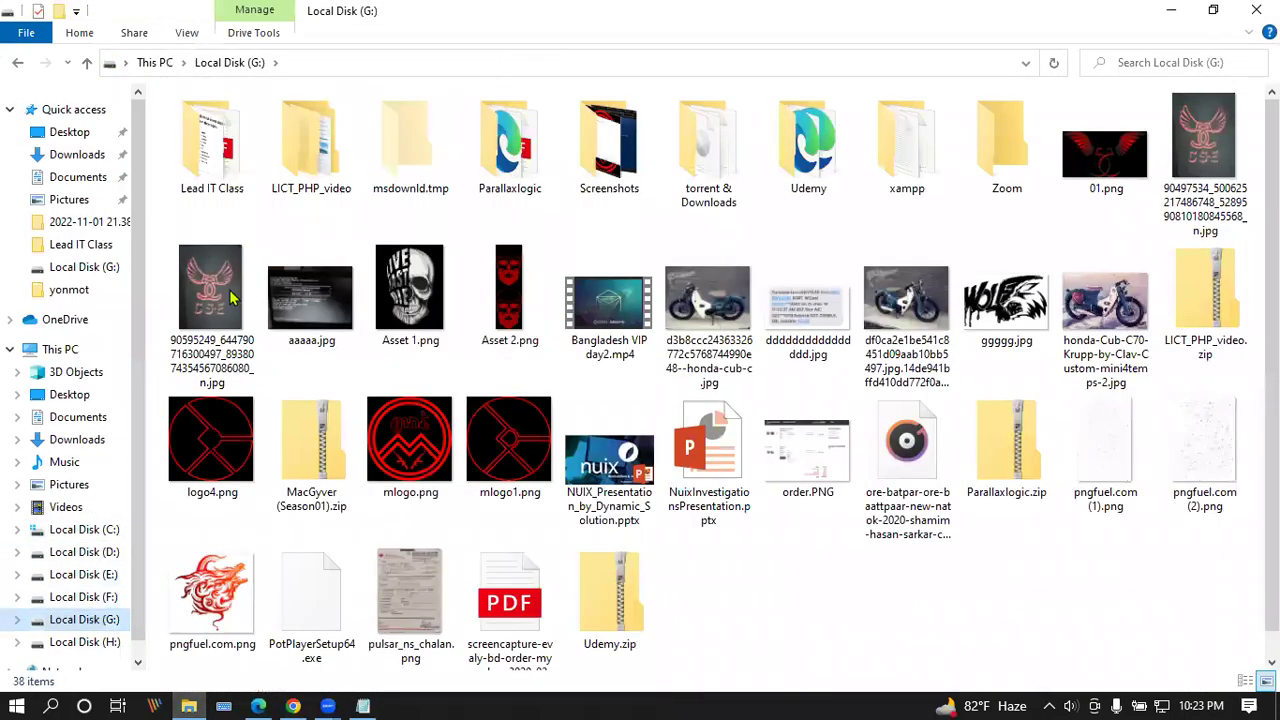
double_click(205, 145)
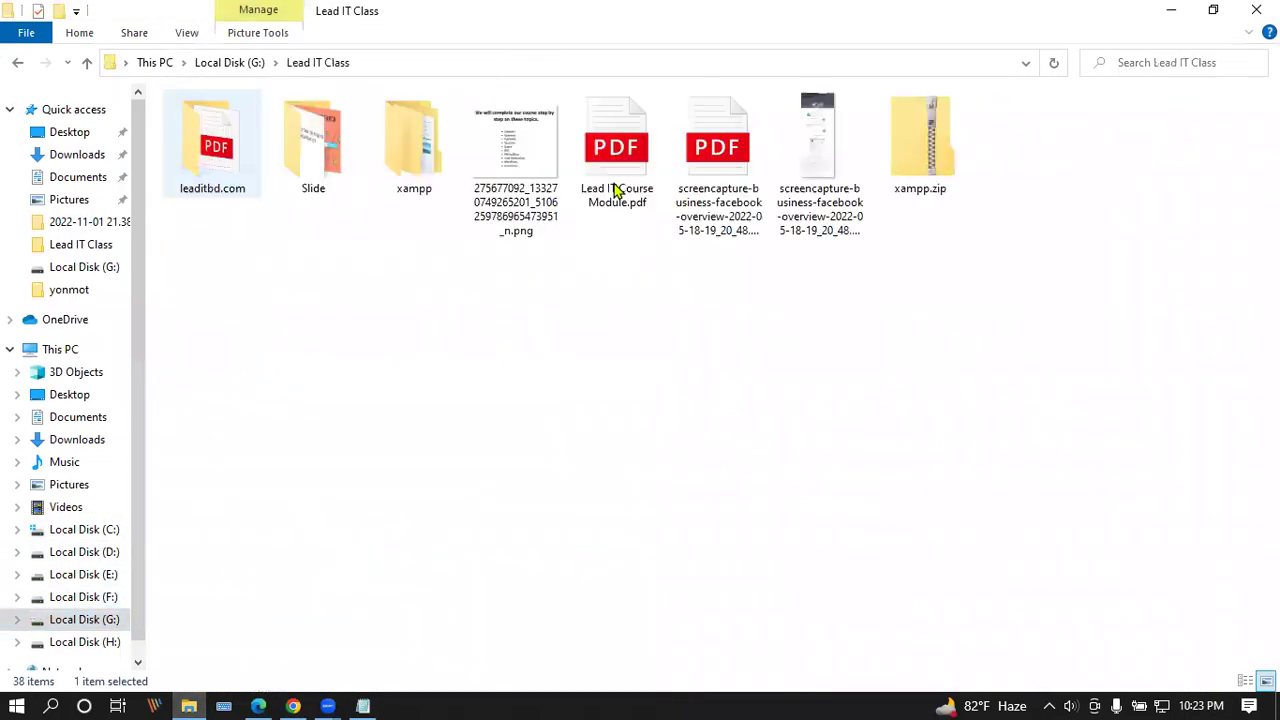
double_click(617, 165)
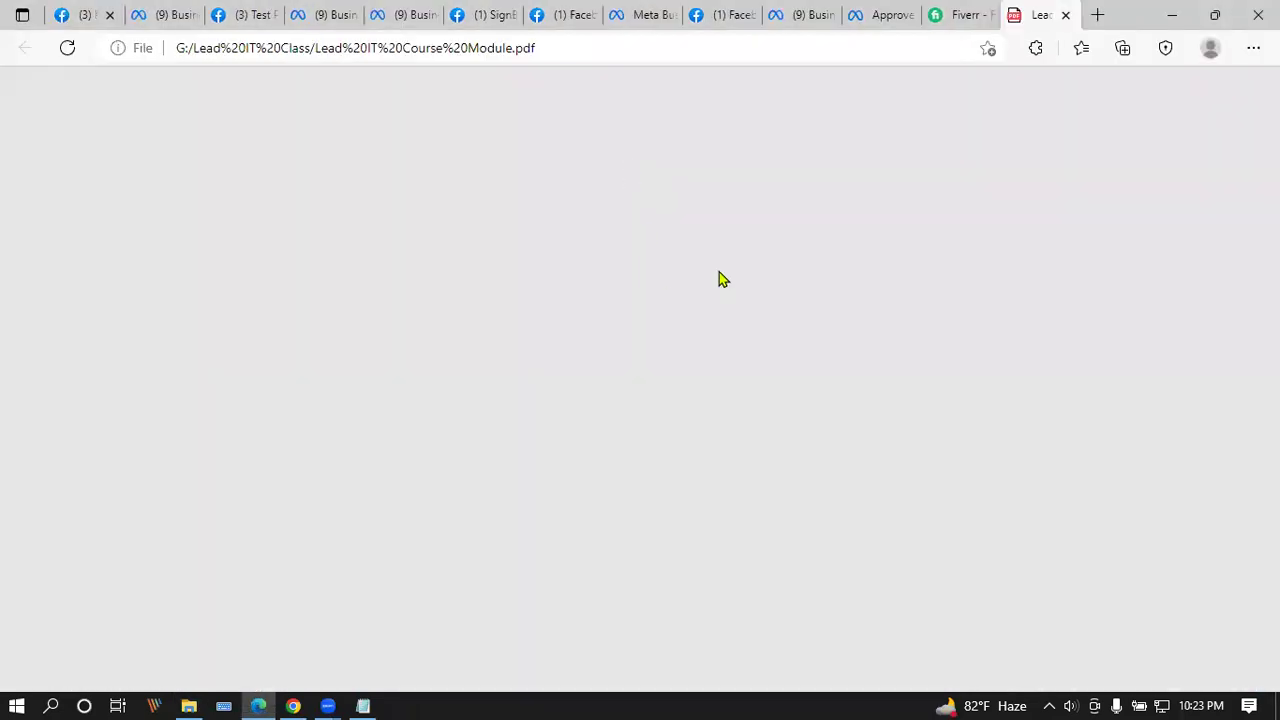
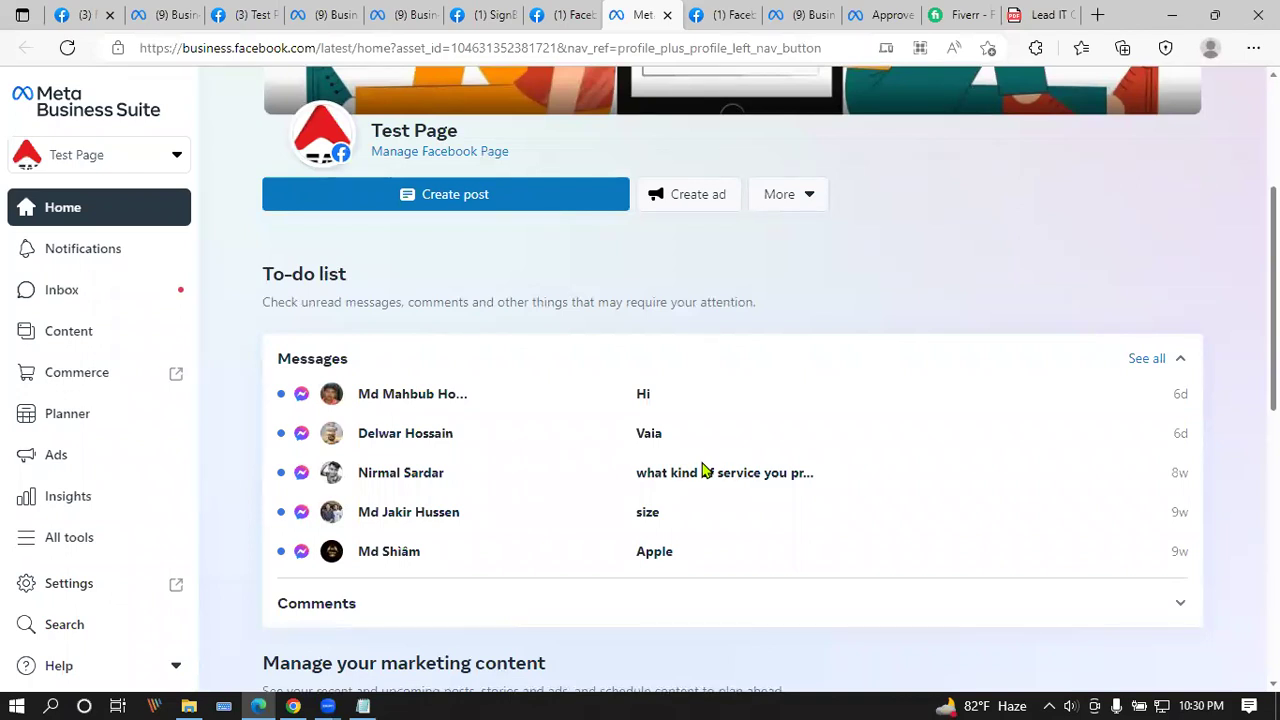
Step: Go to Afsana market hub's Business settings, open Users > People, and start adding a person
left_click(558, 700)
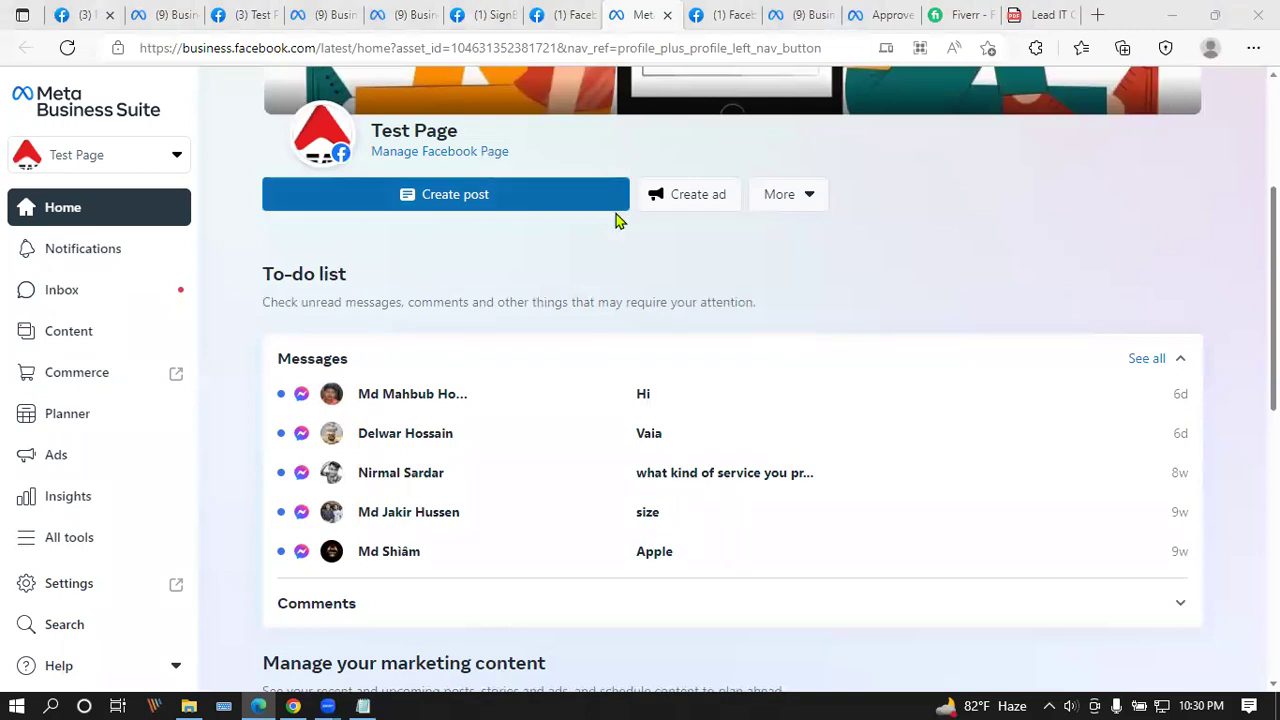
scroll(565, 301, "up", 3)
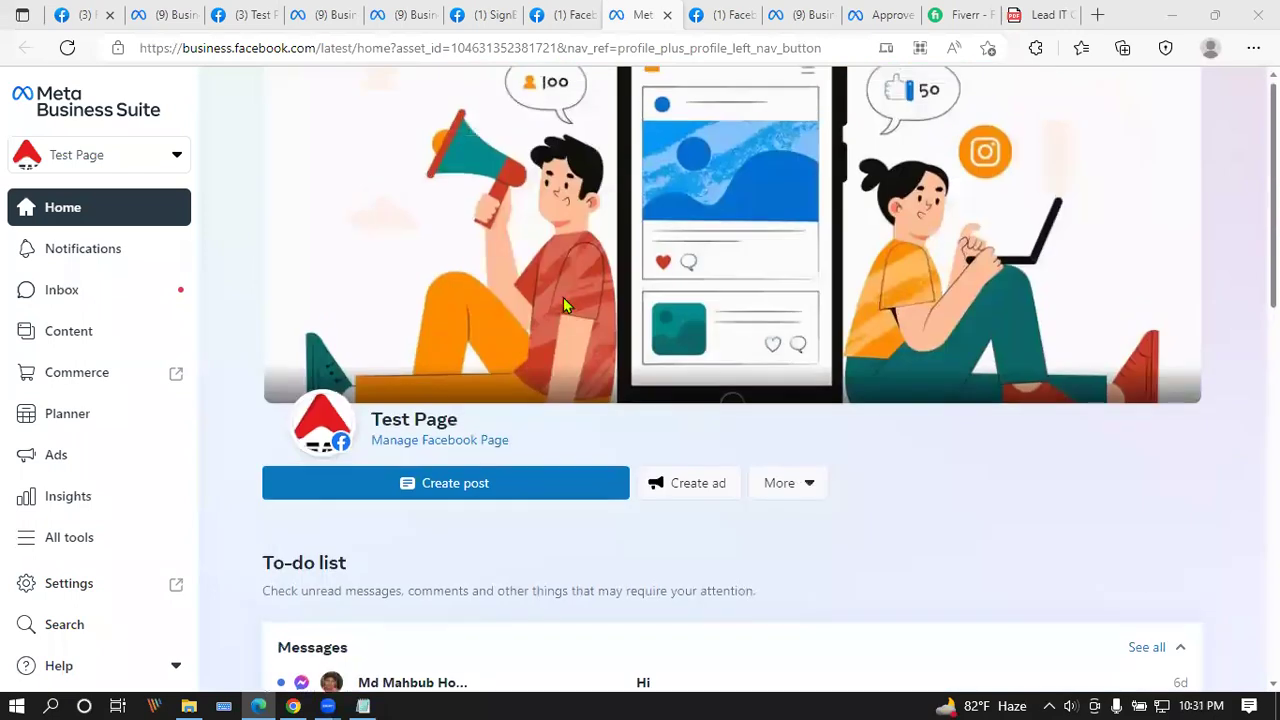
left_click(320, 10)
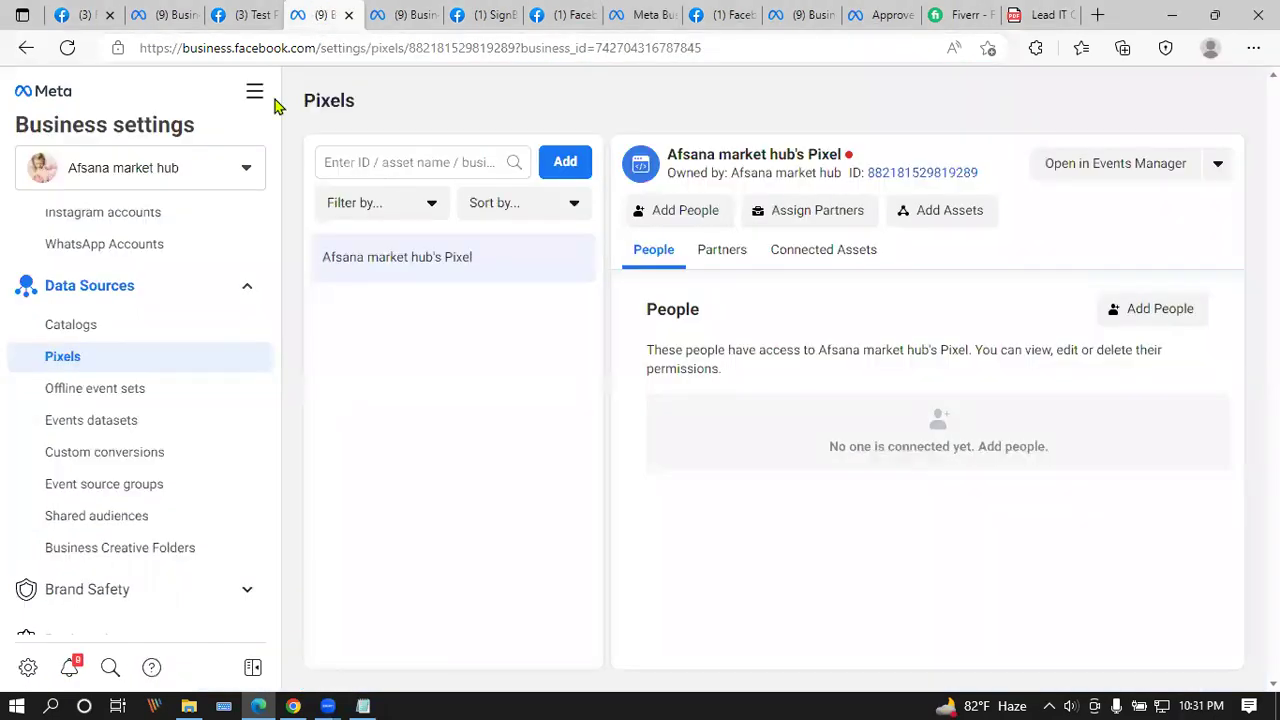
scroll(138, 345, "up", 3)
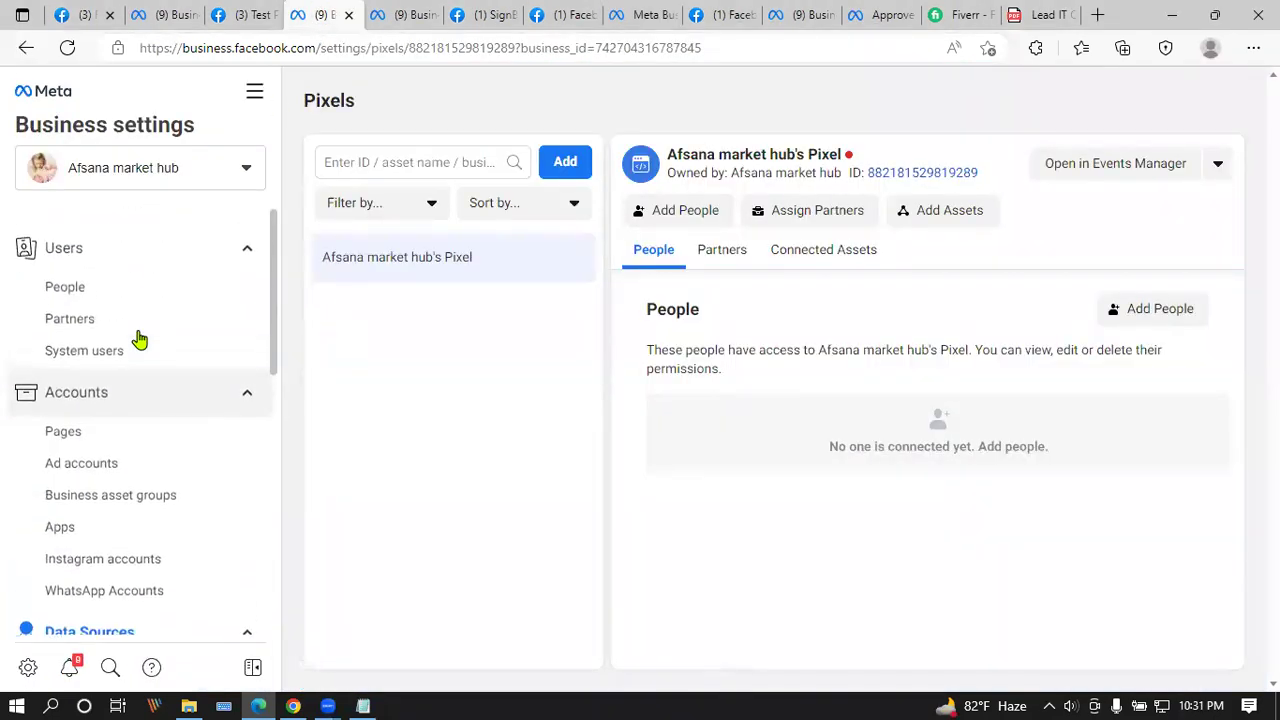
left_click(150, 287)
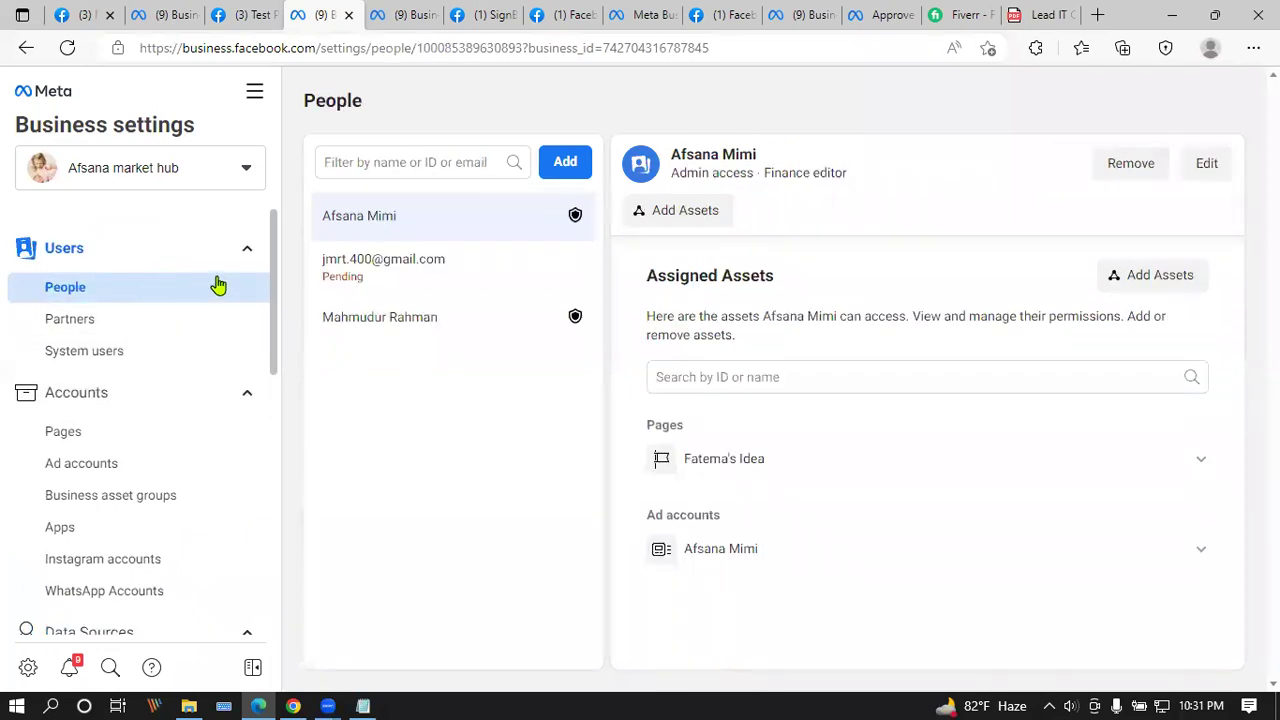
left_click(567, 165)
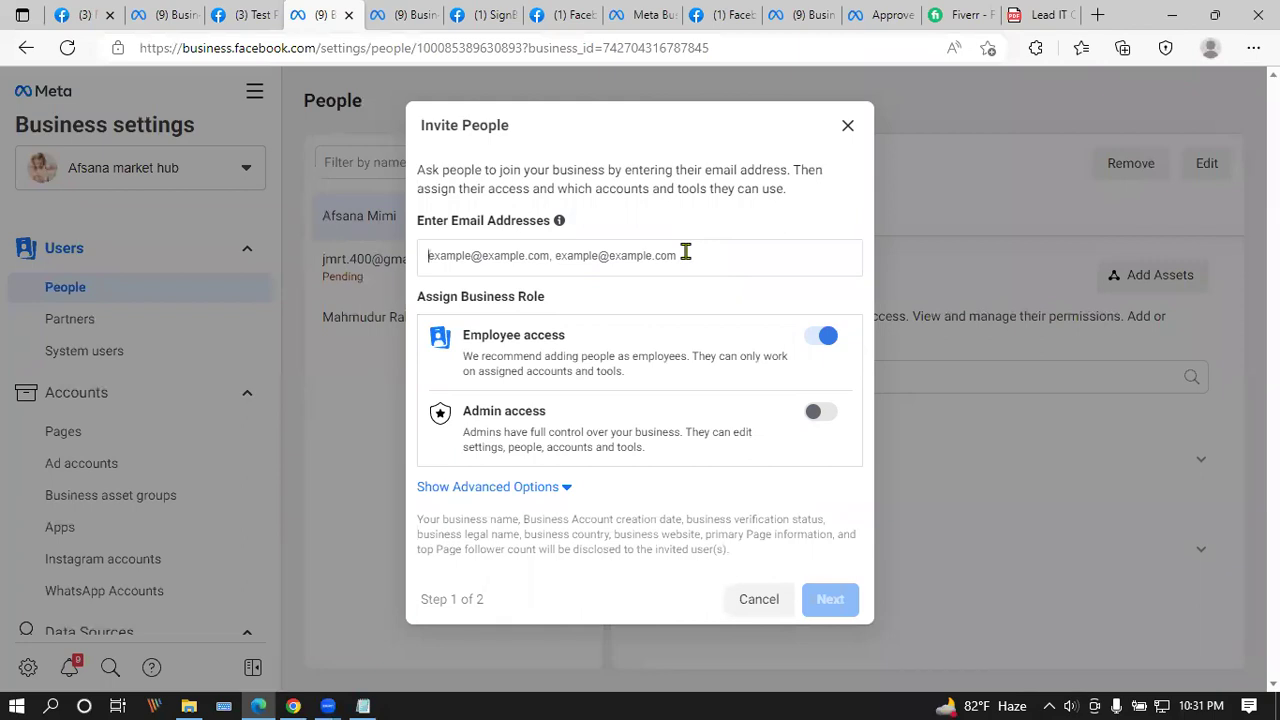
Step: Paste the invitee's e-mail, replace the wrong entry with the corrected address, and continue
left_click(577, 256)
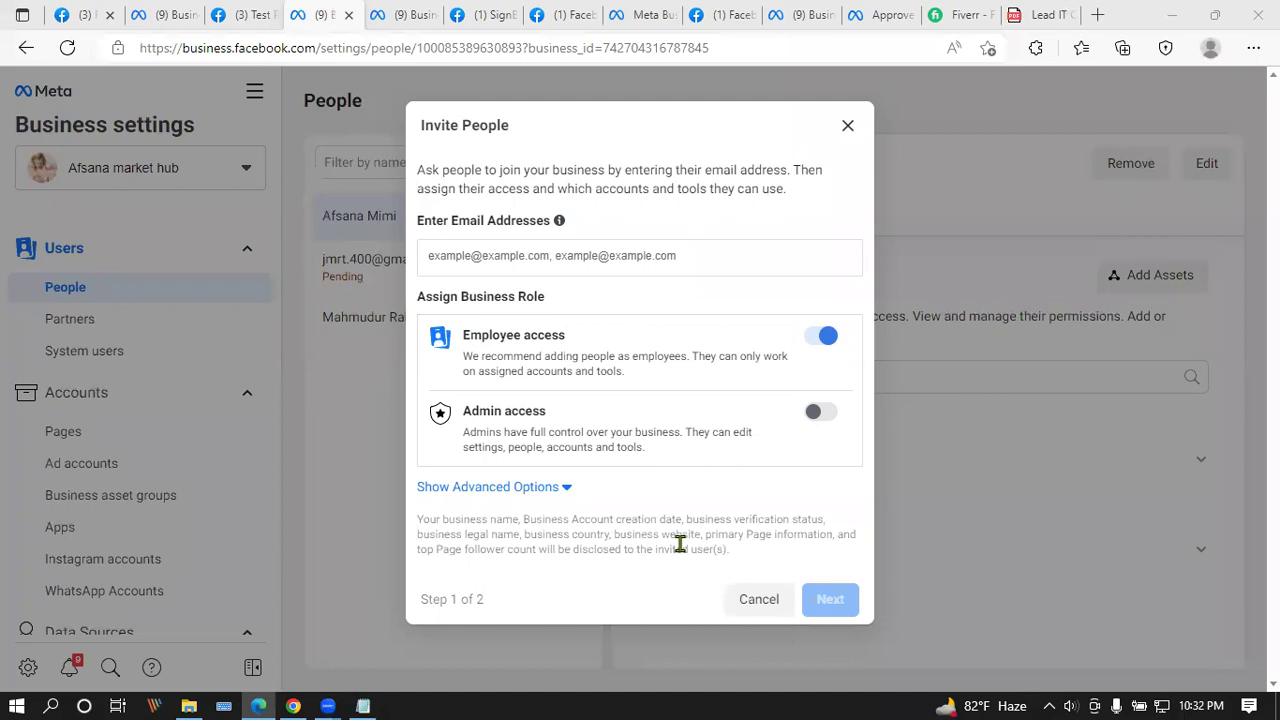
left_click(586, 256)
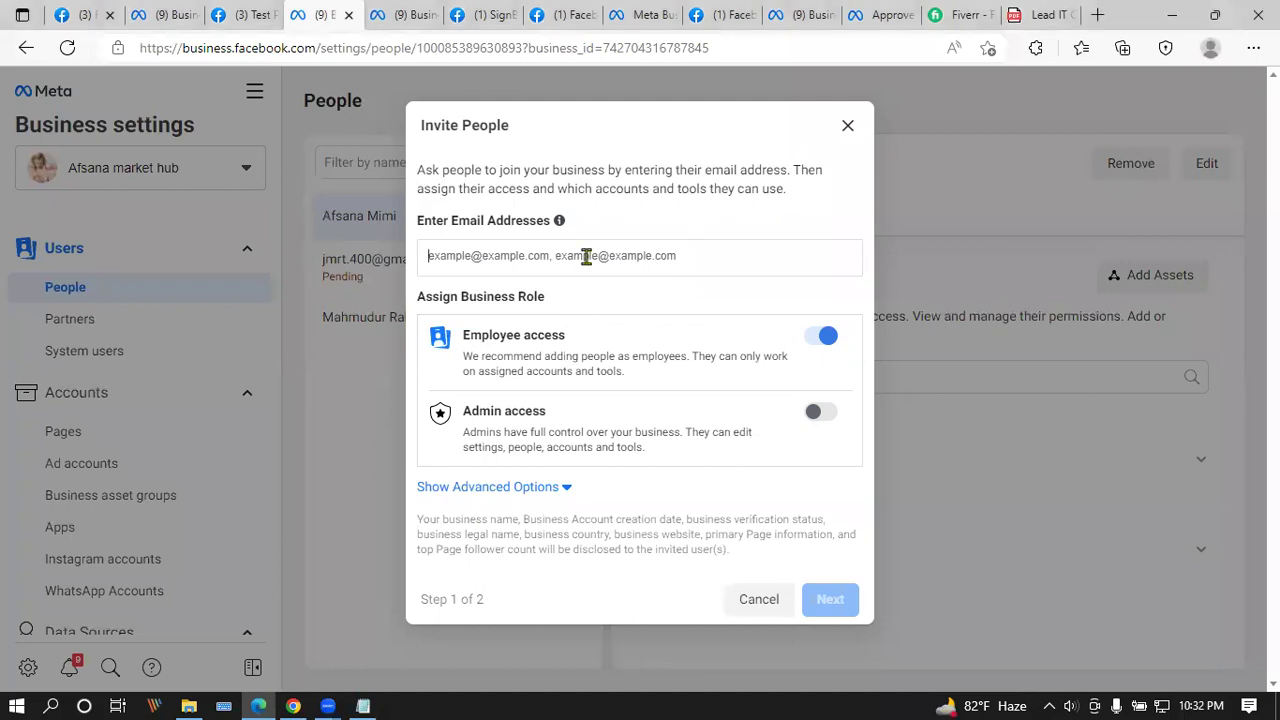
key("ctrl+v")
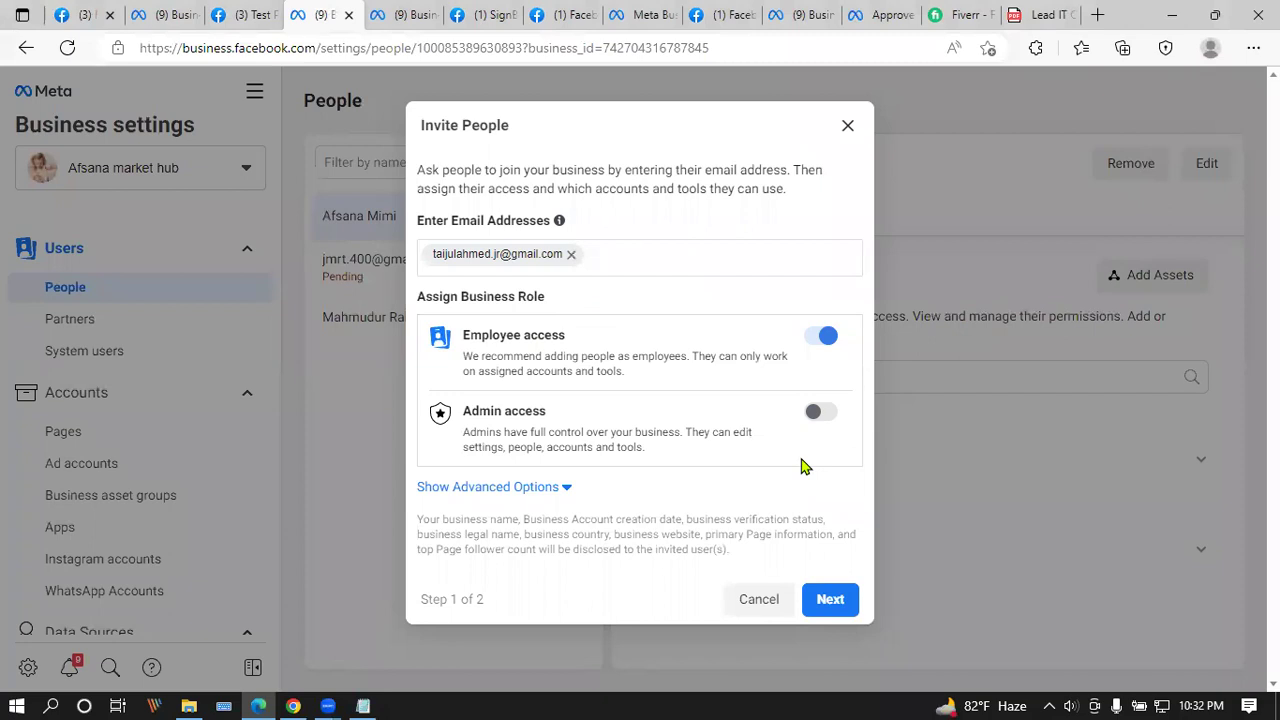
left_click(571, 254)
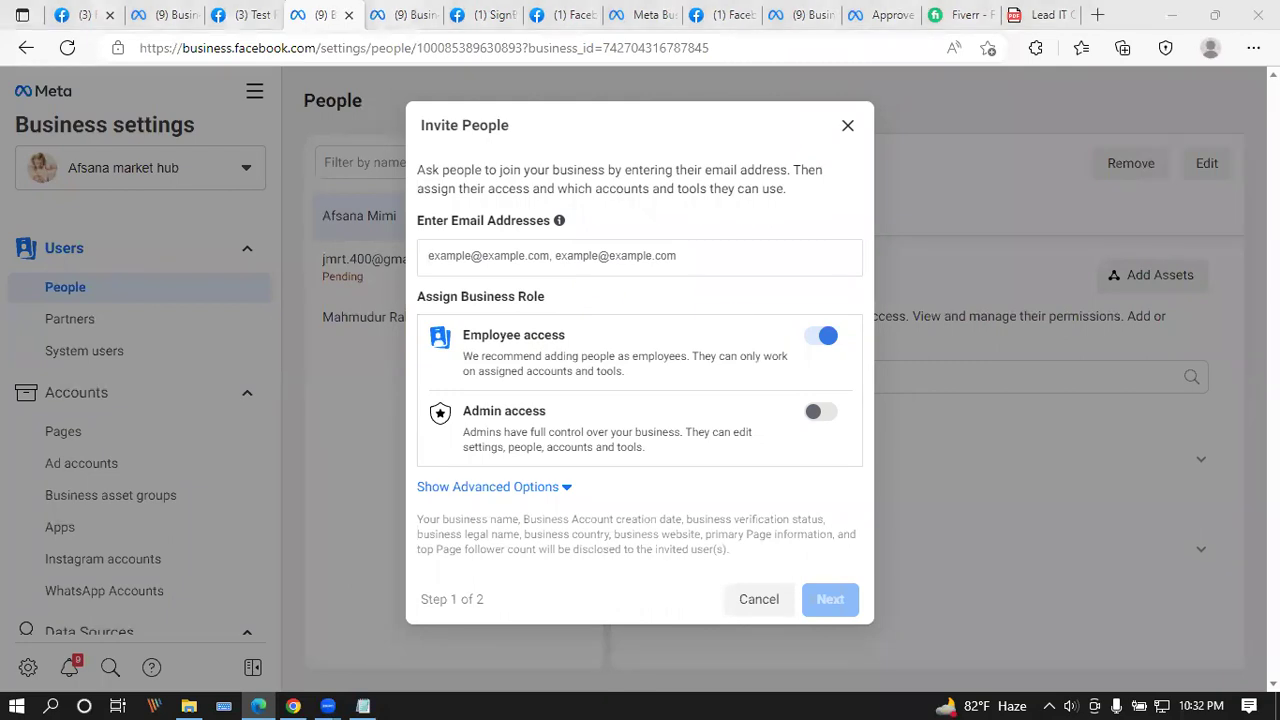
left_click(567, 246)
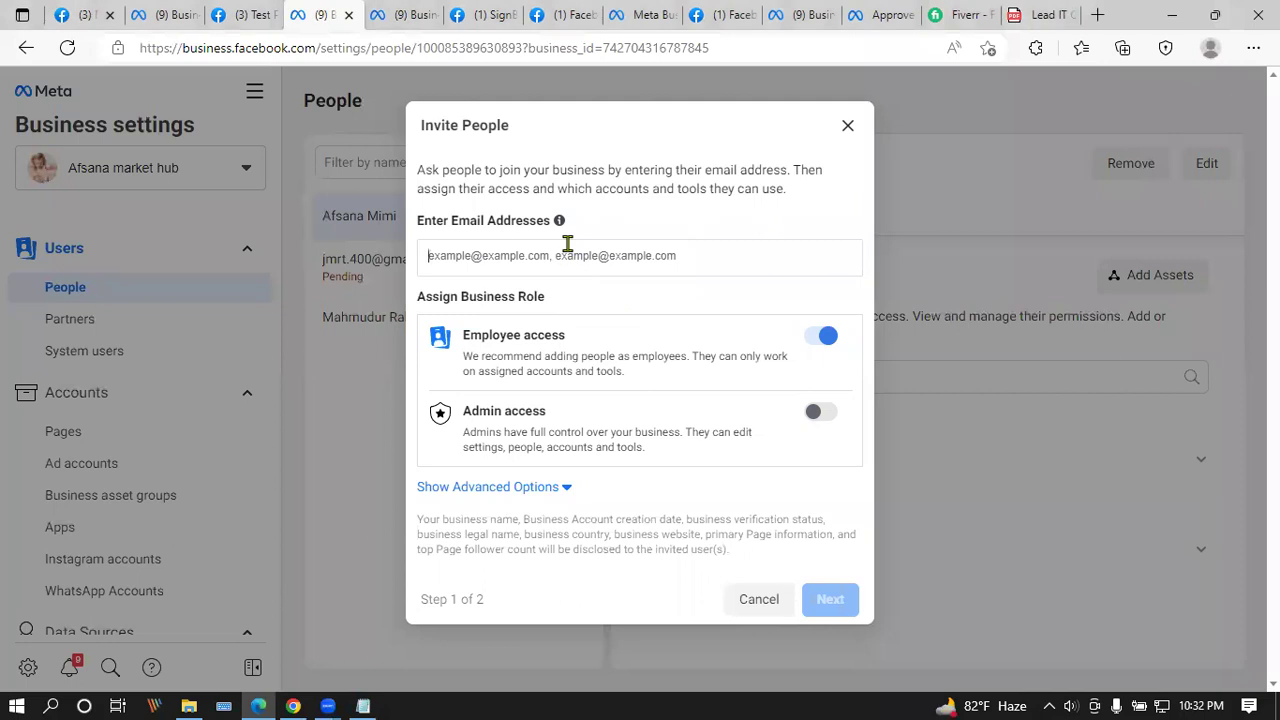
key("ctrl+v")
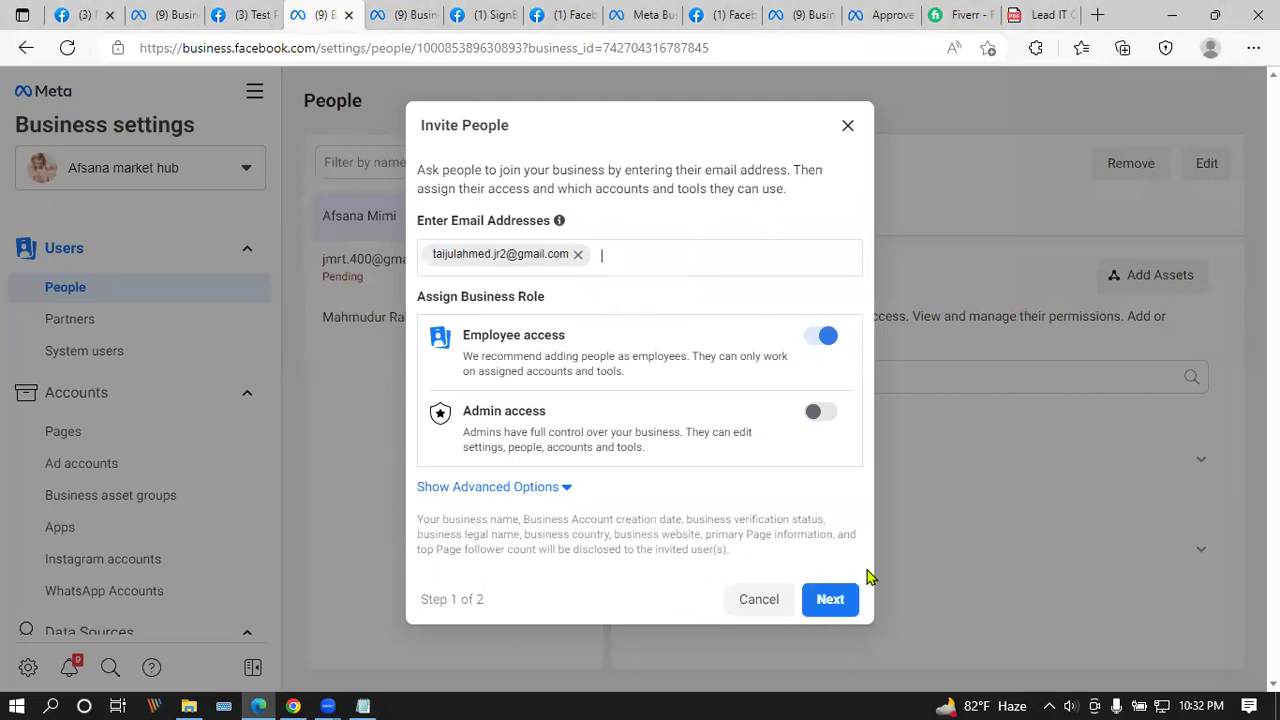
left_click(831, 600)
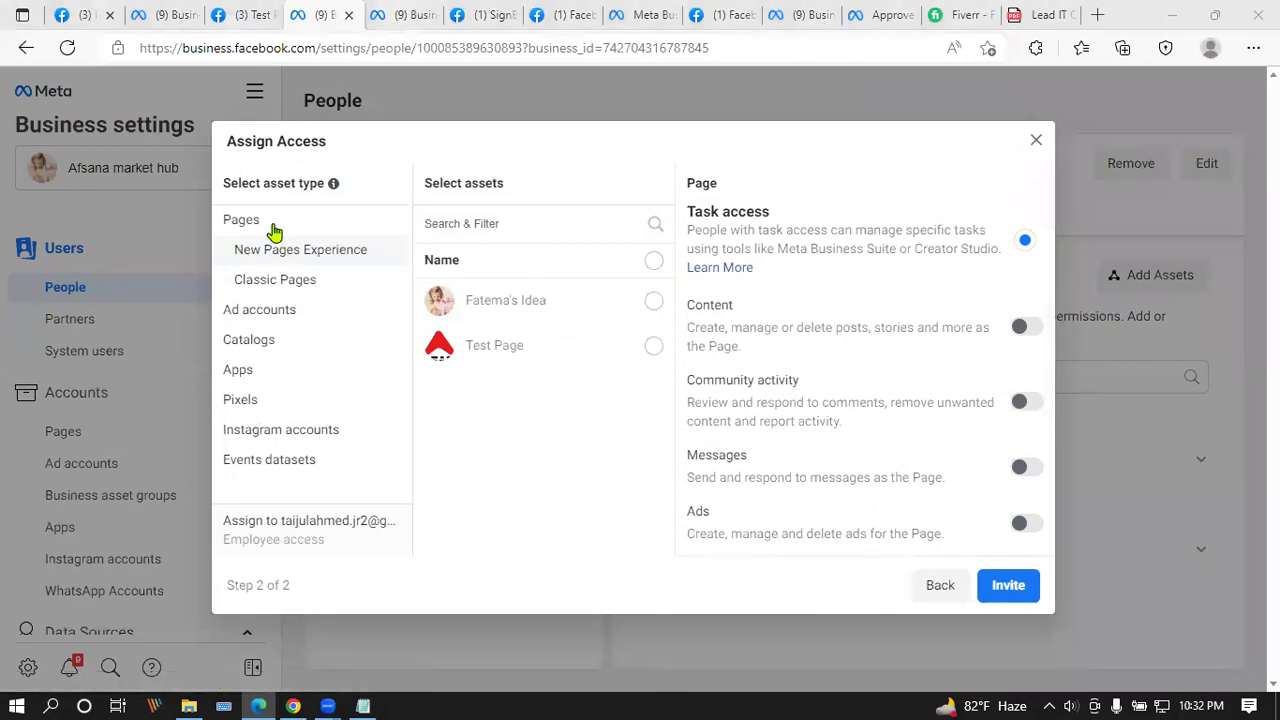
Step: Browse the assignable Pages, ad accounts, catalogs, apps and pixels, then go back to the first step
left_click(282, 288)
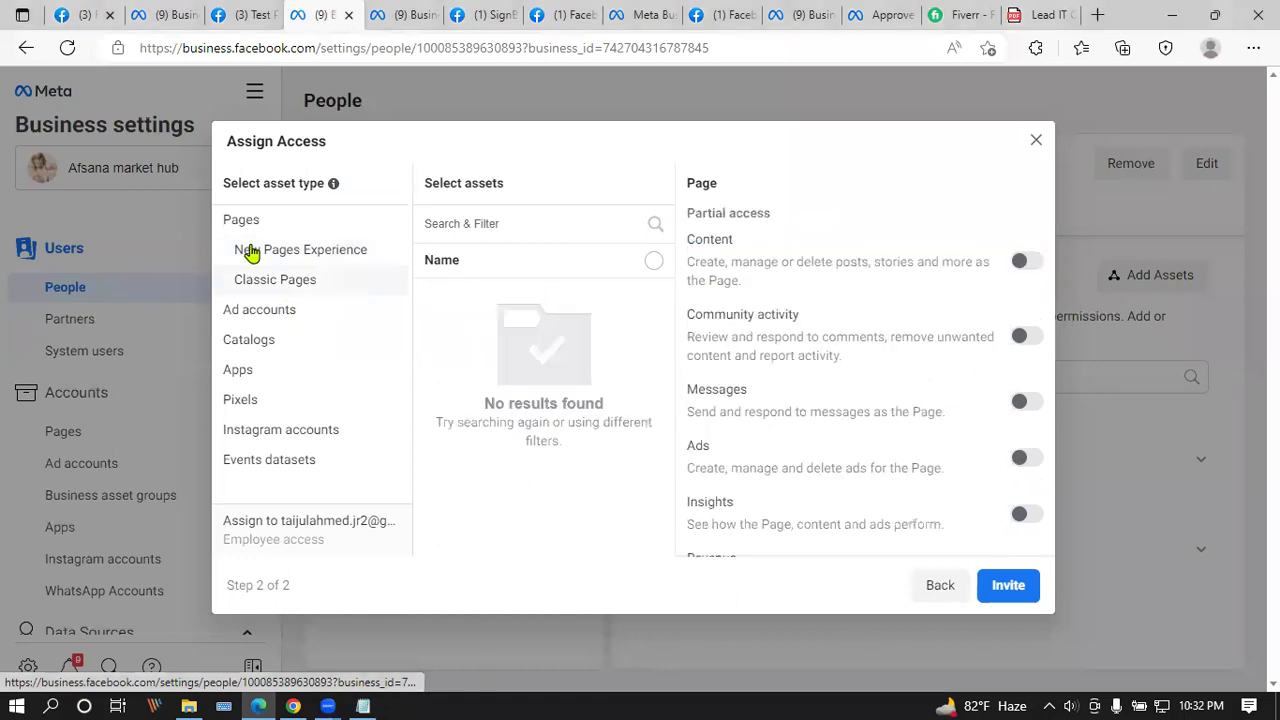
left_click(247, 251)
left_click(272, 312)
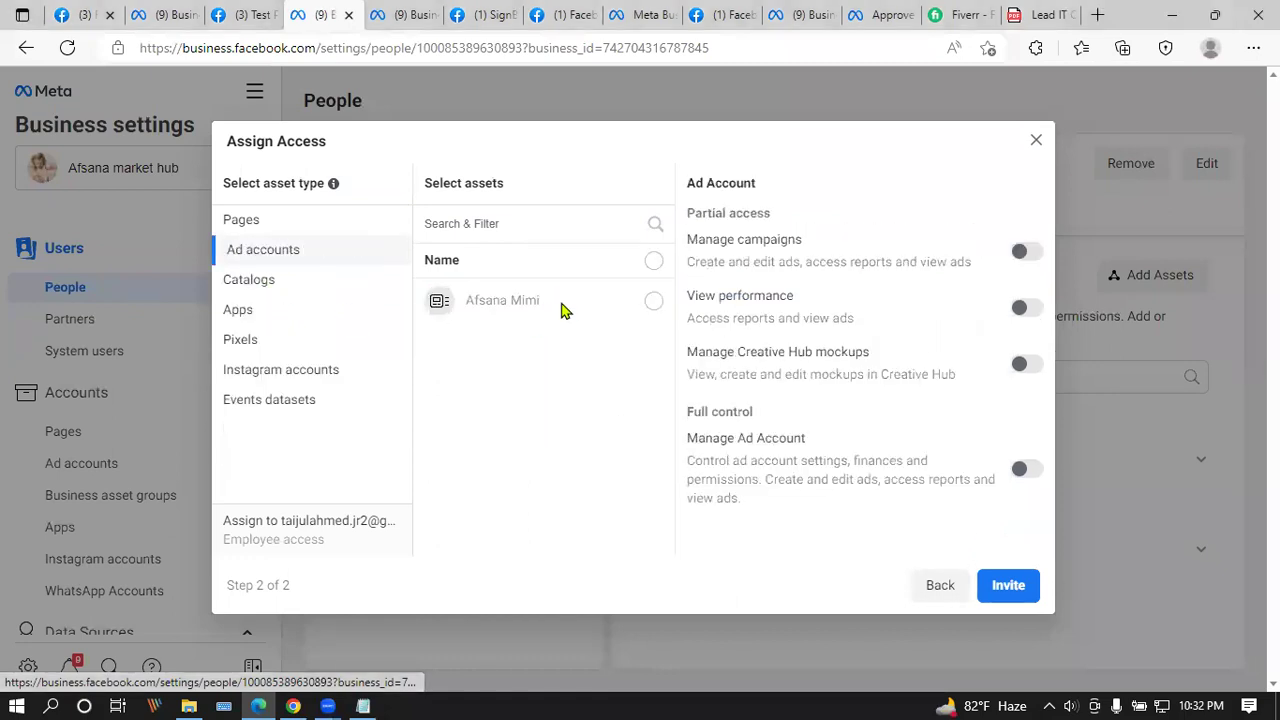
left_click(270, 286)
left_click(265, 315)
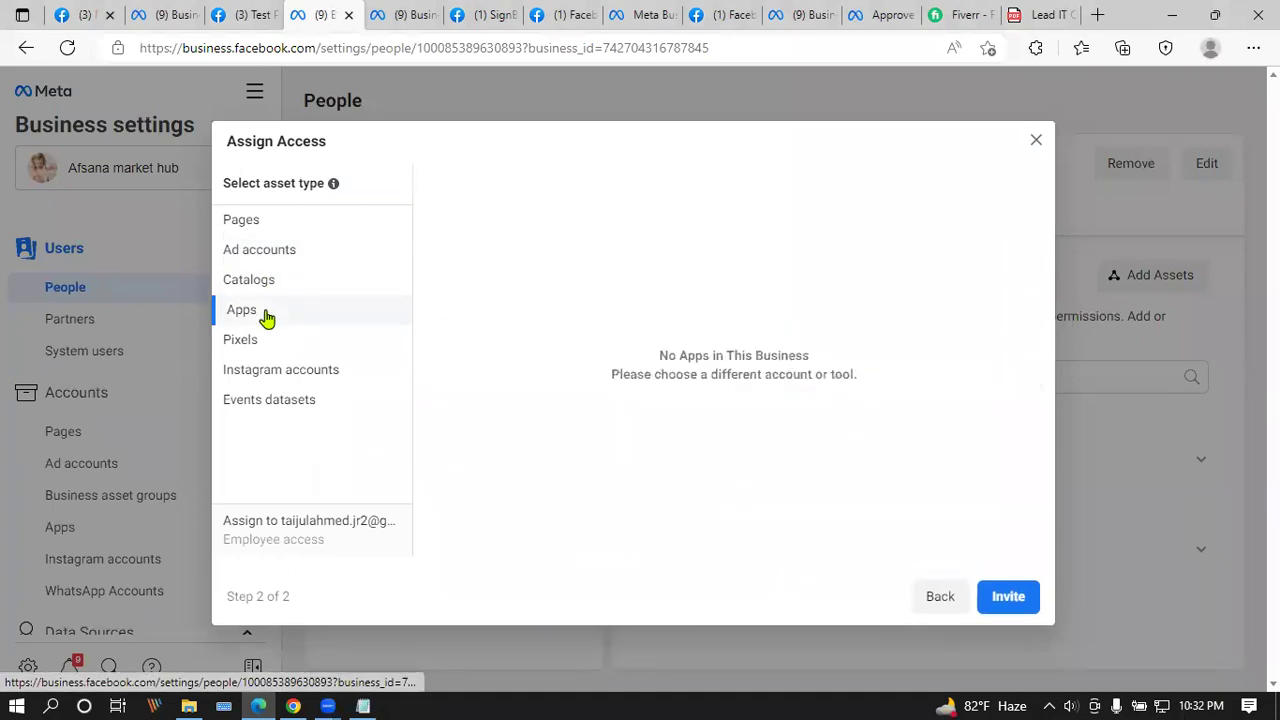
left_click(278, 343)
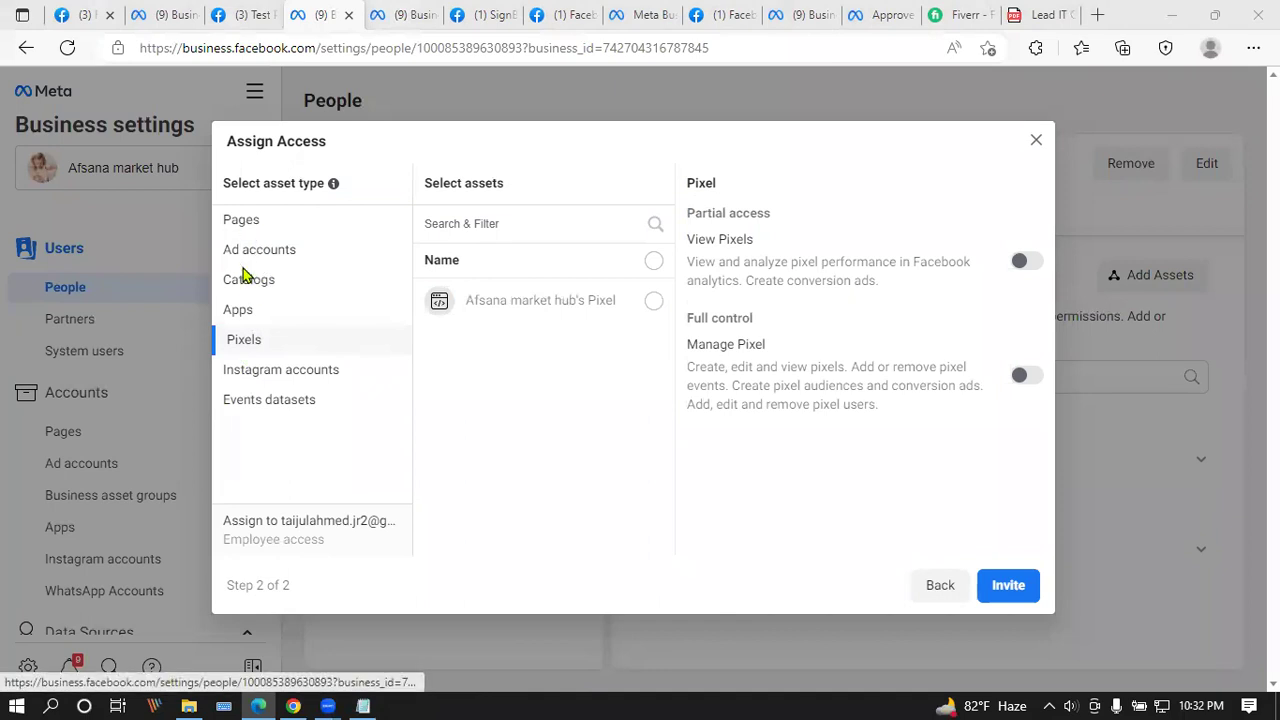
left_click_drag(270, 183, 318, 183)
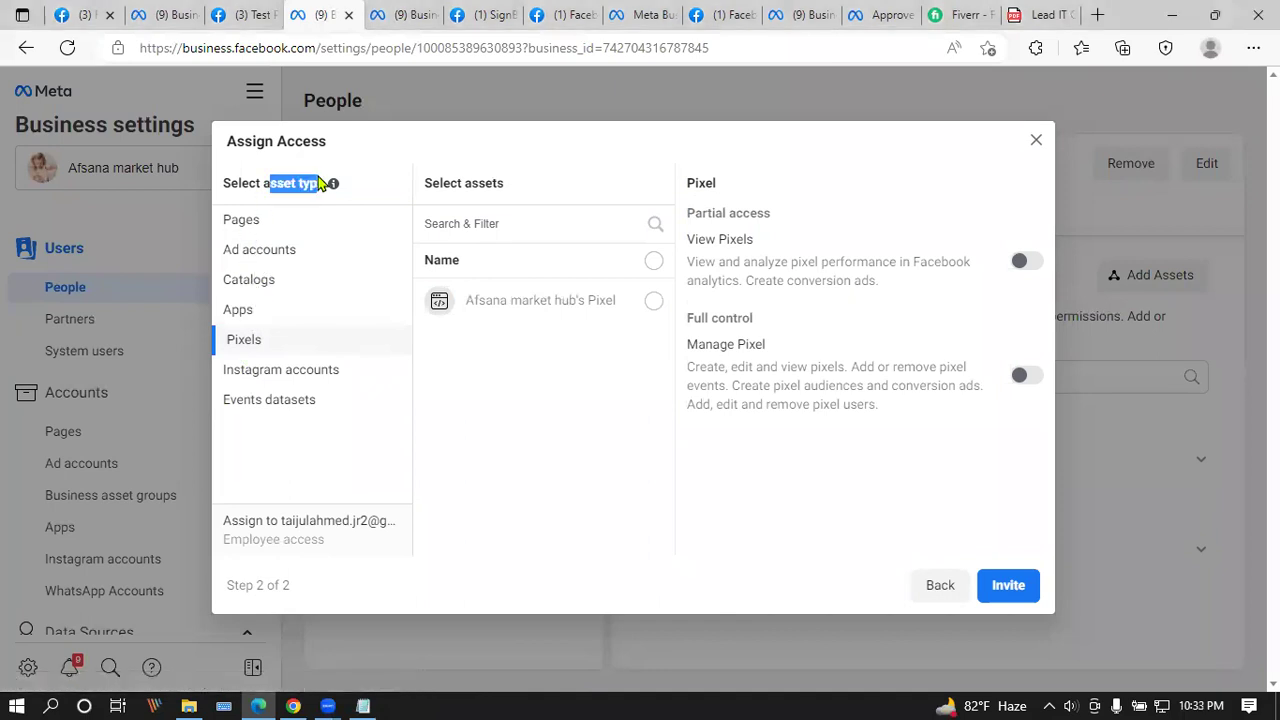
left_click(255, 228)
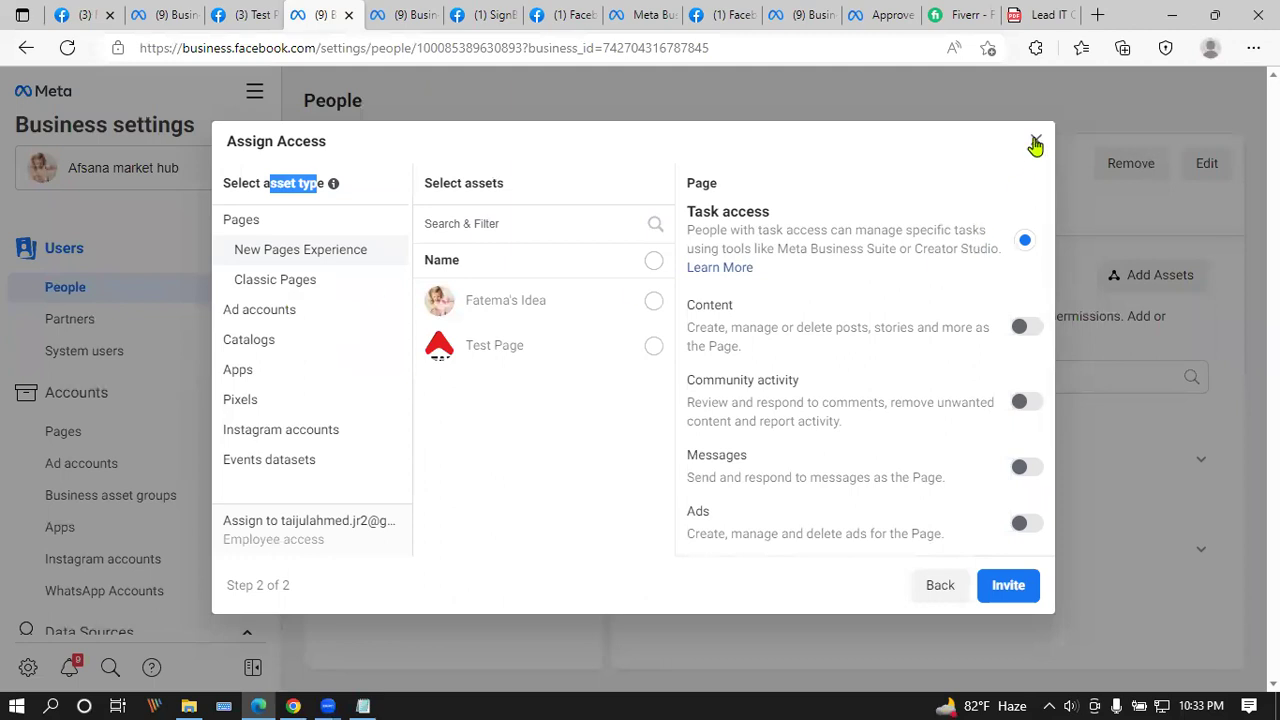
left_click(933, 586)
Step: Grant admin access, select both Pages Fatema's Idea and Test Page, then return to the roles step
left_click(820, 415)
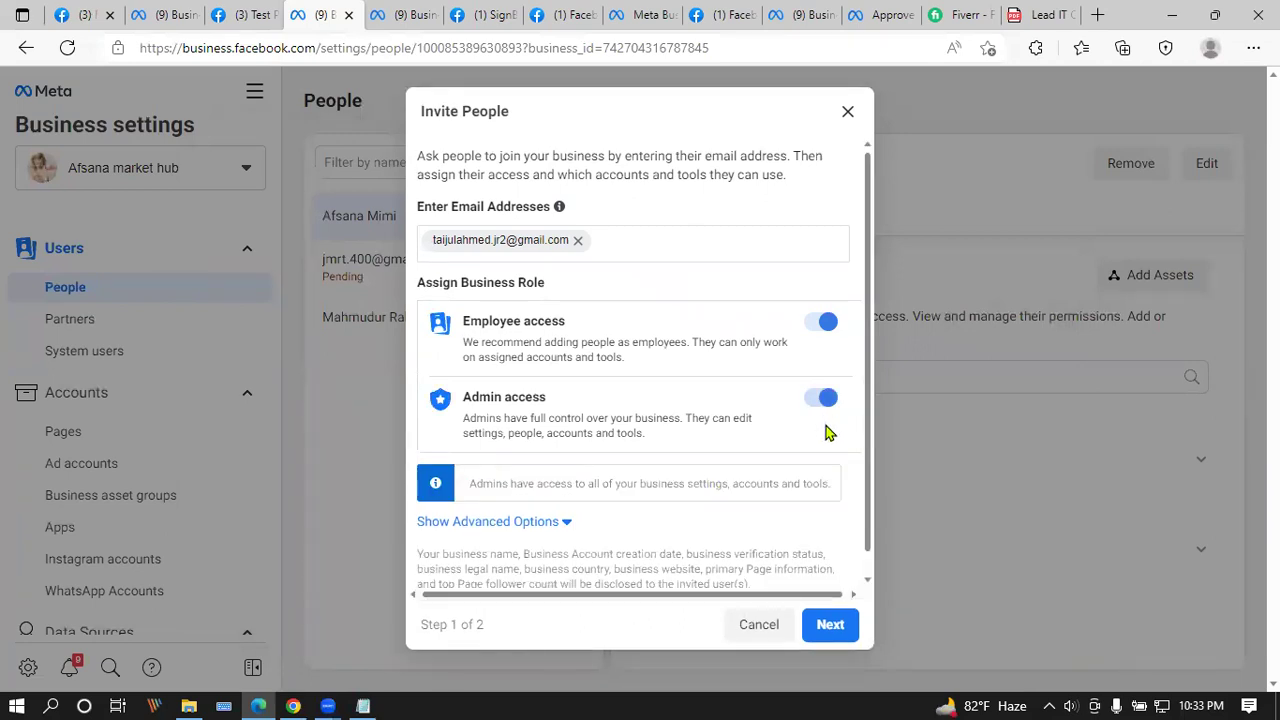
left_click(836, 626)
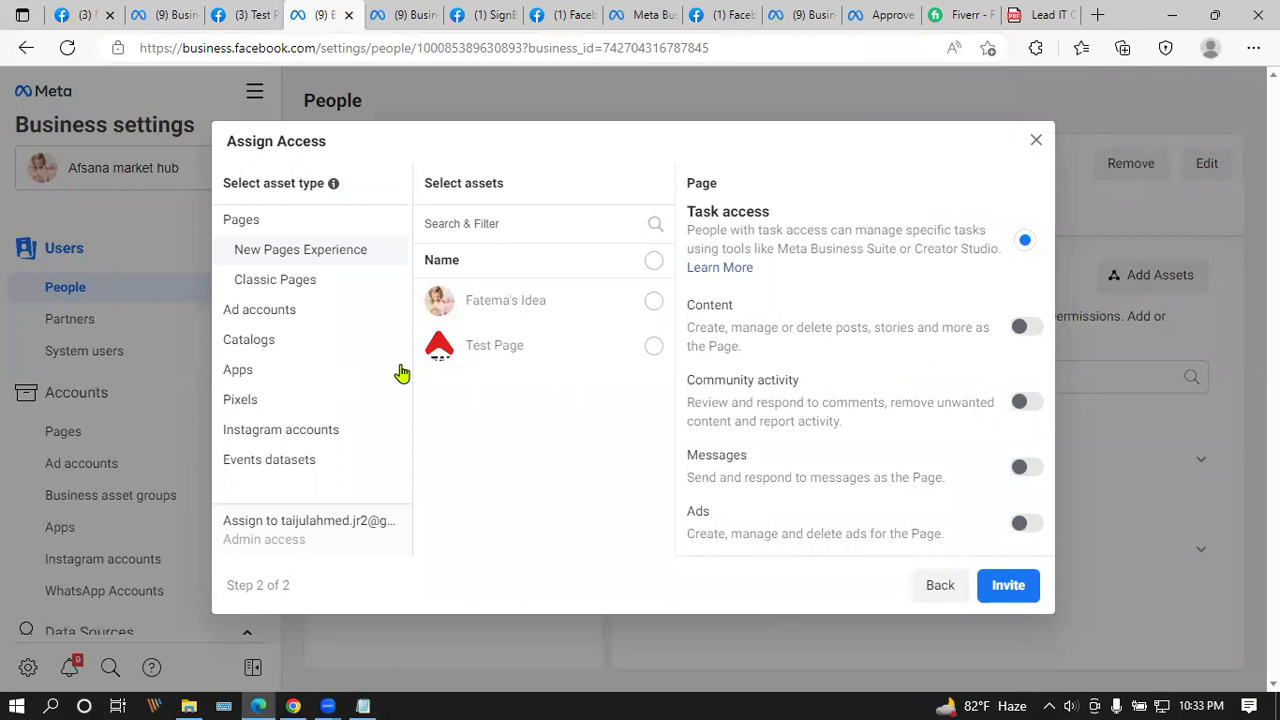
left_click(654, 263)
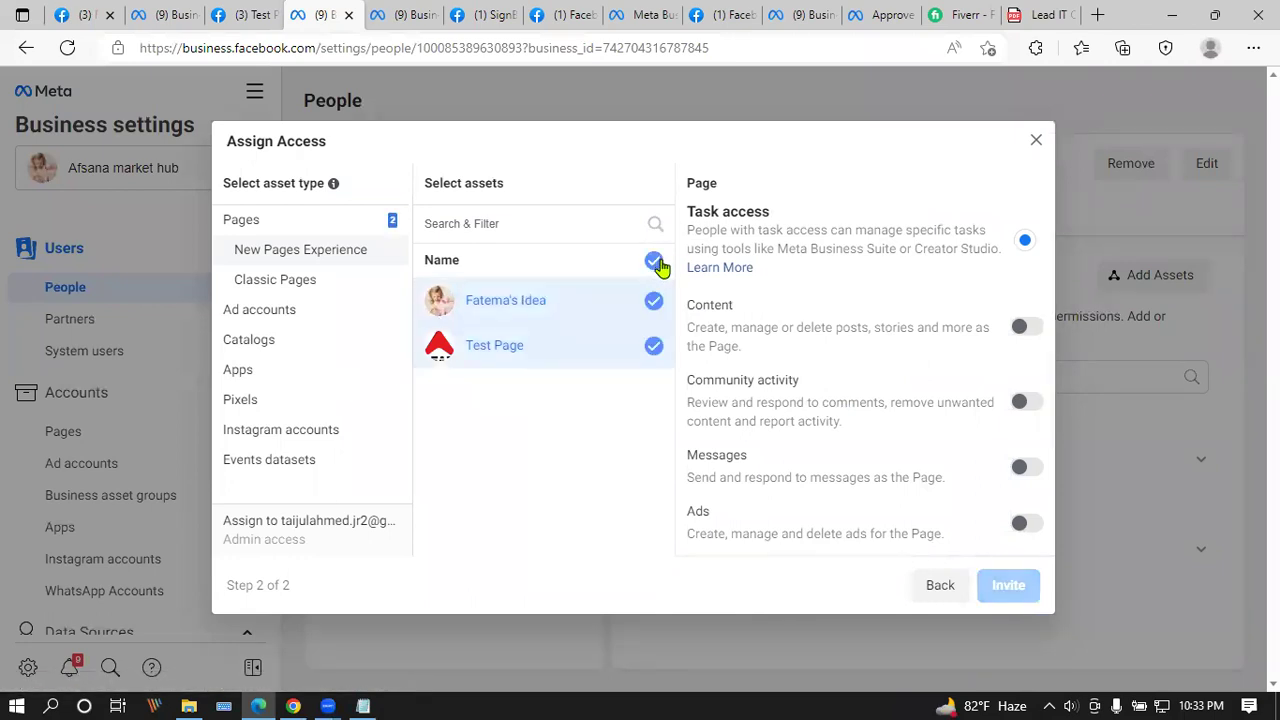
left_click(291, 284)
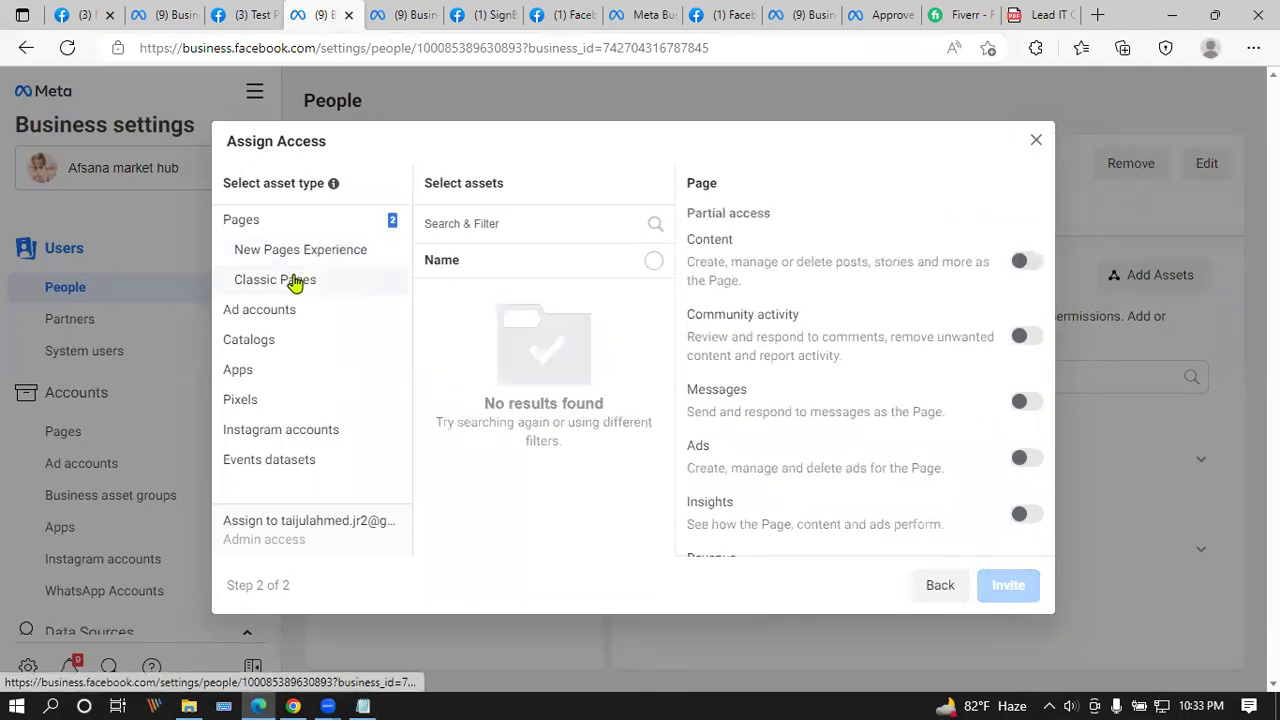
left_click(280, 316)
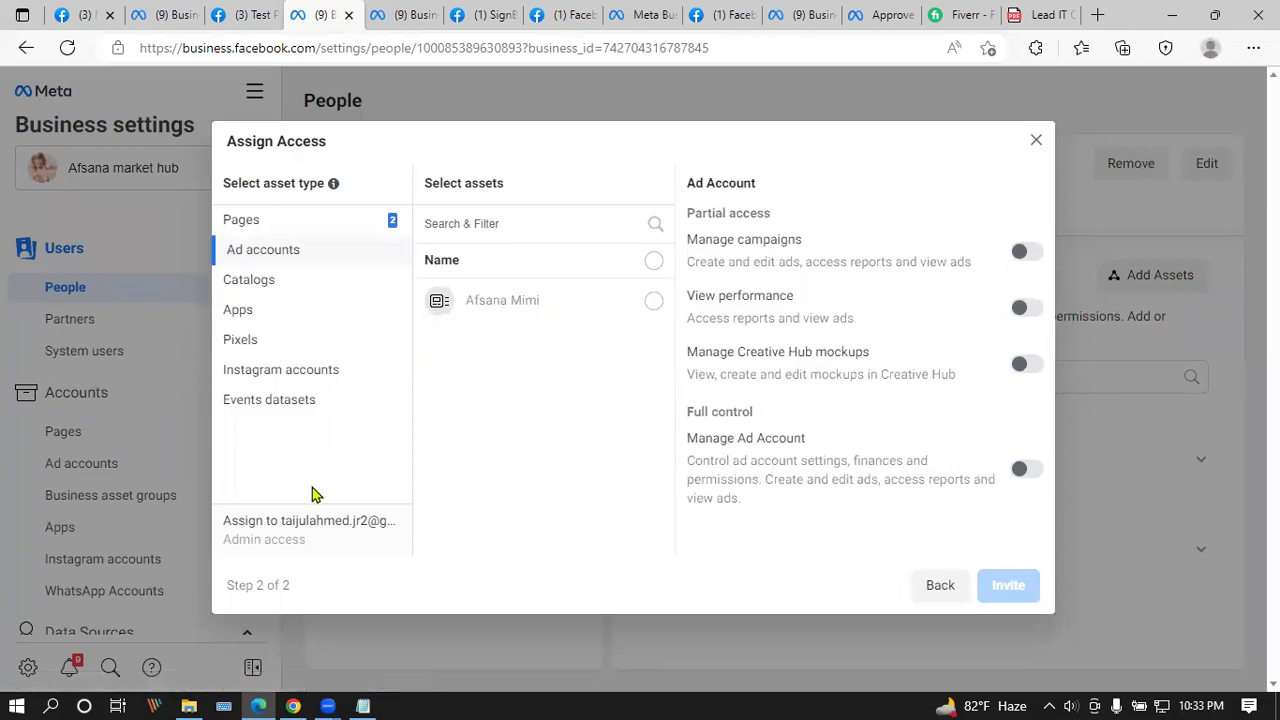
left_click(943, 592)
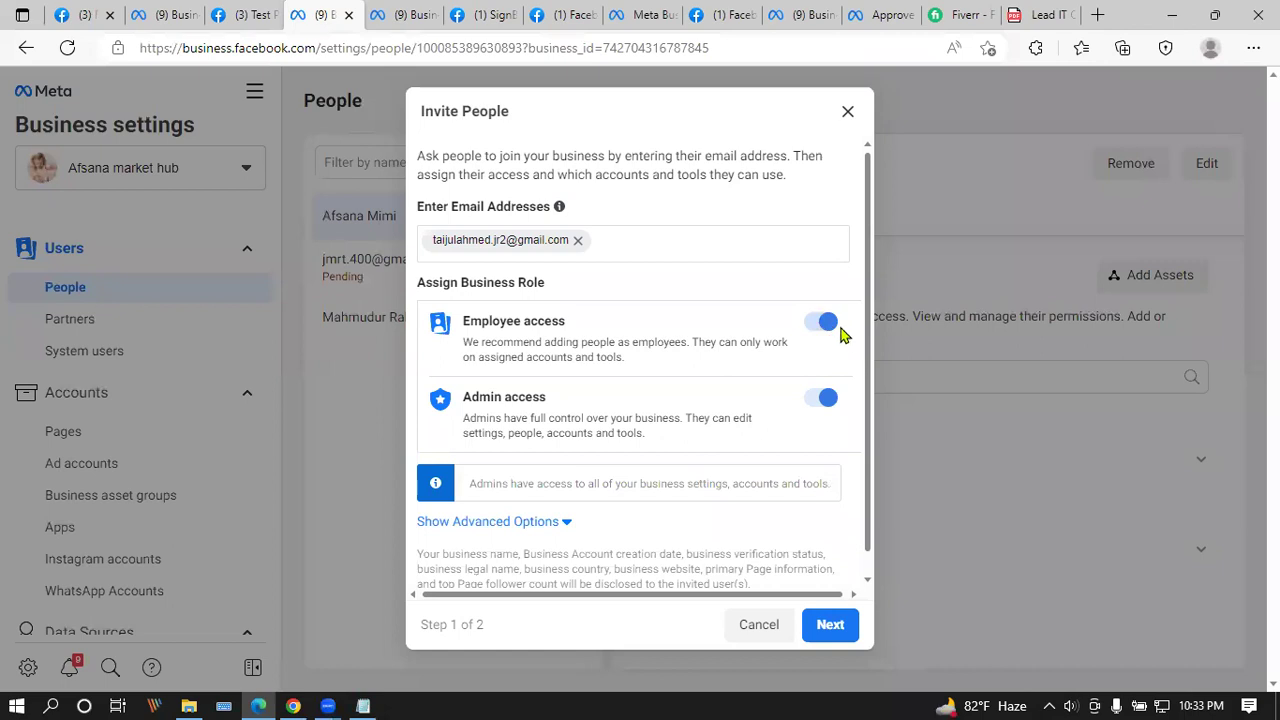
left_click(820, 400)
left_click(820, 411)
Step: Enable the Finance editor and Developer roles and continue to asset assignment
left_click(516, 528)
scroll(608, 314, "down", 3)
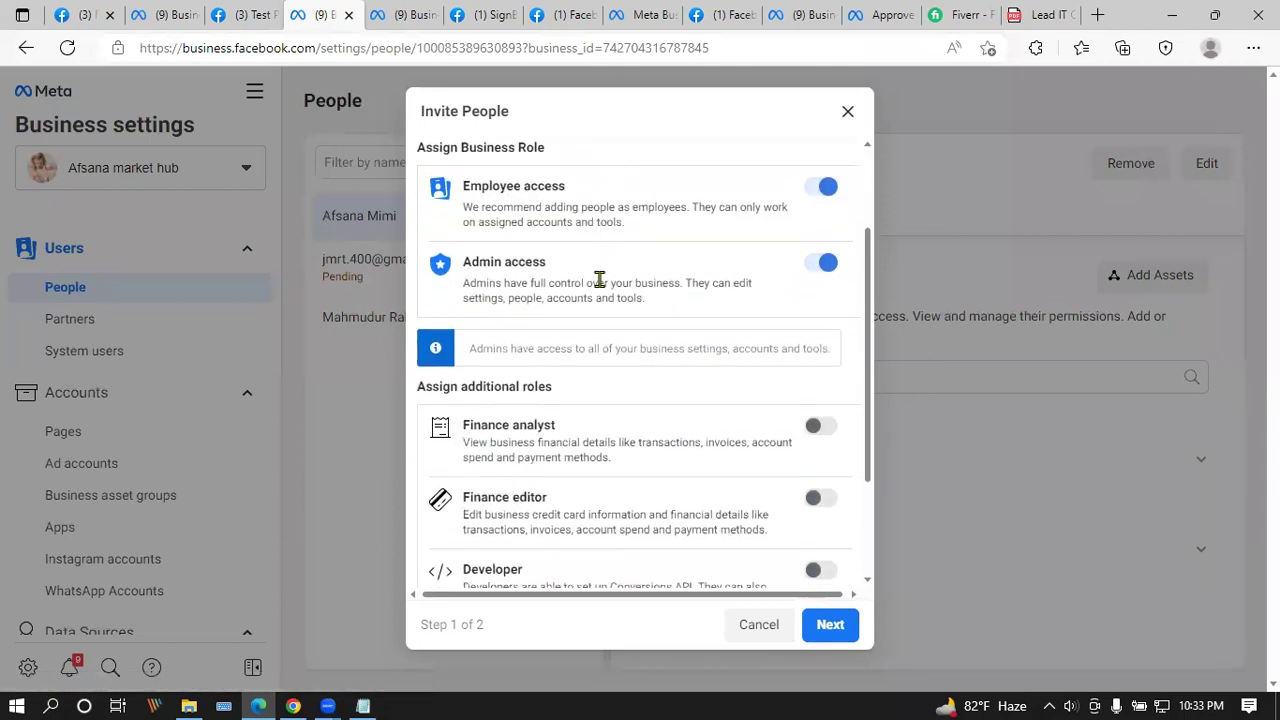
scroll(677, 280, "down", 1)
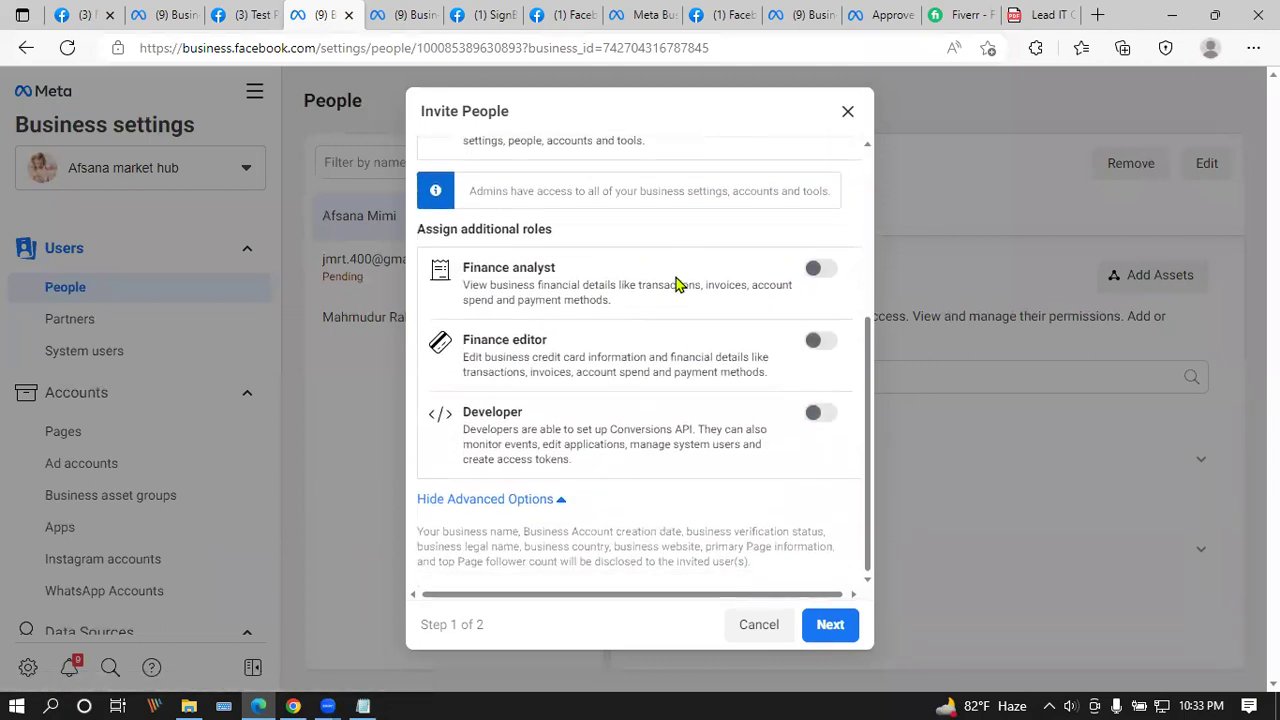
left_click(820, 269)
left_click(820, 343)
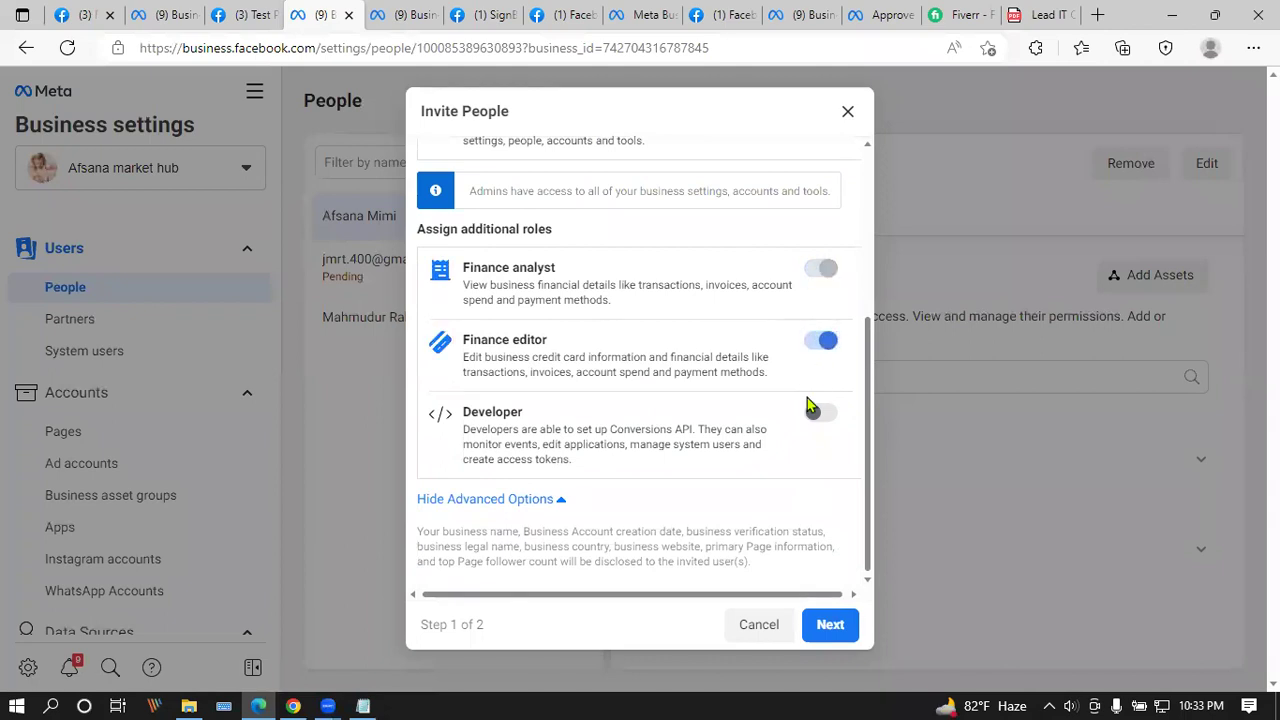
left_click(816, 413)
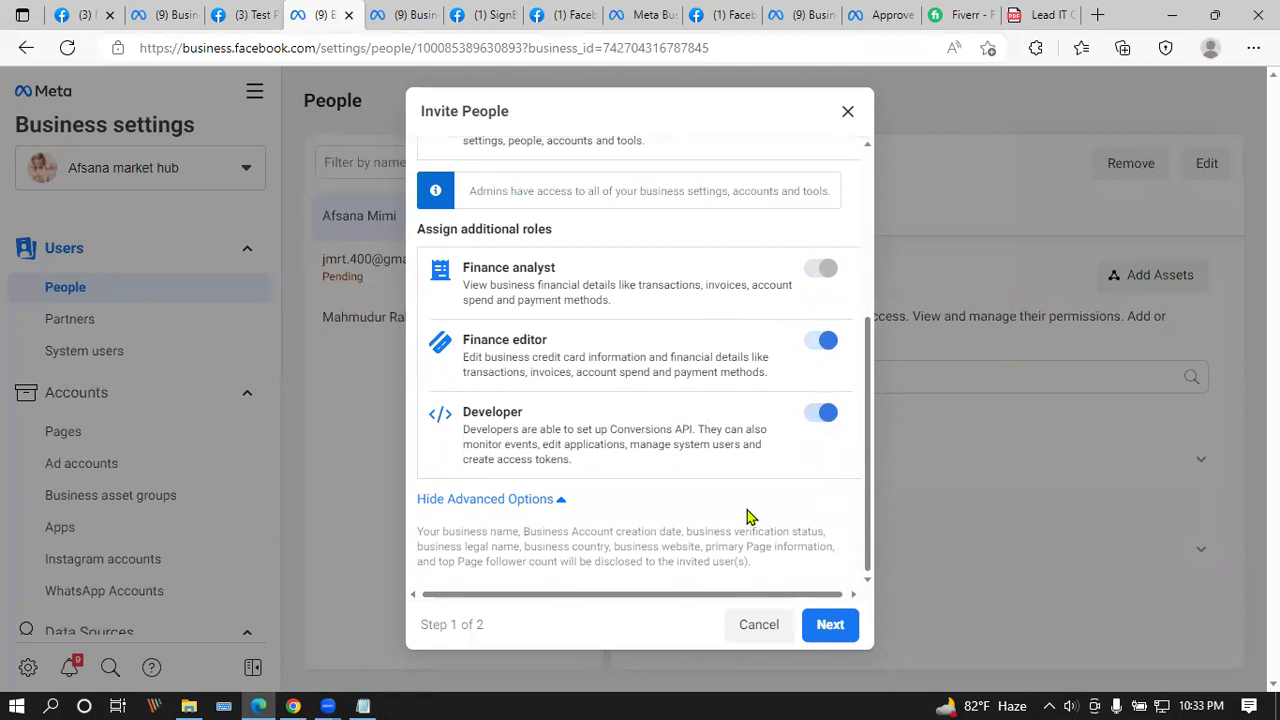
scroll(756, 503, "up", 1)
scroll(757, 500, "up", 3)
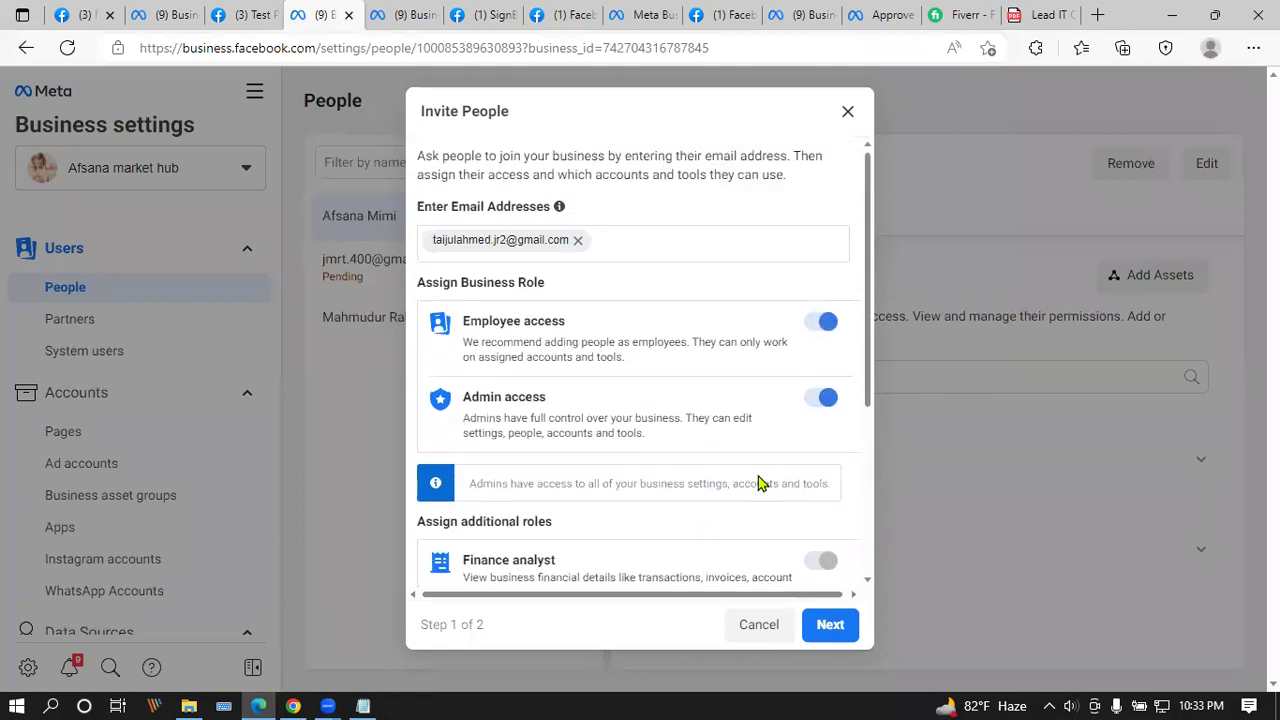
scroll(757, 484, "down", 3)
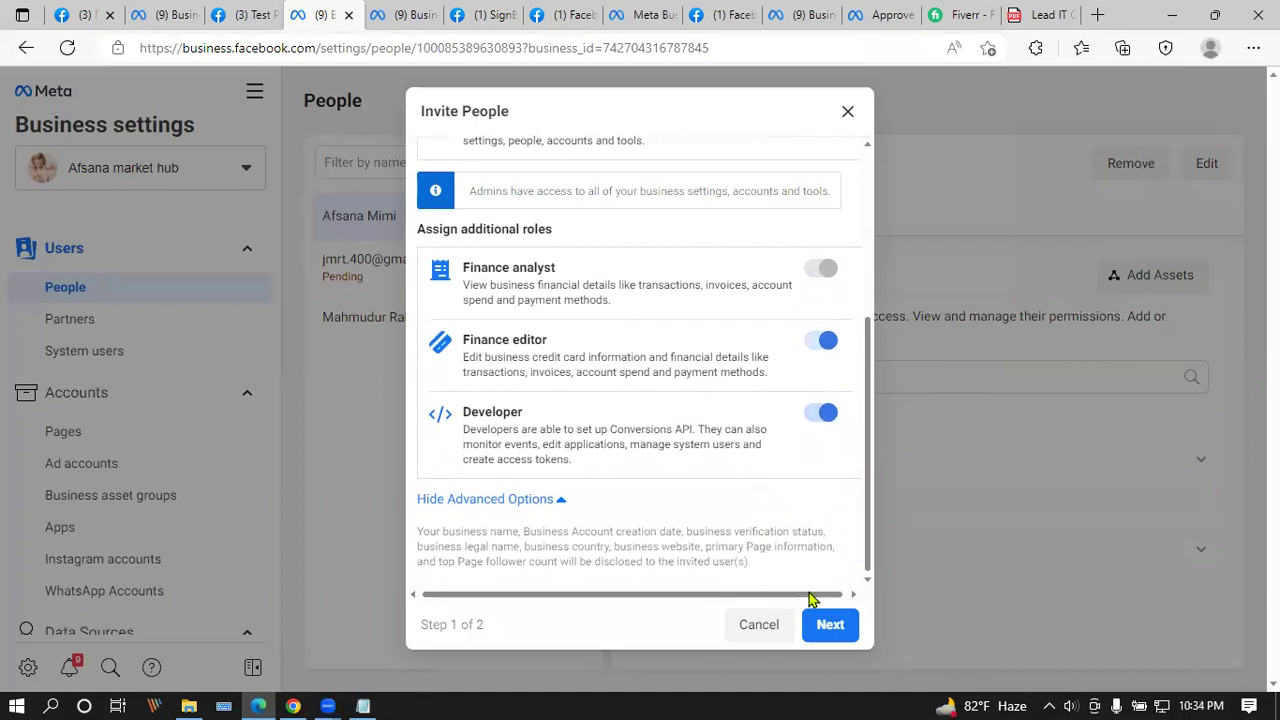
left_click(829, 624)
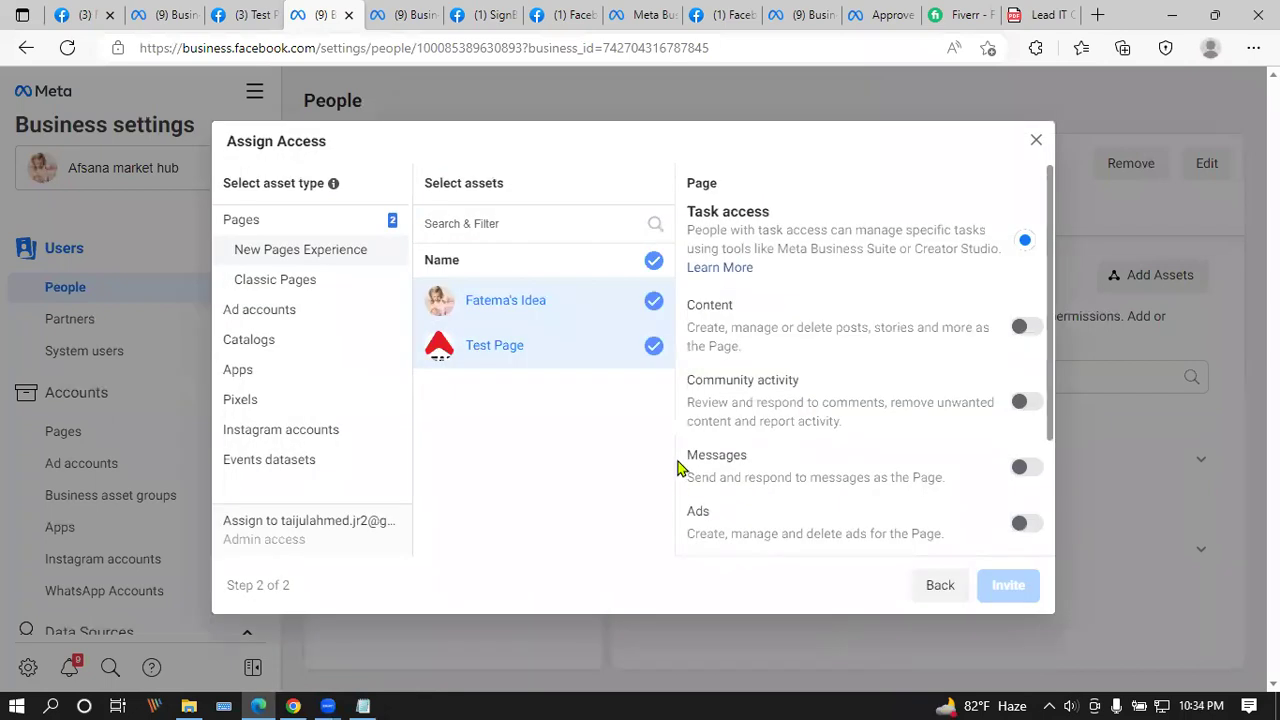
Step: Select the business pixel and give the invitee view and full Manage Pixel control
left_click(266, 279)
left_click(264, 339)
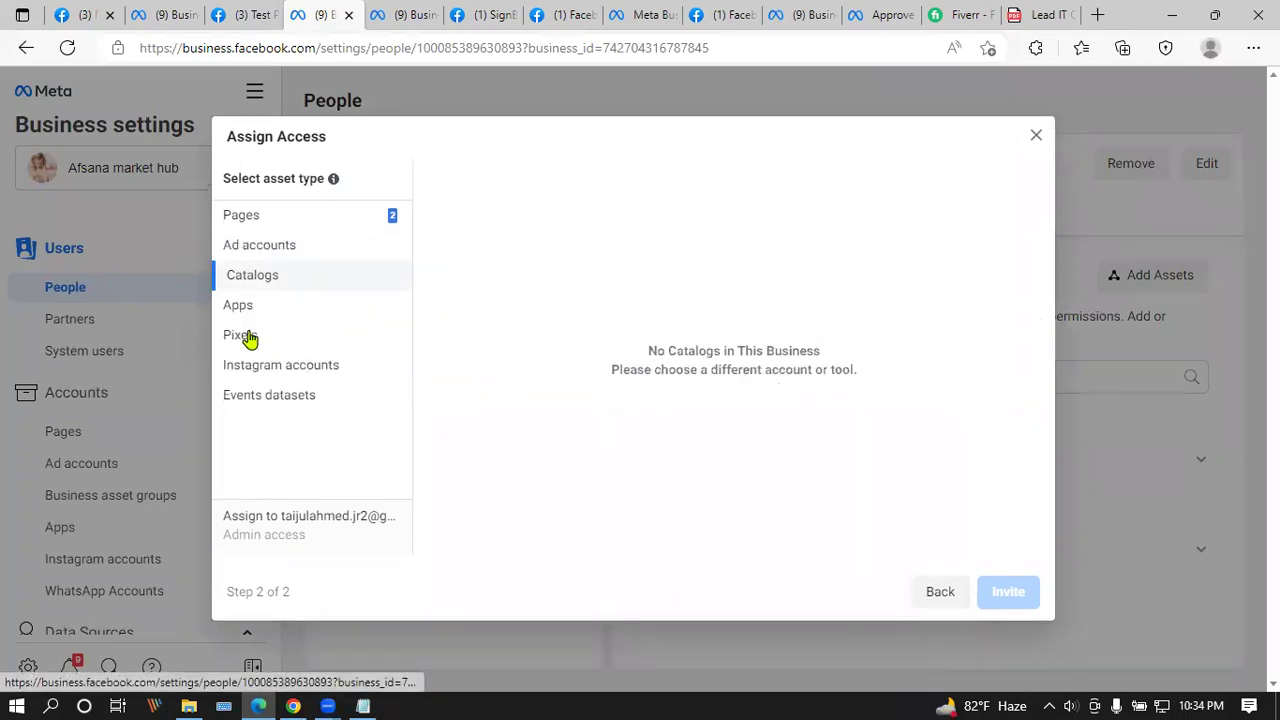
left_click(250, 337)
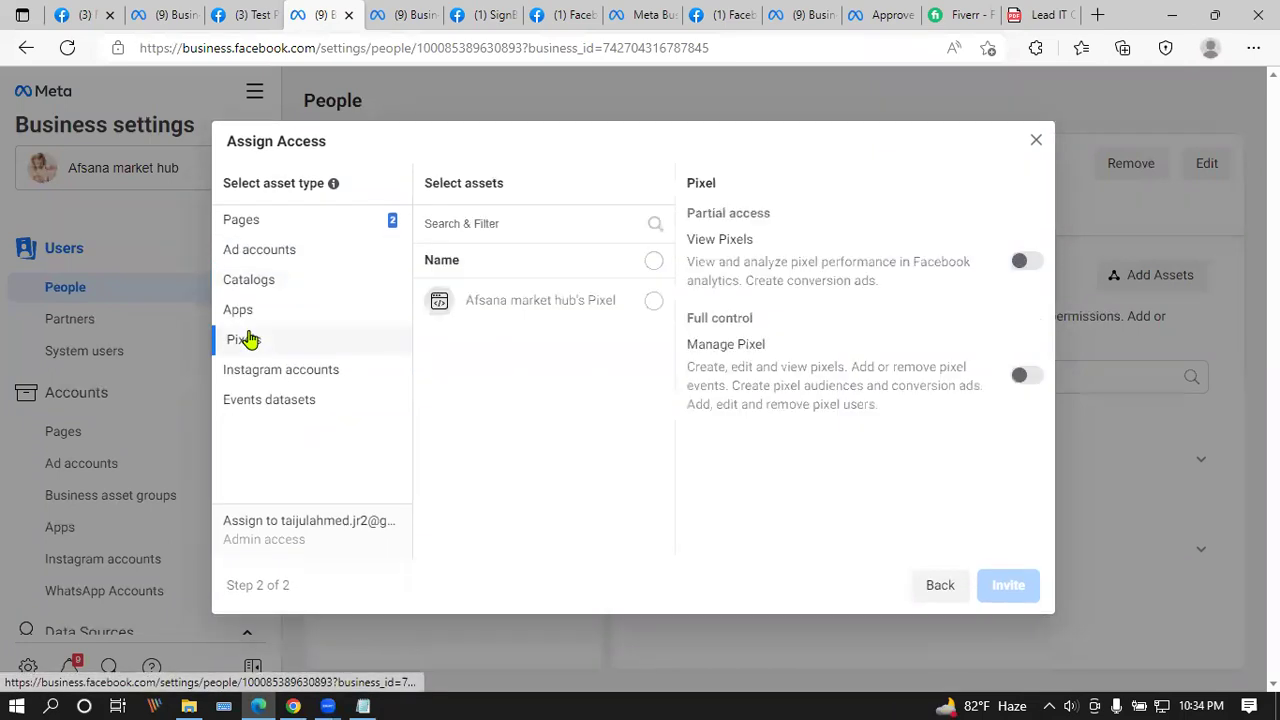
left_click(652, 262)
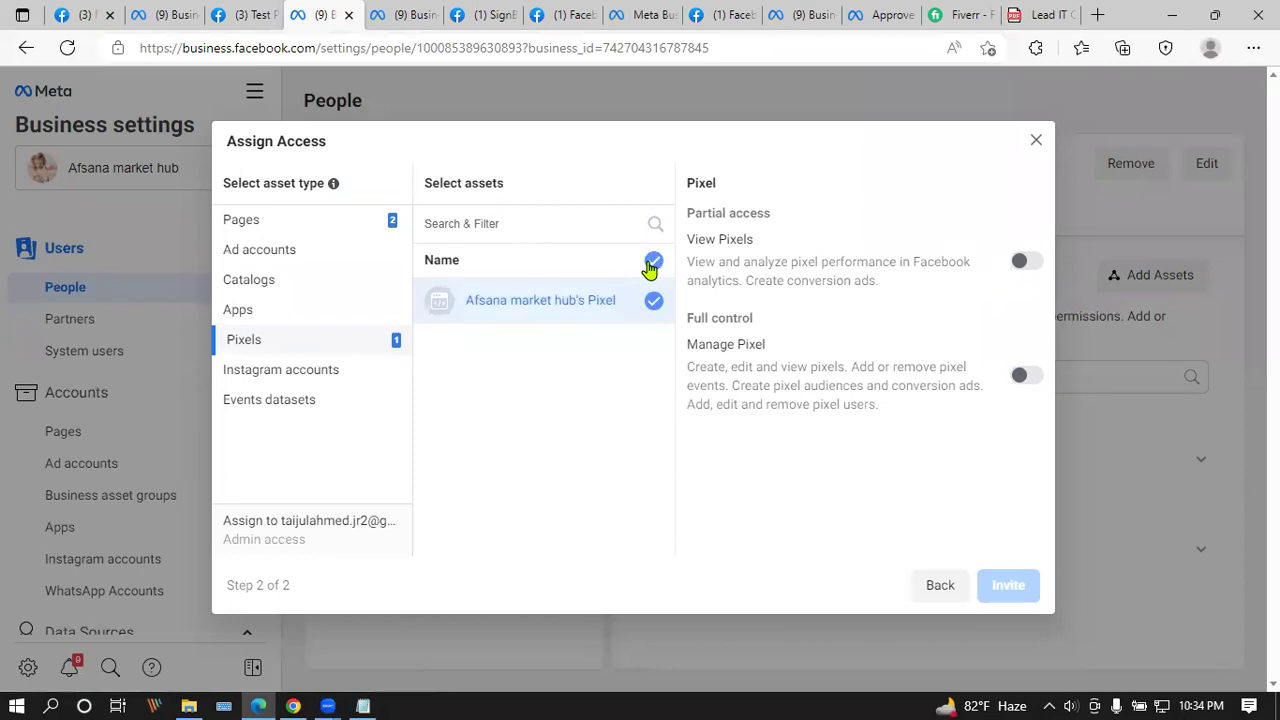
left_click(1027, 263)
left_click(1023, 378)
Step: Check the other asset types and deselect both Pages, ending on the ad account permissions
left_click(280, 371)
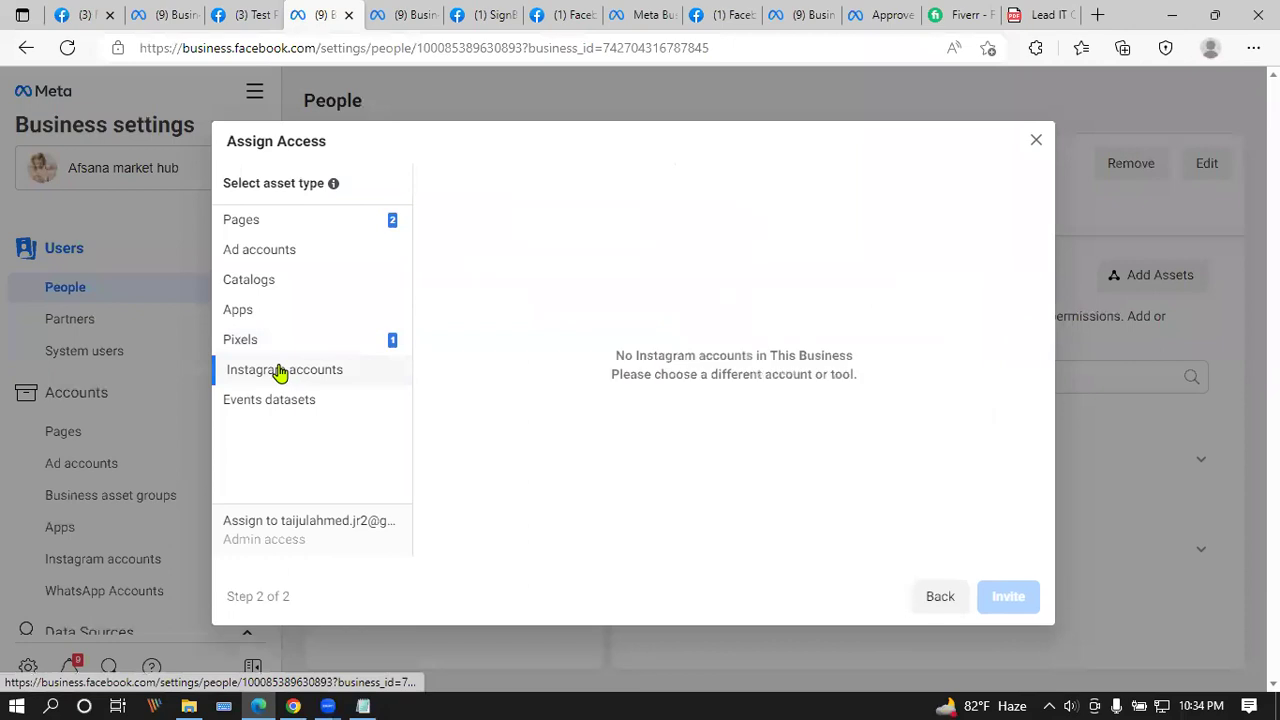
left_click(265, 401)
left_click(281, 341)
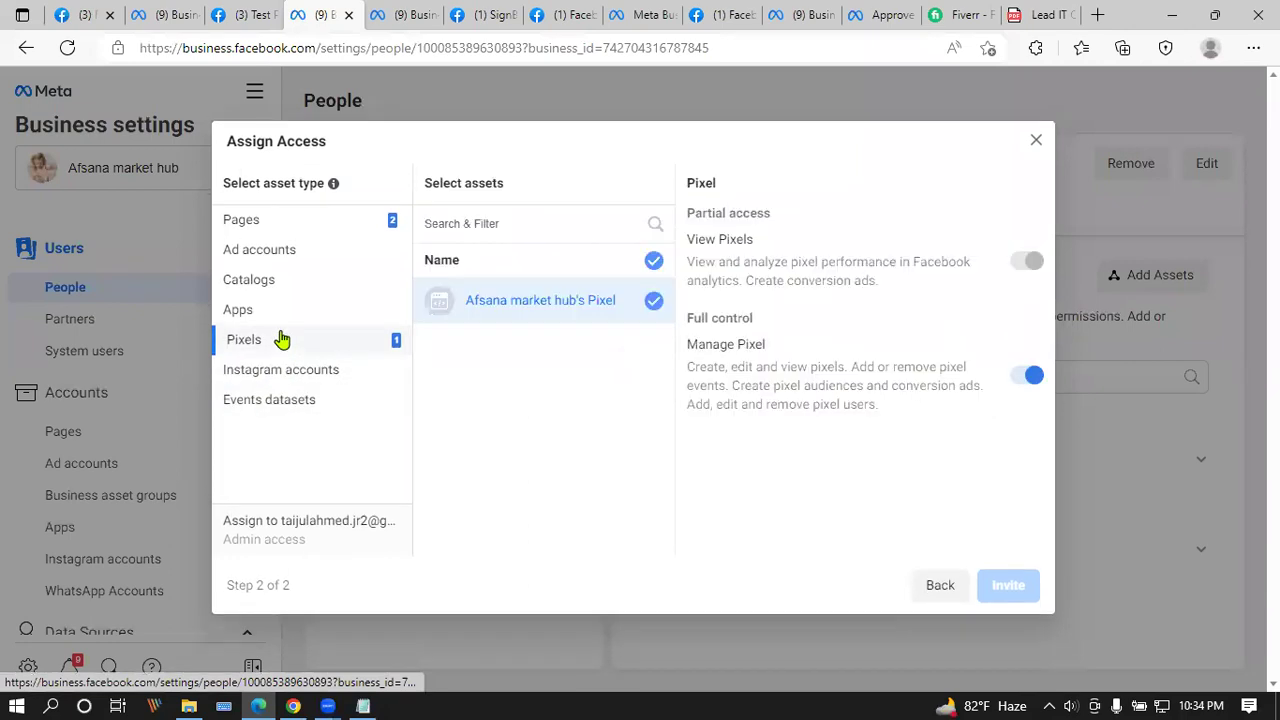
left_click(287, 281)
left_click(289, 251)
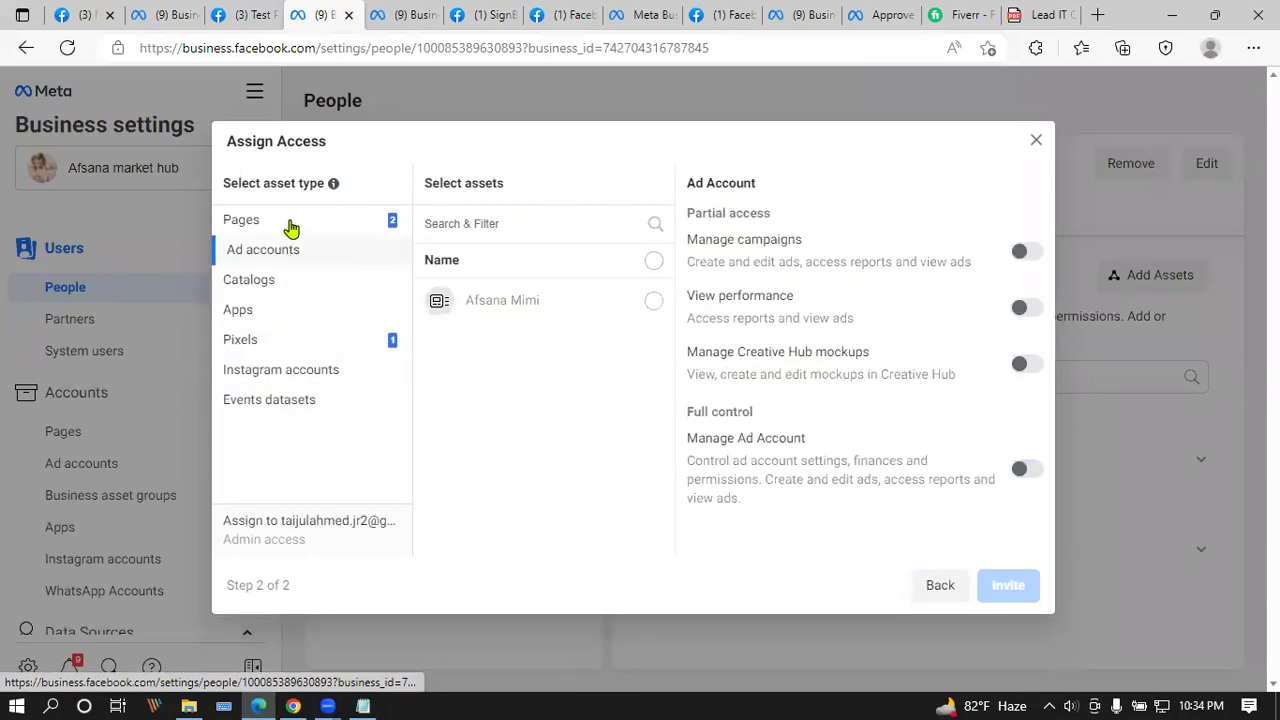
left_click(289, 223)
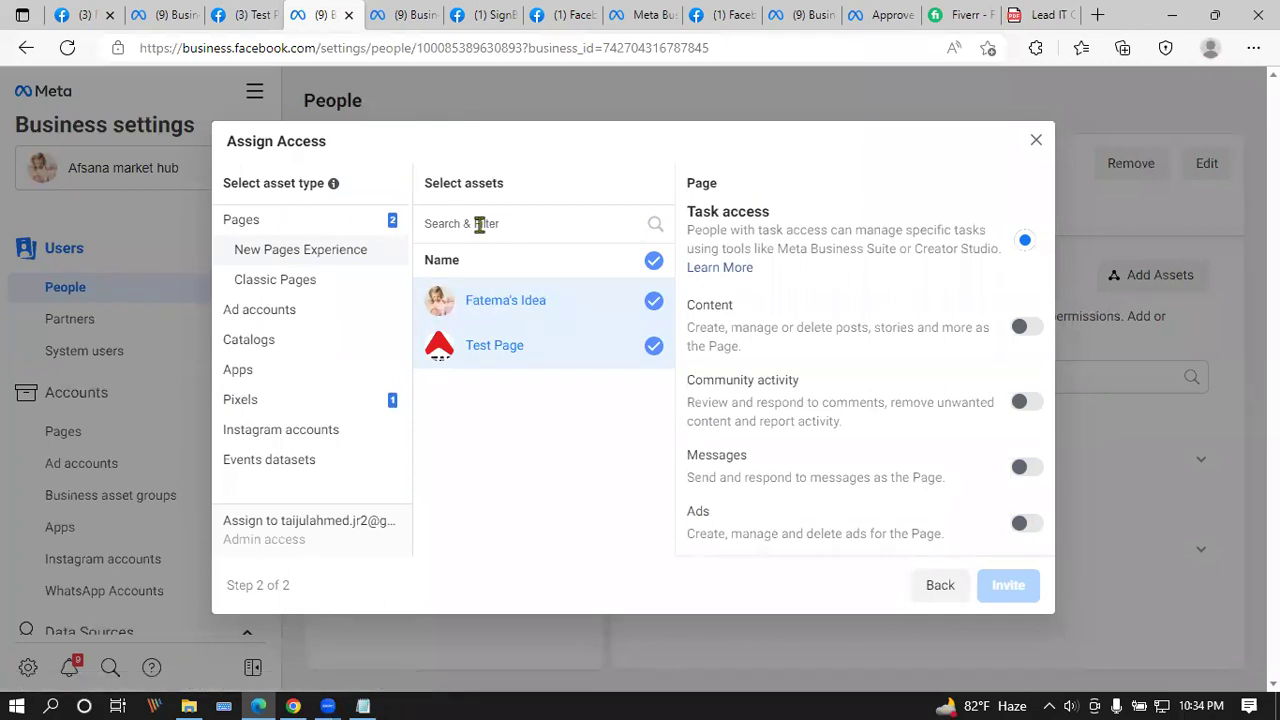
left_click(654, 262)
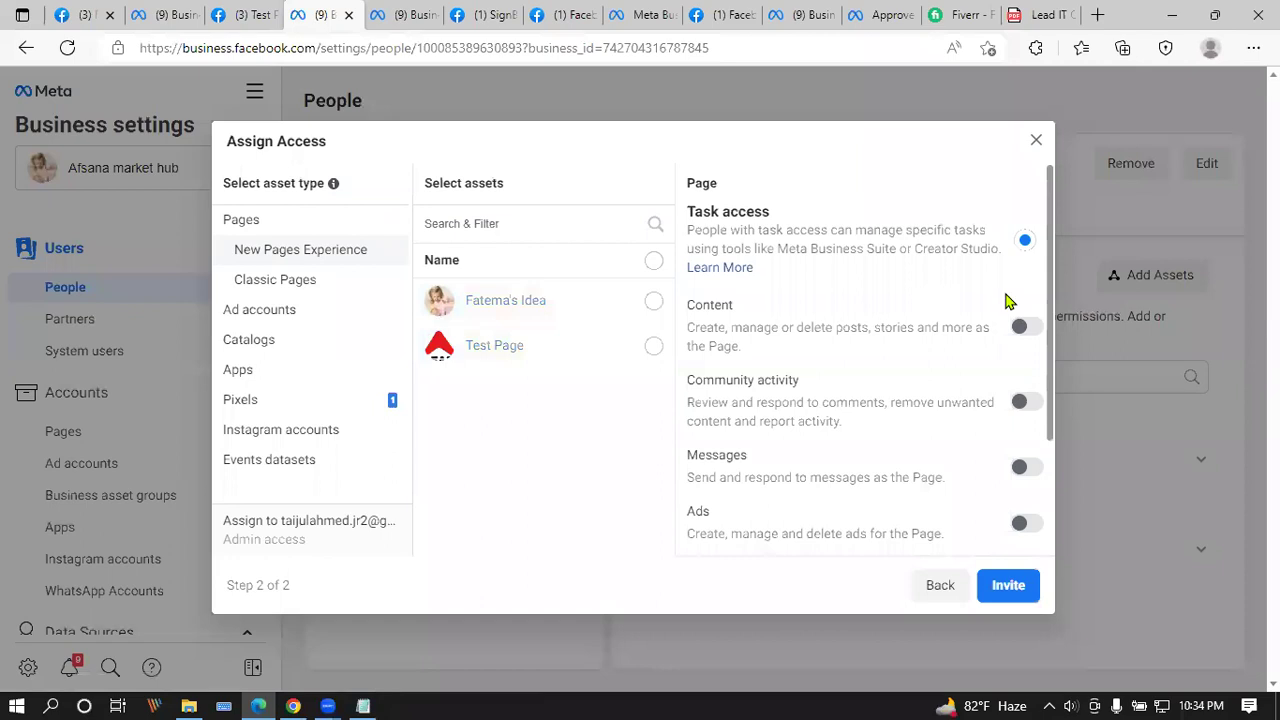
scroll(868, 307, "down", 2)
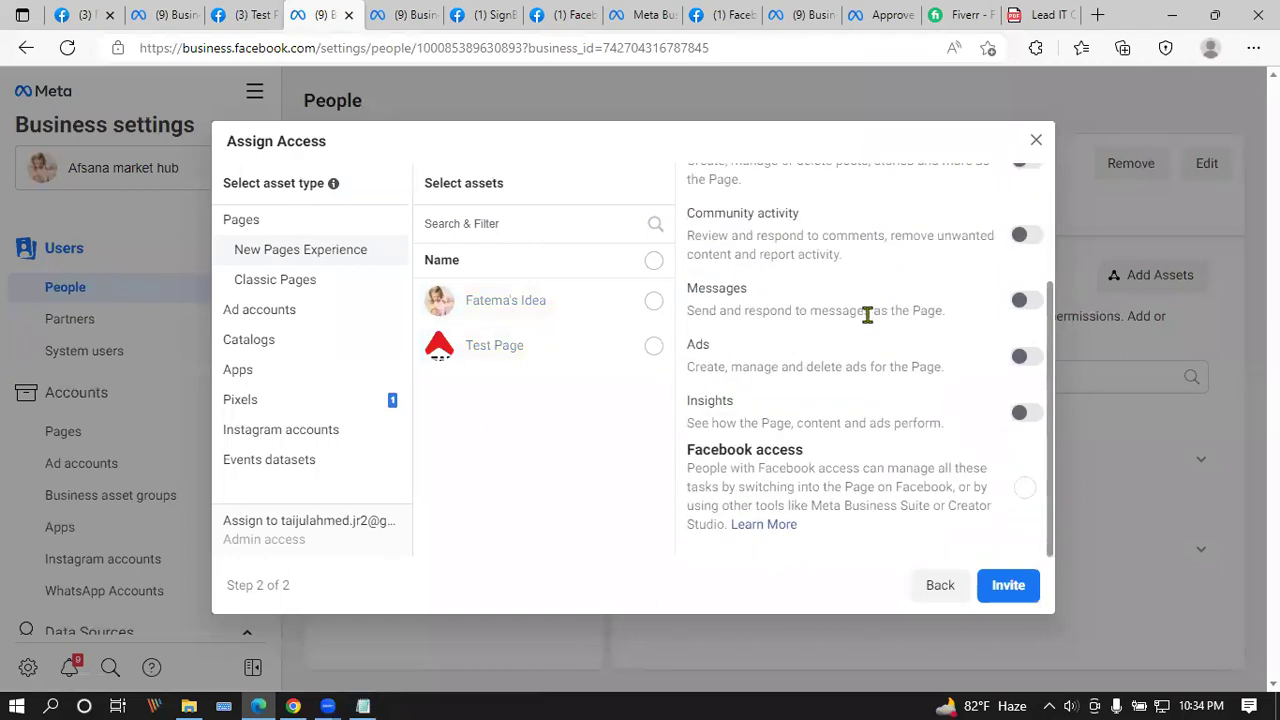
left_click(266, 284)
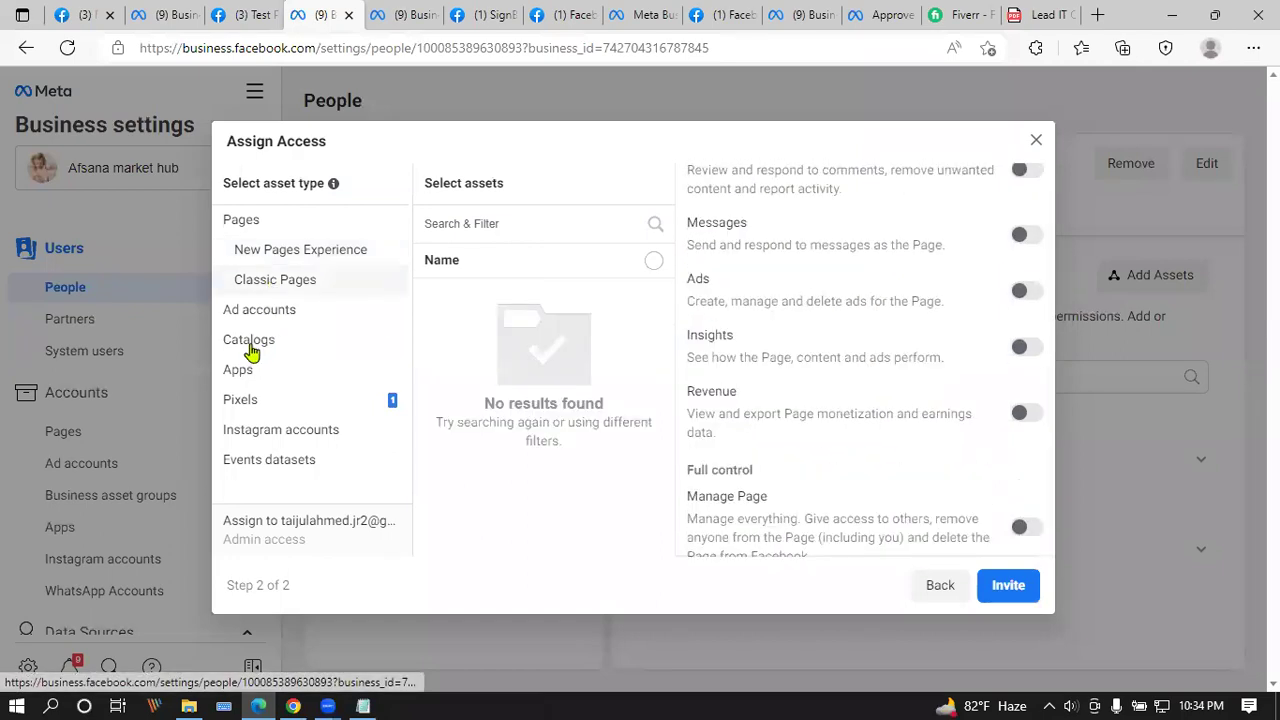
left_click(250, 345)
left_click(266, 252)
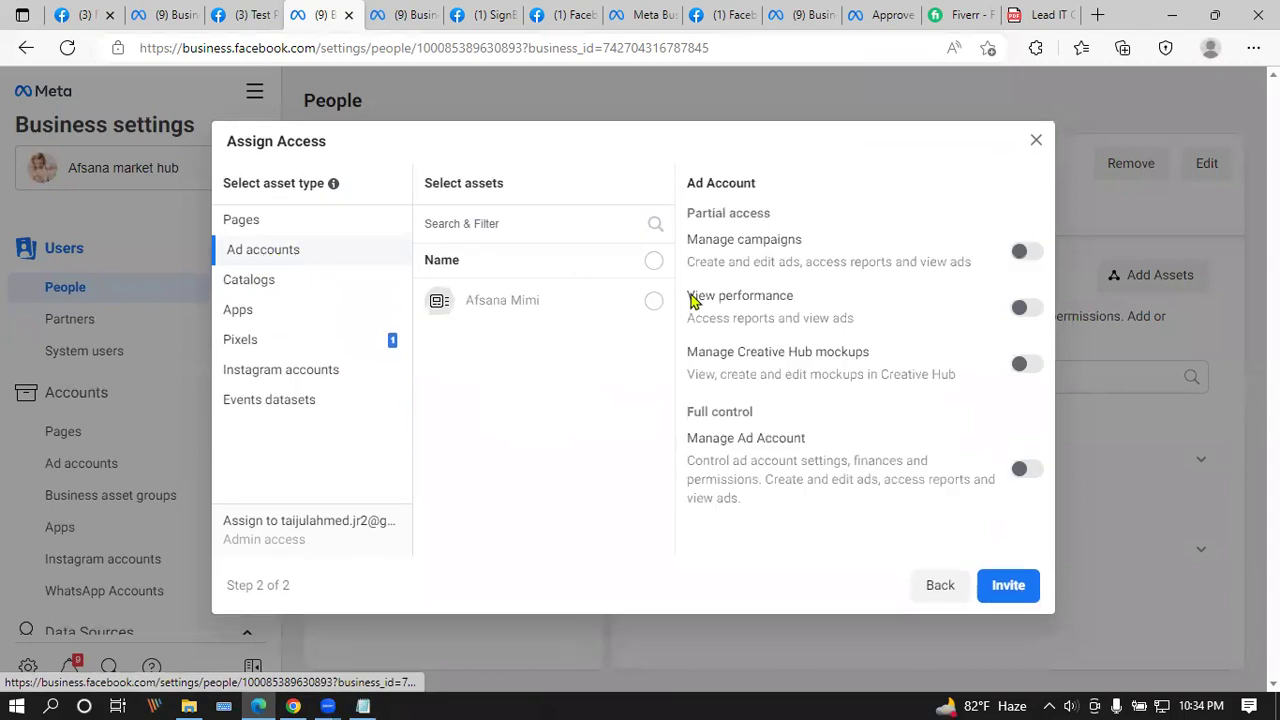
Step: Select the ad account and turn on full Manage Ad Account control
left_click(653, 260)
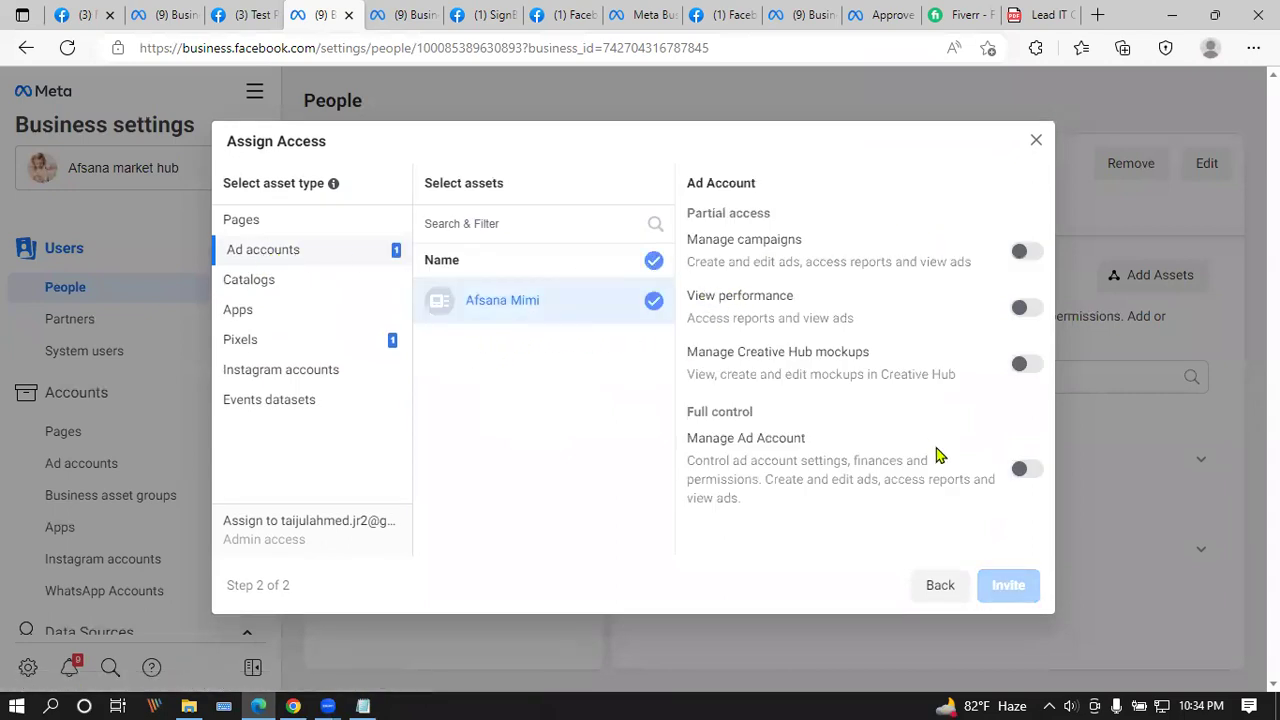
left_click(1025, 473)
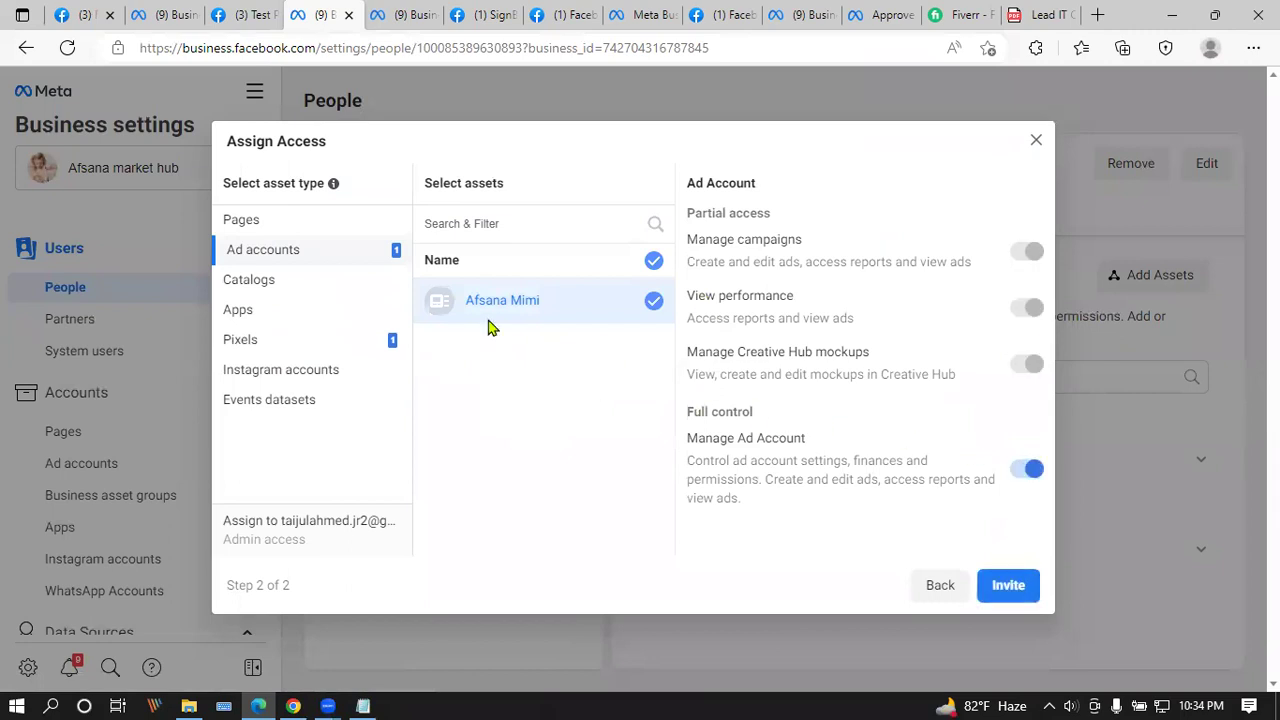
left_click(298, 285)
left_click(258, 312)
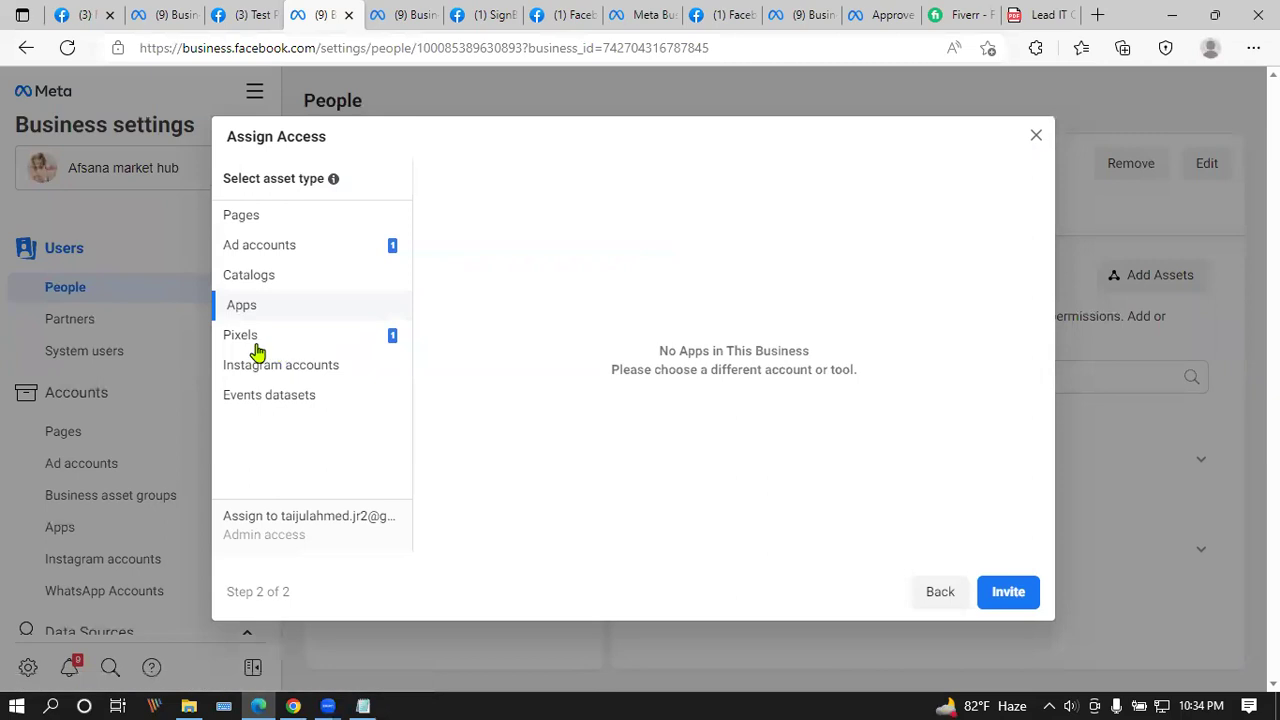
Step: Untick the pixel and ad account and switch off their full-control permissions
left_click(243, 336)
left_click(654, 261)
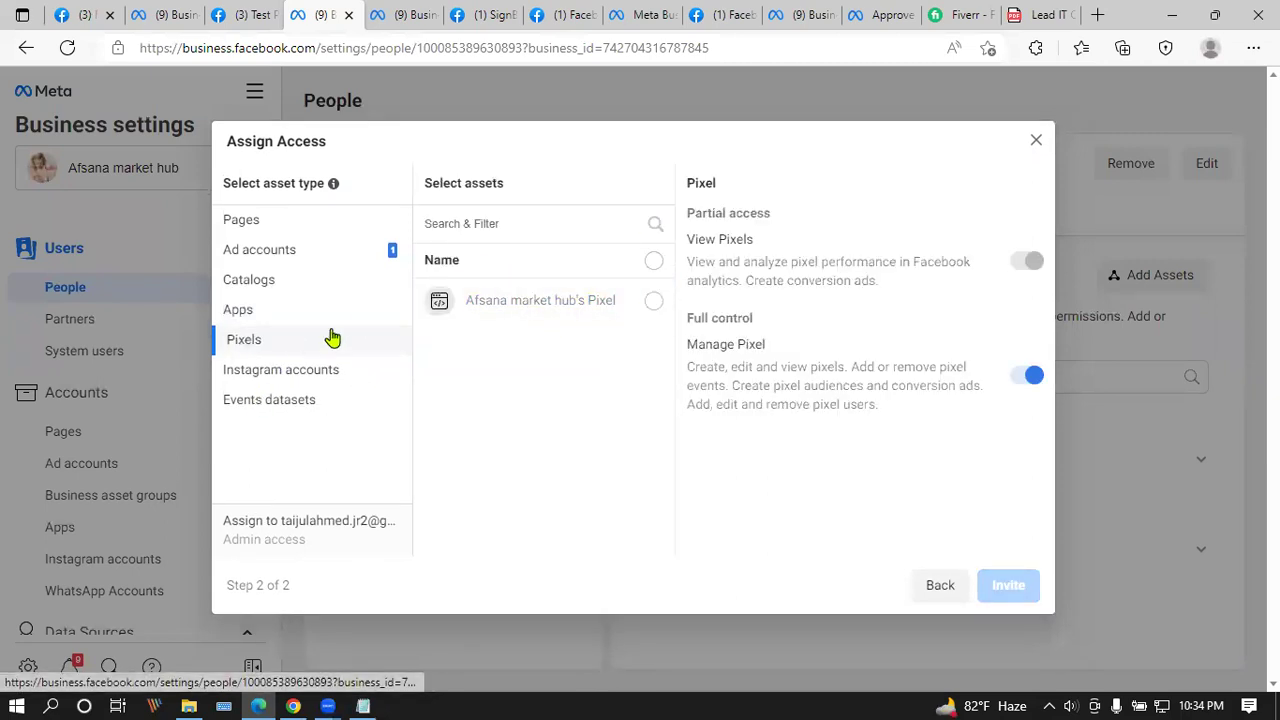
left_click(1027, 380)
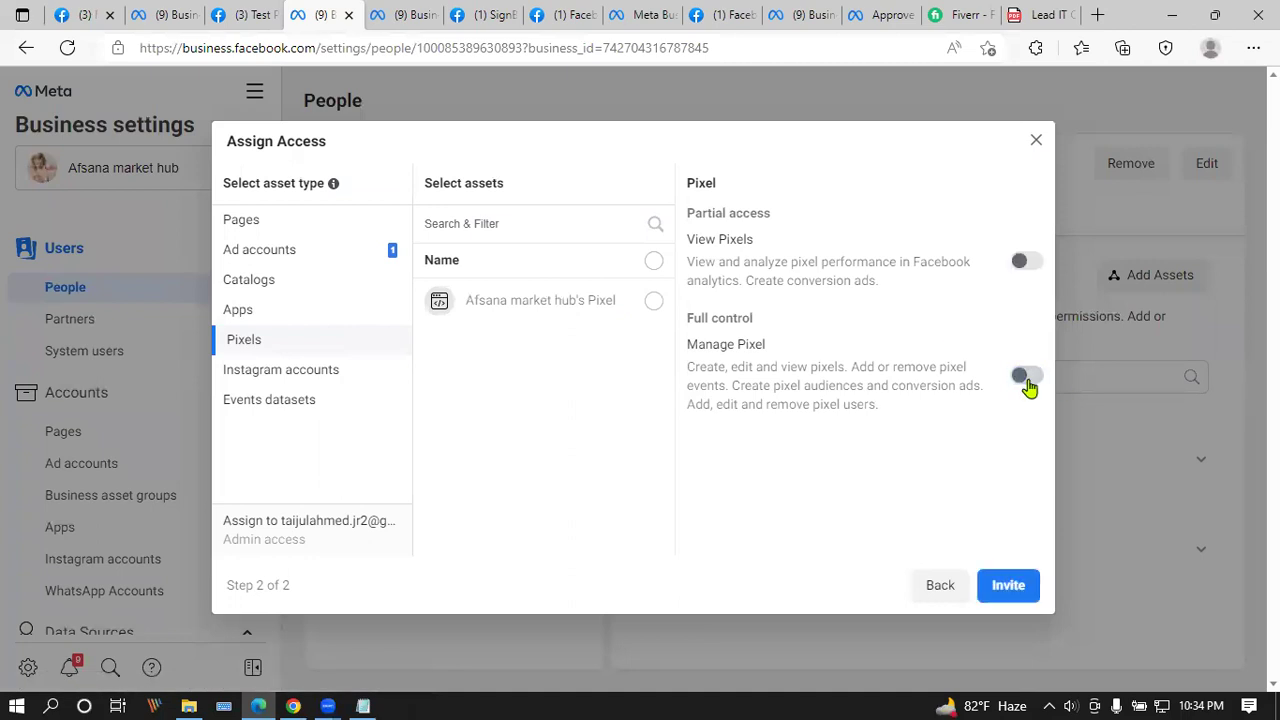
left_click(295, 370)
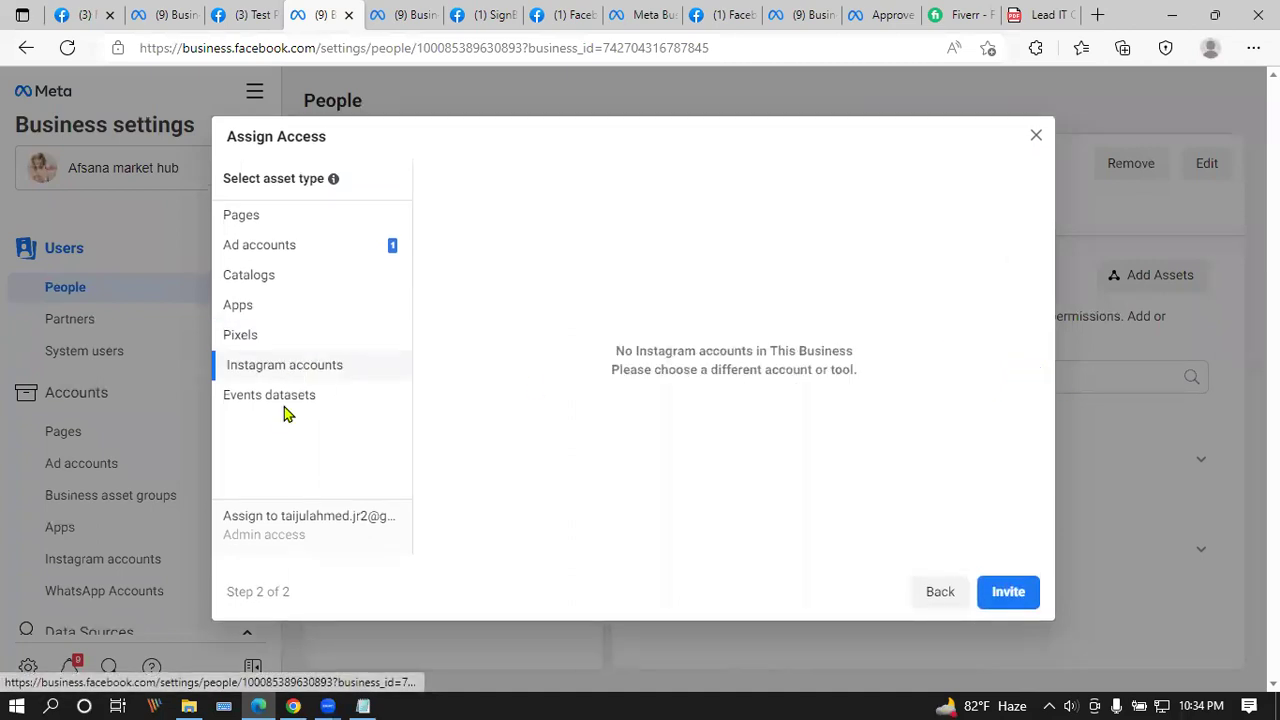
left_click(311, 250)
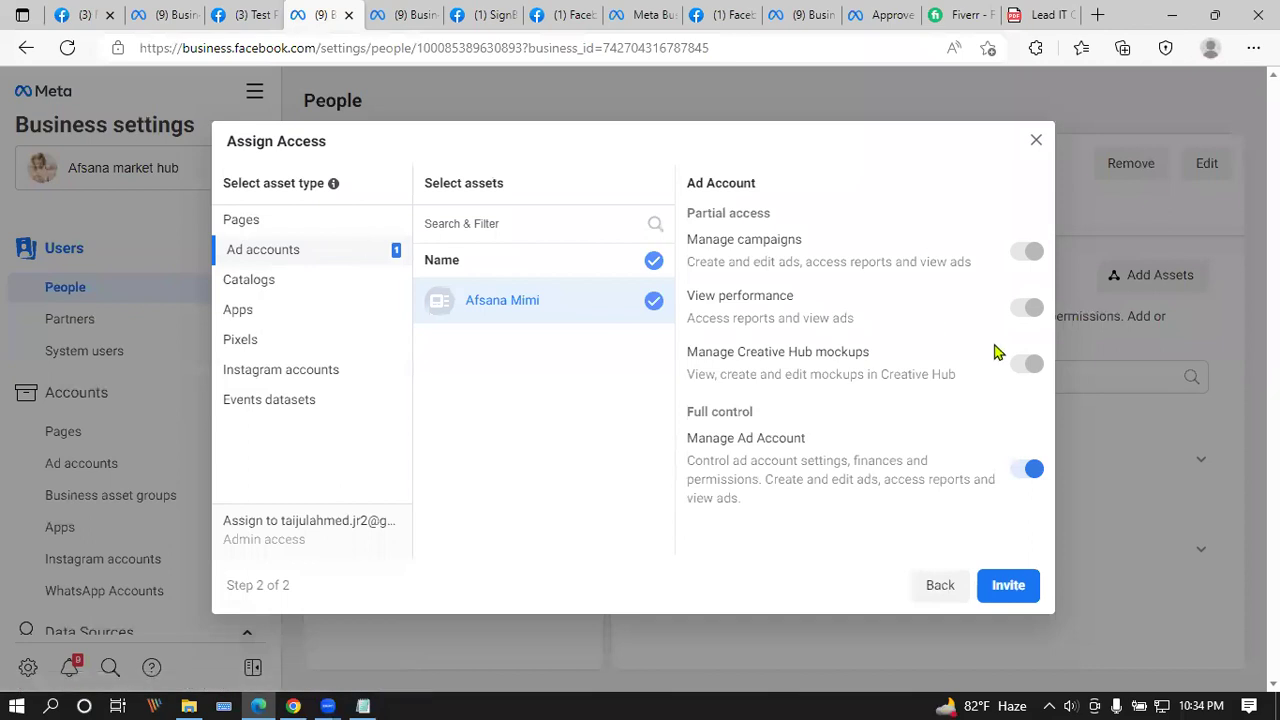
left_click(651, 260)
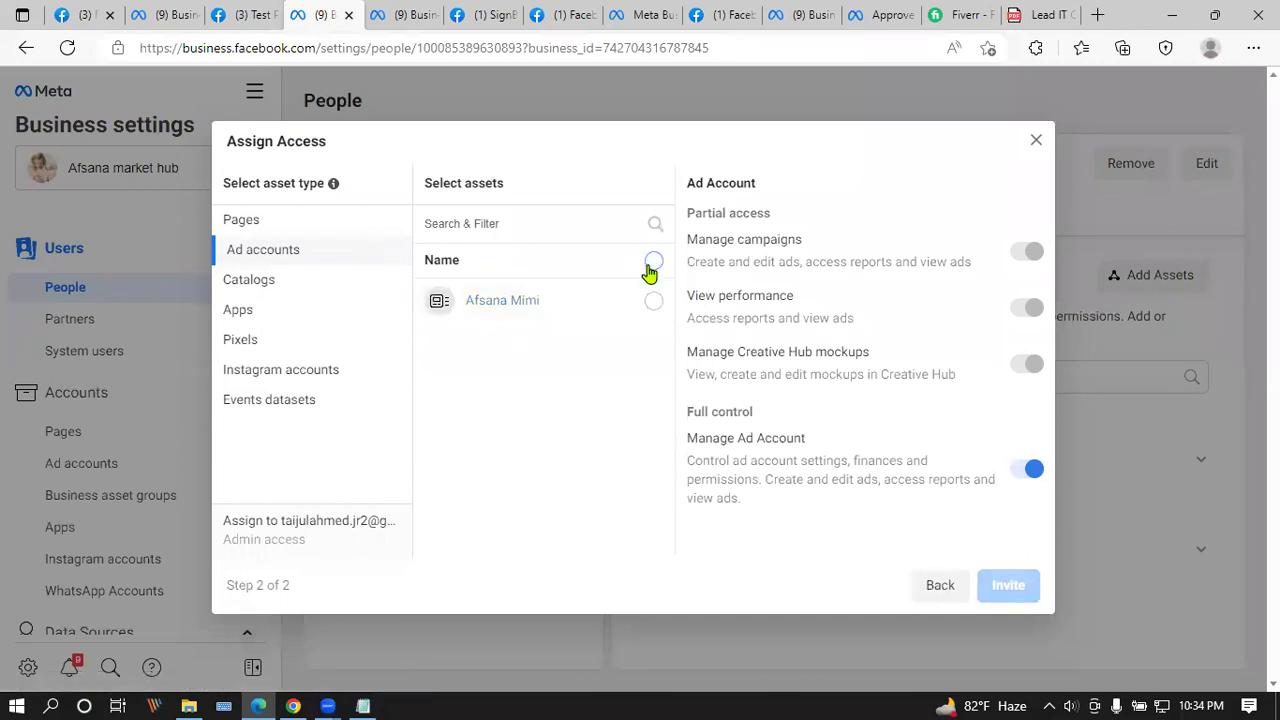
left_click(1028, 470)
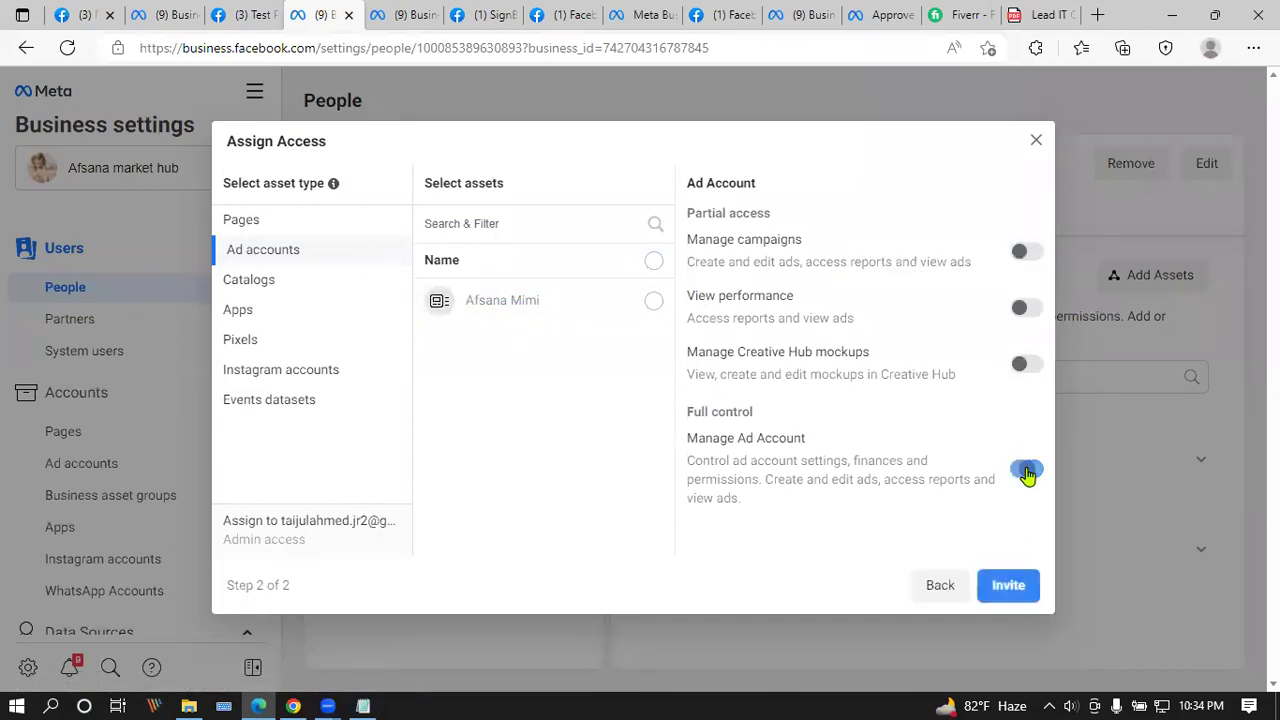
left_click(294, 220)
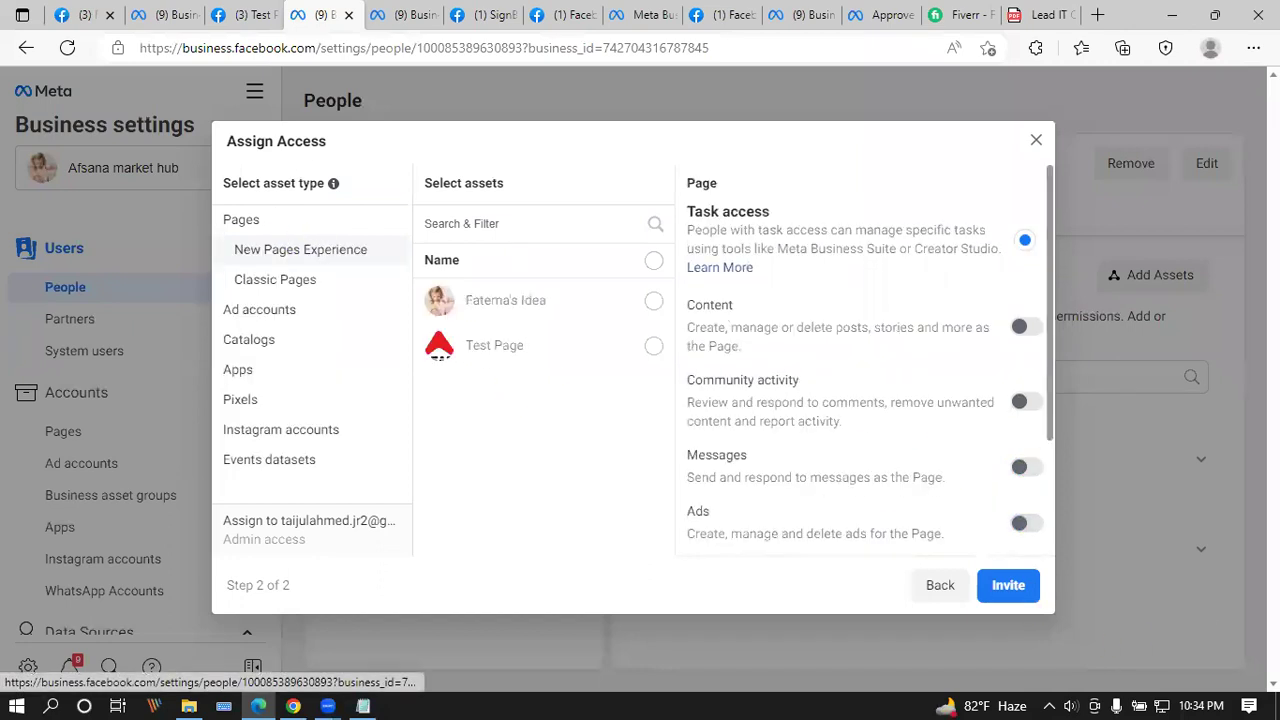
scroll(1014, 434, "down", 2)
Step: Send the admin invitation and dismiss the Invitation sent confirmation
left_click(1006, 590)
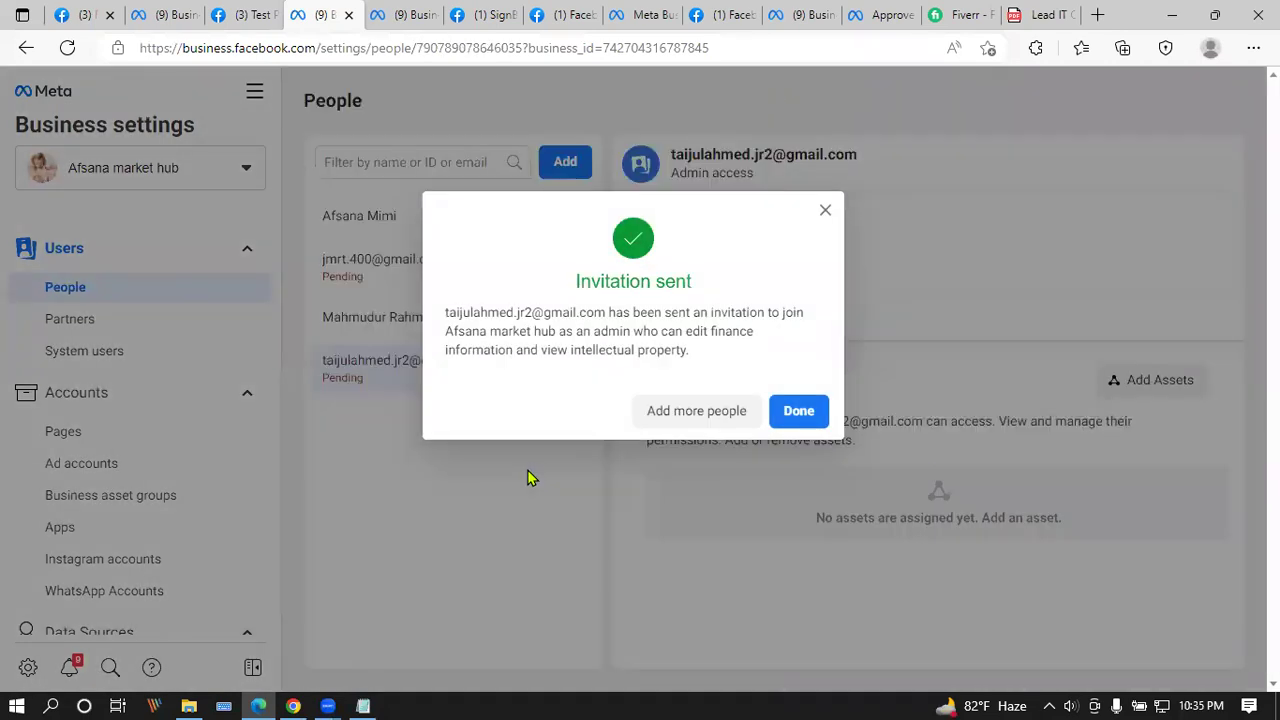
left_click_drag(445, 312, 765, 313)
left_click(585, 375)
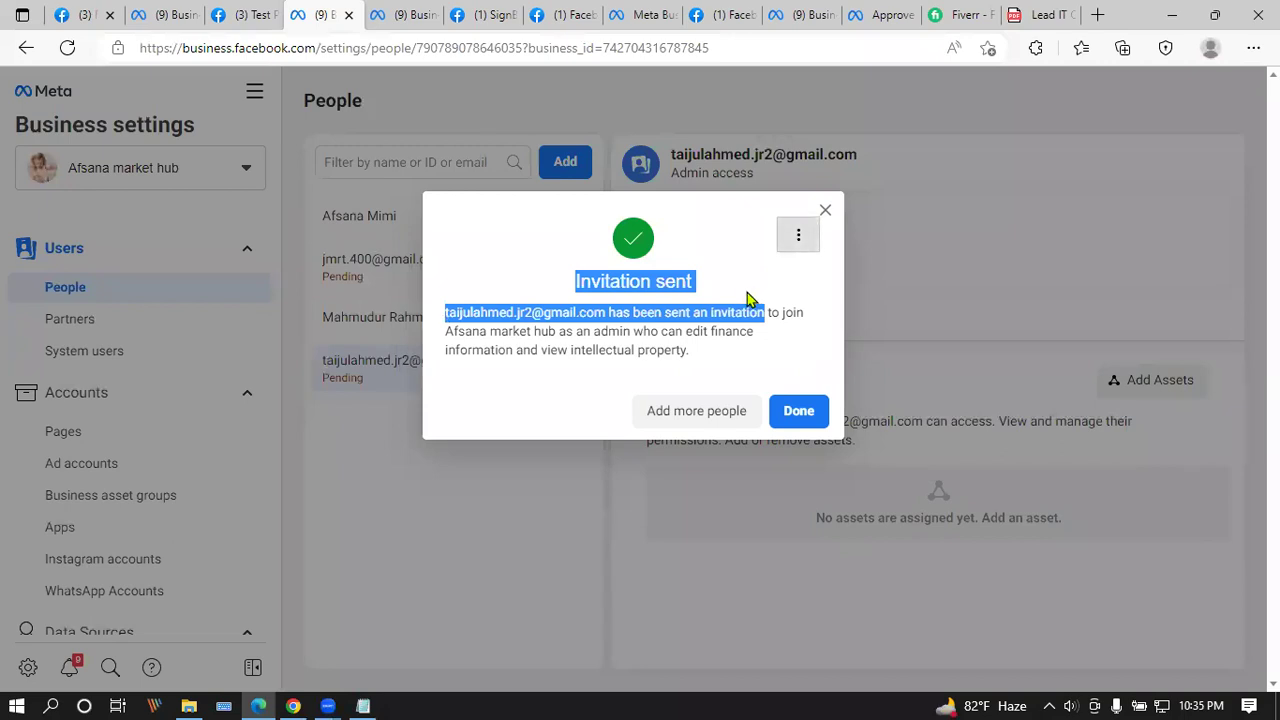
left_click(805, 418)
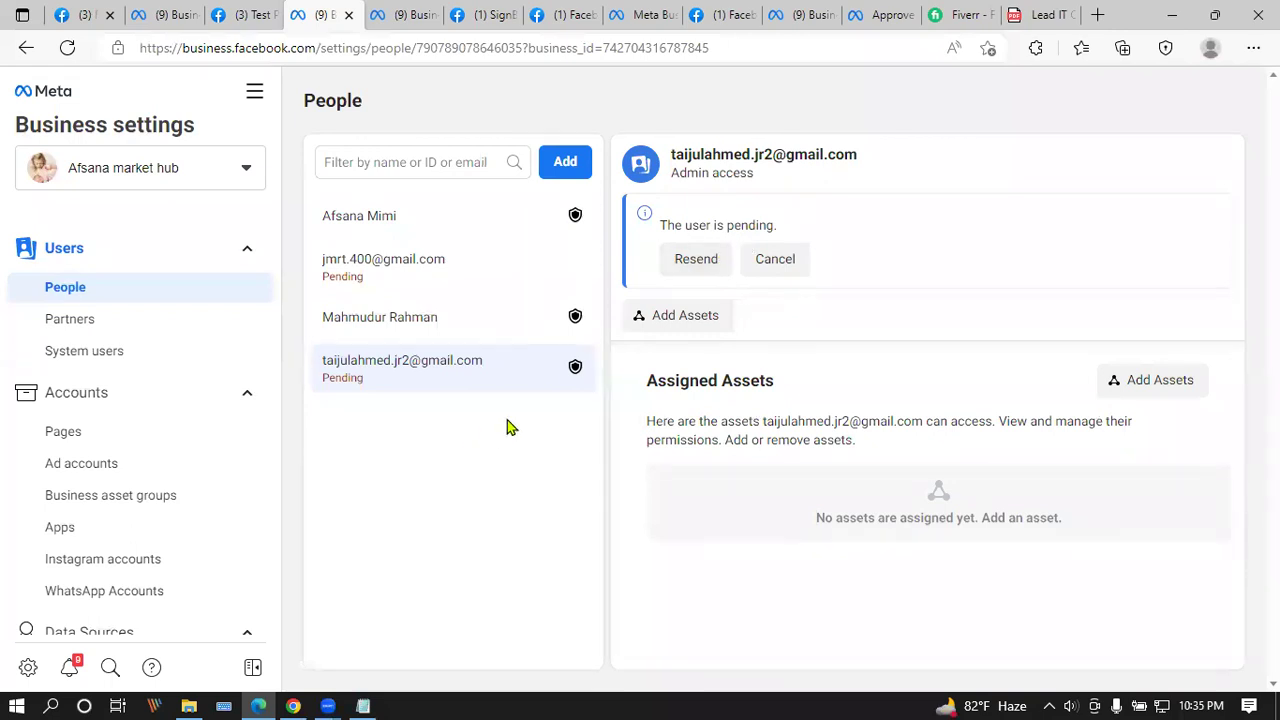
Step: Open the other pending employee and confirm Cancel invitation
left_click(527, 284)
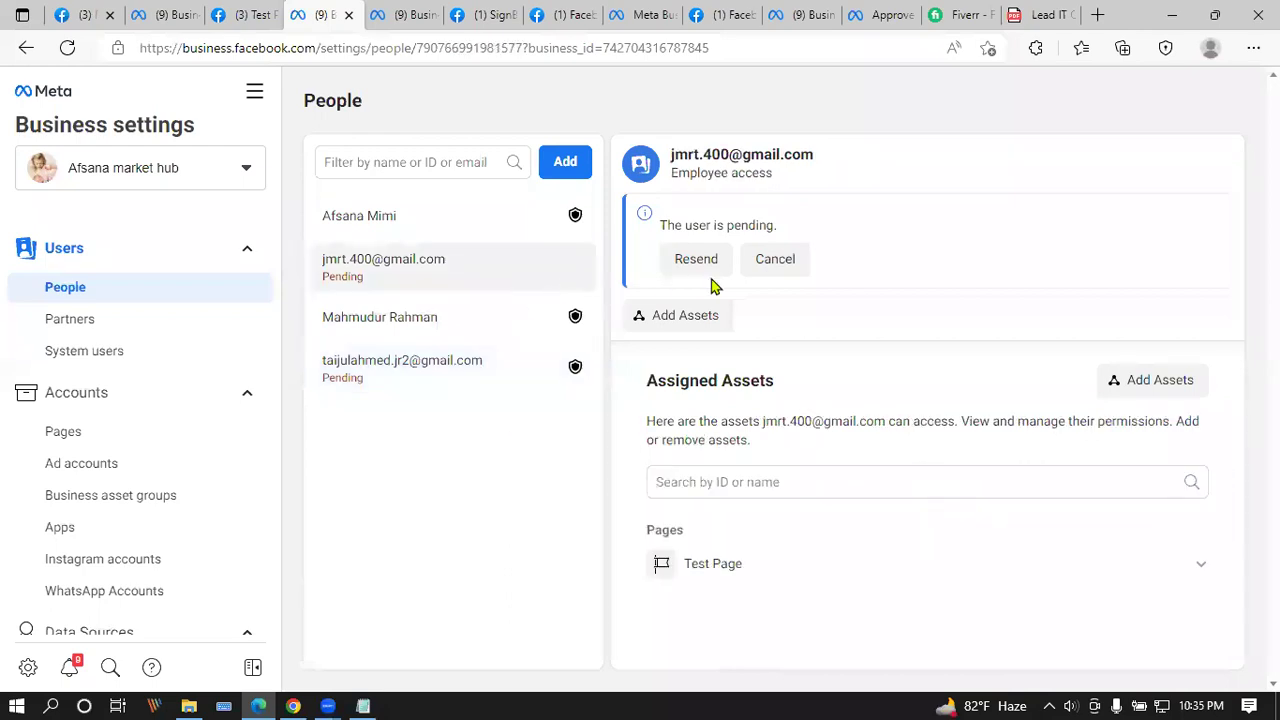
left_click(794, 263)
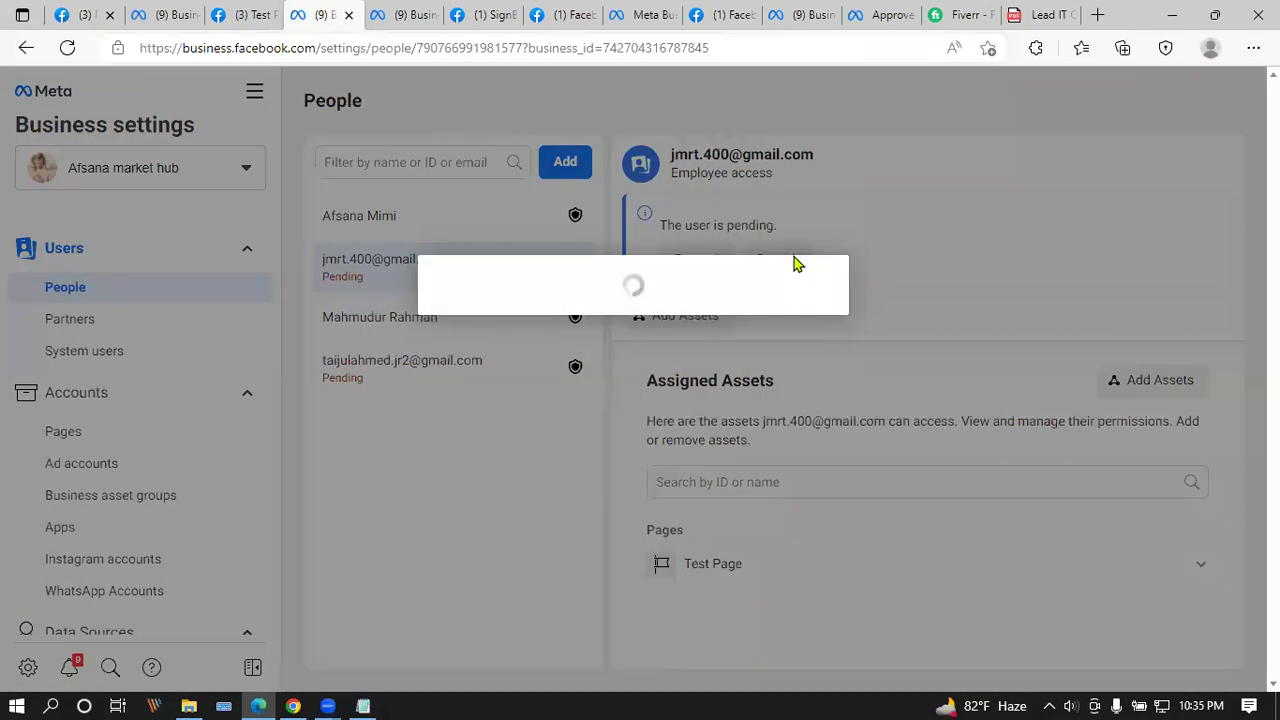
left_click(794, 384)
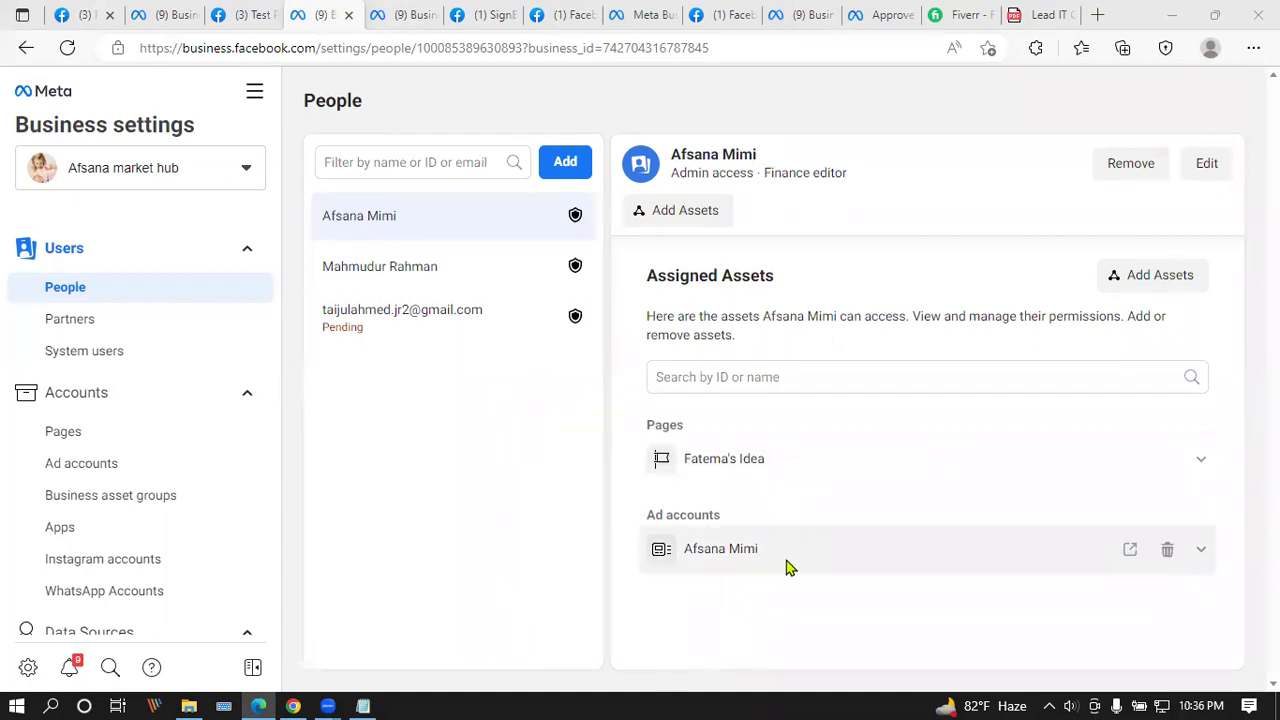
Step: View the second admin's assigned ad account, then open the pending invitee's details
left_click(467, 283)
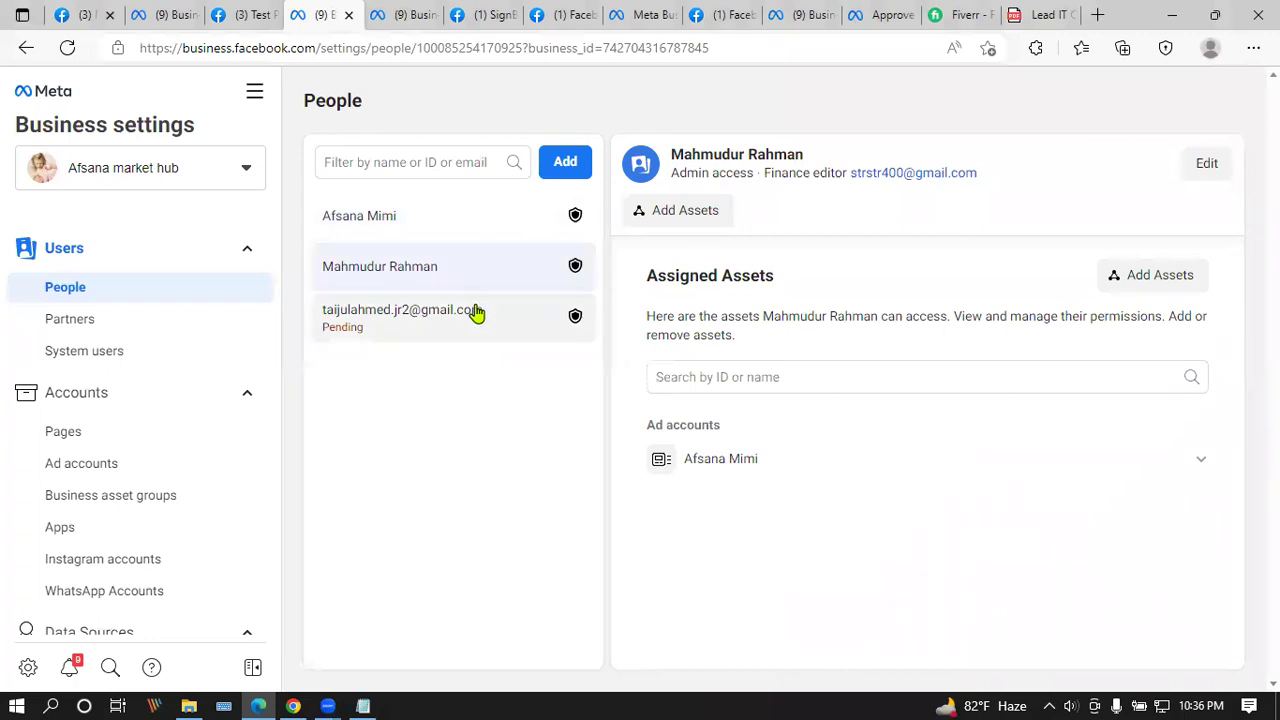
left_click(477, 313)
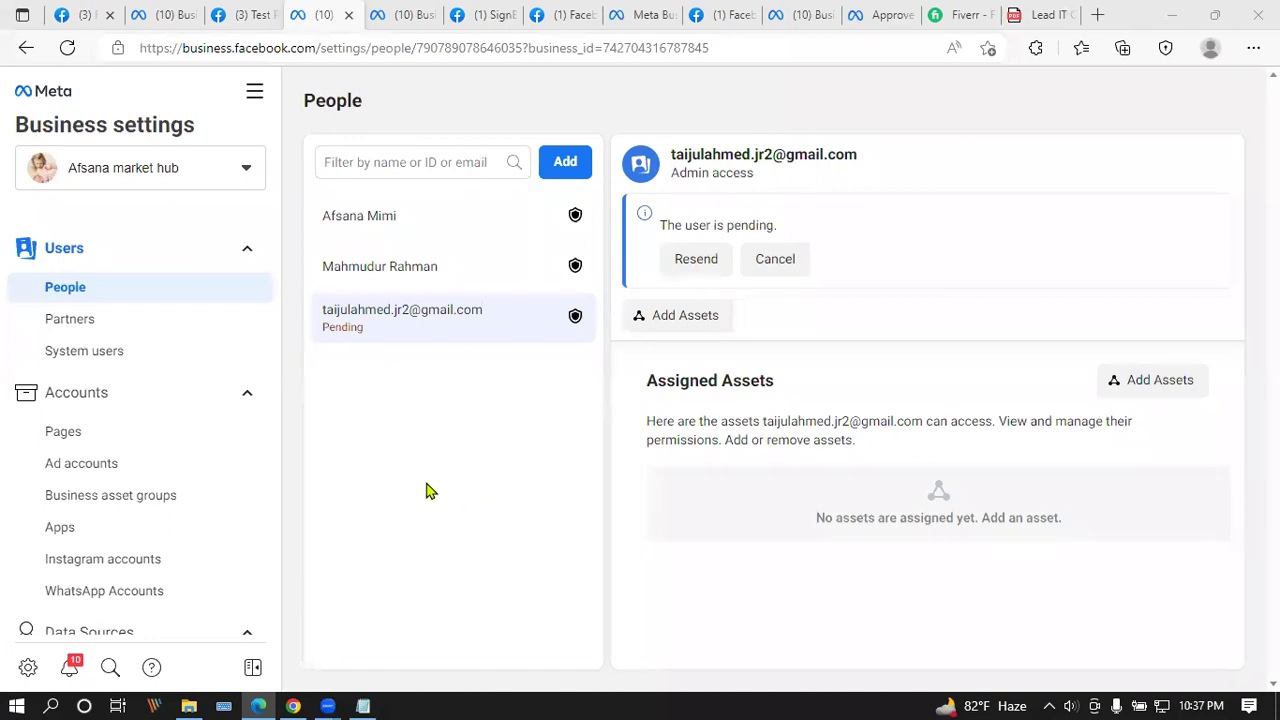
Step: Reload the browser page to refresh the People list
left_click(67, 48)
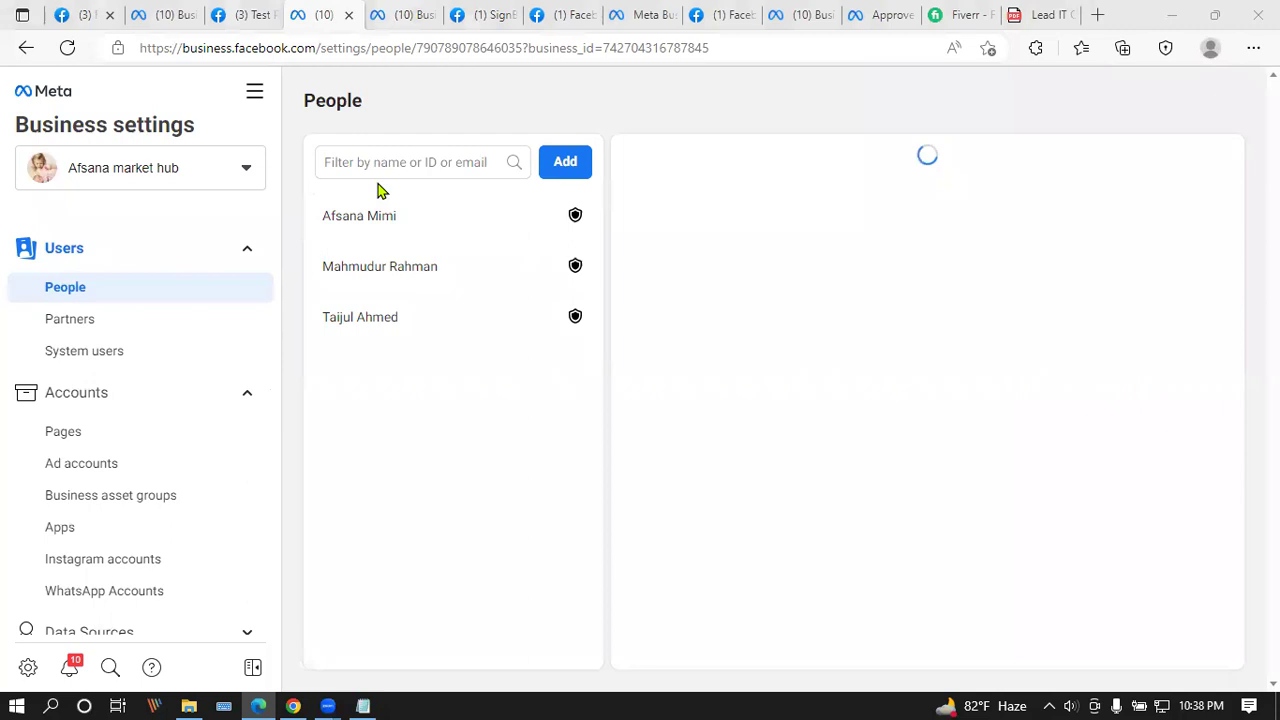
left_click(78, 48)
left_click_drag(305, 104, 368, 100)
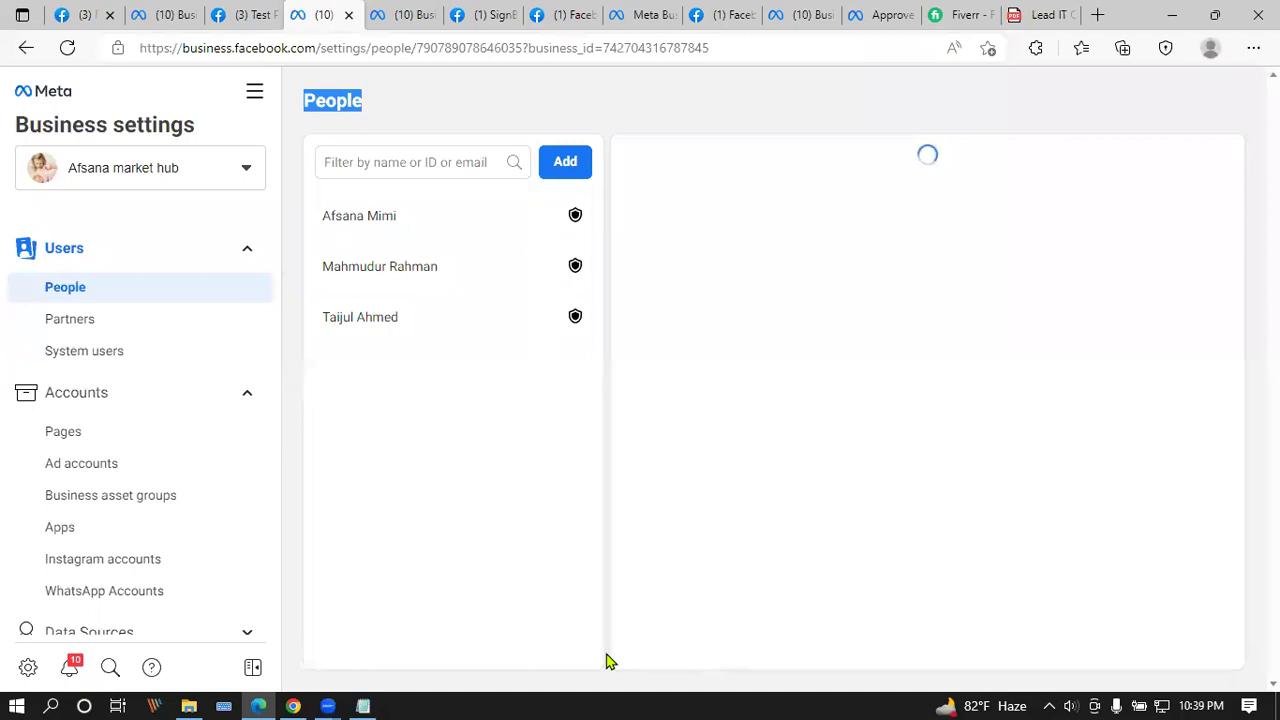
left_click(1201, 705)
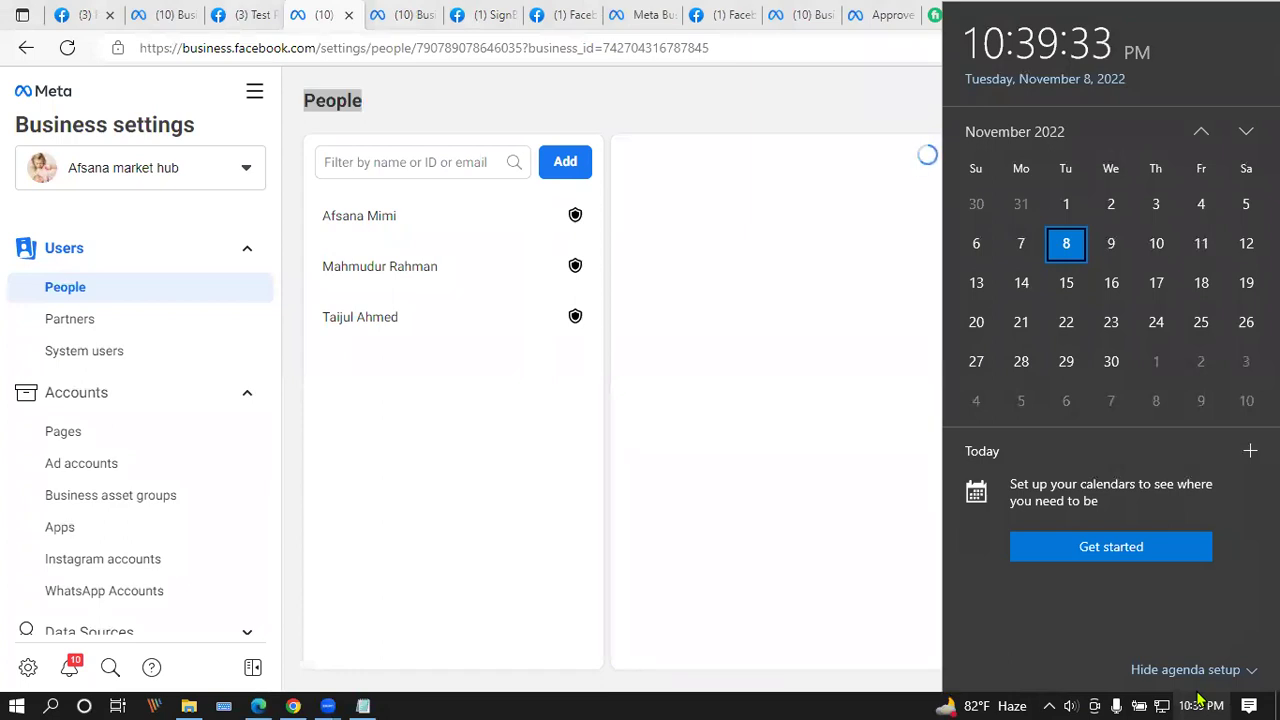
key("Right")
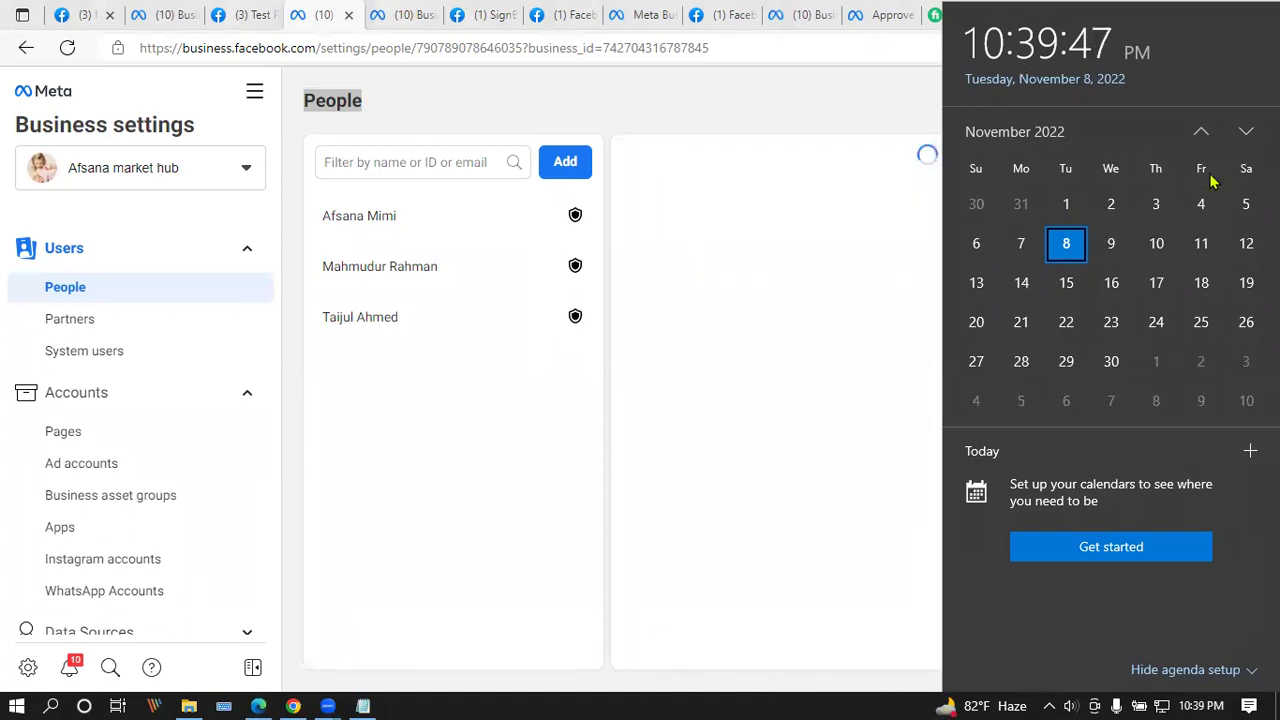
key("Left")
key("Left")
key("Left")
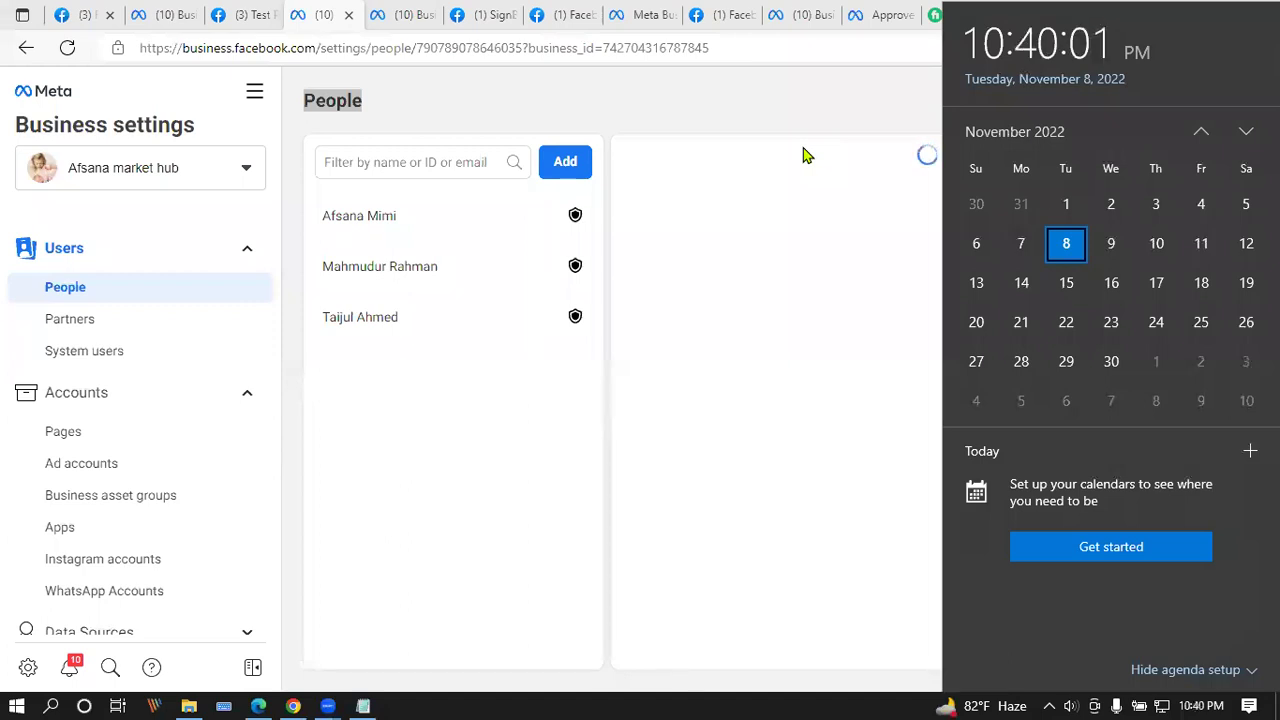
left_click(420, 112)
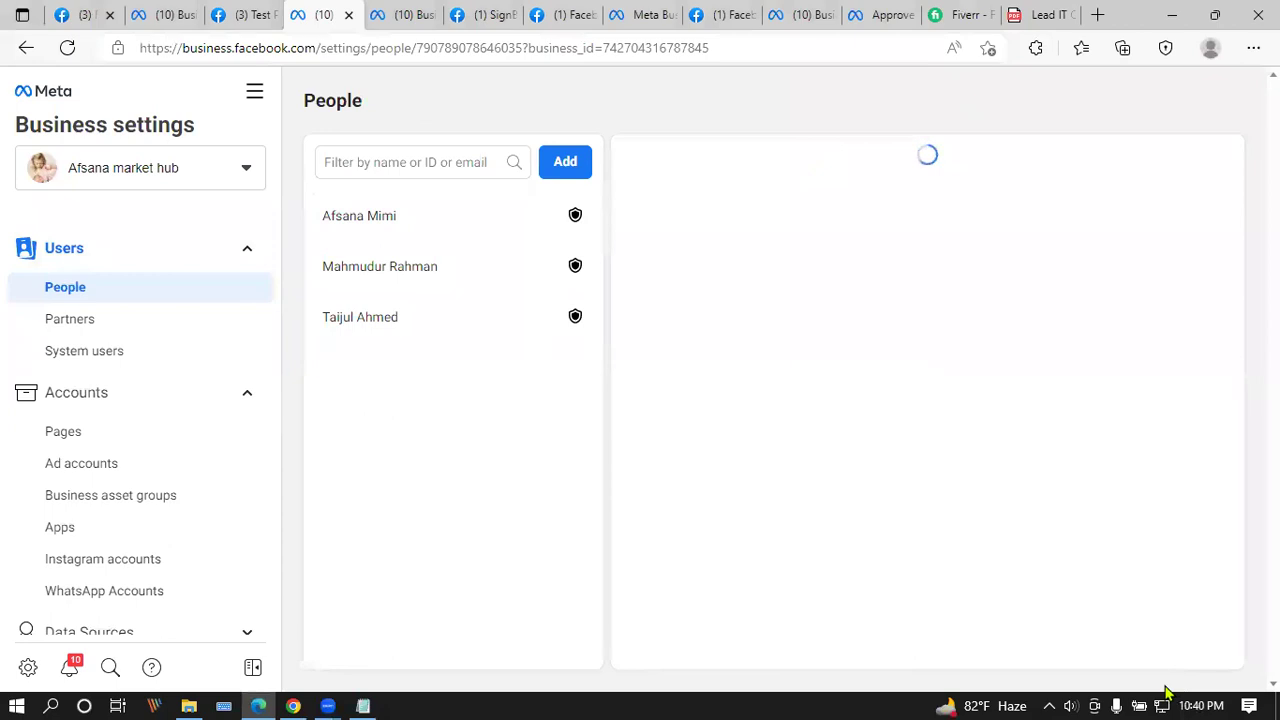
left_click(1198, 704)
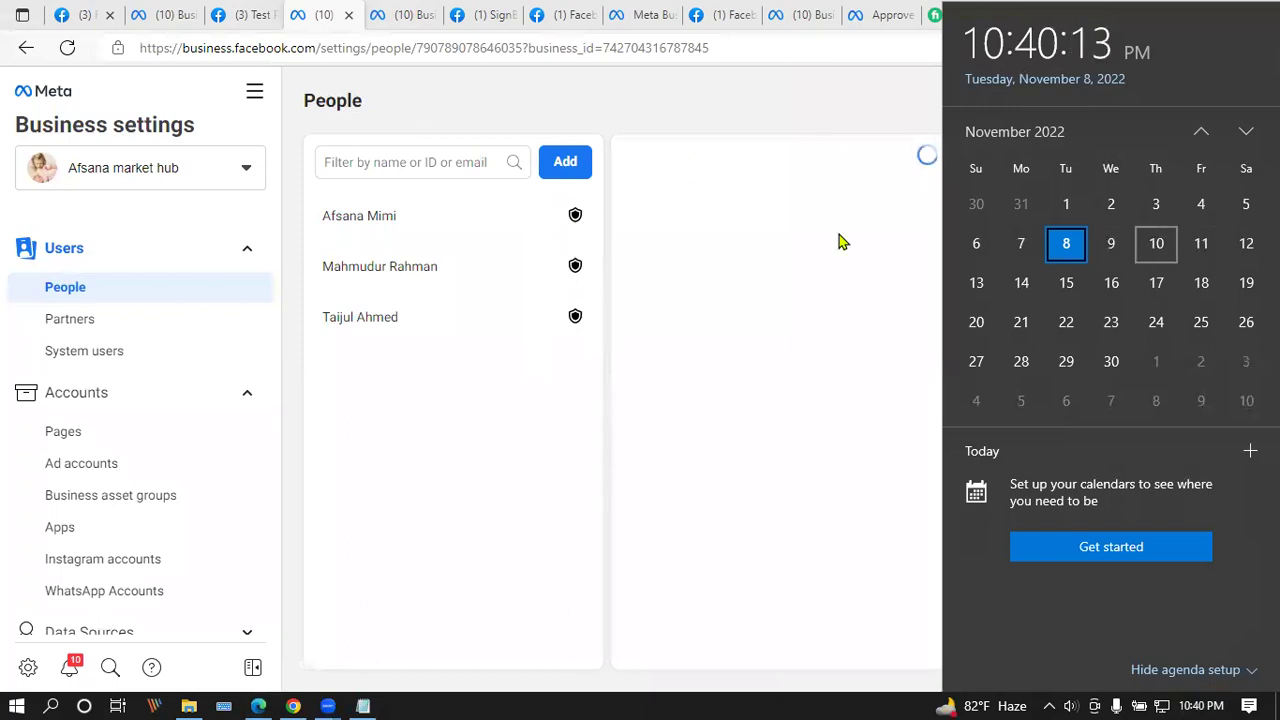
left_click(594, 672)
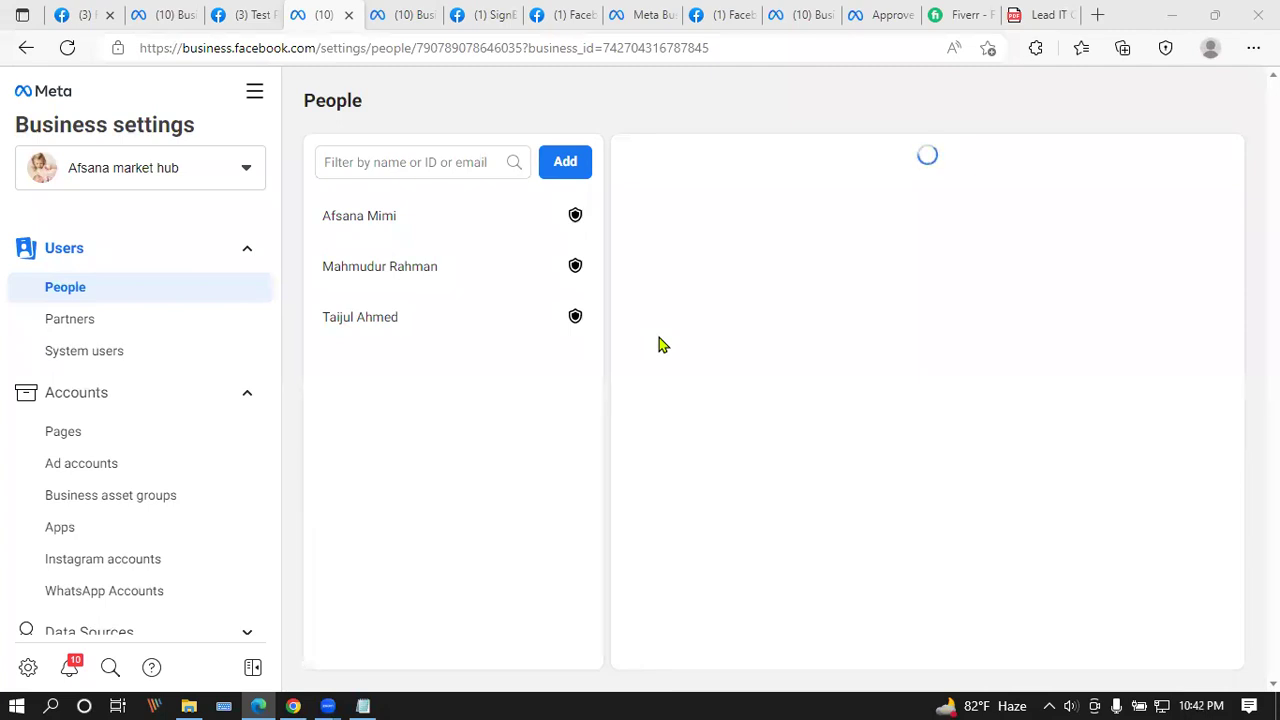
Step: Switch from Afsana market hub to the other business account's Ads Manager overview ($302.06 spent in 7 days)
left_click(415, 14)
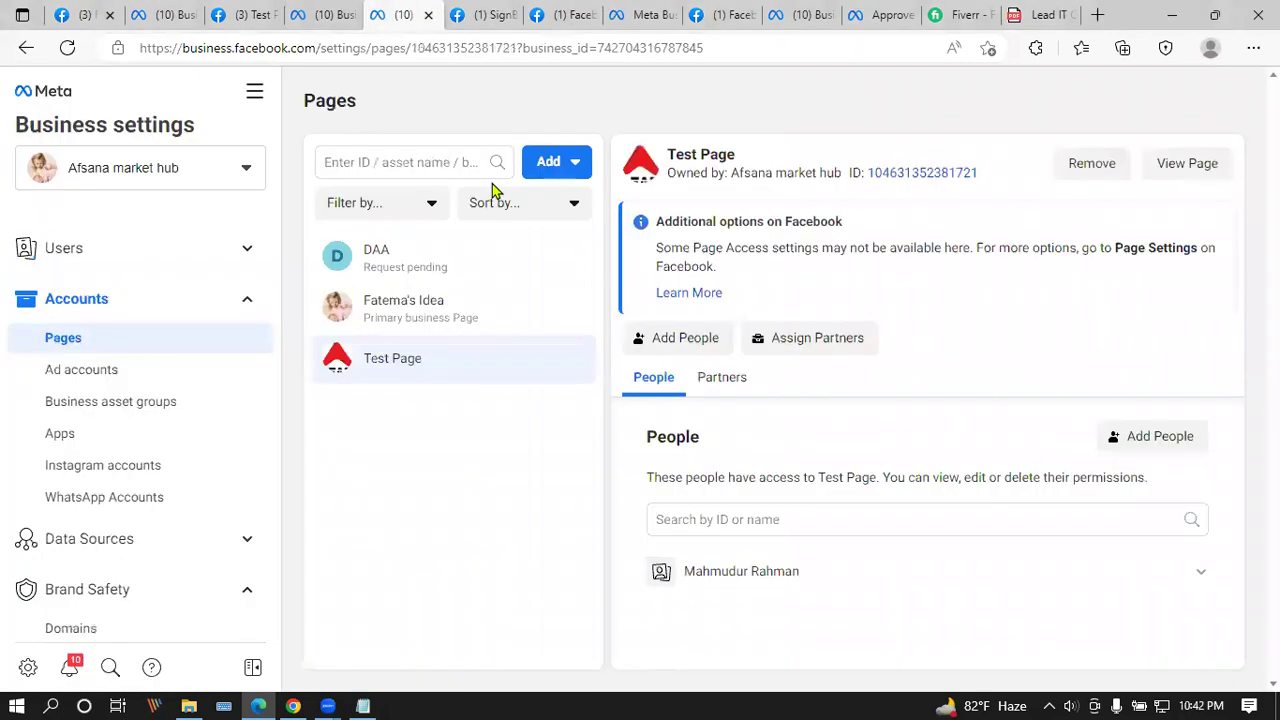
left_click(246, 167)
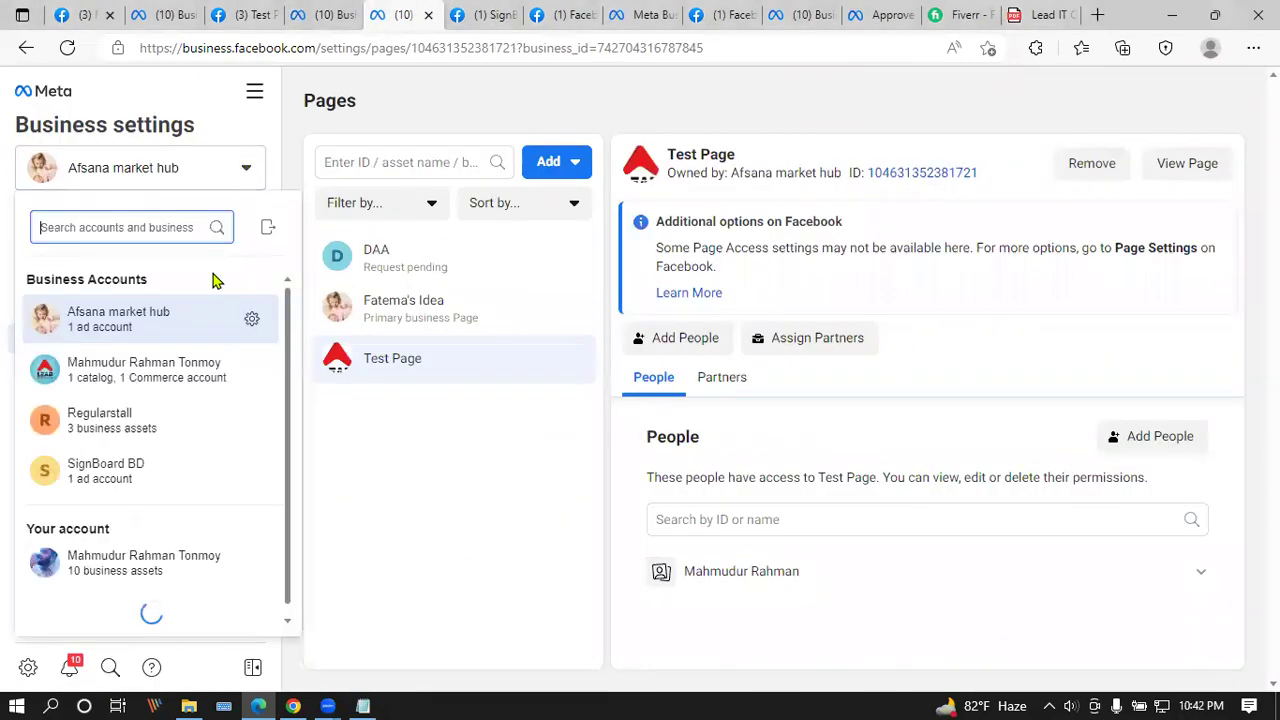
left_click(229, 368)
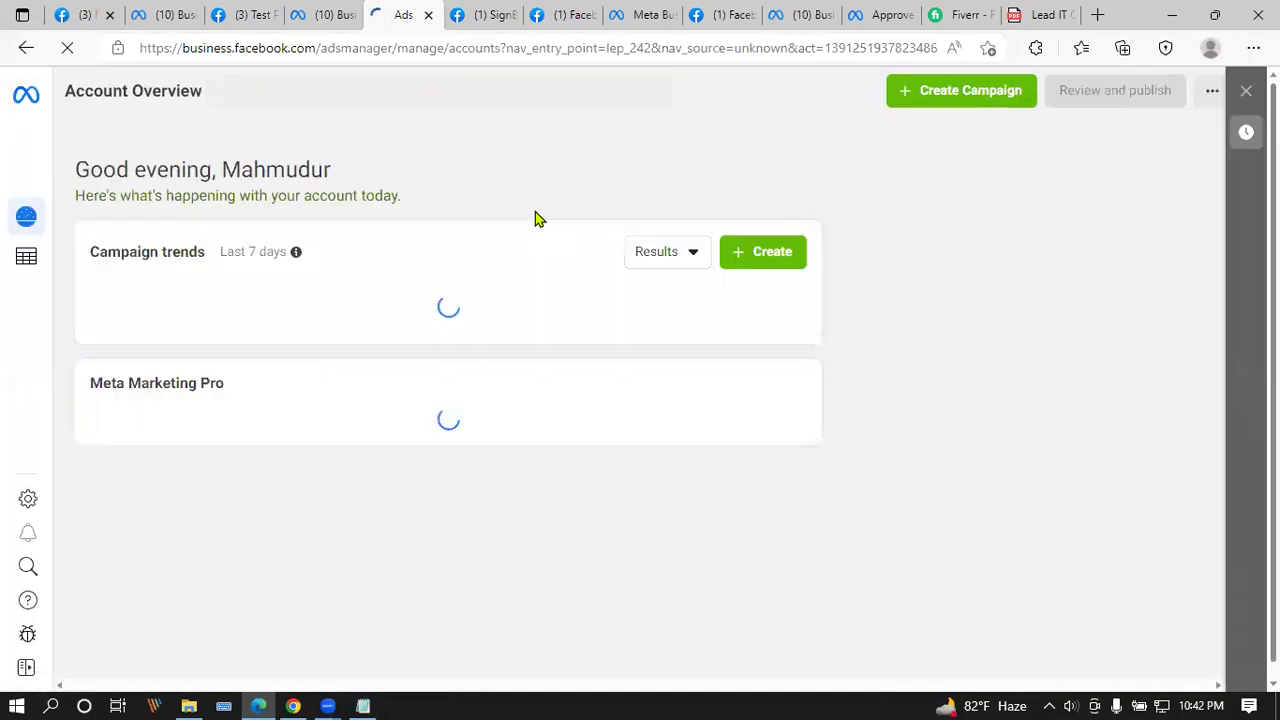
left_click_drag(90, 418, 245, 421)
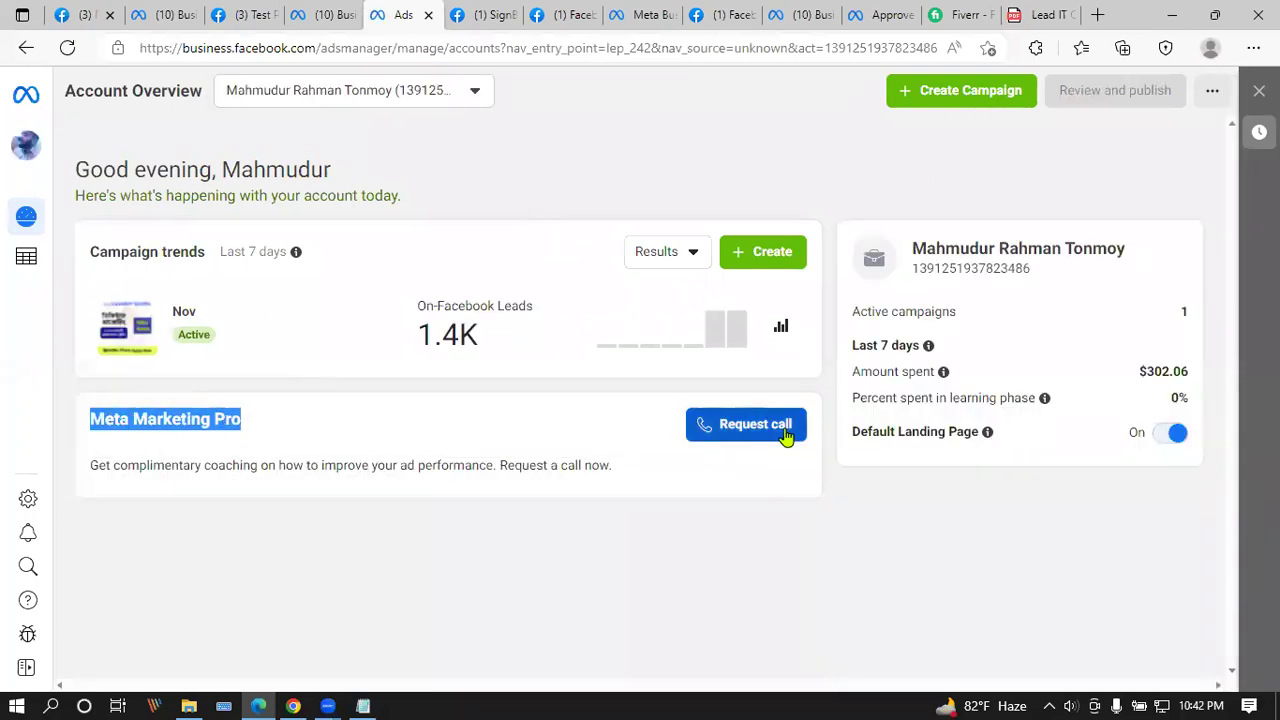
left_click(788, 435)
left_click(553, 203)
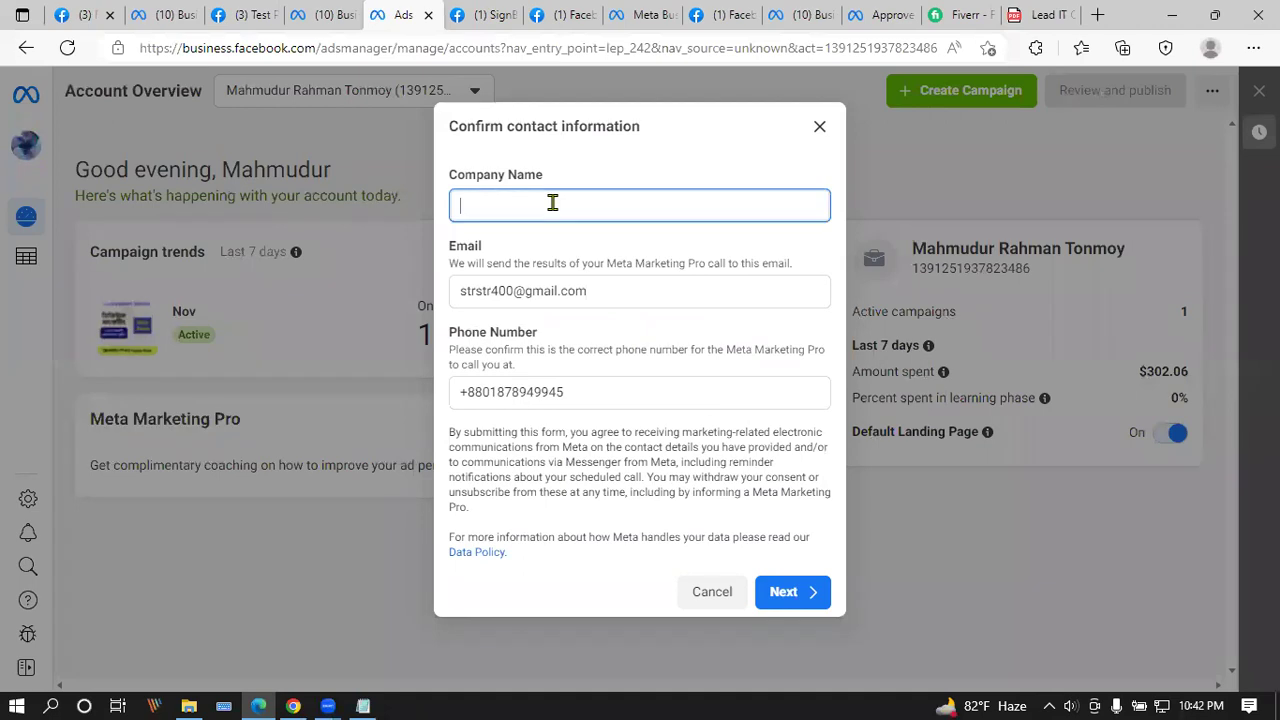
left_click_drag(595, 393, 88, 376)
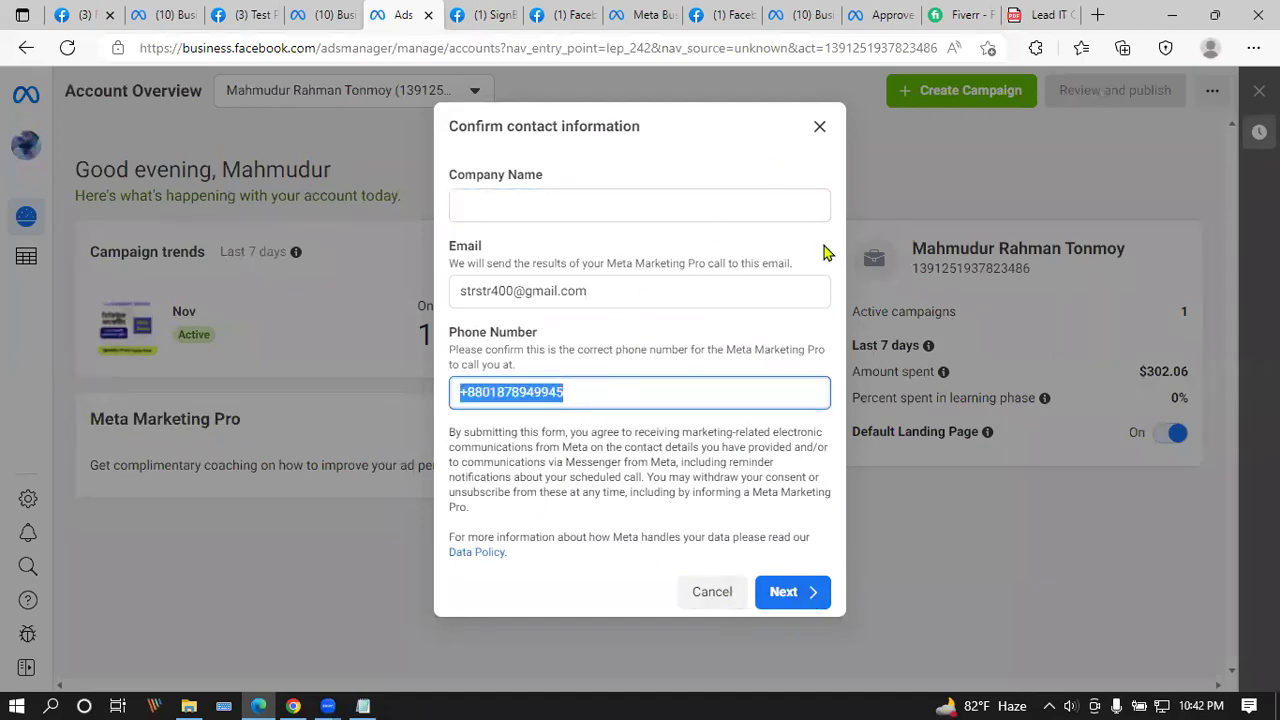
left_click(819, 126)
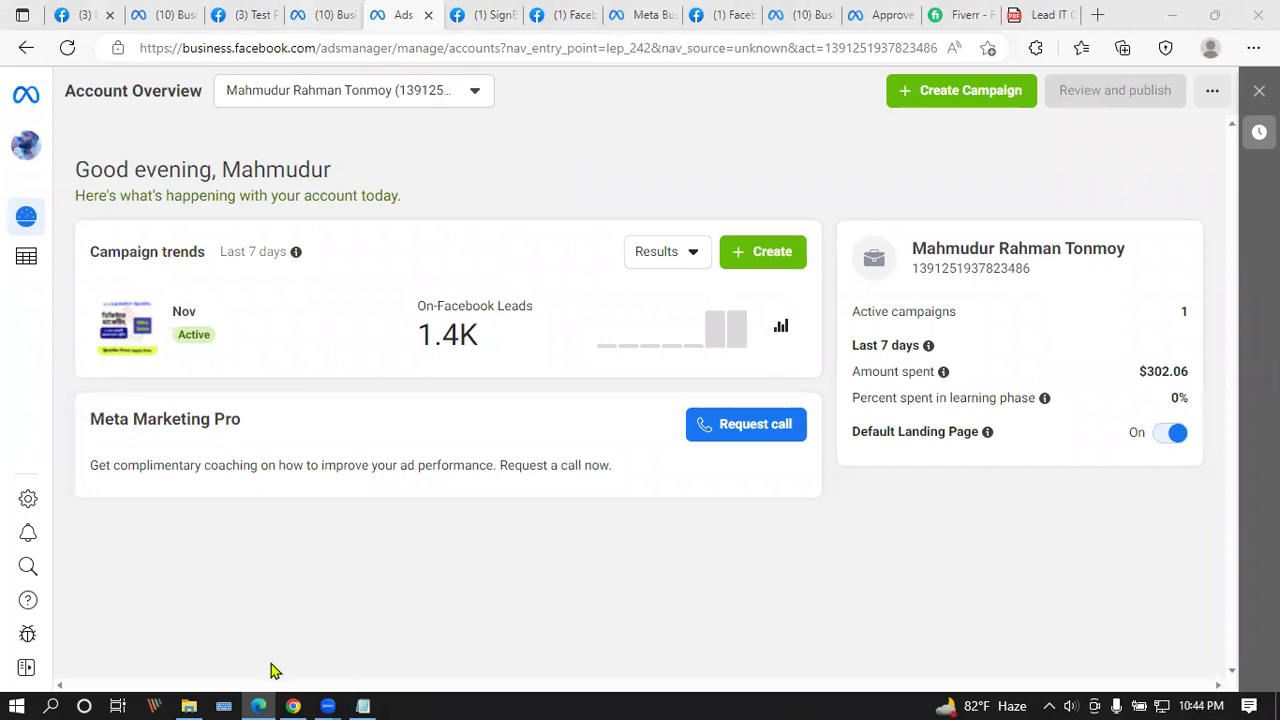
left_click(293, 706)
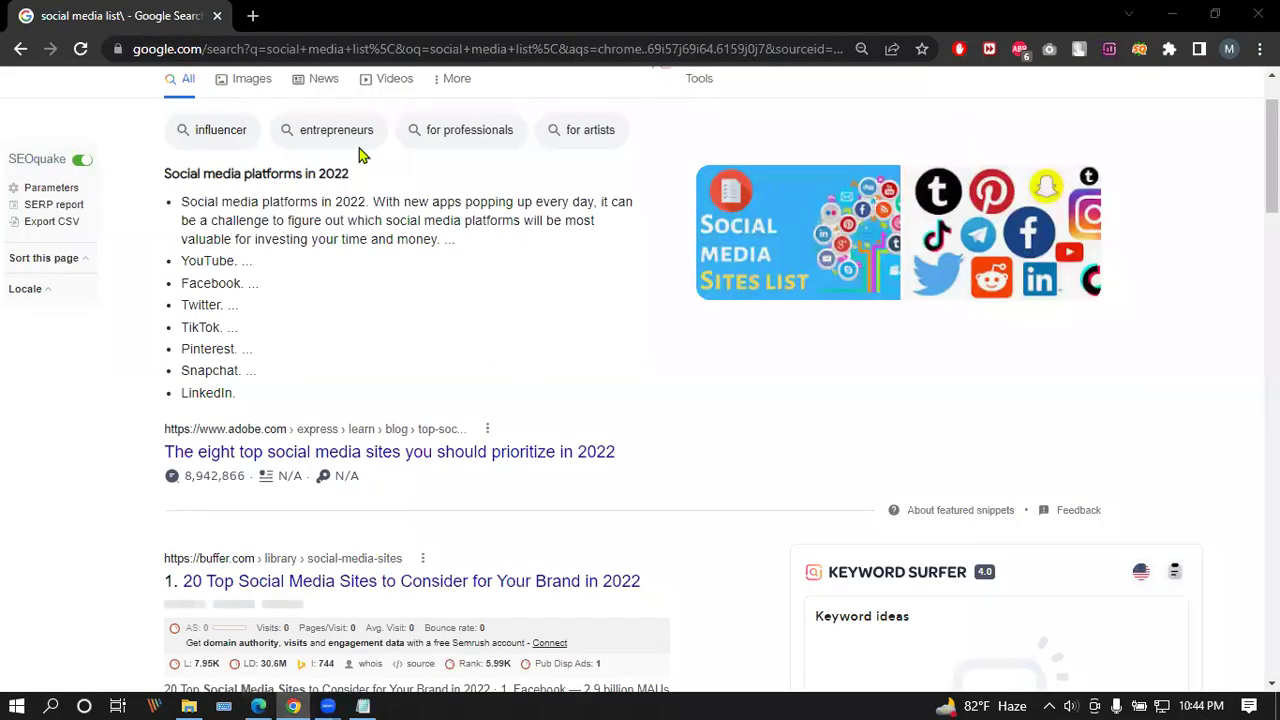
Step: Load YouTube's home page in a new tab beside the social media list results and show the account menu
scroll(184, 316, "up", 1)
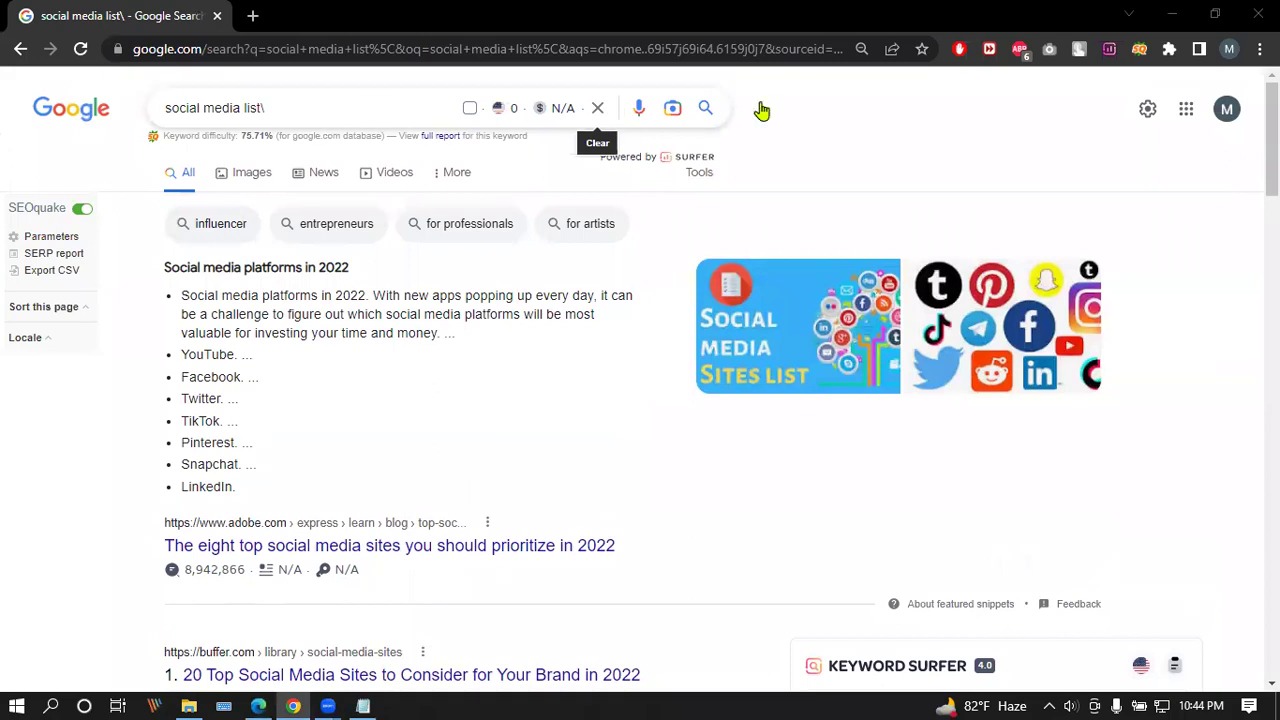
left_click(252, 15)
left_click(95, 80)
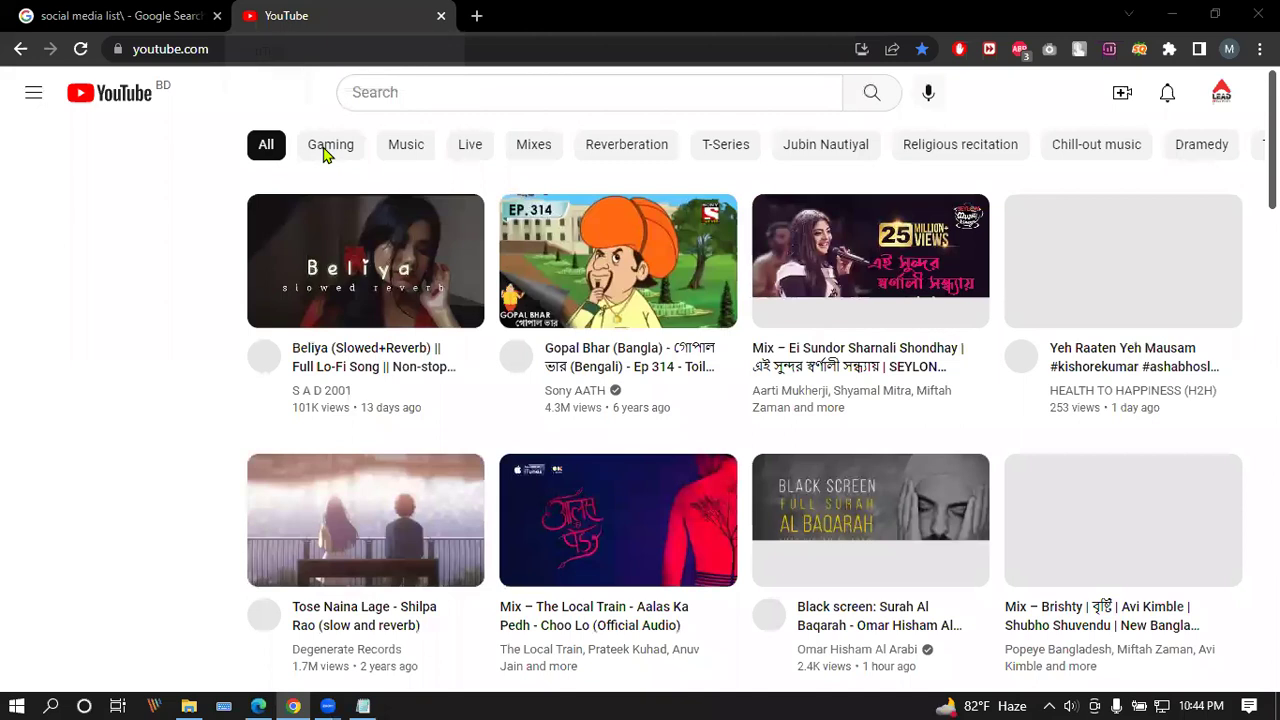
left_click(1222, 93)
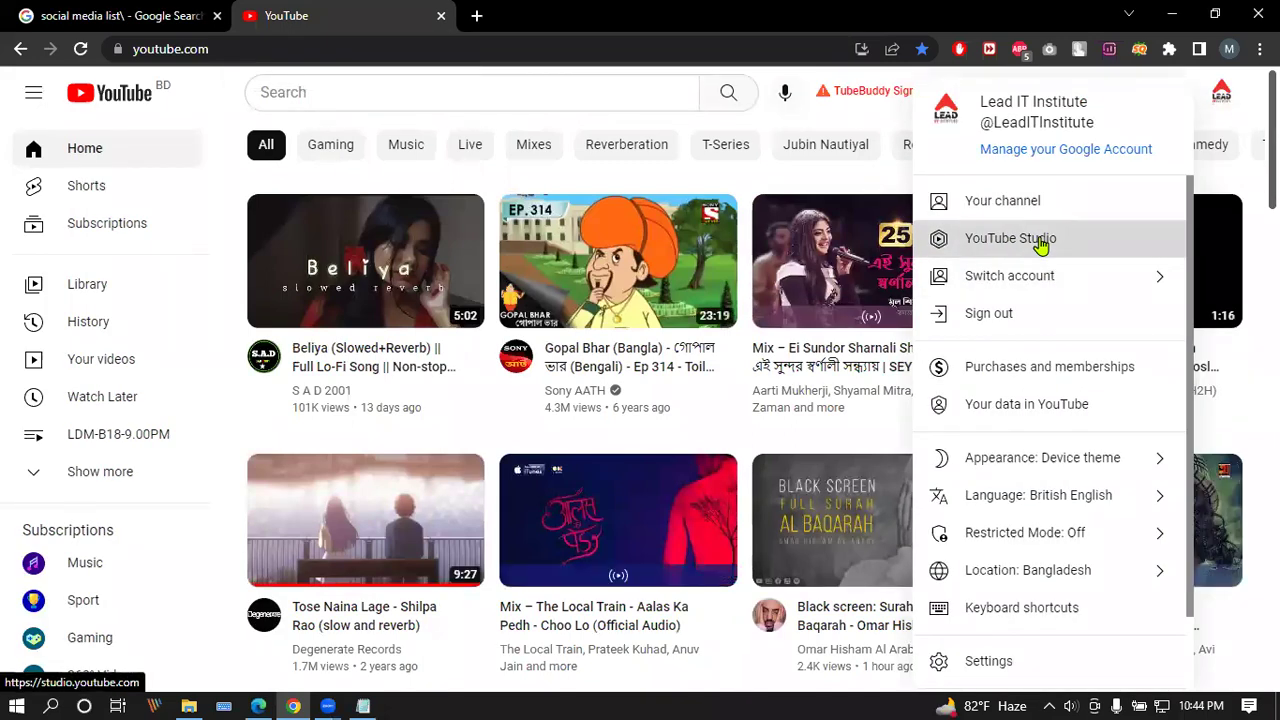
Step: Go to the channel's playlists in YouTube Studio and page to the next set of playlists
left_click(1040, 244)
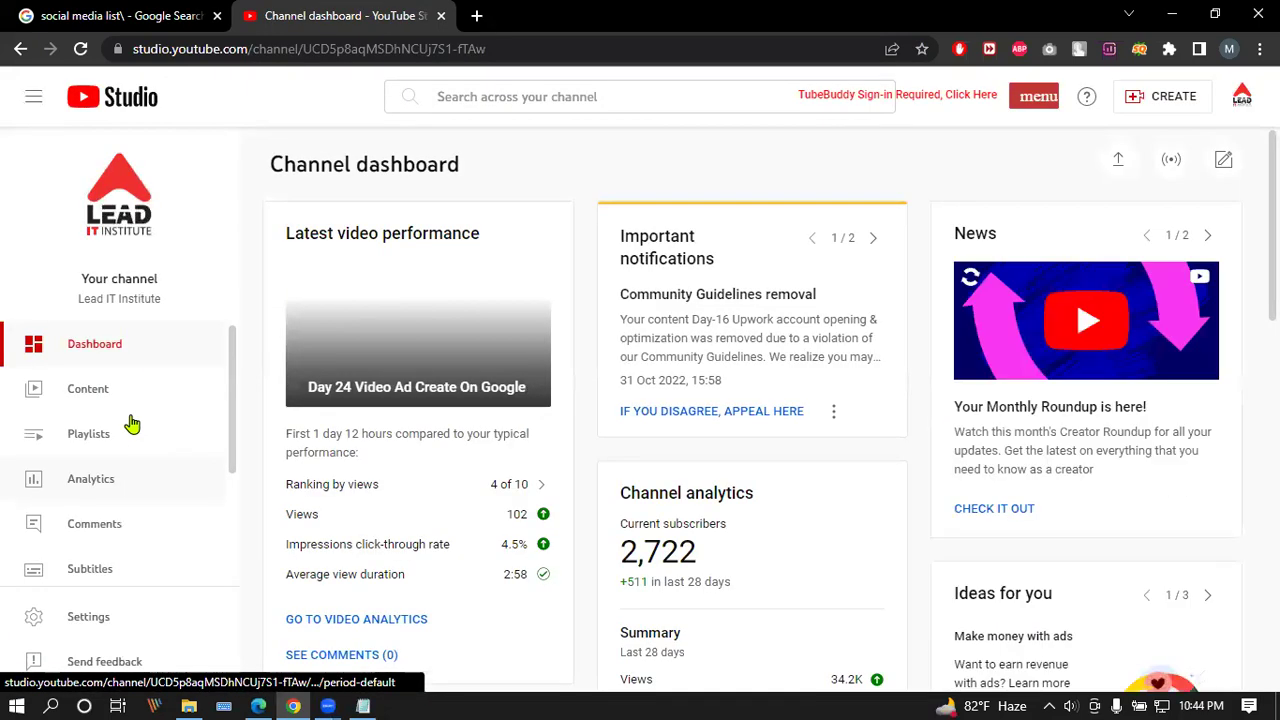
left_click(80, 440)
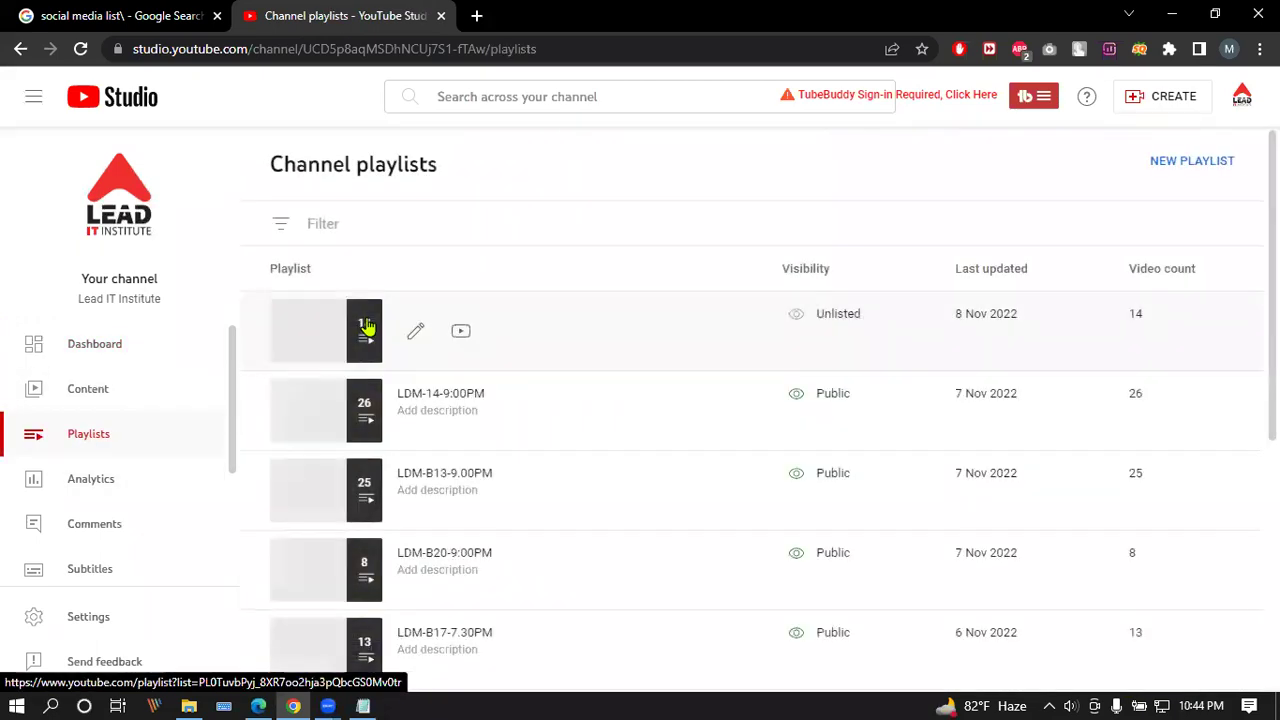
scroll(450, 322, "down", 2)
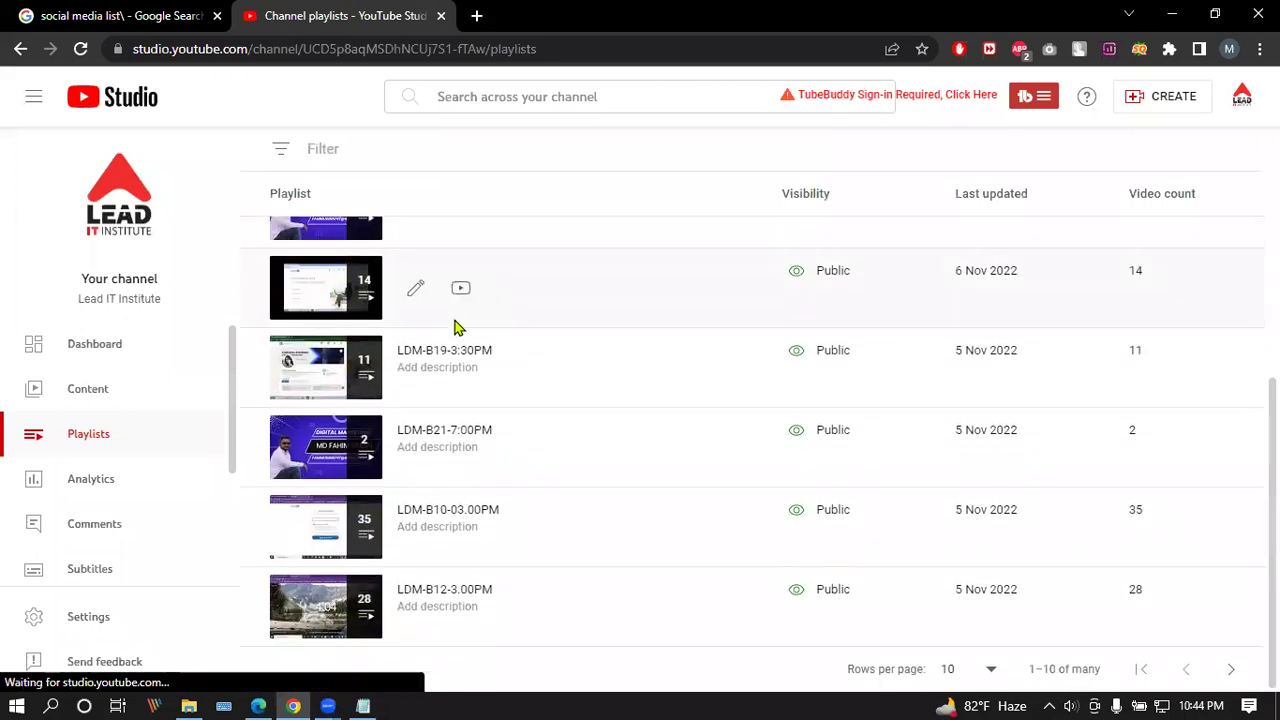
left_click(1231, 669)
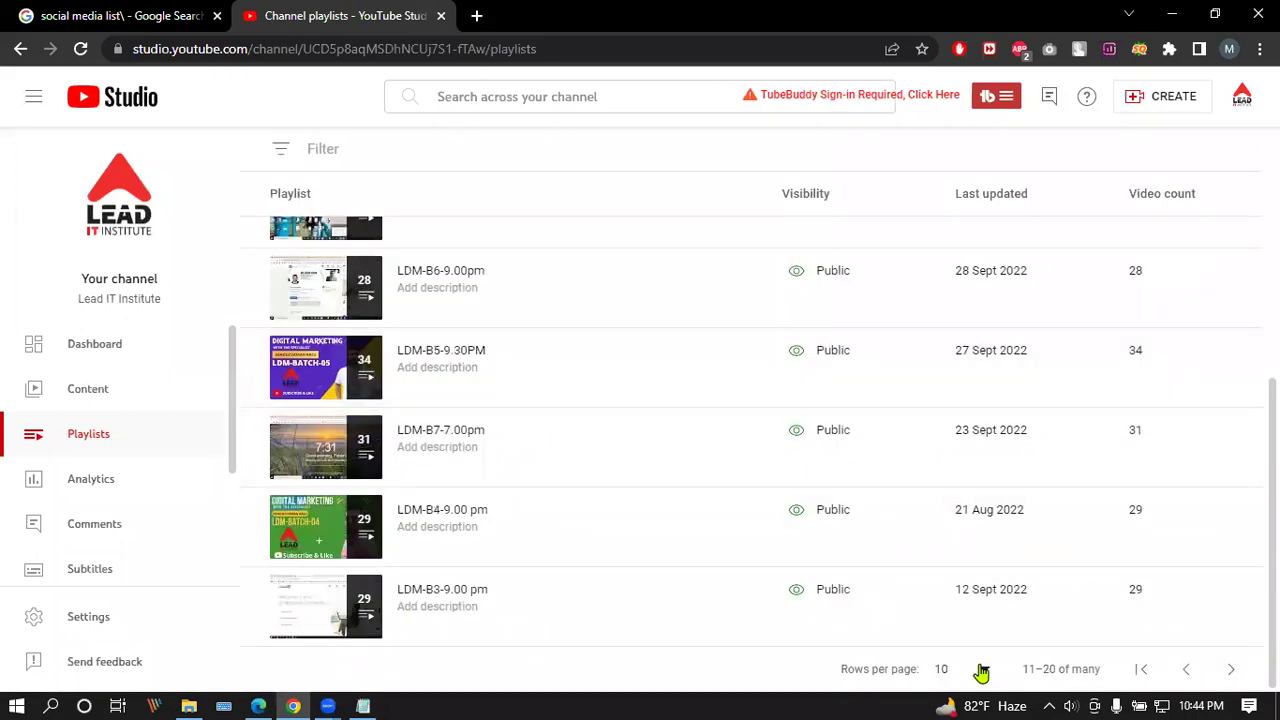
Step: View the LDM-B3-9.00 pm playlist on YouTube and play the Facebook business account Class 07 video
left_click(308, 600)
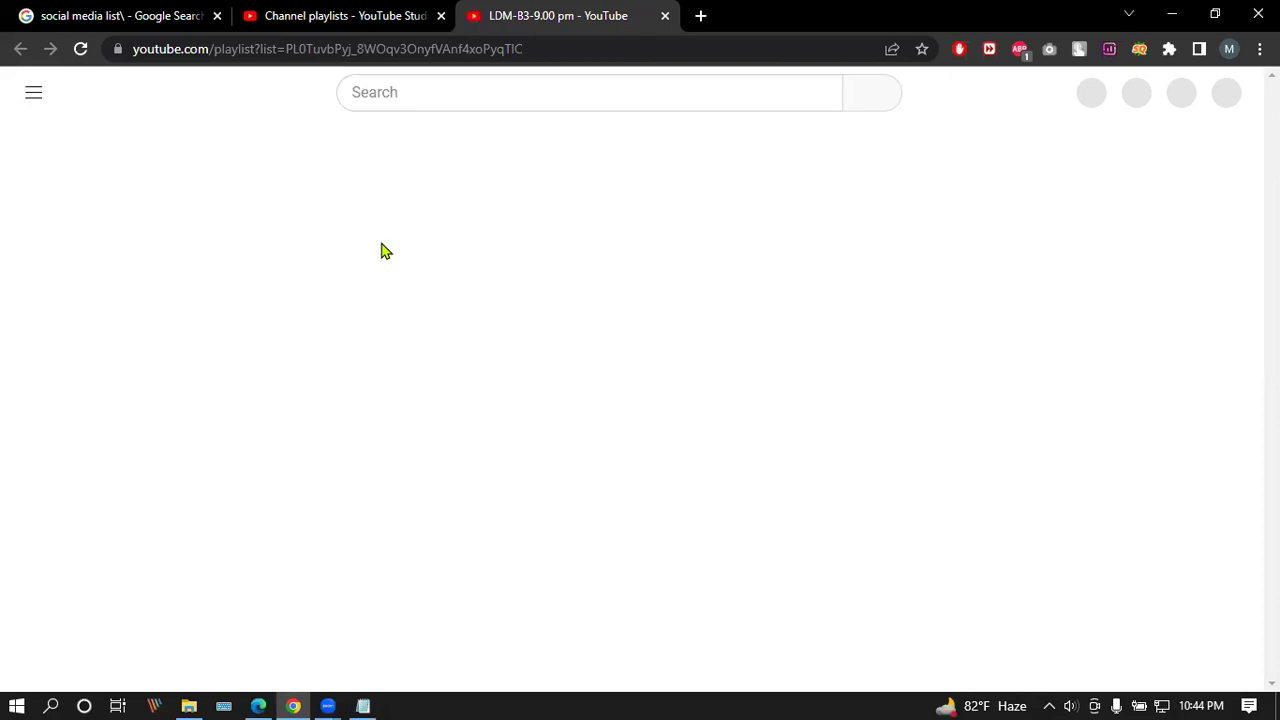
scroll(891, 320, "down", 5)
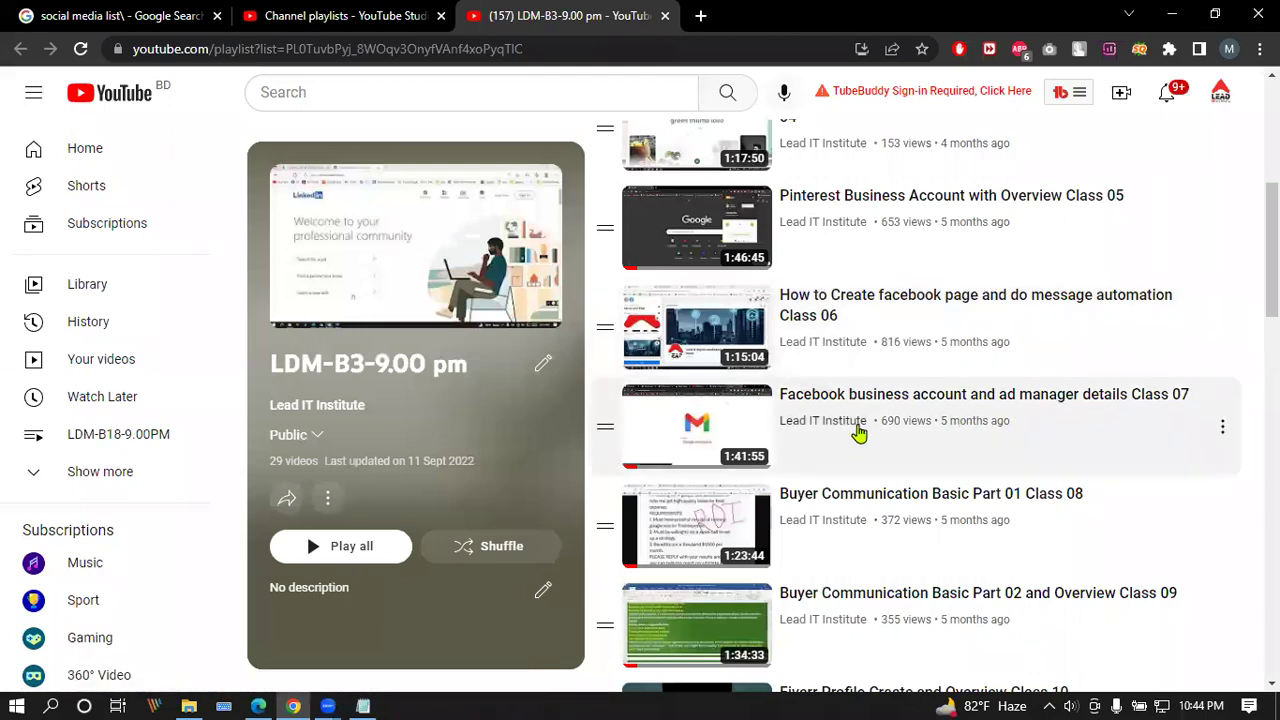
scroll(855, 425, "down", 1)
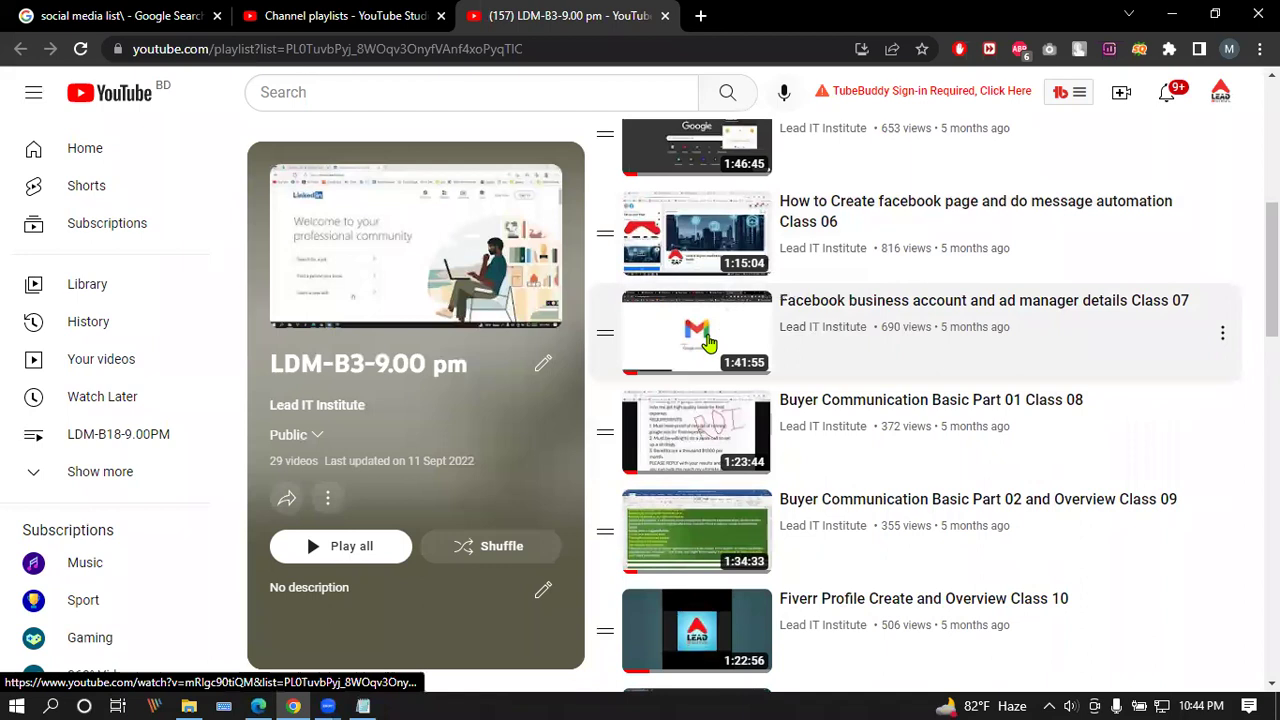
left_click(707, 341)
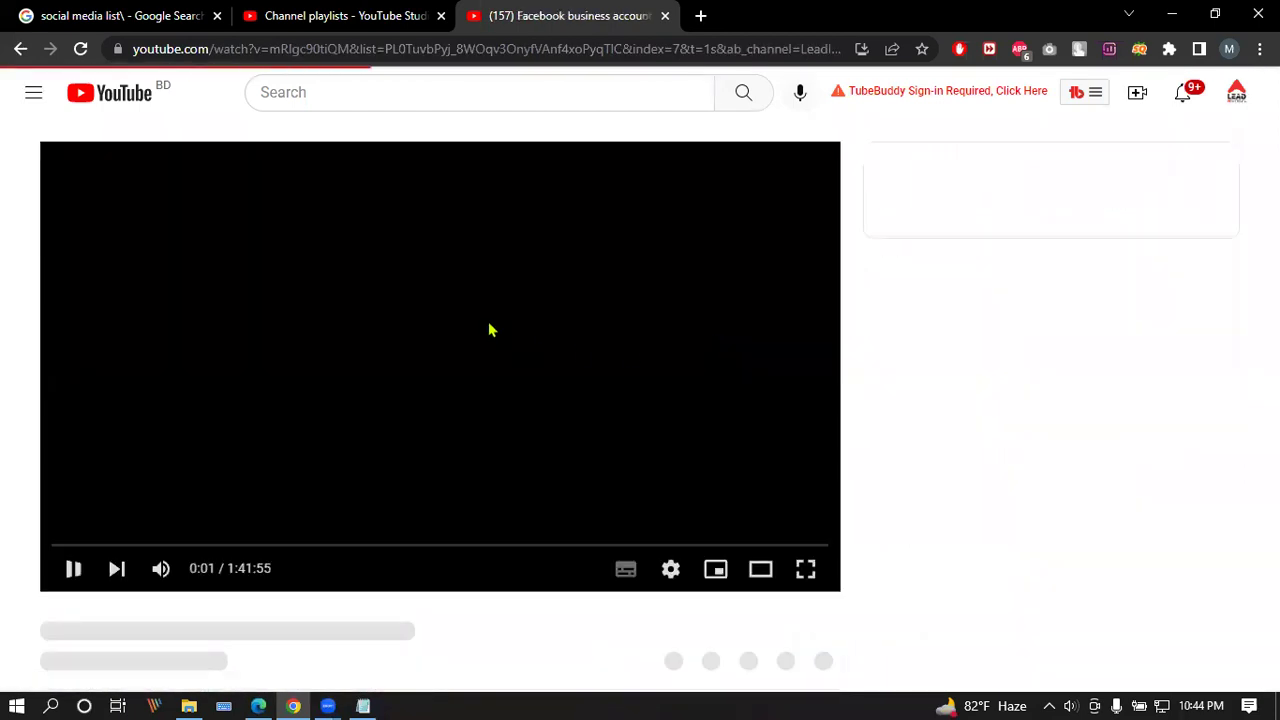
Step: Mute the Class 07 tutorial and seek through it, pausing around 36:17
left_click(196, 568)
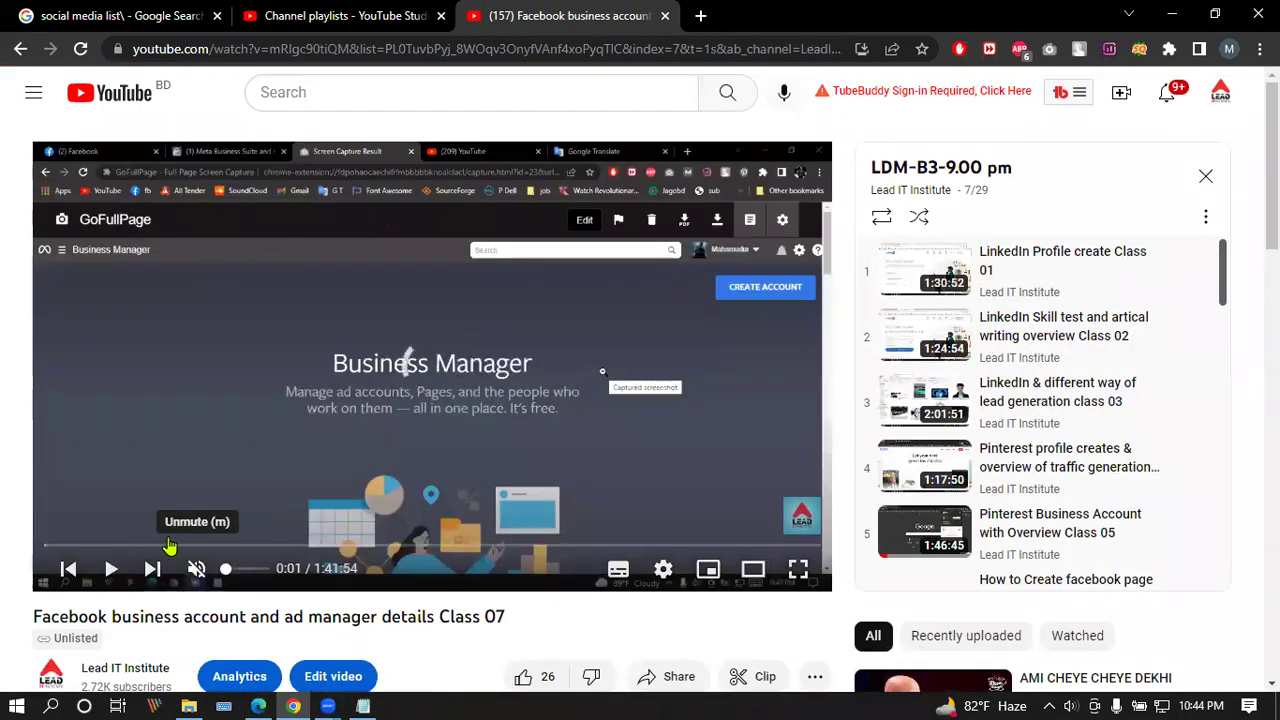
left_click(78, 545)
left_click_drag(143, 548, 206, 547)
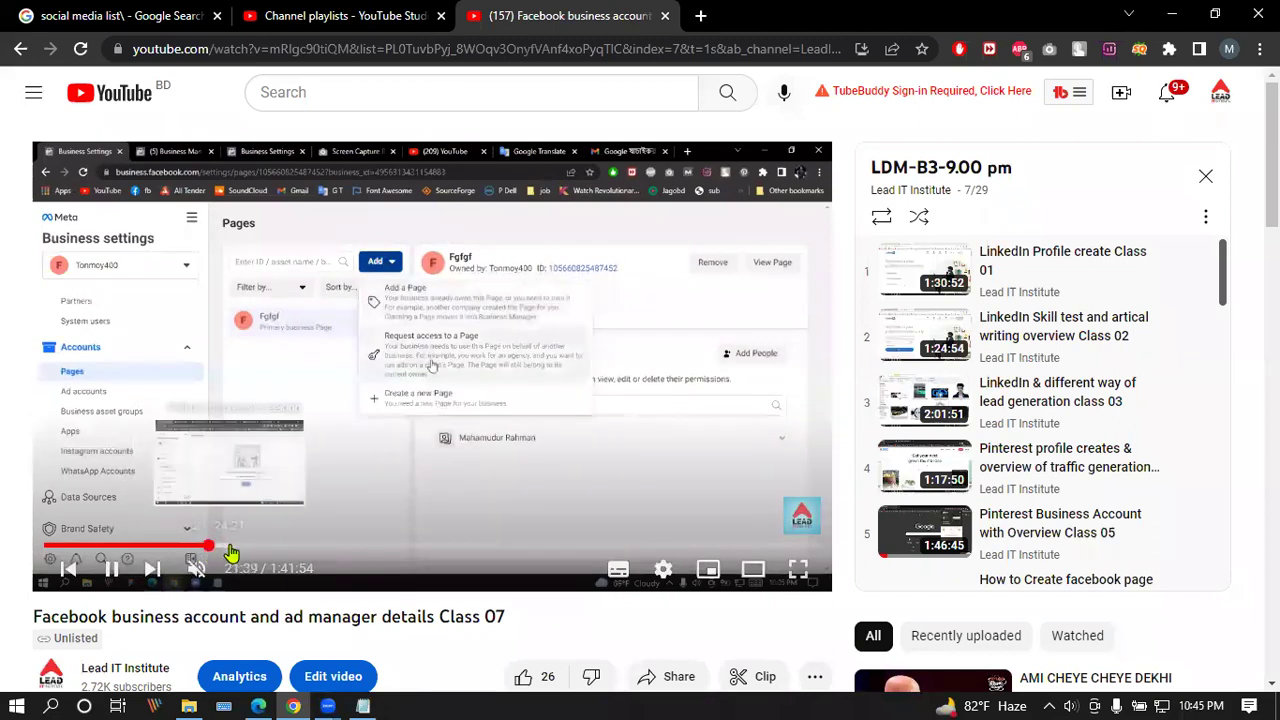
left_click(236, 550)
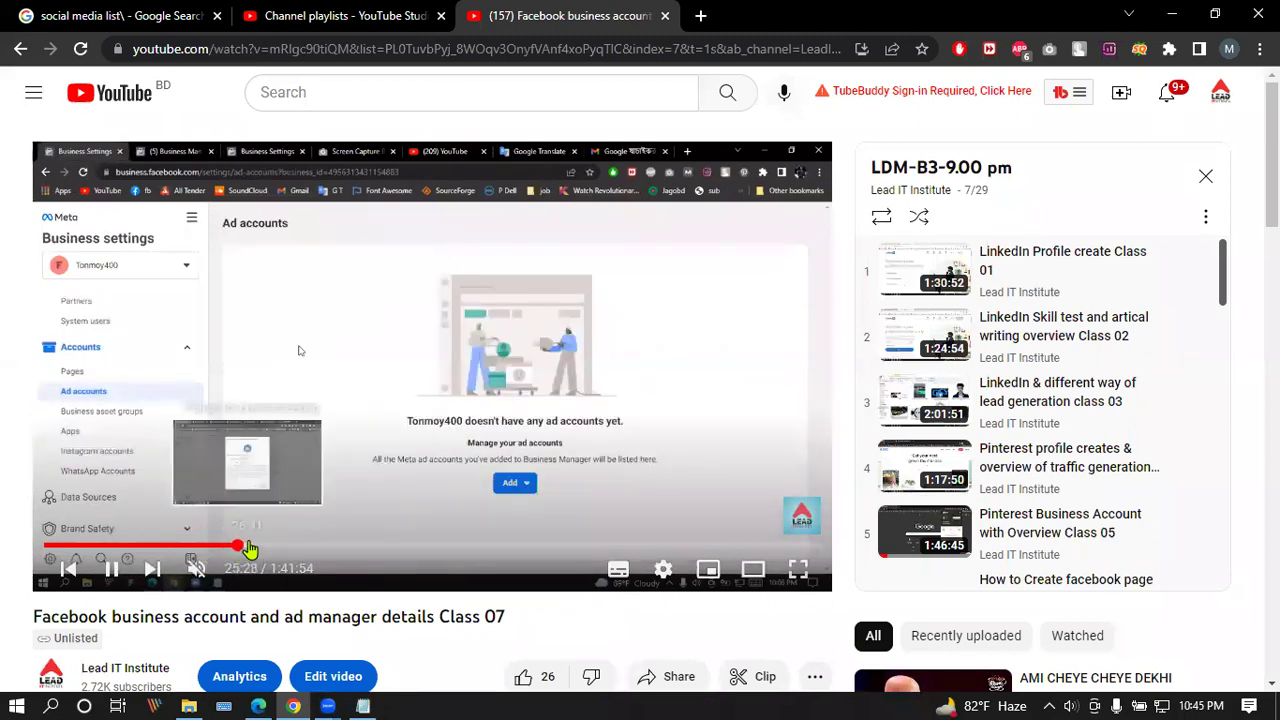
left_click(258, 548)
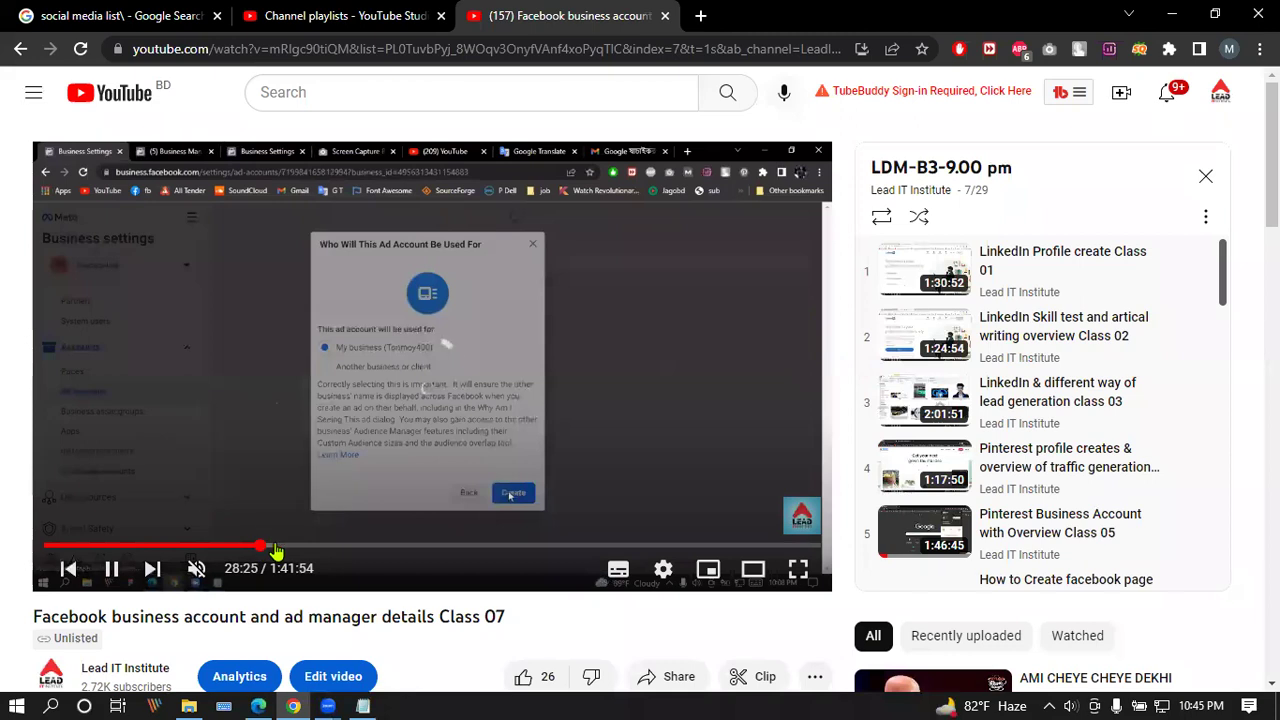
left_click(276, 549)
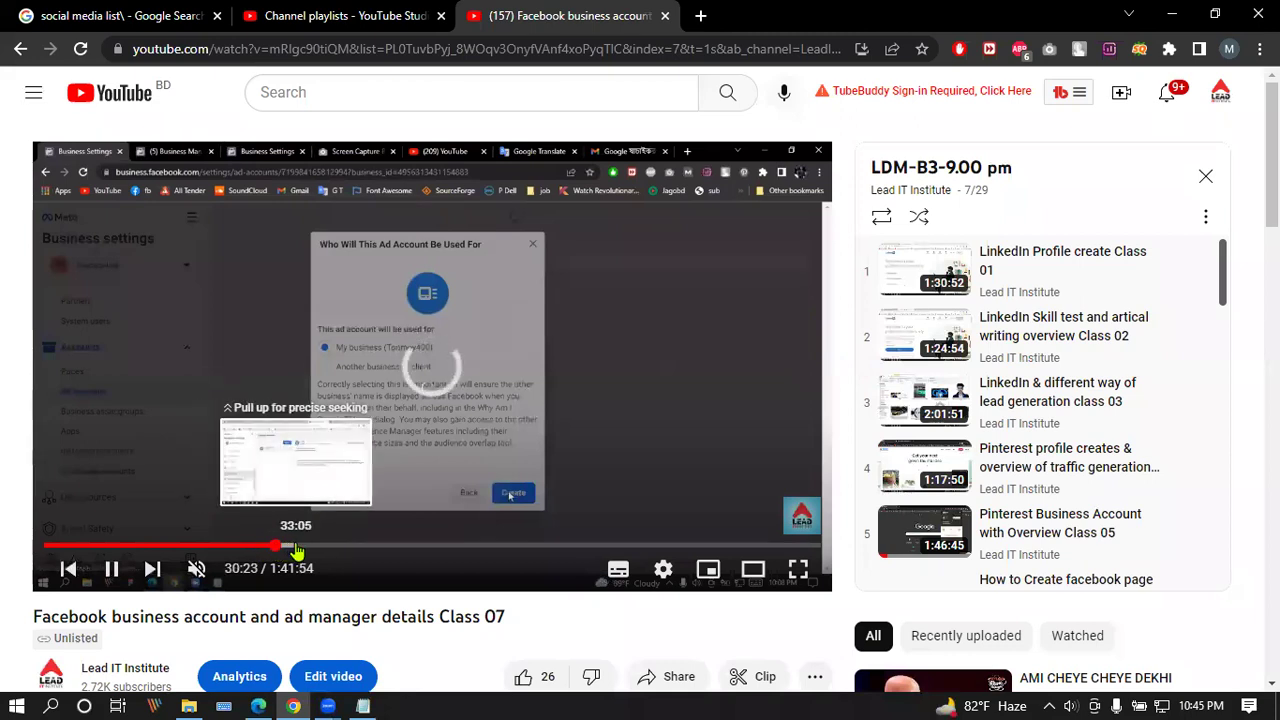
left_click(313, 549)
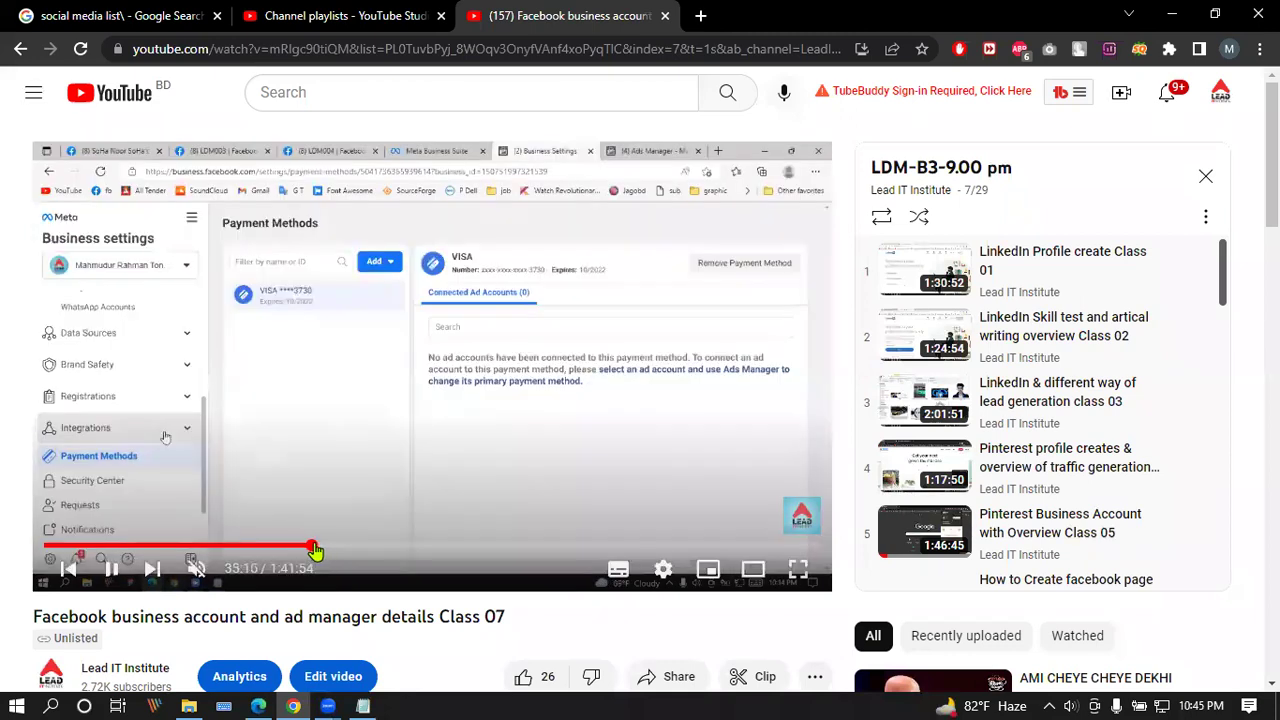
left_click(337, 549)
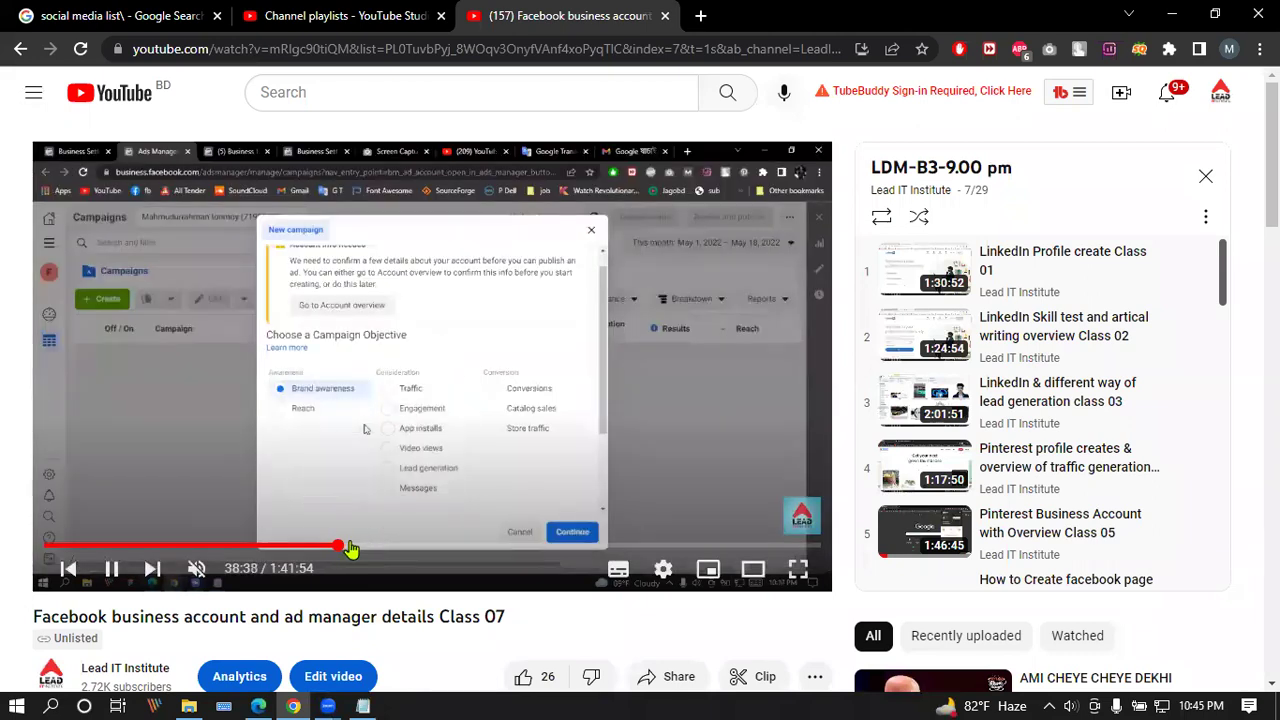
left_click(320, 550)
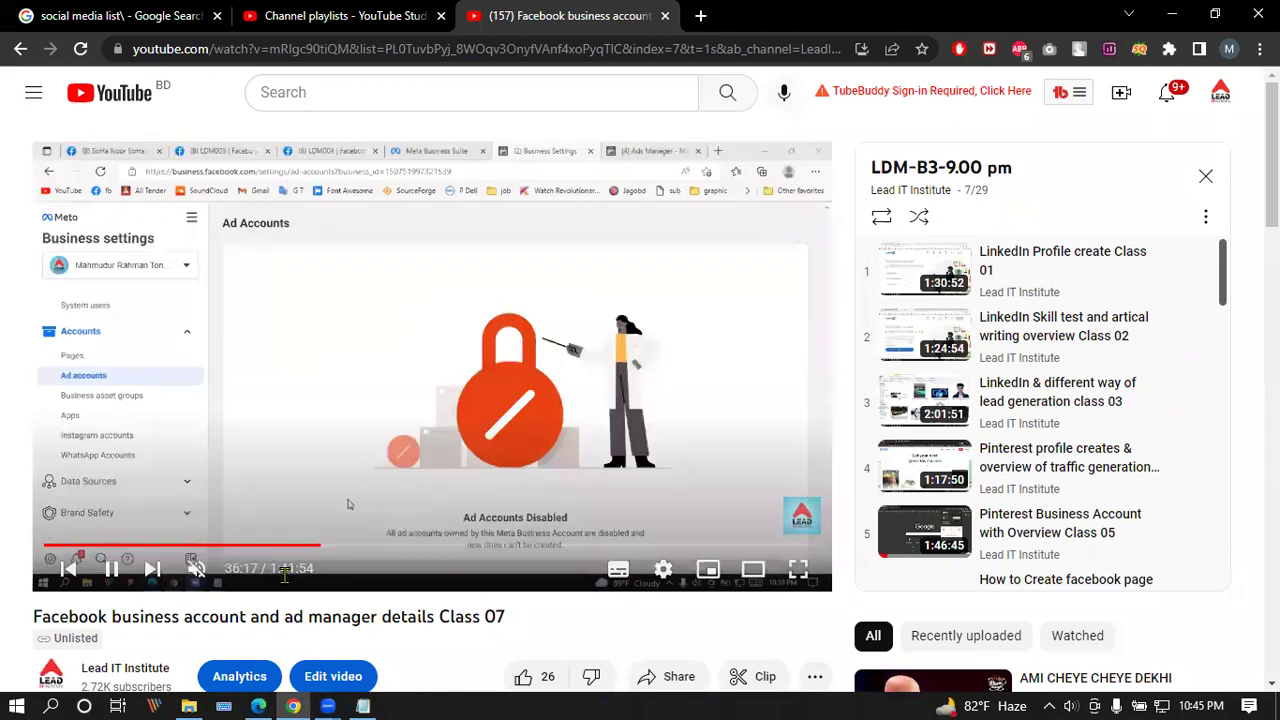
left_click(110, 568)
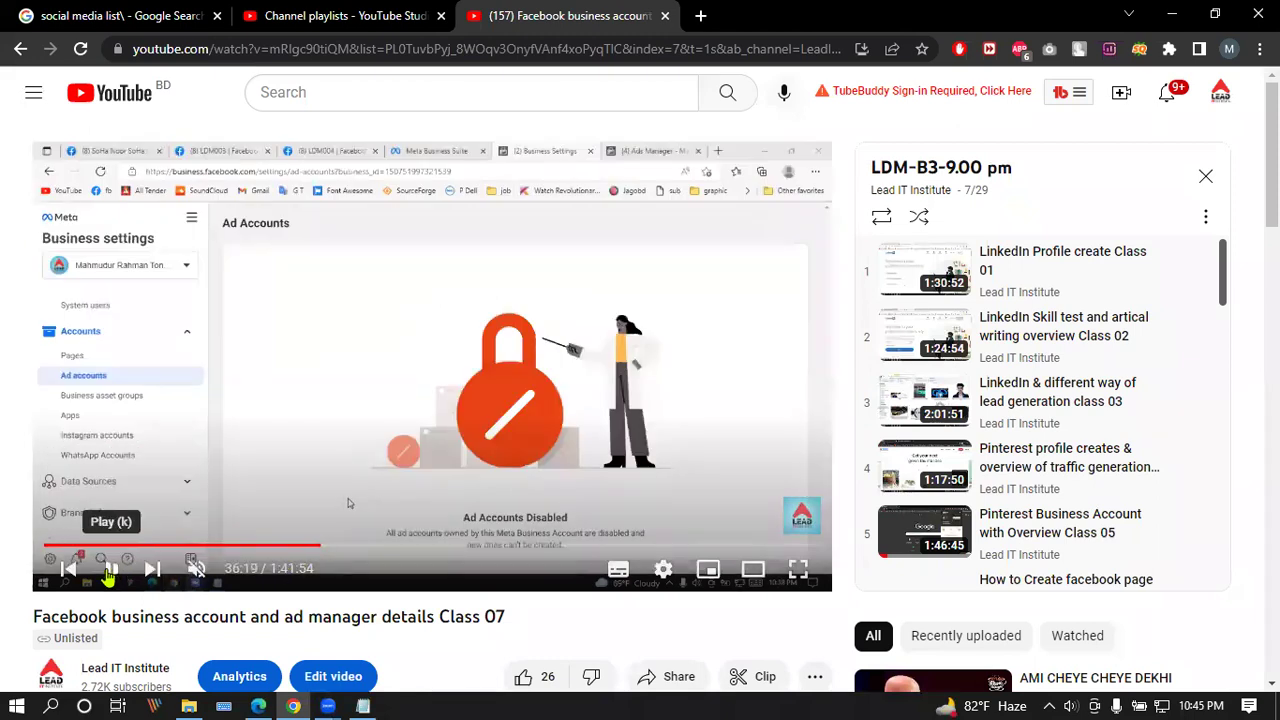
Step: Skip forward to the campaign objective dialog and pause the video at 37:16
key("Right")
key("Right")
key("Right")
key("Right")
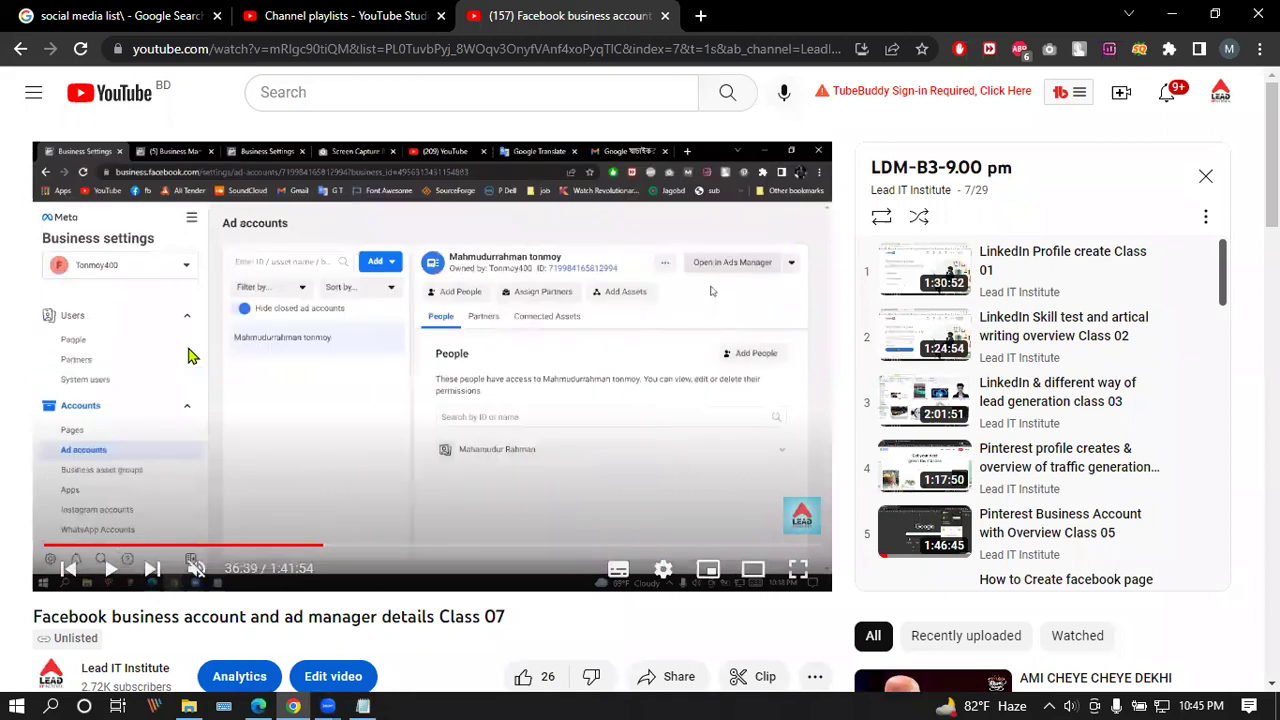
key("Right")
key("Right")
key("Right")
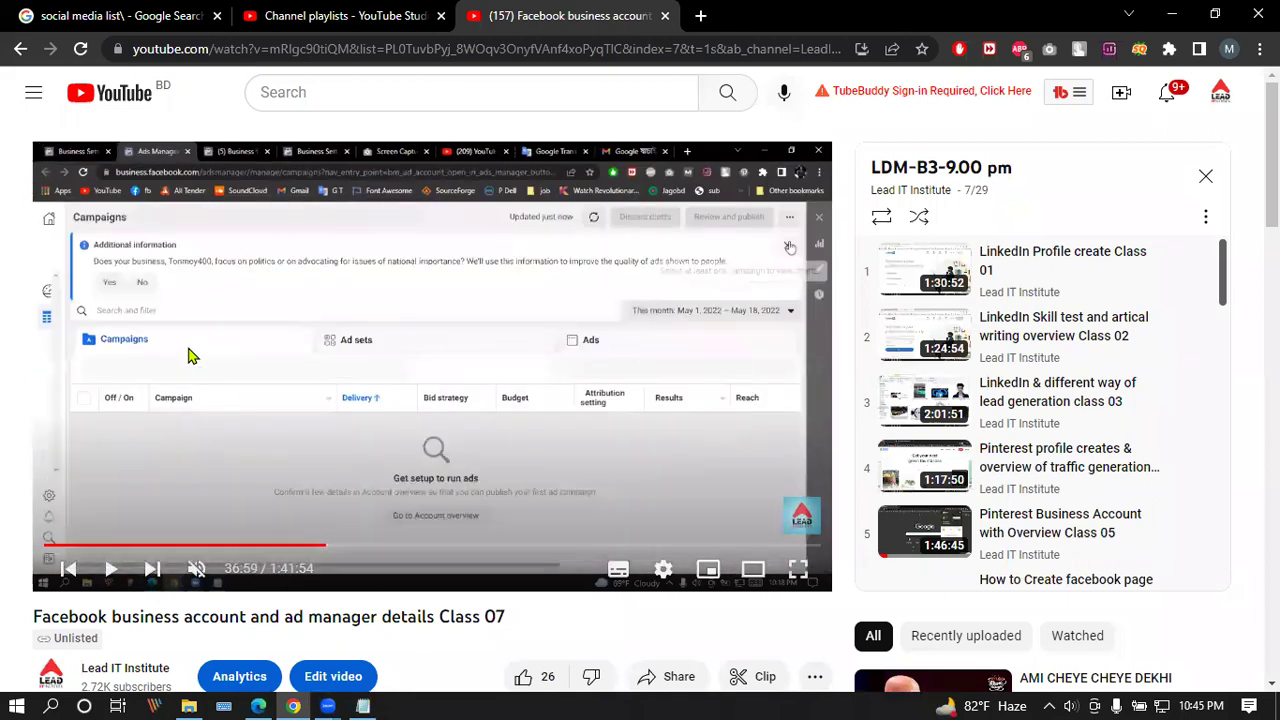
key("Right")
key("Right")
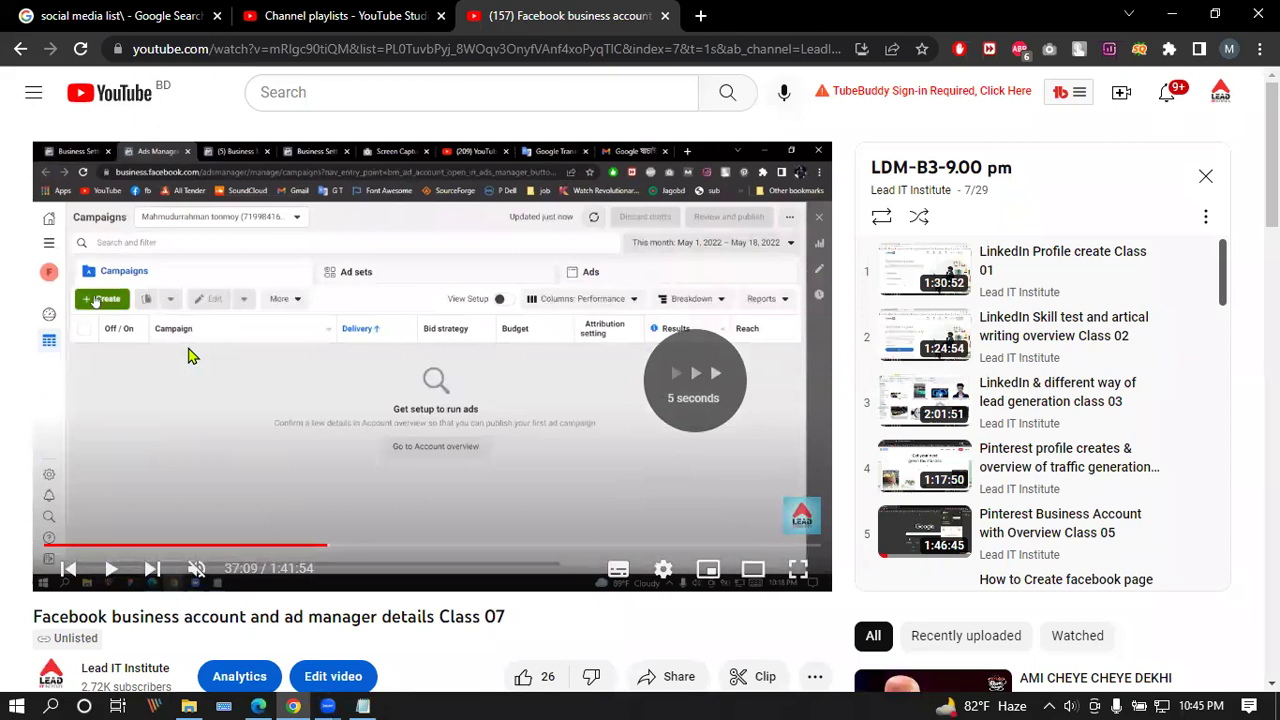
key("Right")
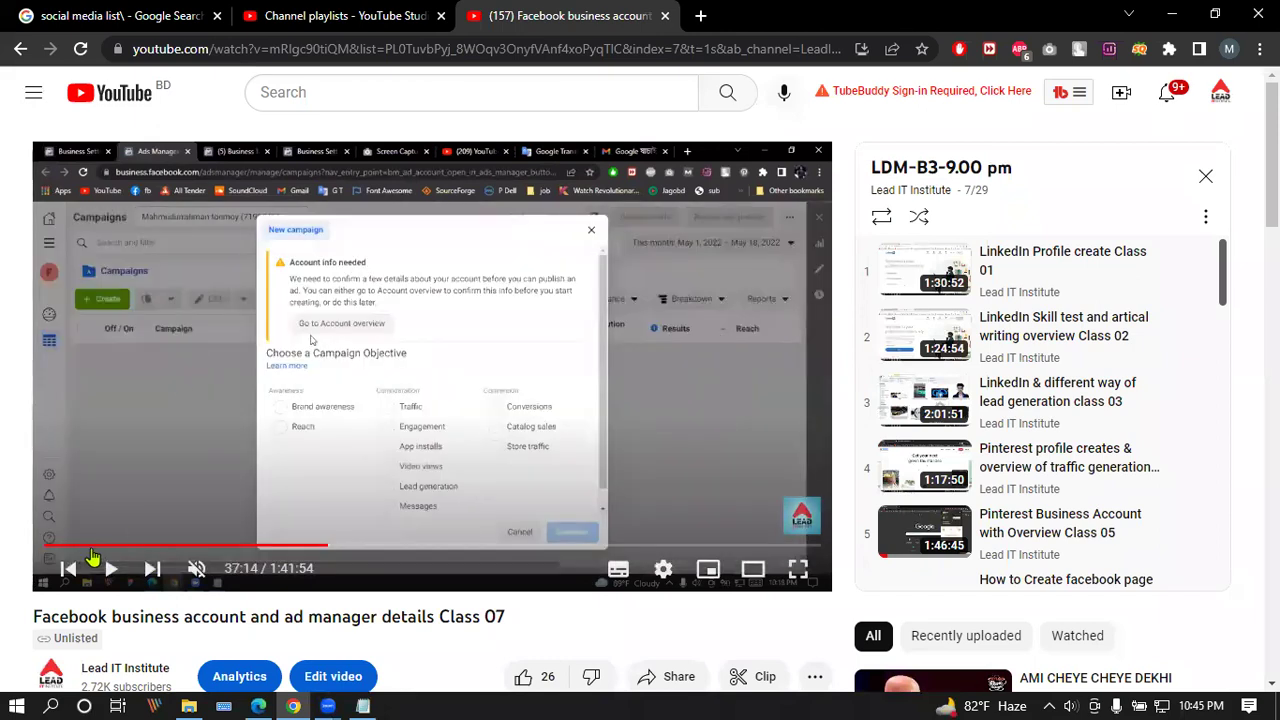
left_click(110, 568)
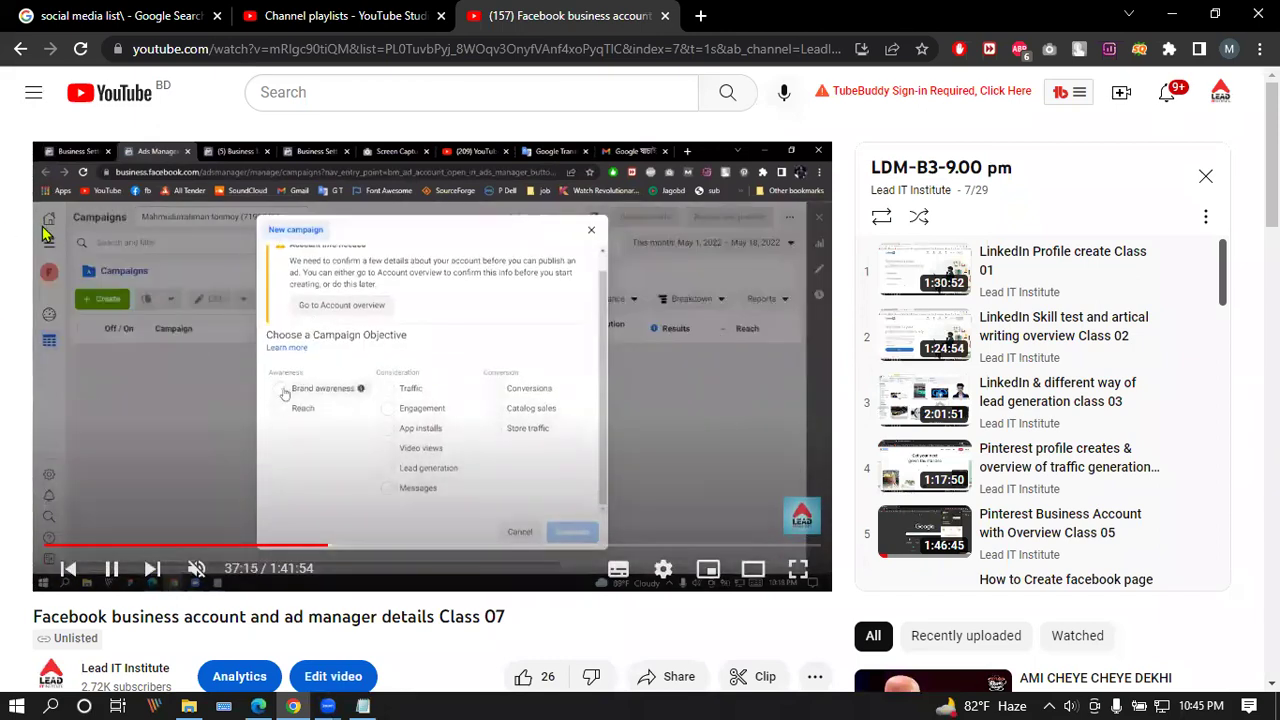
left_click(110, 568)
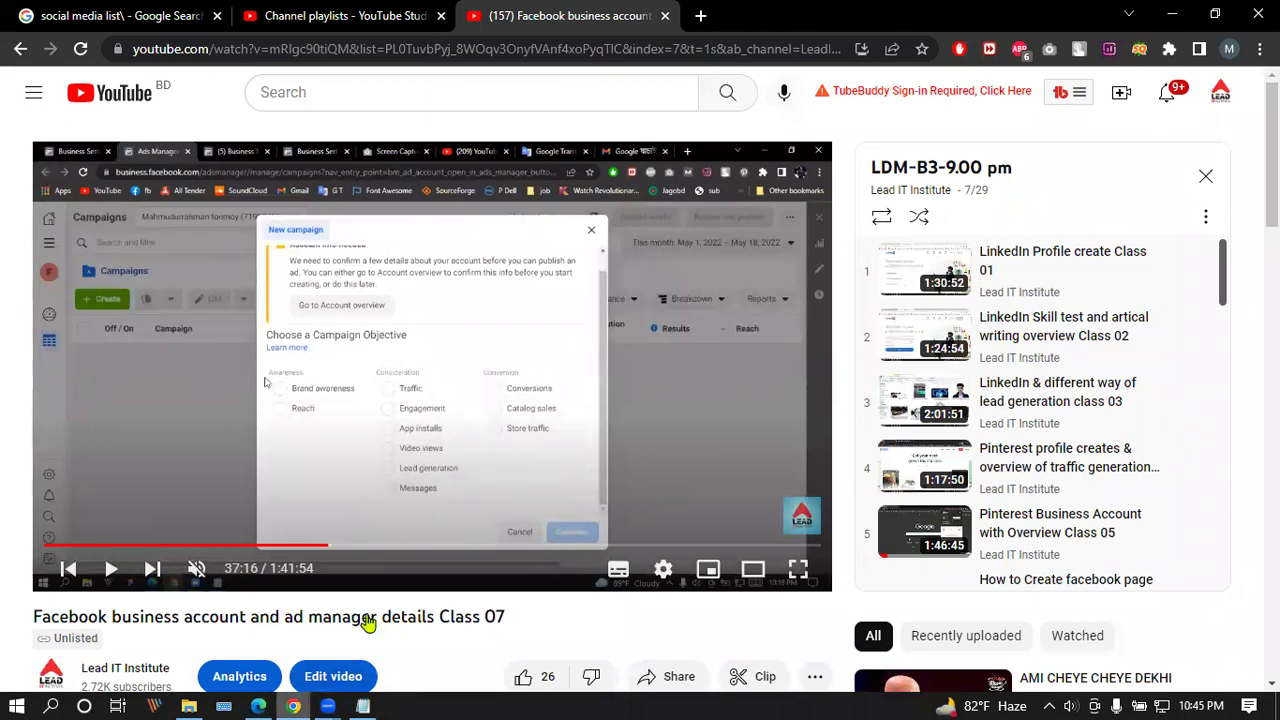
key("alt+Tab")
Step: View the Ads Manager Campaigns list and All tools panel, then close the Ads Manager tab
left_click(26, 293)
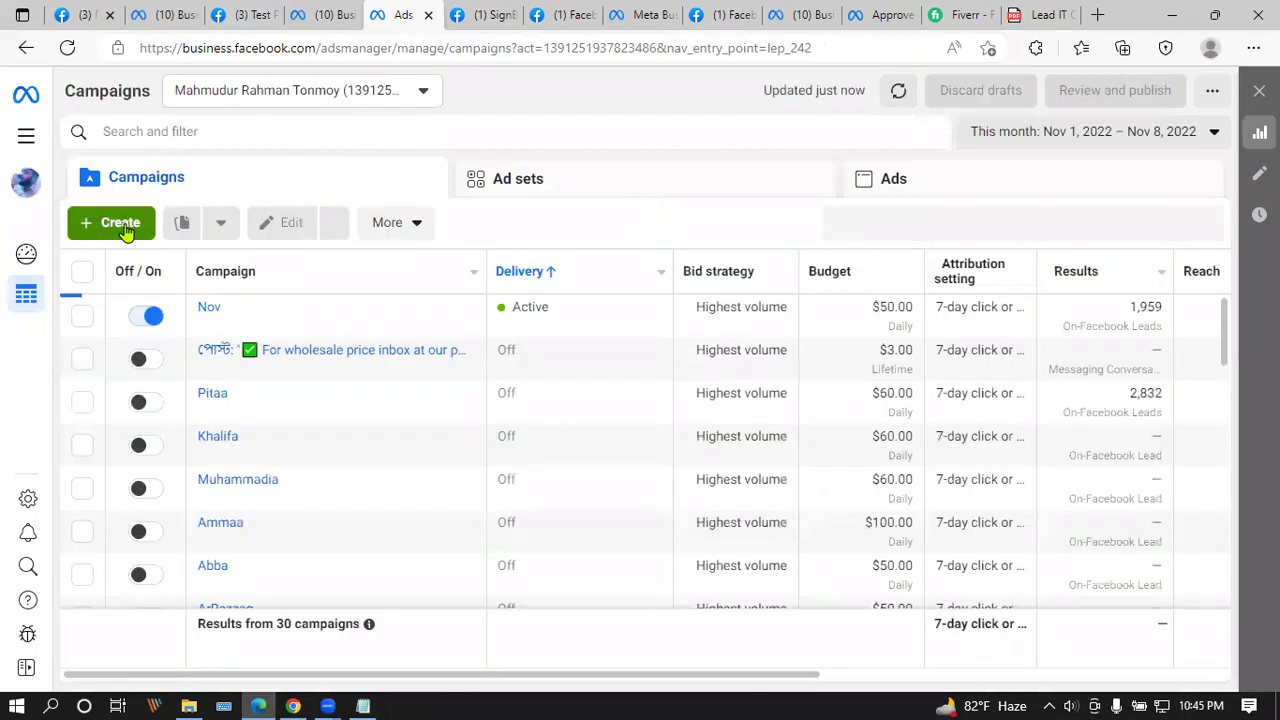
left_click(33, 134)
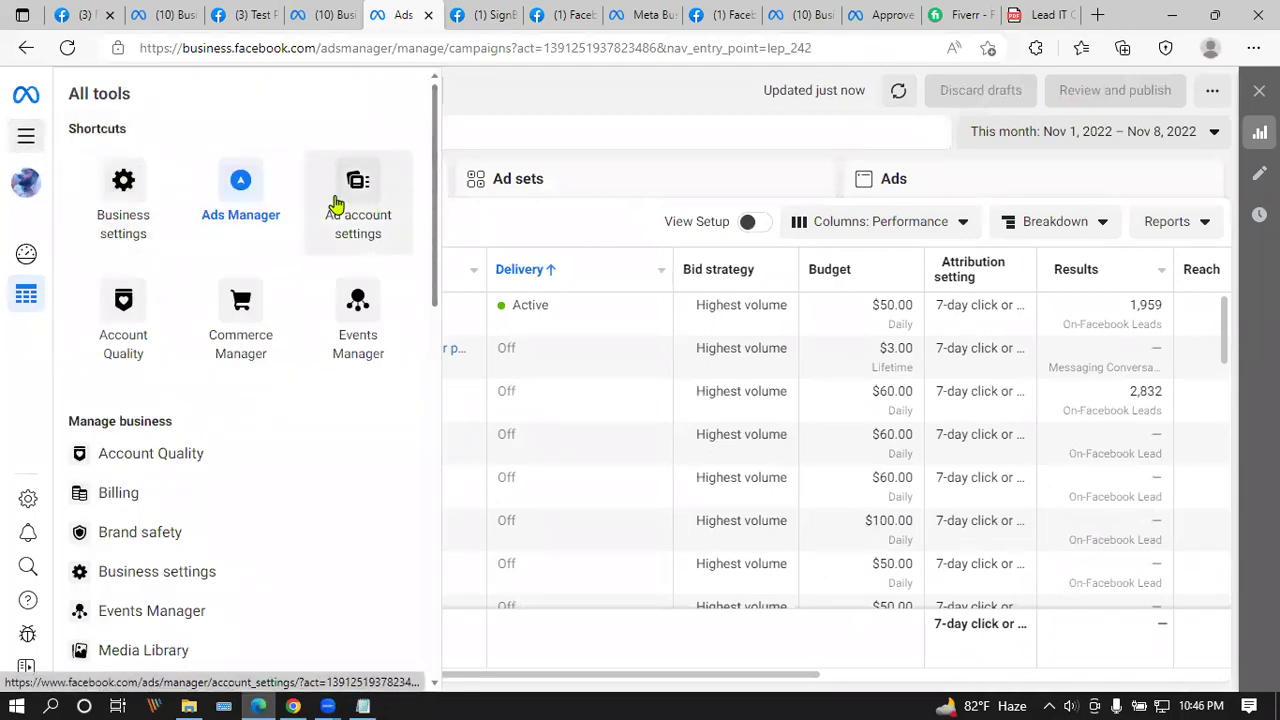
left_click(26, 135)
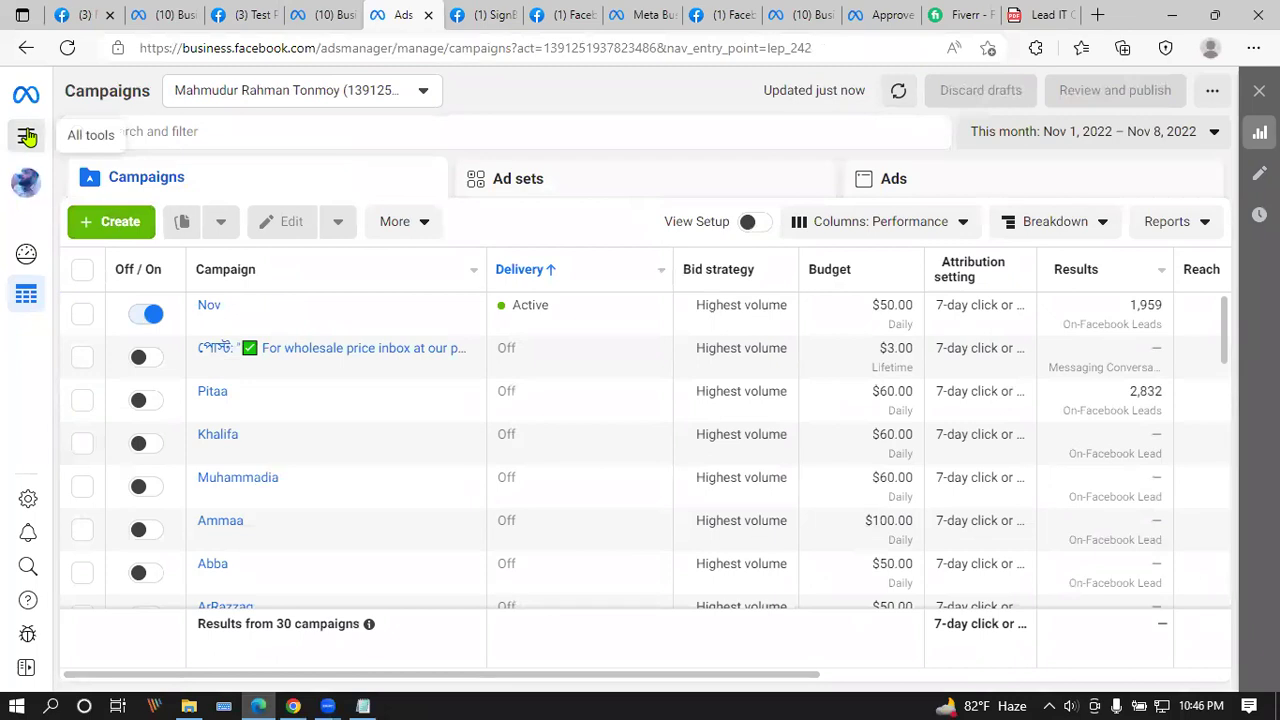
left_click(26, 135)
left_click(428, 22)
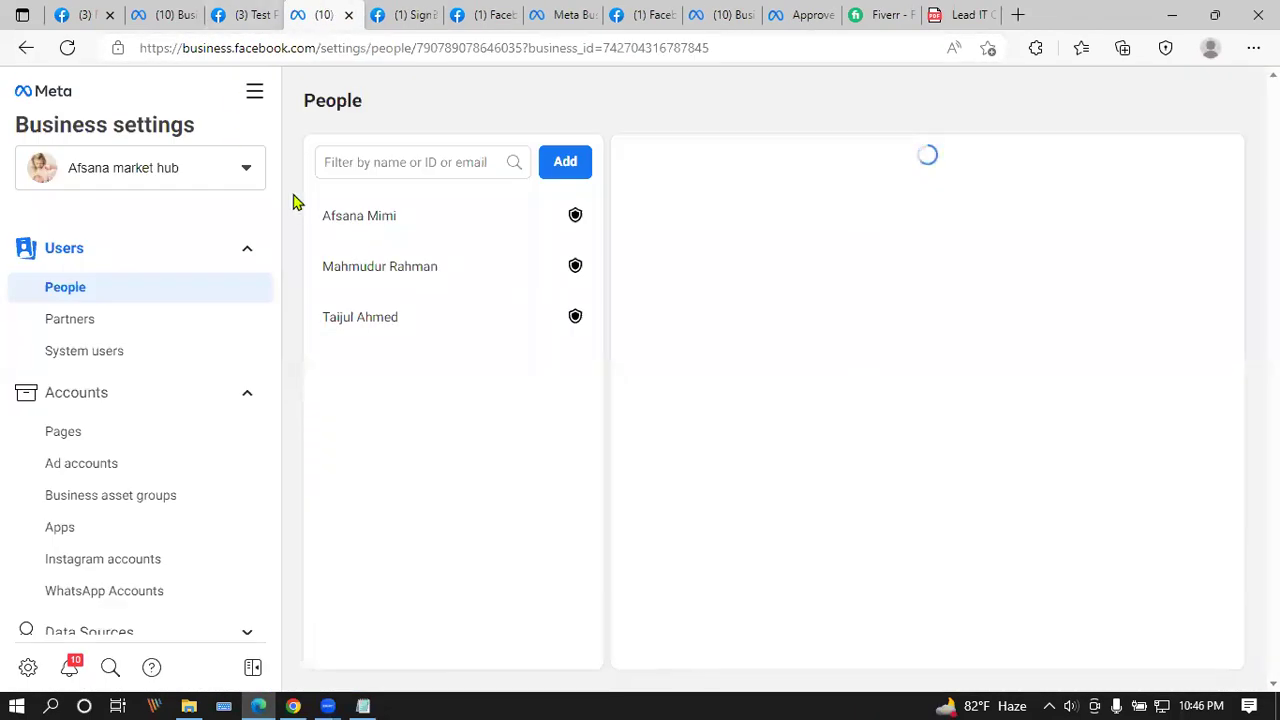
Step: Open the business's ad account from Business settings' Ad accounts in Ads Manager
left_click(92, 466)
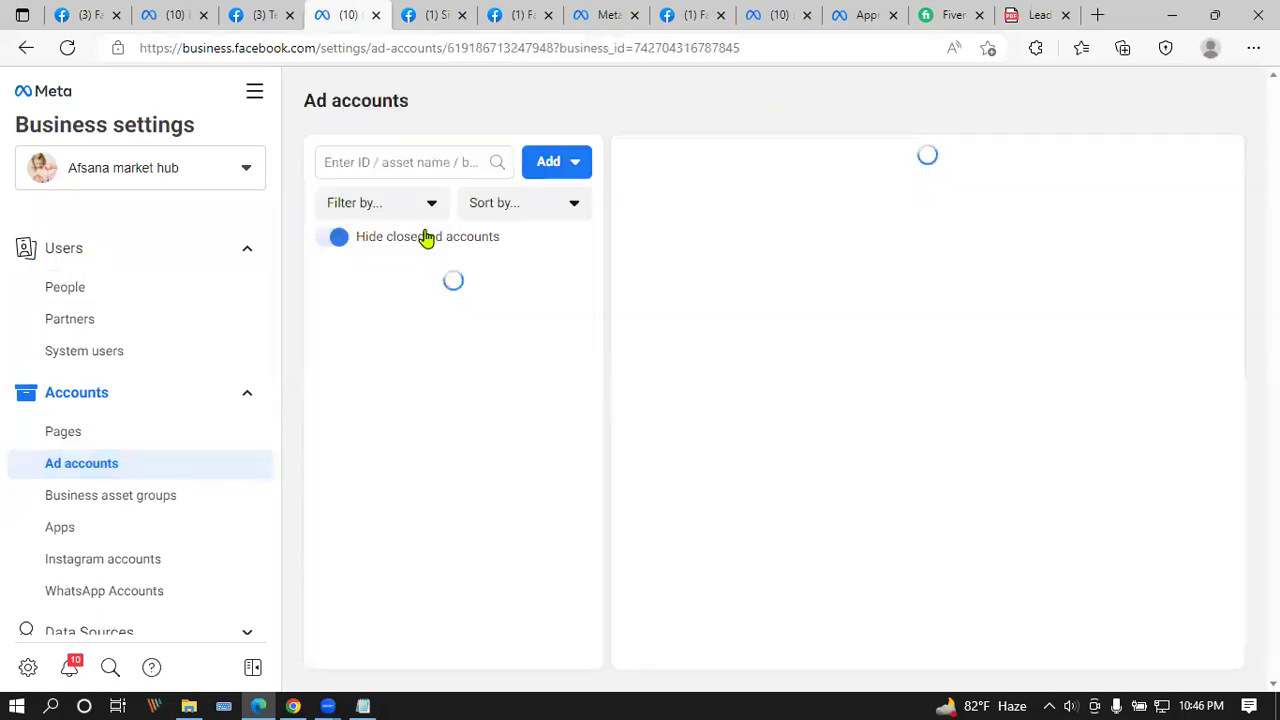
left_click(1171, 169)
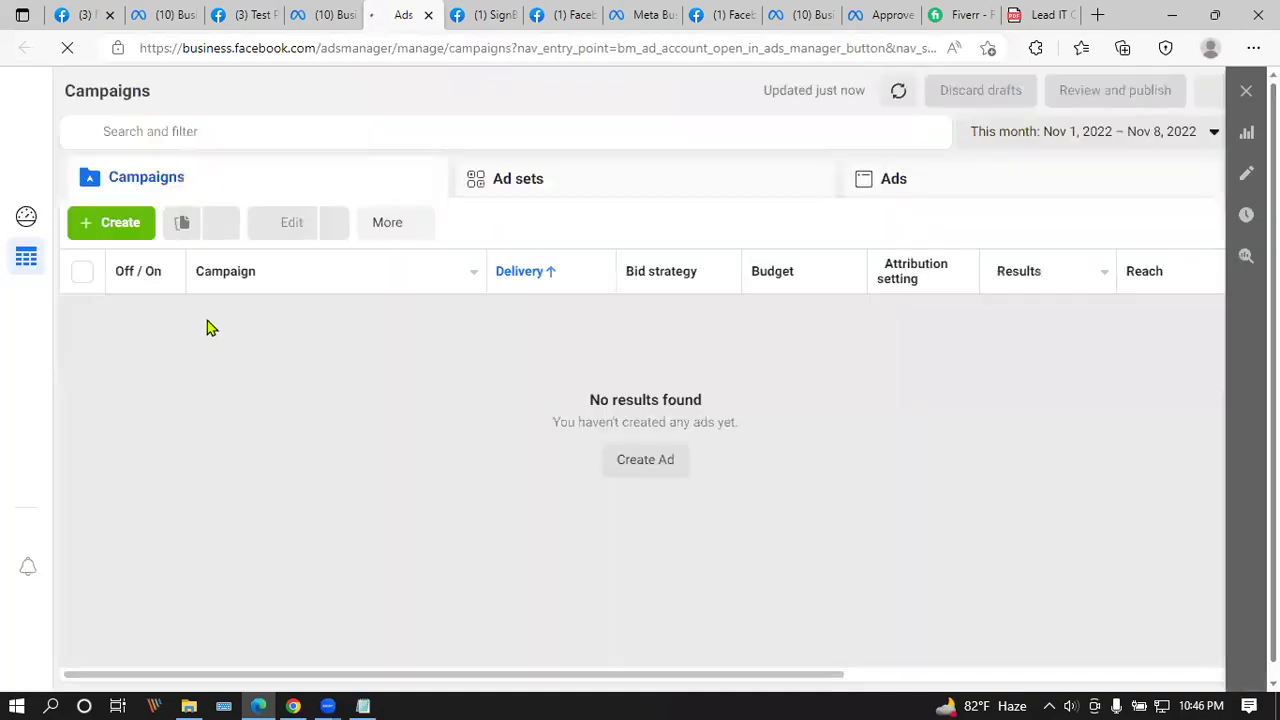
Step: Start a new campaign and scroll through all its objective choices, then return to the YouTube tutorial
left_click(116, 224)
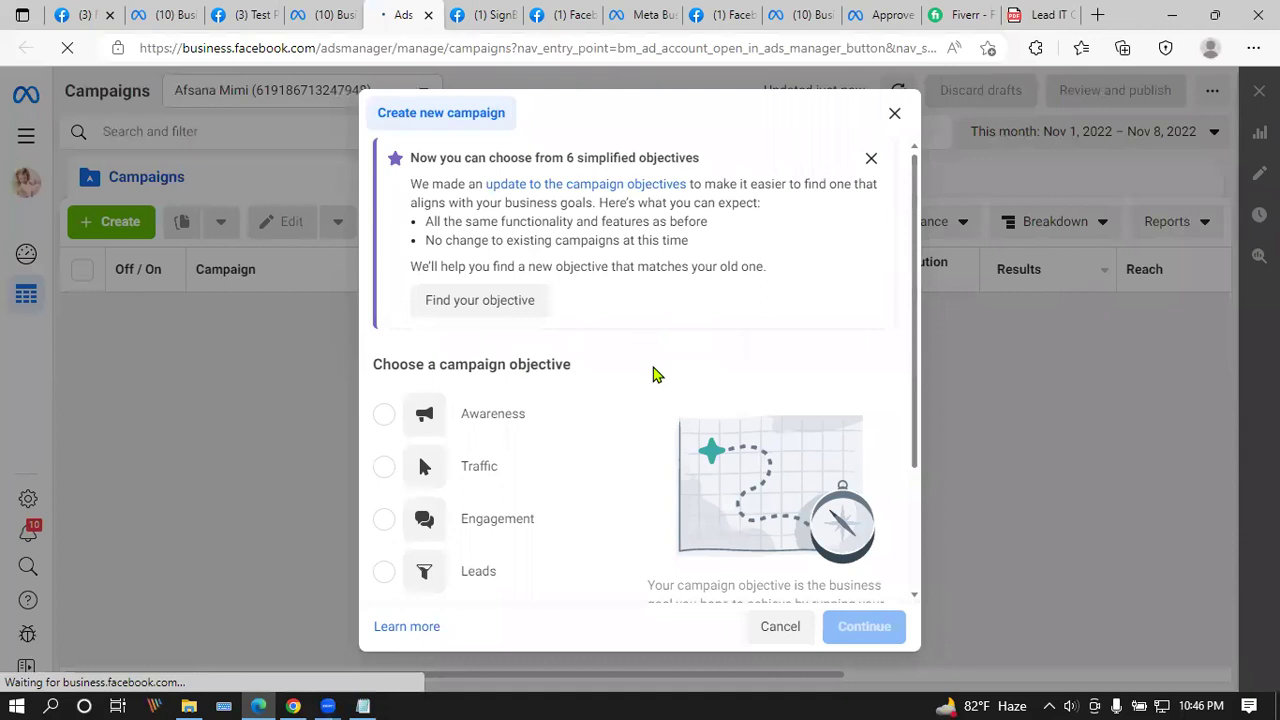
scroll(652, 374, "down", 2)
scroll(660, 378, "down", 3)
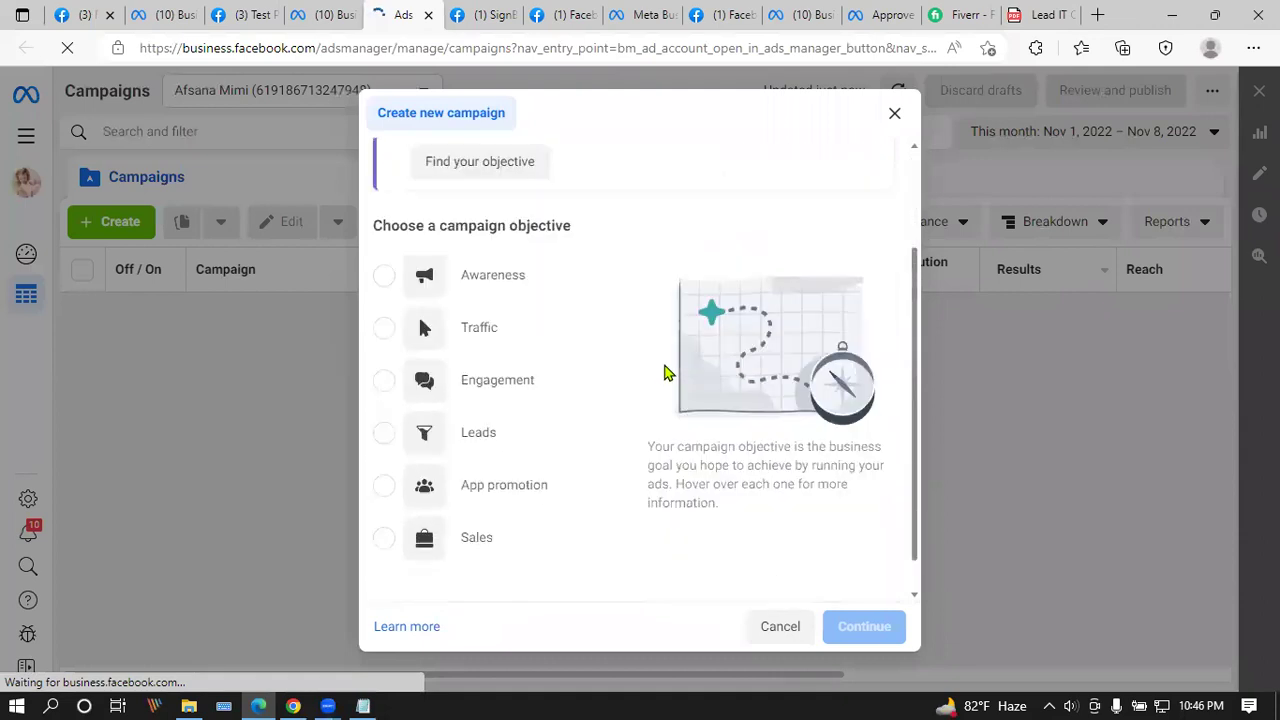
left_click(293, 706)
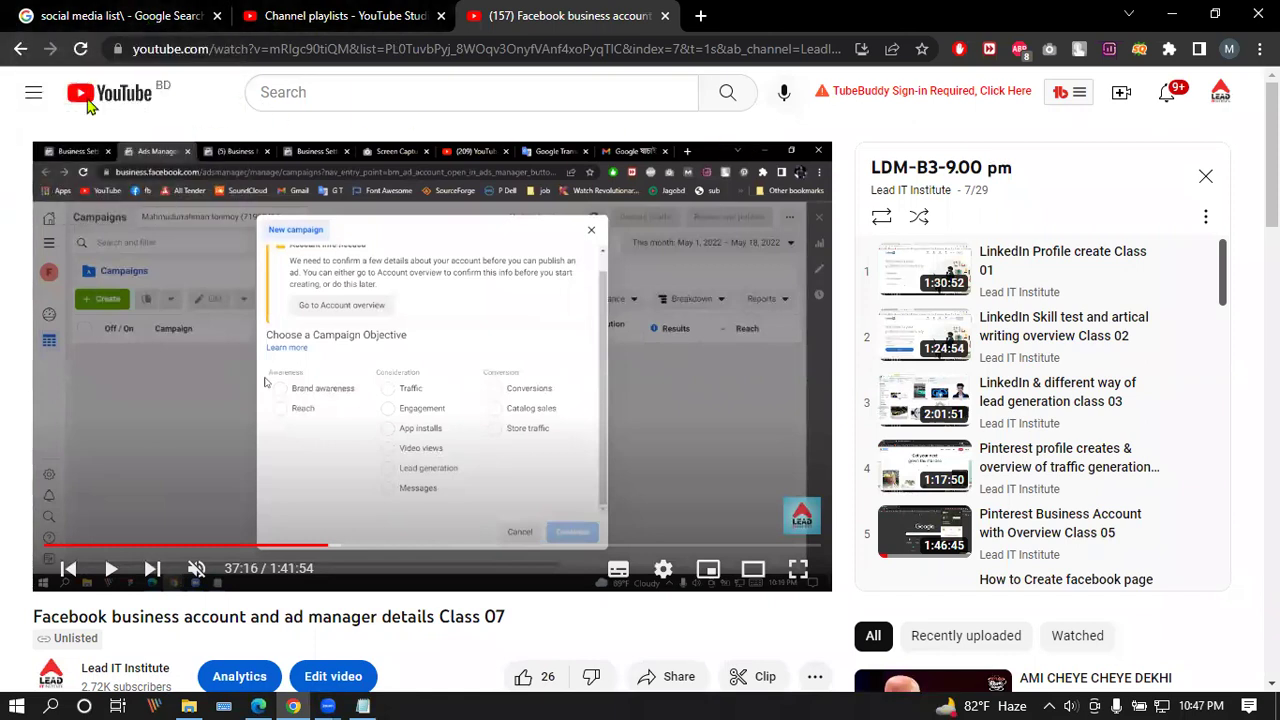
Step: Back in the Ads Manager window, dismiss the Create new campaign dialog and close the Ads Manager tab
left_click(172, 10)
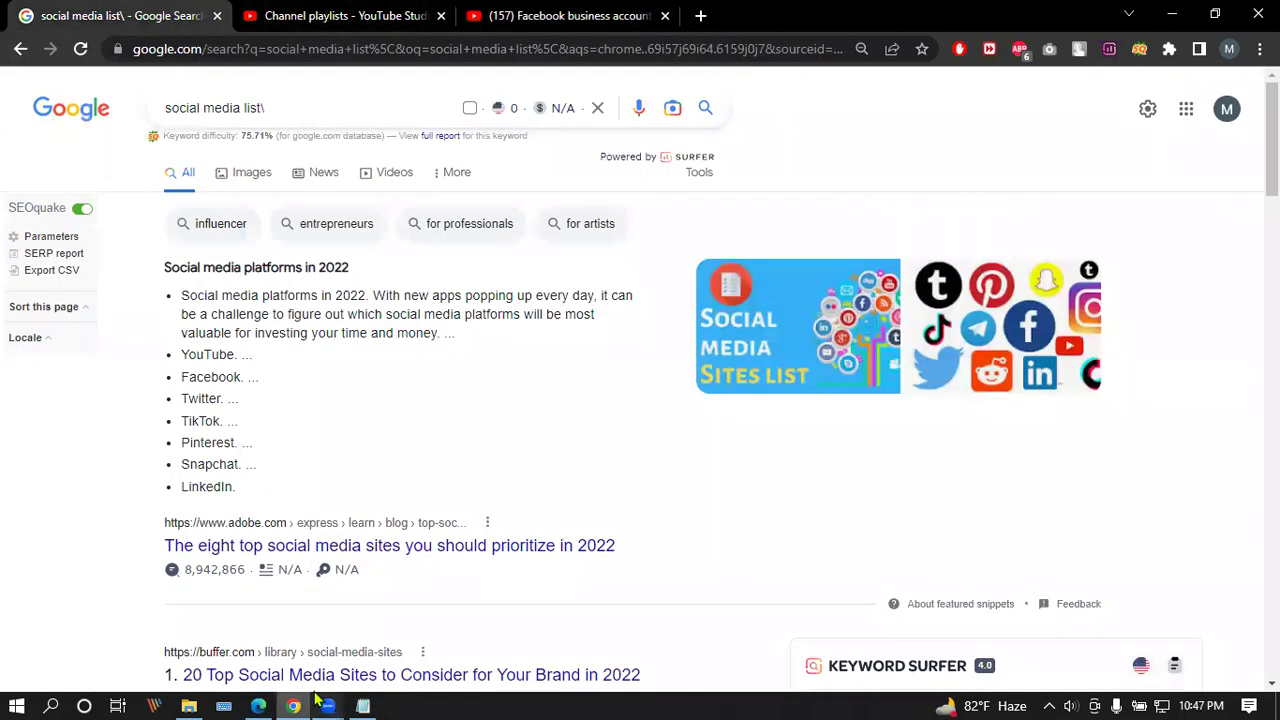
left_click(258, 706)
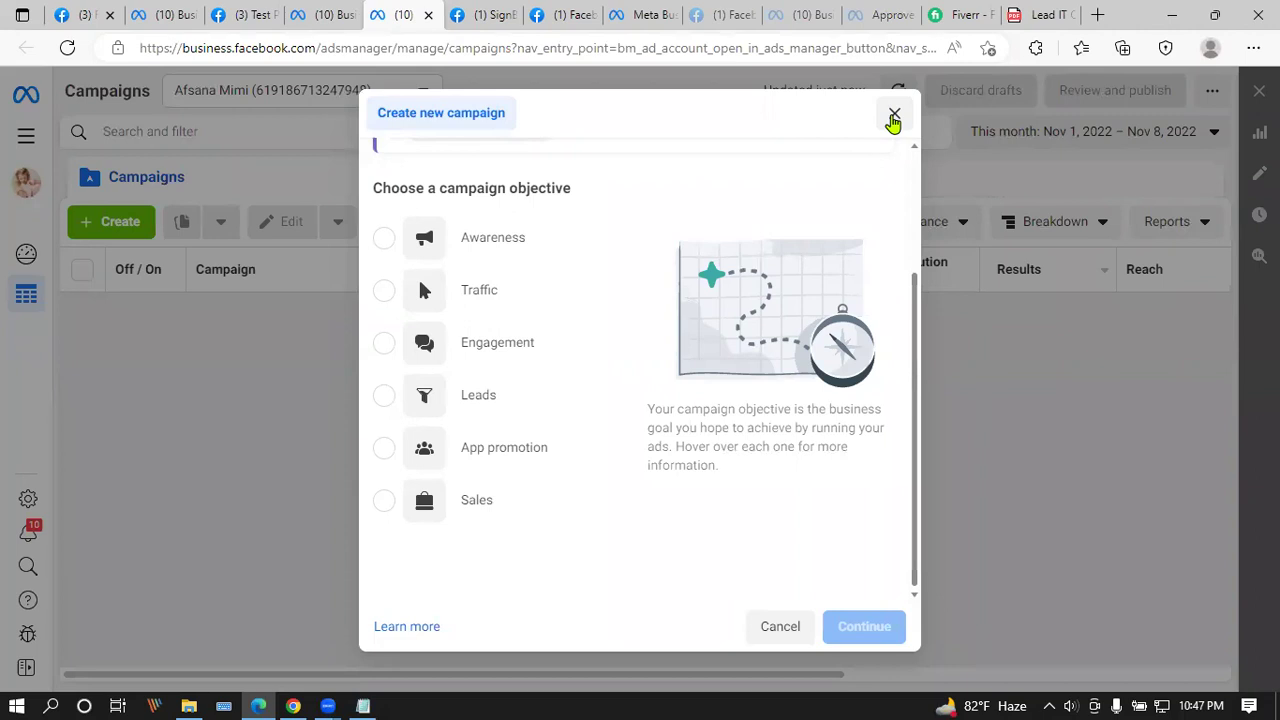
left_click(893, 118)
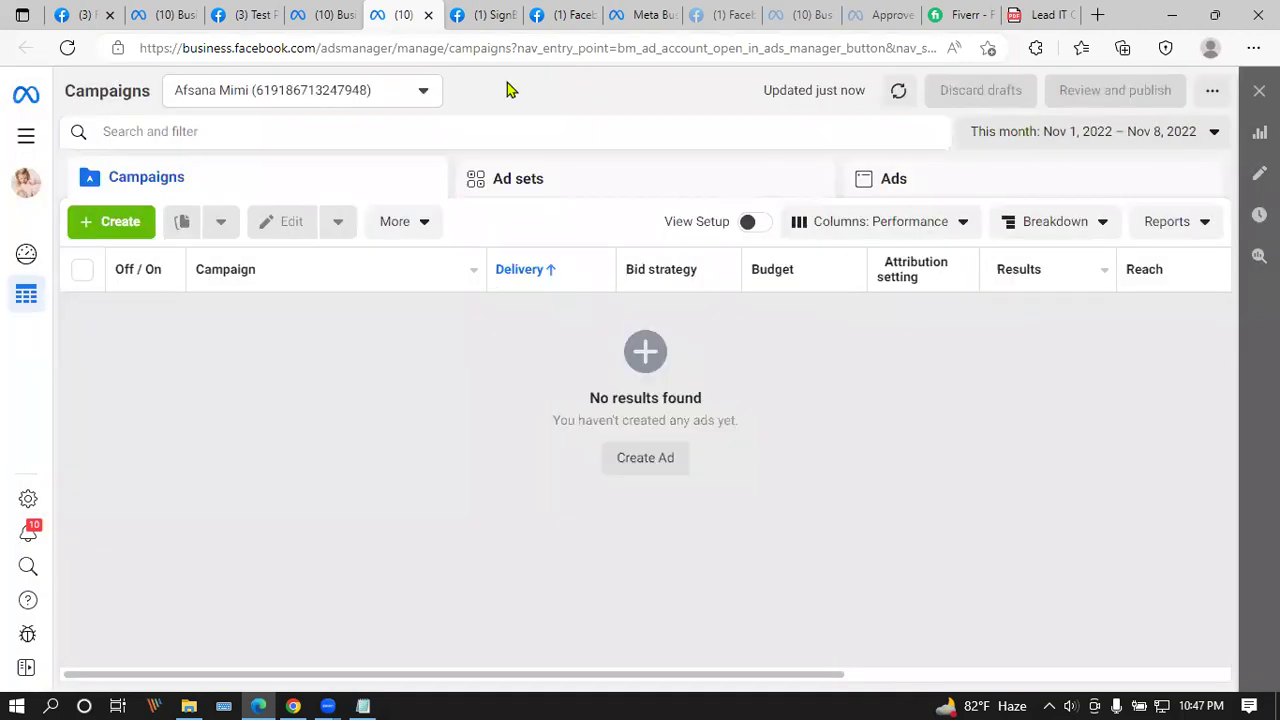
left_click(427, 18)
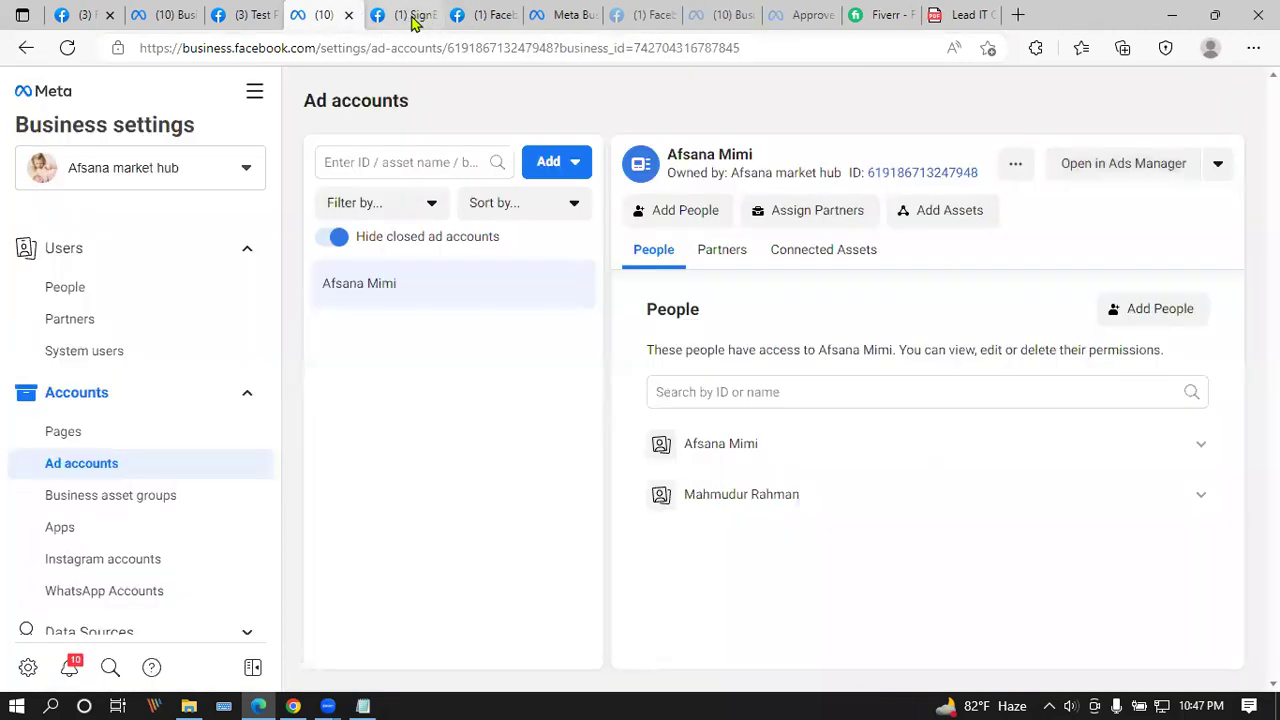
Step: Return to the Business settings Ad accounts page and bring up the Windows taskbar calendar
left_click(398, 15)
left_click(343, 17)
left_click(513, 700)
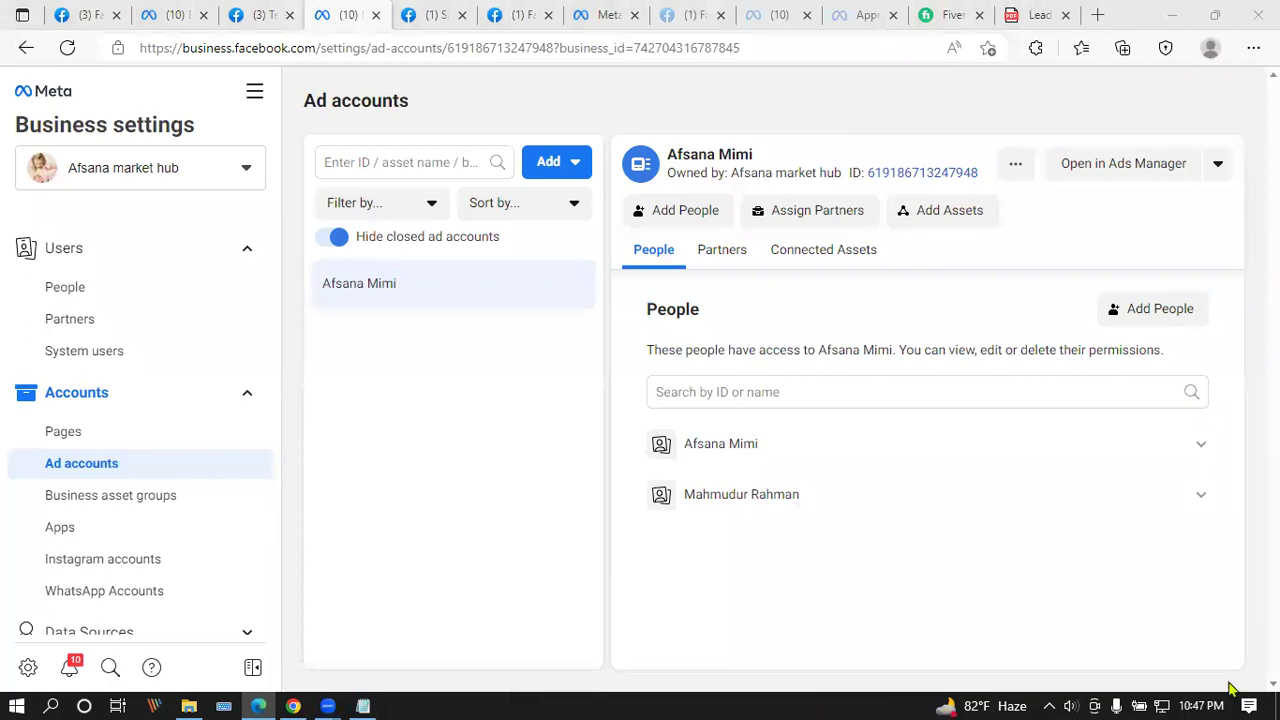
left_click(1200, 705)
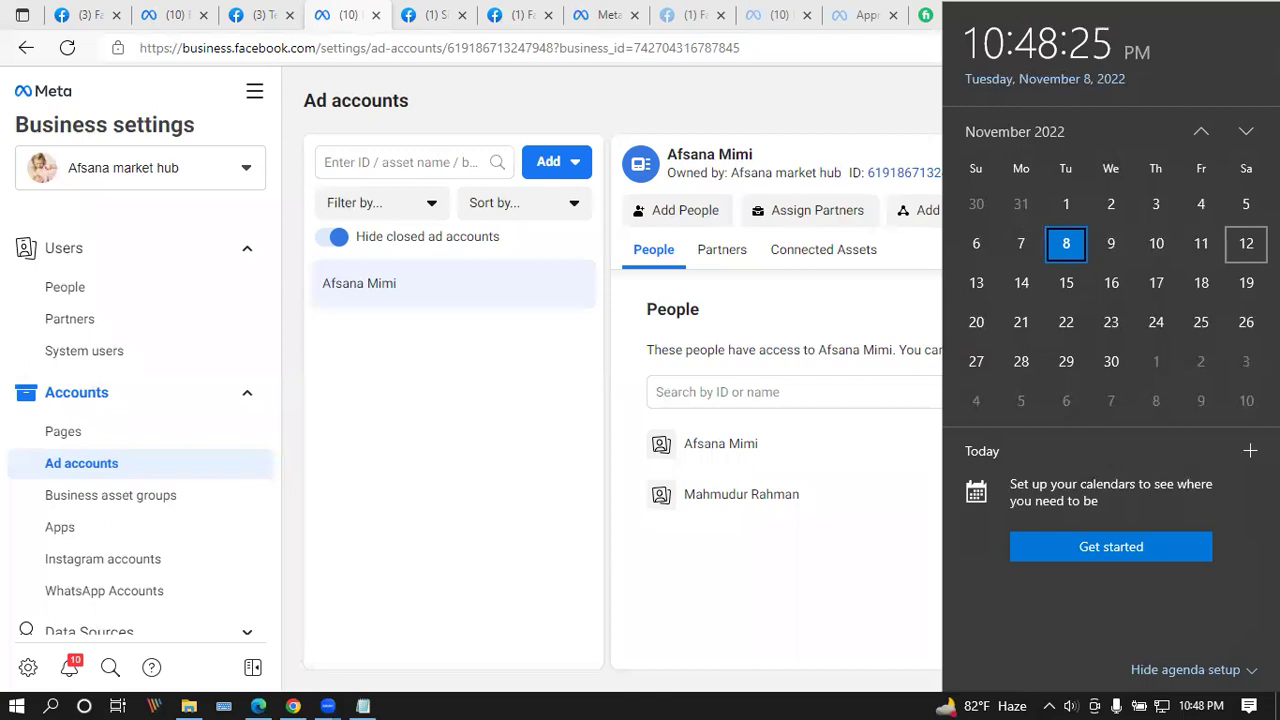
Step: Select Saturday 12, then Sunday 13 November in the calendar flyout to view their agendas
left_click(1246, 243)
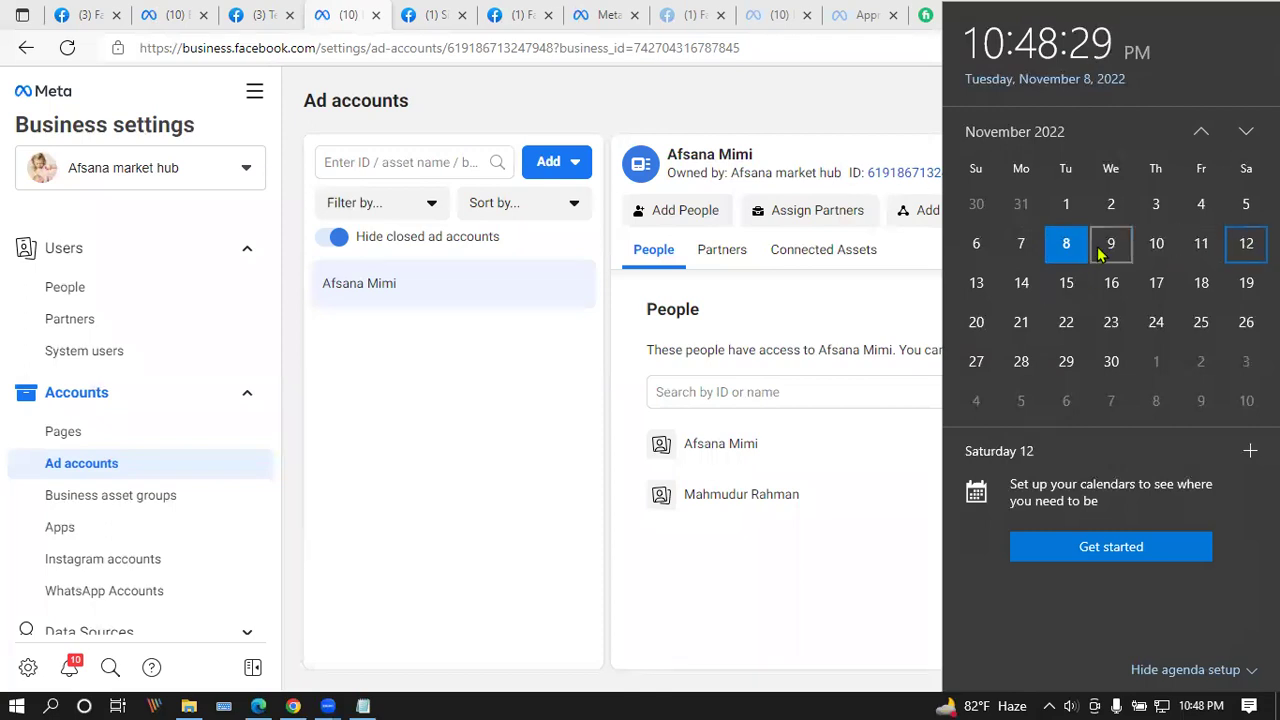
left_click(978, 285)
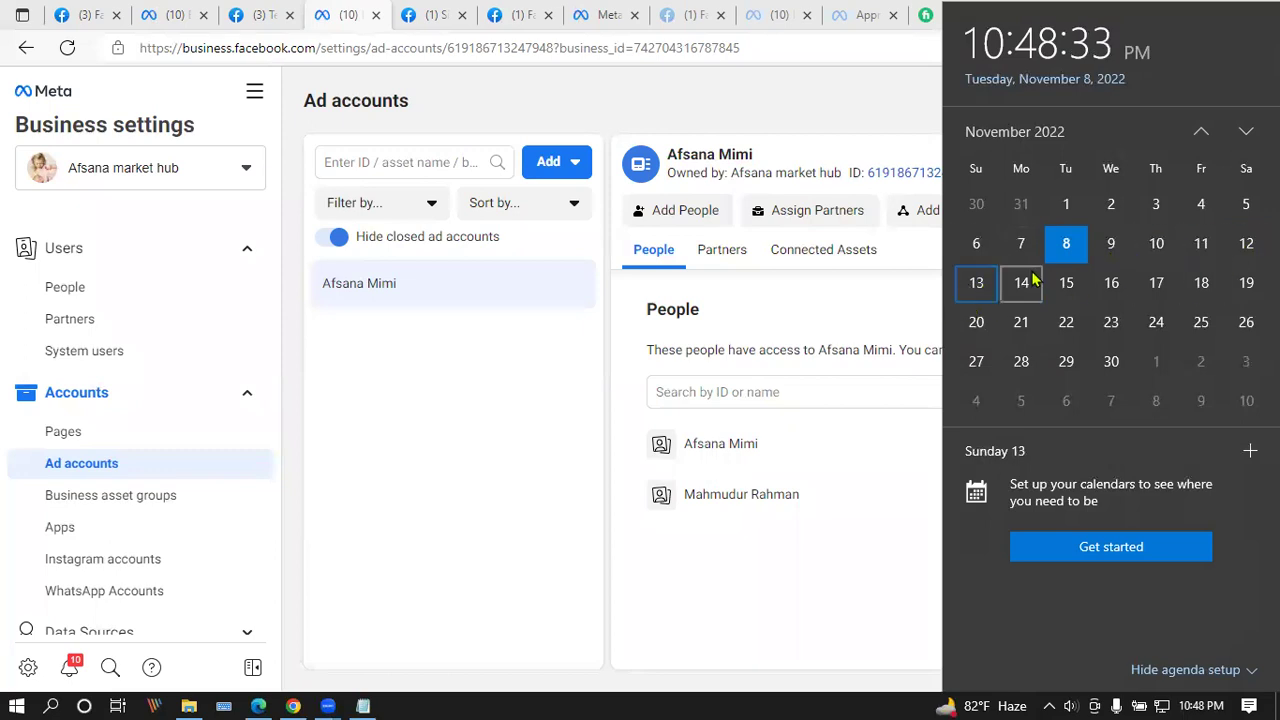